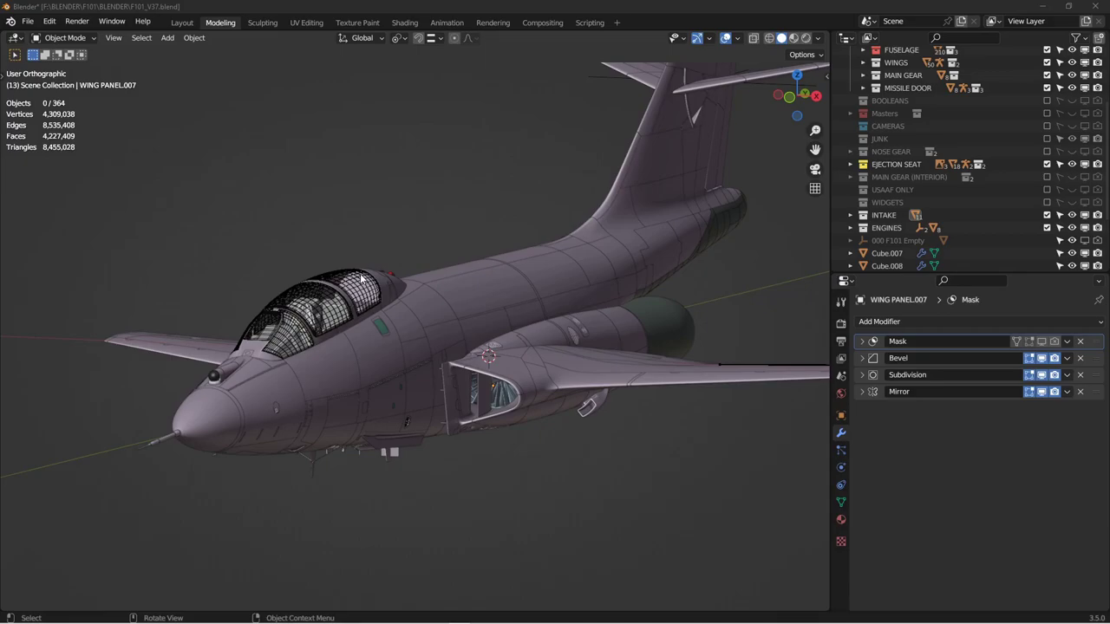
Step: Switch to the CANOPY TUTORIAL 1.blend file's Blender window and frame the empty scene around the origin
left_click(1044, 7)
middle_click_drag(611, 309, 468, 369, "shift")
scroll(505, 369, "up", 2)
scroll(469, 369, "down", 1)
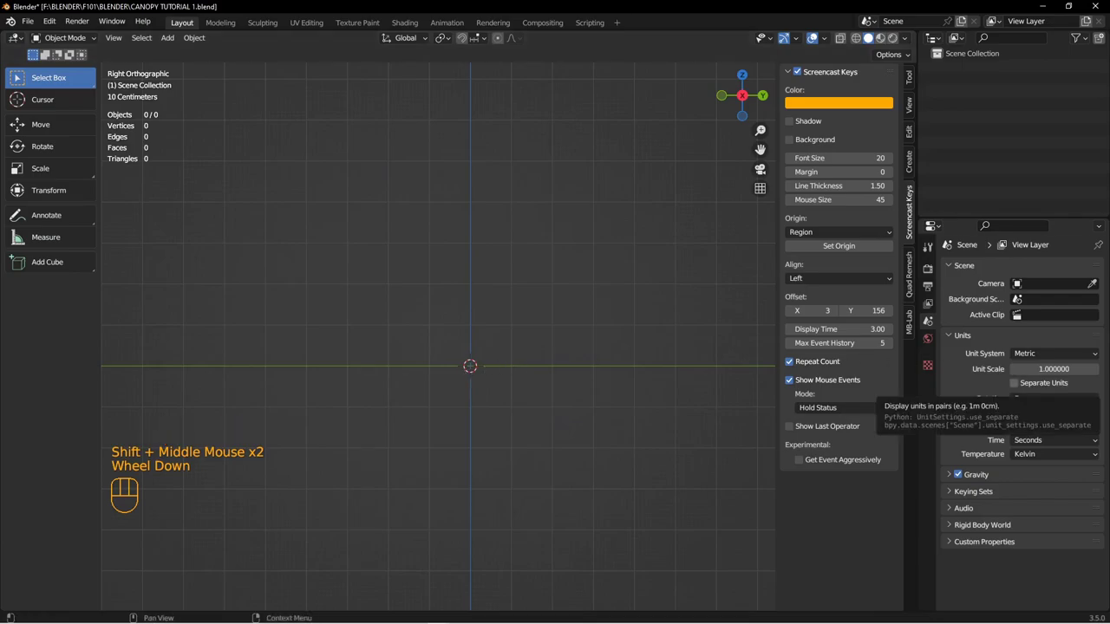
scroll(495, 380, "down", 1)
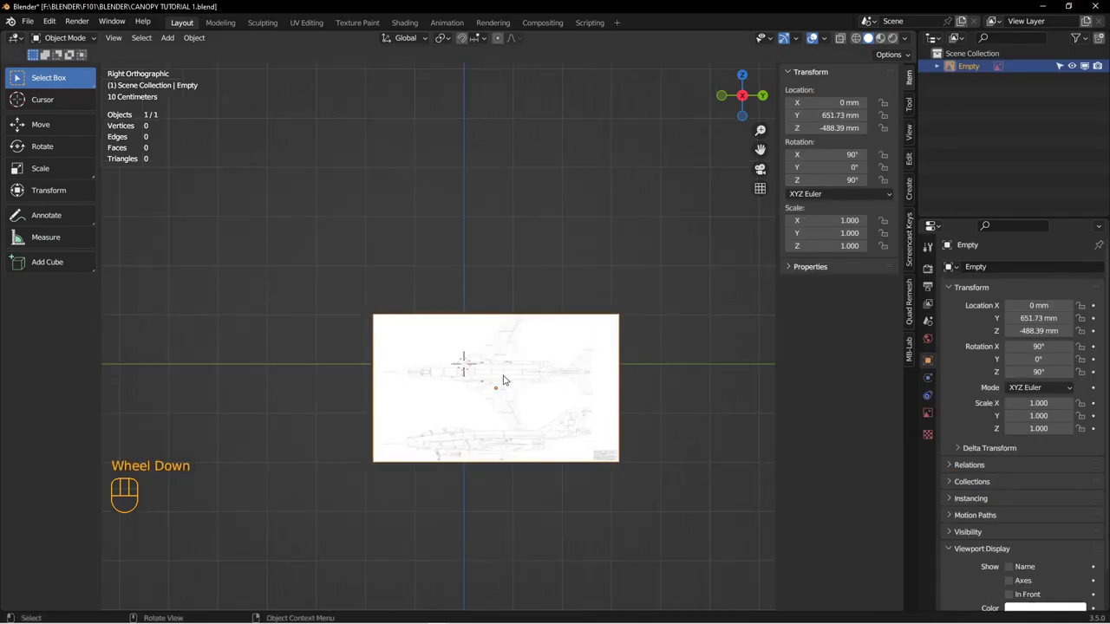
Step: Examine the aircraft's two-view reference drawing and the scene's unit settings
scroll(495, 380, "up", 4)
scroll(495, 381, "down", 5)
middle_click_drag(444, 425, 501, 342, "shift")
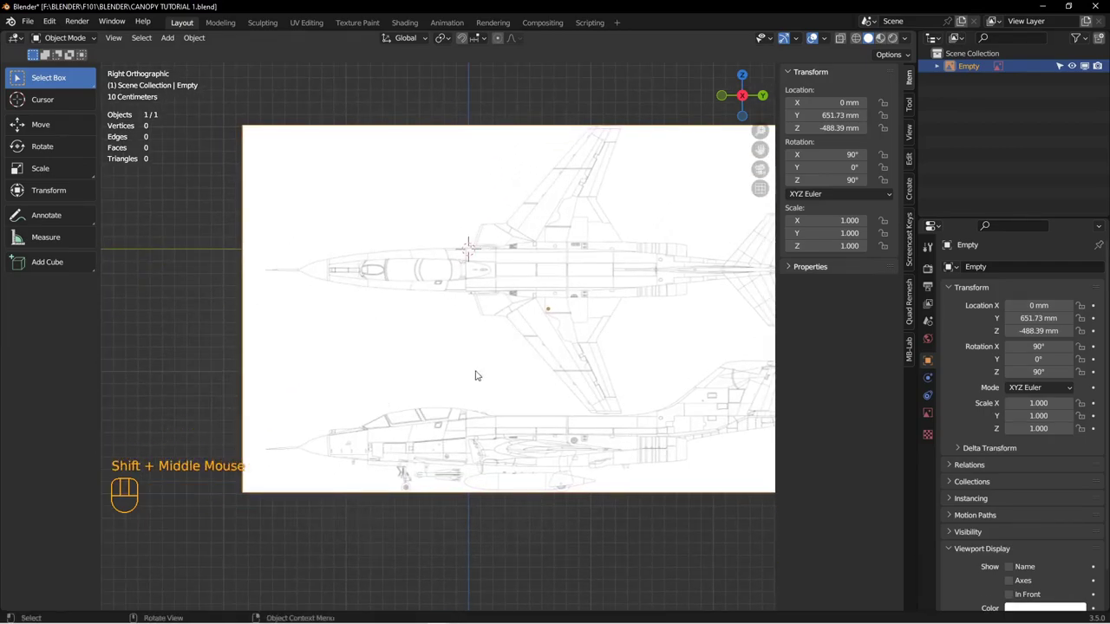
scroll(493, 405, "up", 2)
middle_click_drag(493, 410, 452, 463, "shift")
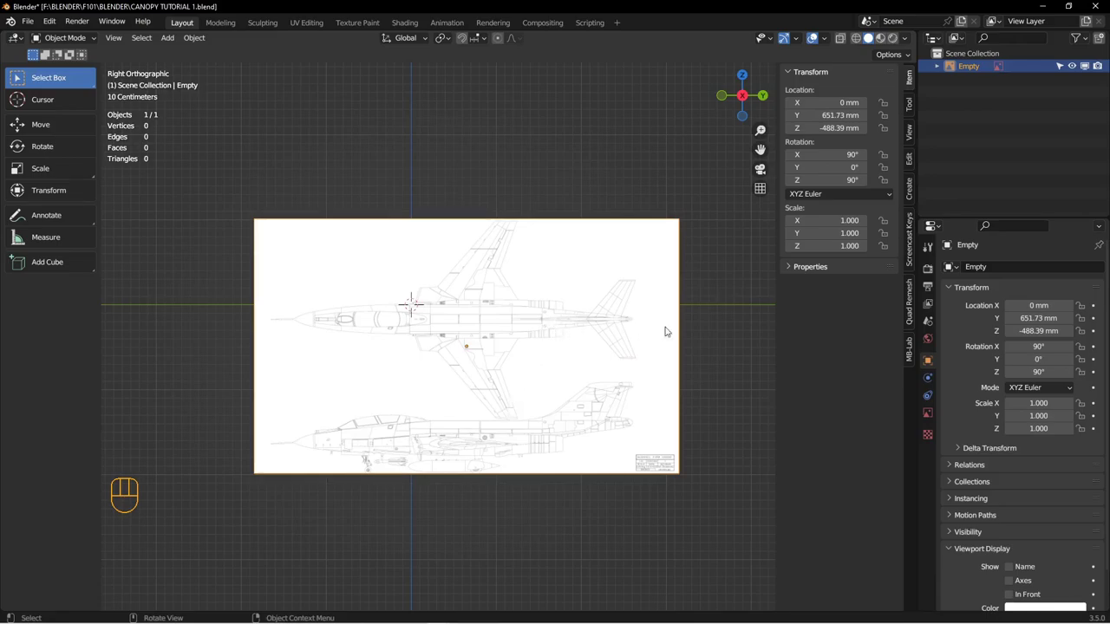
left_click(928, 322)
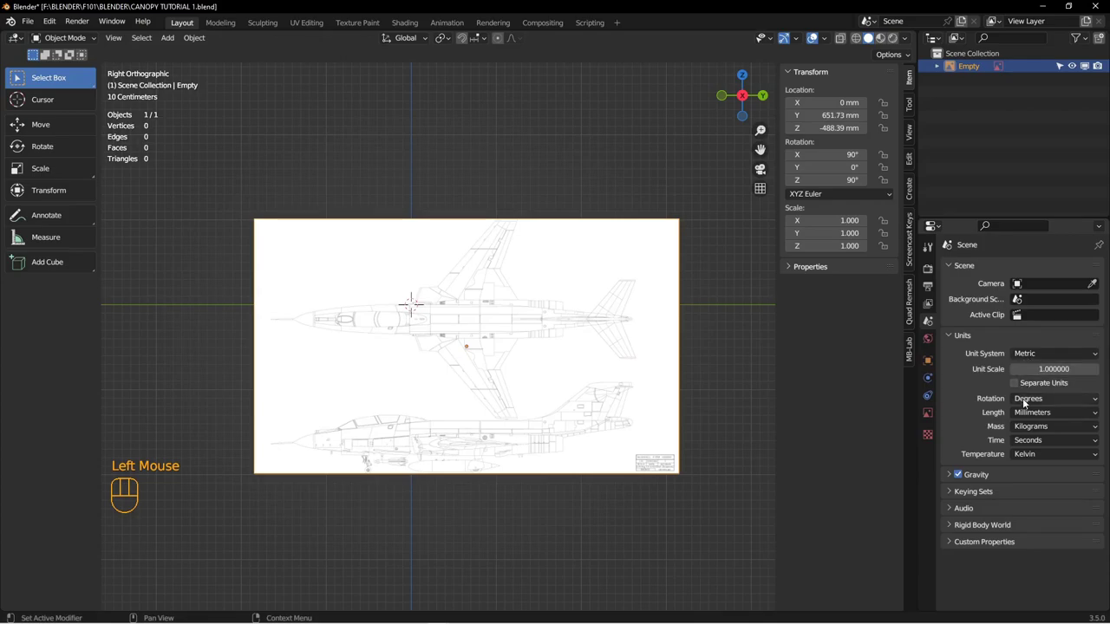
key("shift")
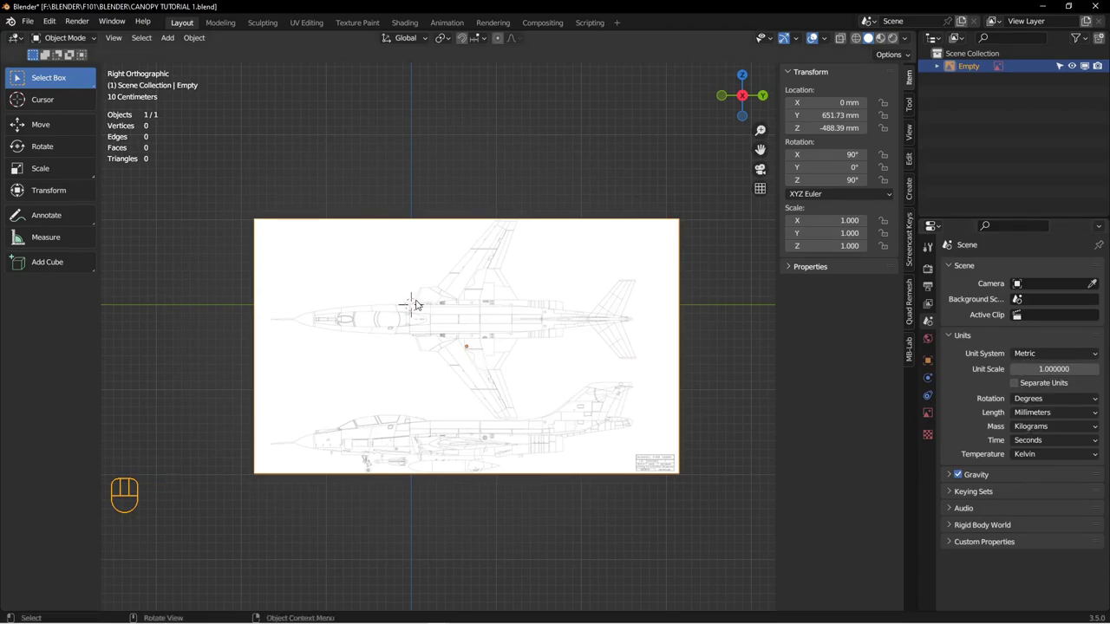
Step: Reset the 3D cursor to the world origin and add a cube mesh there
key("shift+c")
scroll(408, 310, "down", 2)
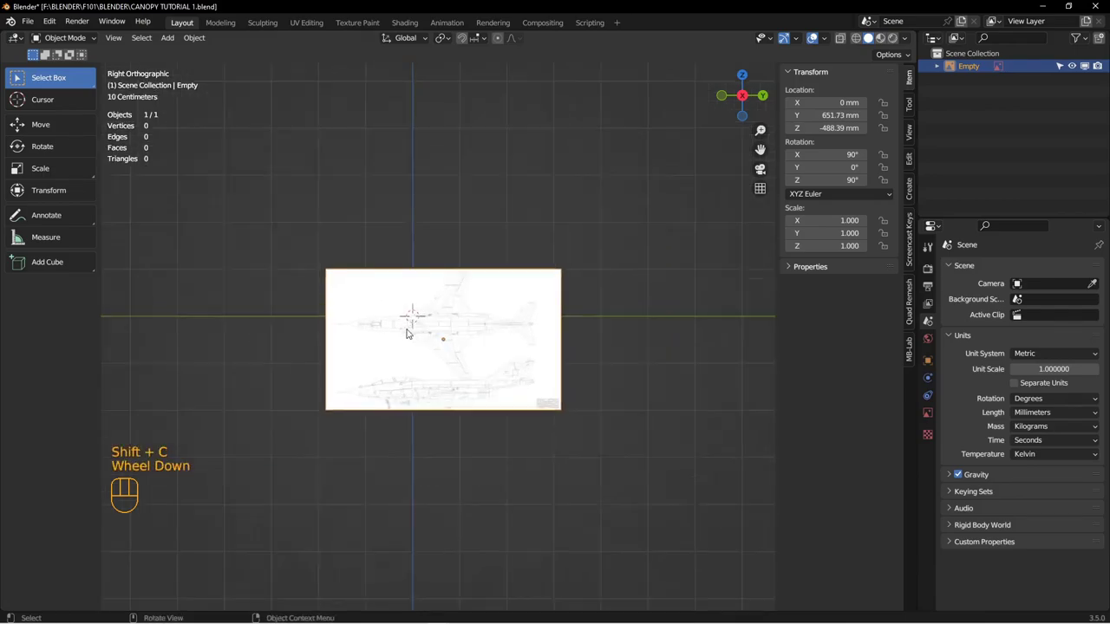
key("shift+a")
mouse_move(421, 312)
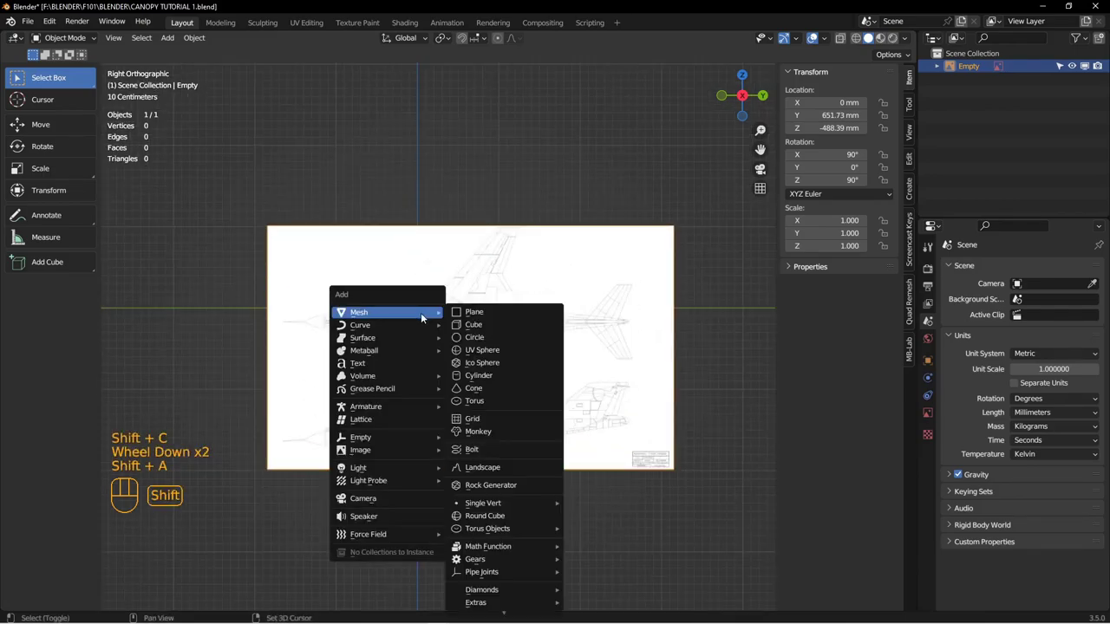
left_click(476, 326)
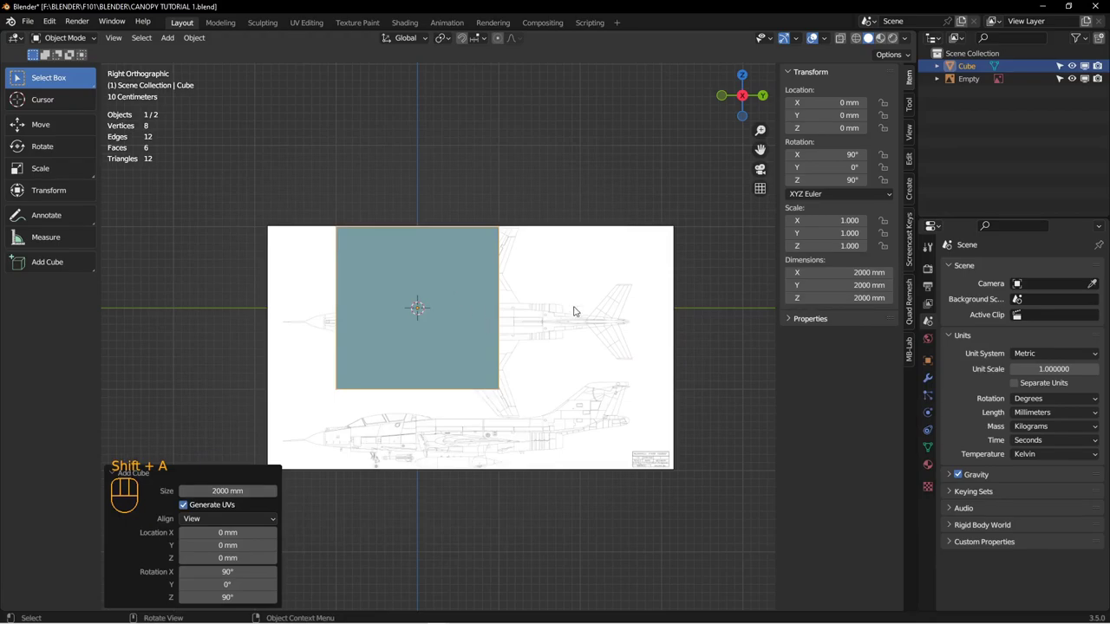
Step: Change the cube's viewport display to Wire
left_click(928, 360)
scroll(1030, 514, "down", 2)
scroll(1031, 513, "down", 4)
left_click(1010, 551)
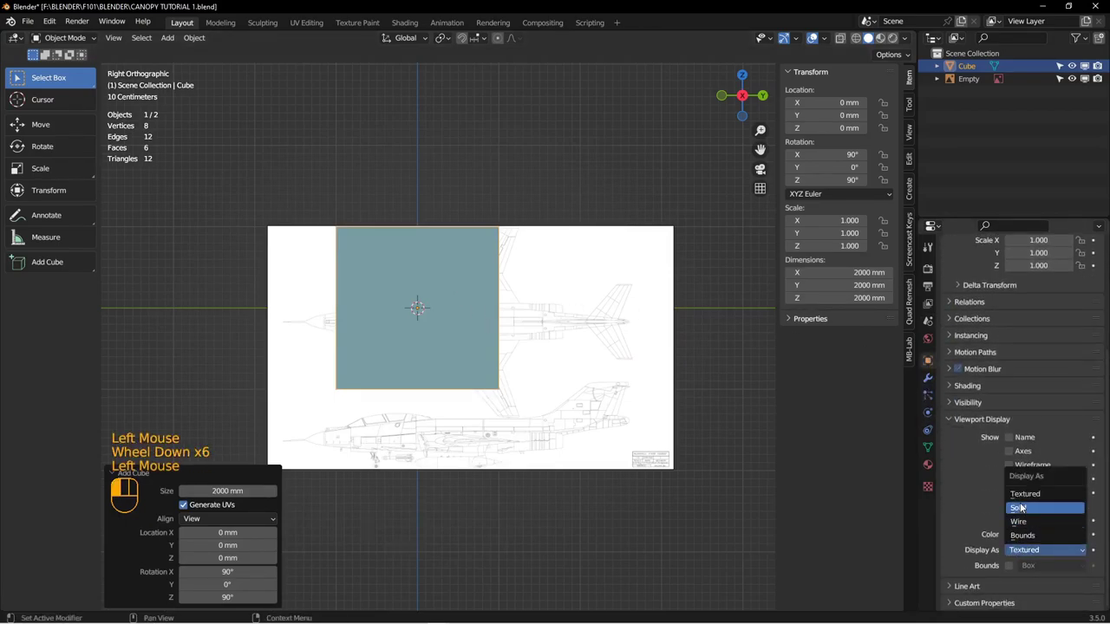
left_click(1031, 521)
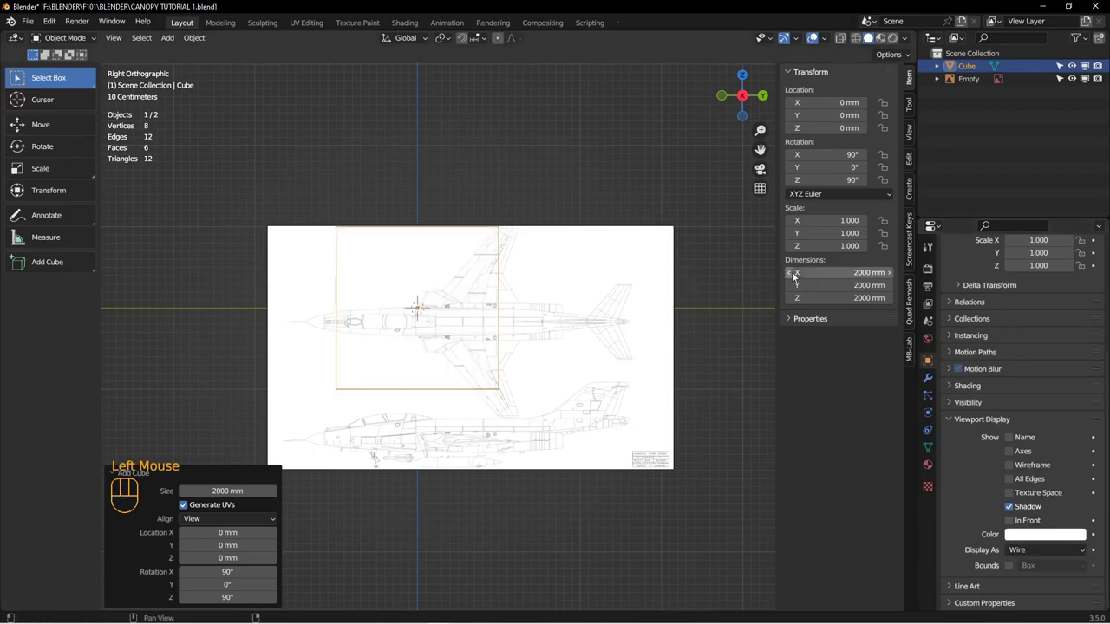
Step: Set the cube's X, Y and Z dimensions to 12090 mm
left_click(850, 271)
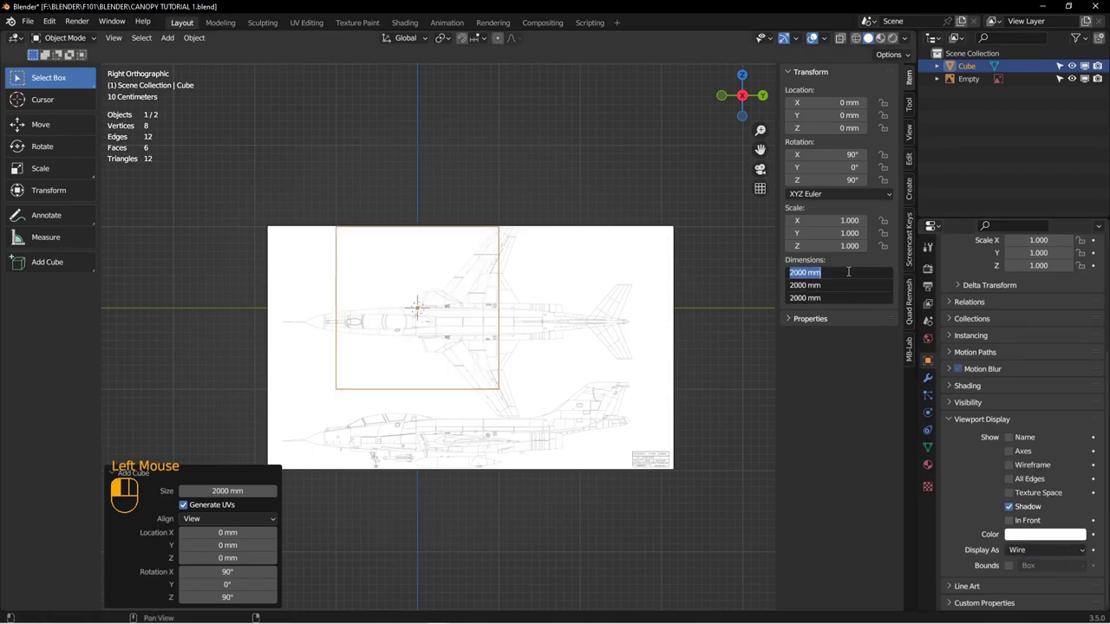
type("1209")
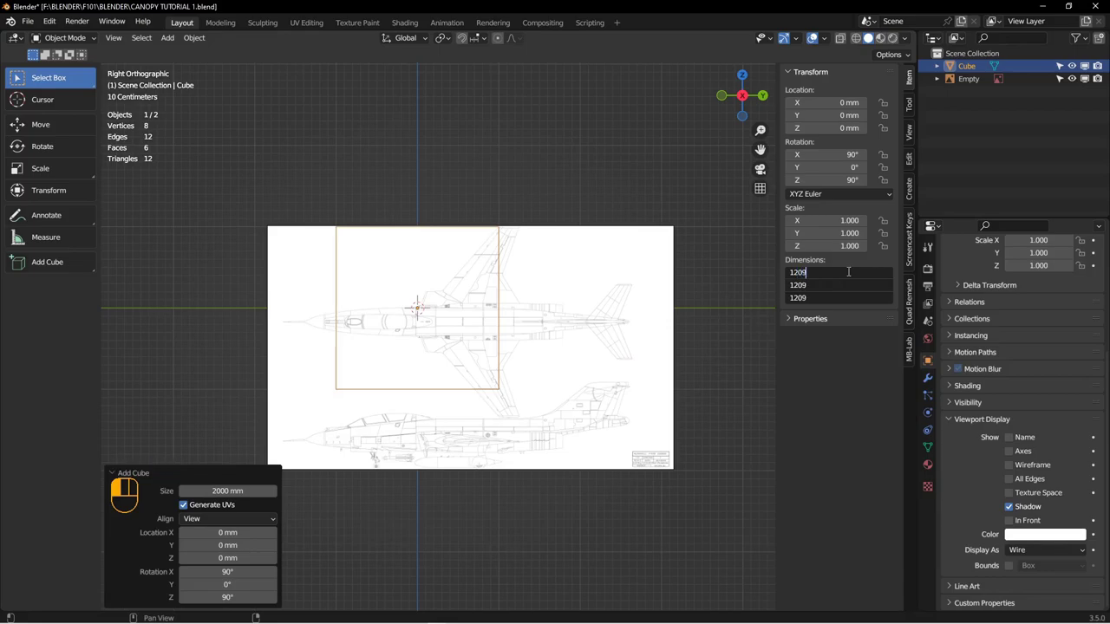
type("0")
key("Return")
scroll(500, 240, "up", 3)
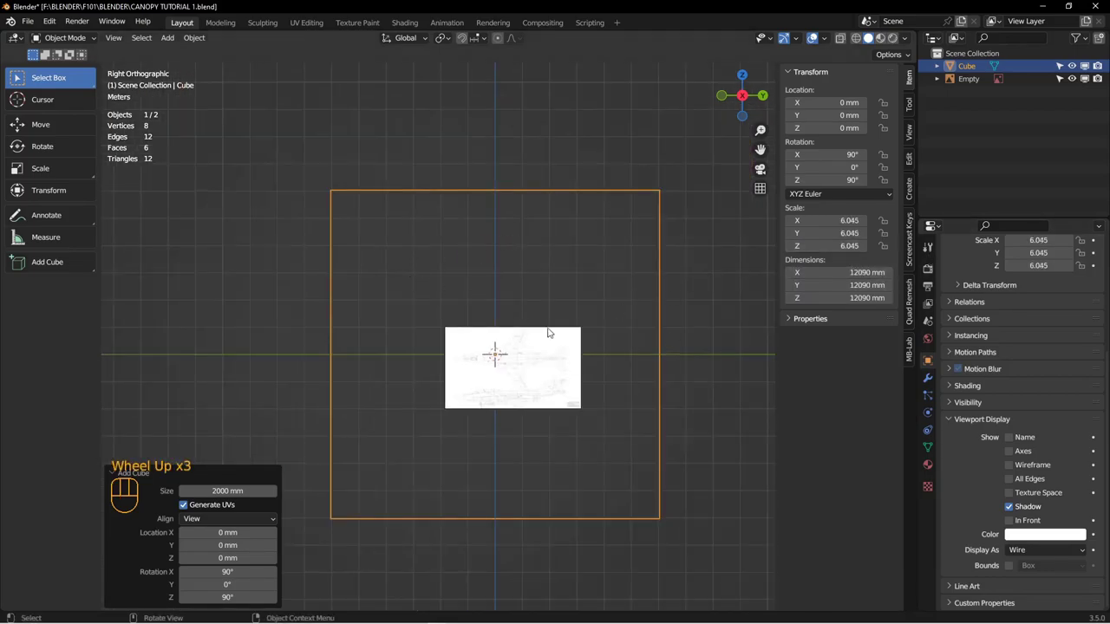
Step: Scale the reference image up uniformly by about 4.88 so its wingspan roughly matches the wireframe cube
left_click(535, 361)
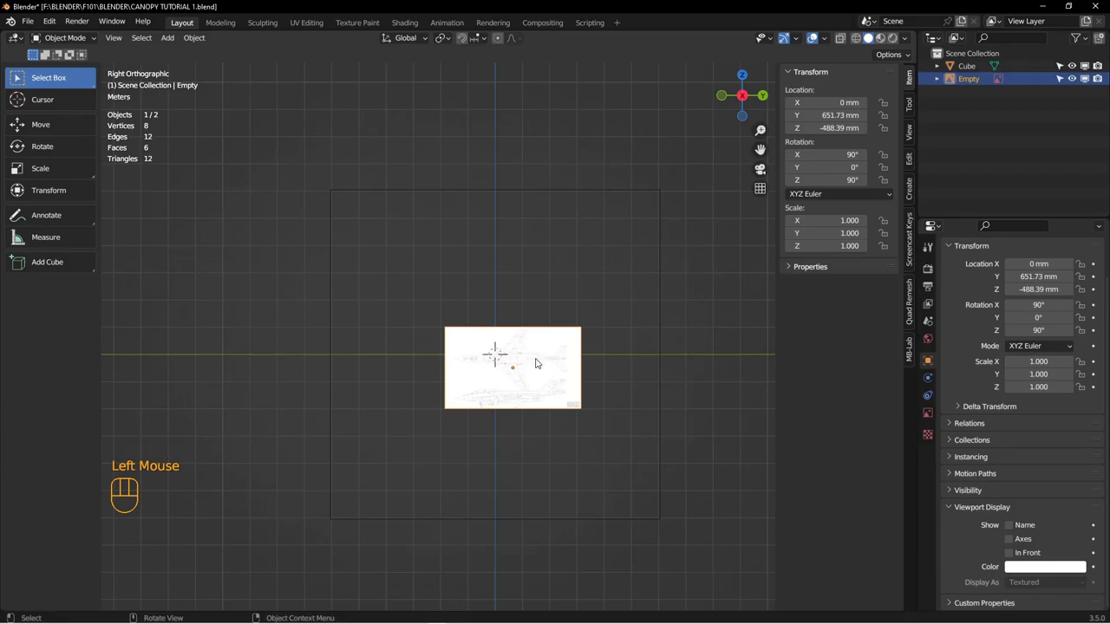
key("s")
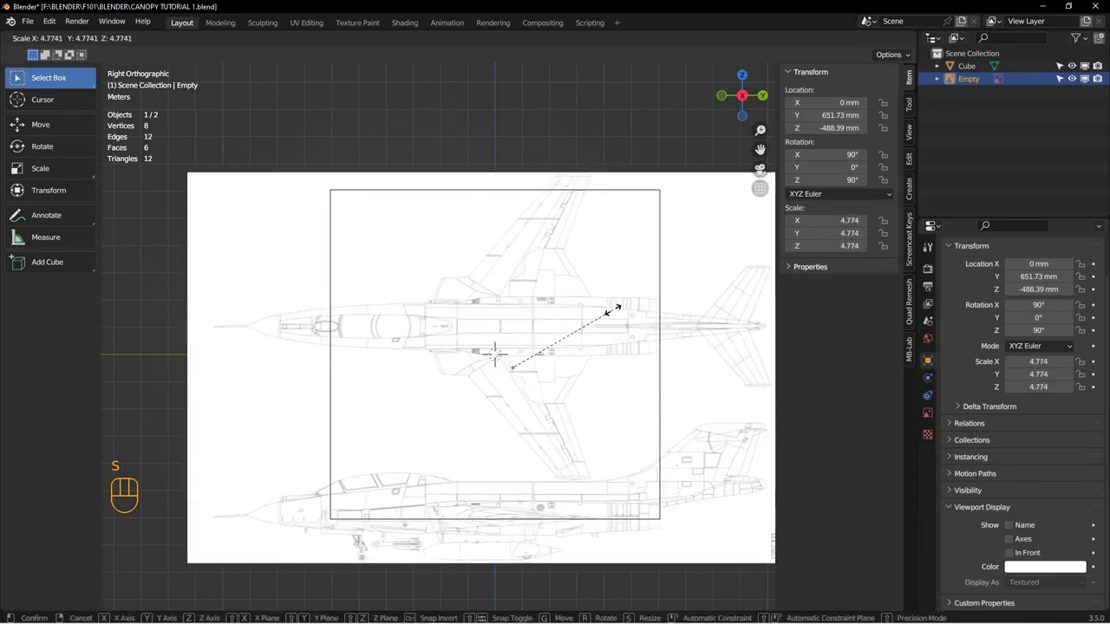
left_click(614, 309)
middle_click_drag(597, 308, 557, 270, "shift")
scroll(557, 270, "down", 1)
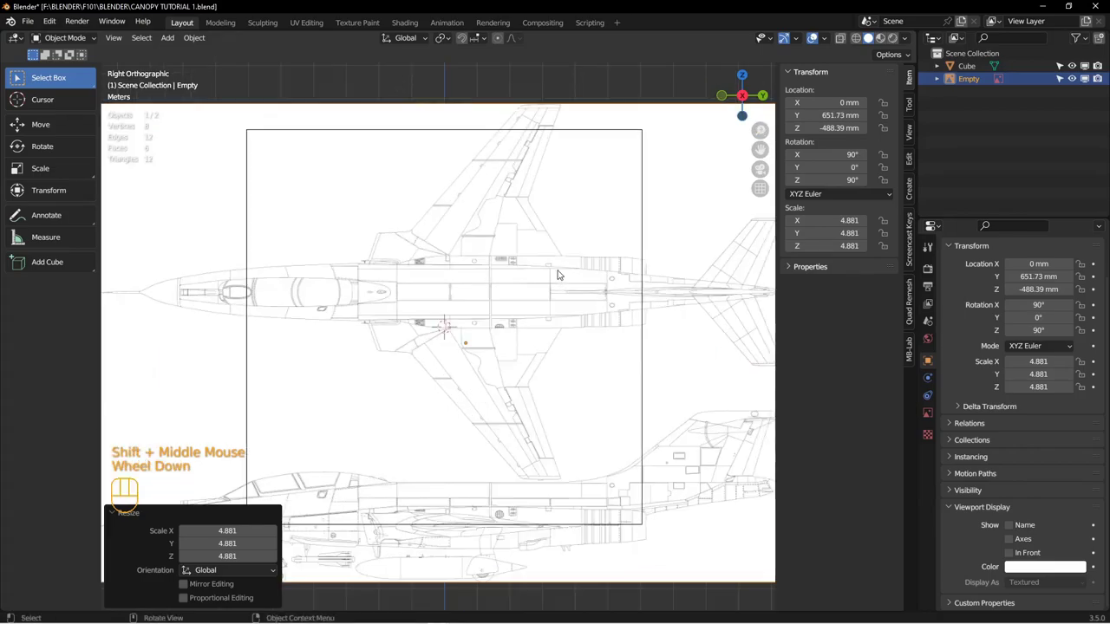
Step: Move the reference image down about 1220 mm along Z to bring the plan view towards the horizontal axis
key("g")
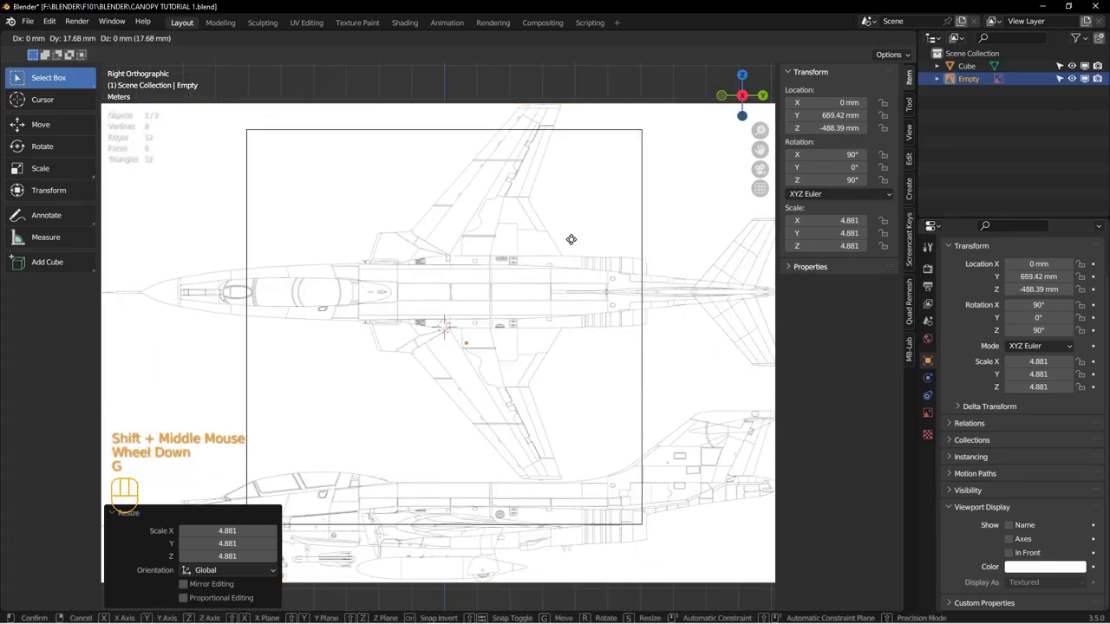
key("z")
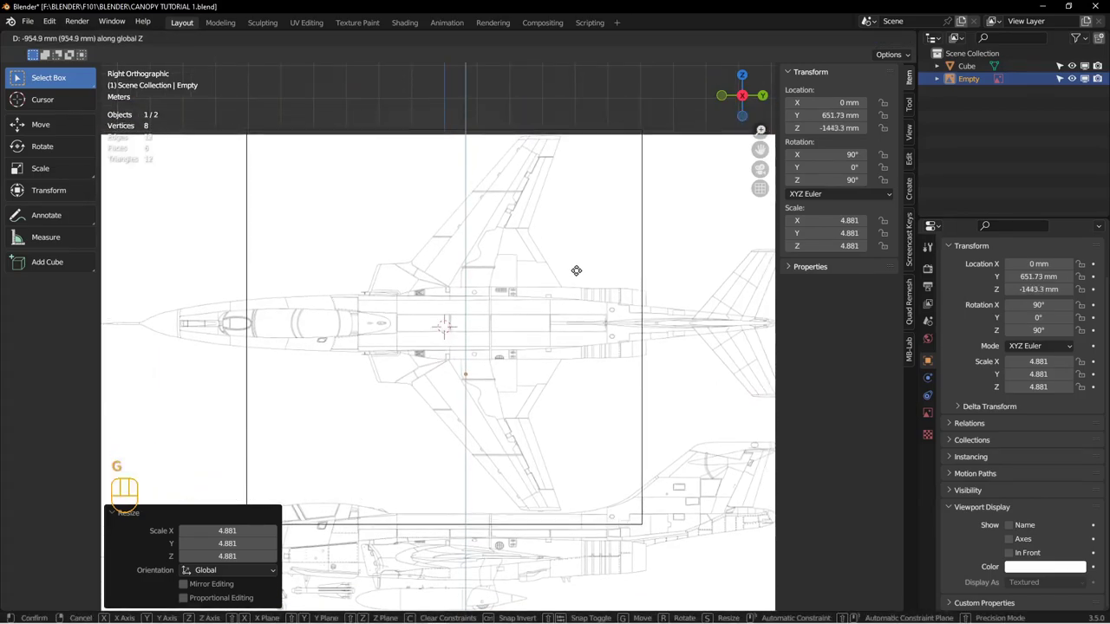
left_click(574, 279)
middle_click_drag(575, 279, 637, 279, "shift")
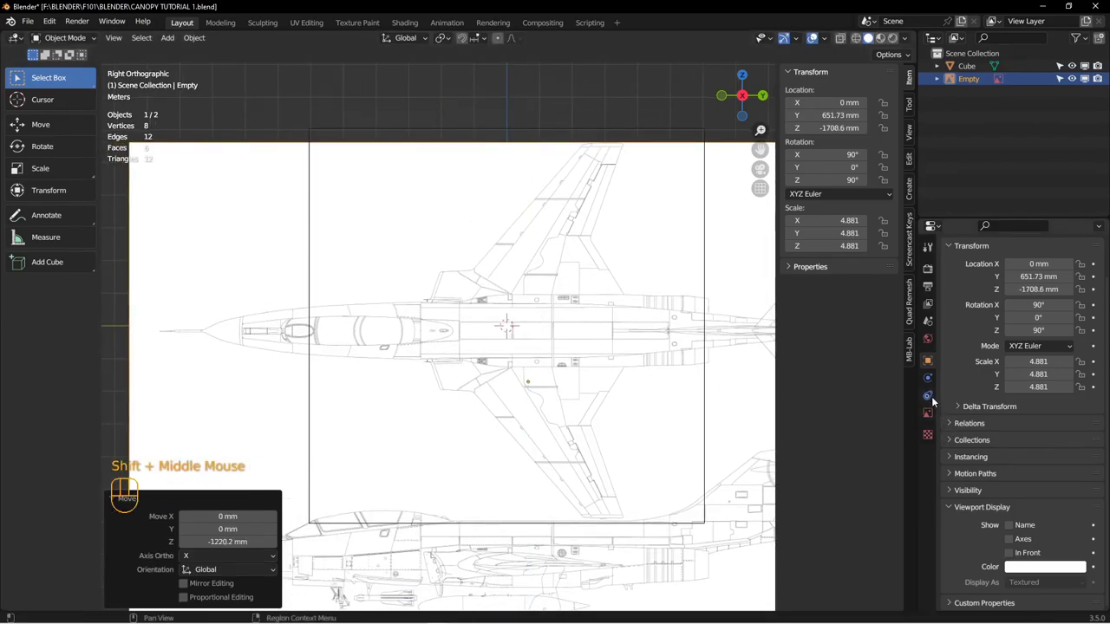
Step: Enable opacity for the reference image and lower it to about 0.124
left_click(928, 413)
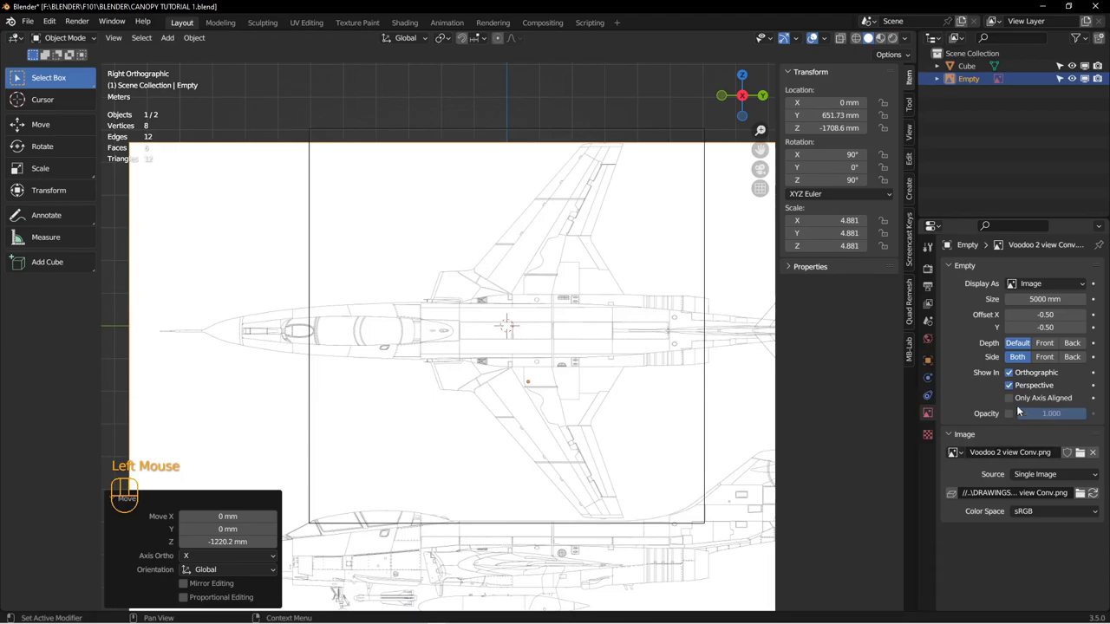
left_click(1008, 413)
left_click_drag(1050, 414, 993, 414)
Step: Move the reference image up about 162.8 mm along Z, aligning the plan view's nose probe with the Y axis
middle_click_drag(326, 351, 469, 397, "shift")
scroll(469, 397, "down", 5)
key("g")
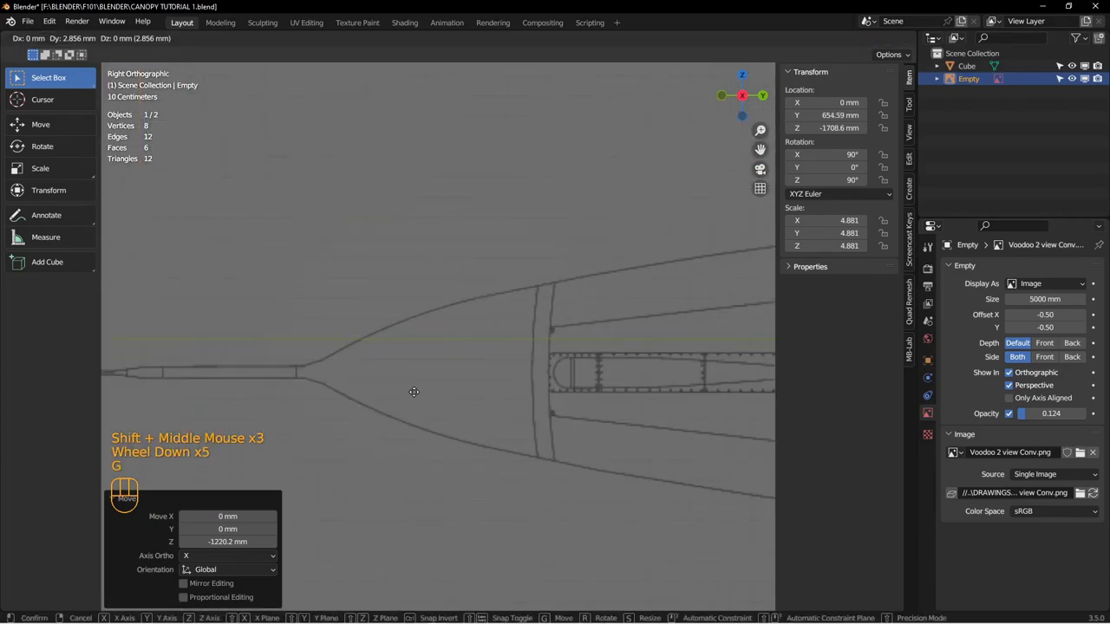
key("z")
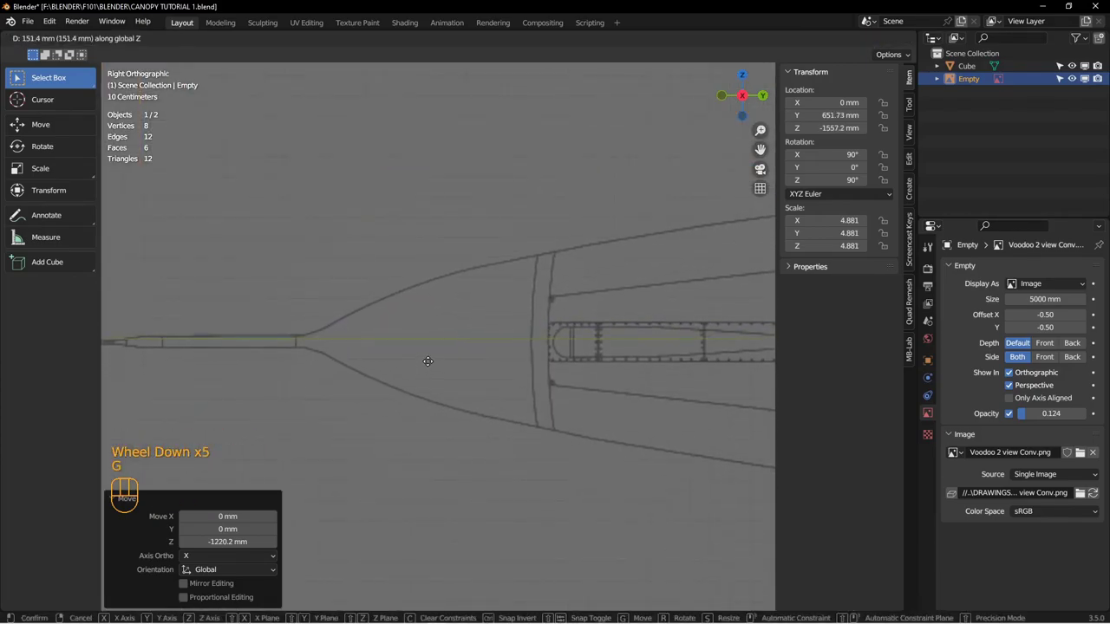
scroll(429, 359, "up", 2)
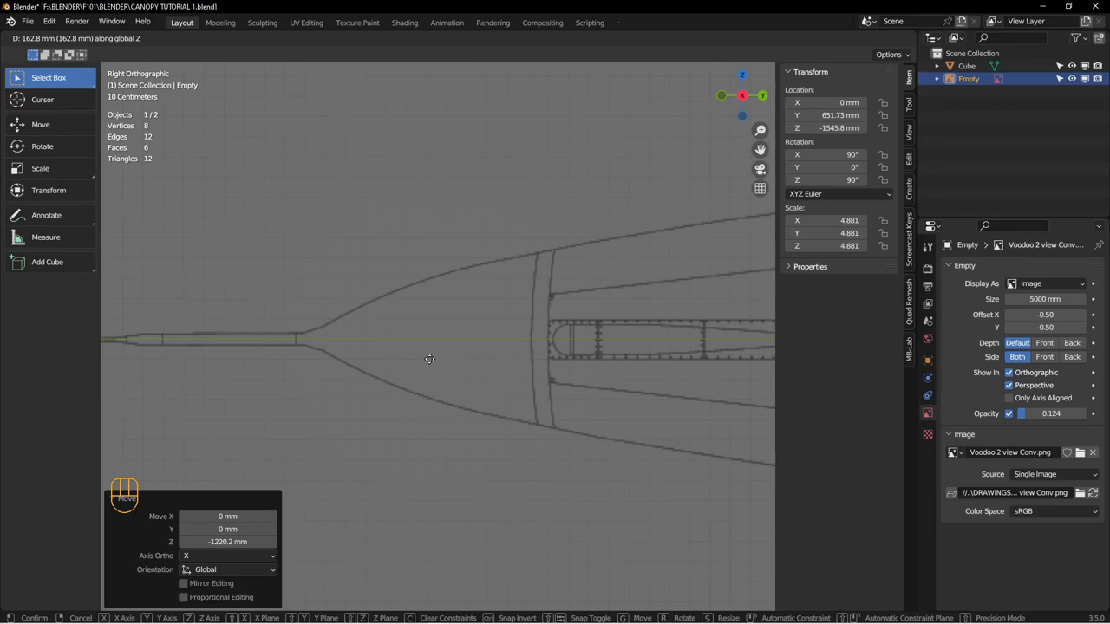
left_click(430, 365)
scroll(451, 365, "up", 3)
scroll(472, 364, "up", 1)
middle_click_drag(471, 364, 489, 392, "shift")
scroll(488, 391, "down", 1)
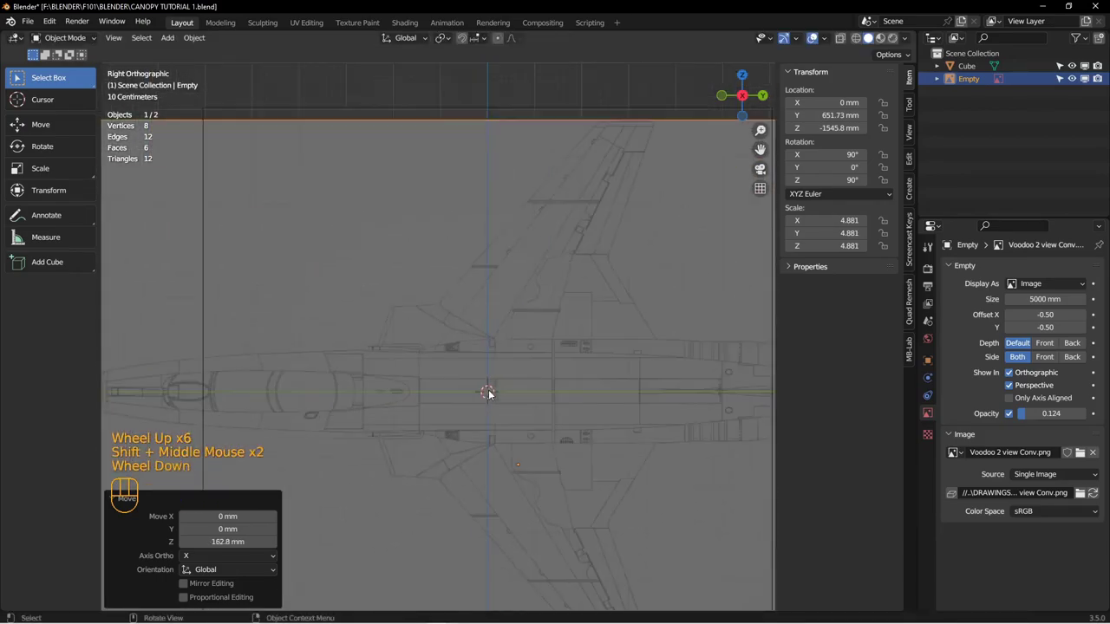
Step: Set the transform pivot point to the 3D Cursor and scale the reference image by about 1.049 towards the cube's width
middle_click_drag(537, 342, 412, 466, "shift")
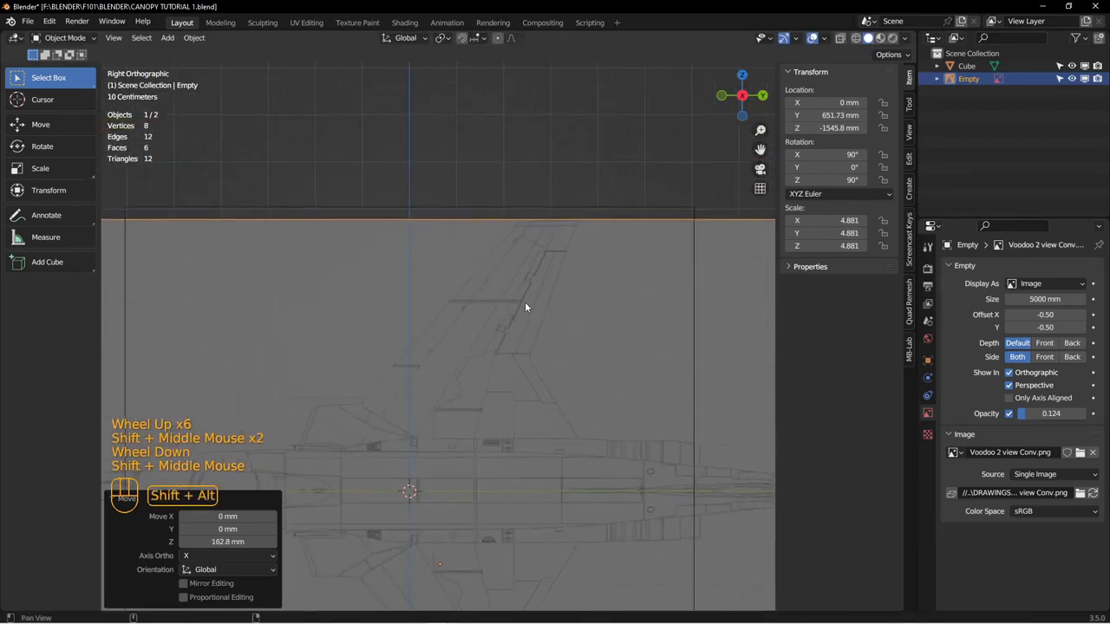
left_click(453, 39)
middle_click_drag(429, 468, 487, 387, "shift")
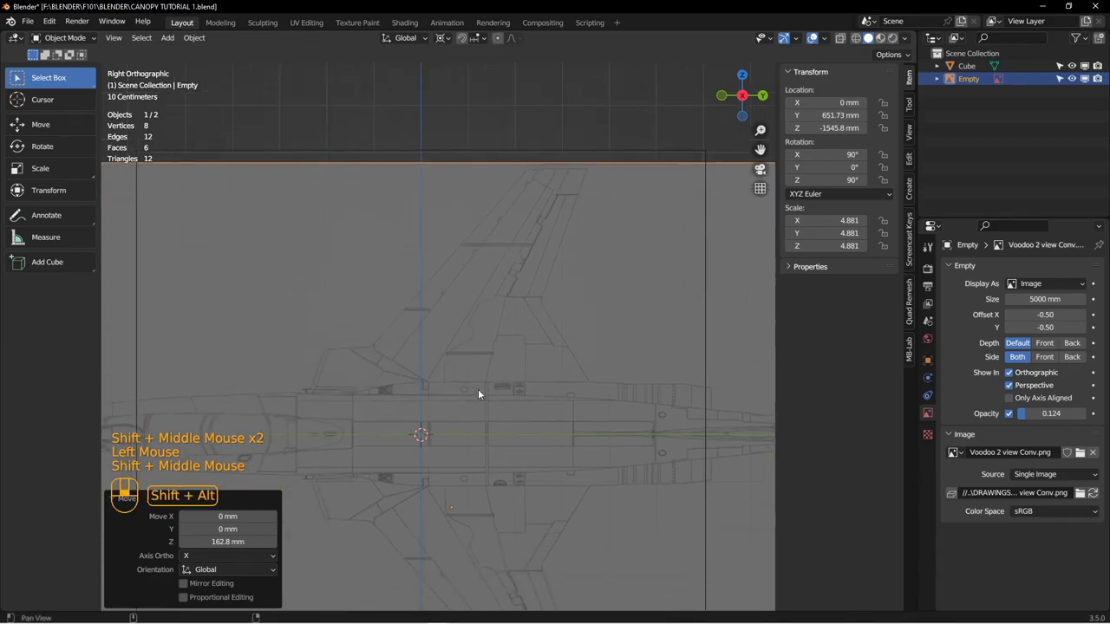
scroll(453, 383, "down", 1, "alt+shift")
scroll(452, 389, "down", 1)
middle_click_drag(473, 319, 531, 327, "shift")
key("s")
left_click(517, 373)
Step: Fine-scale the reference image by about 1.002 to match the upper wingtip to the cube's top edge
scroll(530, 327, "down", 2)
scroll(527, 323, "down", 3)
middle_click_drag(491, 295, 506, 382, "shift")
key("s")
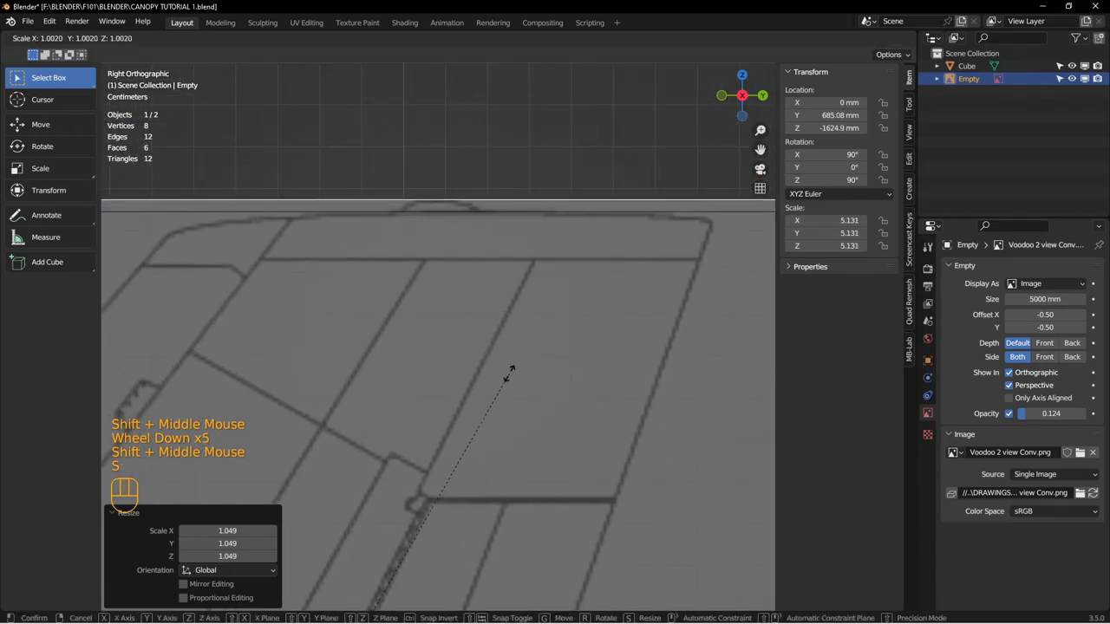
left_click(511, 373)
Step: Scale the reference image by about 1.001 to bring the lower wingtip closer to the cube's bottom edge
scroll(488, 315, "up", 6)
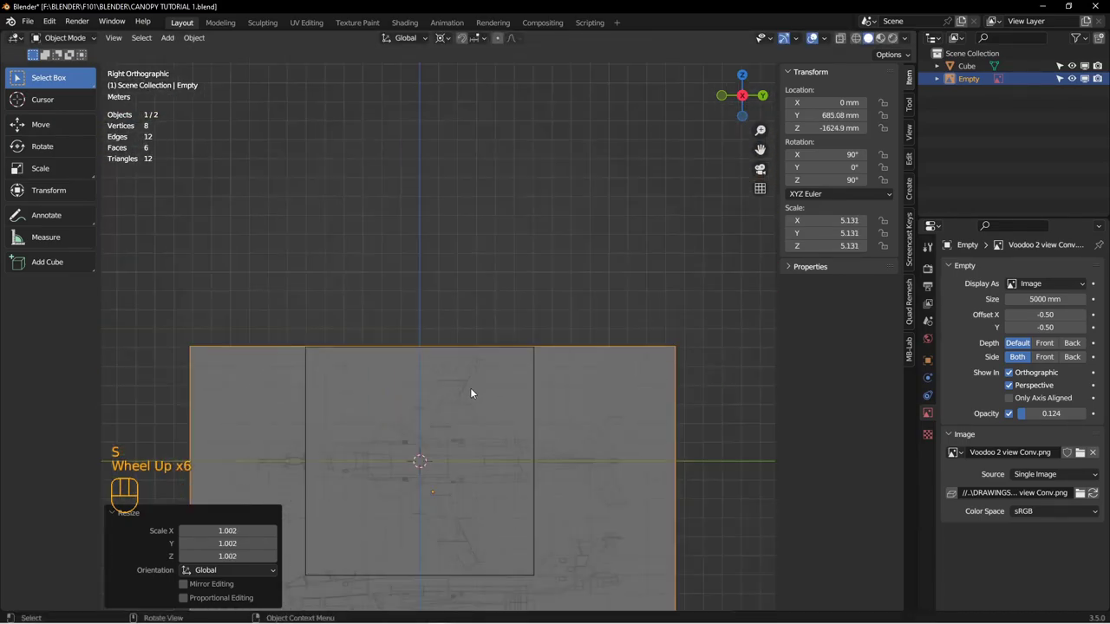
middle_click_drag(471, 389, 456, 265, "shift")
scroll(486, 359, "down", 3)
middle_click_drag(486, 359, 508, 378, "shift")
scroll(439, 376, "down", 2)
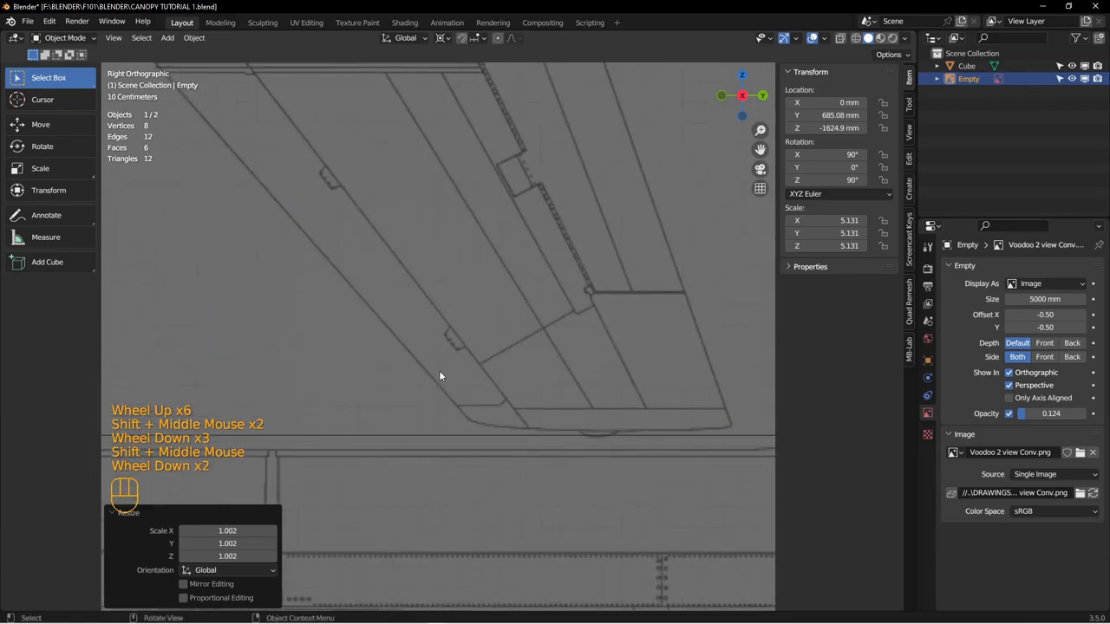
key("s")
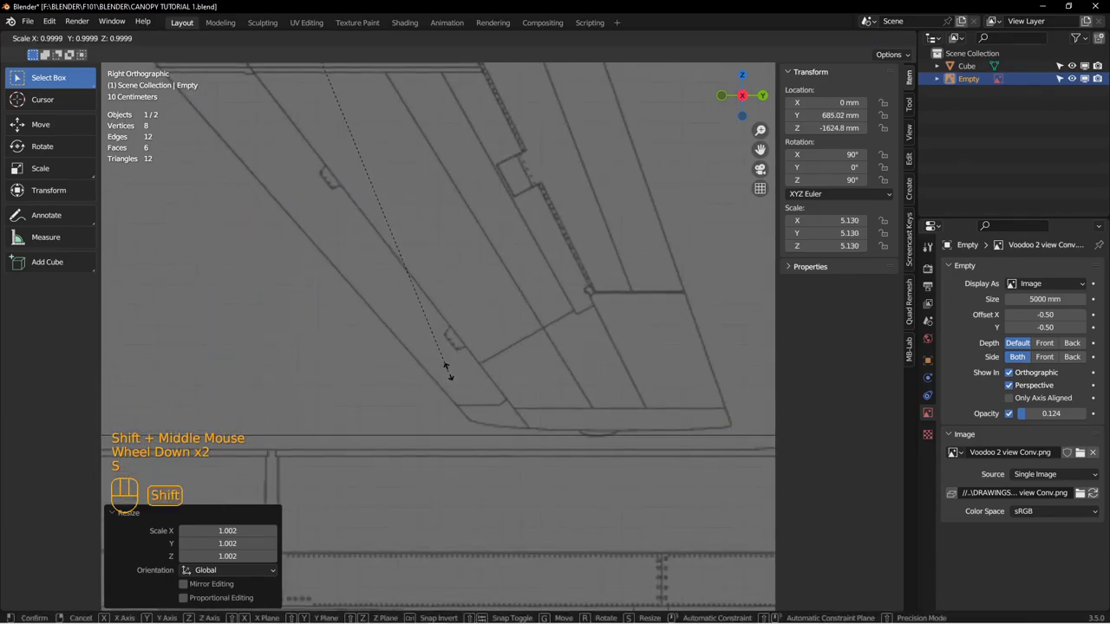
left_click(452, 381, "shift")
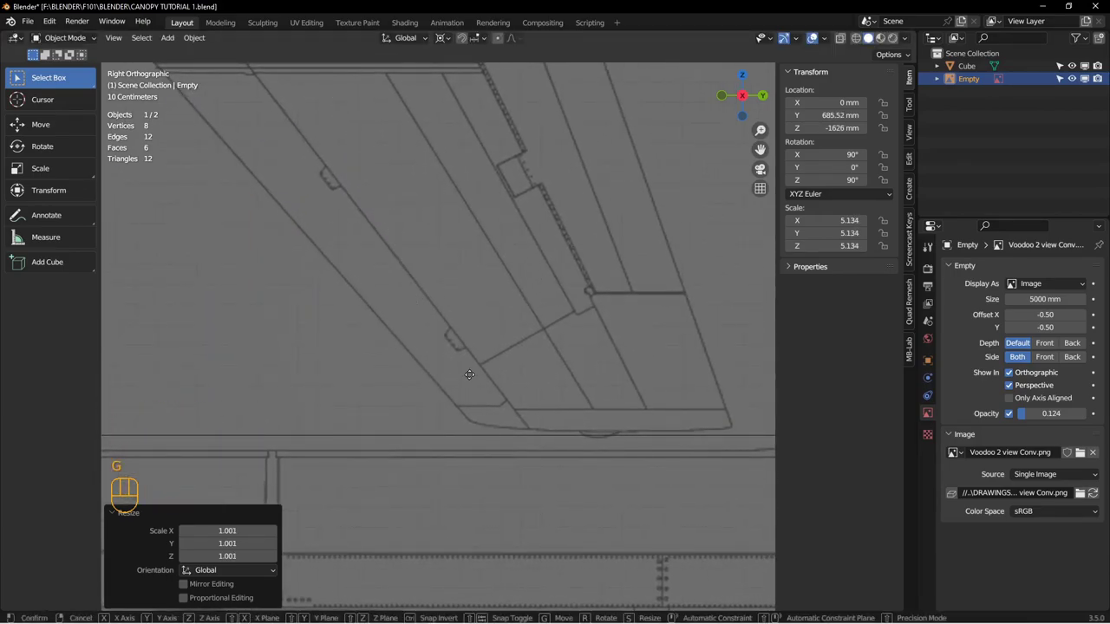
Step: Move the reference image down about 8.57 mm along Z to even out both wingtips within the cube
key("g")
left_click(482, 324)
scroll(482, 324, "up", 1)
scroll(482, 324, "up", 1)
mouse_move(482, 324)
middle_mouse_down("shift")
mouse_move(511, 309)
mouse_move(500, 312)
mouse_move(508, 241)
mouse_move(497, 327)
middle_mouse_up("shift")
scroll(508, 309, "down", 2)
scroll(499, 325, "up", 4)
middle_click_drag(498, 327, 474, 324, "shift")
scroll(479, 310, "down", 2, "alt+shift")
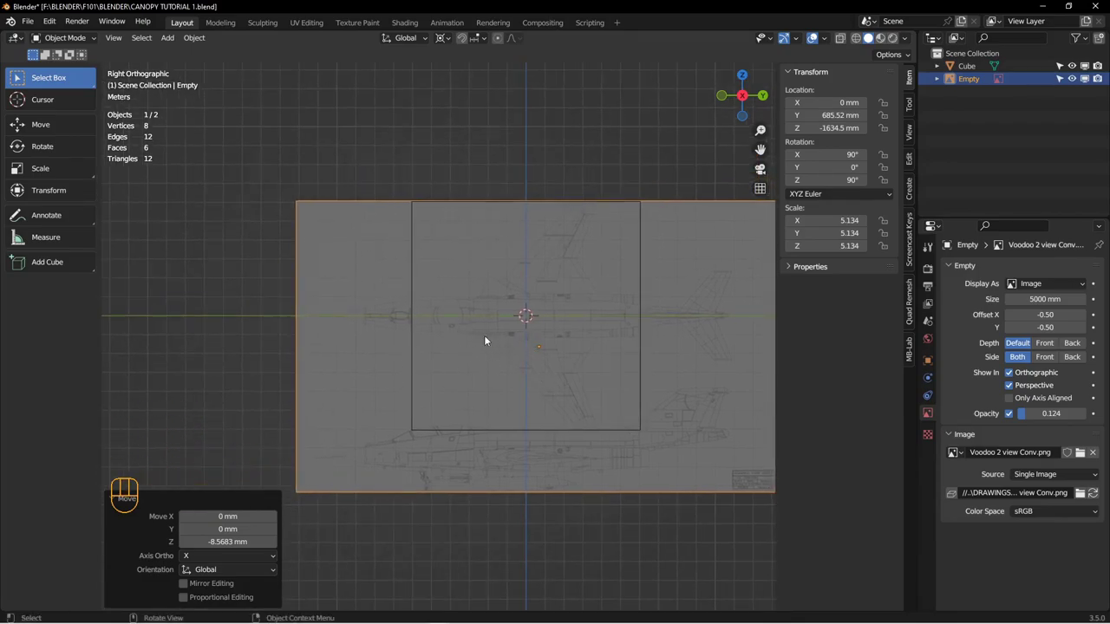
middle_click_drag(544, 326, 477, 333, "shift")
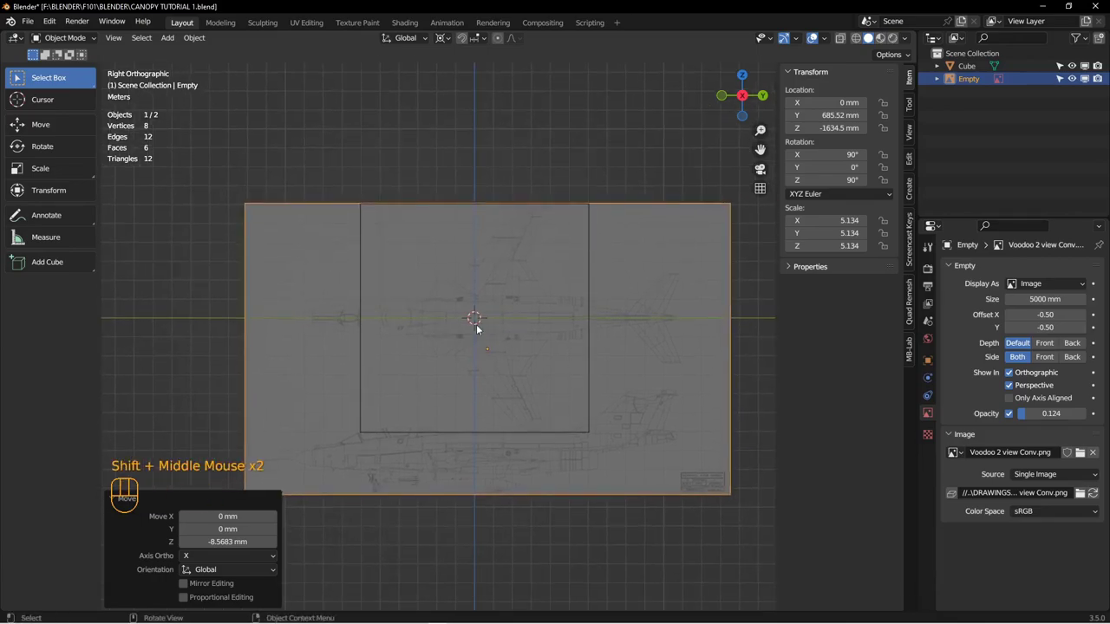
left_click(706, 338)
left_click(591, 226)
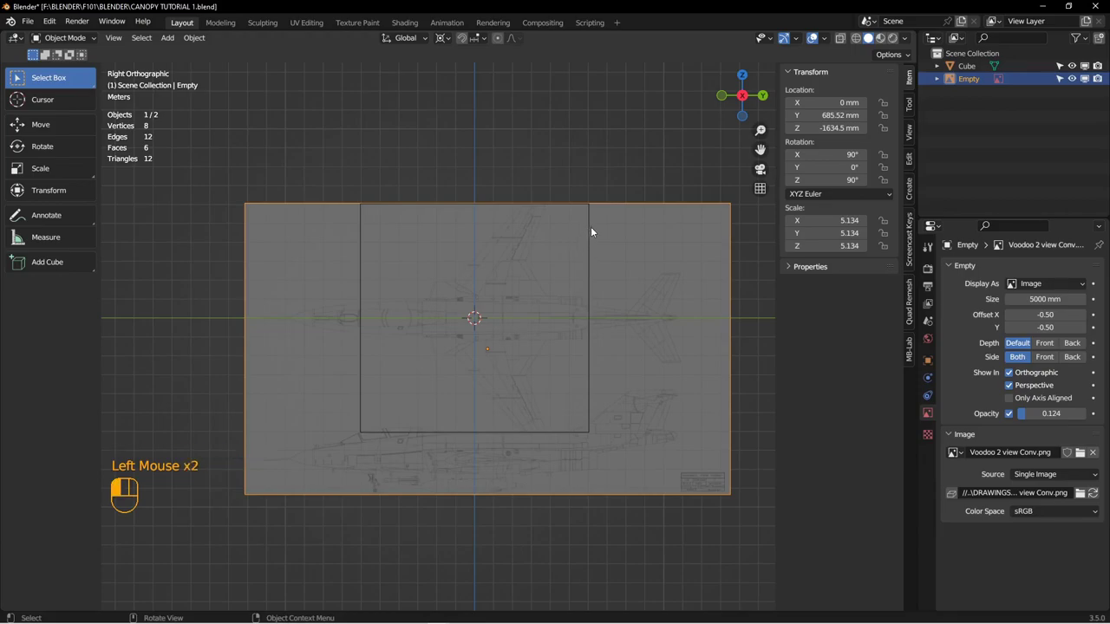
Step: Delete the wireframe cube and set the reference image's opacity to 0.2
key("x")
left_click(532, 243)
left_click(613, 297)
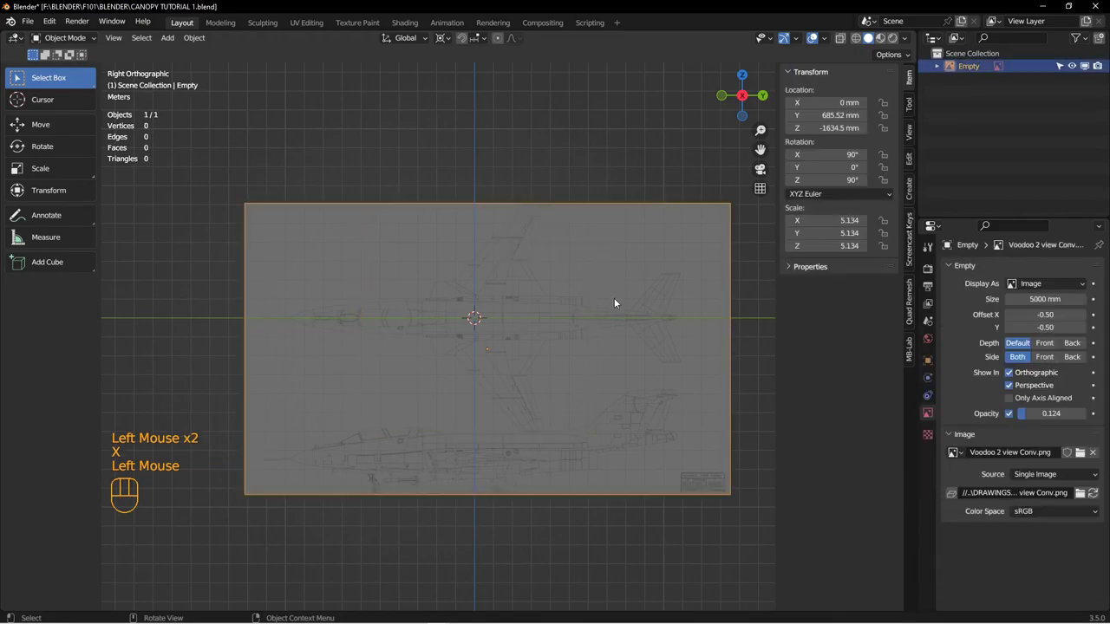
left_click(1043, 414)
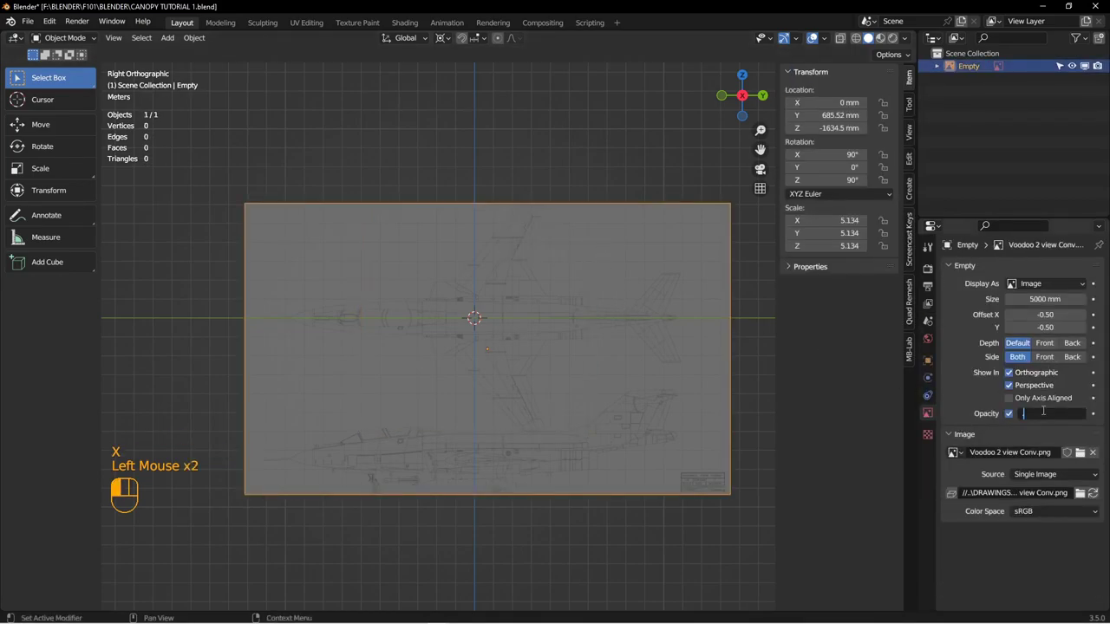
type(".2")
key("Return")
Step: Rename the reference image object to IP SIDE
scroll(532, 384, "down", 2, "alt+shift")
scroll(511, 382, "up", 2)
scroll(468, 390, "down", 2)
middle_click_drag(450, 401, 505, 403, "shift")
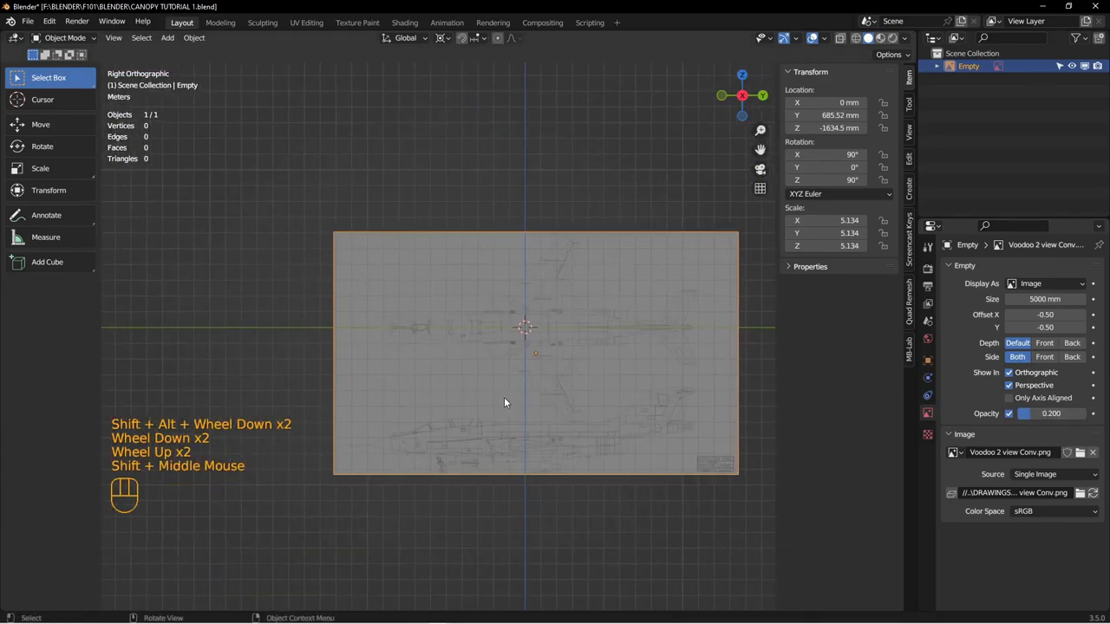
key("F2")
key("BackSpace")
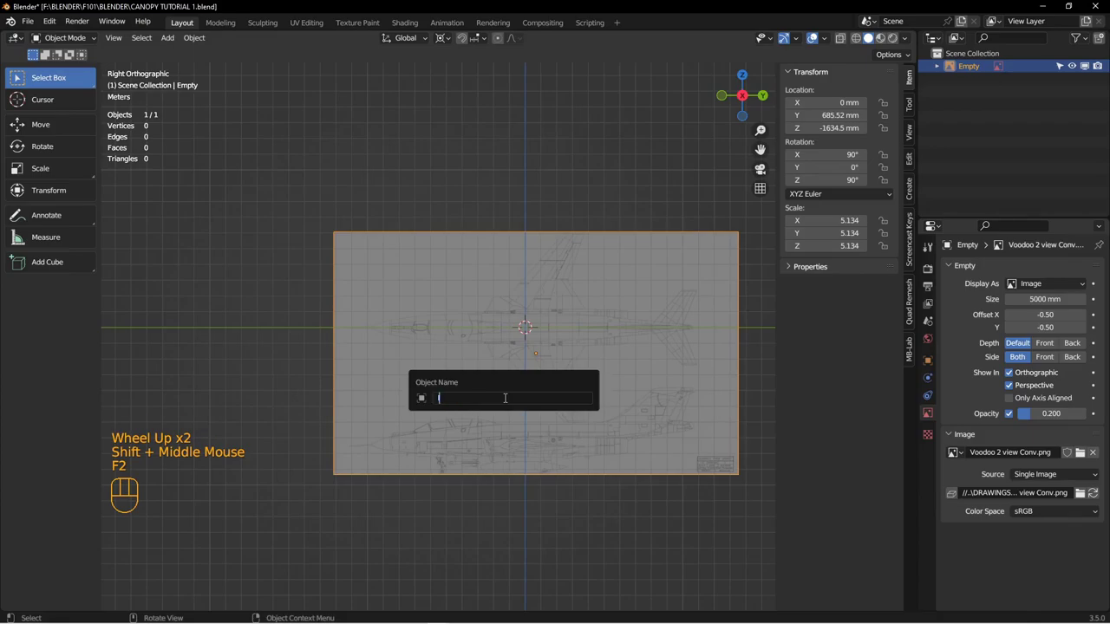
type("P")
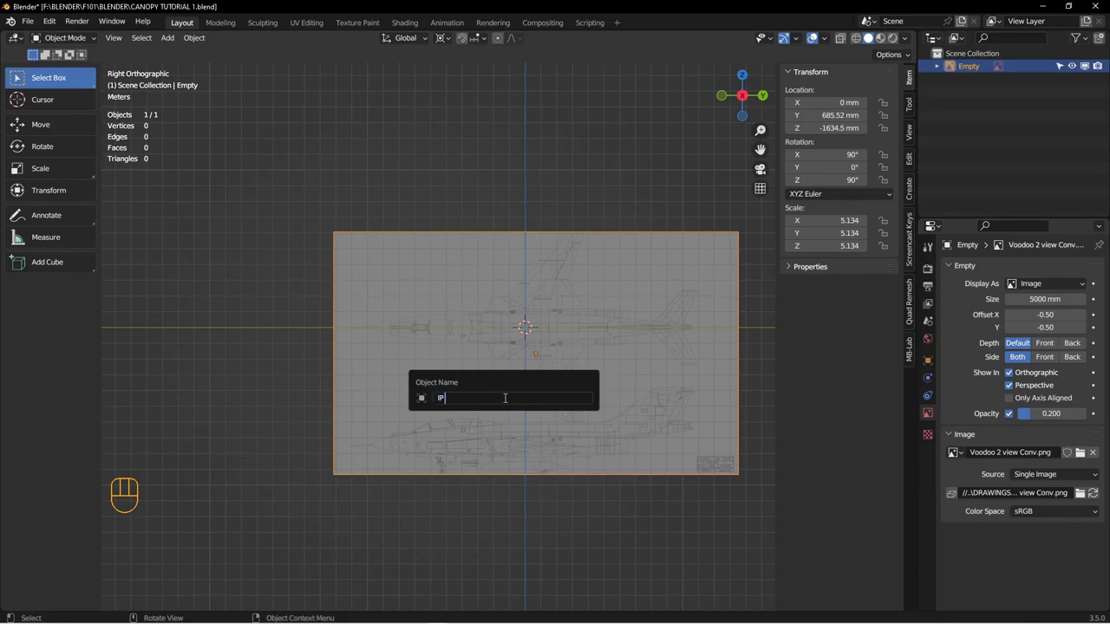
key("Return")
Step: Duplicate the side blueprint about 14004 mm up along Z and rotate the copy 90° about the Y axis
scroll(473, 411, "up", 2)
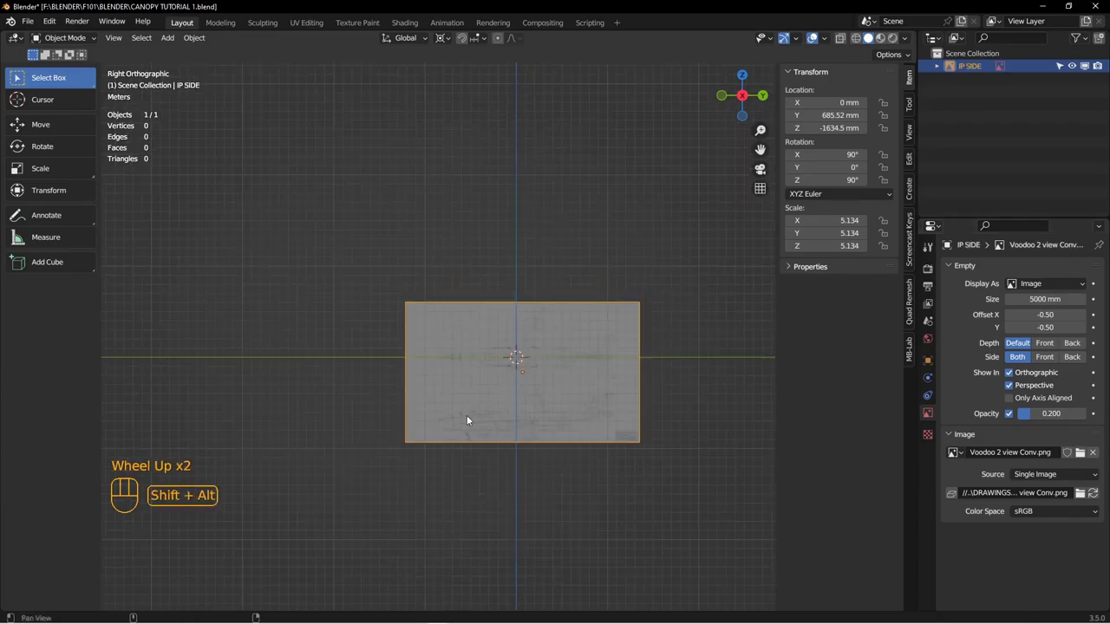
middle_click_drag(468, 414, 471, 455, "shift")
key("shift+d")
left_click(555, 343)
key("r")
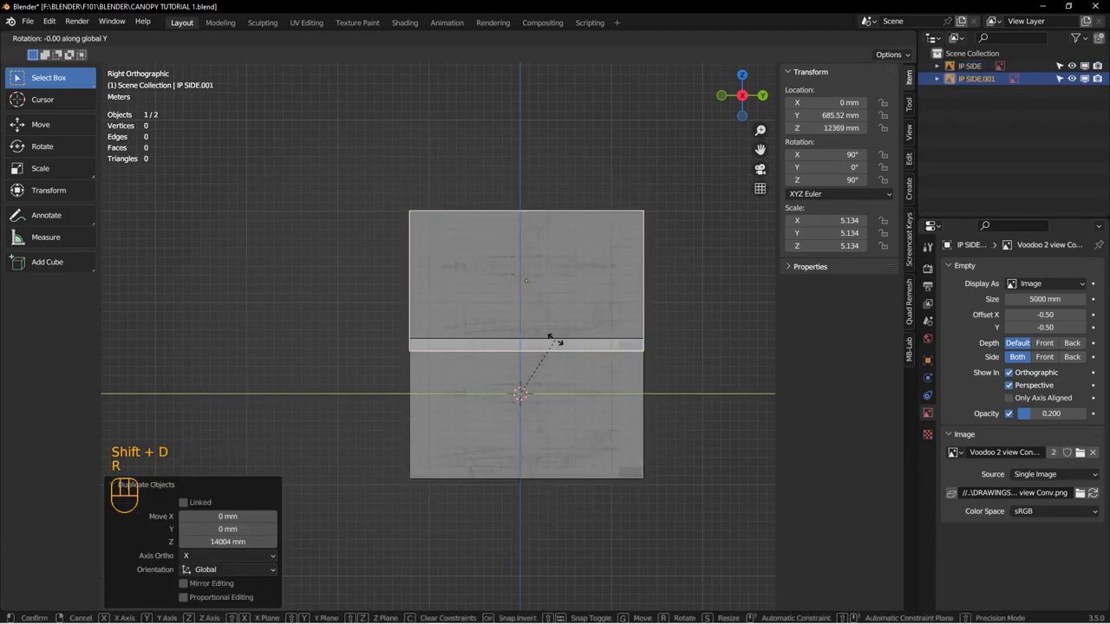
type("9")
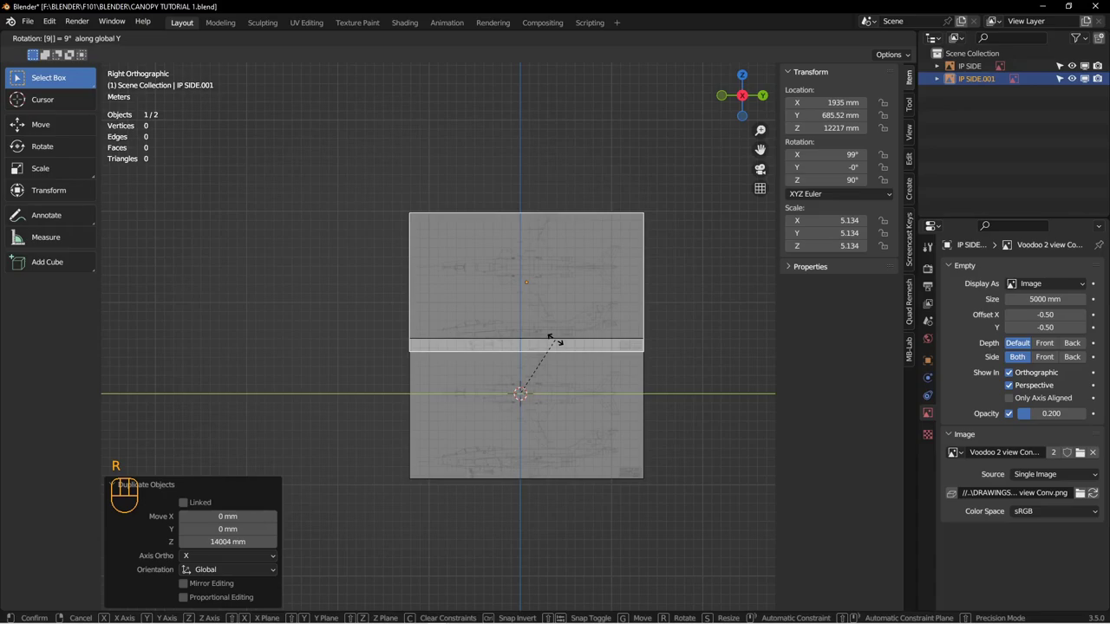
type("0")
left_click(554, 338)
Step: Raise the rotated blueprint copy about 27807 mm along Z
middle_click_drag(554, 338, 536, 504, "alt")
key("g")
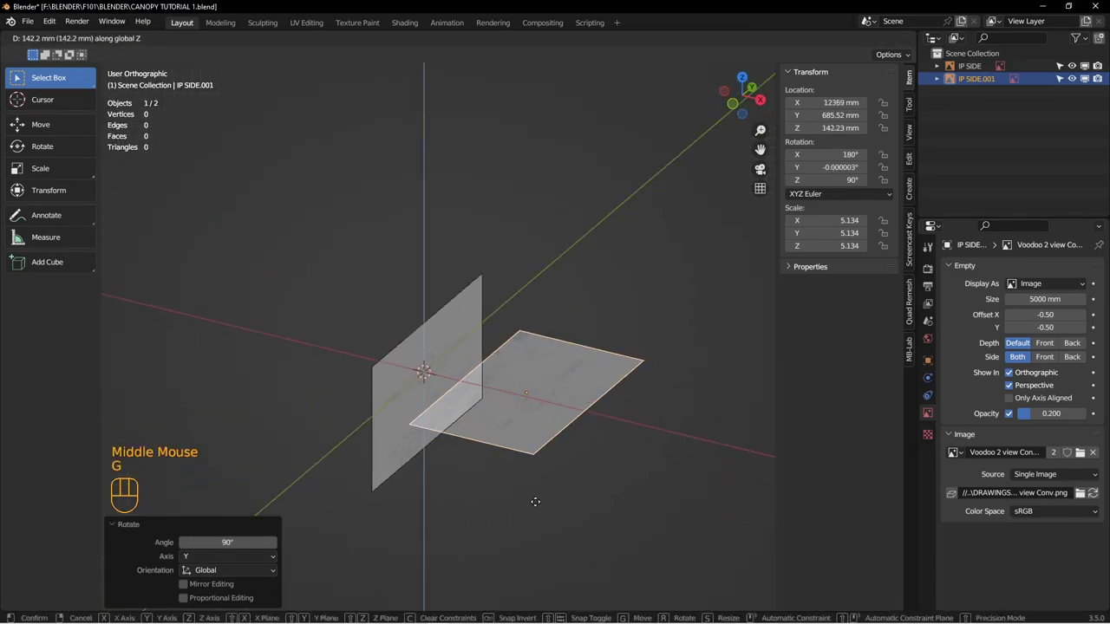
left_click(547, 283)
Step: In top view, move the horizontal blueprint copy about -9143 mm along X to bring the plan view closer to the Y axis
key("KP_7")
middle_click_drag(546, 284, 619, 508, "shift")
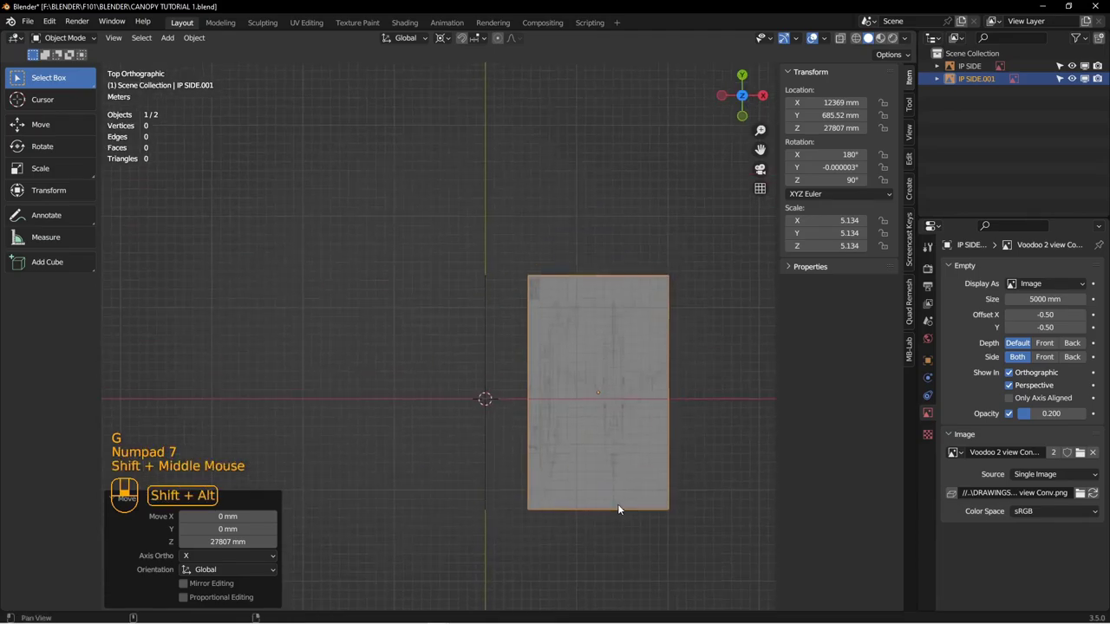
scroll(614, 411, "down", 3)
key("g")
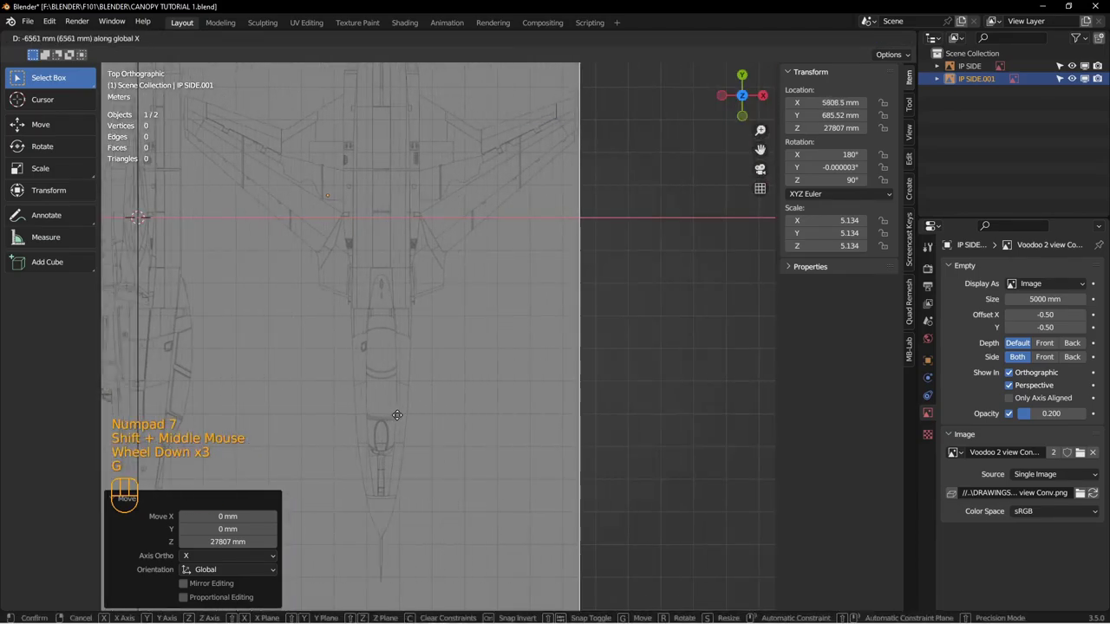
left_click(316, 422)
Step: Move the horizontal blueprint about -4851 mm along X to bring the nose probe onto the Y axis
middle_click_drag(316, 421, 565, 354, "shift")
scroll(624, 459, "down", 1)
mouse_move(624, 459)
middle_mouse_down("shift")
mouse_move(622, 471)
mouse_move(637, 444)
middle_mouse_up("shift")
key("g")
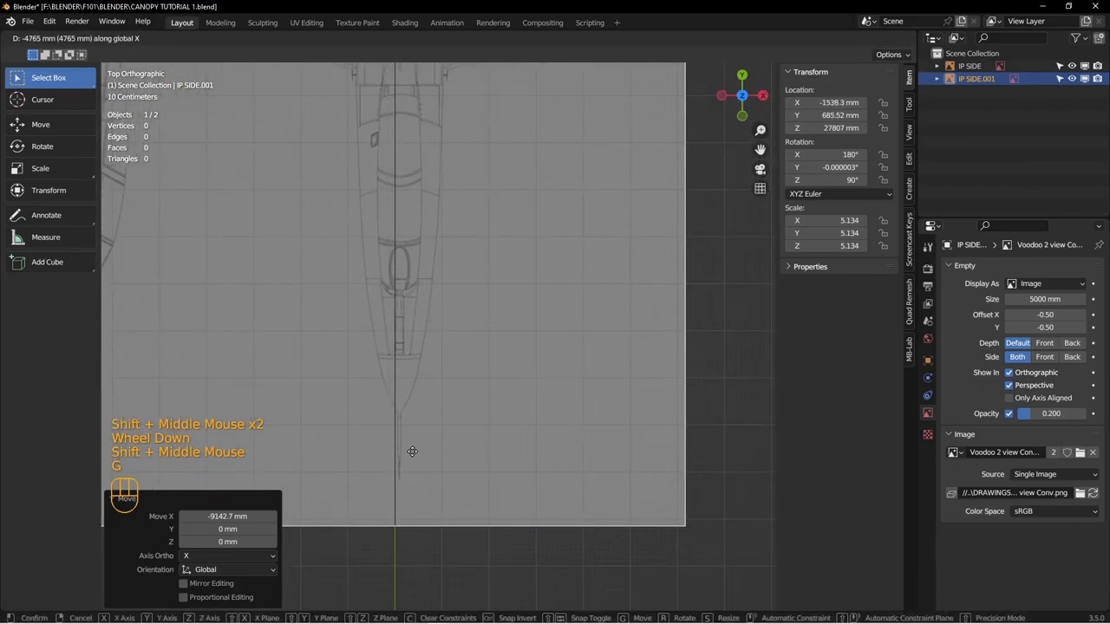
left_click(389, 455)
Step: Nudge the horizontal blueprint about 5.74 mm along X to centre the nose probe tip on the Y axis
middle_click_drag(389, 455, 509, 417, "shift")
scroll(509, 417, "down", 2)
scroll(421, 388, "down", 2)
middle_click_drag(421, 388, 522, 416, "shift")
scroll(522, 415, "down", 4)
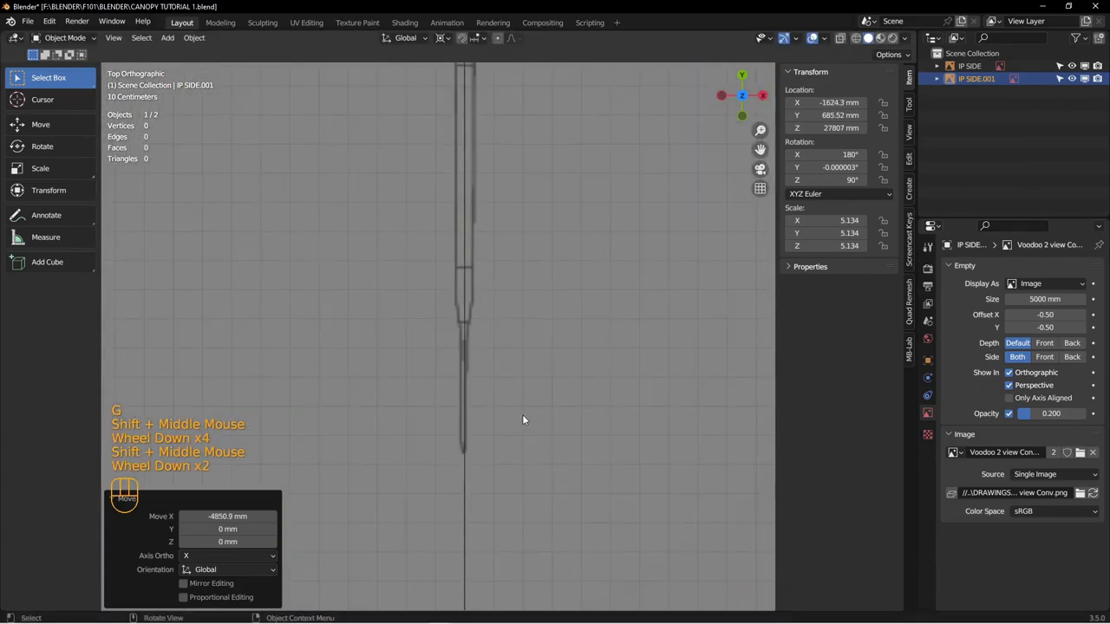
scroll(522, 415, "up", 5)
scroll(516, 417, "down", 6)
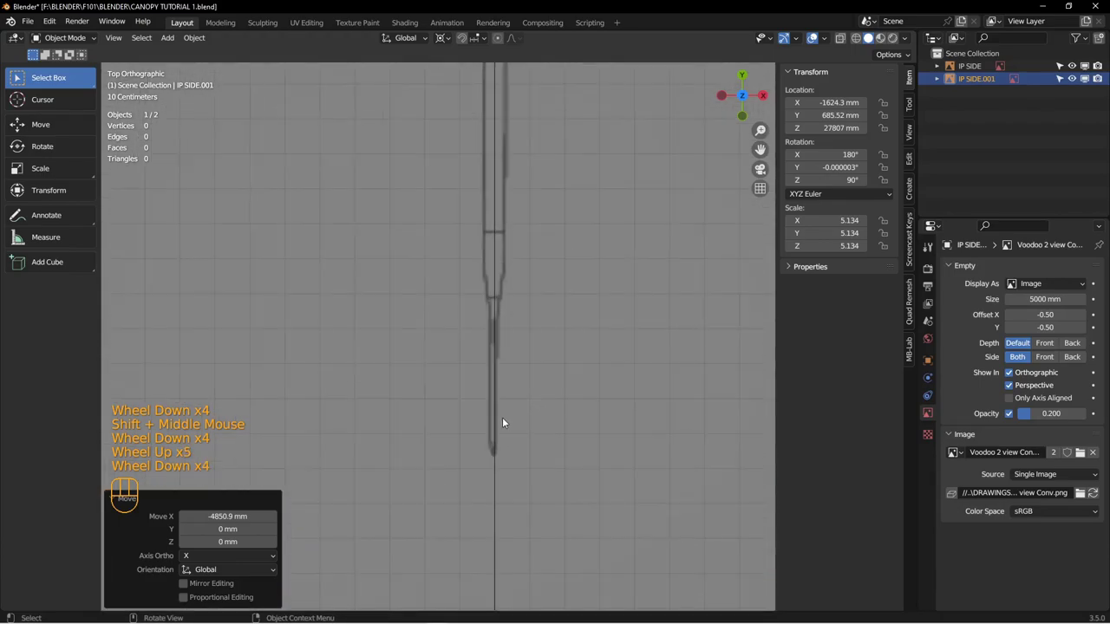
scroll(561, 441, "up", 2)
key("g")
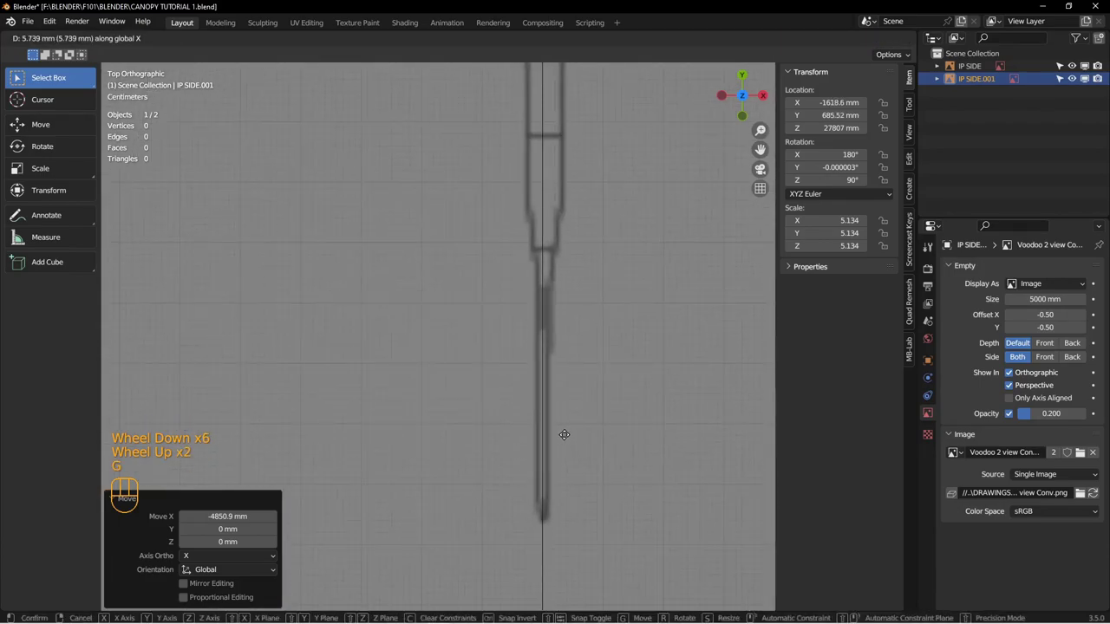
left_click(564, 434)
Step: Raise the horizontal blueprint along Z to a height of about 41925 mm
scroll(567, 434, "up", 8)
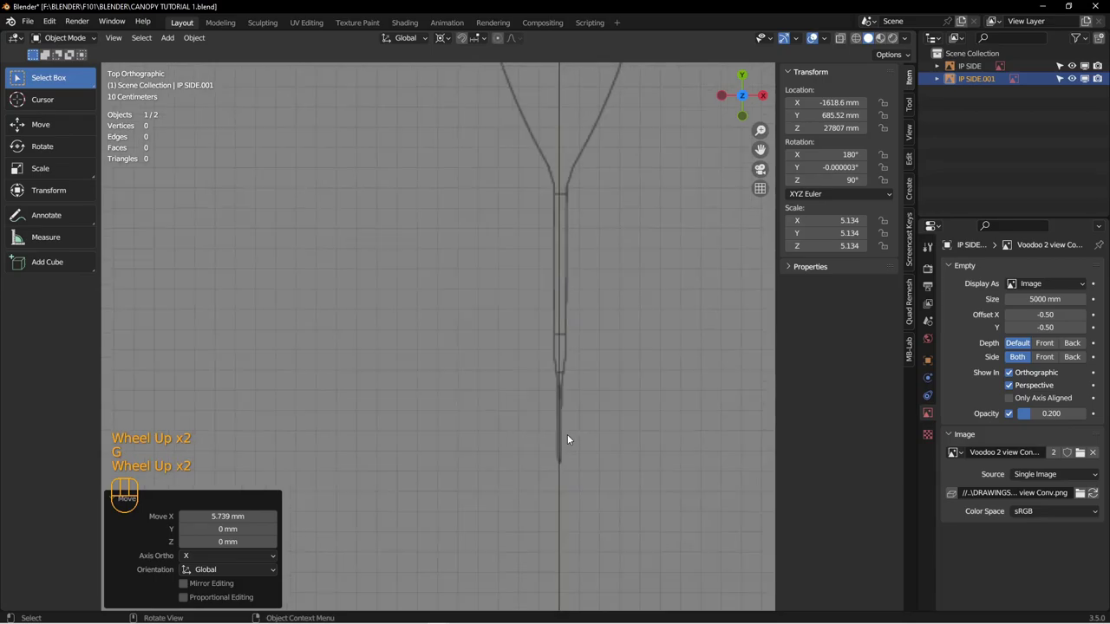
middle_click_drag(567, 430, 503, 371, "alt")
scroll(536, 387, "up", 2)
middle_click_drag(503, 372, 480, 338)
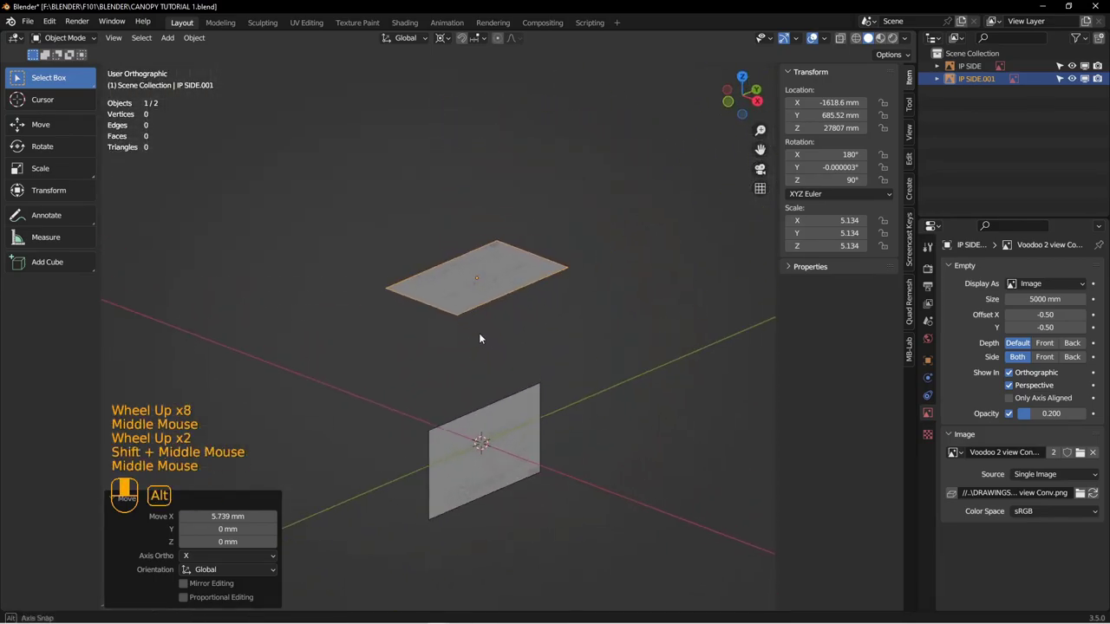
key("g")
key("z")
left_click(531, 329)
Step: Move the IP SIDE blueprint along X, well away from the world origin
left_click(511, 454)
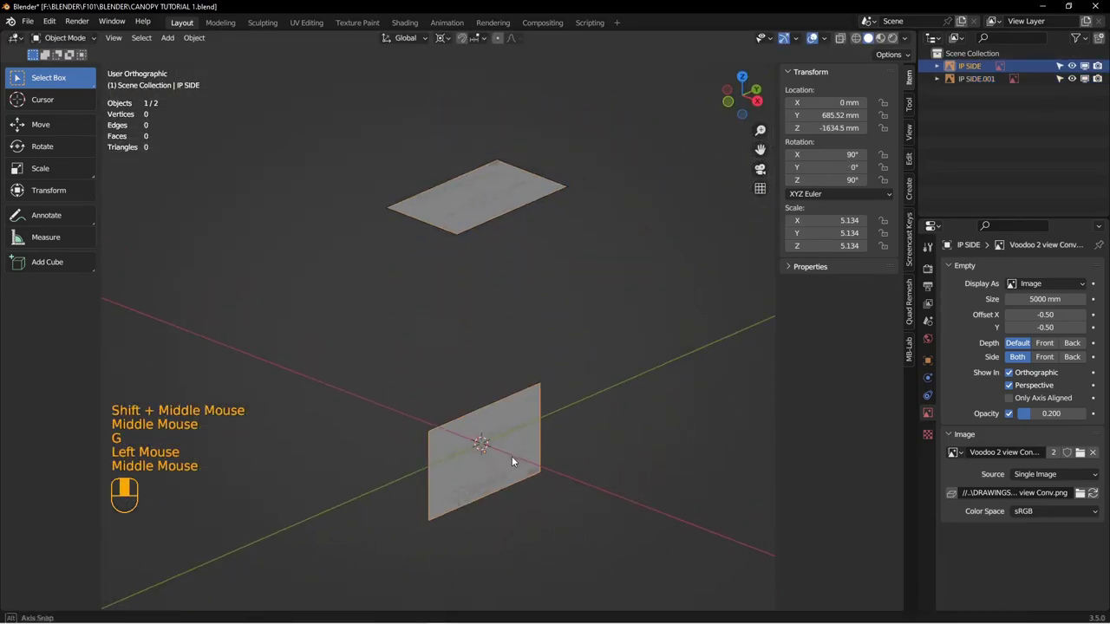
middle_click_drag(511, 454, 500, 422)
middle_click_drag(500, 421, 490, 388, "shift")
key("g")
key("x")
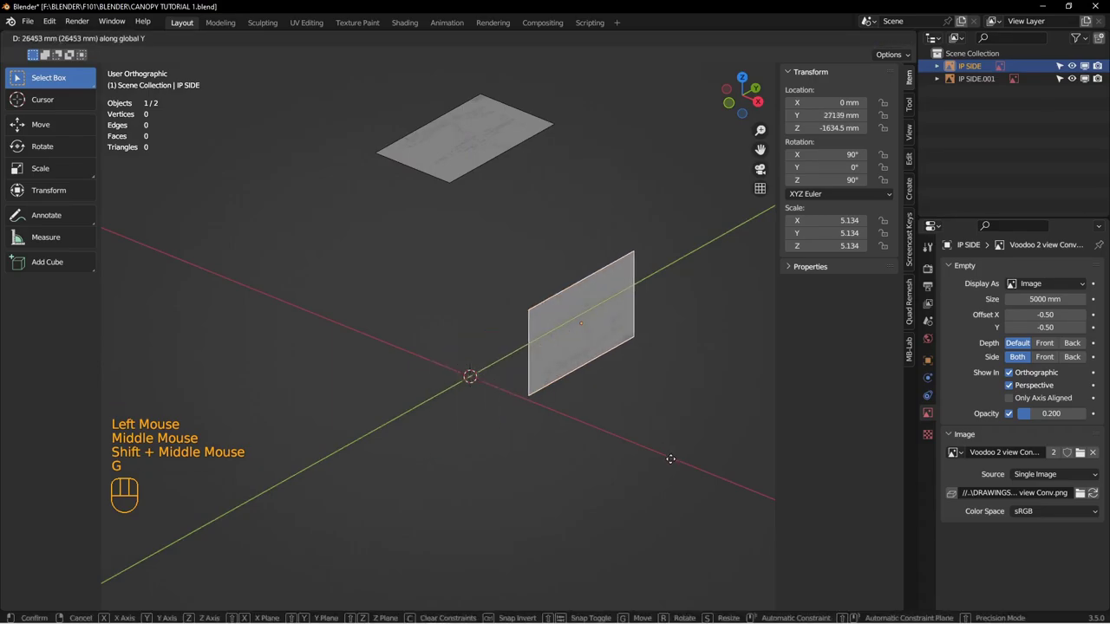
left_click(700, 556)
Step: Rename the horizontal blueprint copy to IP TOP
scroll(646, 461, "up", 3)
middle_click_drag(646, 461, 539, 424, "shift")
middle_click_drag(538, 424, 499, 410)
left_click(475, 227)
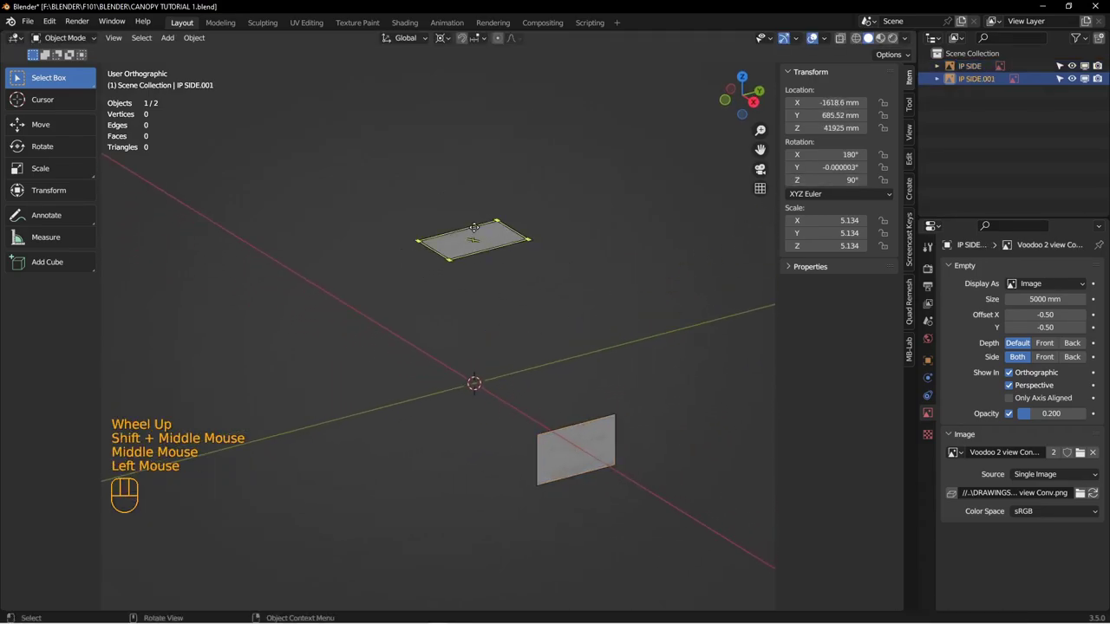
key("F2")
type("IP TOP")
key("Return")
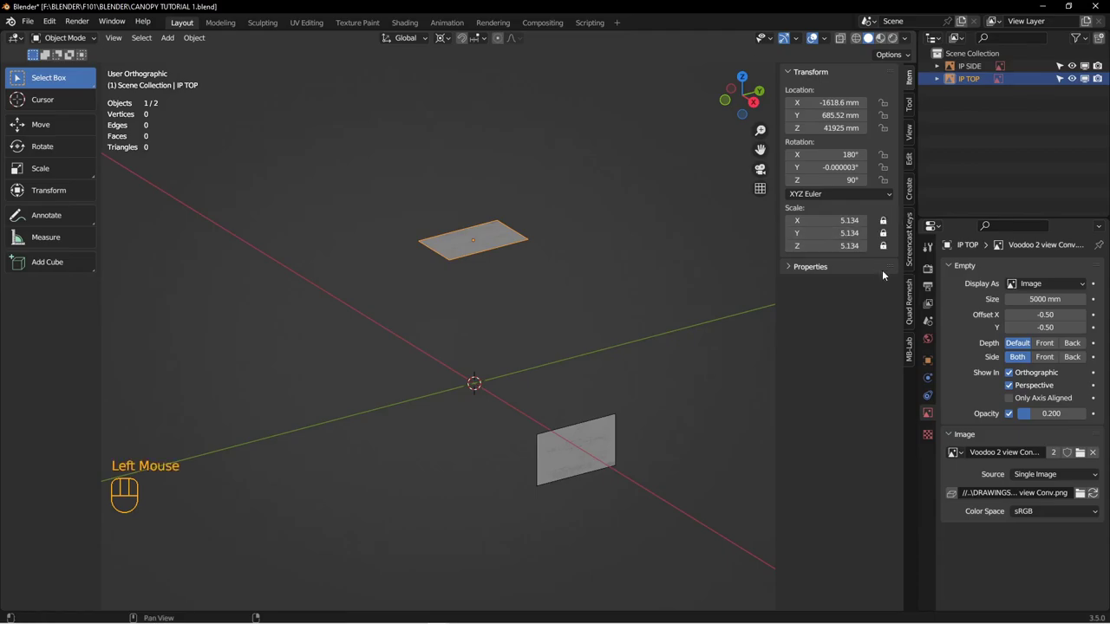
Step: Lock the X, Y and Z scale of both blueprints and move them into a new collection named IP
left_click(573, 469)
left_click_drag(882, 221, 883, 246)
mouse_move(531, 445)
middle_mouse_down()
mouse_move(512, 458)
mouse_move(533, 446)
middle_mouse_up()
left_click(475, 244, "shift")
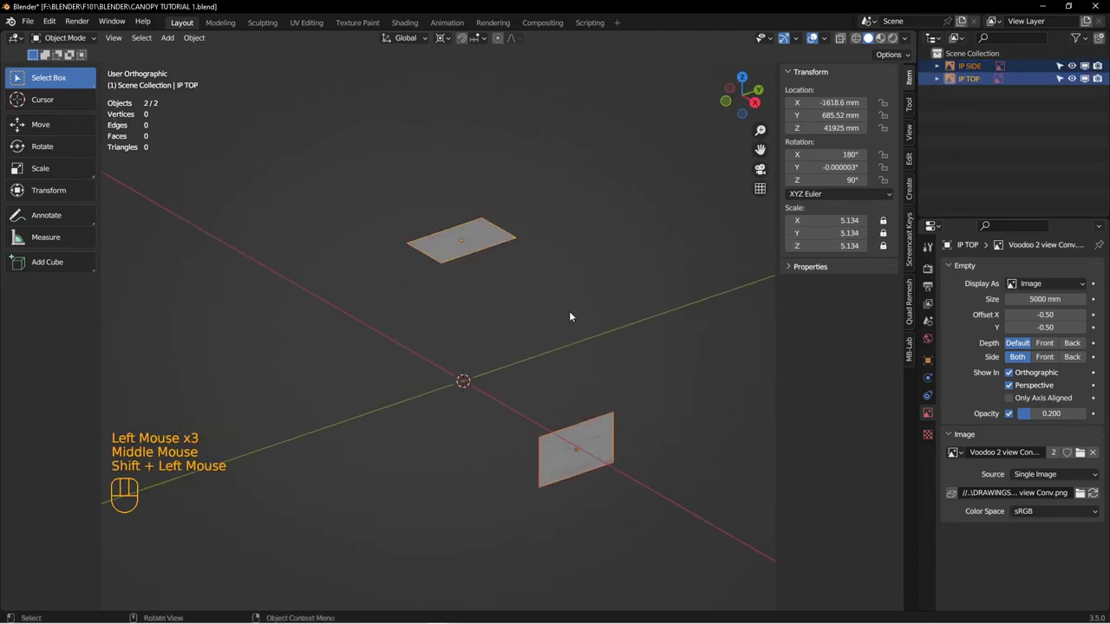
key("m")
left_click(567, 328)
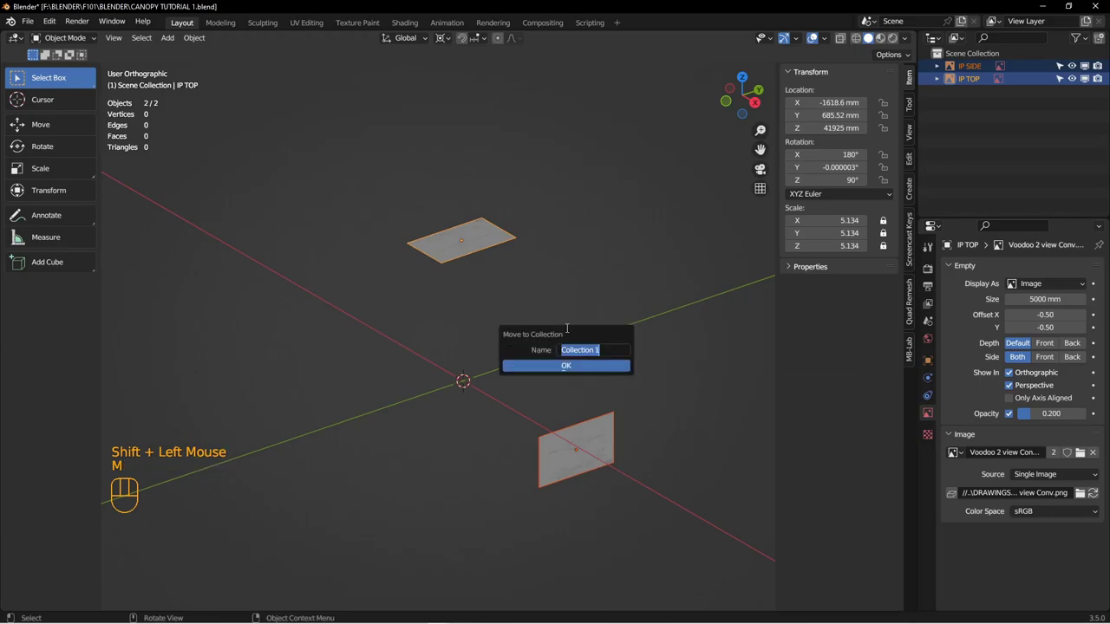
type("IP")
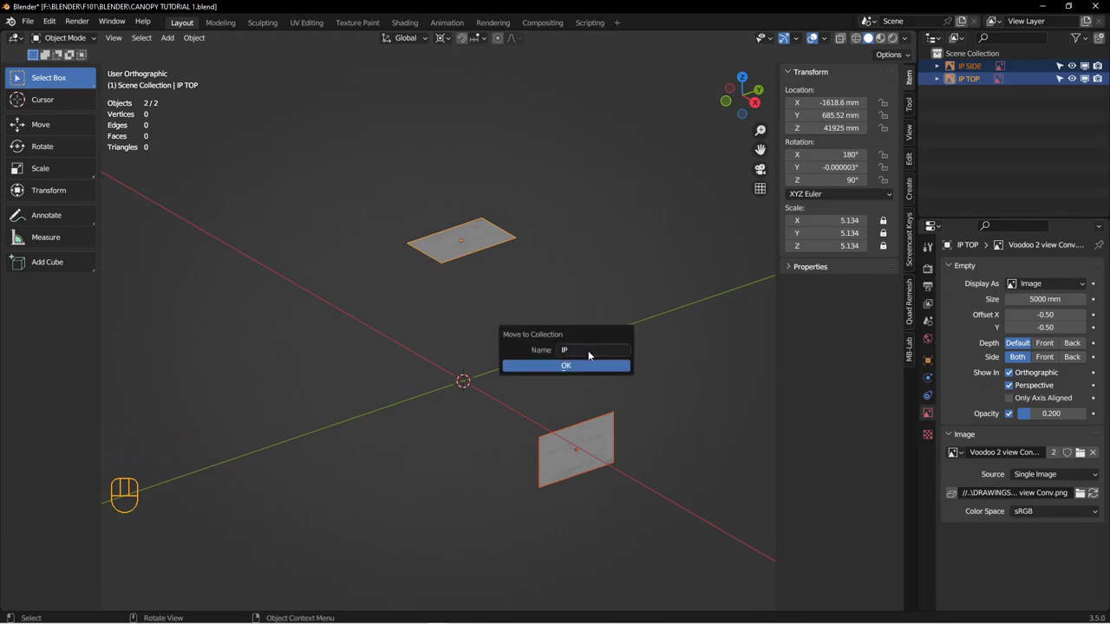
left_click(572, 366)
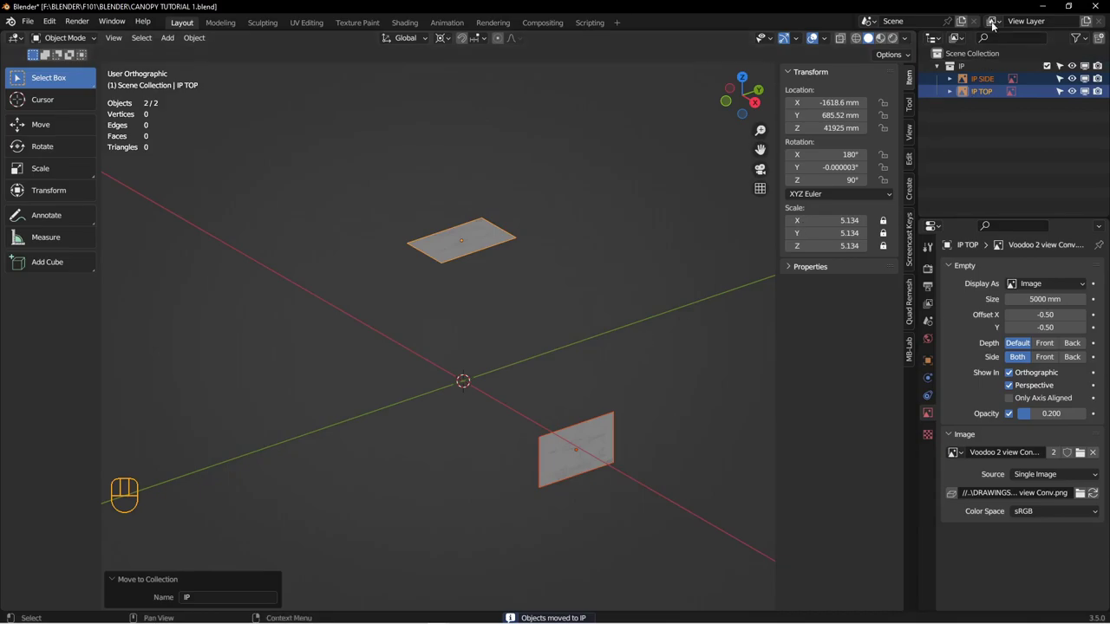
Step: Disable selection for the IP collection and try selecting both blueprints in the viewport
left_click(1059, 67)
left_click_drag(576, 420, 586, 446, "alt")
left_click(586, 442)
left_click(465, 224)
left_click(464, 220)
left_click(465, 220)
left_click(467, 222)
left_click(467, 222)
mouse_move(532, 422)
middle_mouse_down("alt")
mouse_move(508, 421)
mouse_move(520, 416)
middle_mouse_up("alt")
Step: Select the imported loft drawing in right view and examine its canopy profile and cross-sections
key("KP_3")
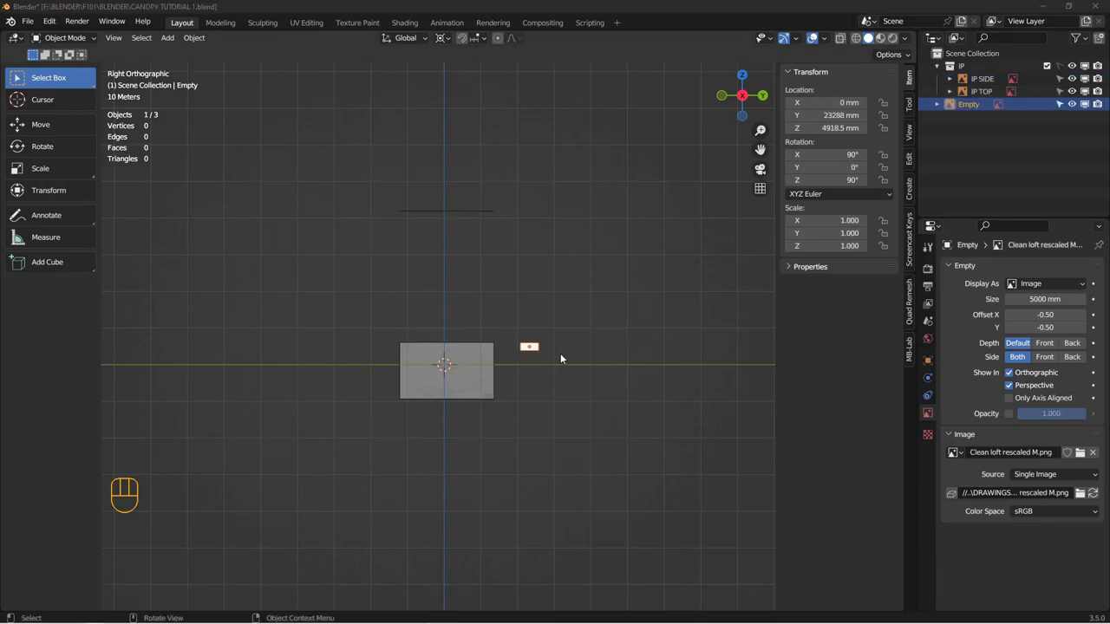
right_click(574, 366)
left_click(616, 254)
left_click(529, 346)
scroll(524, 369, "down", 5)
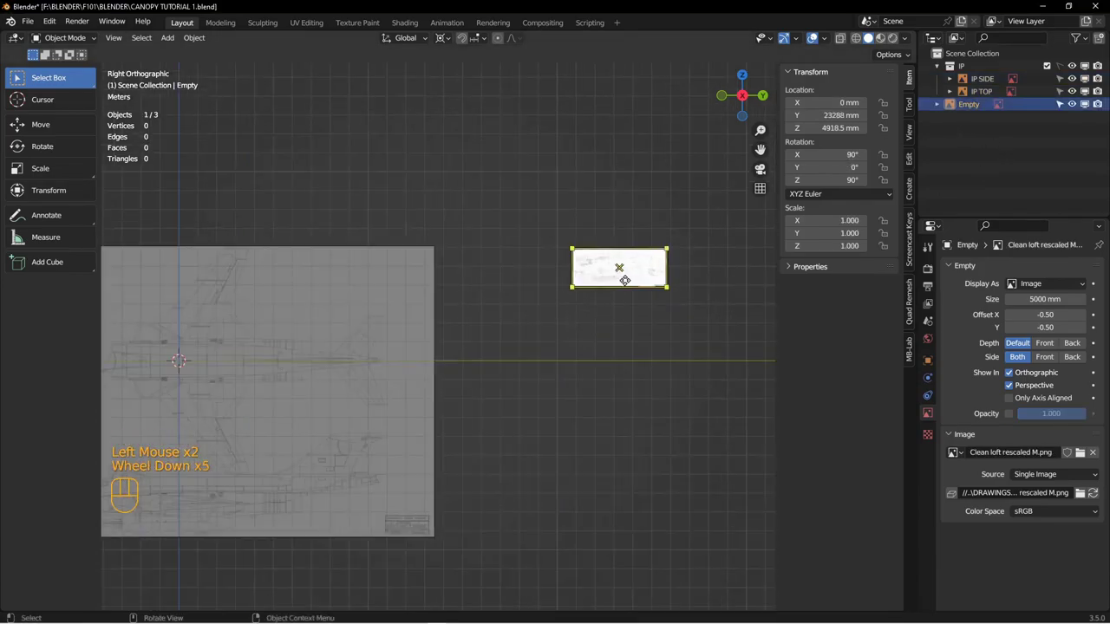
scroll(626, 283, "down", 3)
middle_click_drag(620, 282, 476, 403, "shift")
scroll(476, 400, "down", 7)
middle_click_drag(357, 403, 330, 395, "shift")
scroll(421, 434, "down", 3)
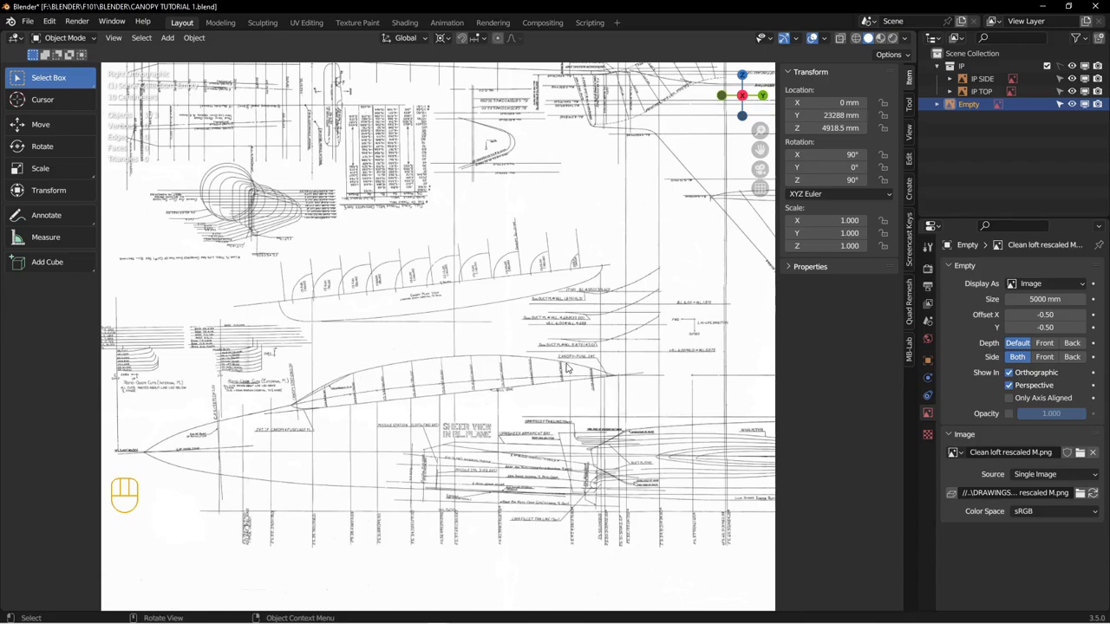
scroll(568, 369, "up", 2)
scroll(490, 395, "up", 3)
Step: Move the loft drawing about -19557 mm along Y and -5378 mm along Z onto the side blueprint
middle_click_drag(490, 395, 608, 355, "shift")
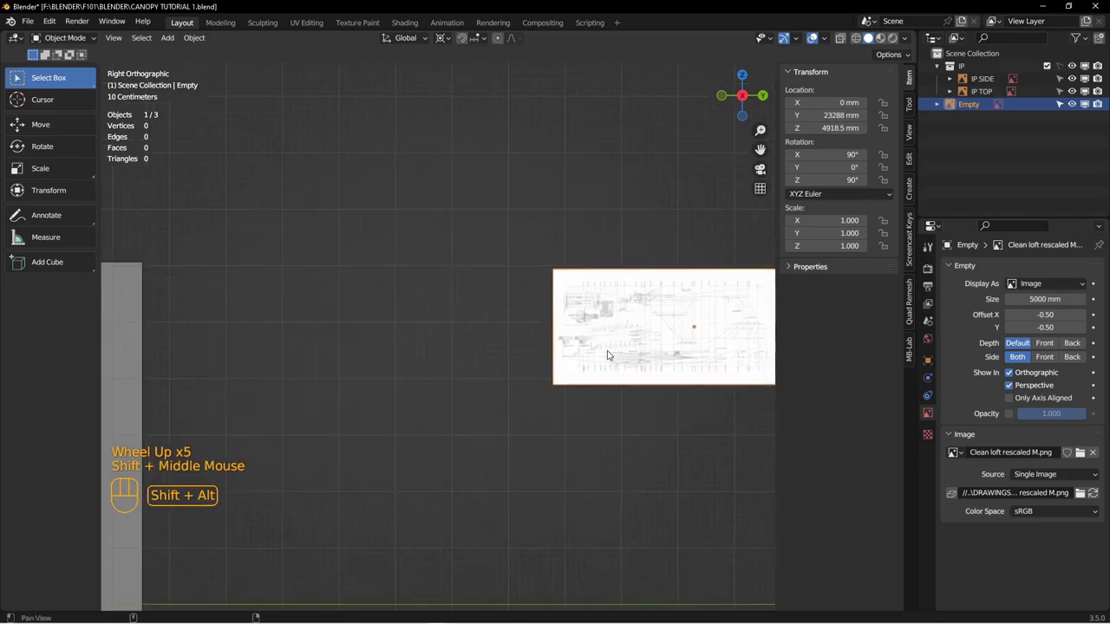
scroll(608, 355, "up", 3)
key("g")
left_click(232, 458)
Step: Move the loft drawing down towards the nose of the aircraft's side view on the blueprint
middle_click_drag(232, 458, 355, 390, "shift")
middle_click_drag(356, 390, 481, 325, "shift")
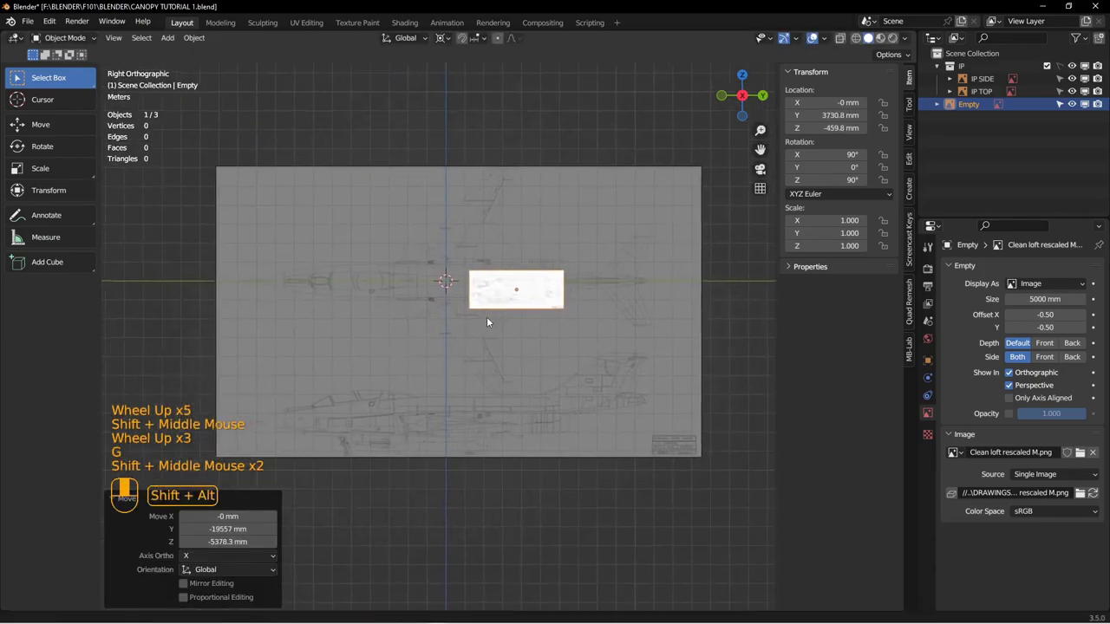
scroll(521, 306, "down", 2)
key("g")
left_click(321, 450)
Step: Move the loft drawing about 3109 mm along Y and 267 mm along Z to bring it closer to the blueprint's cockpit
middle_click_drag(330, 439, 555, 286, "shift")
middle_click_drag(541, 314, 546, 388, "shift")
scroll(573, 314, "down", 3)
scroll(649, 422, "down", 1)
middle_click_drag(771, 347, 354, 441, "shift")
key("g")
left_click(564, 379)
Step: Move the loft drawing about 2131 mm along Y and 1149 mm along Z to place its canopy profile near the blueprint's canopy
middle_click_drag(564, 379, 565, 471, "shift")
scroll(458, 429, "down", 3)
scroll(494, 399, "down", 1)
key("g")
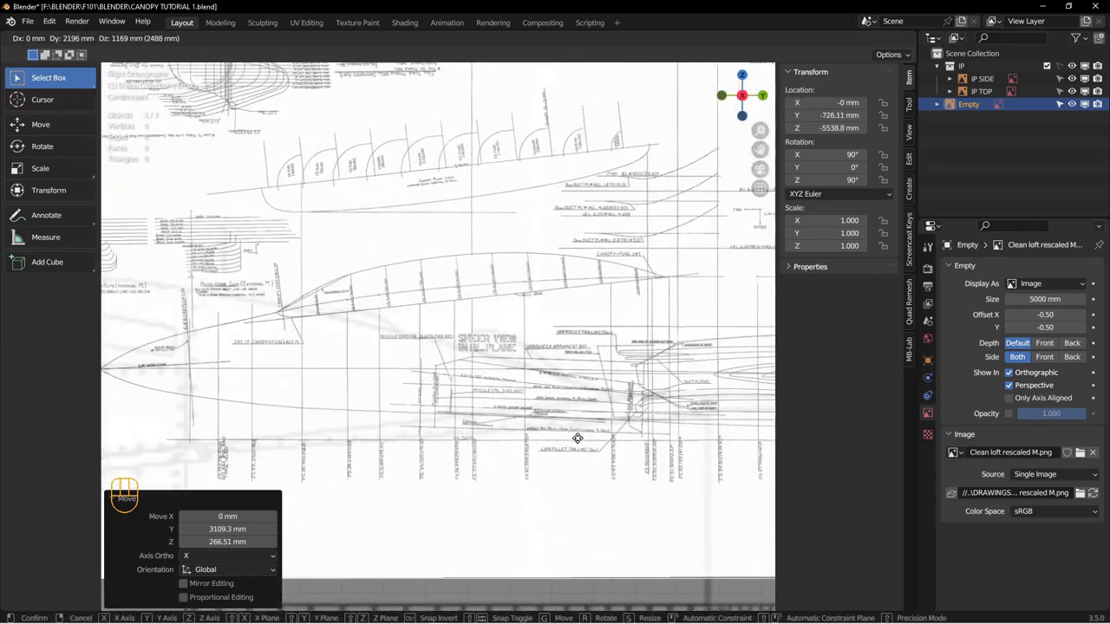
left_click(574, 443)
Step: Enable opacity for the loft drawing and lower it to about 0.388
middle_click_drag(607, 364, 477, 446, "shift")
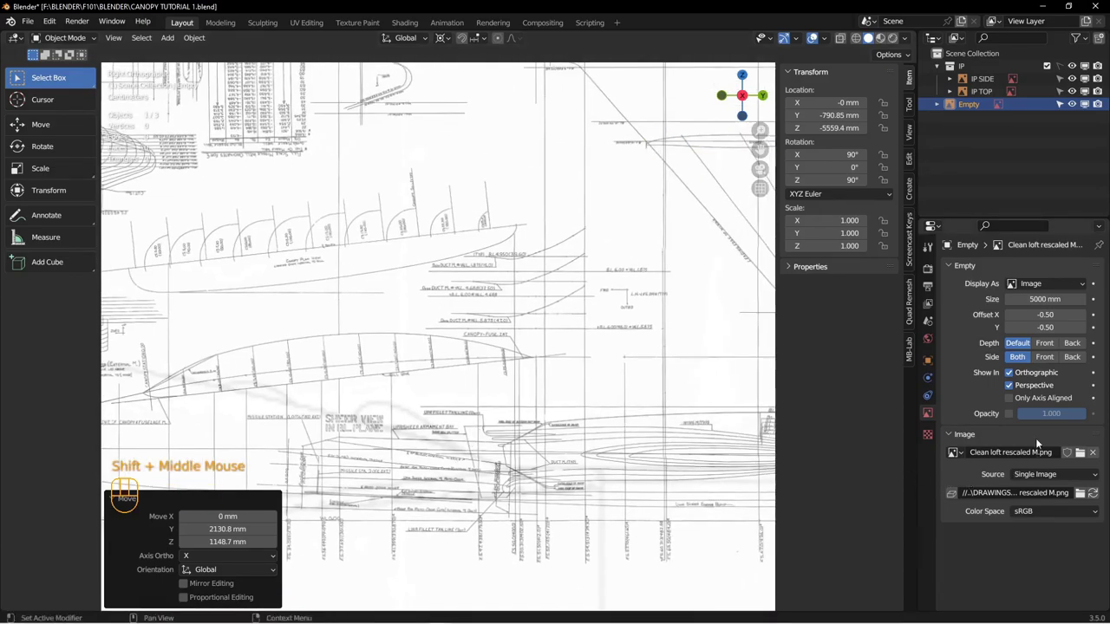
left_click(1009, 413)
left_click_drag(1051, 412, 1012, 413)
Step: Move the loft drawing about -46 mm along Y and -265 mm along Z to match the canopy's rear end to the blueprint
scroll(439, 309, "down", 3, "shift")
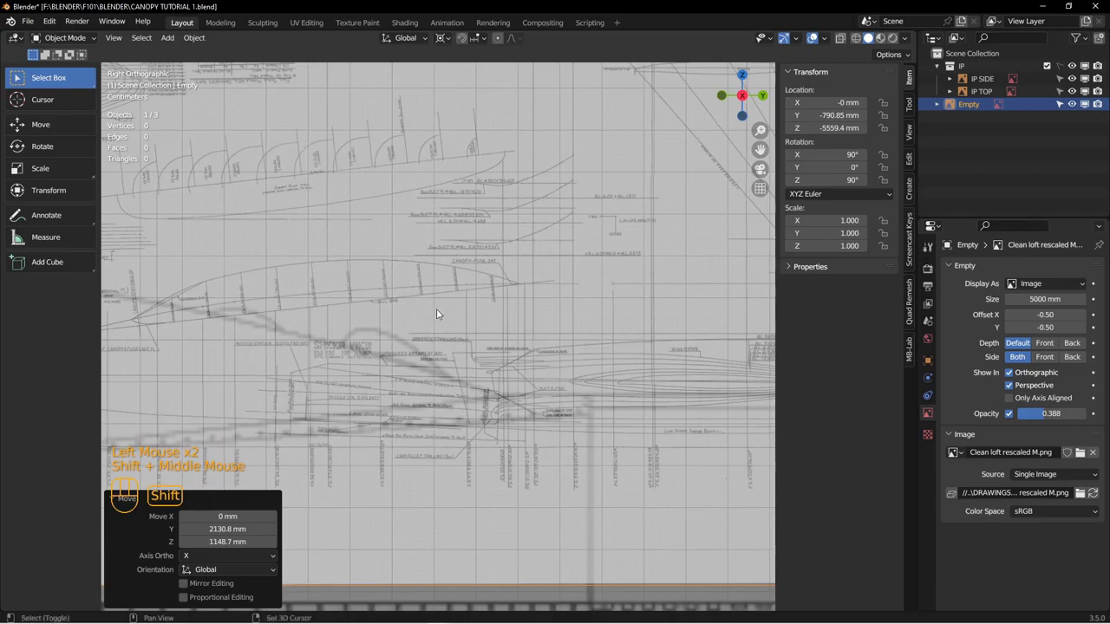
key("g")
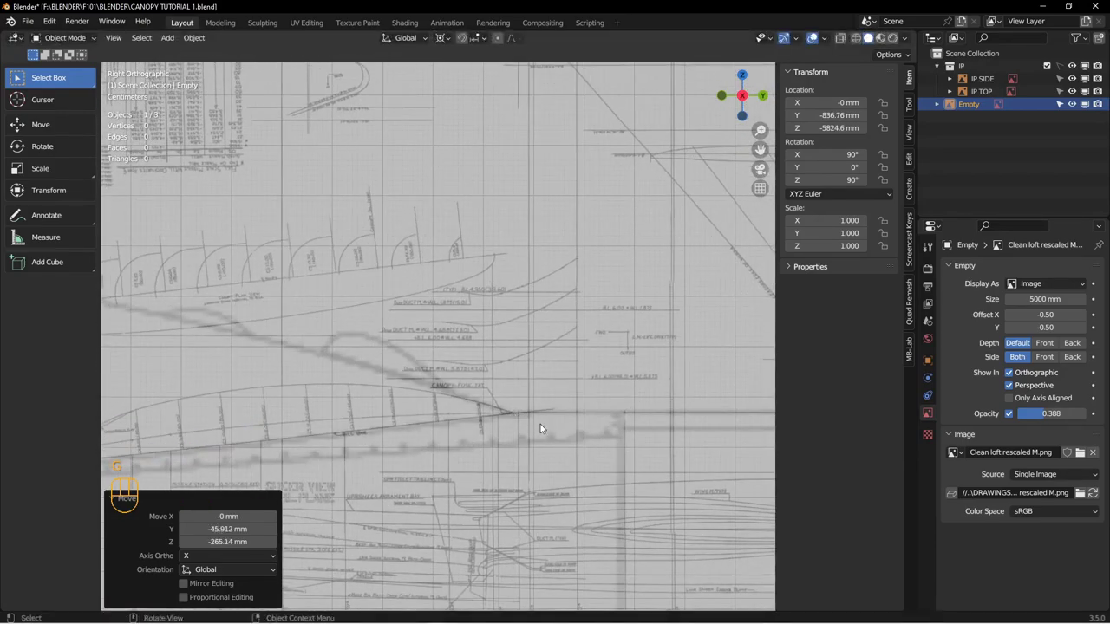
scroll(532, 429, "down", 4)
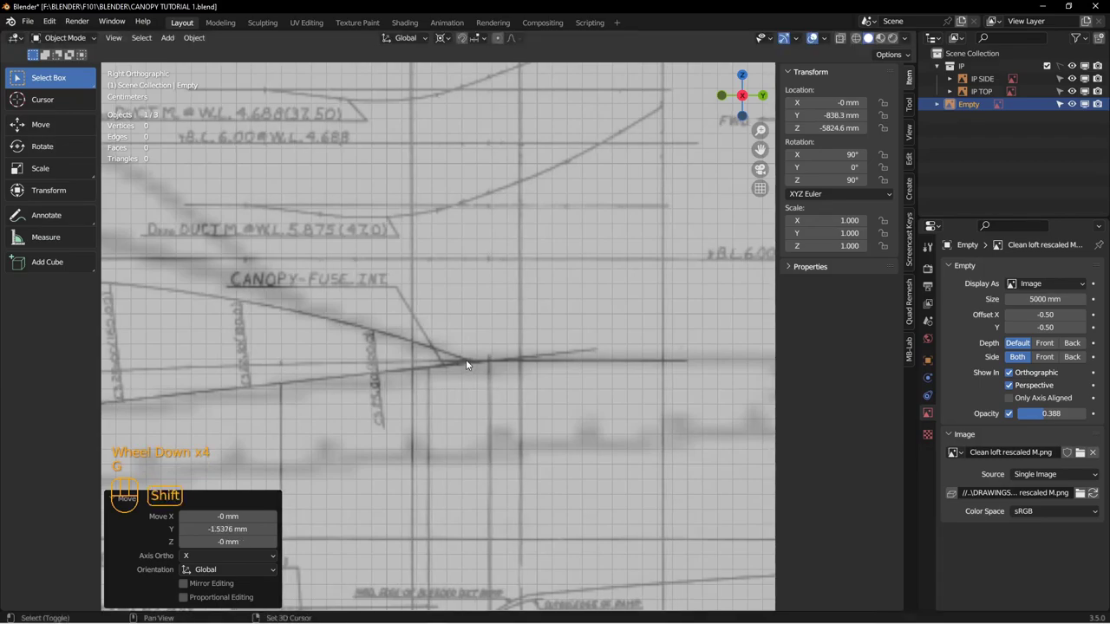
Step: Place the 3D cursor at the canopy's rear tip and make it the transform pivot point
right_click(473, 364, "shift")
scroll(475, 381, "up", 6)
left_click(442, 37)
middle_click_drag(315, 307, 558, 314, "shift")
scroll(557, 314, "up", 2)
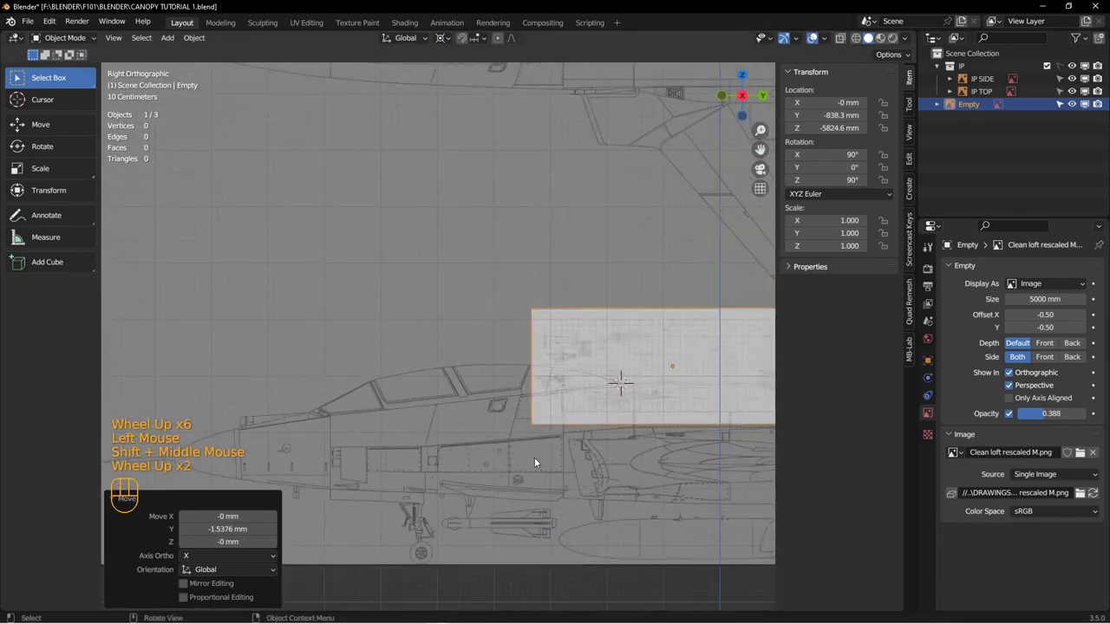
Step: Scale the loft drawing up about the 3D cursor to a scale of about 5.990 so its nose matches the blueprint
key("s")
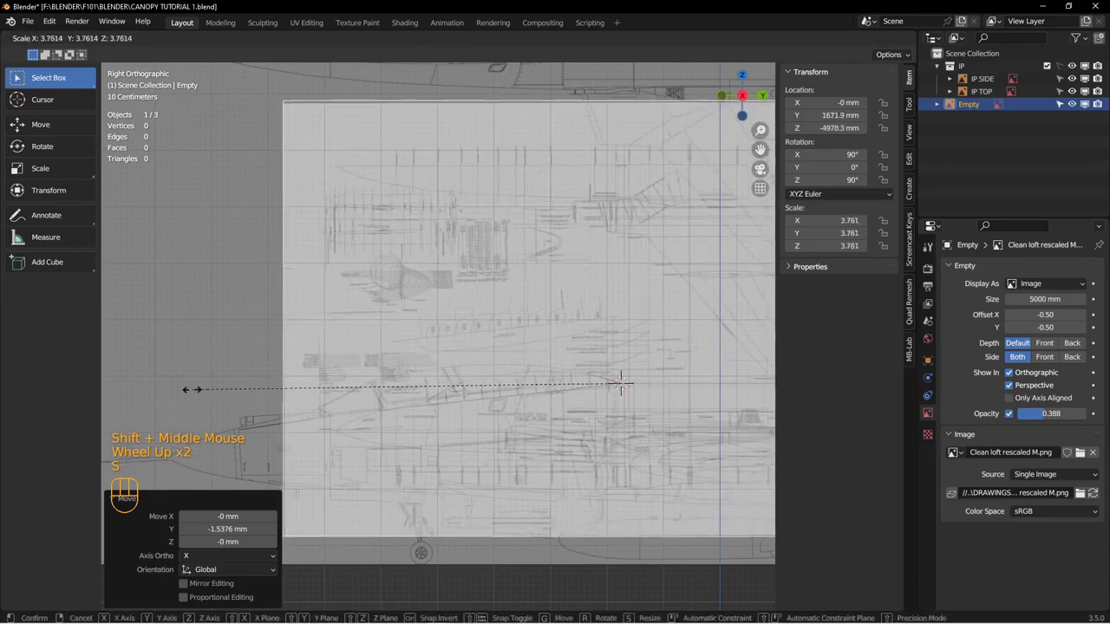
left_click(183, 409)
middle_click_drag(381, 433, 498, 441, "shift")
key("s")
left_click(463, 382)
scroll(422, 401, "down", 3)
scroll(458, 446, "down", 2)
key("s")
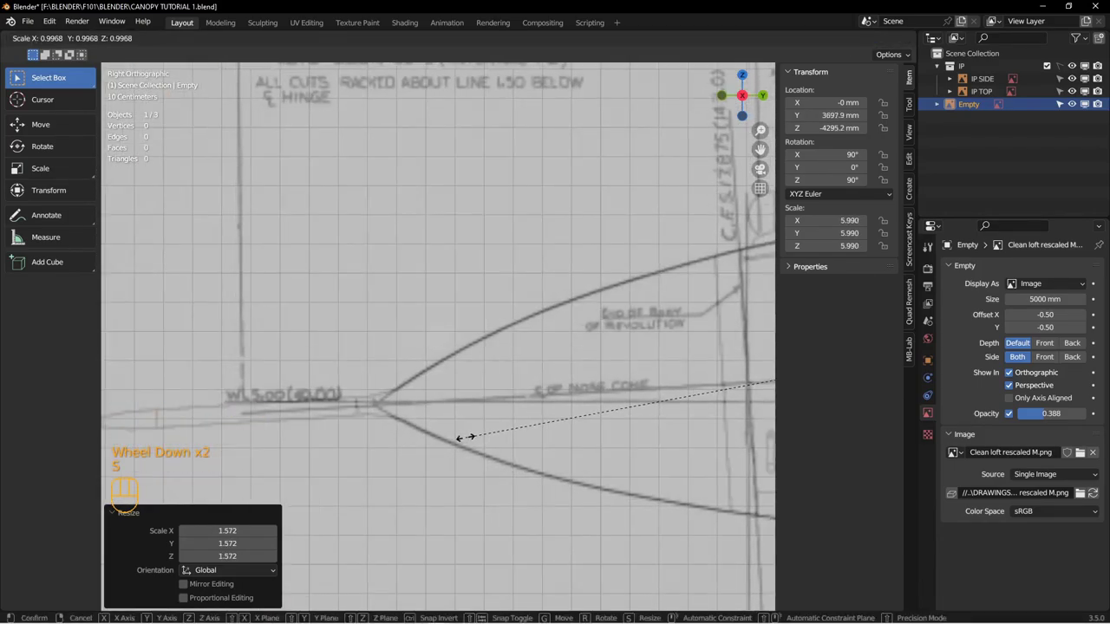
left_click(464, 437)
Step: Hide the IP collection with the side and top blueprints, leaving only the loft drawing
scroll(486, 427, "down", 1)
scroll(520, 412, "up", 2)
middle_click_drag(553, 397, 390, 404, "shift")
middle_click_drag(529, 369, 380, 382, "shift")
middle_click_drag(763, 308, 523, 362, "shift")
scroll(486, 372, "up", 5)
scroll(523, 362, "up", 2)
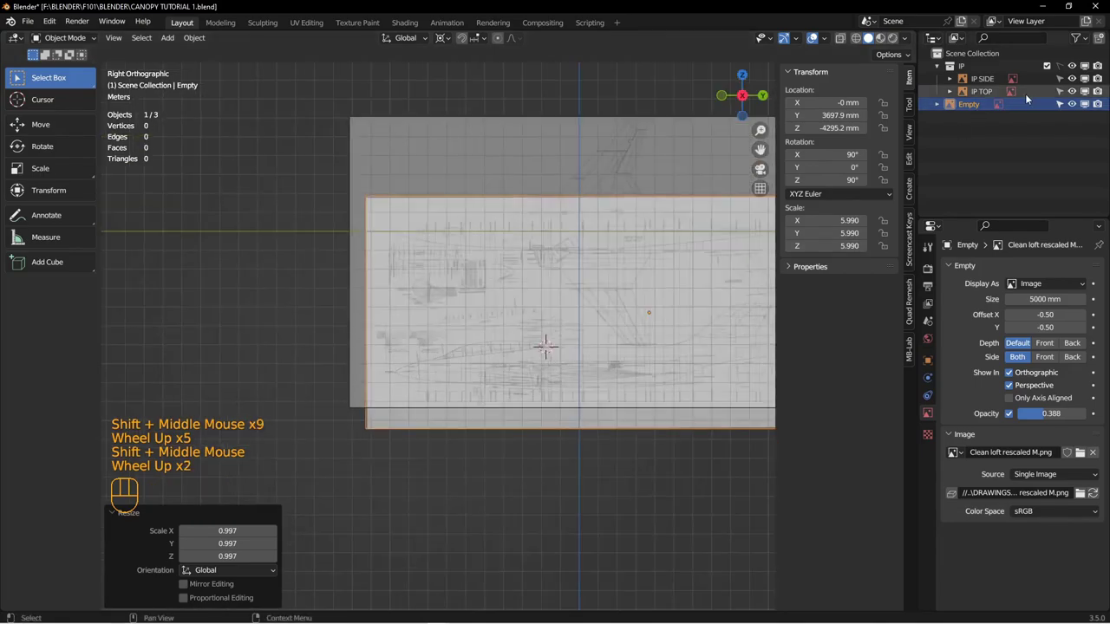
left_click(651, 262)
middle_click_drag(651, 265, 490, 367, "shift")
scroll(494, 361, "down", 3)
scroll(491, 367, "down", 1)
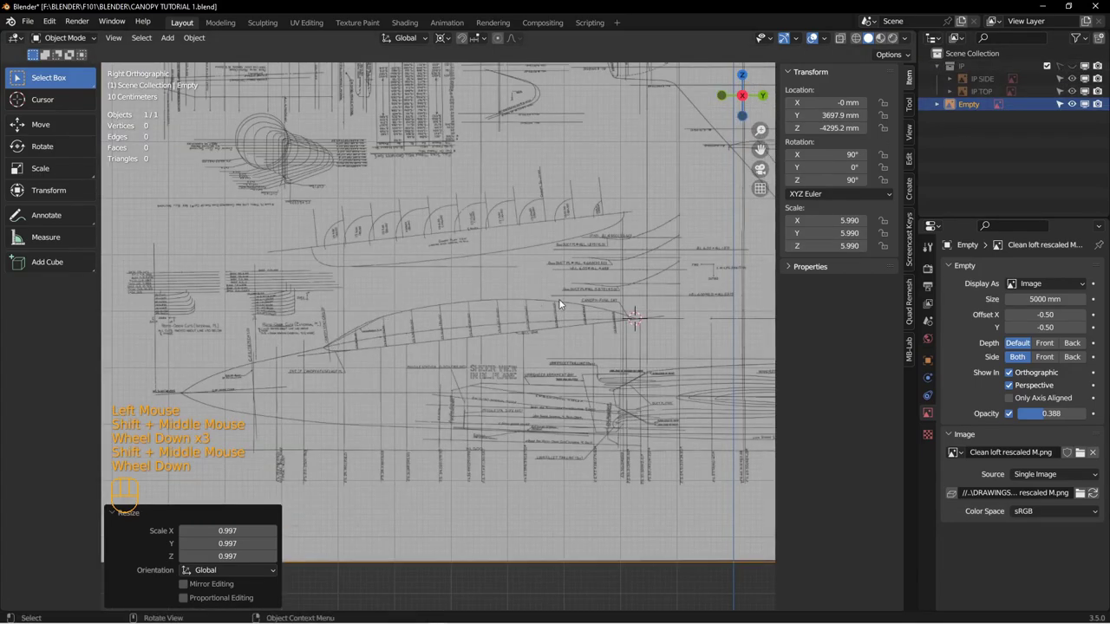
middle_click_drag(402, 263, 439, 337, "shift")
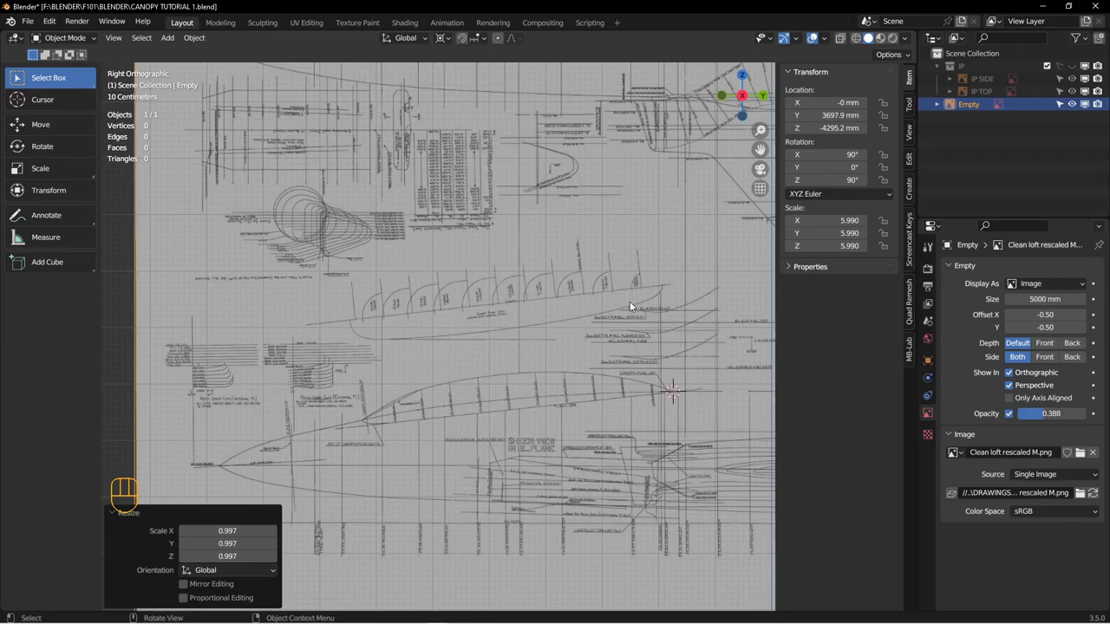
Step: Rename the loft drawing object as IP SECTIONS
scroll(511, 326, "up", 3)
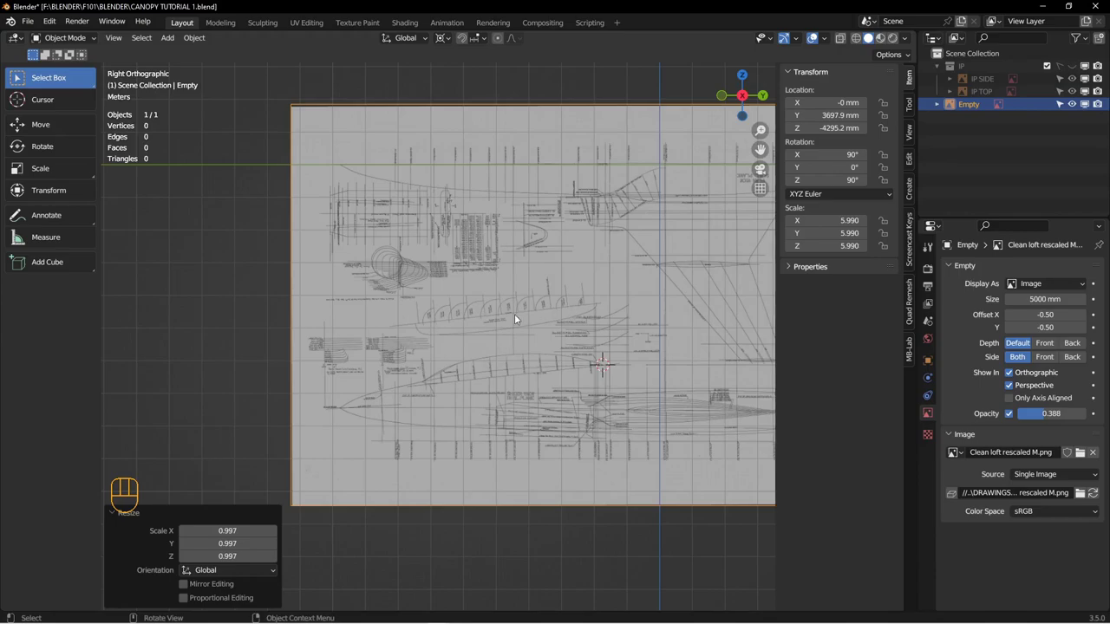
scroll(562, 398, "up", 2)
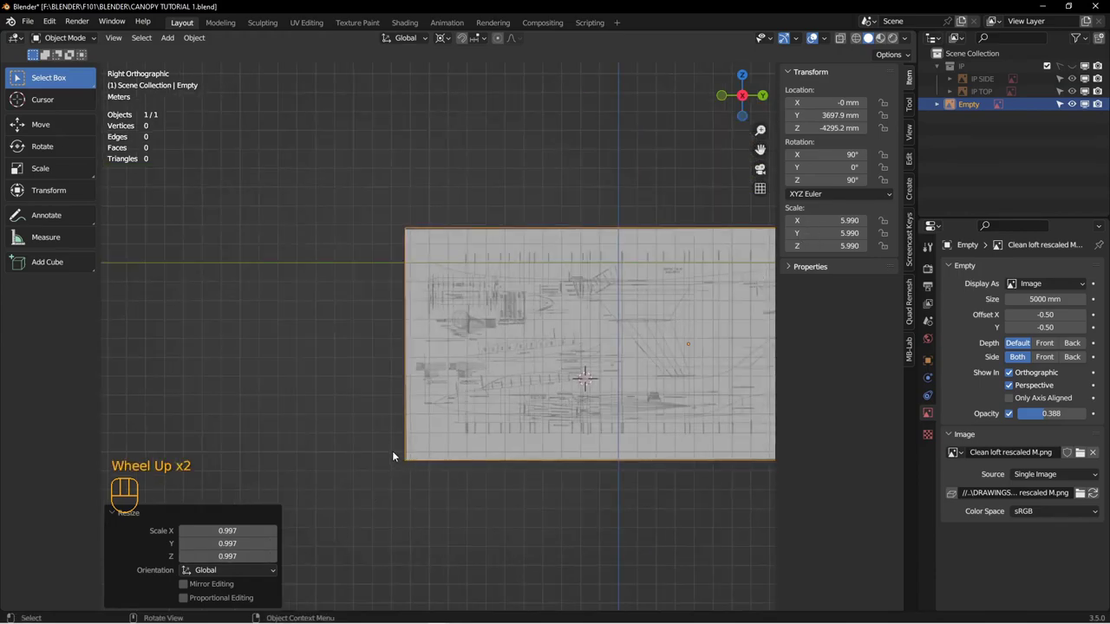
key("F2")
key("BackSpace")
type("IP C")
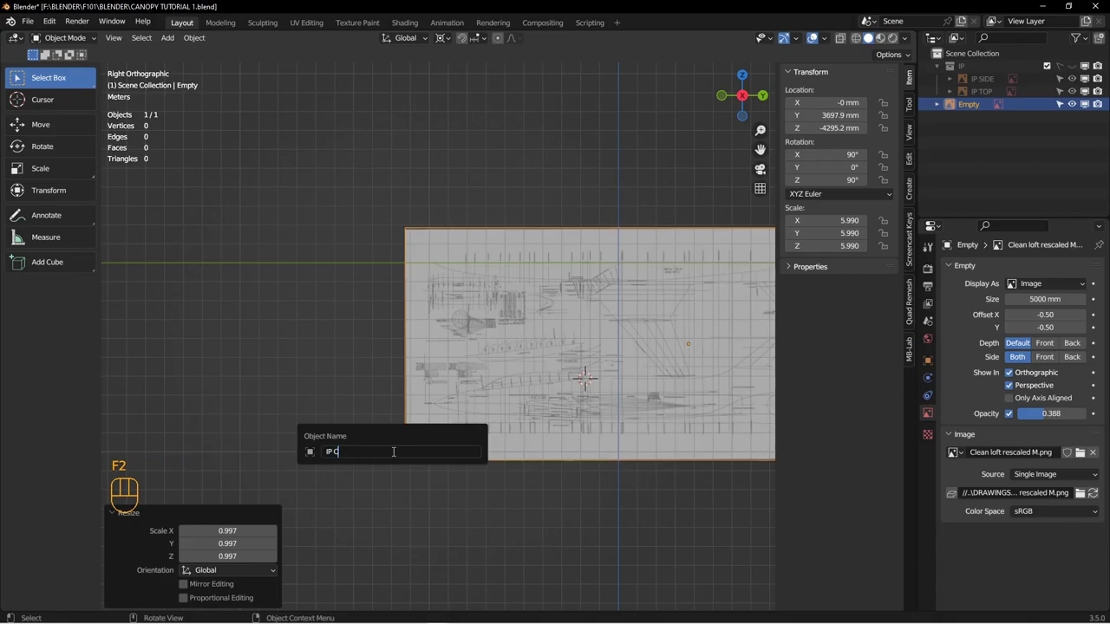
type("ECTIONS")
key("Return")
Step: Duplicate the IP SECTIONS drawing in place and hide the original
key("shift+d")
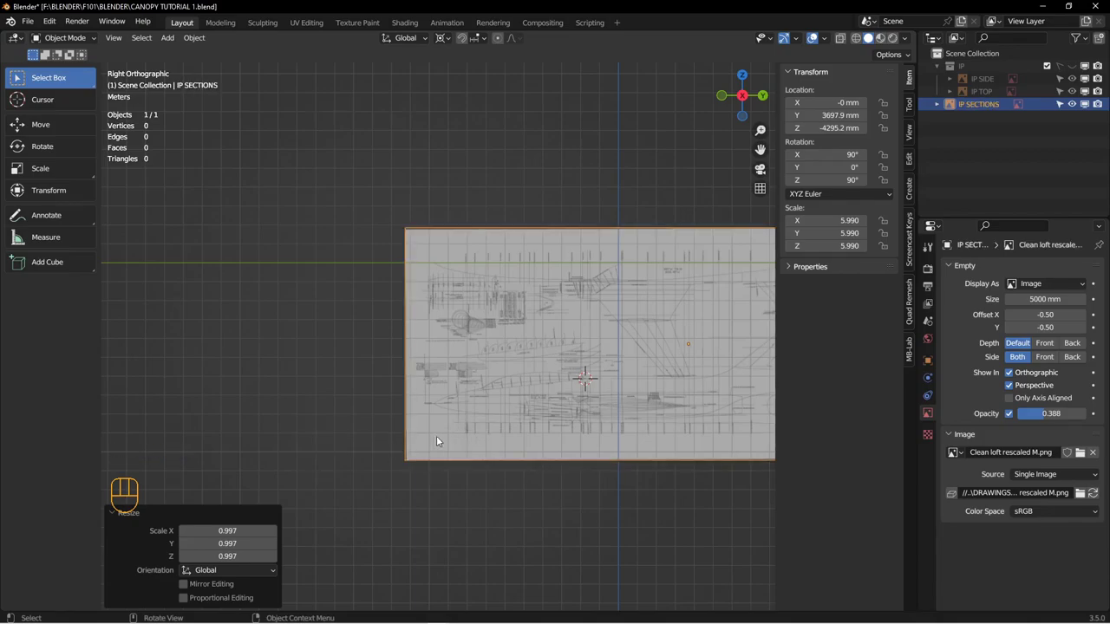
left_click(483, 406)
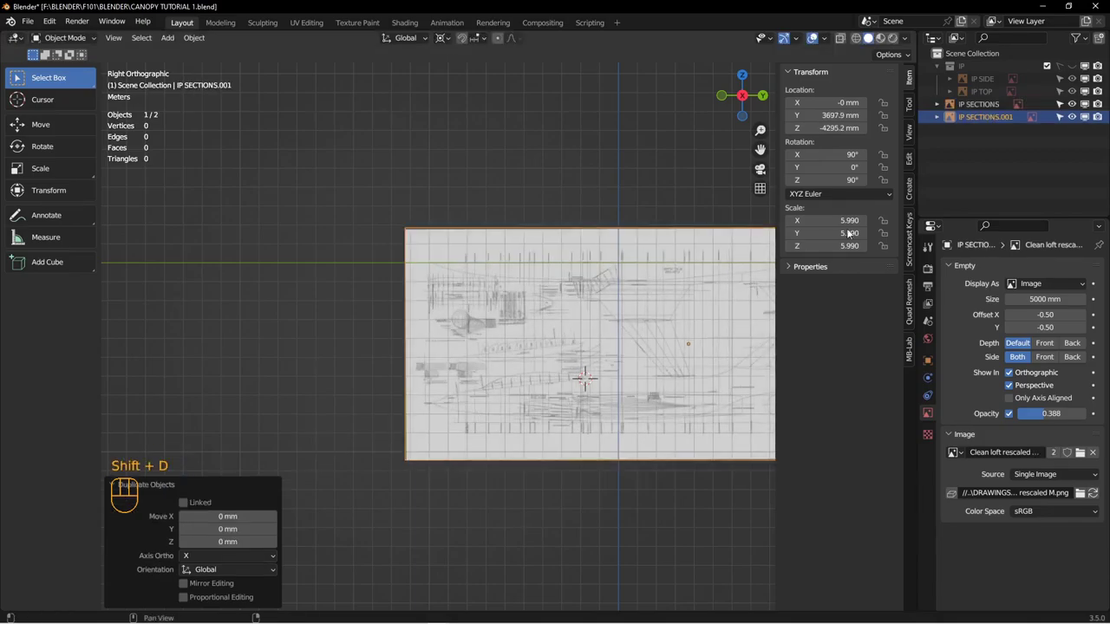
left_click(1084, 103)
Step: Move the duplicated loft drawing about 5128 mm along Y and 3787 mm along Z, bringing the canopy sections near the origin
middle_click_drag(549, 370, 417, 447, "shift")
scroll(468, 408, "down", 2)
scroll(409, 445, "down", 1)
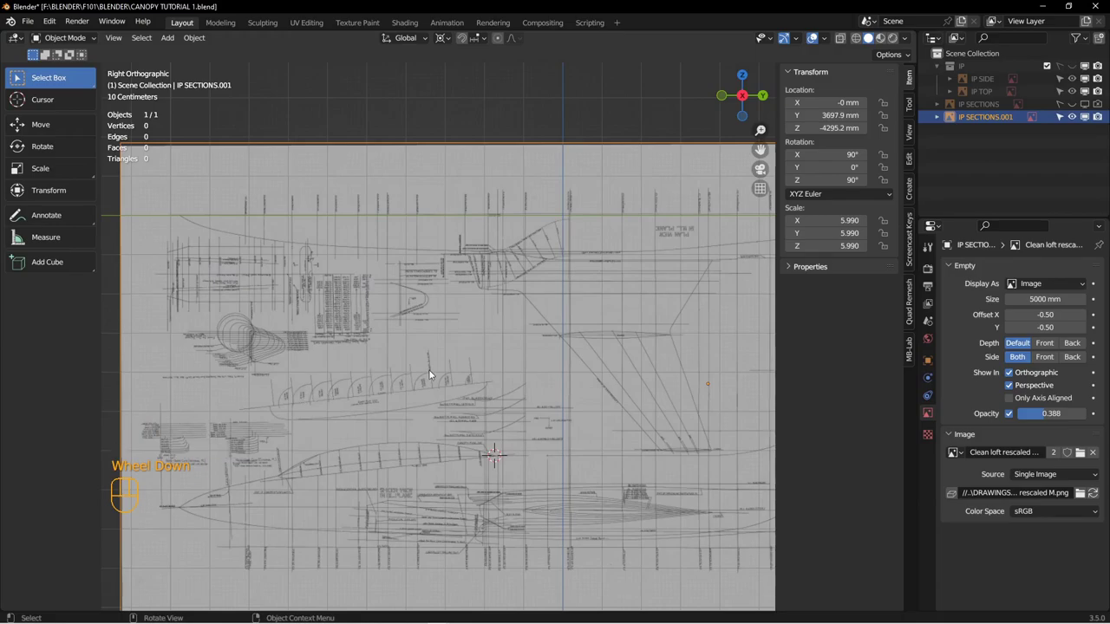
key("g")
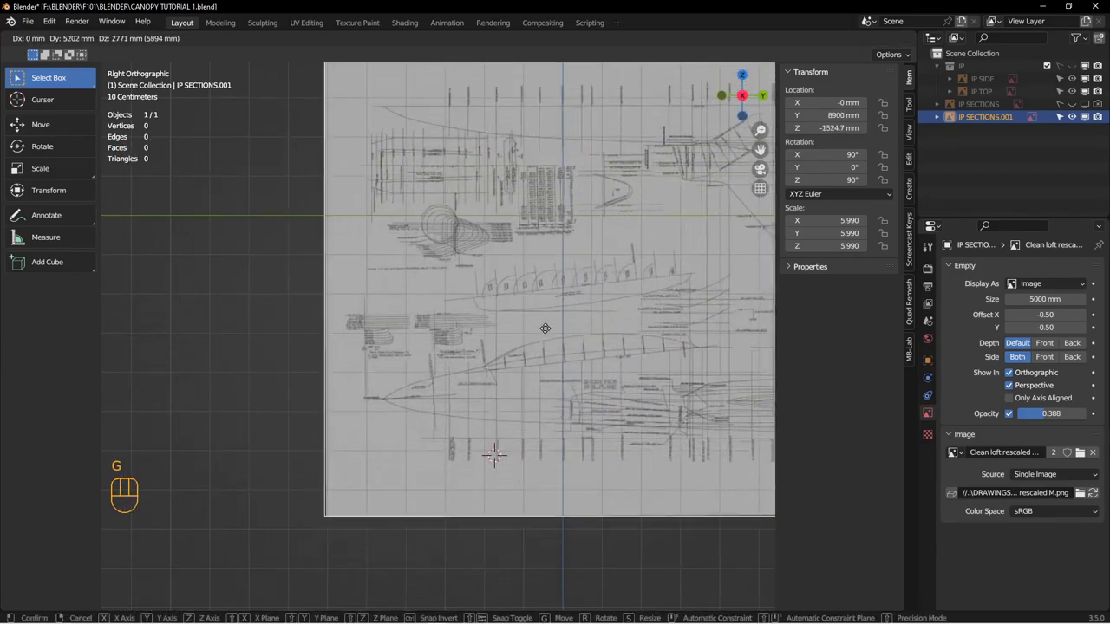
left_click(543, 301)
Step: Reset the 3D cursor to the origin and move the duplicate about 7 mm along Y and 819 mm along Z onto the canopy centreline
key("shift+c")
scroll(377, 329, "down", 3)
middle_click_drag(377, 329, 461, 427, "shift")
scroll(462, 403, "down", 4)
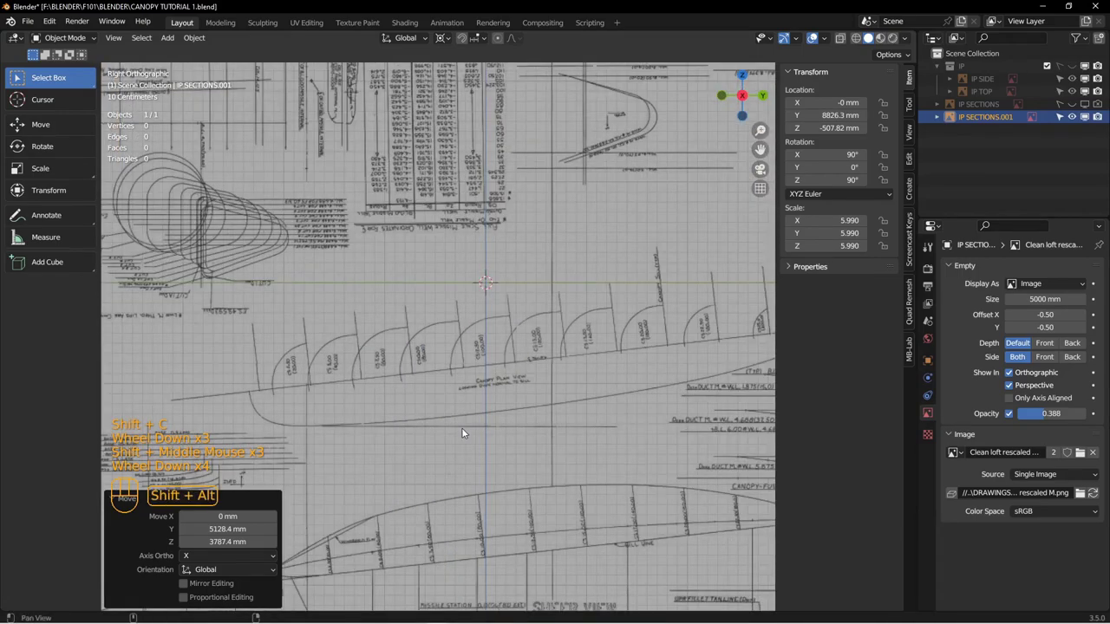
scroll(459, 446, "down", 2)
key("g")
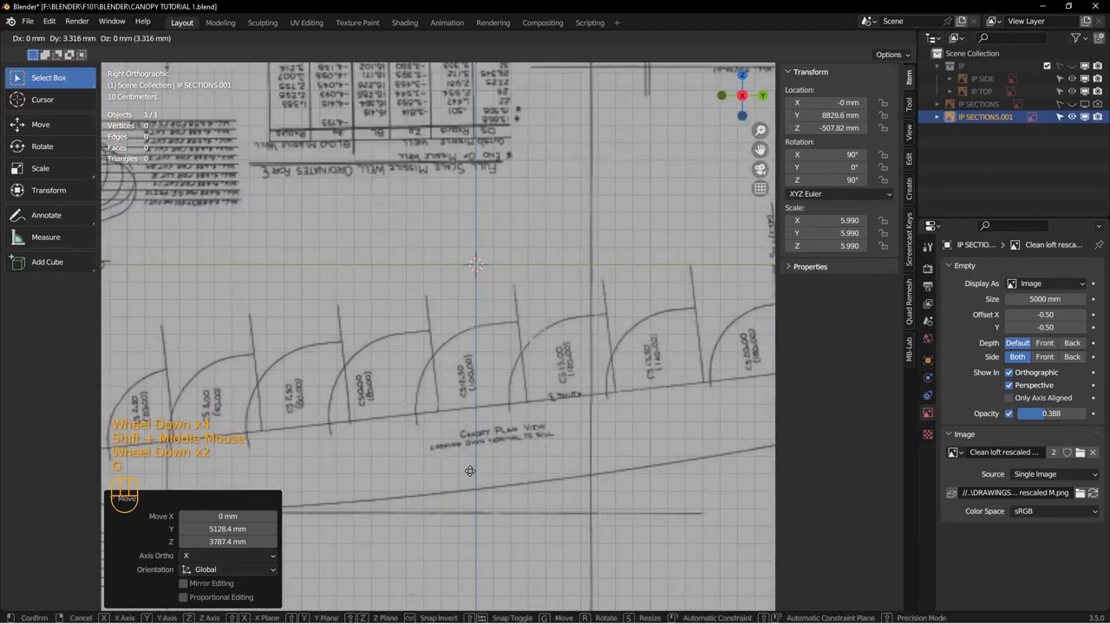
left_click(470, 329)
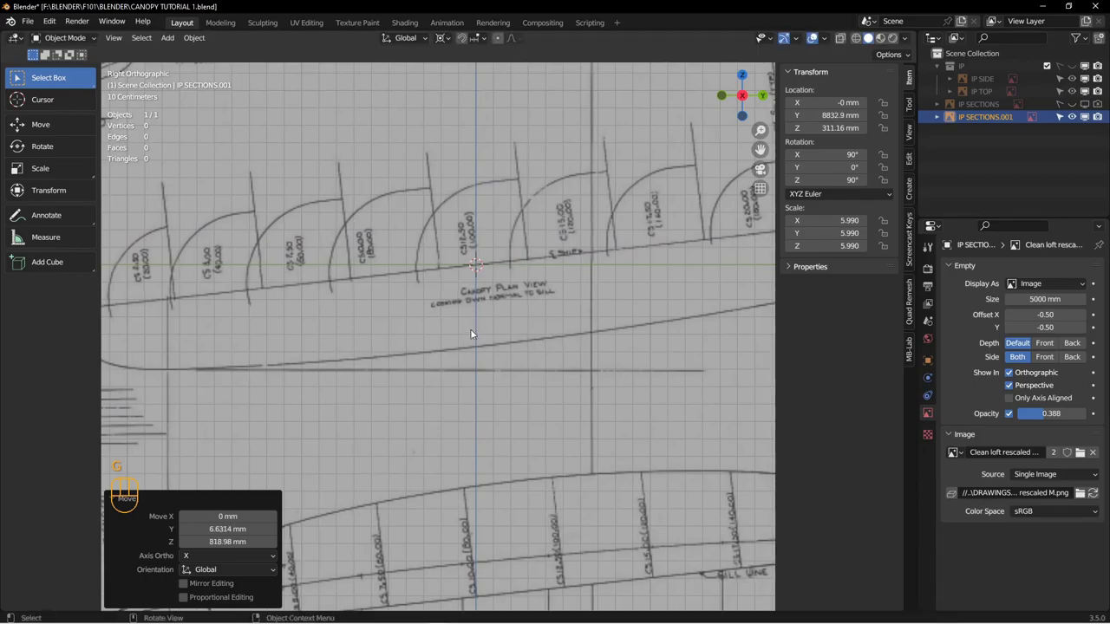
Step: Rotate the duplicated drawing about the 3D cursor by about 79.6° and another 16.7° to bring the canopy centreline upright
scroll(470, 329, "up", 2)
middle_click_drag(505, 308, 600, 254, "shift")
key("r")
left_click(566, 448)
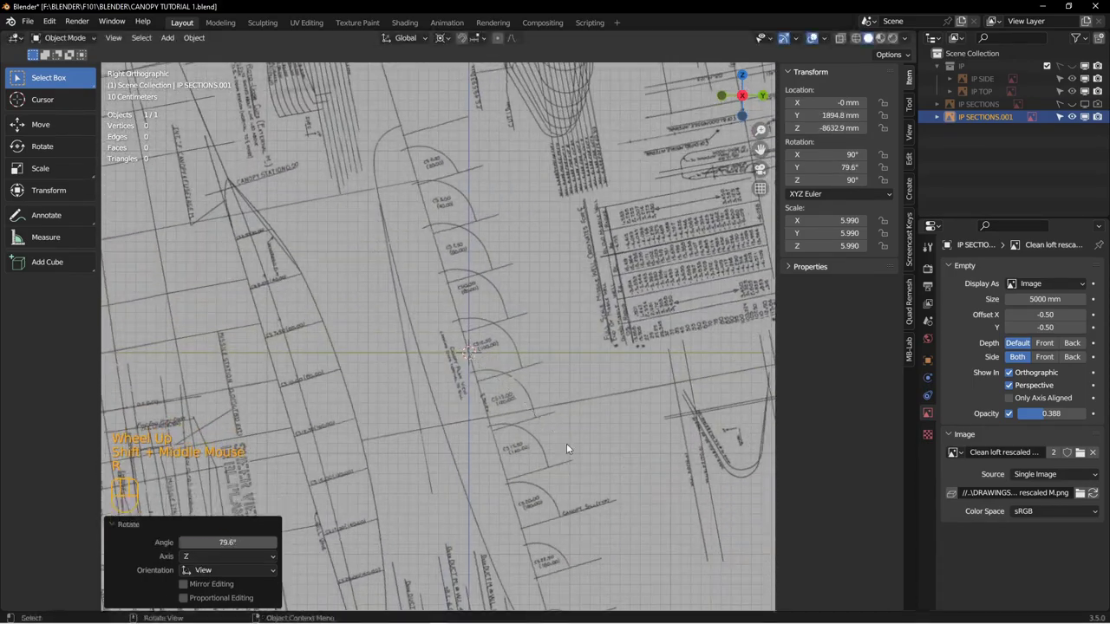
scroll(507, 315, "down", 2)
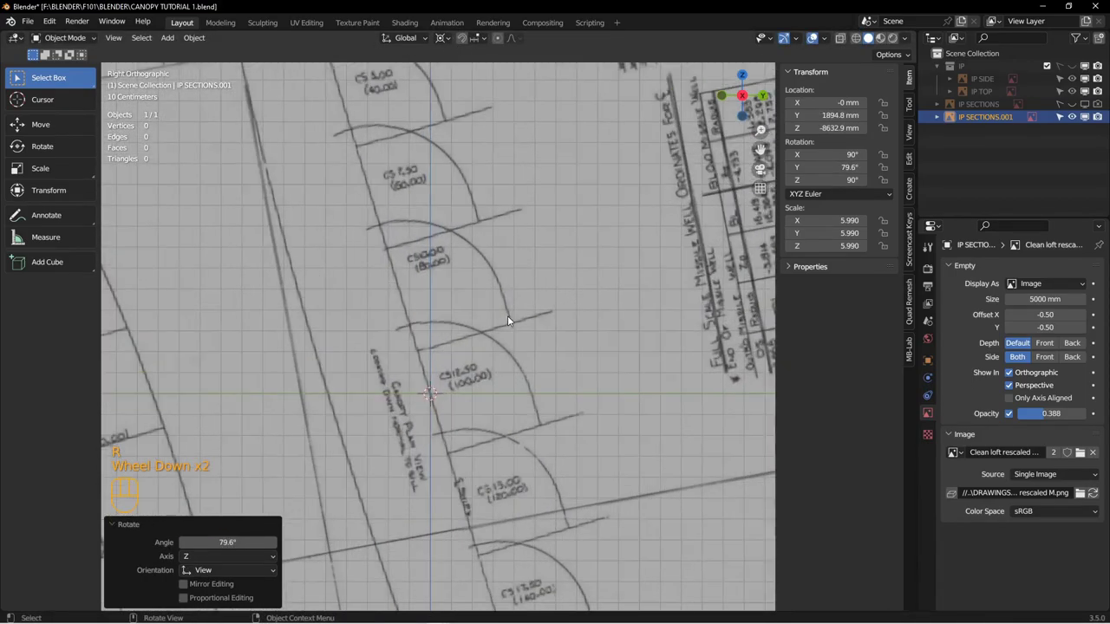
key("r")
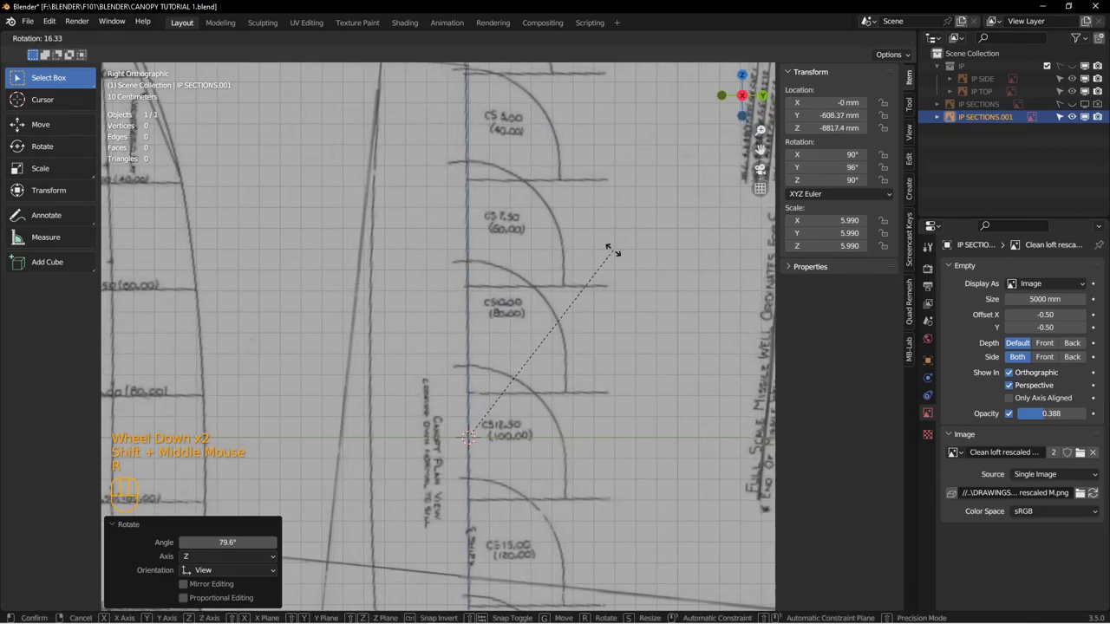
left_click(614, 250)
Step: Fine-tune the drawing's rotation by about 0.085° so the canopy centreline lies on the vertical axis
mouse_move(596, 163)
middle_mouse_down("shift")
mouse_move(564, 255)
mouse_move(562, 319)
middle_mouse_up("shift")
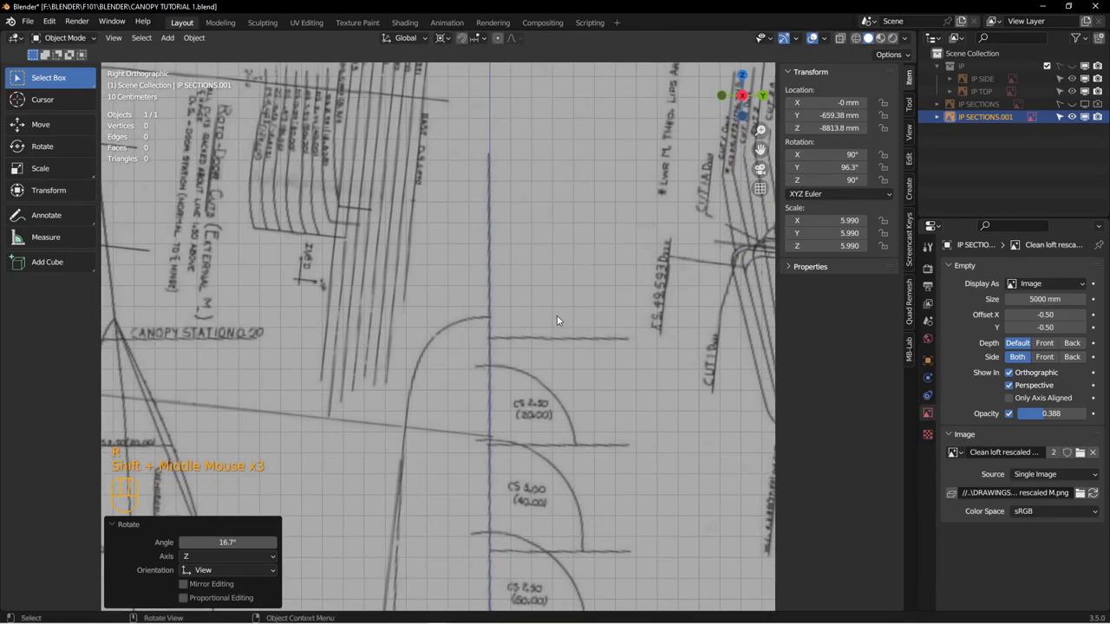
scroll(556, 315, "down", 2)
middle_click_drag(508, 151, 555, 218, "shift")
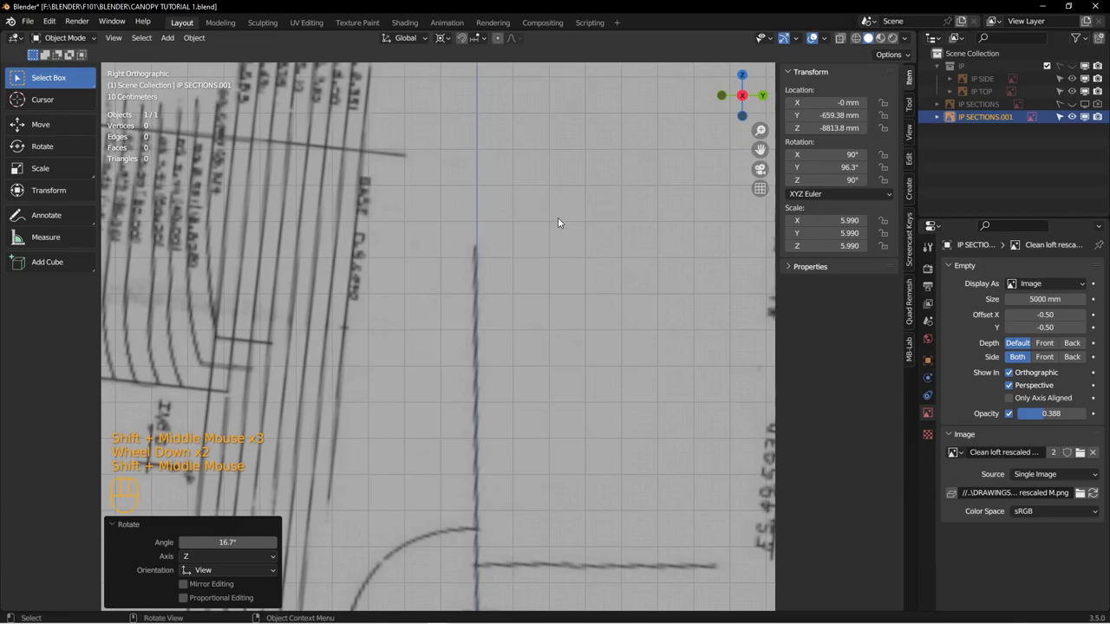
key("r")
left_click(538, 288)
Step: Check the canopy centreline's alignment with the vertical axis along the row of section profiles
scroll(515, 435, "up", 4)
middle_click_drag(515, 436, 519, 338, "shift")
mouse_move(519, 405)
middle_mouse_down("shift")
mouse_move(521, 305)
mouse_move(509, 309)
middle_mouse_up("shift")
middle_click_drag(521, 399, 509, 310, "shift")
scroll(522, 399, "down", 4)
middle_click_drag(521, 399, 291, 440, "shift")
scroll(316, 449, "down", 1)
scroll(336, 385, "up", 2)
scroll(347, 364, "down", 1)
scroll(377, 321, "up", 5)
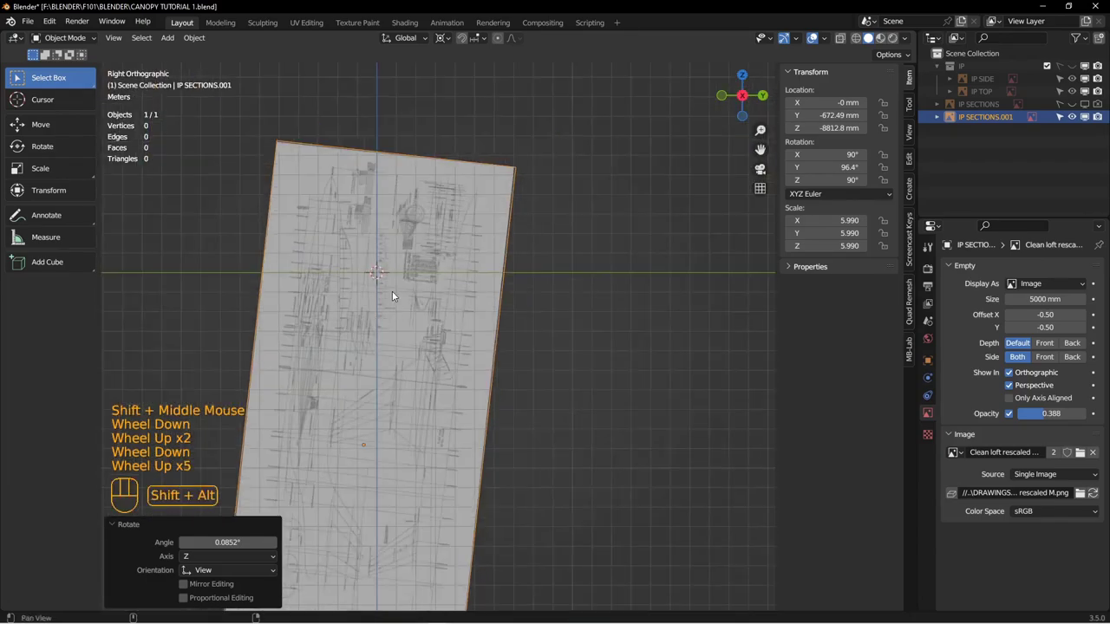
Step: Deselect the rotated loft drawing and examine the canopy's cross-section profiles along the centreline
middle_click_drag(391, 297, 470, 353, "shift")
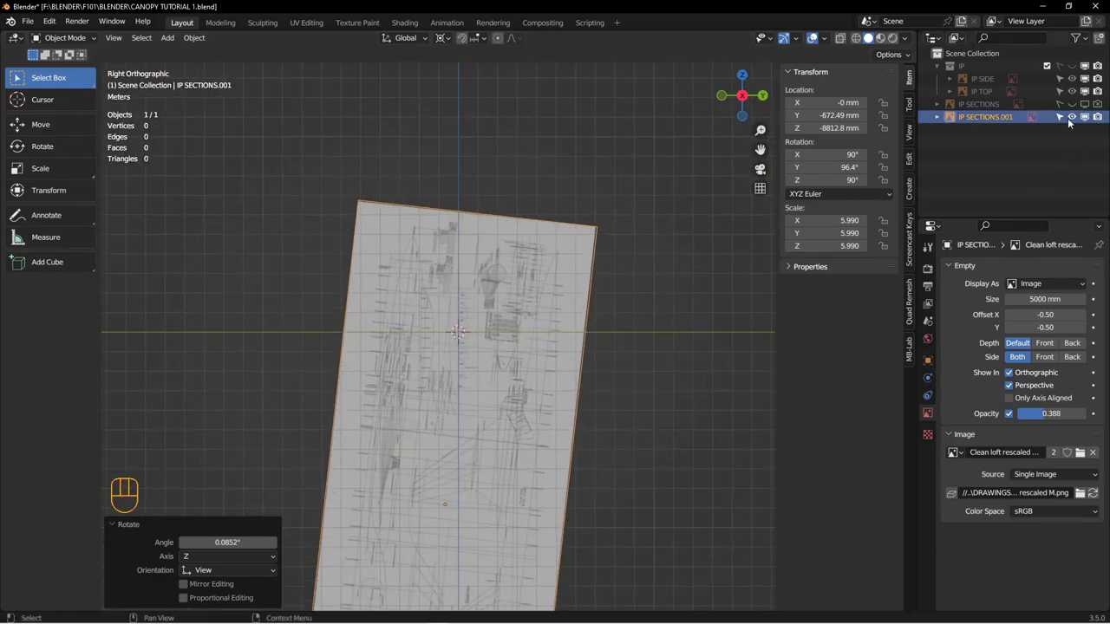
left_click(963, 155)
scroll(534, 308, "down", 1)
scroll(511, 330, "down", 2)
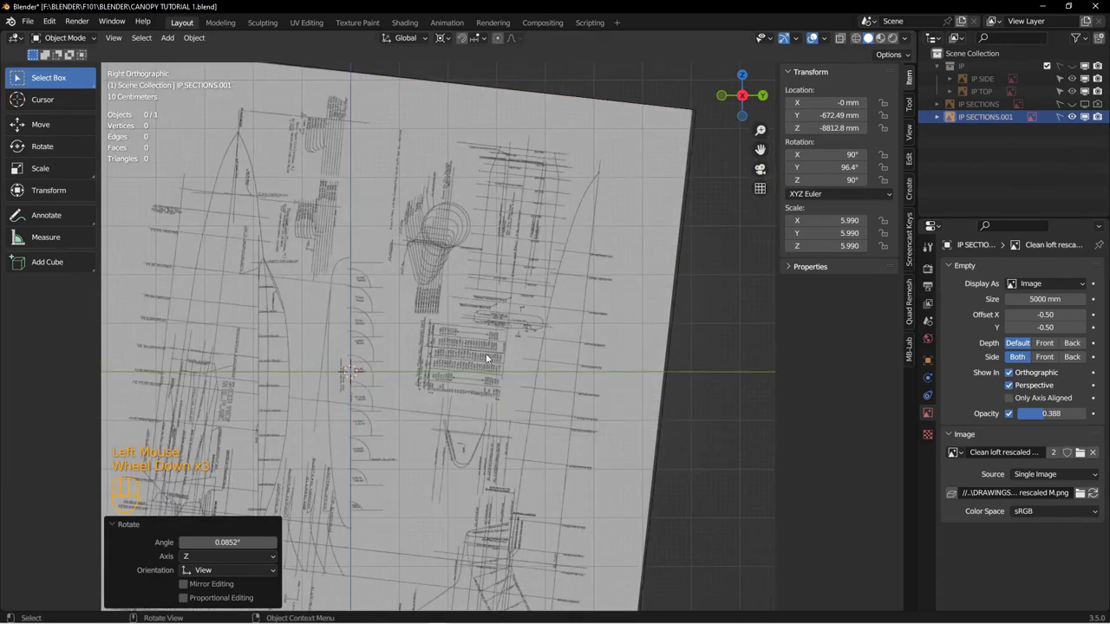
middle_click_drag(485, 353, 561, 300, "shift")
middle_click_drag(460, 389, 451, 370, "shift")
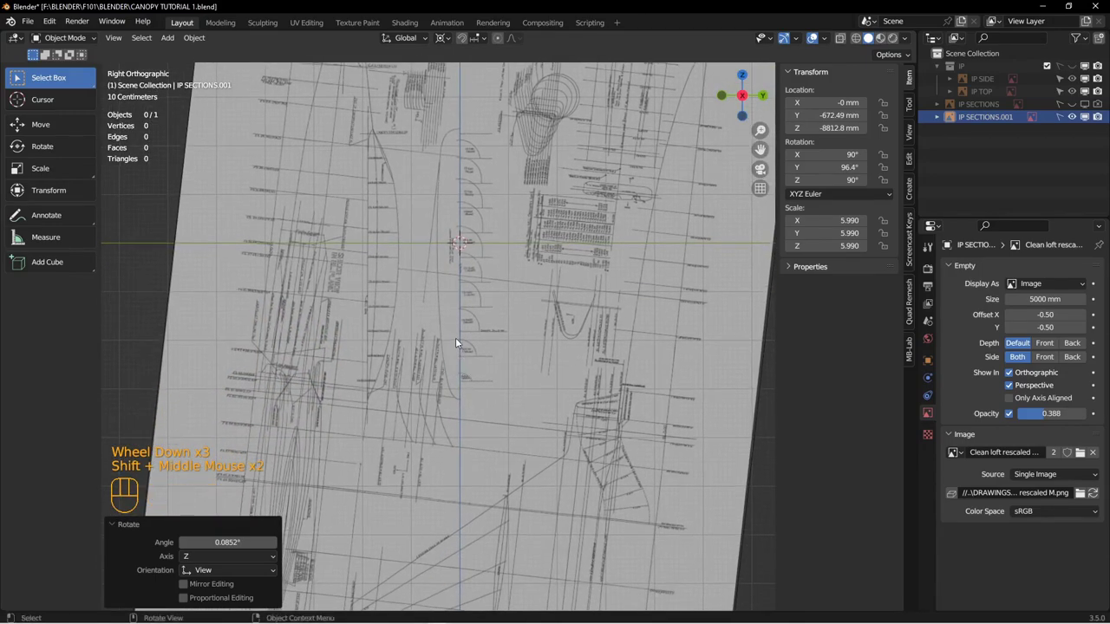
mouse_move(473, 268)
middle_mouse_down("shift")
mouse_move(466, 326)
mouse_move(463, 317)
middle_mouse_up("shift")
scroll(462, 296, "down", 3)
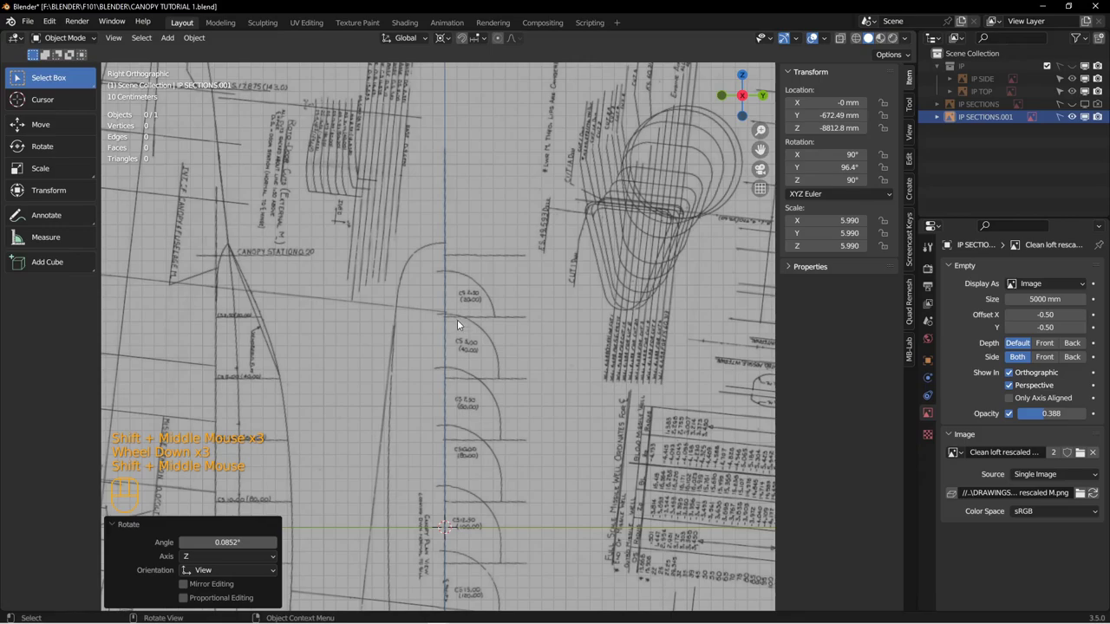
scroll(486, 383, "up", 3)
middle_click_drag(487, 383, 483, 401, "shift")
scroll(469, 360, "down", 3)
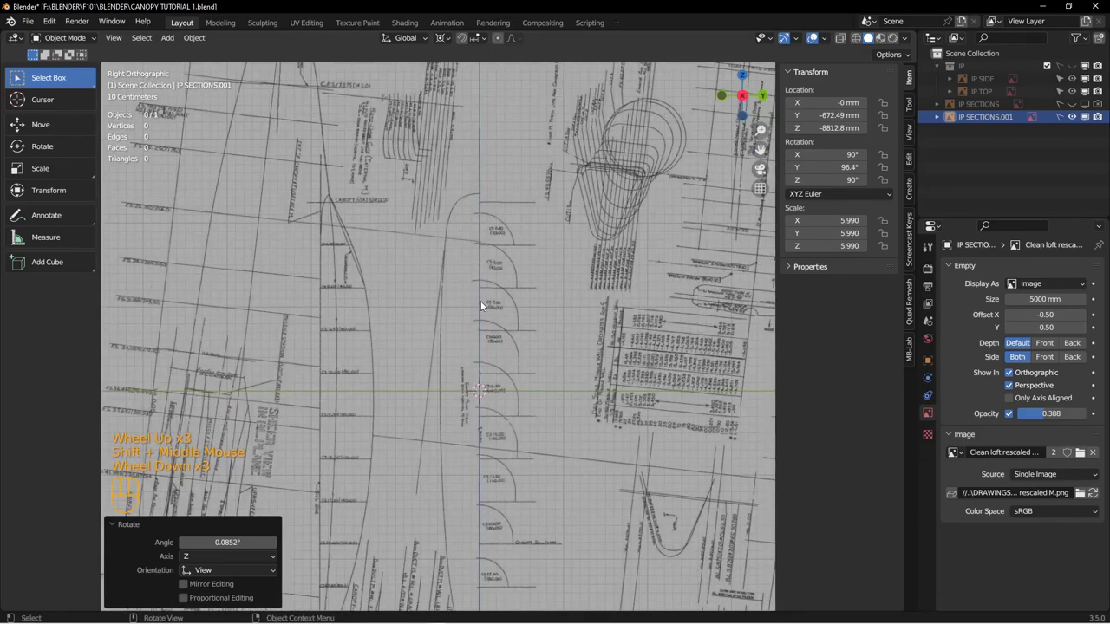
Step: Add a view-aligned mesh circle with 16 vertices and a 1000 mm radius at the origin
key("shift+a")
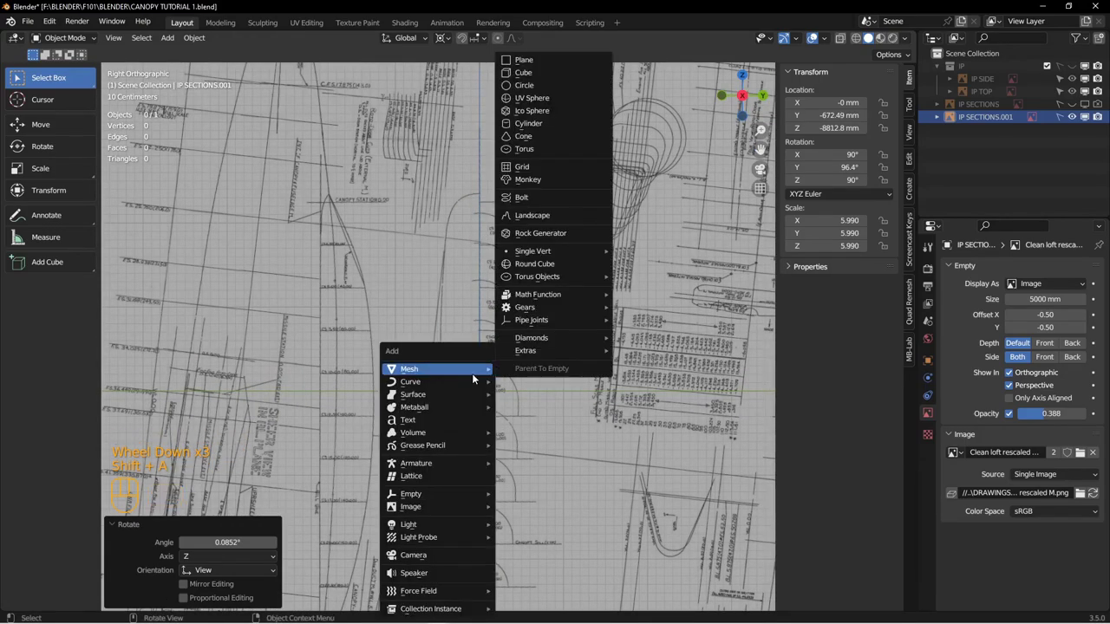
mouse_move(465, 371)
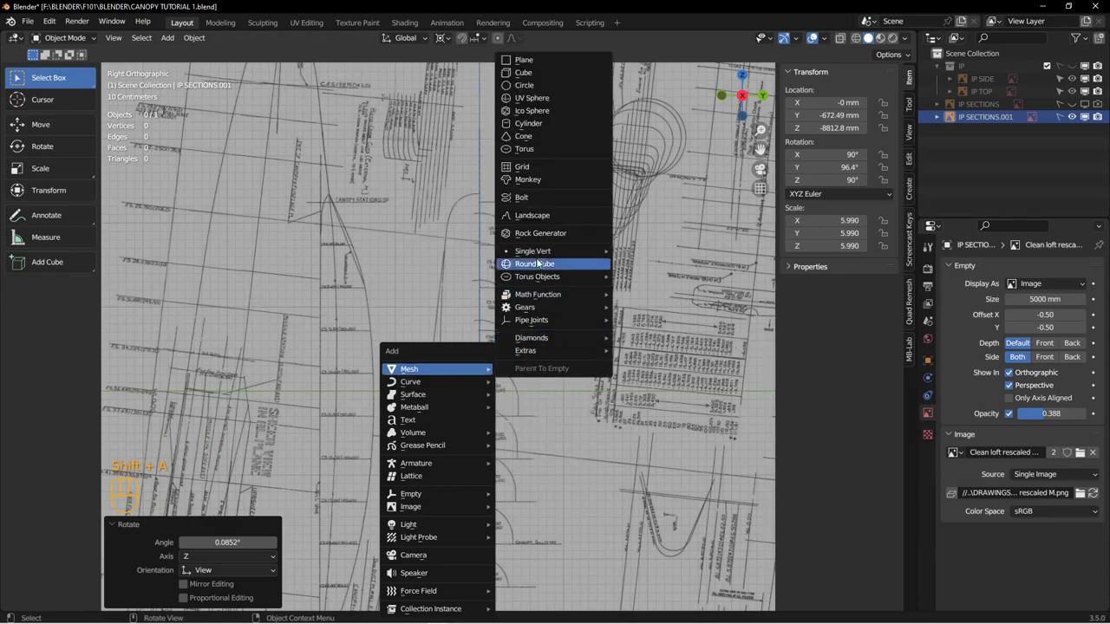
left_click(523, 85)
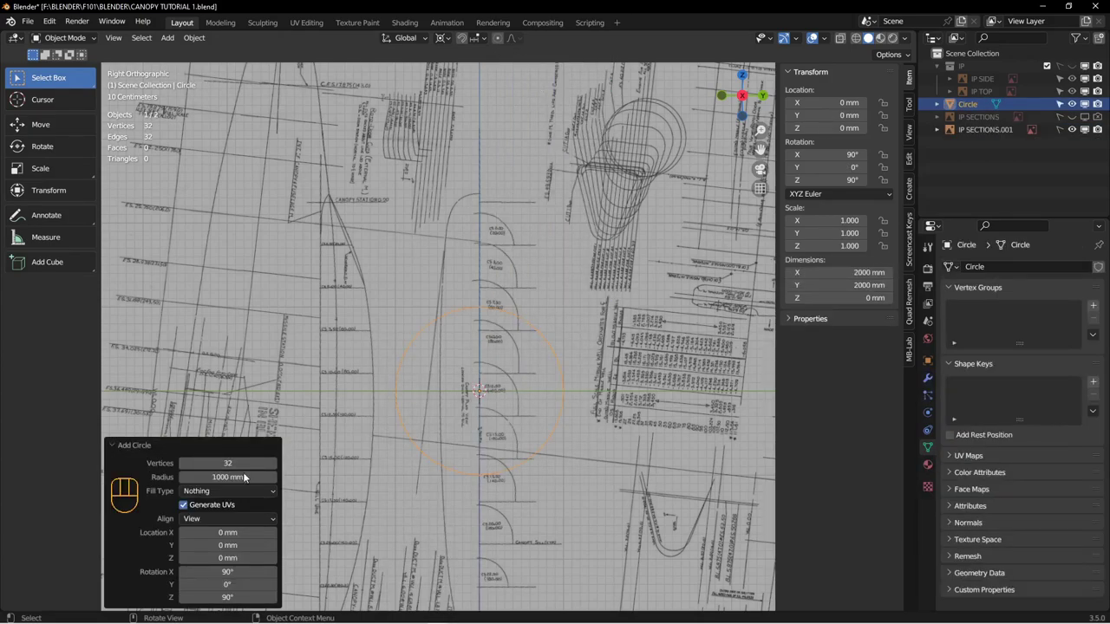
key("Return")
Step: Delete eleven of the circle's vertices, keeping only the upper quarter arc on the section profiles' side
key("Tab")
left_click(546, 391)
key("alt+a")
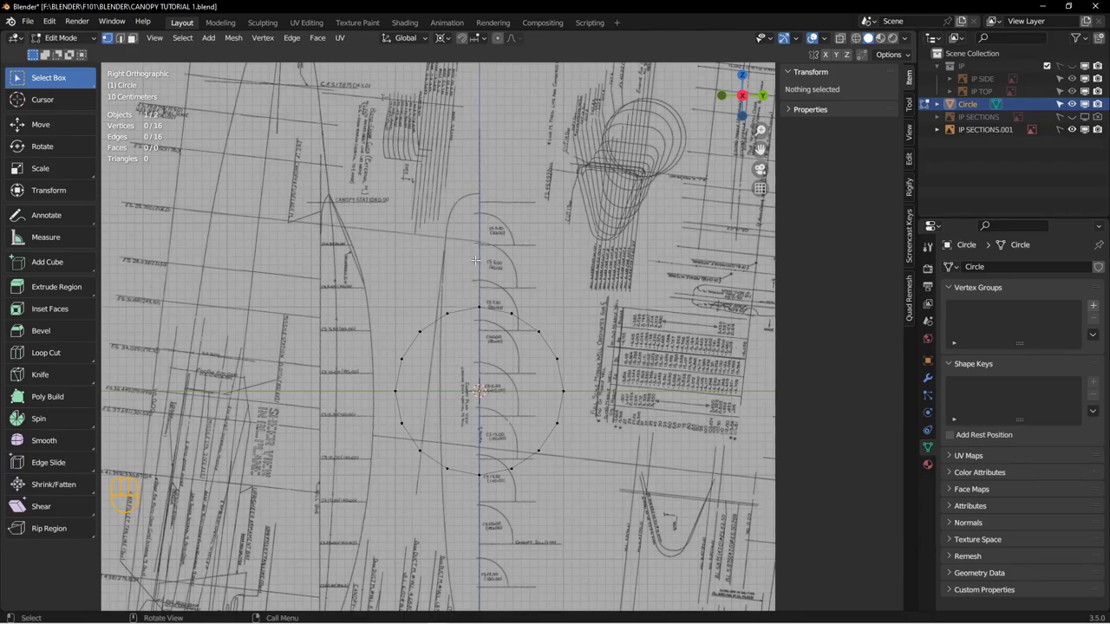
left_click_drag(371, 379, 544, 511)
left_click(558, 426, "shift")
left_click(402, 358, "shift")
left_click(418, 331, "shift")
left_click(447, 313, "shift")
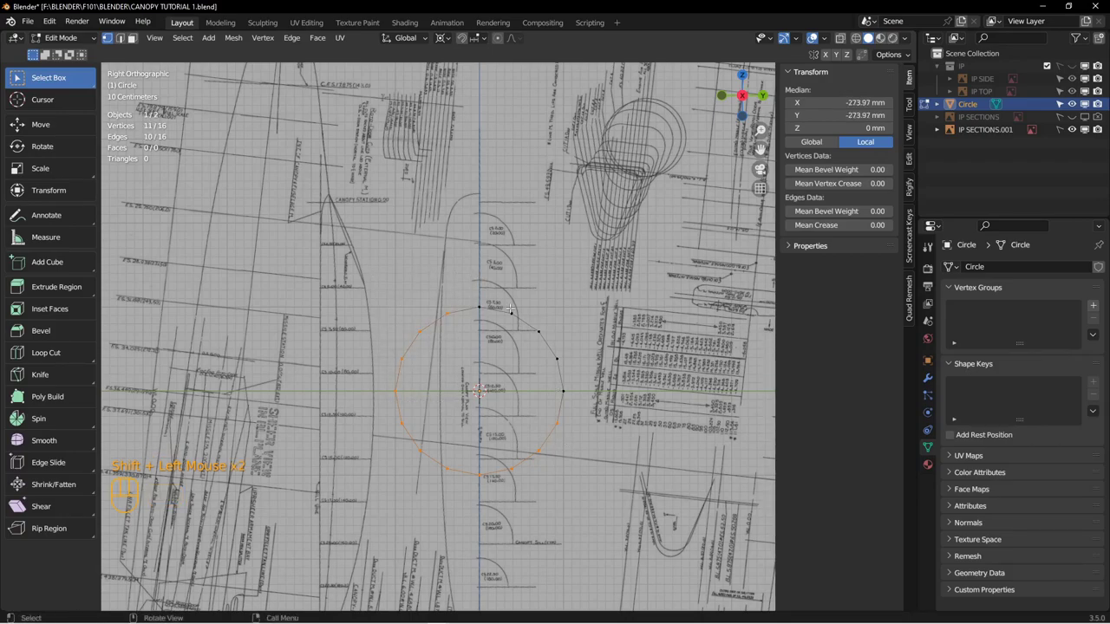
key("x")
left_click(537, 320)
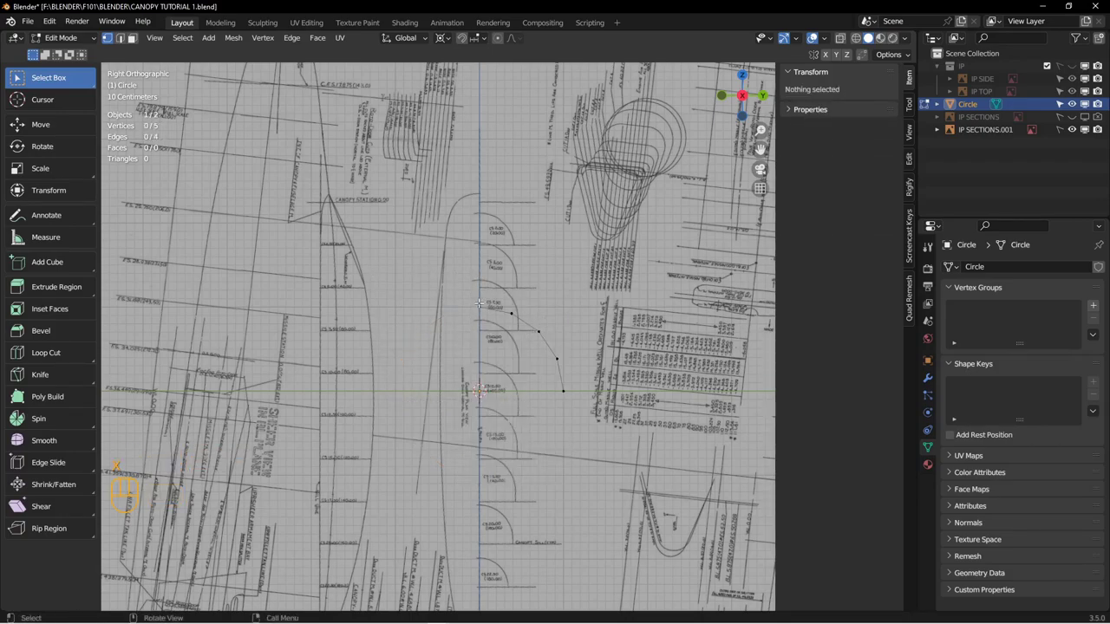
Step: Snap the 3D cursor to the quarter arc's top vertex and return to Object Mode
left_click(506, 317)
key("shift+s")
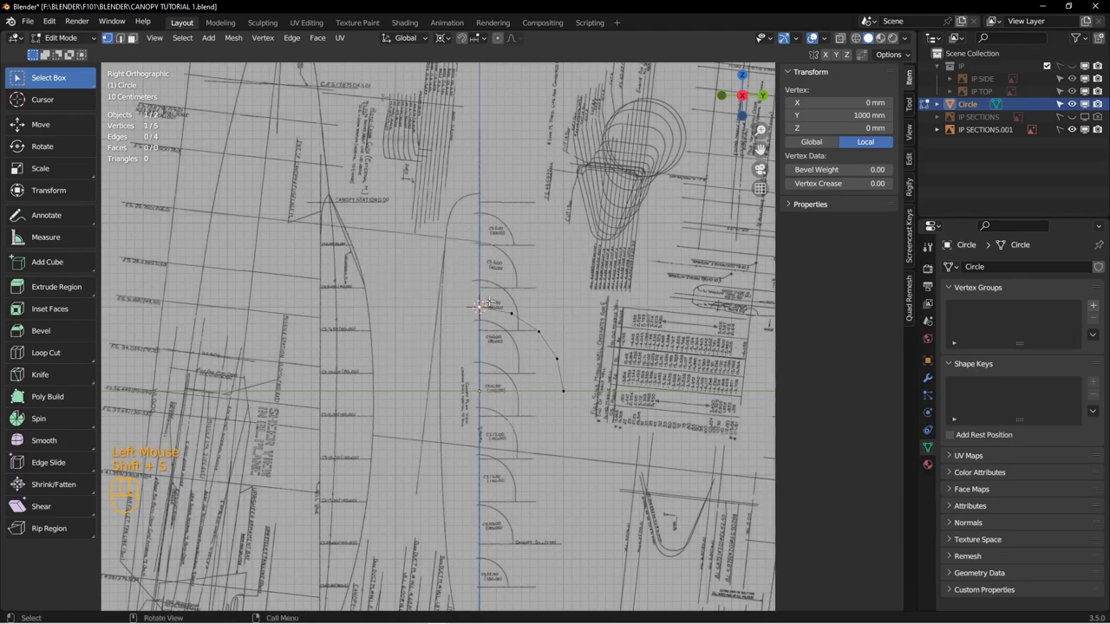
key("Tab")
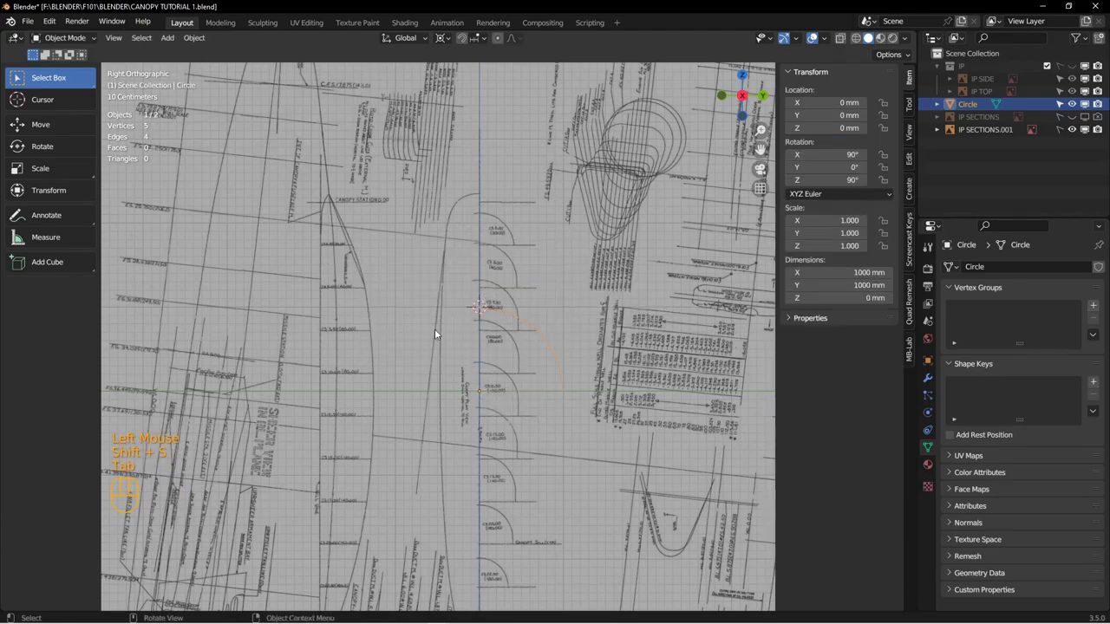
Step: Set the quarter arc's origin to the 3D cursor and apply its rotation and scale
right_click(524, 321)
mouse_move(505, 375)
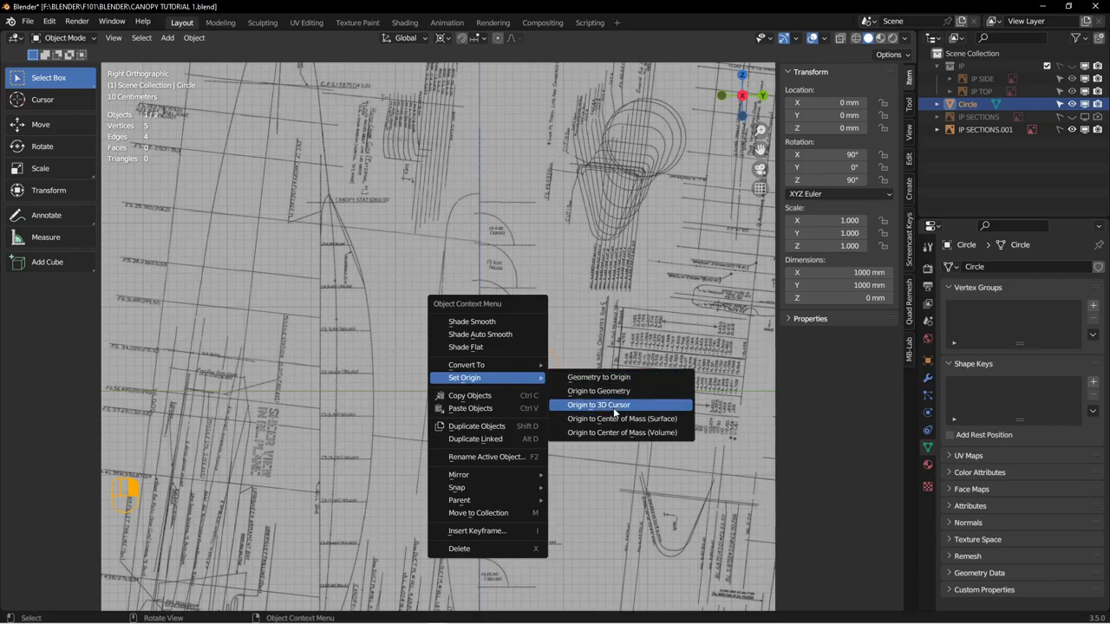
left_click(612, 405)
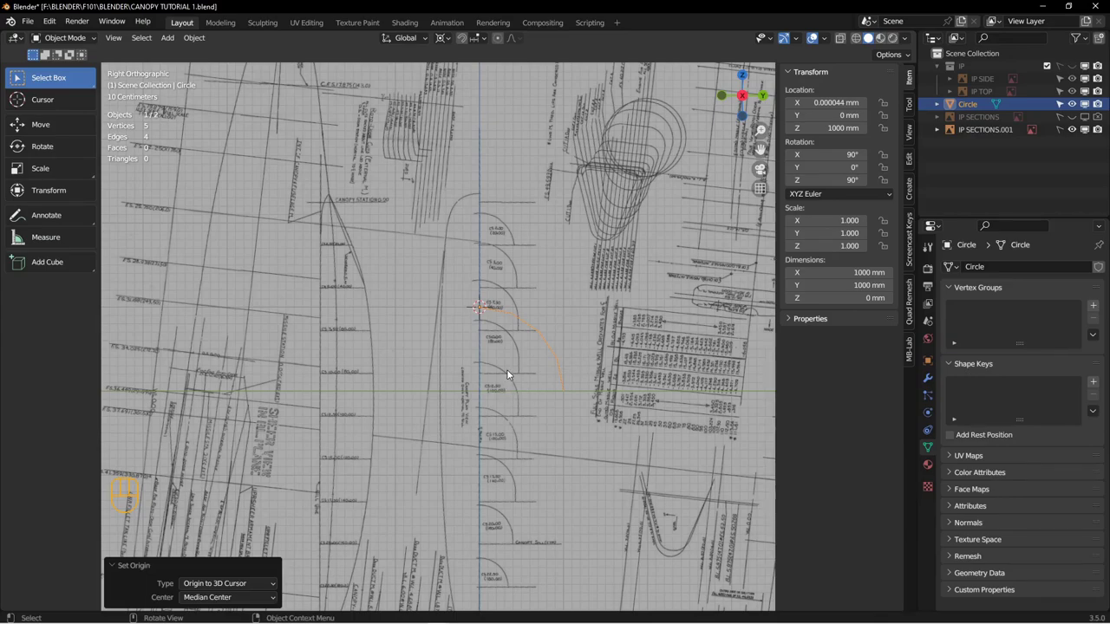
scroll(522, 372, "down", 2)
middle_click_drag(522, 373, 517, 395, "shift")
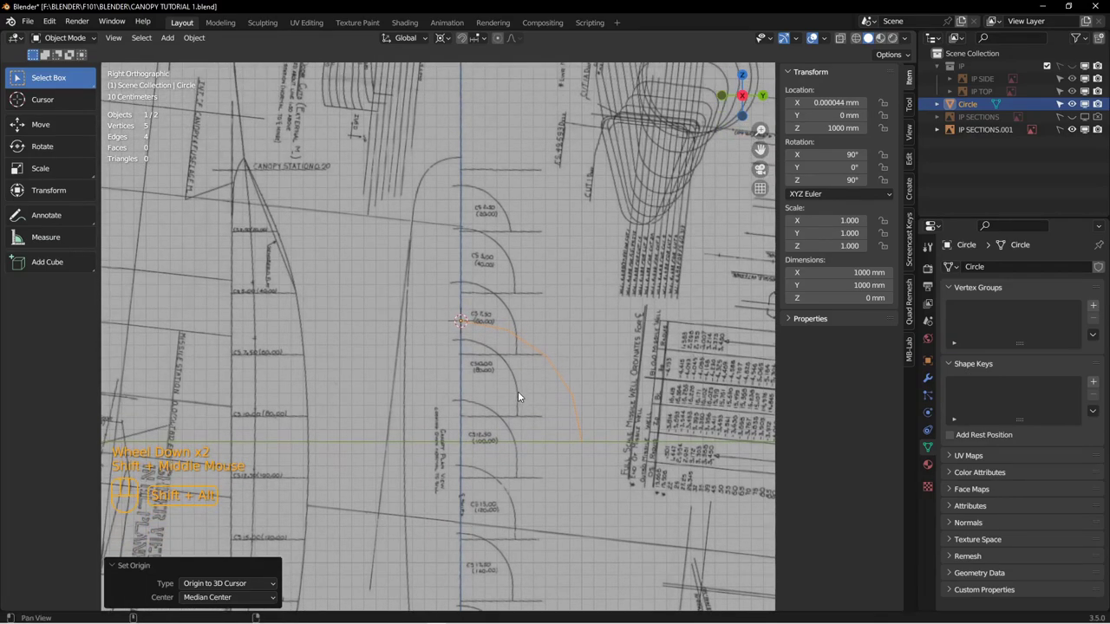
key("ctrl+a")
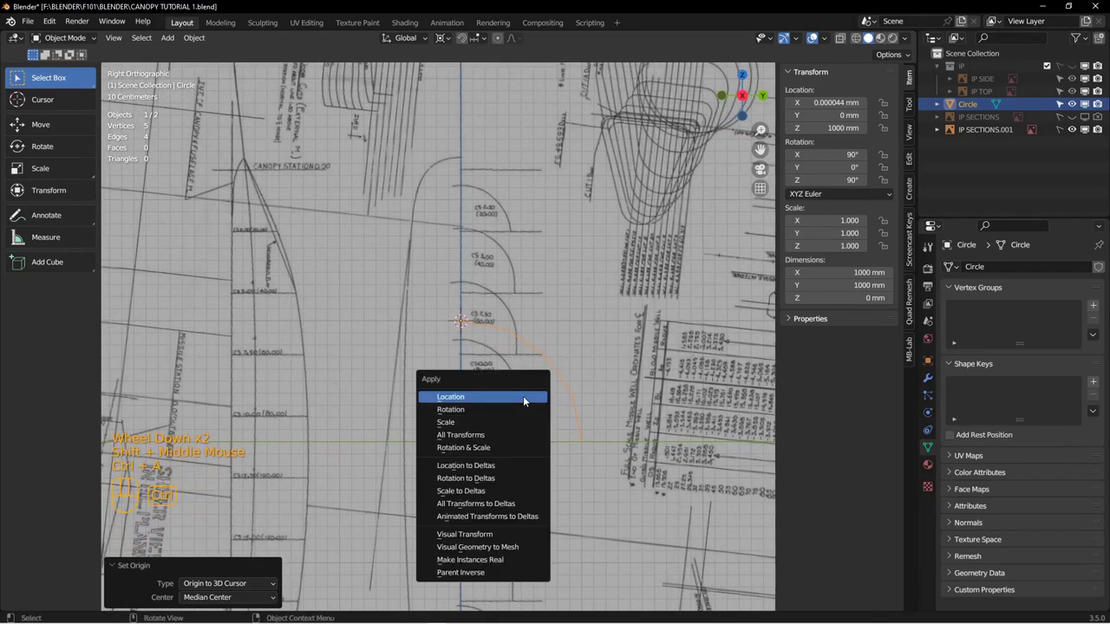
left_click(492, 448)
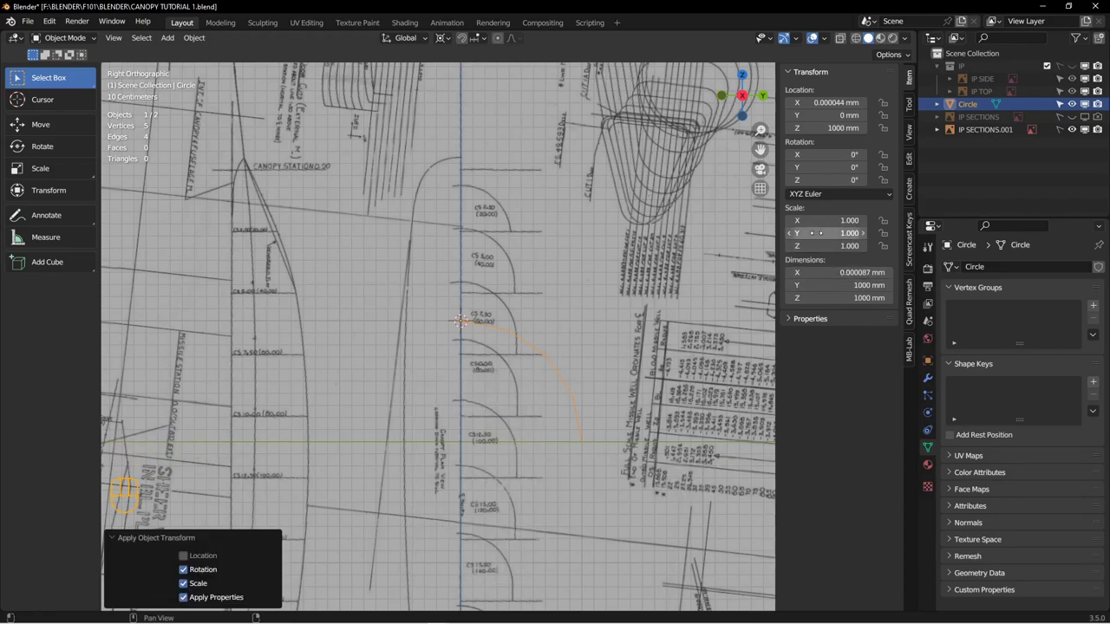
Step: Move the arc up along Z by about 1117 mm so its top vertex meets the CS 2.50 section's top
middle_click_drag(456, 354, 465, 456, "shift")
key("g")
key("z")
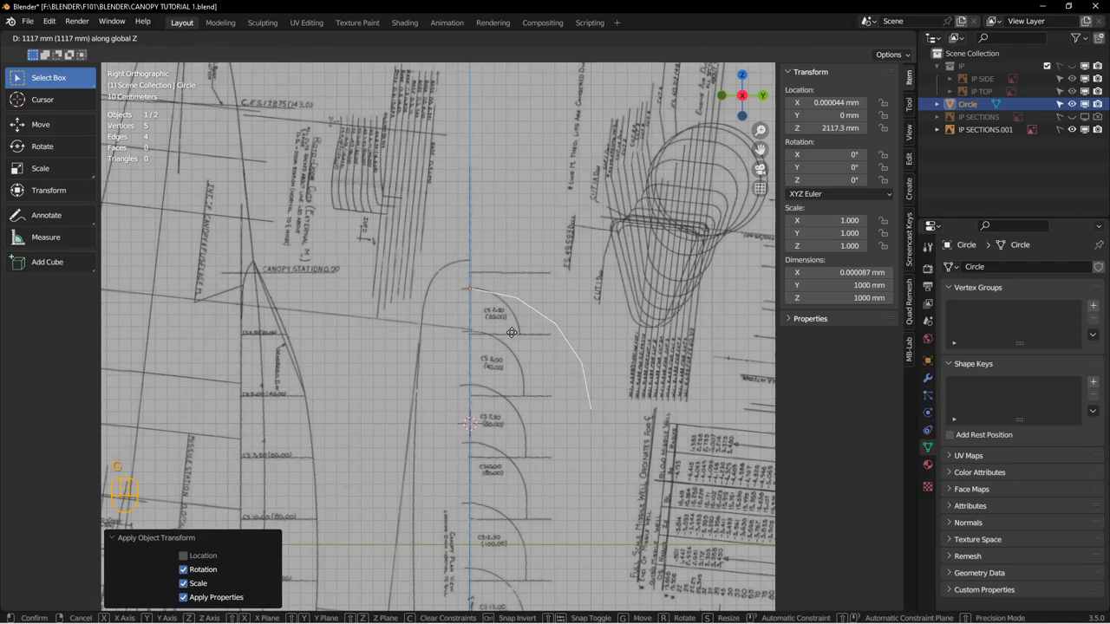
left_click(512, 337)
Step: Add a Subdivision Surface modifier to the arc with 2 viewport levels
left_click(926, 378)
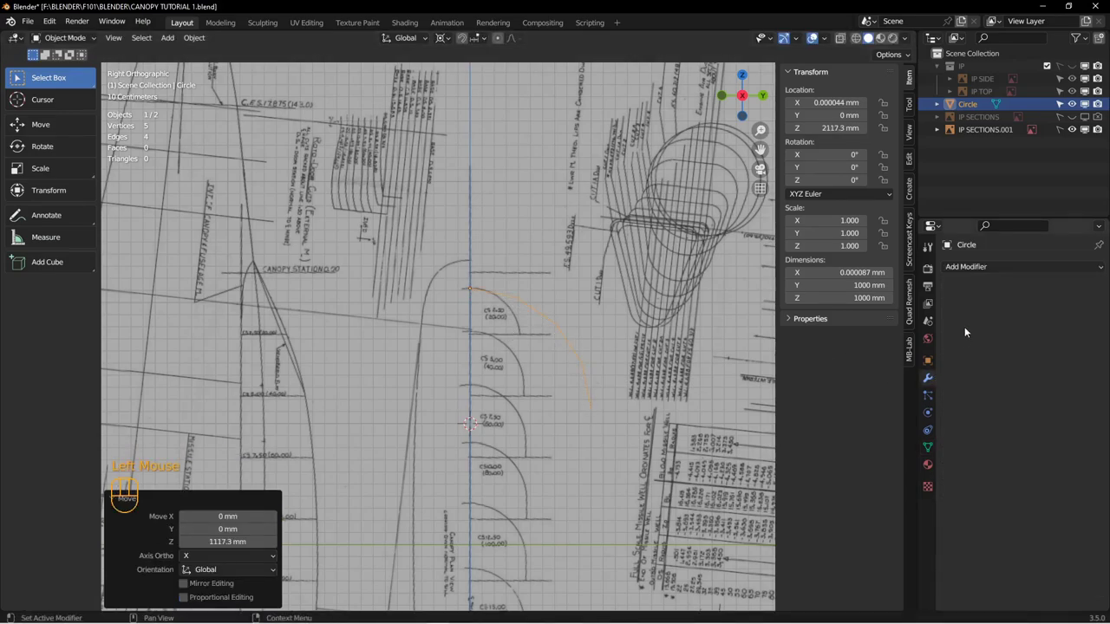
left_click(973, 271)
left_click(834, 496)
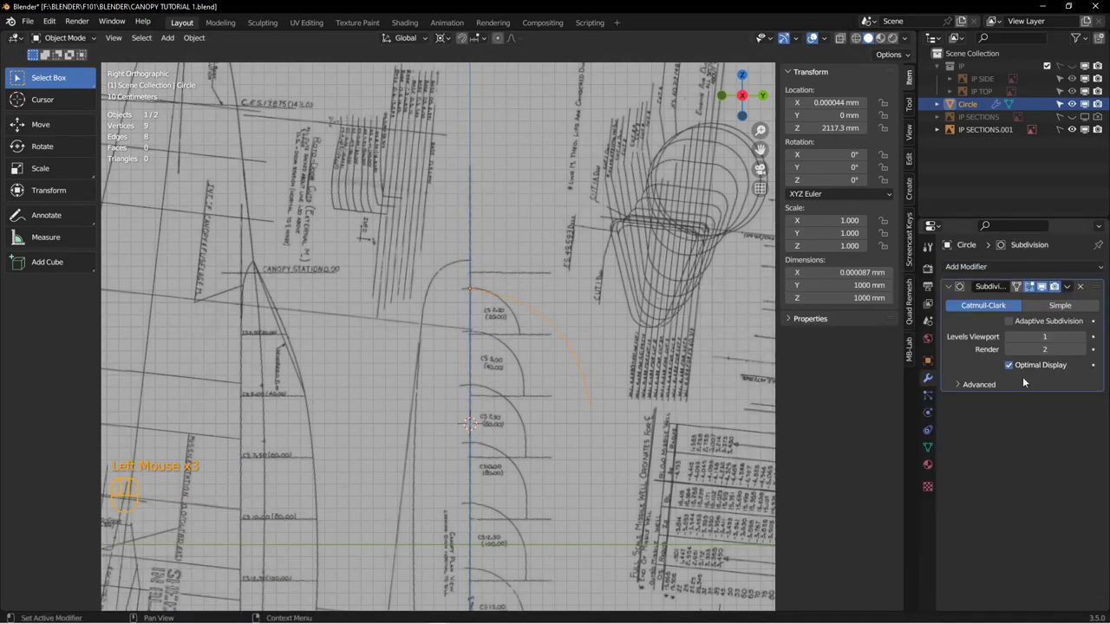
left_click(1083, 337)
Step: Select all the arc's vertices in Edit Mode and set the transform pivot point to Active Element
key("Tab")
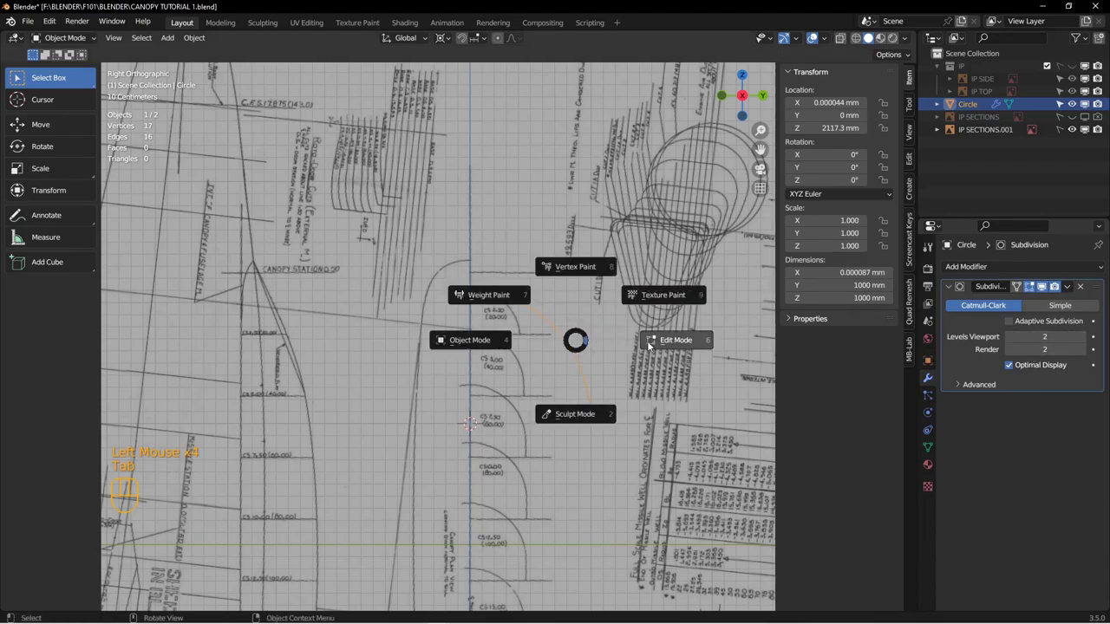
middle_click_drag(524, 383, 456, 388, "shift")
scroll(456, 387, "down", 2)
key("a")
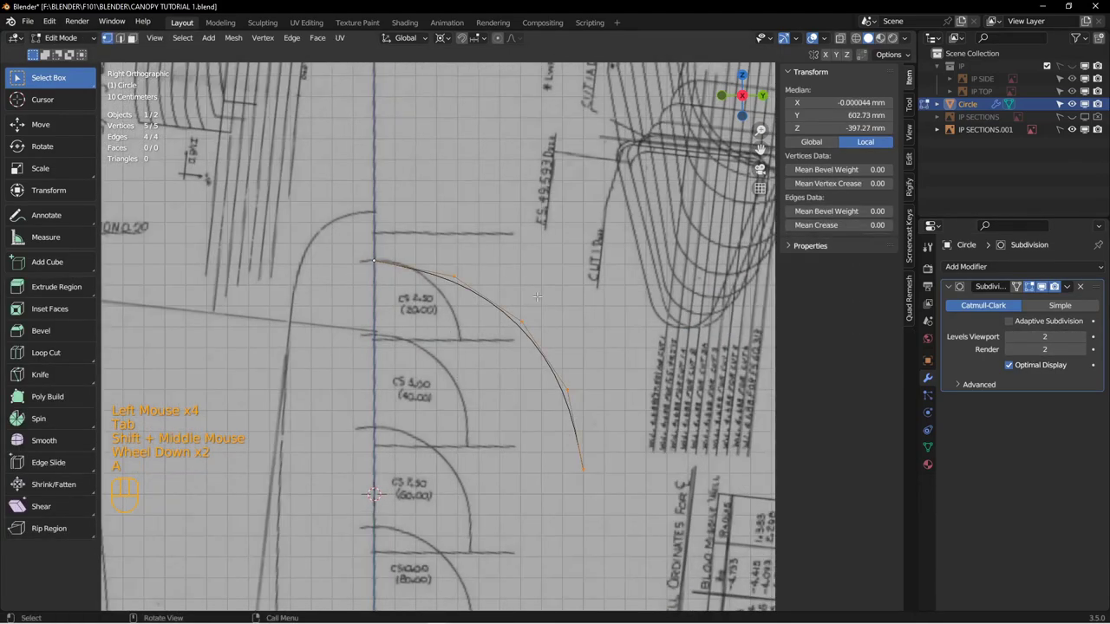
key("s")
right_click(580, 428)
left_click(442, 38)
left_click(454, 104)
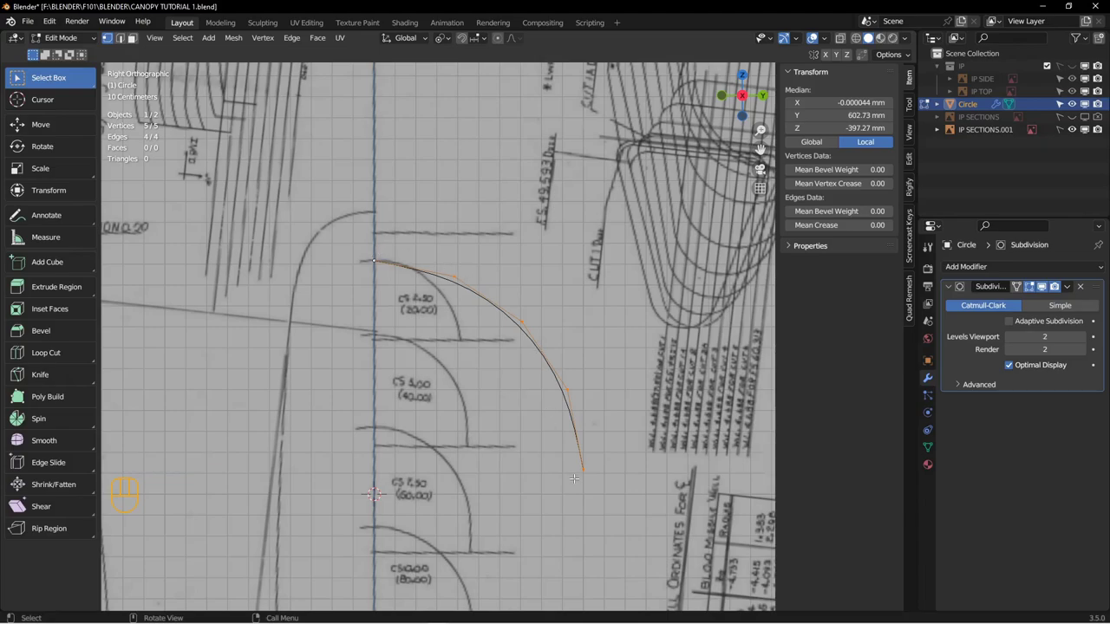
Step: Scale the arc by about 0.424 overall, shrink it along Z and scale it by 0.982 along Y to fit CS 2.50
key("s")
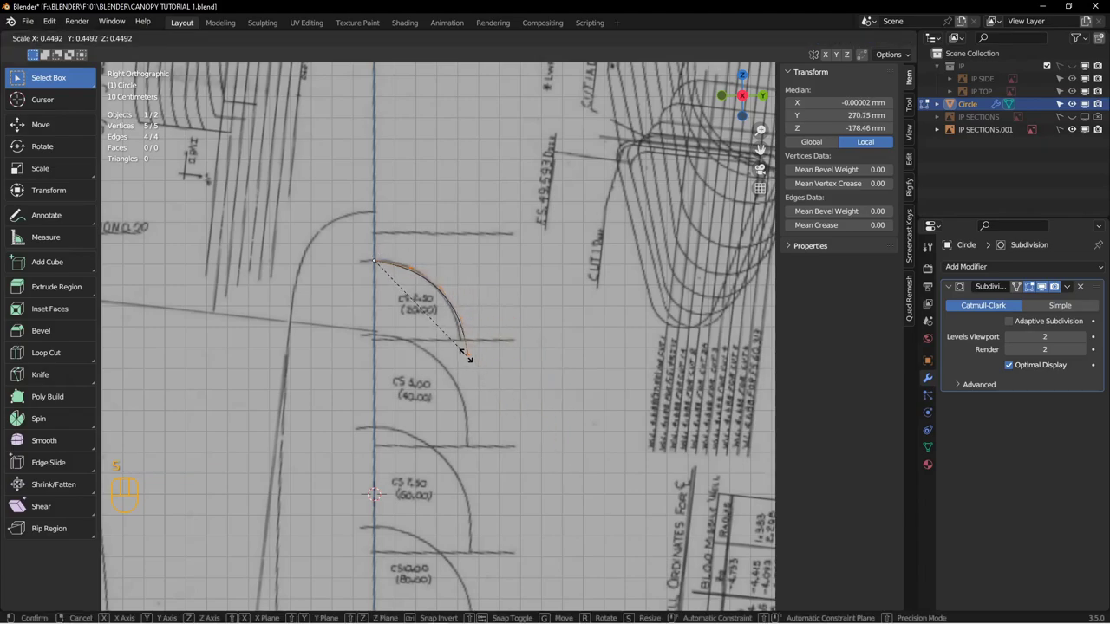
left_click(459, 345)
scroll(459, 345, "down", 2)
middle_click_drag(460, 347, 499, 382, "shift")
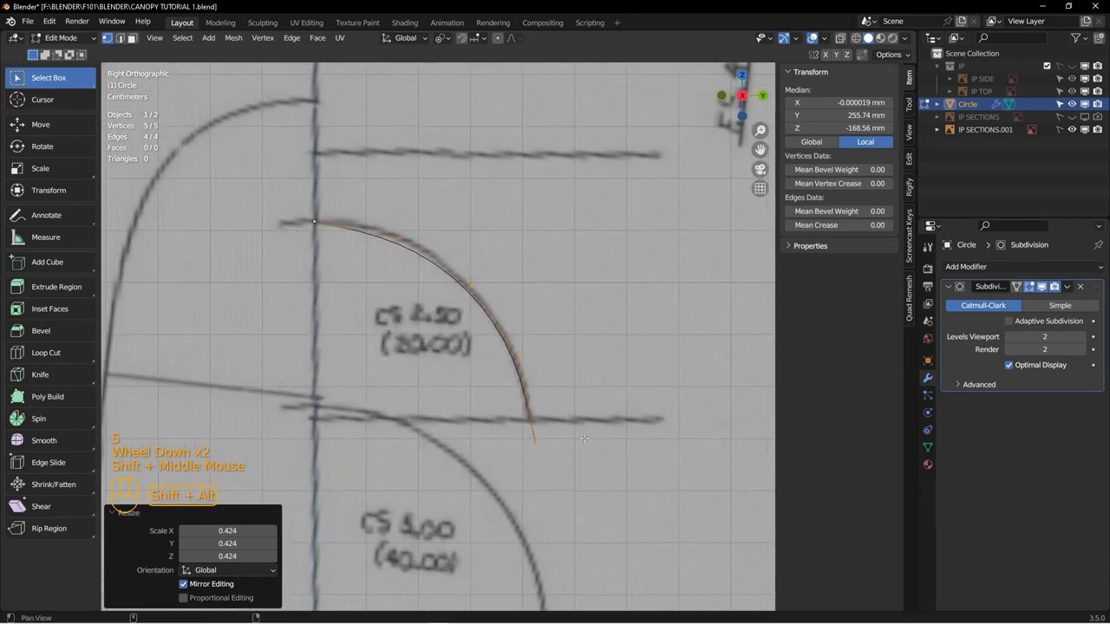
key("s")
key("z")
left_click(590, 381)
key("s")
key("y")
left_click(596, 384)
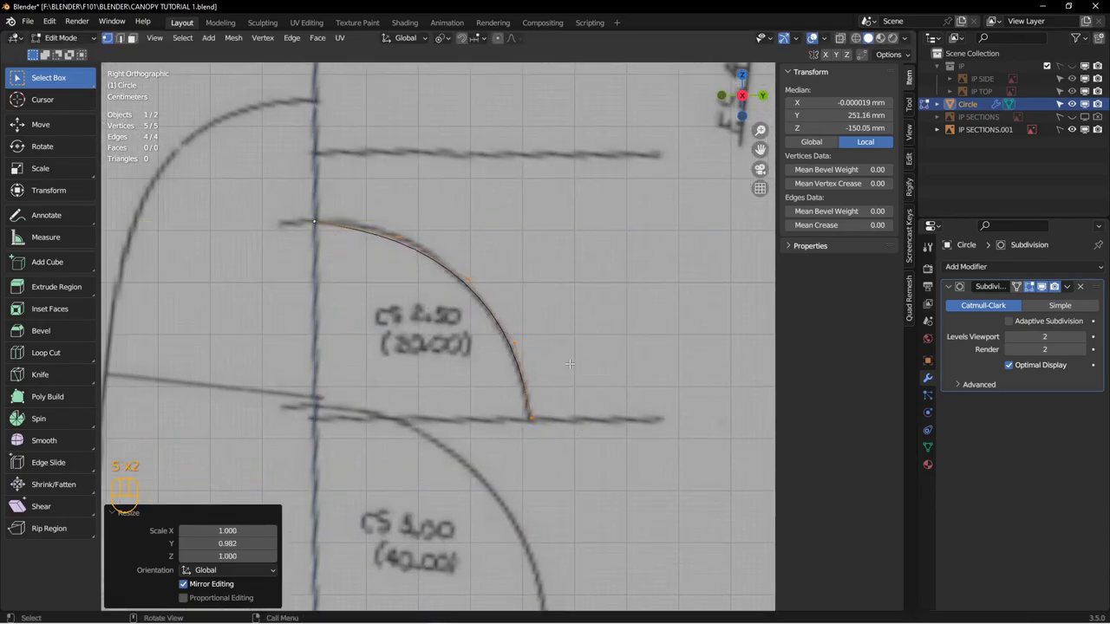
Step: Turn on the Subdivision modifier's on-cage display so the edit cage follows the smoothed arc
middle_click_drag(460, 281, 473, 330, "shift")
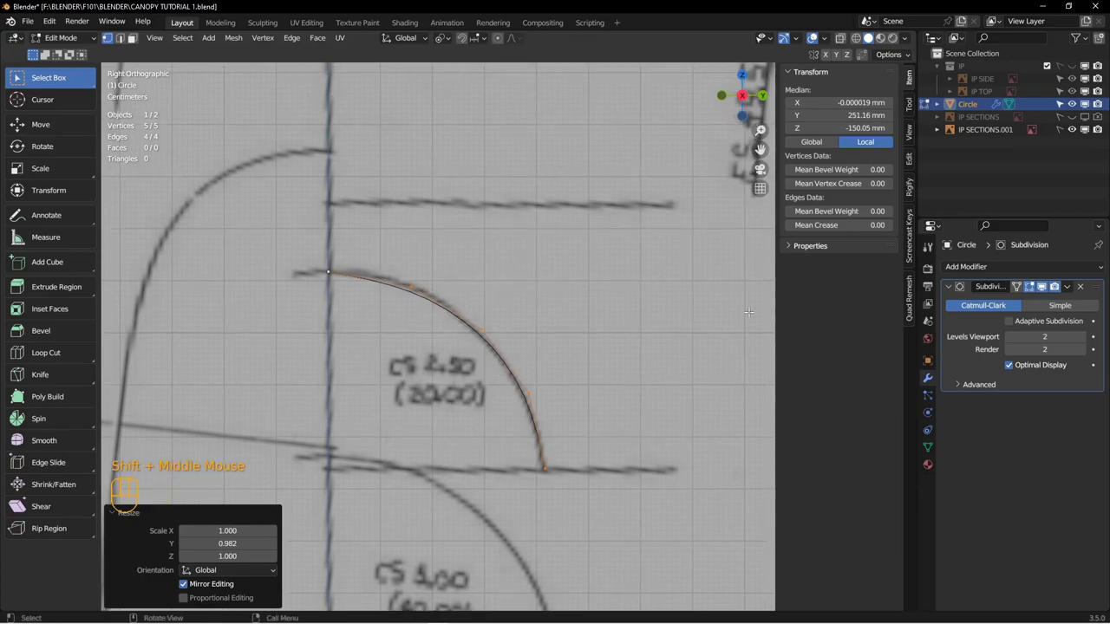
left_click(1028, 286)
middle_click_drag(404, 269, 443, 286, "shift")
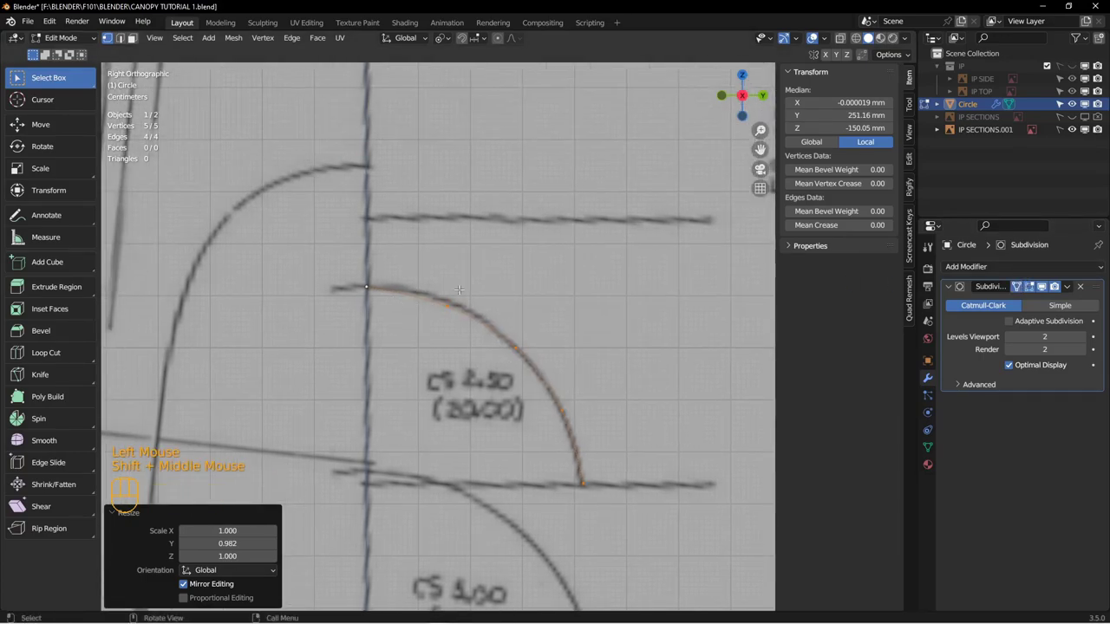
Step: With proportional editing on, move the arc's second vertex about 4.4 mm in Y and 13.3 mm in Z onto the CS 2.50 outline
left_click(450, 310)
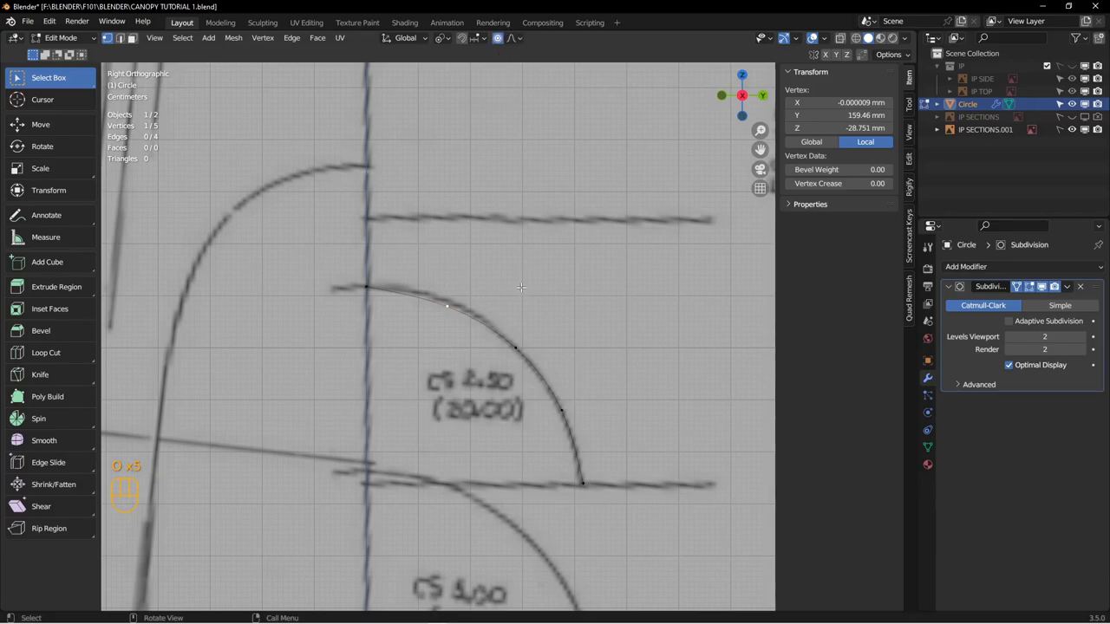
key("g")
scroll(446, 318, "up", 5)
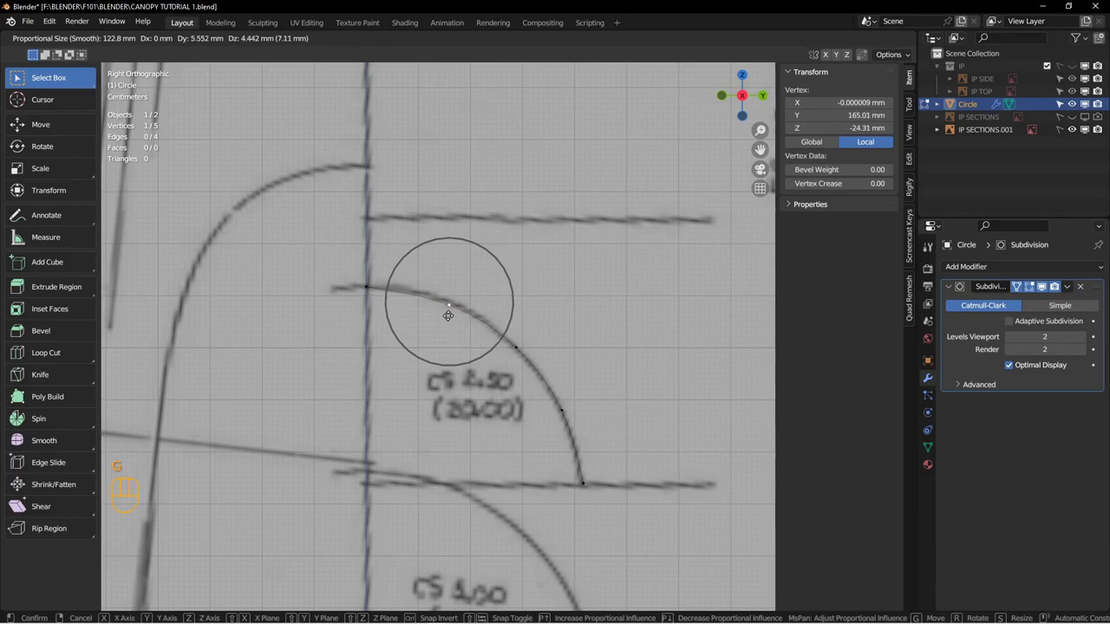
scroll(447, 314, "down", 8)
scroll(447, 314, "up", 4)
scroll(448, 315, "up", 2)
scroll(447, 313, "up", 2)
scroll(447, 311, "down", 1)
left_click(447, 309)
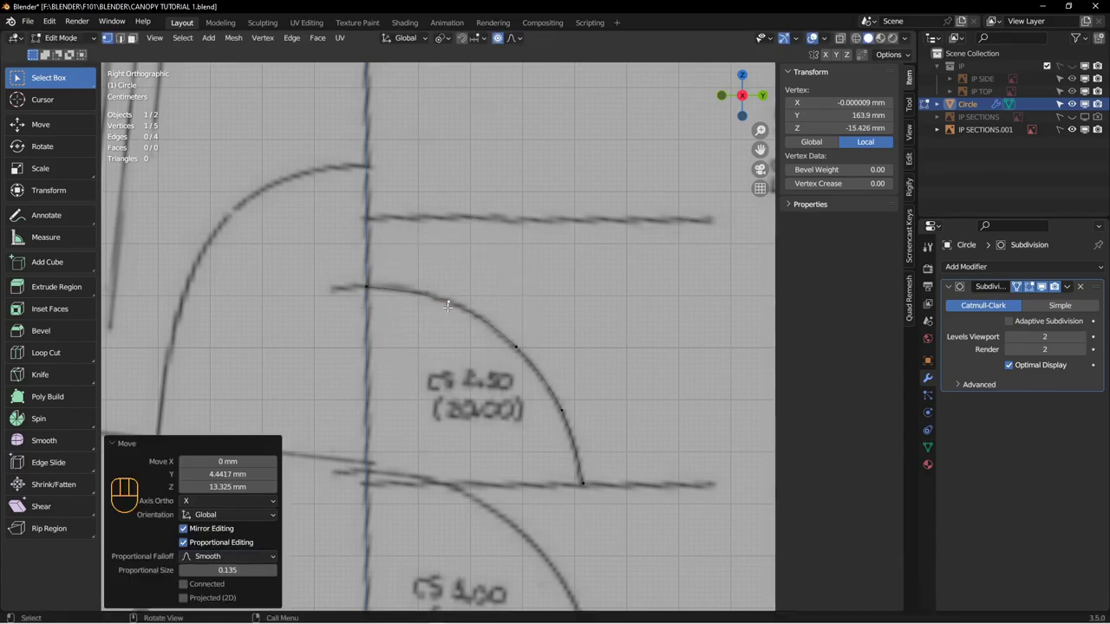
Step: Nudge the arc's middle and end vertices onto the CS 2.50 outline and return to Object Mode
left_click(515, 343)
key("g")
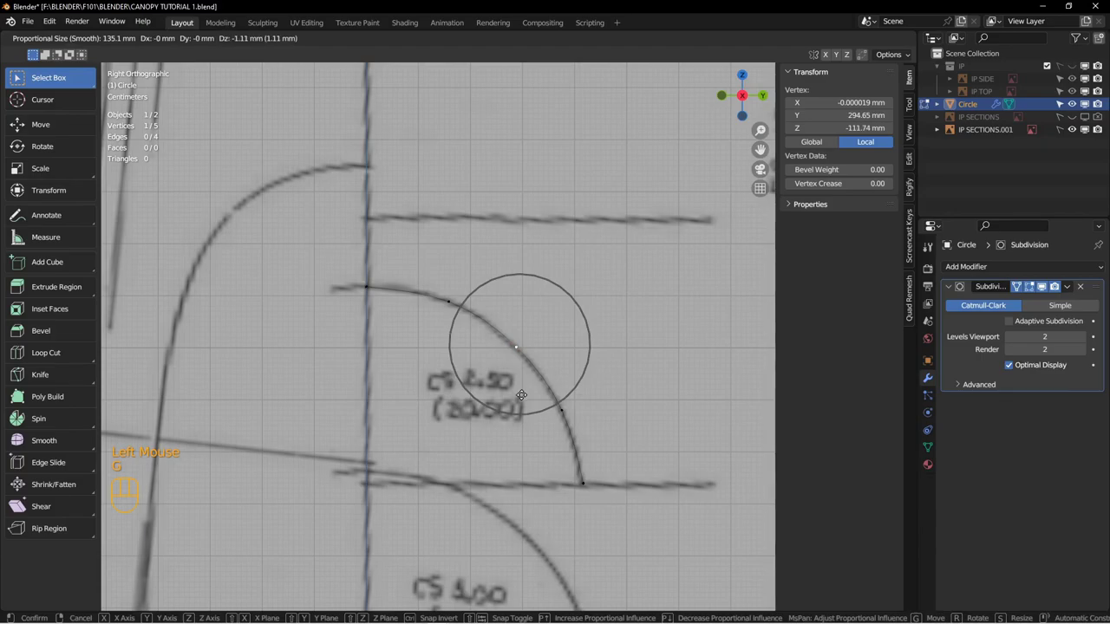
left_click(521, 394)
left_click(562, 416)
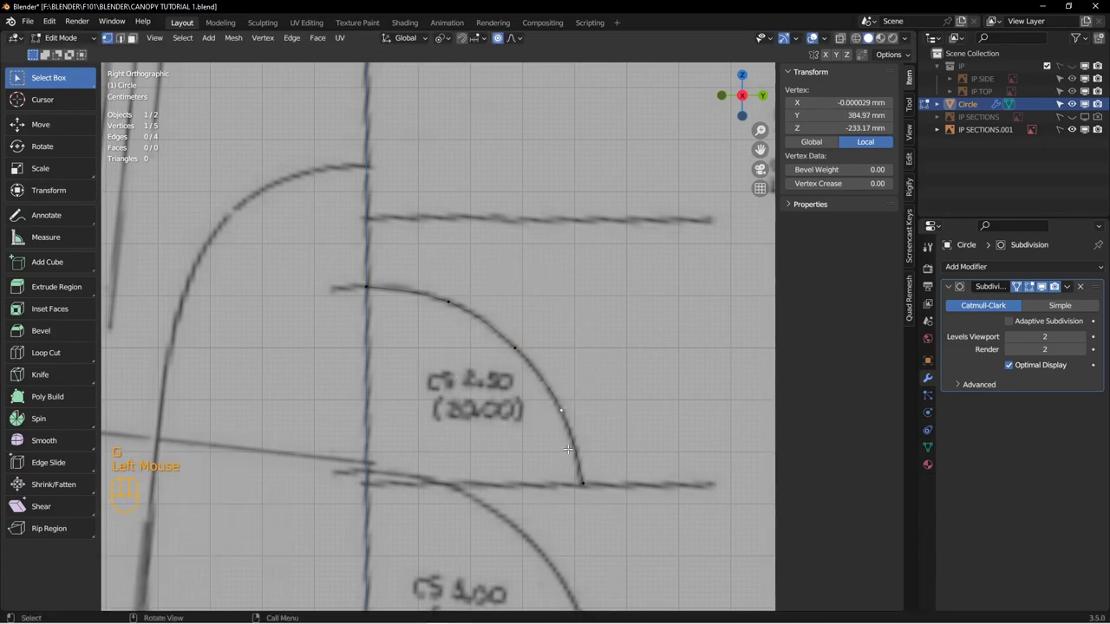
middle_click_drag(587, 490, 593, 457, "shift")
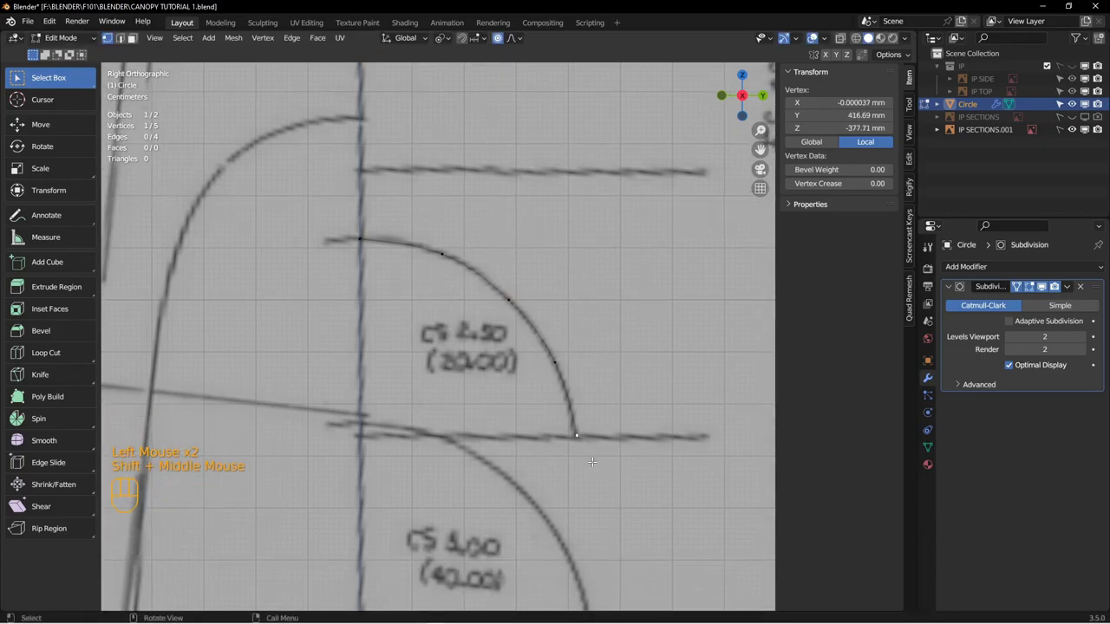
key("g")
left_click(592, 463)
key("alt+a")
scroll(592, 464, "up", 1)
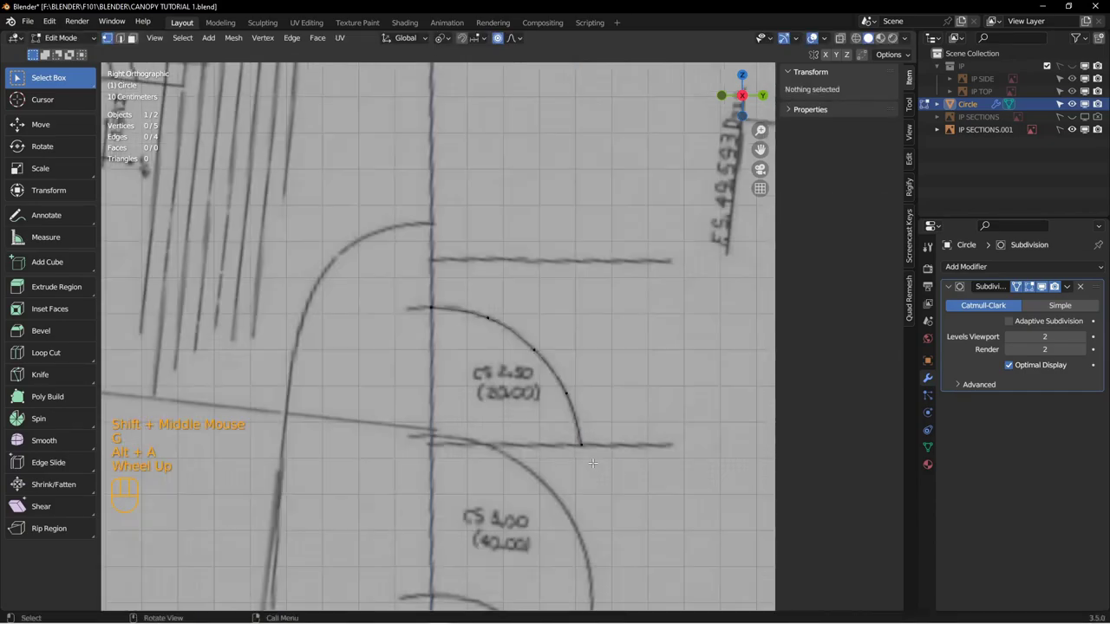
scroll(592, 463, "up", 1)
middle_click_drag(592, 463, 591, 461, "shift")
key("Tab")
Step: Refine the arc's fourth vertex, shift the second vertex about 0.9 mm in Y, and leave Edit Mode with nothing selected
middle_click_drag(524, 382, 564, 411, "shift")
scroll(564, 407, "down", 3)
key("Tab")
left_click(517, 351)
left_click(512, 348)
key("g")
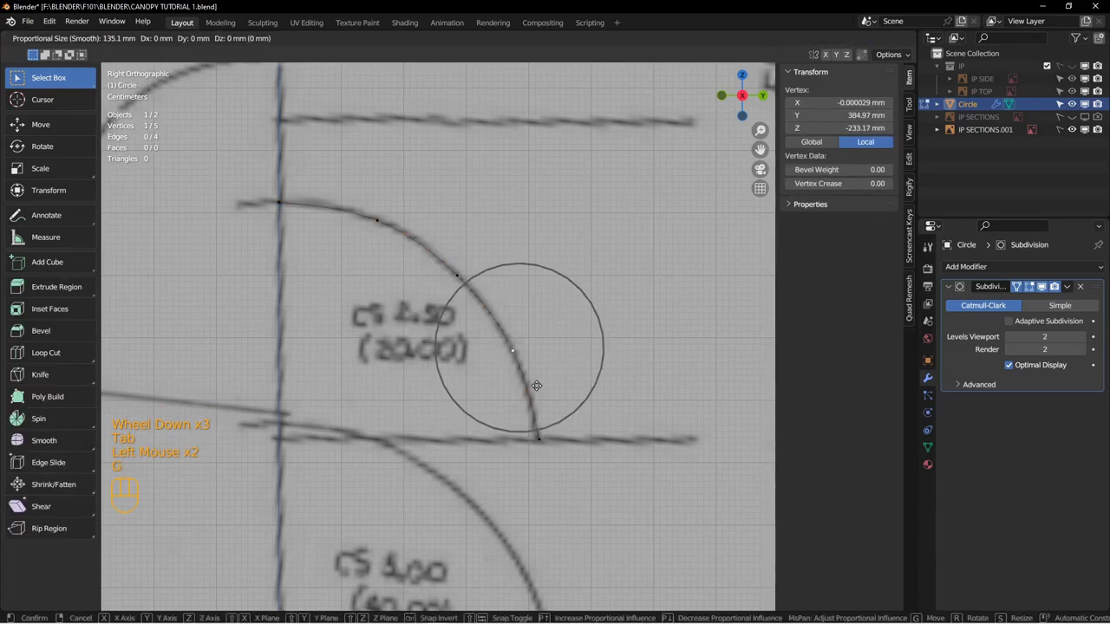
left_click(537, 383)
left_click(377, 220)
key("g")
left_click(332, 209)
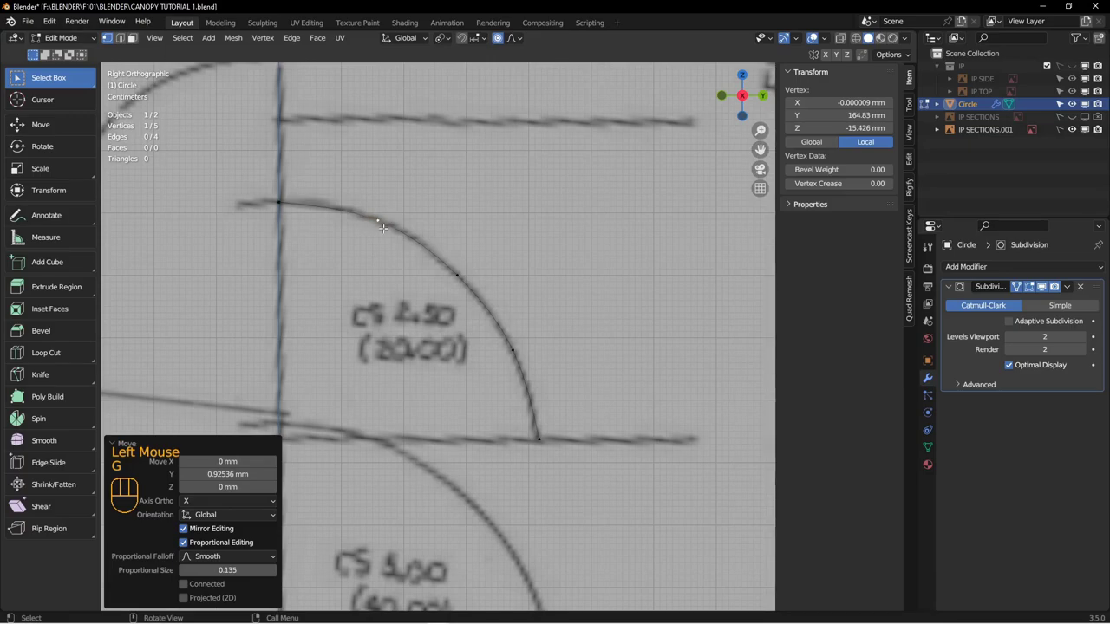
scroll(364, 254, "up", 2)
middle_click_drag(364, 254, 417, 278, "shift")
scroll(417, 278, "down", 1)
key("Tab")
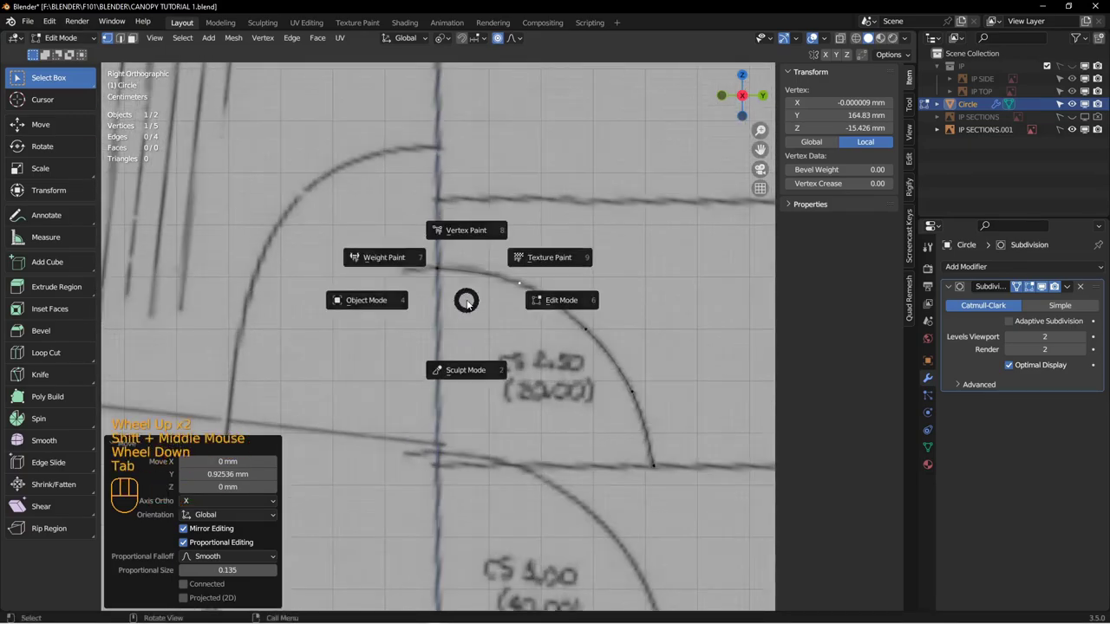
key("alt+a")
Step: Duplicate the finished CS 2.50 arc about 352 mm down along Z onto the CS 5.00 section
scroll(468, 345, "up", 2)
middle_click_drag(468, 345, 466, 246, "shift")
left_click(469, 250)
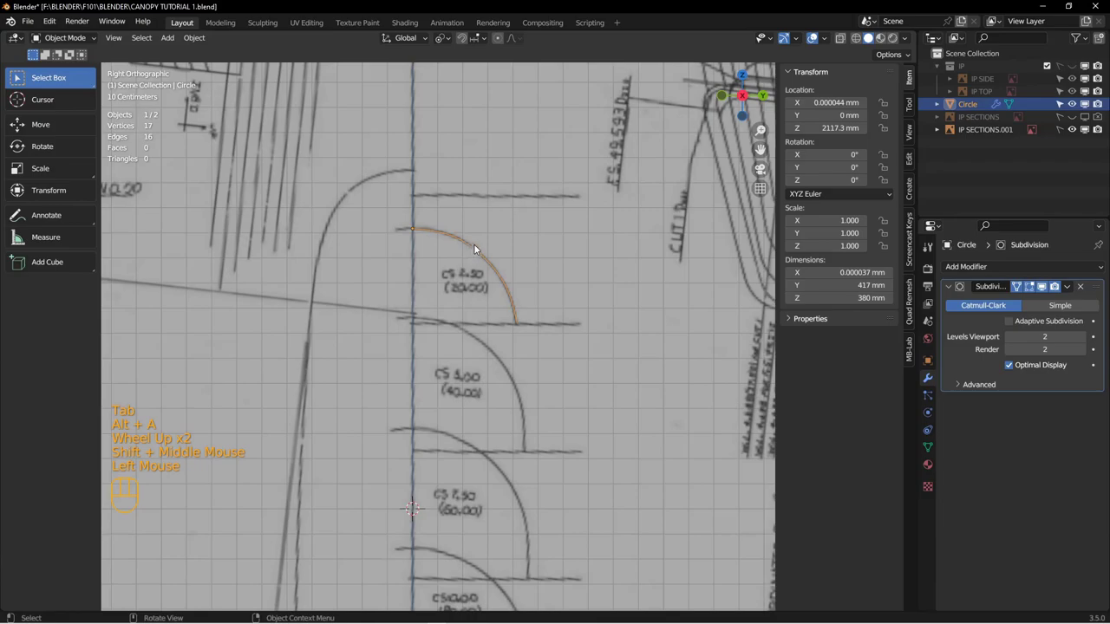
key("shift+d")
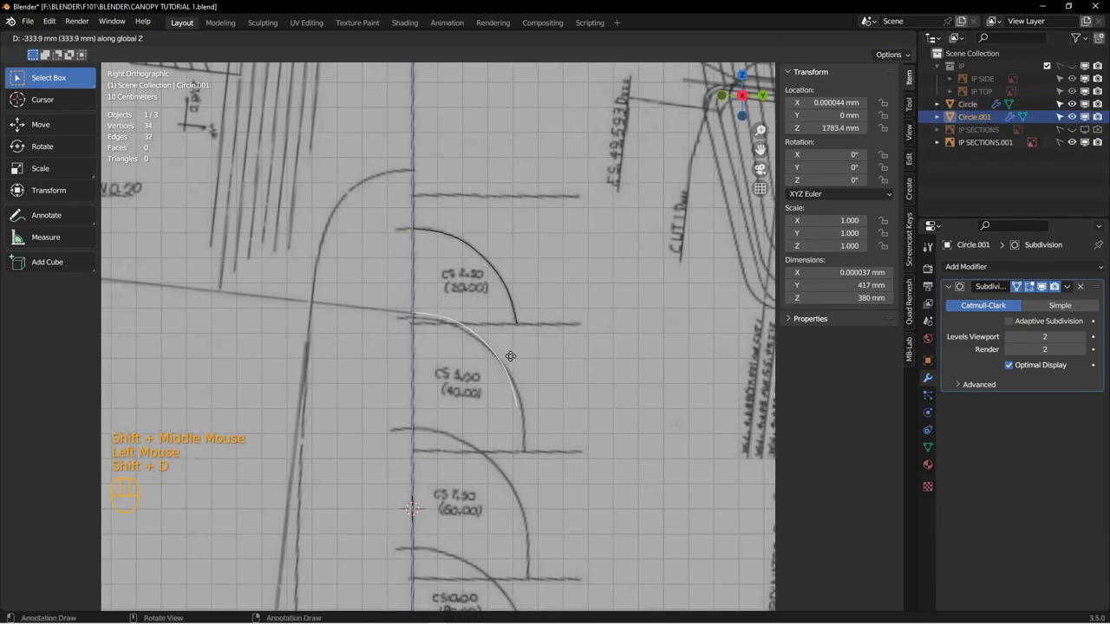
left_click(514, 360)
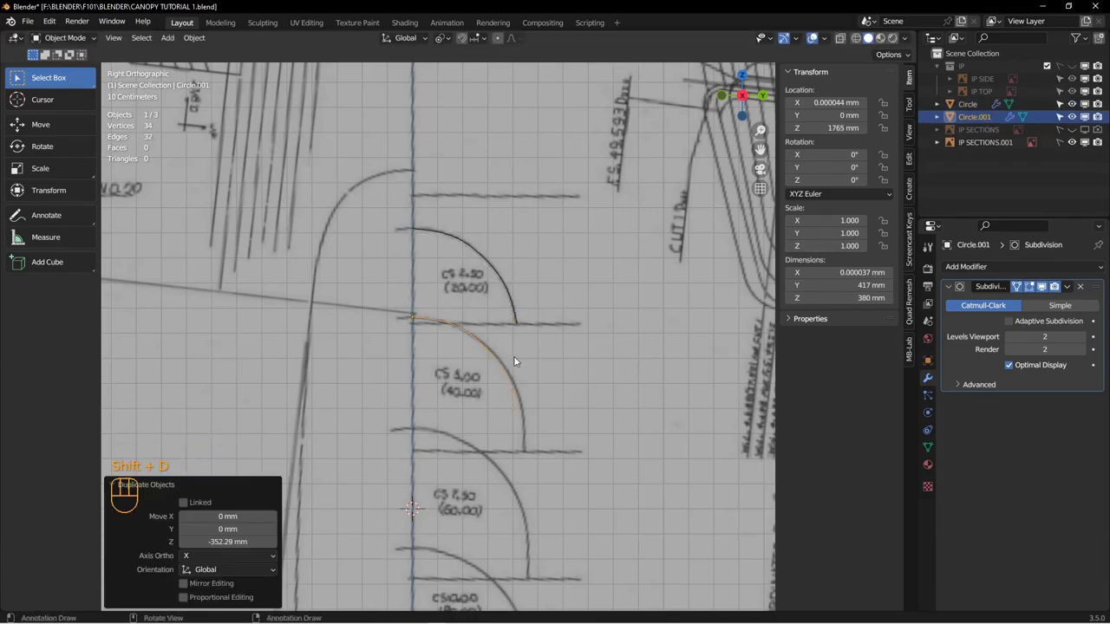
Step: Select all vertices of the duplicated arc in Edit Mode, making its top vertex the active one
middle_click_drag(415, 314, 445, 295, "shift")
scroll(464, 308, "down", 1, "shift")
scroll(483, 318, "down", 1)
key("Tab")
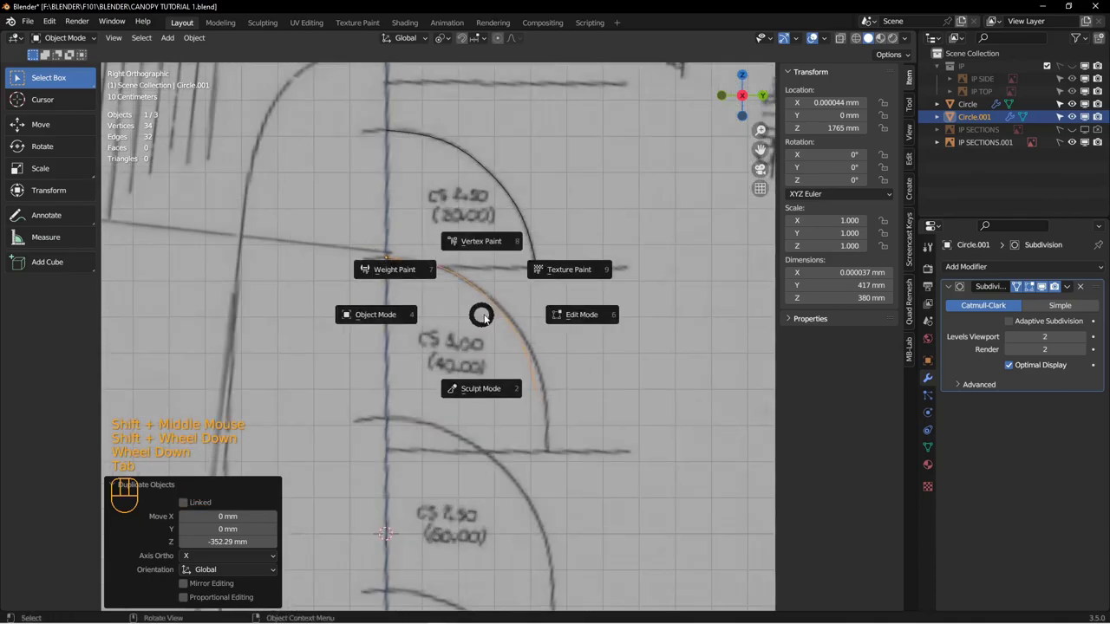
left_click(482, 318)
key("Tab")
key("a")
left_click(424, 258, "shift")
left_click(424, 258, "shift")
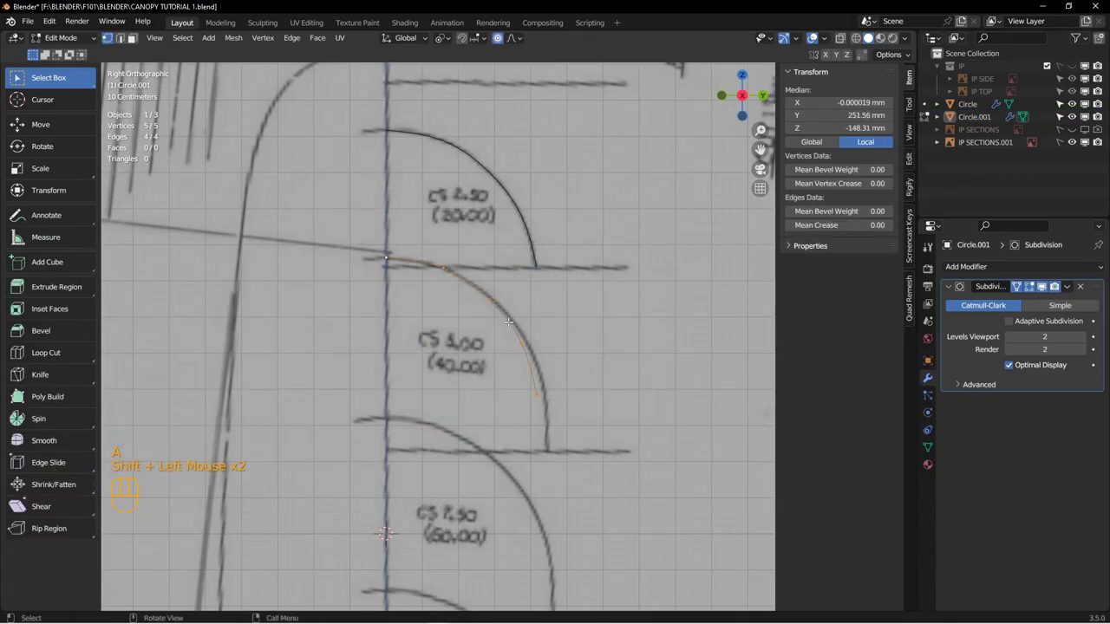
Step: Scale the duplicated arc by about 1.408 along Z and widen it along Y to reach the CS 5.00 section's lower corner
key("s")
key("z")
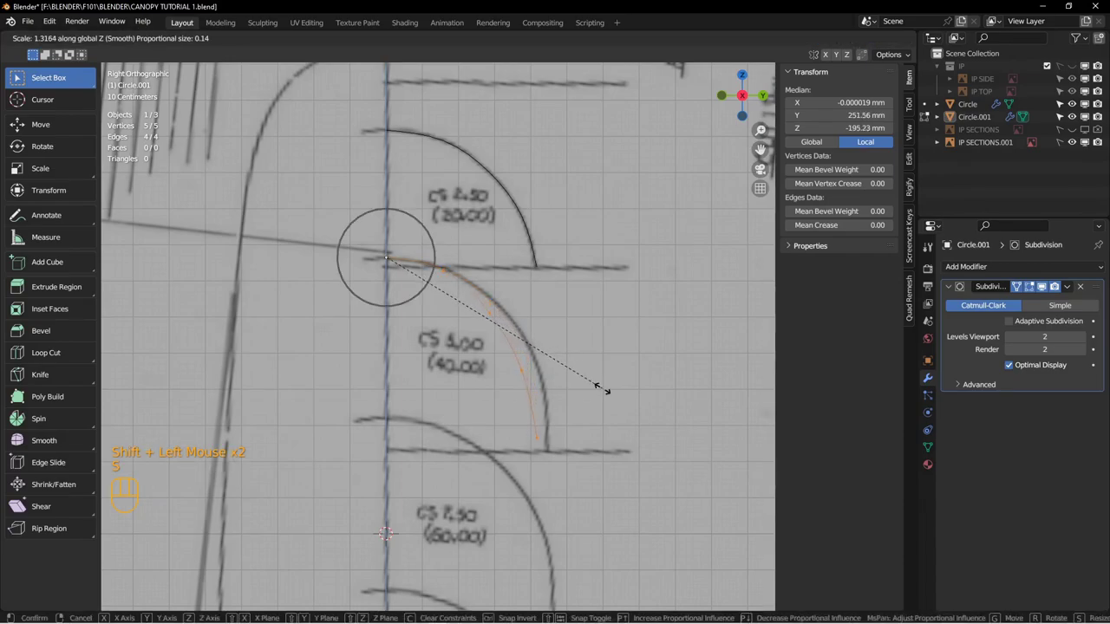
left_click(616, 401)
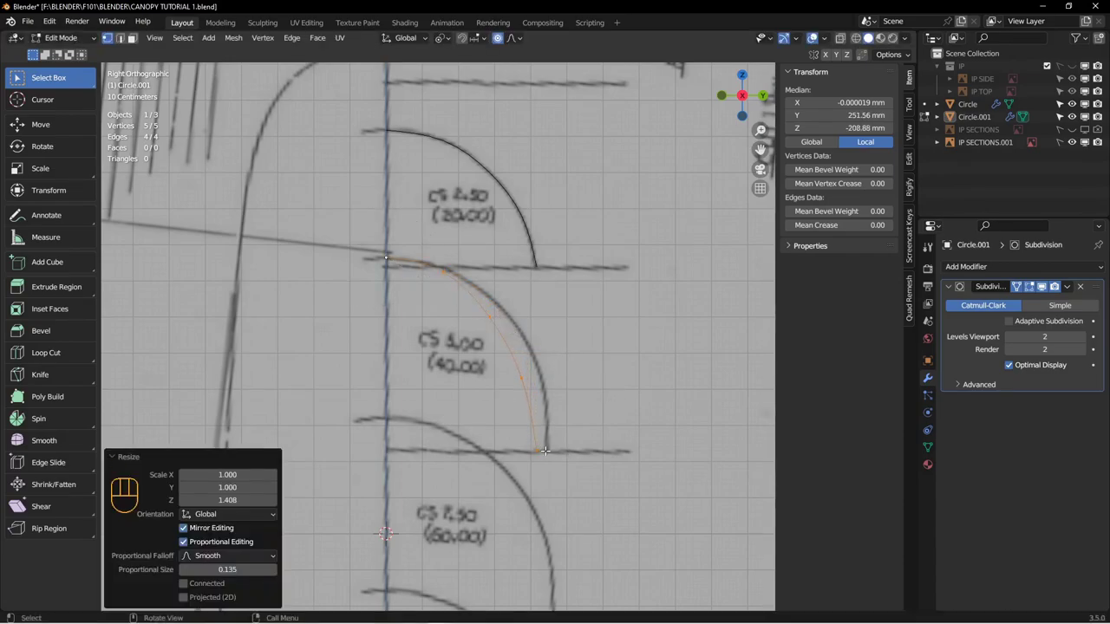
key("s")
key("y")
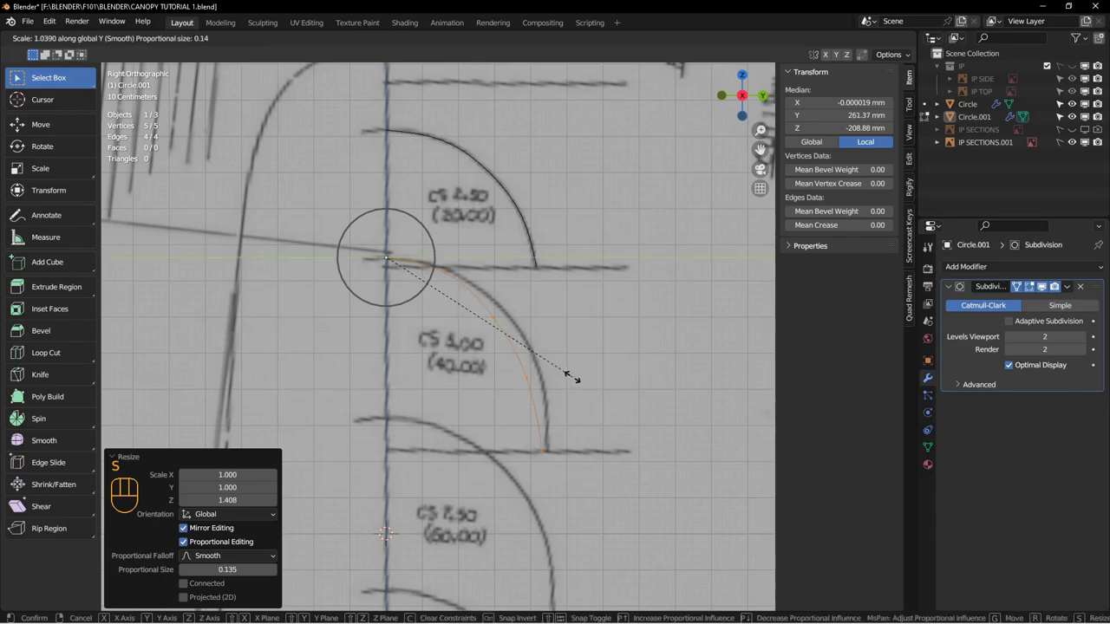
left_click(585, 373)
Step: Move the CS 5.00 arc's middle vertex about 19 mm in Y and 10 mm in Z with proportional editing about 350 mm wide
middle_click_drag(537, 347, 522, 340, "shift")
left_click(482, 310)
left_click(515, 371, "shift")
left_click(484, 313)
key("o")
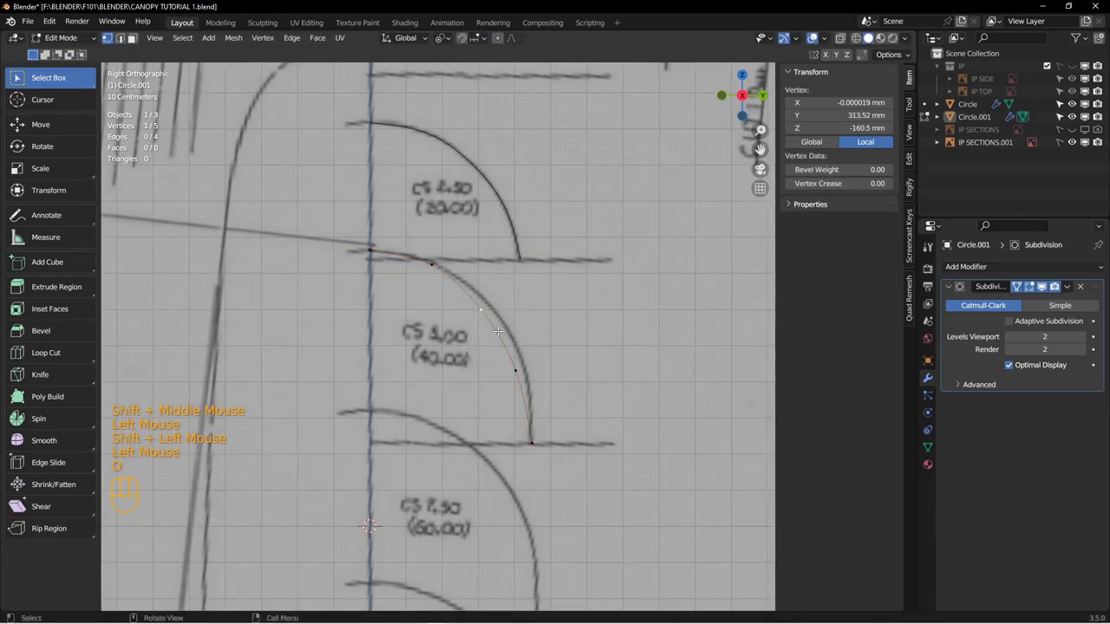
key("g")
scroll(503, 327, "down", 7)
scroll(505, 327, "down", 1)
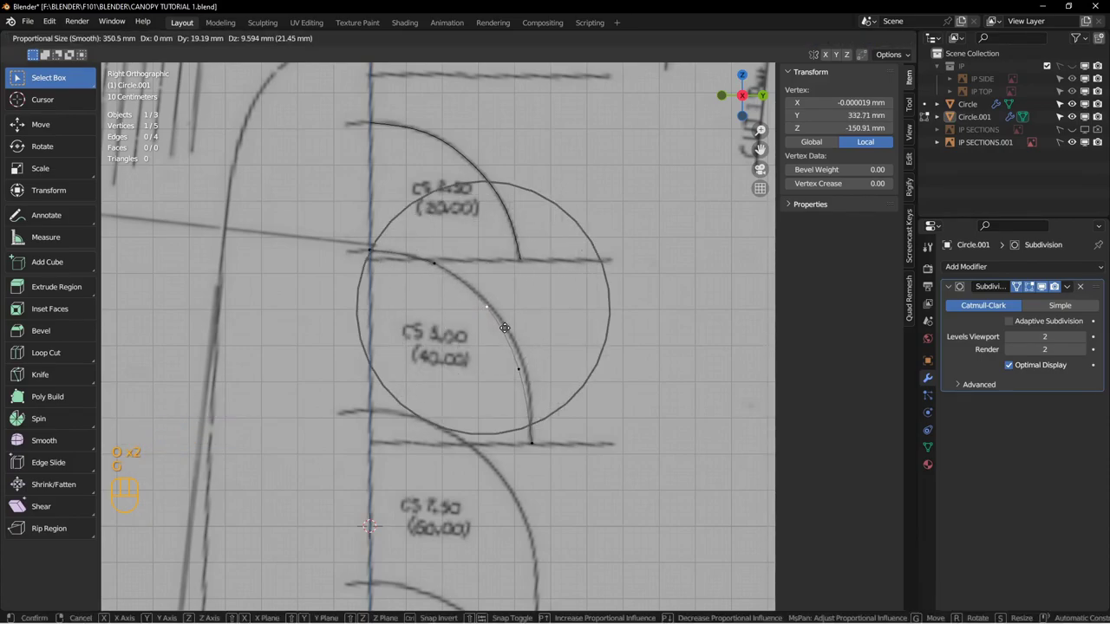
left_click(504, 326)
Step: Move the arc's fourth vertex about 14.4 mm in Y and 11.2 mm in Z with a proportional size of about 0.112
left_click(529, 366)
key("g")
scroll(531, 364, "up", 10)
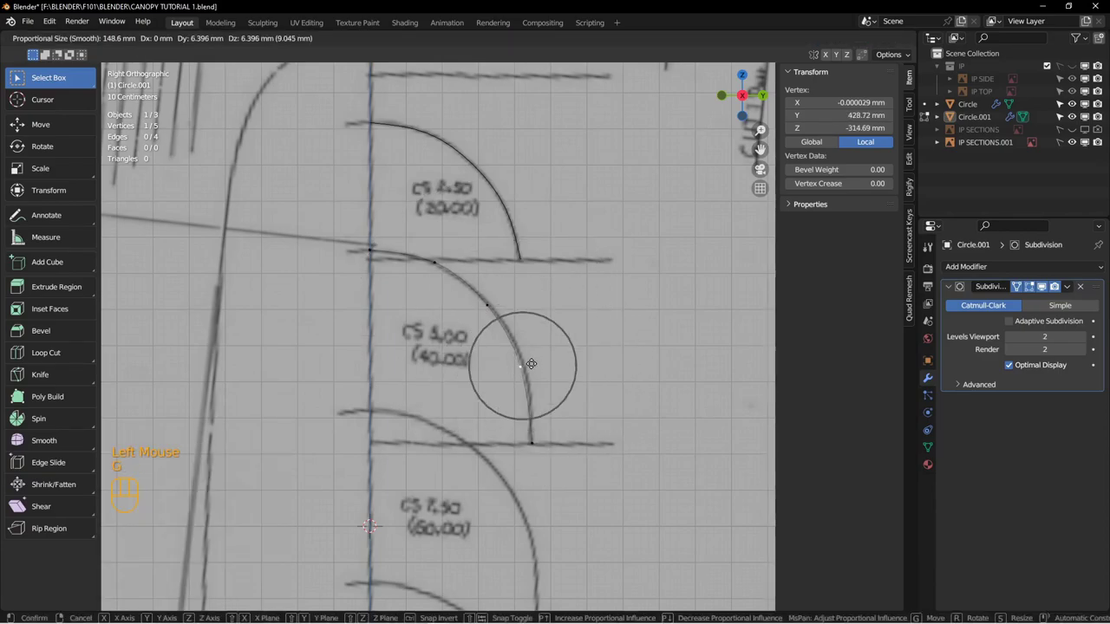
left_click(533, 362)
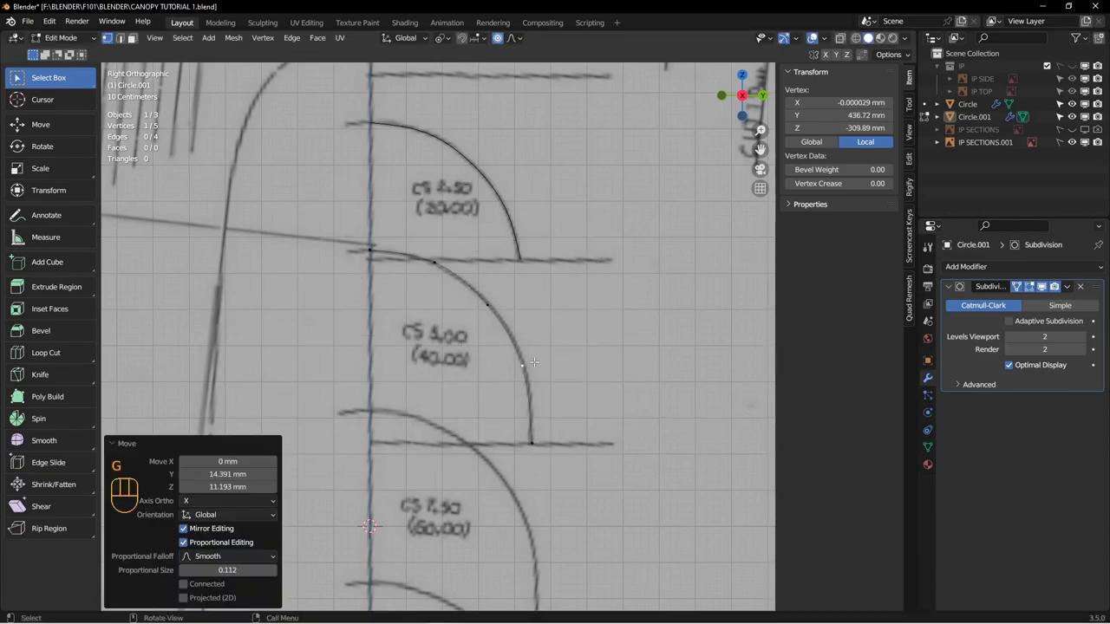
Step: Refine the second vertex, shift the middle vertex about 3.2 mm in Y and Z, and leave Edit Mode with nothing selected
left_click(440, 276)
key("g")
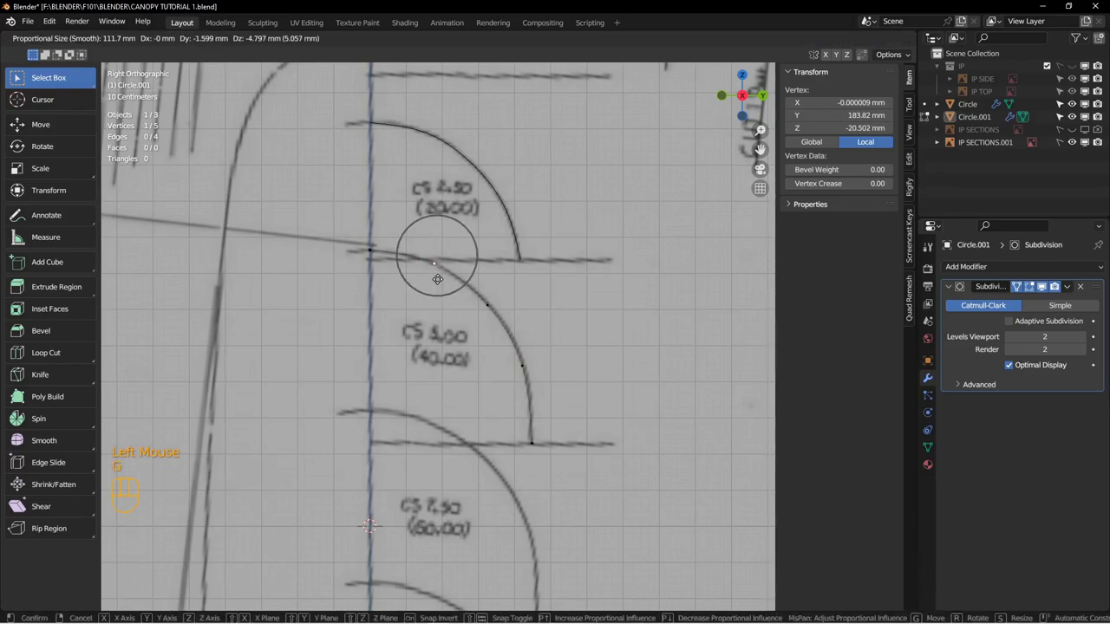
left_click(437, 276)
left_click(487, 304)
key("g")
left_click(483, 238)
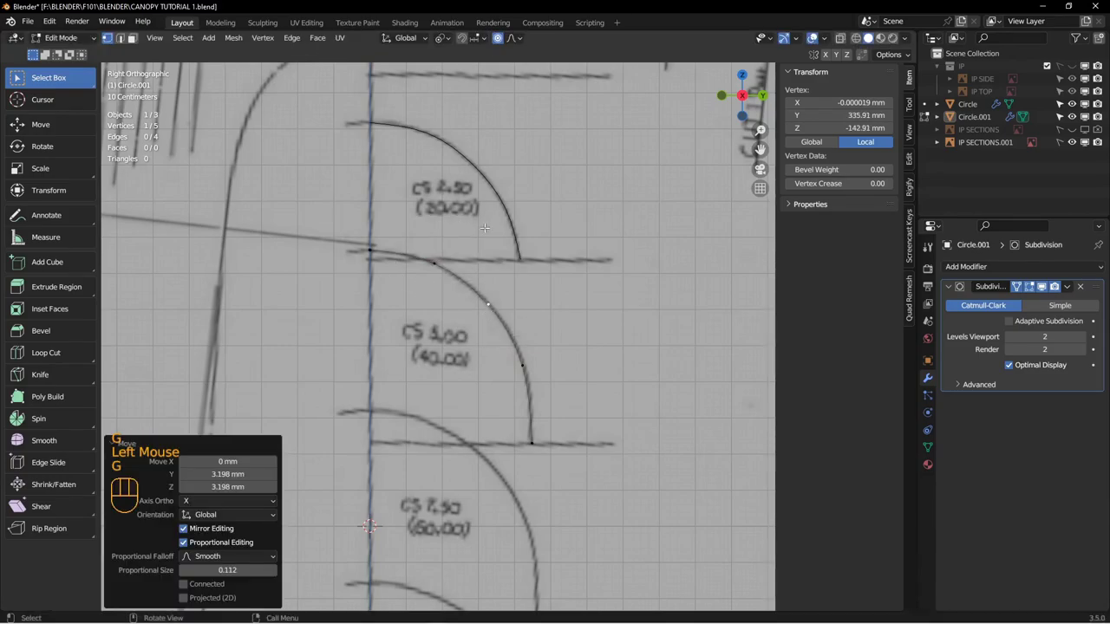
middle_click_drag(541, 408, 503, 323, "shift")
scroll(541, 358, "up", 2)
key("Tab")
key("alt+a")
Step: Duplicate the finished CS 5.00 arc about 451 mm down along Z and fine-position its top on the CS 7.50 section
left_click(504, 278)
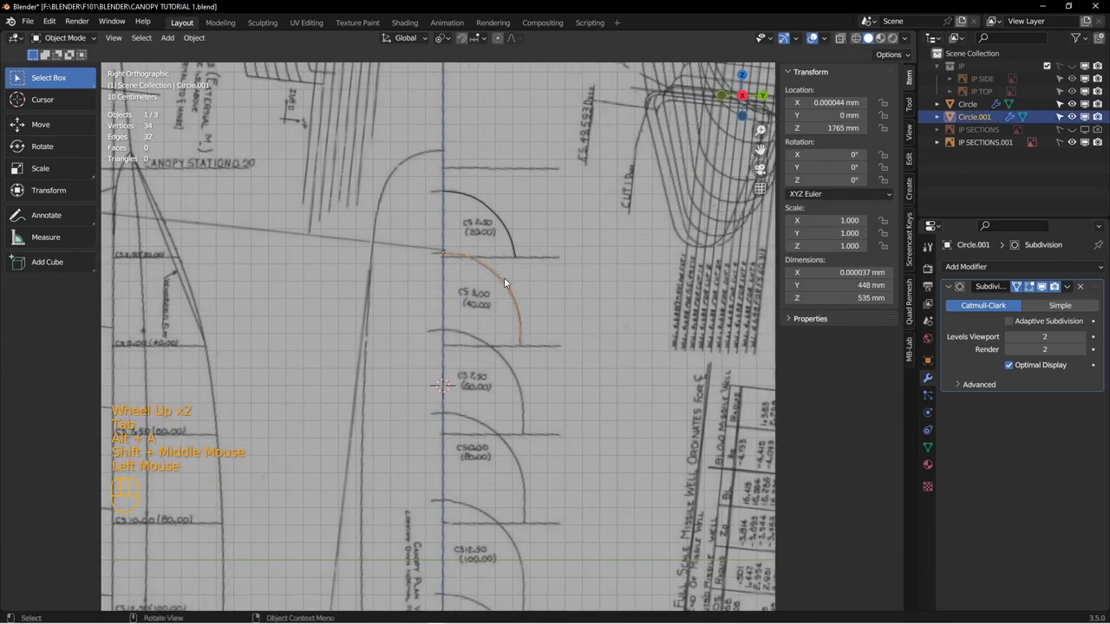
key("shift+d")
left_click(508, 367)
scroll(508, 367, "down", 3)
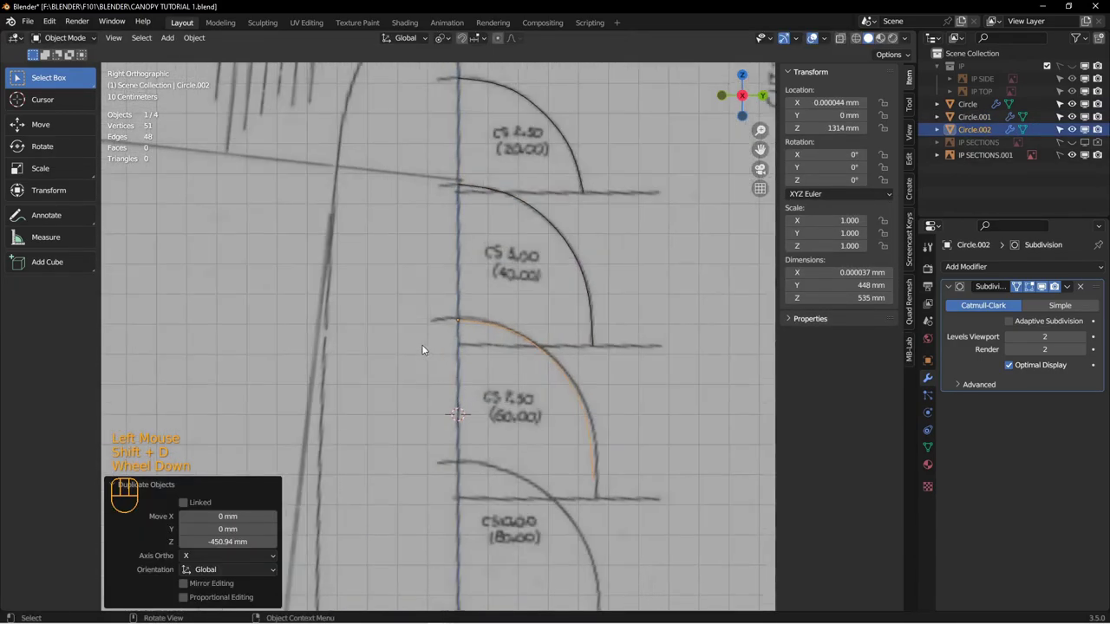
scroll(411, 338, "down", 1)
middle_click_drag(451, 372, 391, 261, "shift")
key("g")
left_click(425, 327)
Step: Select all vertices of the CS 7.50 arc with the top one active and scale them by about 1.122 along Z
key("Tab")
key("Tab")
key("alt+a")
scroll(515, 415, "down", 2)
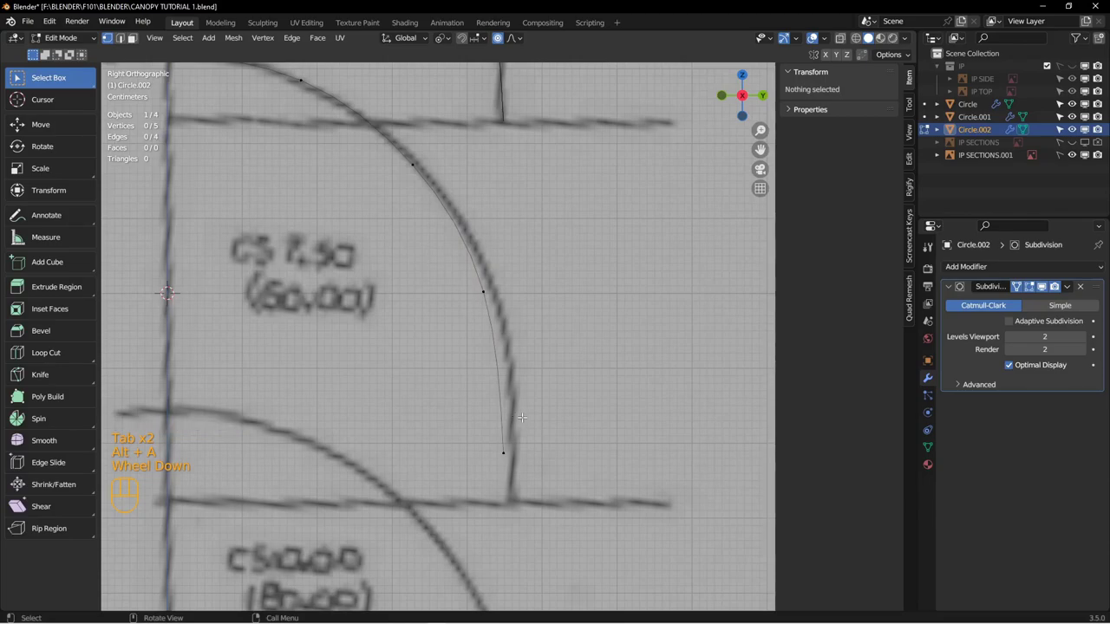
scroll(521, 417, "up", 2)
key("a")
left_click(379, 250, "shift")
left_click(379, 250, "shift")
key("s")
key("z")
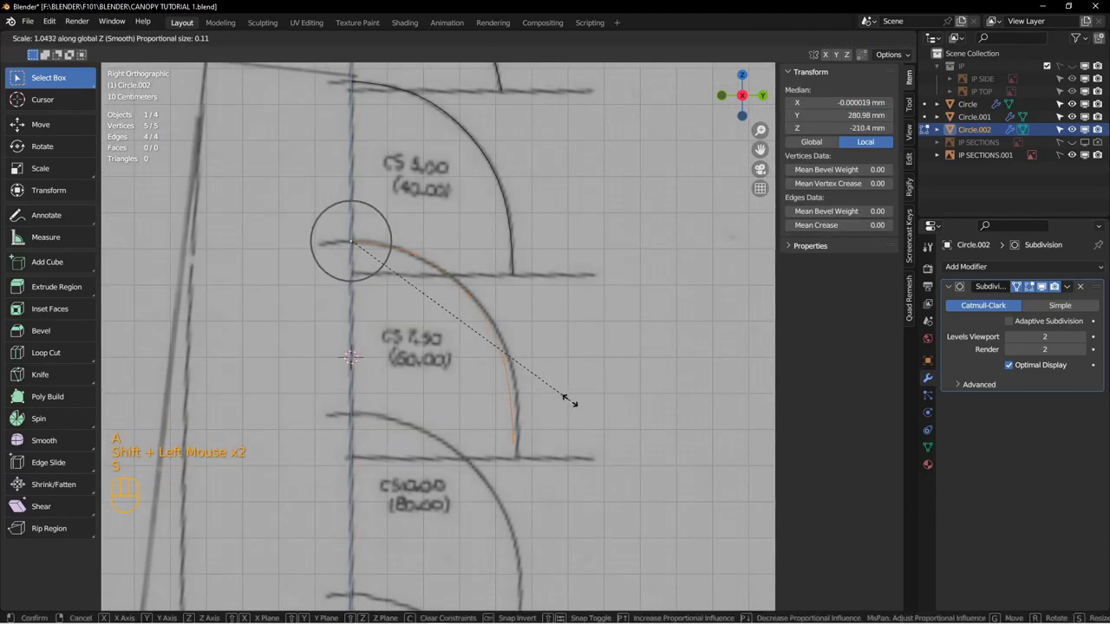
left_click(585, 417)
Step: Widen the CS 7.50 arc along Y until its lower end reaches the section's lower corner
middle_click_drag(555, 425, 547, 398, "shift")
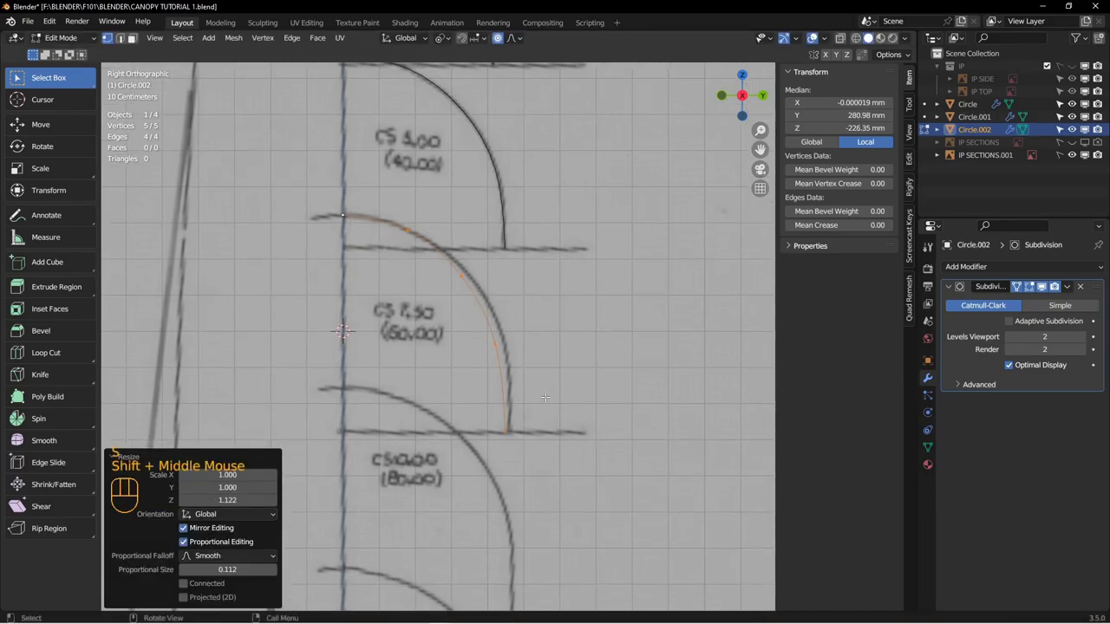
scroll(521, 376, "down", 1)
key("s")
key("y")
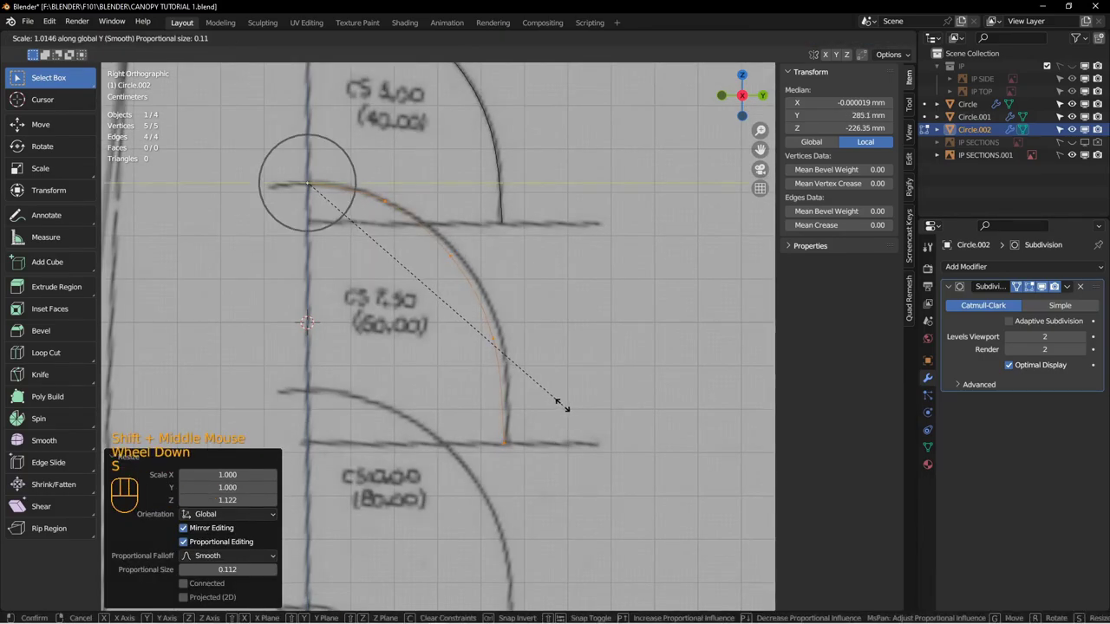
left_click(560, 407)
Step: Adjust the CS 7.50 arc's fourth vertex so the curve follows the drawn section
middle_click_drag(528, 352, 556, 392, "shift")
left_click(539, 371)
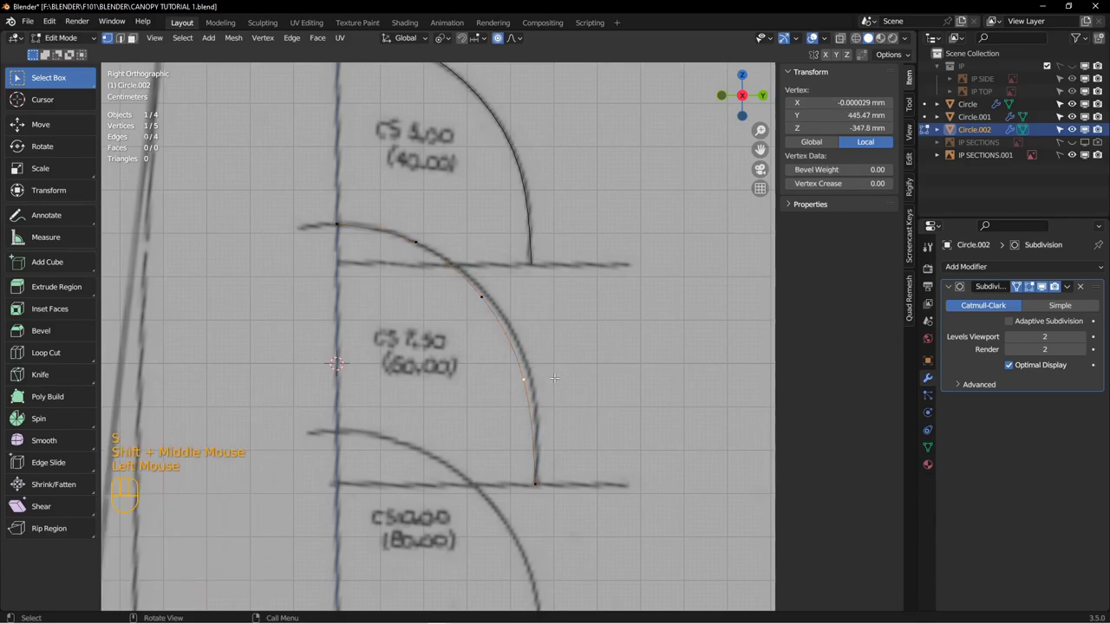
key("s")
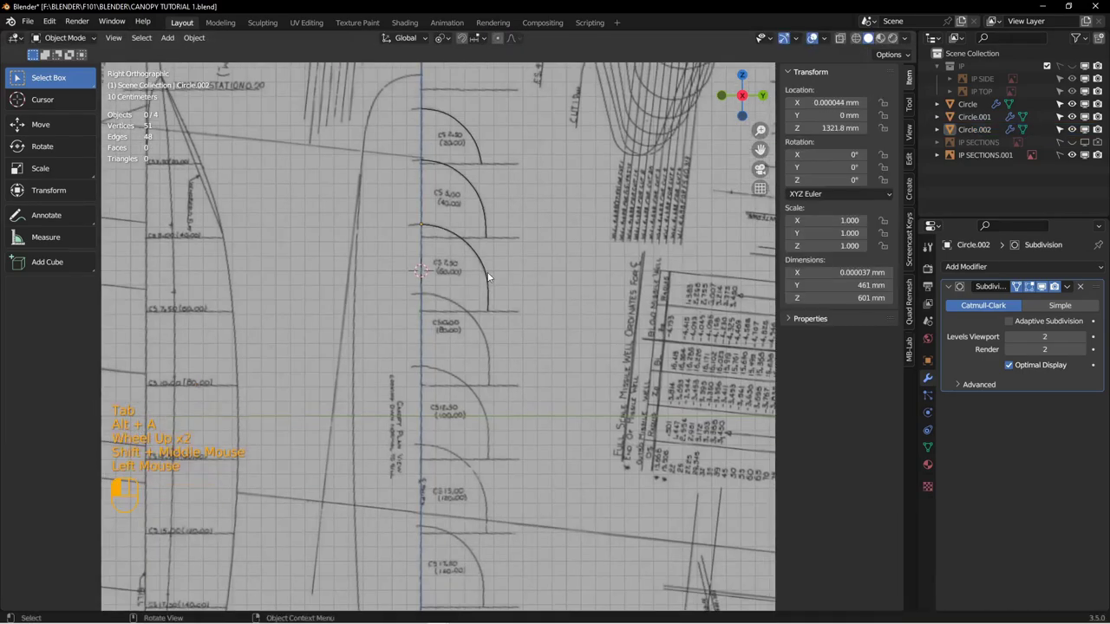
Step: Duplicate the arc onto each section from CS 10.00 to CS 20.00, scaling it and adjusting its vertices to match the drawing
key("Tab")
key("a")
key("s")
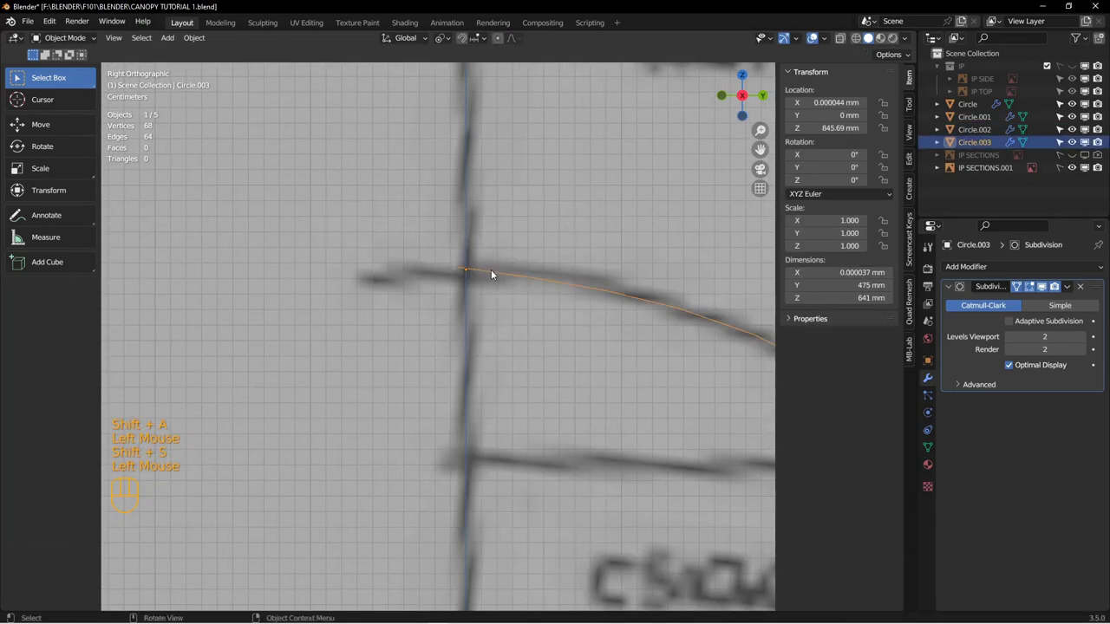
key("Tab")
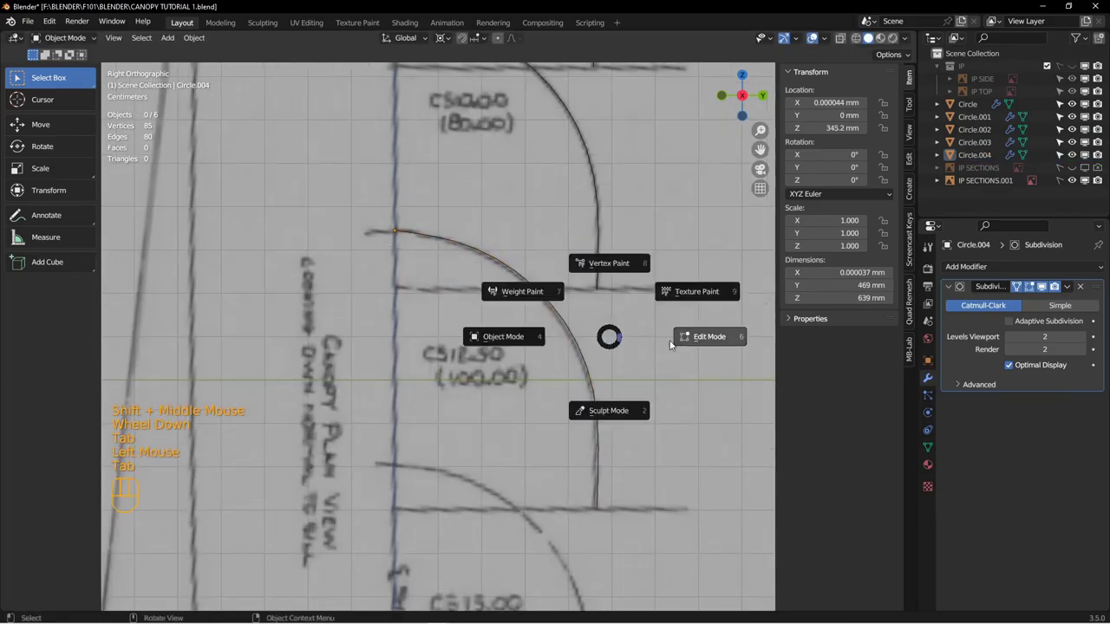
left_click(705, 332)
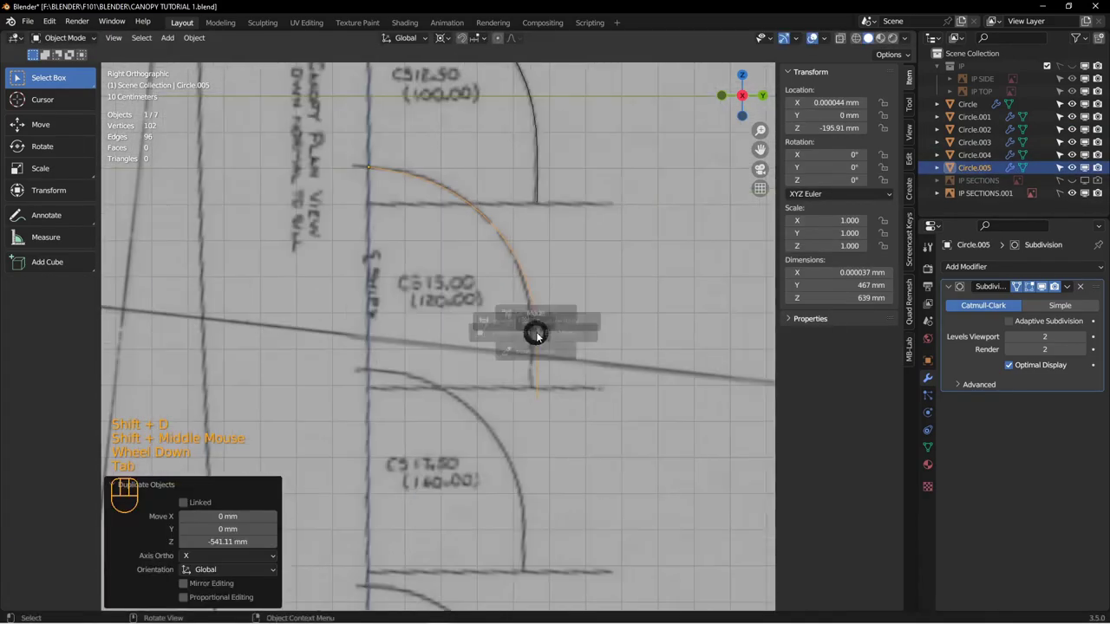
key("ctrl+Tab")
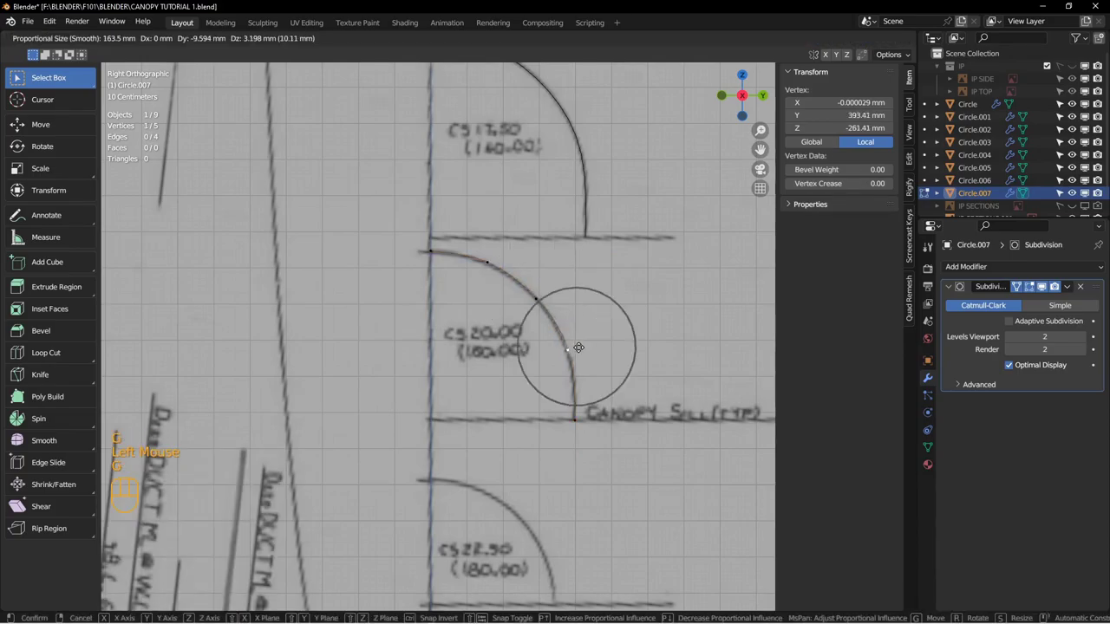
Step: Duplicate and fit the arc to the CS 22.50 and CS 25.00 sections, and leave Edit Mode with nothing selected
key("shift+d")
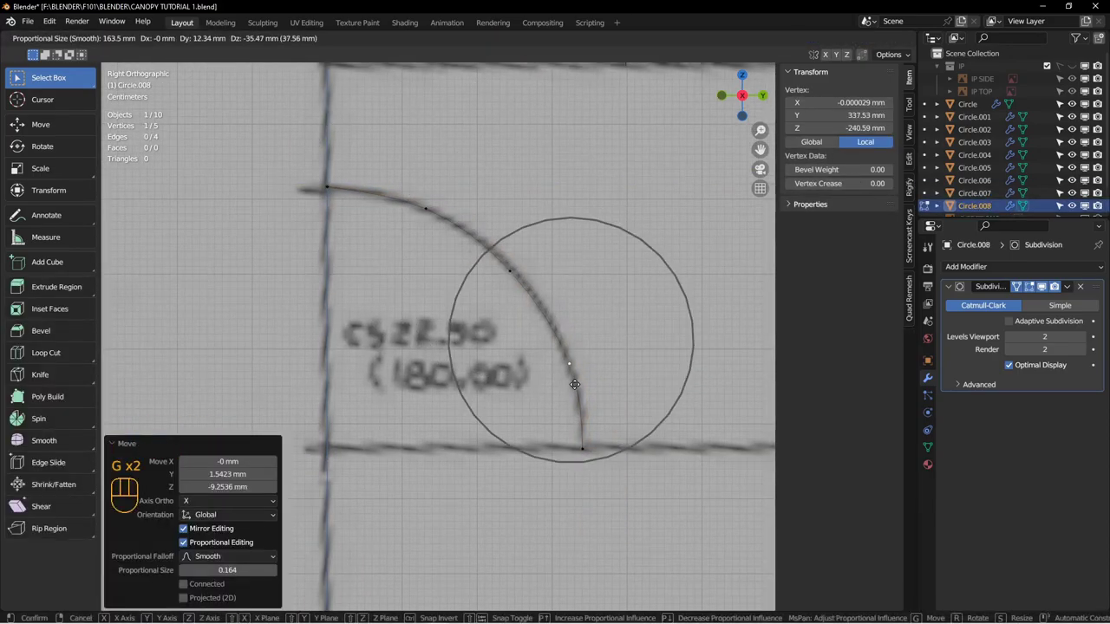
key("shift+d")
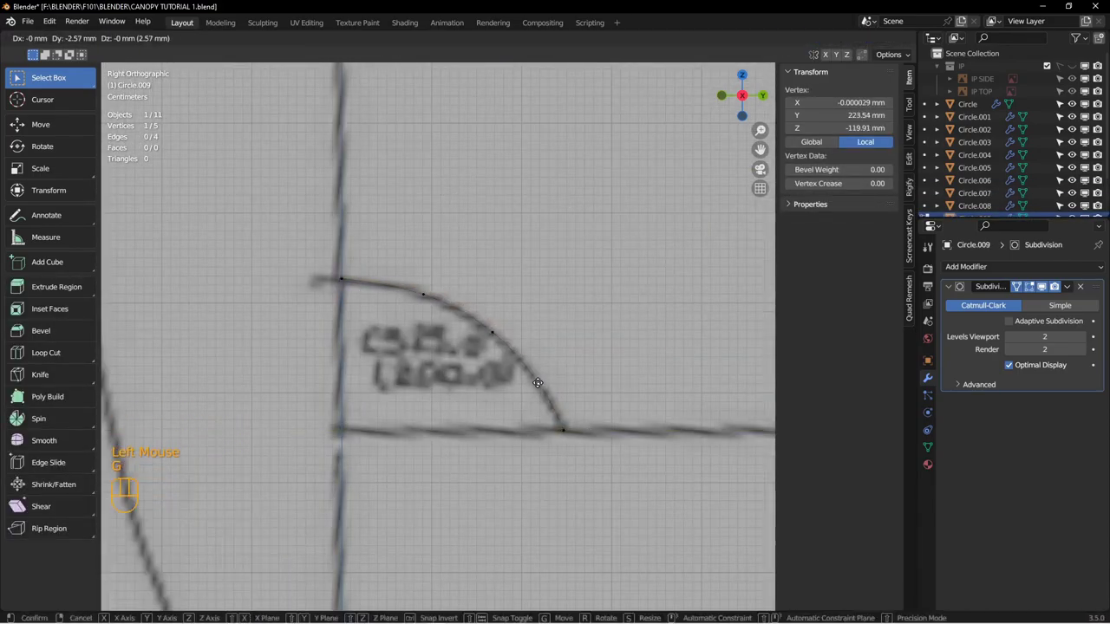
key("Tab")
key("alt+a")
middle_click_drag(451, 321, 462, 331, "shift")
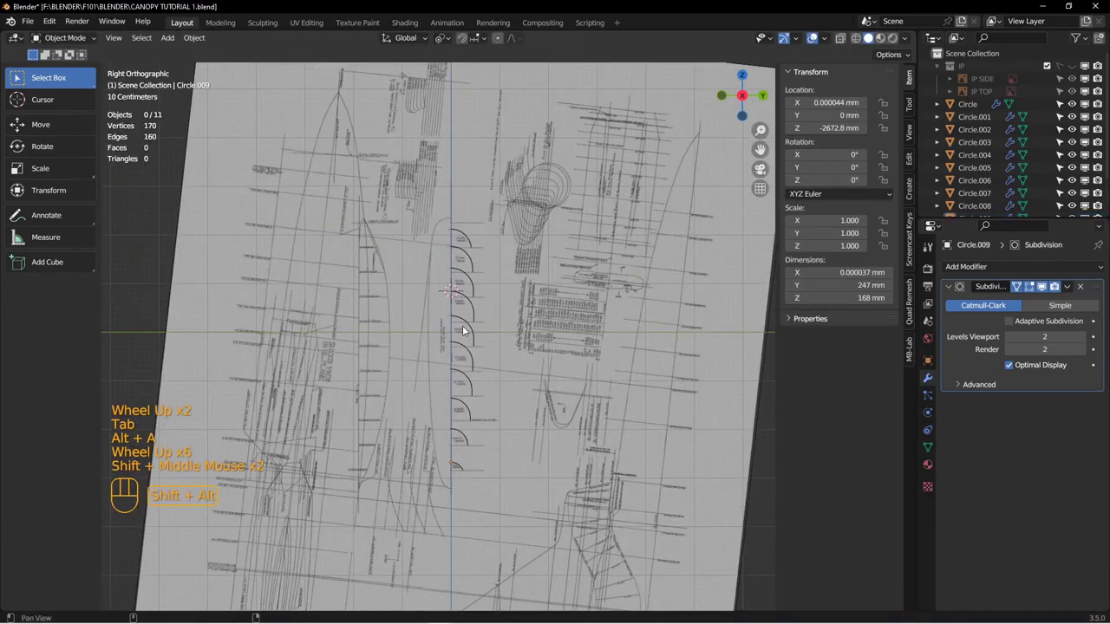
scroll(463, 330, "down", 3)
scroll(463, 329, "up", 3)
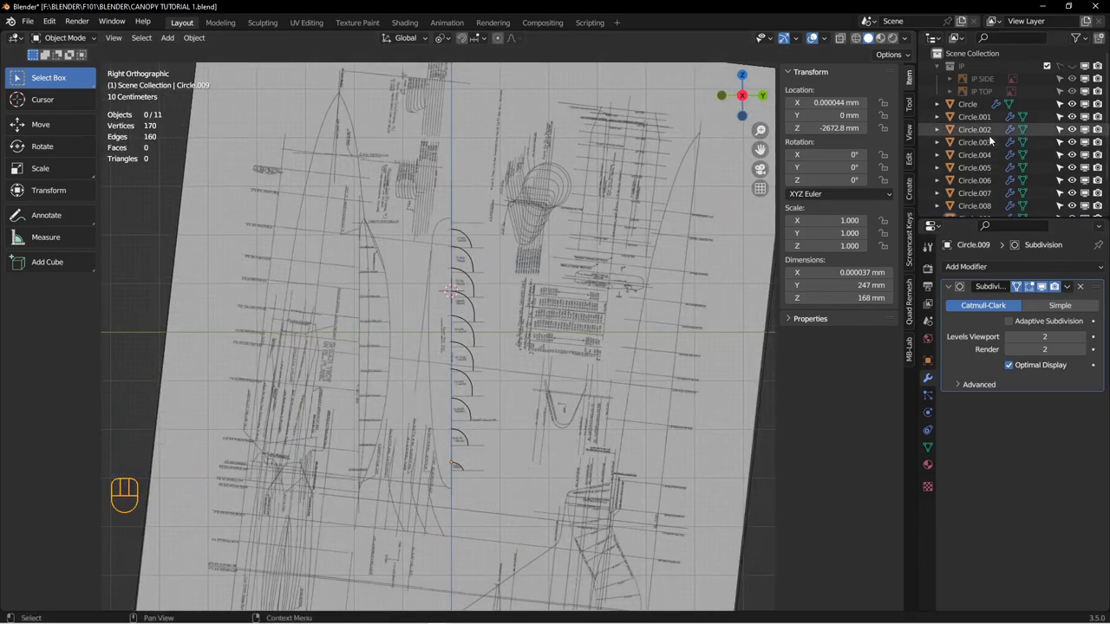
Step: Hide the rotated IP SECTIONS.001 reference image and show the original IP SECTIONS image
scroll(989, 135, "down", 4)
left_click(1070, 204)
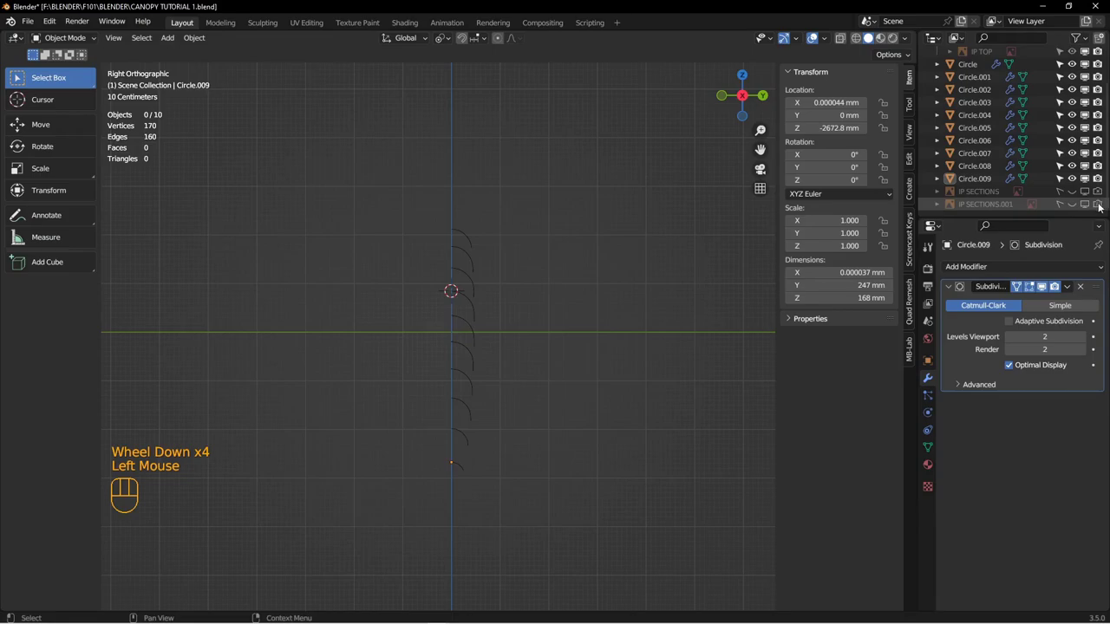
left_click(1072, 192)
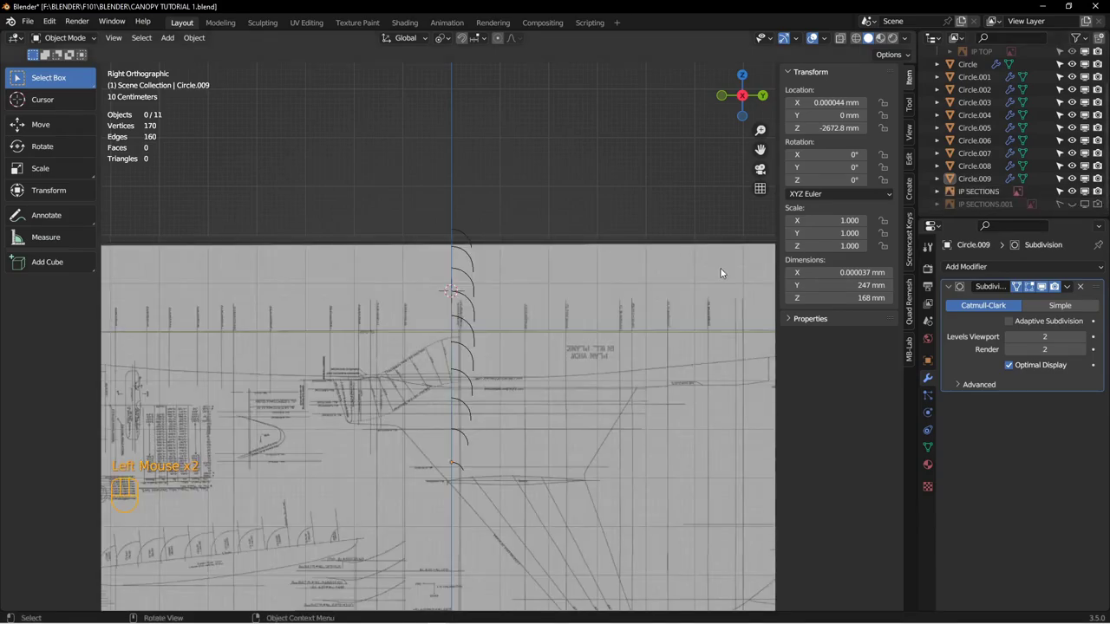
Step: Make the IP SECTIONS image unselectable and select all ten canopy arcs together
scroll(564, 307, "up", 1)
middle_click_drag(563, 308, 571, 215, "shift")
left_click_drag(521, 128, 585, 323)
middle_click_drag(585, 323, 589, 339, "shift")
left_click(986, 190)
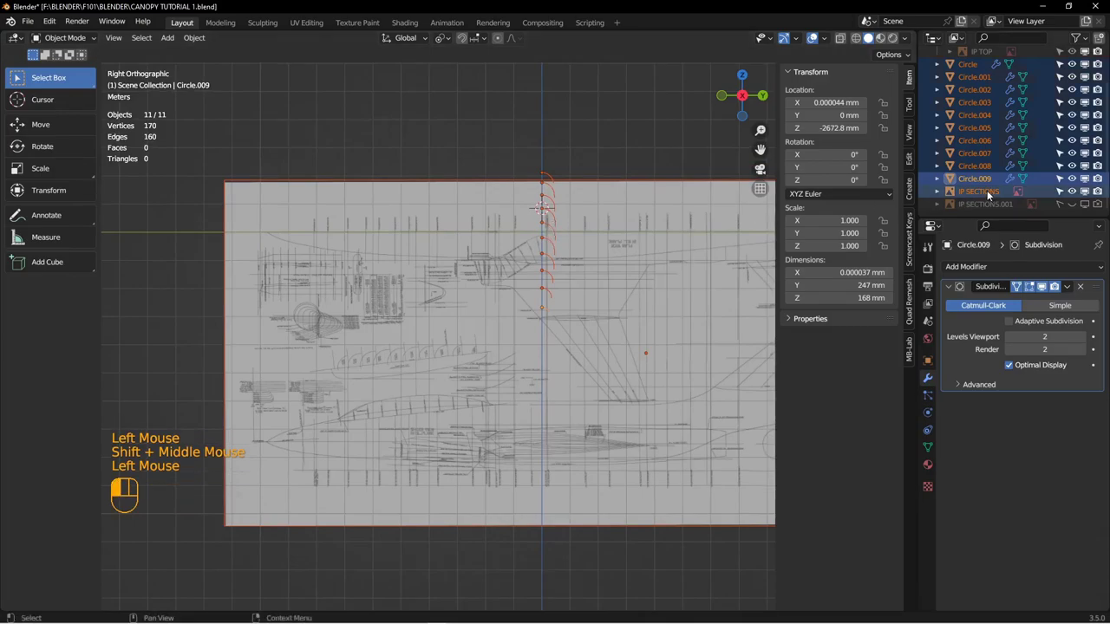
left_click(1062, 193)
left_click(624, 164)
left_click_drag(476, 139, 568, 334)
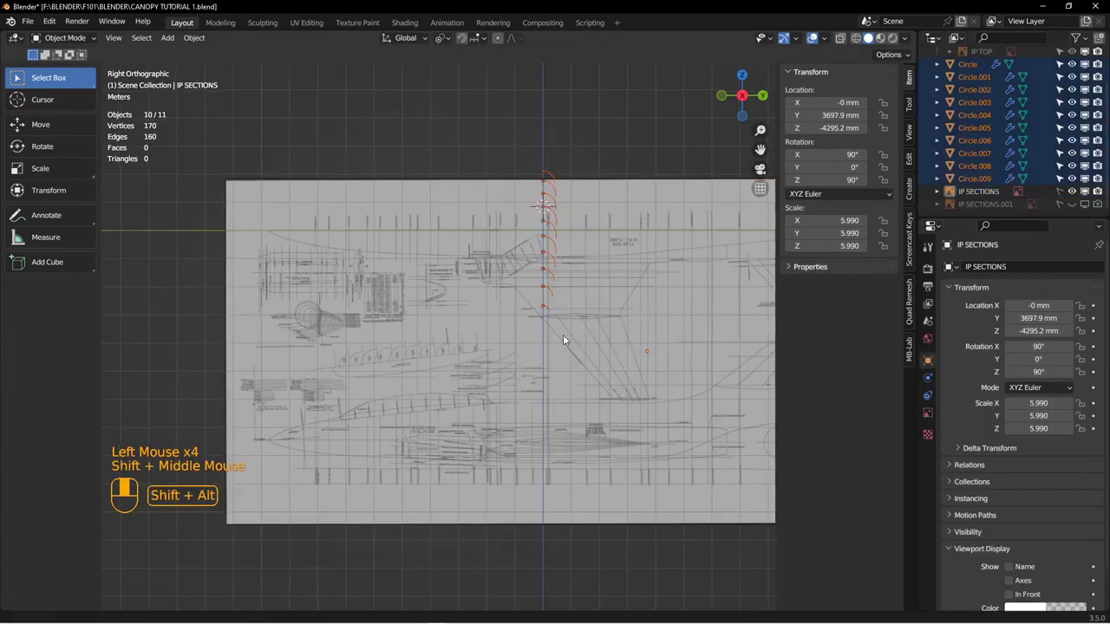
Step: Move the selected arcs about 6385 mm in negative Y and 7514 mm down in Z, near the canopy side profile
middle_click_drag(590, 200, 633, 157, "shift")
key("g")
left_click(453, 368)
middle_click_drag(453, 367, 500, 299, "shift")
scroll(500, 299, "down", 1, "alt+shift")
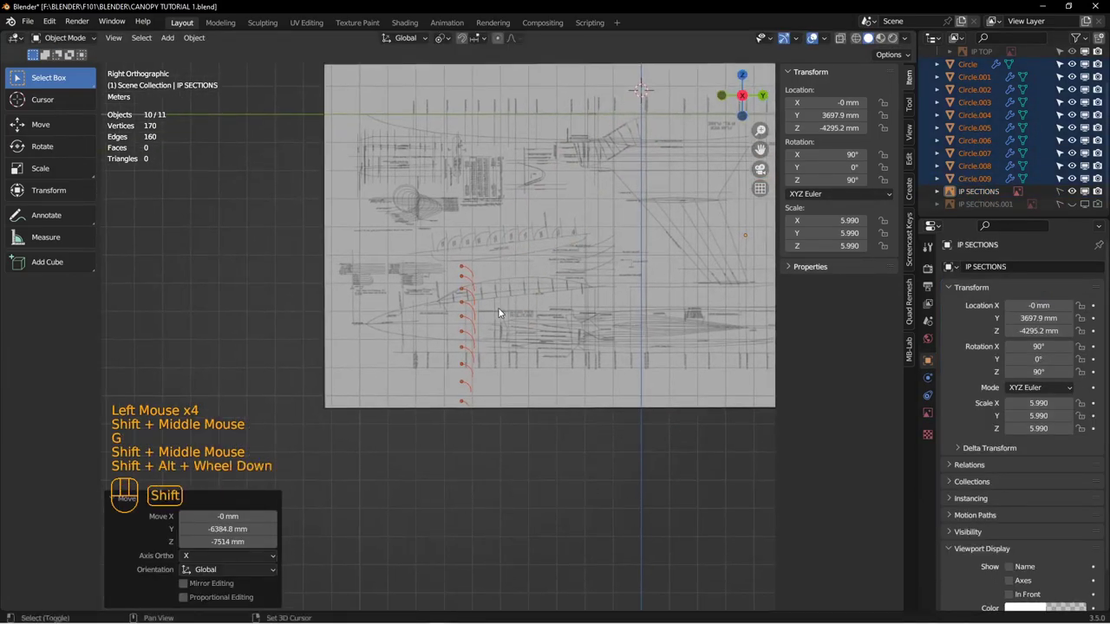
scroll(455, 237, "down", 2)
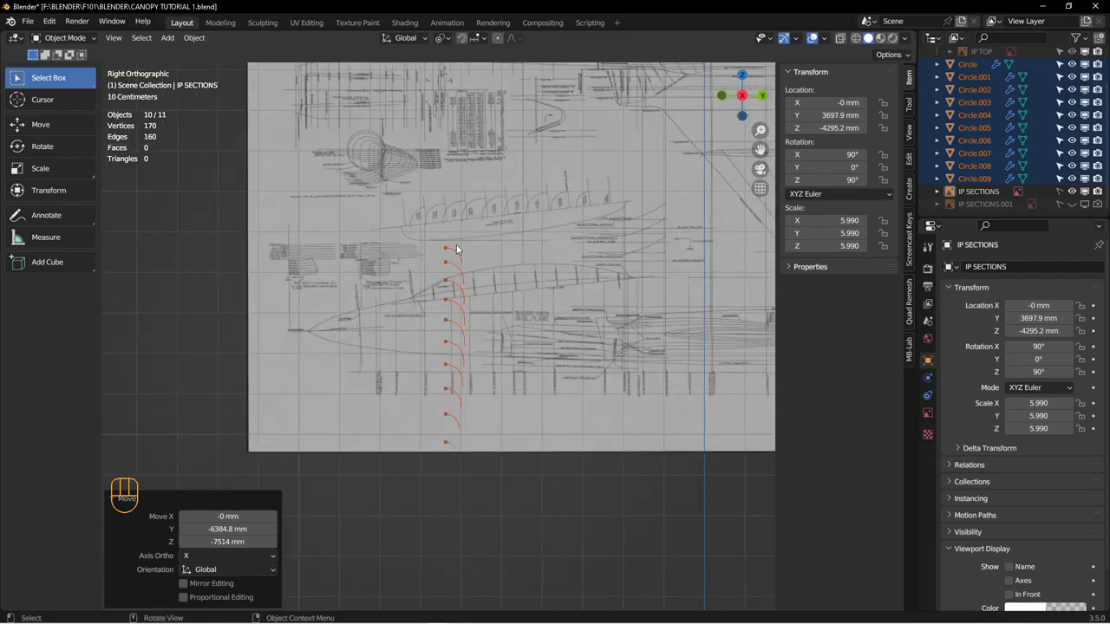
scroll(444, 287, "down", 3)
middle_click_drag(444, 287, 547, 253, "shift")
scroll(547, 253, "down", 1)
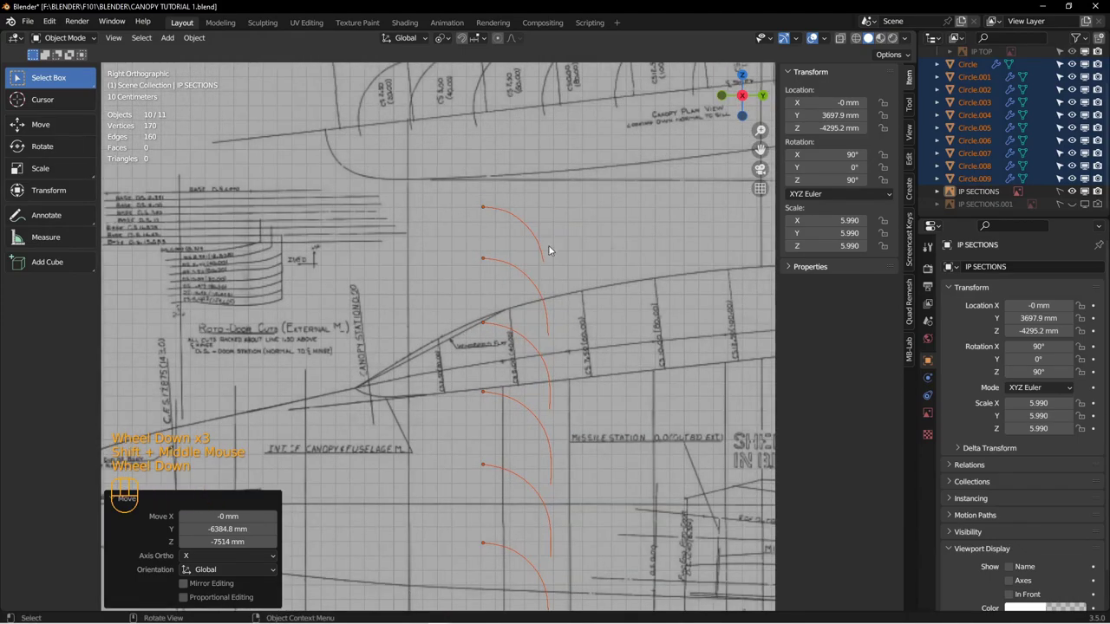
Step: Move the arcs about 302 mm in negative Y and 915 mm down, nudging the first arc's top onto the upper end of station CS 2.50
key("g")
left_click(482, 347)
scroll(482, 348, "down", 4)
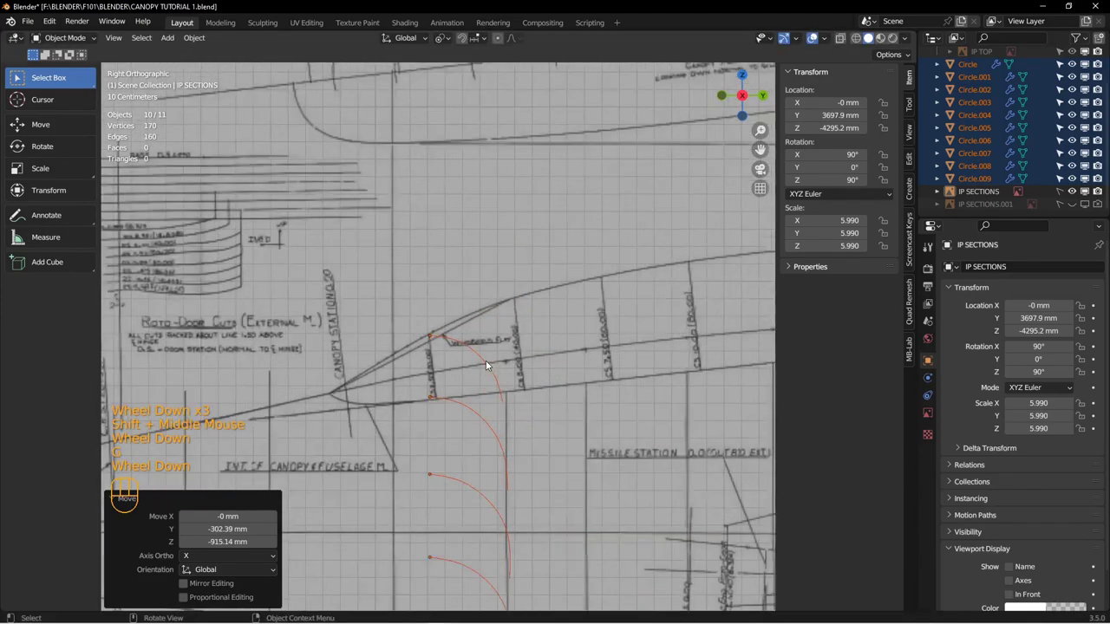
key("g")
left_click(365, 321)
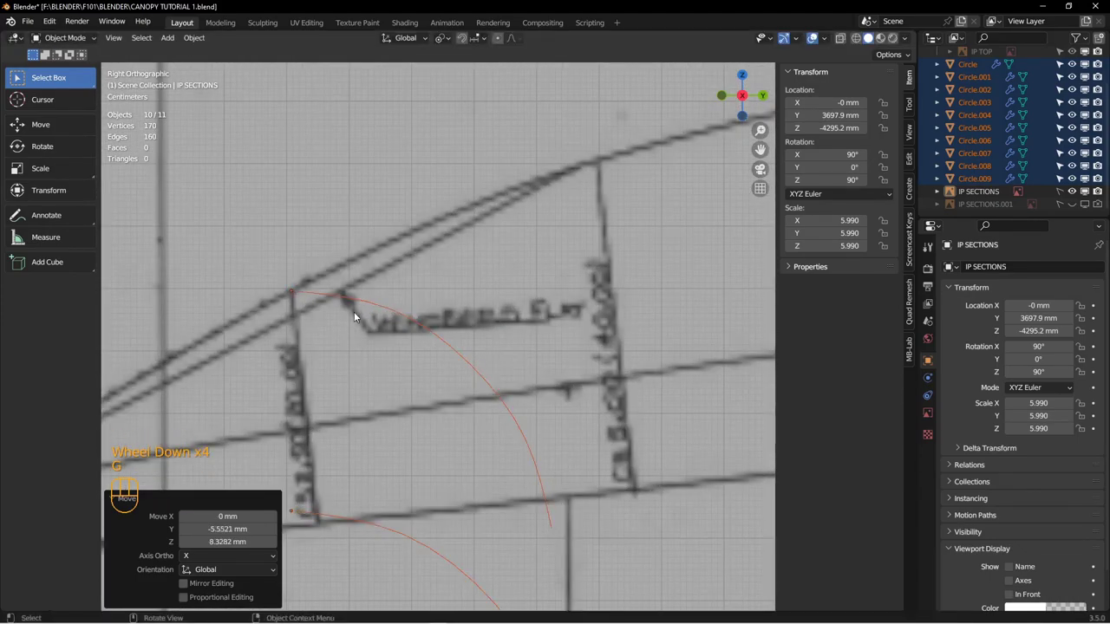
key("g")
left_click(350, 324)
scroll(497, 398, "up", 3)
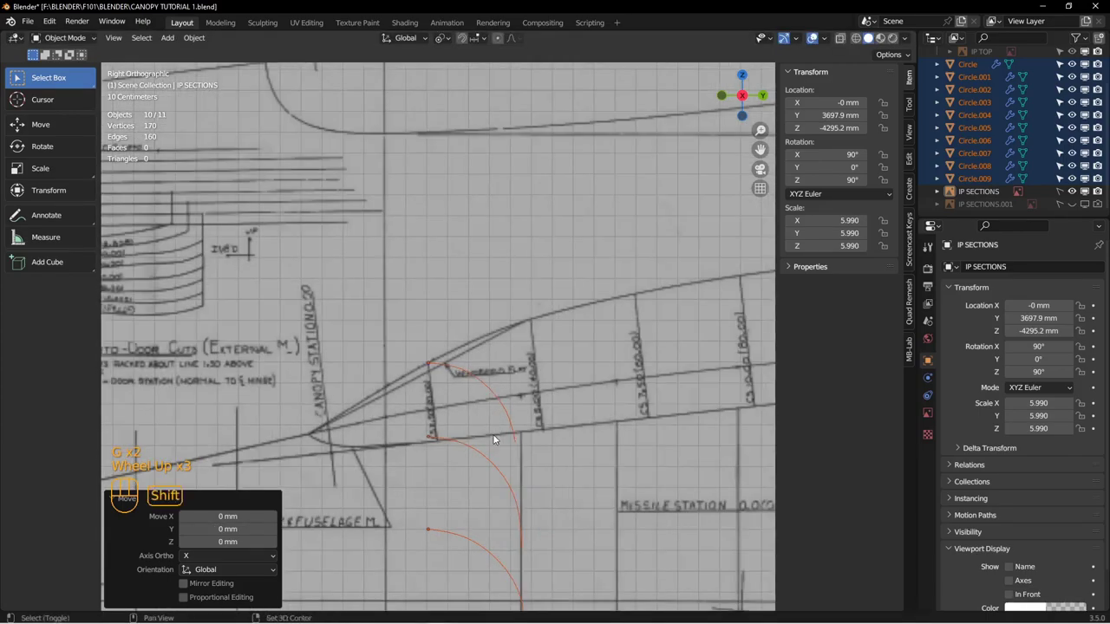
Step: Deselect the CS 2.50 arc and move the other nine about 470 mm in Y and 569 mm in Z, refining the fit at station CS 5.00
middle_click_drag(494, 432, 476, 330, "shift")
key("b")
left_click_drag(448, 284, 458, 339, "shift")
key("g")
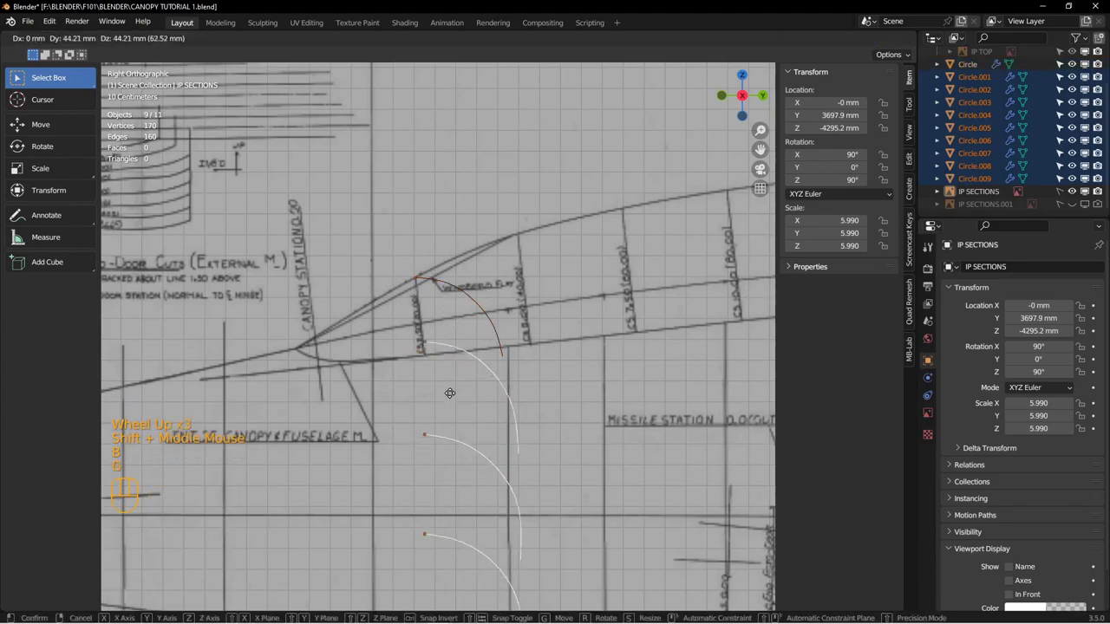
left_click(529, 279)
middle_click_drag(529, 279, 500, 357, "shift")
scroll(500, 357, "down", 2)
key("g")
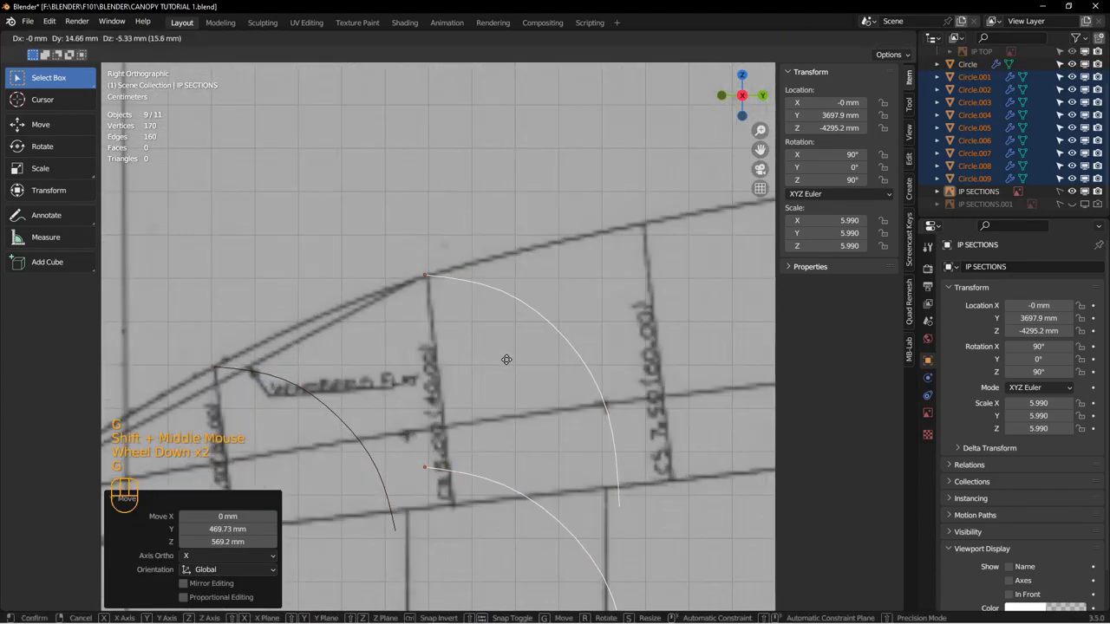
left_click(508, 359)
Step: Deselect the CS 5.00 arc and move the remaining arcs so the next one's top meets station CS 7.50 on the canopy profile
key("b")
left_click_drag(479, 217, 583, 354, "shift")
middle_click_drag(585, 355, 415, 321, "shift")
key("g")
left_click(578, 179)
Step: Deselect the CS 7.50 arc and move the remaining arcs so the next one's top meets station CS 10.00
key("b")
left_click_drag(559, 217, 627, 328, "shift")
middle_click_drag(627, 328, 379, 432, "shift")
key("g")
left_click(592, 182)
Step: Deselect the CS 10.00 arc and move the remaining arcs about 504 mm in Y and 558 mm in Z onto station CS 12.50
key("b")
left_click_drag(538, 268, 603, 424, "shift")
left_click(548, 200)
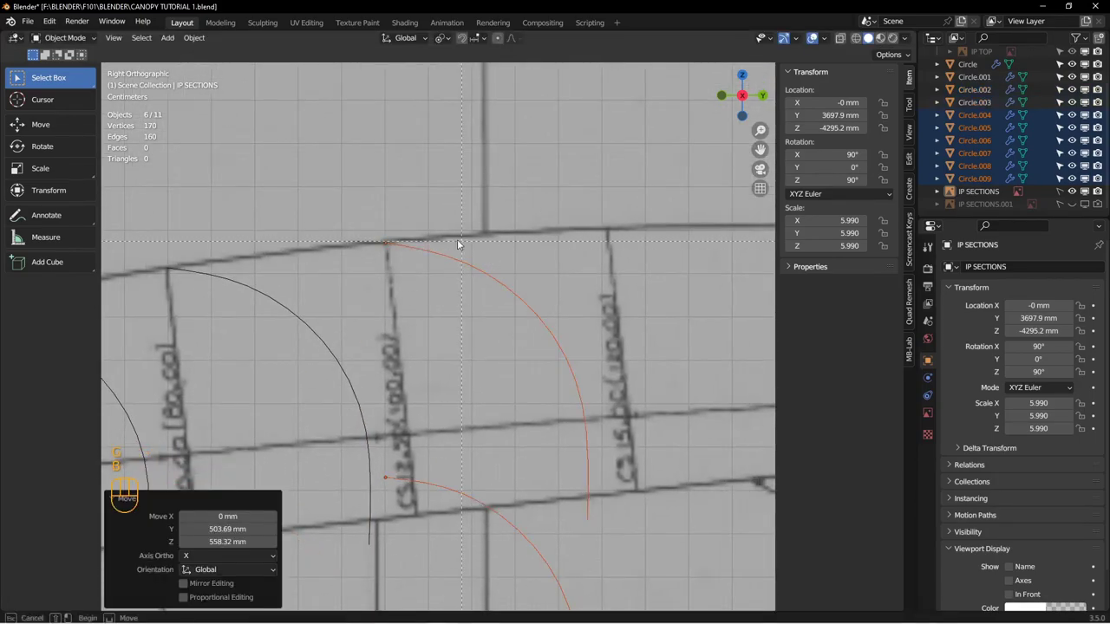
Step: Deselect the CS 12.50 arc and move the remaining arcs so the next one's top meets station CS 15.00
key("b")
left_click_drag(488, 258, 515, 436, "shift")
middle_click_drag(515, 436, 322, 414, "shift")
key("g")
left_click(538, 164)
Step: Move the remaining selected arcs so the next one's top meets station CS 17.50 on the canopy profile
middle_click_drag(577, 325, 382, 299, "shift")
key("g")
left_click(518, 166)
Step: Deselect the CS 17.50 arc and move the remaining arcs onto station CS 20.00
key("b")
left_click_drag(537, 195, 578, 290, "shift")
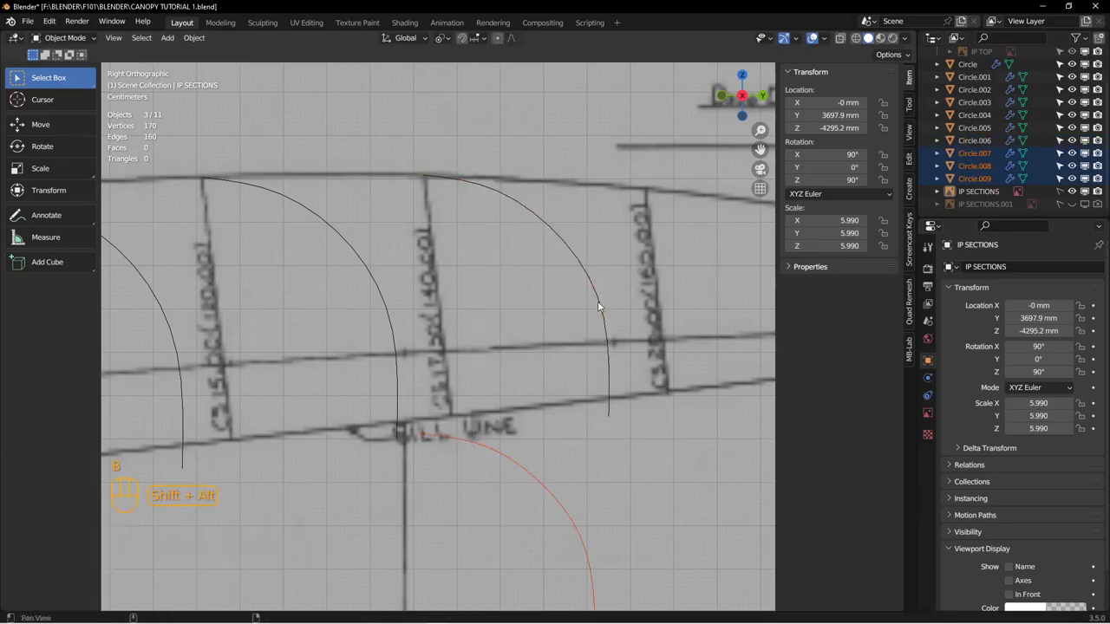
middle_click_drag(579, 422, 309, 413, "shift")
key("g")
left_click(532, 168)
Step: Deselect each placed arc and move the last two arcs onto stations CS 22.50 and CS 25.00
key("b")
left_click_drag(512, 208, 395, 380, "shift")
left_click(445, 324)
left_click_drag(445, 324, 558, 482, "ctrl")
middle_click_drag(558, 482, 339, 376, "shift")
key("g")
left_click(473, 303)
key("g")
left_click(523, 281)
Step: Select all ten arcs and rotate them 90° about the global Z axis around their individual origins
scroll(514, 282, "up", 7)
middle_click_drag(505, 291, 250, 318, "shift")
middle_click_drag(455, 253, 176, 207, "shift")
left_click_drag(175, 208, 729, 366)
left_click(443, 40)
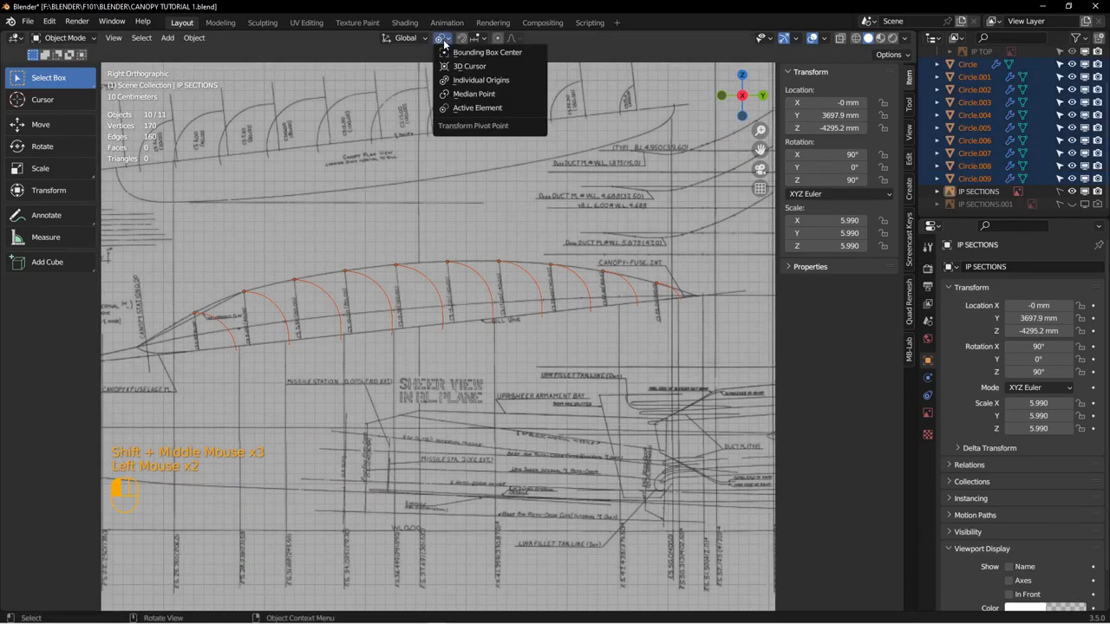
left_click(464, 81)
type("r")
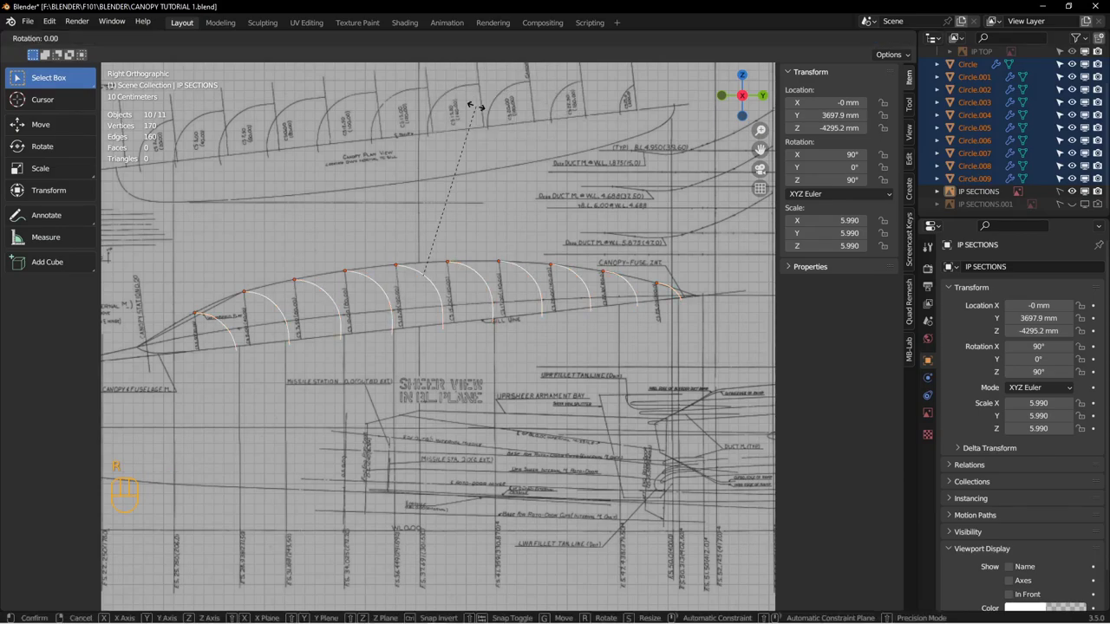
type("90")
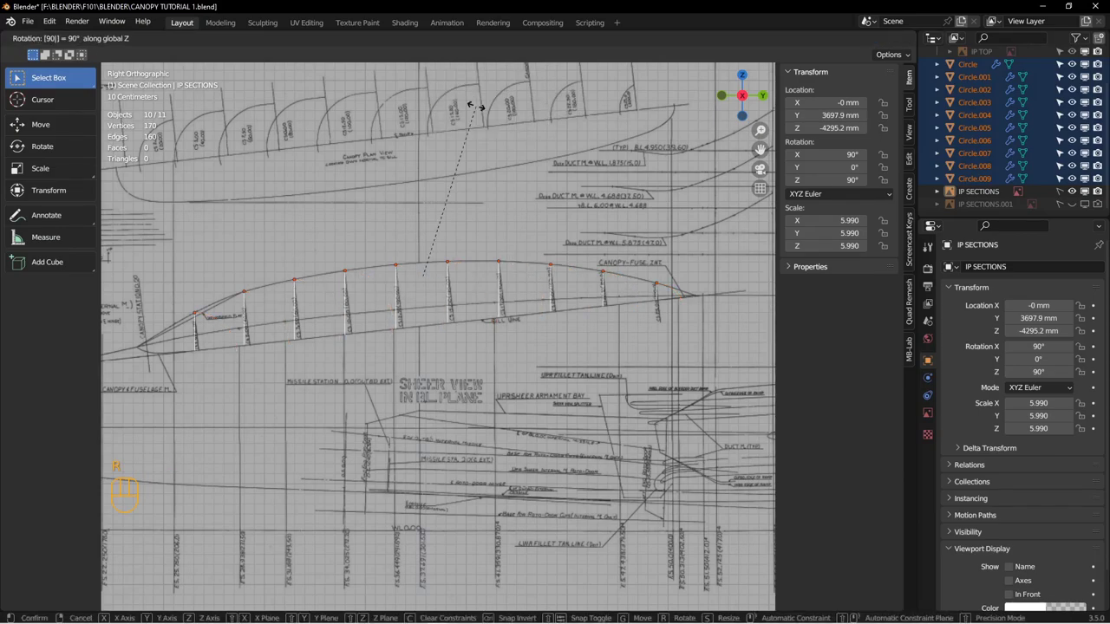
key("Return")
Step: Rotate the ten arcs about -6.79° in the side view to align them with the slanted station lines
middle_click_drag(493, 121, 559, 220)
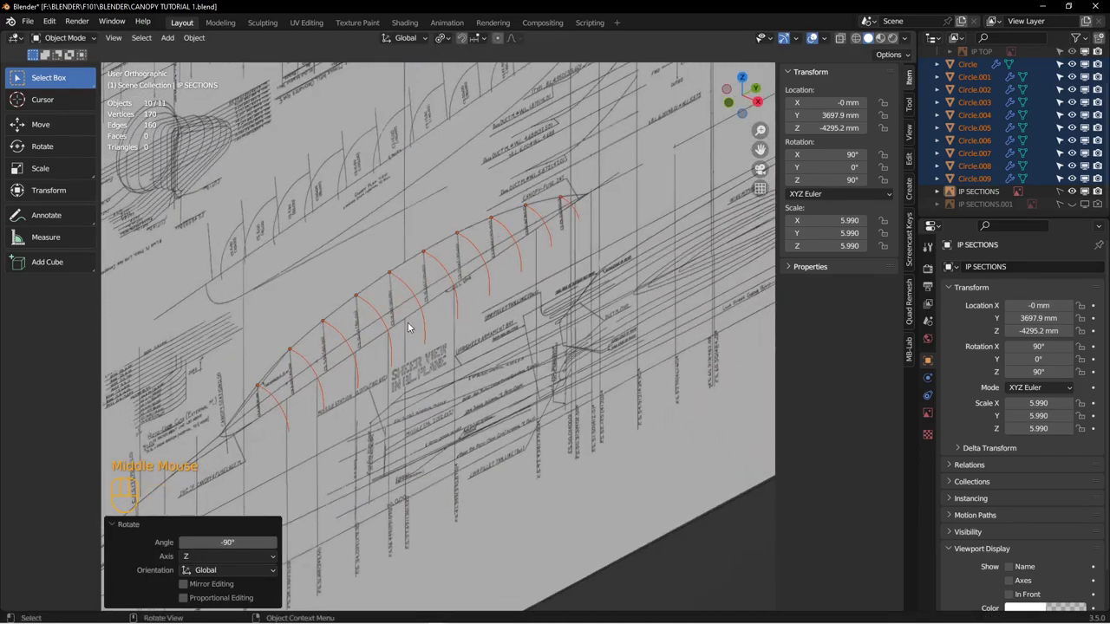
middle_click_drag(462, 375, 434, 321)
key("KP_3")
scroll(406, 361, "down", 4)
middle_click_drag(406, 361, 378, 428, "shift")
scroll(405, 464, "down", 1)
key("r")
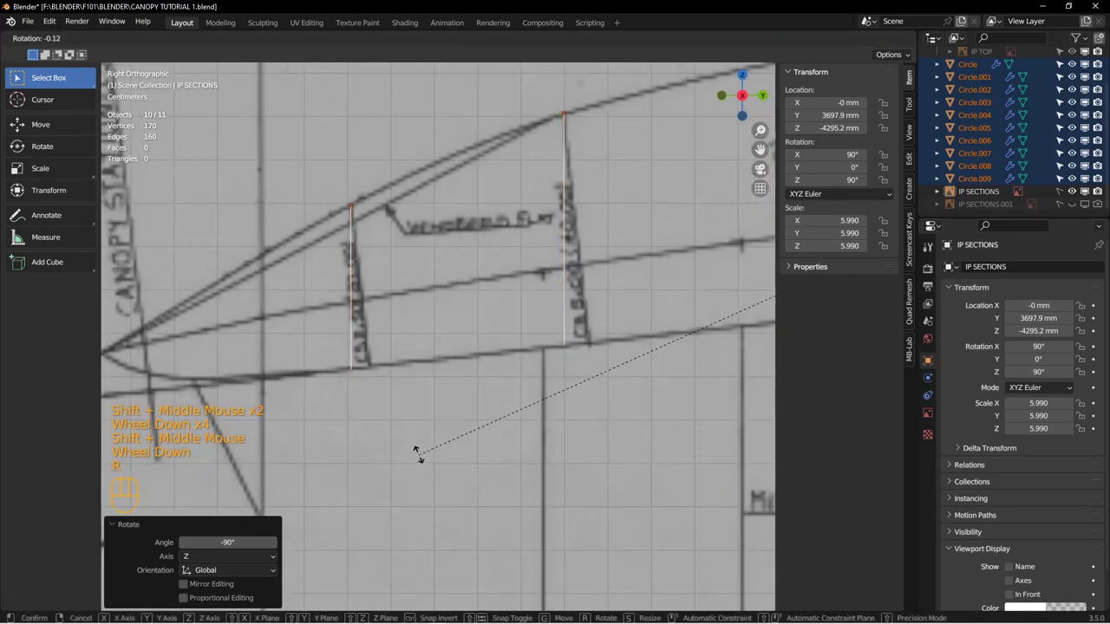
left_click(598, 482)
scroll(599, 387, "up", 3)
middle_click_drag(648, 350, 445, 353, "shift")
middle_click_drag(685, 358, 480, 364, "shift")
middle_click_drag(724, 365, 356, 396, "shift")
scroll(568, 393, "down", 2)
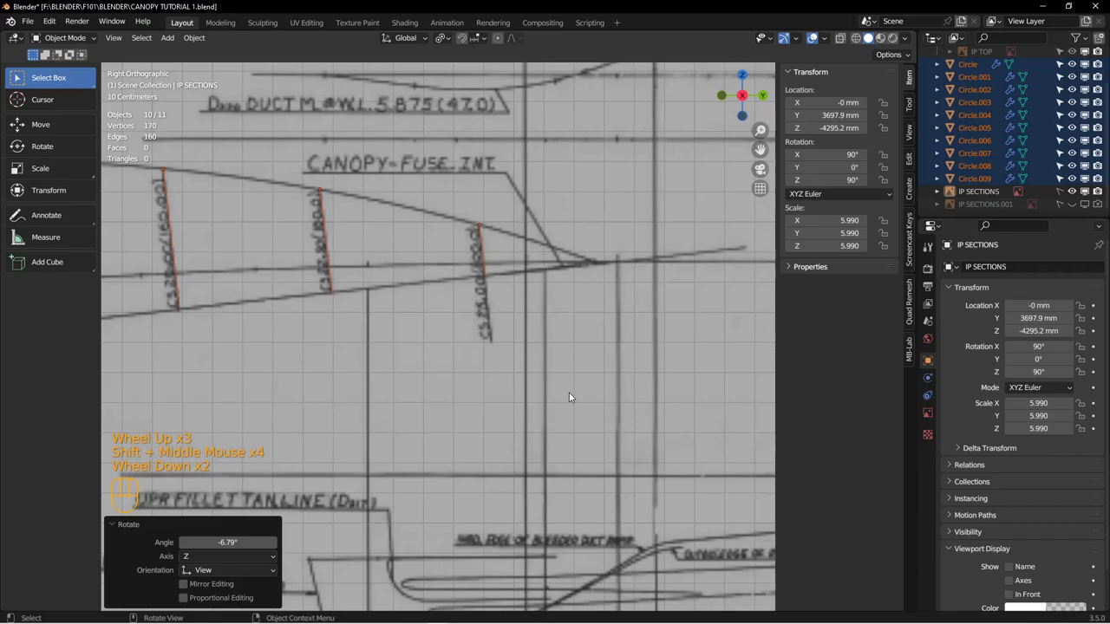
Step: Deselect the arcs and hide the IP SECTIONS reference image
scroll(568, 392, "up", 4)
middle_click_drag(442, 421, 503, 330, "shift")
middle_click_drag(502, 330, 560, 345)
key("z")
mouse_move(642, 348)
middle_mouse_down()
mouse_move(493, 355)
mouse_move(508, 334)
middle_mouse_up()
key("Tab")
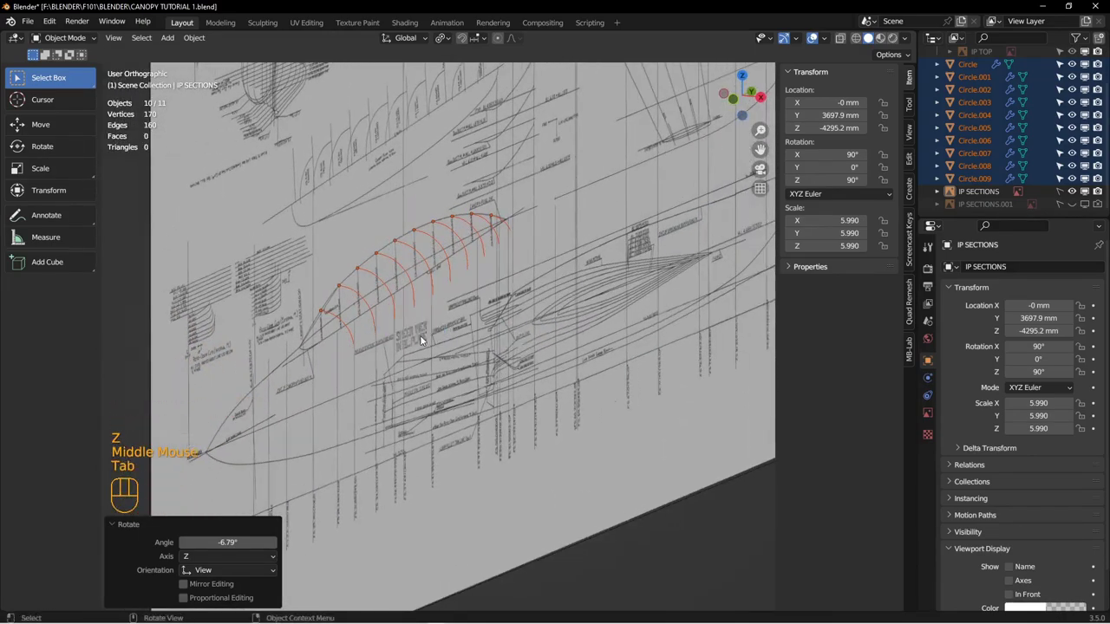
key("alt+a")
left_click(475, 261)
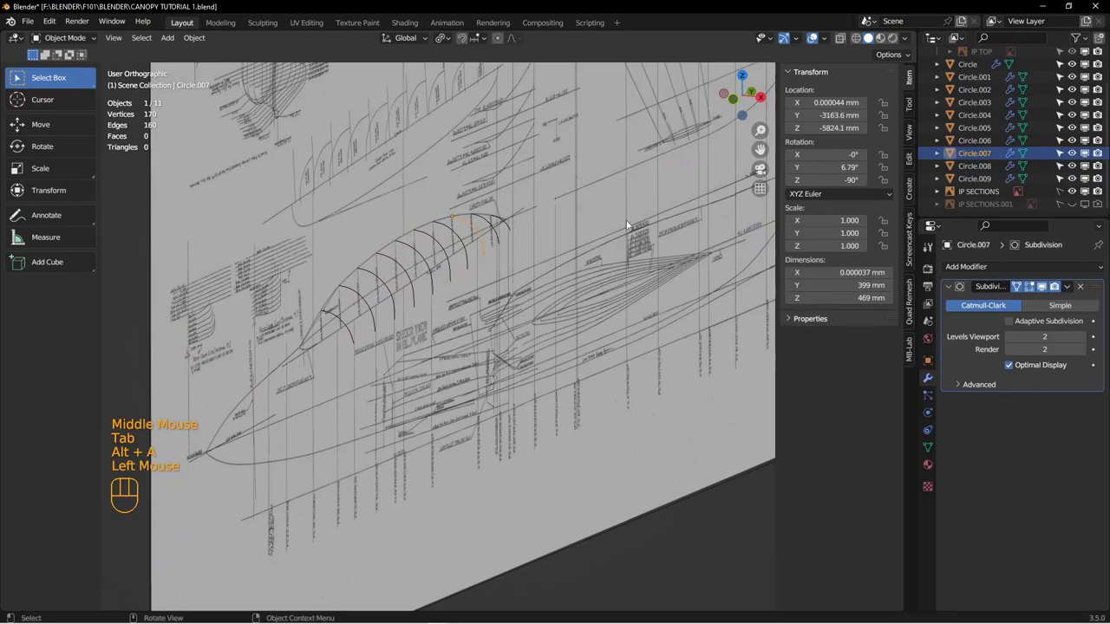
left_click(1070, 191)
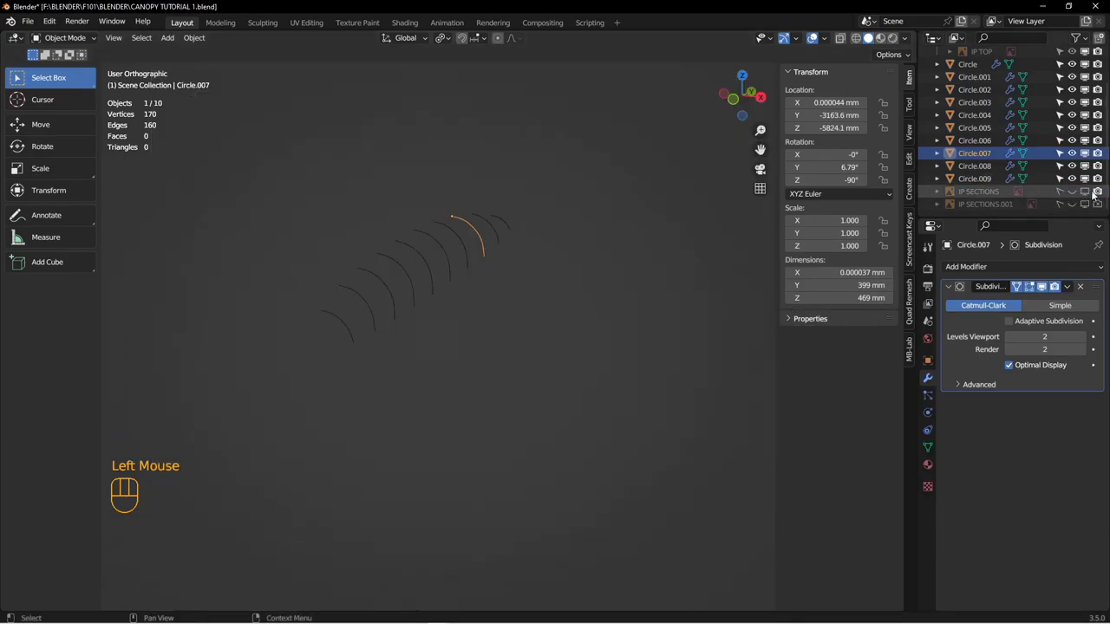
Step: Move the IP SECTIONS and IP SECTIONS.001 images into the IP collection and enlarge the object list
scroll(973, 204, "up", 1)
scroll(977, 193, "down", 2)
left_click(978, 194)
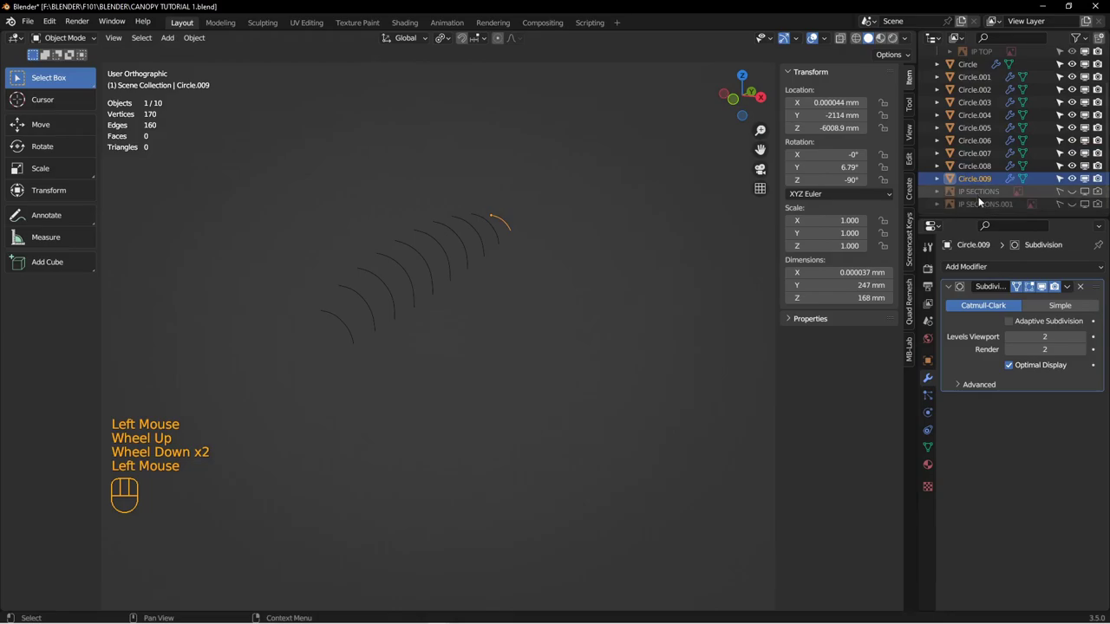
left_click(979, 205)
left_click(982, 191, "shift")
left_click_drag(981, 191, 984, 55)
left_click_drag(995, 223, 995, 299)
scroll(997, 86, "up", 1)
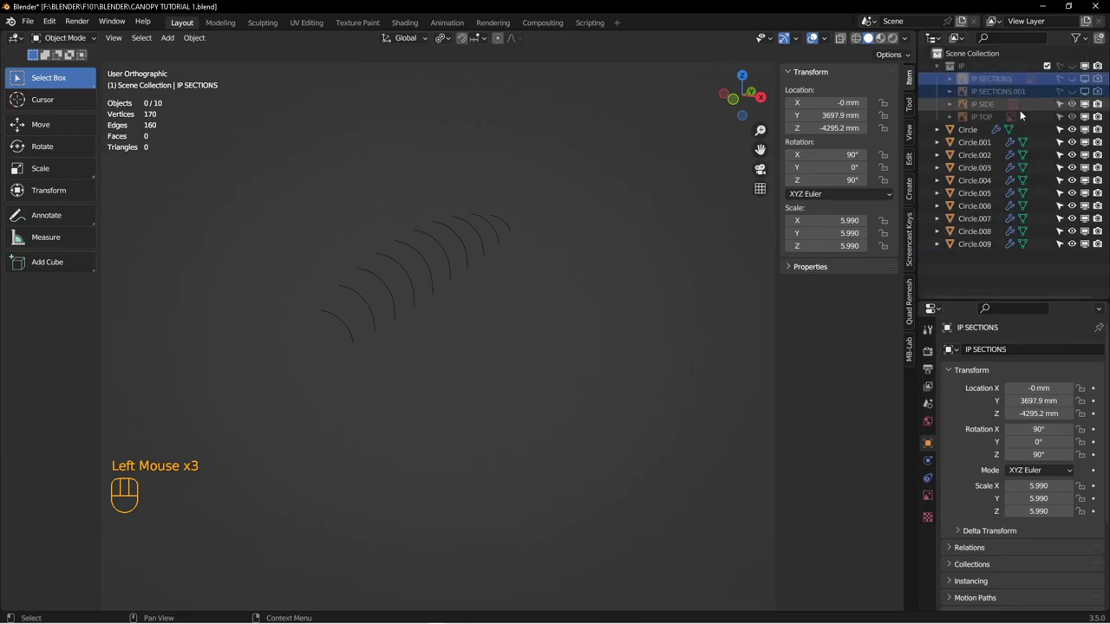
Step: Unhide the IP collection so the side and top reference images are shown with the arcs
left_click(1072, 67)
scroll(446, 315, "up", 7)
middle_click_drag(536, 309, 630, 333, "shift")
scroll(618, 347, "down", 3)
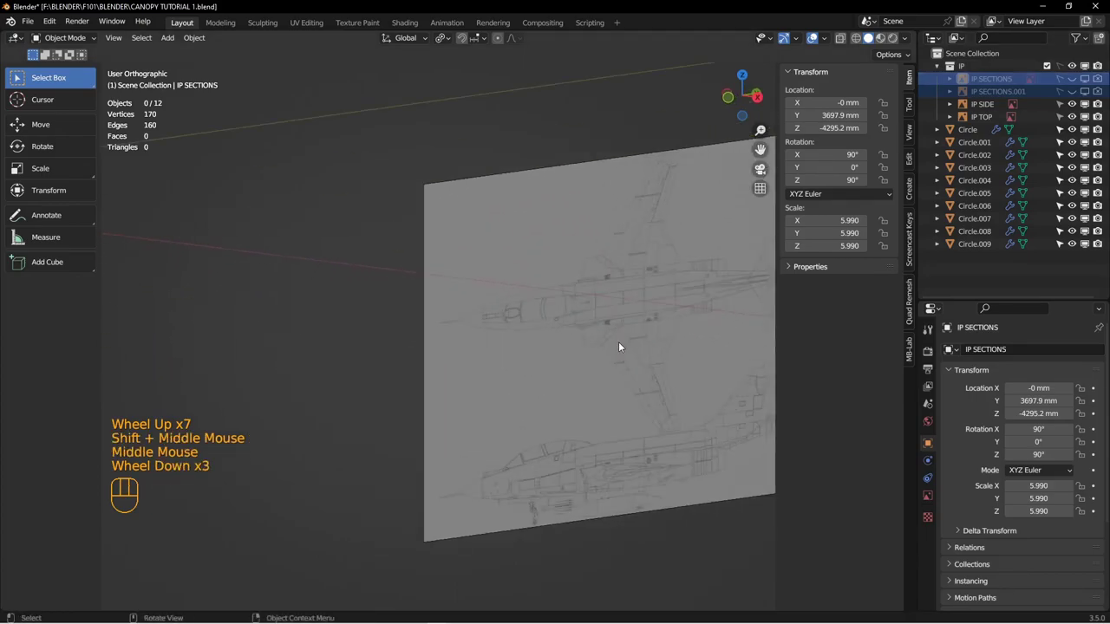
scroll(618, 342, "up", 3)
middle_click_drag(514, 315, 672, 361, "shift")
scroll(539, 386, "down", 1)
Step: Select all ten arcs with the frontmost one active and join them into a single object
left_click_drag(453, 310, 574, 416)
key("KP_Decimal")
middle_click_drag(474, 345, 460, 362, "shift")
left_click(328, 366, "shift")
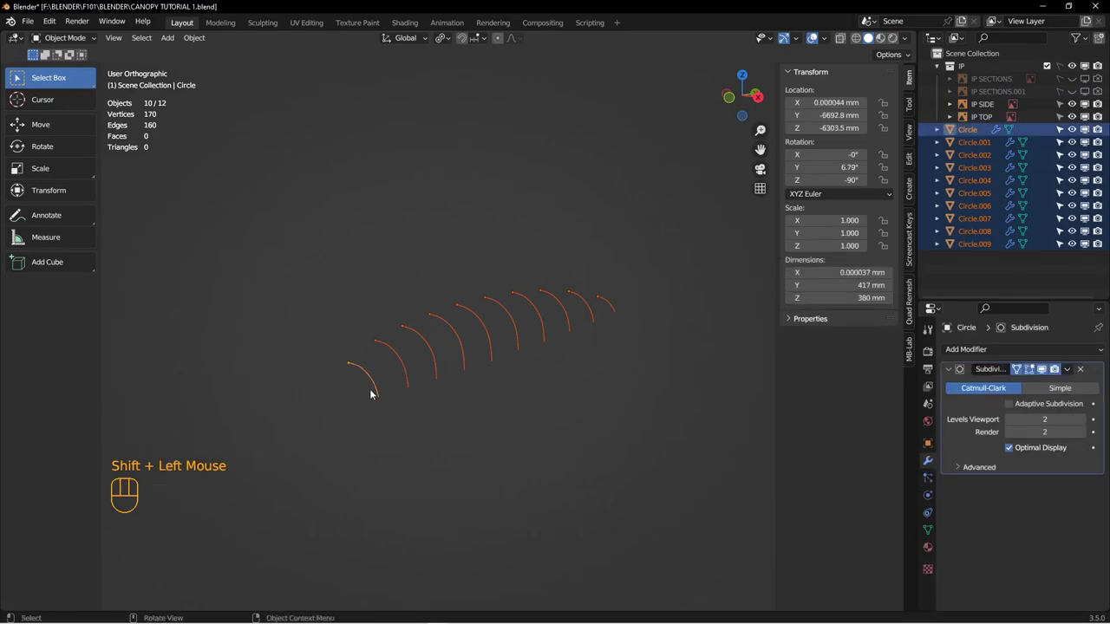
key("ctrl+j")
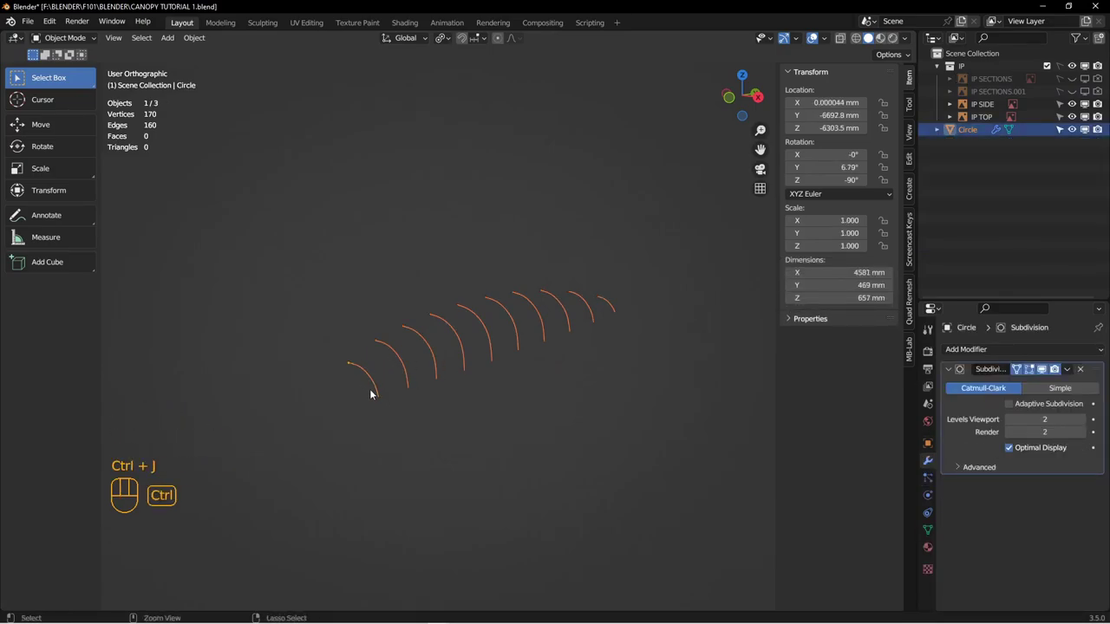
Step: Fill the gap between the first two arcs with four faces in edit mode, starting from their lowest edges
key("Tab")
mouse_move(465, 356)
middle_mouse_down()
mouse_move(471, 372)
mouse_move(424, 399)
mouse_move(473, 378)
mouse_move(470, 355)
middle_mouse_up()
key("alt+a")
scroll(424, 398, "down", 2)
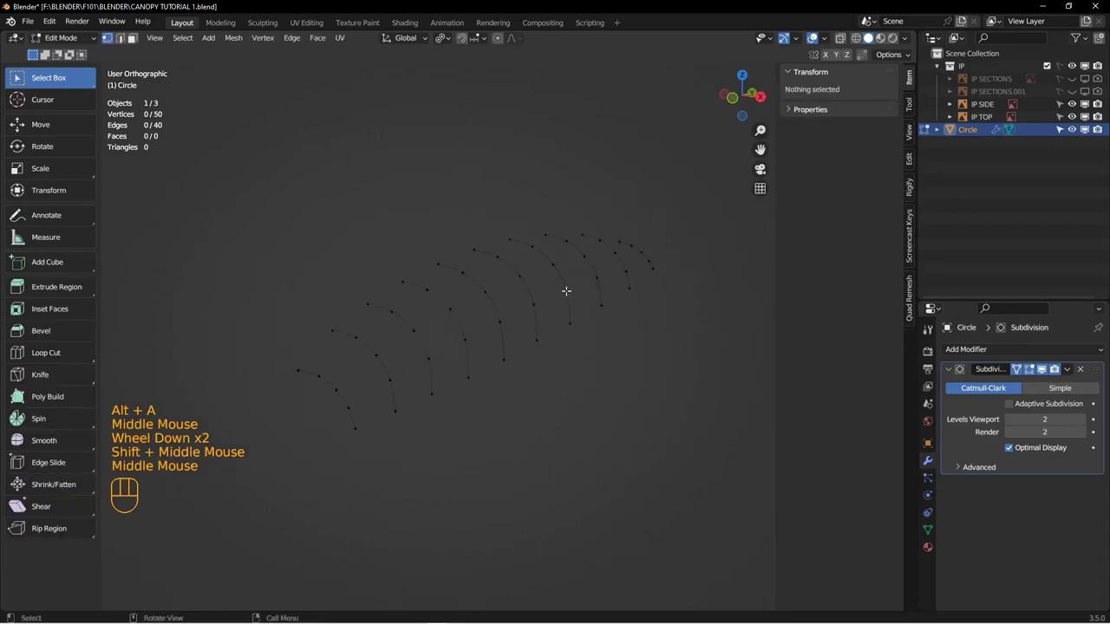
key("2")
left_click(296, 438)
left_click(355, 413, "shift")
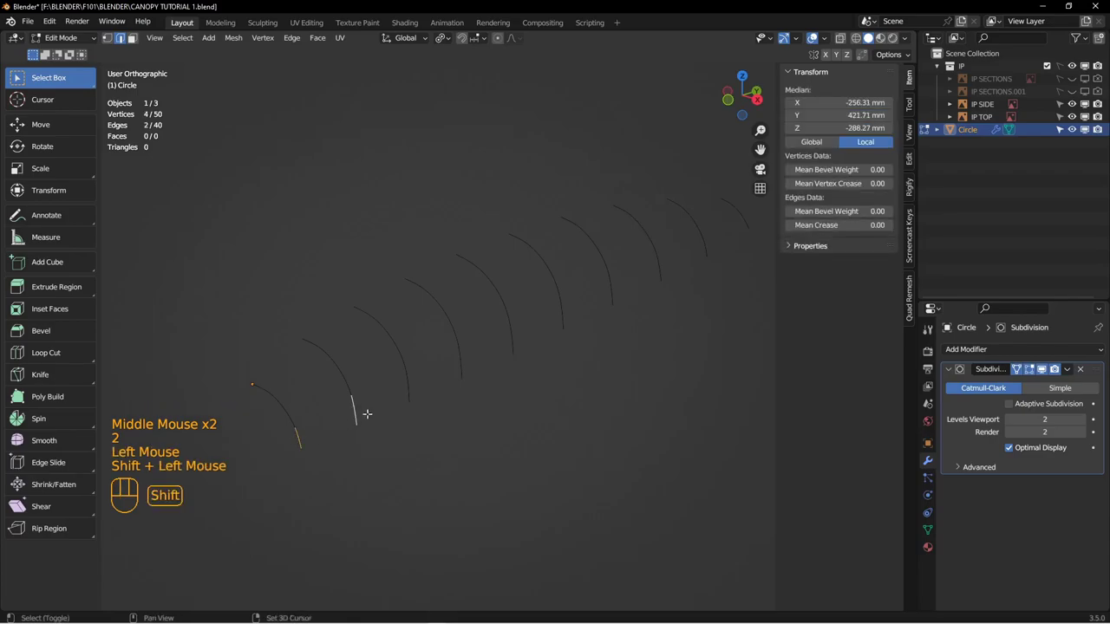
key("f")
left_click(324, 413)
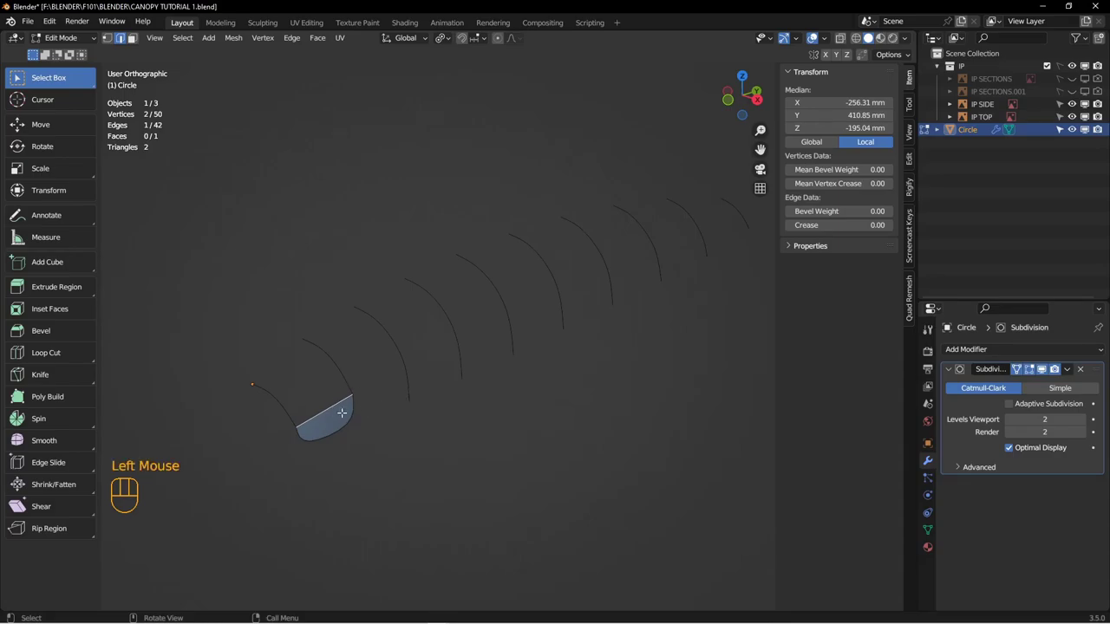
key("f")
key("f")
key("f")
Step: Turn off the Subdivision modifier's viewport display and bridge the edge loops of the second and third arcs
mouse_move(362, 412)
middle_mouse_down()
mouse_move(382, 413)
mouse_move(343, 415)
middle_mouse_up()
left_click(343, 416)
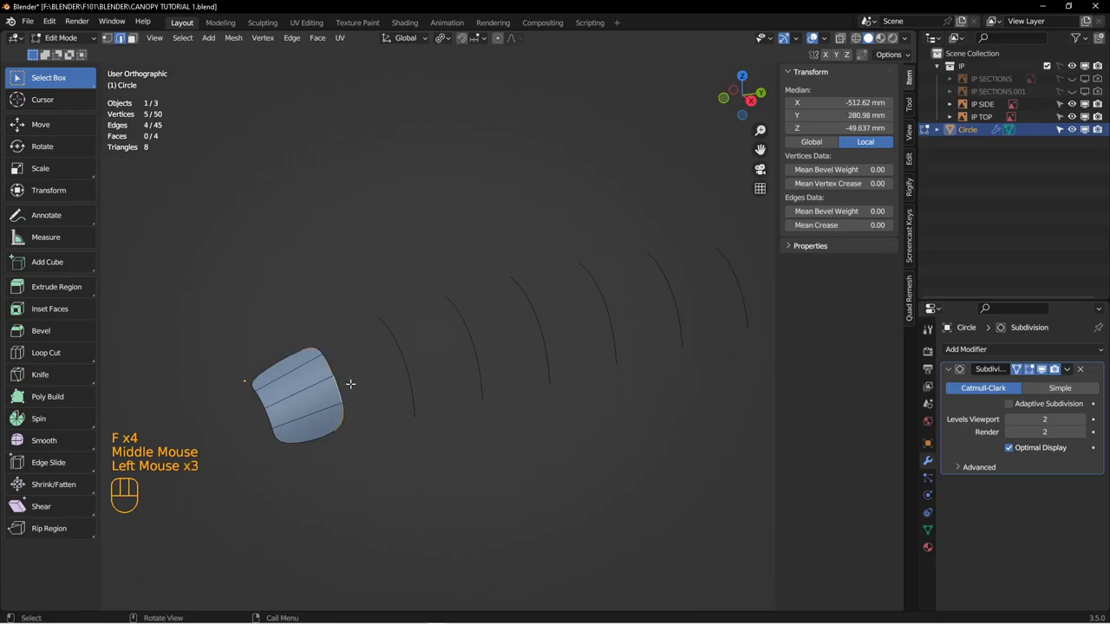
left_click(1040, 371)
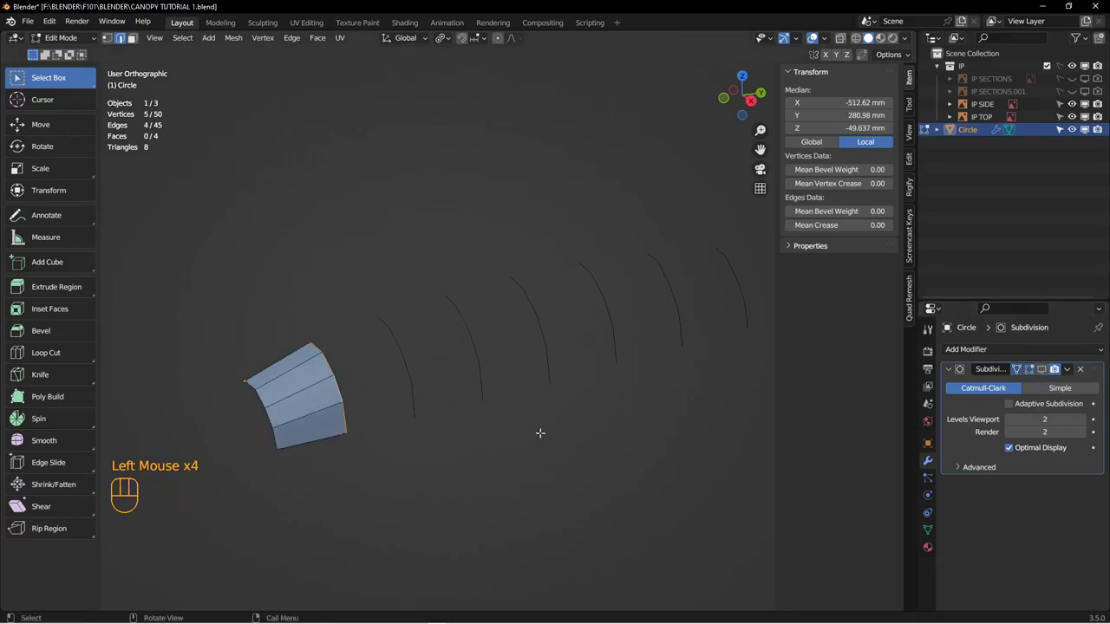
double_click(404, 398, "shift")
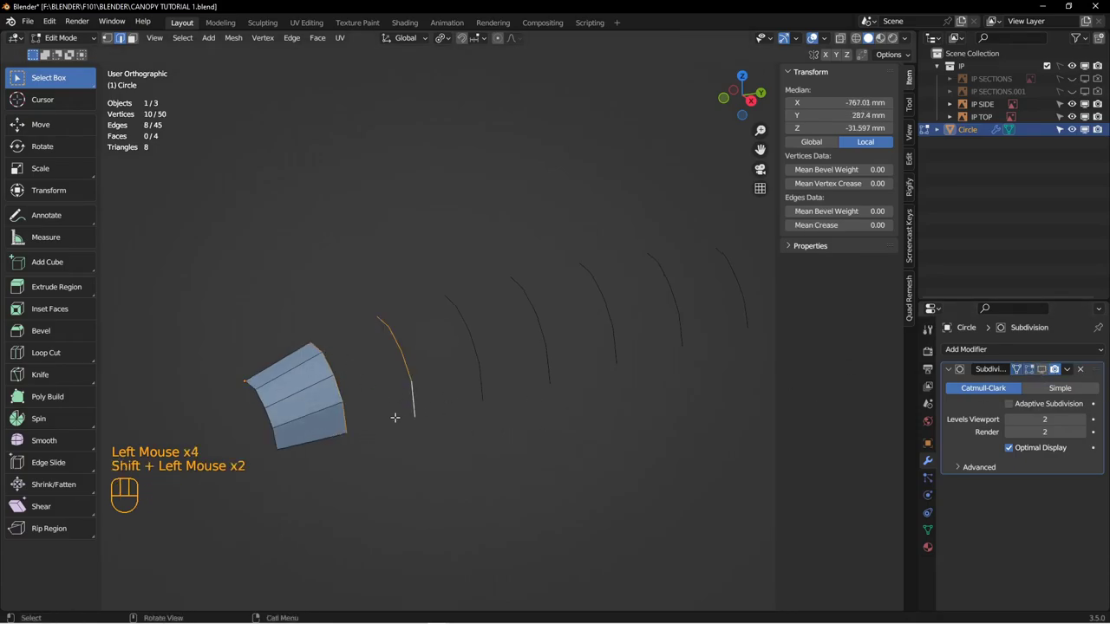
right_click(457, 241)
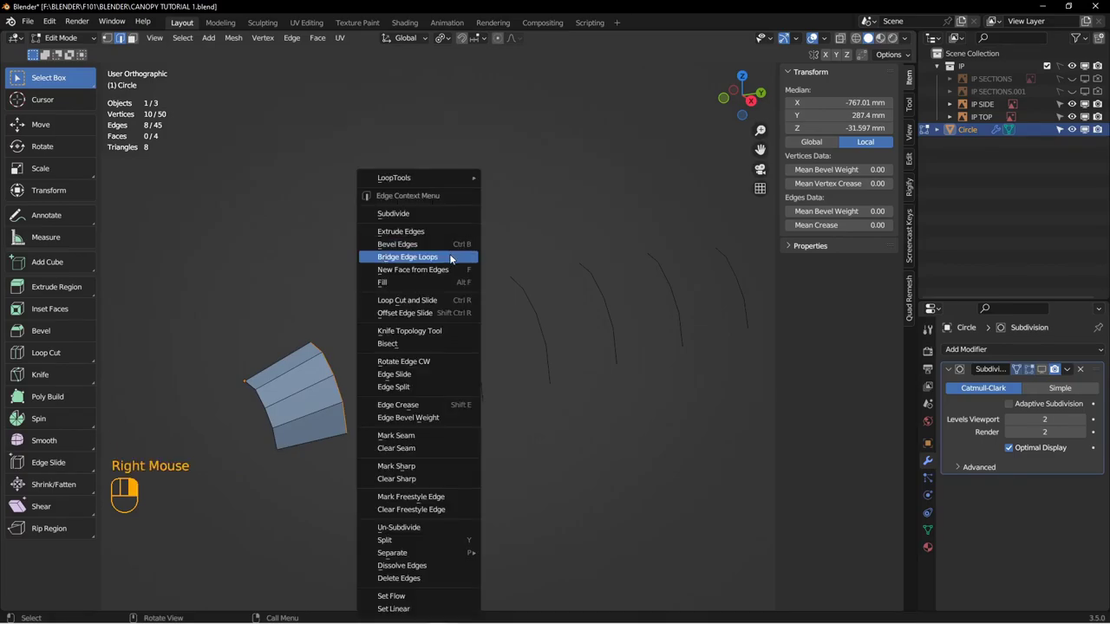
left_click(453, 262)
Step: Bridge the edge loops of the third and fourth arcs
middle_click_drag(546, 346, 468, 347, "shift")
double_click(339, 393)
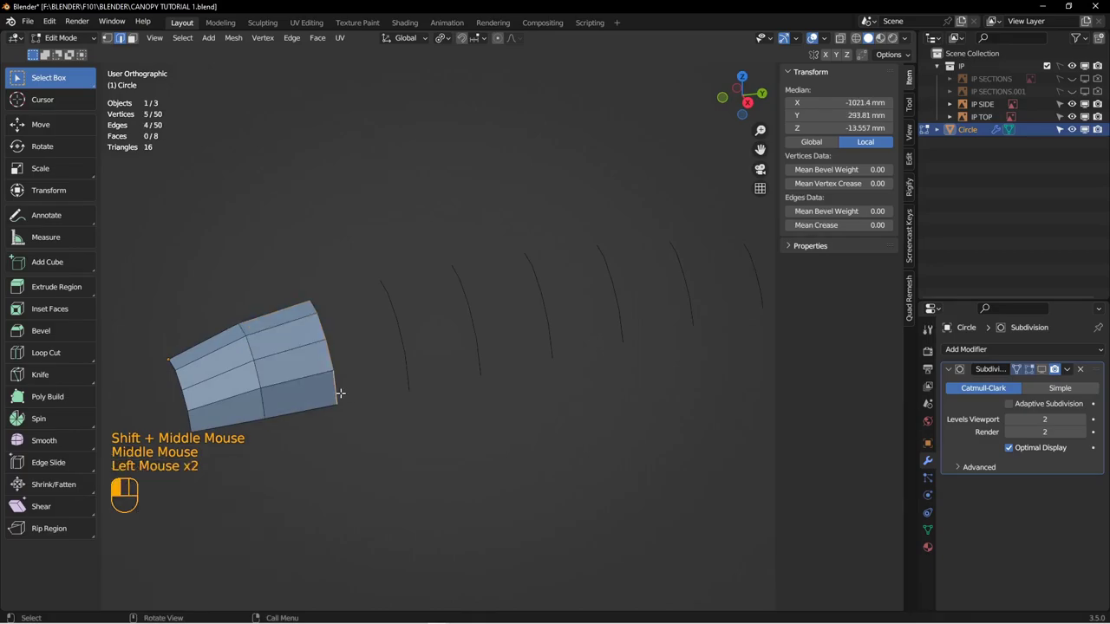
left_click(396, 371, "shift")
right_click(427, 368)
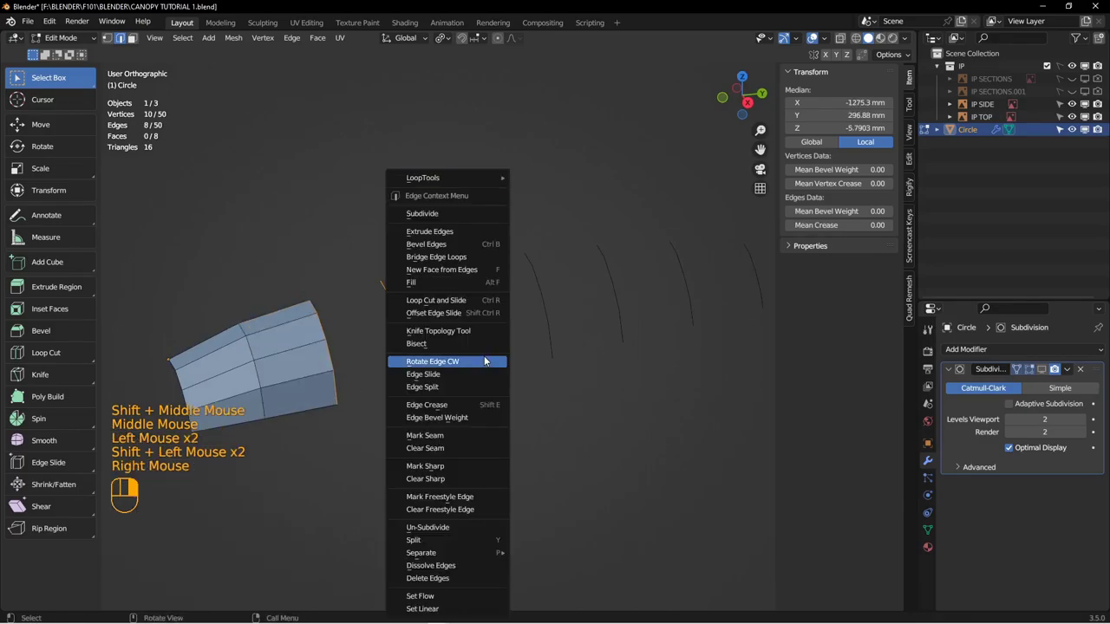
left_click(452, 257)
Step: Bridge the edge loops of the fourth and fifth arcs
middle_click_drag(510, 341, 433, 362, "shift")
double_click(348, 369)
double_click(423, 364, "shift")
right_click(430, 359)
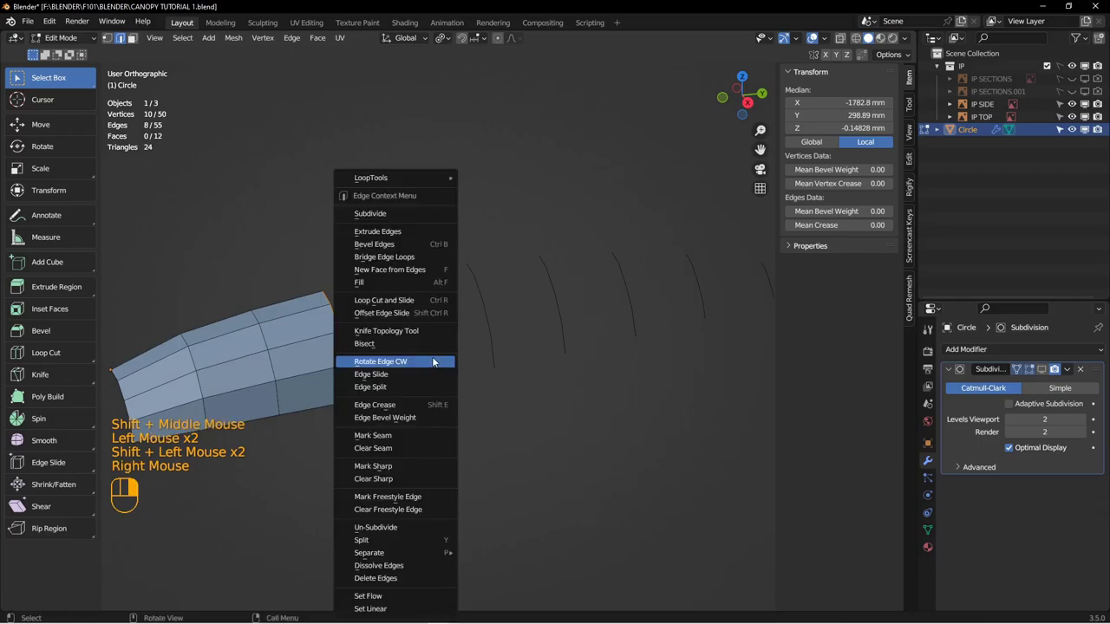
left_click(416, 257)
Step: Bridge the edge loops of the fifth and sixth arcs
double_click(422, 369)
left_click(422, 369)
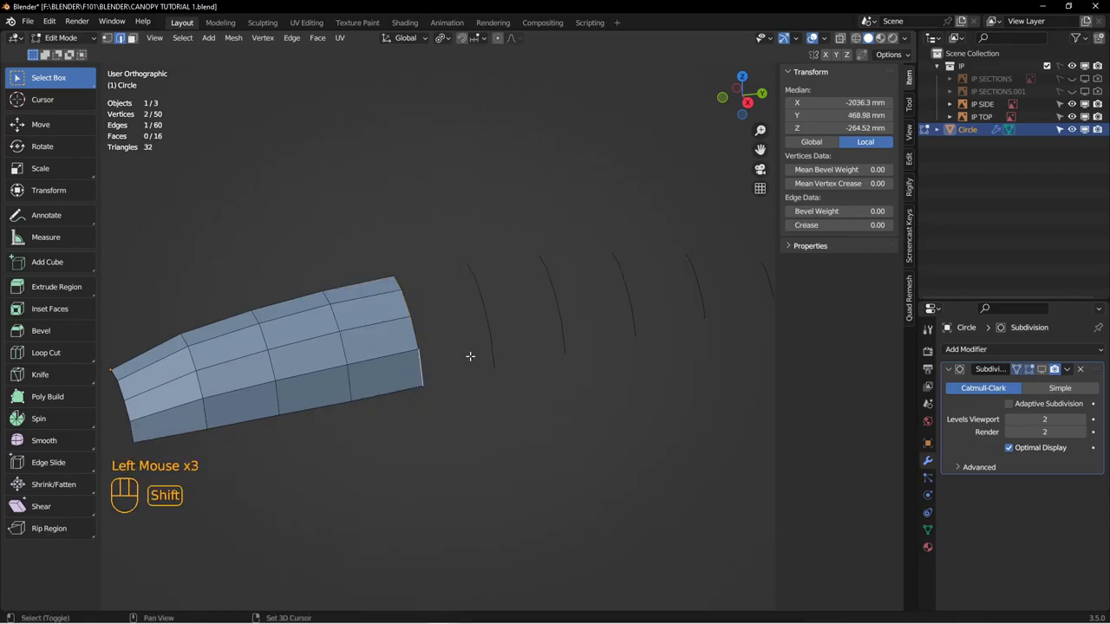
left_click(424, 364)
left_click(496, 344, "shift")
right_click(493, 346)
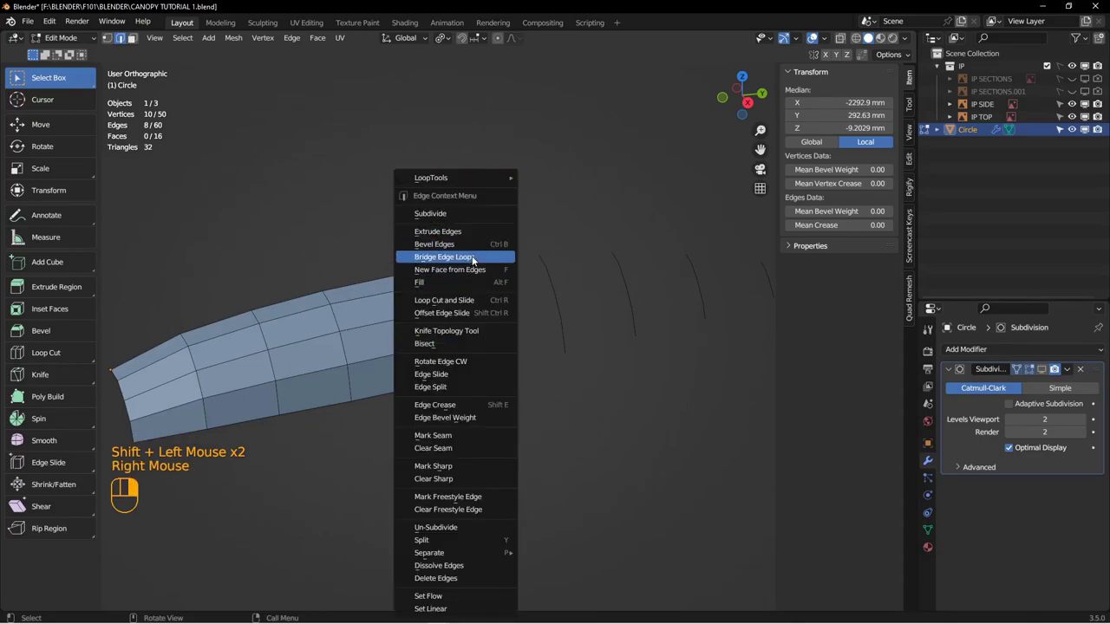
left_click(472, 259)
Step: Bridge the edge loops of the sixth and seventh arcs
middle_click_drag(535, 304, 460, 338, "shift")
double_click(399, 347)
double_click(471, 355, "shift")
right_click(472, 358)
left_click(442, 253)
Step: Bridge the edge loops of the seventh and eighth arcs
double_click(428, 355)
double_click(500, 353, "shift")
right_click(509, 355)
left_click(482, 263)
Step: Bridge the edge loops of the eighth and ninth arcs
double_click(501, 352)
double_click(568, 339, "shift")
right_click(563, 335)
left_click(538, 258)
Step: Bridge the edge loops of the ninth arc and the rearmost arc
double_click(569, 343)
double_click(637, 322, "shift")
right_click(637, 322)
left_click(611, 258)
Step: Slide two vertices along their arcs near the canopy's lower rear to even out the lower edge row
scroll(612, 270, "up", 3)
middle_click_drag(599, 299, 529, 381, "alt")
scroll(525, 345, "down", 2)
scroll(542, 348, "down", 2)
middle_click_drag(529, 382, 432, 341)
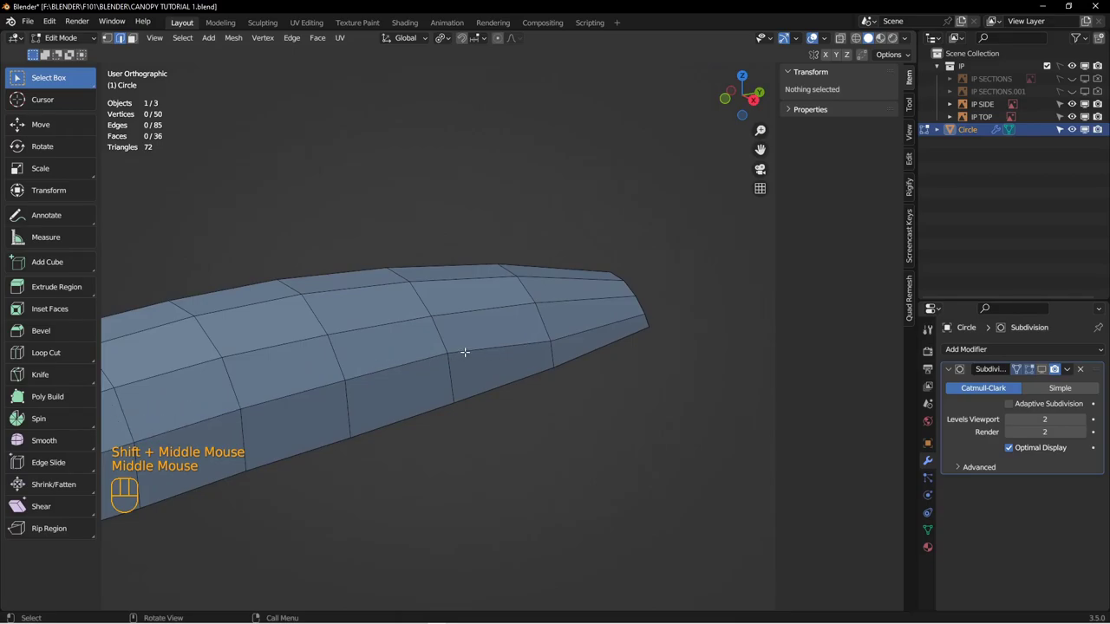
left_click(451, 352)
key("g")
key("g")
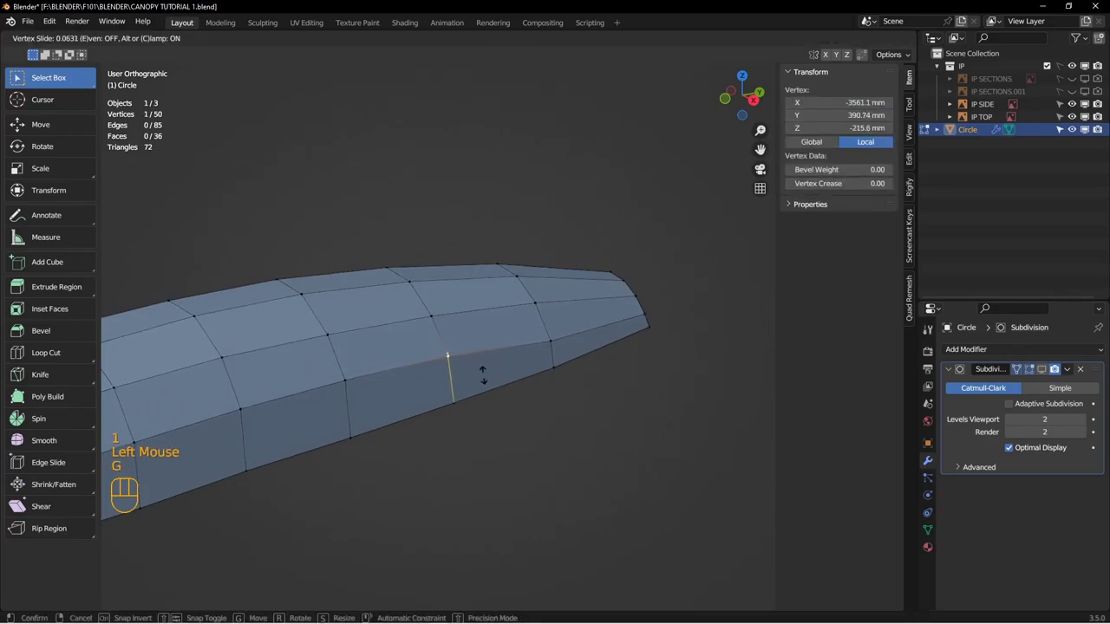
left_click(503, 368)
left_click(562, 370)
key("g")
key("g")
left_click(562, 367)
scroll(560, 367, "up", 1)
scroll(559, 367, "up", 1, "alt")
key("alt+a")
Step: Return to object mode, select the half canopy and add a Mirror modifier
middle_click_drag(559, 367, 617, 357)
middle_click_drag(489, 353, 476, 372, "shift")
key("Tab")
left_click(373, 372)
key("Tab")
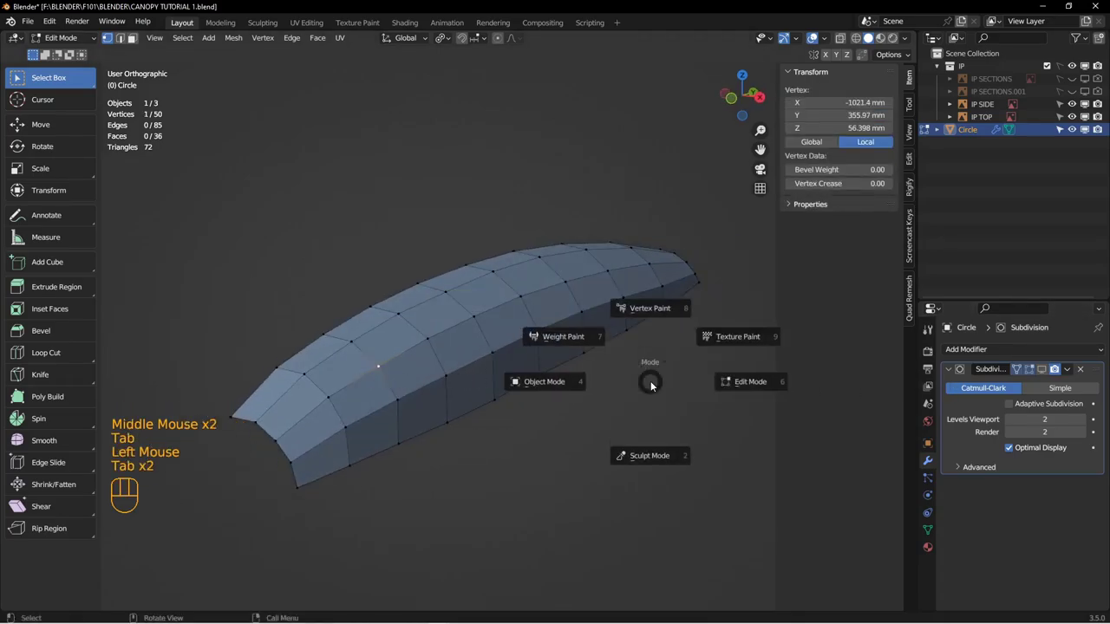
left_click(642, 387)
key("Tab")
key("alt+a")
left_click(572, 369)
left_click(1051, 350)
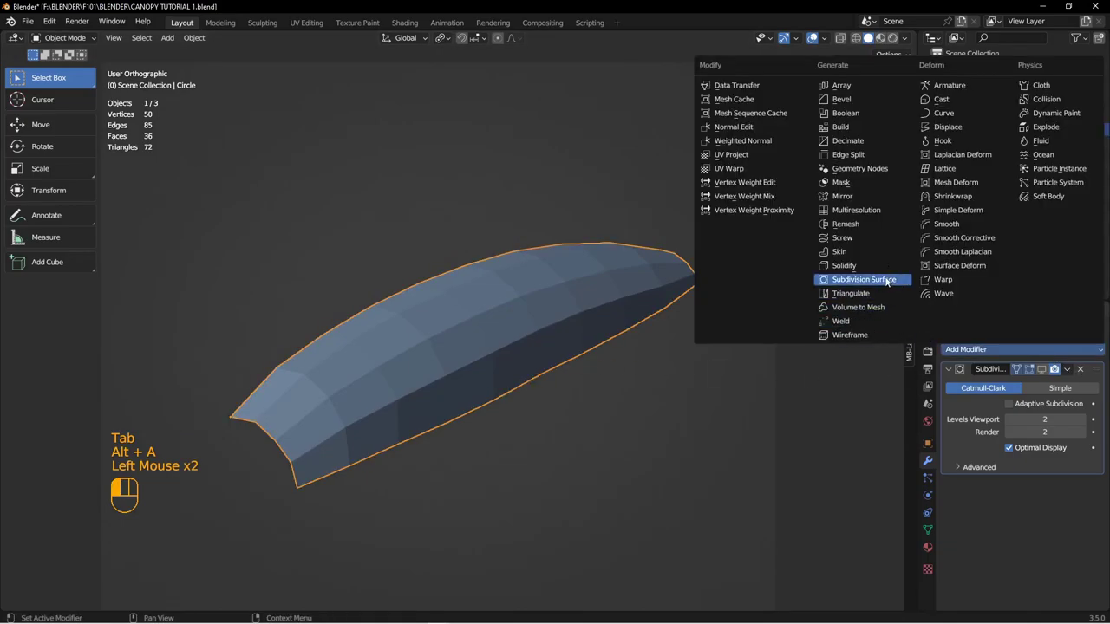
left_click(863, 199)
Step: Apply the canopy's rotation and scale so the Mirror modifier reflects it across its centreline
middle_click_drag(572, 374, 574, 361)
scroll(574, 362, "up", 4)
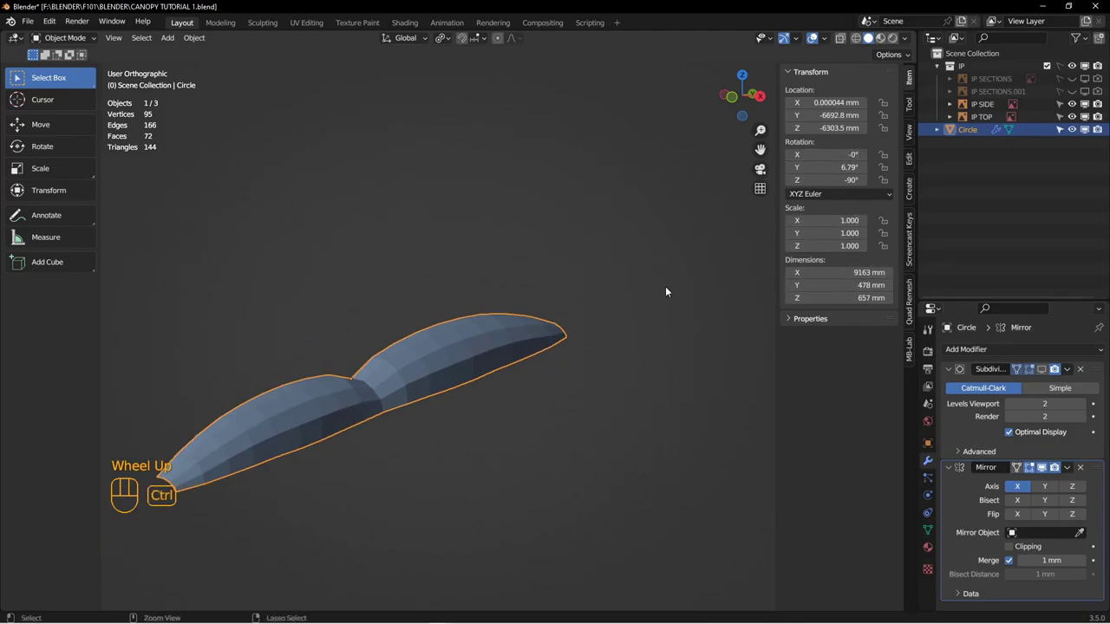
key("ctrl+a")
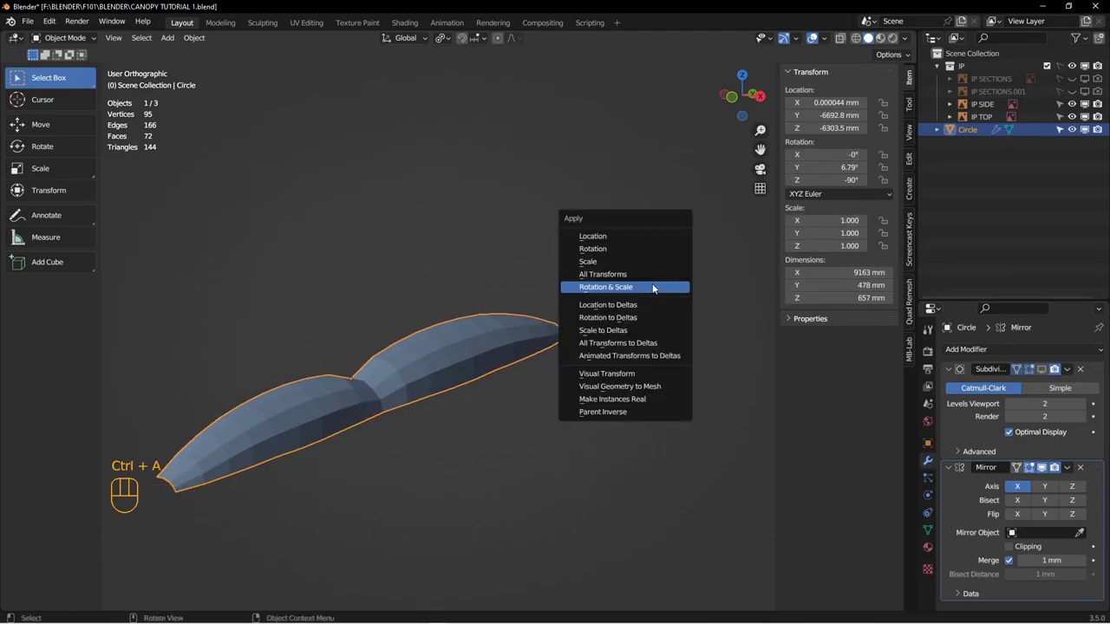
left_click(652, 283)
middle_click_drag(411, 350, 441, 401, "alt")
mouse_move(442, 401)
middle_mouse_down()
mouse_move(461, 392)
mouse_move(461, 409)
middle_mouse_up()
scroll(478, 395, "down", 2)
mouse_move(461, 409)
middle_mouse_down()
mouse_move(454, 399)
mouse_move(405, 412)
mouse_move(468, 401)
middle_mouse_up()
middle_click_drag(468, 400, 546, 399, "shift")
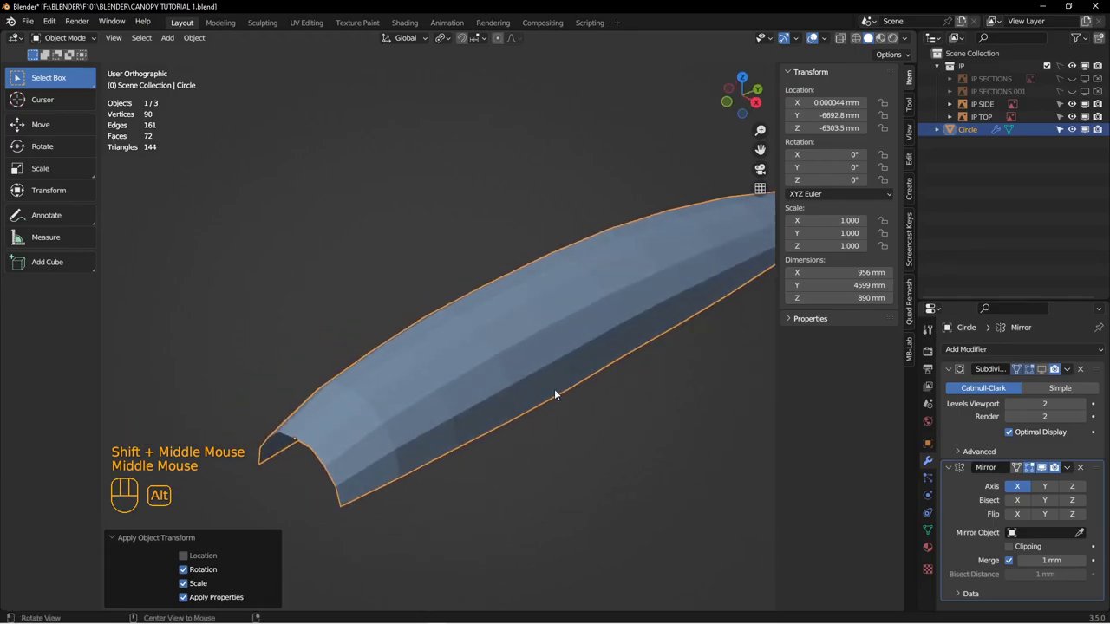
Step: Collapse both modifiers, move the Mirror modifier above the Subdivision modifier and show the subdivision in the viewport
left_click(946, 371)
left_click(945, 383)
left_click_drag(1095, 371, 1039, 394)
left_click(1041, 386)
Step: Set the pivot to Active Element and scale the second arc by 1.041 along Z from its lowest vertex to meet the side drawing's outline
mouse_move(538, 347)
middle_mouse_down()
mouse_move(426, 339)
mouse_move(466, 339)
mouse_move(389, 309)
mouse_move(532, 334)
middle_mouse_up()
key("KP_3")
scroll(466, 335, "up", 2)
scroll(451, 365, "down", 3)
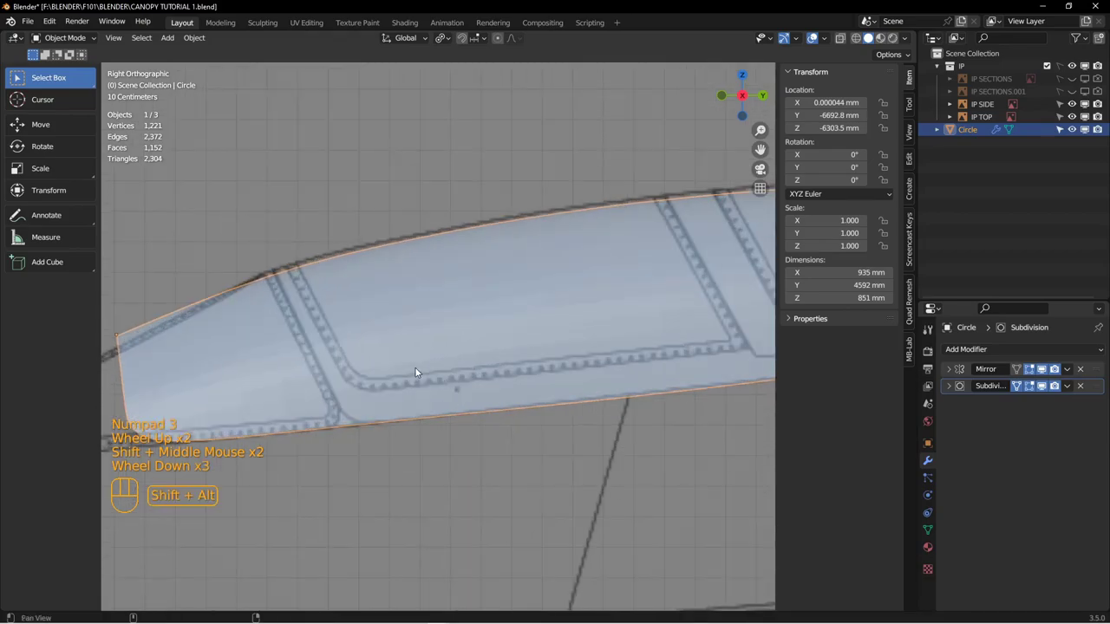
middle_click_drag(416, 372, 495, 364, "shift")
left_click(495, 364)
key("Tab")
left_click(595, 359)
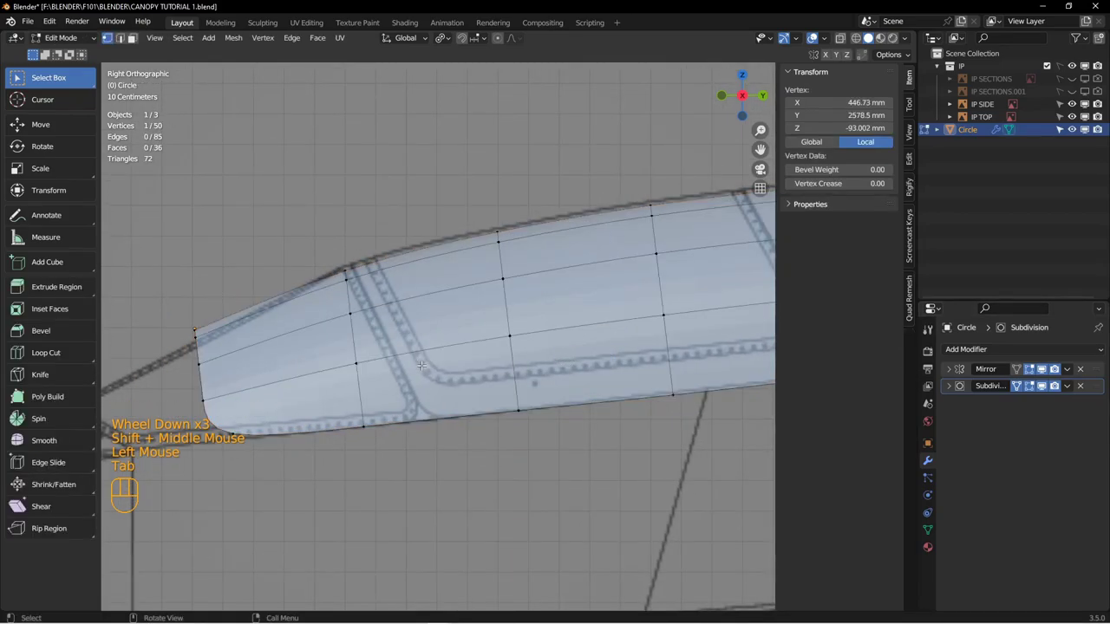
key("2")
double_click(372, 421)
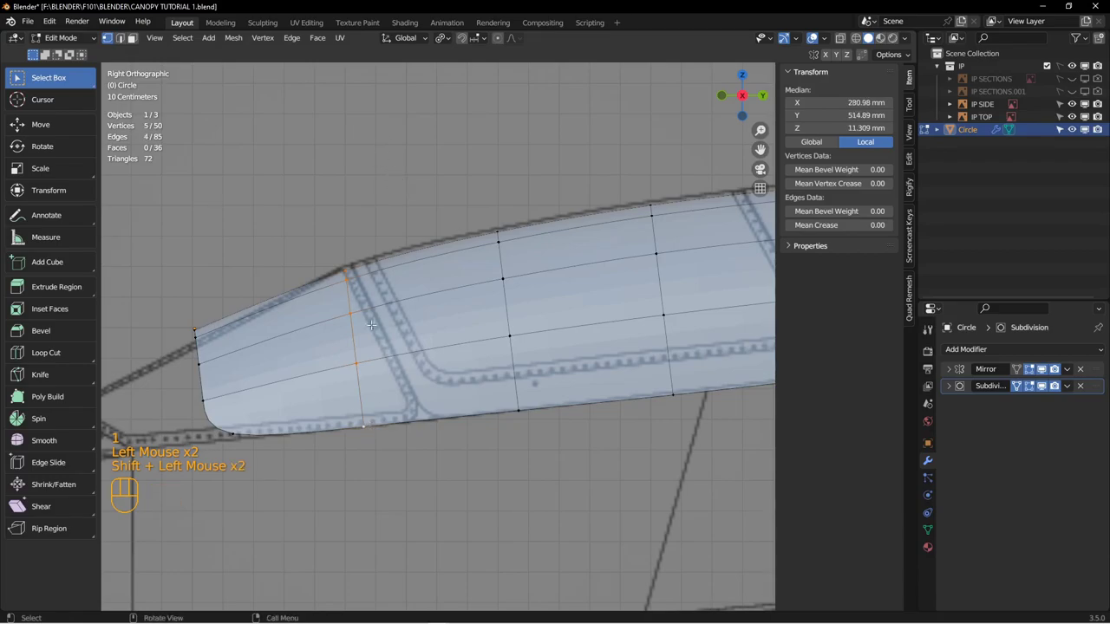
left_click(443, 39)
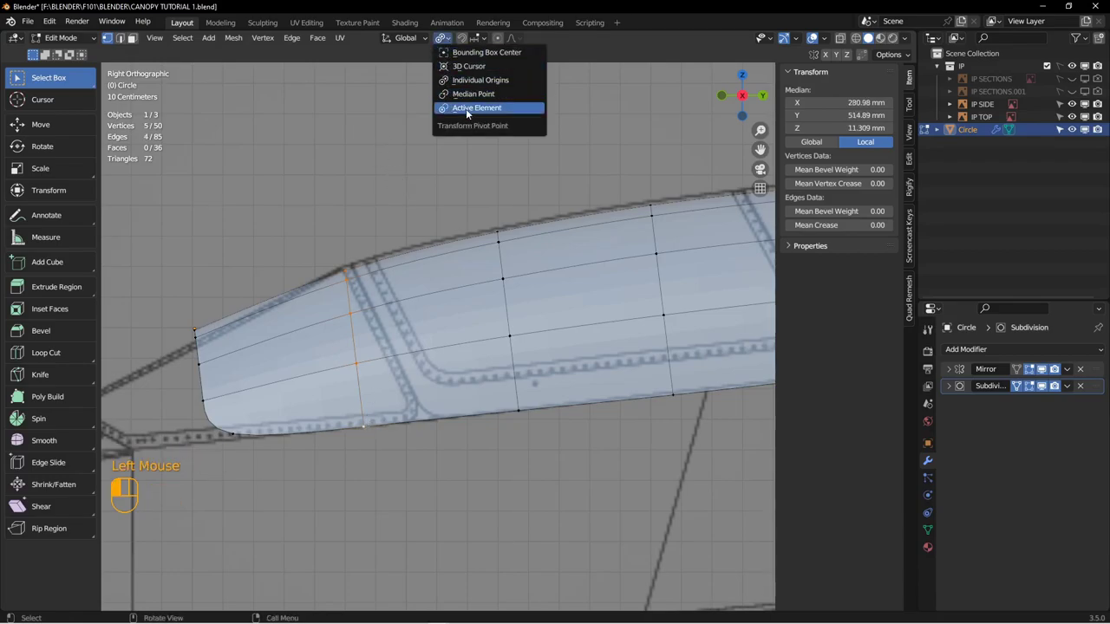
key("s")
key("z")
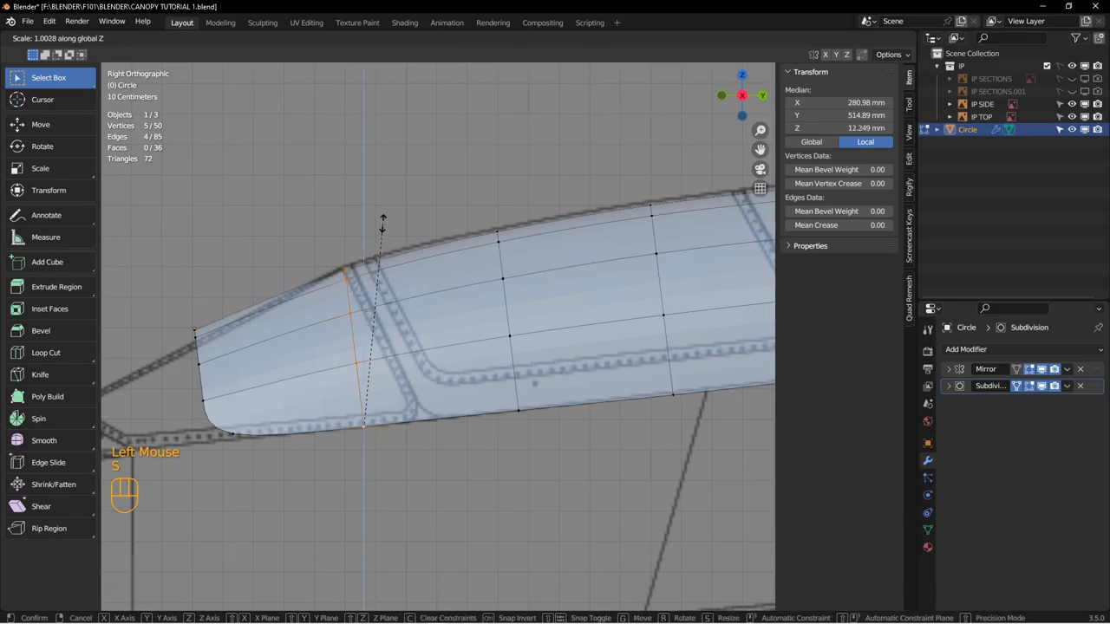
left_click(384, 217)
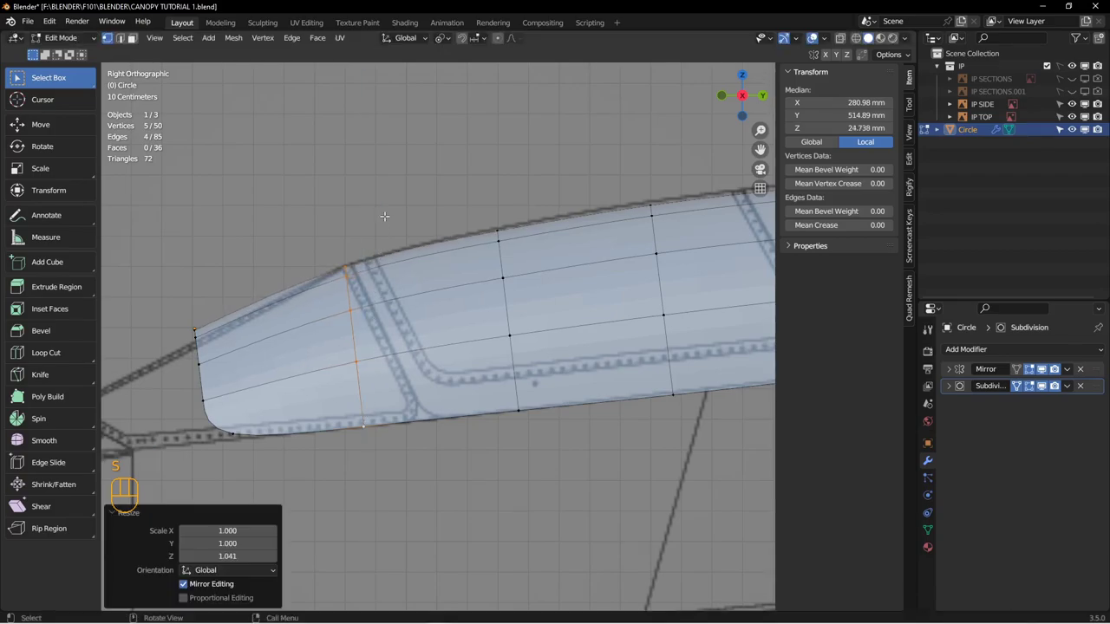
Step: Scale the third arc slightly taller along Z from its lowest vertex to meet the drawn upper outline
scroll(415, 232, "up", 2)
middle_click_drag(414, 232, 396, 254, "shift")
scroll(397, 254, "down", 1)
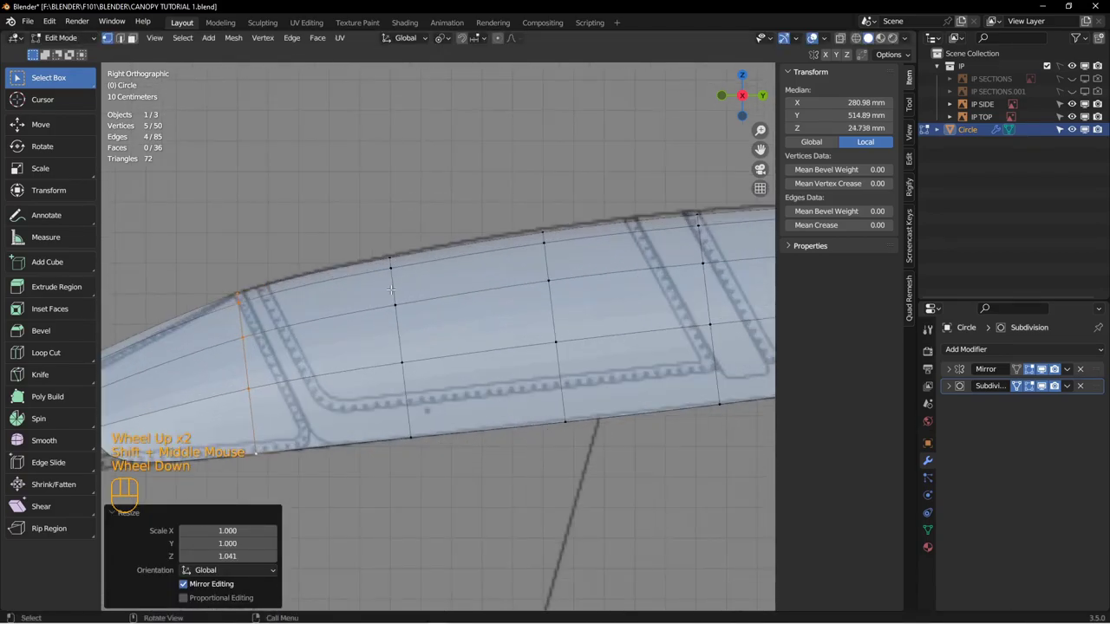
left_click(412, 439)
double_click(413, 439)
left_click(412, 438)
double_click(410, 412)
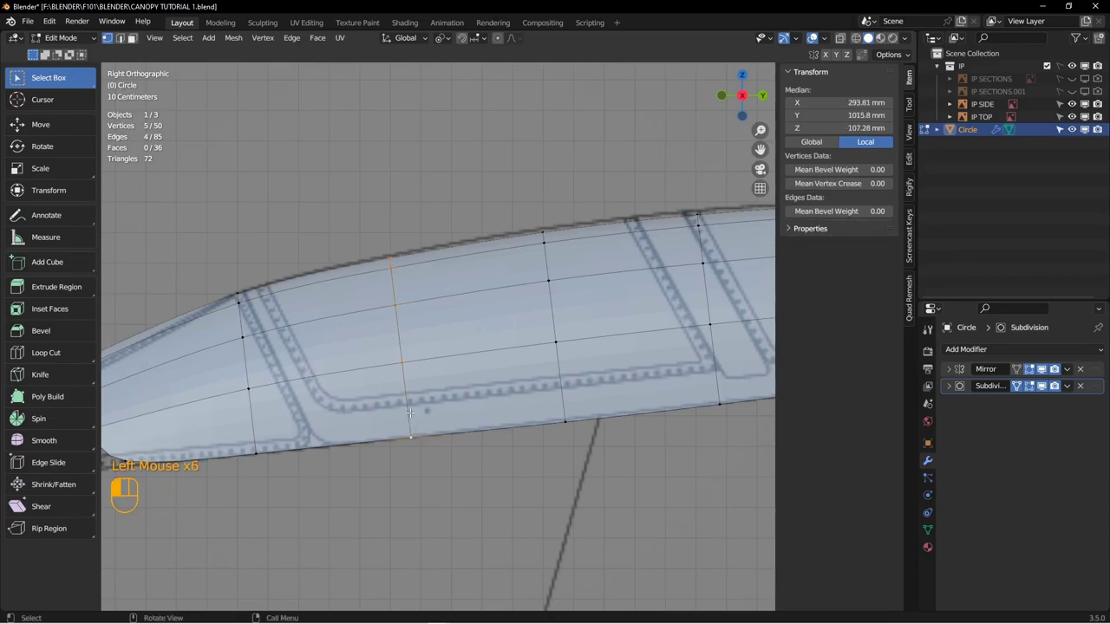
left_click(415, 438, "shift")
key("s")
key("z")
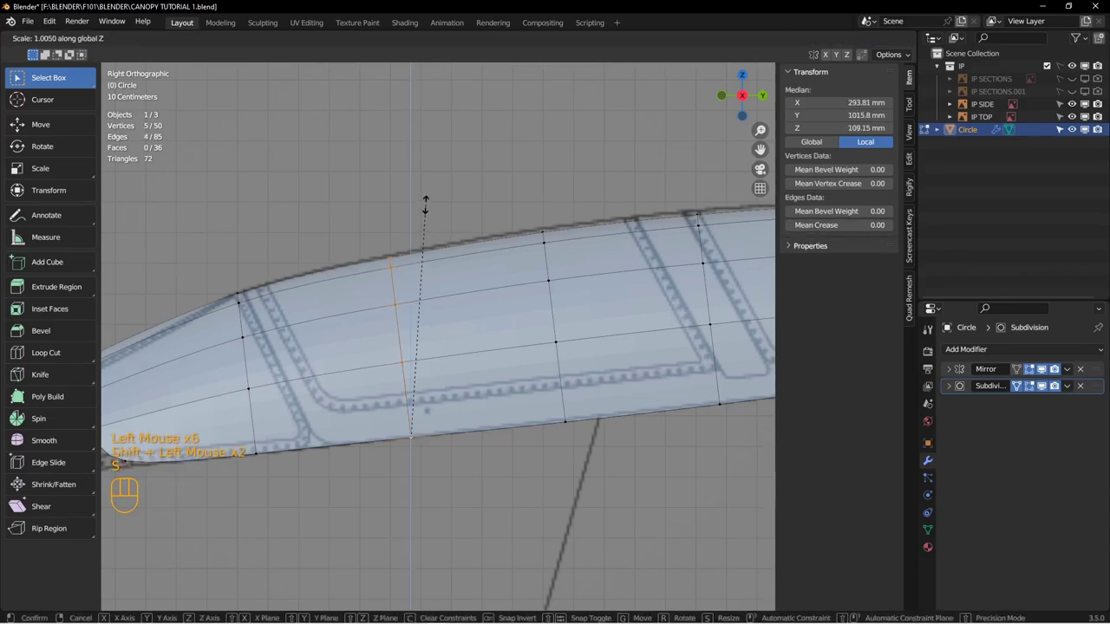
left_click(427, 201)
Step: Stretch the fourth arc along Z about its lowest vertex so its top reaches the drawn canopy outline
middle_click_drag(485, 177, 414, 154, "shift")
double_click(493, 381)
left_click(502, 402, "shift")
double_click(499, 408, "shift")
key("s")
key("z")
left_click(490, 198)
Step: Scale the fifth arc up along Z with its lowest vertex active to match the blueprint's upper line
middle_click_drag(490, 198, 429, 202, "shift")
left_click(484, 393, "shift")
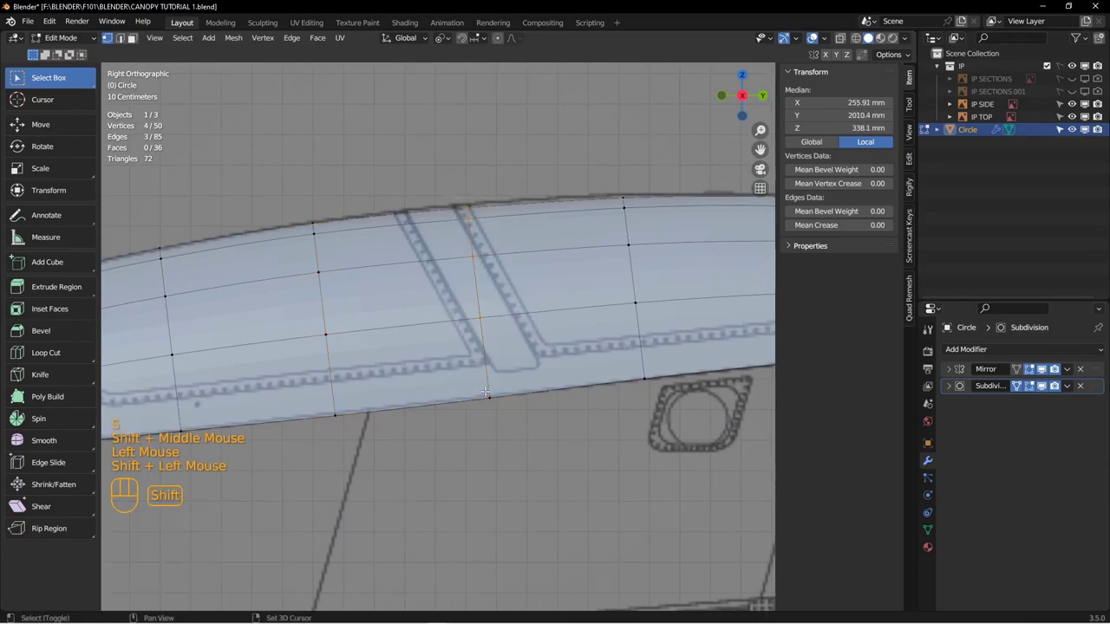
key("s")
key("z")
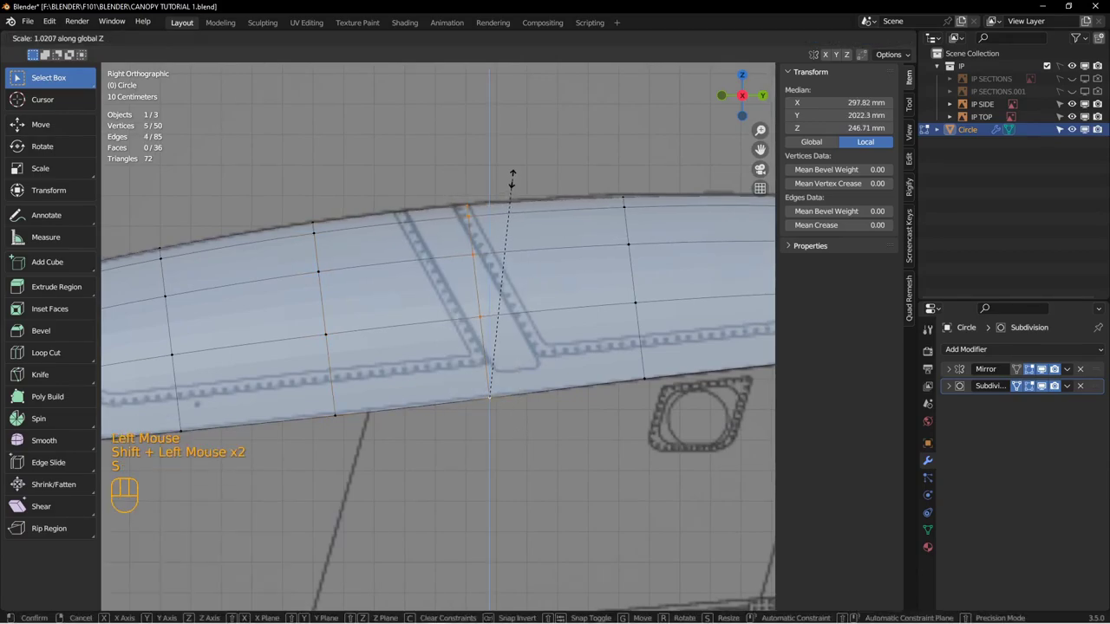
left_click(512, 177)
Step: Select the next arc to be corrected behind the fifth, undo its unconstrained scaling and scale it along Z from its lowest vertex
middle_click_drag(663, 199, 501, 204, "shift")
double_click(470, 279)
double_click(482, 384, "shift")
key("s")
left_click(507, 185)
key("ctrl+z")
key("s")
key("z")
left_click(507, 182)
Step: Scale the third arc from the canopy's rear end by 1.023 along Z about its lowest vertex
middle_click_drag(659, 187, 384, 201, "shift")
double_click(350, 288)
double_click(361, 383, "shift")
key("s")
key("z")
left_click(420, 173)
Step: Hide the IP SIDE image, show the IP SECTIONS image and return to object mode
middle_click_drag(520, 364, 531, 317, "shift")
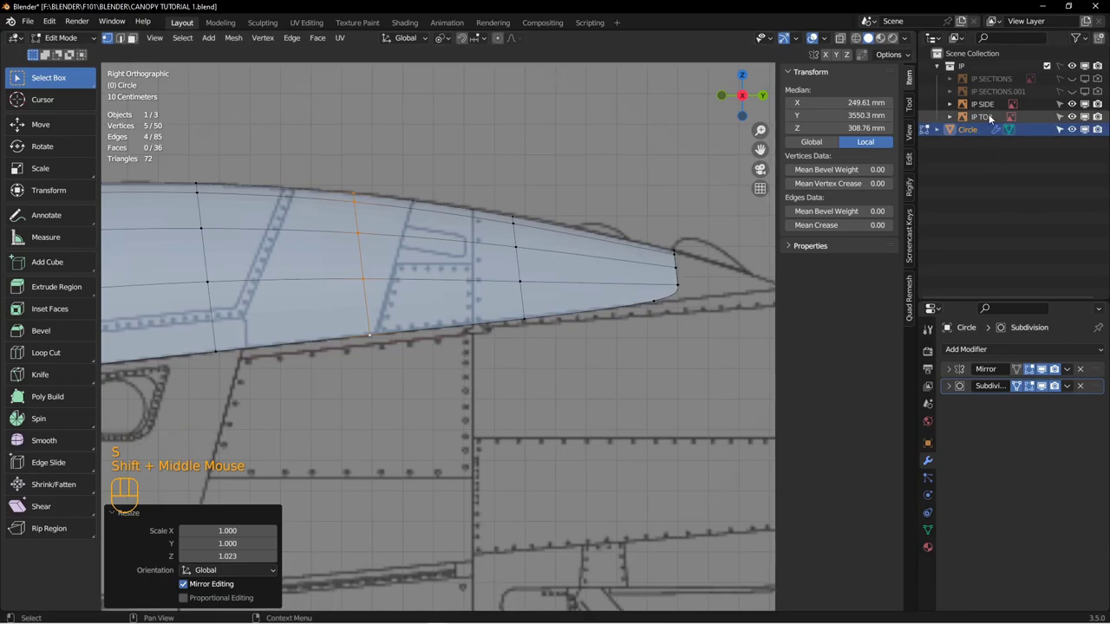
left_click(1083, 104)
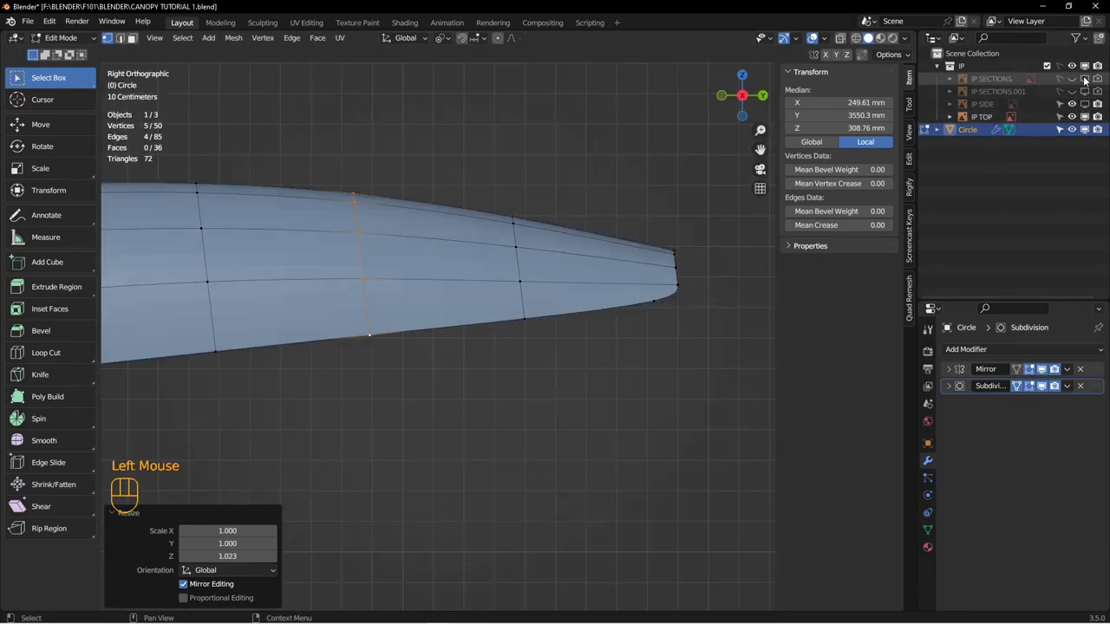
left_click(1073, 79)
scroll(434, 303, "up", 3)
middle_click_drag(347, 303, 457, 303, "shift")
scroll(457, 303, "down", 2)
key("Tab")
scroll(364, 307, "up", 5)
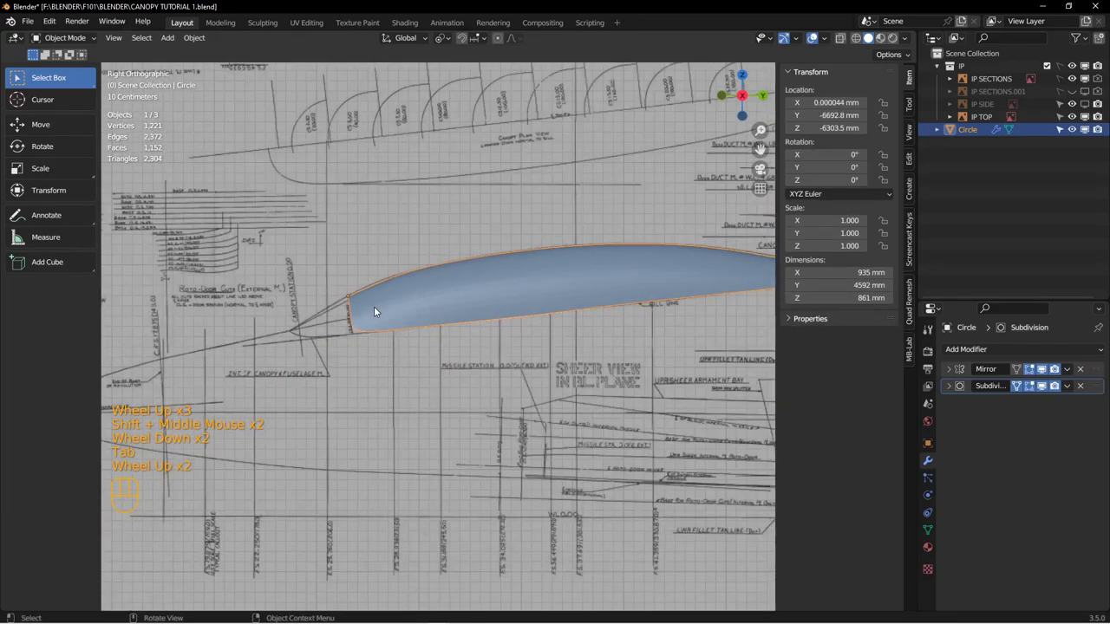
Step: Make the IP SECTIONS image selectable, select it and move it about 17678 mm along X, away from the canopy
middle_click_drag(370, 308, 529, 291, "alt")
left_click(612, 225)
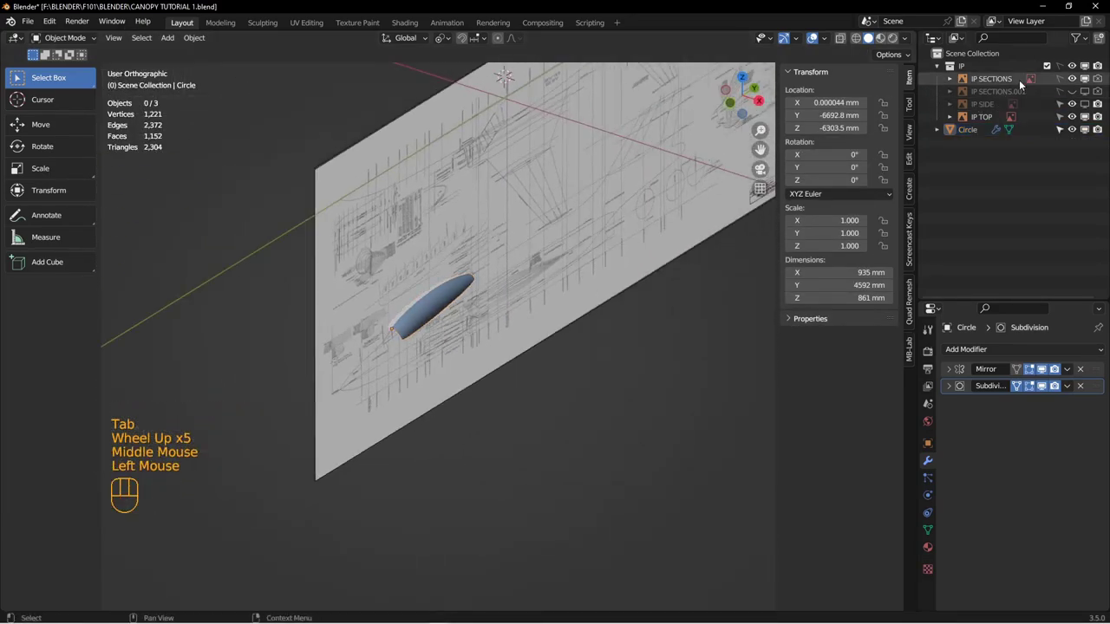
left_click(1059, 65)
left_click(1059, 79)
left_click(546, 278)
scroll(553, 305, "up", 4)
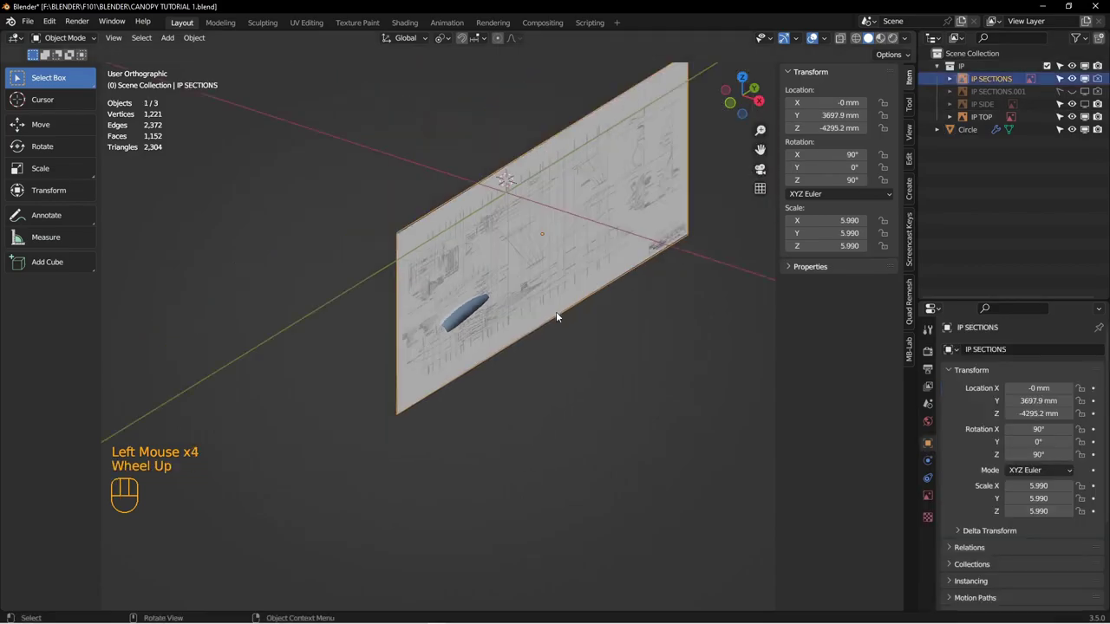
middle_click_drag(557, 316, 445, 330, "shift")
key("g")
key("x")
left_click(630, 436)
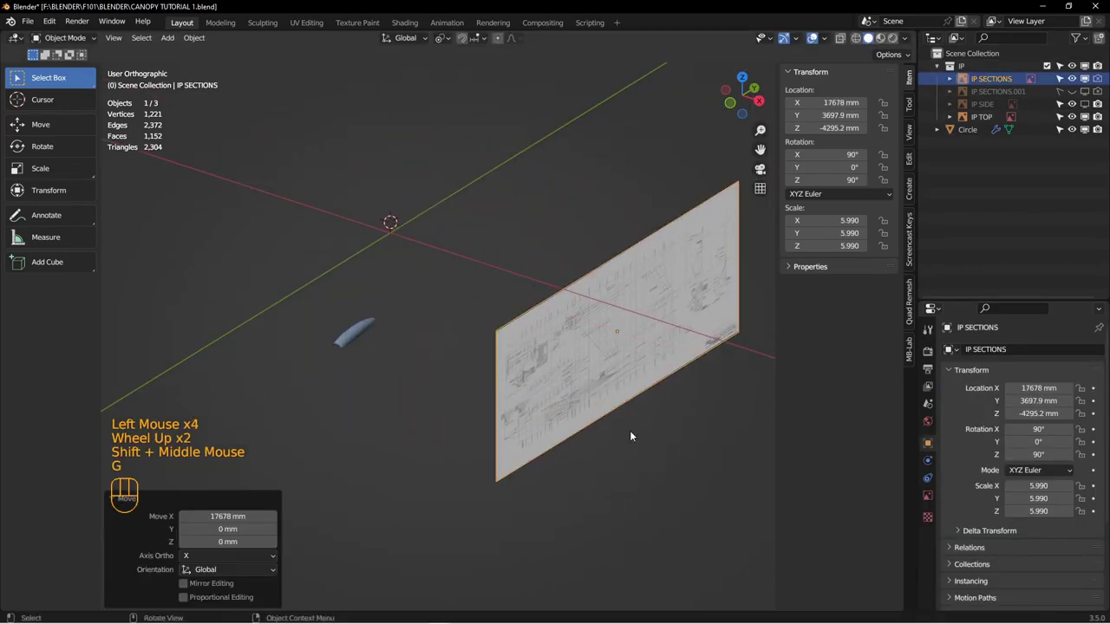
Step: Set the IP SECTIONS image's opacity to 0.18 and make it unselectable again
left_click(927, 496)
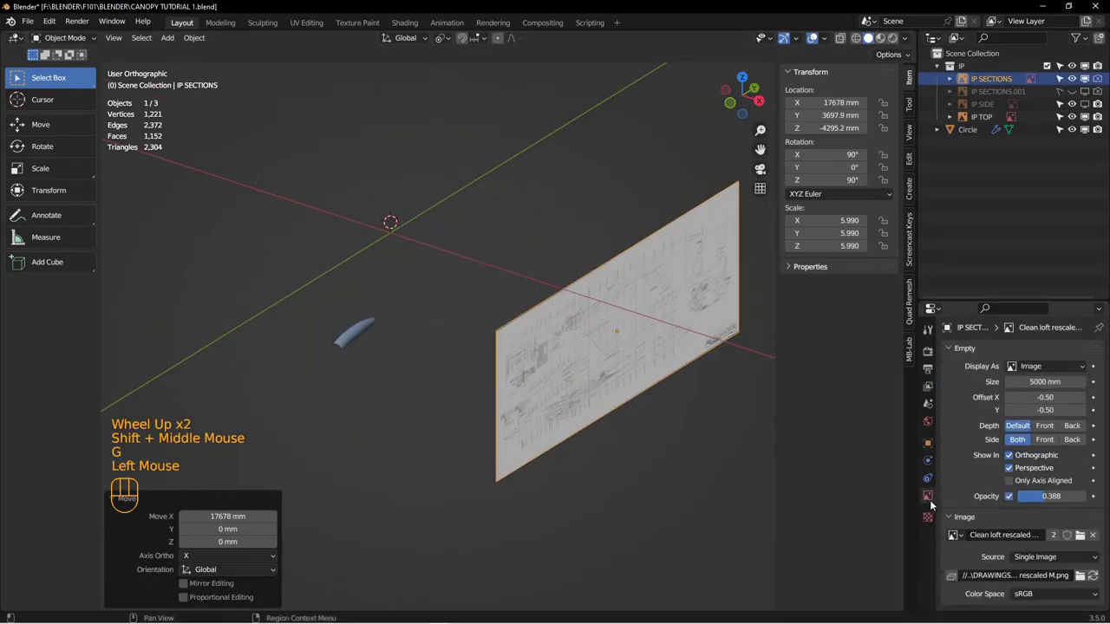
left_click(1042, 498)
key("BackSpace")
type(".18")
key("Return")
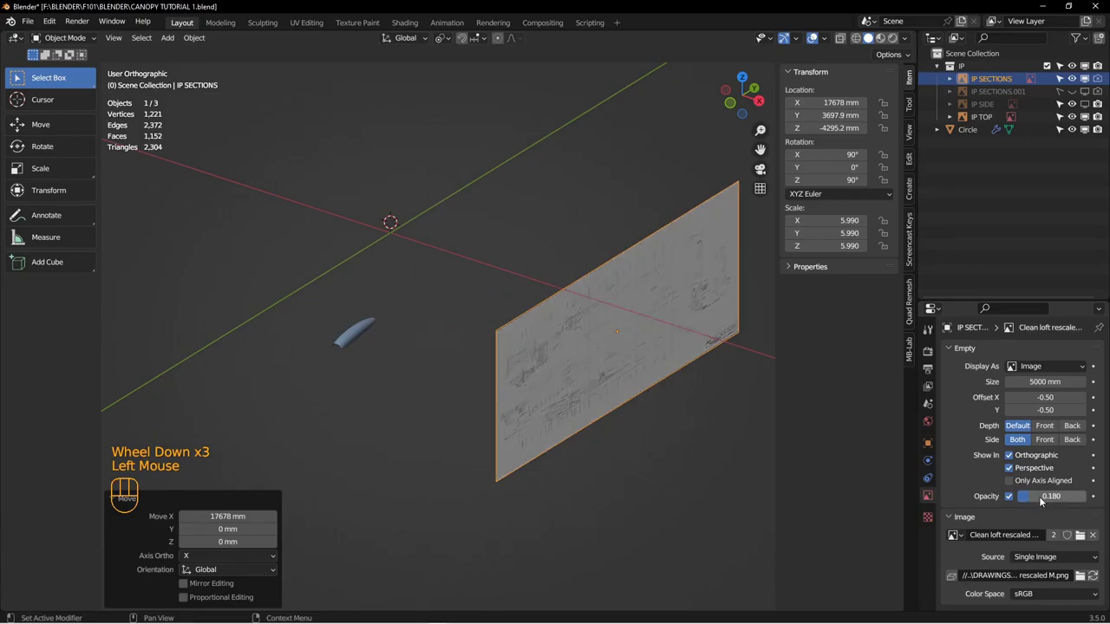
left_click(1057, 70)
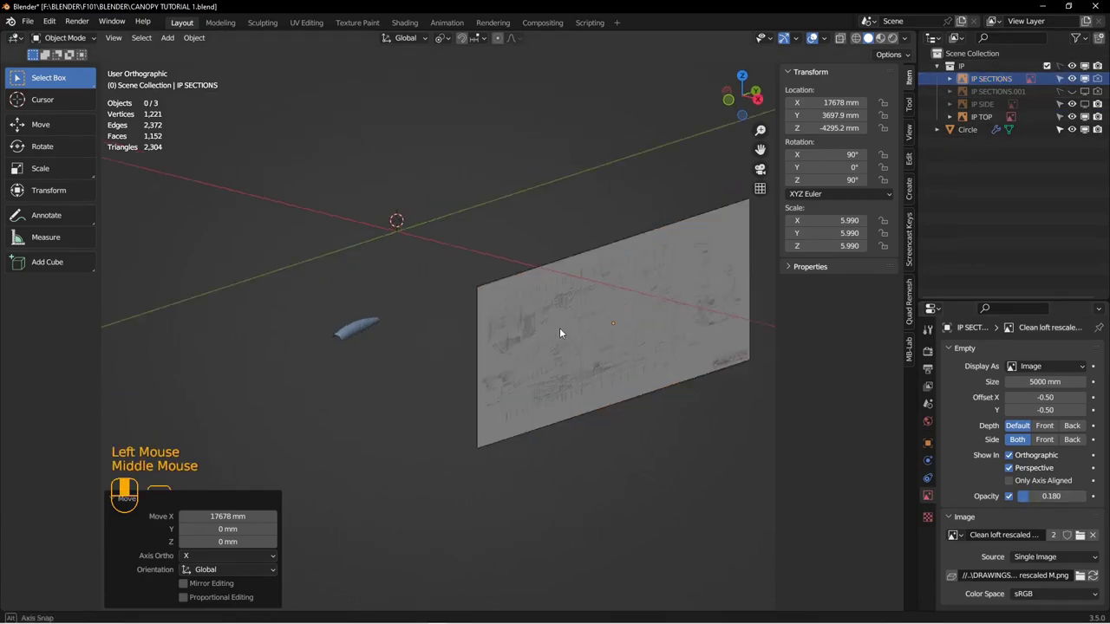
Step: Compare the canopy's front with the sections drawing in right side view, with the sidebar and tool shelf hidden
middle_click_drag(562, 329, 551, 320)
key("KP_3")
scroll(281, 319, "down", 3)
middle_click_drag(281, 320, 438, 383, "shift")
scroll(430, 368, "down", 3)
scroll(438, 381, "down", 2)
middle_click_drag(488, 333, 501, 362, "shift")
middle_click_drag(607, 312, 471, 216, "shift")
key("n")
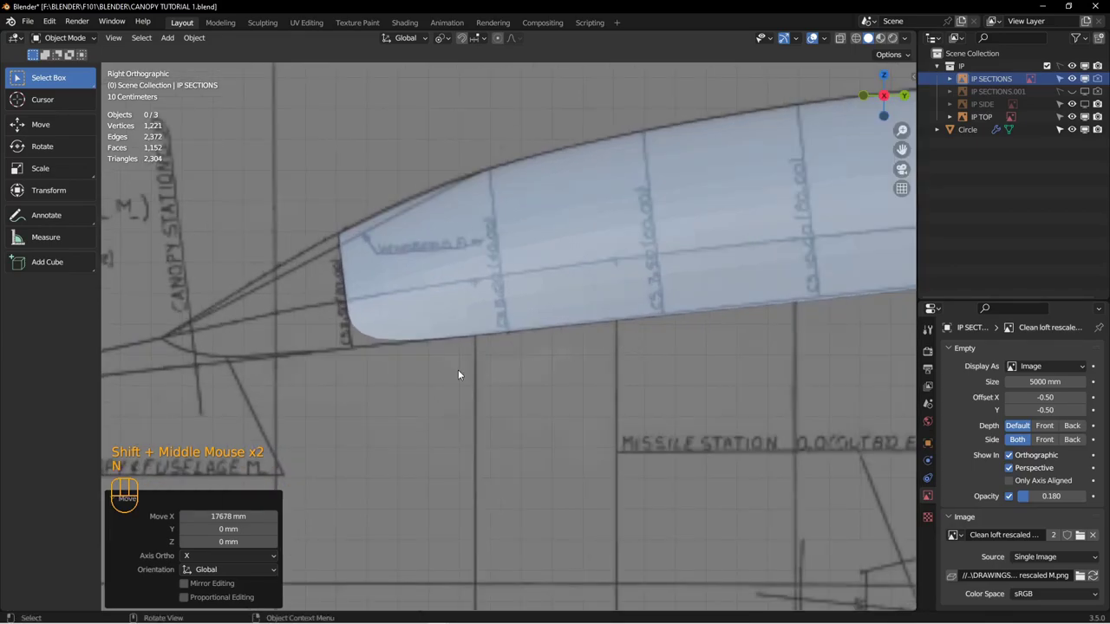
key("t")
scroll(513, 337, "up", 2)
middle_click_drag(512, 337, 413, 387, "shift")
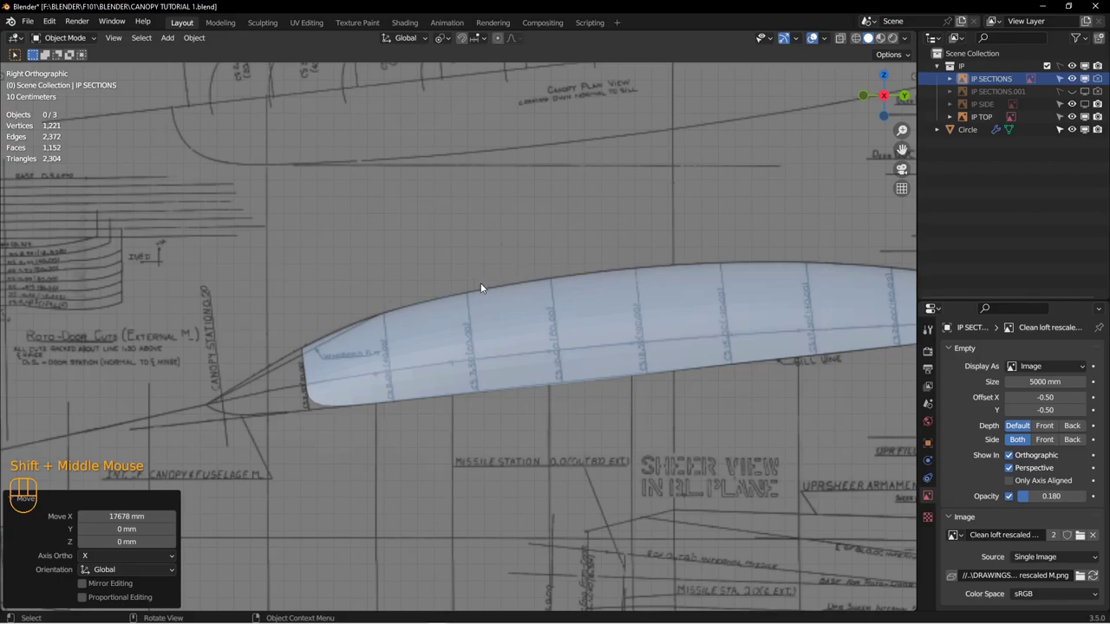
middle_click_drag(429, 347, 530, 320, "shift")
scroll(530, 320, "down", 2)
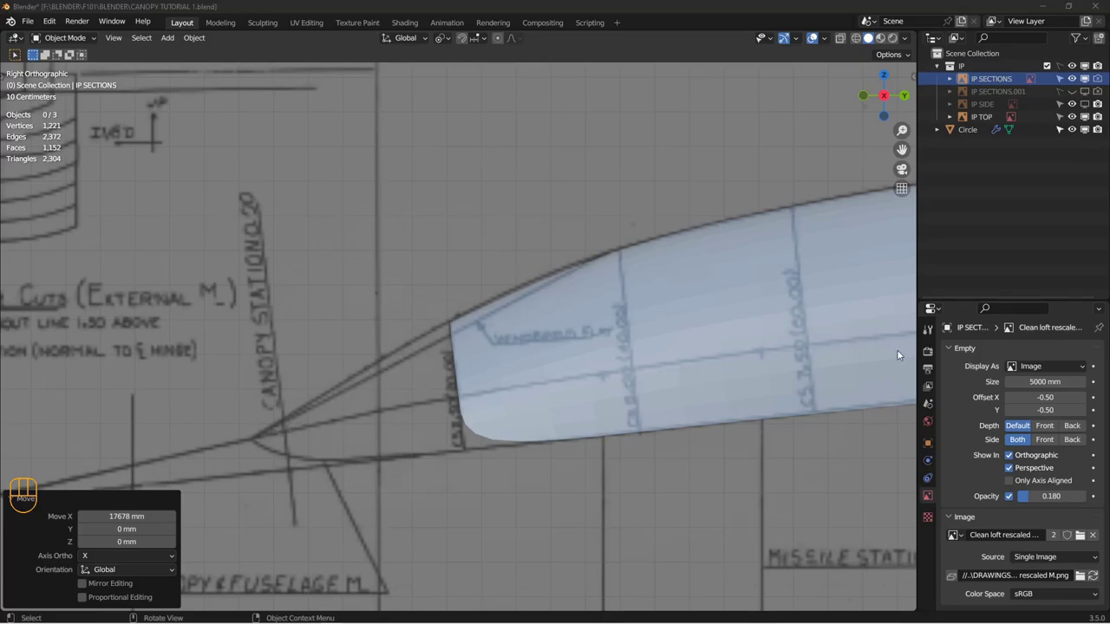
Step: Bring the reference photo board over the view, enlarge it to study the real windscreen, and move it away again
right_click_drag(1108, 251, 772, 297)
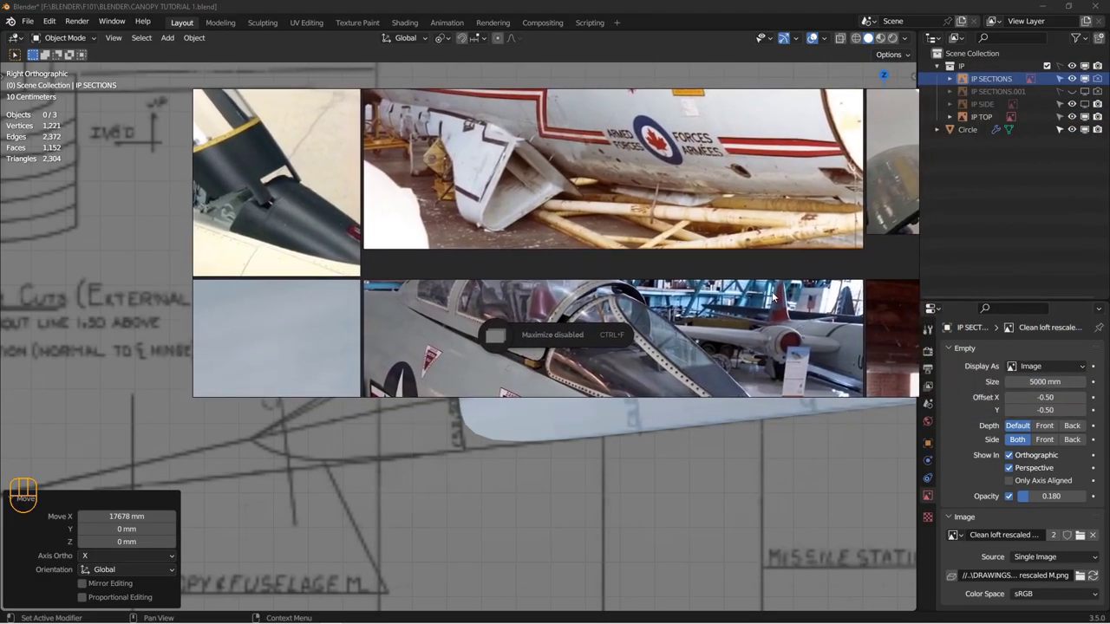
key("ctrl+f")
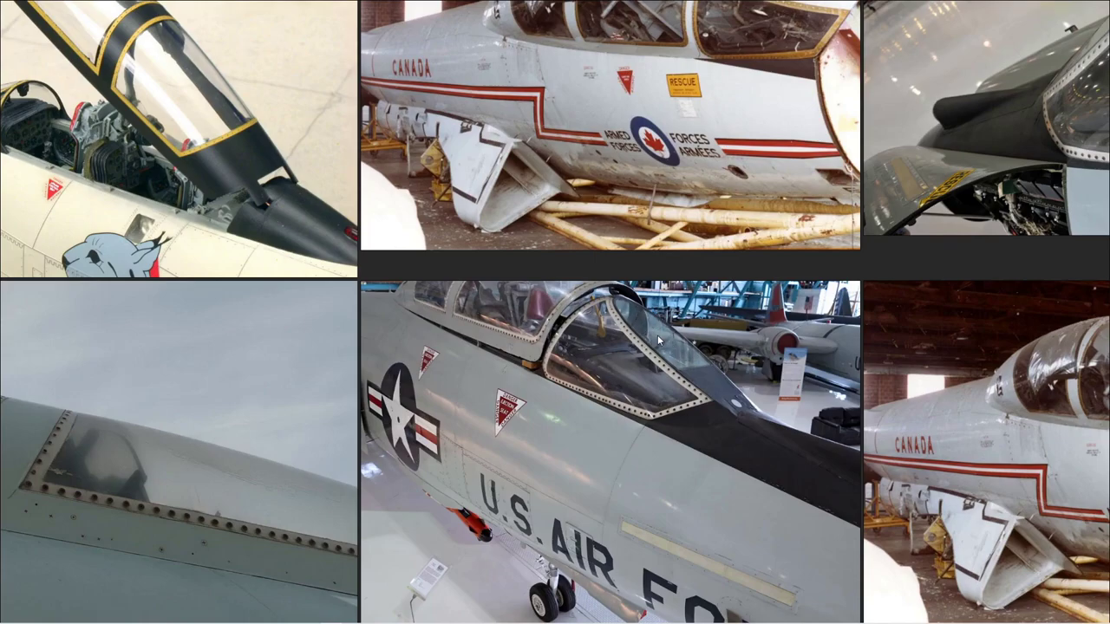
key("ctrl+f")
right_click_drag(773, 206, 1109, 217)
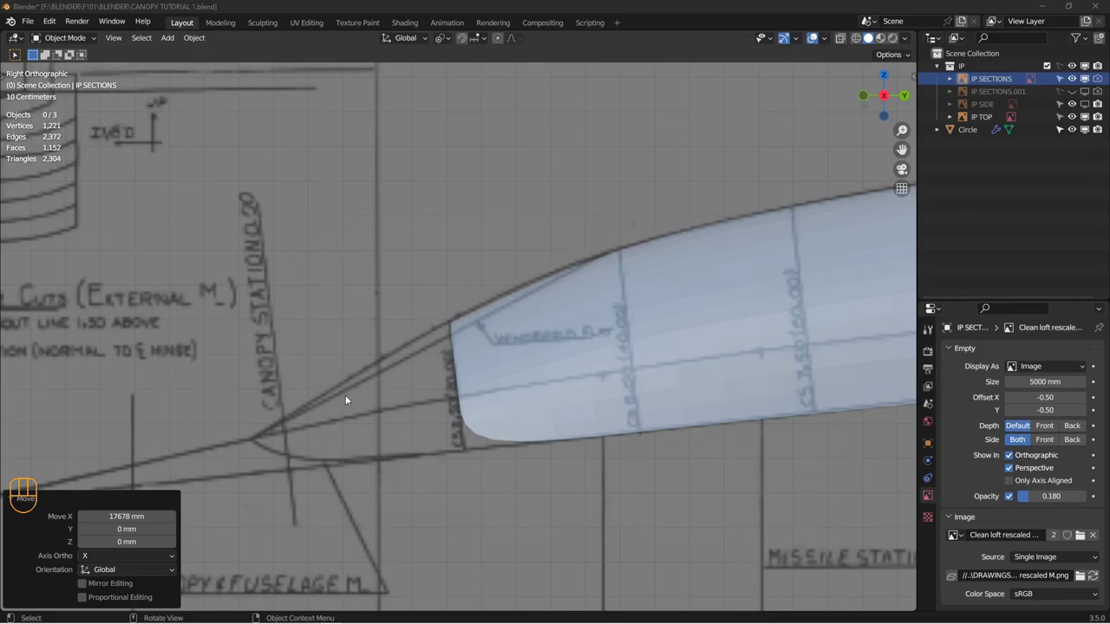
Step: With nothing selected, add a Bezier curve and move it about -5476 mm in Y and -6607 mm in Z, just above the canopy
scroll(589, 309, "up", 1)
left_click(531, 310)
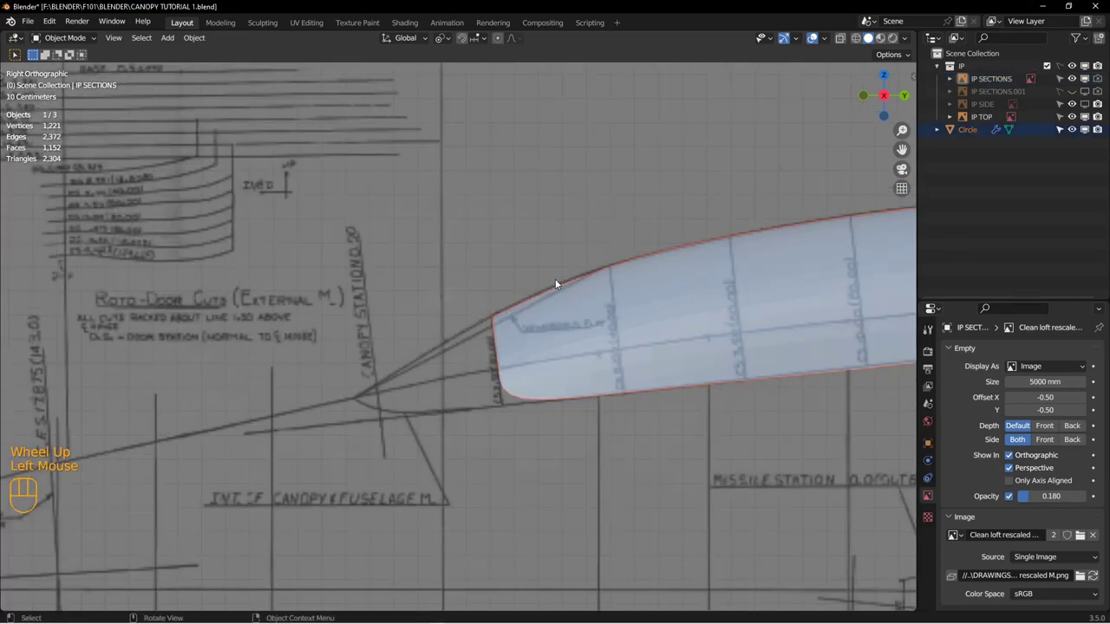
middle_click_drag(554, 278, 436, 289, "shift")
key("alt+a")
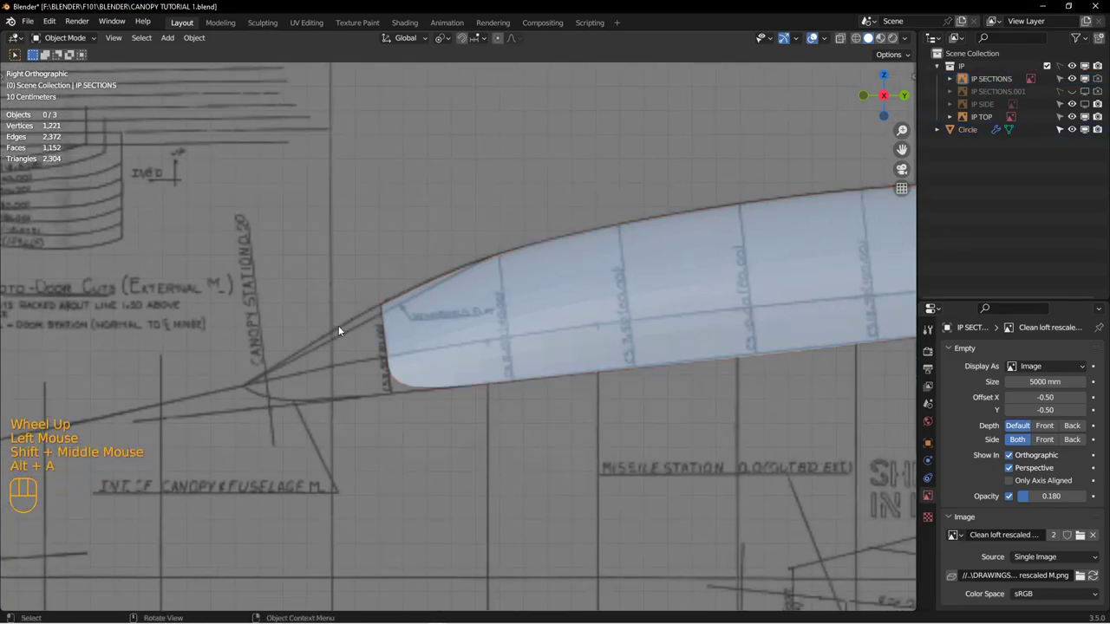
scroll(421, 300, "up", 1)
key("shift+a")
mouse_move(386, 326)
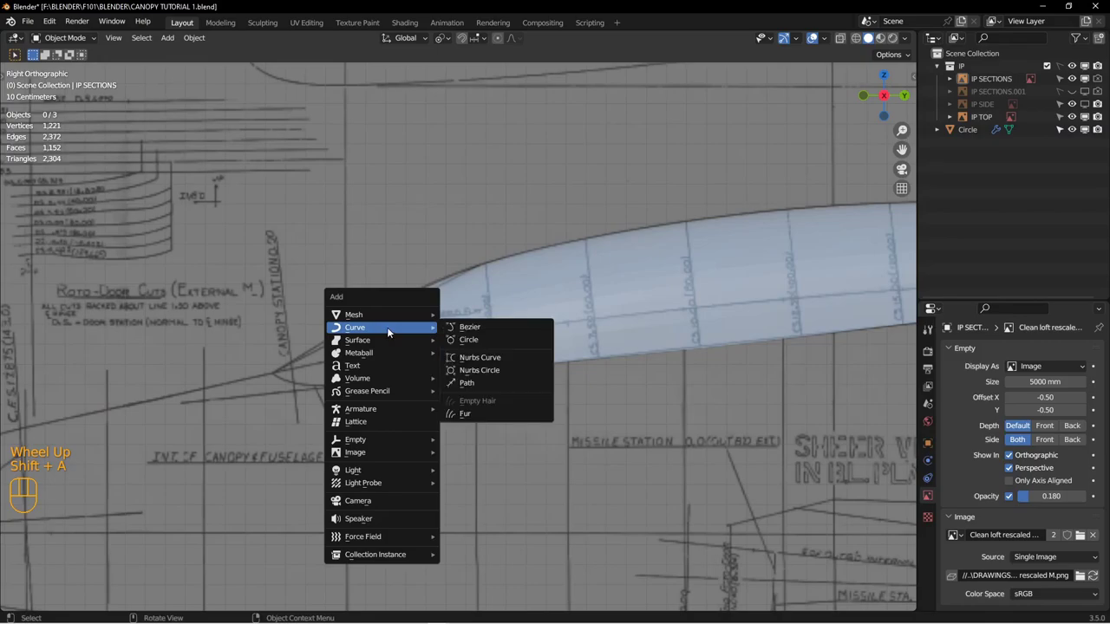
left_click(479, 330)
scroll(612, 404, "up", 7)
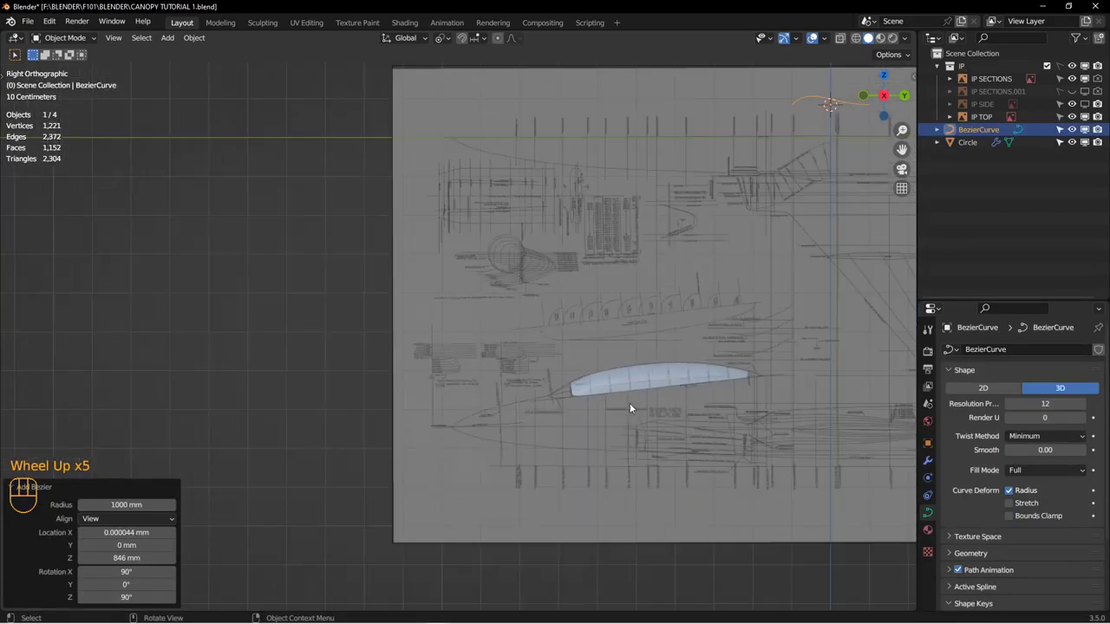
key("g")
left_click(657, 401)
scroll(657, 400, "down", 4)
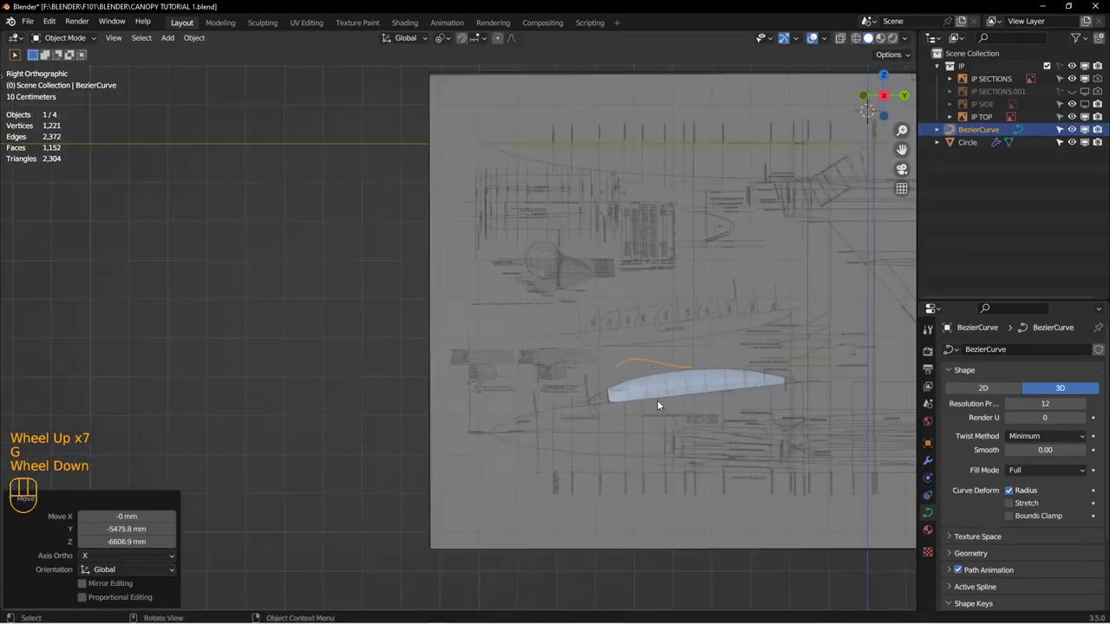
Step: Edit the Bezier curve and move its rear control point onto the canopy's upper outline just behind the fourth arc
middle_click_drag(650, 382, 458, 294, "shift")
key("Tab")
left_click(584, 287)
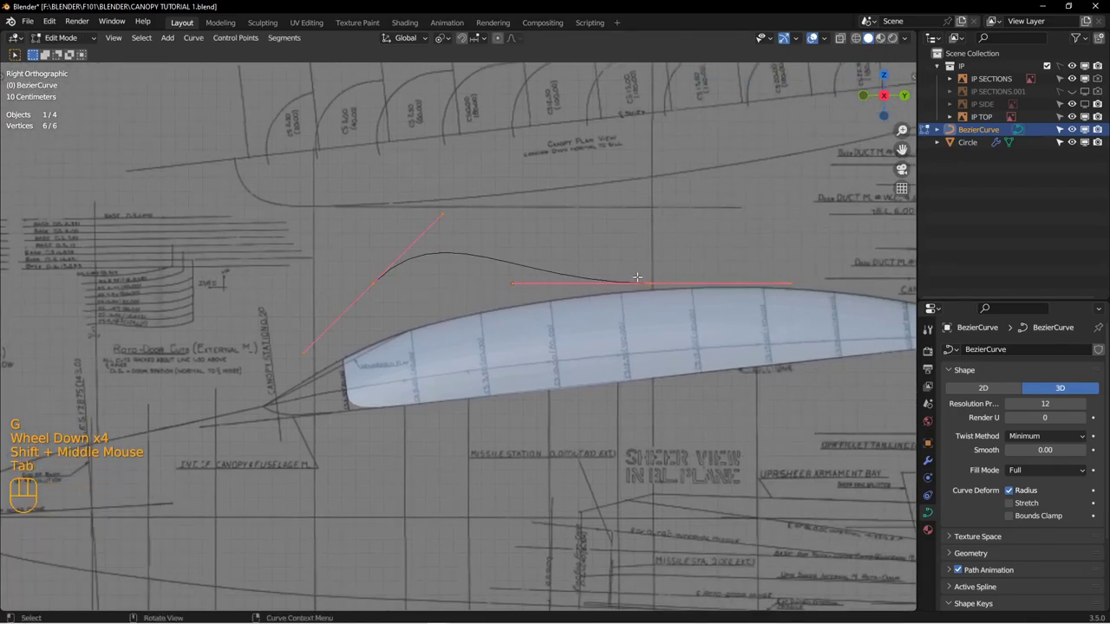
scroll(691, 280, "down", 2)
key("g")
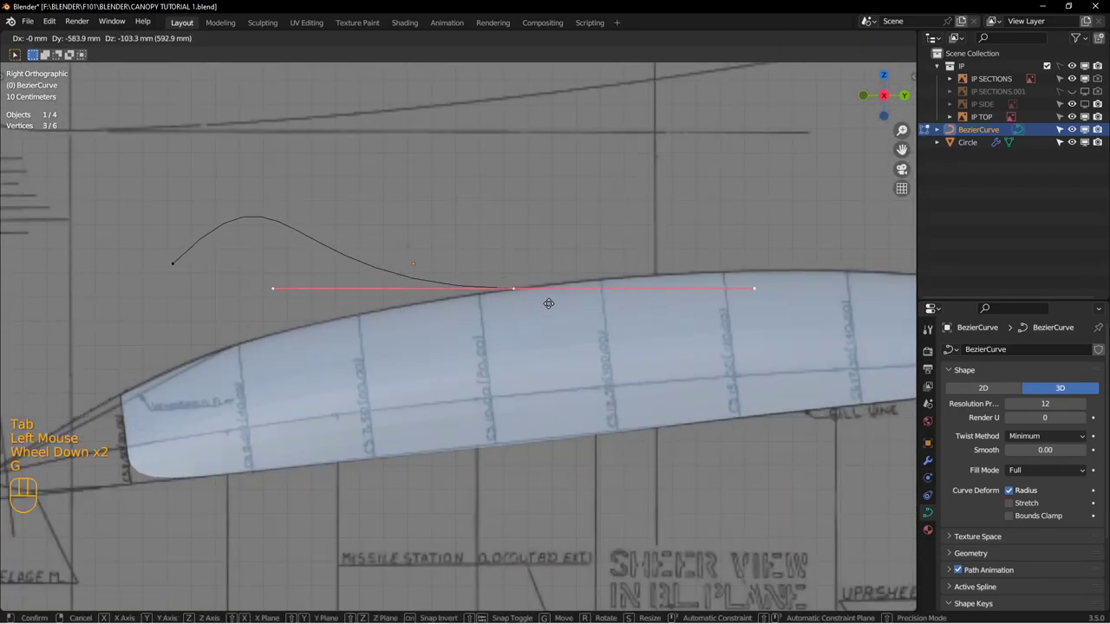
left_click(552, 303)
Step: Move the curve's front control point onto the canopy's forward tip at Canopy Station 0.00, where it meets the fuselage
middle_click_drag(182, 268, 514, 183, "shift")
left_click(511, 182)
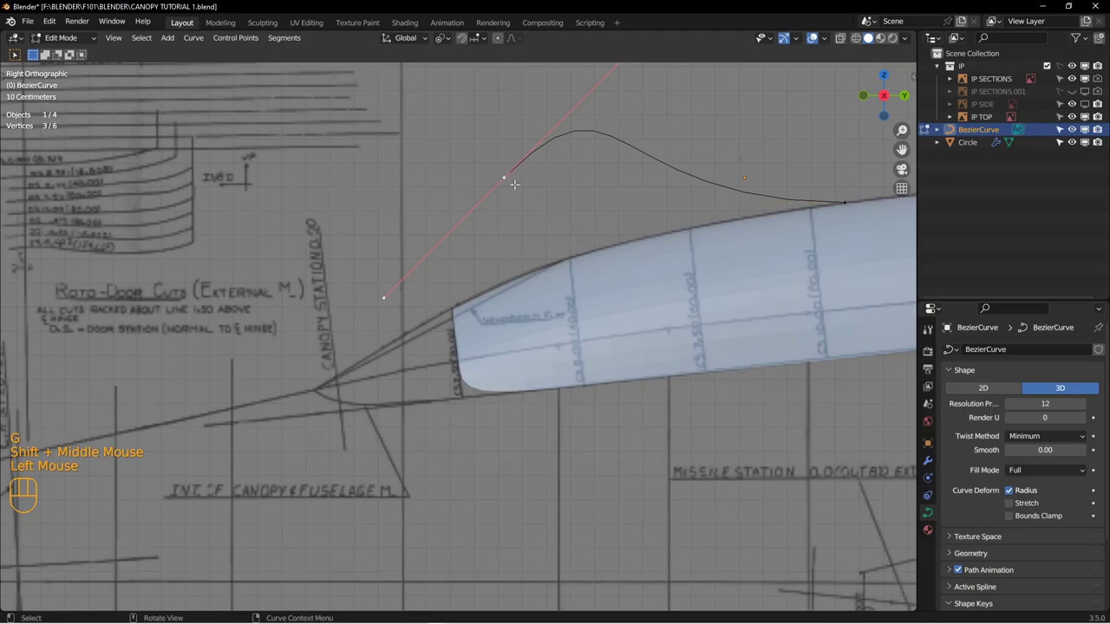
key("g")
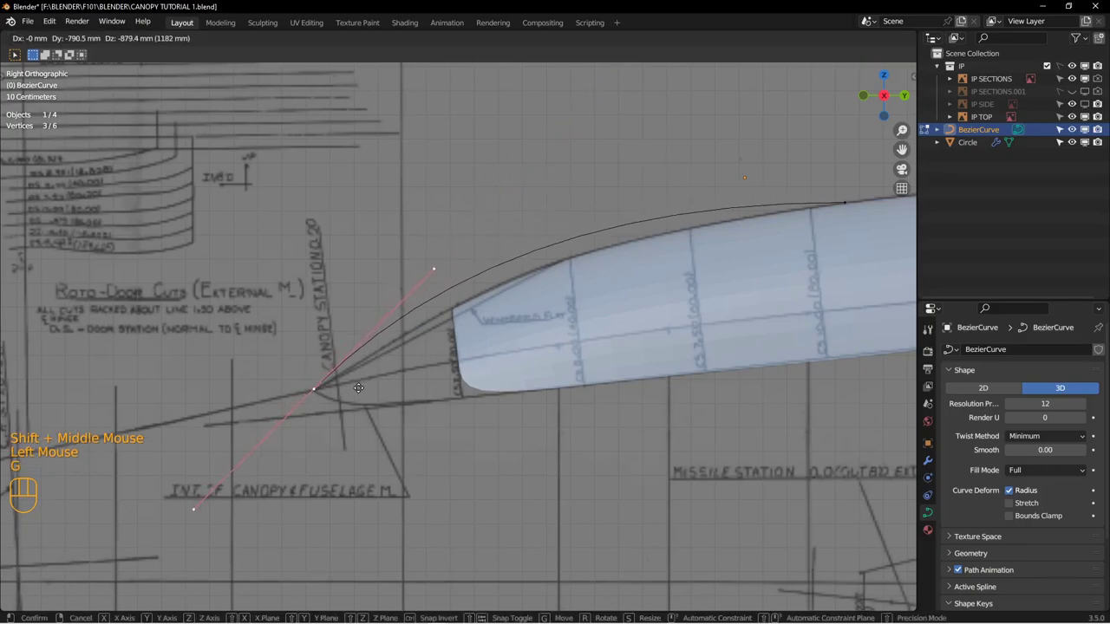
left_click(359, 387)
Step: Lower the front control point's upper handle so the curve follows the drawn windscreen profile
middle_click_drag(359, 388, 360, 362, "shift")
left_click(435, 246)
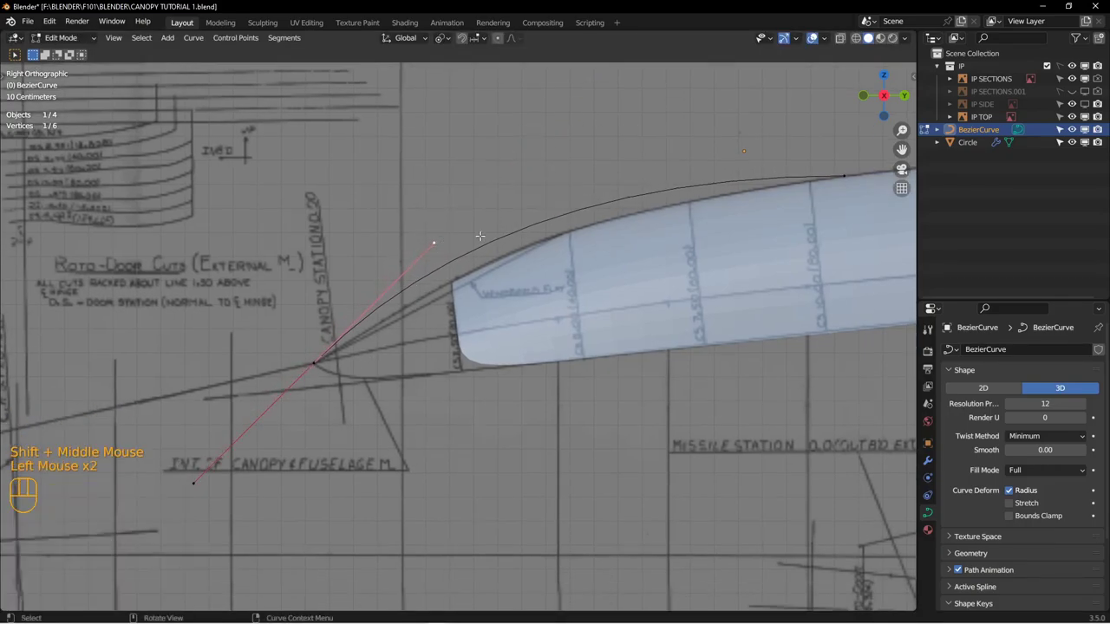
key("g")
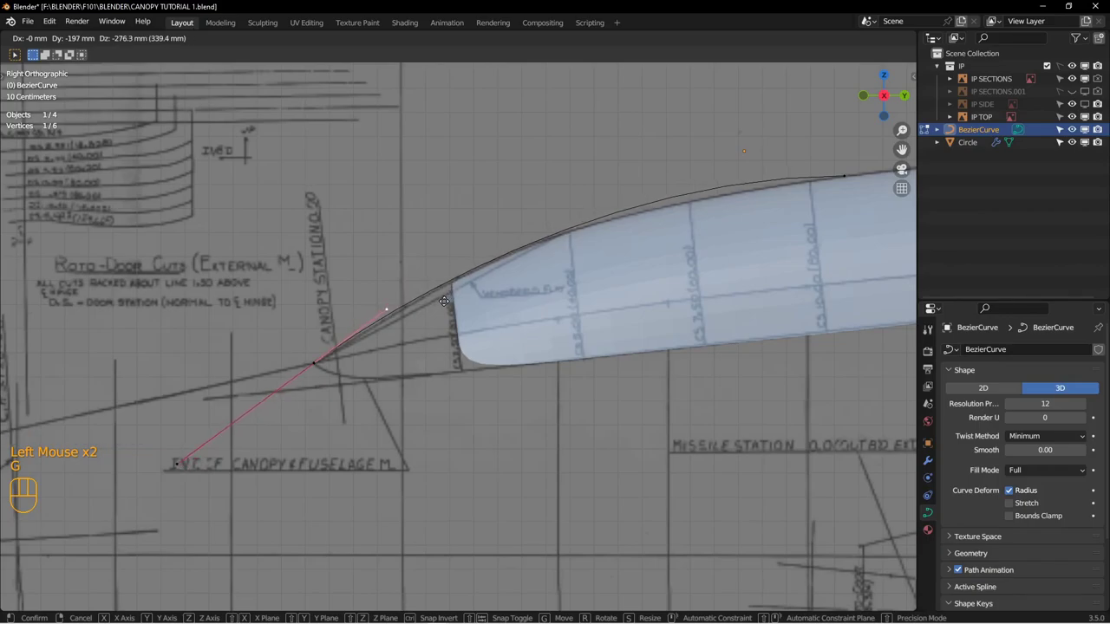
left_click(443, 301)
Step: Move the rear control point's forward handle about -351 mm in Y and -151 mm in Z to follow the canopy's upper outline
left_click(822, 179)
left_click(607, 177)
key("g")
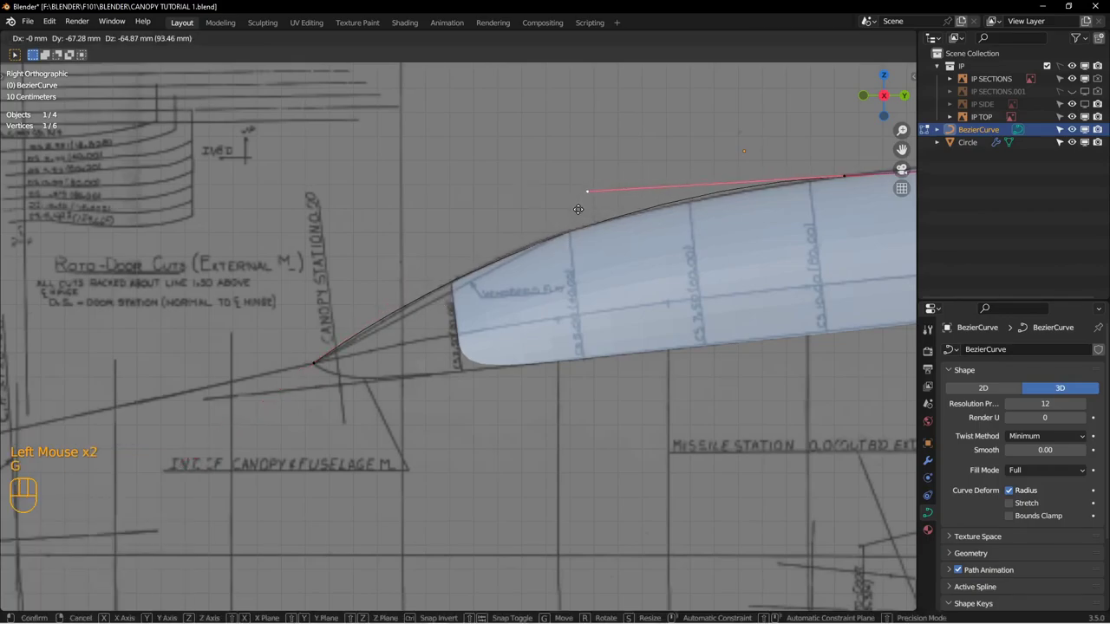
left_click(517, 226)
Step: Fine-tune the front control point's upper handle against the windscreen line and leave Edit Mode
middle_click_drag(317, 360, 351, 317, "shift")
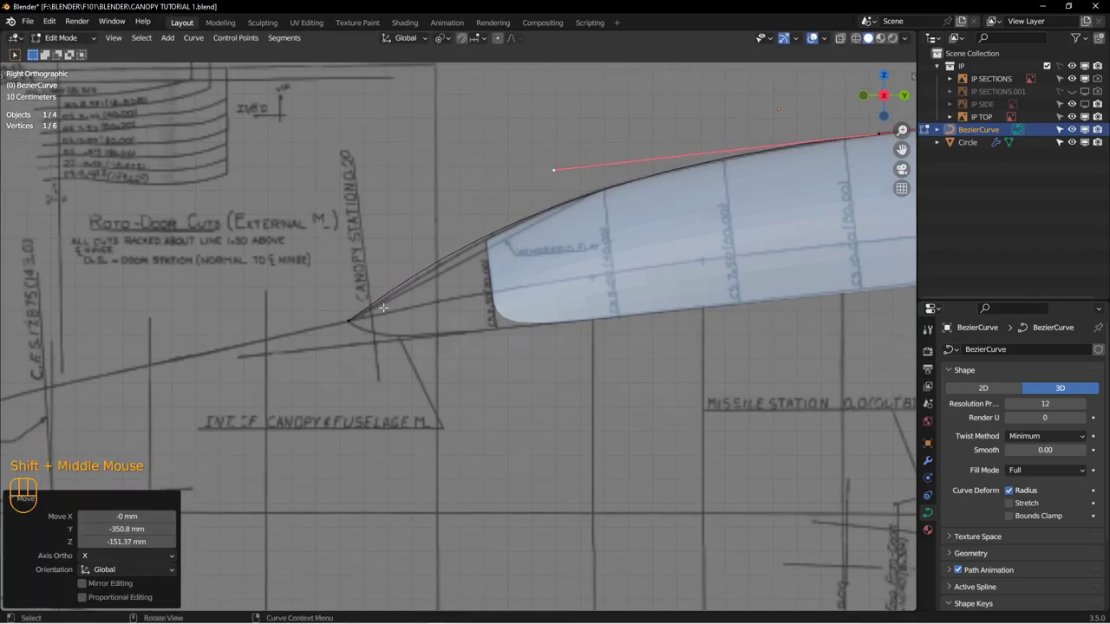
double_click(351, 317)
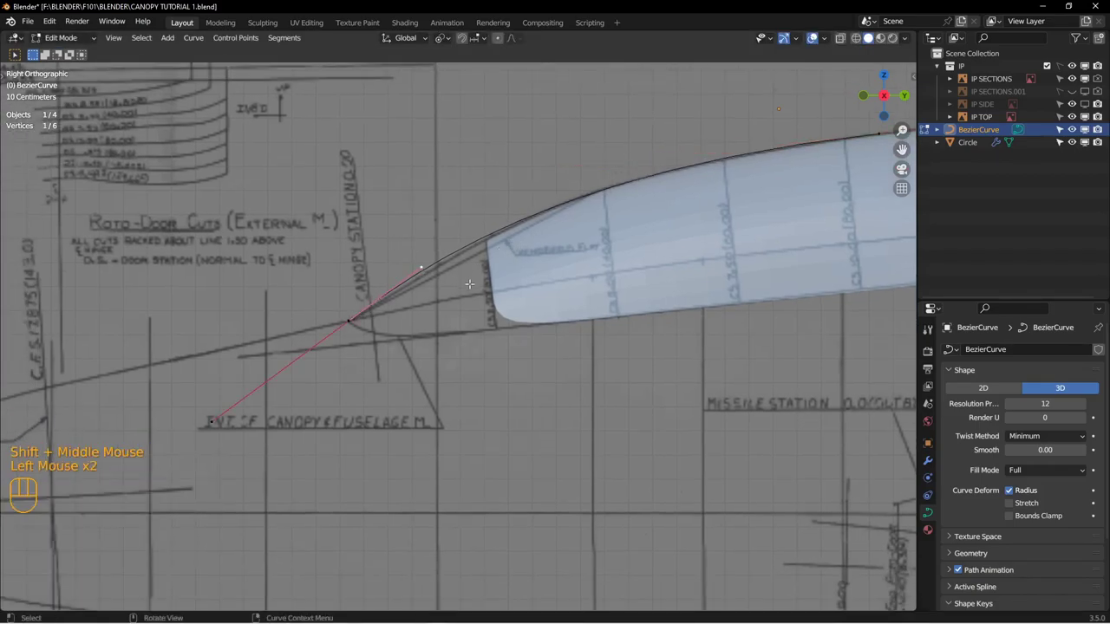
key("g")
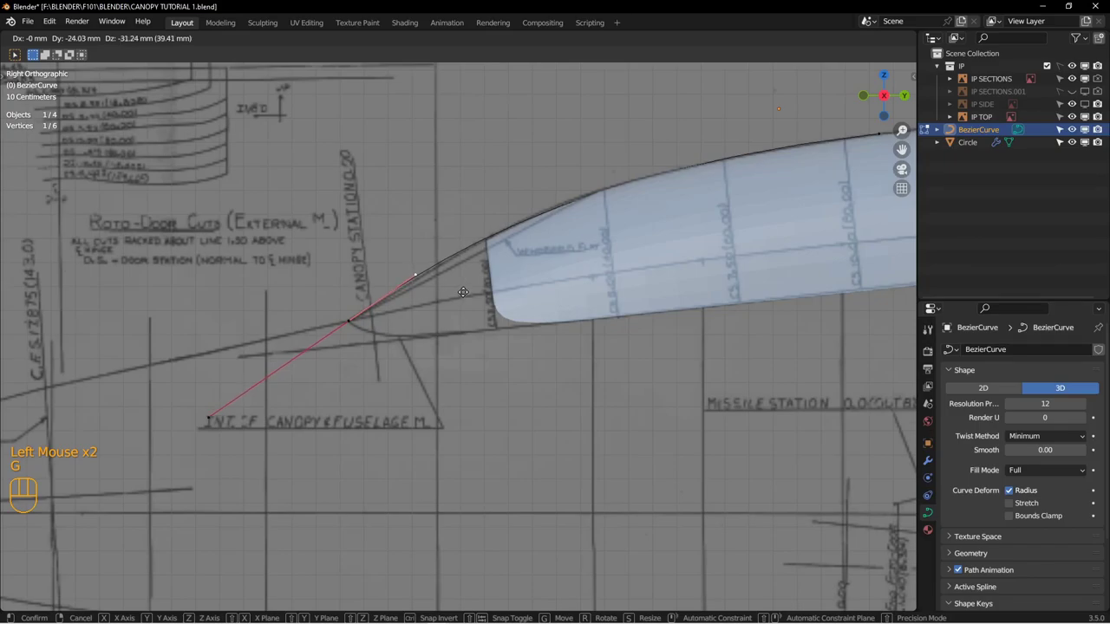
left_click(459, 297)
middle_click_drag(575, 223, 565, 226, "shift")
key("Tab")
left_click(458, 234)
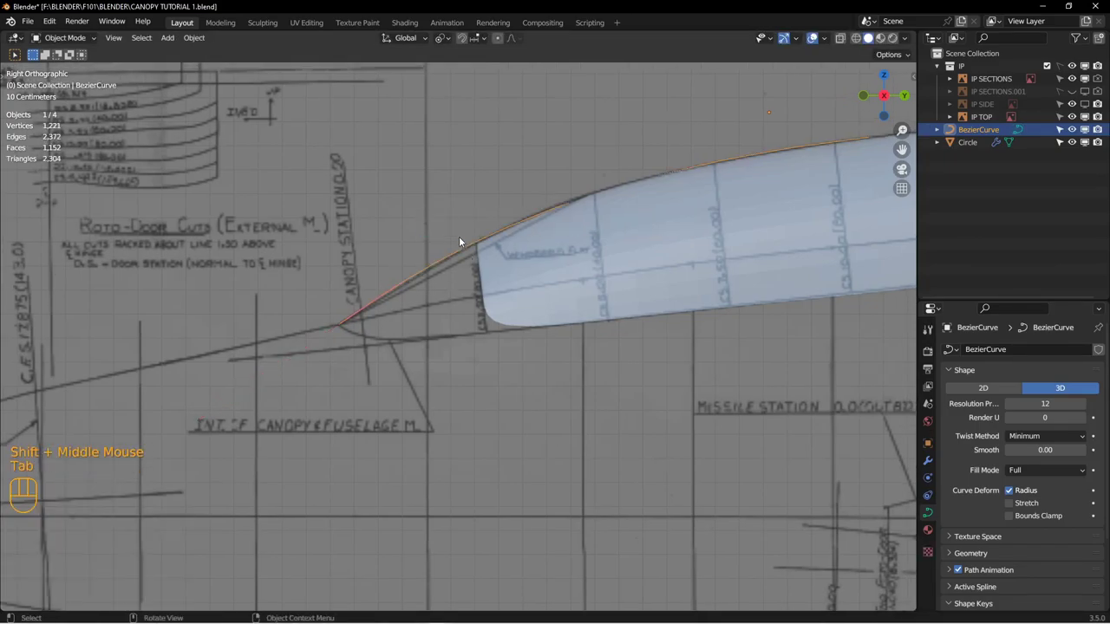
Step: Compare the Bezier curve with the canopy's upper outline along the windscreen and delete the curve
middle_click_drag(759, 173, 684, 191, "shift")
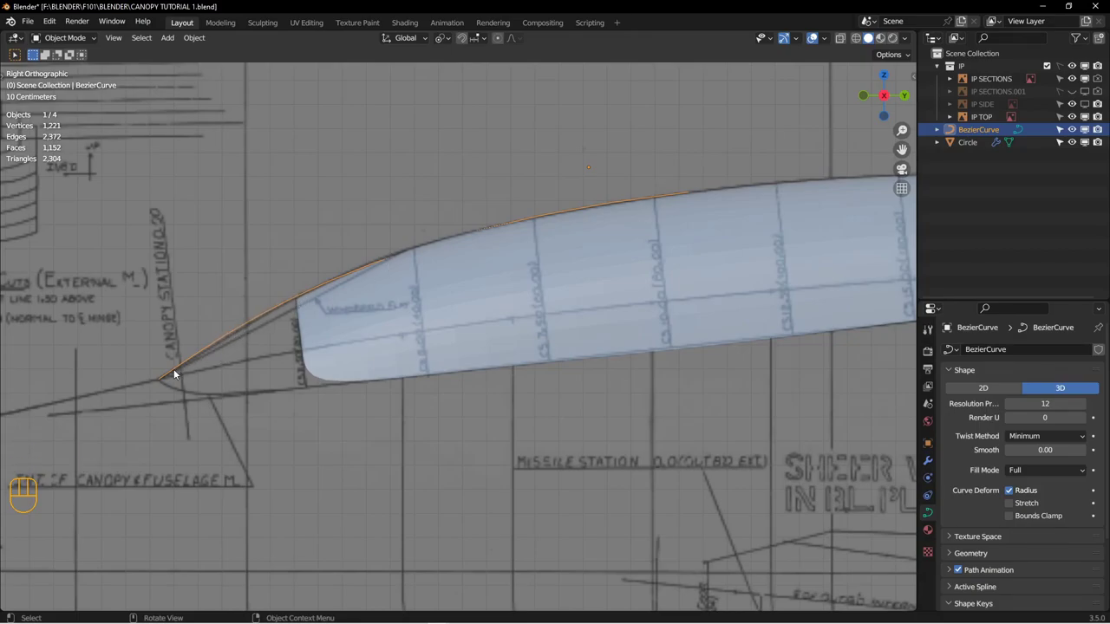
middle_click_drag(274, 309, 605, 286, "shift")
left_click(545, 257)
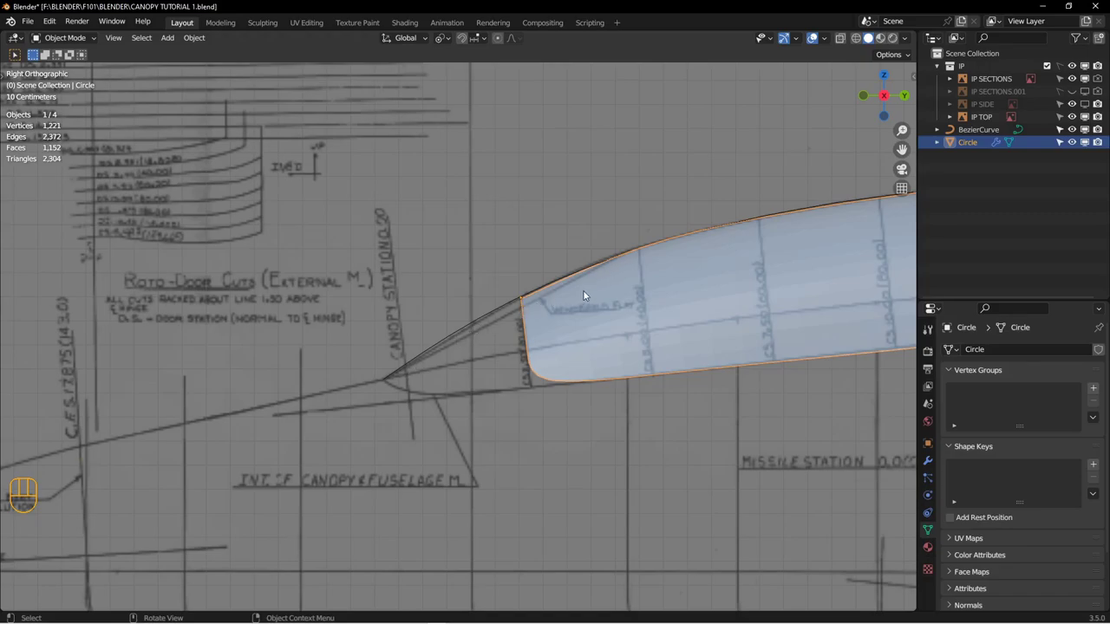
middle_click_drag(597, 297, 484, 329, "shift")
left_click(454, 328)
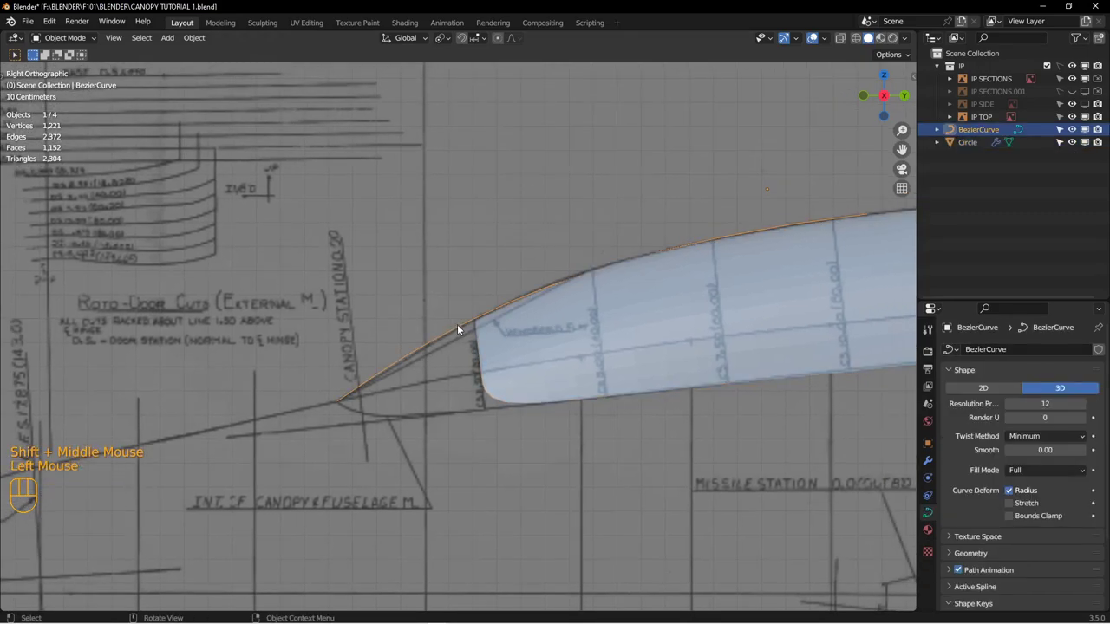
key("x")
left_click(457, 324)
Step: Select the canopy mesh and turn off the viewport display of its Mirror and Subdivision modifiers
middle_click_drag(538, 364, 512, 322, "shift")
left_click(578, 320)
left_click(927, 460)
left_click(1041, 386)
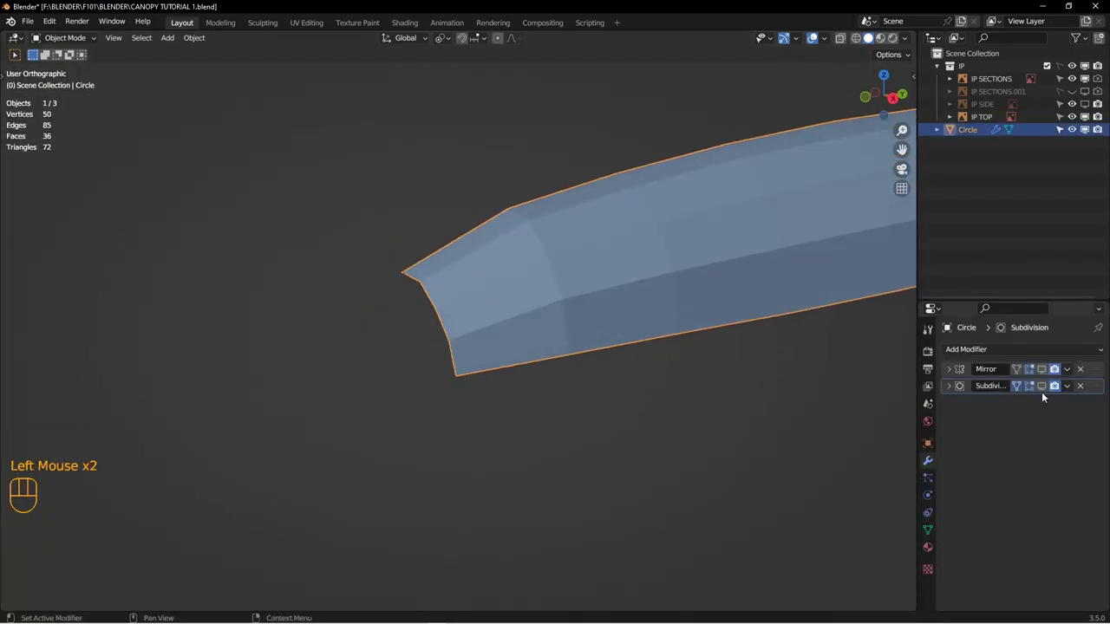
Step: Examine the canopy's open front edge, comparing it in right side view with the drawn windscreen tip
middle_click_drag(431, 285, 400, 277, "alt")
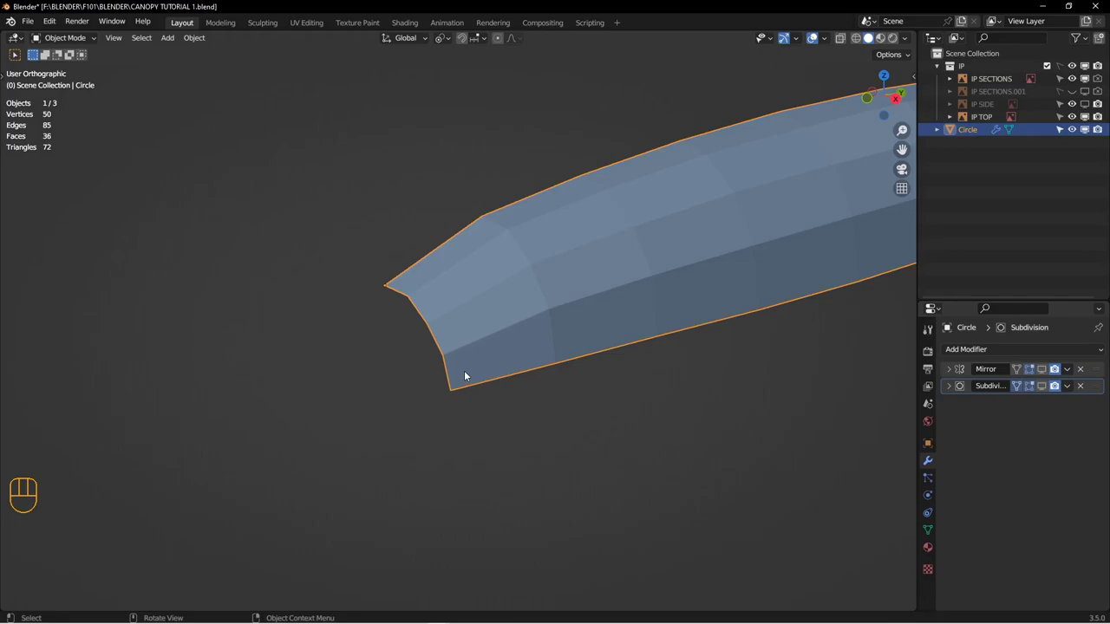
key("KP_3")
middle_click_drag(372, 318, 486, 312, "shift")
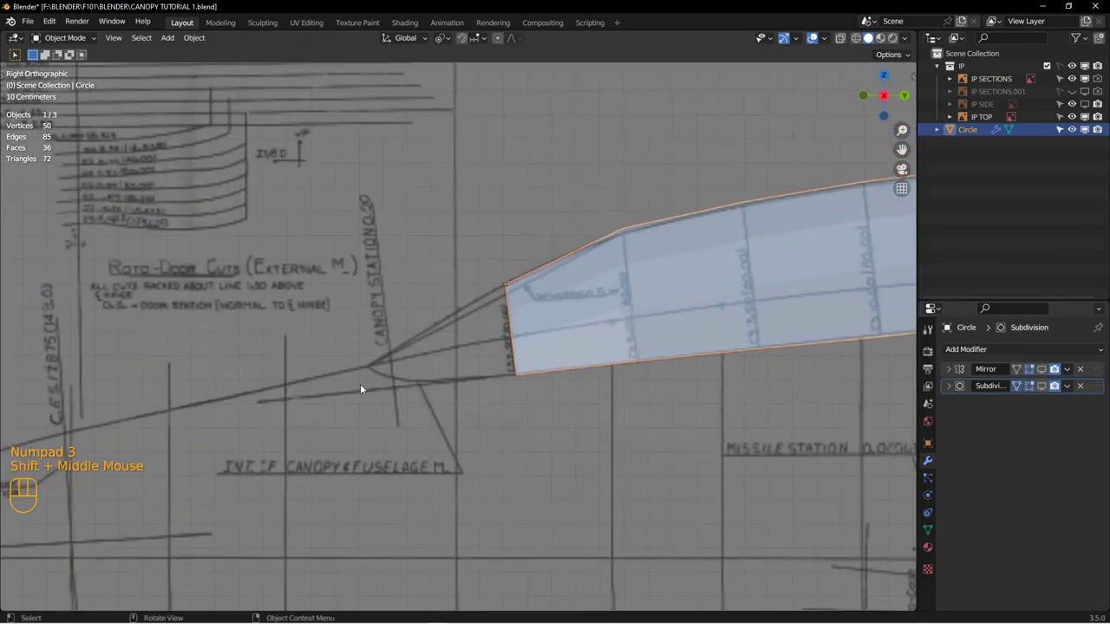
scroll(504, 340, "up", 3)
middle_click_drag(737, 271, 604, 296, "shift")
middle_click_drag(350, 344, 426, 263, "shift")
scroll(508, 330, "down", 3)
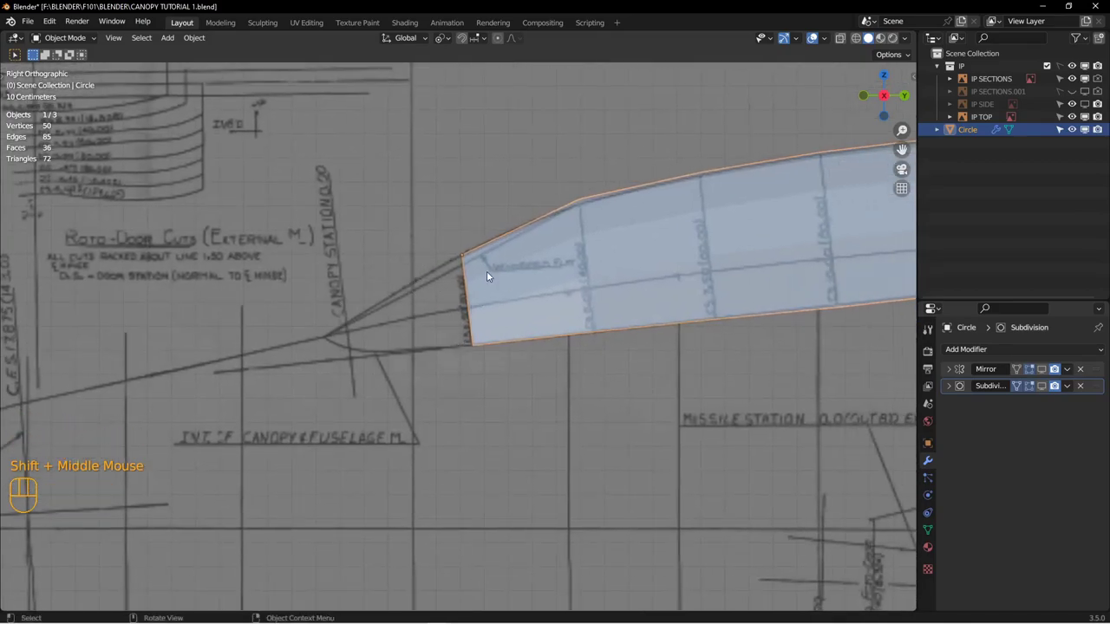
middle_click_drag(444, 302, 458, 307, "shift")
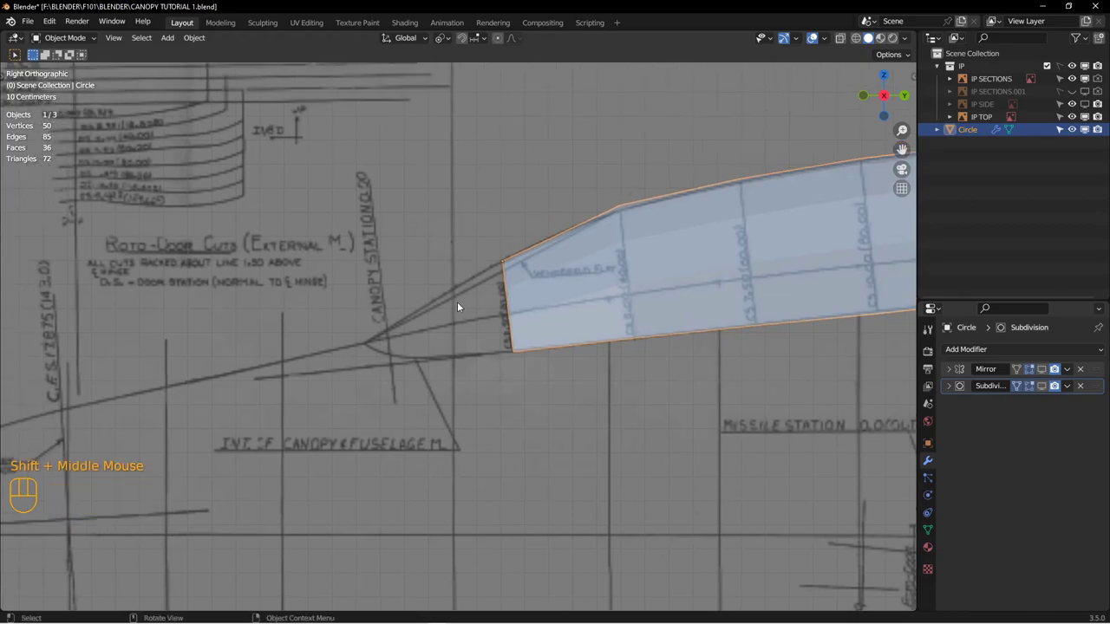
Step: Add a view-aligned UV sphere with 32 segments and 16 rings, and open its mesh for editing with nothing selected
key("shift+a")
mouse_move(414, 257)
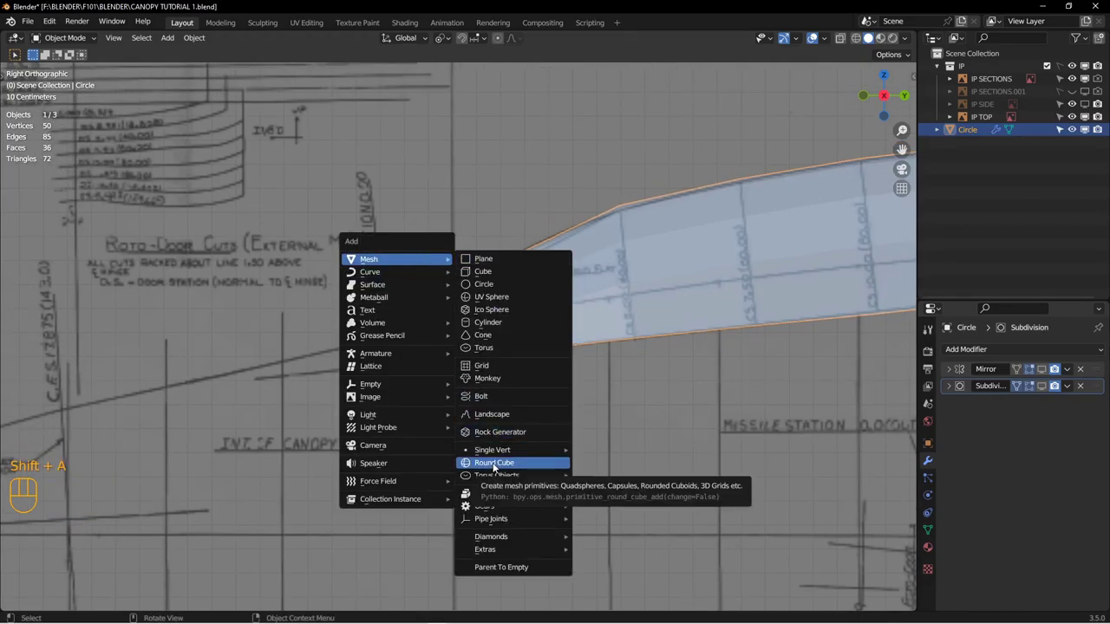
left_click(503, 302)
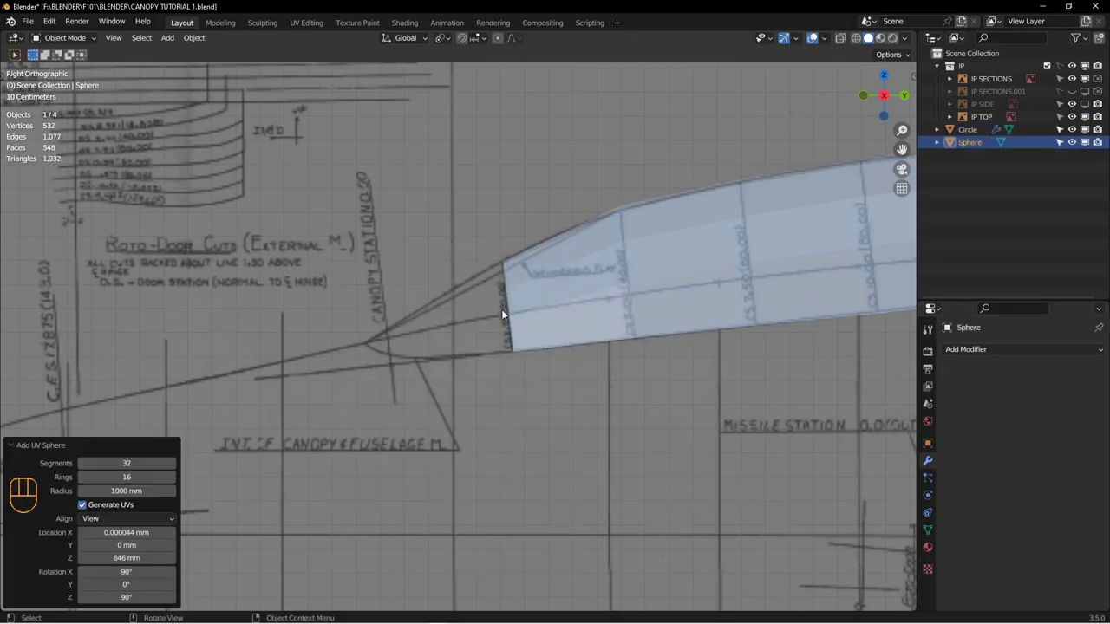
scroll(503, 333, "up", 4)
middle_click_drag(503, 333, 494, 354)
key("KP_Decimal")
scroll(516, 341, "up", 4)
middle_click_drag(473, 314, 532, 347)
key("Tab")
middle_click_drag(607, 351, 560, 371)
key("alt+a")
scroll(539, 369, "down", 3)
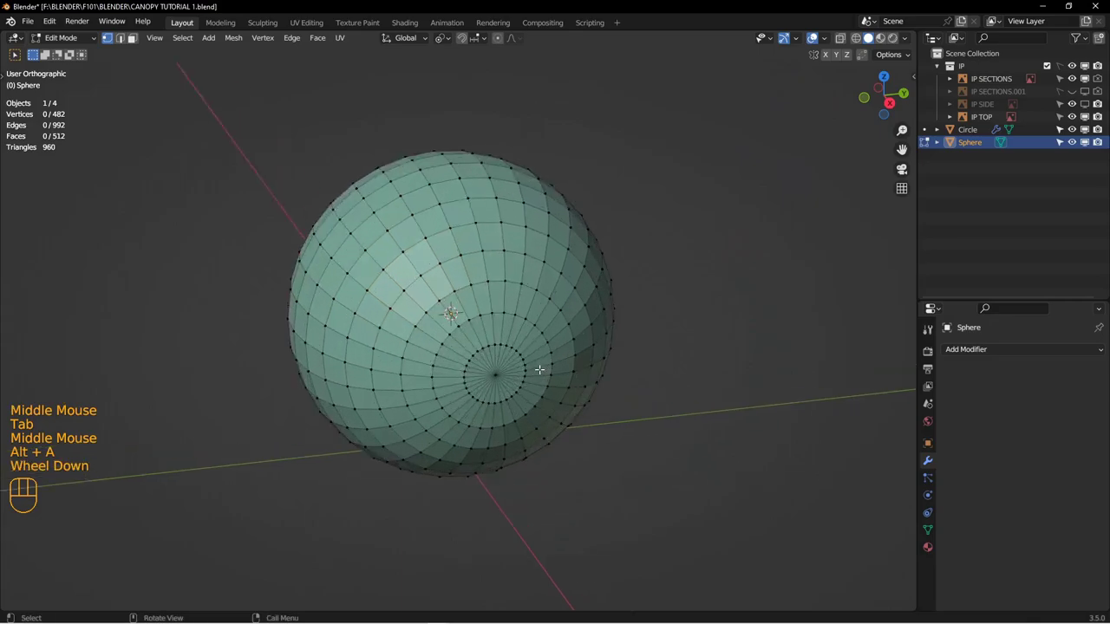
Step: Select the UV sphere's pole vertex and examine the triangles converging on it
left_click(495, 373)
middle_click_drag(495, 374, 499, 343, "alt")
scroll(497, 352, "down", 2)
scroll(497, 352, "down", 1)
scroll(501, 364, "up", 2)
middle_click_drag(499, 342, 450, 267, "alt")
scroll(500, 326, "up", 2)
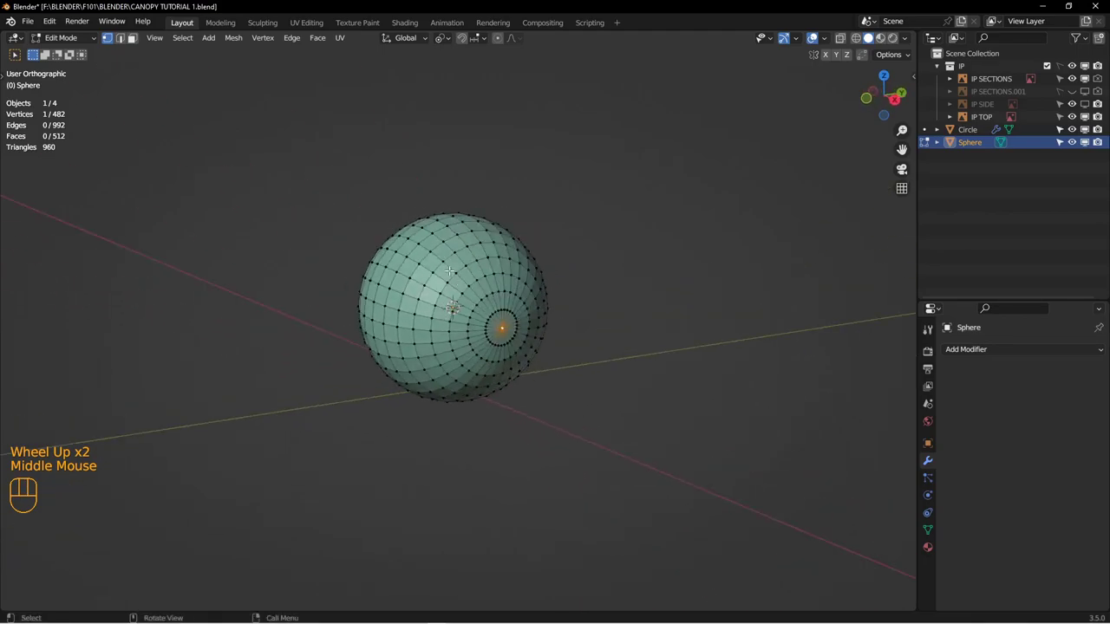
Step: Leave Edit Mode and delete the UV sphere
key("Tab")
key("alt+a")
left_click(455, 304)
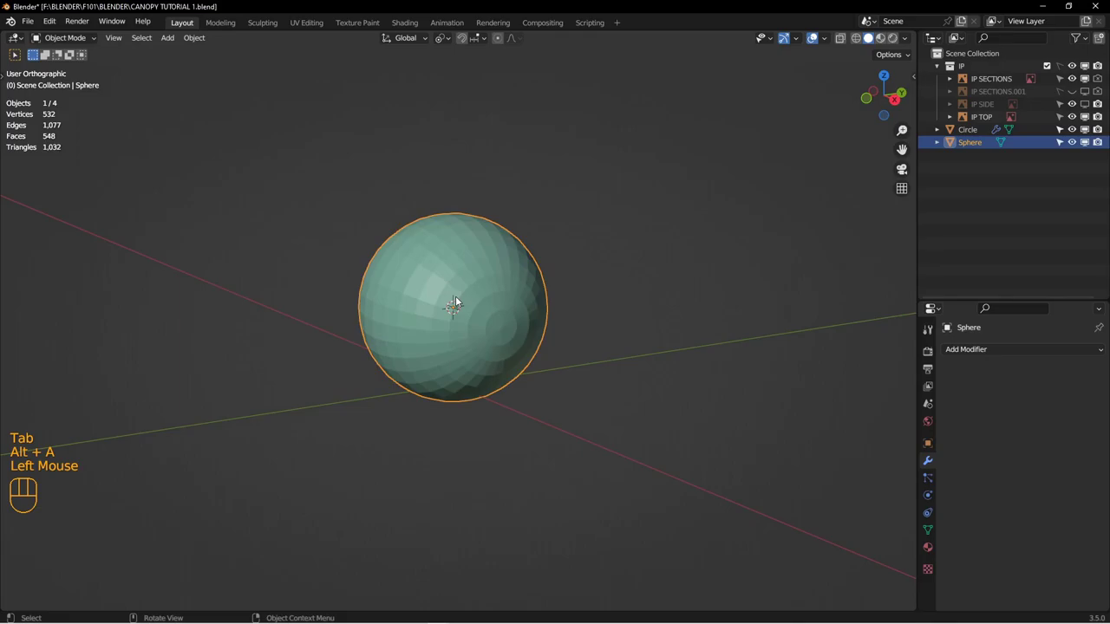
key("KP_1")
left_click(455, 297)
key("x")
left_click(456, 299)
Step: Locate the canopy and return to right side view over the sections drawing, with nothing selected
scroll(491, 347, "up", 2)
scroll(477, 364, "up", 3)
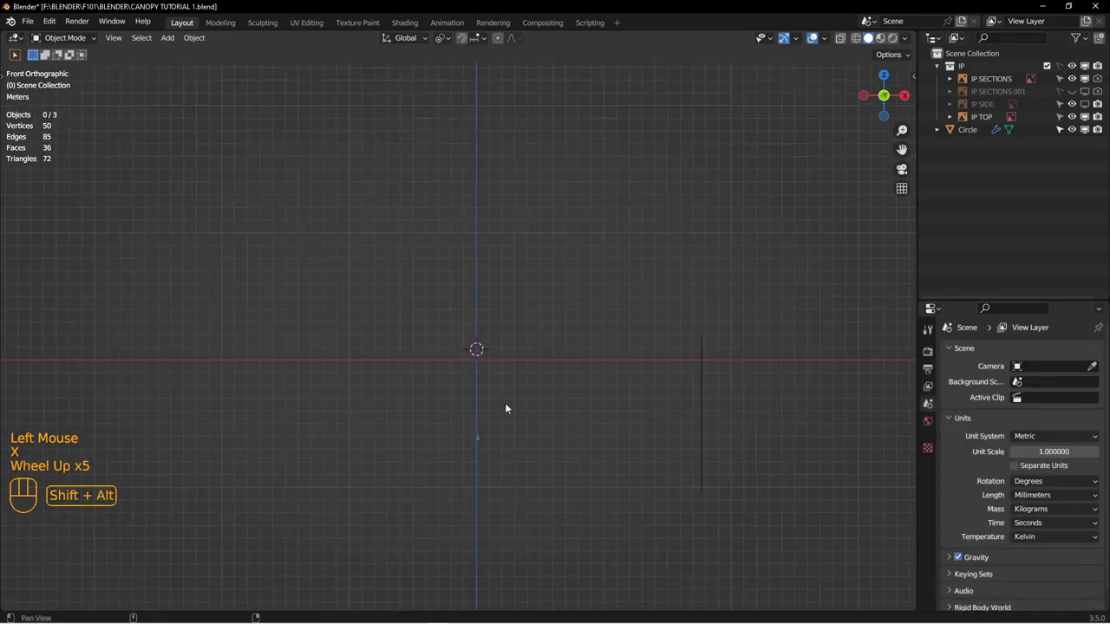
middle_click_drag(504, 402, 468, 359, "shift")
scroll(468, 360, "down", 4)
middle_click_drag(424, 302, 522, 343, "shift")
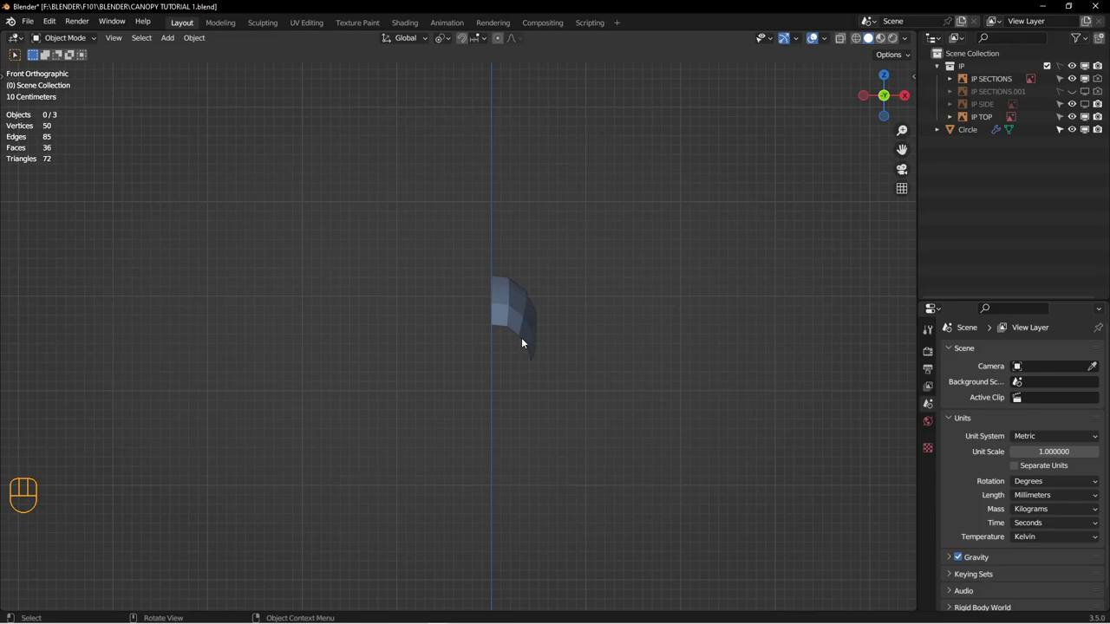
key("KP_3")
scroll(484, 328, "up", 1)
middle_click_drag(485, 329, 479, 324, "shift")
scroll(477, 322, "down", 1, "shift")
key("alt+a")
left_click(443, 249)
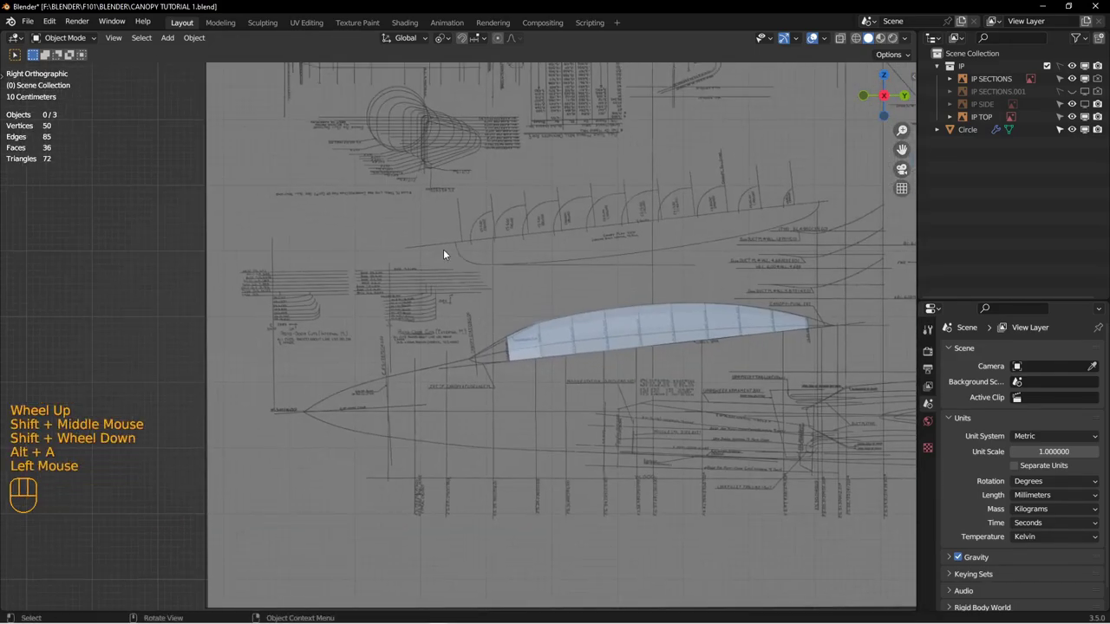
Step: Add a Round Cube mesh aligned to the view at the 3D cursor
key("shift+a")
mouse_move(443, 249)
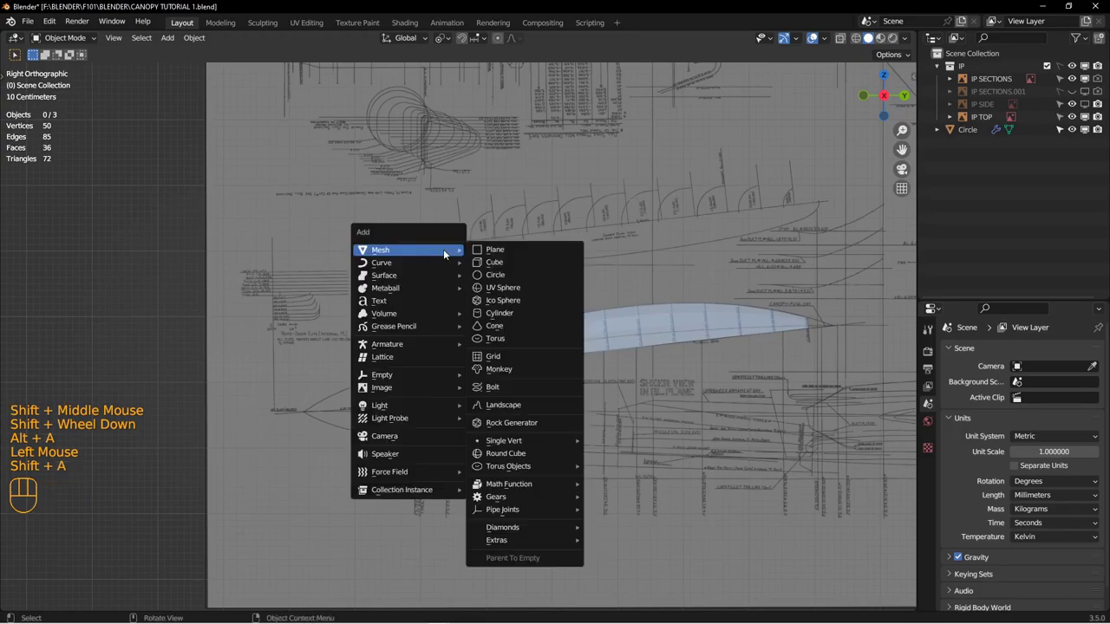
left_click(519, 455)
scroll(555, 381, "up", 4)
middle_click_drag(576, 359, 487, 279, "shift")
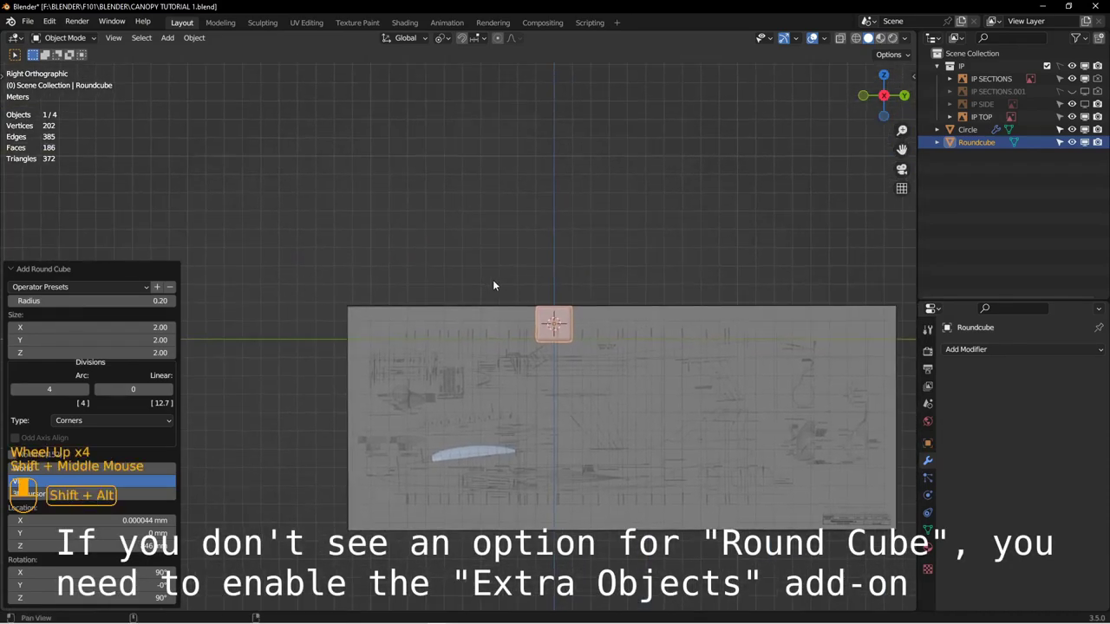
scroll(572, 317, "down", 3)
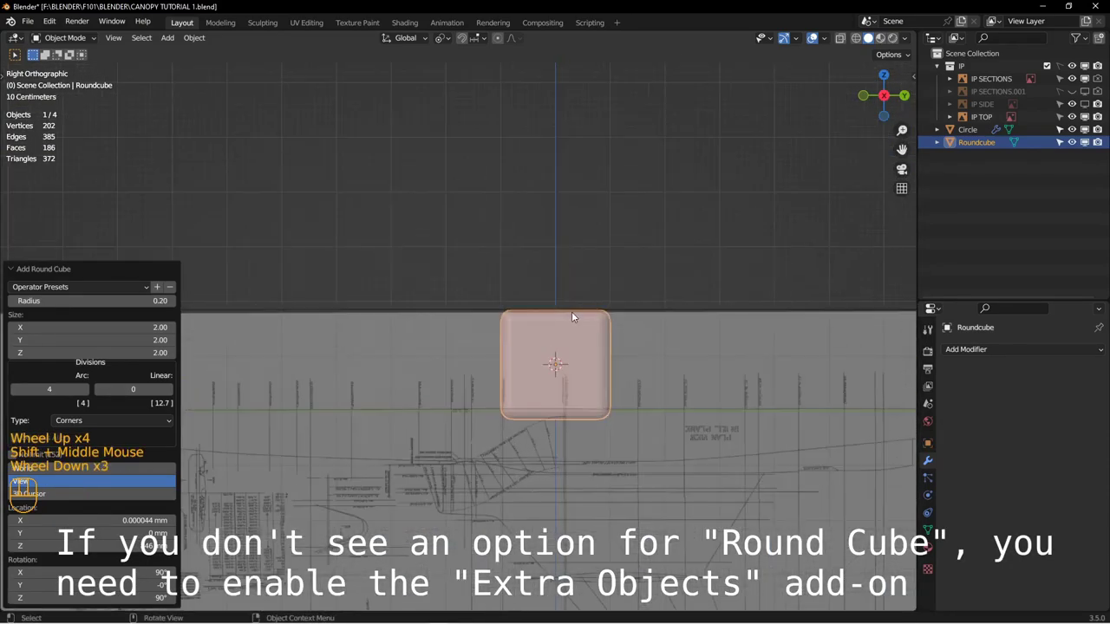
Step: Turn the round cube into a sphere with the Quadsphere preset and set its arc divisions to 4
left_click(144, 289)
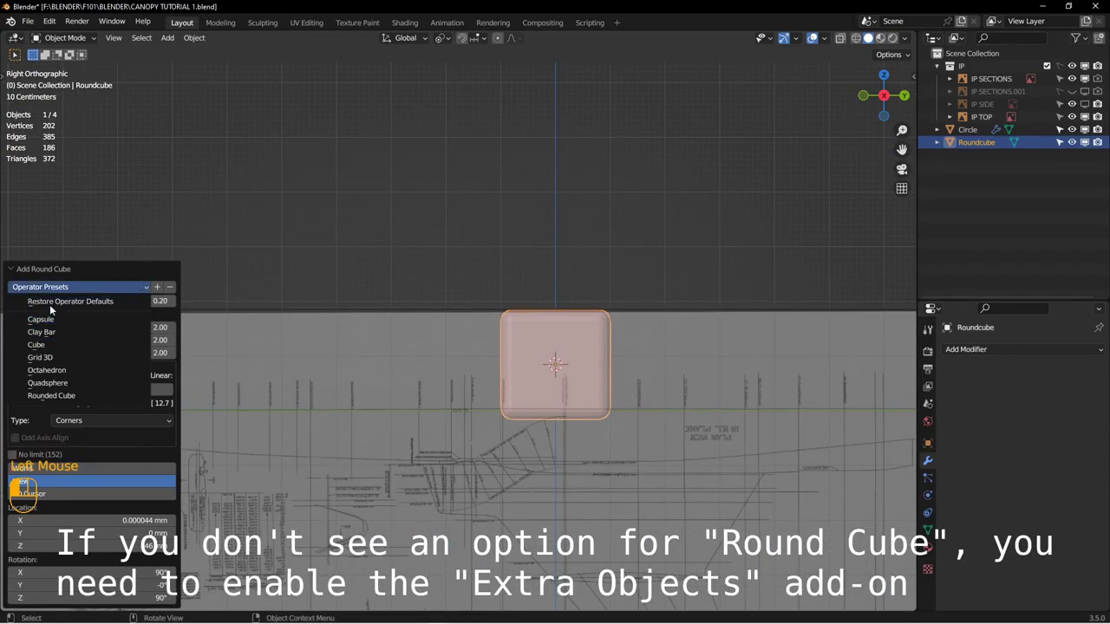
left_click(56, 385)
left_click(49, 390)
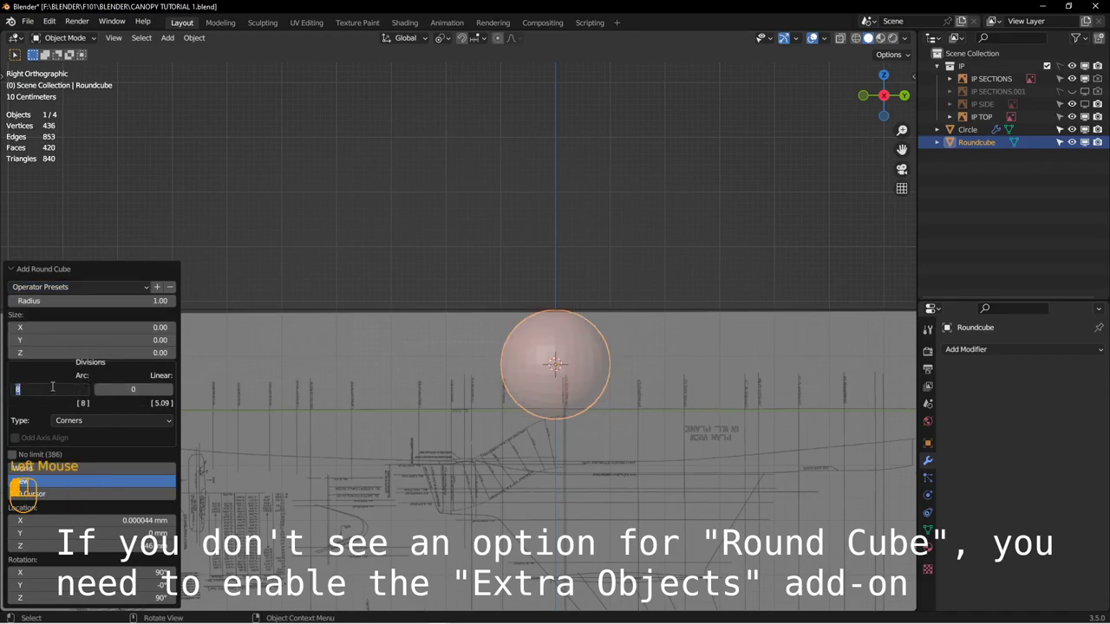
type("4")
left_click(592, 370)
scroll(564, 332, "up", 1)
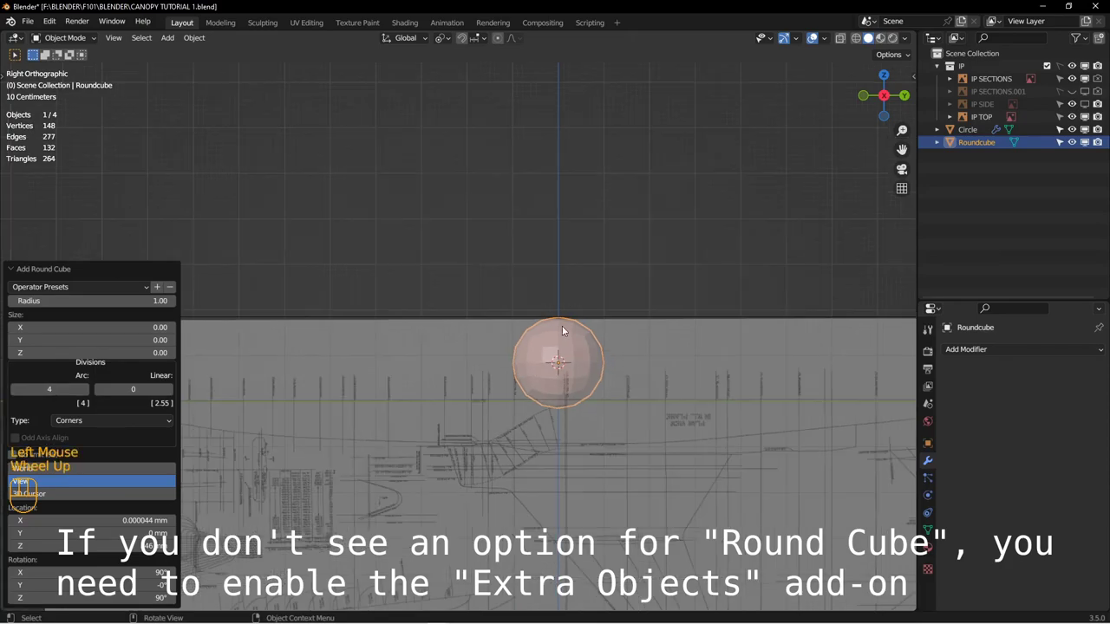
Step: Move the quadsphere down and forward onto the drawing's nose area, just ahead of the canopy's front
scroll(586, 378, "up", 2)
middle_click_drag(619, 342, 689, 224, "shift")
key("g")
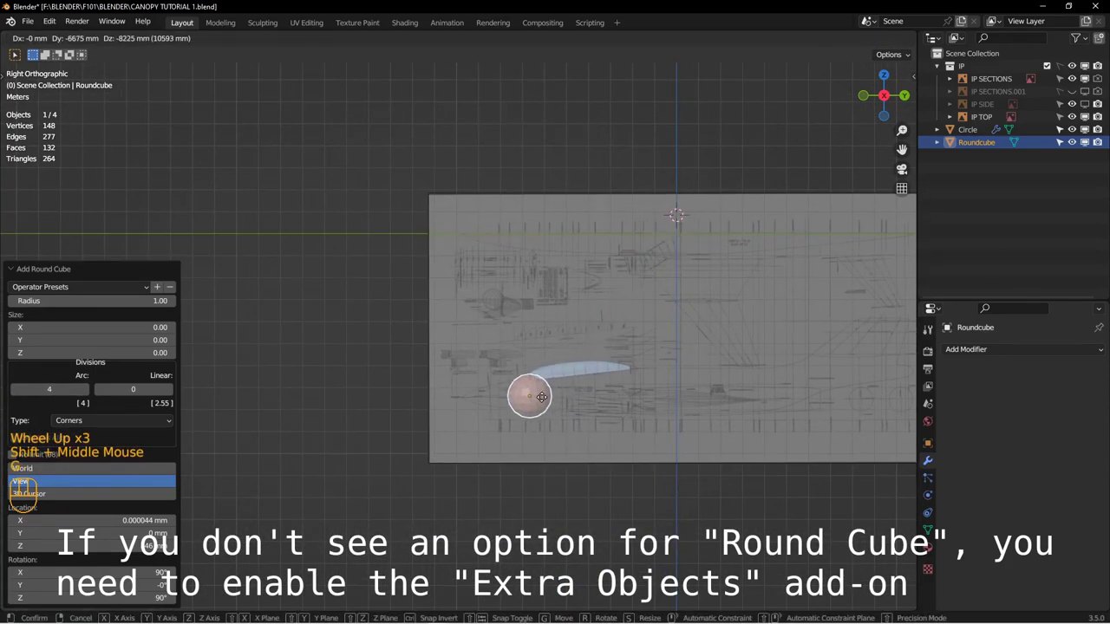
left_click(531, 387)
scroll(532, 387, "down", 3)
middle_click_drag(558, 382, 495, 381, "shift")
scroll(496, 381, "down", 1, "alt")
scroll(495, 378, "down", 1)
Step: Show the quadsphere in wireframe and delete the faces of its lower half, leaving a dome
key("Tab")
key("z")
left_click(441, 371)
key("alt+a")
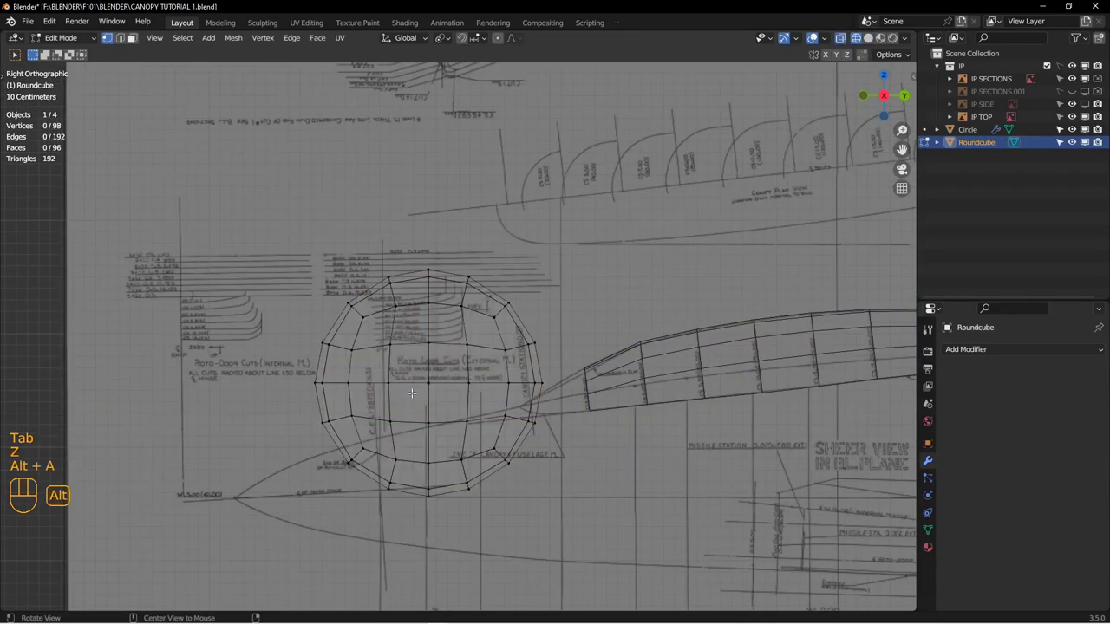
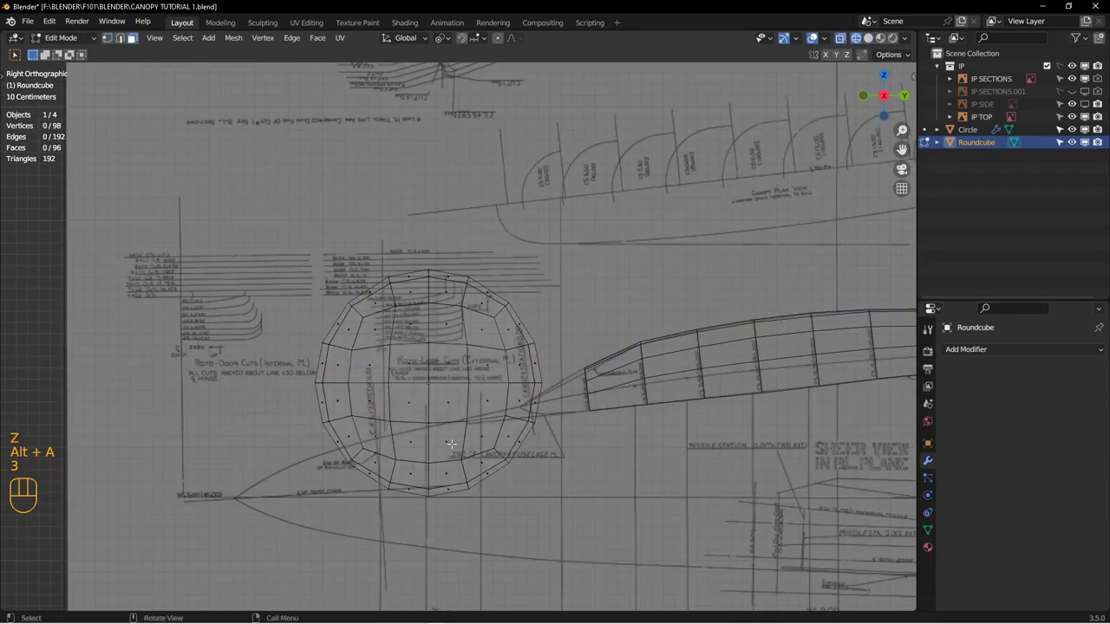
key("b")
left_click_drag(661, 528, 263, 379)
key("x")
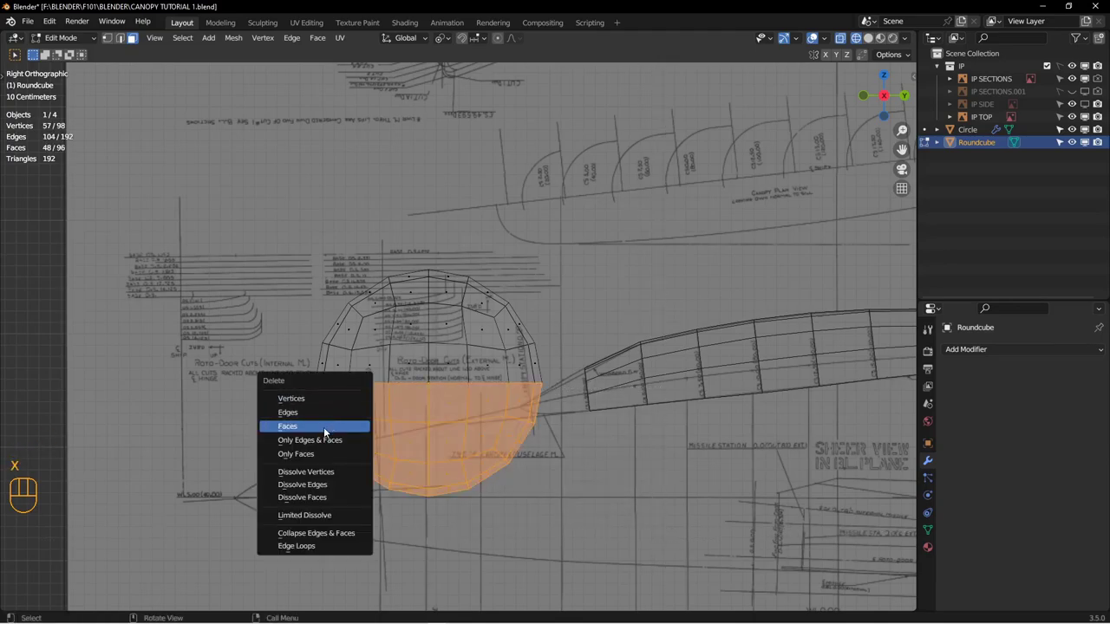
left_click(324, 426)
Step: Separate the rear half of the dome, on the canopy side, into its own object and return to Object Mode
middle_click_drag(323, 426, 274, 411, "shift")
left_click_drag(399, 232, 508, 386)
scroll(543, 397, "up", 2)
left_click_drag(566, 271, 431, 414)
scroll(431, 413, "up", 3)
middle_click_drag(431, 413, 379, 433, "shift")
scroll(379, 433, "down", 3)
key("p")
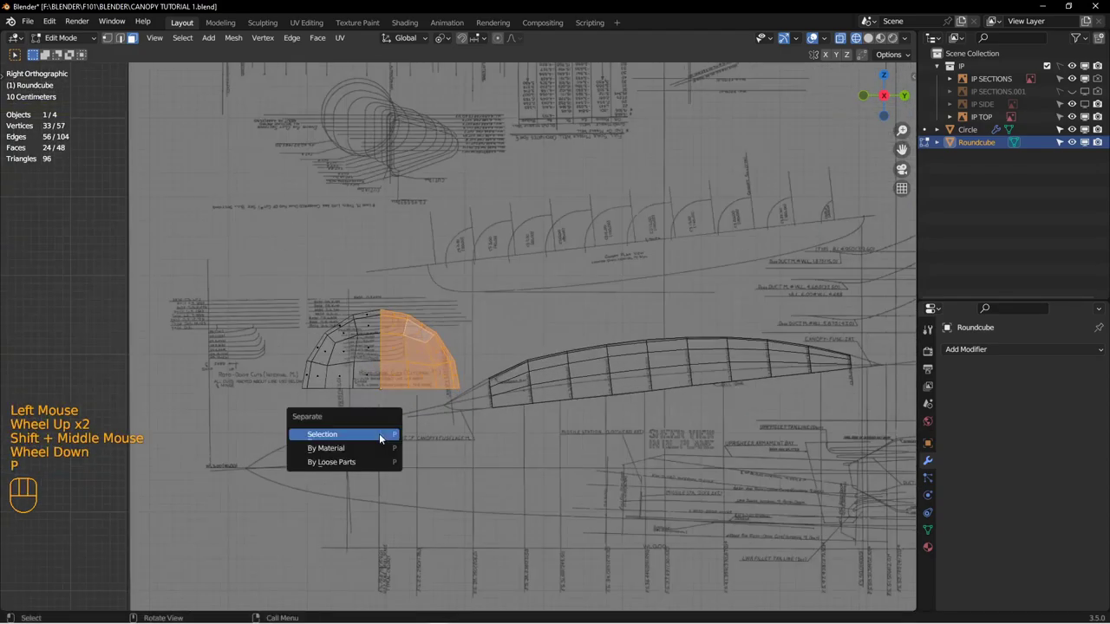
left_click(380, 433)
key("Tab")
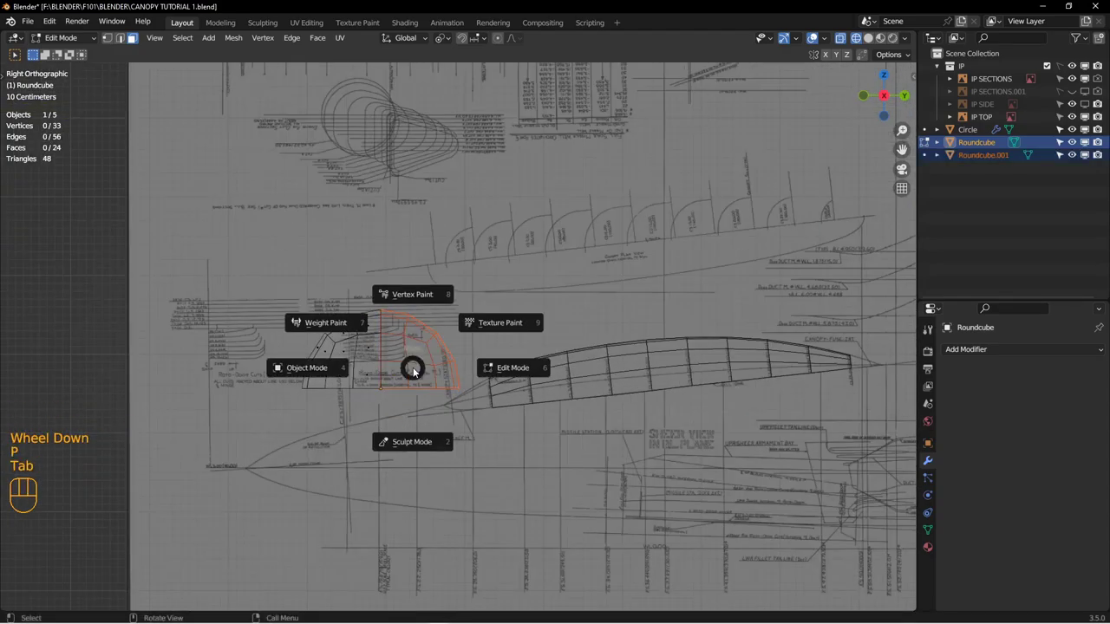
left_click(346, 371)
Step: Move the separated rear half-dome about 6354 mm along Y and -246 mm along Z, to the canopy's tail end
key("alt+a")
left_click(420, 373)
middle_click_drag(419, 374, 293, 406, "shift")
scroll(293, 405, "up", 1)
key("g")
left_click(709, 421)
middle_click_drag(620, 375, 438, 387, "shift")
scroll(438, 386, "down", 1)
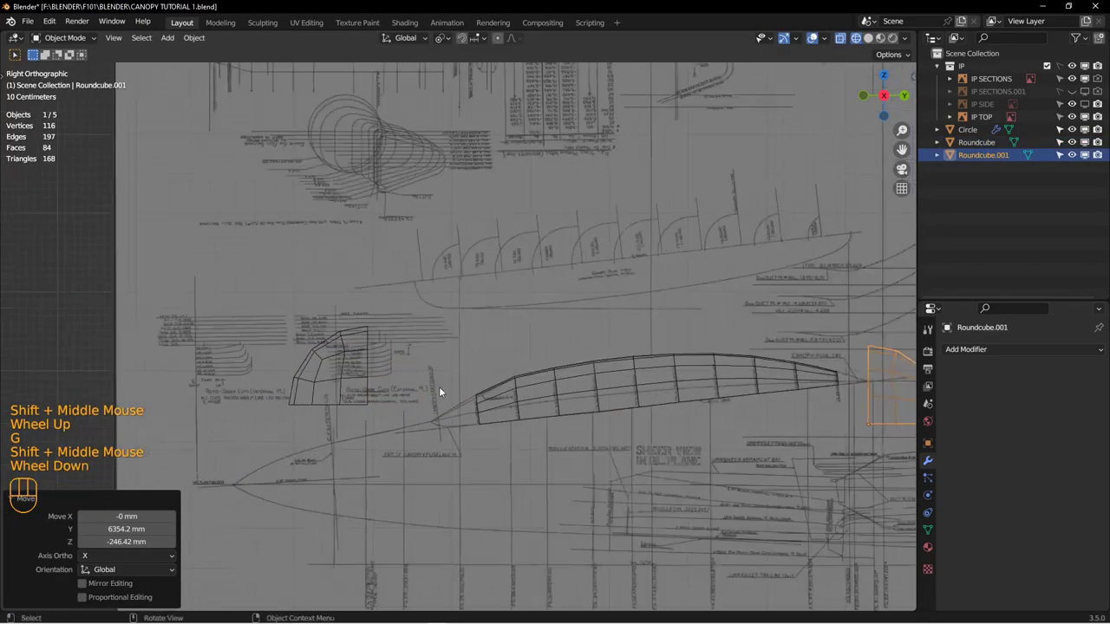
scroll(357, 371, "down", 2)
Step: Move the remaining front half-dome about 1491 mm along Y and -251 mm along Z, to the canopy's front end
left_click(372, 344)
middle_click_drag(356, 371, 404, 285, "shift")
scroll(404, 284, "down", 1, "shift")
scroll(354, 278, "down", 1)
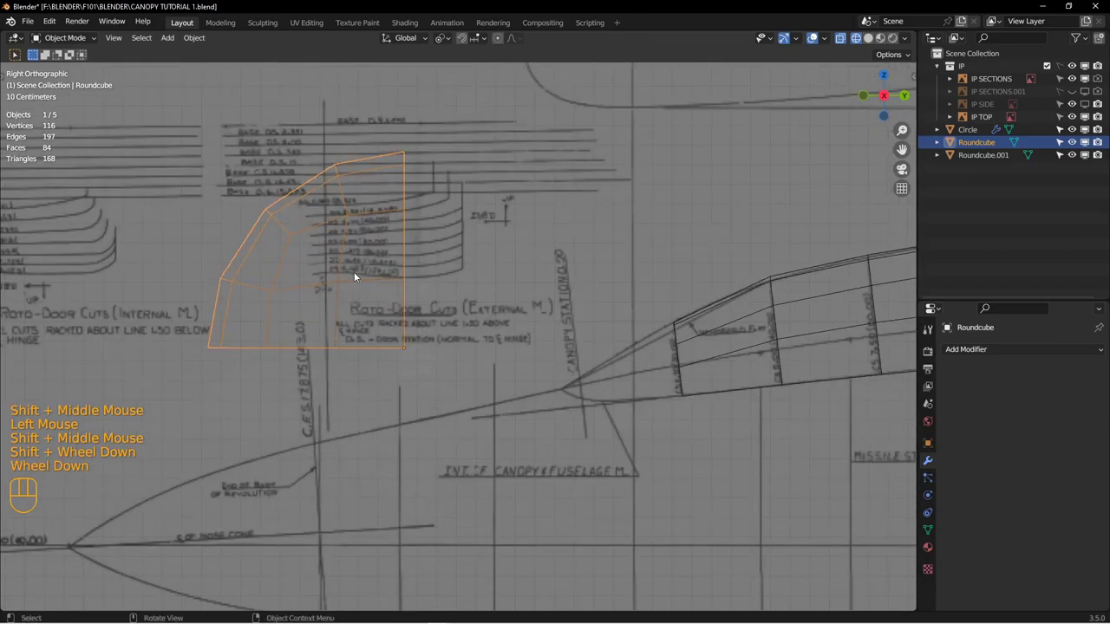
key("g")
left_click(638, 340)
Step: Fine-position the front half-dome so its lower rear corner meets the lower front corner of the canopy
scroll(688, 396, "down", 3)
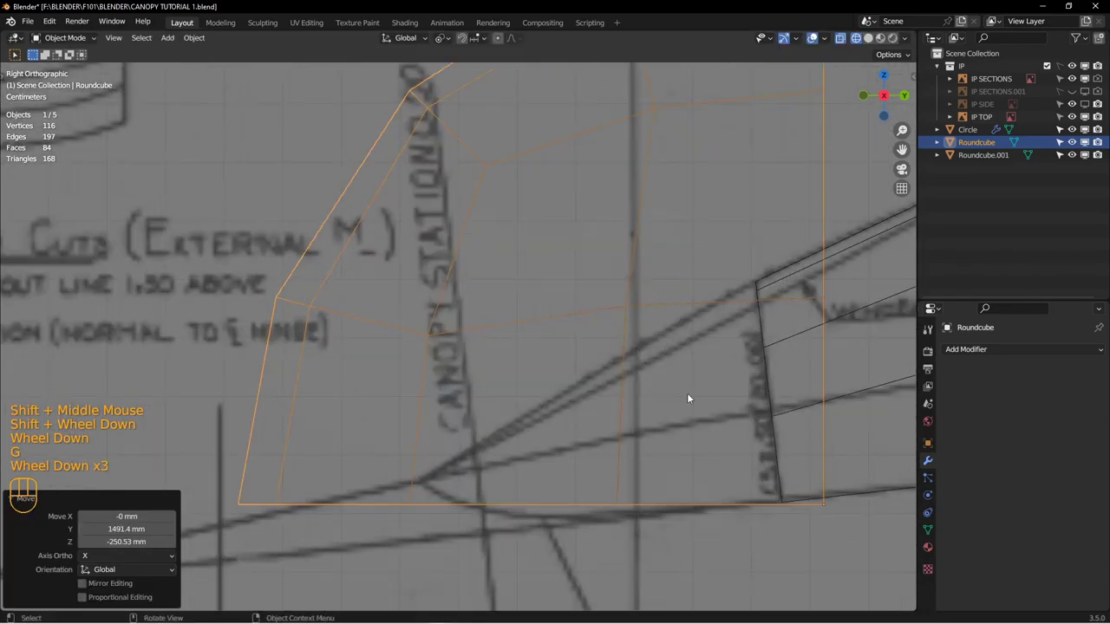
middle_click_drag(688, 396, 512, 306, "shift")
scroll(511, 305, "down", 2)
key("g")
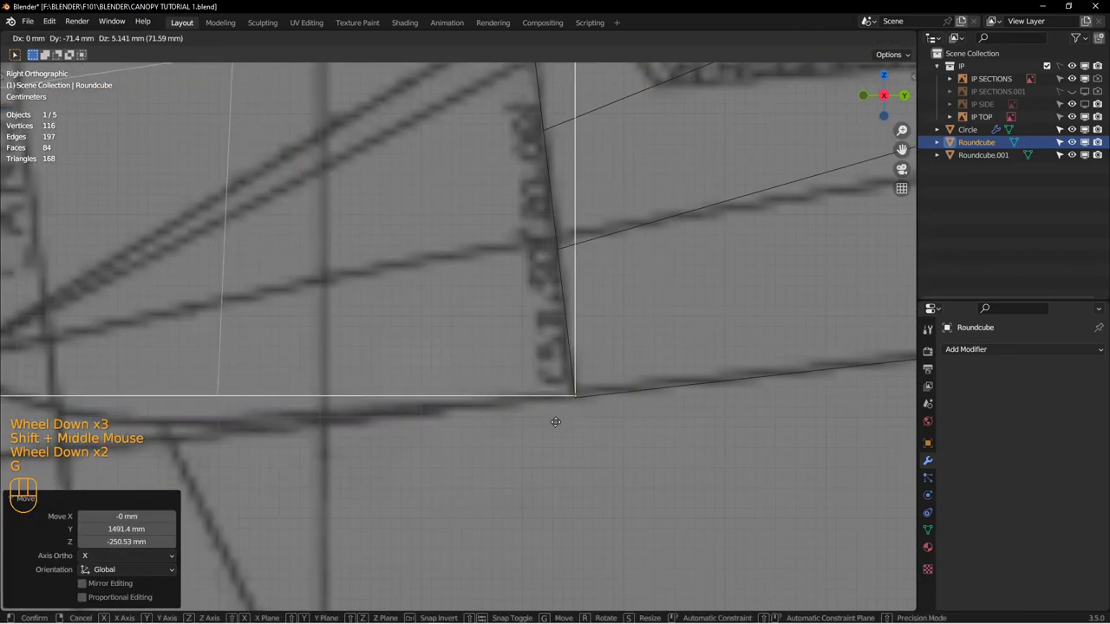
left_click(556, 423)
scroll(623, 382, "down", 5)
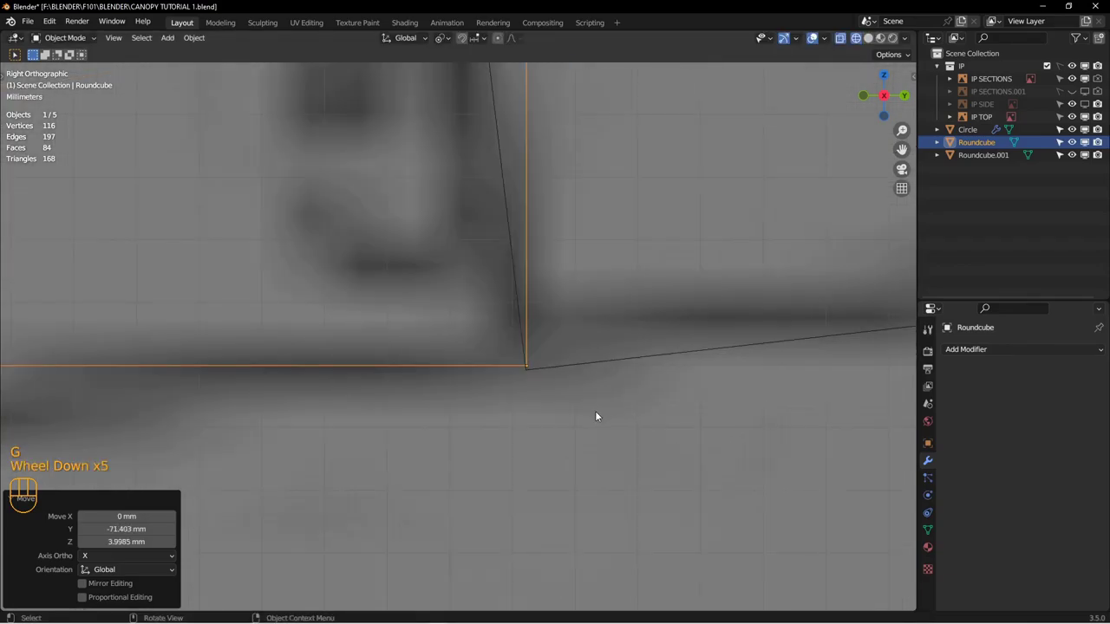
key("g")
left_click(560, 391)
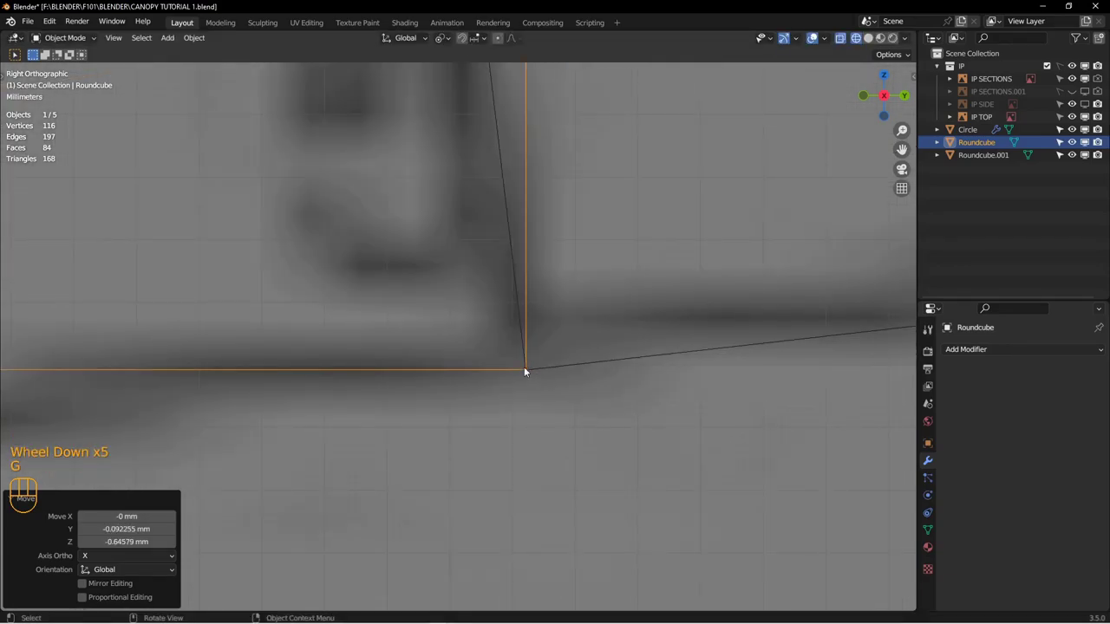
Step: Rotate the front half-dome by about -6.91° so its rear edge follows the slope of the canopy's front edge
scroll(524, 367, "up", 4)
scroll(543, 325, "up", 3)
middle_click_drag(541, 323, 581, 342, "shift")
scroll(651, 201, "down", 1)
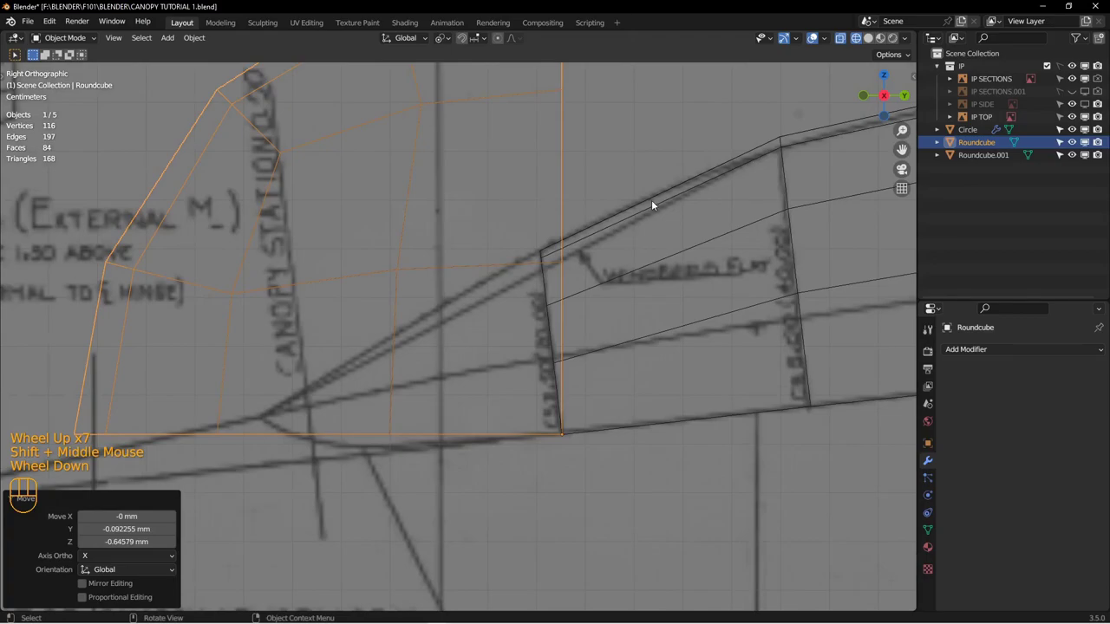
key("r")
left_click(613, 205)
scroll(614, 205, "up", 2)
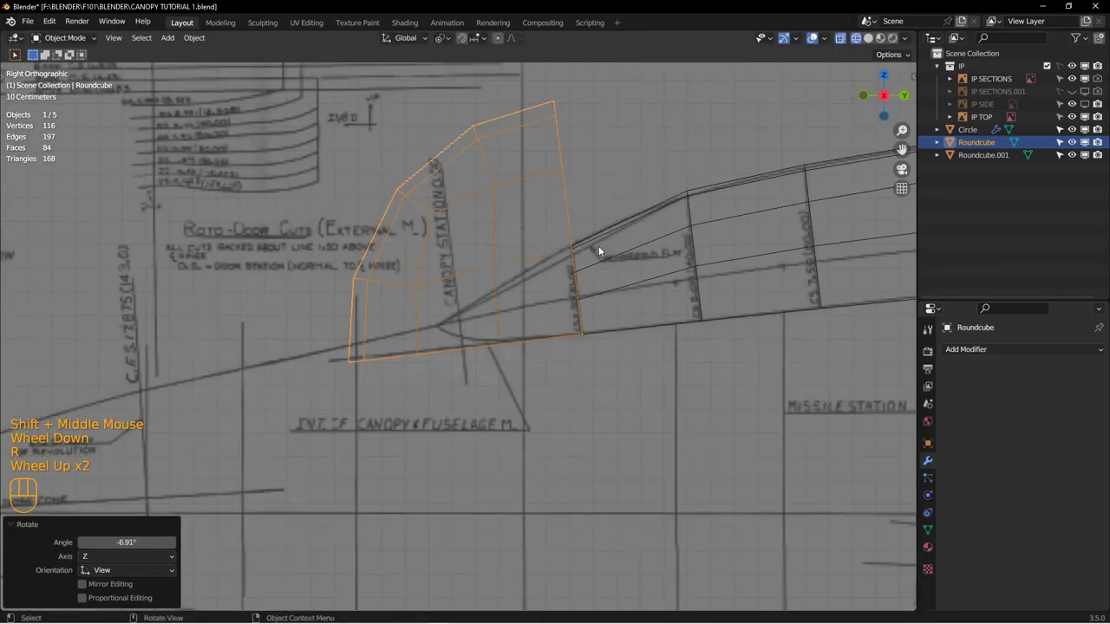
Step: Select the half-dome's two lower rear corner vertices in Edit Mode and snap the 3D cursor to them
middle_click_drag(599, 246, 586, 311, "shift")
key("Tab")
key("a")
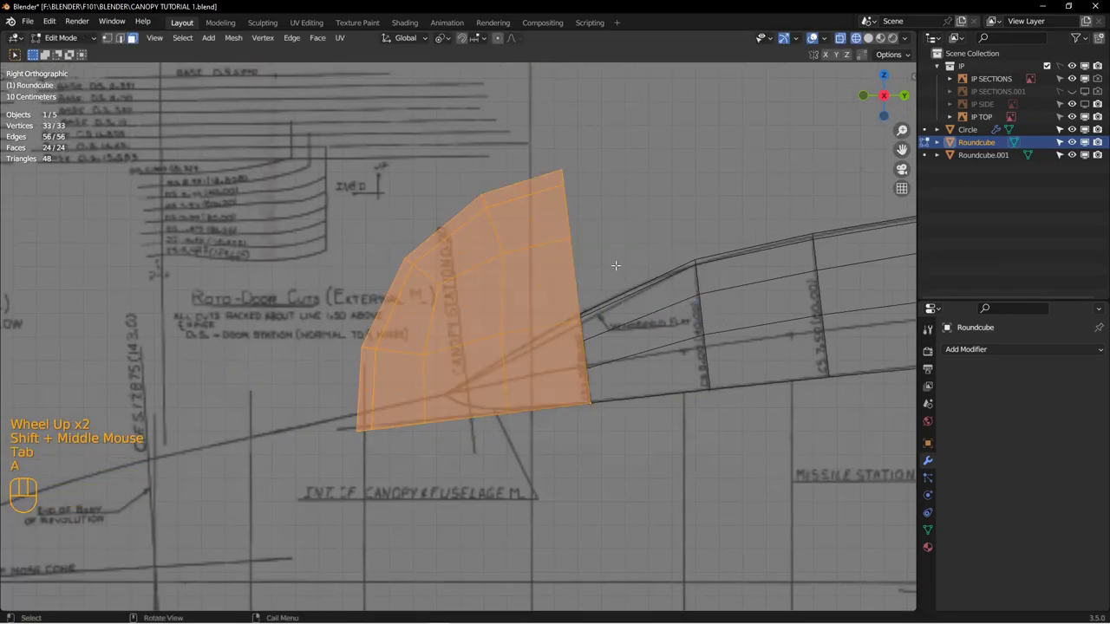
key("1")
left_click(597, 399, "shift")
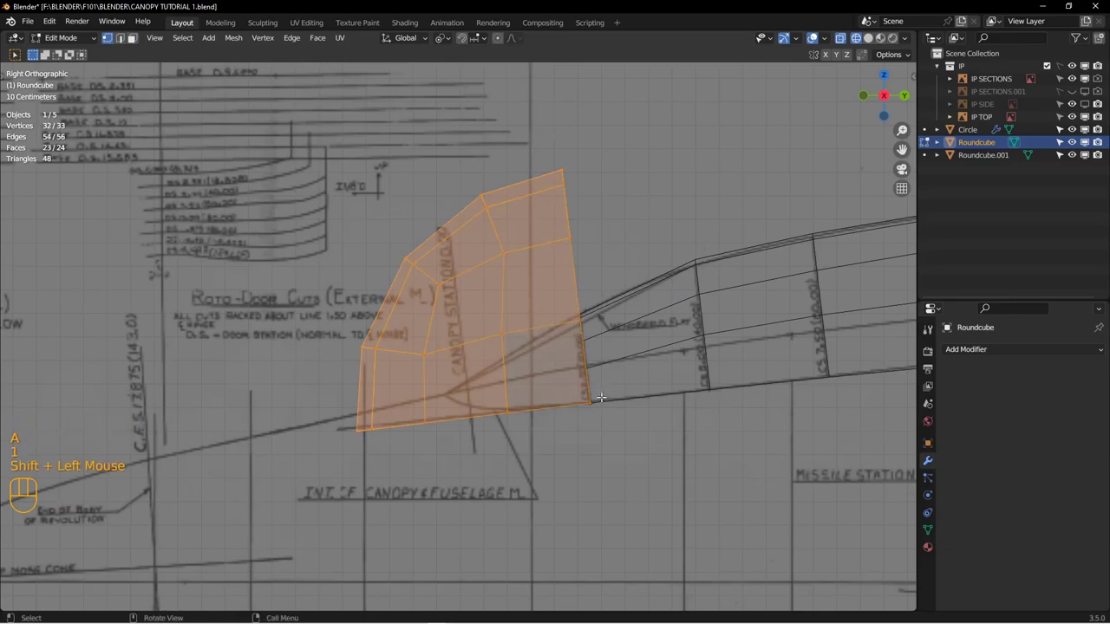
key("z")
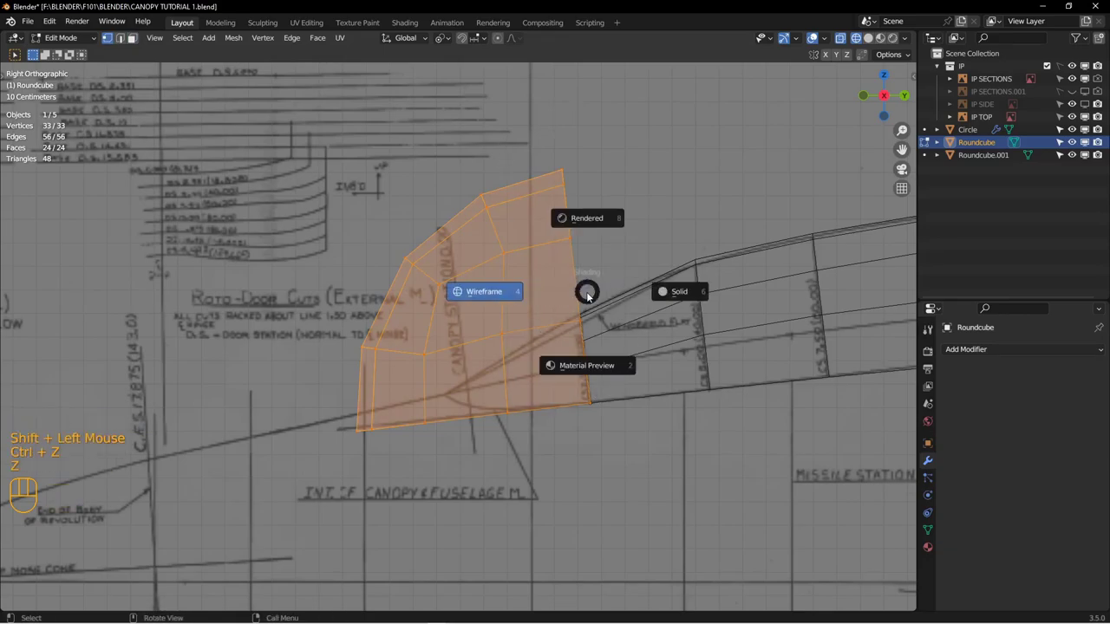
left_click_drag(564, 373, 630, 445)
mouse_move(595, 401)
middle_mouse_down()
mouse_move(639, 443)
mouse_move(587, 390)
middle_mouse_up()
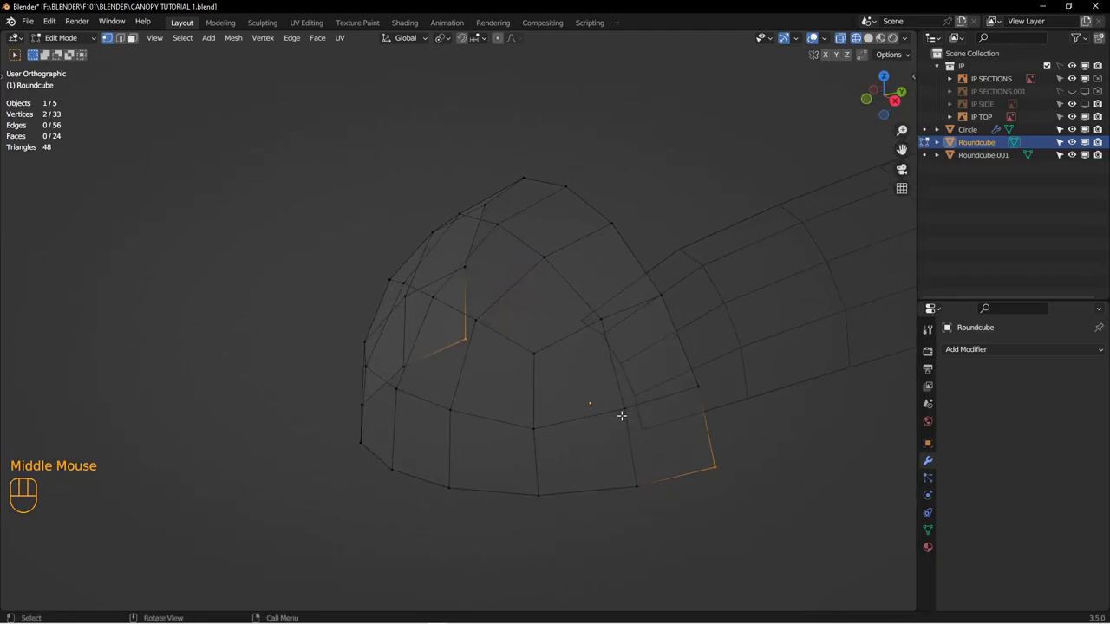
key("shift+s")
left_click(622, 492)
middle_click_drag(622, 493, 664, 418)
Step: Select all of the half-dome's vertices in right side view and set the pivot point to 3D Cursor
key("KP_7")
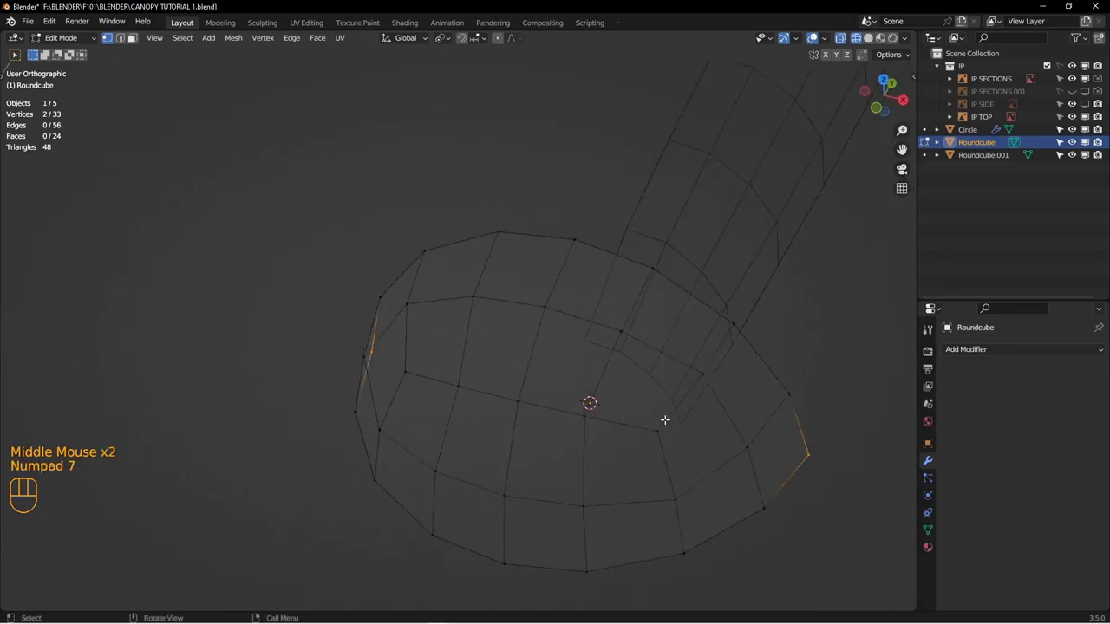
key("KP_3")
middle_click_drag(589, 407, 532, 333, "shift")
left_click_drag(333, 134, 704, 546)
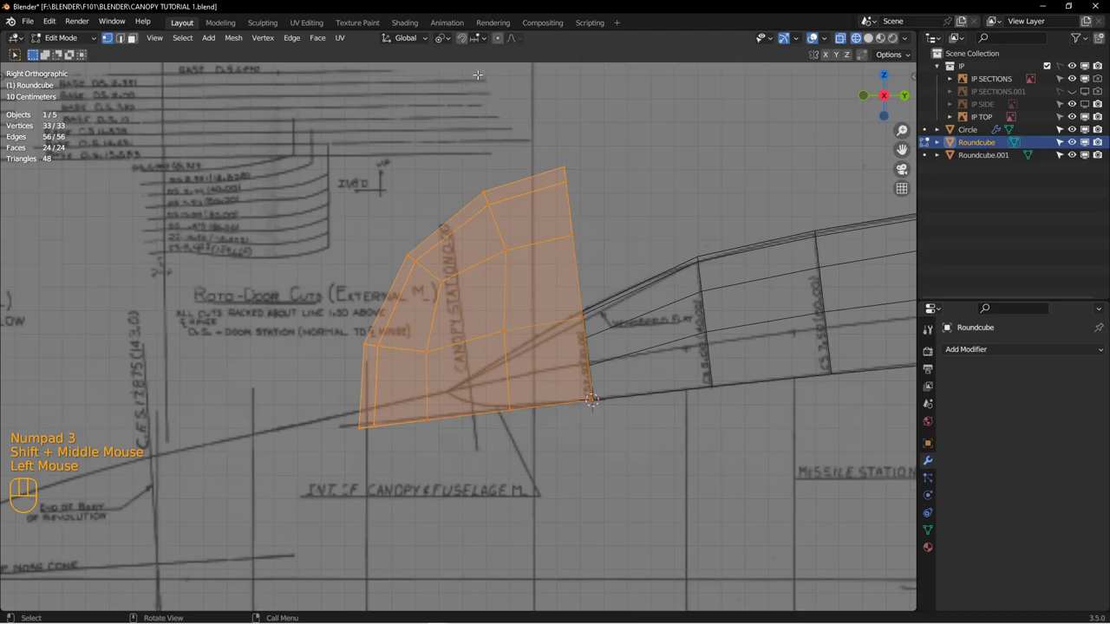
left_click(444, 39)
left_click(443, 69)
middle_click_drag(544, 279, 536, 257, "shift")
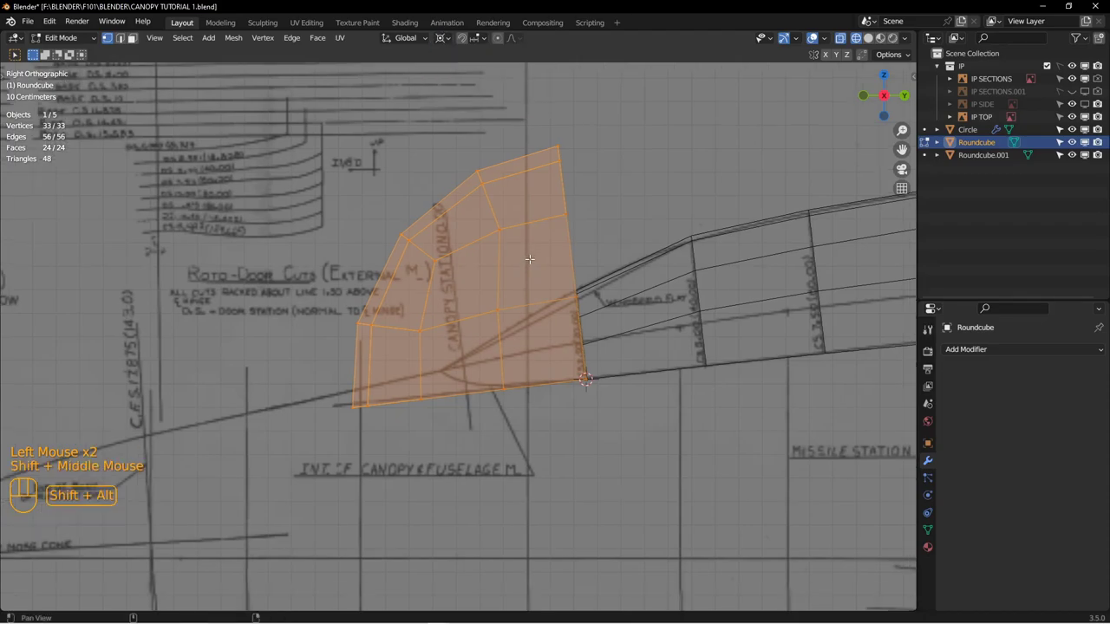
Step: Scale the half-dome down to the drawn windscreen's length, then flatten it along Z by about 0.577 towards the canopy's height
scroll(537, 257, "down", 1, "alt")
scroll(537, 257, "down", 2)
key("s")
left_click(611, 264)
key("s")
key("z")
left_click(609, 278)
middle_click_drag(590, 295, 610, 249, "shift")
scroll(602, 277, "down", 2)
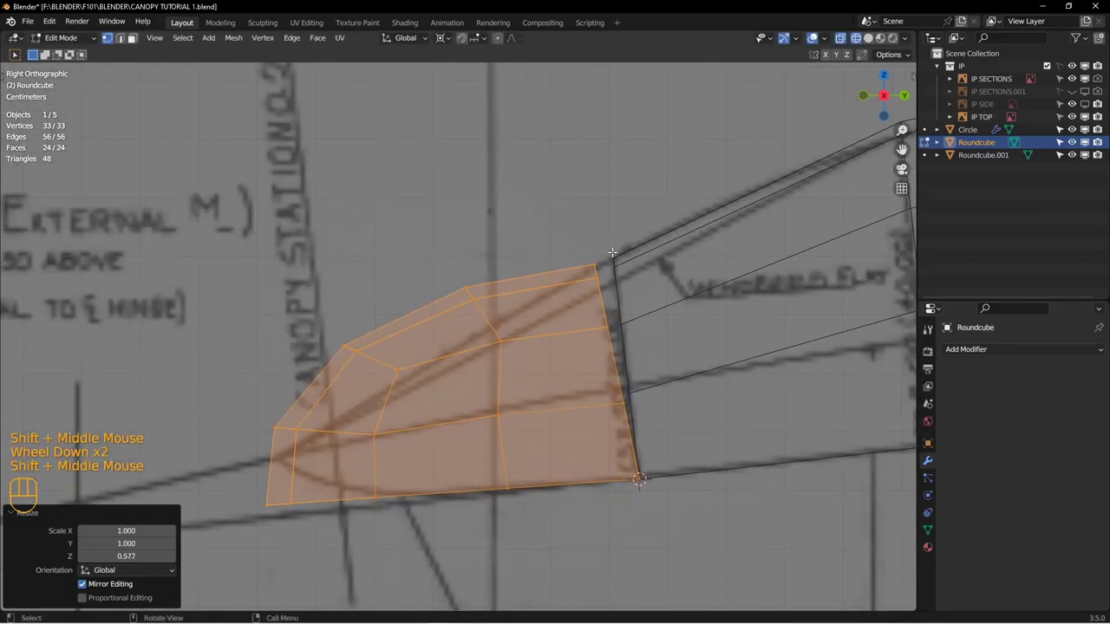
Step: Narrow the half-dome along X in top view, with a final factor of about 0.949, to match the canopy's front width
key("KP_7")
scroll(612, 253, "up", 2)
key("s")
key("x")
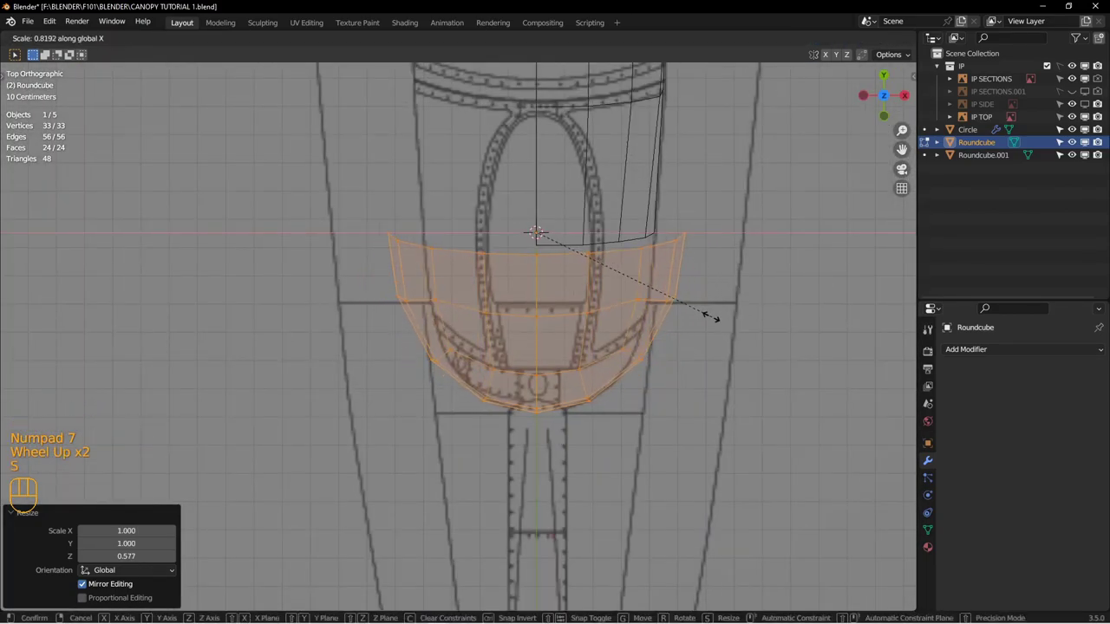
left_click(676, 315)
middle_click_drag(676, 315, 638, 343, "shift")
scroll(637, 342, "down", 4)
key("s")
key("x")
left_click(602, 343)
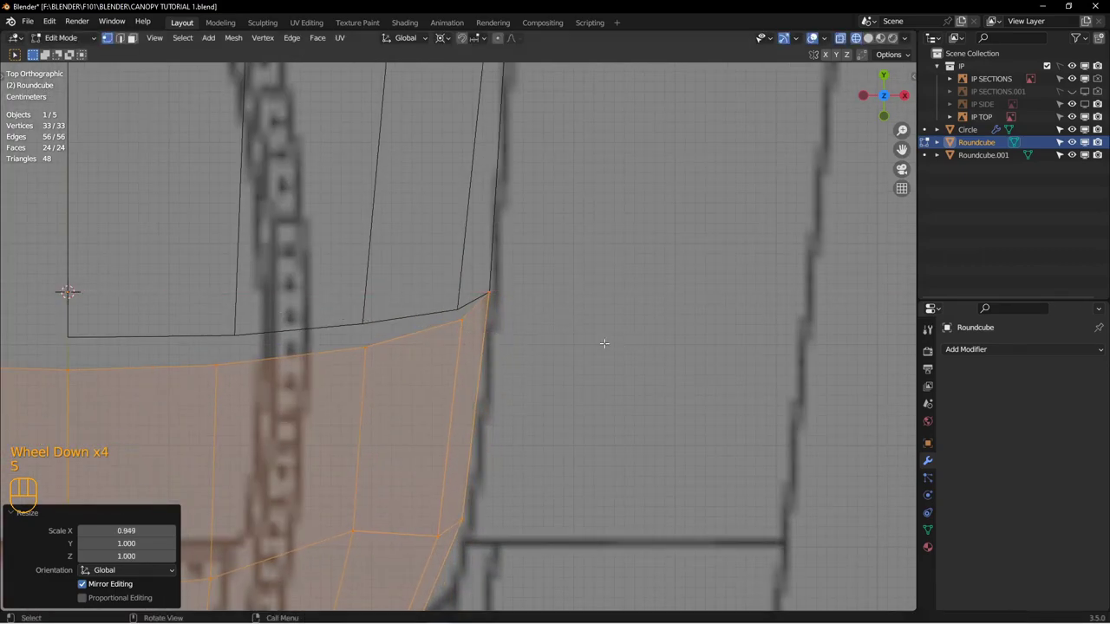
scroll(602, 343, "up", 3)
middle_click_drag(602, 343, 626, 332, "shift")
Step: Select the vertex row next to the half-dome's rear edge in right side view and set the pivot point to Active Element
middle_click_drag(486, 434, 498, 210)
key("KP_3")
scroll(524, 246, "down", 2)
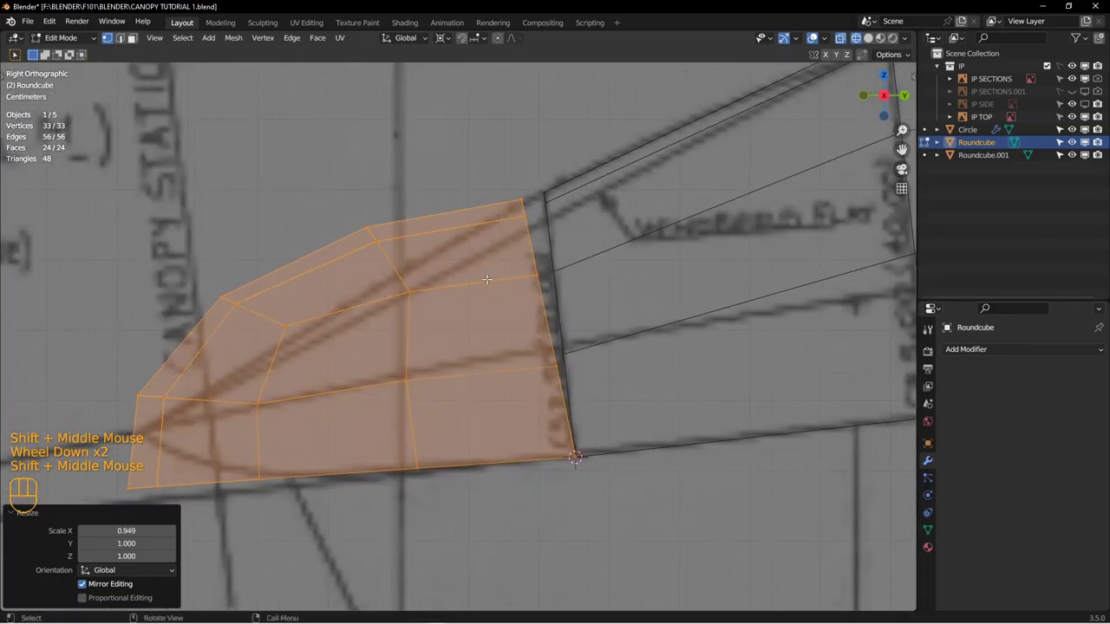
scroll(487, 279, "down", 1)
scroll(487, 280, "up", 2)
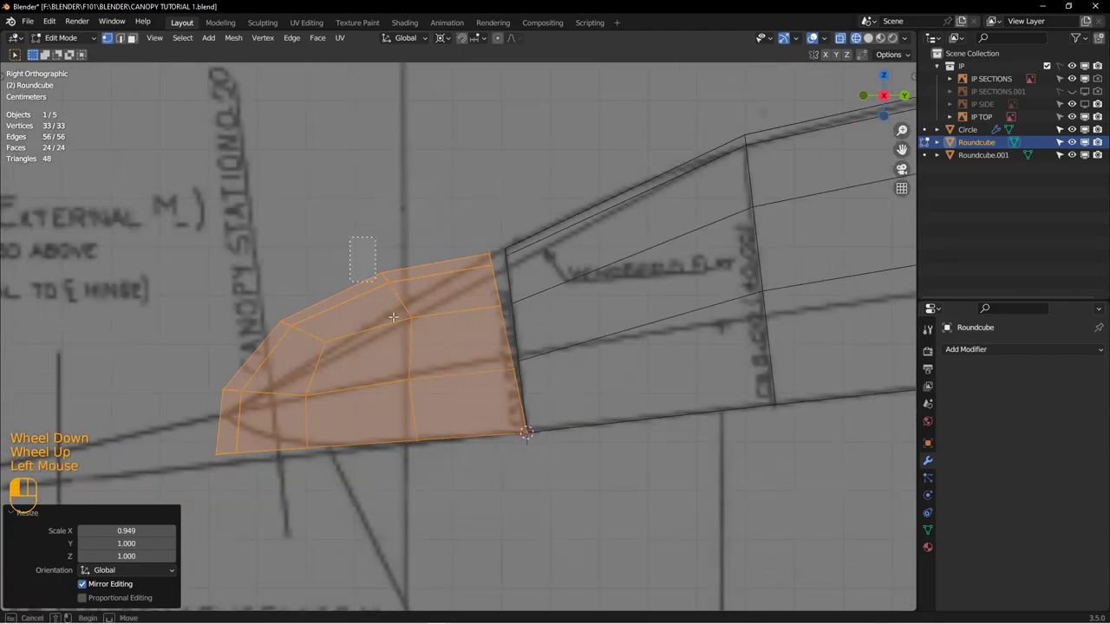
left_click_drag(364, 250, 430, 458)
left_click(421, 443, "shift")
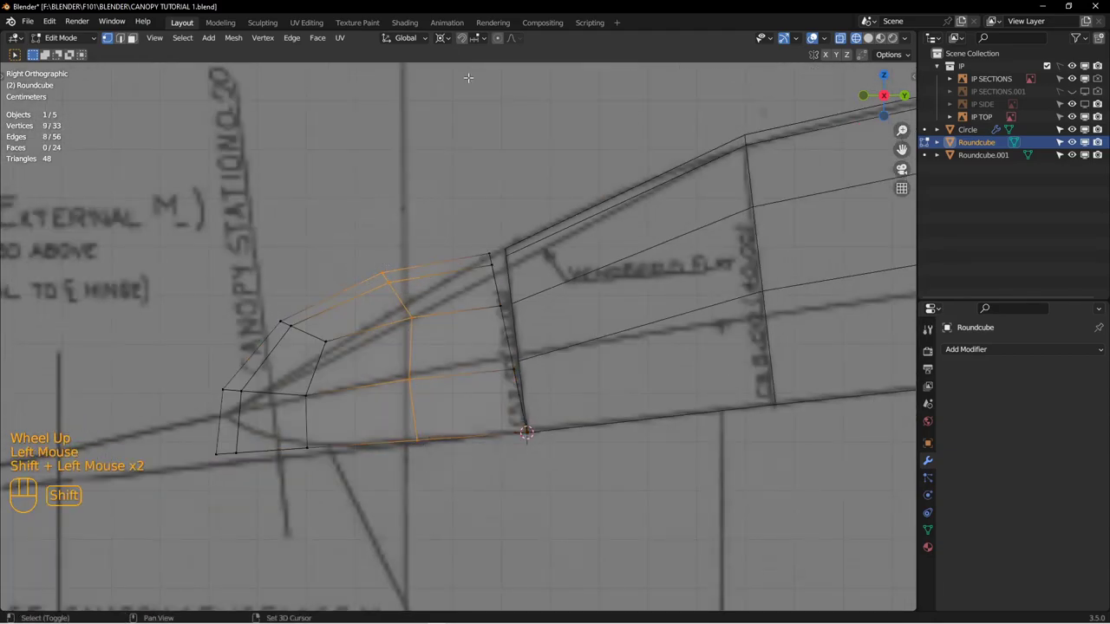
left_click(442, 38)
left_click(473, 107)
Step: Make the row's bottom vertex active and scale the row down along Z to the drawn windscreen slope
middle_click_drag(430, 251, 532, 192, "shift")
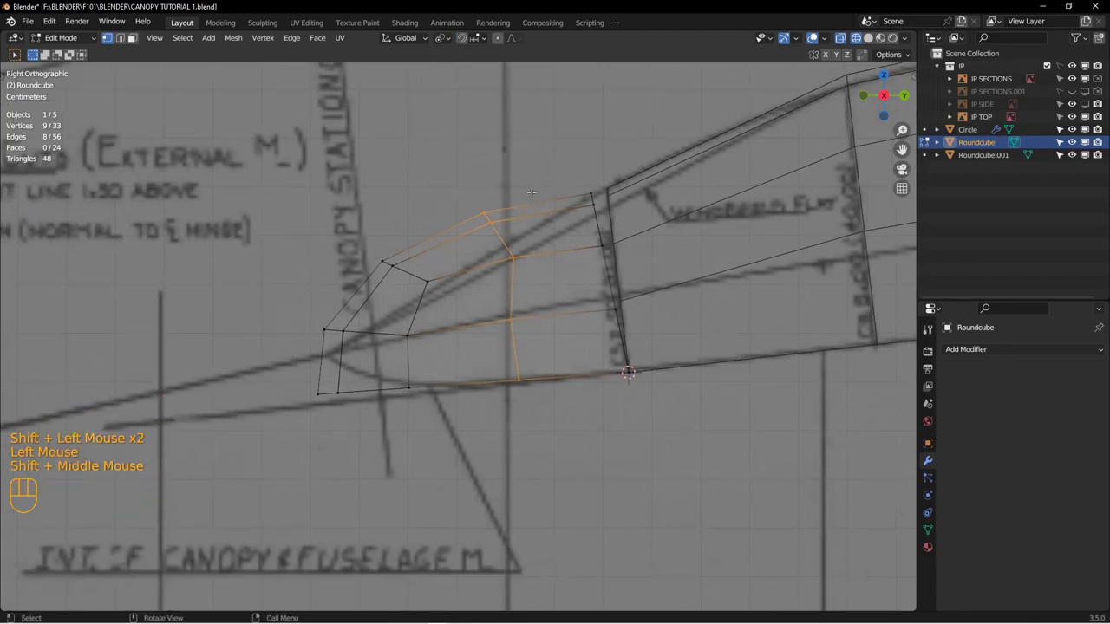
left_click(517, 380, "shift")
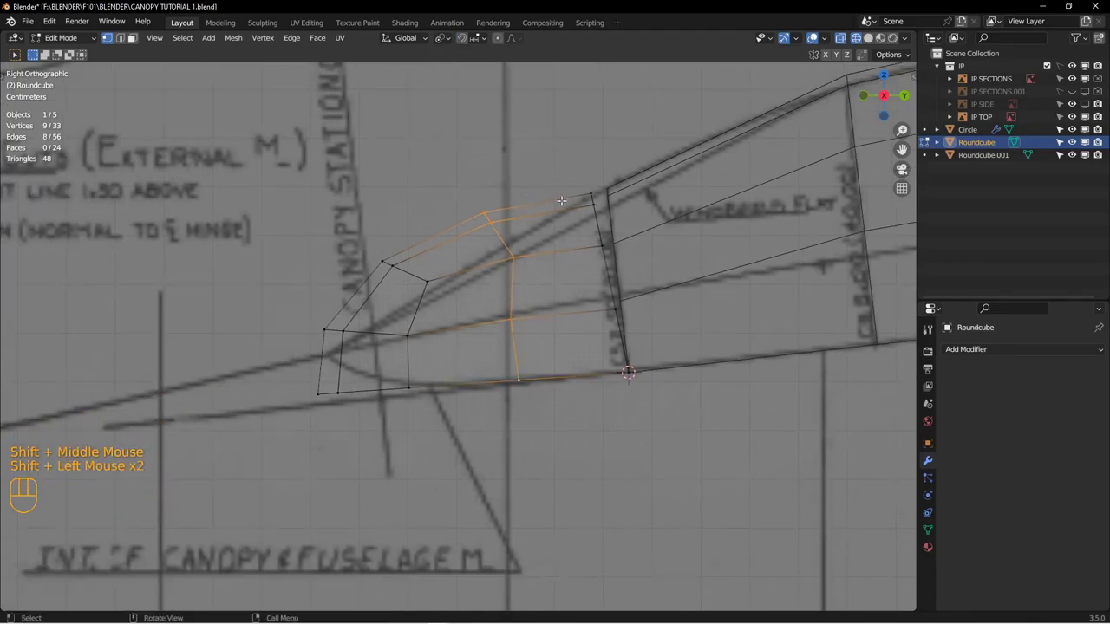
key("s")
key("z")
left_click(562, 231)
Step: Scale the next vertex row forward down along Z from its bottom vertex to meet the drawn windscreen slope
middle_click_drag(395, 257, 425, 233, "shift")
left_click_drag(389, 218, 474, 394)
left_click(449, 374, "shift")
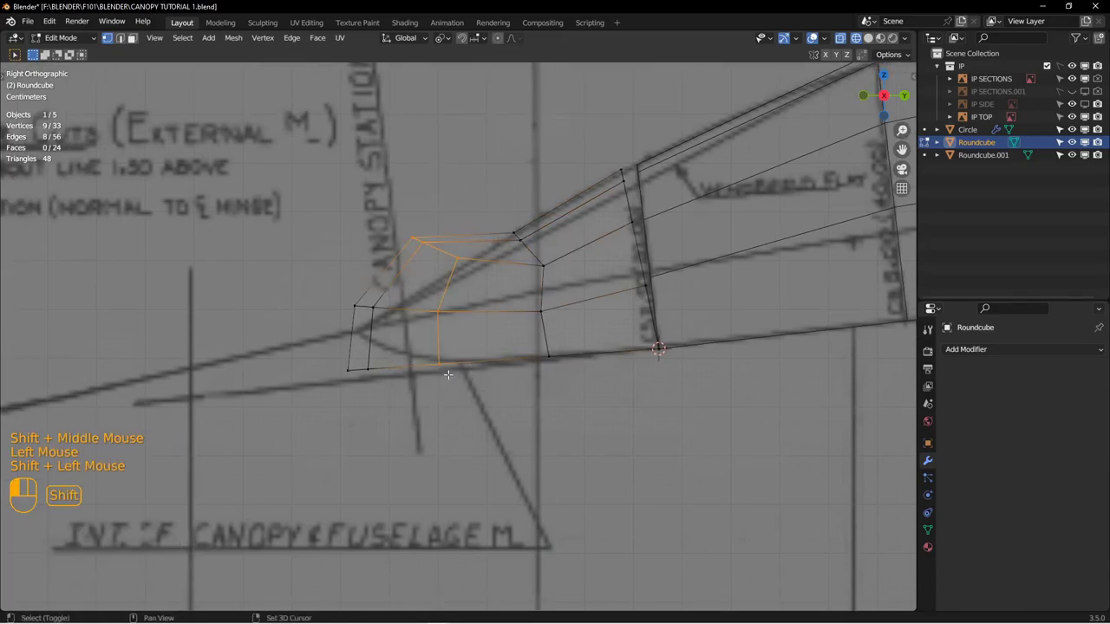
key("s")
key("z")
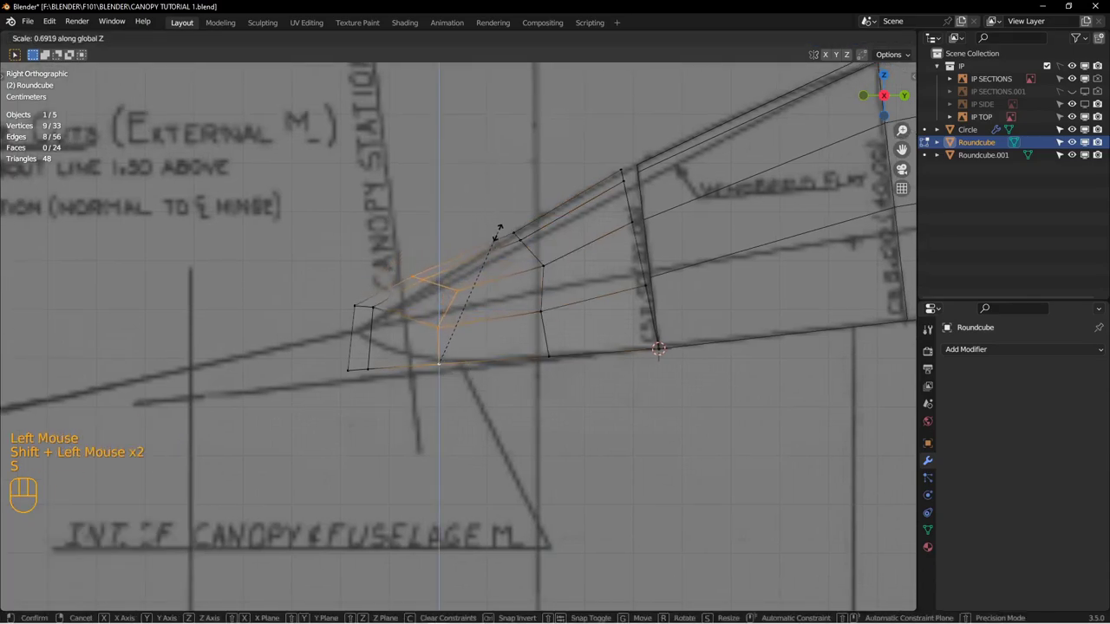
left_click(503, 268)
Step: Scale the foremost vertices down along Z by about 0.590 from their bottom vertex to lower the windscreen's tip
left_click_drag(337, 285, 376, 395)
left_click(346, 373, "shift")
key("s")
key("z")
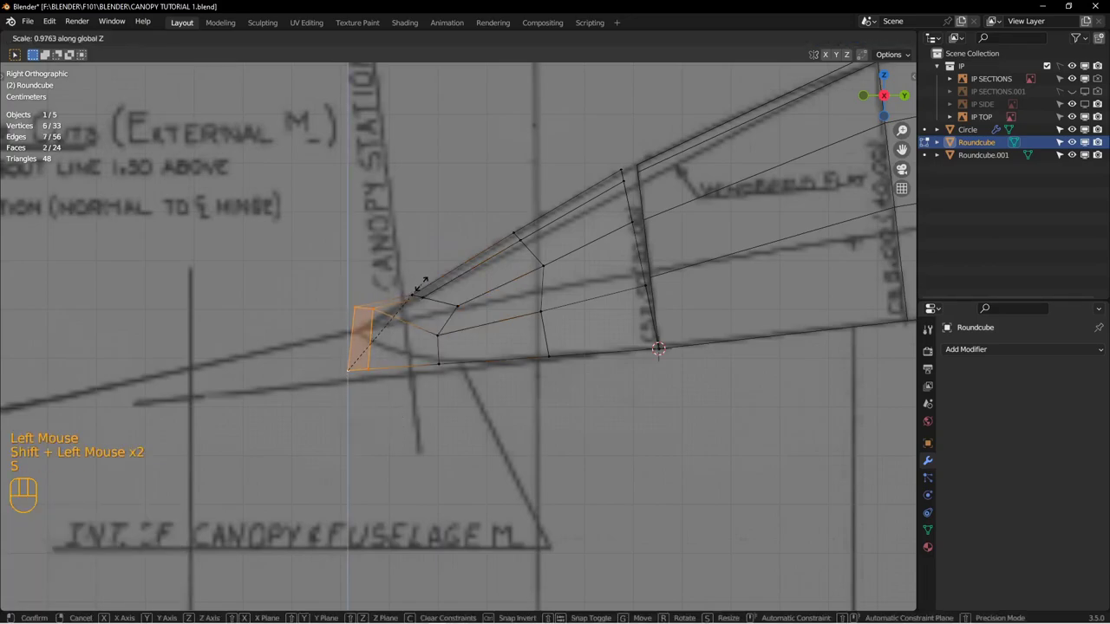
left_click(410, 343)
Step: Select the windscreen's front vertex rows in top view and widen them along X to fit the drawing's curved front outline
middle_click_drag(486, 261, 620, 350, "shift")
key("KP_4")
key("KP_7")
scroll(507, 321, "up", 2)
scroll(569, 322, "down", 2)
middle_click_drag(576, 426, 464, 343, "shift")
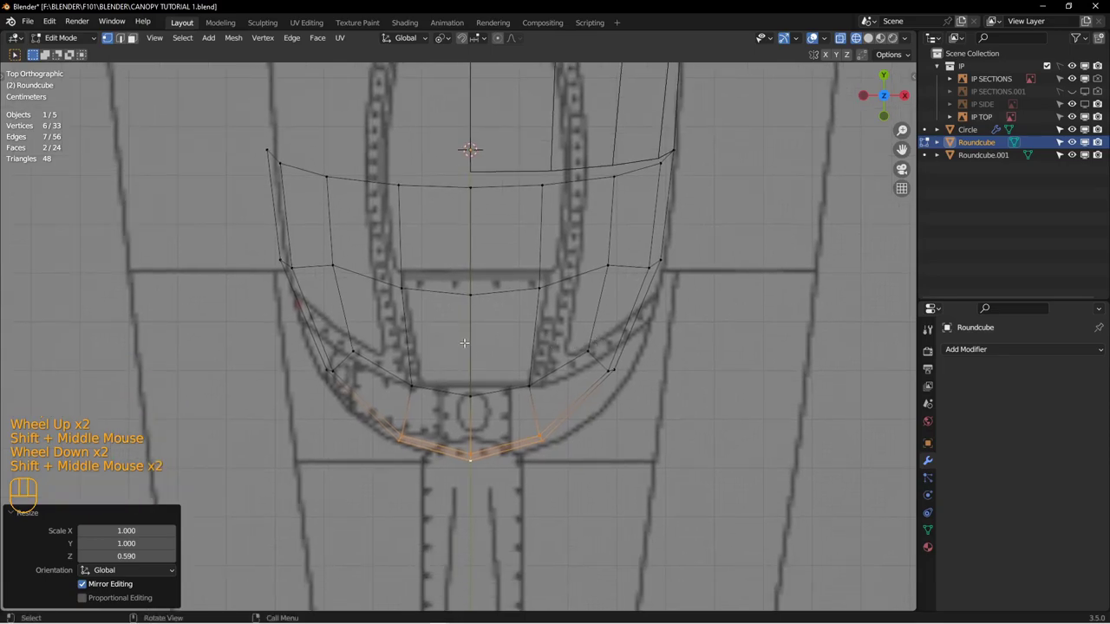
left_click_drag(364, 315, 767, 533)
left_click(475, 395, "shift")
left_click(474, 396, "shift")
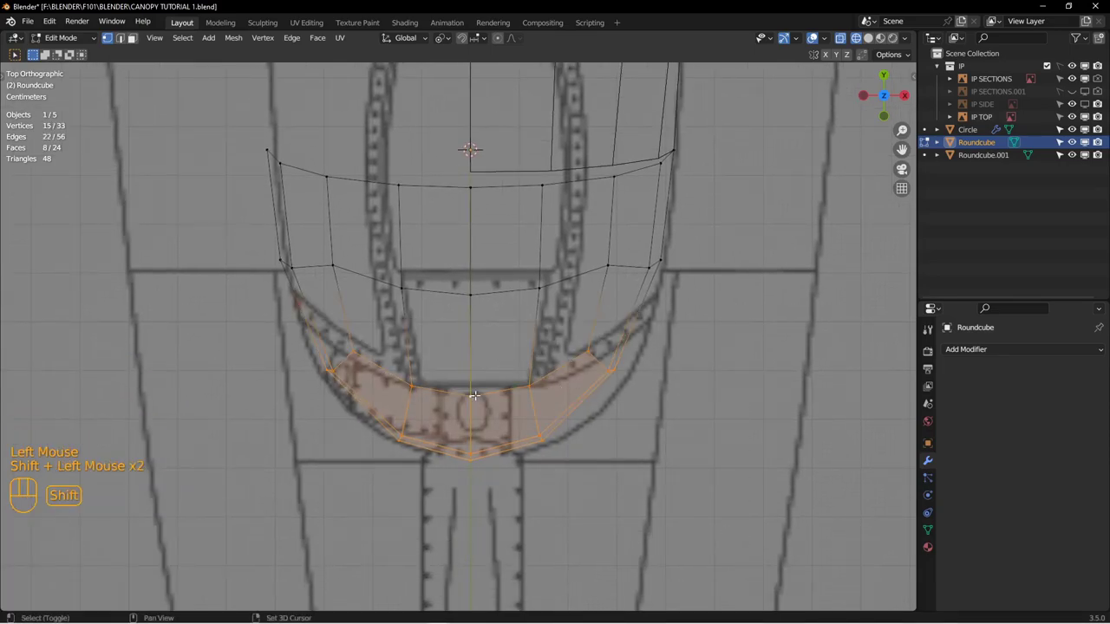
key("s")
key("x")
left_click(686, 382)
Step: Return the windscreen piece to Object Mode and display the model in solid shading
mouse_move(615, 289)
middle_mouse_down("shift")
mouse_move(624, 396)
mouse_move(500, 300)
middle_mouse_up("shift")
scroll(624, 384, "up", 2)
key("Tab")
left_click(569, 391)
key("alt+z")
key("z")
left_click(589, 345)
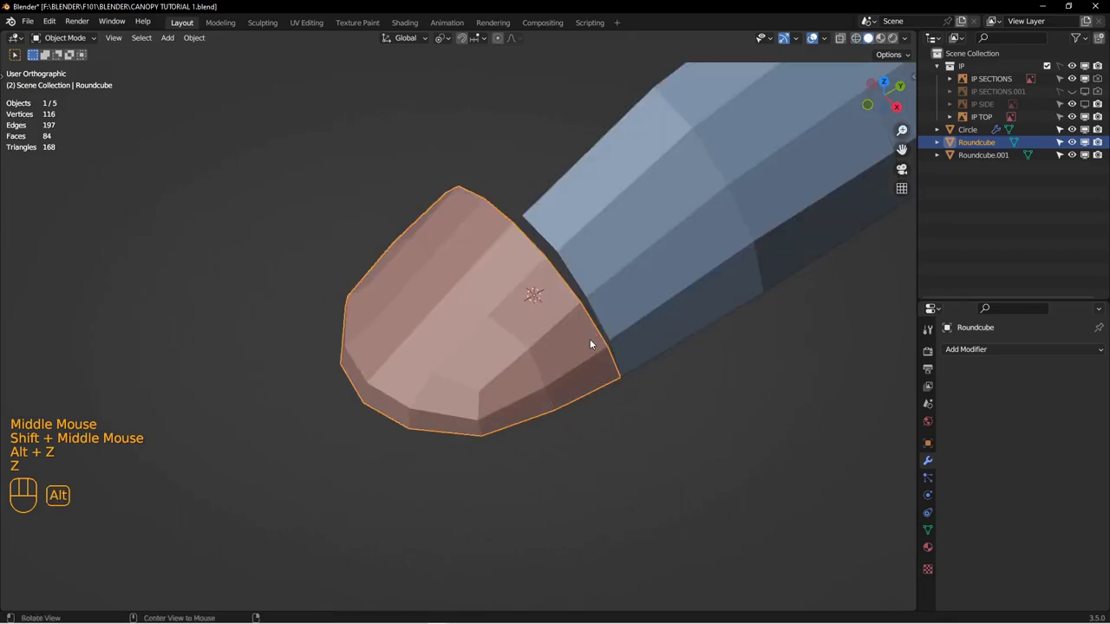
Step: Add a Subdivision Surface modifier with viewport level 2 to the windscreen piece and open its mesh for editing in top view
middle_click_drag(590, 344, 562, 318)
left_click(562, 318)
left_click(1008, 350)
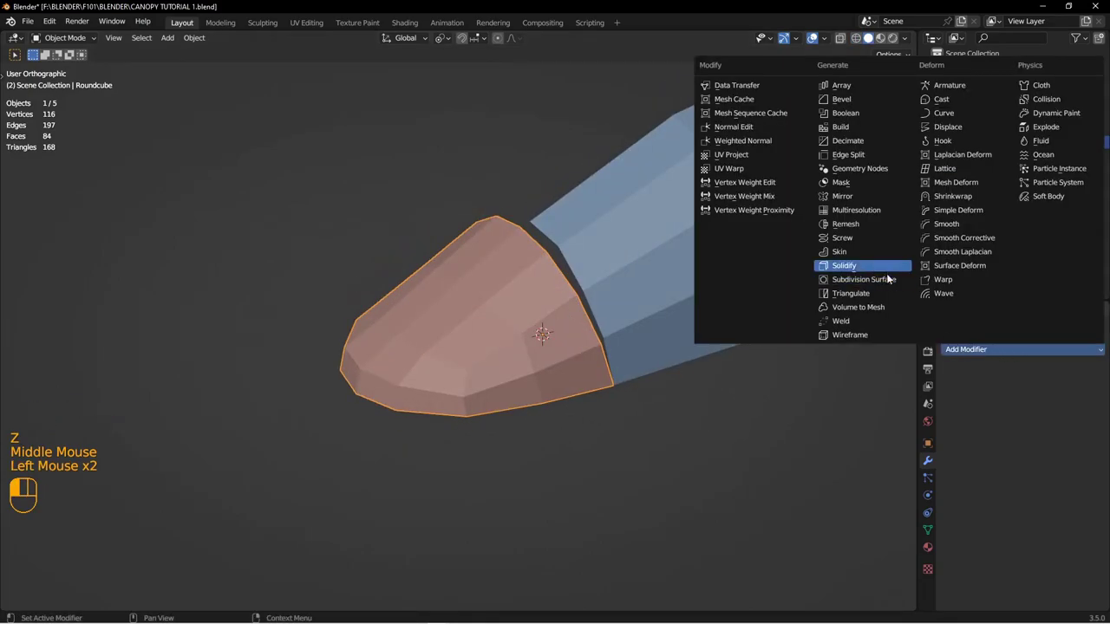
left_click(850, 282)
left_click(1082, 420)
middle_click_drag(718, 396, 625, 318)
key("KP_7")
key("alt+z")
key("Tab")
left_click(683, 373)
scroll(634, 366, "down", 2)
key("alt+a")
left_click_drag(576, 319, 647, 361)
key("g")
key("y")
right_click(656, 362)
left_click_drag(304, 322, 359, 405, "shift")
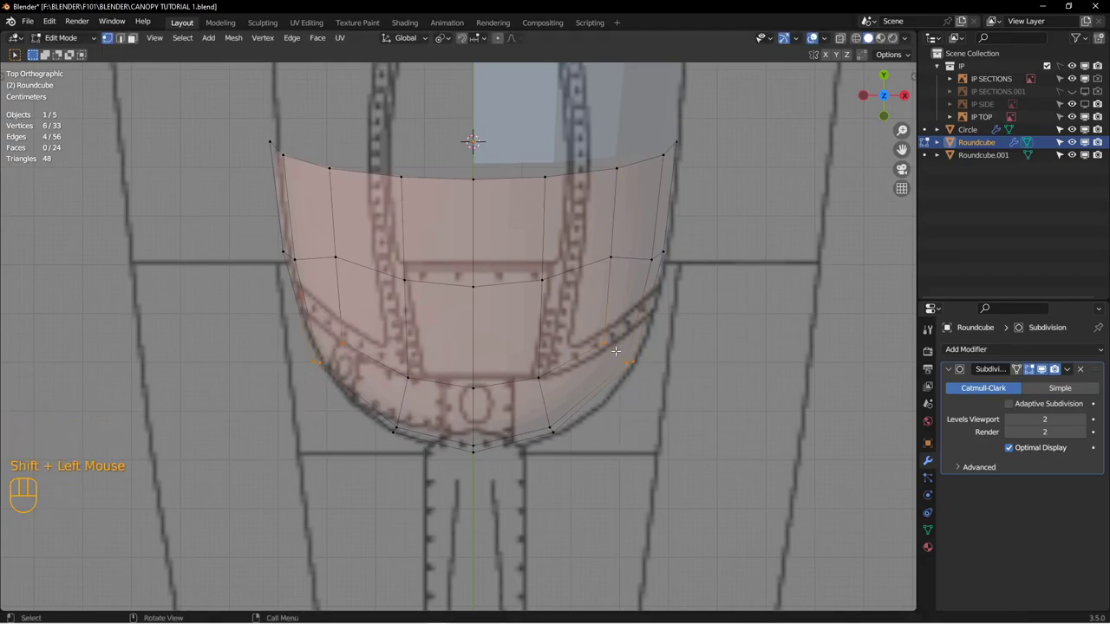
Step: Delete the faces of the windscreen's negative-X half in wireframe and return the piece to Object Mode
key("z")
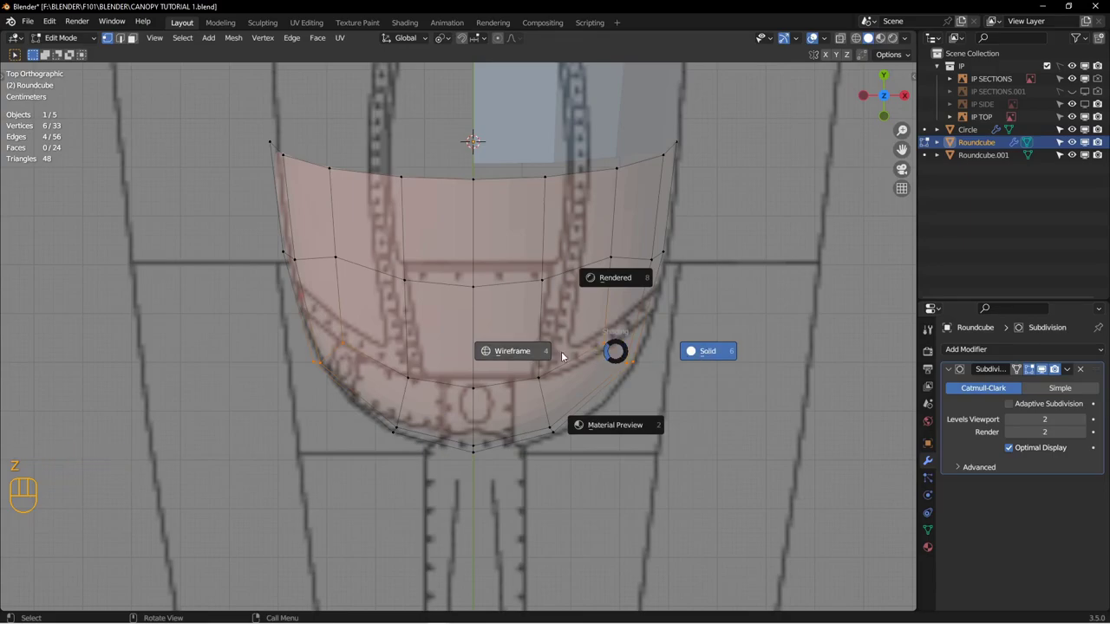
left_click(546, 351)
key("alt+a")
scroll(294, 149, "up", 2)
key("3")
left_click_drag(294, 150, 466, 436)
key("x")
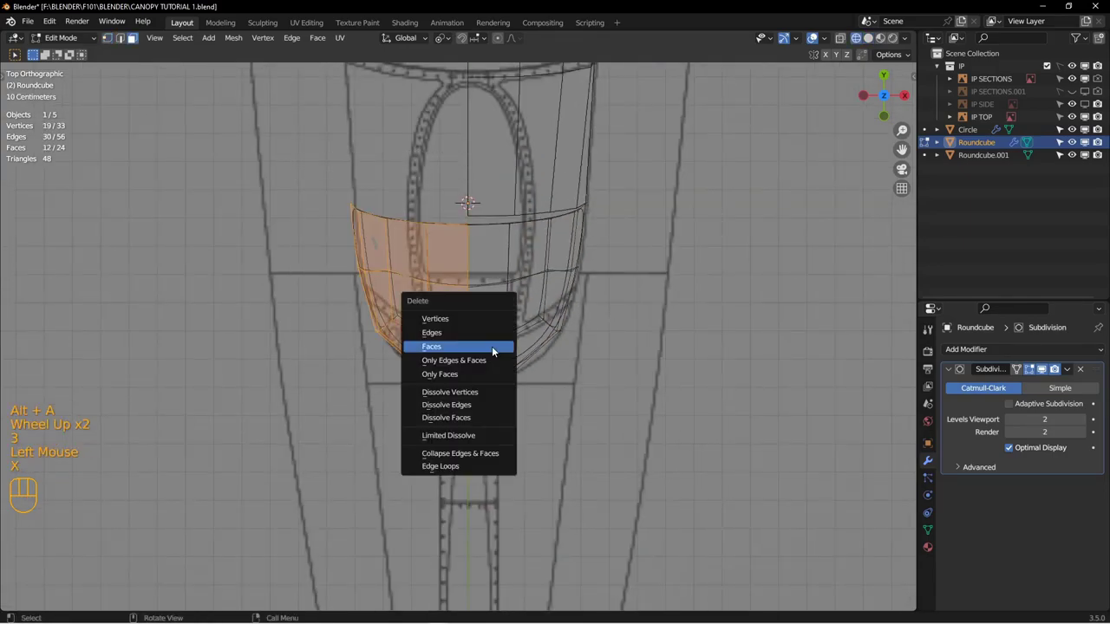
left_click(471, 349)
middle_click_drag(471, 318, 493, 350, "shift")
scroll(493, 350, "down", 2)
key("Tab")
left_click(424, 334)
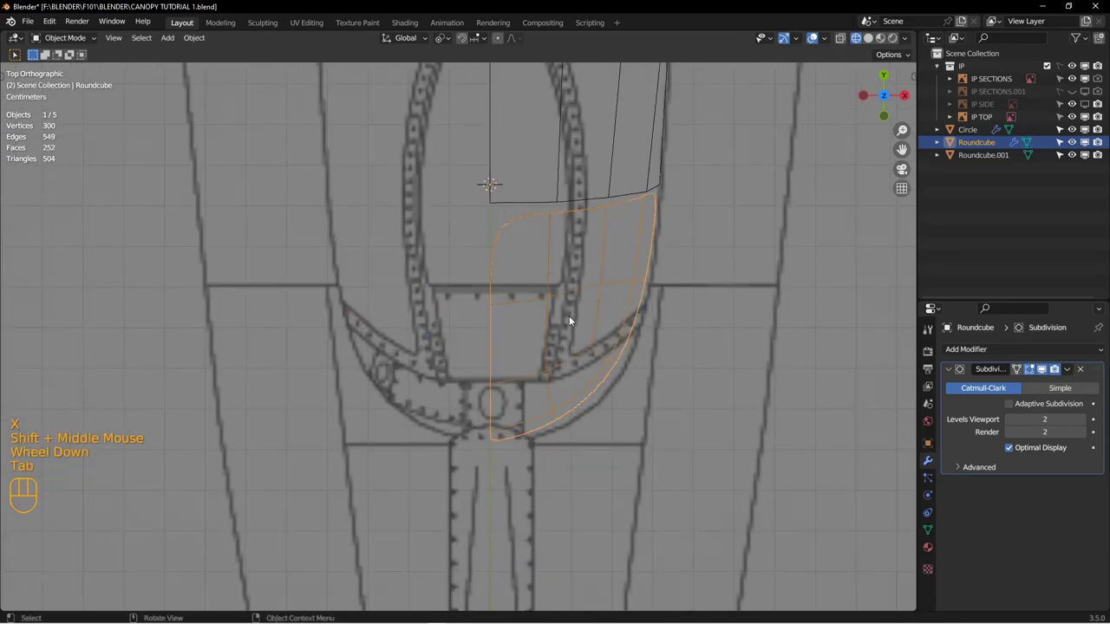
Step: Mirror the windscreen half across X with a Mirror modifier placed above the Subdivision, applying the object's rotation and scale
left_click(981, 350)
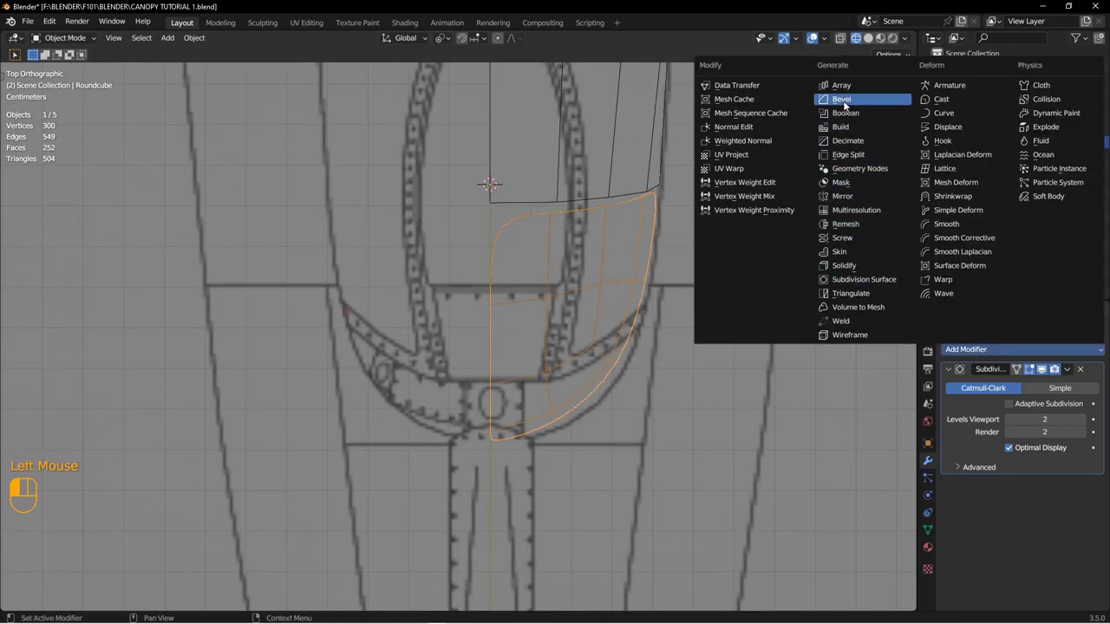
left_click(839, 196)
key("ctrl+a")
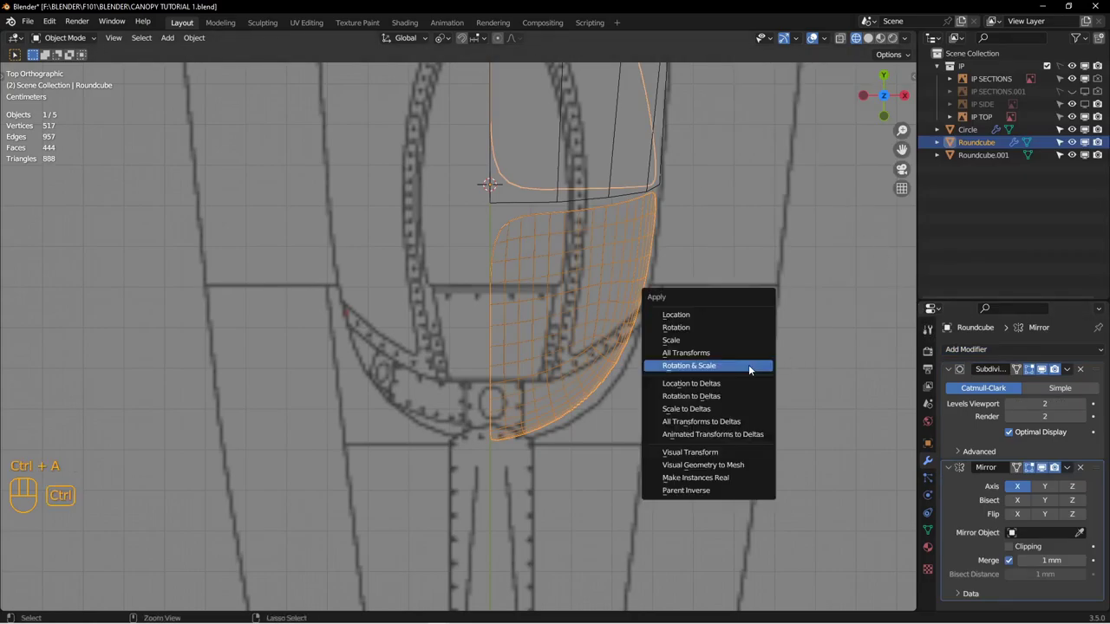
left_click(748, 364)
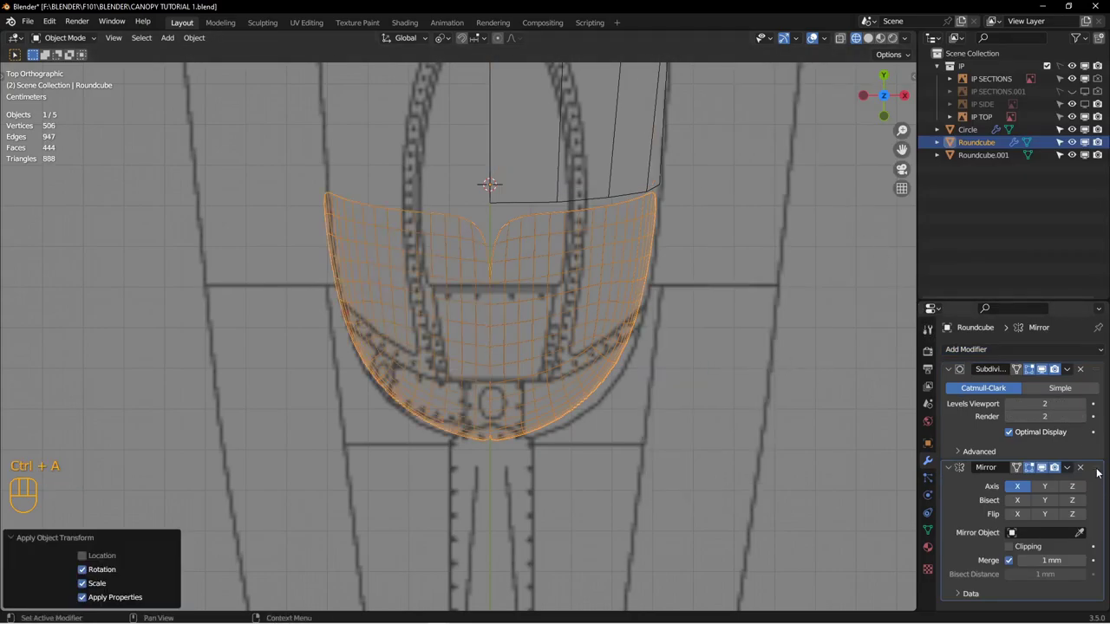
left_click_drag(1097, 469, 1097, 371)
Step: Show the subdivided surface on the edit cage and move the front side vertices about 16.6 mm in X and -15.4 mm in Y to the drawn outline
middle_click_drag(505, 345, 554, 333, "shift")
scroll(554, 333, "down", 1, "alt")
scroll(607, 337, "down", 1)
key("Tab")
key("Tab")
key("1")
left_click_drag(520, 295, 665, 413)
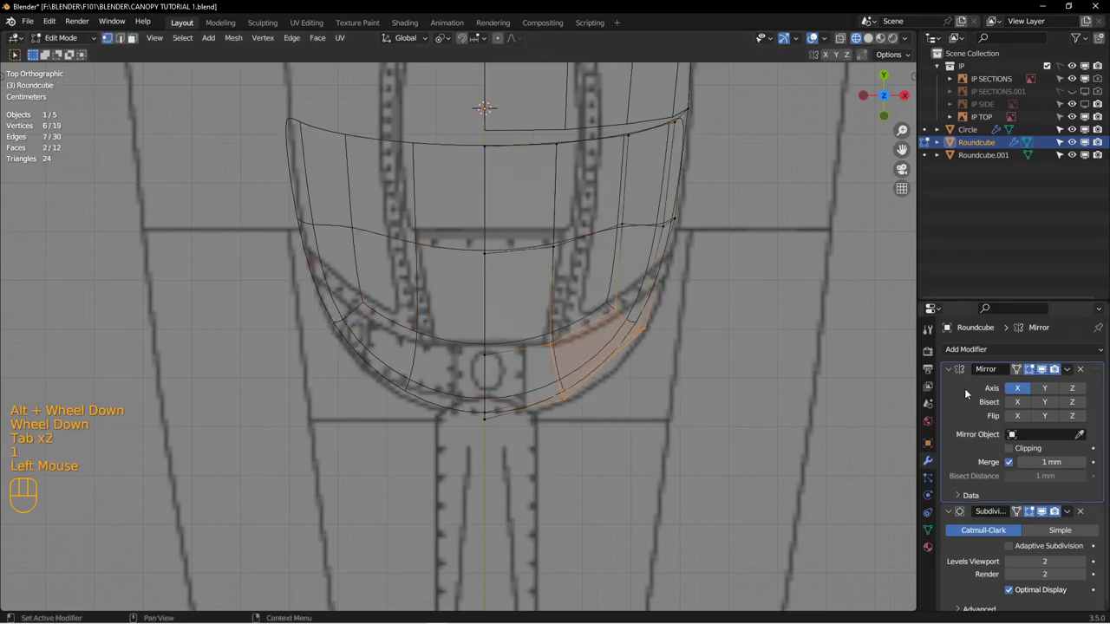
left_click(961, 369)
left_click(1016, 387)
middle_click_drag(564, 352, 512, 342, "shift")
key("g")
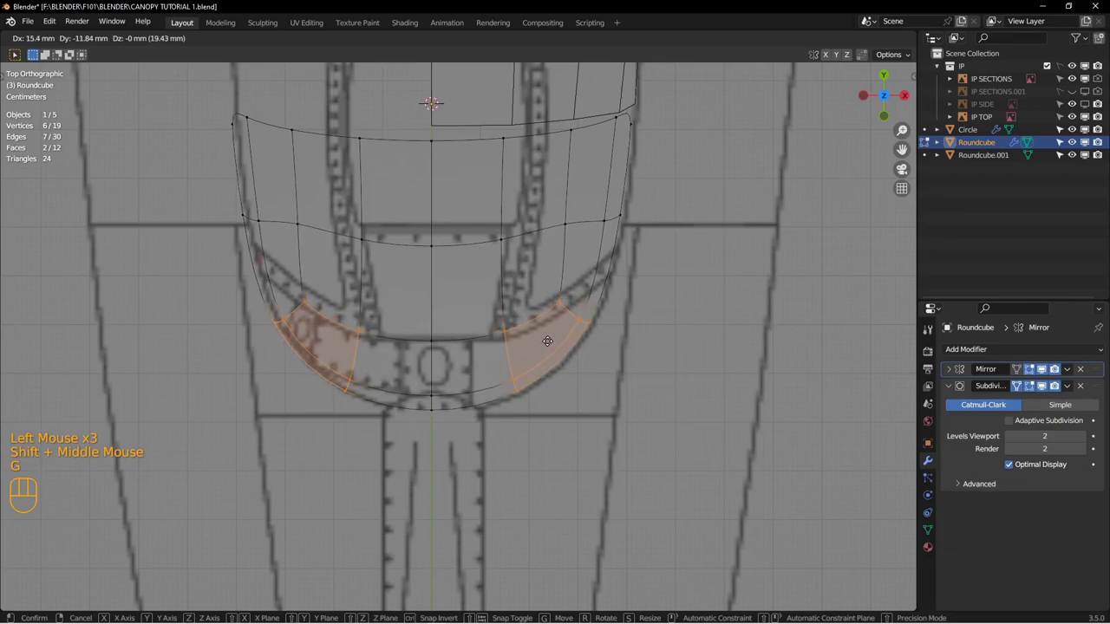
left_click(548, 344)
Step: Select the windscreen's middle vertex row and scale it along X by about 1.023 to match the drawn width
middle_click_drag(597, 292, 499, 287, "shift")
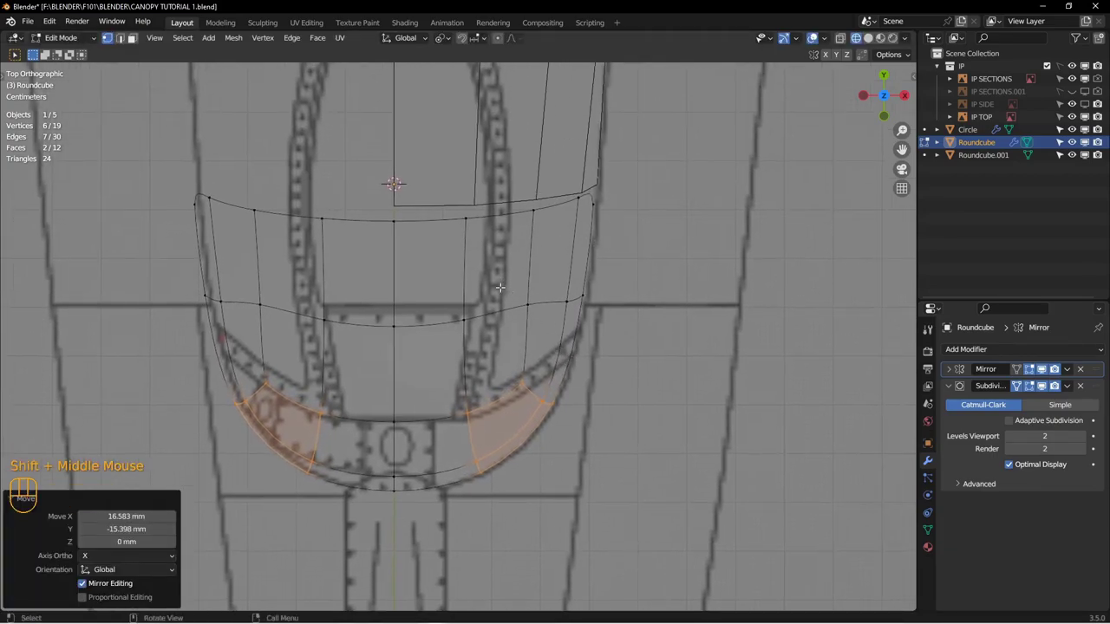
left_click(392, 320)
double_click(386, 322, "shift")
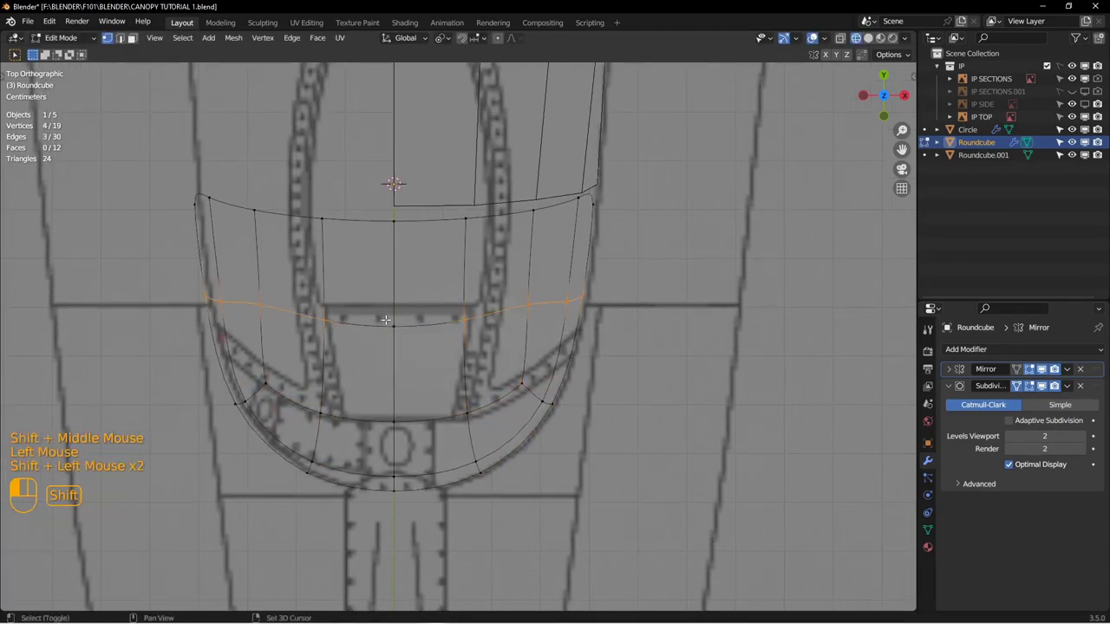
key("s")
key("x")
left_click(604, 350)
Step: Select the windscreen's rear vertex row in right view and try to rotate it around the 3D Cursor as pivot
middle_click_drag(605, 350, 579, 361, "shift")
key("KP_3")
scroll(607, 382, "up", 2)
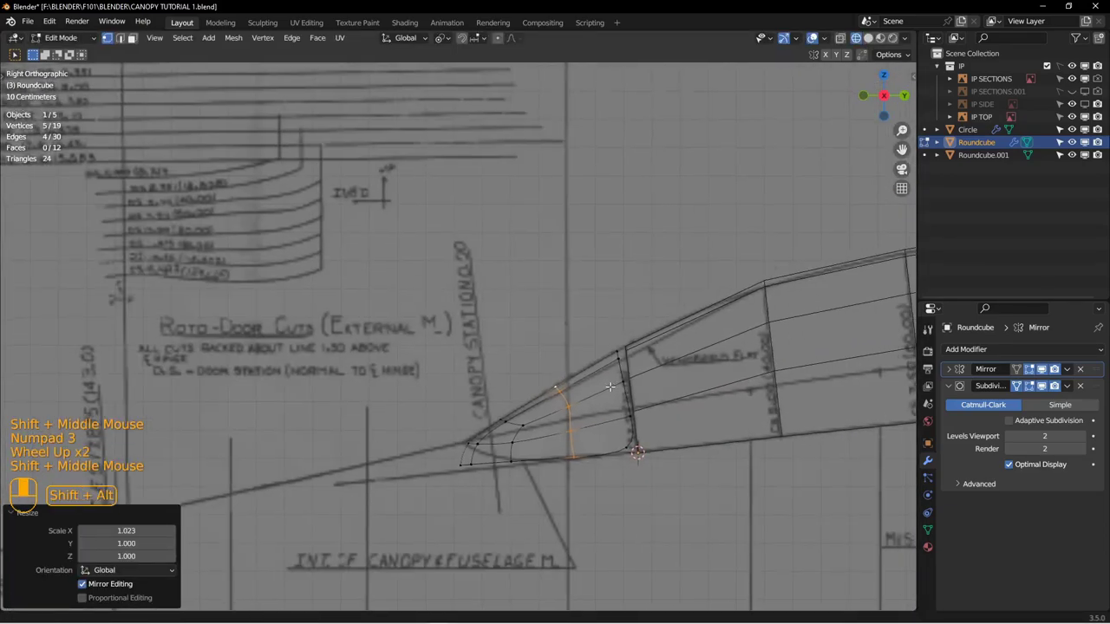
scroll(579, 361, "down", 3)
left_click_drag(429, 240, 582, 570)
middle_click_drag(541, 477, 639, 411, "shift")
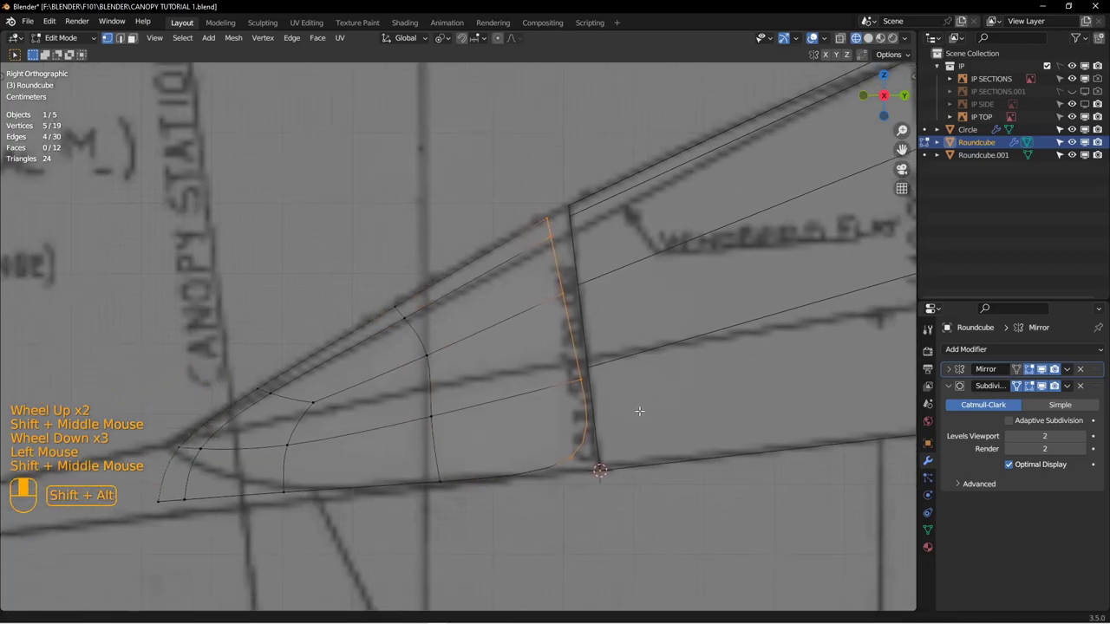
scroll(621, 429, "down", 1)
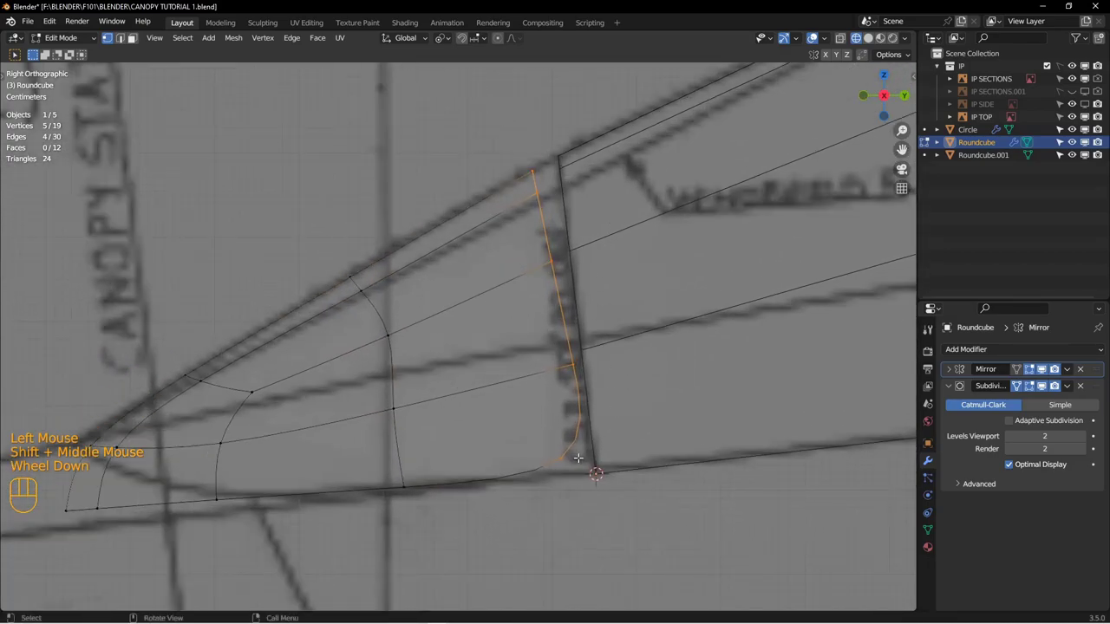
left_click(444, 38)
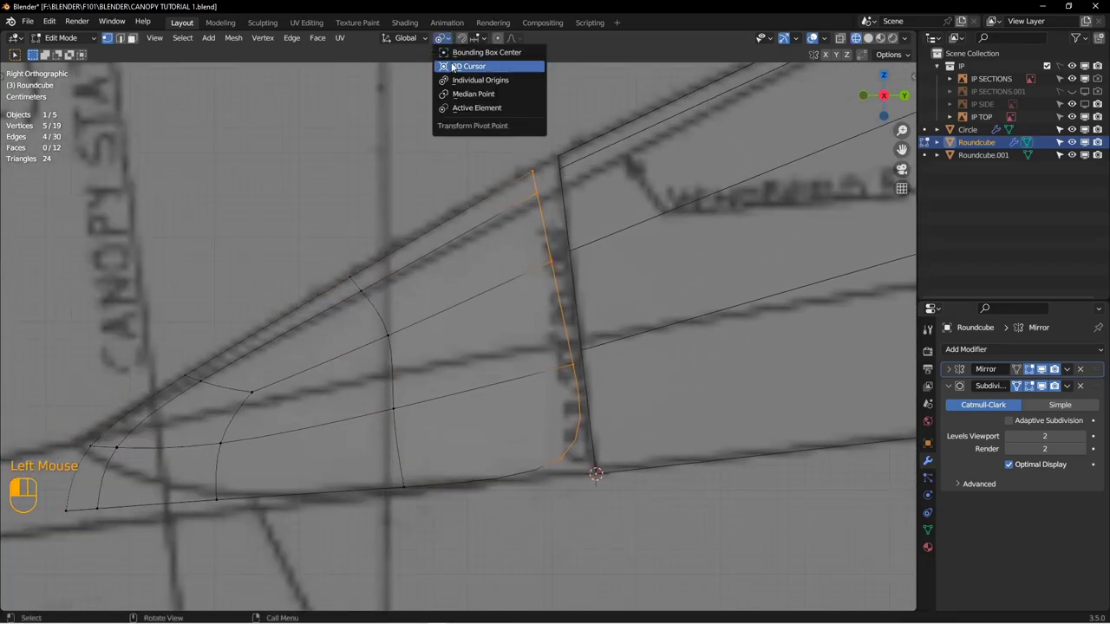
left_click(468, 66)
key("r")
left_click(549, 166)
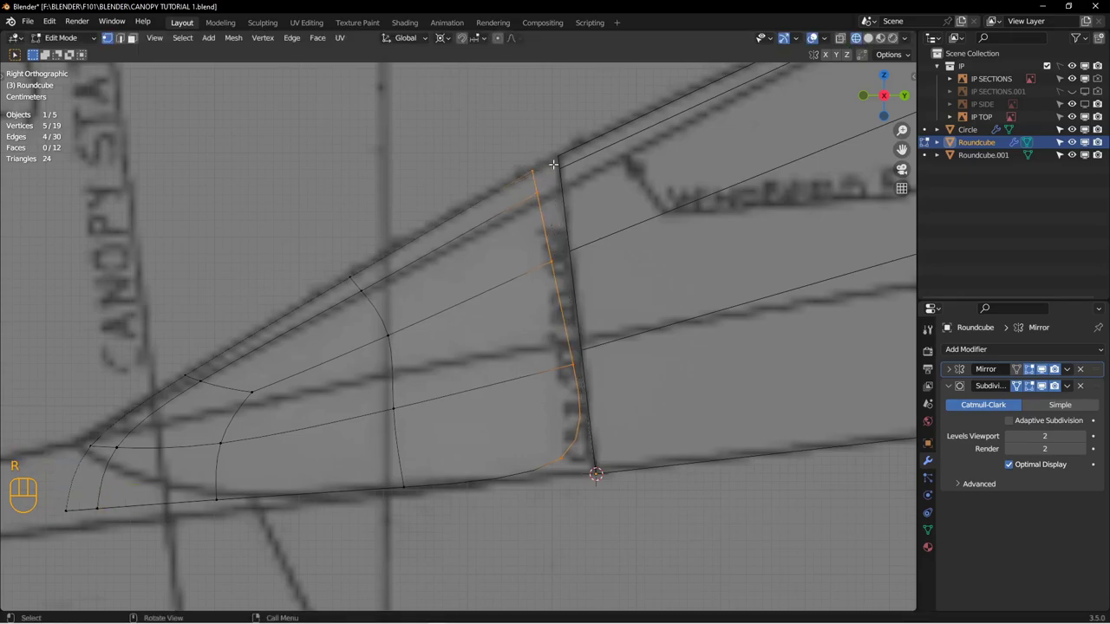
Step: Shear the rear row by about -0.084 along the view's X axis and scale it along Z by about 1.052 to meet the canopy edge
key("shift+ctrl+alt+s")
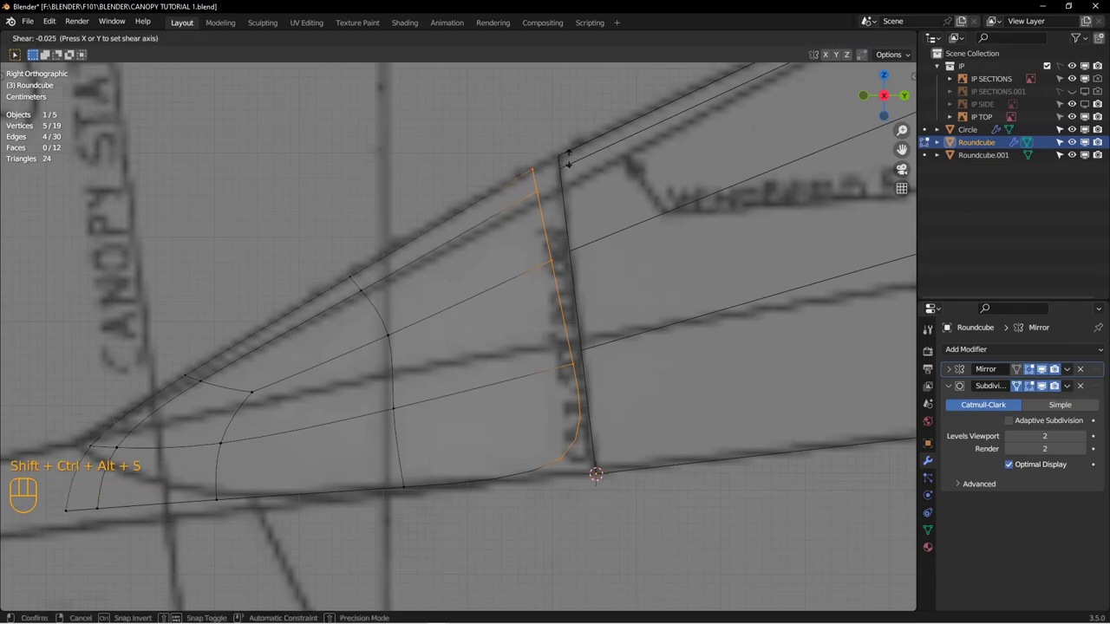
key("x")
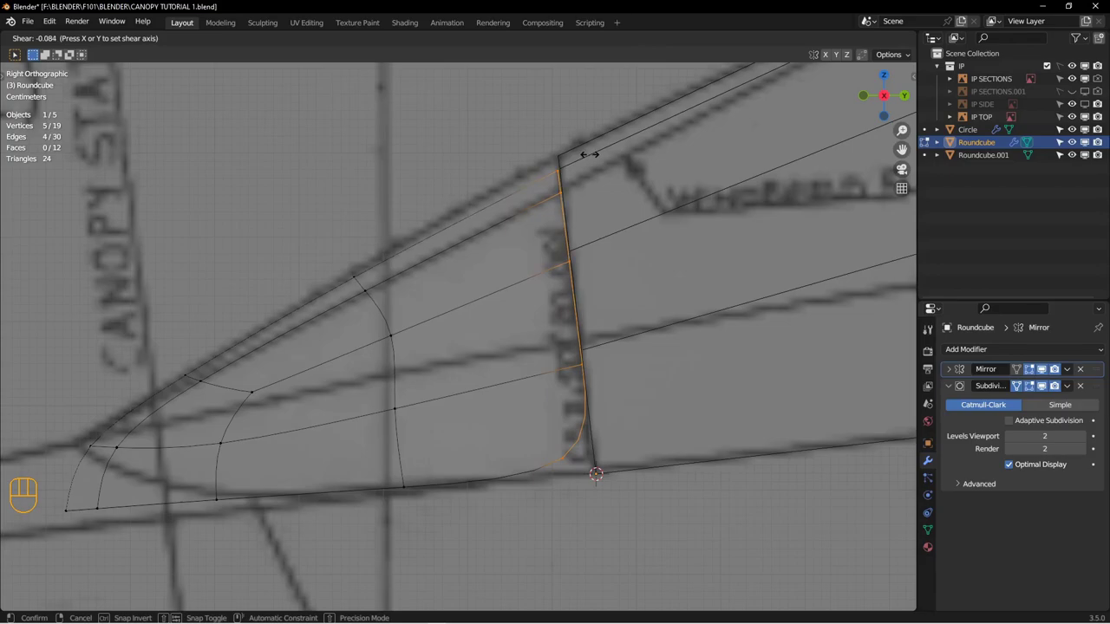
left_click(590, 154)
key("s")
key("z")
left_click(625, 234)
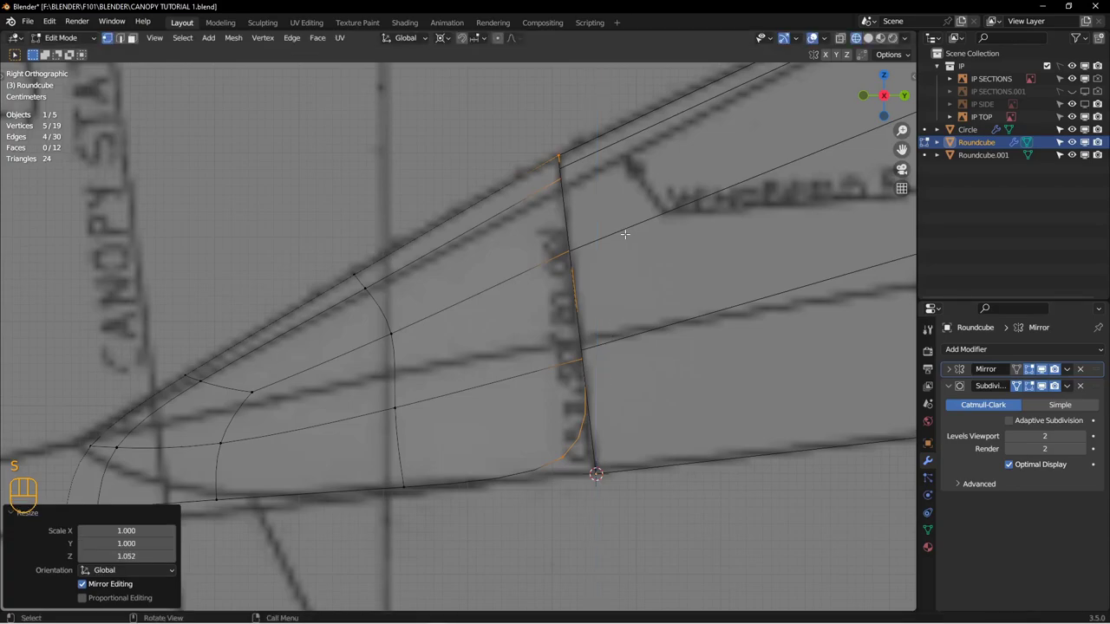
scroll(624, 234, "down", 3)
scroll(628, 164, "up", 2)
middle_click_drag(633, 161, 628, 153, "shift")
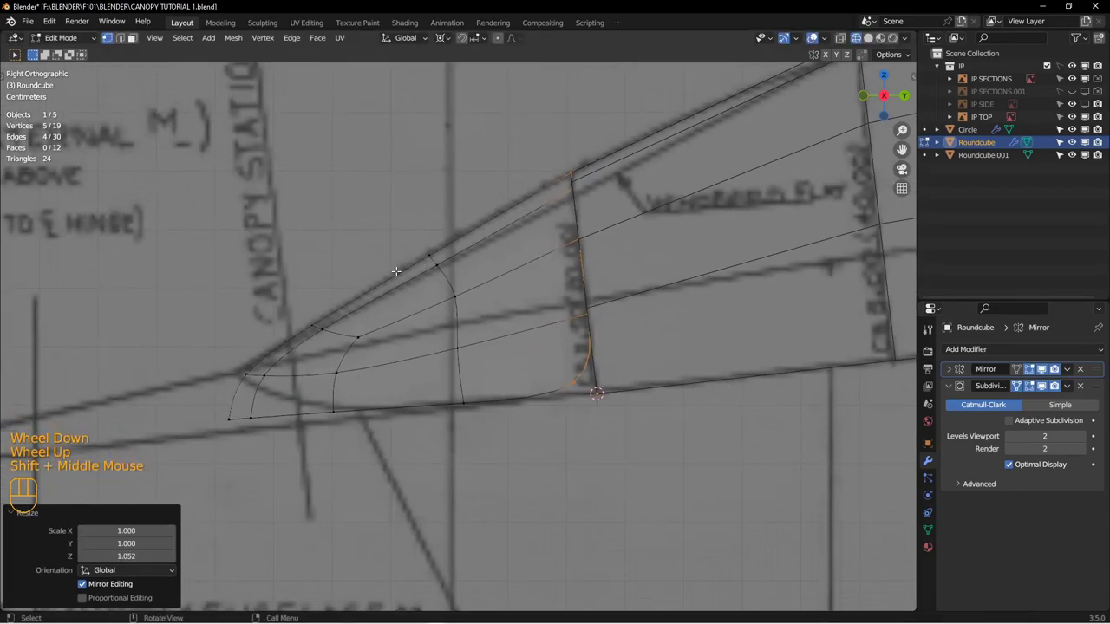
Step: Return to Object Mode with solid shading and join the windscreen piece into the main canopy object
middle_click_drag(456, 252, 376, 279, "shift")
middle_click_drag(508, 218, 587, 280)
scroll(540, 252, "up", 1)
key("Tab")
key("alt+a")
key("z")
left_click(587, 217)
scroll(520, 280, "up", 2)
left_click(499, 300)
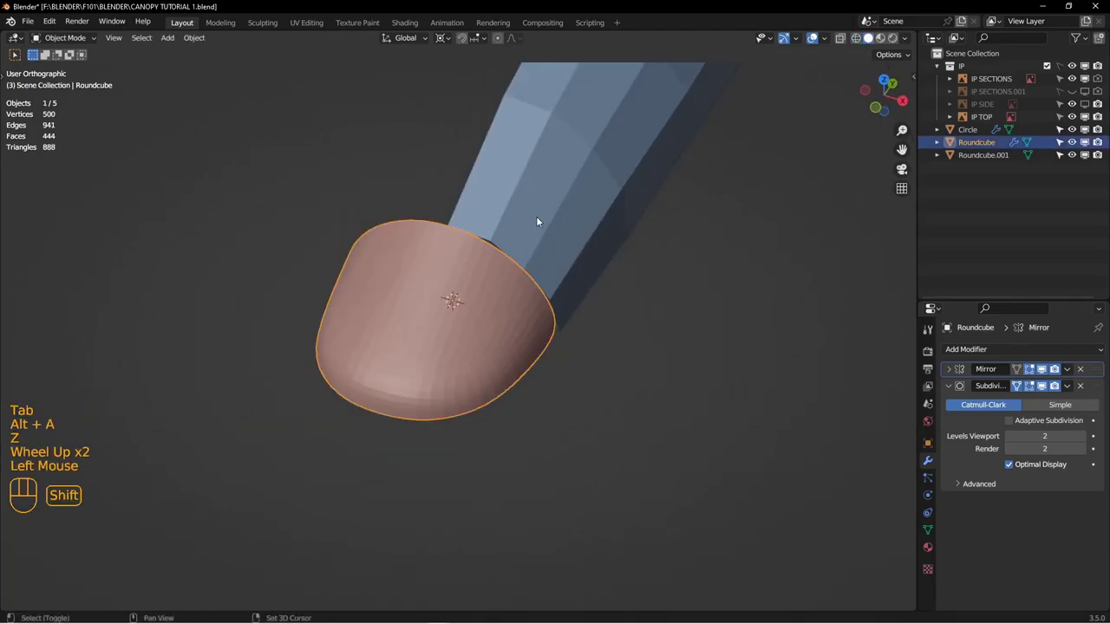
left_click(536, 216, "shift")
key("ctrl+j")
Step: Open the joined canopy mesh in Edit Mode and display it in wireframe around the windscreen seam
key("Tab")
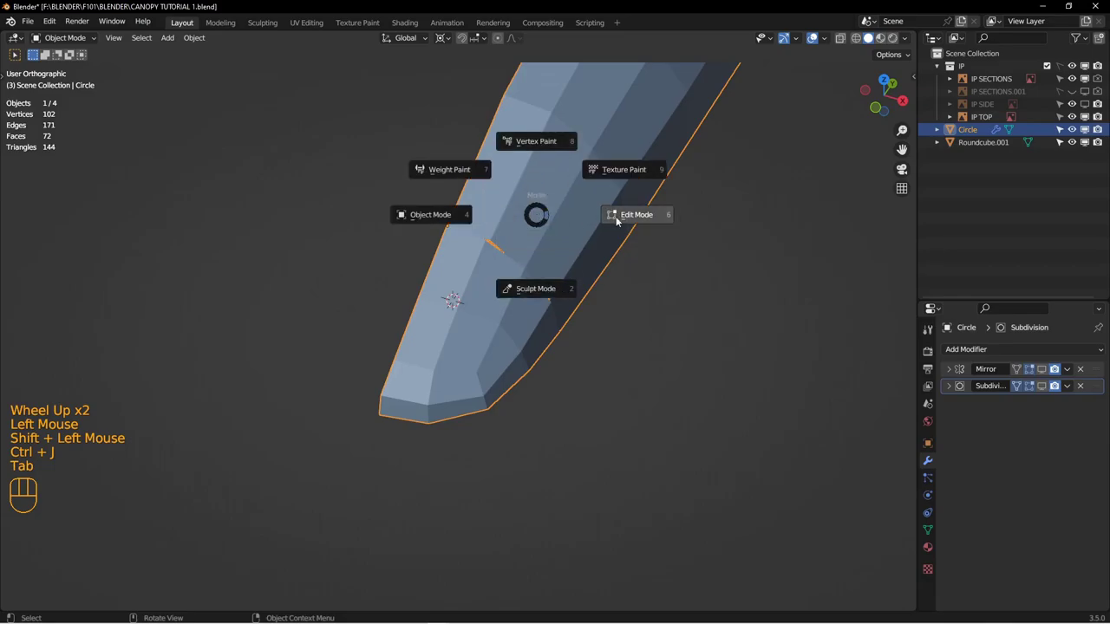
middle_click_drag(494, 276, 453, 256)
scroll(453, 256, "down", 2)
mouse_move(374, 212)
middle_mouse_down("shift")
mouse_move(621, 398)
mouse_move(553, 377)
middle_mouse_up("shift")
scroll(621, 399, "down", 2)
key("z")
left_click(538, 398)
scroll(543, 340, "down", 1)
Step: Merge the topmost windscreen seam vertex with the adjacent canopy vertex using Merge At Last
left_click(327, 169)
middle_click_drag(326, 169, 257, 217)
scroll(394, 207, "down", 1)
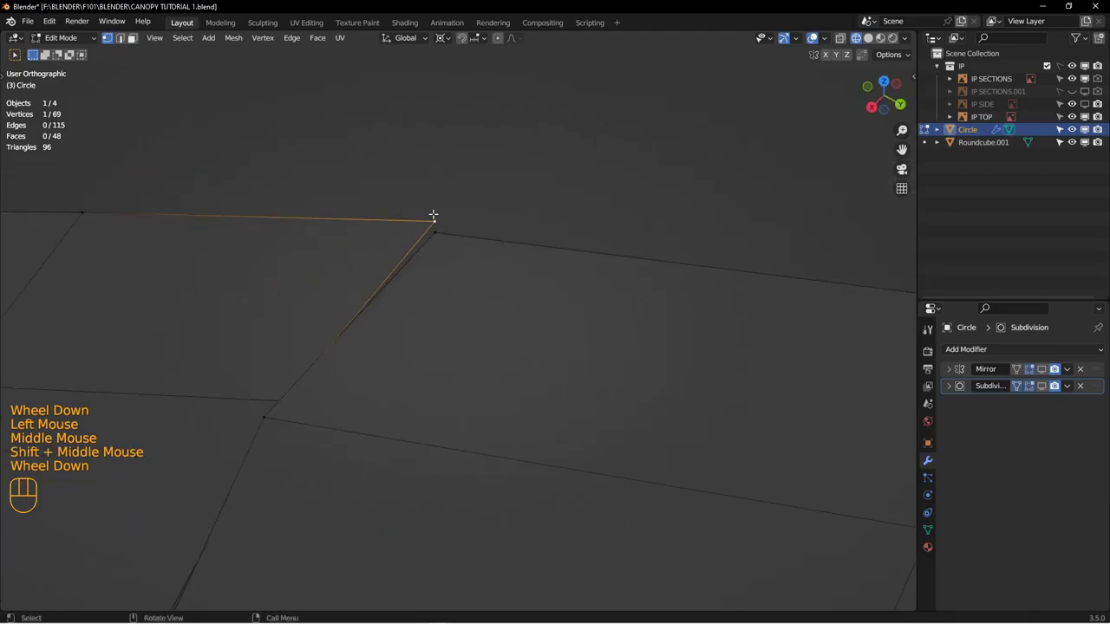
scroll(273, 304, "up", 2)
middle_click_drag(146, 324, 292, 274, "shift")
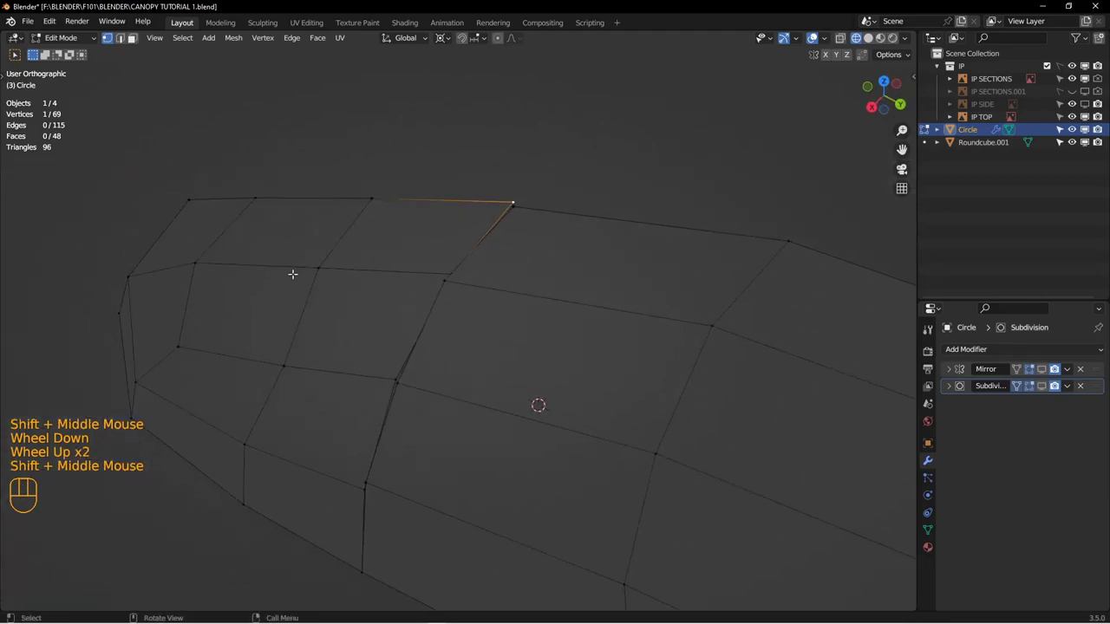
scroll(528, 211, "down", 2)
left_click(498, 200, "shift")
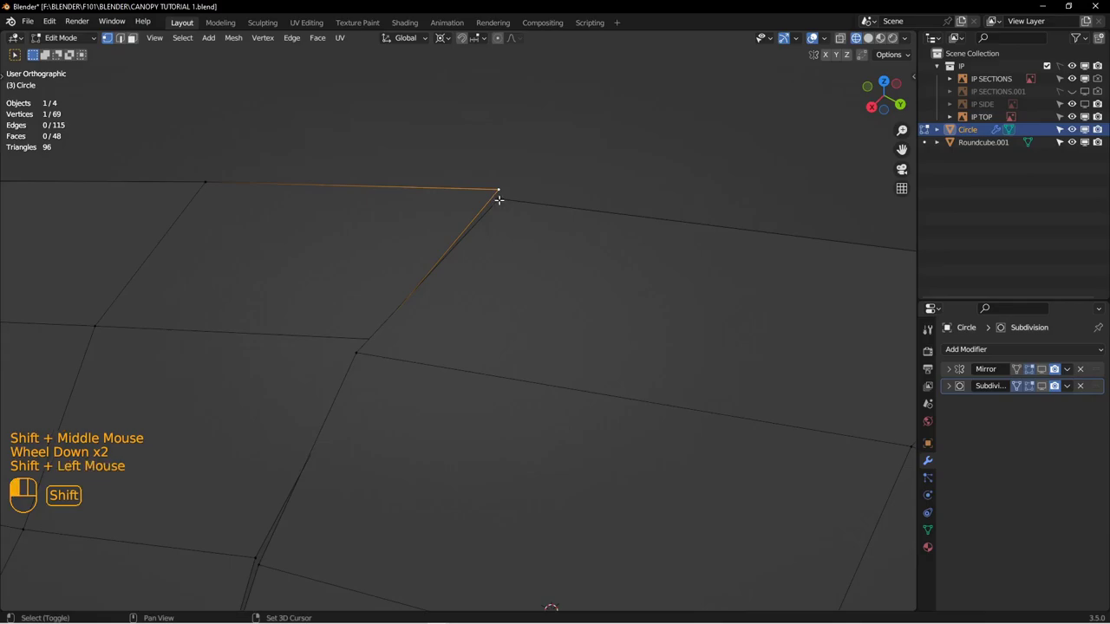
key("m")
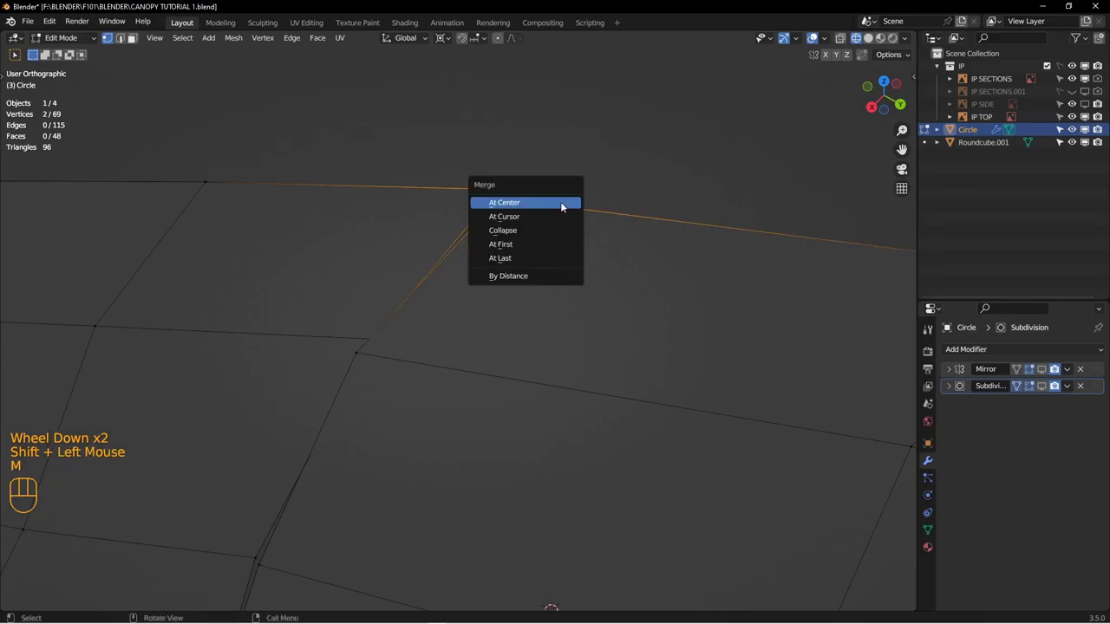
left_click(523, 260)
Step: Repeat the merge on the next windscreen and canopy vertex pair down the seam
middle_click_drag(428, 362, 438, 232, "shift")
left_click(453, 234)
left_click(441, 235)
left_click(466, 232, "shift")
key("shift+r")
Step: Repeat the merge on the following vertex pairs further down the seam, down to just above the lower edge
middle_click_drag(495, 307, 451, 222, "shift")
left_click(452, 214)
left_click(450, 223, "shift")
key("shift+r")
left_click(447, 217)
left_click(451, 228, "shift")
key("shift+r")
middle_click_drag(373, 321, 471, 378)
middle_click_drag(471, 377, 468, 362, "shift")
left_click(469, 324)
left_click(467, 305, "shift")
key("shift+r")
Step: Merge the last vertex pair at the seam's bottom edge onto the canopy vertex using At Last
middle_click_drag(498, 446, 609, 299)
scroll(522, 485, "down", 2)
scroll(522, 485, "down", 1)
left_click(493, 394)
left_click(480, 399, "shift")
scroll(609, 299, "down", 1)
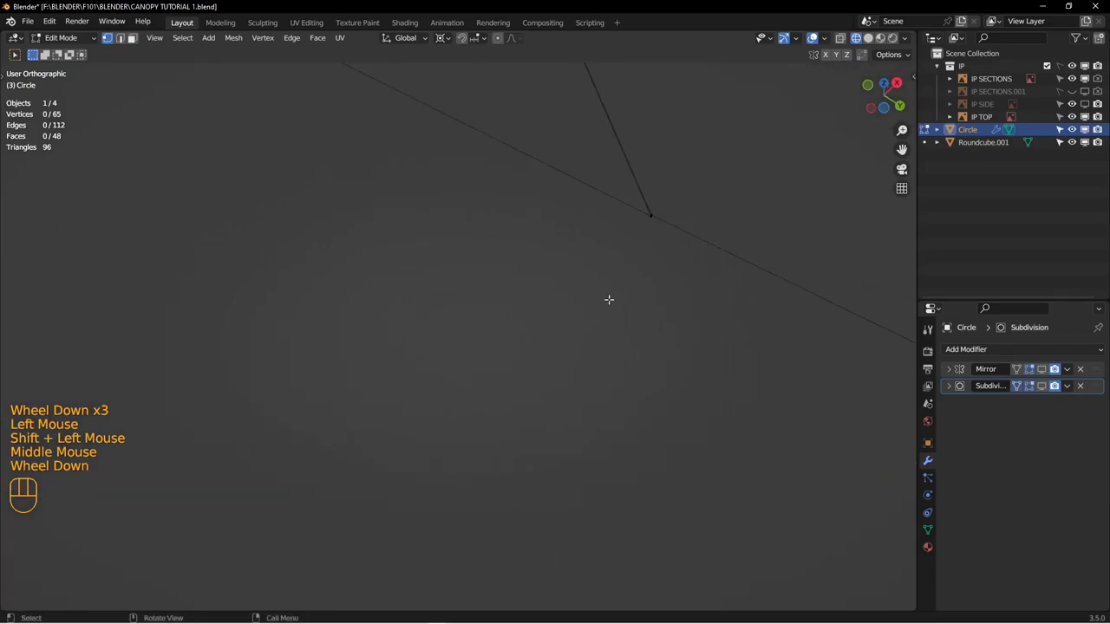
left_click(650, 213)
key("m")
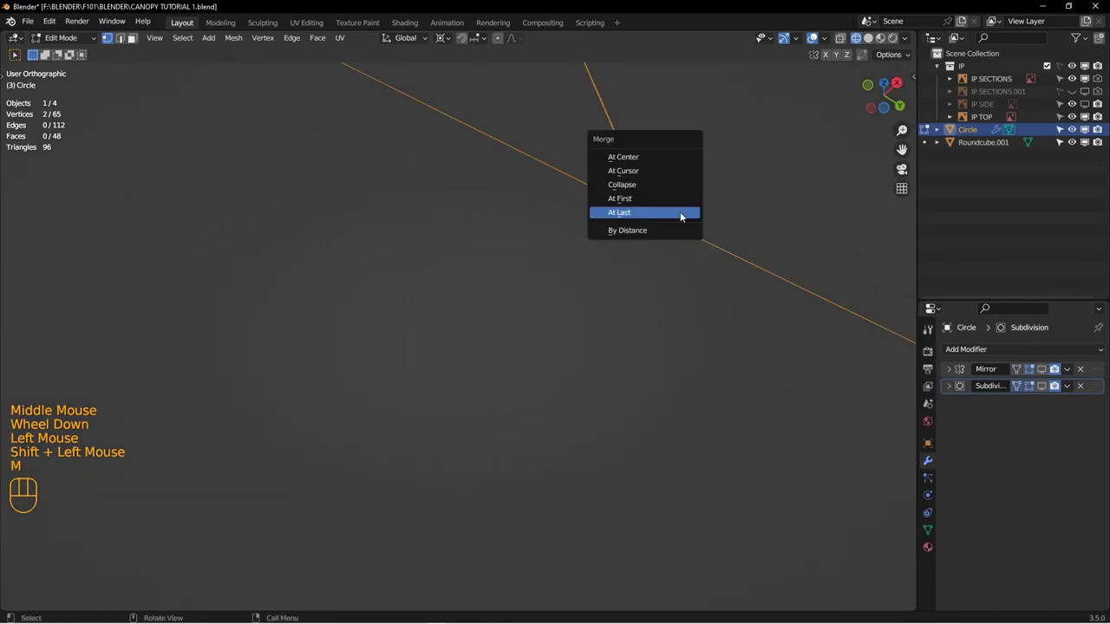
left_click(680, 217)
Step: Return to Object Mode in right view and enable the viewport display of the canopy's Mirror and Subdivision modifiers
scroll(633, 223, "up", 6)
middle_click_drag(625, 228, 516, 326, "alt")
key("KP_3")
scroll(623, 259, "up", 2)
key("Tab")
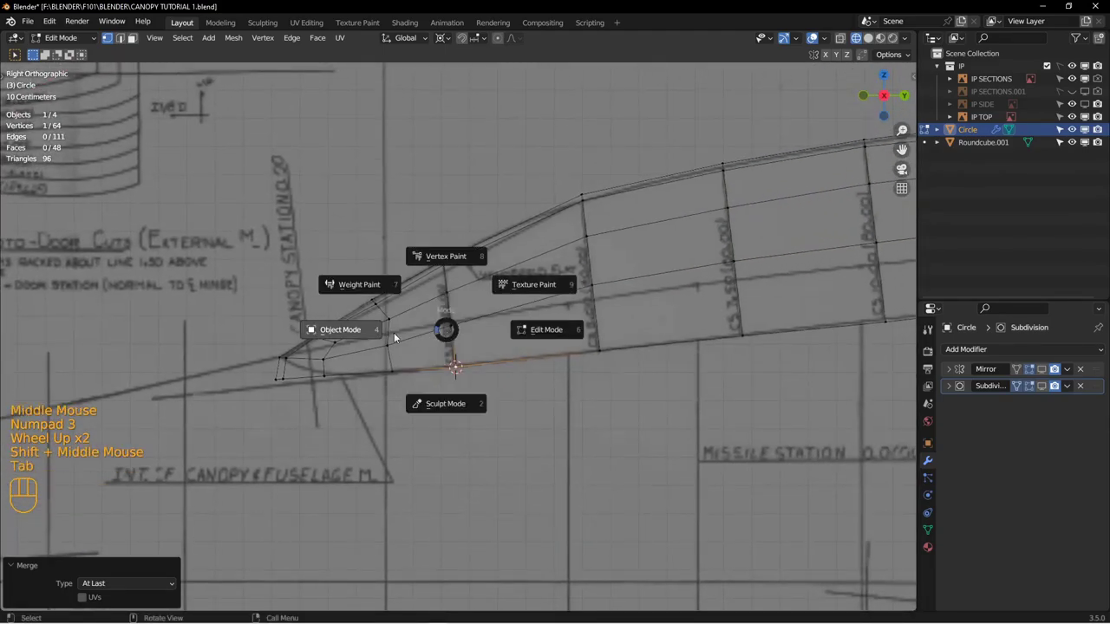
key("alt+a")
left_click_drag(1042, 369, 1043, 387)
middle_click_drag(535, 280, 528, 293, "shift")
scroll(529, 292, "down", 2)
Step: Select the whole canopy mesh in Edit Mode and display it in solid shading to inspect the joined surface
key("Tab")
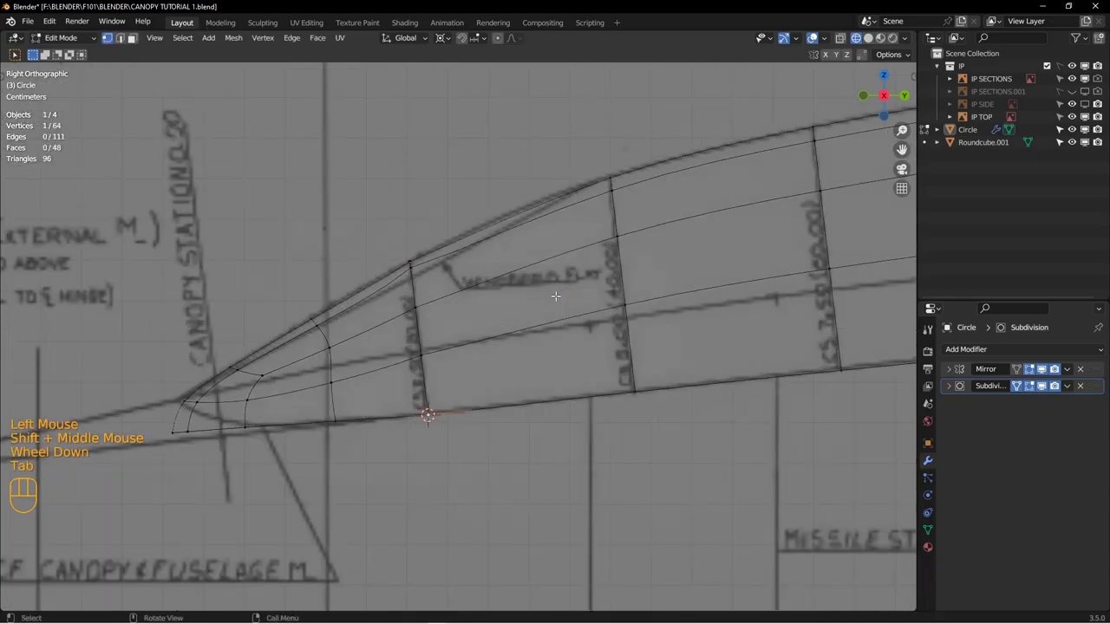
scroll(498, 260, "down", 2)
key("a")
middle_click_drag(500, 260, 593, 299, "shift")
key("z")
scroll(660, 303, "up", 2)
middle_click_drag(660, 304, 586, 299, "shift")
middle_click_drag(586, 300, 512, 294)
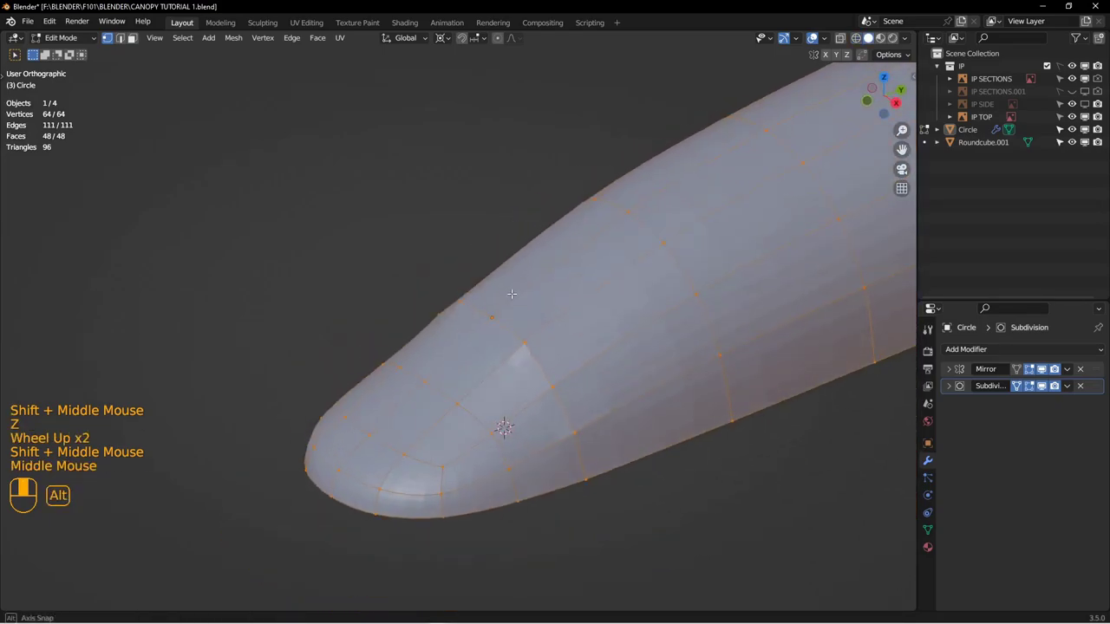
middle_click_drag(541, 359, 511, 343, "shift")
middle_click_drag(511, 343, 868, 344)
Step: Return the canopy to Object Mode, apply Shade Smooth to it and inspect the shading around the windscreen seam
key("alt+a")
left_click(540, 329)
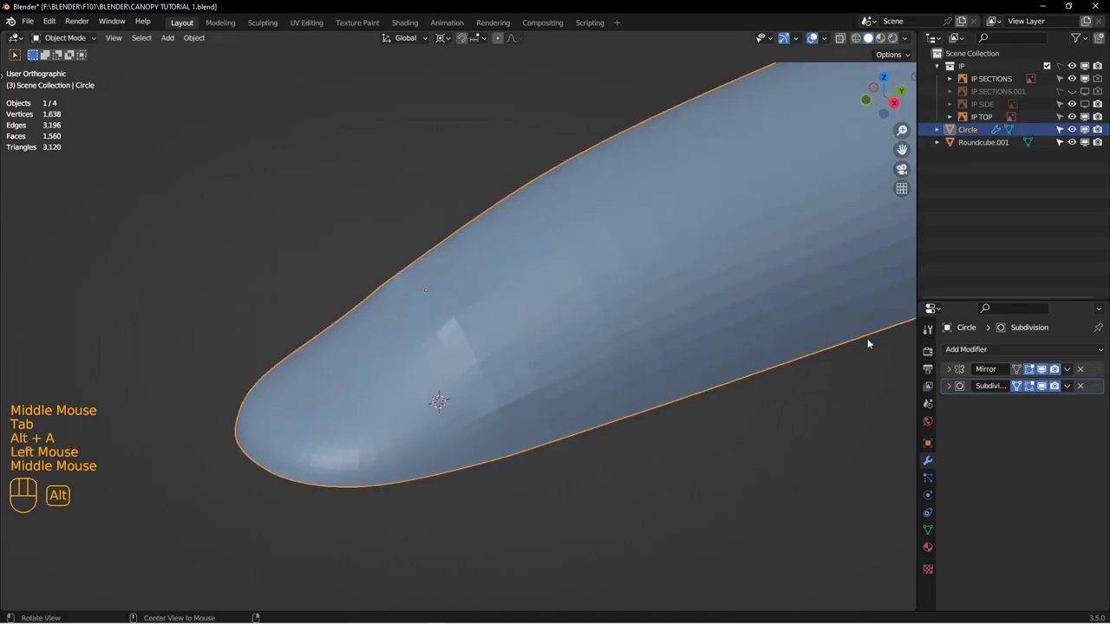
right_click(531, 306)
left_click(508, 250)
scroll(560, 291, "up", 2)
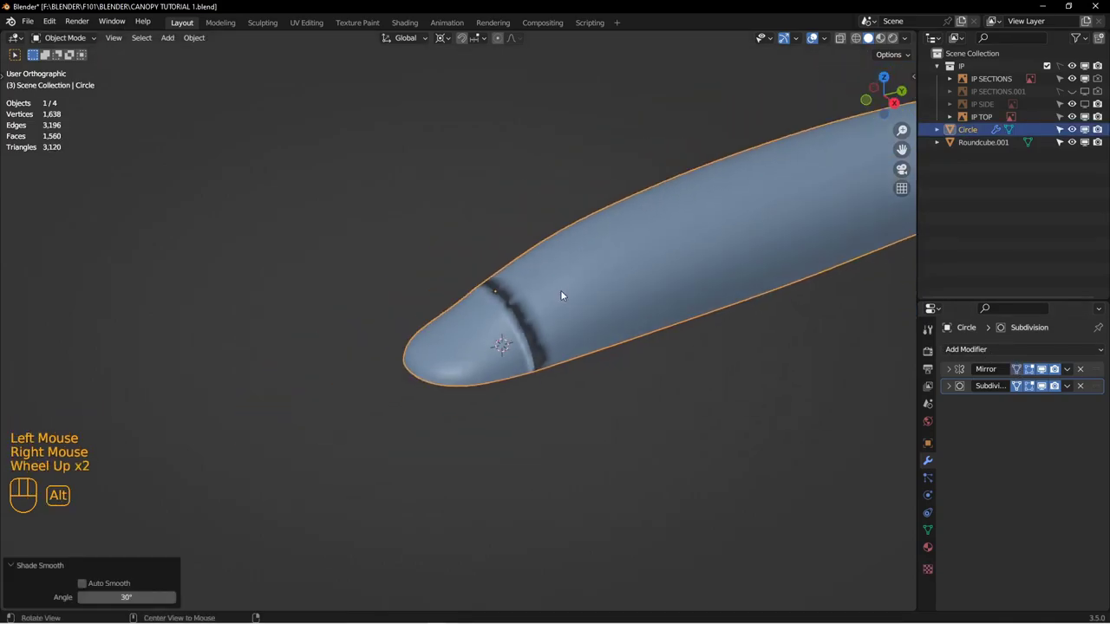
middle_click_drag(560, 293, 539, 298)
middle_click_drag(539, 298, 517, 305, "shift")
scroll(412, 309, "down", 1)
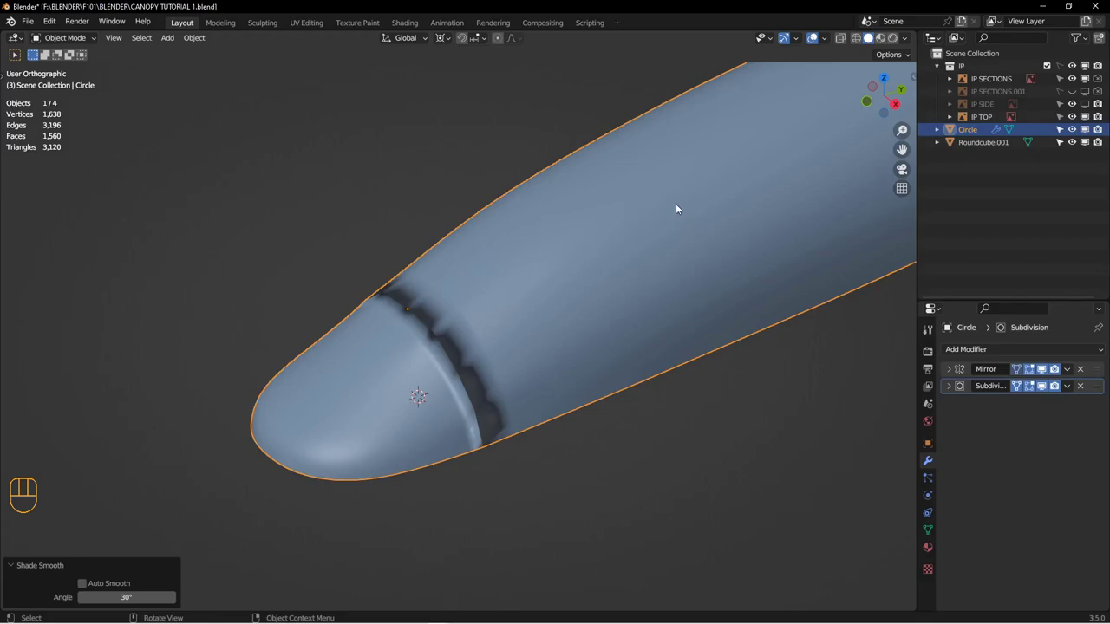
Step: Display the Face Orientation overlay and inspect the normals of the windscreen front and the canopy body
left_click(826, 40)
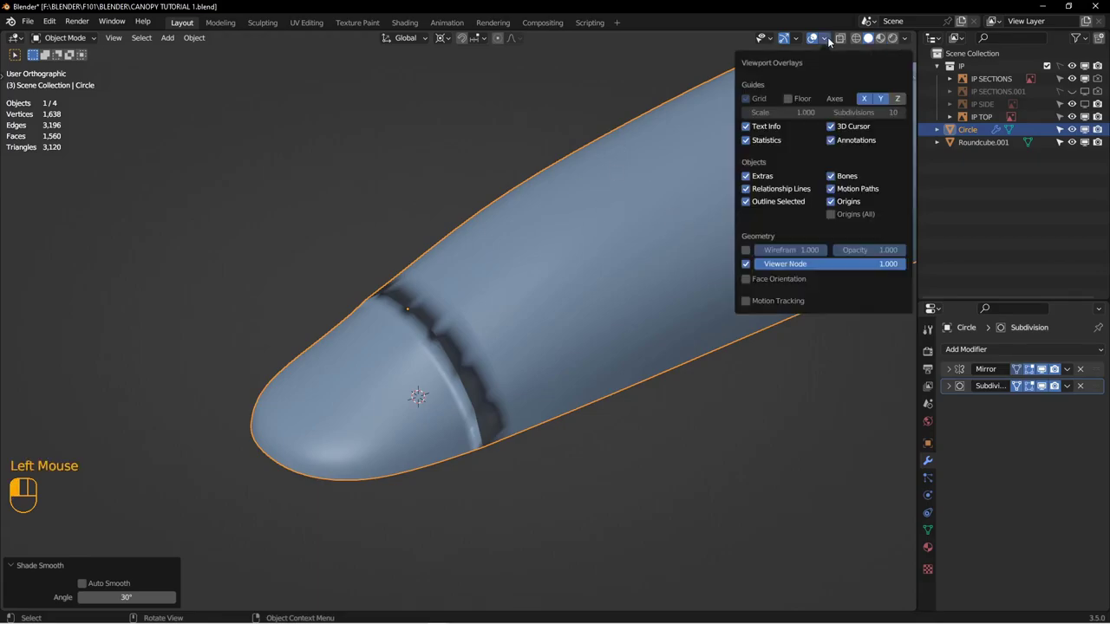
left_click(746, 278)
middle_click_drag(550, 290, 491, 306, "shift")
scroll(597, 242, "up", 2)
middle_click_drag(596, 242, 727, 212, "shift")
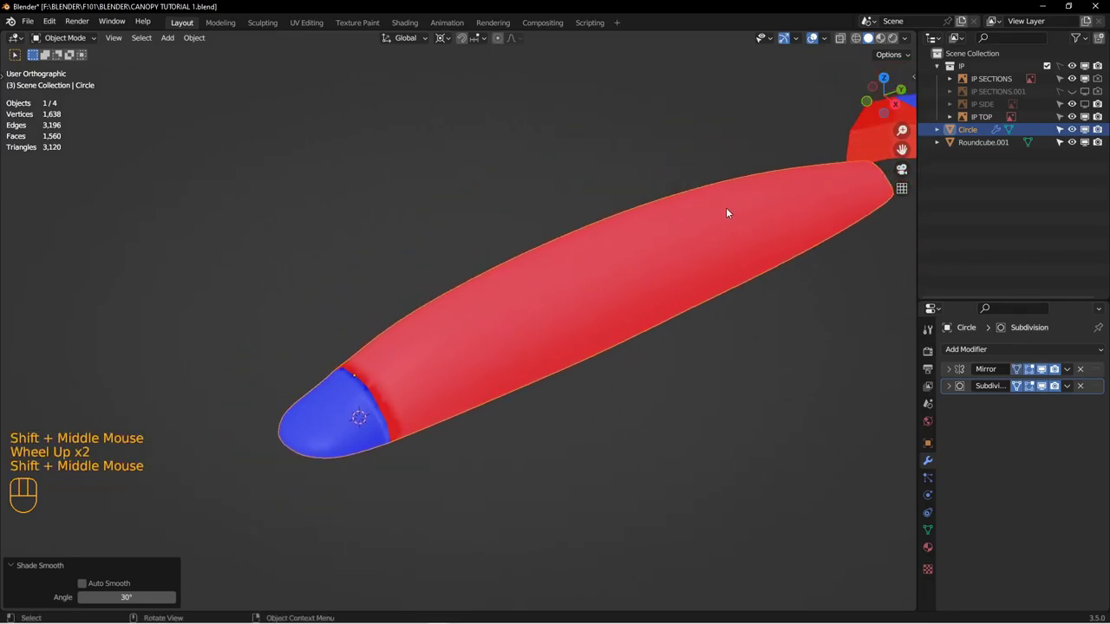
middle_click_drag(690, 255, 595, 273, "shift")
middle_click_drag(394, 343, 424, 332, "shift")
Step: Recalculate the canopy mesh's normals to face outside in Edit Mode, return to Object Mode and deselect everything
left_click(425, 332)
key("Tab")
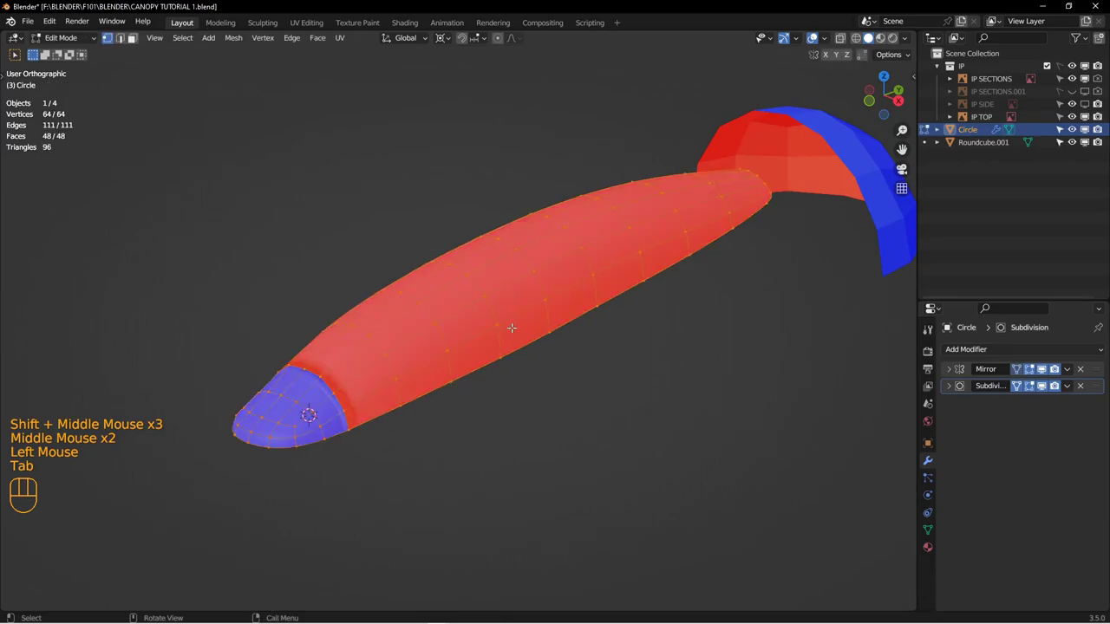
key("shift+n")
middle_click_drag(508, 324, 512, 349)
scroll(451, 357, "down", 2)
key("Tab")
key("alt+a")
middle_click_drag(332, 361, 399, 373)
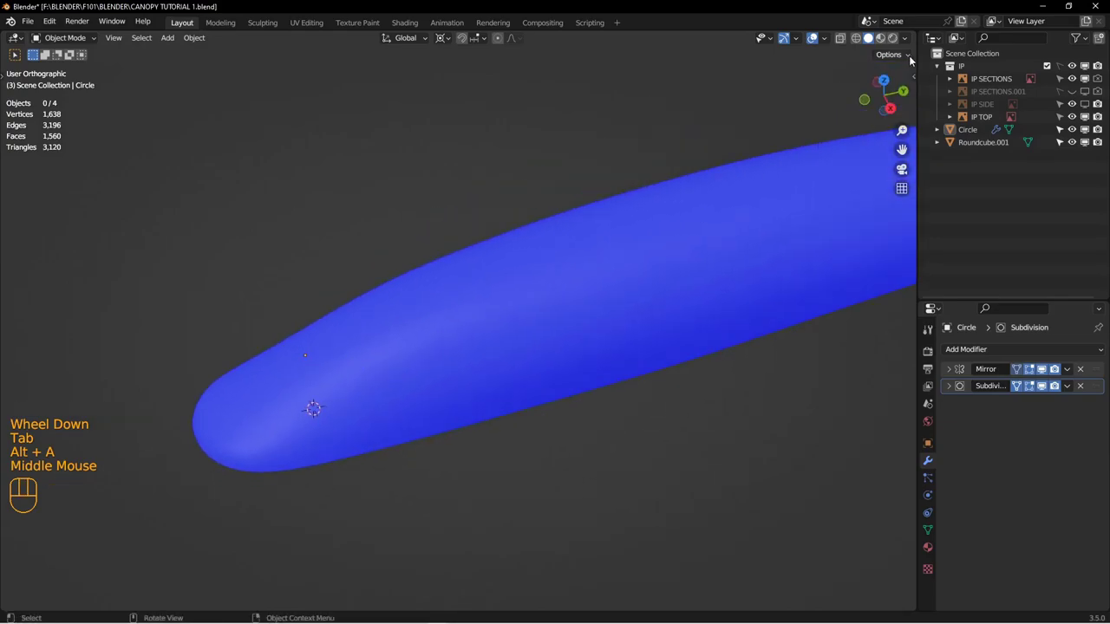
Step: Turn off the Face Orientation overlay and inspect the smooth-shaded canopy surface
left_click(824, 39)
left_click(744, 279)
middle_click_drag(562, 265, 563, 260)
middle_click_drag(563, 260, 508, 292)
Step: In right-view wireframe, scale the vertex column just behind the windscreen seam by 1.045 along Z about its bottom vertex to match the drawing
key("KP_3")
scroll(503, 321, "down", 3)
left_click(514, 352)
key("Tab")
key("alt+a")
key("z")
left_click_drag(512, 173, 605, 516)
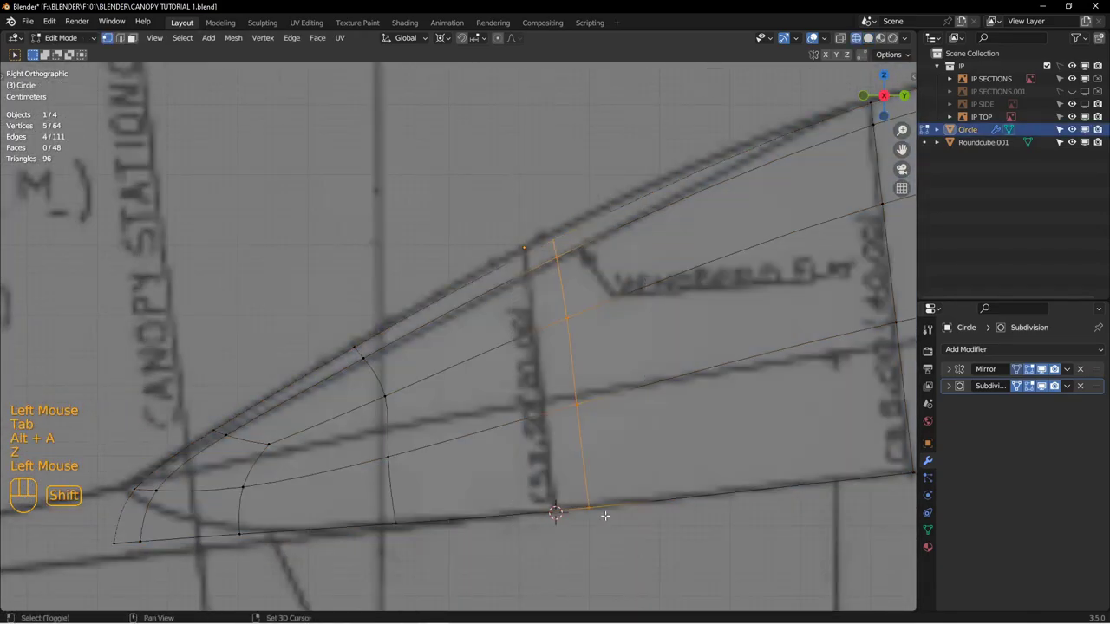
left_click(440, 38)
left_click(456, 109)
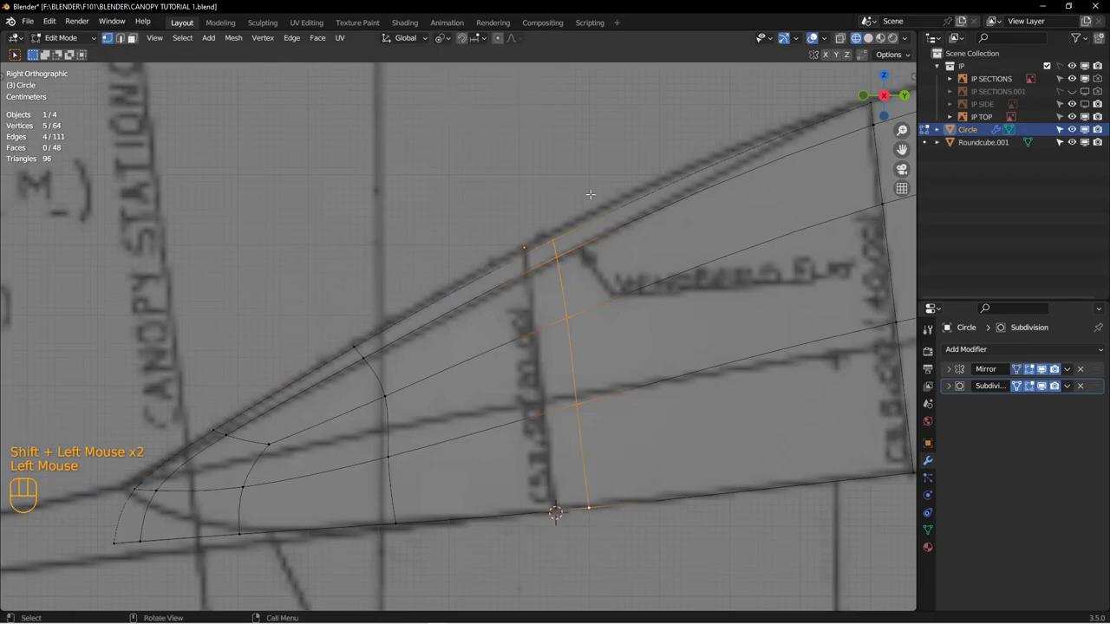
key("s")
key("z")
left_click(589, 178)
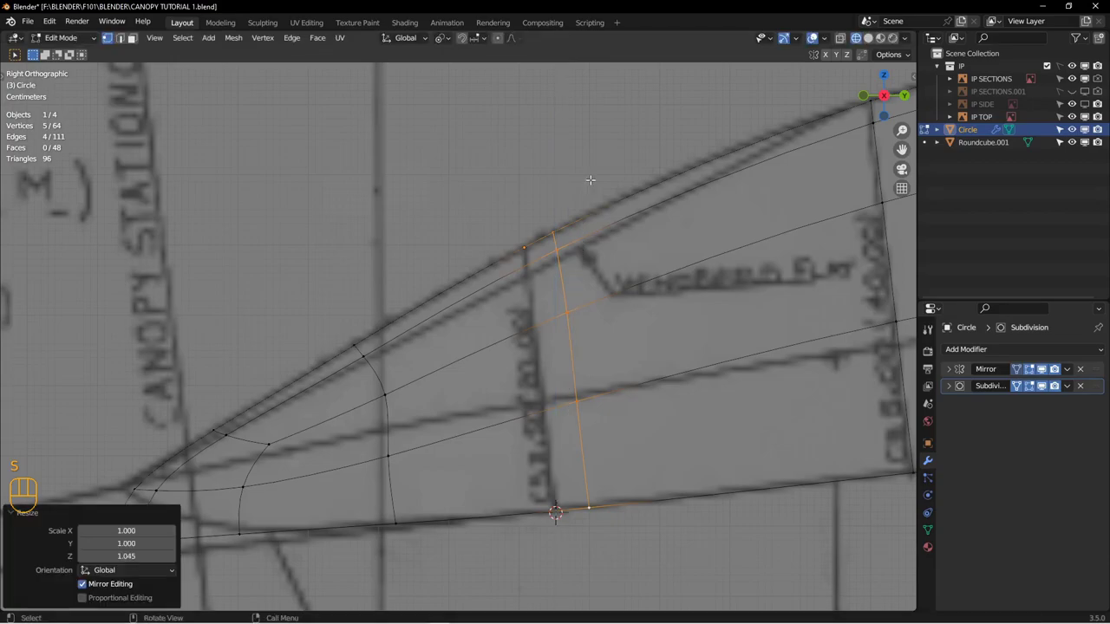
Step: Switch to the reference image board, examine the canopy and windscreen photos, and return to the Blender model
middle_click_drag(679, 179, 646, 155, "shift")
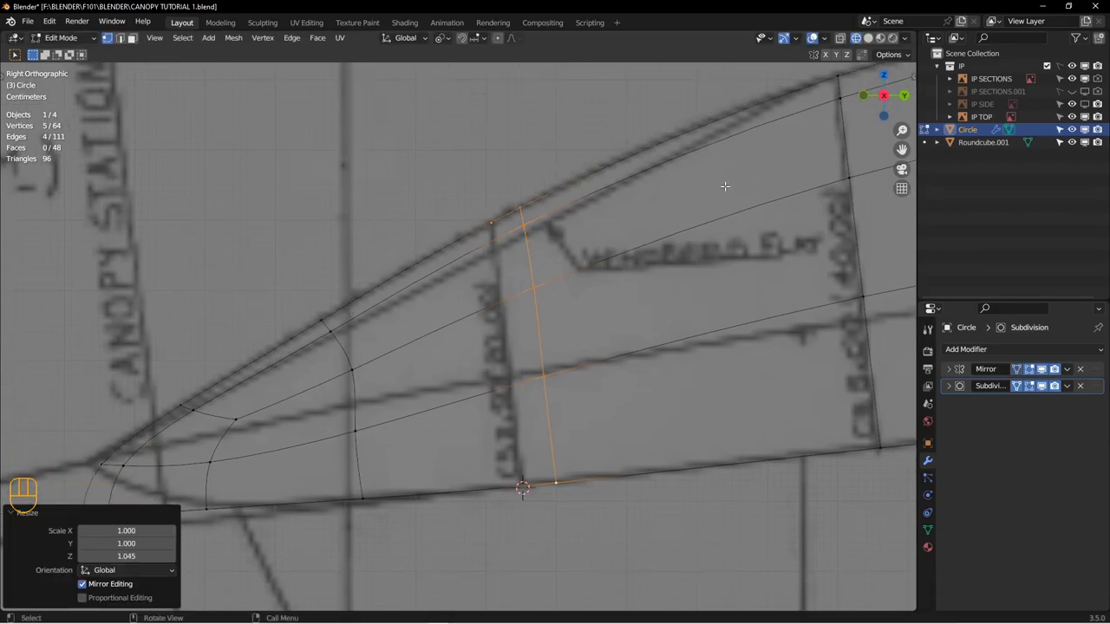
right_click_drag(1109, 340, 685, 300)
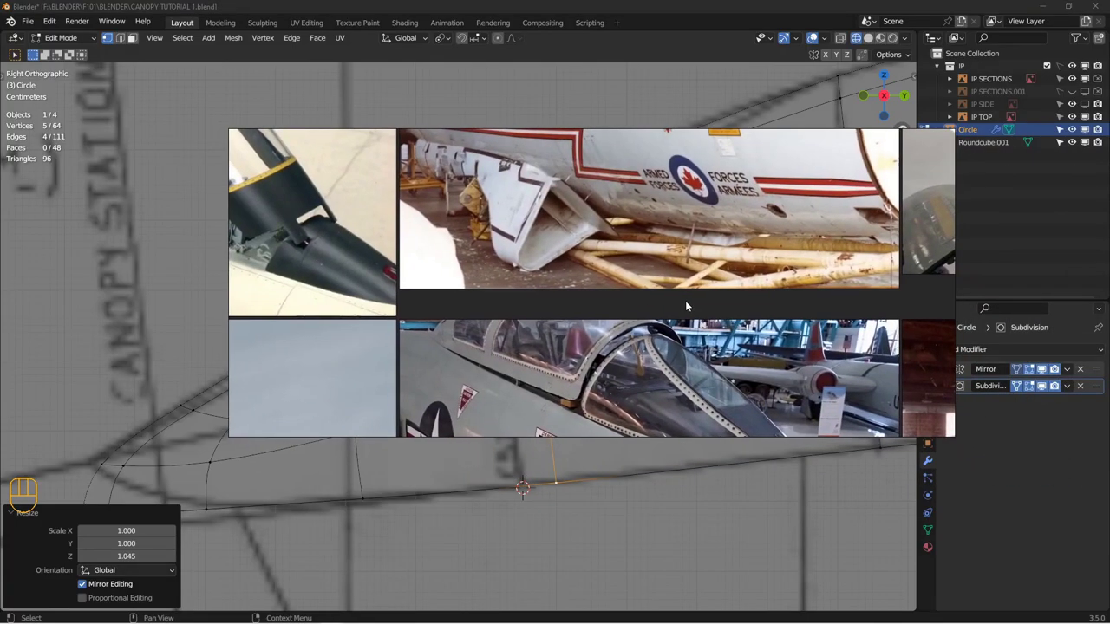
key("ctrl+f")
scroll(715, 369, "down", 6)
middle_click_drag(473, 356, 517, 262)
scroll(482, 339, "up", 3)
middle_click_drag(652, 372, 434, 335)
middle_click_drag(846, 316, 512, 420)
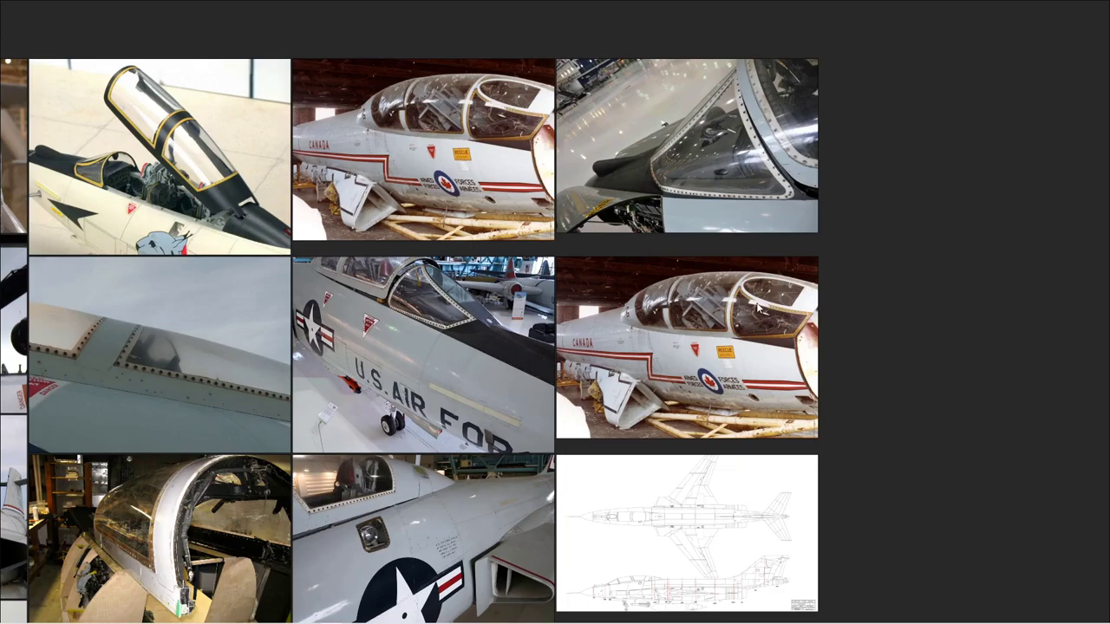
key("ctrl+f")
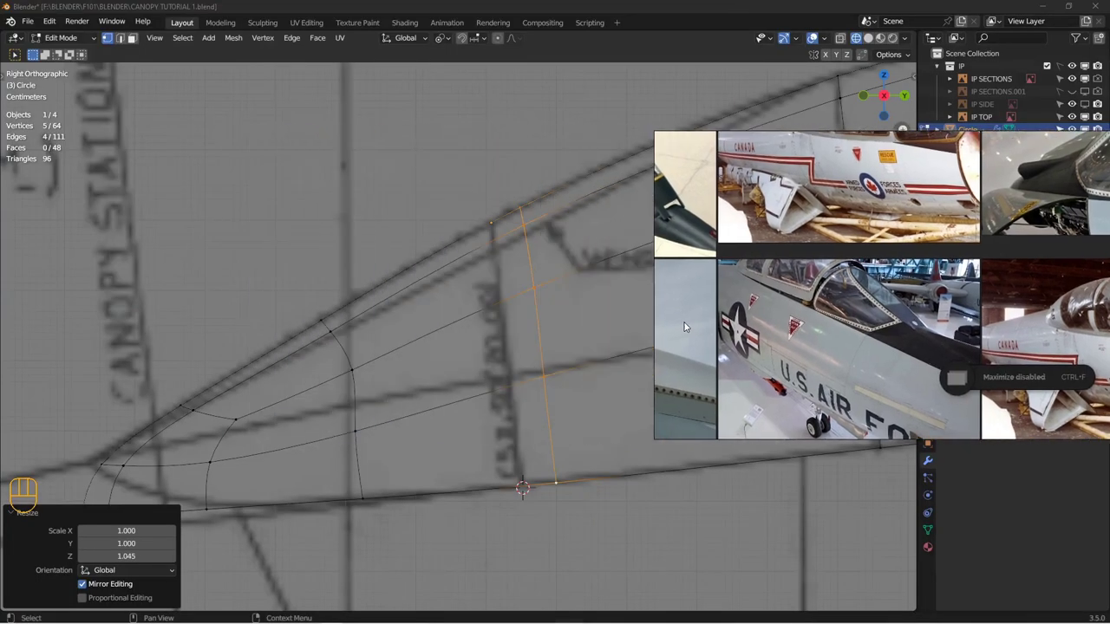
key("ctrl+m")
Step: Scale the vertex column at the 40.00 canopy station by 1.006 along Z about its bottom vertex
left_click_drag(518, 364, 489, 407)
middle_click_drag(729, 161, 561, 227, "shift")
left_click(704, 451)
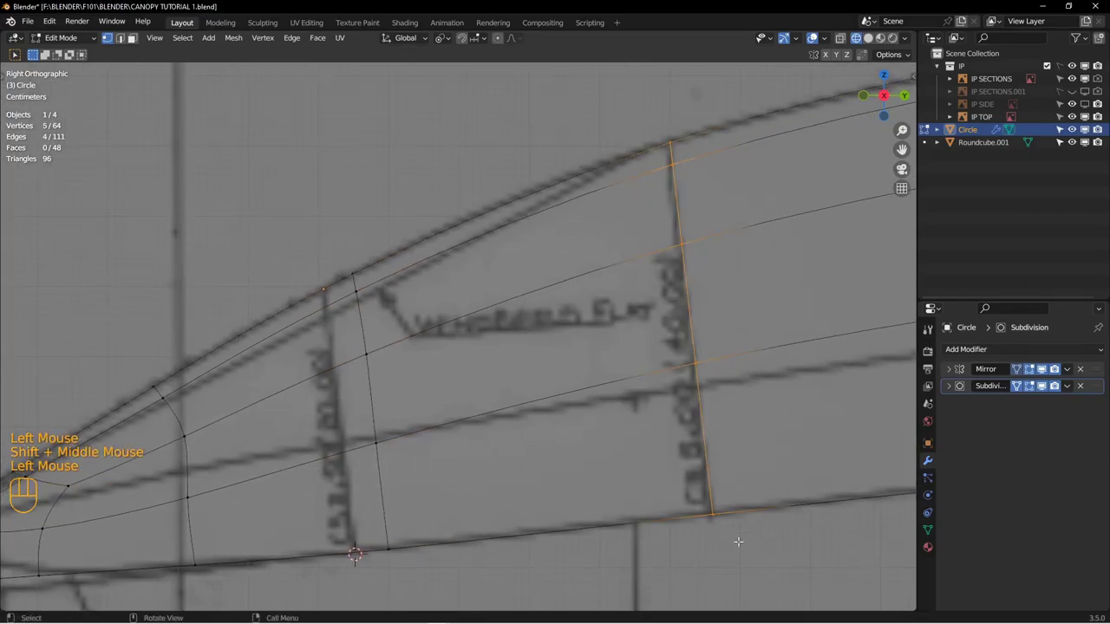
key("s")
key("z")
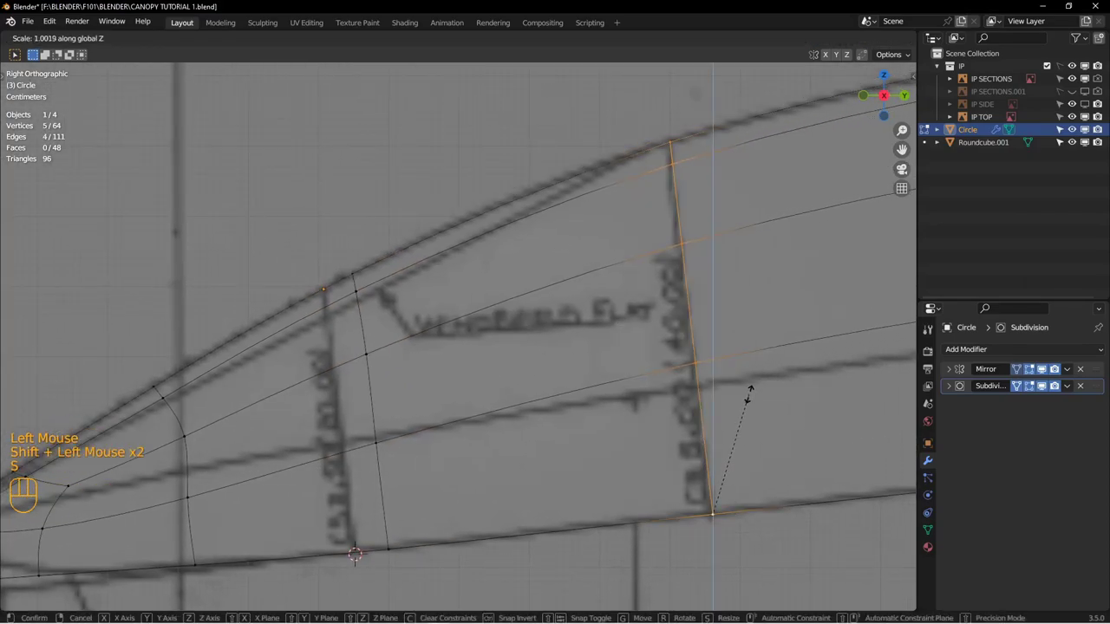
left_click(749, 395)
Step: In top view, move the two side faces of the windscreen nose about 2.96 mm in X and -2.96 mm in Y to fit the drawn outline
scroll(750, 394, "up", 1)
key("KP_7")
scroll(738, 395, "up", 2)
middle_click_drag(738, 396, 642, 319, "shift")
scroll(635, 351, "down", 2)
scroll(634, 356, "up", 2)
middle_click_drag(576, 148, 618, 207, "shift")
middle_click_drag(624, 363, 575, 278, "shift")
scroll(607, 208, "down", 3)
scroll(574, 277, "down", 1)
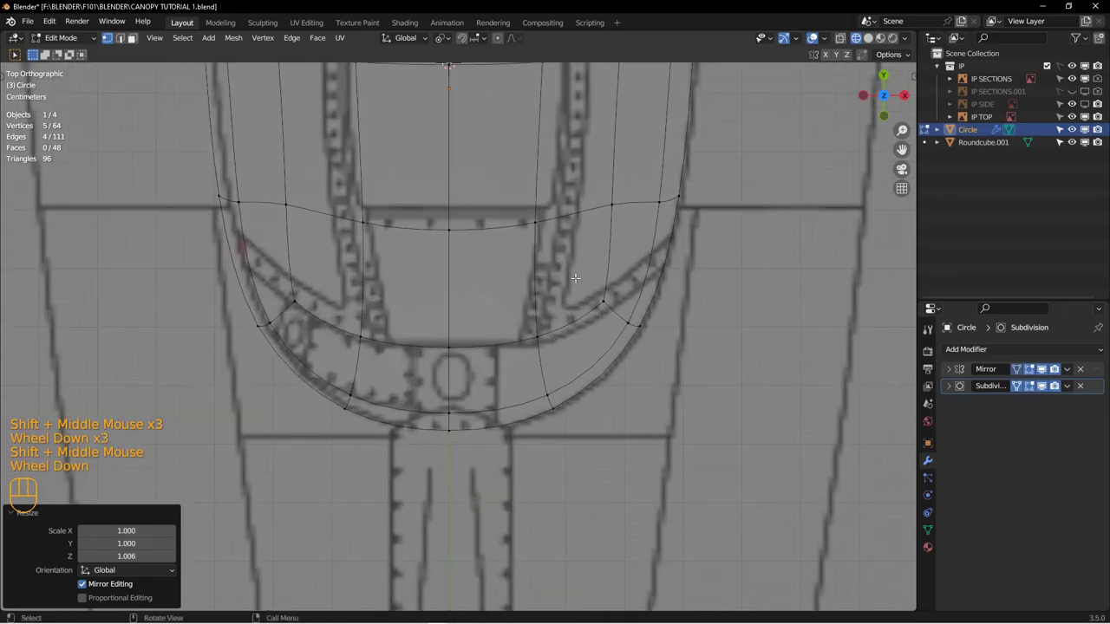
left_click(632, 365)
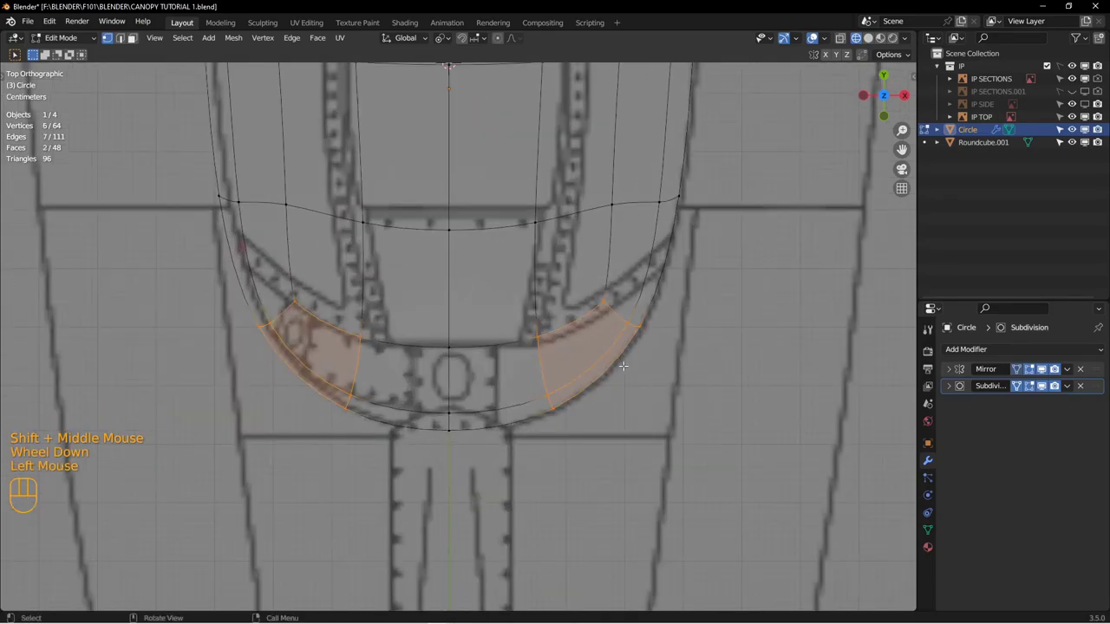
key("g")
left_click(625, 368)
Step: Examine the canopy's outline against the drawings in top view and along its full length in right view
middle_click_drag(639, 240, 624, 425, "shift")
scroll(624, 425, "up", 2)
middle_click_drag(633, 260, 632, 416, "shift")
middle_click_drag(645, 123, 645, 269, "shift")
key("KP_3")
scroll(646, 268, "up", 5)
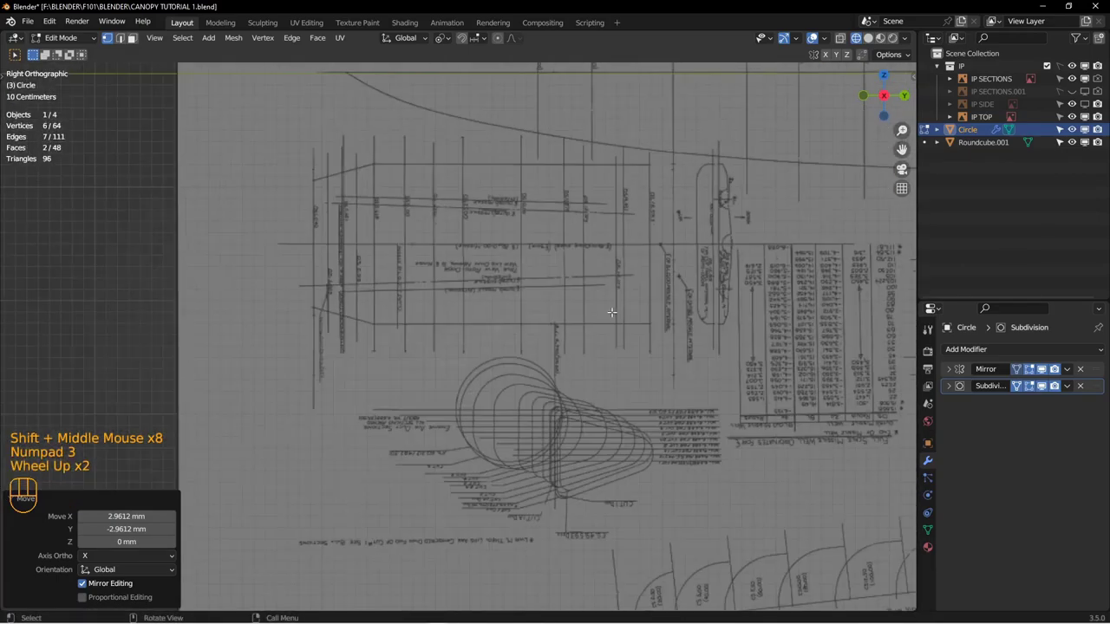
middle_click_drag(624, 451, 537, 382, "shift")
middle_click_drag(538, 381, 455, 312, "shift")
scroll(455, 312, "down", 2)
key("Tab")
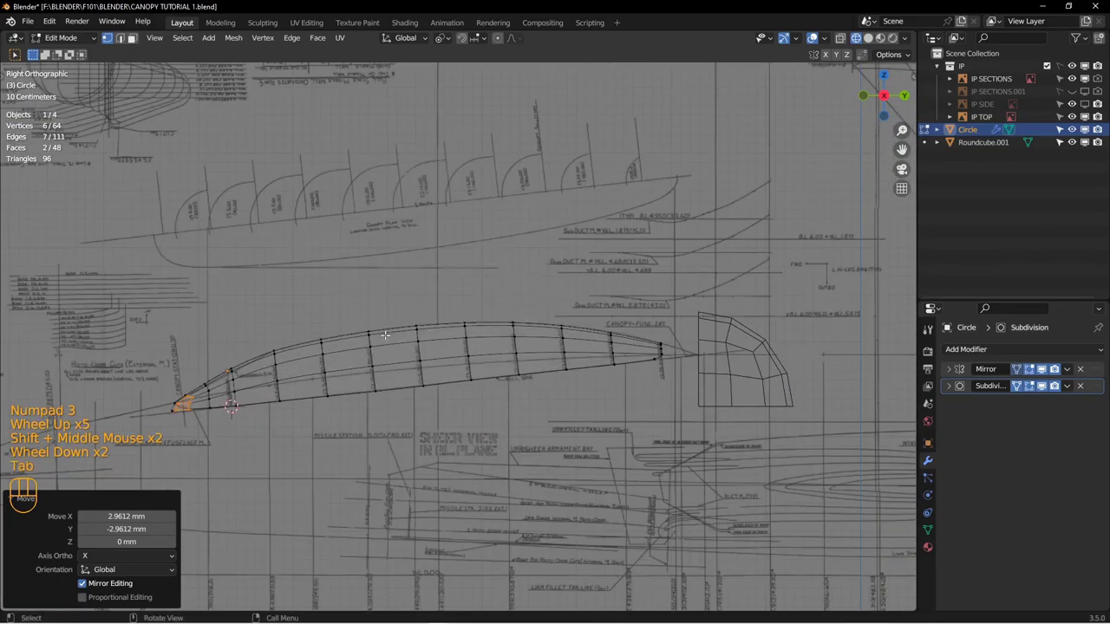
Step: Move the round cube to the canopy's rear end and turn off the canopy's Subdivision display in the viewport
key("Tab")
left_click(298, 330)
key("alt+a")
scroll(483, 351, "down", 1)
scroll(482, 352, "down", 1)
middle_click_drag(483, 352, 542, 394, "shift")
scroll(560, 387, "down", 1)
left_click(558, 384)
scroll(542, 394, "down", 2)
key("g")
left_click(320, 258)
left_click(320, 260)
left_click(1041, 386)
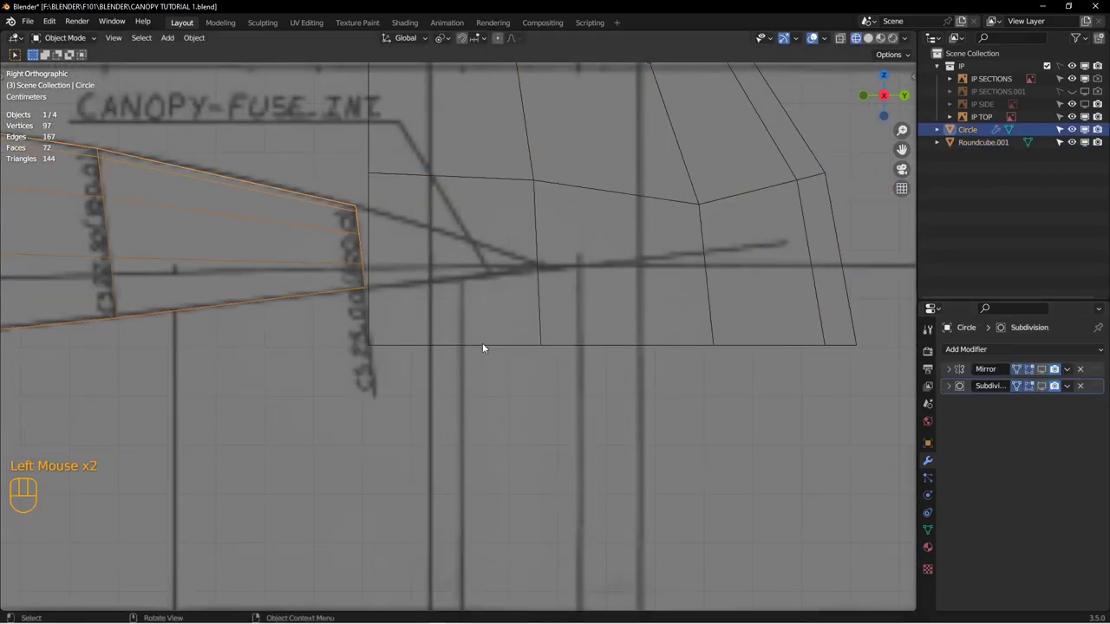
Step: Shift and scale the round cube so its lower front corner meets the canopy's lower rear corner
left_click(483, 345)
key("g")
left_click(490, 338)
key("s")
left_click(539, 368)
Step: Delete the round cube's faces on the negative X side of the centre line in top view
key("KP_7")
key("Tab")
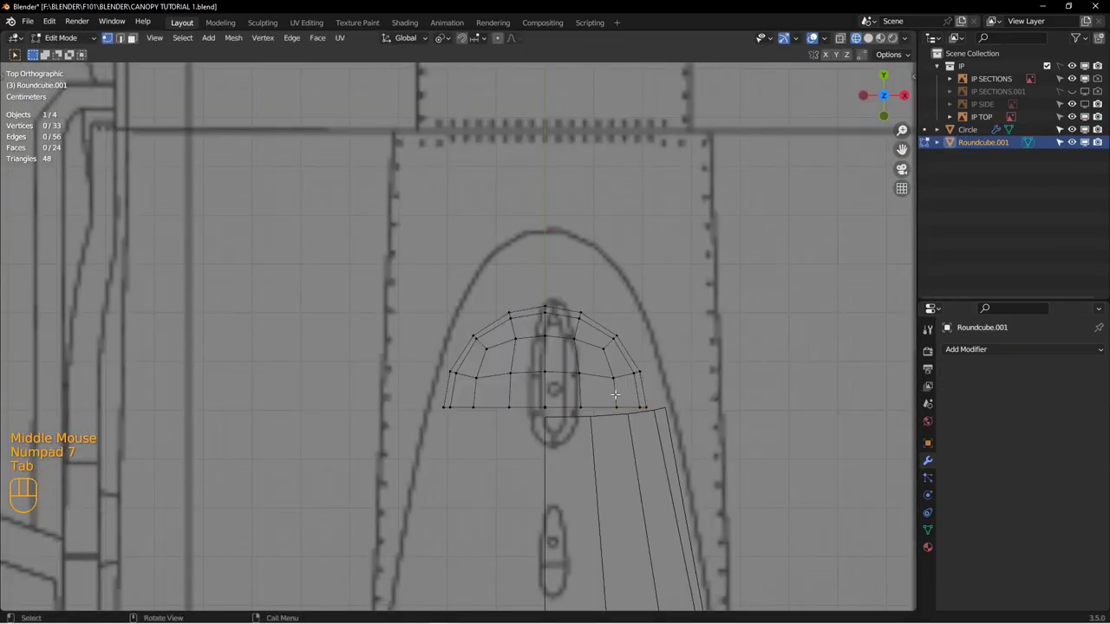
key("3")
left_click_drag(421, 290, 546, 428)
key("x")
left_click(546, 429)
Step: Apply the half round cube's object transforms and give it Mirror and Subdivision Surface modifiers
key("Tab")
key("ctrl+a")
left_click(620, 378)
left_click(965, 348)
left_click(879, 205)
left_click(965, 349)
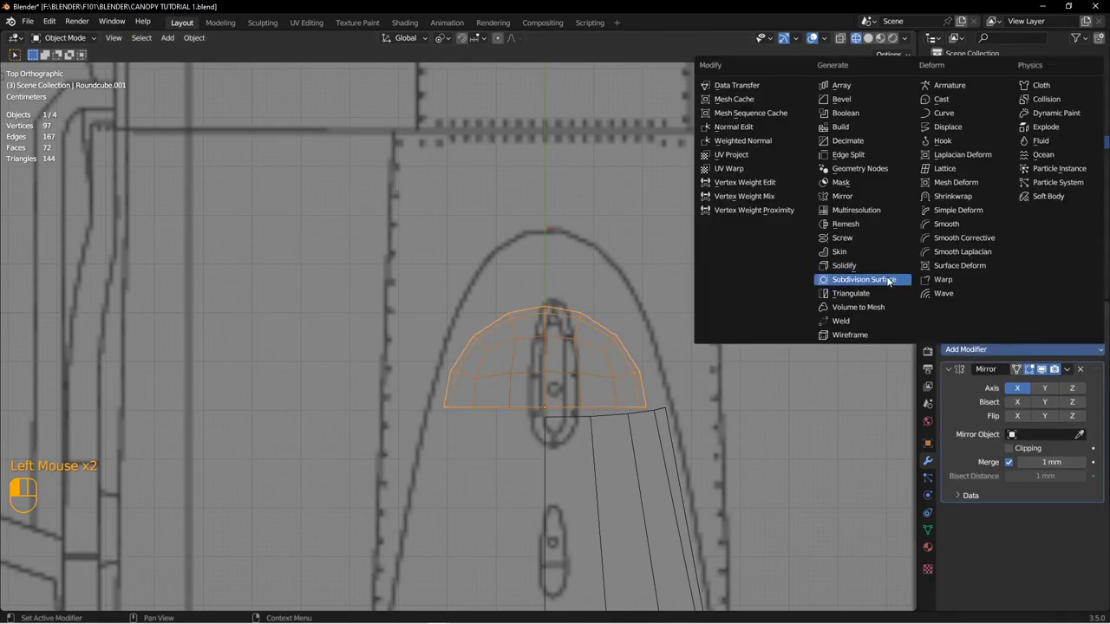
left_click(879, 280)
Step: Collapse both modifiers and turn off the round cube's Subdivision display in the viewport
key("KP_3")
scroll(485, 327, "down", 2)
middle_click_drag(486, 327, 537, 347, "shift")
left_click(948, 368)
left_click(948, 386)
left_click(1041, 385)
Step: Snap the 3D cursor to the round cube's lower vertex at the canopy corner and make it the pivot point
key("Tab")
key("a")
scroll(562, 357, "down", 2)
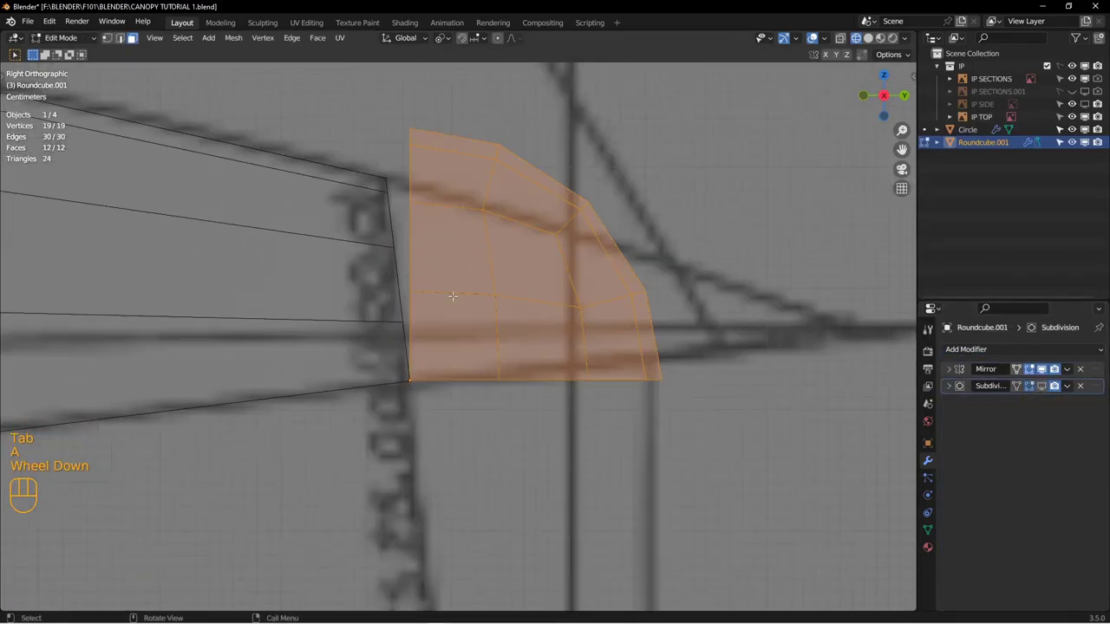
left_click(454, 338)
key("shift+s")
key("1")
left_click_drag(391, 362, 426, 410)
key("shift+s")
left_click(423, 484)
key("a")
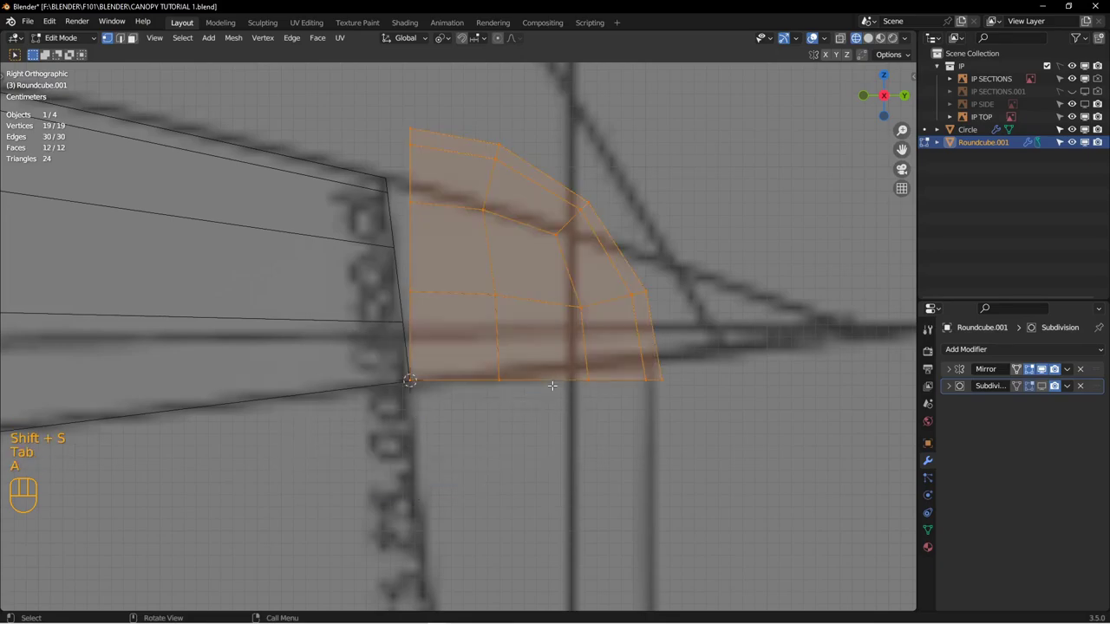
left_click_drag(440, 37, 468, 72)
Step: Scale and rotate the whole cap about the 3D cursor in side view to match the canopy's end edge and base line
middle_click_drag(624, 251, 507, 269, "shift")
key("s")
key("y")
left_click(743, 313)
key("r")
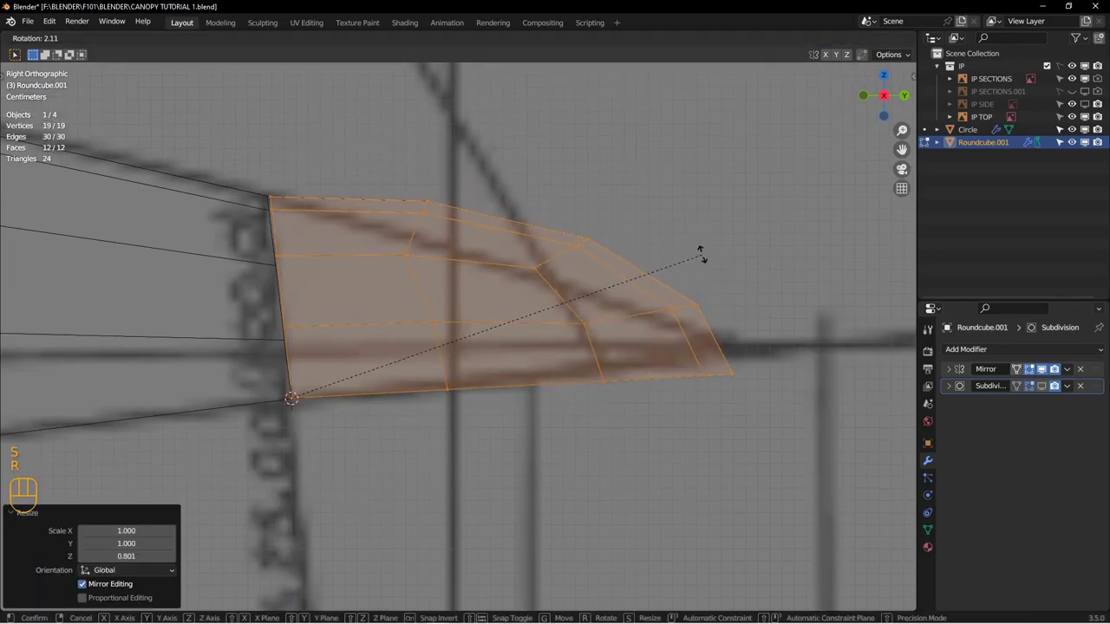
left_click(710, 243)
middle_click_drag(707, 303, 679, 275, "shift")
key("s")
key("z")
left_click(661, 268)
Step: Scale the cap's rear vertex columns down along Z in stages to follow the blueprint's sloping top line
key("b")
left_click_drag(208, 404, 308, 143, "shift")
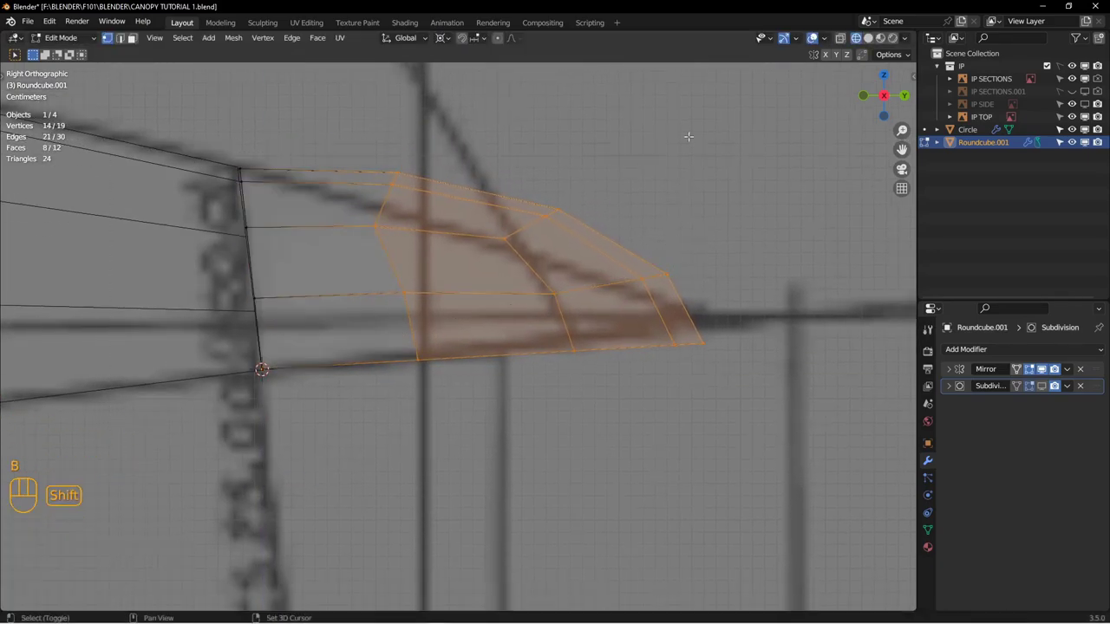
key("s")
key("z")
left_click(632, 213)
key("b")
left_click_drag(347, 390, 456, 173, "shift")
key("z")
left_click(627, 188)
key("Tab")
left_click(513, 192)
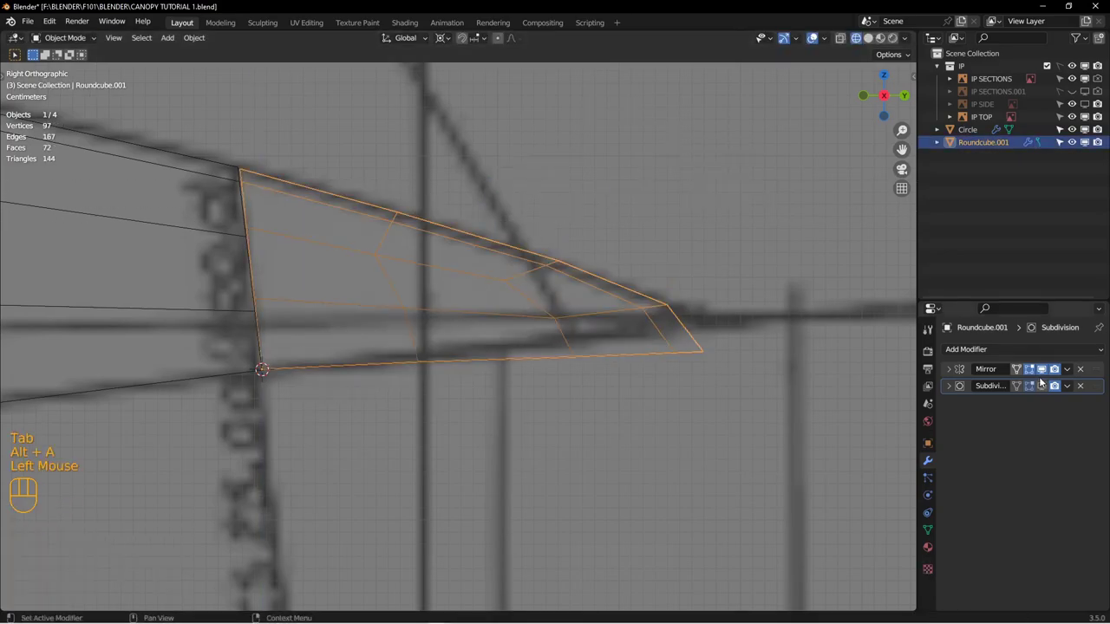
Step: Snap the 3D cursor to the cap's front centre vertex and scale the cap along X to the blueprint outline in top view
key("KP_7")
scroll(607, 250, "up", 3)
key("Tab")
middle_click_drag(611, 284, 544, 320, "shift")
left_click(643, 275)
key("a")
left_click(463, 391)
key("shift+s")
key("a")
key("s")
key("x")
left_click(695, 341)
Step: Scale the vertex column beside the cap's centre line by 1.025 along Y to meet the blueprint's rounded tip
scroll(694, 343, "down", 1)
left_click(498, 213)
left_click(492, 369, "shift")
key("s")
key("y")
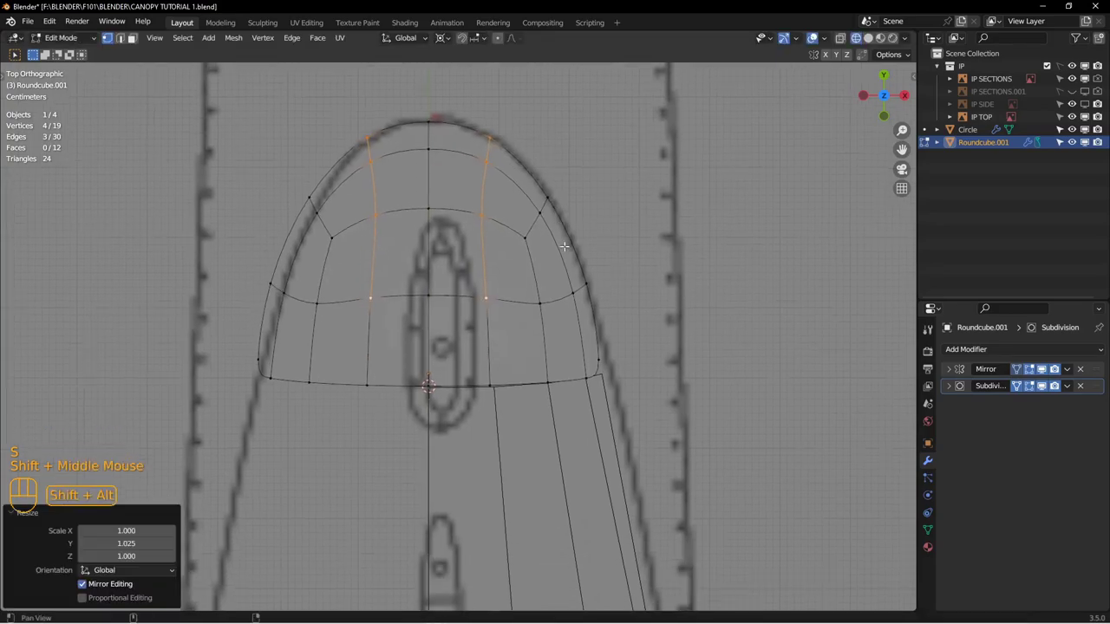
Step: Switch to solid shading and join the cap into the canopy object
key("Tab")
key("z")
middle_click_drag(580, 282, 517, 350)
left_click(457, 345, "shift")
key("ctrl+j")
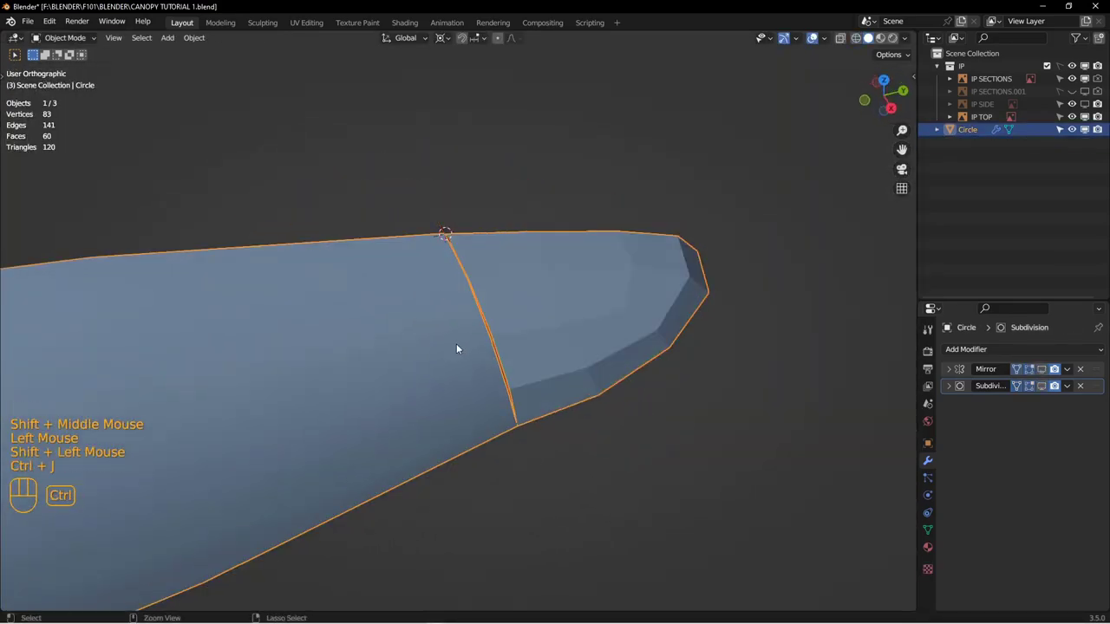
Step: Merge the lowest pair of vertices at the seam between cap and canopy using At Last
middle_click_drag(457, 344, 517, 322)
left_click(520, 324)
key("Tab")
left_click(607, 323)
middle_click_drag(509, 362, 544, 347)
scroll(327, 214, "down", 1)
middle_click_drag(327, 214, 526, 334, "shift")
middle_click_drag(271, 271, 471, 392, "shift")
scroll(484, 409, "down", 3)
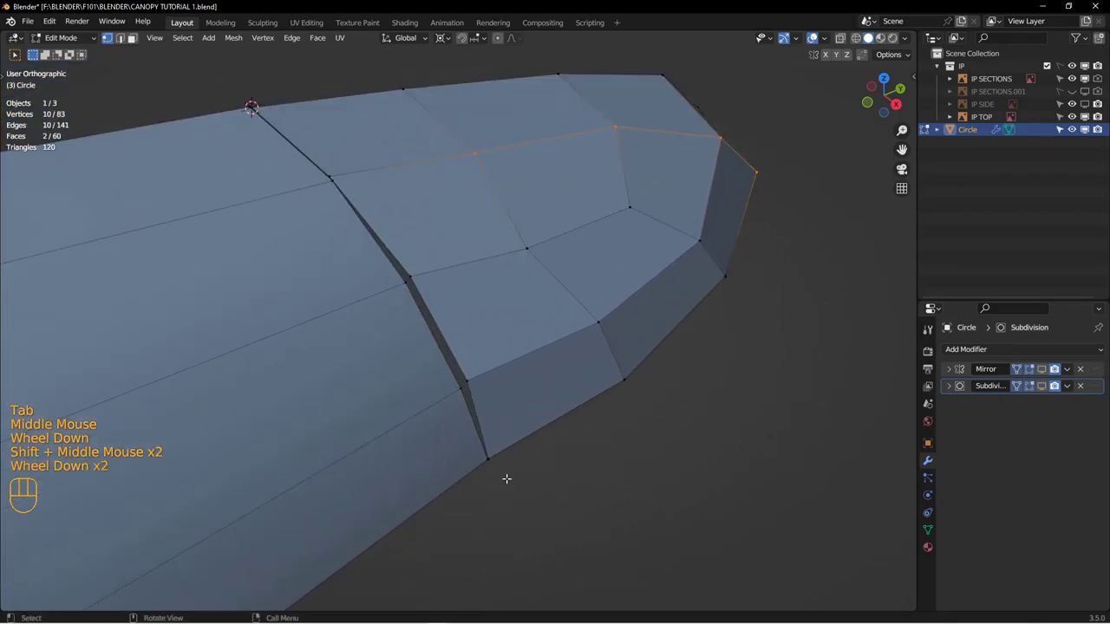
key("KP_Decimal")
middle_click_drag(471, 436, 431, 312)
scroll(431, 312, "down", 2)
left_click(429, 296, "shift")
key("m")
key("l")
middle_click_drag(402, 215, 417, 238, "shift")
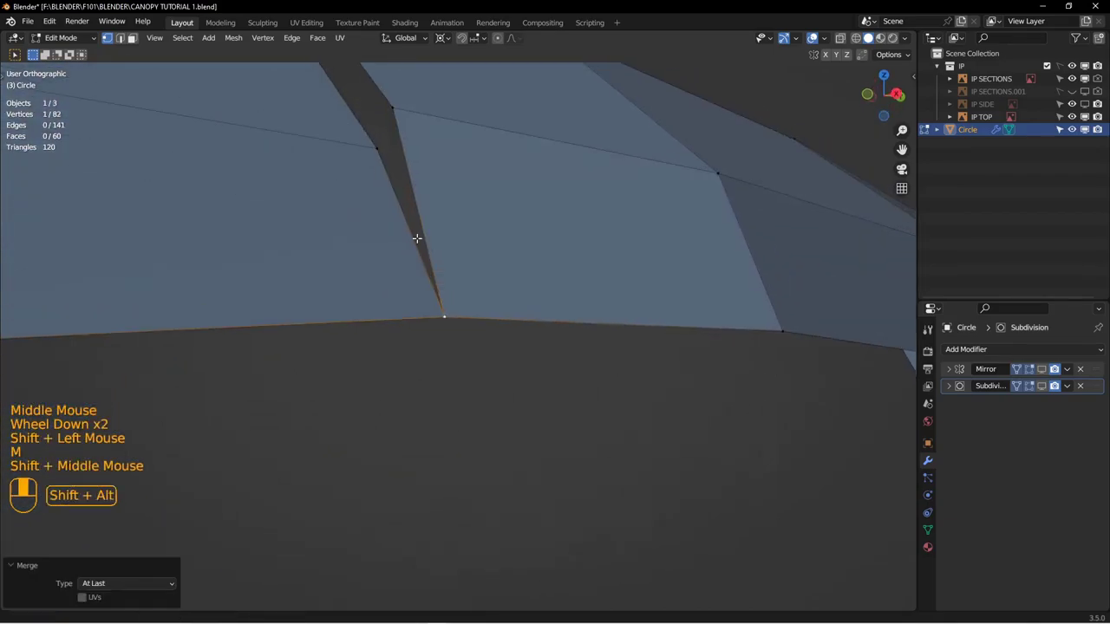
Step: Merge the remaining open vertex pairs along the seam between cap and canopy
left_click(434, 290)
key("shift+r")
left_click(442, 216)
left_click(436, 226, "shift")
key("shift+r")
middle_click_drag(334, 122, 481, 347, "shift")
scroll(481, 347, "down", 3)
left_click(481, 347)
middle_click_drag(213, 212, 286, 286)
left_click(205, 214)
left_click(207, 200, "shift")
key("shift+r")
Step: Apply Shade Smooth to the joined canopy in Object Mode and turn its Subdivision display back on
scroll(404, 269, "up", 5)
middle_click_drag(416, 286, 478, 357)
middle_click_drag(479, 357, 538, 371, "shift")
key("Tab")
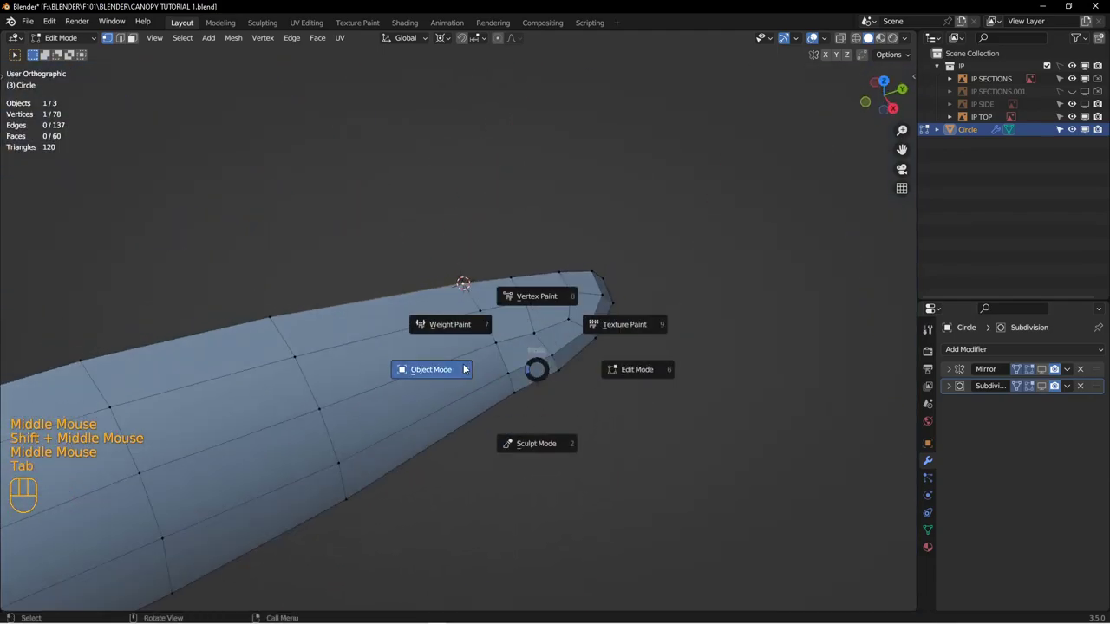
key("alt+a")
left_click(493, 354)
right_click(530, 348)
right_click(607, 290)
right_click(518, 312)
left_click(518, 312)
left_click(1041, 385)
scroll(528, 331, "up", 1)
middle_click_drag(528, 331, 547, 383, "alt")
middle_click_drag(528, 337, 528, 311)
Step: Widen the edge loop at the cap seam by scaling it 1.074 along X in wireframe top view
key("KP_7")
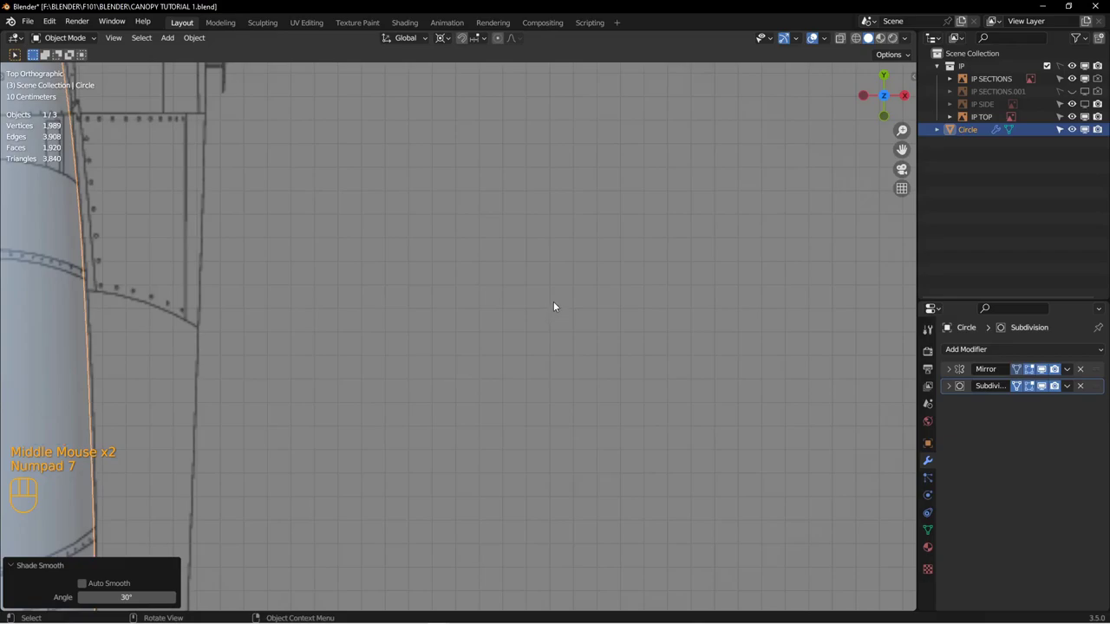
scroll(554, 307, "up", 1)
middle_click_drag(384, 285, 468, 341, "shift")
scroll(468, 342, "down", 2)
key("Tab")
scroll(480, 342, "down", 2)
key("z")
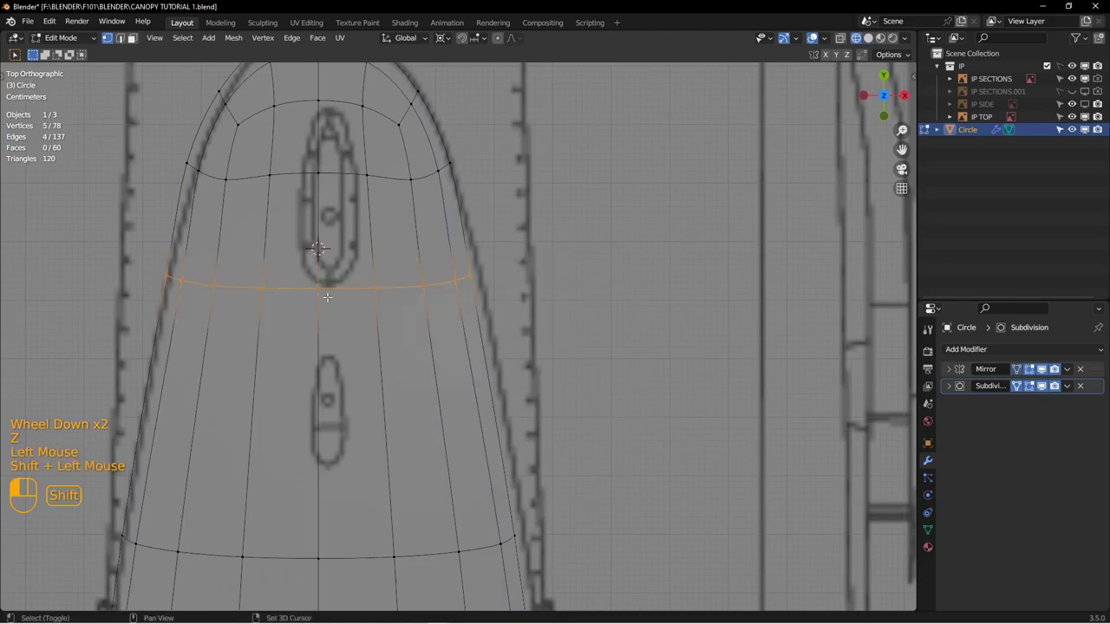
left_click(443, 38)
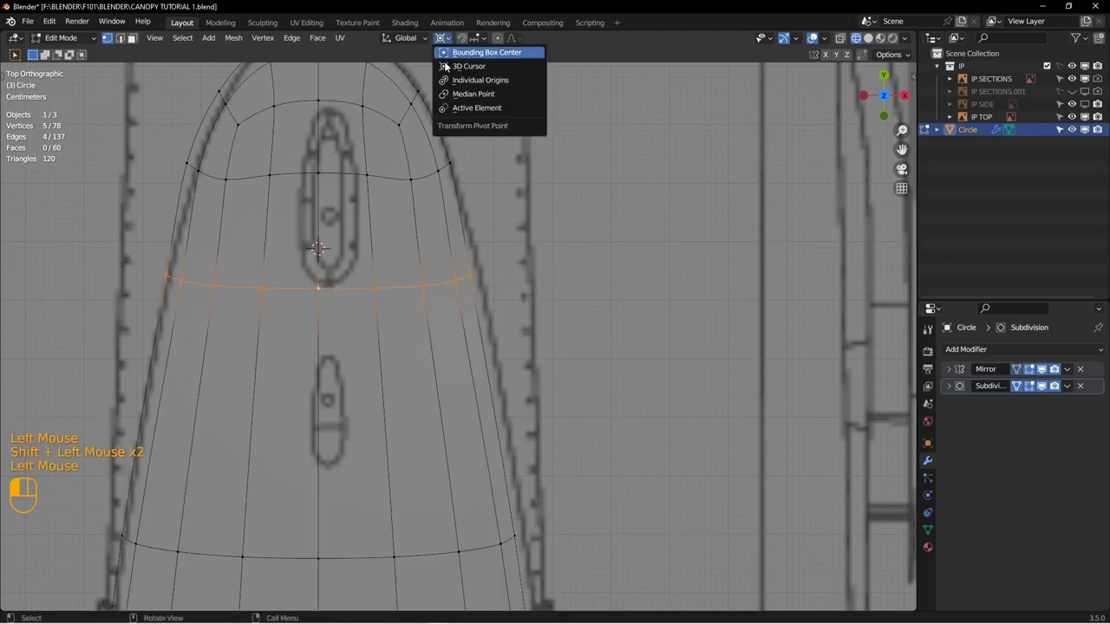
left_click(443, 107)
key("s")
key("x")
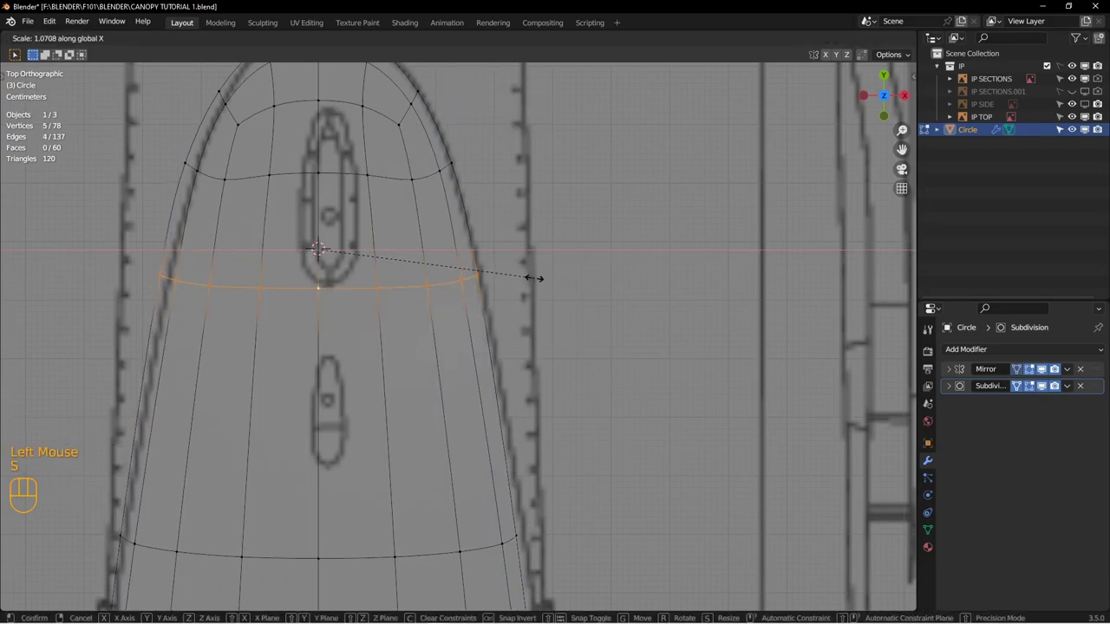
left_click(534, 277)
Step: Scale the next canopy edge loop forward of the seam by 1.030 along X to match the blueprint outline
scroll(520, 278, "up", 2)
middle_click_drag(503, 286, 492, 208, "shift")
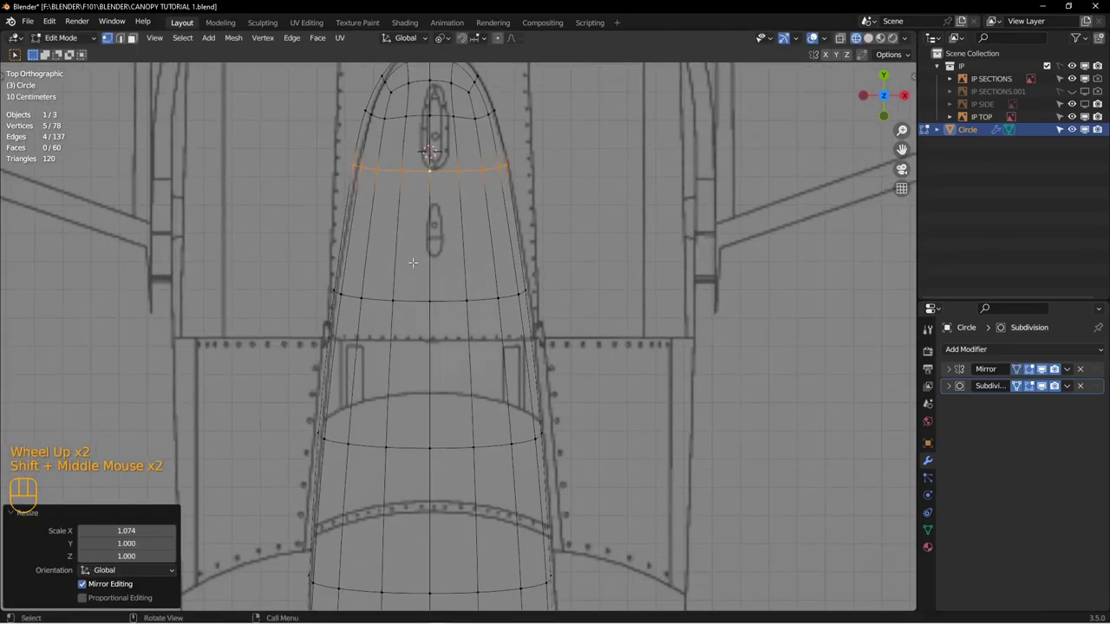
left_click(395, 300)
scroll(391, 295, "down", 2)
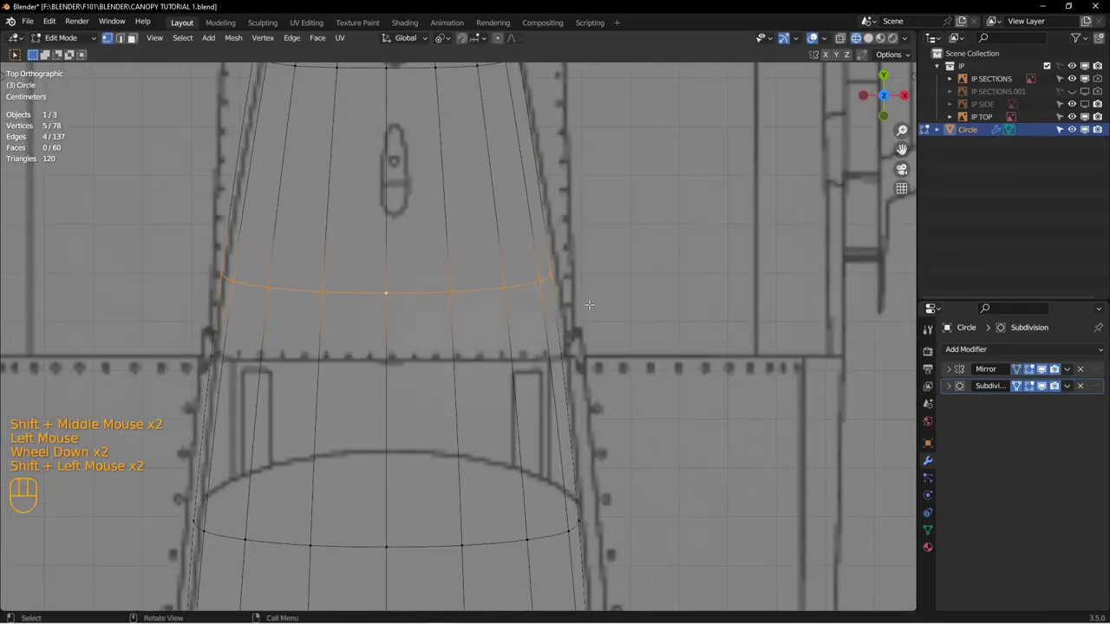
key("s")
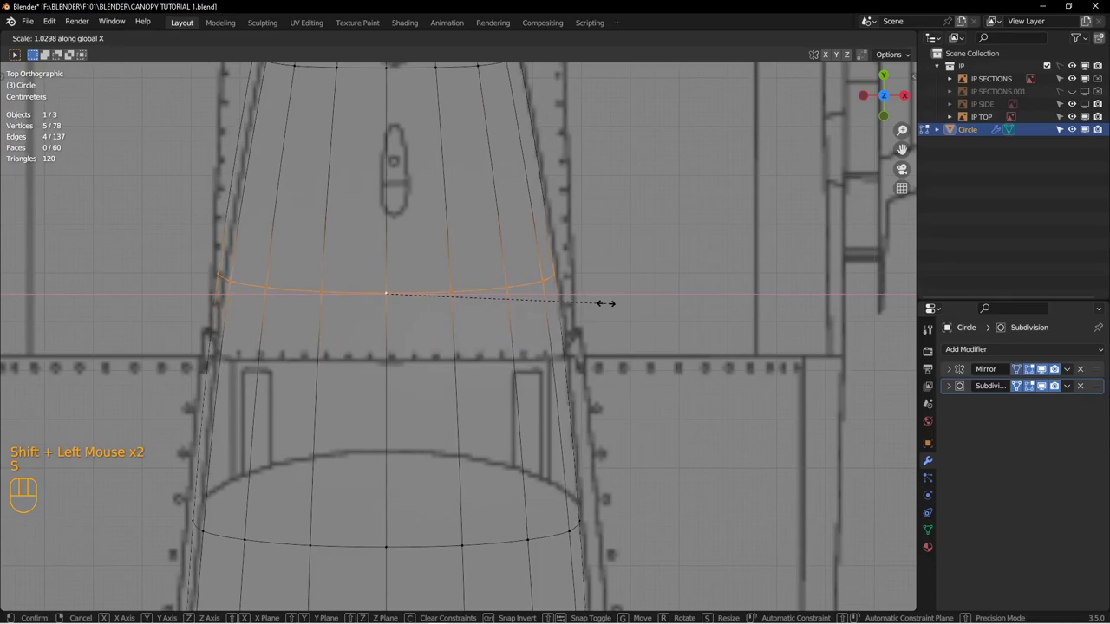
left_click(605, 303)
Step: Scale the cap's edge loop just behind the seam by 0.993 along X
scroll(605, 302, "up", 2)
middle_click_drag(515, 145, 515, 284, "shift")
scroll(515, 284, "down", 2)
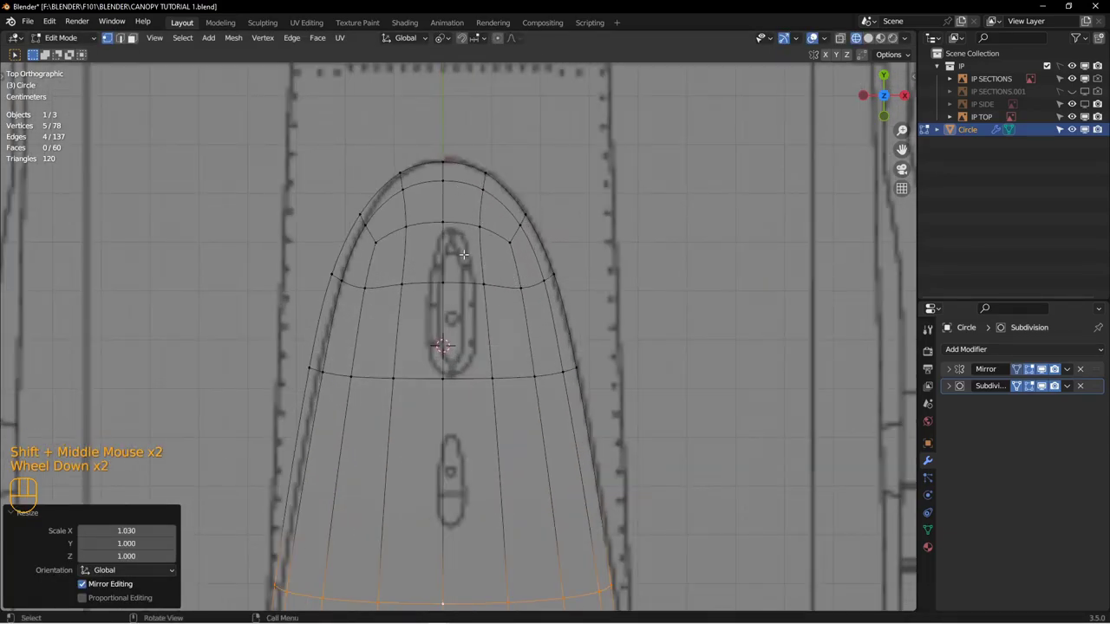
left_click_drag(593, 310, 593, 309)
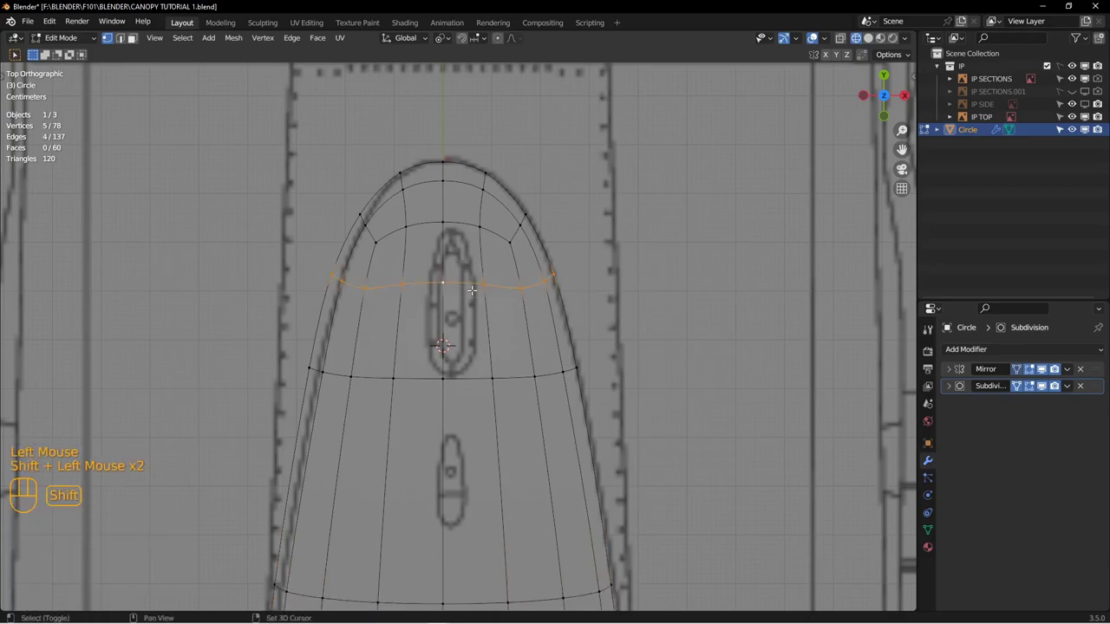
key("s")
key("x")
left_click(603, 298)
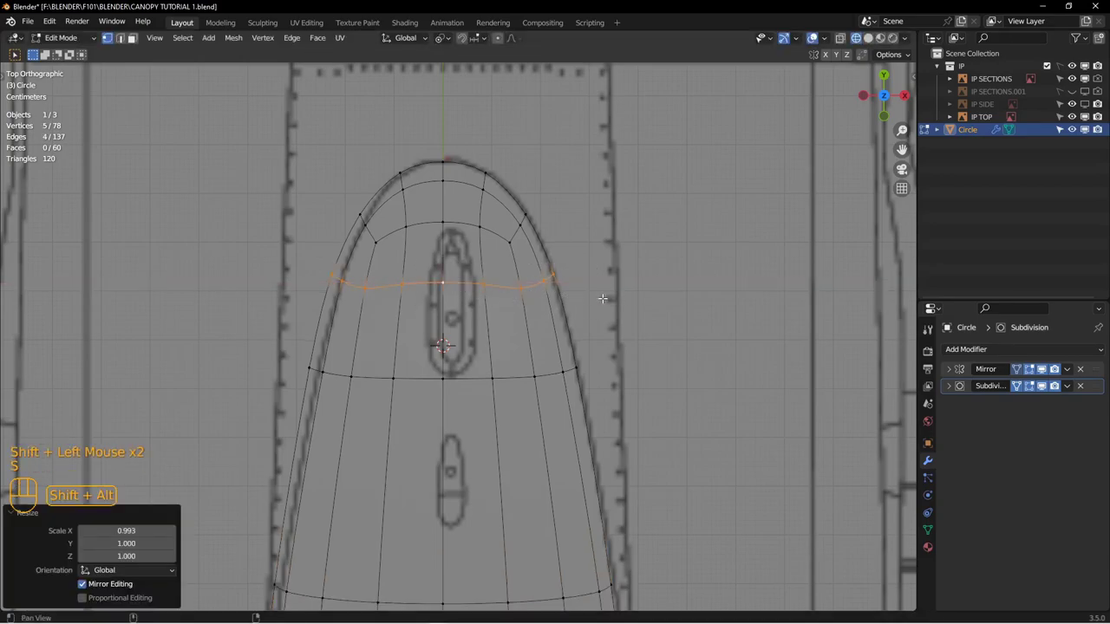
Step: Return the viewport to solid shading and inspect the smoothed canopy surface in Object Mode
left_click(578, 296)
key("alt+a")
scroll(523, 307, "up", 3)
key("z")
left_click(604, 312)
mouse_move(601, 332)
middle_mouse_down()
mouse_move(510, 263)
mouse_move(499, 272)
mouse_move(518, 257)
mouse_move(555, 261)
mouse_move(574, 242)
mouse_move(491, 314)
middle_mouse_up()
key("Tab")
scroll(490, 314, "down", 2)
left_click(380, 386)
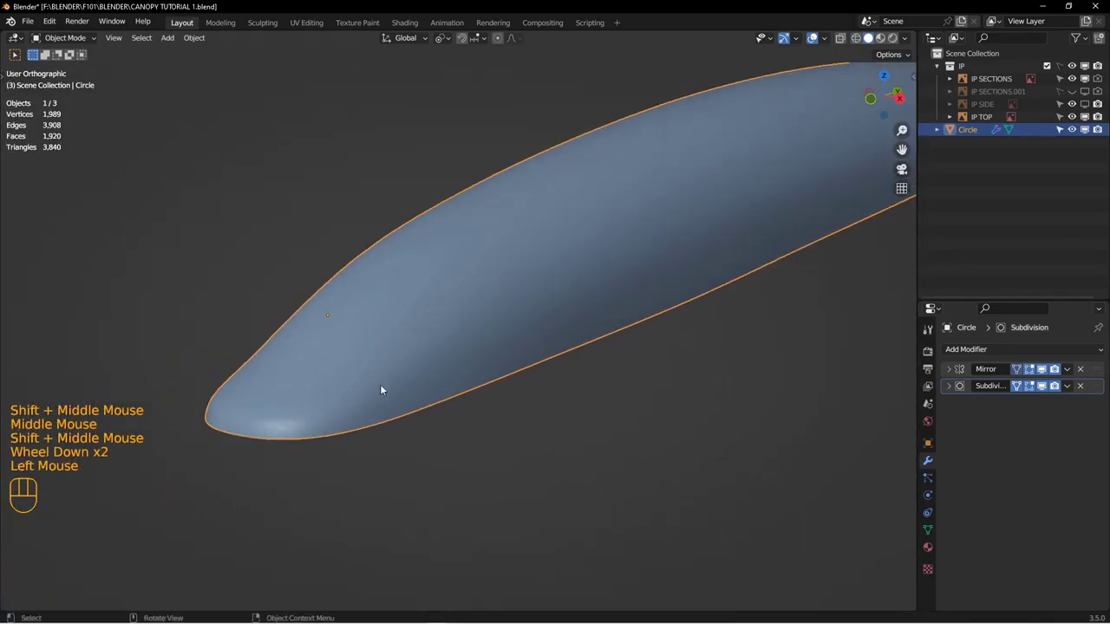
Step: Apply Smooth Vertices to the corner face of the canopy's front tip, check the surface and clear the selection
left_click(345, 406)
key("Tab")
middle_click_drag(416, 416, 346, 429)
middle_click_drag(345, 429, 296, 402, "shift")
scroll(379, 395, "down", 1)
left_click(378, 395)
left_click(382, 402, "ctrl+shift")
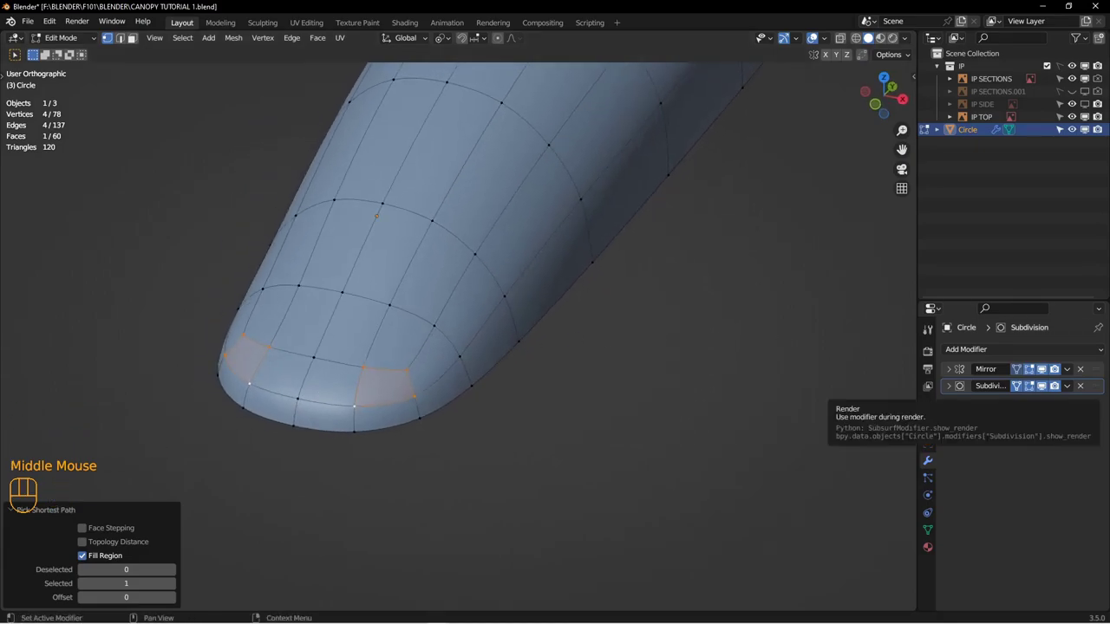
middle_click_drag(486, 388, 508, 367, "shift")
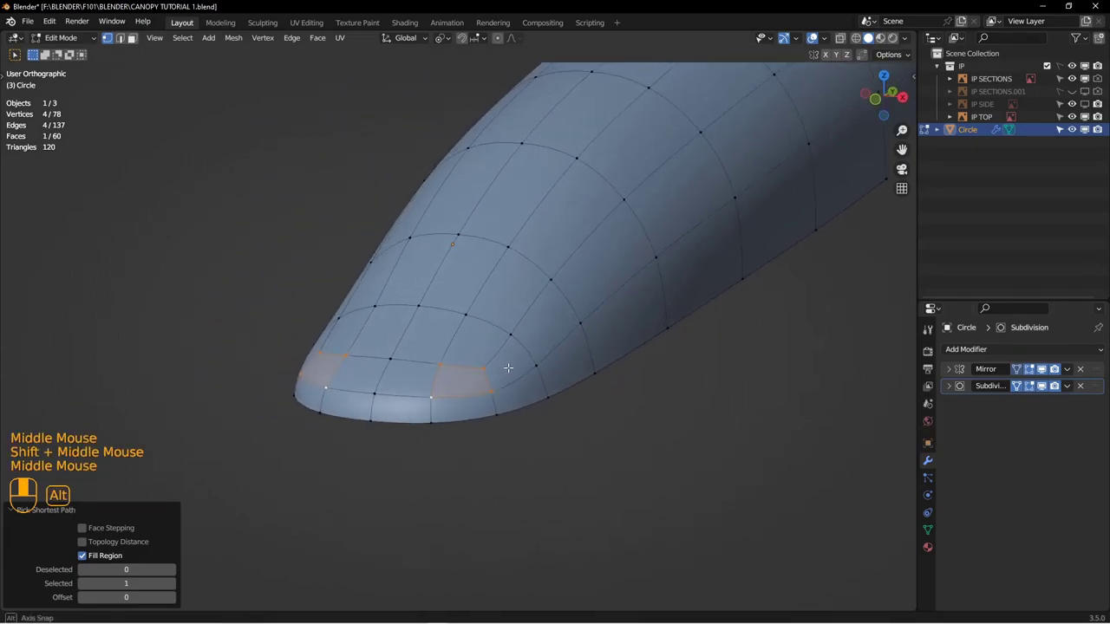
right_click(727, 322)
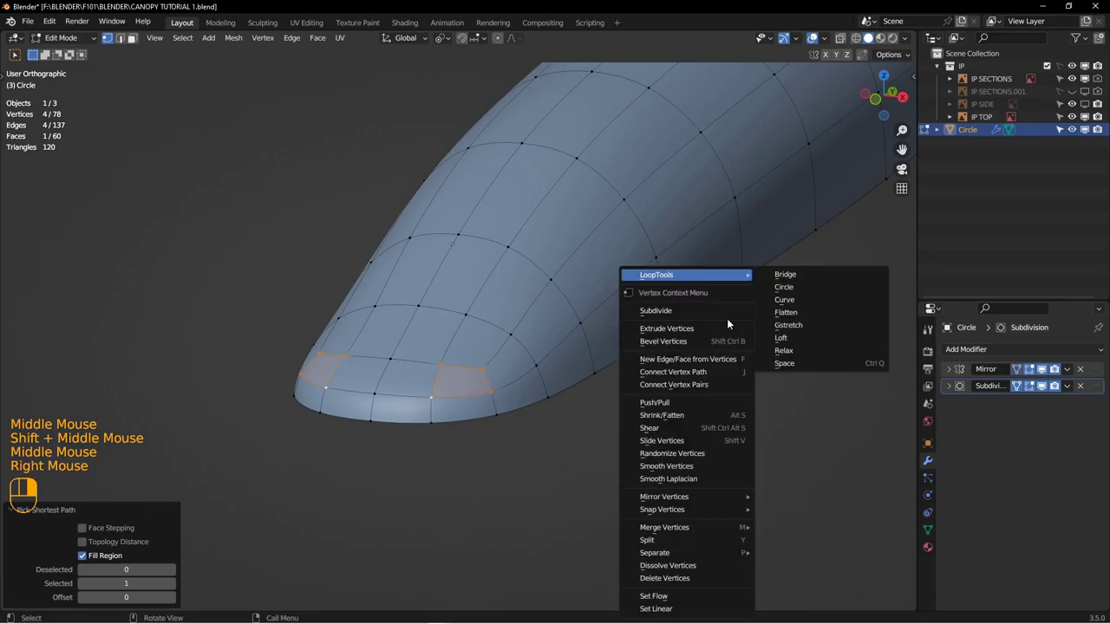
left_click(676, 465)
middle_click_drag(676, 460, 537, 415)
key("Tab")
key("alt+a")
scroll(458, 406, "up", 3)
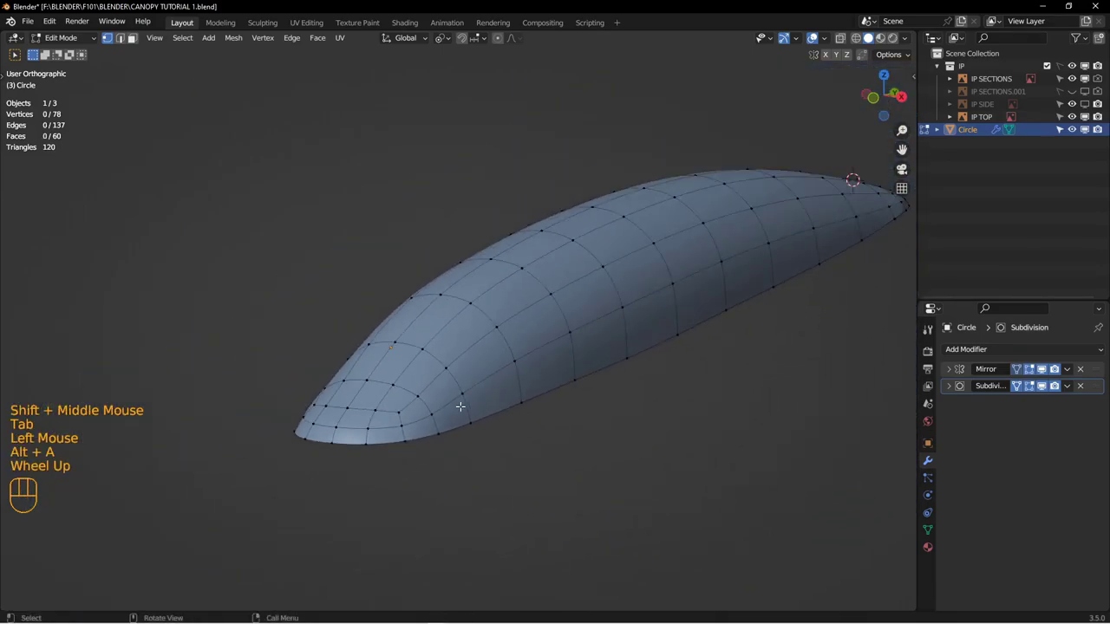
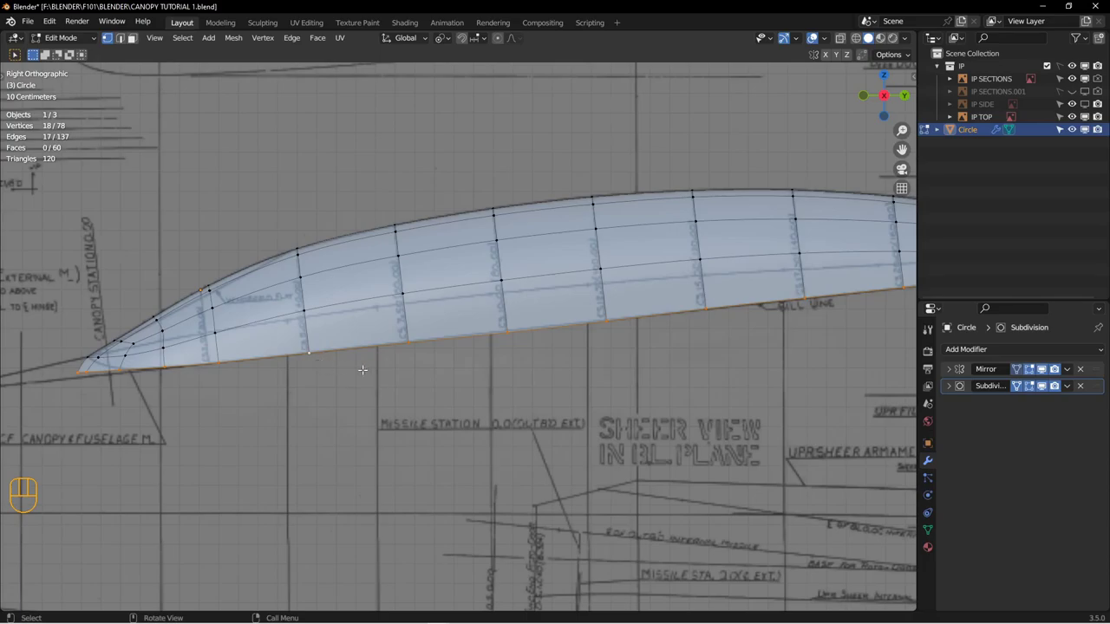
Step: Extend the canopy's bottom edge loop downward in the side view with an unclamped Edge Slide, factor -0.312
middle_click_drag(431, 377, 511, 411, "shift")
double_click(561, 377)
middle_click_drag(781, 362, 552, 367, "shift")
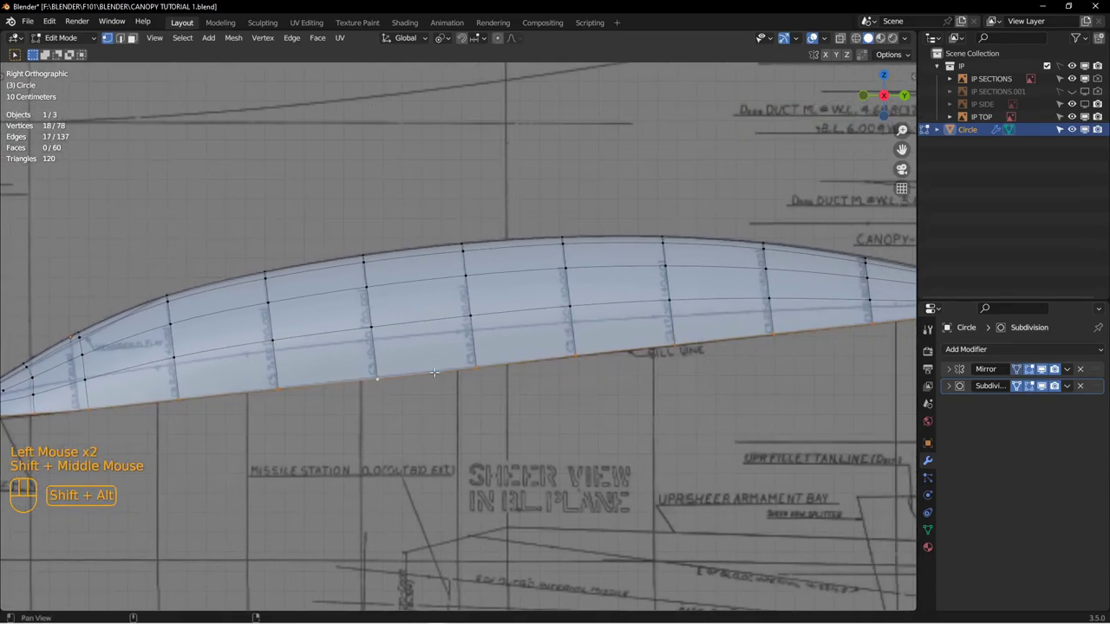
middle_click_drag(445, 374, 516, 403, "shift")
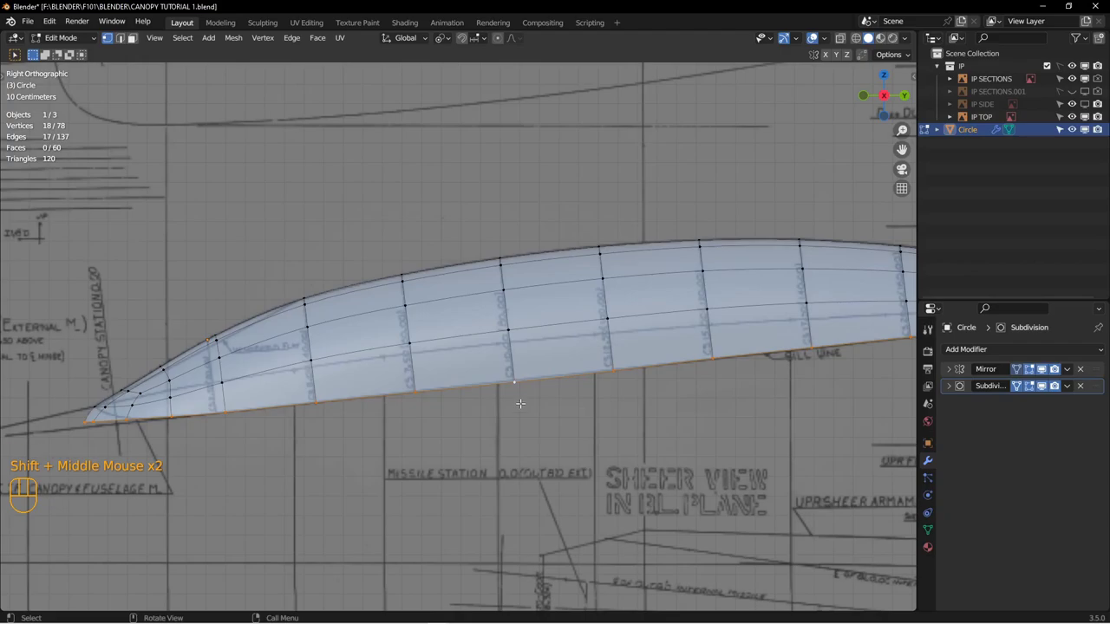
key("g")
key("g")
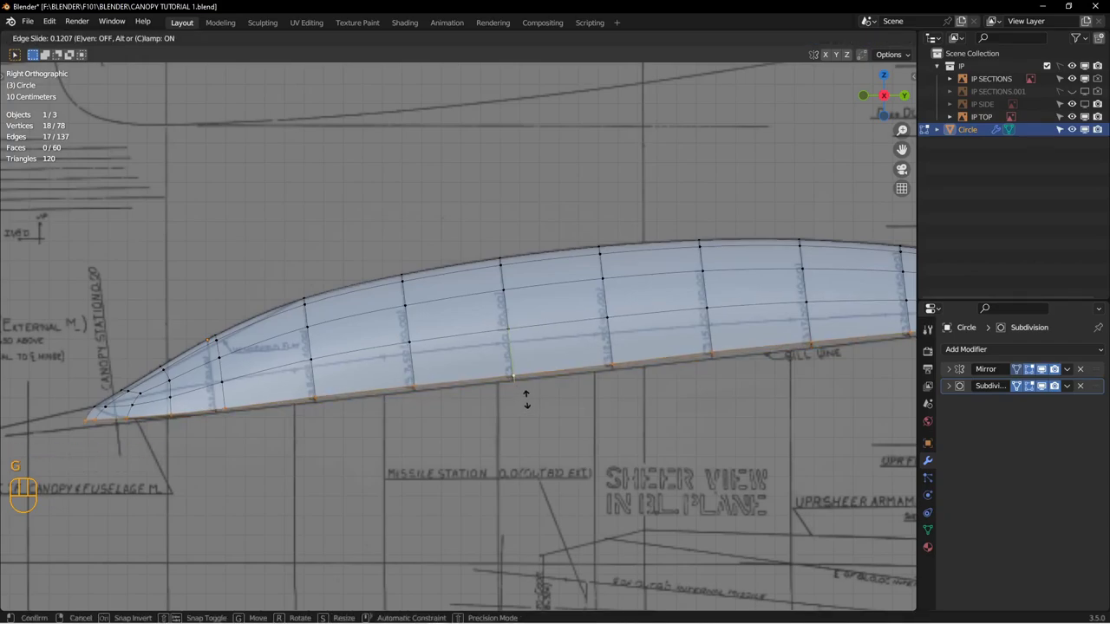
key("c")
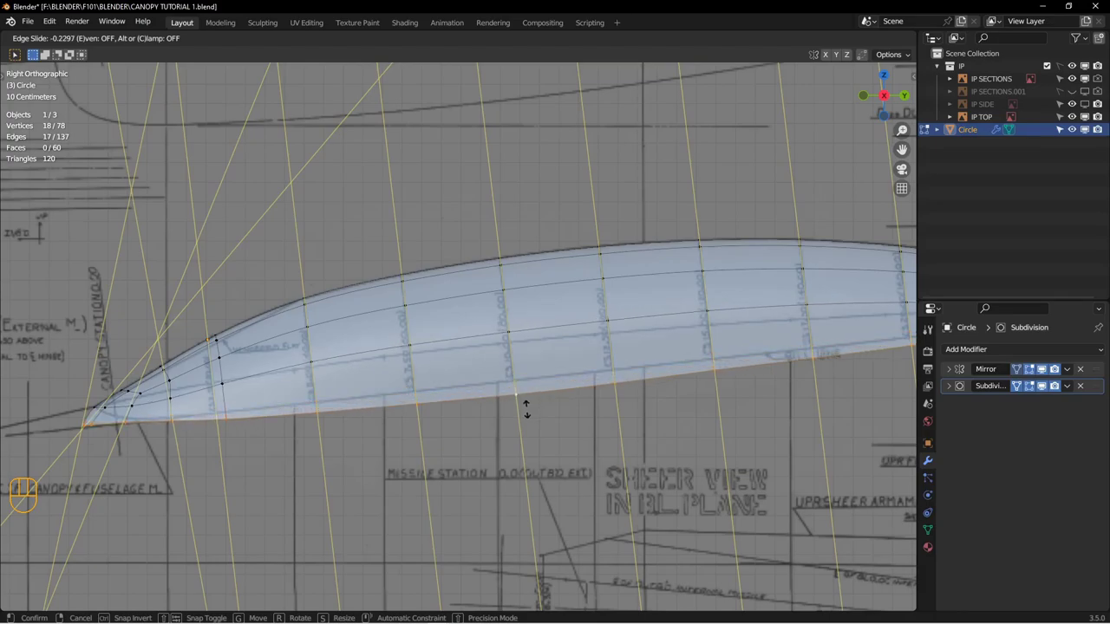
left_click(524, 411)
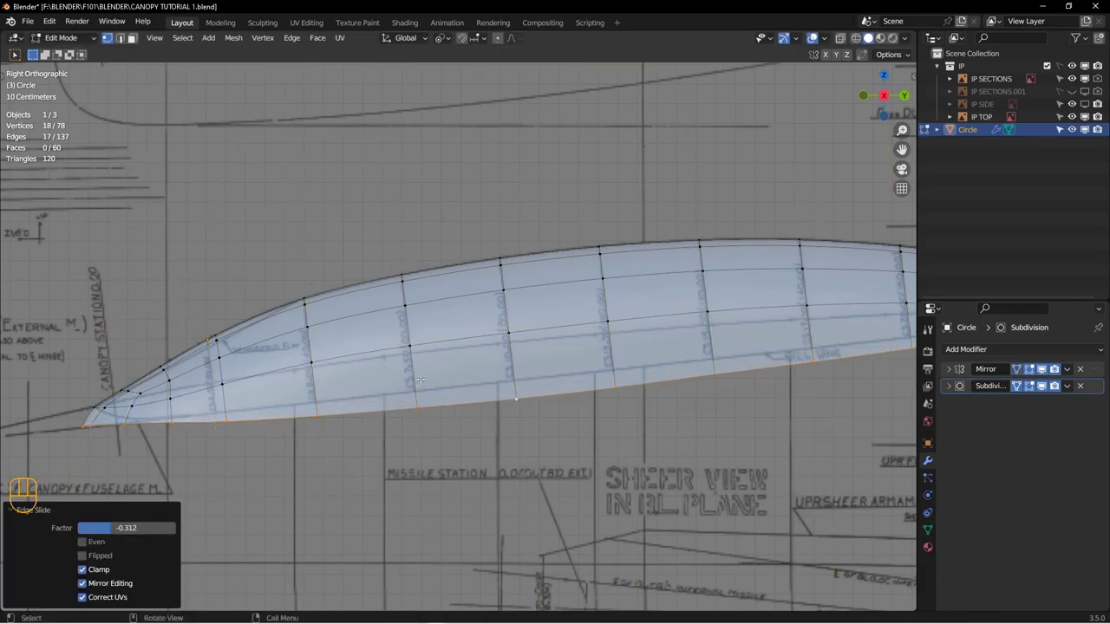
middle_click_drag(402, 407, 448, 384, "shift")
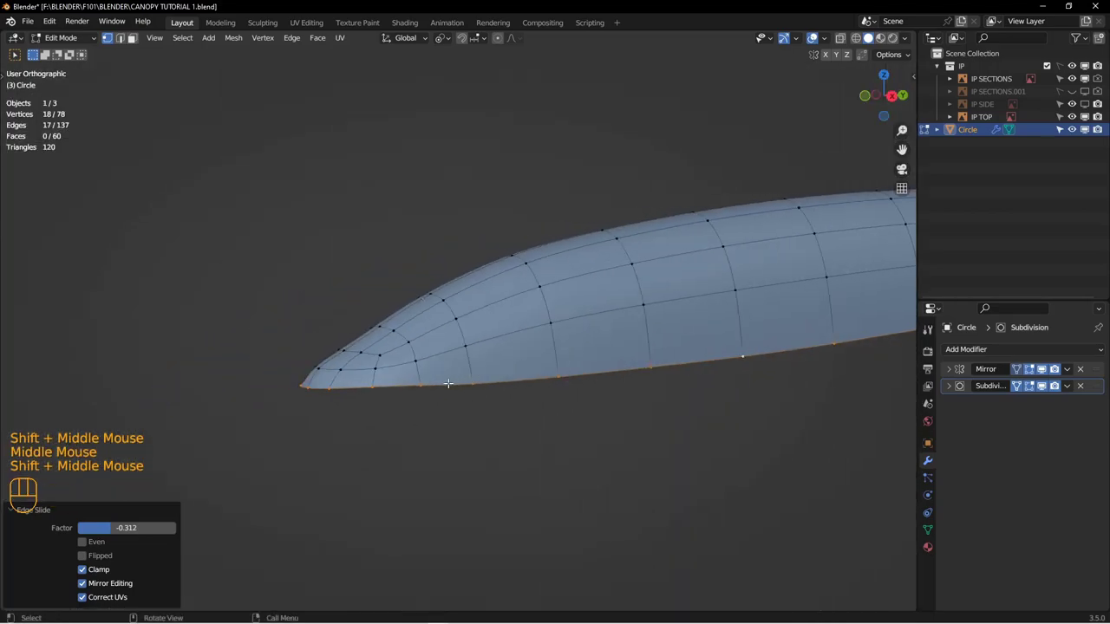
Step: Even out the bottom outline near the front tip by sliding the third cross-section's lowest vertex with an unclamped factor of -0.116
key("KP_3")
scroll(266, 314, "down", 2)
left_click(266, 314)
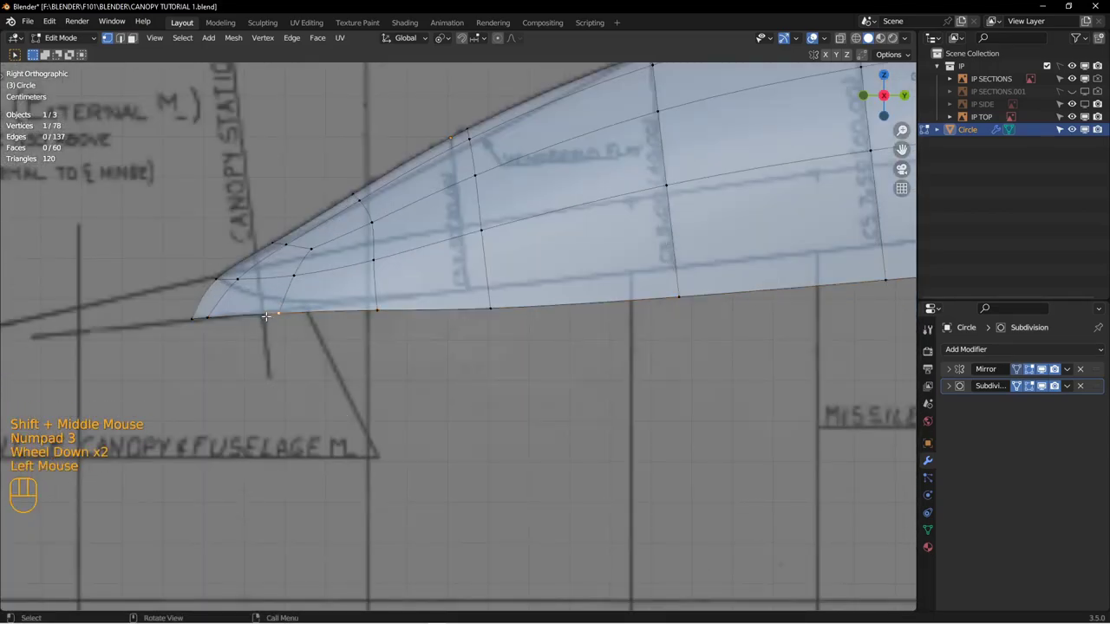
left_click(379, 312)
key("g")
key("g")
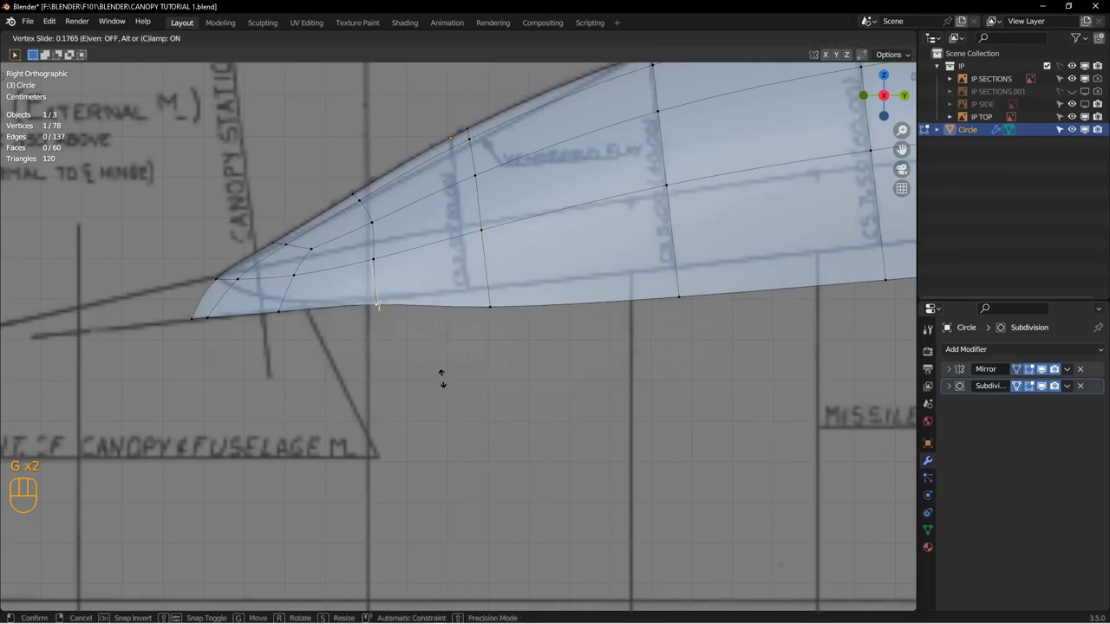
left_click(441, 393)
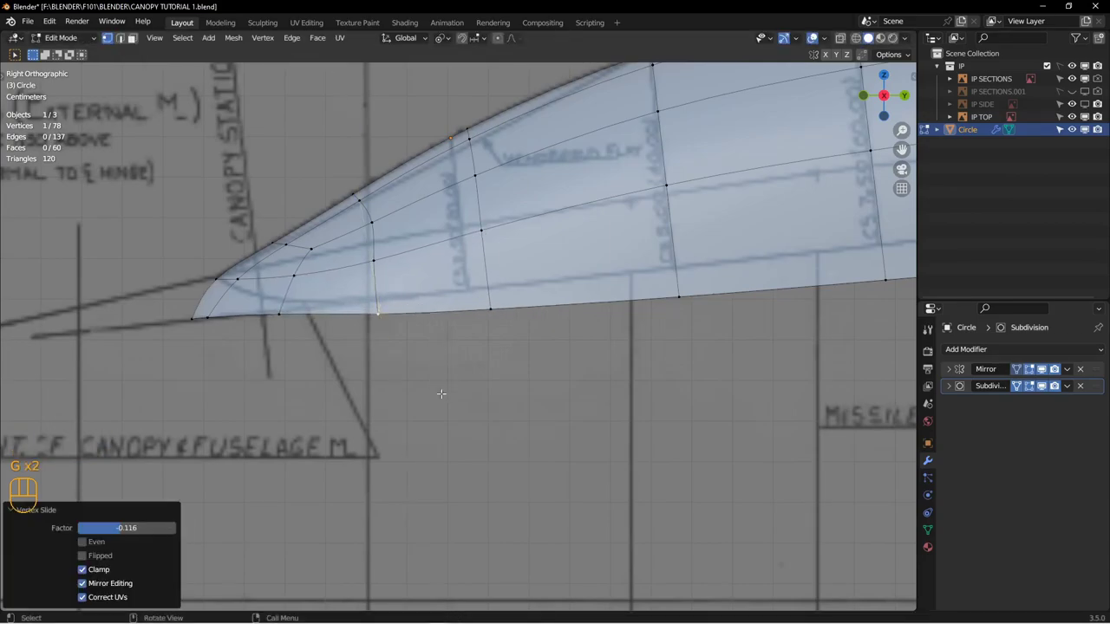
Step: Slide the next bottom-edge vertex toward the front tip downward with an unclamped Vertex Slide, factor -0.129
left_click(279, 310)
key("g")
key("g")
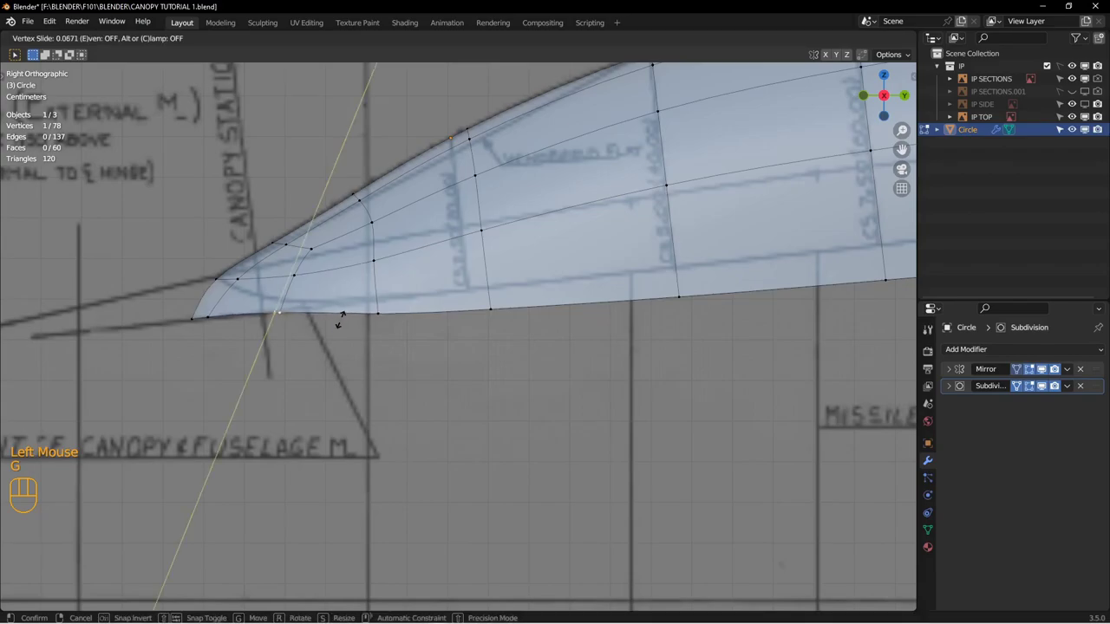
left_click(338, 326)
Step: Scale the cross-section loop one station forward of CS 25.0 along Z to meet the blueprint's upper profile
scroll(362, 322, "up", 2)
middle_click_drag(711, 268, 95, 340, "shift")
scroll(503, 323, "down", 2)
left_click(448, 249)
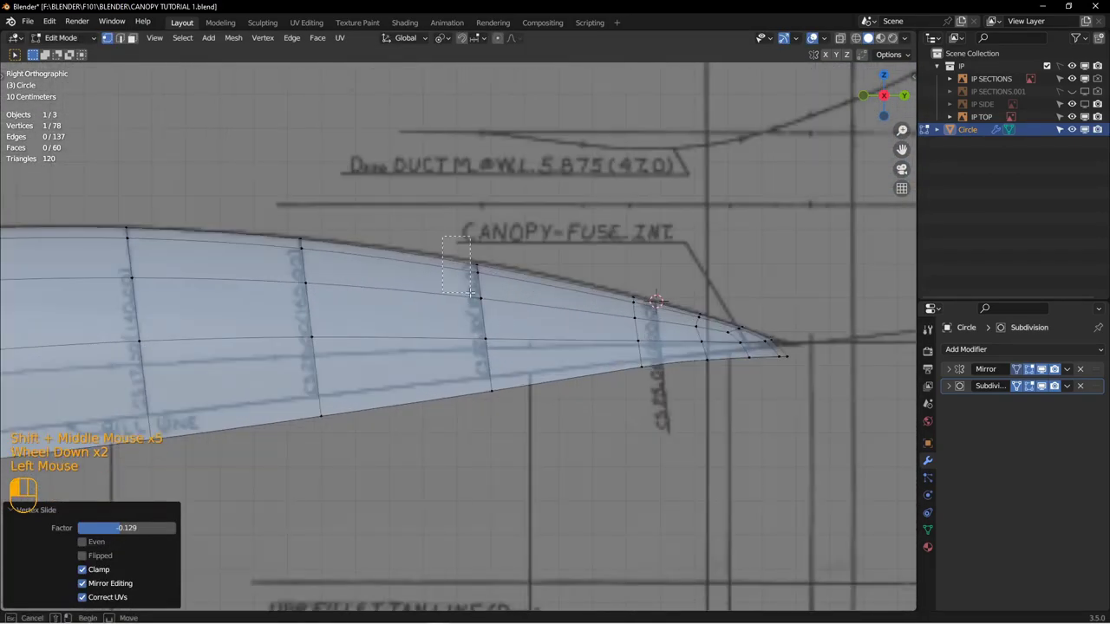
left_click_drag(450, 250, 512, 310)
left_click(486, 339, "shift")
left_click(492, 391, "shift")
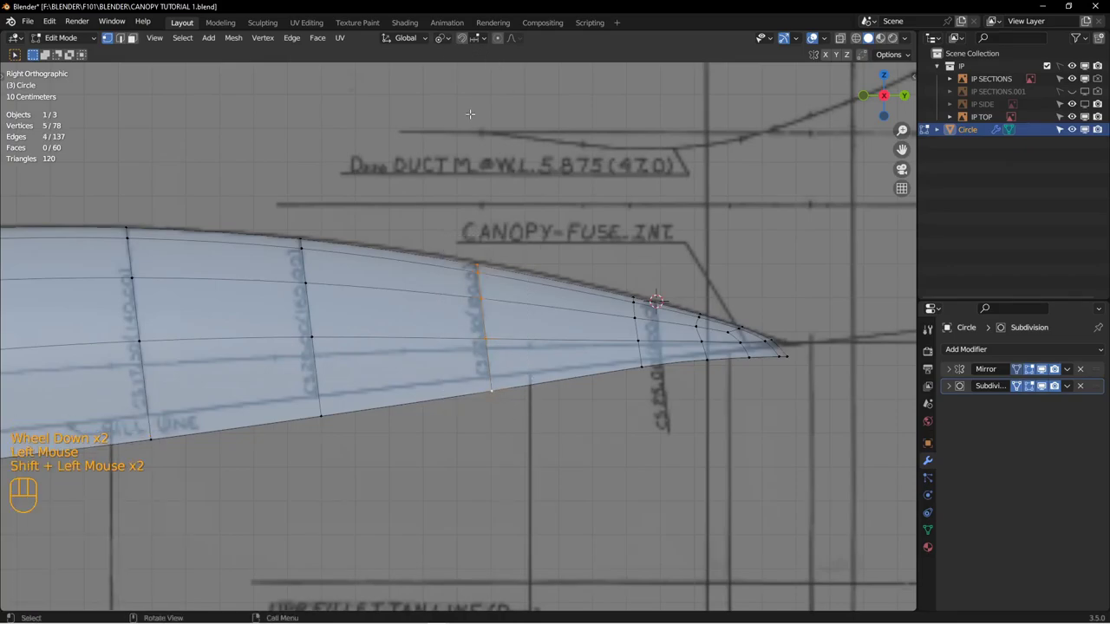
key("s")
key("z")
left_click(555, 255)
Step: Scale the cross-section loop beside the CS 25.0 station by about 1.034 along Z
middle_click_drag(554, 278, 442, 290, "shift")
scroll(441, 290, "down", 2)
left_click_drag(559, 276, 658, 497)
left_click(613, 444, "shift")
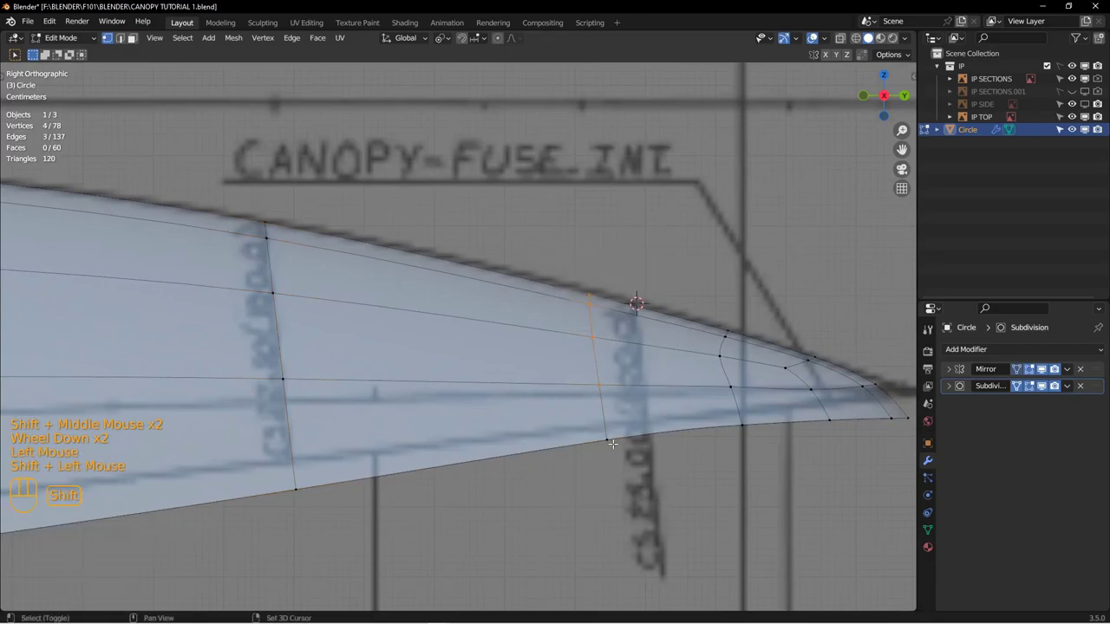
key("s")
key("z")
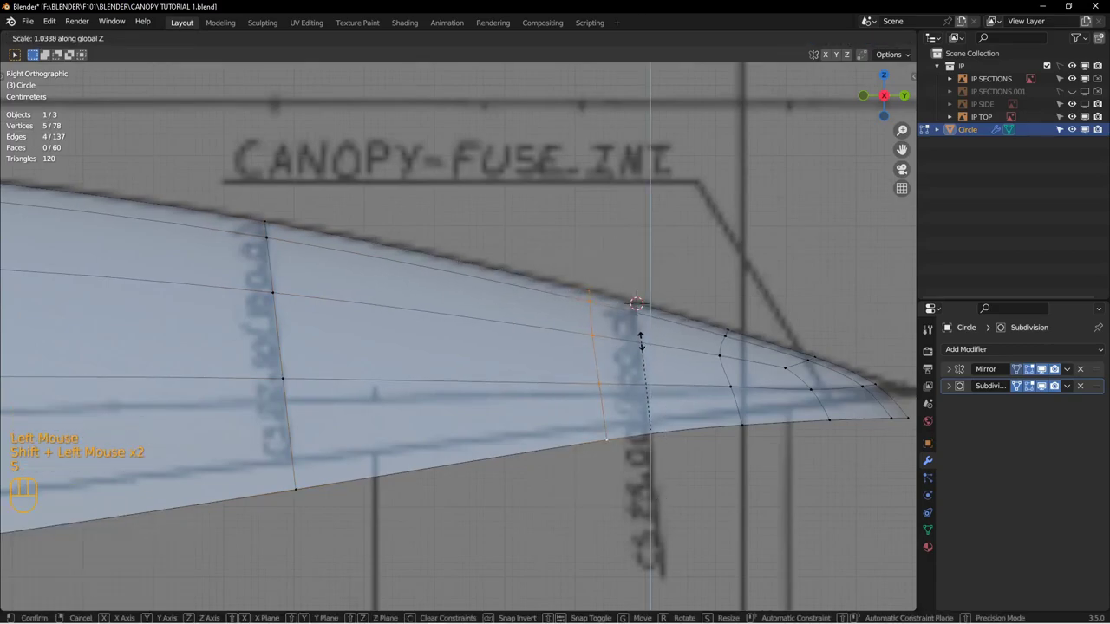
left_click(640, 342)
Step: Stretch the vertices of the canopy's rear tip along Y toward the end of the blueprint profile
middle_click_drag(761, 351, 541, 343, "shift")
scroll(541, 343, "down", 1)
left_click_drag(649, 355, 792, 485)
left_click(615, 387, "shift")
key("s")
key("y")
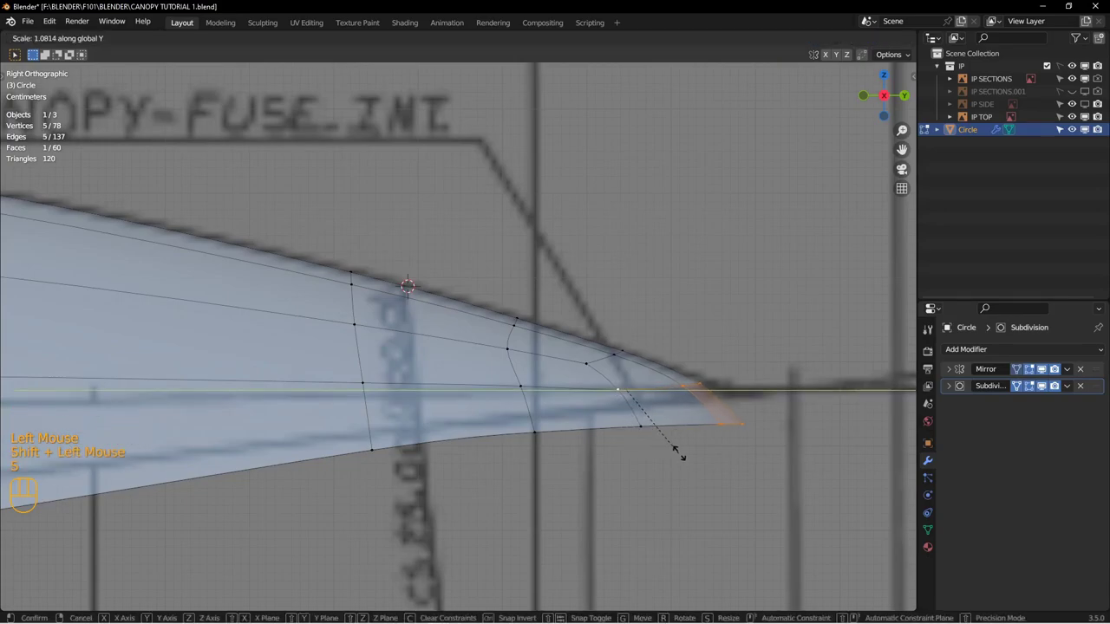
left_click(691, 455)
Step: Compare the canopy's rear tip with the blueprint outlines in top and right views
key("KP_7")
scroll(728, 451, "up", 1)
middle_click_drag(751, 453, 636, 368, "shift")
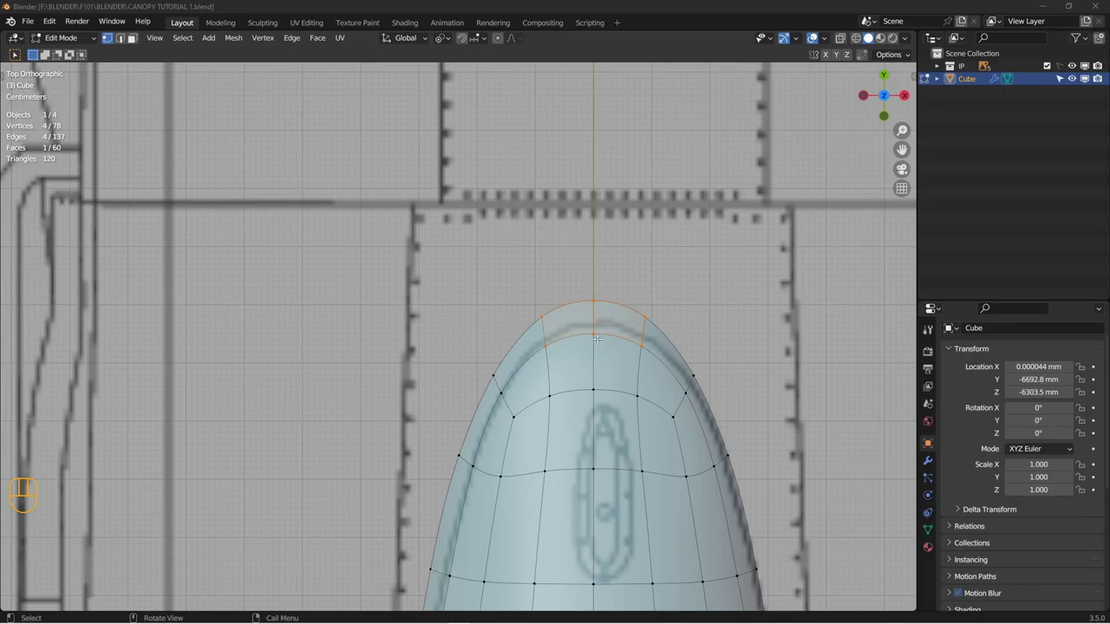
left_click(594, 304)
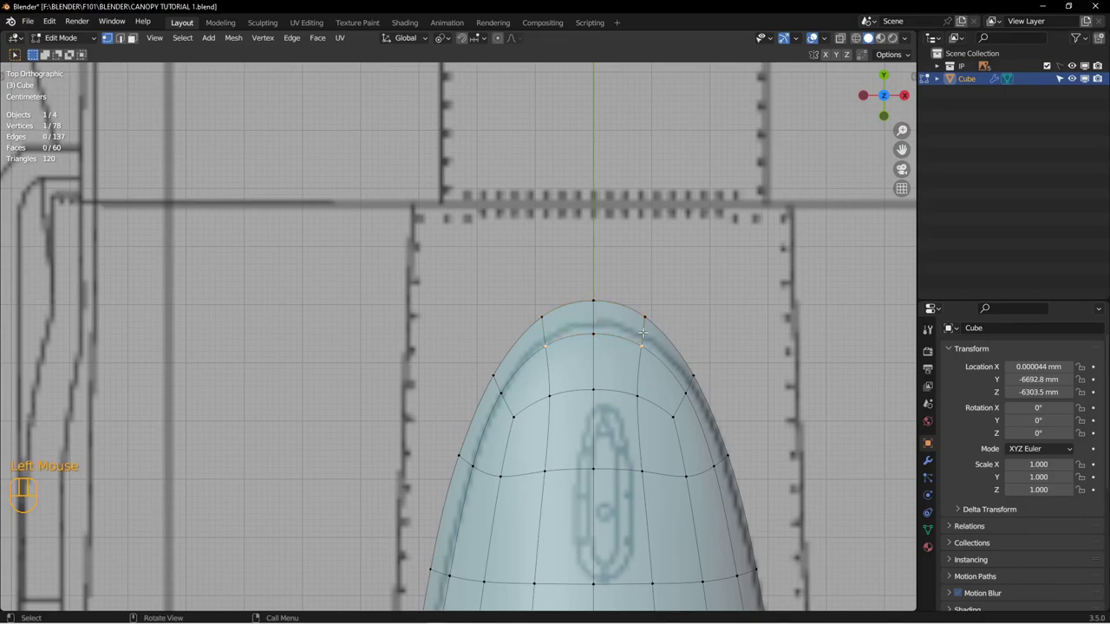
key("KP_3")
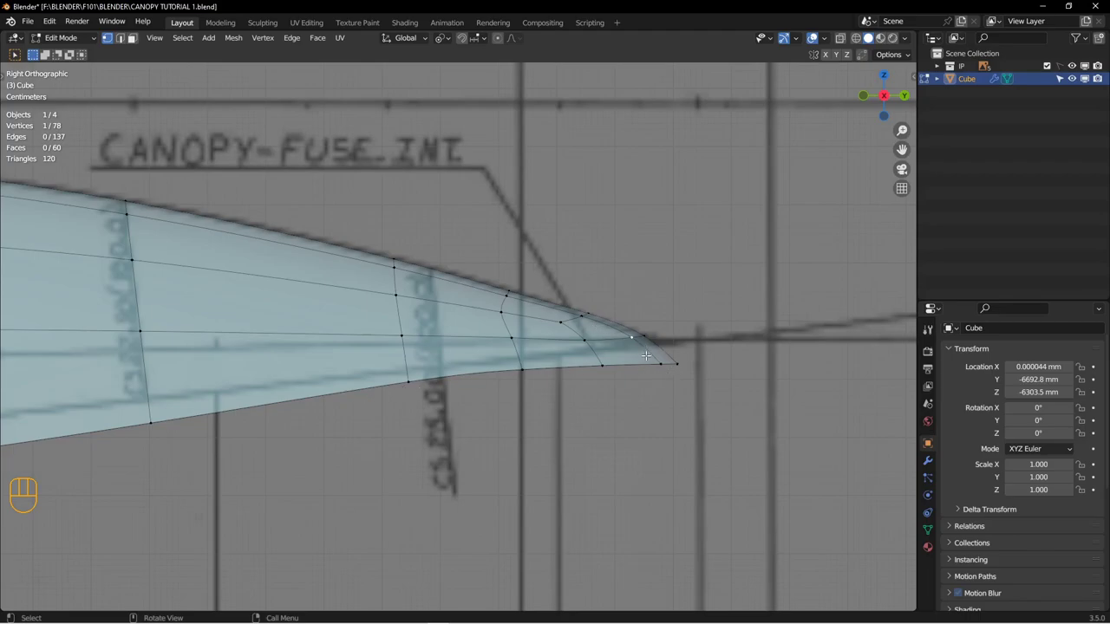
key("KP_7")
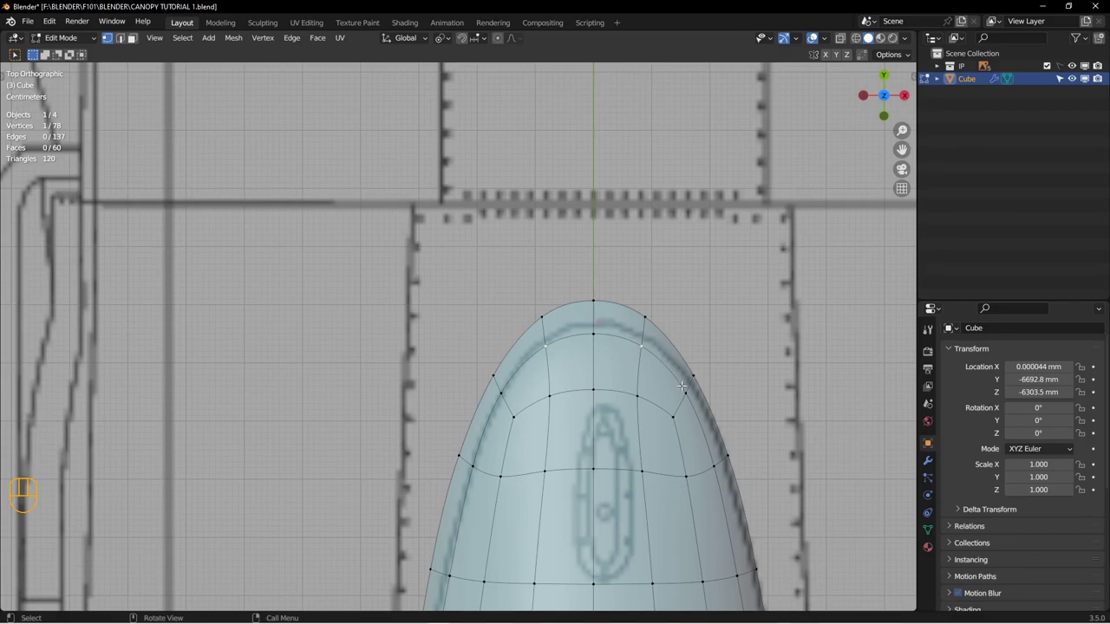
key("KP_3")
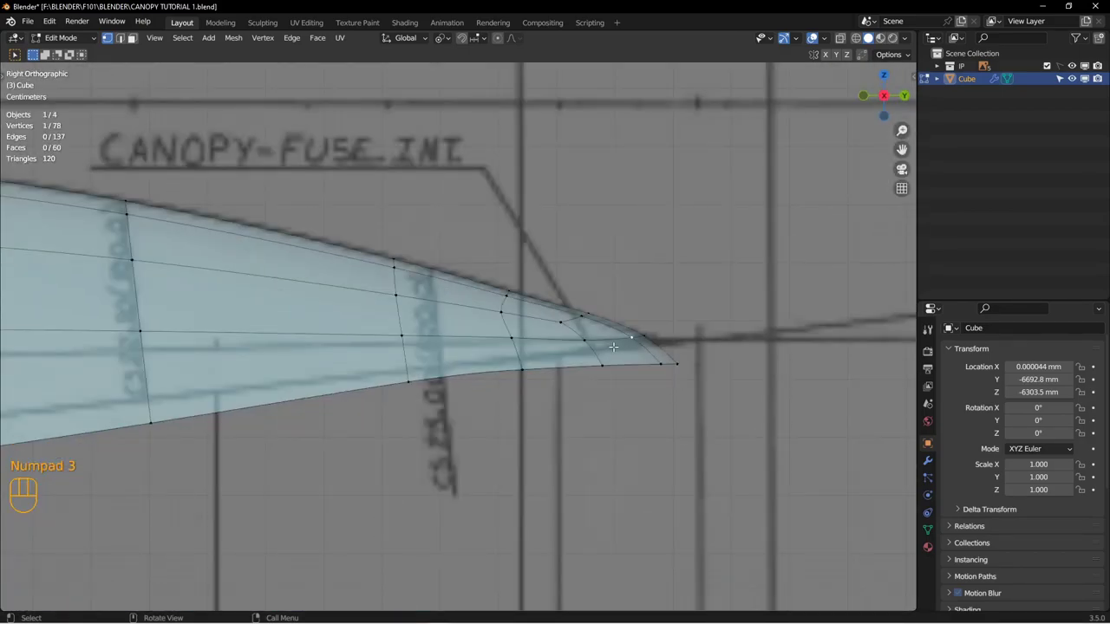
scroll(530, 362, "up", 4)
middle_click_drag(529, 362, 624, 327, "shift")
middle_click_drag(746, 285, 443, 377, "shift")
Step: Return to Object Mode and set the viewport lighting to the glossy red MatCap to check the canopy's reflections
key("Tab")
scroll(616, 367, "up", 2)
left_click(905, 39)
left_click(897, 124)
left_click(898, 101)
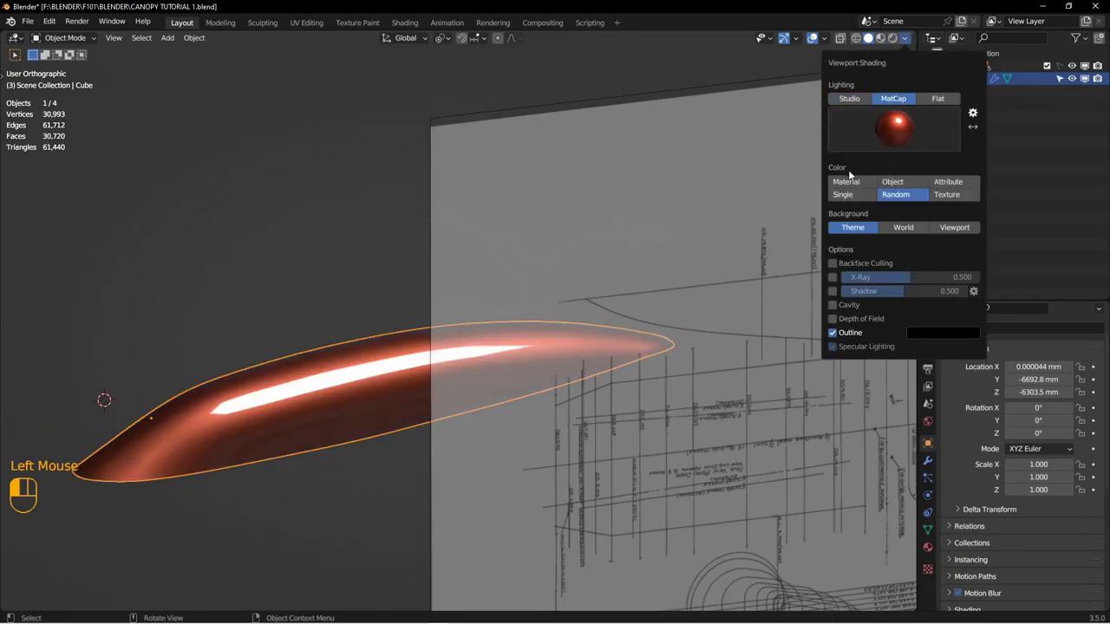
mouse_move(705, 223)
middle_mouse_down("alt")
mouse_move(555, 253)
mouse_move(632, 231)
mouse_move(577, 265)
mouse_move(461, 300)
middle_mouse_up("alt")
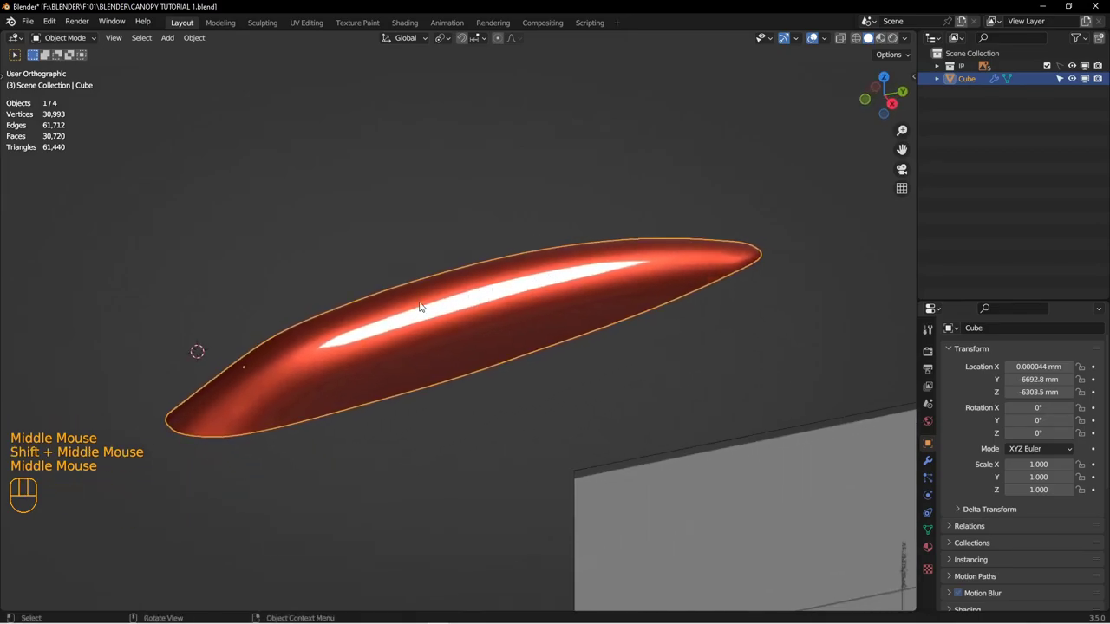
middle_click_drag(543, 309, 544, 266, "alt")
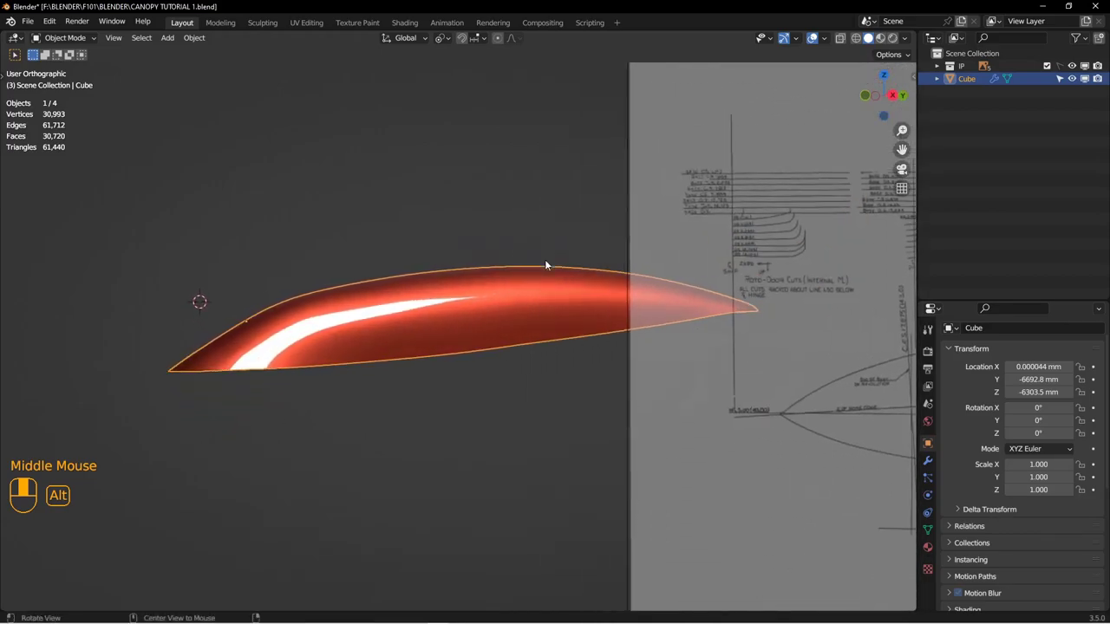
Step: Hide the IP blueprint collection and inspect the highlights along the canopy from several angles
left_click(1071, 66)
middle_click_drag(645, 247, 522, 313, "alt")
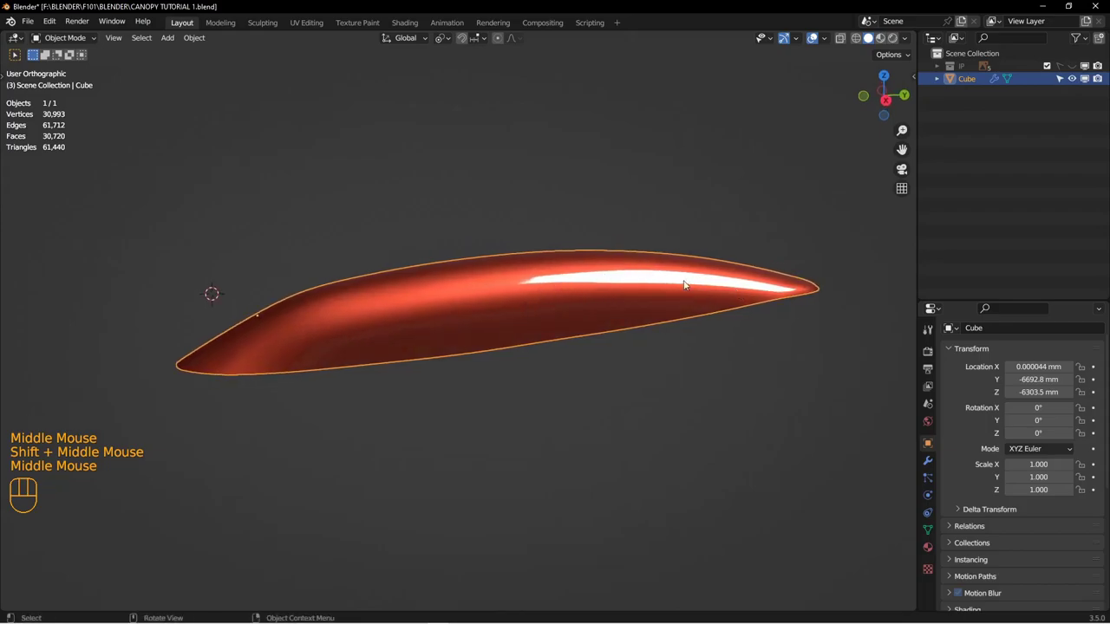
mouse_move(594, 304)
middle_mouse_down("alt")
mouse_move(598, 282)
mouse_move(599, 339)
mouse_move(612, 339)
mouse_move(639, 297)
mouse_move(707, 323)
mouse_move(666, 320)
mouse_move(633, 290)
mouse_move(604, 301)
mouse_move(607, 311)
middle_mouse_up("alt")
Step: Duplicate the canopy in place, hide the copy as a backup and reselect the original
left_click(606, 310)
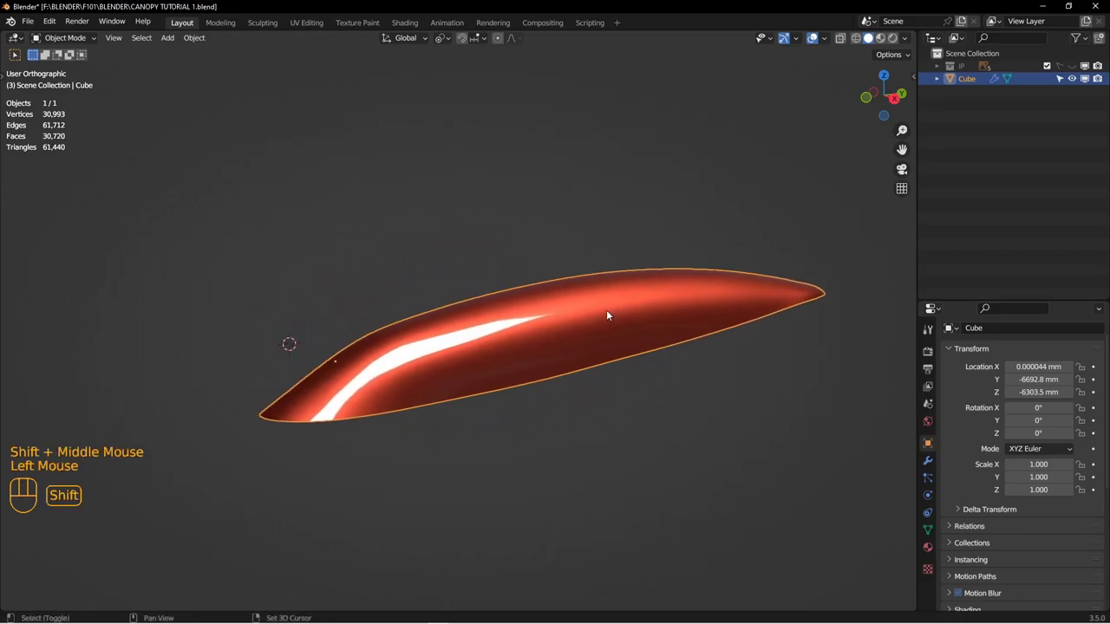
key("shift+d")
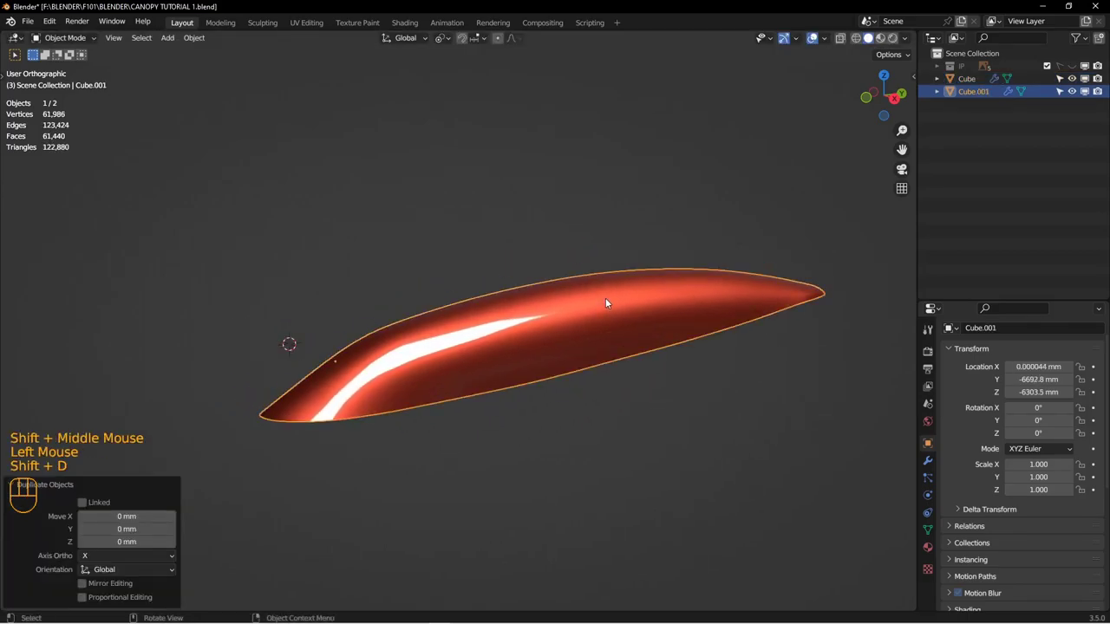
key("h")
left_click(602, 300)
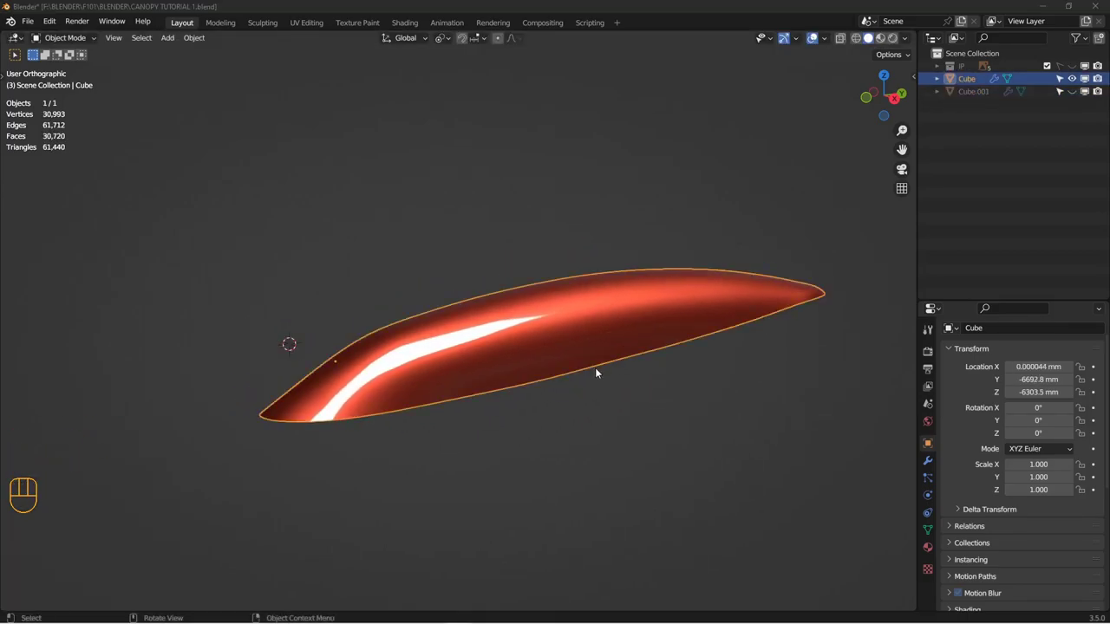
Step: In Edit Mode, offset a single vertex on the canopy's front side with Shrink/Fatten and inspect the reflection in Object Mode
left_click(494, 361)
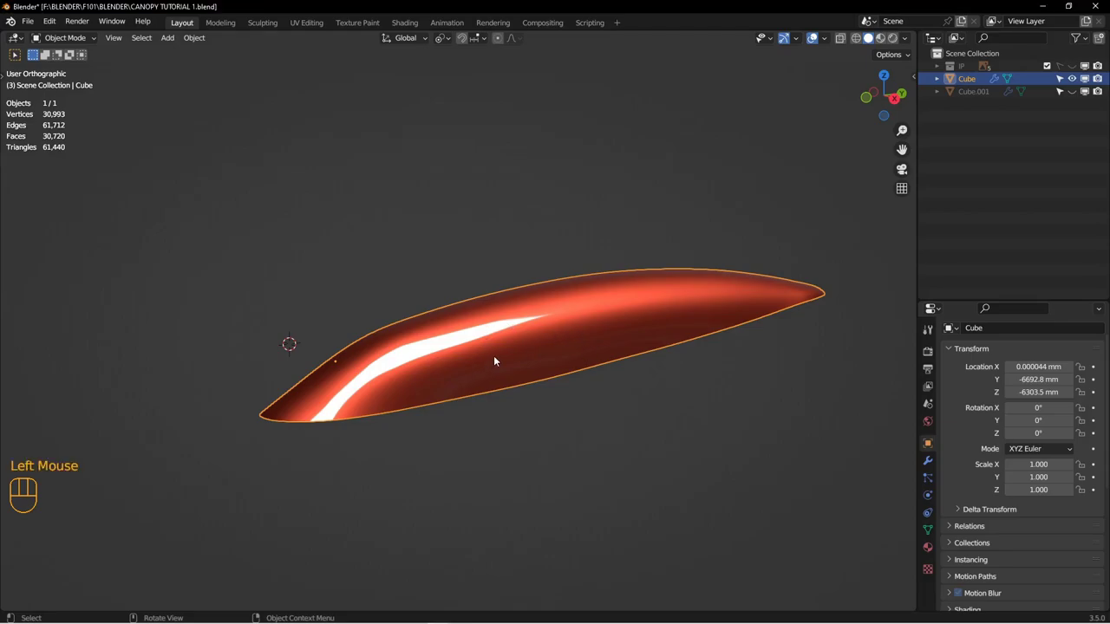
key("Tab")
key("2")
left_click(389, 370)
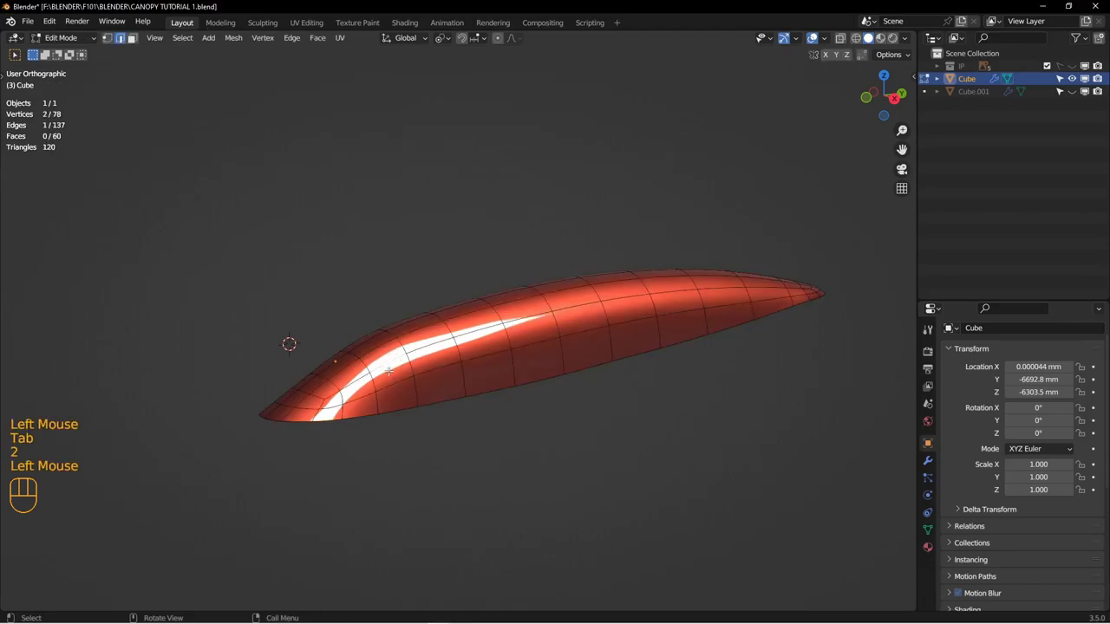
key("1")
left_click(401, 393)
middle_click_drag(385, 391, 446, 386)
scroll(393, 369, "down", 3)
key("alt+s")
left_click(417, 399)
key("Tab")
scroll(425, 421, "up", 2)
middle_click_drag(375, 413, 404, 399, "alt")
Step: Return to Edit Mode and relax the offset front side vertex by applying Smooth Vertices repeatedly
key("Tab")
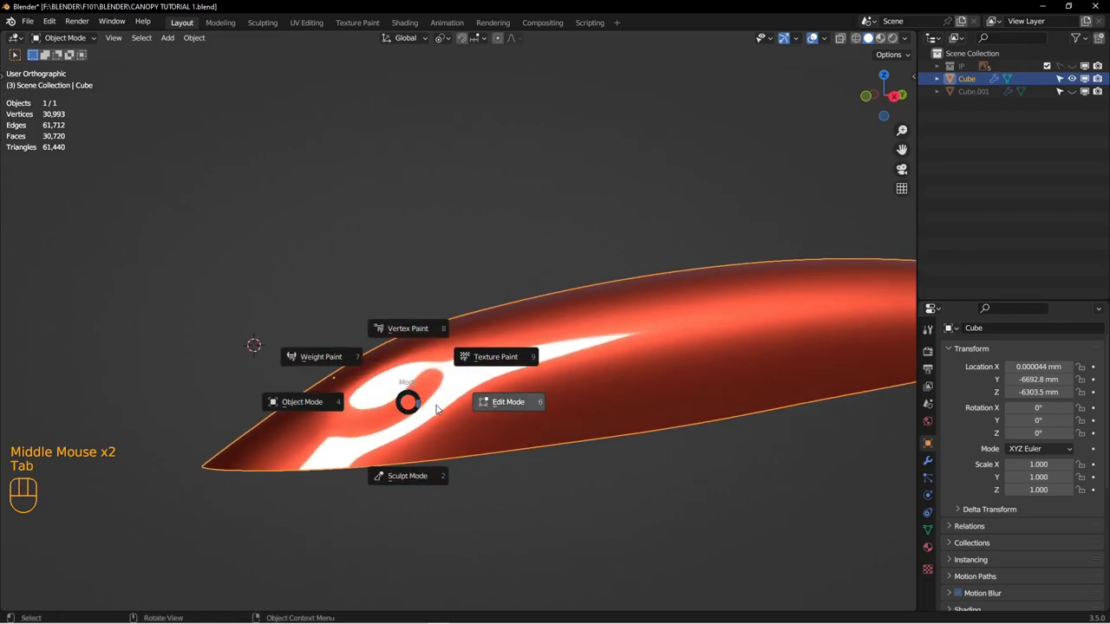
middle_click_drag(463, 403, 477, 404, "alt")
left_click(476, 404)
scroll(400, 403, "down", 2)
right_click(556, 379)
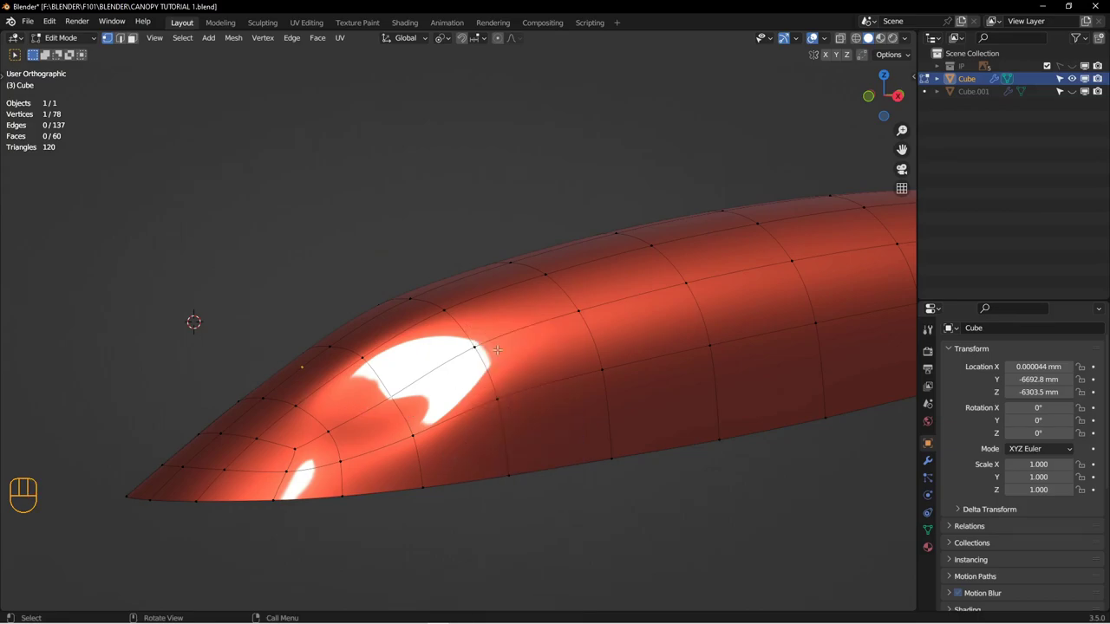
right_click(485, 468)
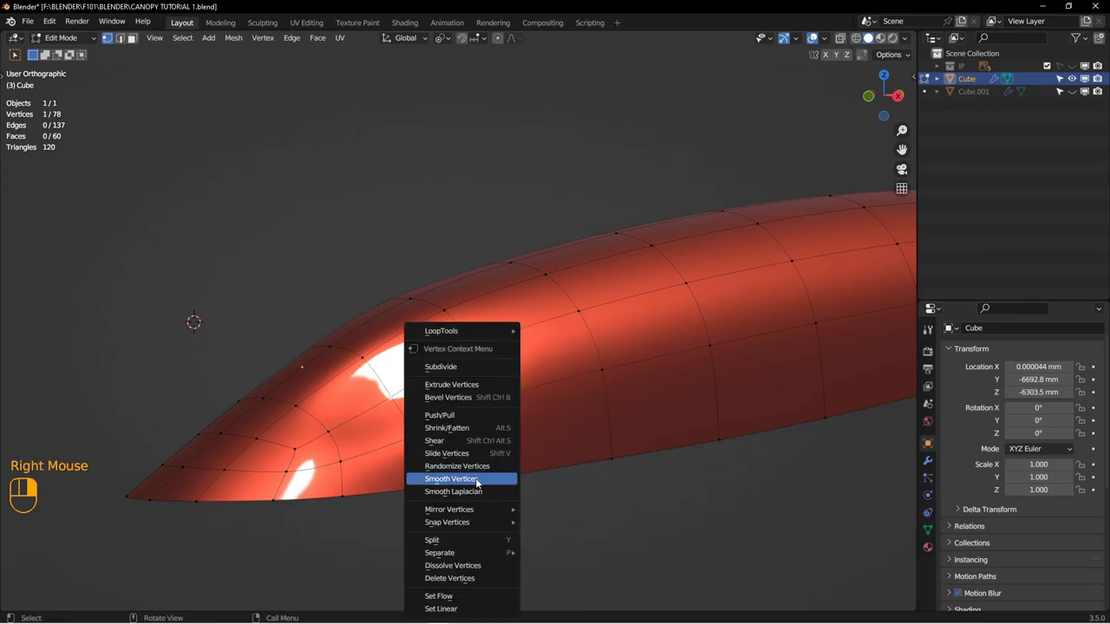
left_click(481, 479)
key("shift+r")
key("shift+r")
key("shift+r")
key("shift+r")
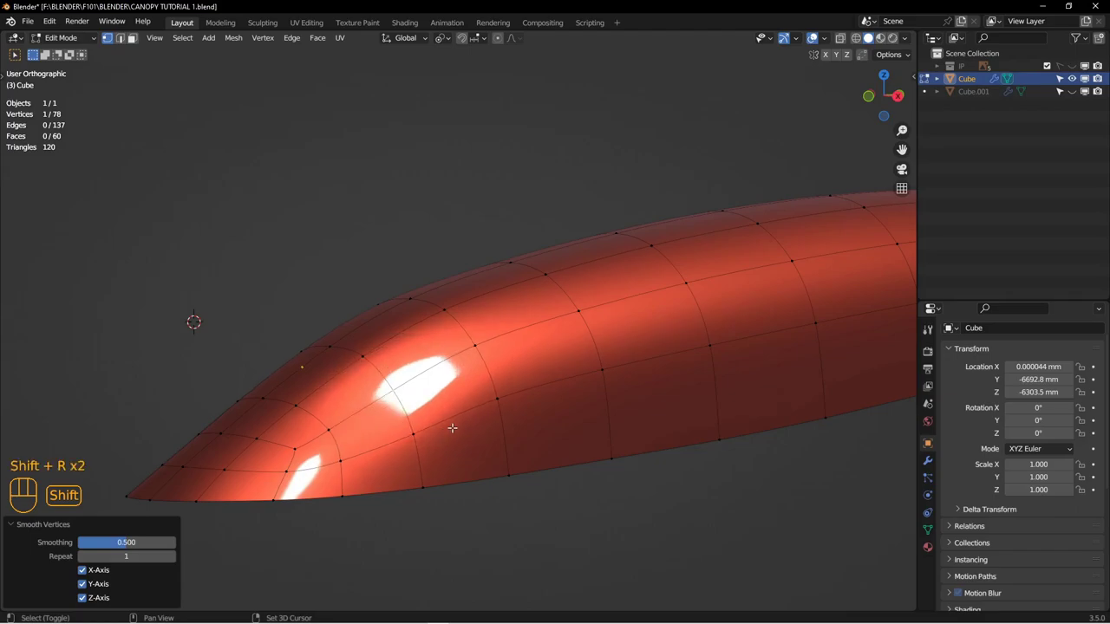
key("shift+r")
key("shift+r")
middle_click_drag(452, 429, 477, 404, "alt")
key("shift+r")
key("shift+r")
Step: Circle-select the group of vertices around the corner of the canopy's front tip and apply Smooth Vertices to them repeatedly
middle_click_drag(477, 404, 423, 419)
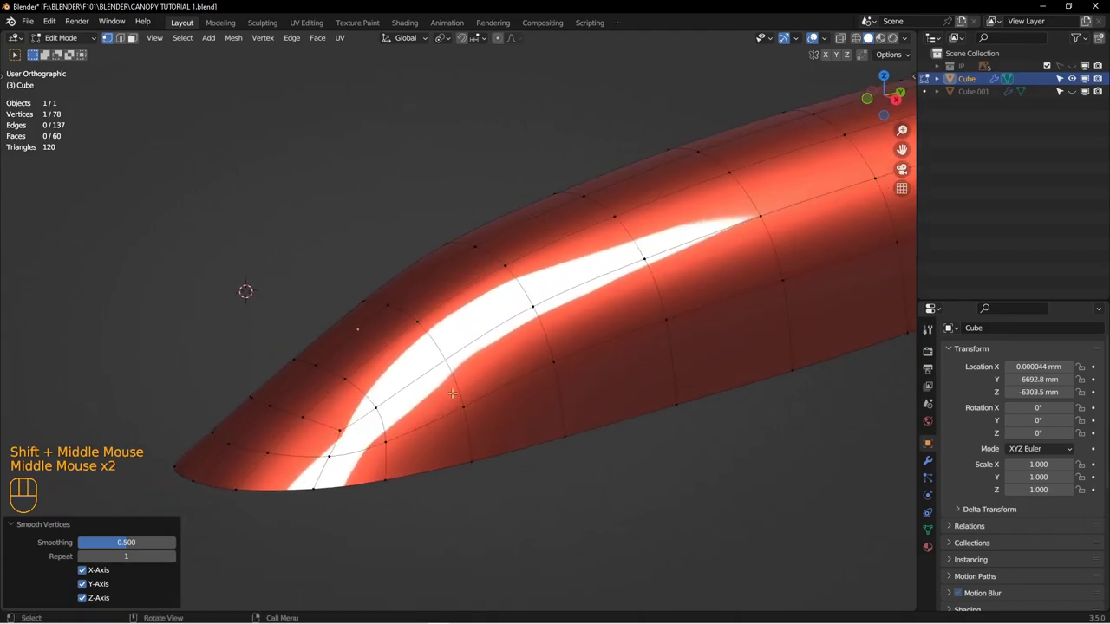
middle_click_drag(362, 380, 363, 393)
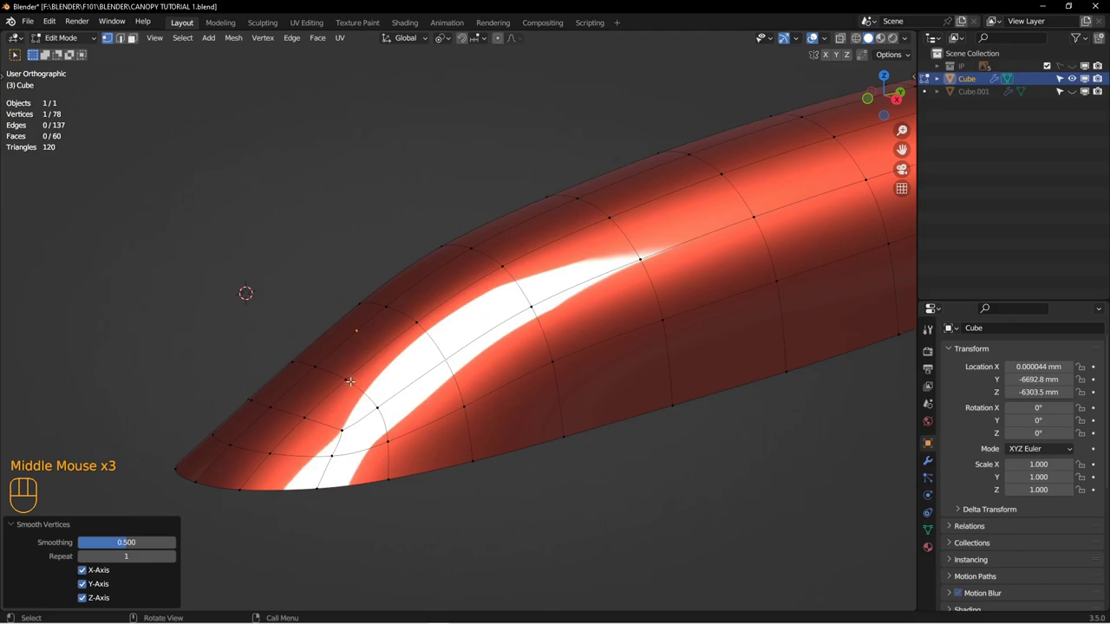
left_click(348, 381)
key("c")
left_click_drag(317, 419, 298, 454)
left_click_drag(349, 429, 365, 429)
right_click(441, 378)
middle_click_drag(522, 325, 528, 318)
right_click(529, 317)
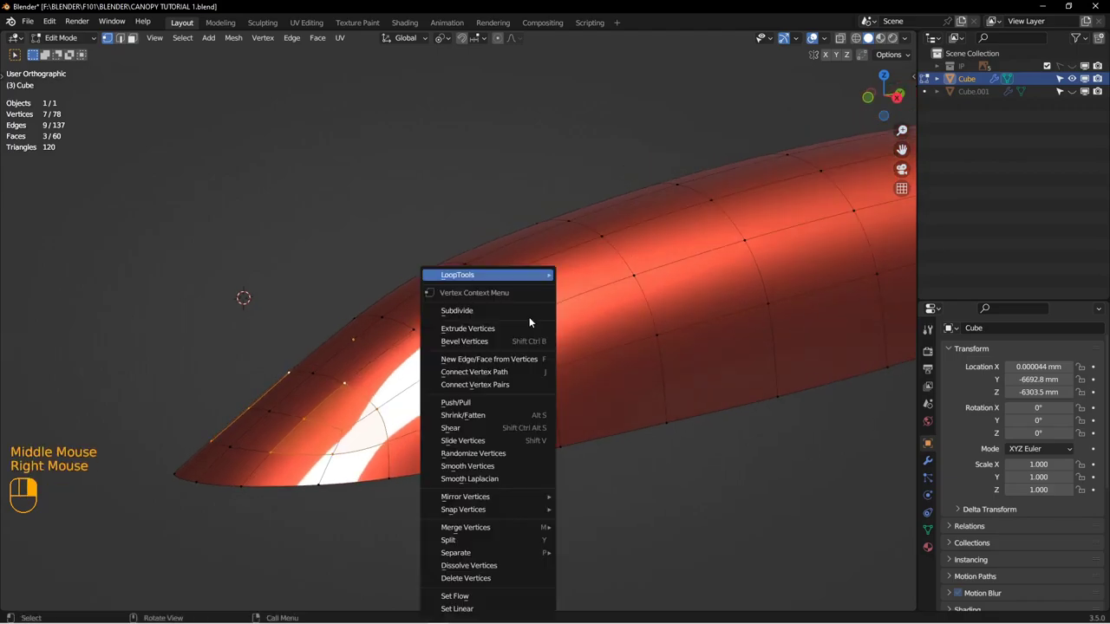
left_click(492, 467)
key("shift+r")
key("shift+r")
Step: Push the smoothed front vertices outward about 23 mm with Shrink/Fatten in right view and check the highlight in Object Mode
middle_click_drag(423, 446, 384, 449)
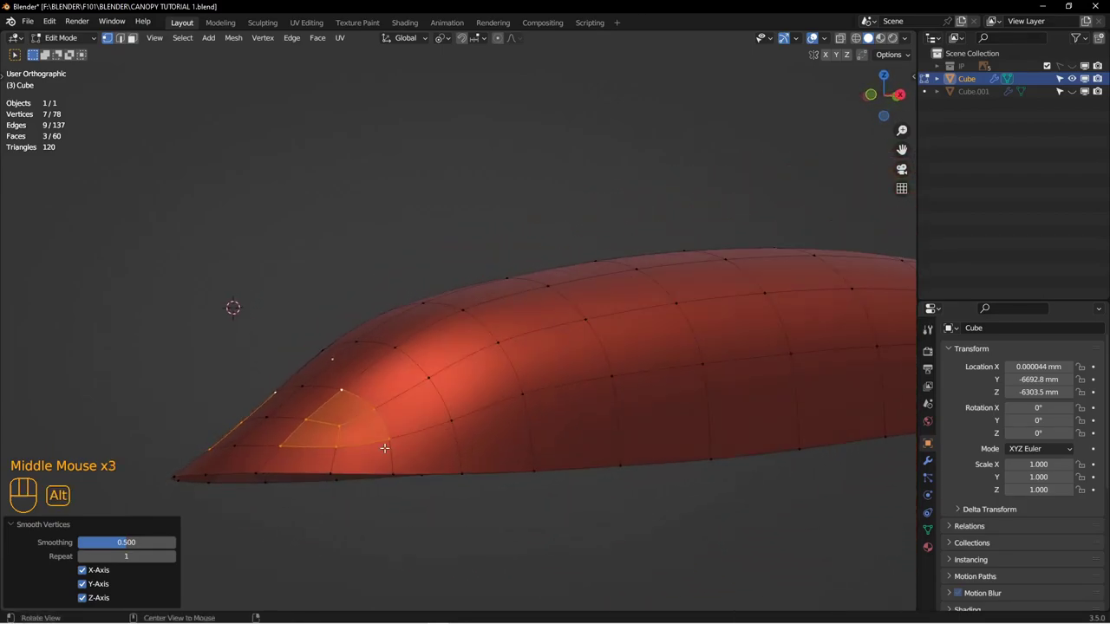
key("KP_3")
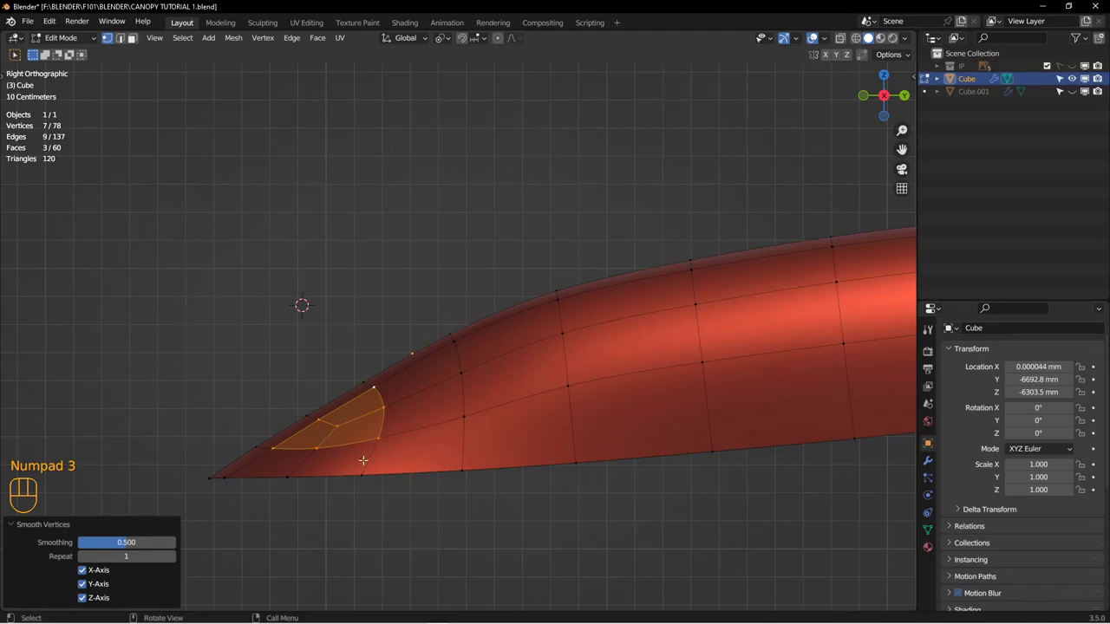
key("alt")
key("alt+s")
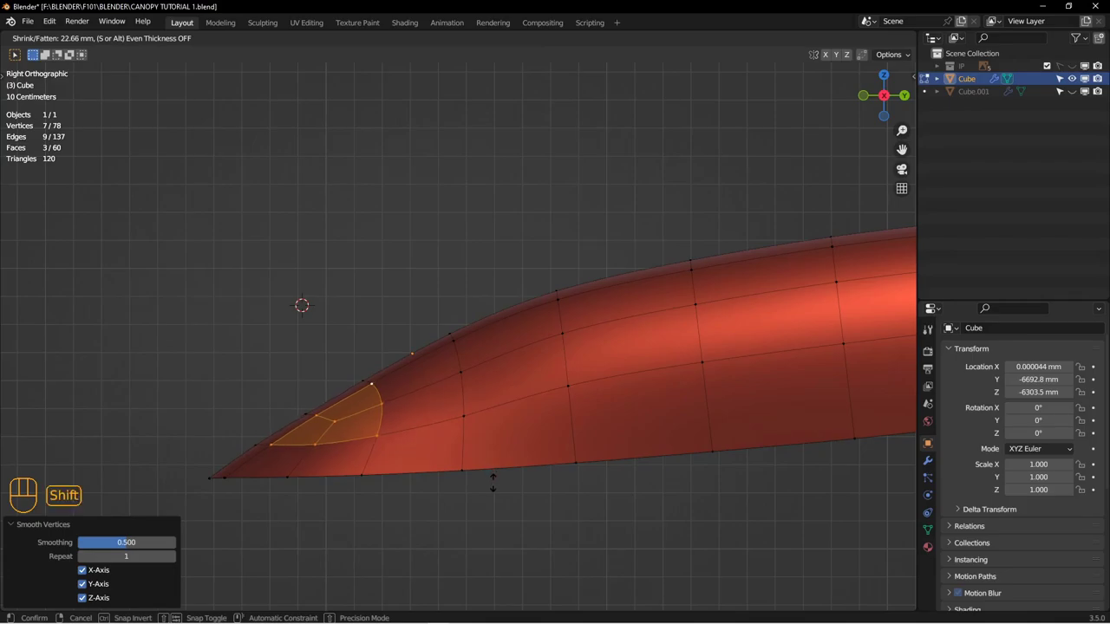
left_click(490, 482)
middle_click_drag(488, 478, 508, 462)
key("Tab")
middle_click_drag(407, 459, 389, 350)
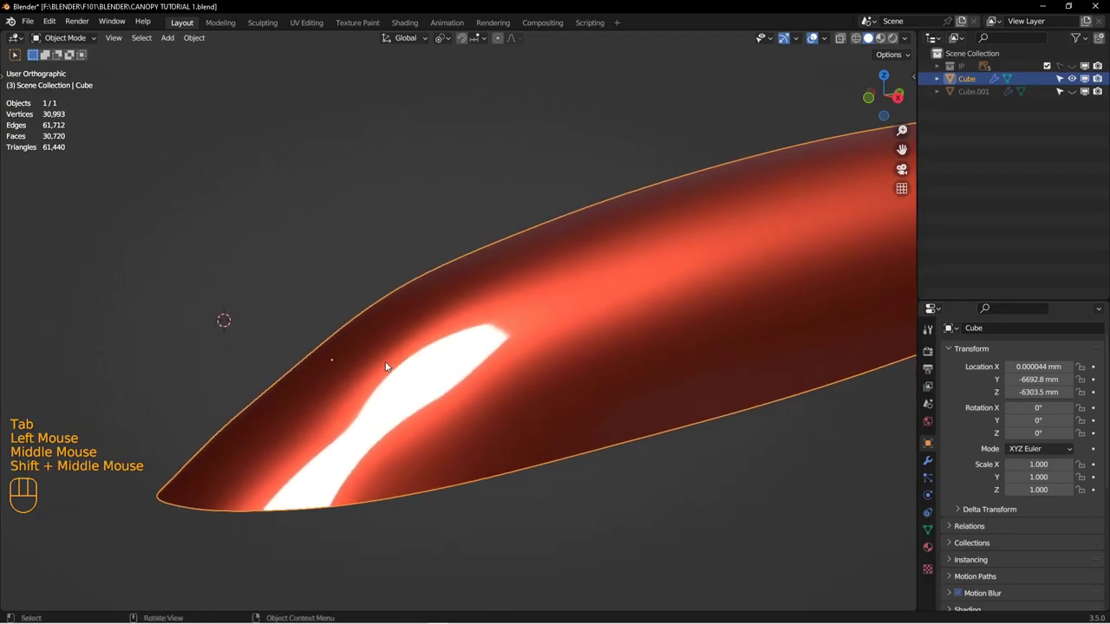
Step: Switch the canopy to Sculpt Mode and choose the Smooth brush with a strength of 0.415
key("n")
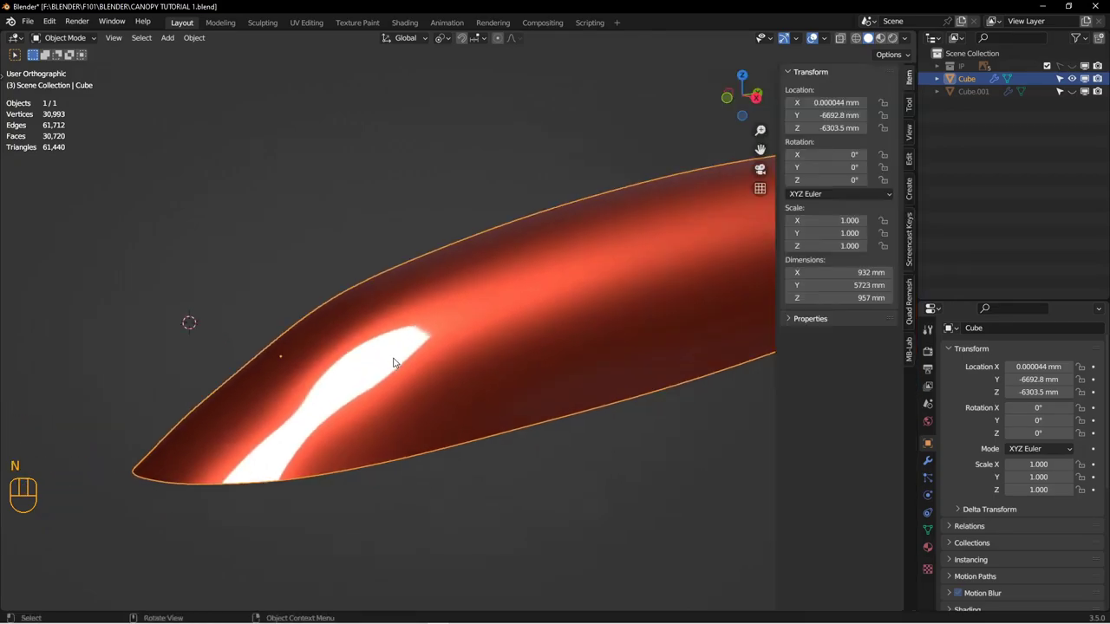
key("n")
key("space")
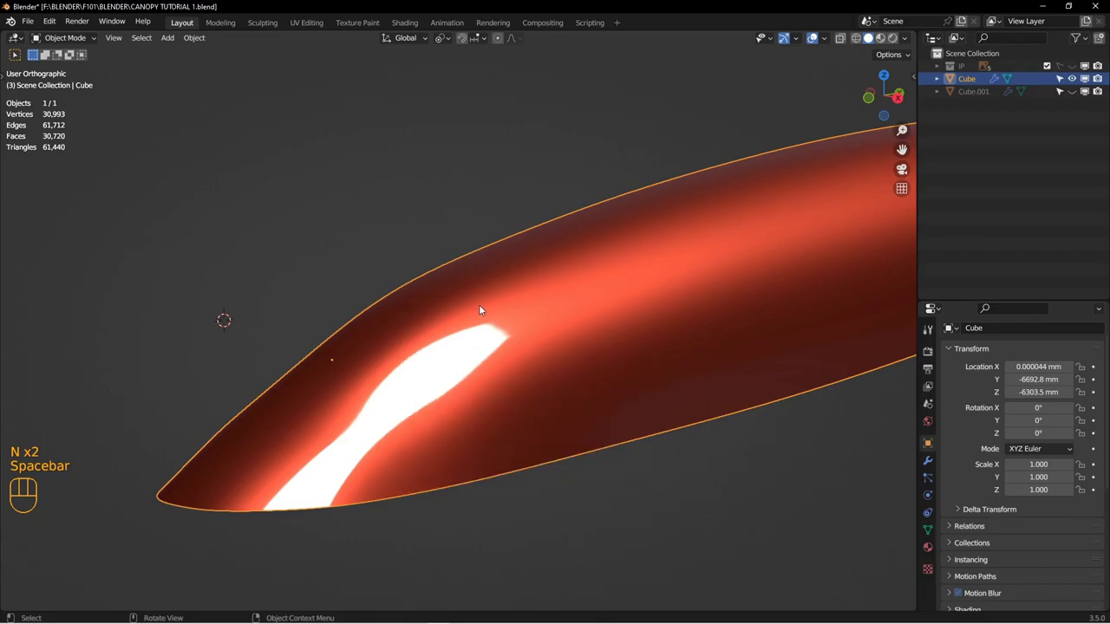
key("t")
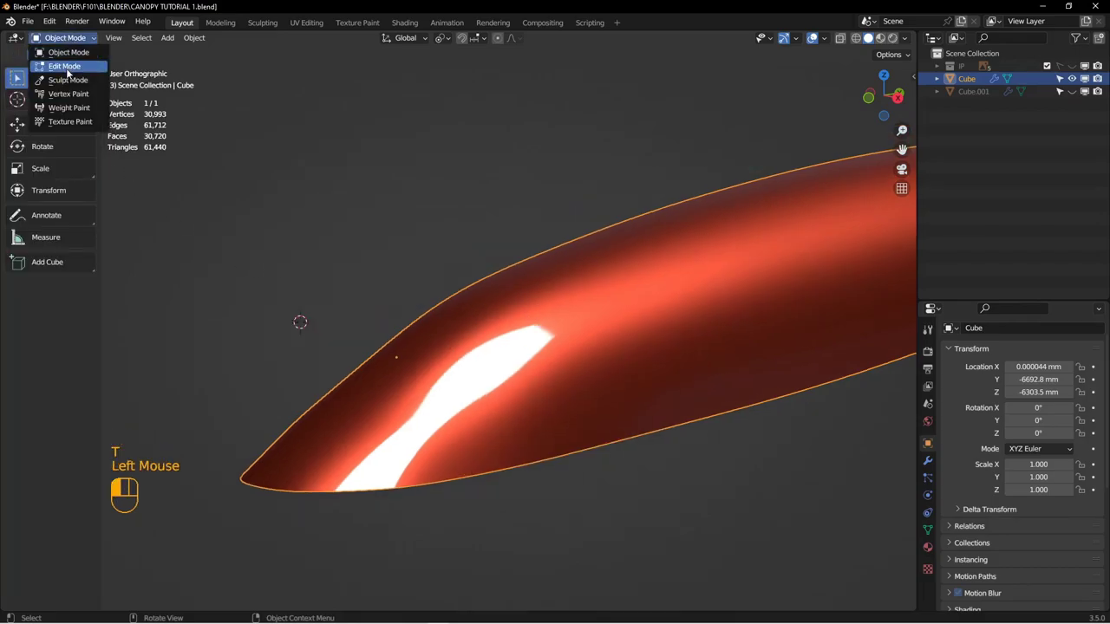
left_click(68, 80)
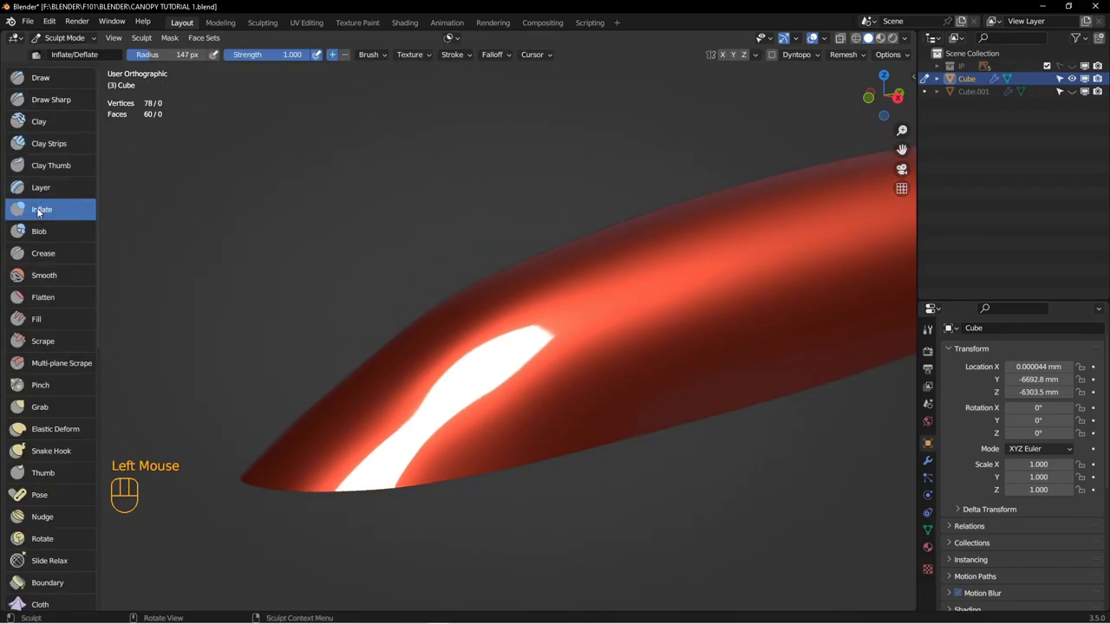
left_click(44, 274)
middle_click_drag(468, 408, 480, 399)
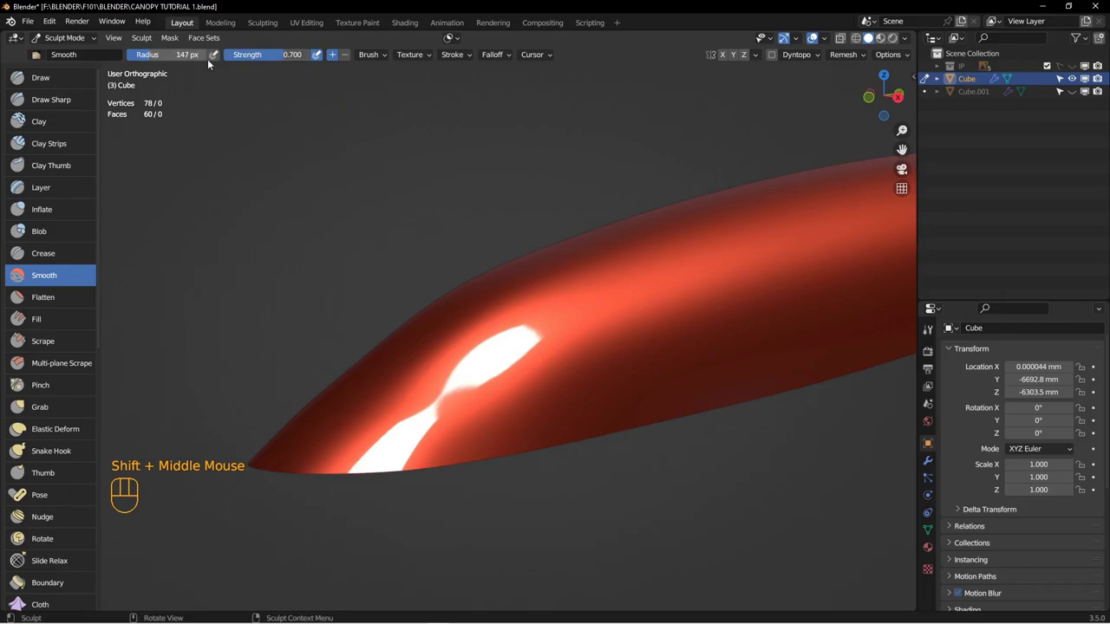
left_click_drag(277, 57, 253, 57)
Step: Brush over the front side of the canopy with the Smooth brush to even out its reflections
middle_click_drag(426, 386, 429, 393)
left_click_drag(429, 394, 468, 382)
left_click_drag(451, 390, 394, 420)
mouse_move(403, 408)
left_mouse_down()
mouse_move(376, 384)
mouse_move(416, 403)
left_mouse_up()
mouse_move(434, 407)
left_mouse_down()
mouse_move(451, 413)
mouse_move(486, 395)
left_mouse_up()
left_click_drag(507, 390, 539, 383)
middle_click_drag(539, 383, 520, 390, "alt")
mouse_move(445, 408)
left_mouse_down()
mouse_move(382, 421)
mouse_move(434, 399)
left_mouse_up()
middle_click_drag(443, 403, 490, 424, "alt")
left_click_drag(491, 424, 495, 367)
mouse_move(495, 367)
middle_mouse_down()
mouse_move(570, 408)
mouse_move(476, 420)
mouse_move(459, 372)
middle_mouse_up()
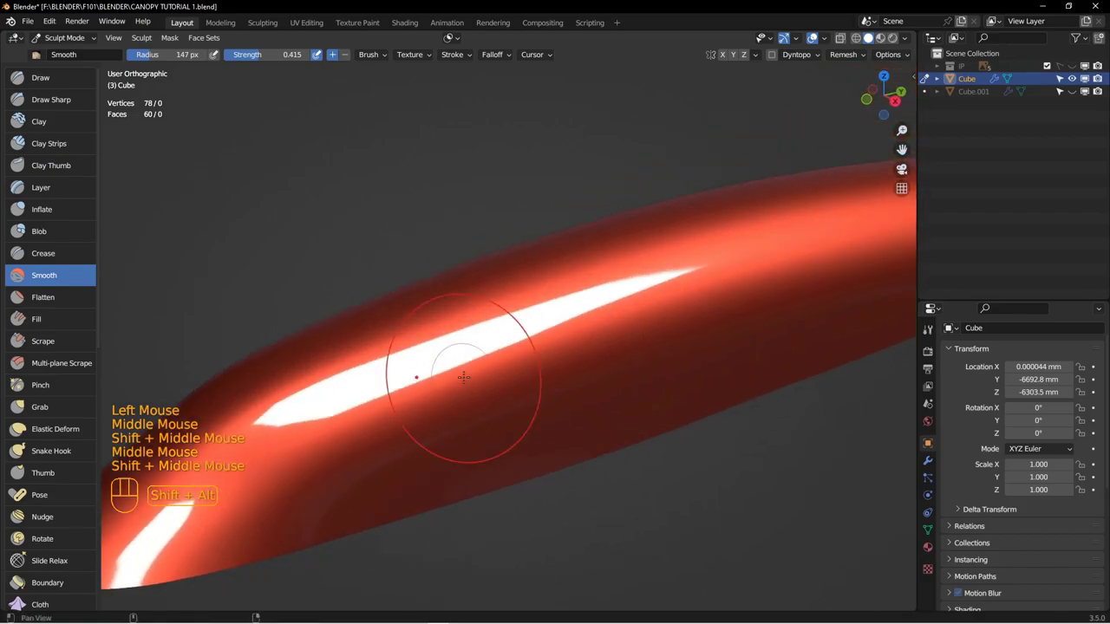
Step: In Edit Mode, move one vertex midway along the canopy's side inward along global X and check the resulting reflection
key("Tab")
left_click(576, 375)
middle_click_drag(577, 375, 535, 406)
left_click(696, 332)
left_click(706, 326)
left_click(504, 408, "shift")
middle_click_drag(504, 407, 715, 320)
left_click(601, 370)
middle_click_drag(601, 366, 619, 399)
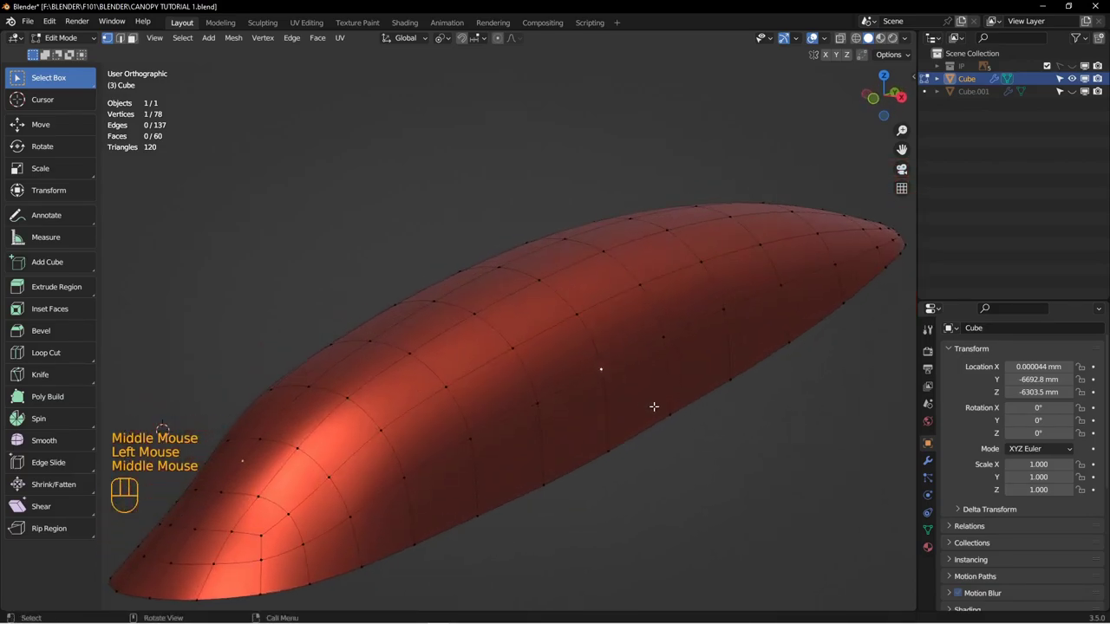
key("g")
key("x")
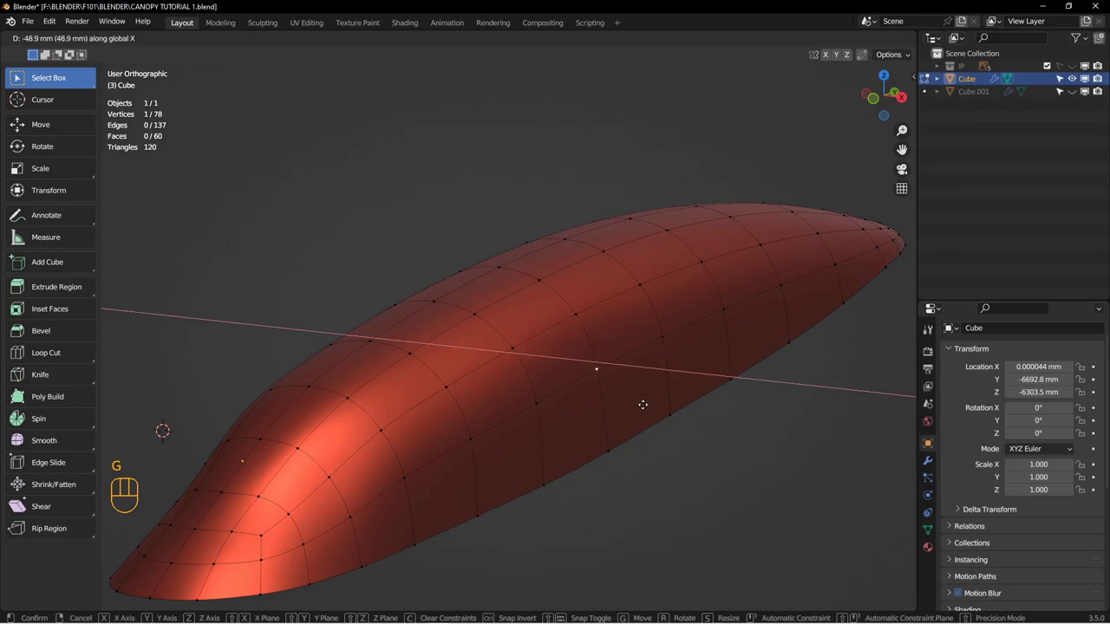
left_click(632, 401)
middle_click_drag(632, 401, 443, 390)
key("Tab")
key("Tab")
Step: Select the two vertices on either side of the displaced vertex and snap the 3D cursor to their midpoint
left_click(443, 390)
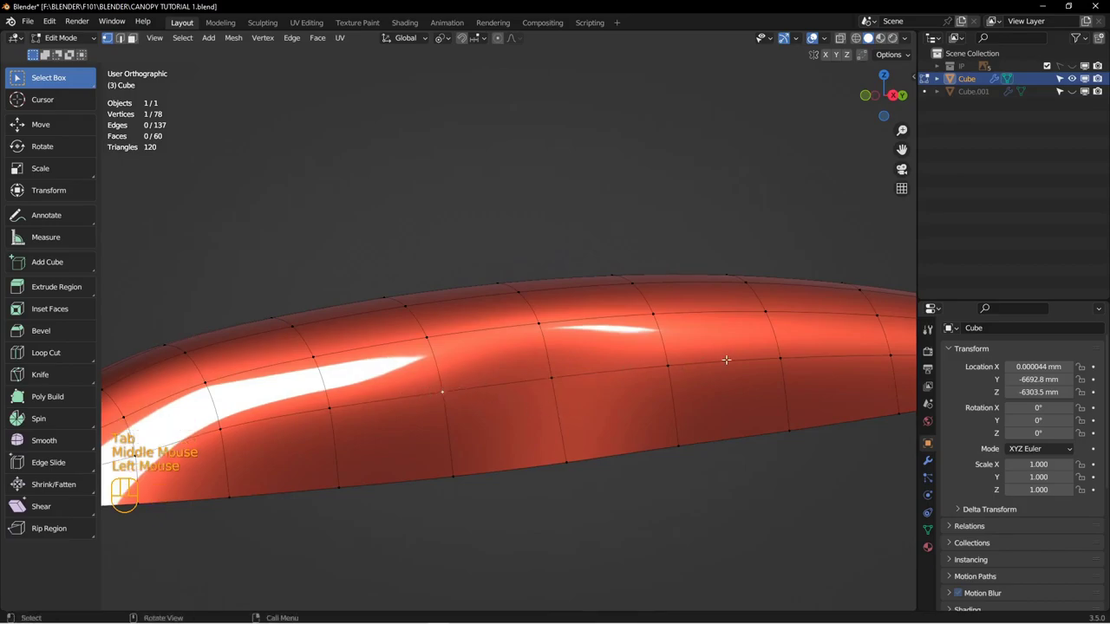
middle_click_drag(644, 384, 685, 361)
left_click(656, 359, "shift")
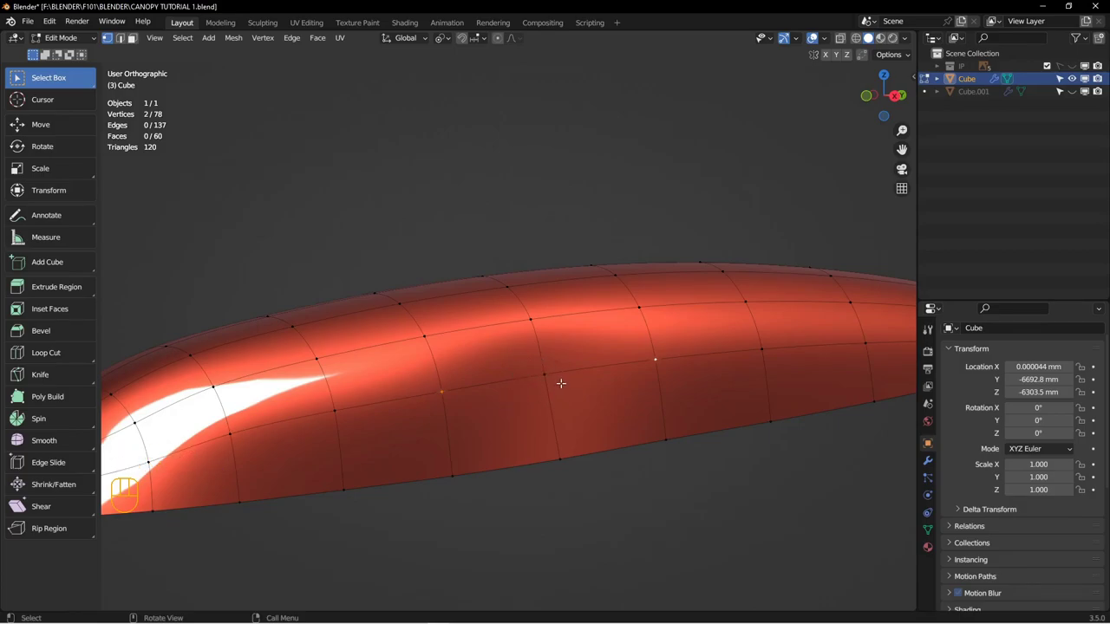
key("shift+s")
left_click(565, 457)
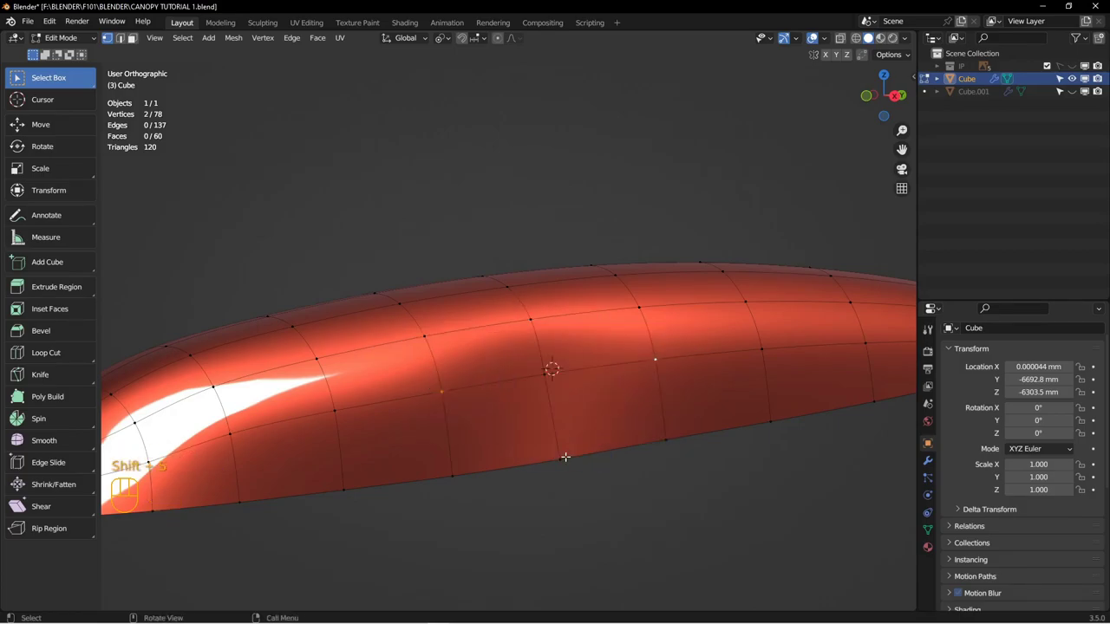
Step: Set the pivot point to 3D Cursor and scale the displaced side vertex to 0 so it lands on the cursor
left_click(546, 382)
middle_click_drag(595, 433, 553, 369)
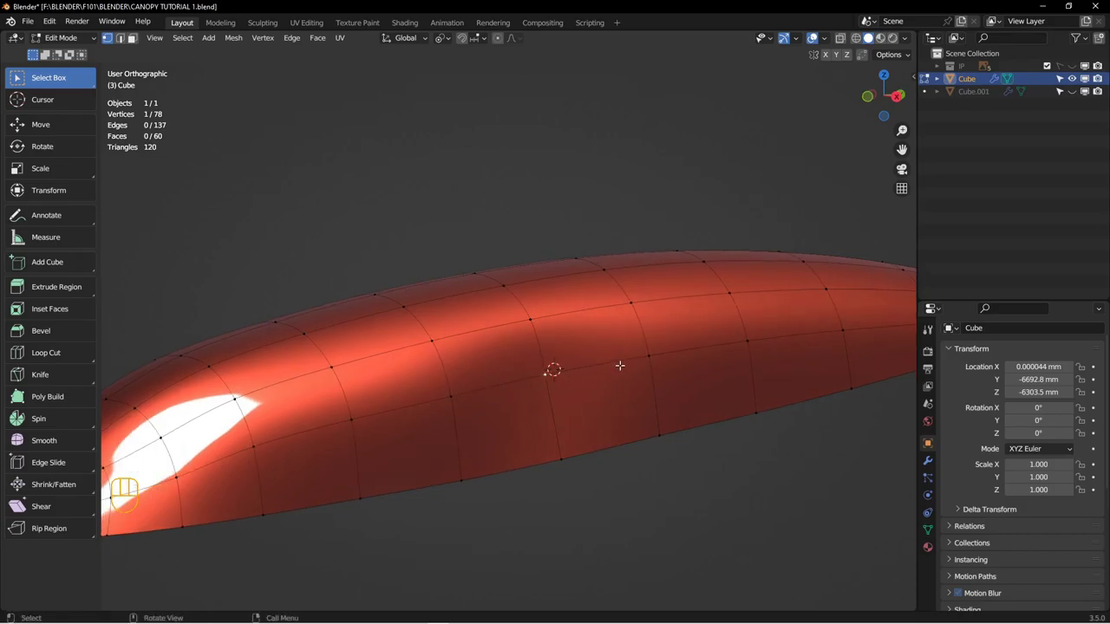
left_click(442, 38)
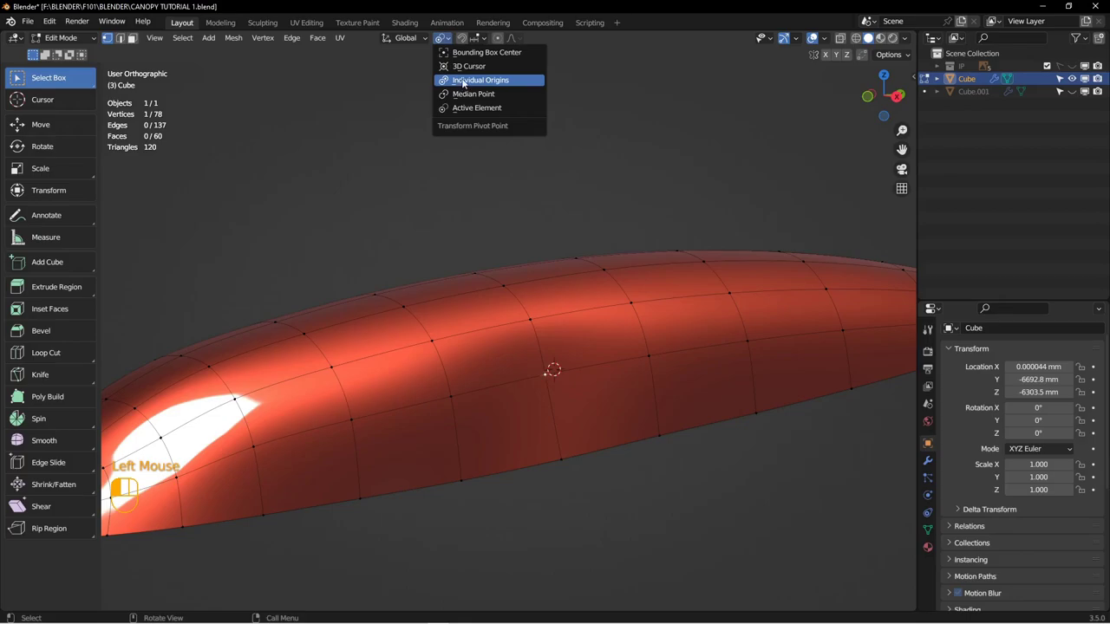
left_click(467, 66)
middle_click_drag(545, 381, 549, 372)
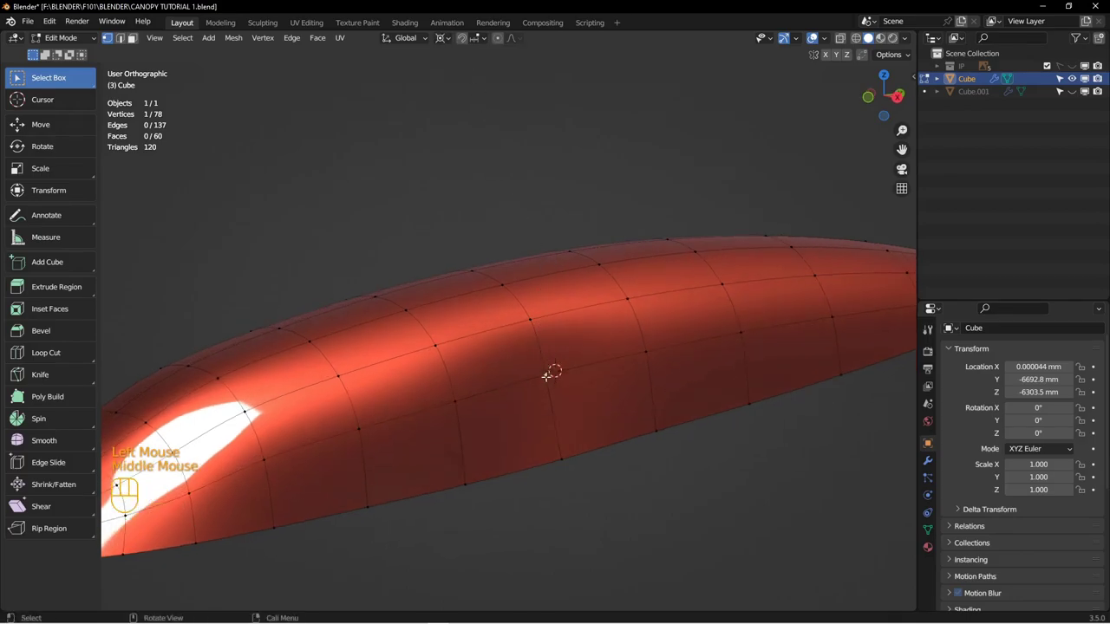
key("s")
key("0")
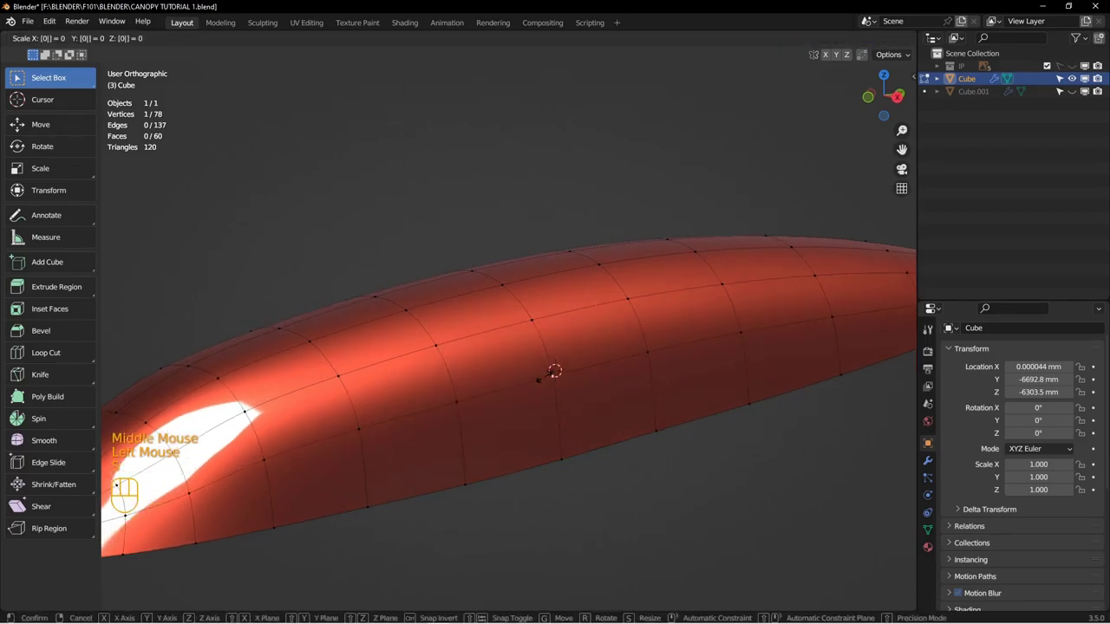
key("Return")
middle_click_drag(540, 379, 555, 373)
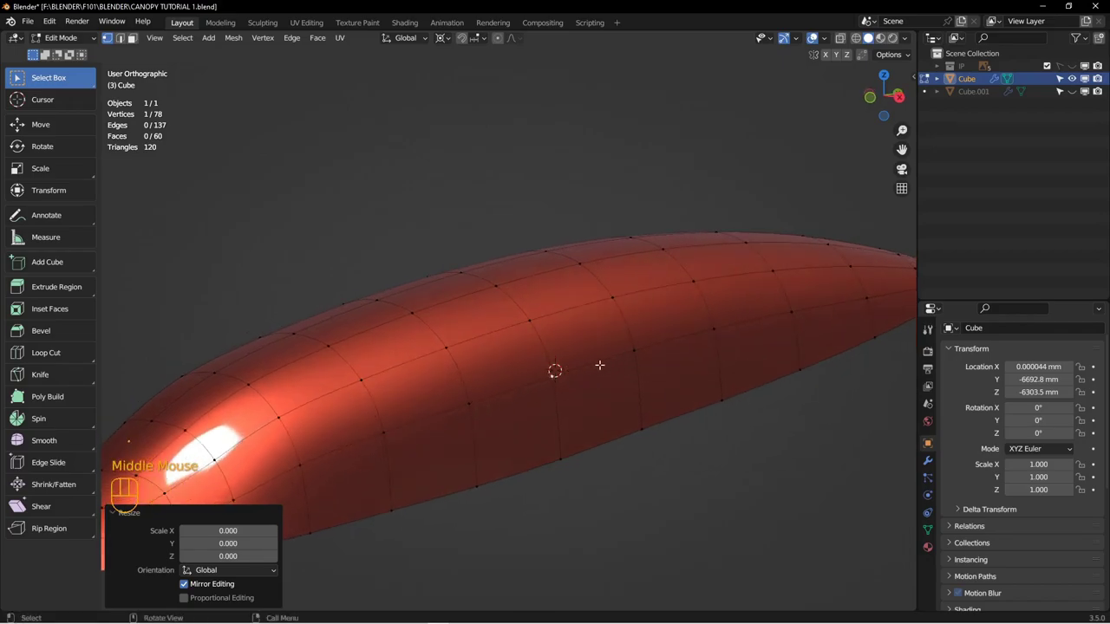
Step: Try straightening the seven-edge run along the canopy's lower side with Set Linear, and undo it
middle_click_drag(495, 388, 528, 390, "alt")
key("2")
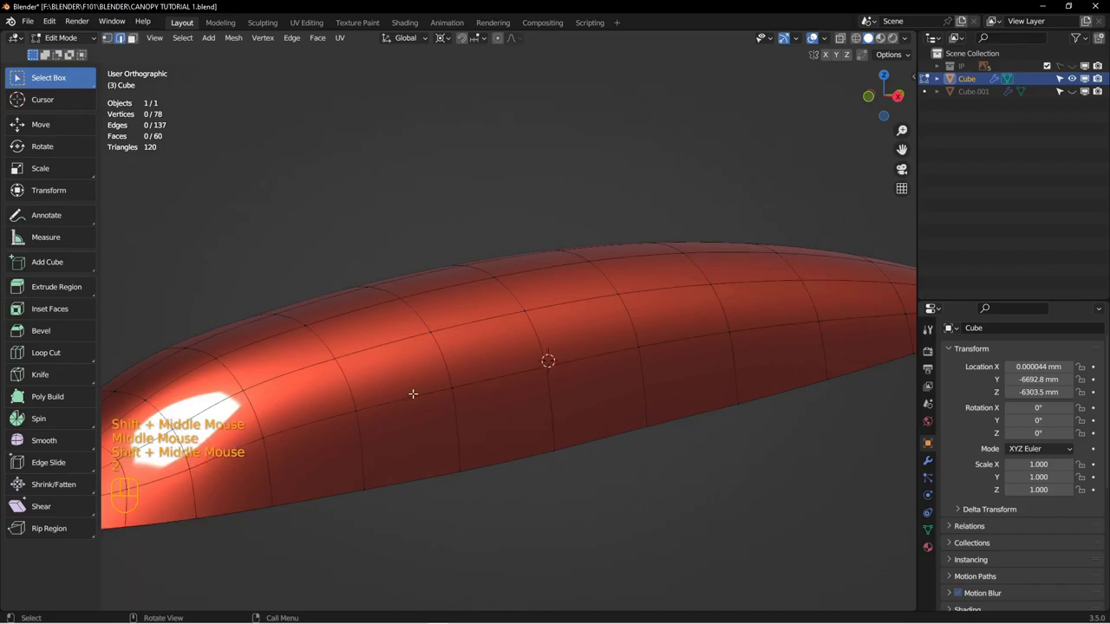
left_click(308, 425)
left_click(859, 319, "ctrl+shift")
scroll(783, 350, "up", 2)
middle_click_drag(782, 350, 621, 356)
scroll(743, 315, "down", 2)
middle_click_drag(621, 357, 661, 339, "shift")
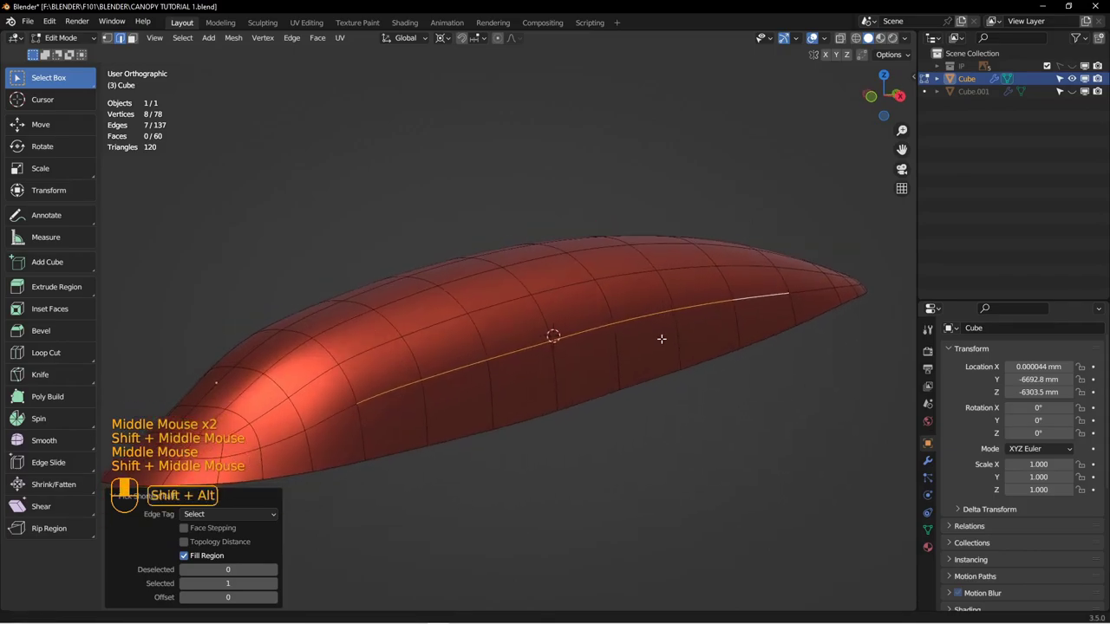
right_click(666, 323)
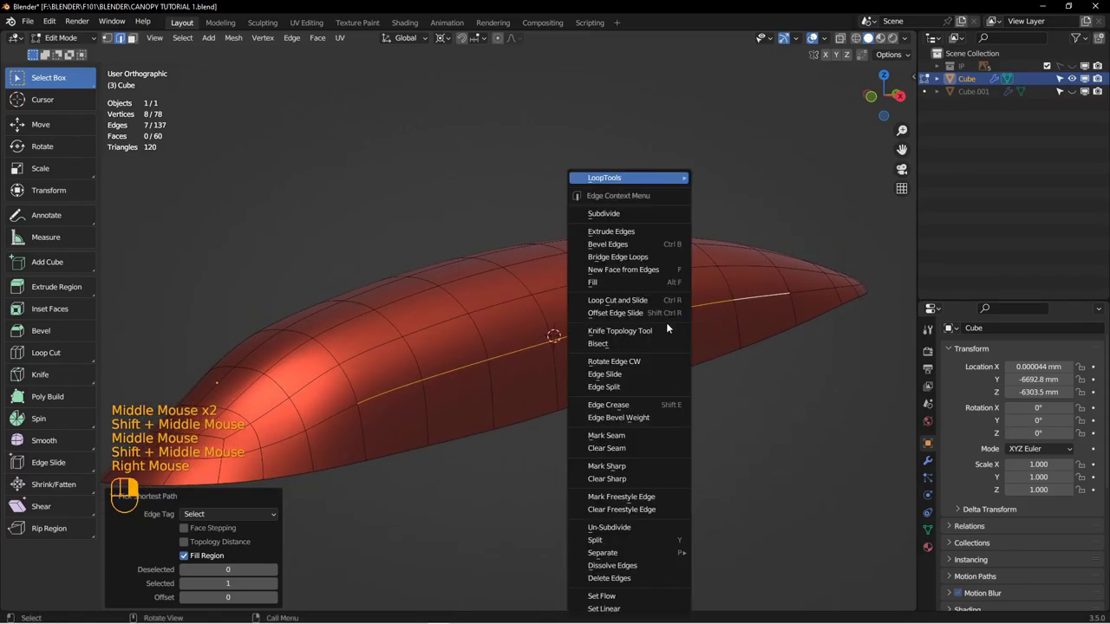
left_click(606, 610)
middle_click_drag(527, 463, 427, 382)
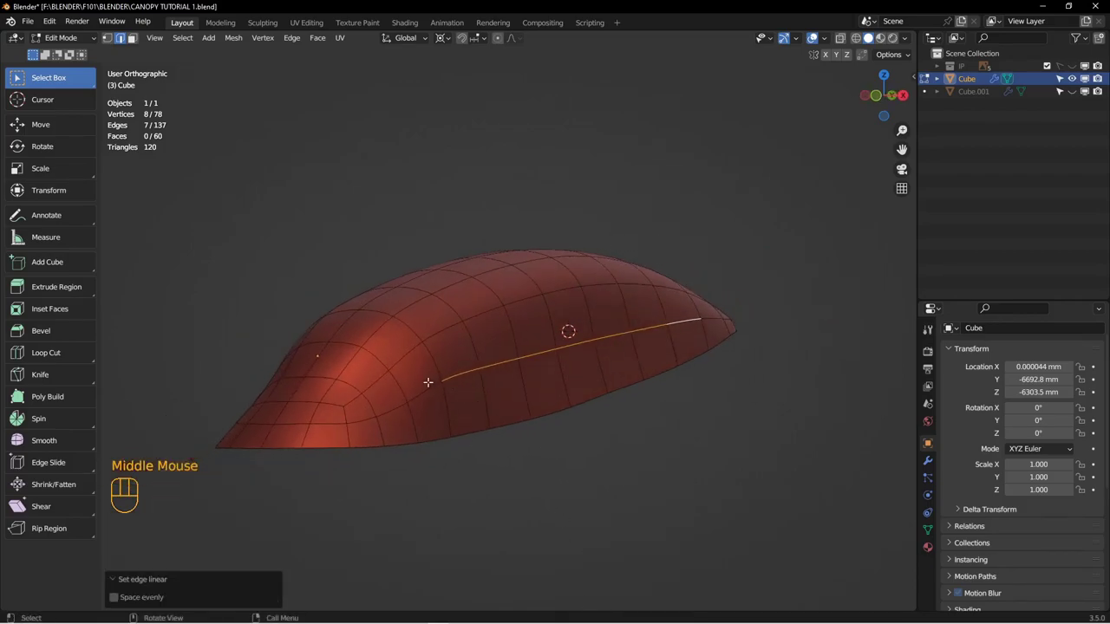
middle_click_drag(658, 342, 509, 365, "alt")
middle_click_drag(592, 360, 544, 390, "alt")
key("ctrl+z")
Step: Select the seven-edge run along the canopy's upper side, apply Set Flow, and check the resulting reflection
left_click(418, 379)
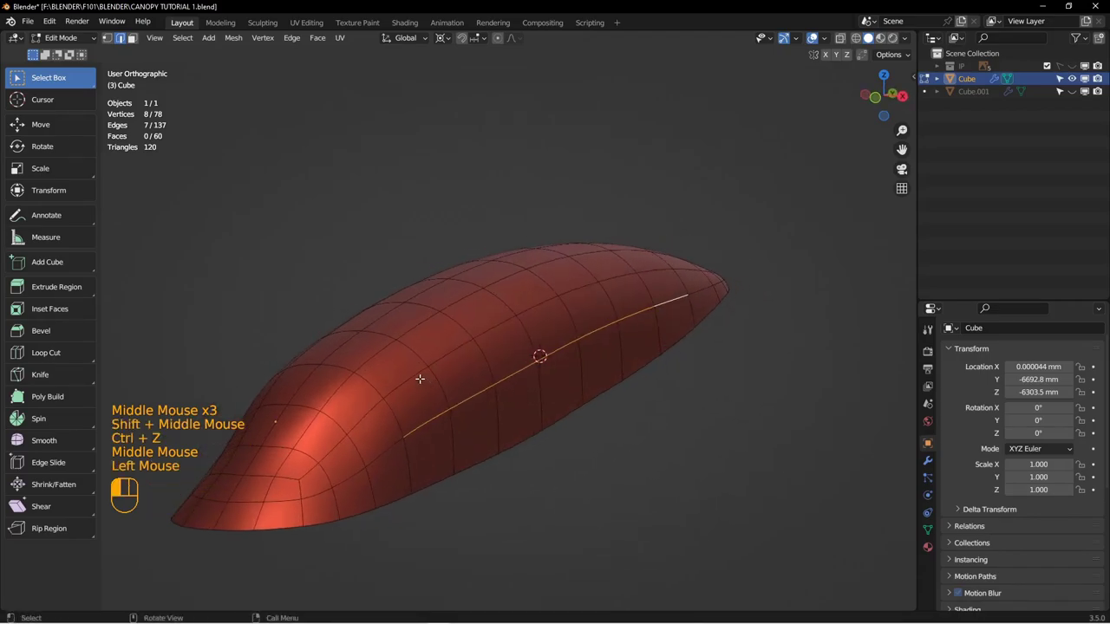
left_click(664, 310, "ctrl+shift")
right_click(690, 256)
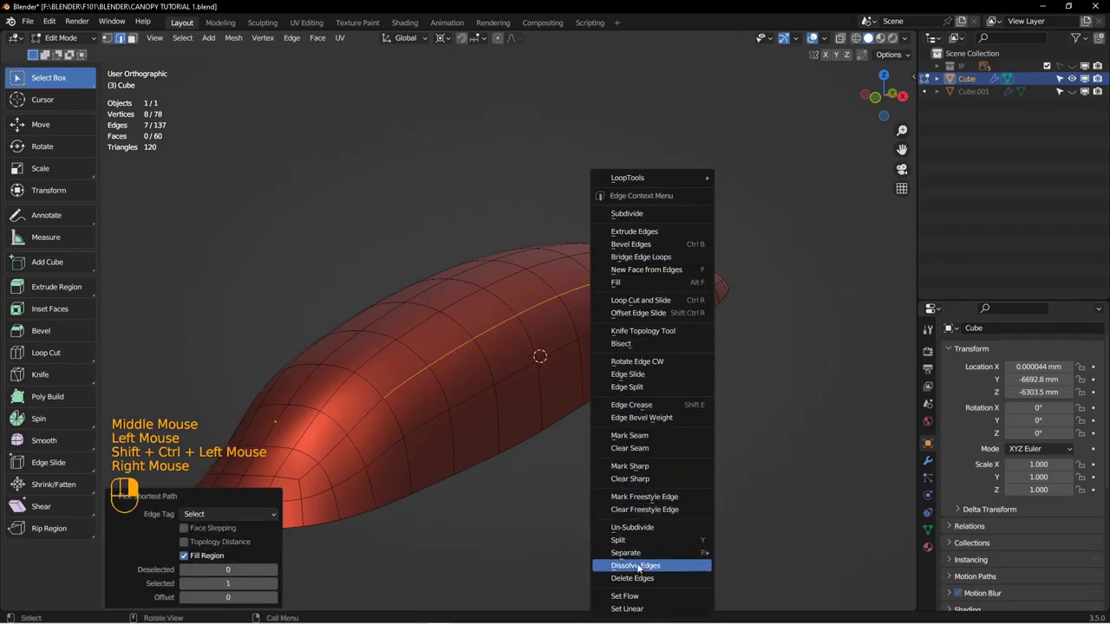
left_click(637, 596)
middle_click_drag(499, 460, 475, 333, "alt")
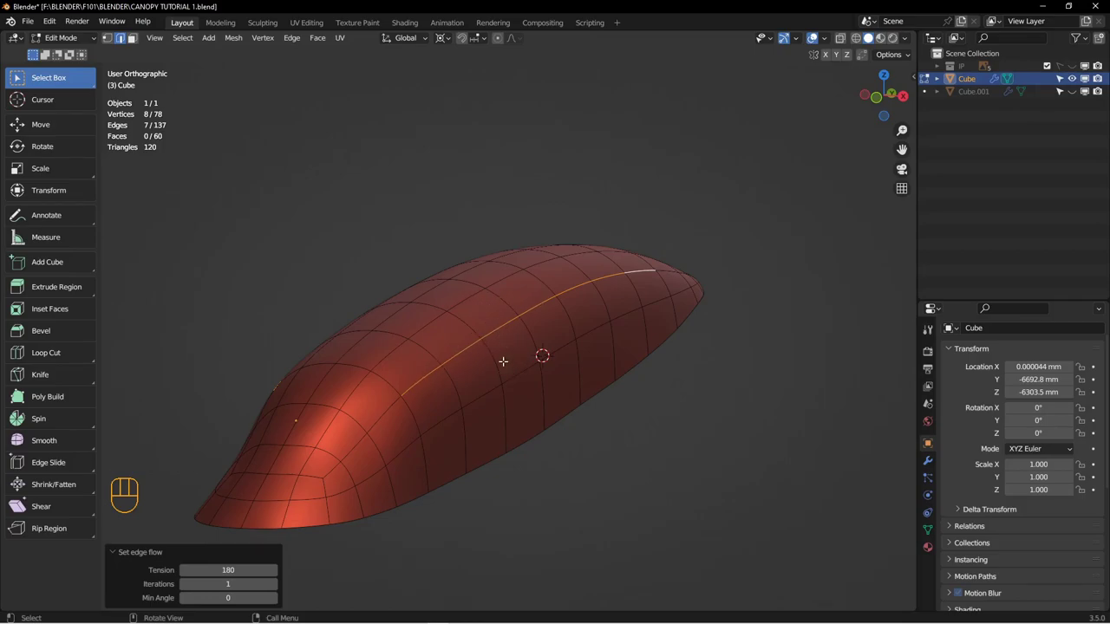
middle_click_drag(493, 318, 518, 345, "alt")
middle_click_drag(624, 342, 646, 335, "alt")
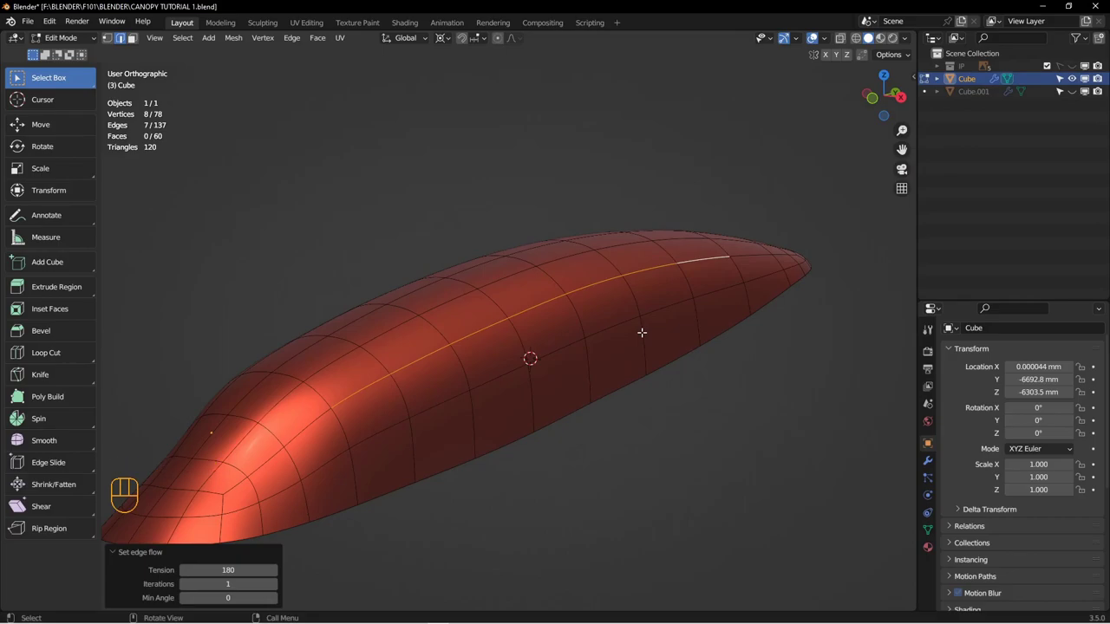
Step: In Object Mode, delete the edited canopy mesh, then unhide and select the hidden canopy copy
key("Tab")
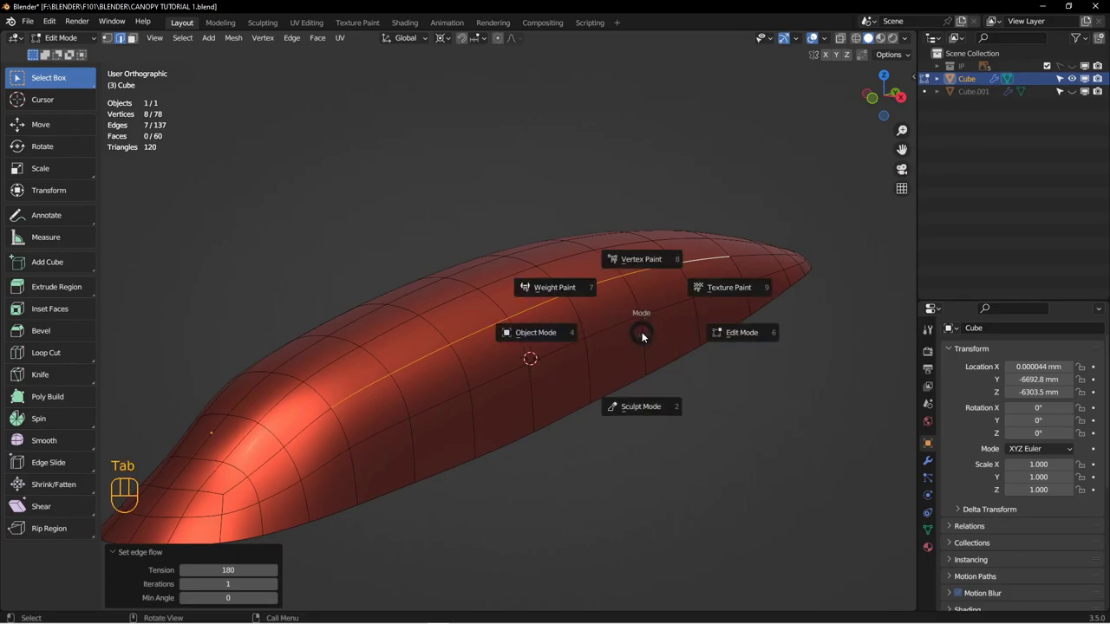
key("x")
left_click(553, 331)
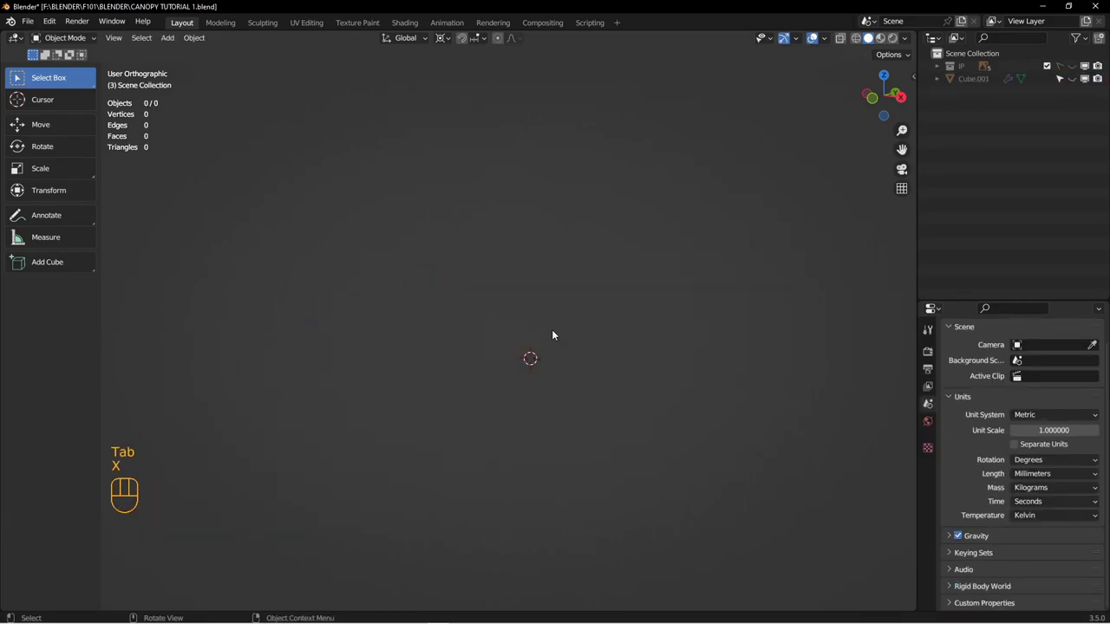
key("alt+h")
left_click(556, 331)
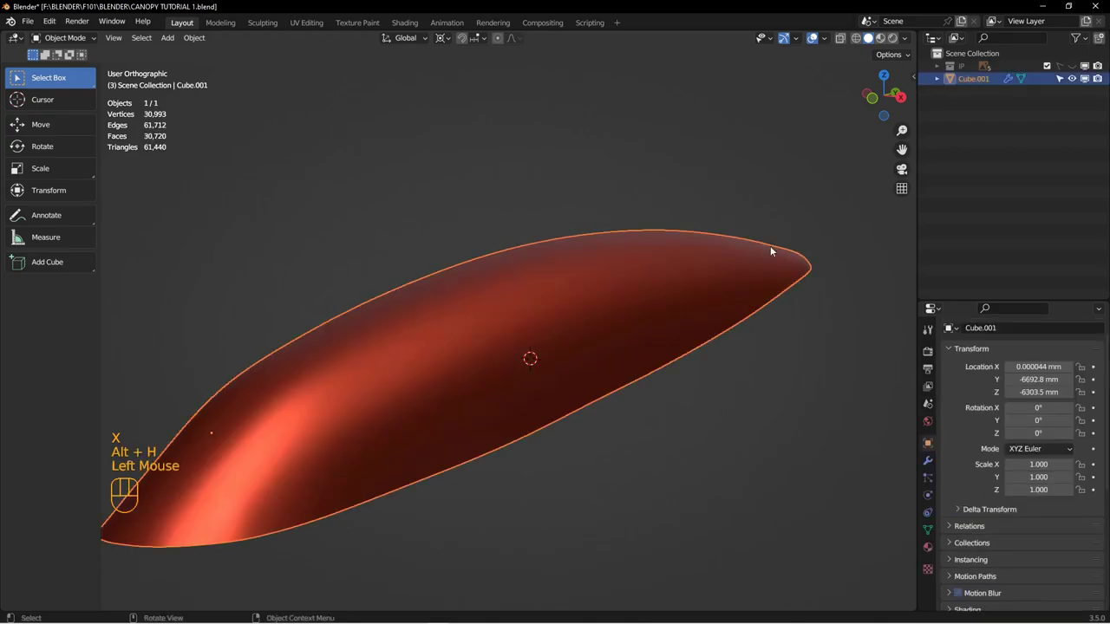
Step: Rename the remaining canopy object as CANOPY
double_click(964, 79)
type("canopy")
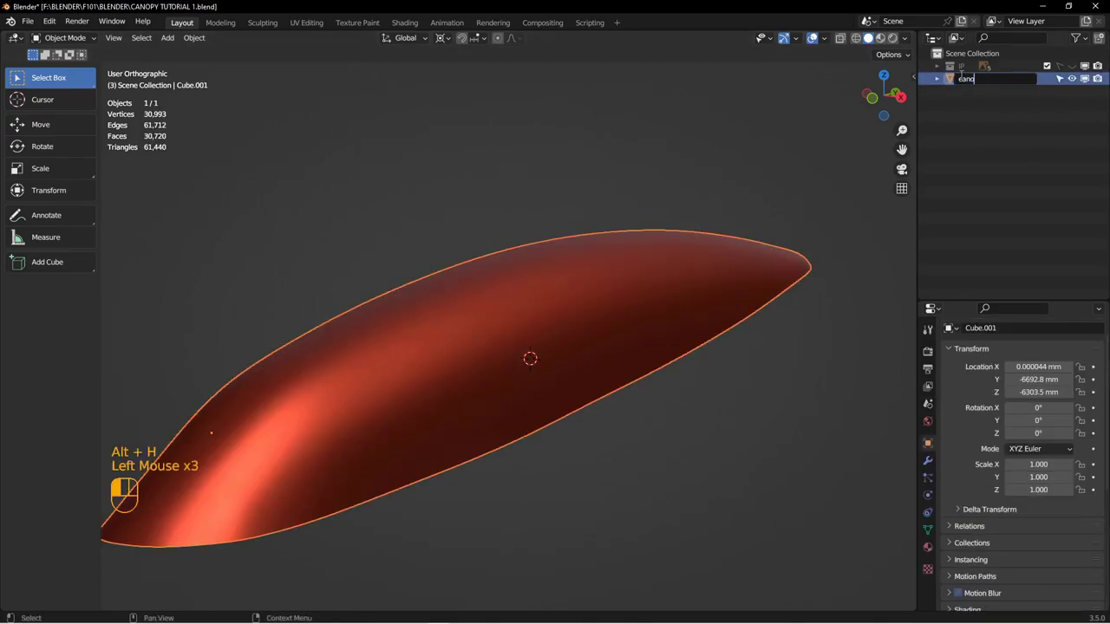
key("BackSpace")
key("BackSpace")
key("BackSpace")
key("BackSpace")
key("BackSpace")
type("CANOPY")
key("Return")
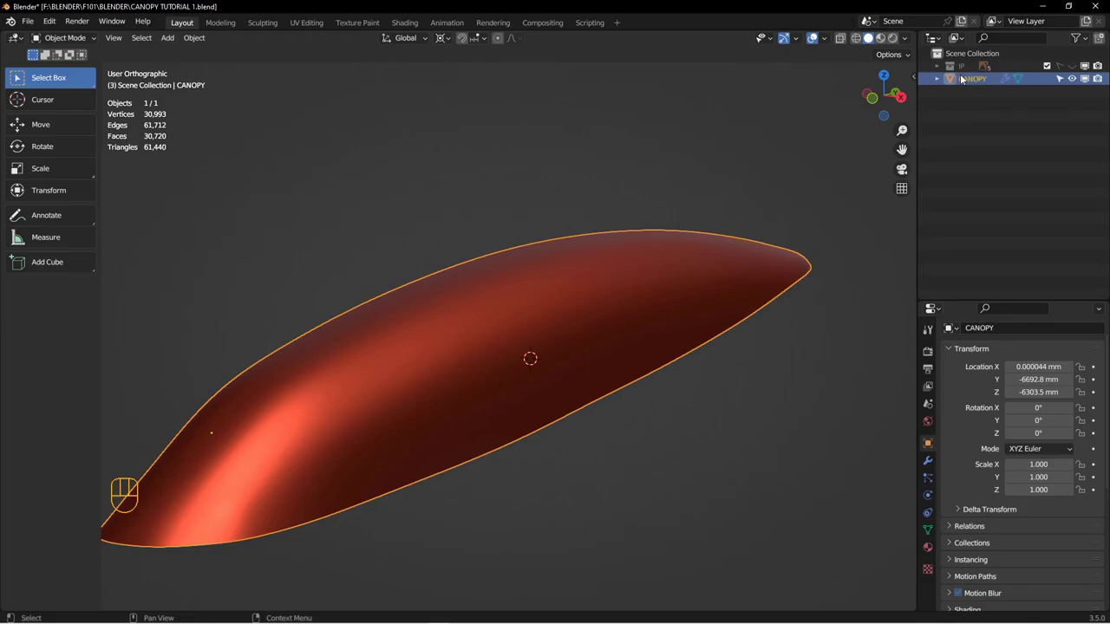
Step: Show the IP collection of blueprint images in right side view, framed on the canopy's front
left_click(735, 205)
key("KP_3")
scroll(720, 222, "up", 2)
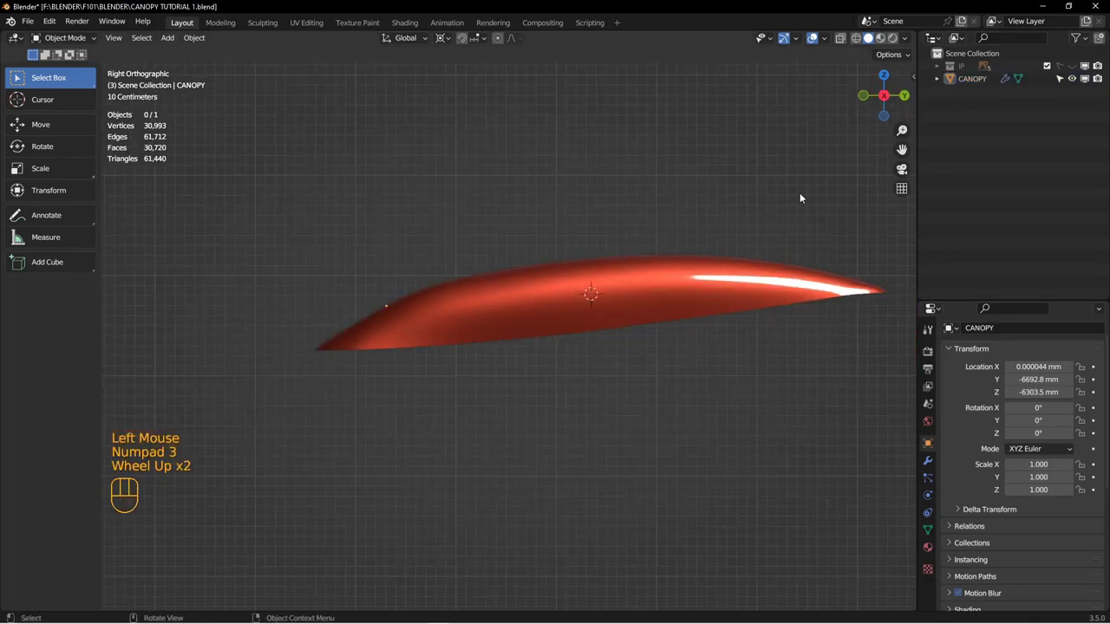
left_click(1072, 66)
middle_click_drag(837, 152, 849, 152, "shift")
scroll(546, 351, "down", 3)
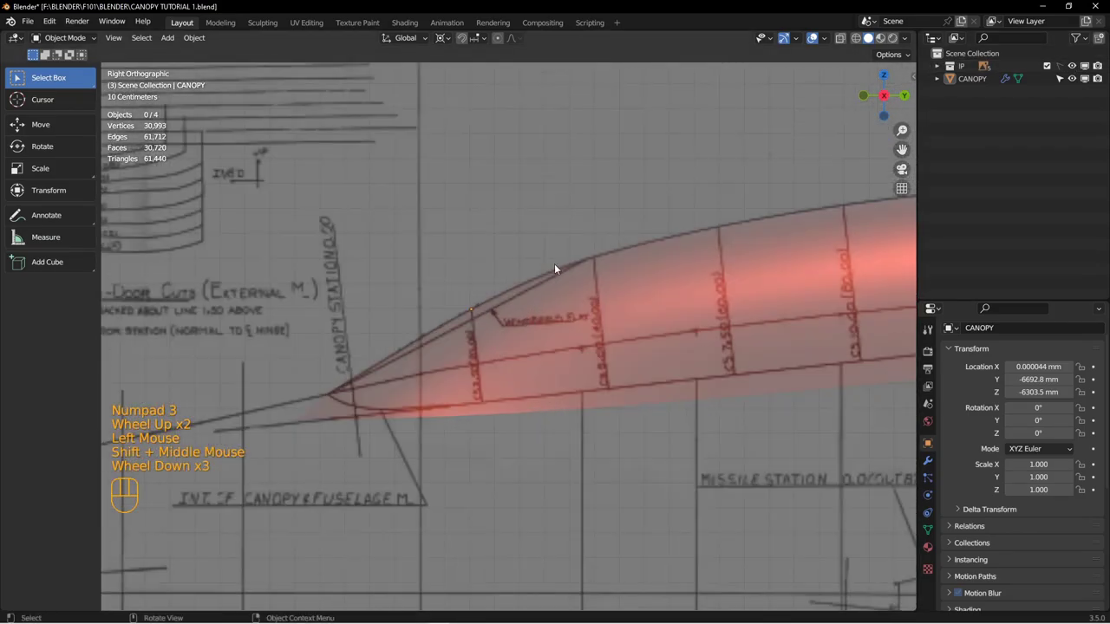
Step: Set the viewport shading to Studio lighting with Random object colours
left_click(905, 38)
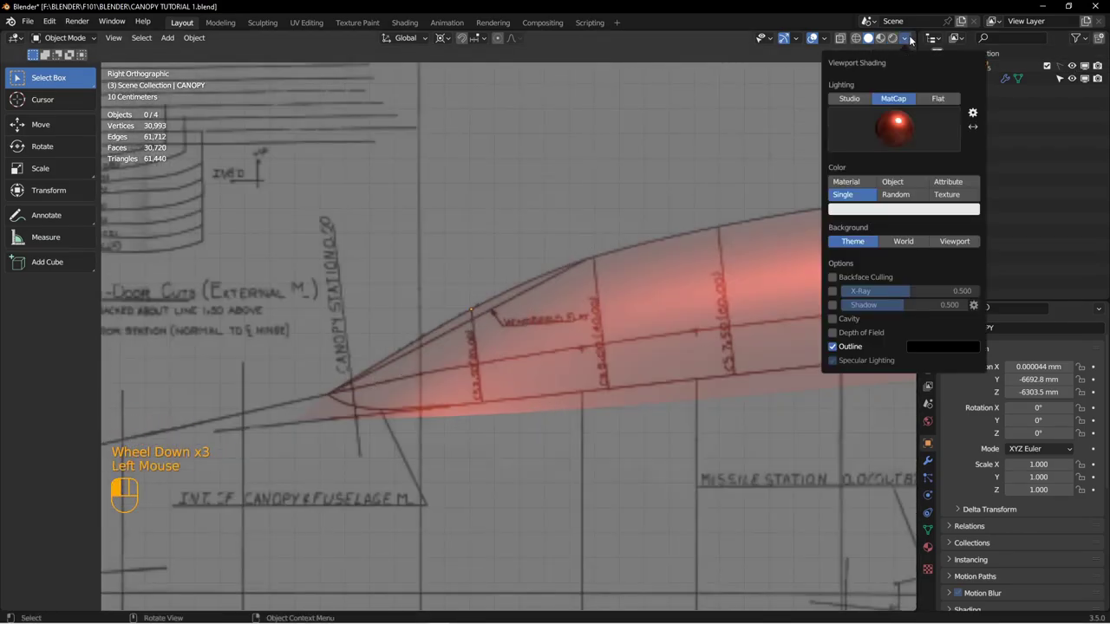
left_click(896, 194)
left_click(849, 98)
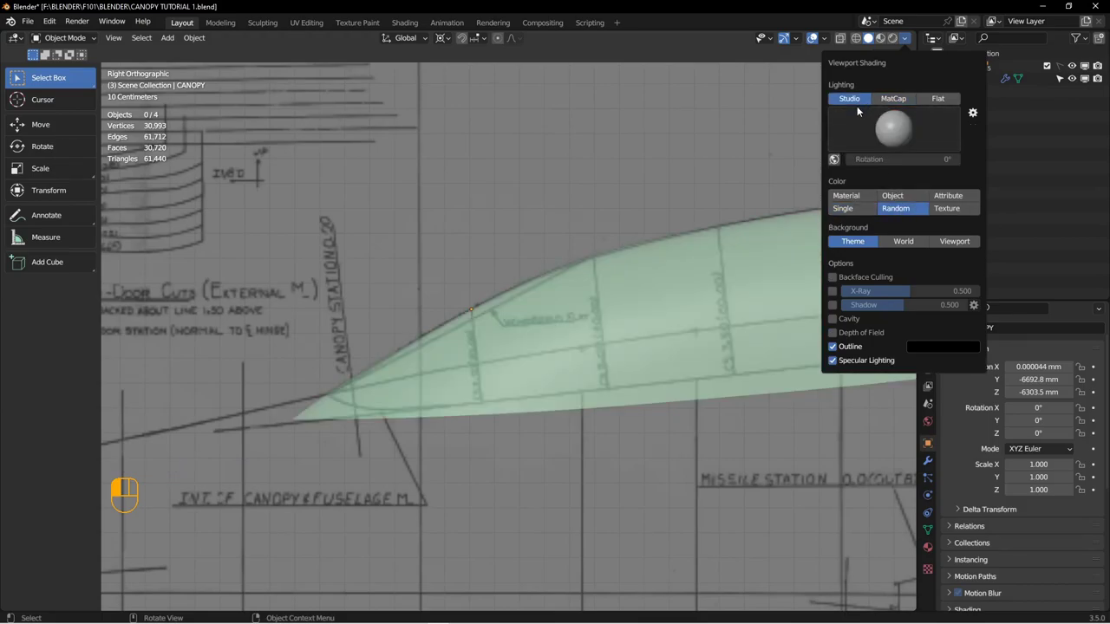
left_click(851, 208)
middle_click_drag(629, 305, 526, 322, "shift")
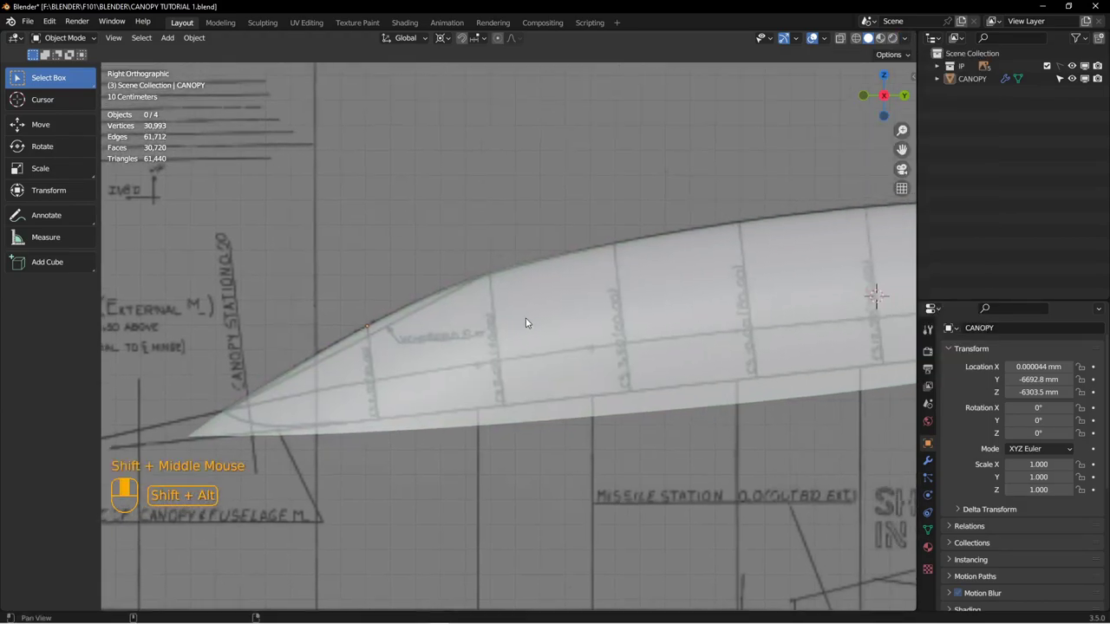
left_click(962, 39)
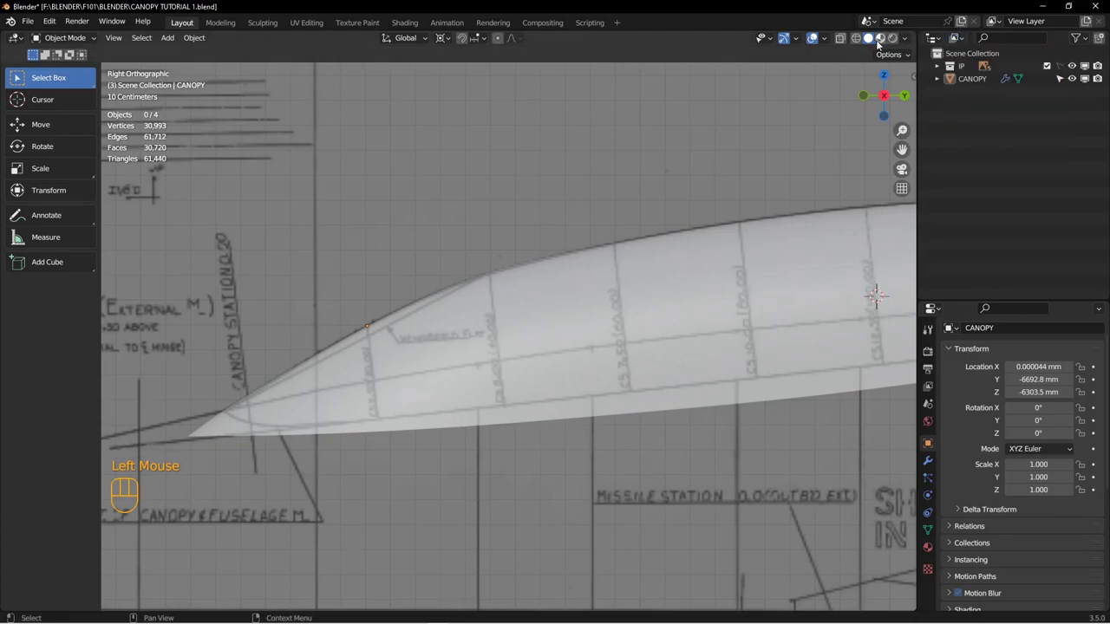
left_click(904, 39)
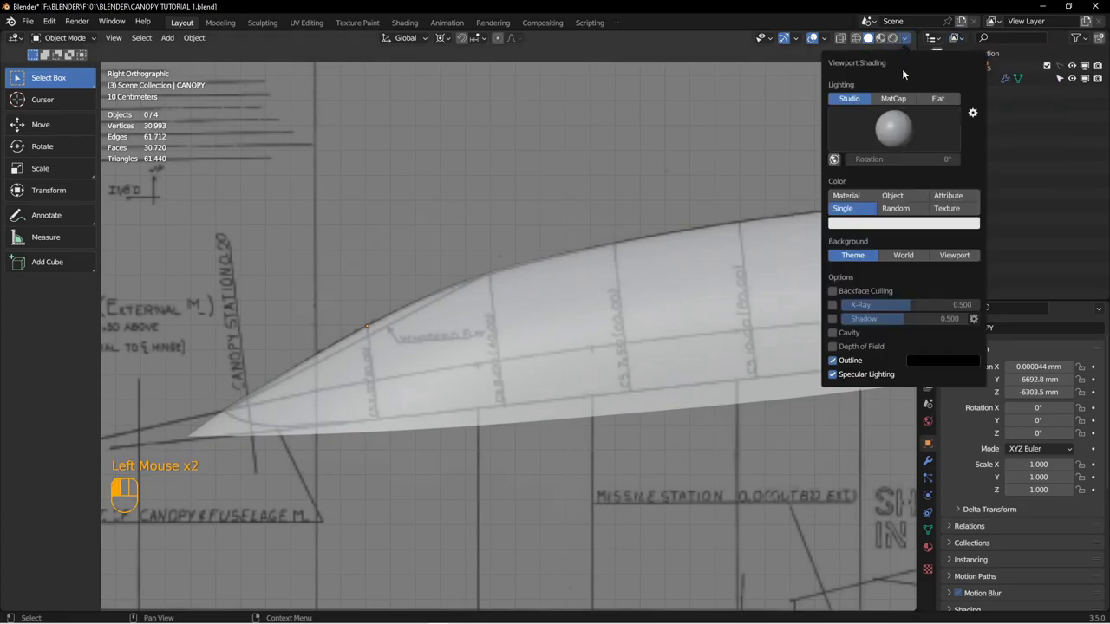
left_click(895, 208)
middle_click_drag(520, 329, 444, 319, "shift")
Step: Switch to the reference image board, examine the canopy and windscreen frame photos, and return to the model
right_click_drag(1109, 261, 482, 208)
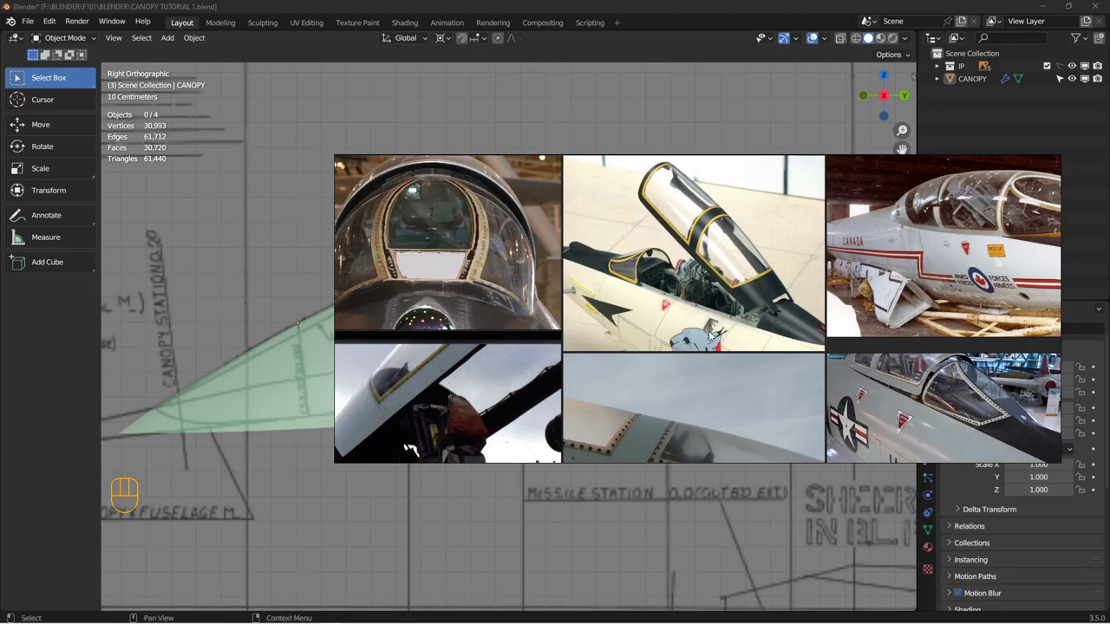
scroll(763, 356, "down", 2)
key("ctrl+f")
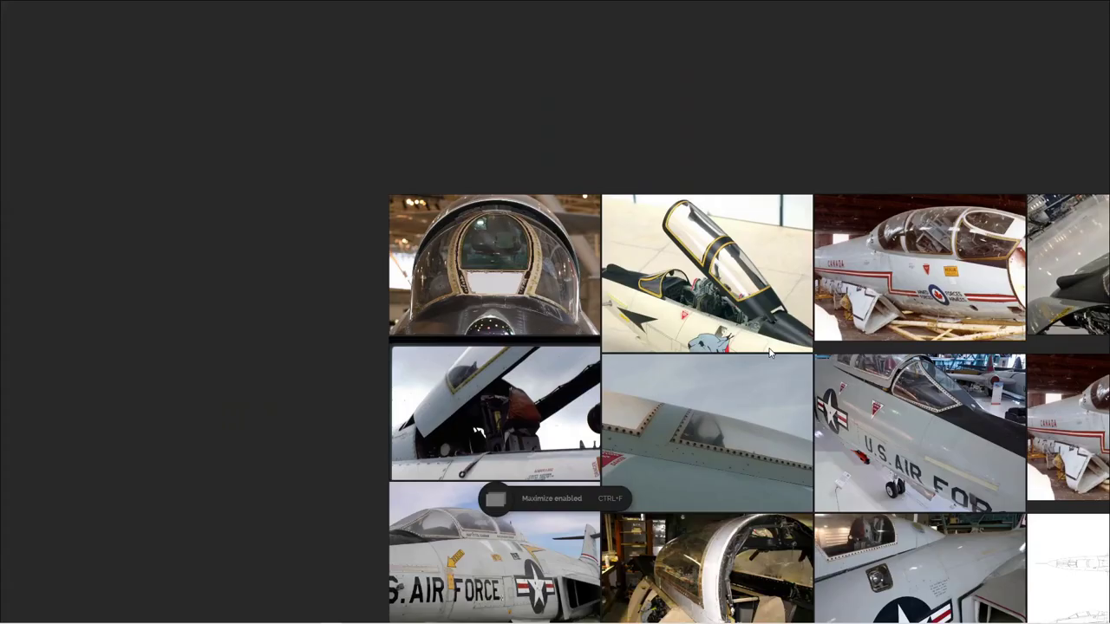
key("ctrl+f")
right_click_drag(805, 419, 622, 326)
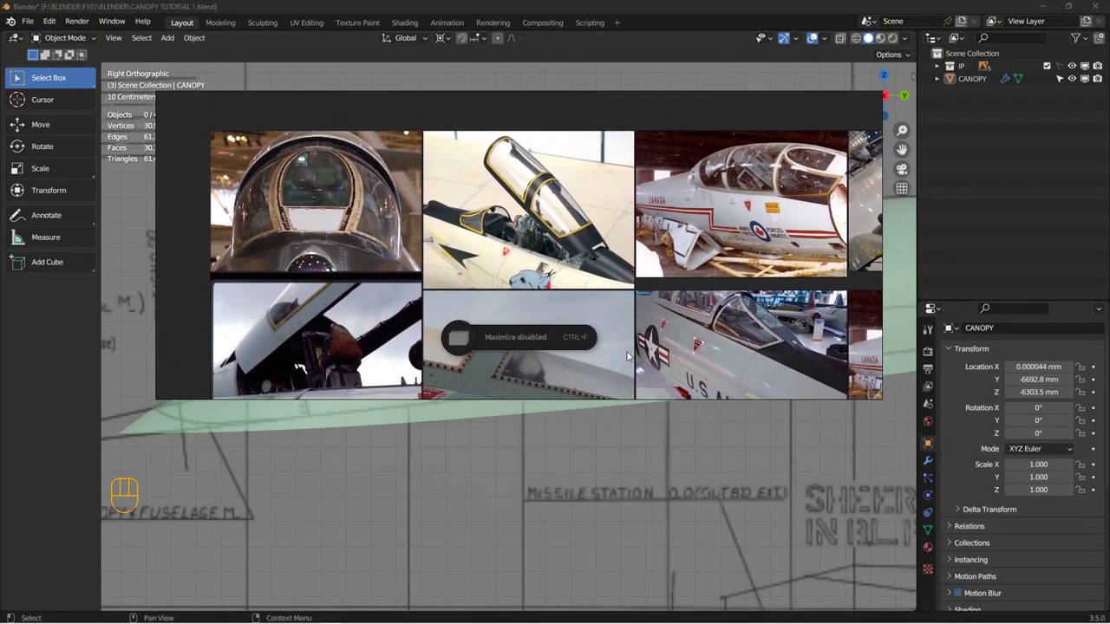
key("ctrl+f")
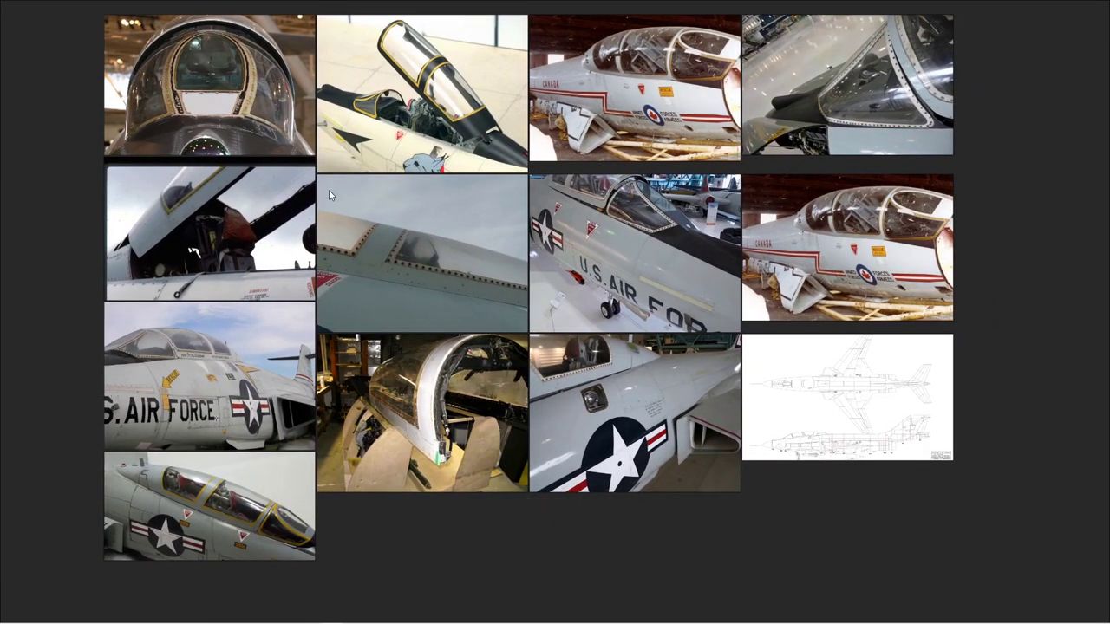
key("ctrl+f")
key("ctrl+f")
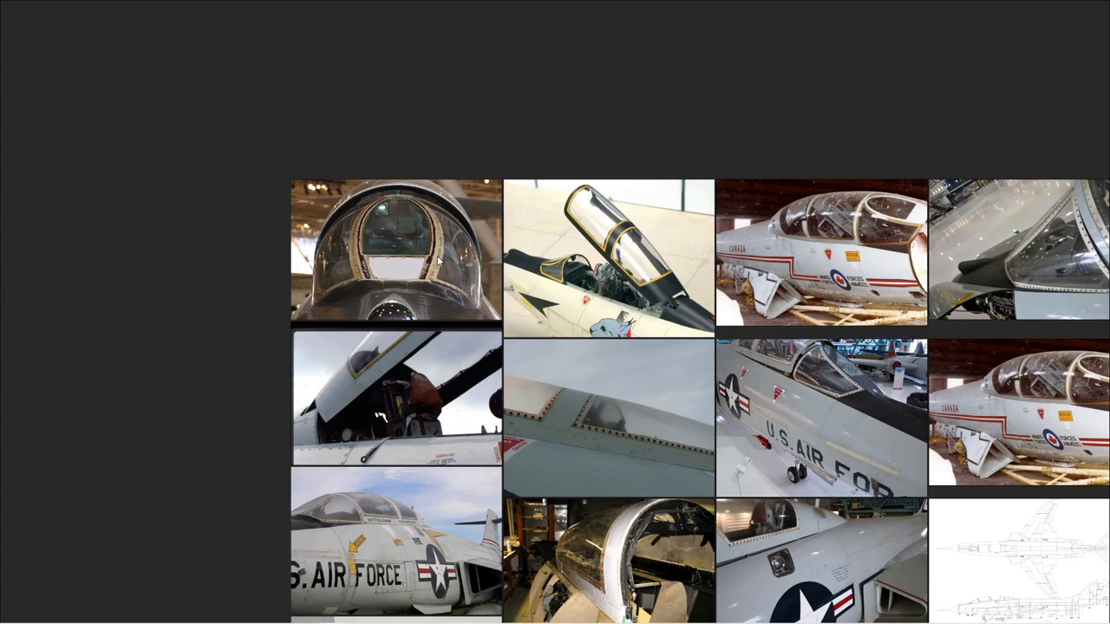
key("ctrl+f")
key("ctrl+m")
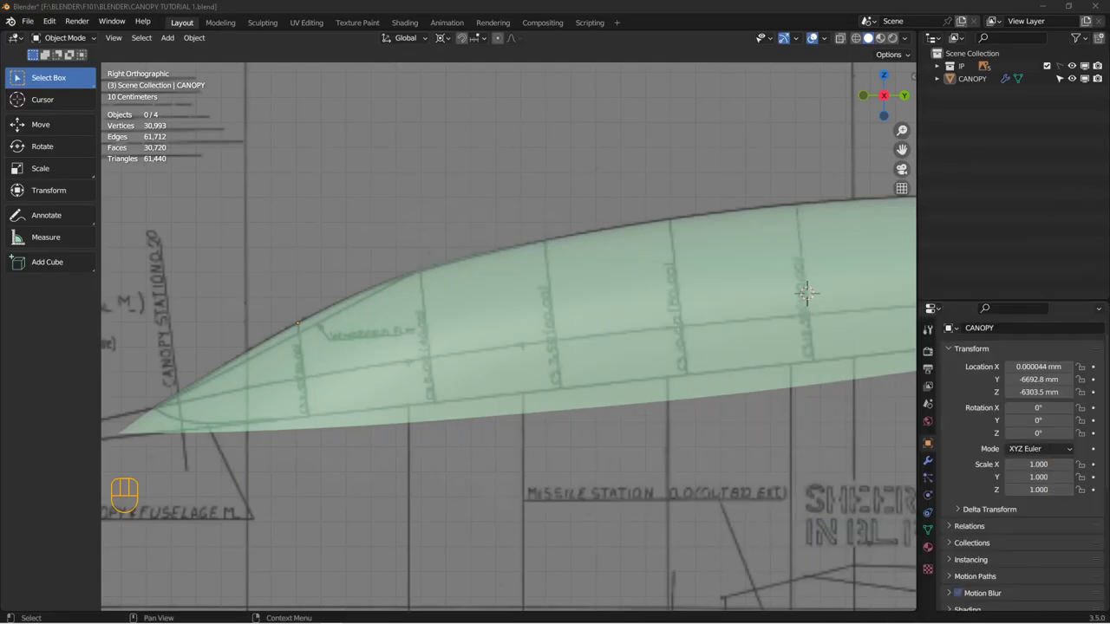
Step: Add a cube mesh and move it over the canopy's windscreen area in side view
left_click(521, 139)
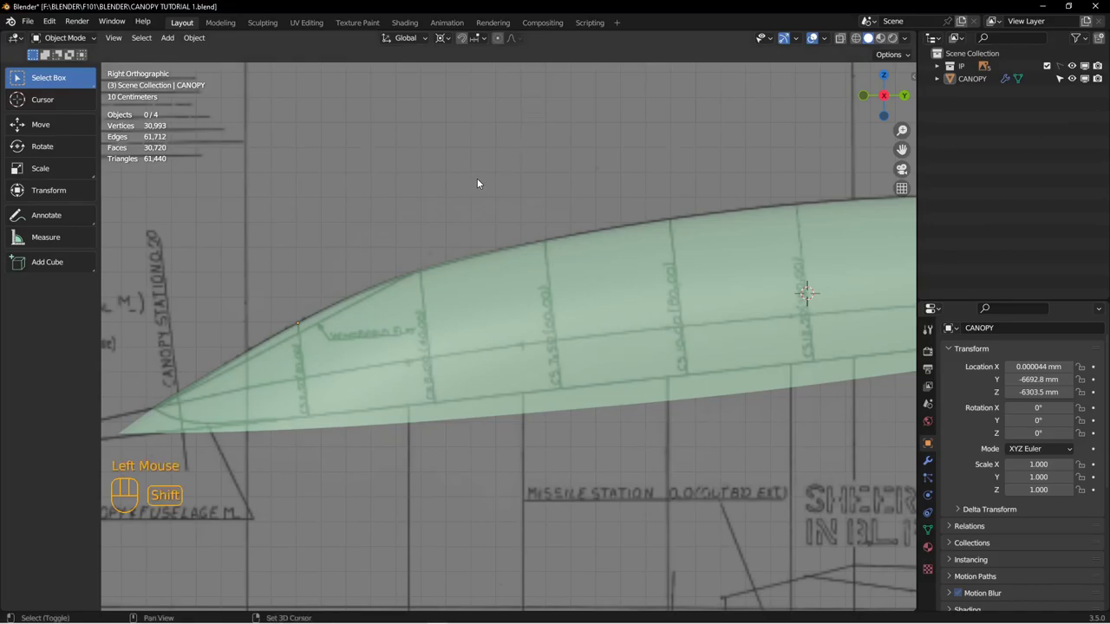
key("shift+a")
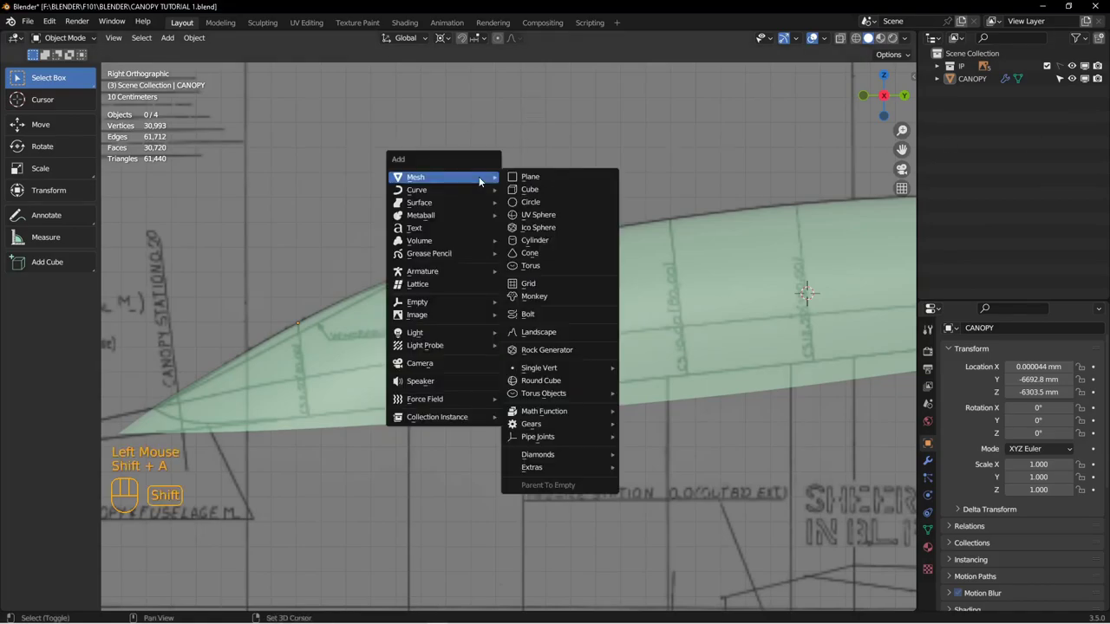
left_click(527, 189)
key("g")
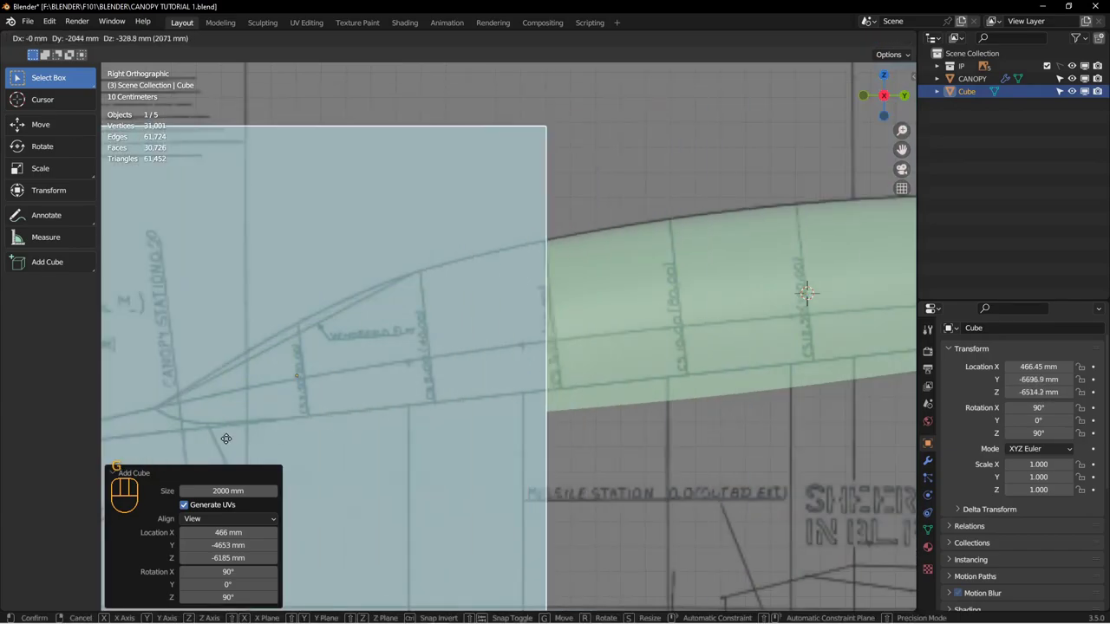
left_click(407, 377)
key("s")
right_click(393, 351)
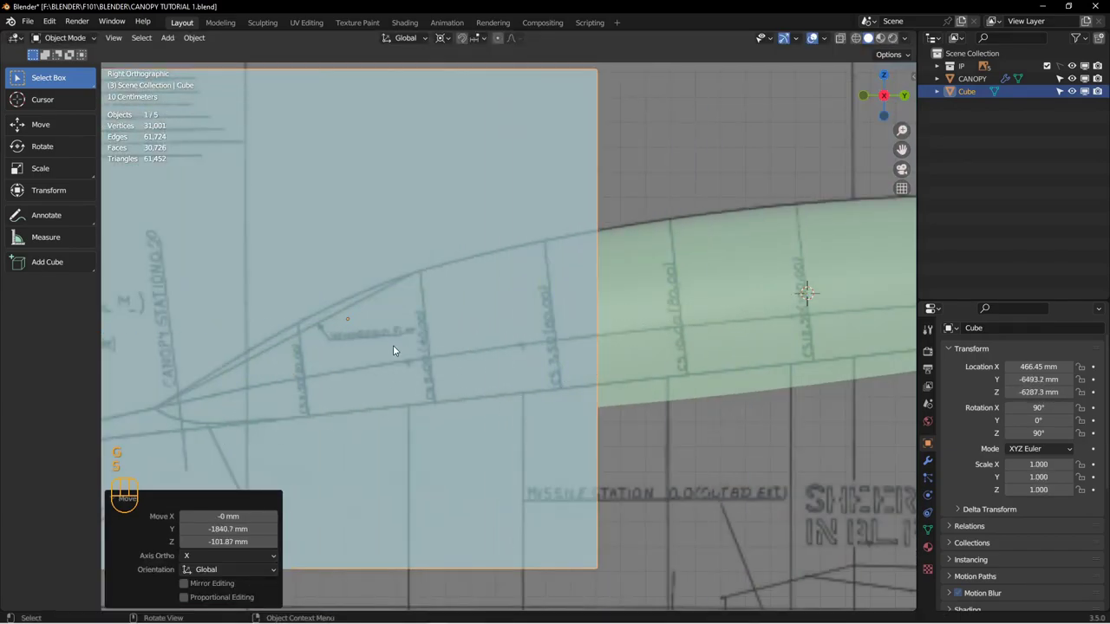
Step: Set the pivot point to the cube's own origin and scale the cube to about 0.105
left_click(441, 37)
left_click(454, 93)
key("s")
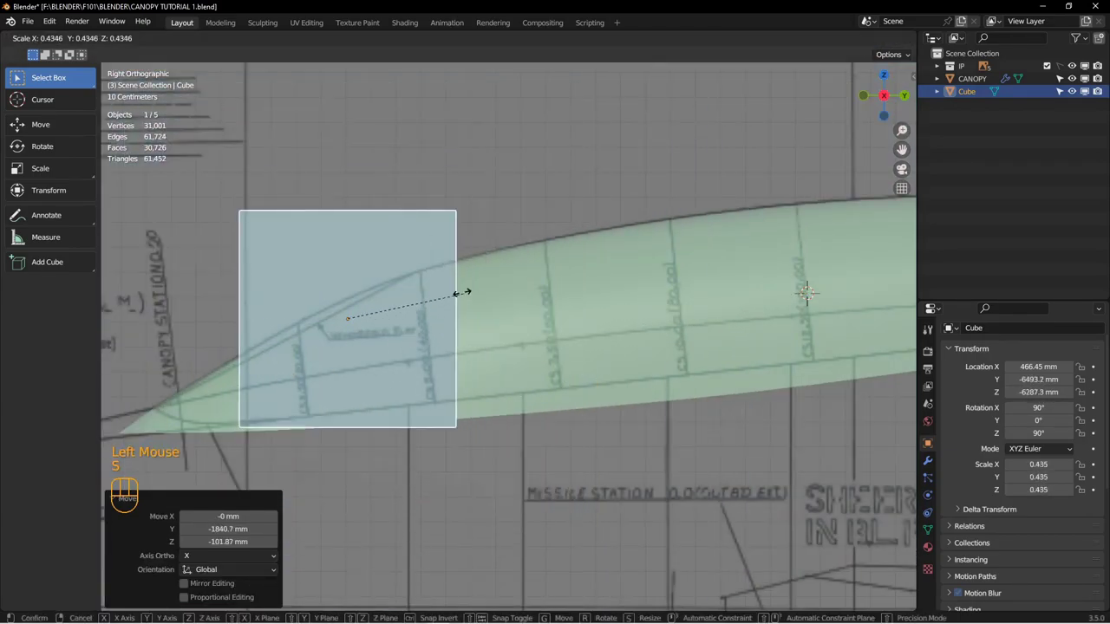
left_click(369, 307)
Step: Stretch the cube along global Y by a factor of about 12 into a long bar
middle_click_drag(369, 307, 484, 344, "shift")
key("s")
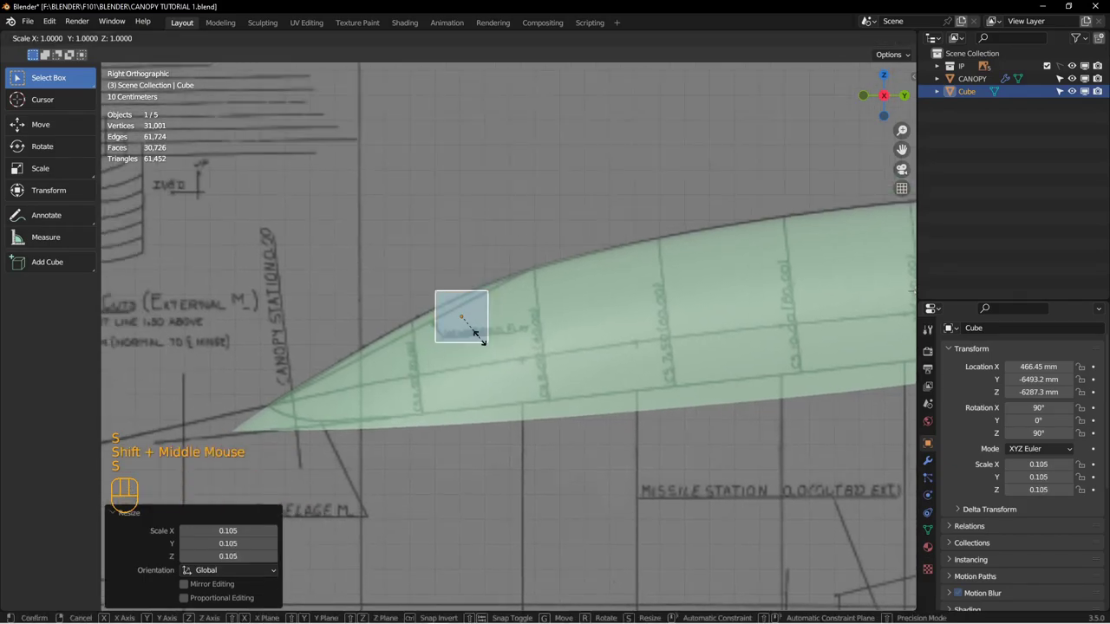
key("y")
left_click(799, 351)
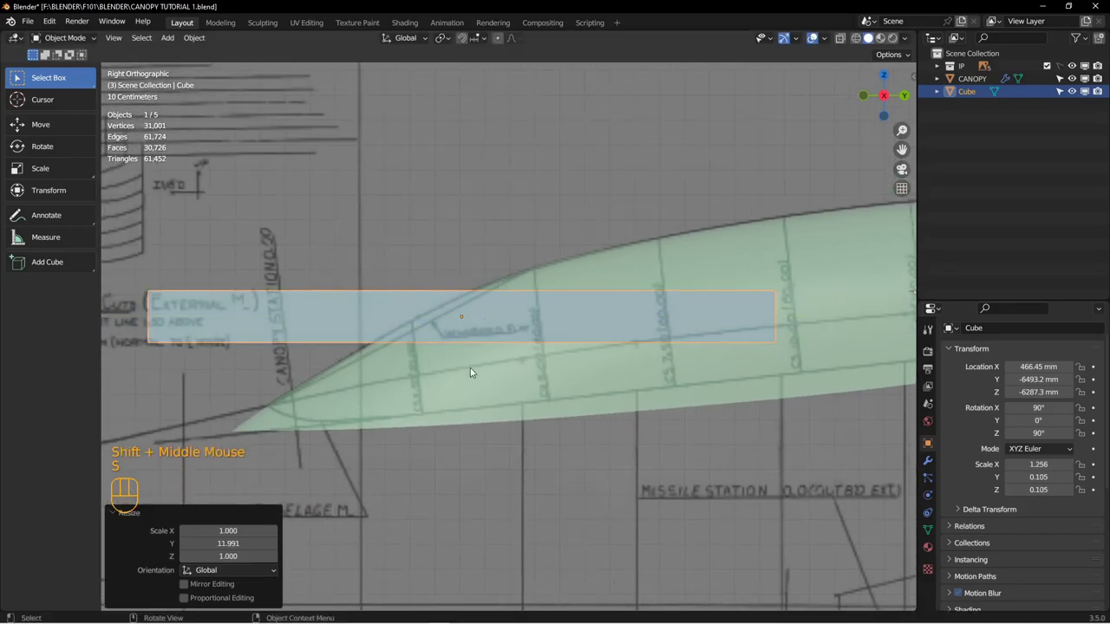
Step: Rotate the bar about -23.1° and move it up against the blueprint's flat windscreen line
key("t")
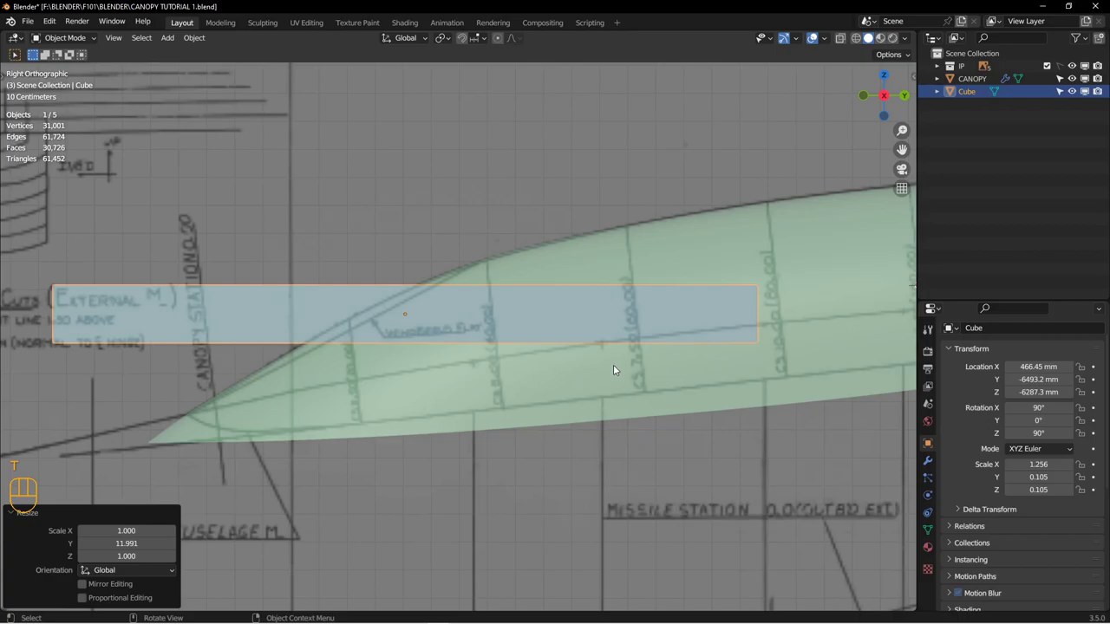
key("r")
left_click(604, 277)
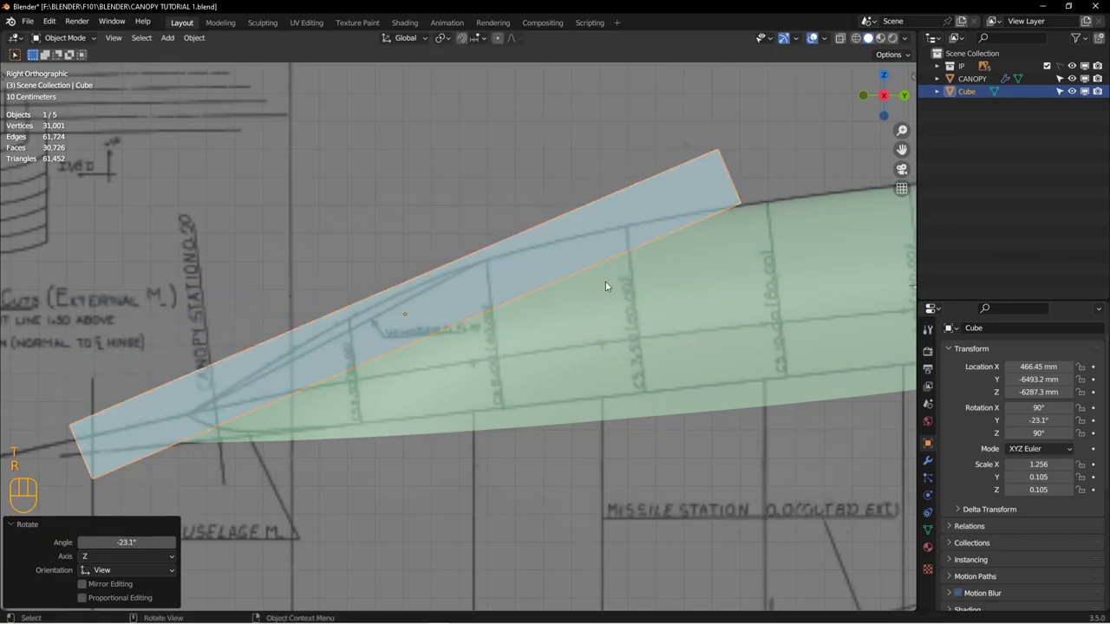
key("g")
left_click(529, 334)
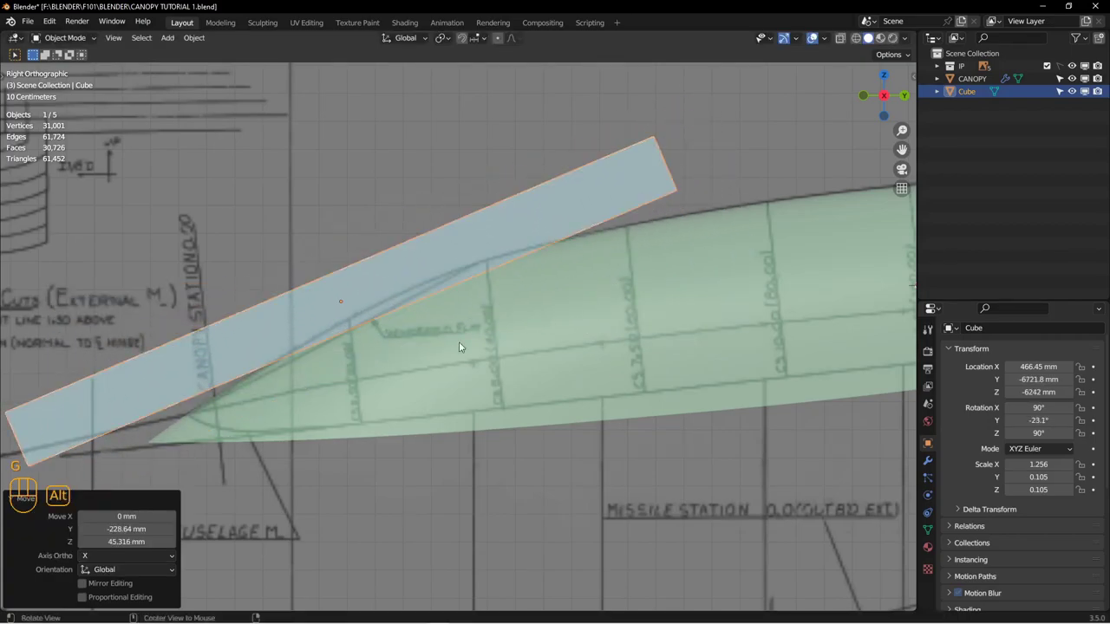
Step: Rotate the bar a further -4.41° so its lower edge follows the blueprint's flat windscreen line
middle_click_drag(526, 335, 547, 269, "shift")
scroll(689, 293, "down", 2)
key("r")
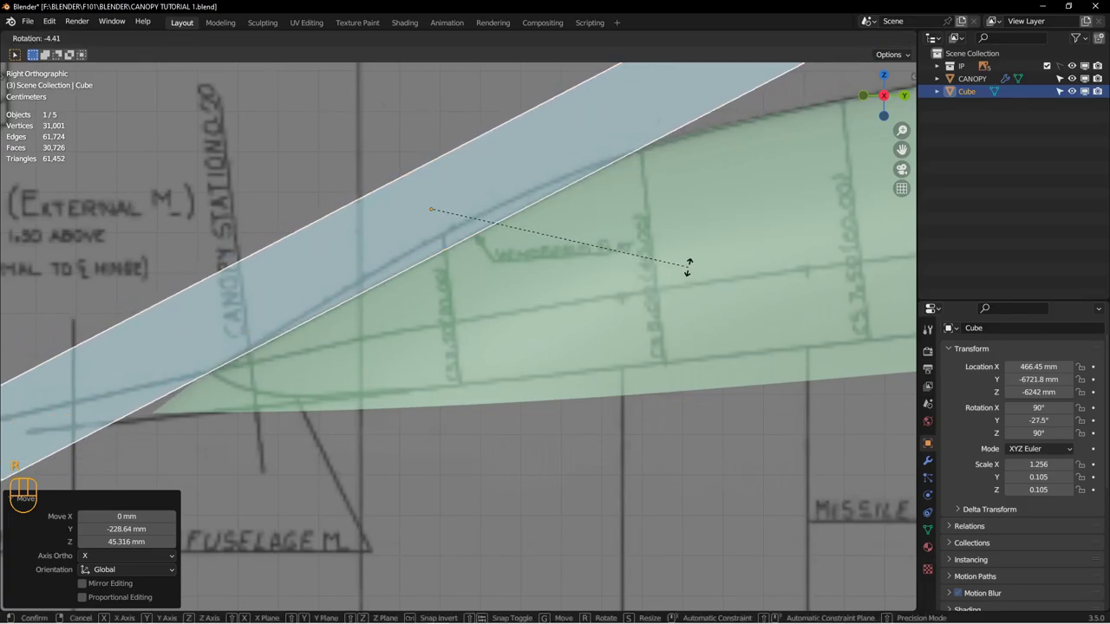
left_click(687, 267)
middle_click_drag(683, 276, 705, 391, "shift")
Step: Set the bar's X location to 0 mm to centre it on the canopy
middle_click_drag(639, 398, 864, 217)
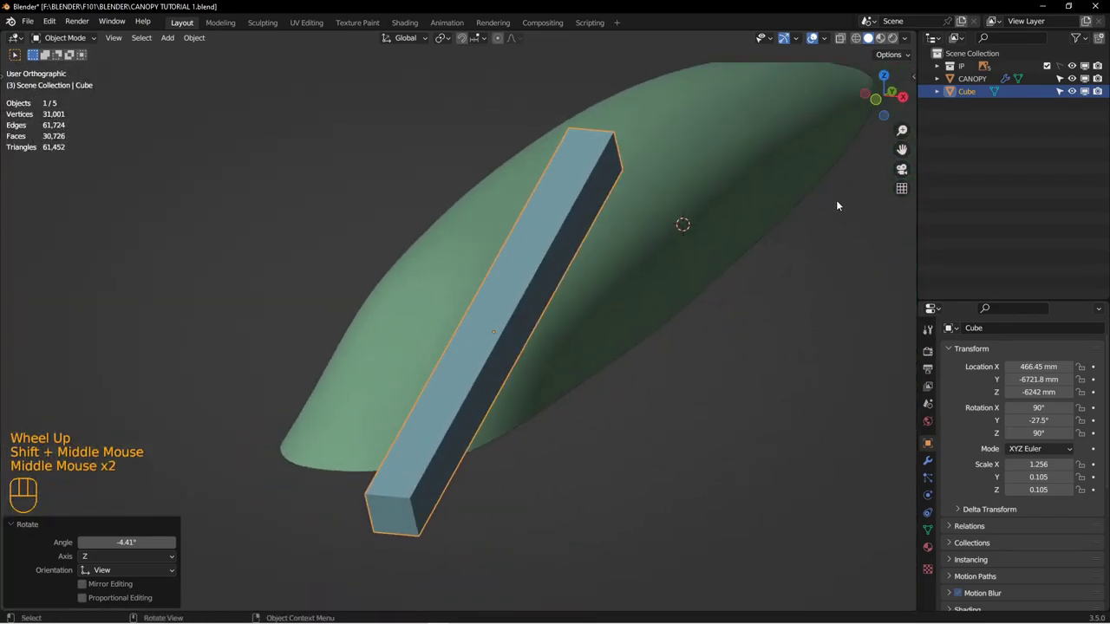
key("n")
left_click(832, 102)
type("0")
key("Return")
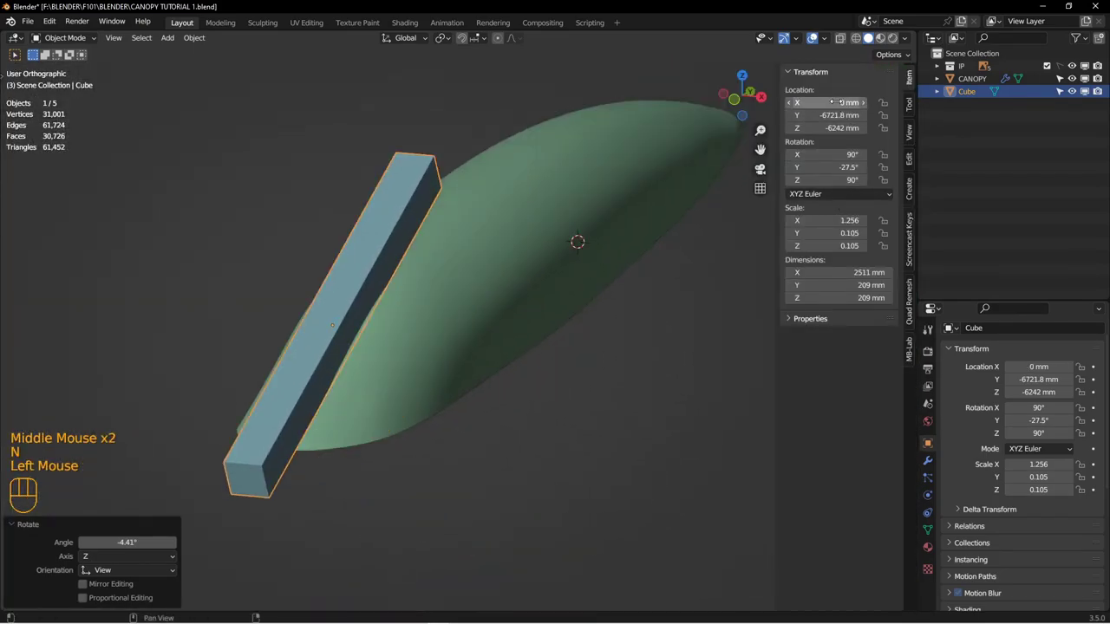
Step: Widen the windscreen bar along global X by a factor of about 5.62 into a flat slab
key("s")
key("x")
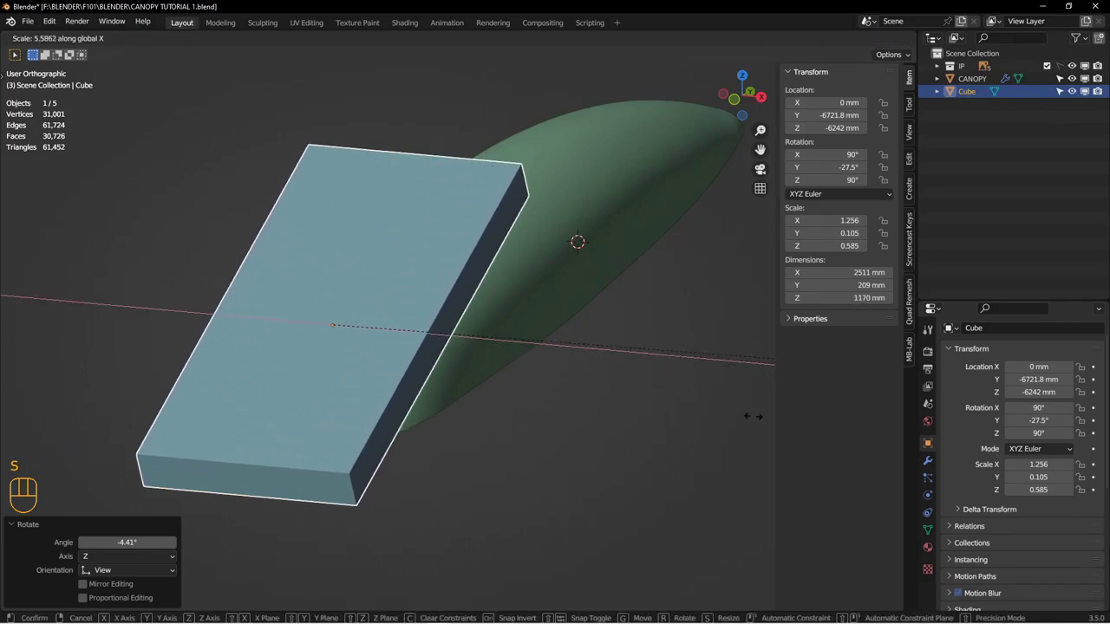
left_click(627, 414)
Step: Examine the widened slab from above against the top-view blueprint's windscreen outline
middle_click_drag(628, 414, 505, 431, "alt")
mouse_move(458, 310)
middle_mouse_down("alt")
mouse_move(491, 287)
mouse_move(468, 194)
mouse_move(320, 354)
mouse_move(366, 302)
middle_mouse_up("alt")
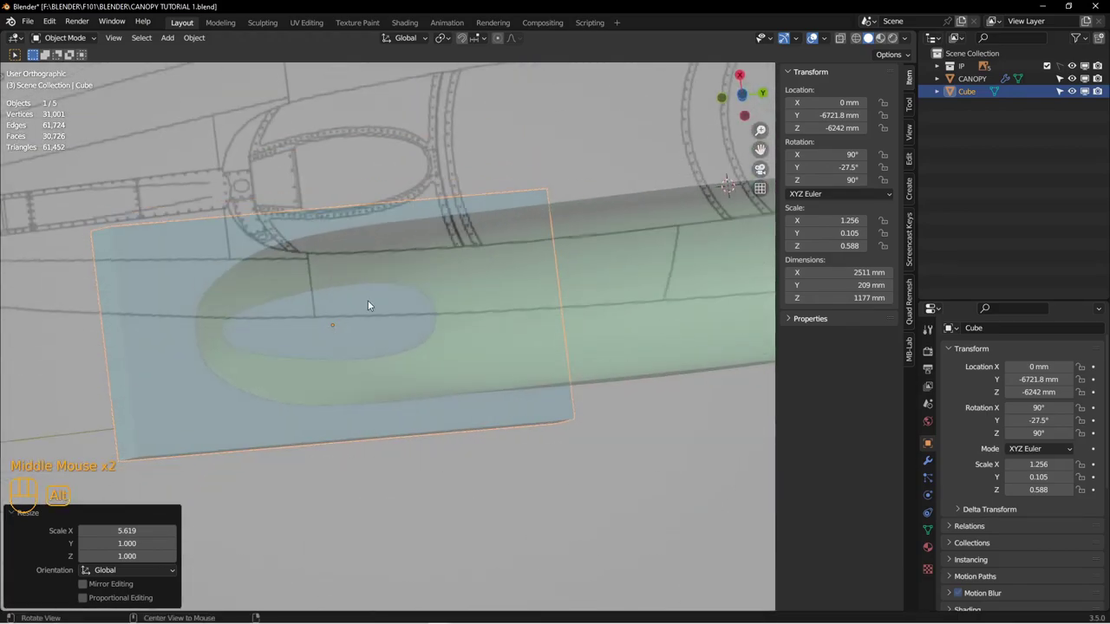
mouse_move(438, 334)
middle_mouse_down("alt")
mouse_move(376, 303)
mouse_move(322, 302)
mouse_move(318, 233)
mouse_move(308, 310)
mouse_move(330, 305)
mouse_move(480, 365)
middle_mouse_up("alt")
key("KP_7")
scroll(329, 303, "up", 1)
scroll(478, 361, "up", 2)
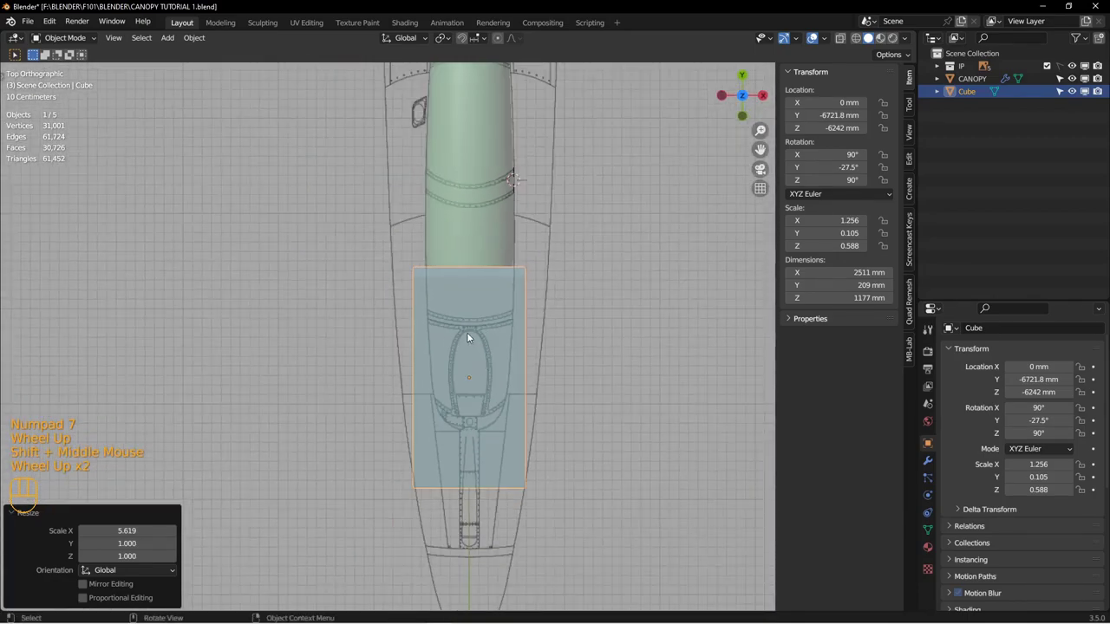
mouse_move(488, 335)
middle_mouse_down("shift")
mouse_move(567, 322)
mouse_move(494, 340)
middle_mouse_up("shift")
scroll(494, 340, "up", 1)
scroll(494, 340, "up", 5)
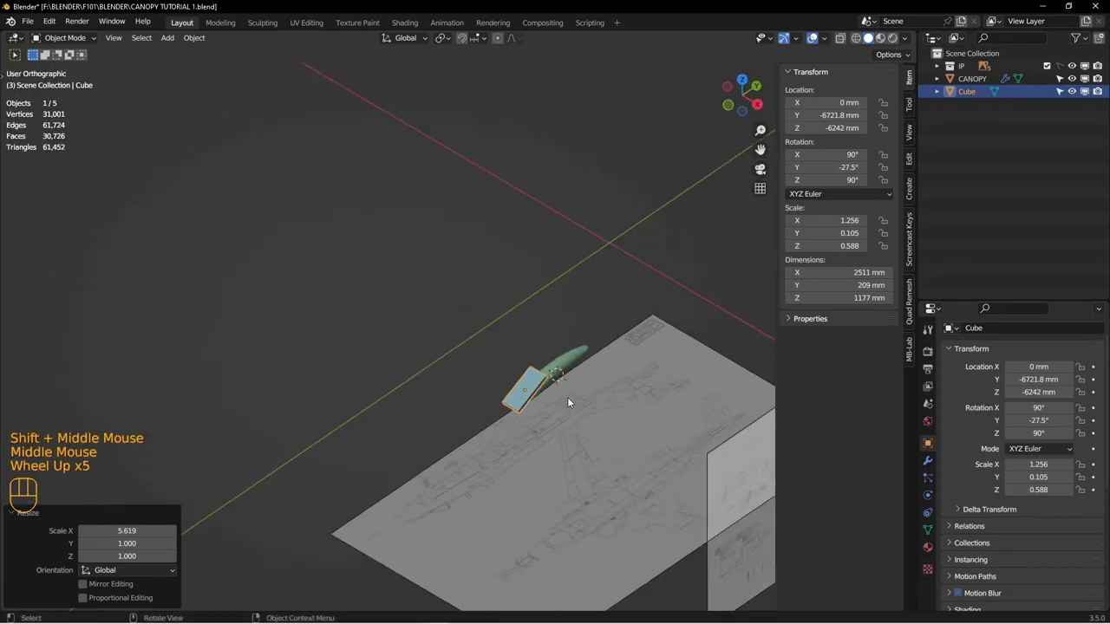
Step: Make the blueprint images in the IP collection selectable and expand the collection to show its contents
middle_click_drag(570, 402, 495, 339, "shift")
left_click(509, 379)
left_click(1047, 66)
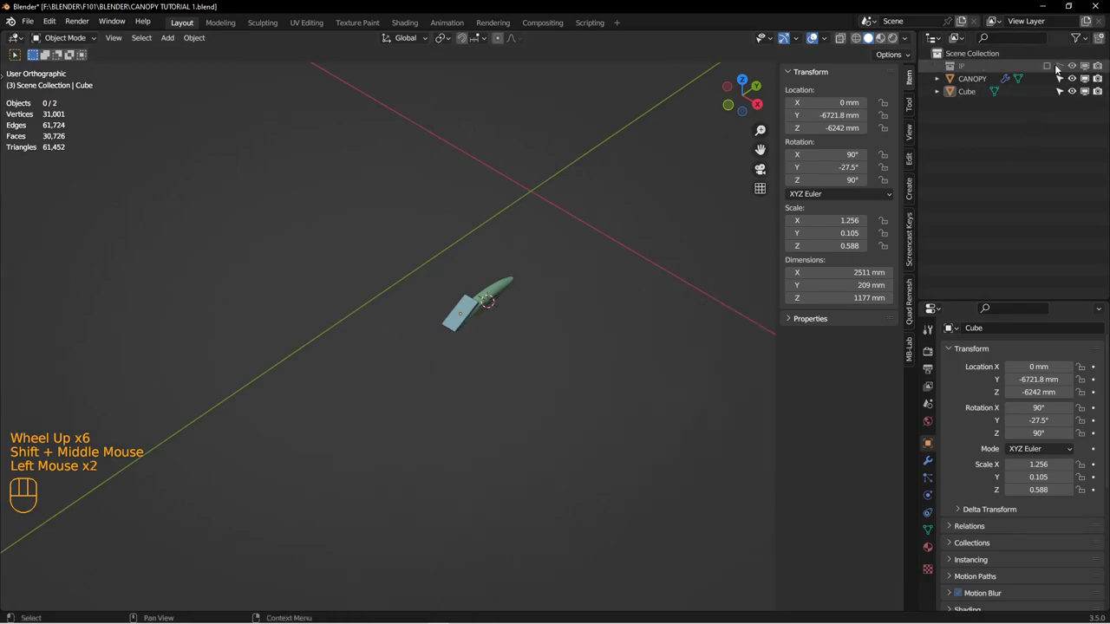
left_click(1058, 66)
left_click(1047, 66)
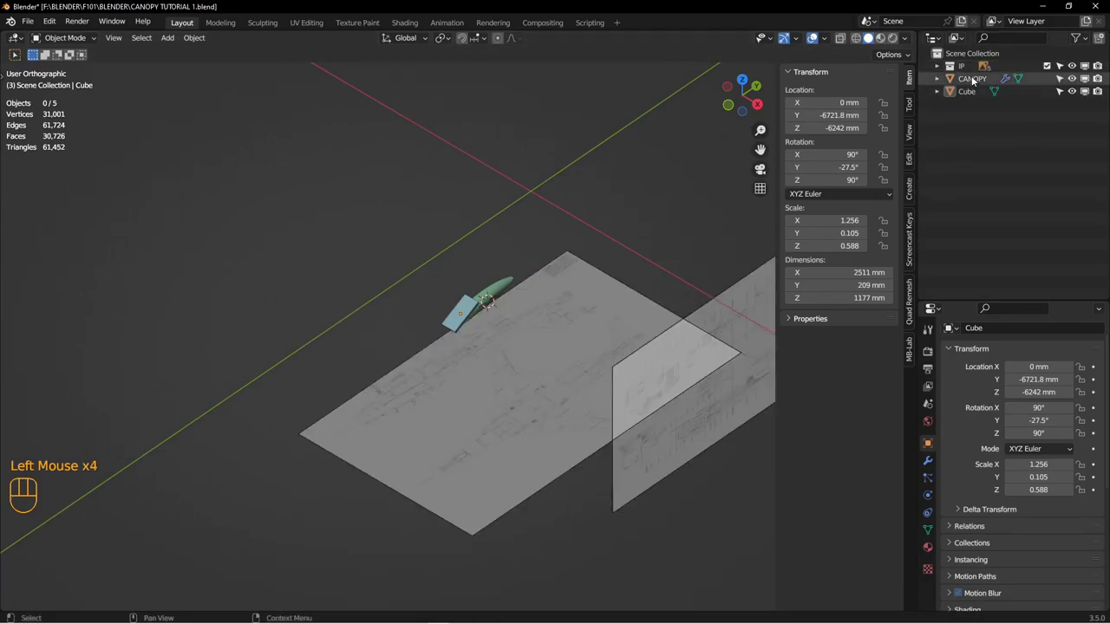
left_click(933, 57)
left_click(935, 67)
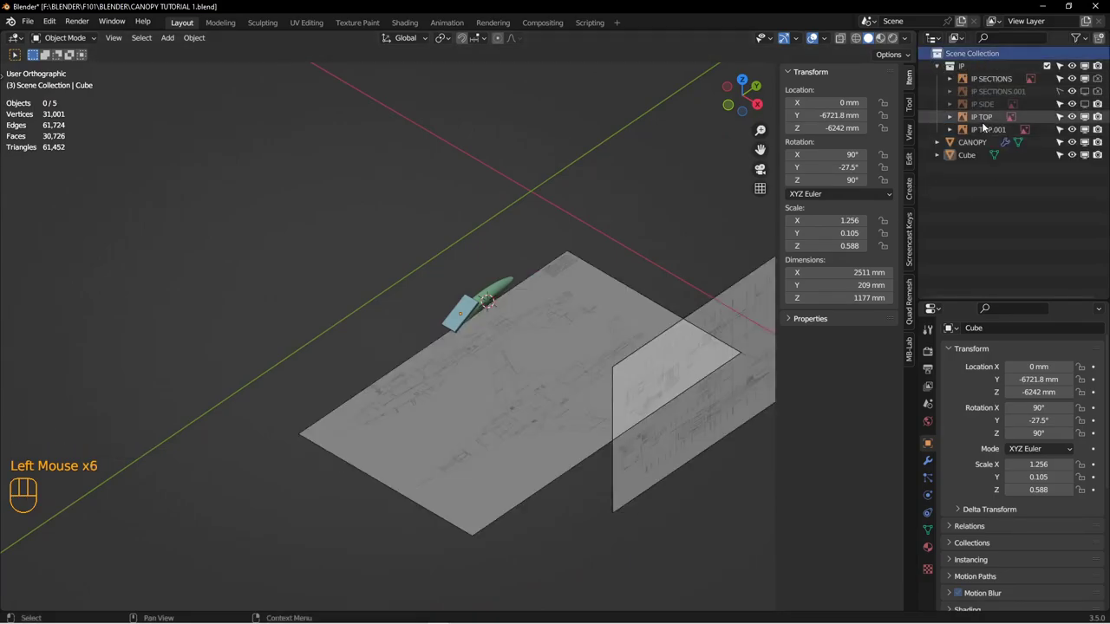
Step: Duplicate the top-view blueprint about 15035 mm up along global Z and hide the original IP TOP.001
left_click(1023, 119)
middle_click_drag(684, 279, 554, 293)
left_click(593, 346)
key("shift+d")
key("z")
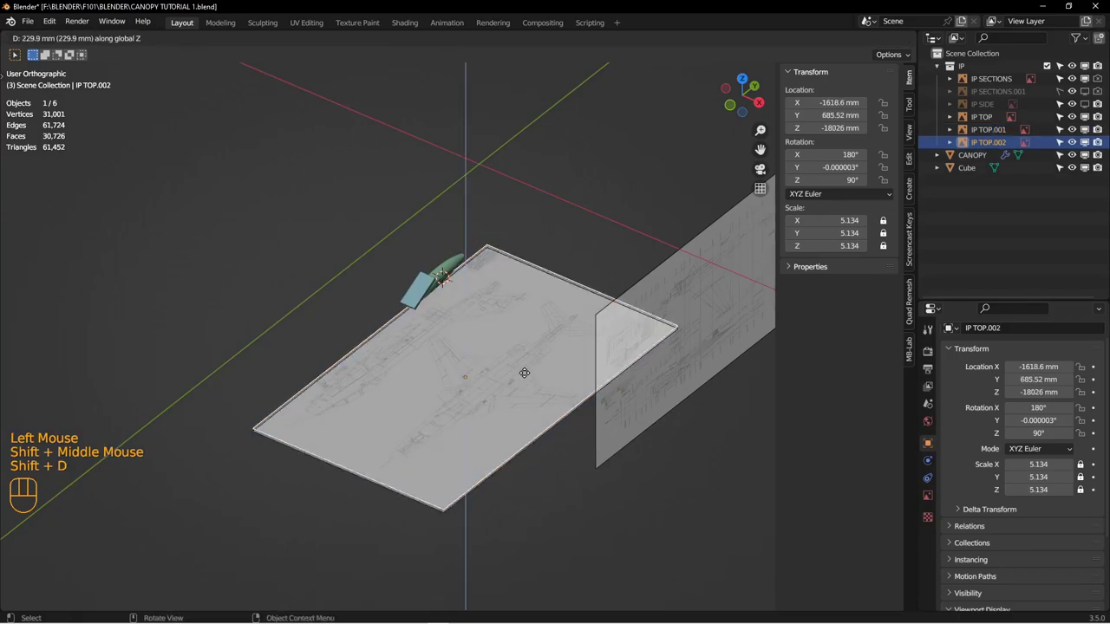
left_click(529, 188)
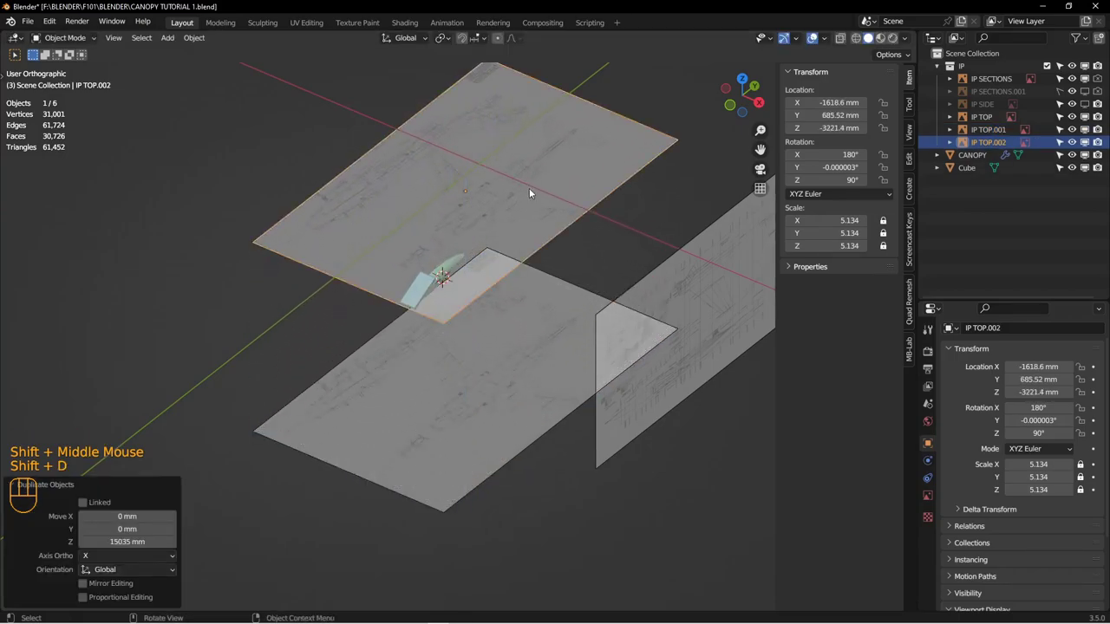
left_click(1072, 129)
Step: Lower the duplicated blueprint about 5695 mm along global Z so it sits just beneath the canopy and slab
middle_click_drag(520, 251, 494, 270)
middle_click_drag(494, 271, 479, 276, "shift")
scroll(470, 311, "down", 2)
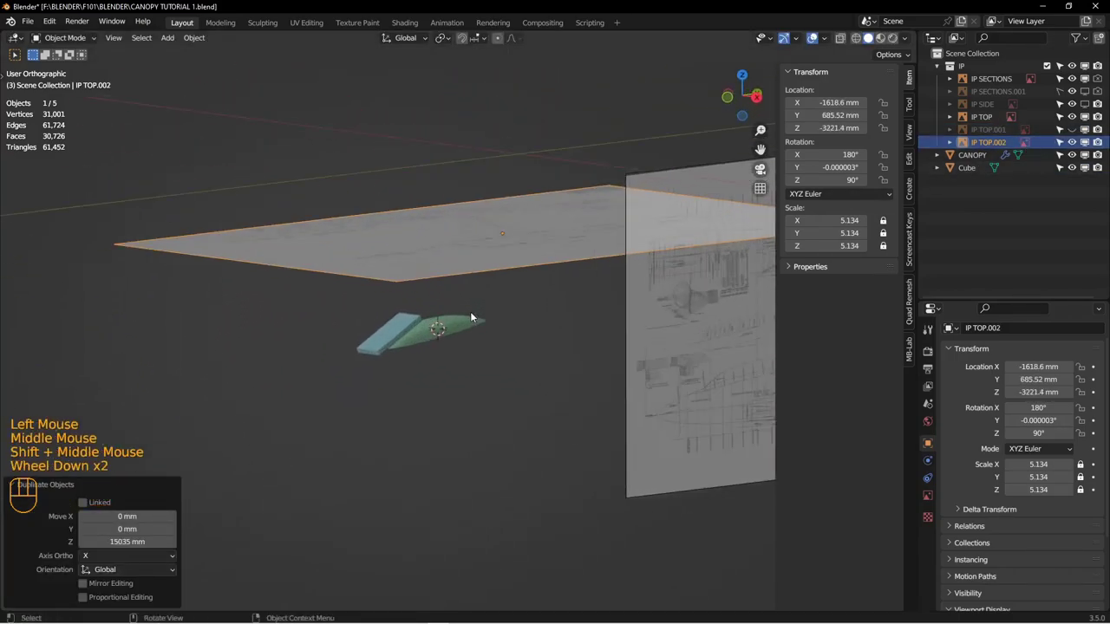
key("ctrl+KP_7")
middle_click_drag(463, 315, 511, 342, "shift")
scroll(502, 336, "down", 3)
scroll(508, 334, "up", 3)
middle_click_drag(511, 342, 535, 377)
key("g")
key("z")
left_click(540, 342)
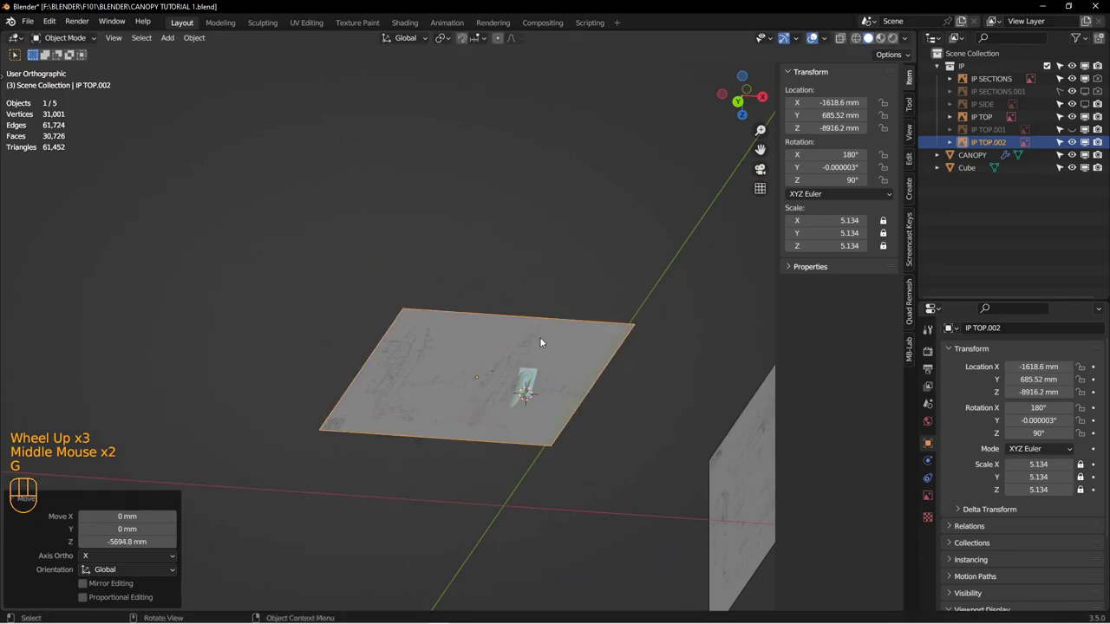
Step: Examine from below how the slab's intersection with the canopy compares with the blueprint's windscreen frame
key("ctrl+KP_7")
scroll(493, 268, "down", 4)
middle_click_drag(494, 268, 466, 265, "shift")
scroll(463, 264, "down", 1)
scroll(463, 264, "down", 2)
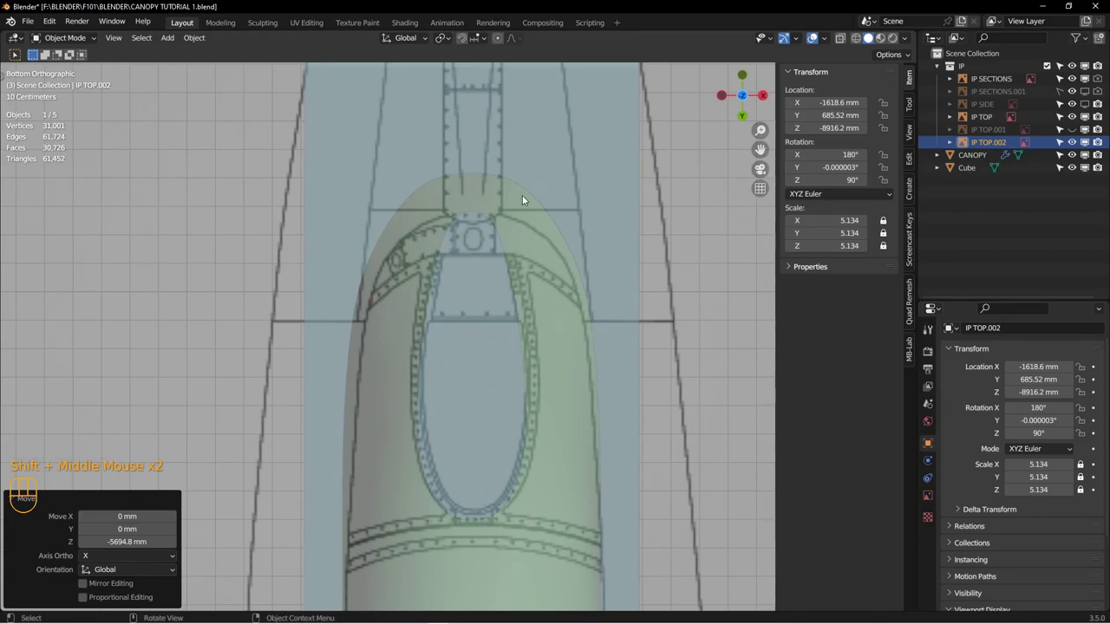
scroll(528, 226, "up", 2)
scroll(519, 282, "down", 1)
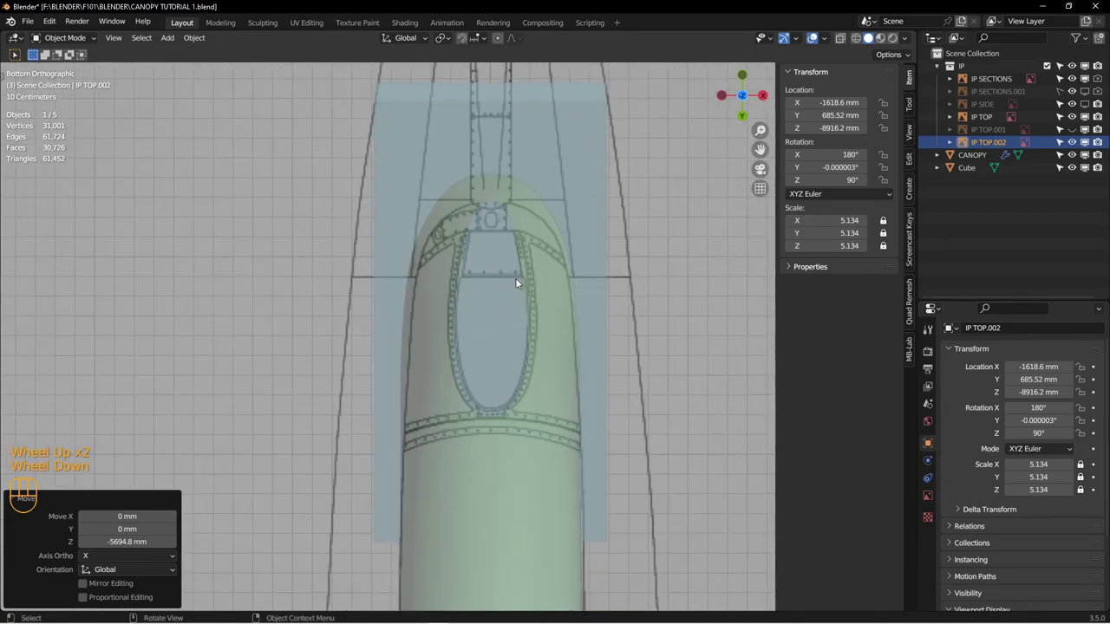
middle_click_drag(515, 277, 470, 274, "shift")
scroll(436, 275, "down", 1)
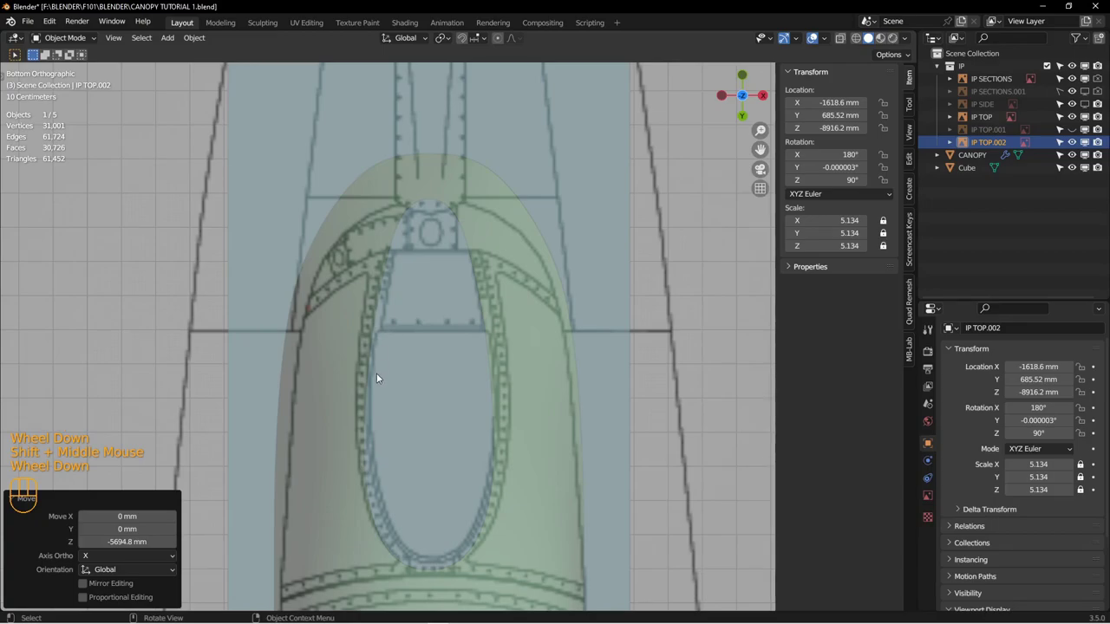
middle_click_drag(375, 413, 510, 347, "shift")
scroll(579, 458, "down", 2)
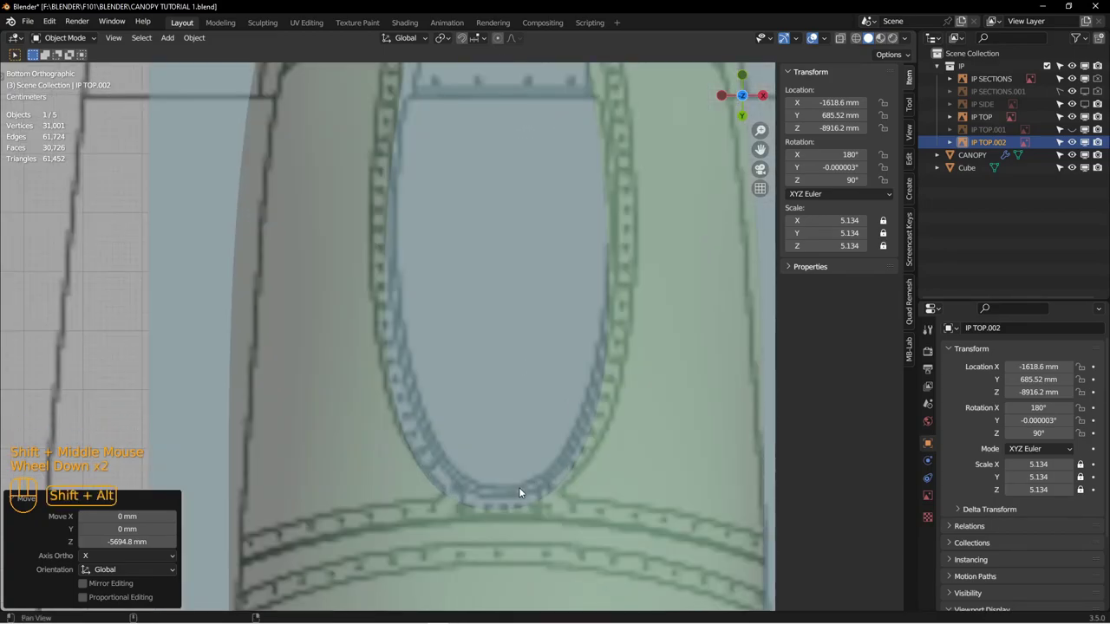
middle_click_drag(522, 491, 467, 482, "shift")
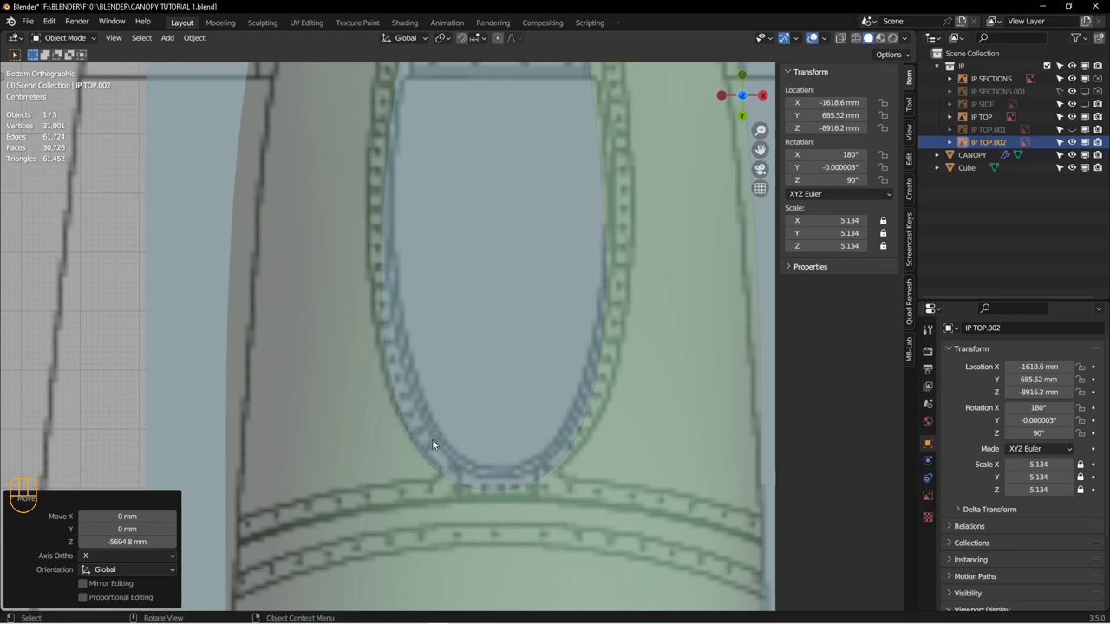
middle_click_drag(584, 409, 561, 149, "shift")
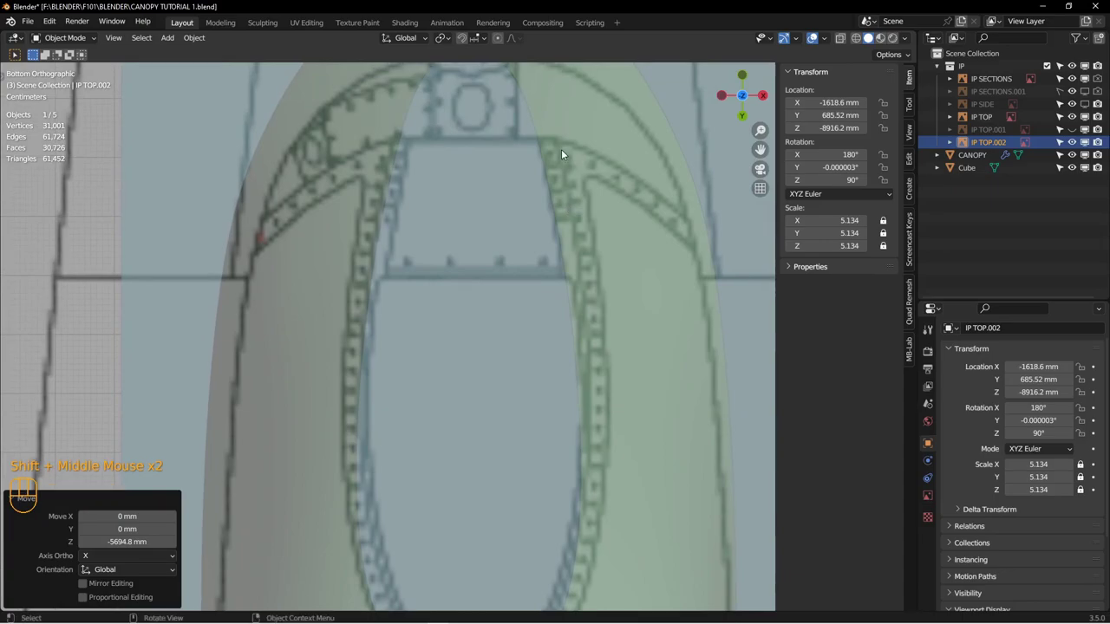
scroll(577, 247, "up", 3)
middle_click_drag(487, 333, 480, 376, "shift")
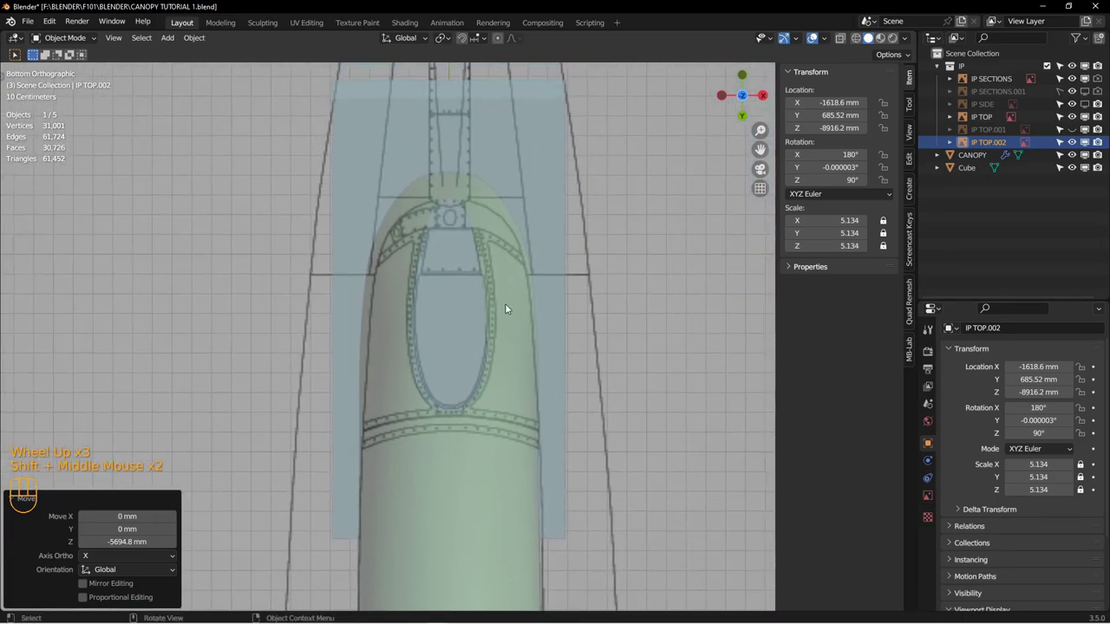
Step: Rename the windscreen slab object as Cube1
left_click(491, 505)
key("Tab")
middle_click_drag(448, 179, 449, 253, "shift")
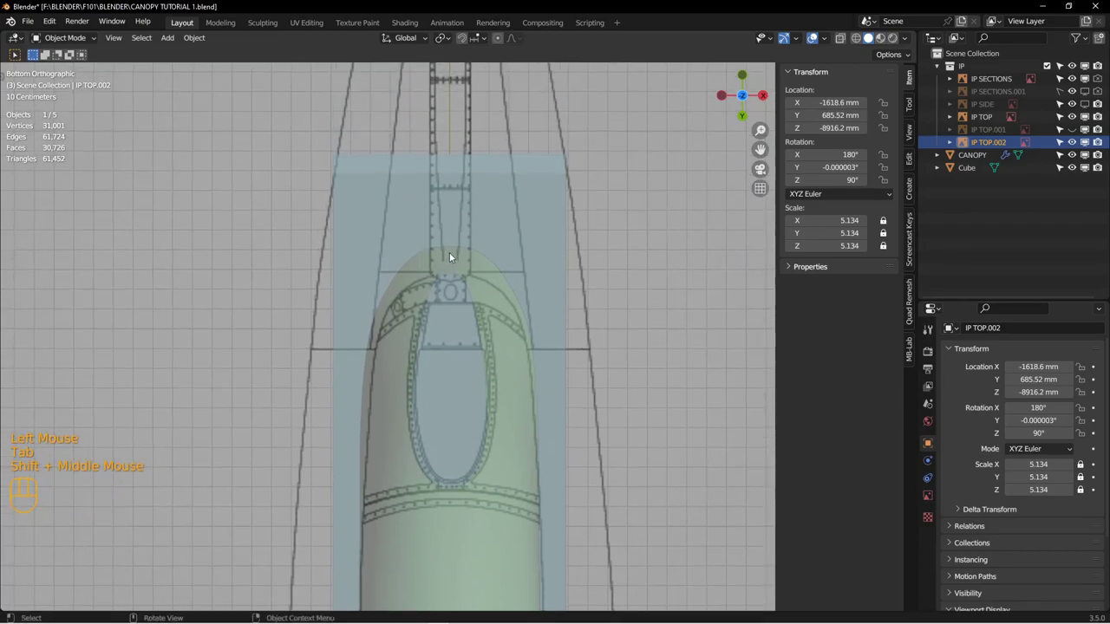
left_click(968, 168)
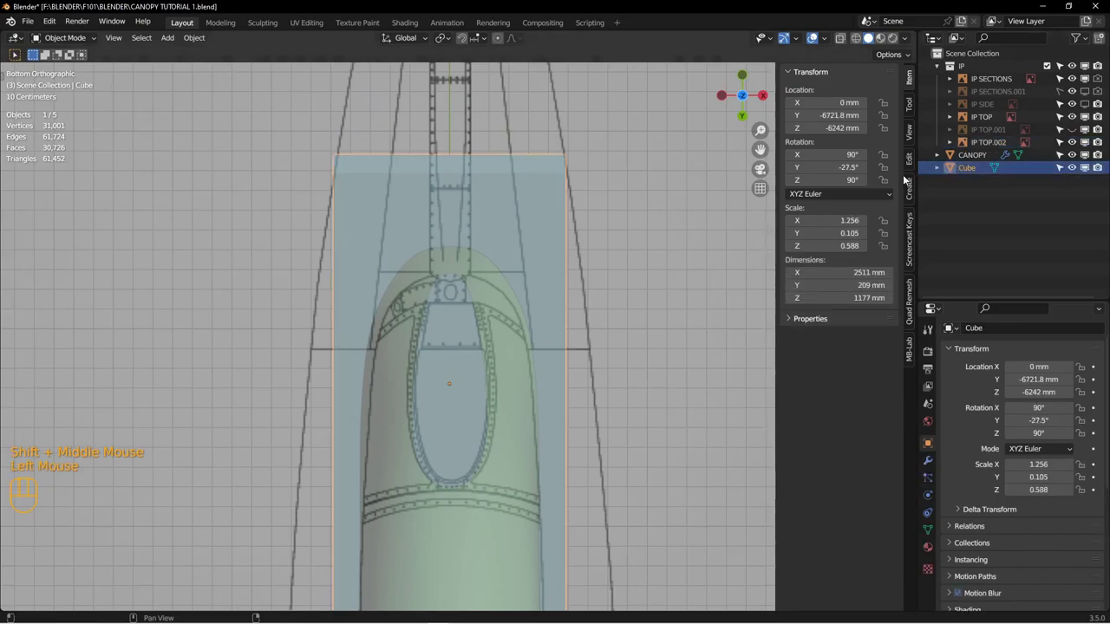
double_click(971, 168)
left_click(978, 167)
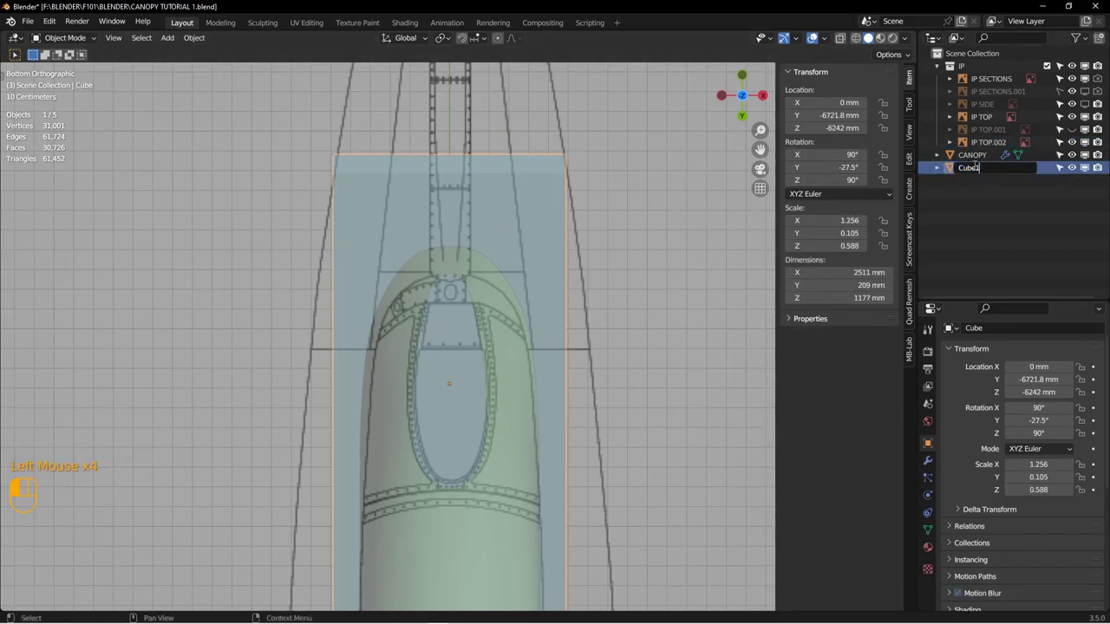
type("1")
left_click(970, 176)
left_click(973, 170)
Step: Extend the windscreen slab's object name to Cube1D
middle_click_drag(570, 316, 460, 222, "alt")
middle_click_drag(460, 222, 497, 253, "shift")
middle_click_drag(520, 398, 474, 350, "shift")
left_click(451, 351)
scroll(342, 321, "up", 3)
middle_click_drag(341, 320, 488, 280, "shift")
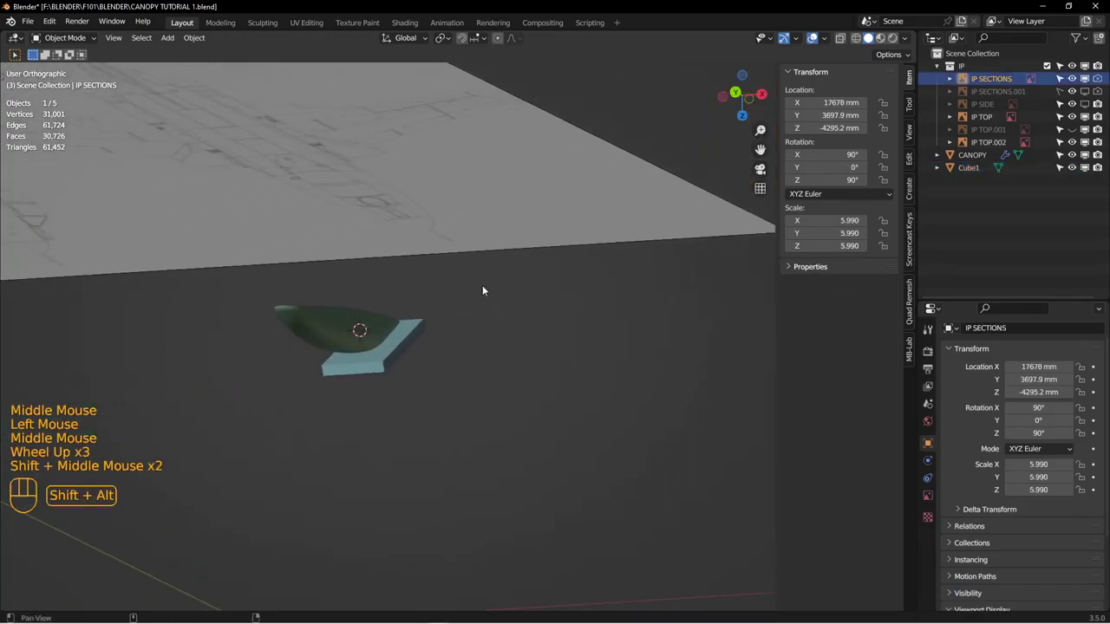
scroll(344, 378, "down", 3)
left_click(346, 379)
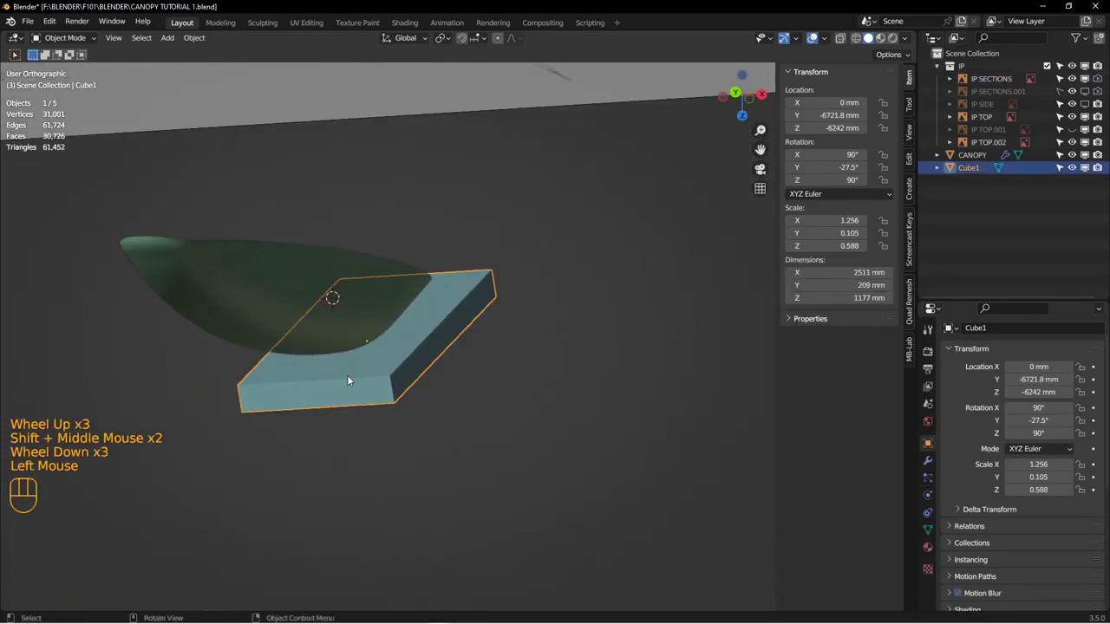
key("F2")
left_click(379, 378)
type("D")
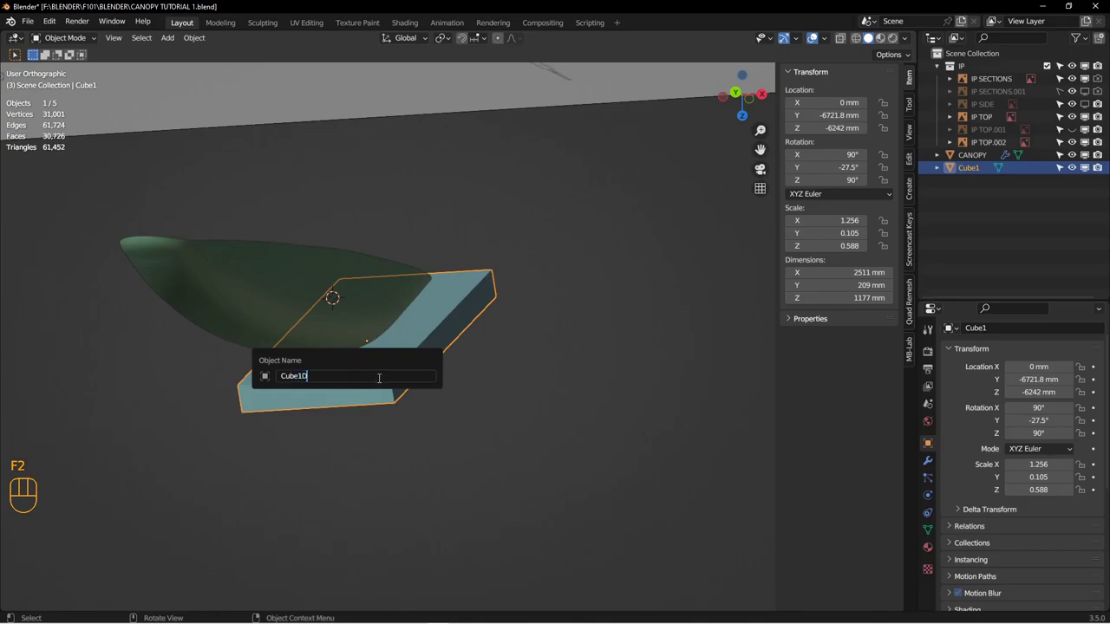
key("Return")
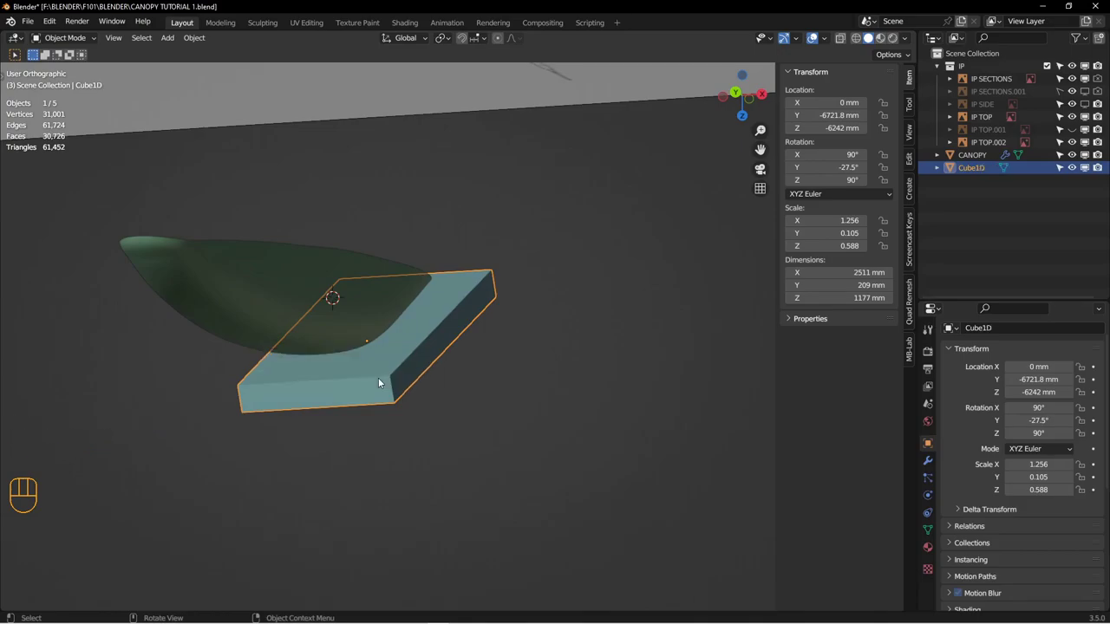
Step: Rename the canopy object as CANOPY1
middle_click_drag(379, 383, 477, 408, "shift")
scroll(447, 373, "down", 2)
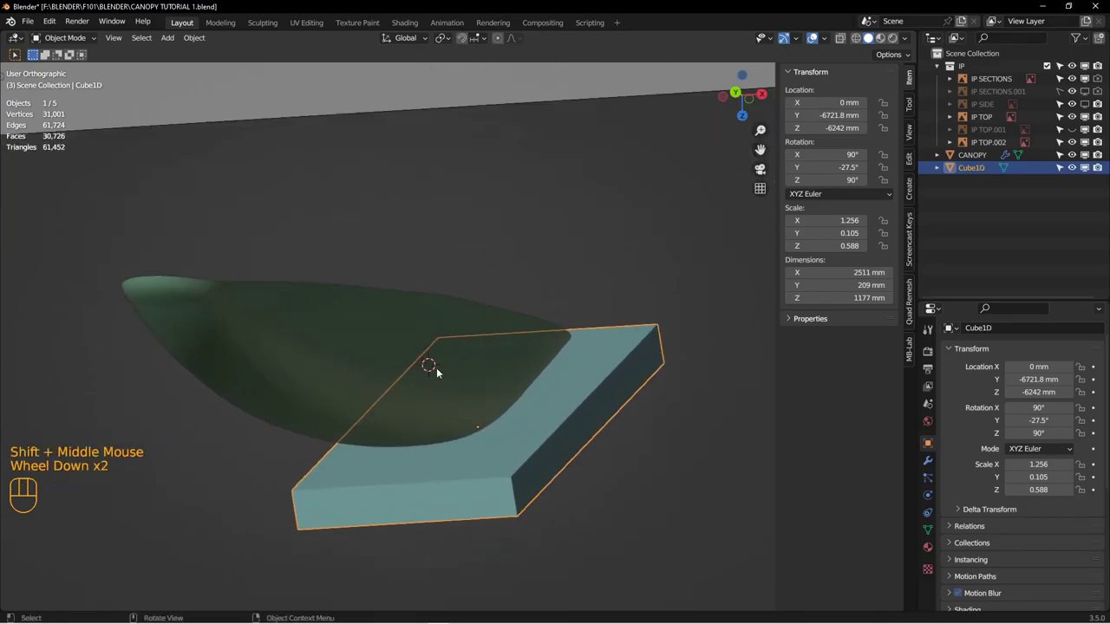
left_click(426, 361)
key("F2")
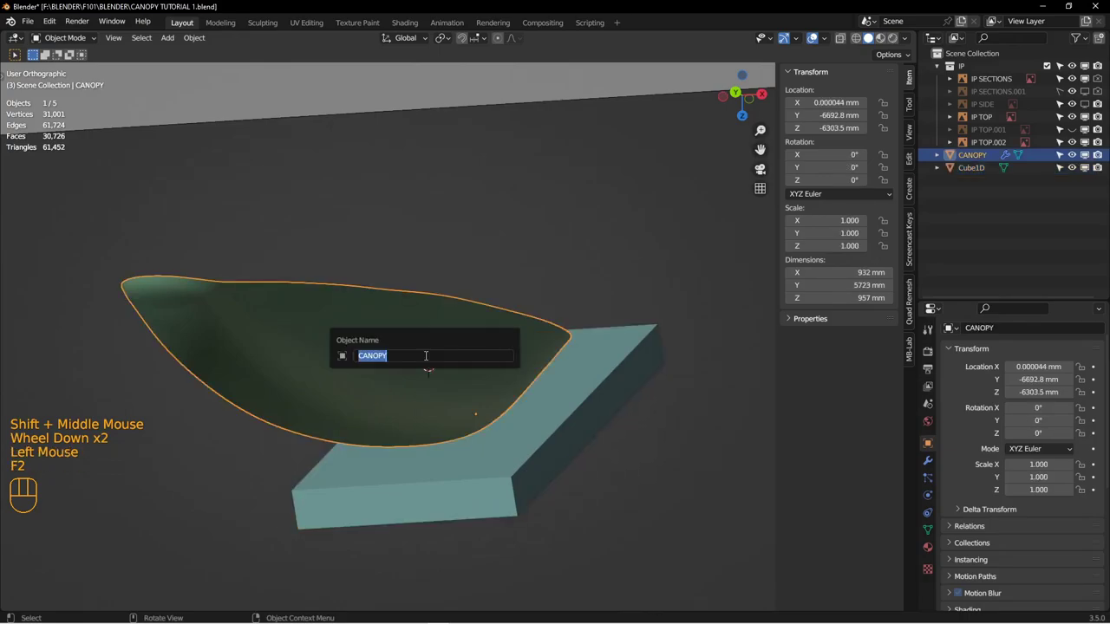
left_click(426, 355)
type("1")
key("Return")
Step: Examine the recoloured canopy and slab from below, comparing their intersection edge with the blueprint's windscreen frame
mouse_move(425, 354)
middle_mouse_down("alt")
mouse_move(406, 352)
mouse_move(414, 336)
mouse_move(434, 347)
middle_mouse_up("alt")
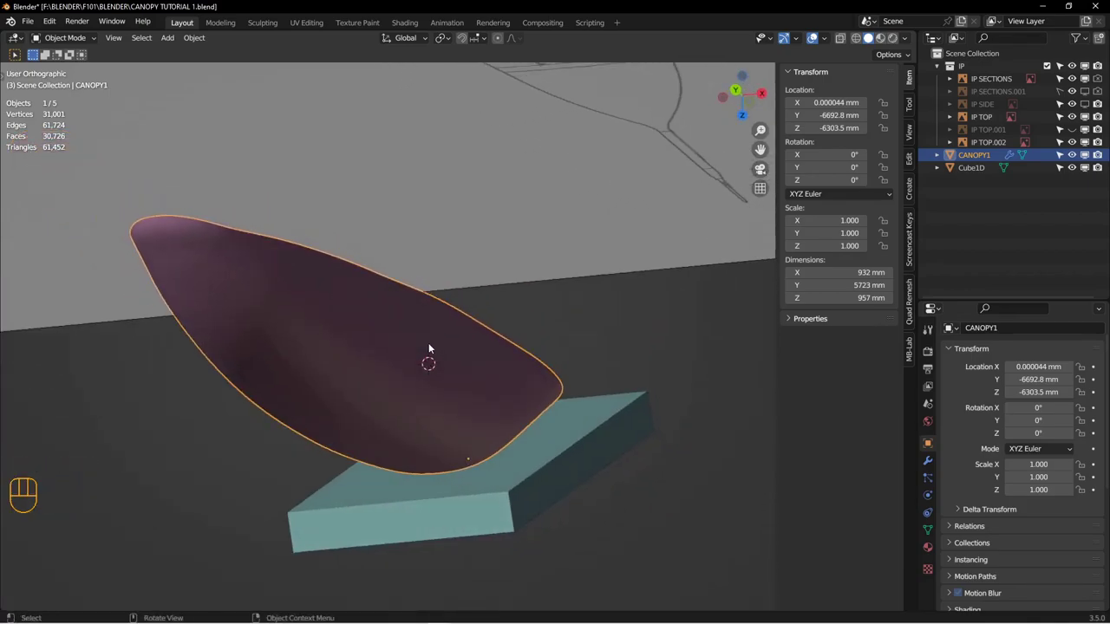
key("ctrl+KP_7")
middle_click_drag(429, 344, 512, 226, "shift")
middle_click_drag(512, 225, 518, 319, "shift")
scroll(438, 190, "down", 2)
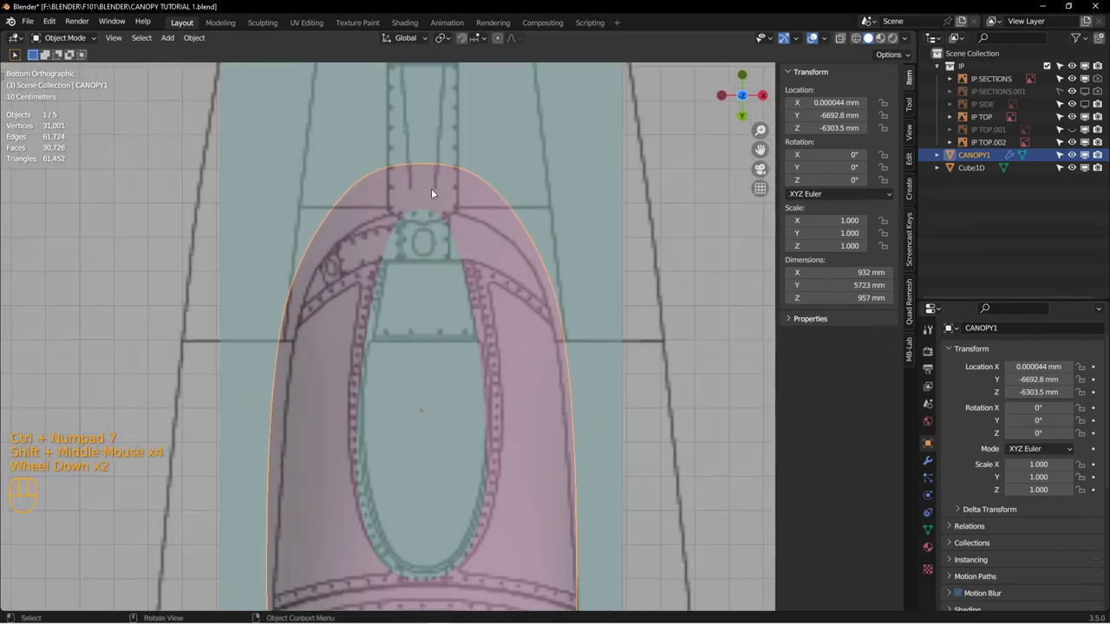
middle_click_drag(439, 191, 426, 289, "shift")
scroll(422, 270, "down", 1)
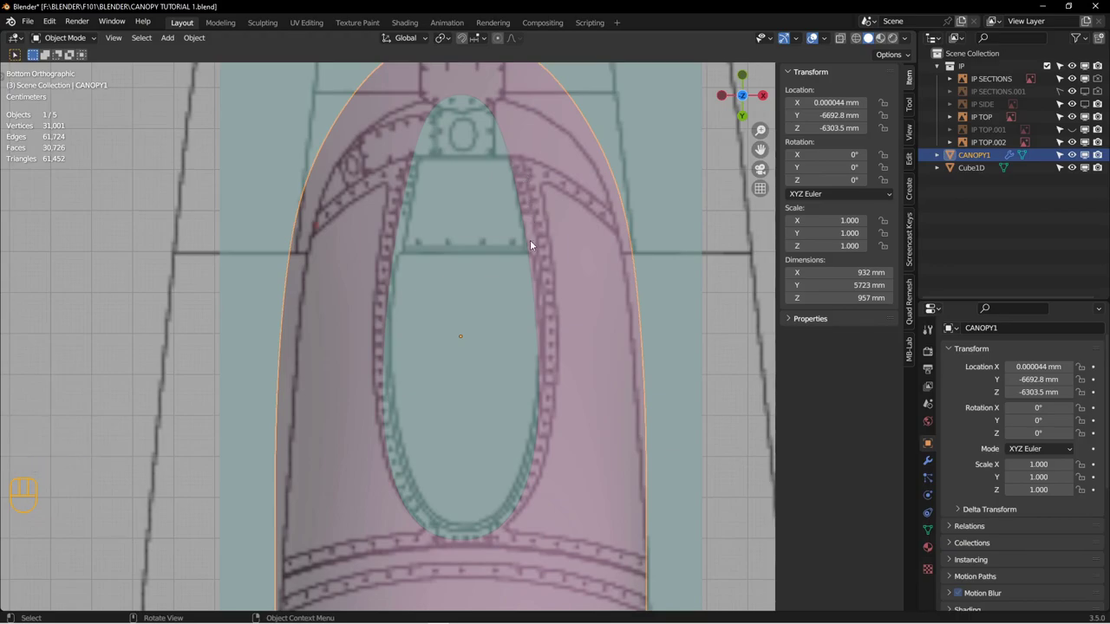
middle_click_drag(528, 298, 512, 379, "shift")
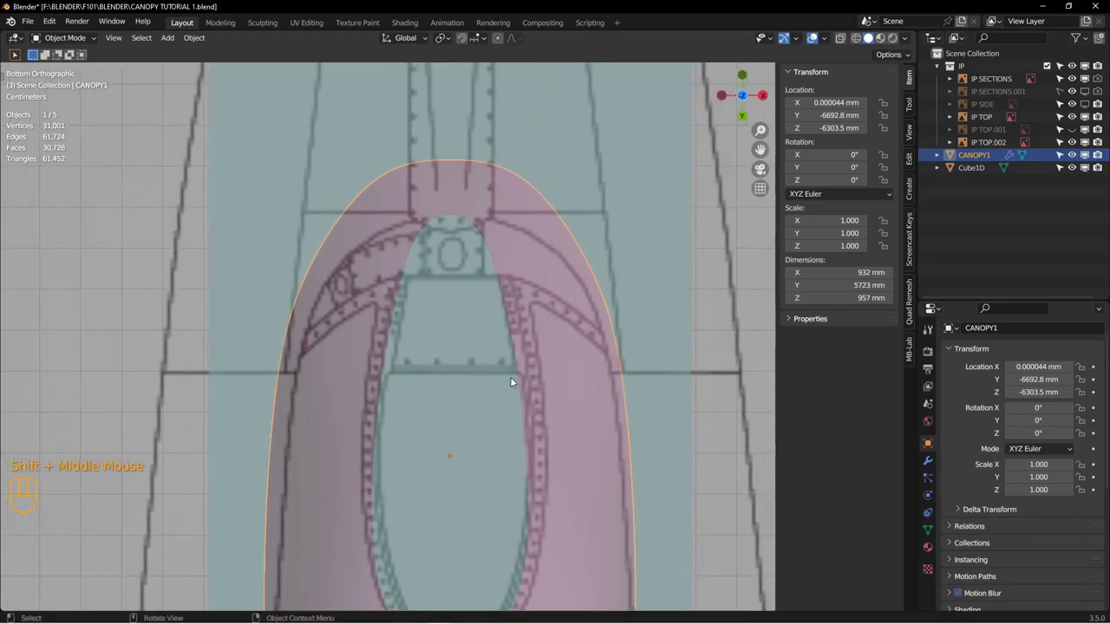
scroll(616, 333, "up", 4)
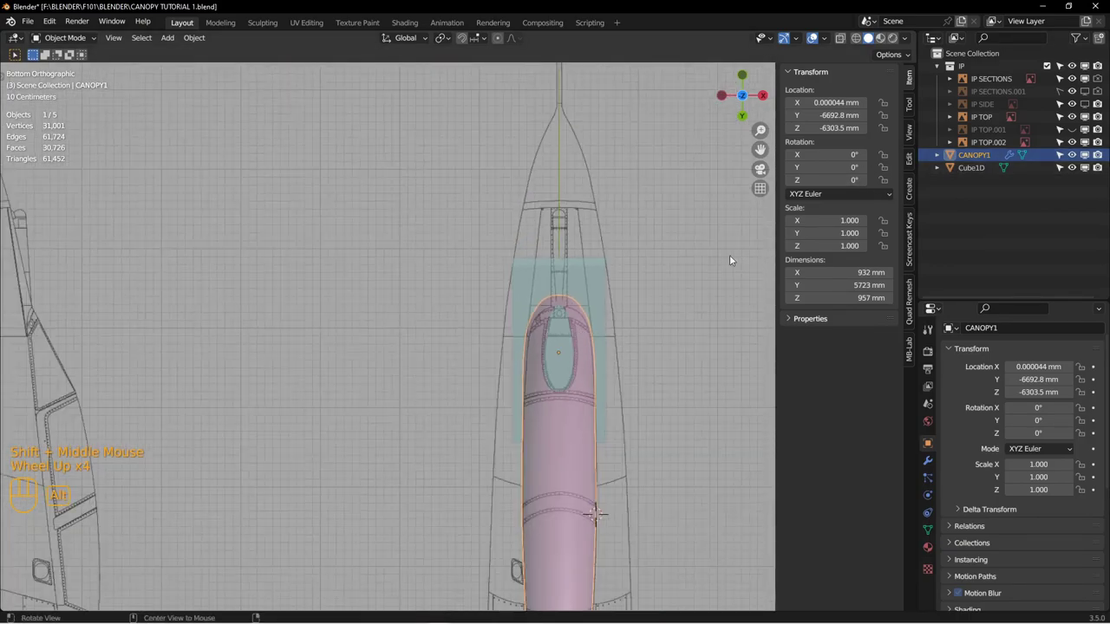
Step: Make the IP collection's blueprint images unselectable again and collapse the collection
left_click(1059, 67)
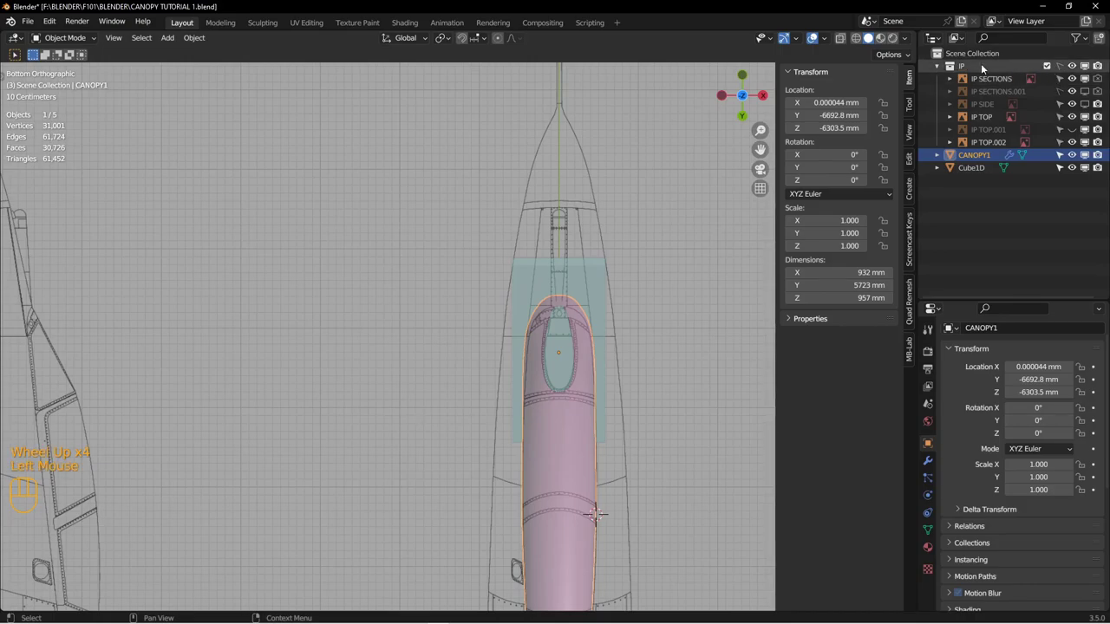
left_click(937, 67)
scroll(474, 316, "down", 5)
middle_click_drag(603, 300, 488, 279, "shift")
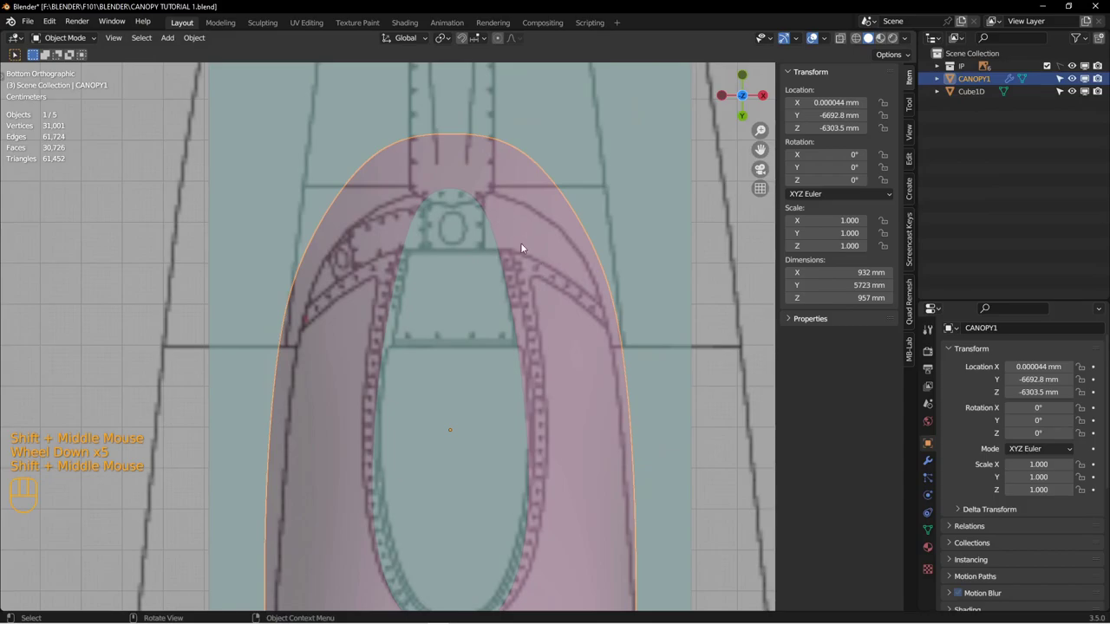
middle_click_drag(559, 261, 523, 302, "shift")
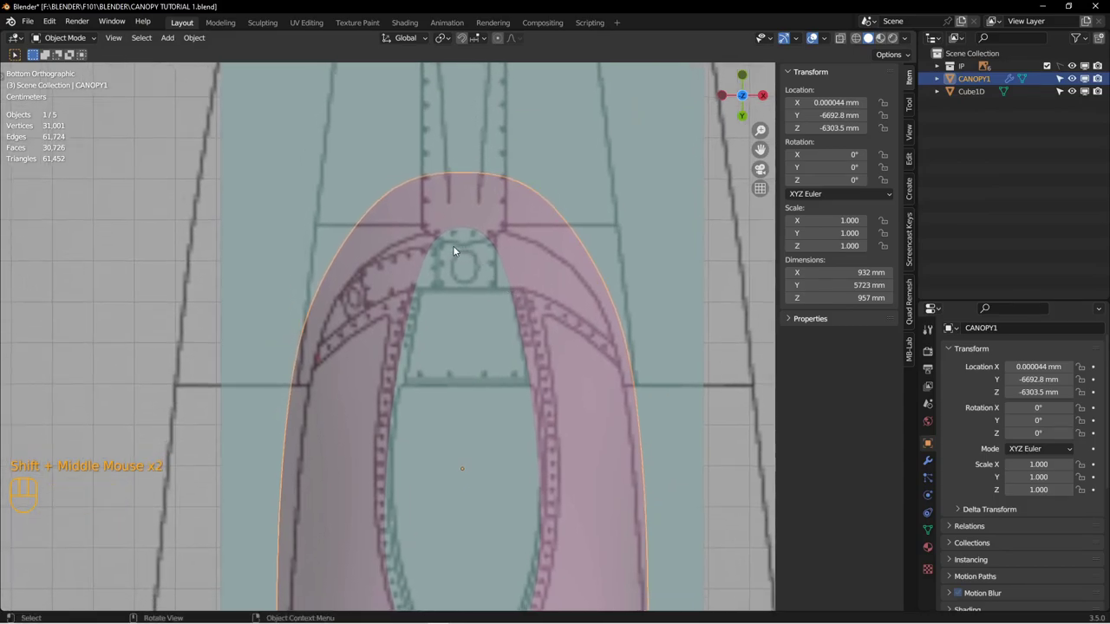
Step: Fatten the mirrored canopy vertex beside the front of the windscreen frame outward by about 22.8 mm to match the blueprint
middle_click_drag(463, 345, 434, 296, "shift")
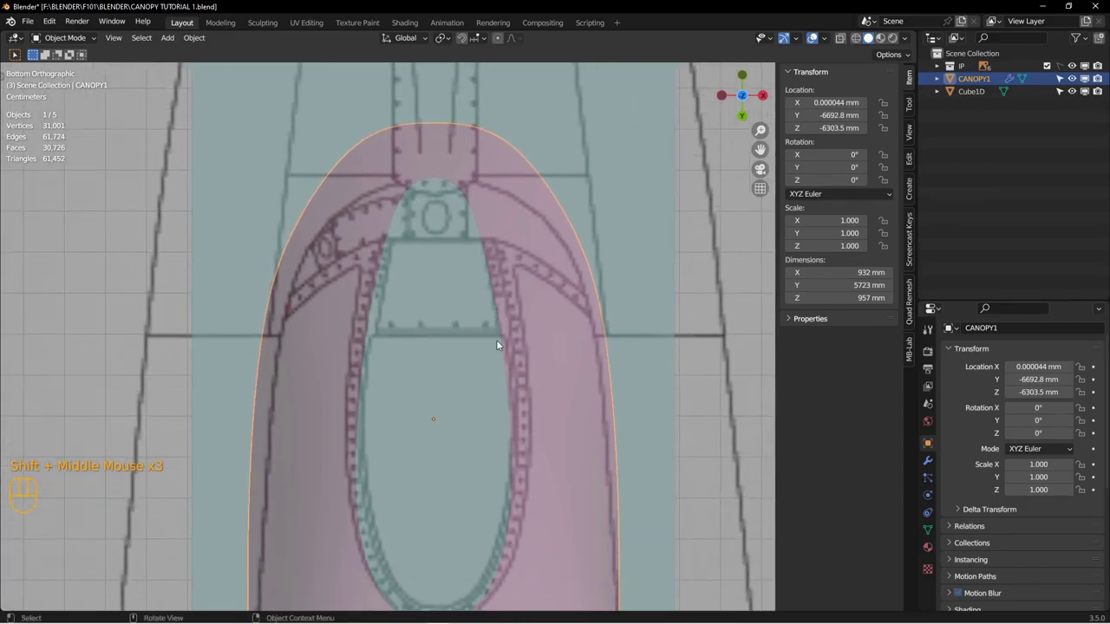
scroll(505, 304, "down", 2)
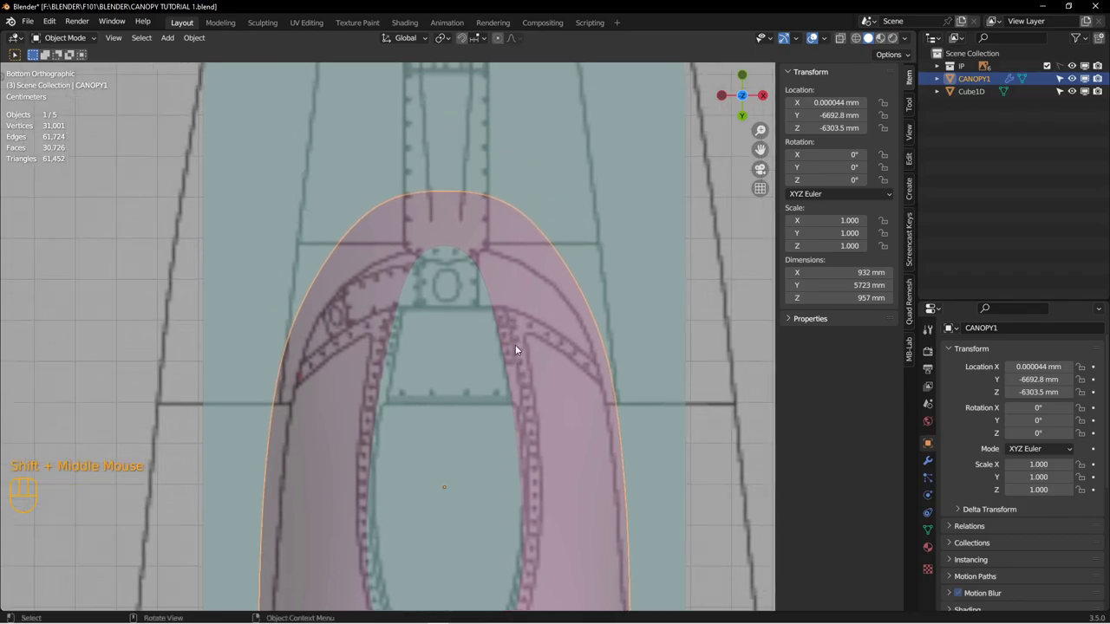
key("Tab")
key("1")
left_click(505, 338)
middle_click_drag(505, 338, 513, 299, "shift")
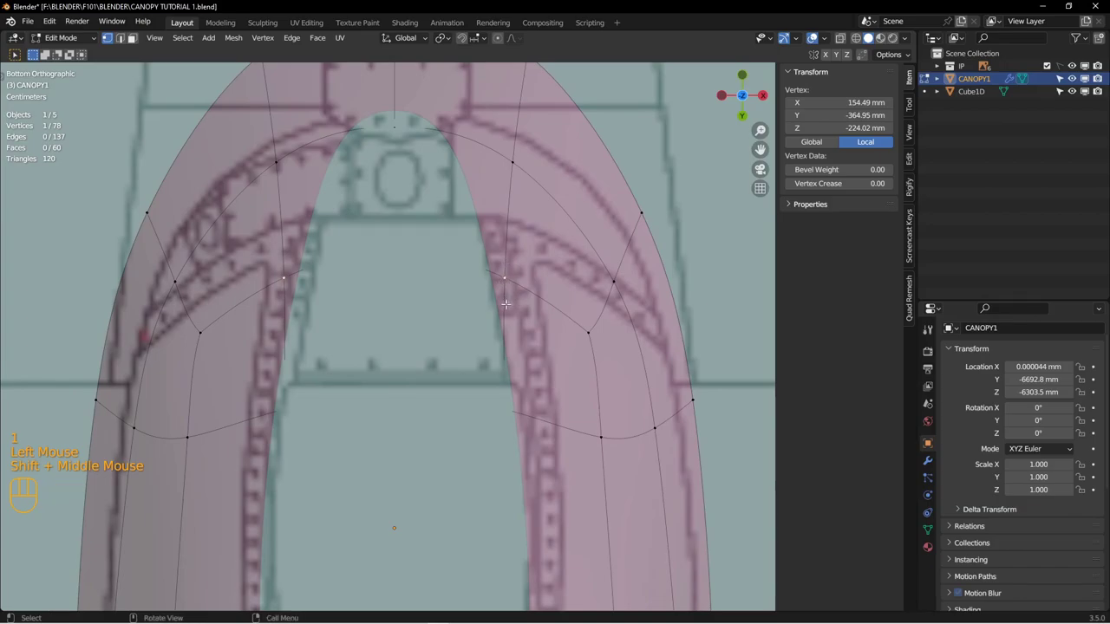
middle_click_drag(521, 397, 517, 430, "shift")
key("alt+s")
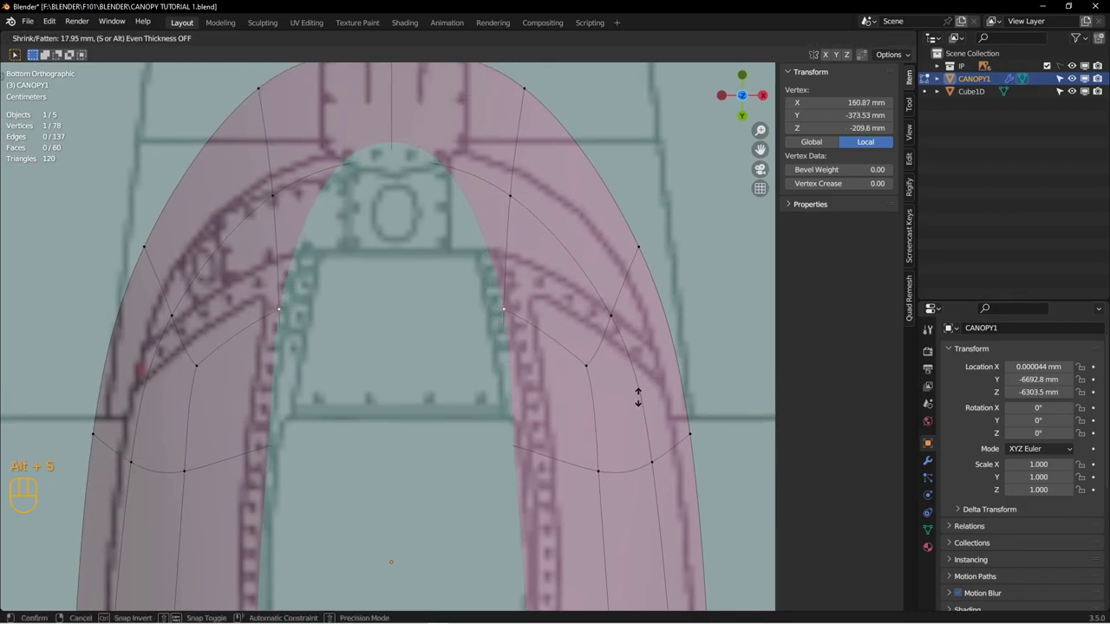
right_click(638, 396)
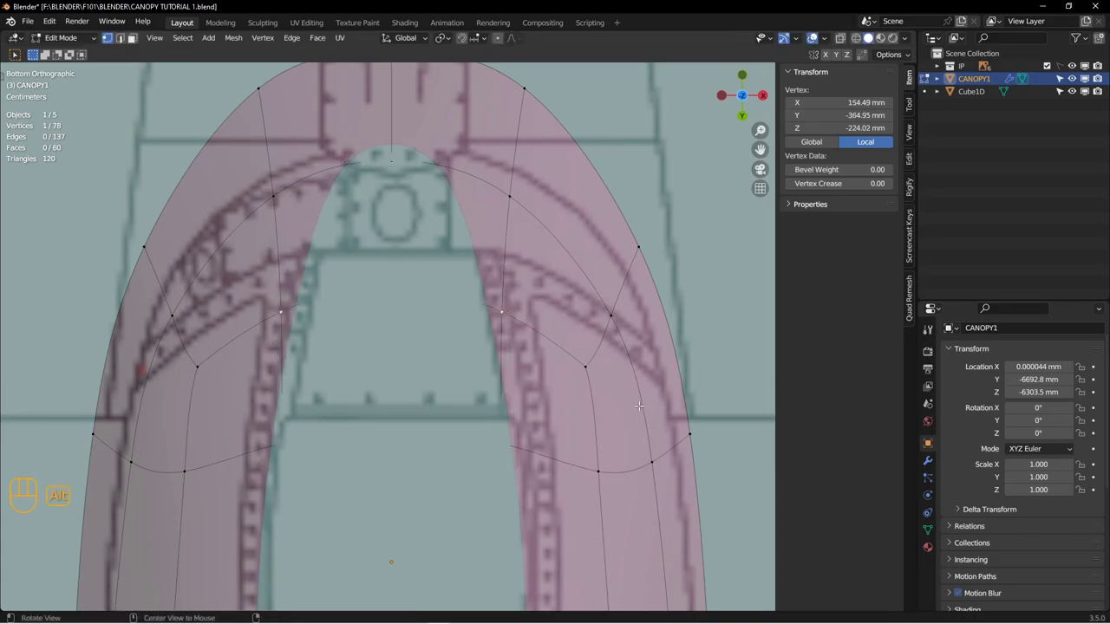
key("alt+s")
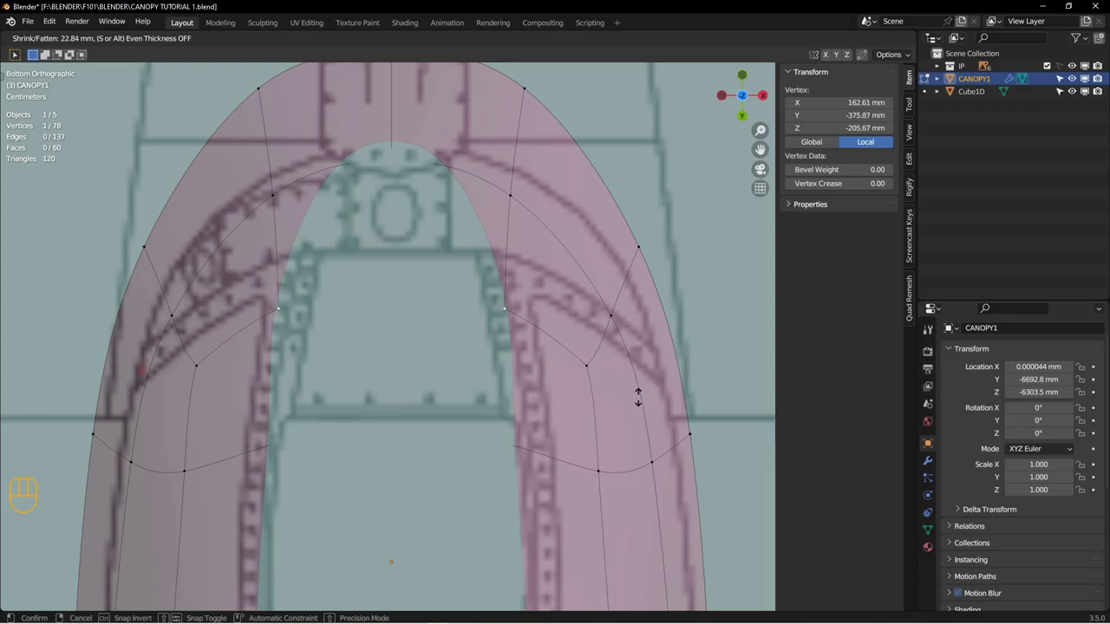
left_click(638, 396)
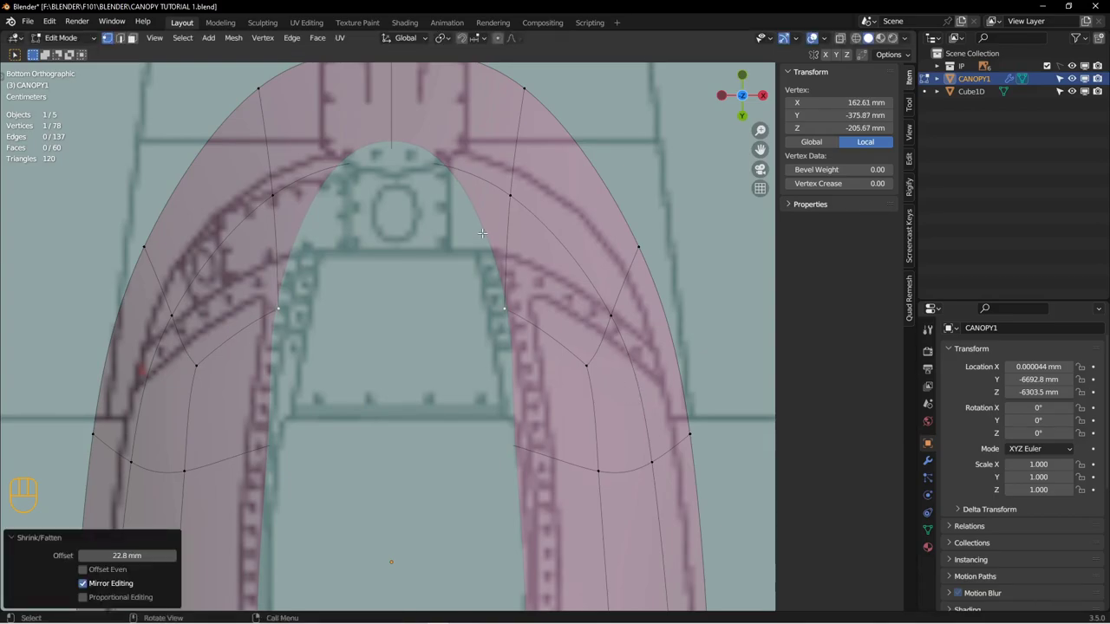
Step: Fatten the next vertex aft along the windscreen frame outward by about 14.7 mm
middle_click_drag(540, 458, 532, 280, "shift")
key("z")
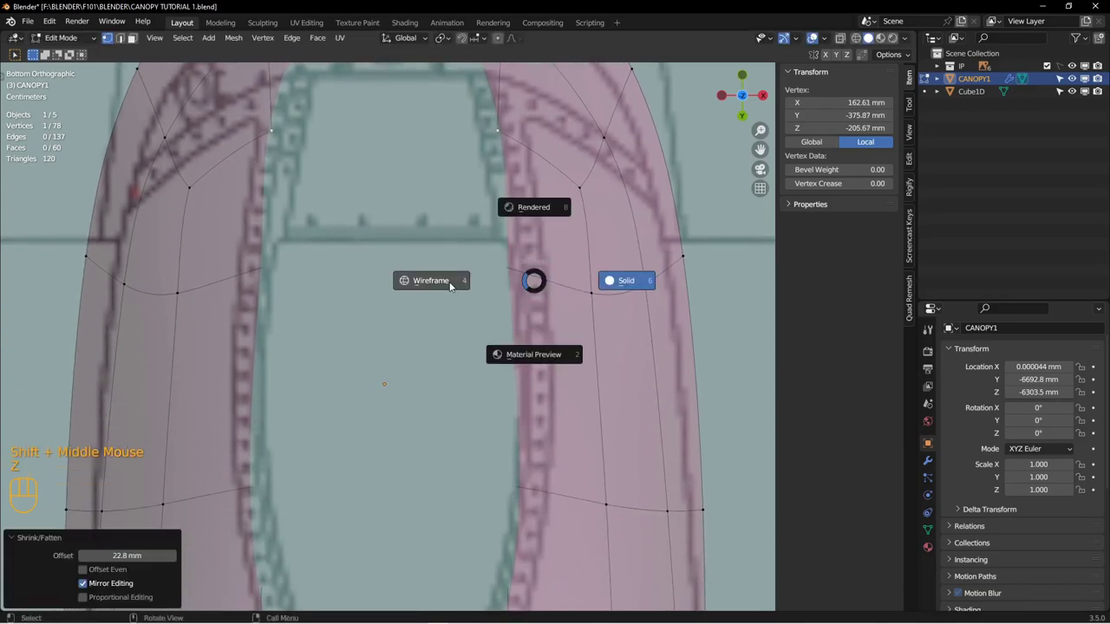
left_click(449, 286)
key("z")
left_click(582, 266)
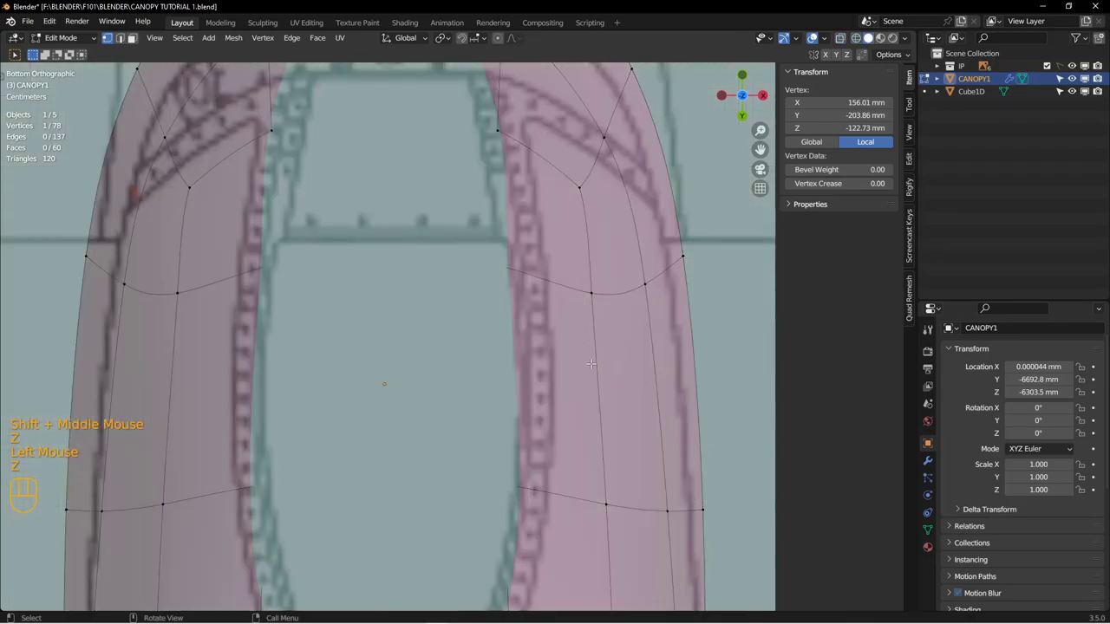
key("alt+s")
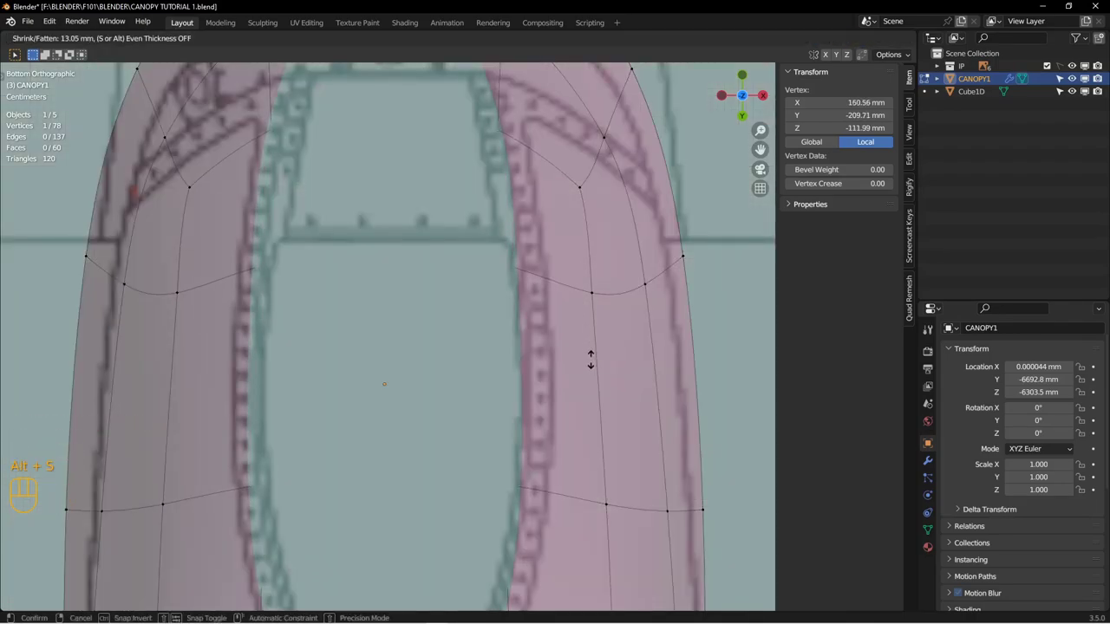
left_click(590, 359)
Step: Add one loop cut across the canopy just ahead of the windscreen frame's rounded rear end
middle_click_drag(590, 359, 611, 185, "shift")
middle_click_drag(543, 422, 571, 323, "shift")
key("z")
left_click(489, 326)
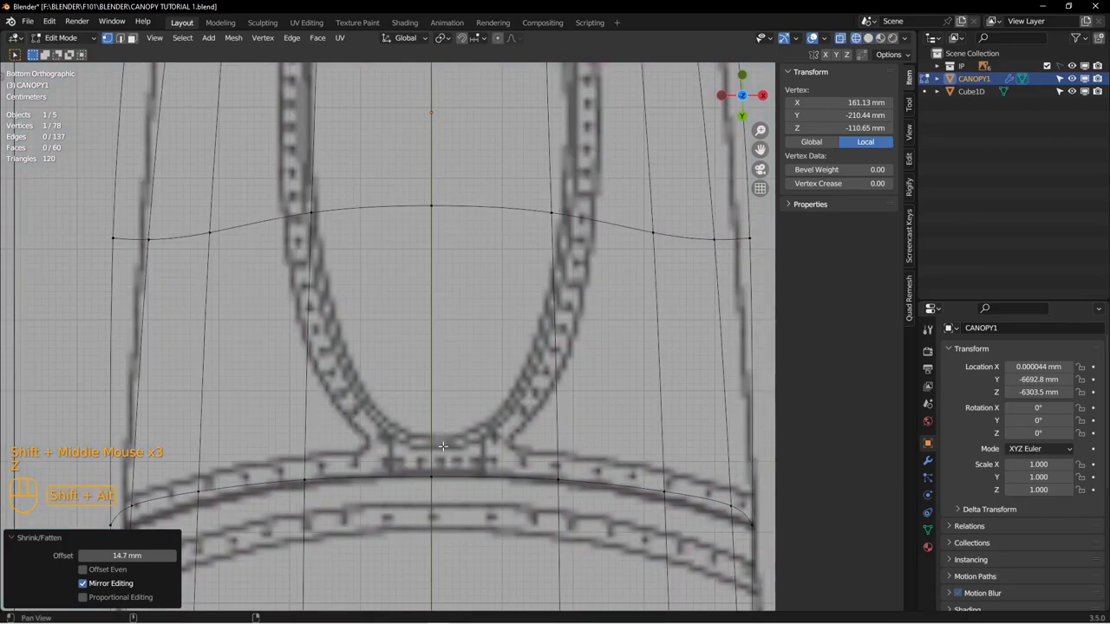
key("ctrl+r")
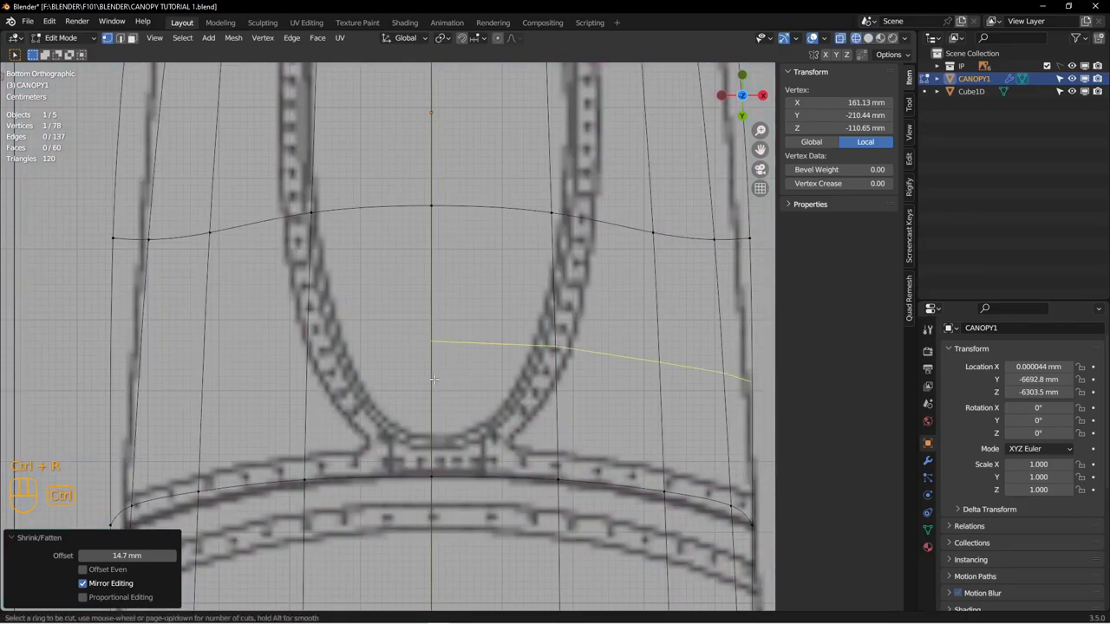
left_click(607, 362)
Step: Shrink the new loop's vertex beside the windscreen frame inward by about 6.5 mm
left_click(565, 339)
key("z")
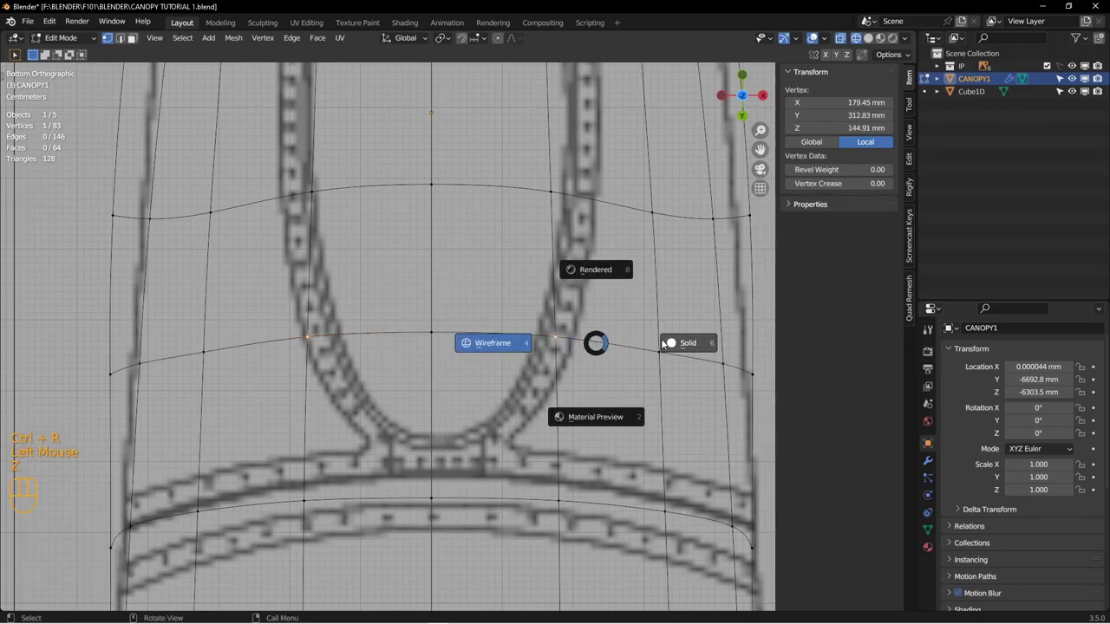
key("alt+s")
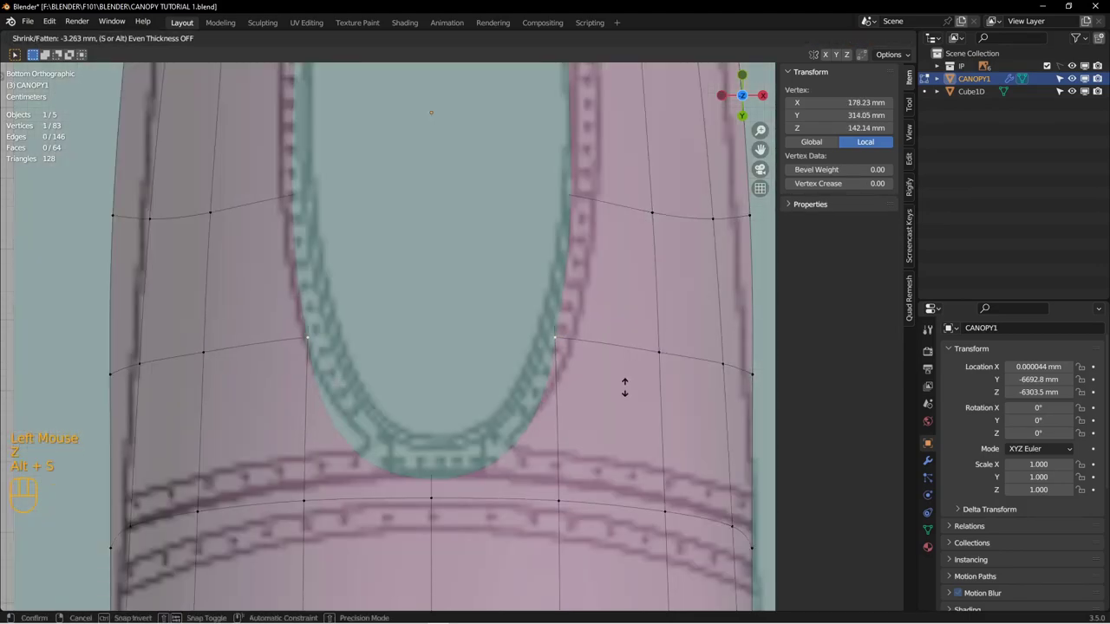
left_click(624, 388)
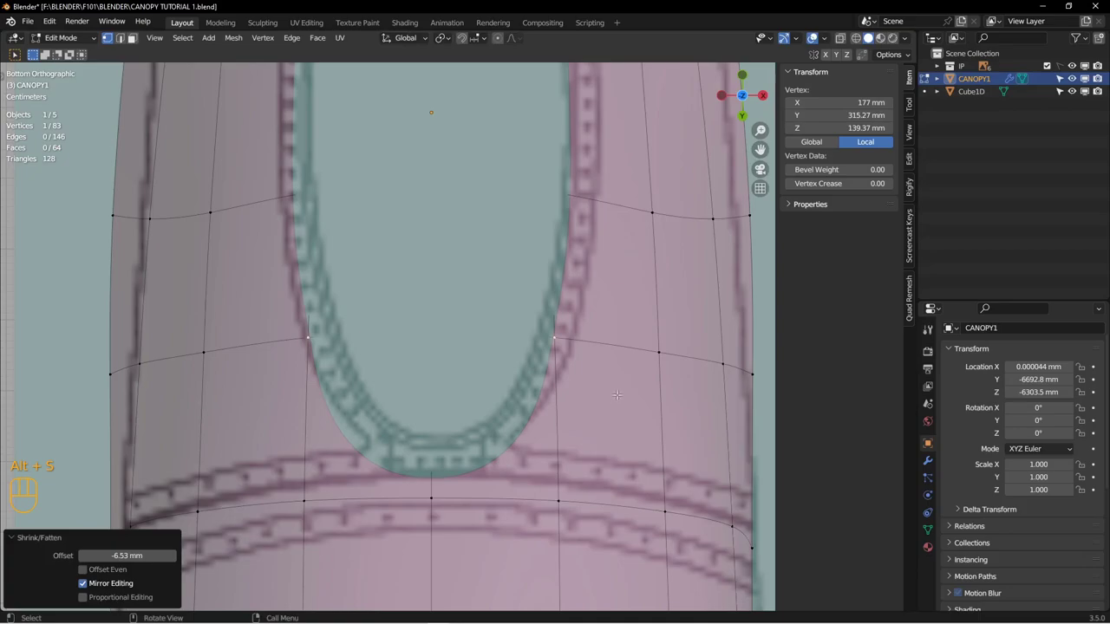
Step: Shrink the off-centre vertex behind the windscreen frame's rounded end inward by about 27.7 mm
middle_click_drag(434, 485, 466, 421, "shift")
key("z")
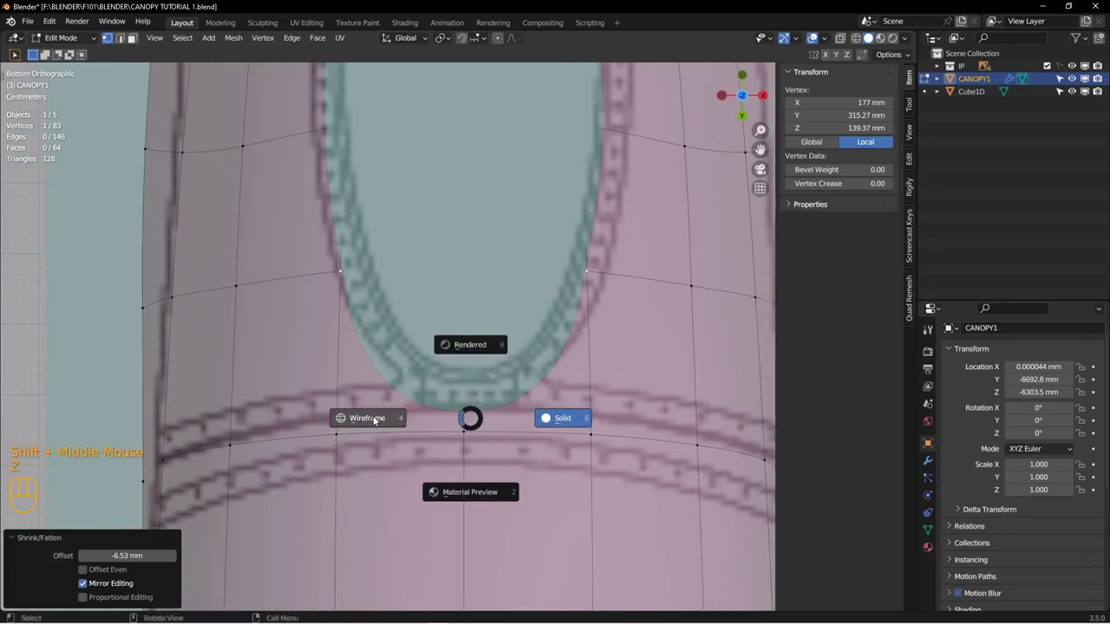
left_click(461, 420)
left_click(465, 428)
middle_click_drag(521, 370, 522, 395, "shift")
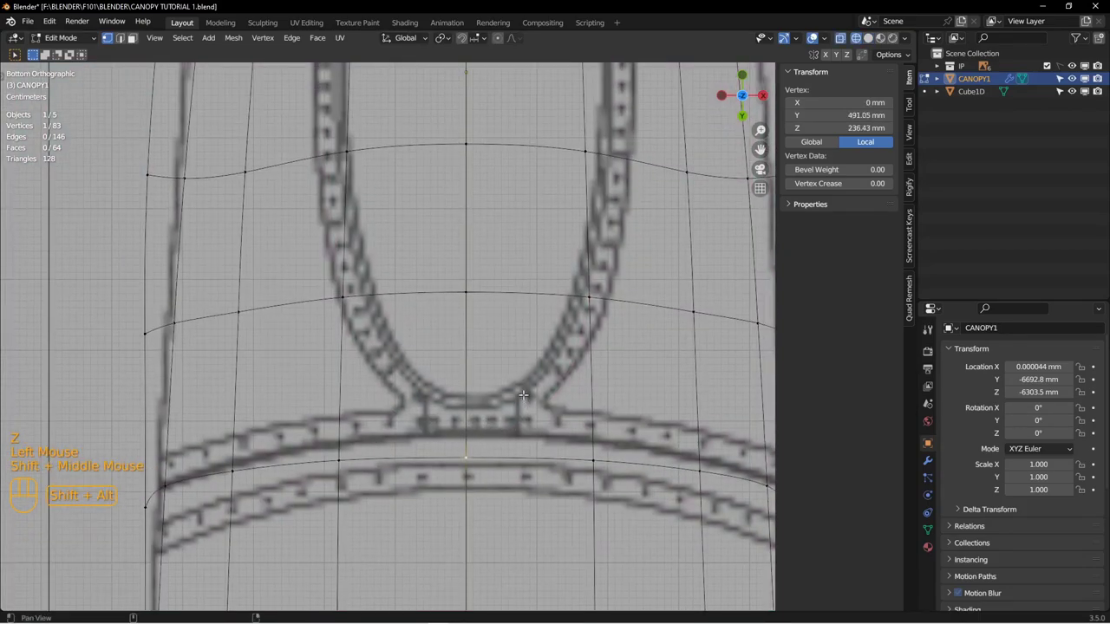
left_click(579, 452)
key("z")
middle_click_drag(659, 416, 661, 418, "shift")
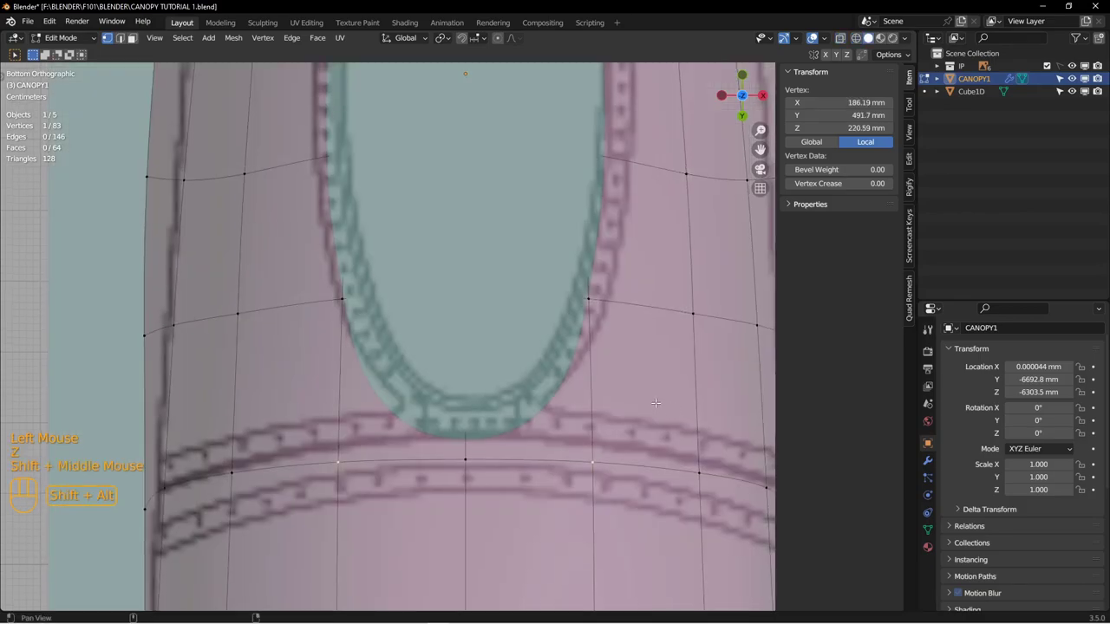
key("alt+s")
key("minus")
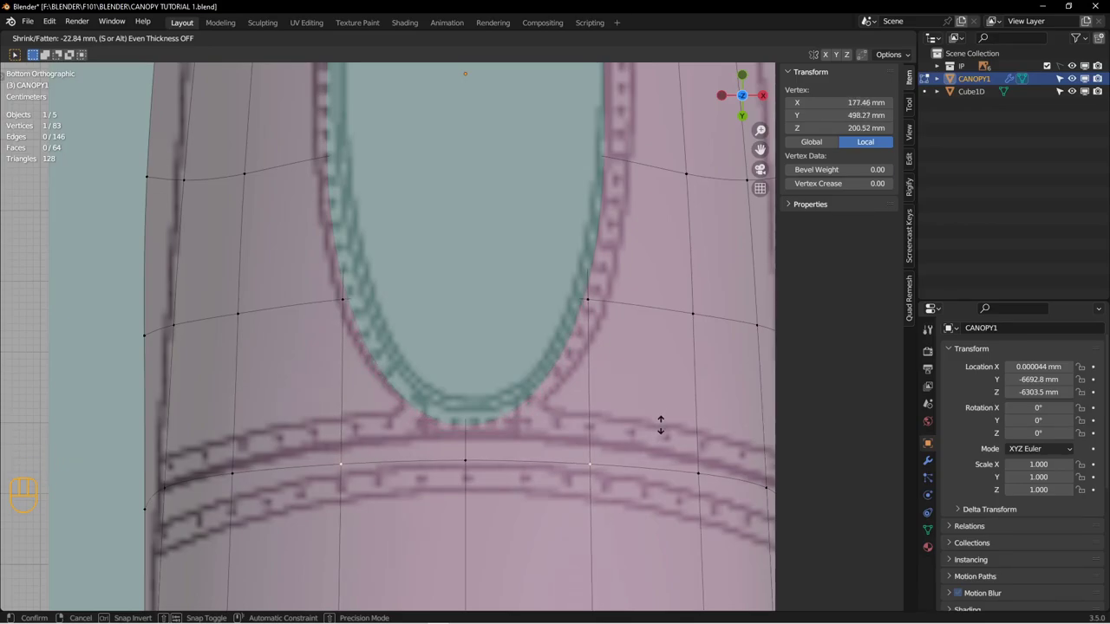
left_click(659, 425)
middle_click_drag(659, 425, 548, 423, "shift")
key("z")
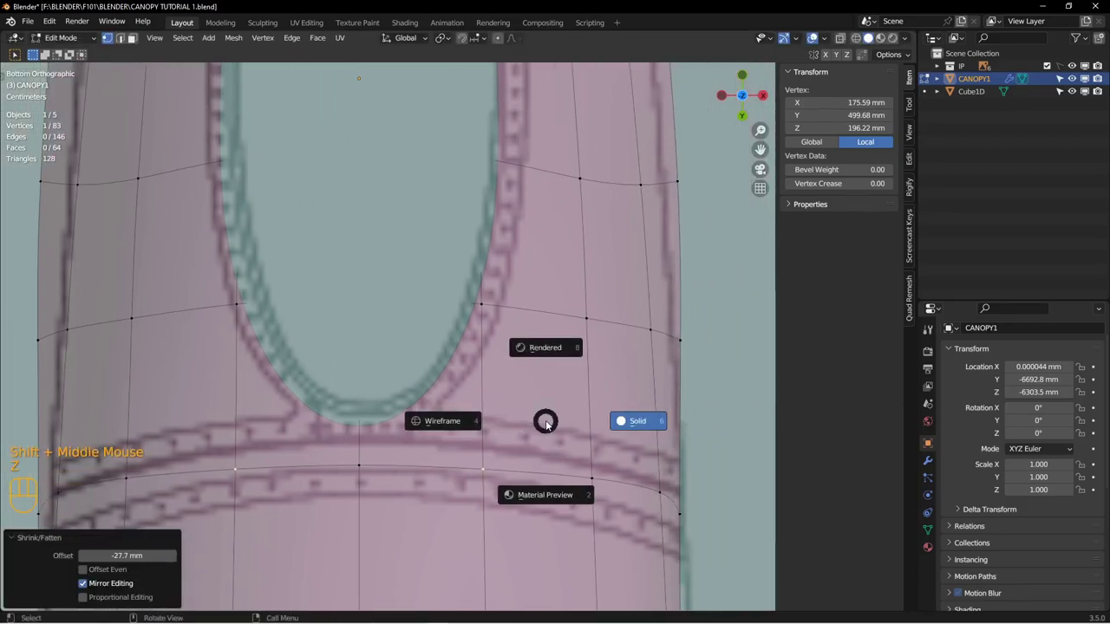
left_click(643, 426)
Step: Examine the reshaped canopy and the intersecting slab from the side in Object Mode
middle_click_drag(642, 425, 511, 376)
key("Tab")
left_click(470, 390)
key("Tab")
left_click(410, 395)
scroll(411, 397, "up", 2)
scroll(503, 309, "up", 4)
scroll(548, 368, "down", 2)
scroll(548, 368, "down", 1)
Step: Add a Boolean modifier set to Difference on CANOPY1, using Cube1D as the cutting object
left_click(328, 327)
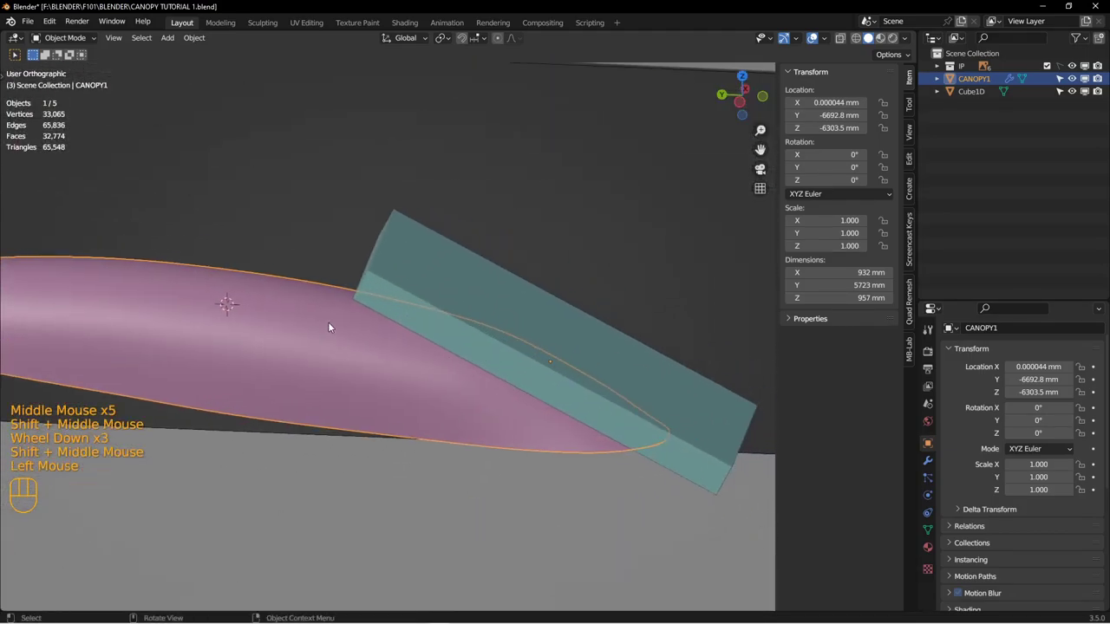
left_click(928, 460)
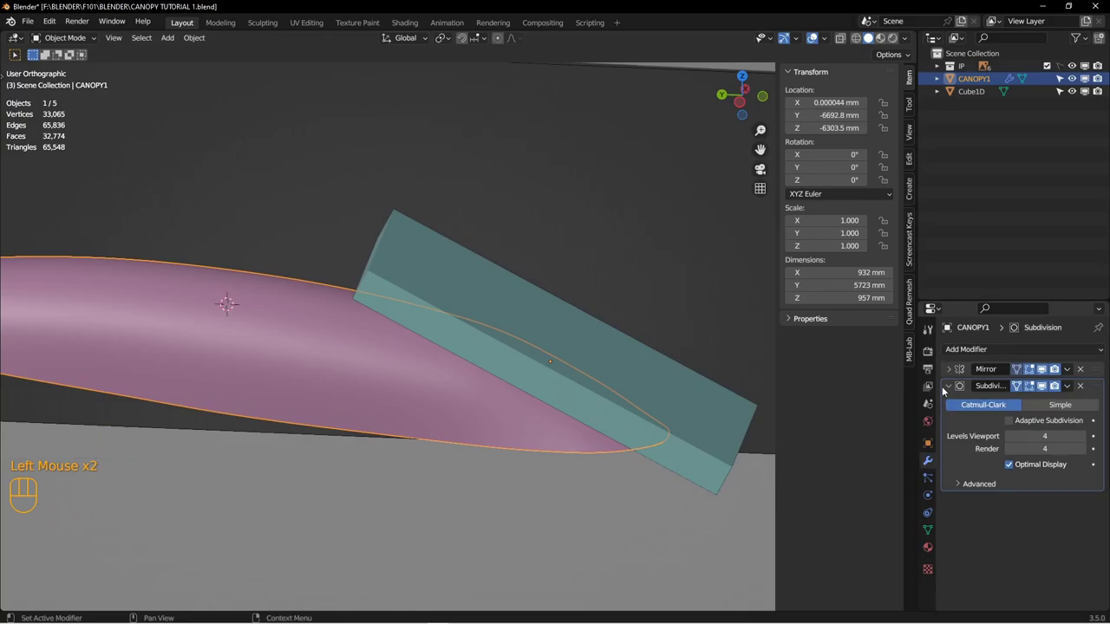
left_click(949, 386)
left_click(965, 350)
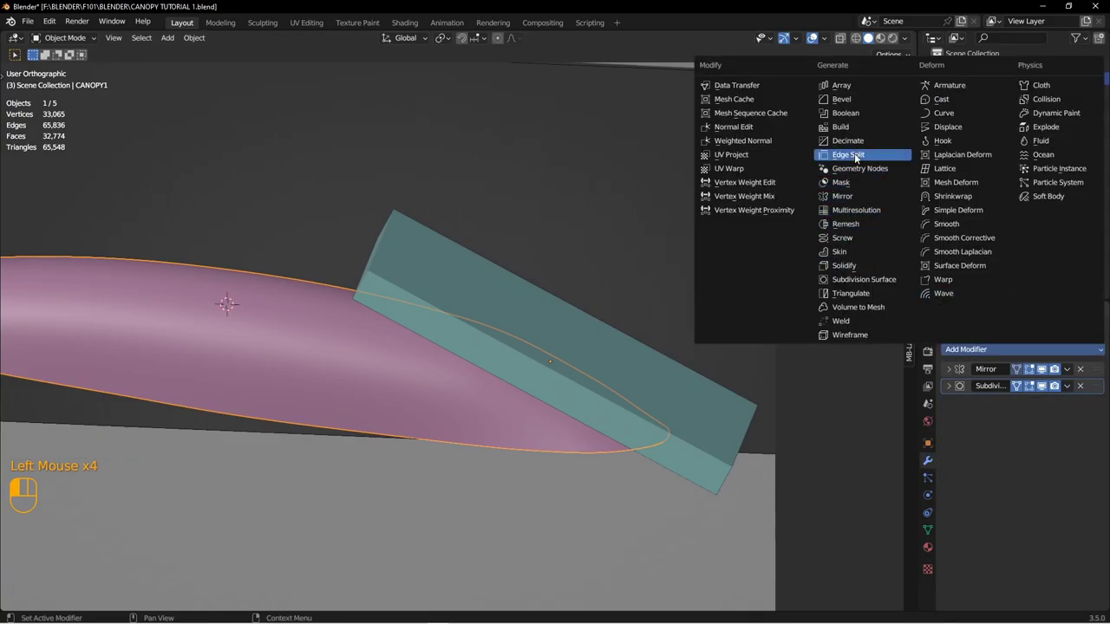
left_click(846, 112)
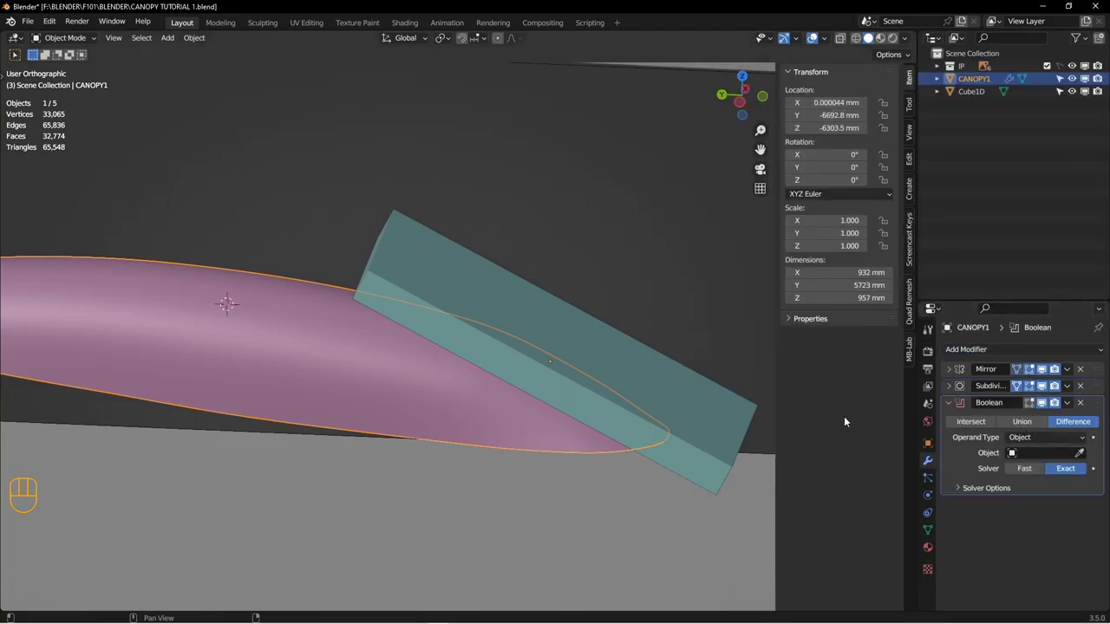
left_click(744, 418)
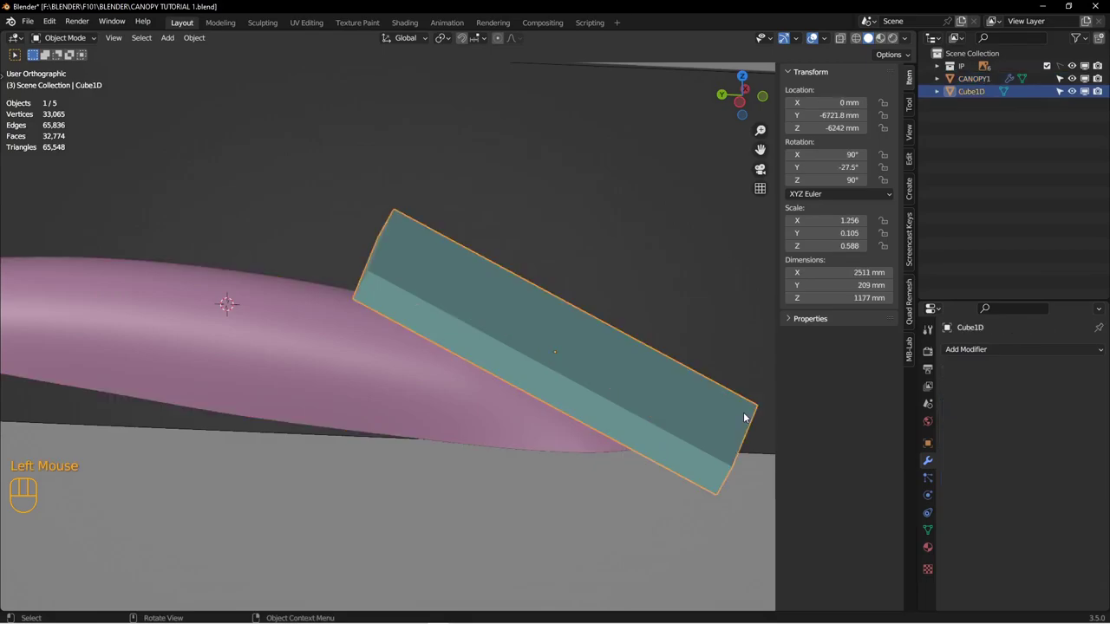
left_click(475, 397)
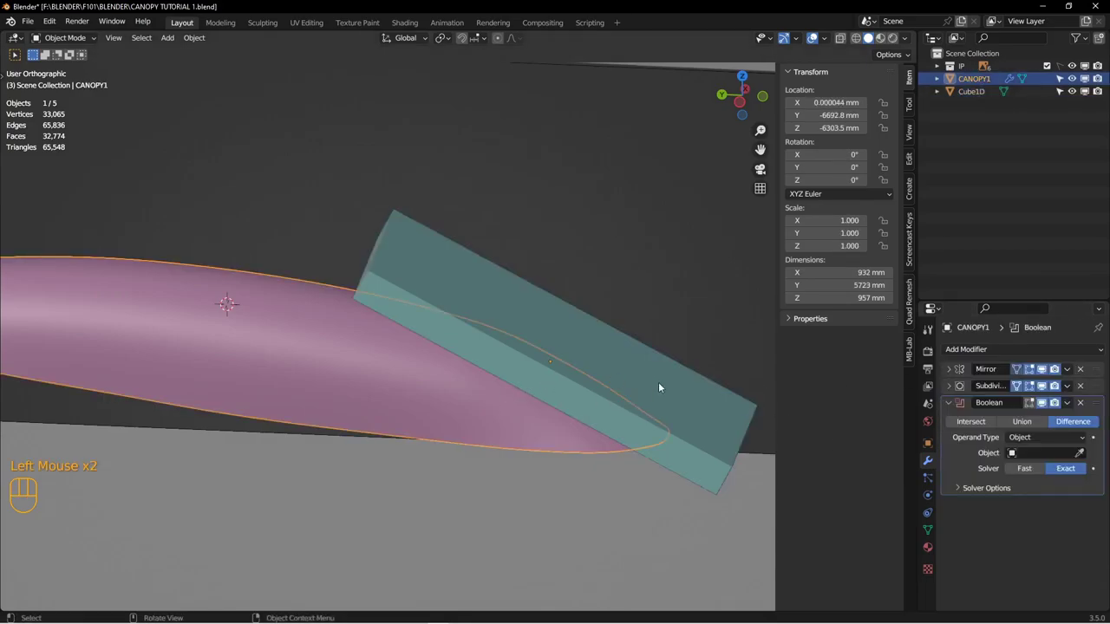
left_click(1080, 452)
left_click(716, 390)
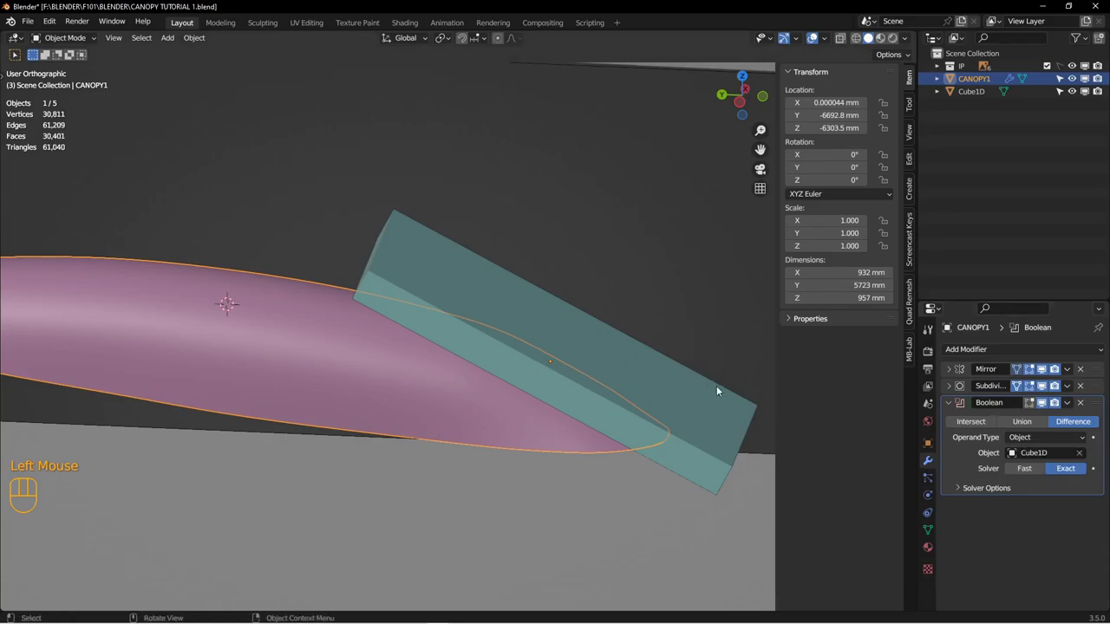
Step: Hide the Cube1D slab in the viewport and select the cut canopy
left_click(754, 423)
left_click(928, 444)
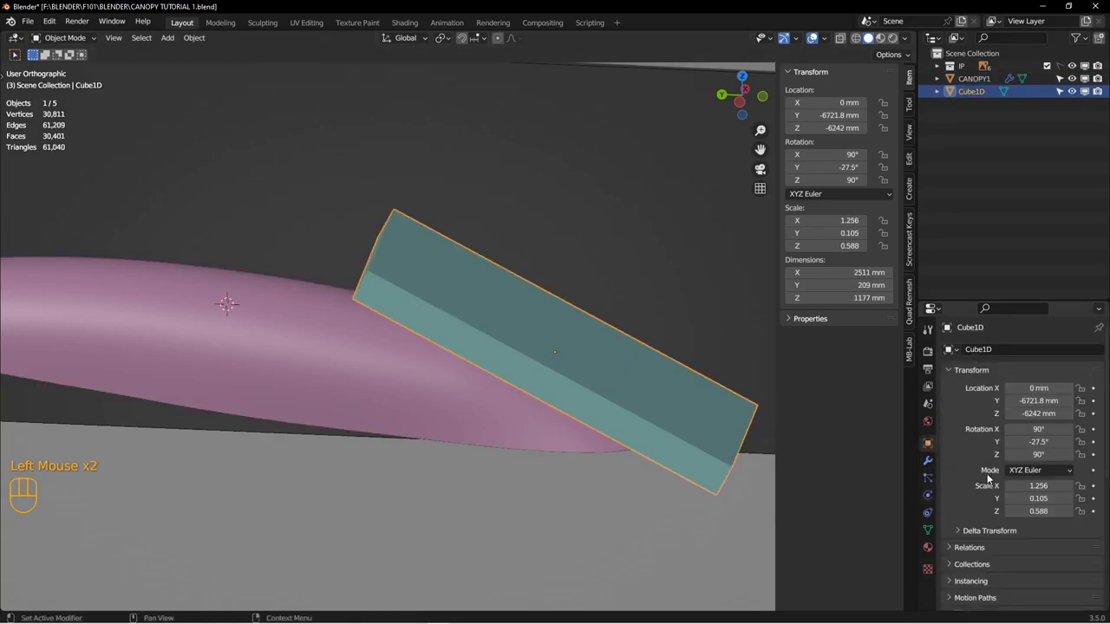
scroll(929, 513, "down", 2)
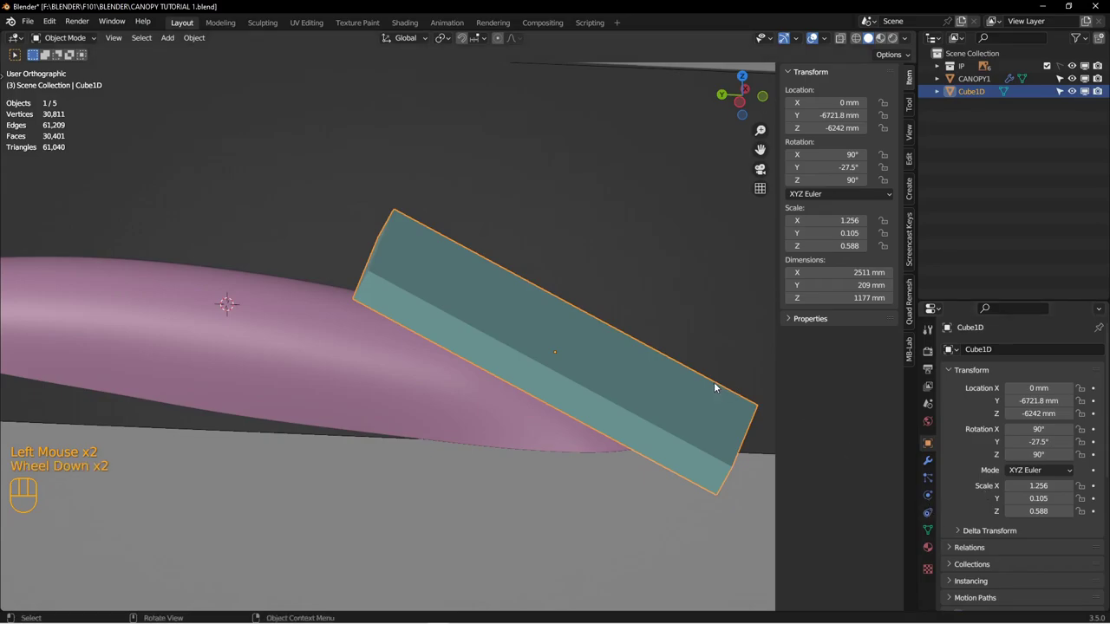
key("h")
left_click(549, 391)
Step: Compare the canopy's cut edge with the blueprint's windscreen frame from below, briefly showing Cube1D again as a reference
middle_click_drag(549, 391, 666, 323)
middle_click_drag(666, 323, 449, 331)
scroll(494, 306, "down", 2)
key("ctrl+KP_4")
key("ctrl+KP_7")
scroll(563, 300, "up", 3)
scroll(435, 329, "down", 2)
scroll(449, 331, "down", 2)
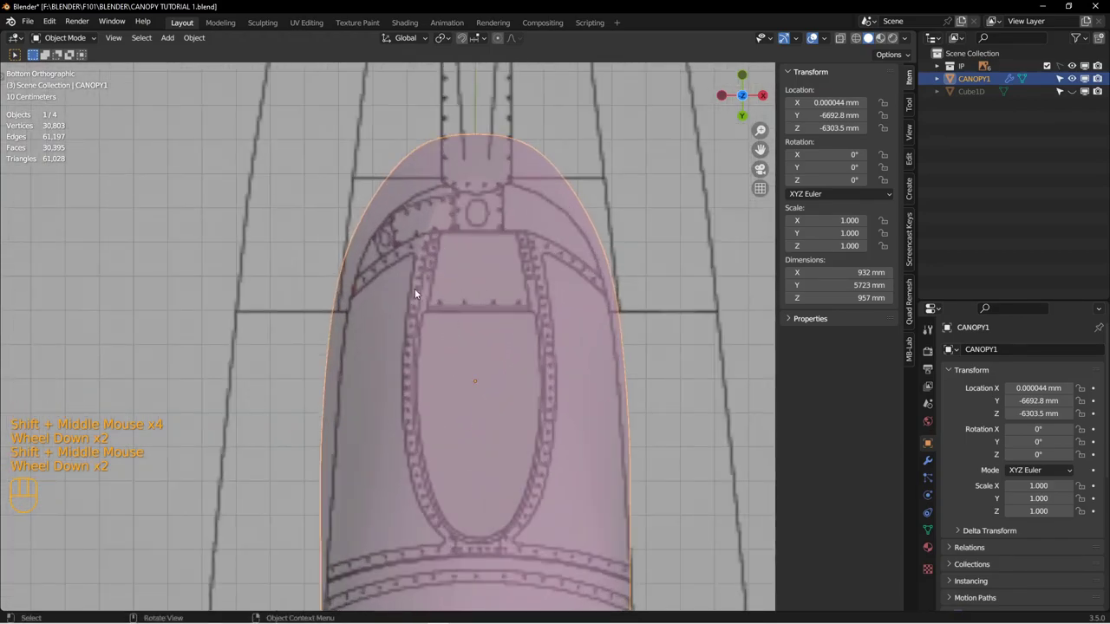
left_click(1071, 91)
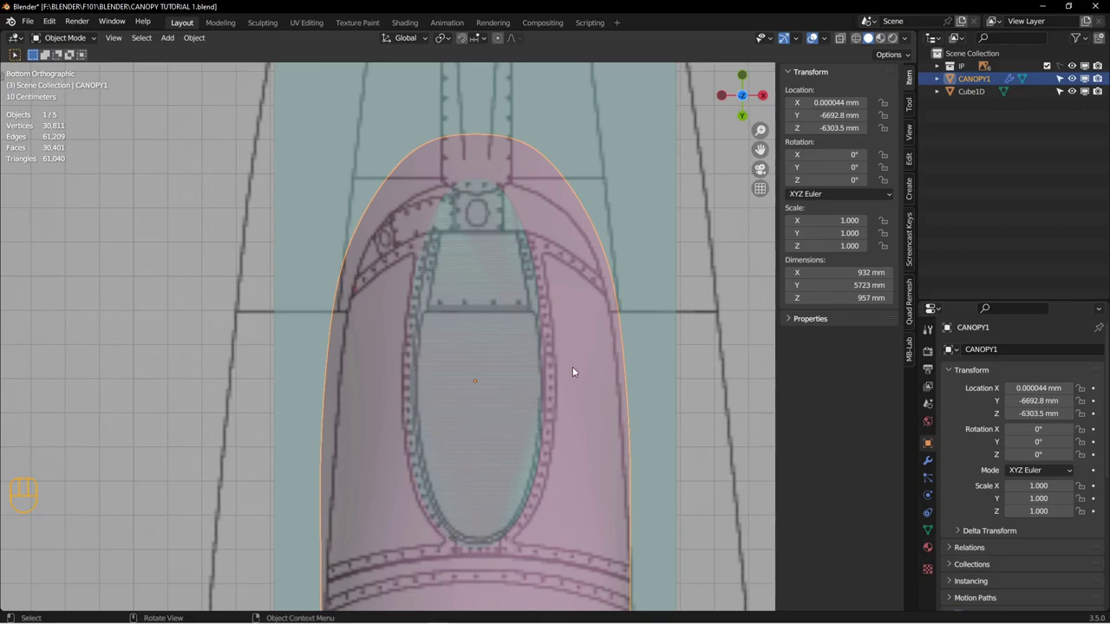
left_click(1072, 91)
Step: Switch the viewport's solid shading to single colour with MatCap lighting to reveal the canopy's surface
scroll(546, 291, "up", 2)
middle_click_drag(546, 292, 473, 354)
middle_click_drag(473, 354, 494, 297, "shift")
middle_click_drag(495, 296, 519, 253)
middle_click_drag(518, 254, 472, 261)
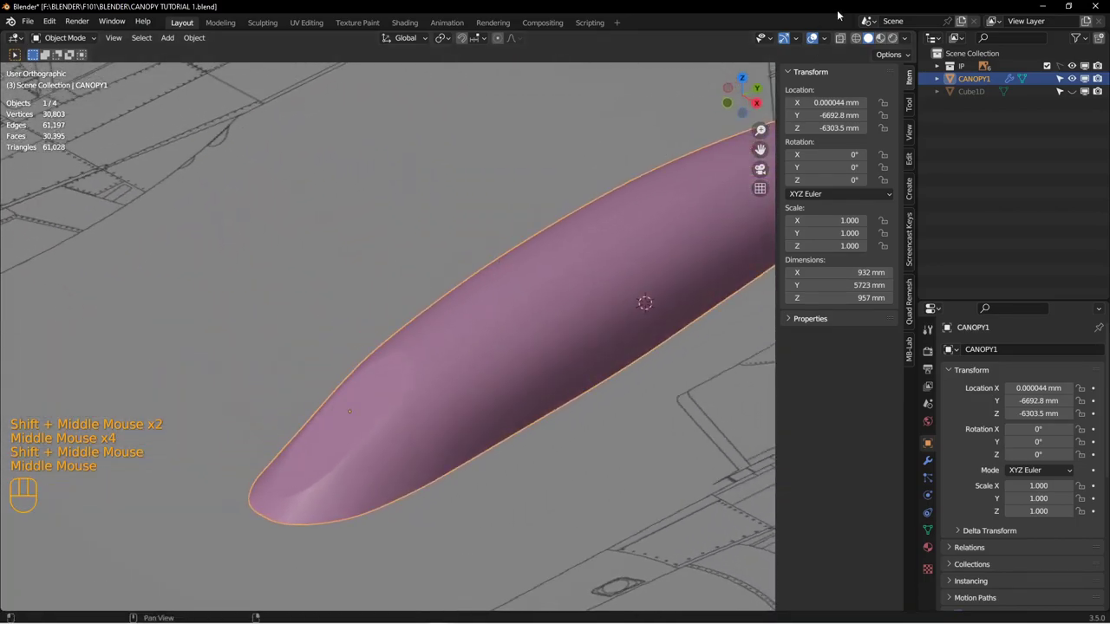
left_click(904, 40)
left_click(842, 208)
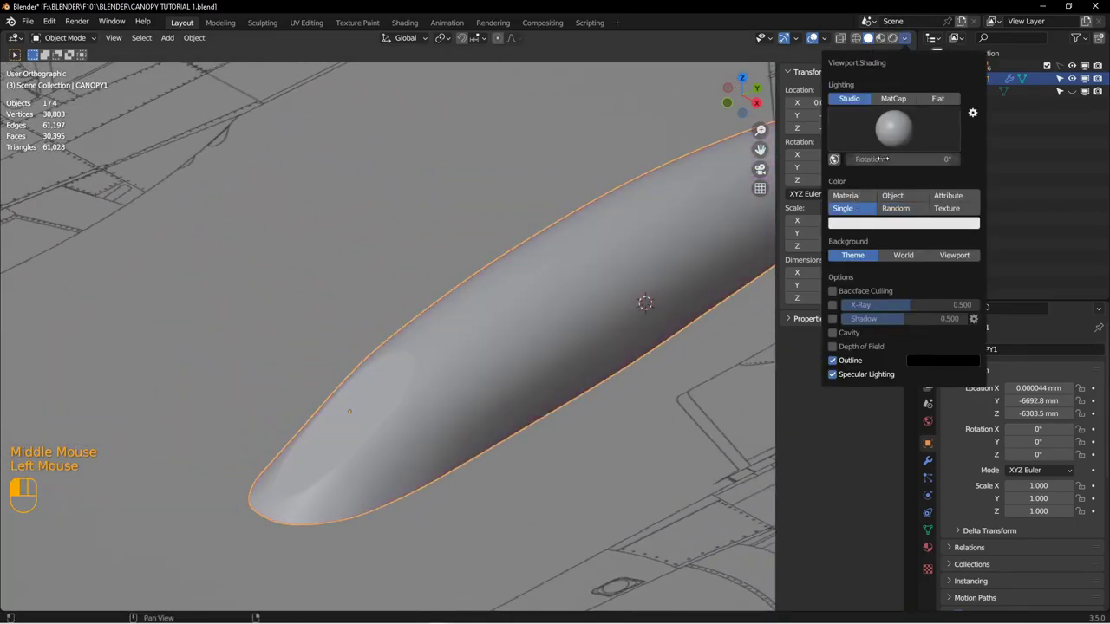
left_click(896, 99)
Step: Examine the flat windscreen cut on the shaded canopy and compare its side profile with the blueprint
middle_click_drag(578, 265, 478, 303, "alt")
middle_click_drag(433, 426, 460, 370, "alt")
middle_click_drag(460, 370, 499, 375, "shift")
key("KP_3")
scroll(489, 364, "down", 4)
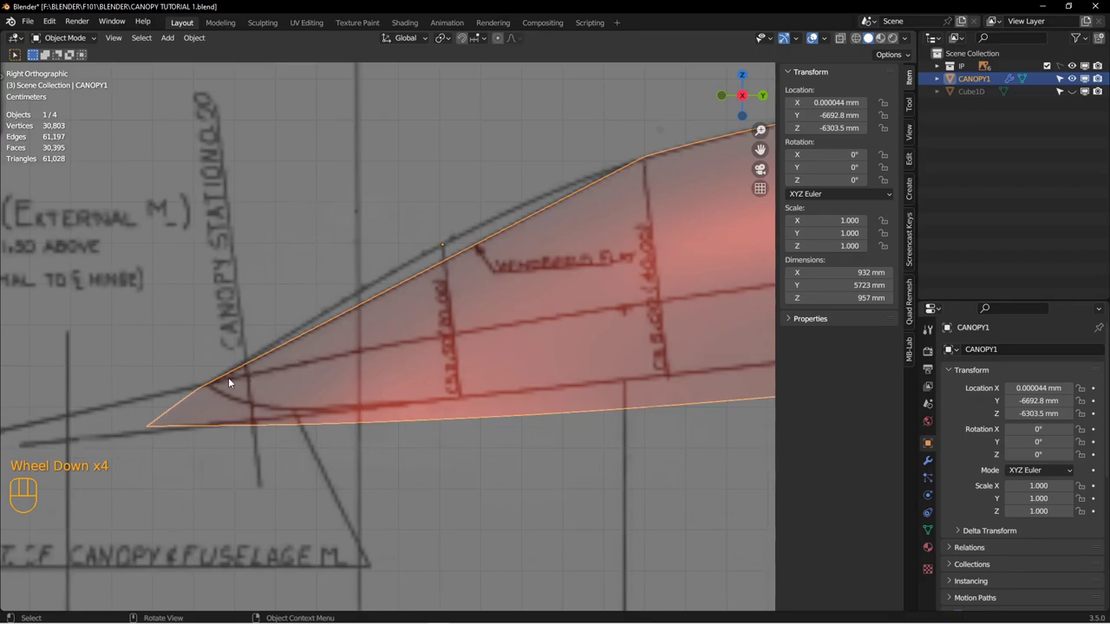
mouse_move(524, 225)
middle_mouse_down()
mouse_move(477, 299)
mouse_move(624, 369)
middle_mouse_up()
scroll(489, 314, "up", 2)
mouse_move(624, 368)
middle_mouse_down("shift")
mouse_move(636, 374)
mouse_move(449, 291)
mouse_move(471, 312)
mouse_move(421, 272)
mouse_move(468, 370)
mouse_move(463, 323)
middle_mouse_up("shift")
key("KP_3")
scroll(468, 370, "up", 2)
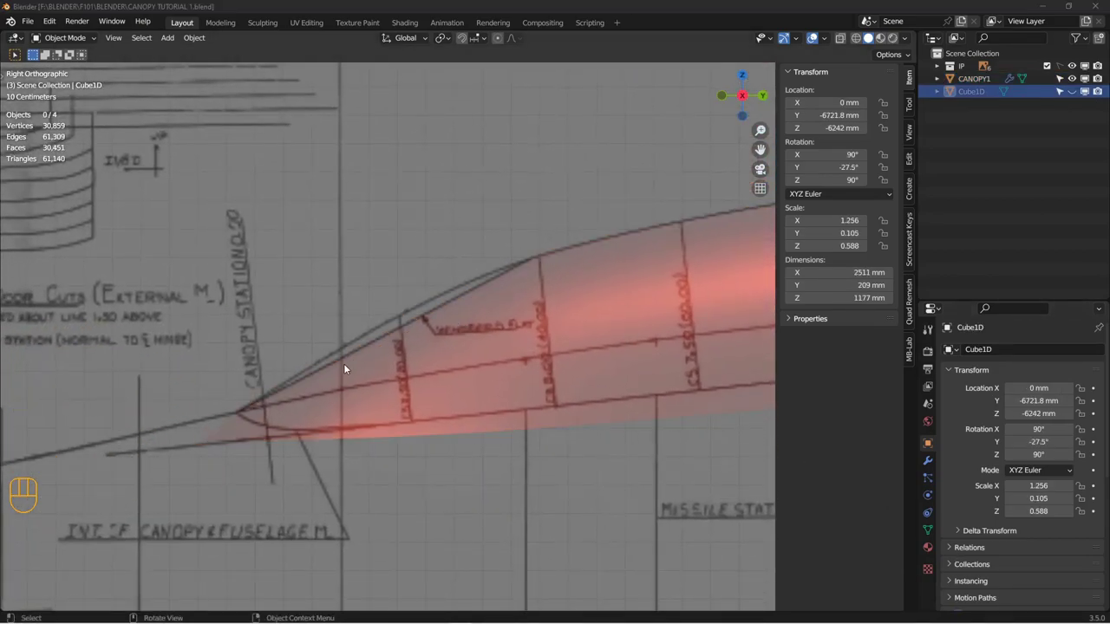
Step: Select the cut canopy and examine its flat windscreen area and overall shape from several angles
left_click(424, 354)
middle_click_drag(424, 354, 413, 374)
scroll(413, 374, "up", 2)
scroll(413, 374, "up", 2)
middle_click_drag(487, 361, 368, 336, "shift")
middle_click_drag(408, 383, 422, 363)
scroll(438, 358, "down", 1)
scroll(438, 357, "down", 1)
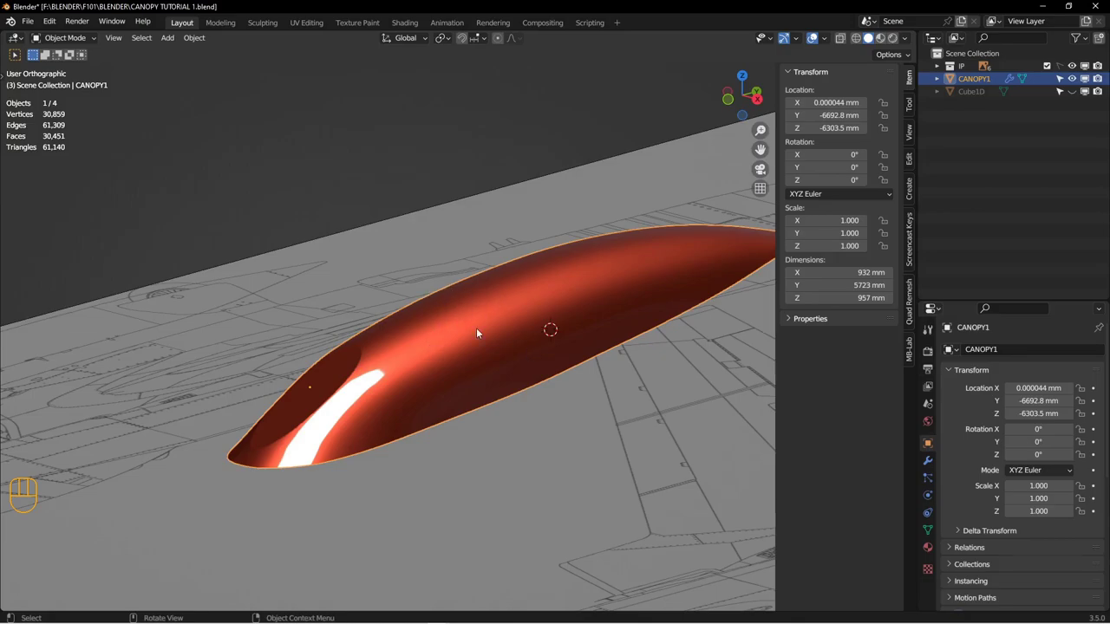
middle_click_drag(460, 346, 482, 323, "shift")
middle_click_drag(480, 338, 429, 336)
left_click(430, 332)
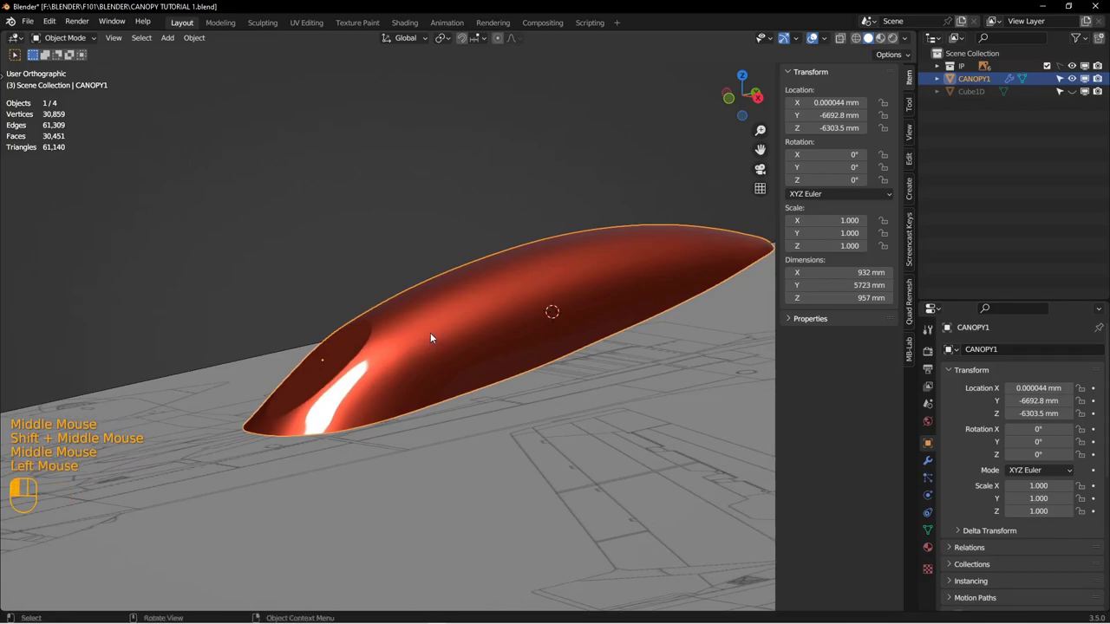
scroll(527, 337, "up", 2)
middle_click_drag(525, 339, 485, 303, "shift")
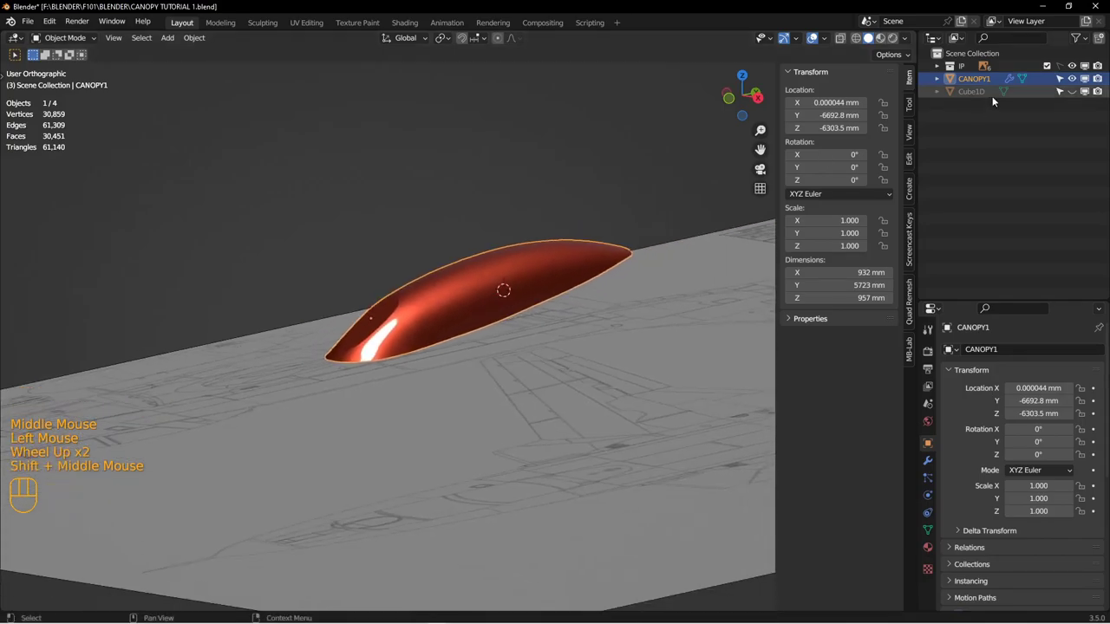
Step: Rename the CANOPY1 object as CANOPY SHRINK and the Cube1D slab as BOO
double_click(970, 78)
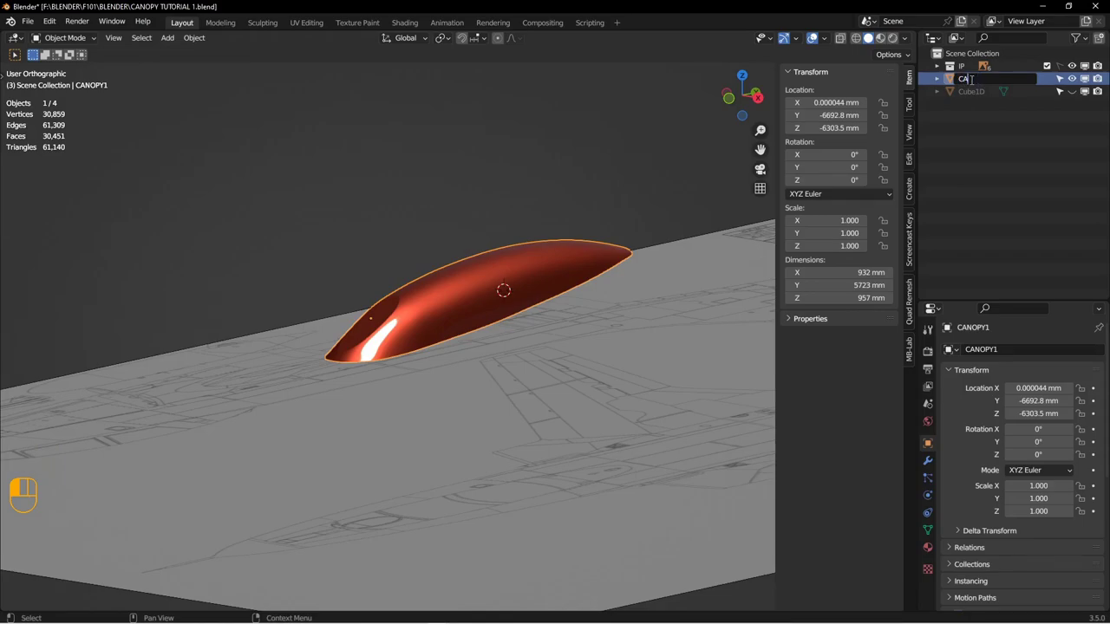
type("CANOPY SHRINK")
key("Return")
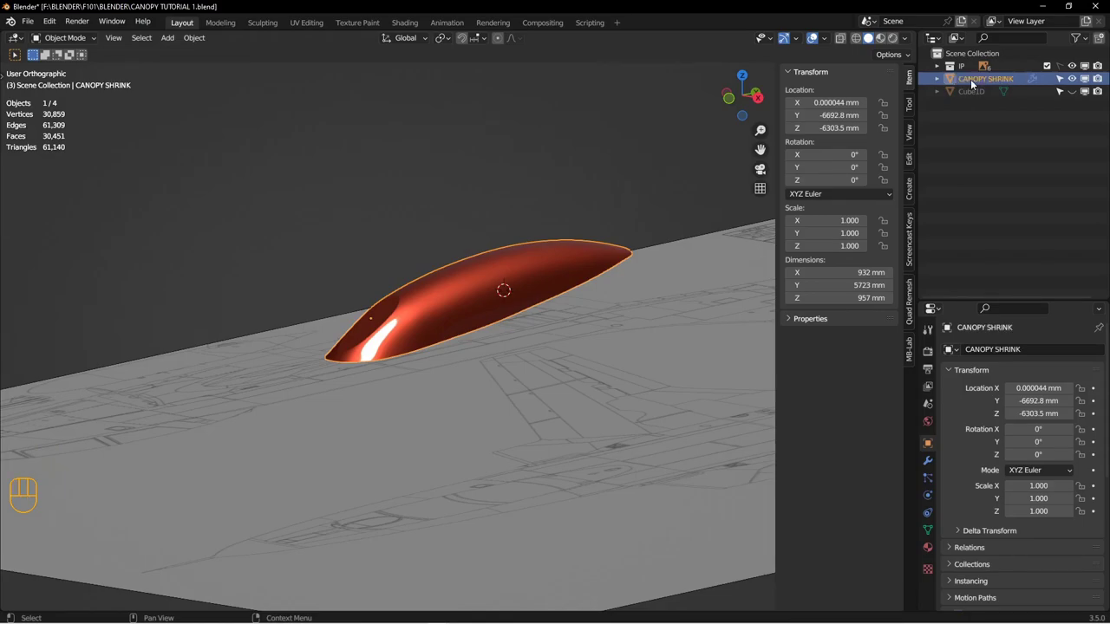
double_click(970, 91)
type("BOO")
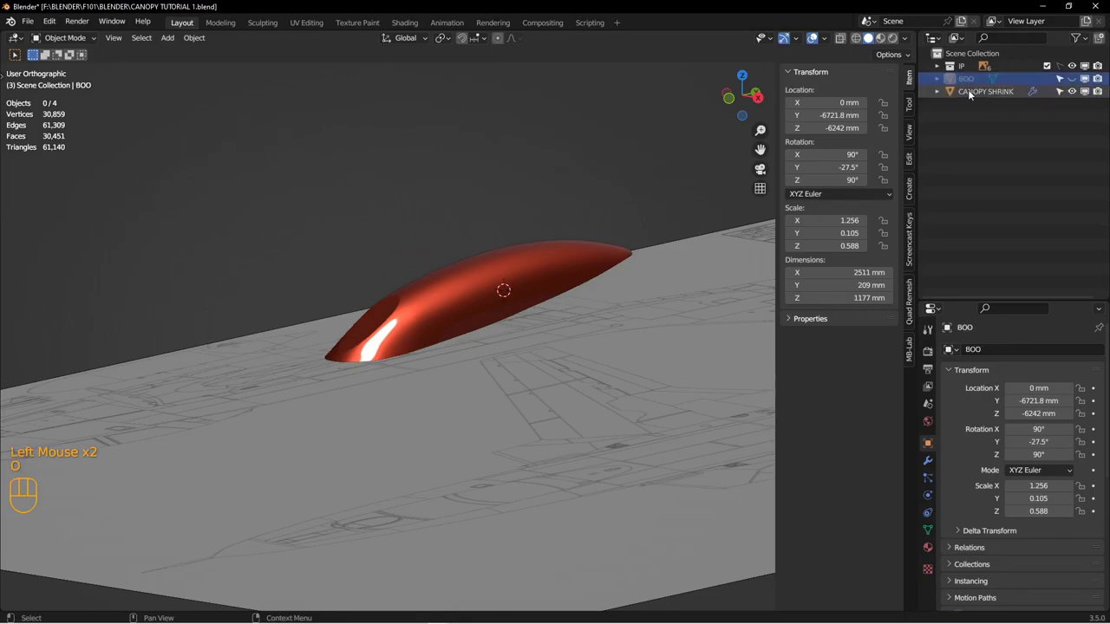
key("Return")
Step: Hide the IP SECTIONS blueprint and enable the IP SIDE blueprint in the IP collection
middle_click_drag(485, 299, 550, 325, "alt")
scroll(549, 356, "up", 2)
key("KP_3")
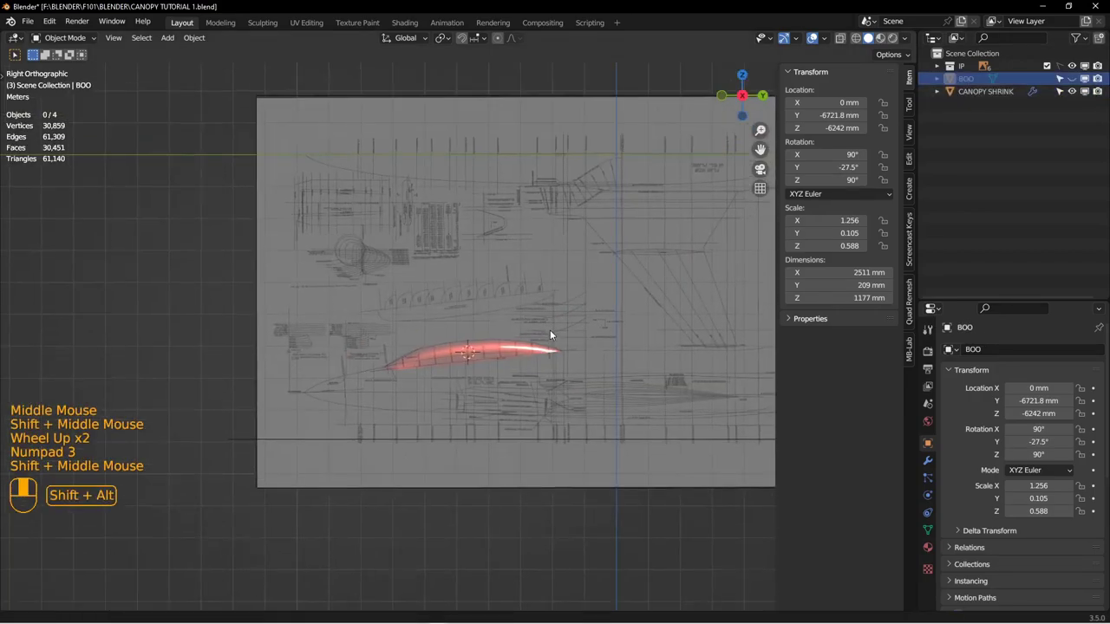
scroll(550, 325, "down", 2)
left_click(938, 67)
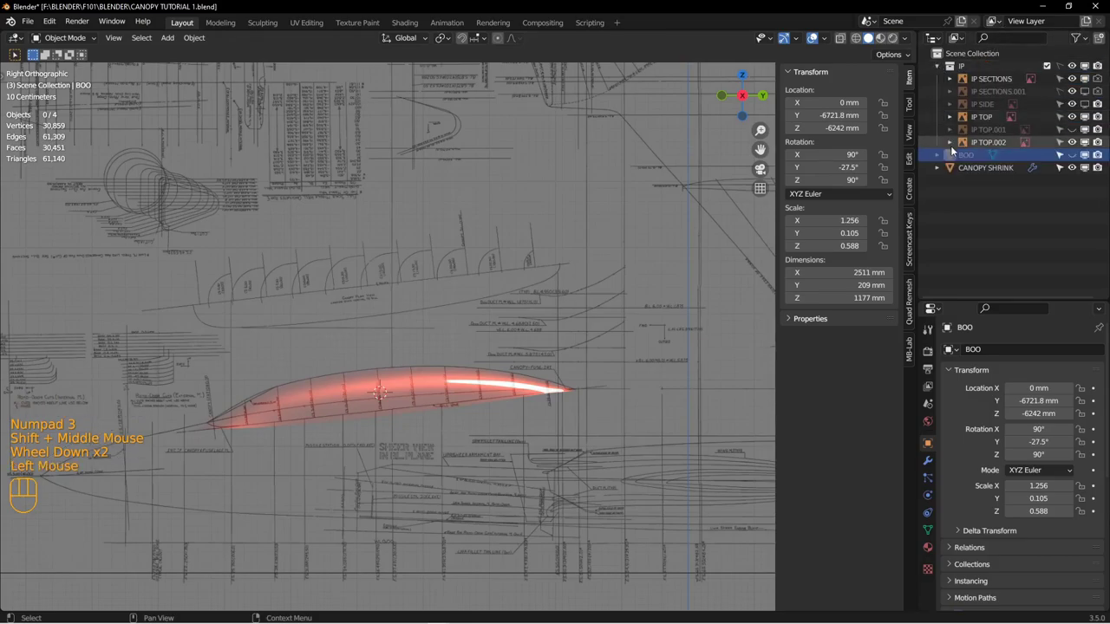
left_click(1085, 79)
left_click(1072, 104)
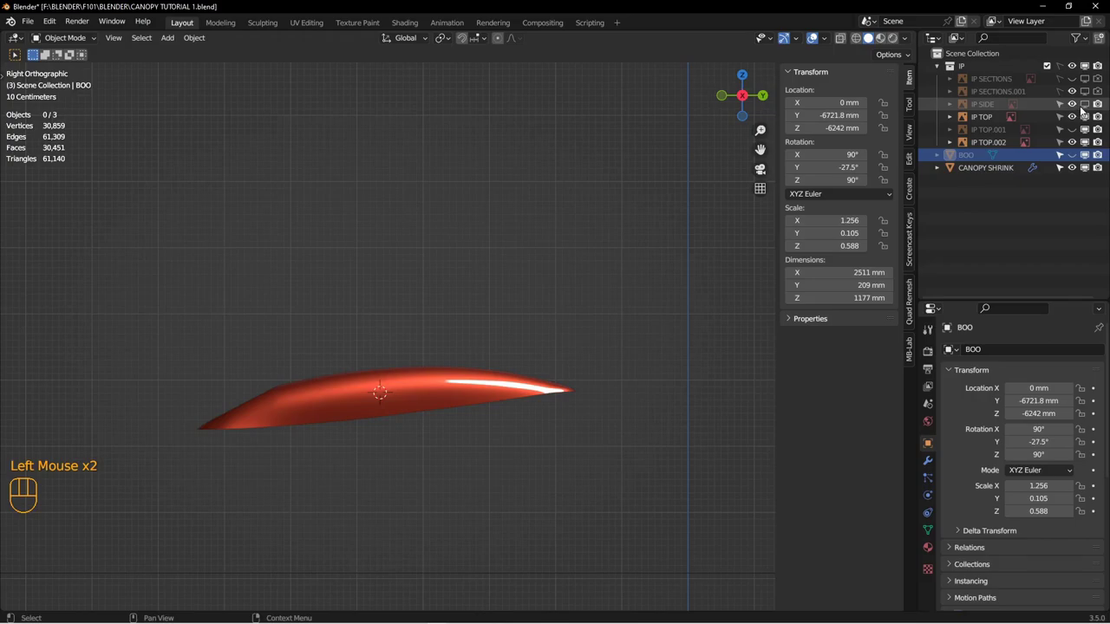
left_click(1085, 104)
Step: Hide the IP TOP.002 blueprint and disable it in viewports, leaving the canopy unobstructed
middle_click_drag(324, 353, 508, 338)
scroll(508, 338, "down", 2)
left_click(624, 380)
middle_click_drag(623, 380, 584, 314, "shift")
scroll(721, 426, "up", 1)
left_click(721, 427)
scroll(673, 432, "up", 2)
scroll(598, 465, "up", 2)
middle_click_drag(598, 465, 565, 415, "shift")
left_click(565, 415)
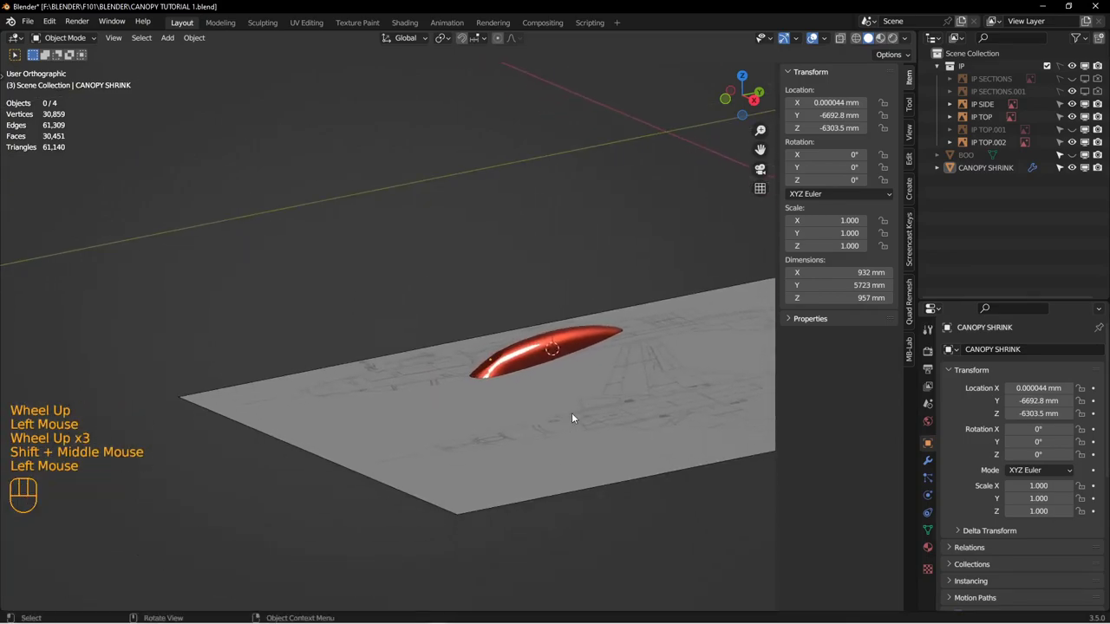
left_click(1084, 141)
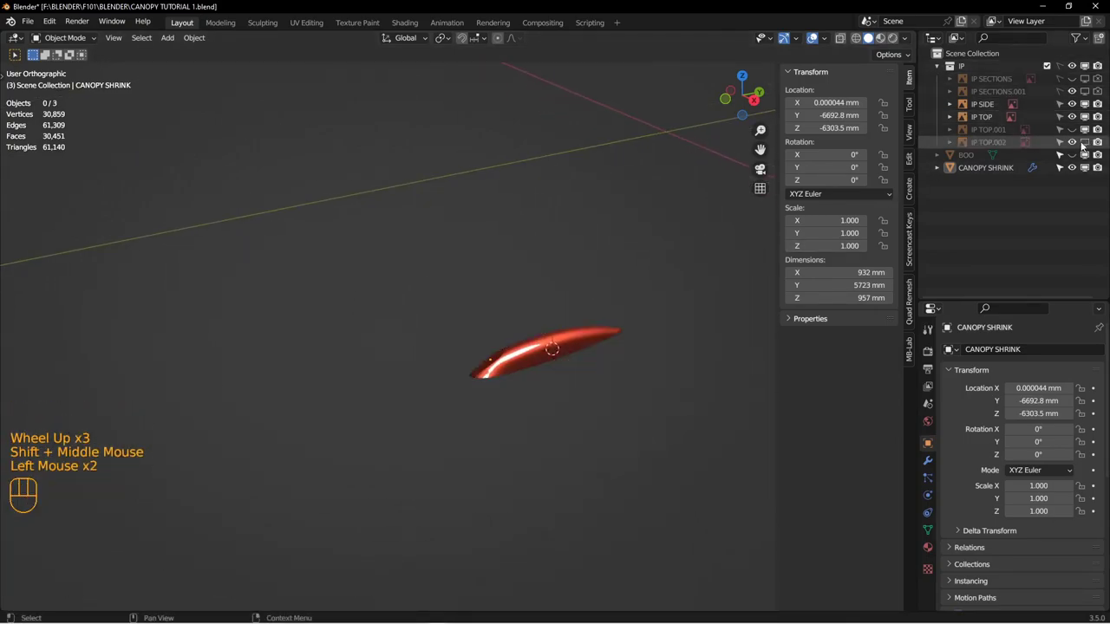
left_click(1073, 142)
middle_click_drag(603, 317, 579, 333, "shift")
middle_click_drag(407, 298, 407, 298, "shift")
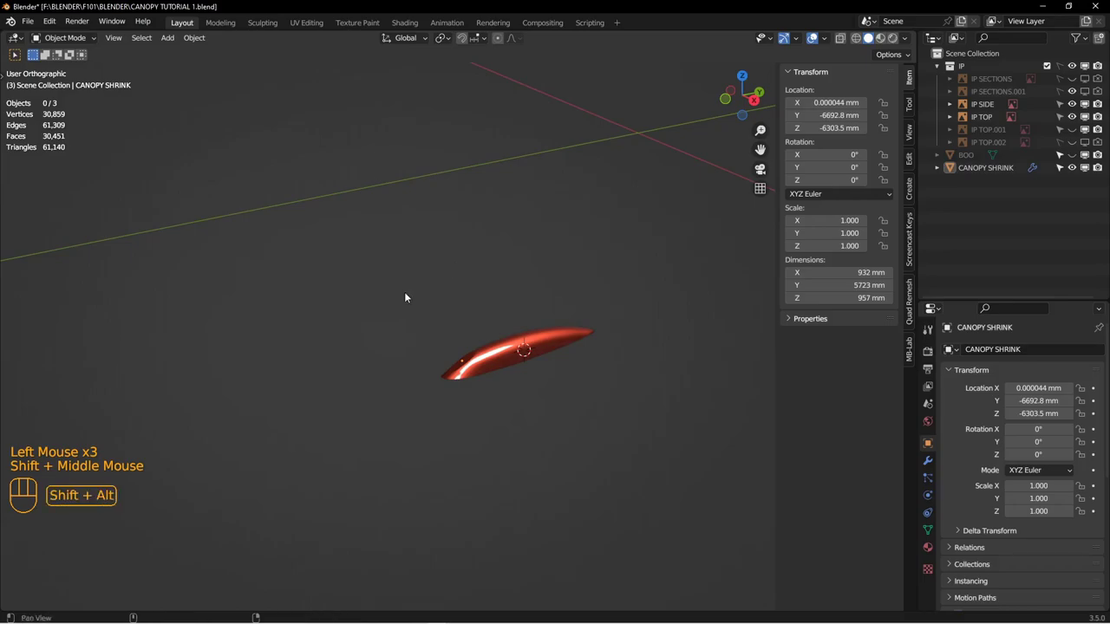
Step: Select CANOPY SHRINK and review its modifier stack, including the Subdivision levels
scroll(498, 376, "down", 3)
left_click(506, 352)
scroll(505, 352, "down", 1)
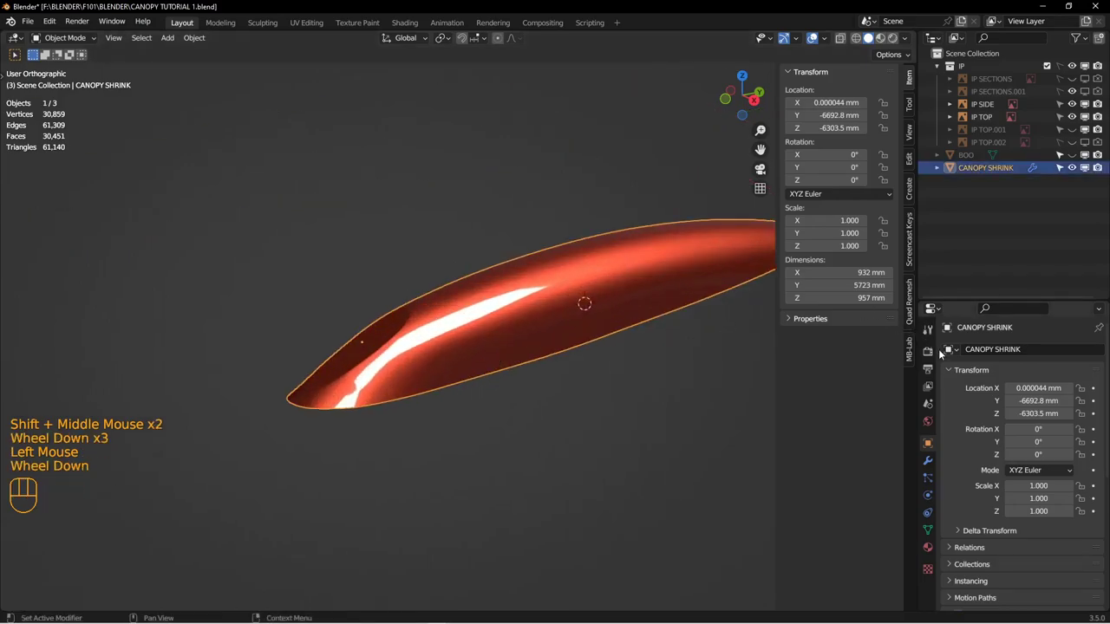
left_click(927, 460)
left_click_drag(969, 300, 953, 191)
middle_click_drag(759, 328, 691, 330, "shift")
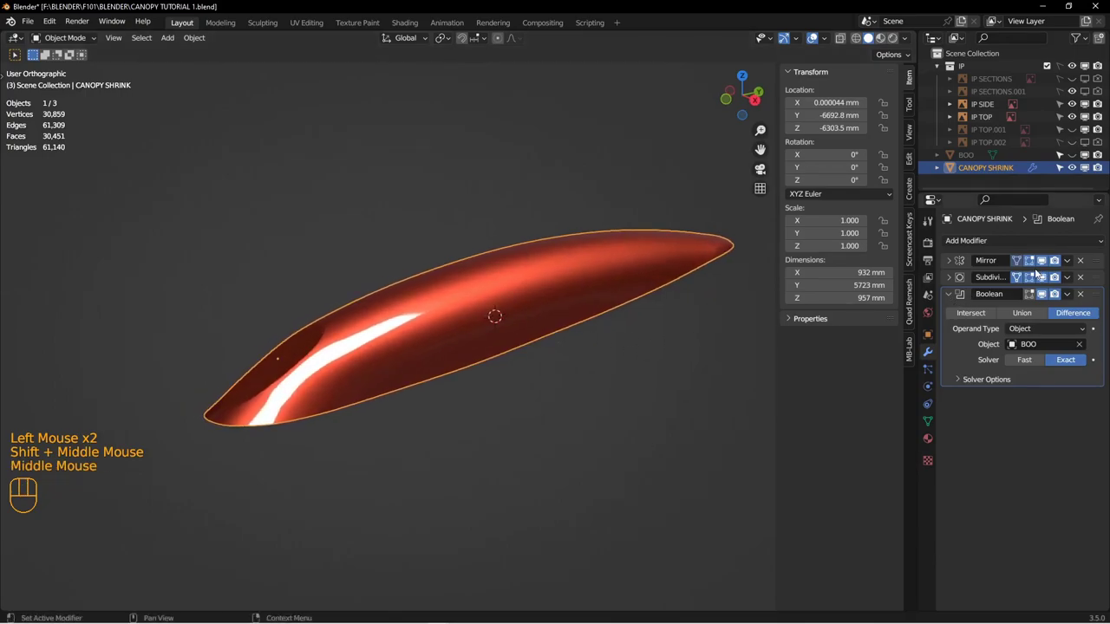
left_click(945, 276)
middle_click_drag(465, 291, 467, 290)
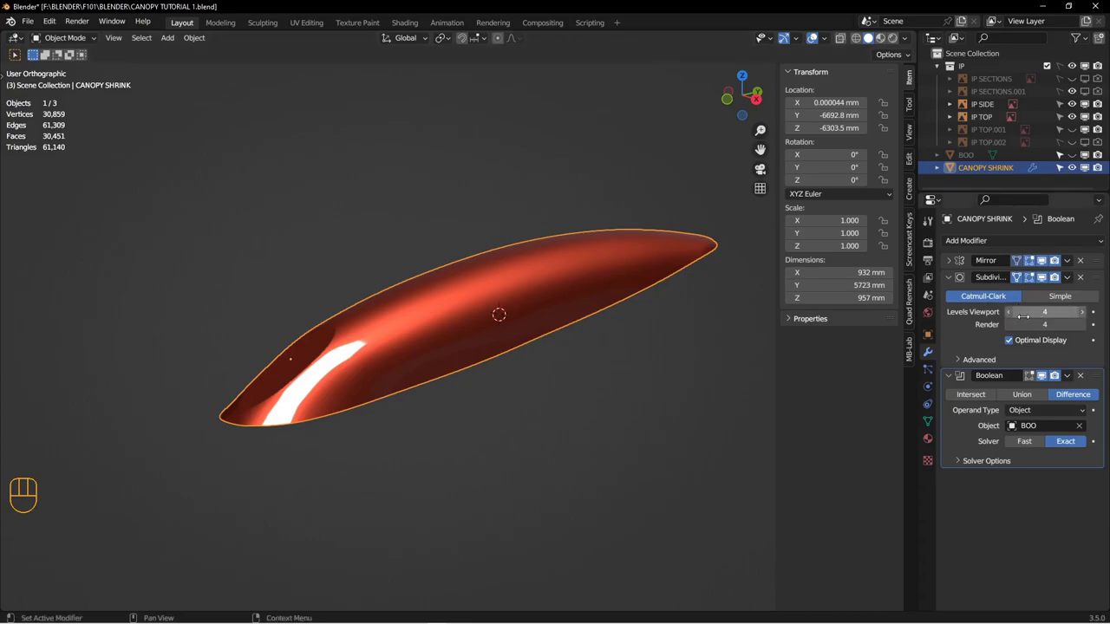
middle_click_drag(587, 310, 629, 311)
left_click(952, 277)
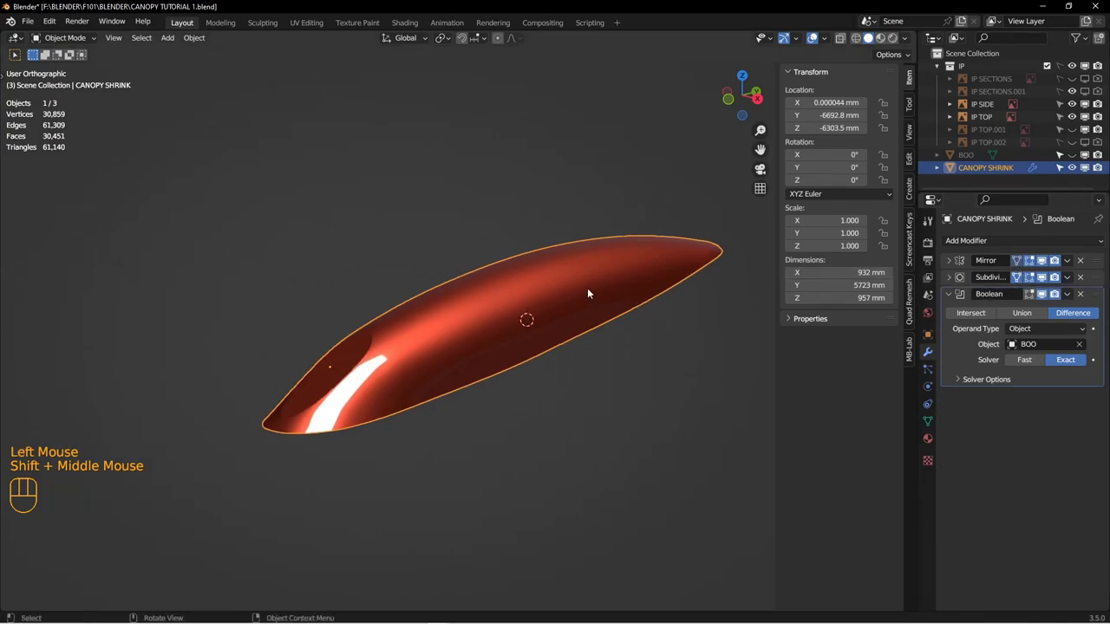
Step: Duplicate CANOPY SHRINK in place, then hide the original and disable its selection and rendering
key("shift+d")
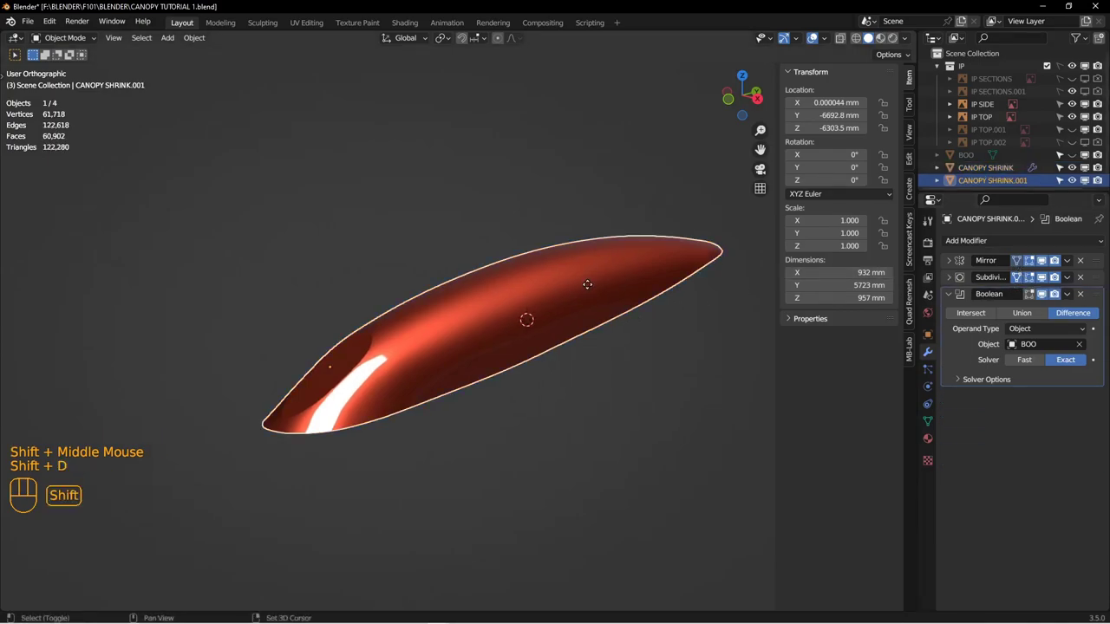
right_click(599, 278)
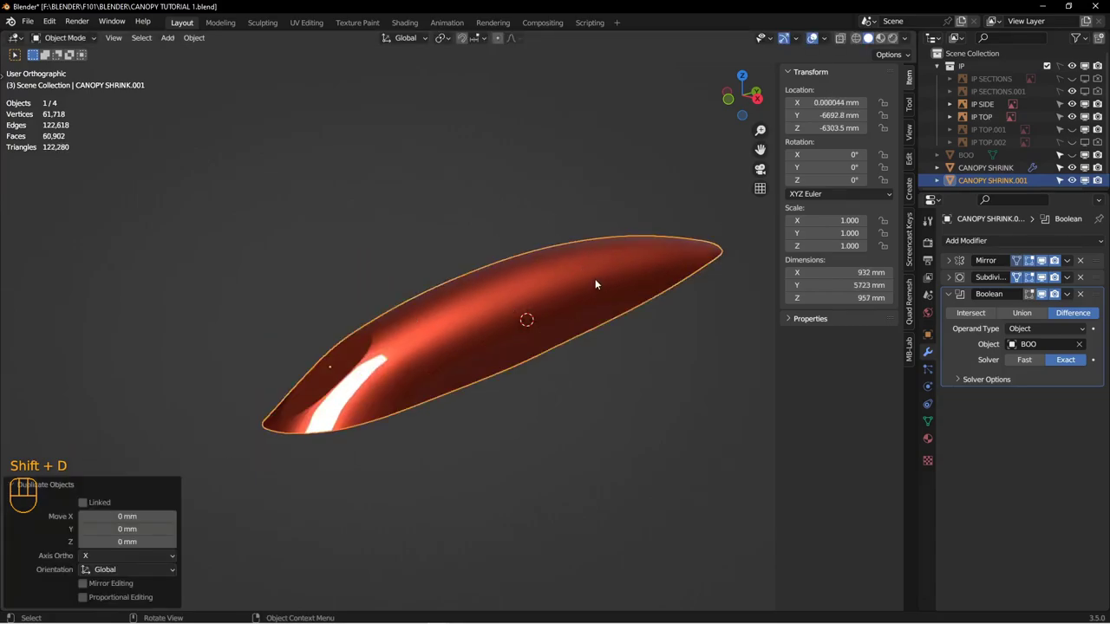
left_click_drag(1096, 167, 1058, 168)
left_click(516, 305)
middle_click_drag(517, 305, 520, 311)
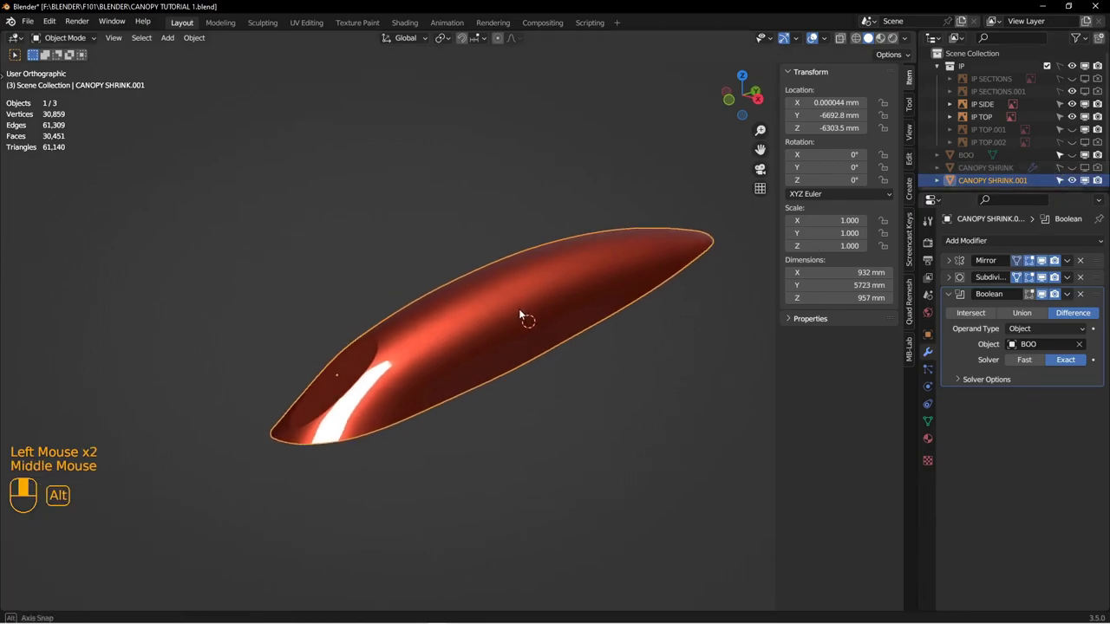
Step: Try applying the duplicate's Boolean modifier before its other modifiers, and undo it
left_click(1068, 261)
left_click(1069, 265)
left_click(1068, 295)
left_click(1032, 308)
middle_click_drag(355, 329, 469, 383)
key("ctrl+z")
Step: Apply the duplicate's Mirror and Boolean modifiers with its Subdivision modifier disabled
left_click(1068, 261)
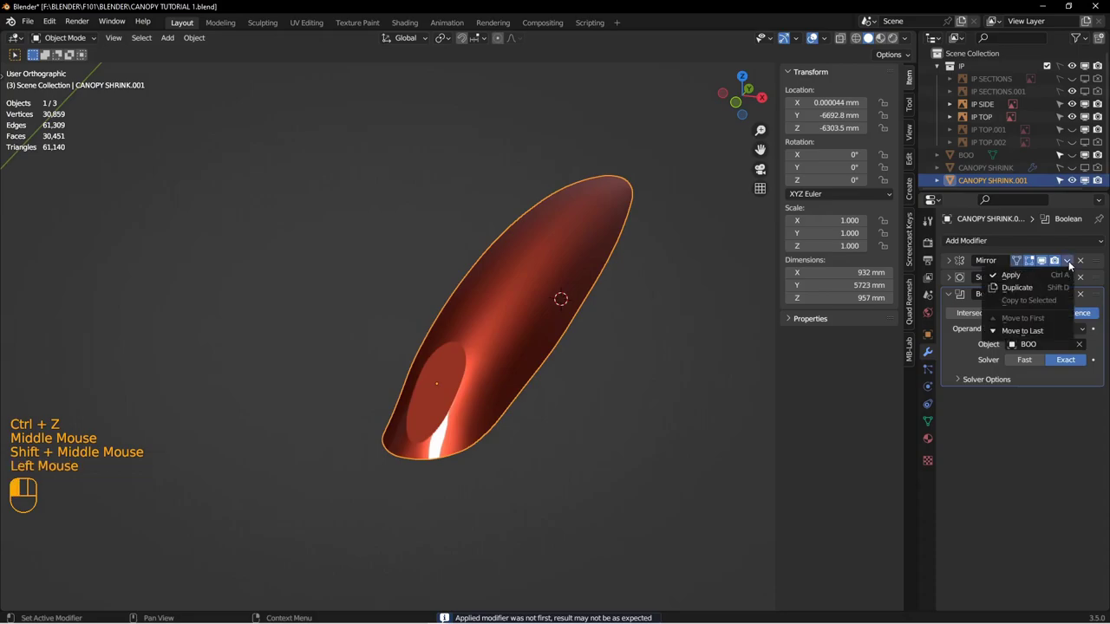
left_click(1061, 272)
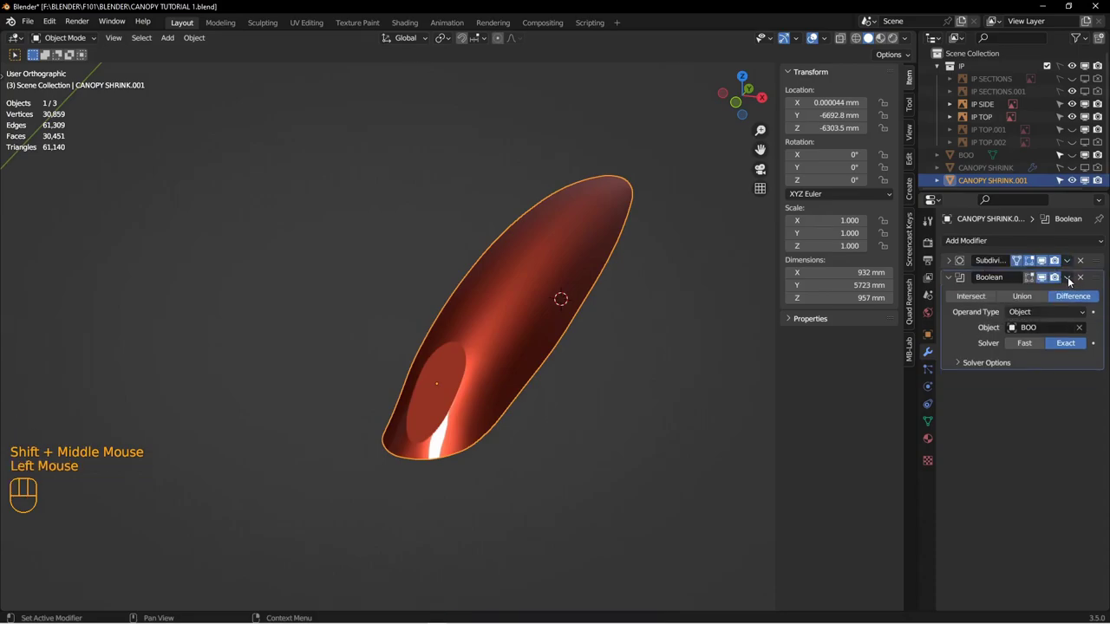
left_click(1067, 277)
left_click(1010, 296)
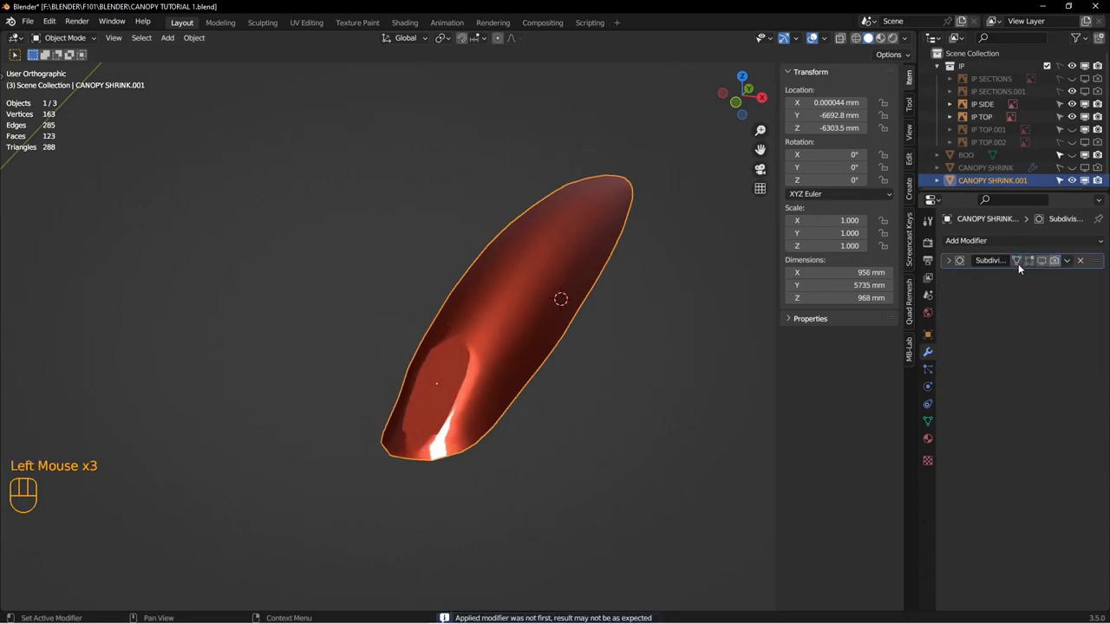
Step: Split the flat windscreen face down its centreline by connecting its upper and lower centre vertices with an edge
middle_click_drag(599, 390, 624, 385)
key("ctrl+Tab")
middle_click_drag(719, 381, 468, 316)
scroll(452, 307, "down", 1)
key("1")
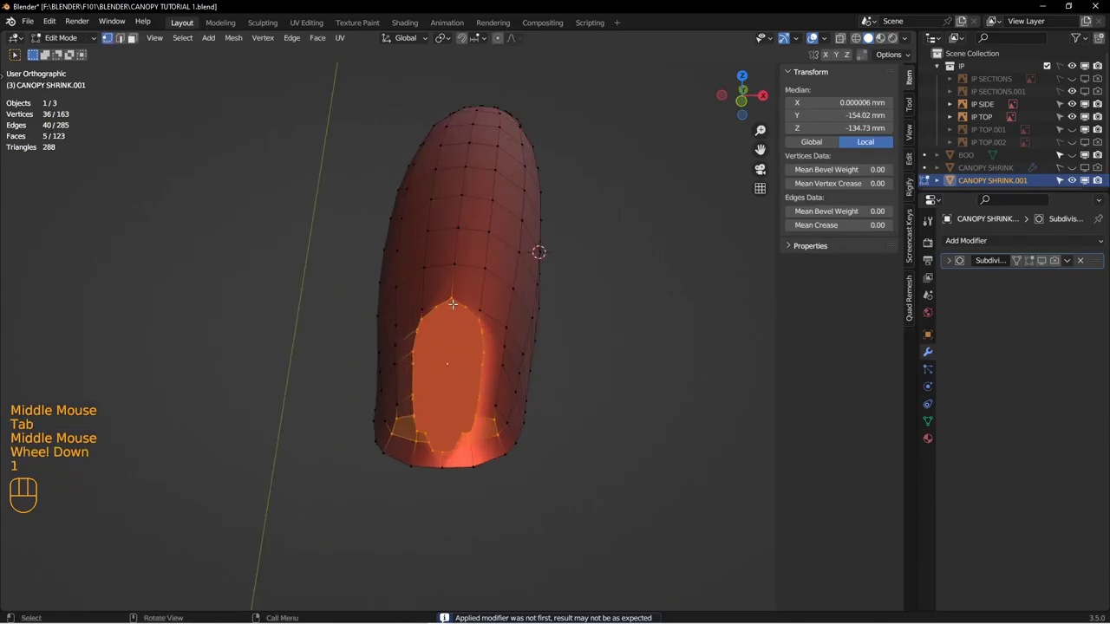
left_click(433, 376)
left_click(474, 404, "shift")
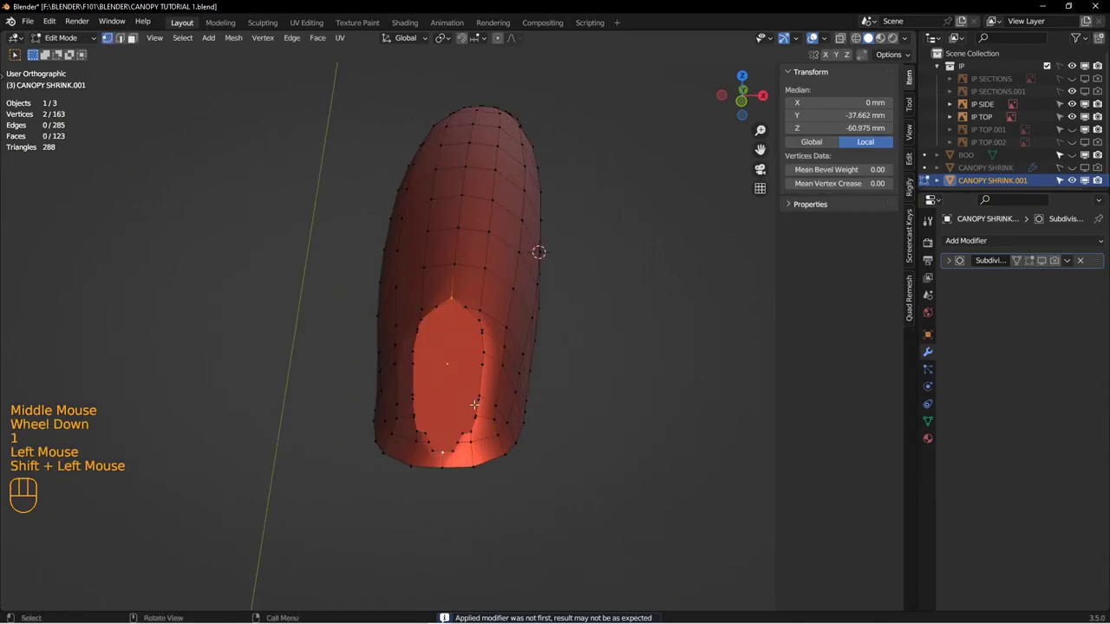
key("j")
Step: Delete the faces on the negative X half of the duplicate canopy in wireframe front view, and return to Object Mode
key("KP_1")
key("z")
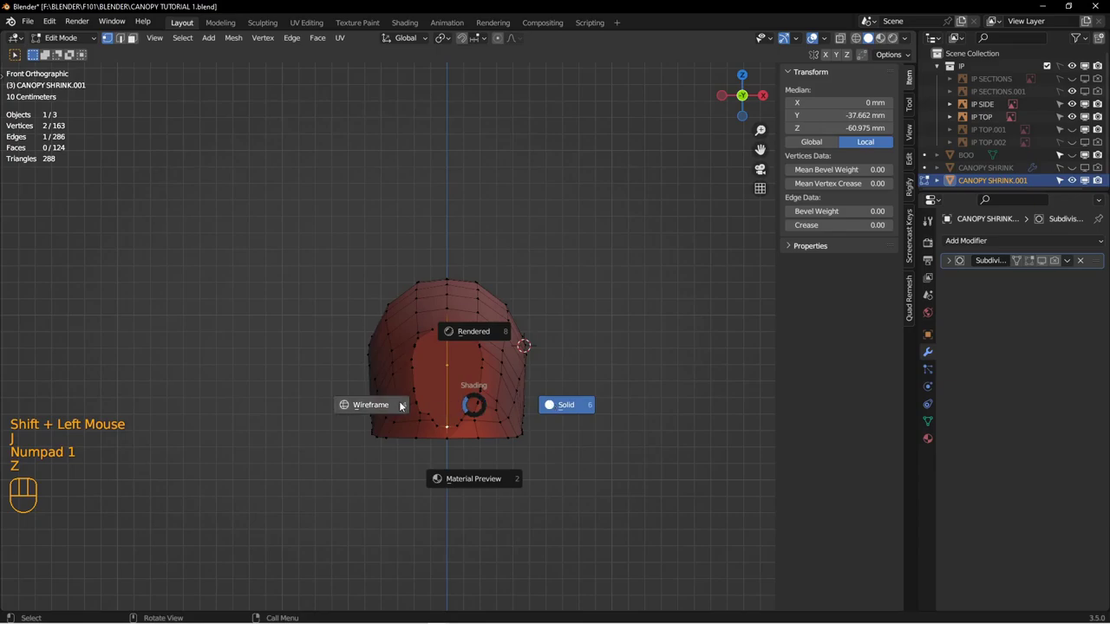
scroll(347, 330, "down", 3)
key("3")
left_click_drag(250, 181, 462, 498)
key("x")
left_click(499, 329)
key("z")
mouse_move(518, 339)
middle_mouse_down()
mouse_move(512, 359)
mouse_move(541, 345)
mouse_move(469, 341)
middle_mouse_up()
key("Tab")
key("alt+a")
scroll(509, 349, "up", 1)
left_click(538, 340)
middle_click_drag(469, 341, 520, 329)
Step: Add an X-axis Mirror modifier to the half canopy above Subdivision, and expand the Subdivision settings
left_click(1025, 242)
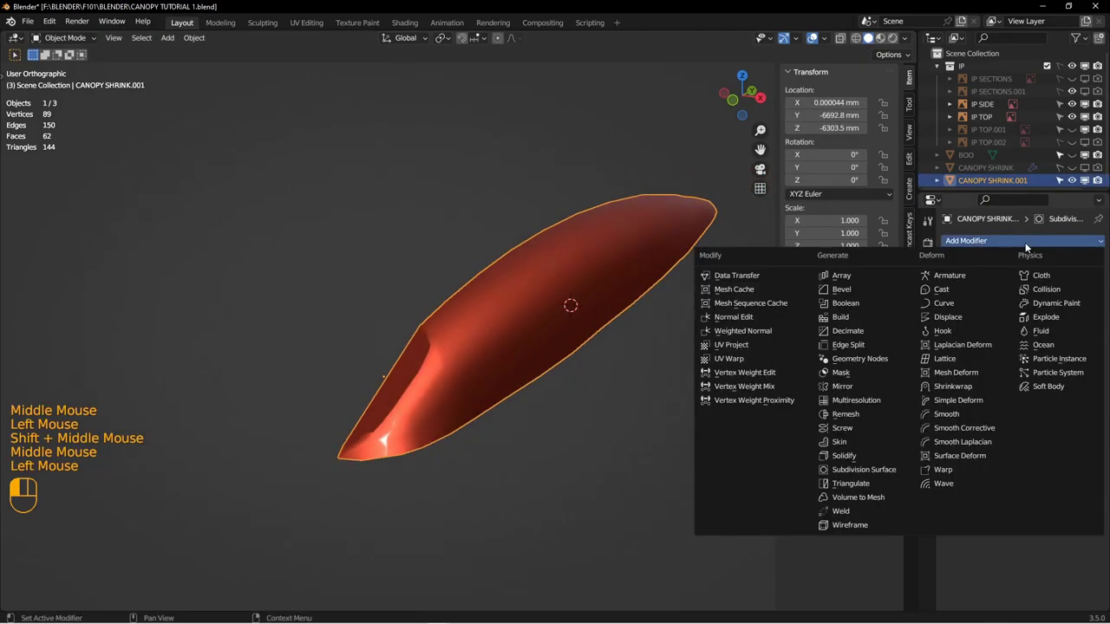
left_click(846, 386)
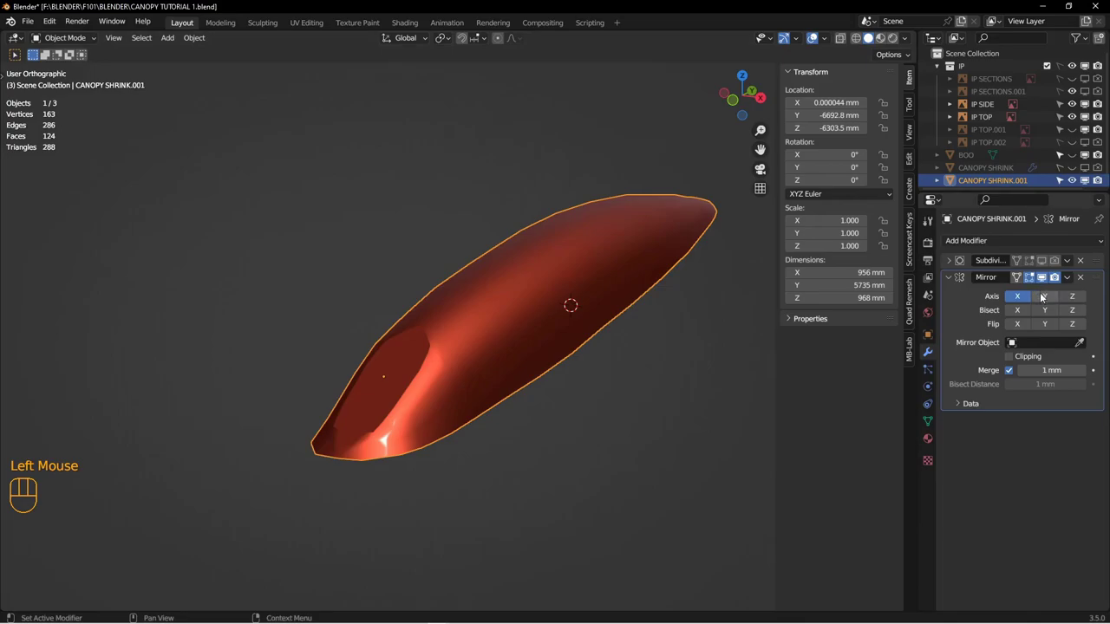
left_click_drag(1098, 276, 1097, 259)
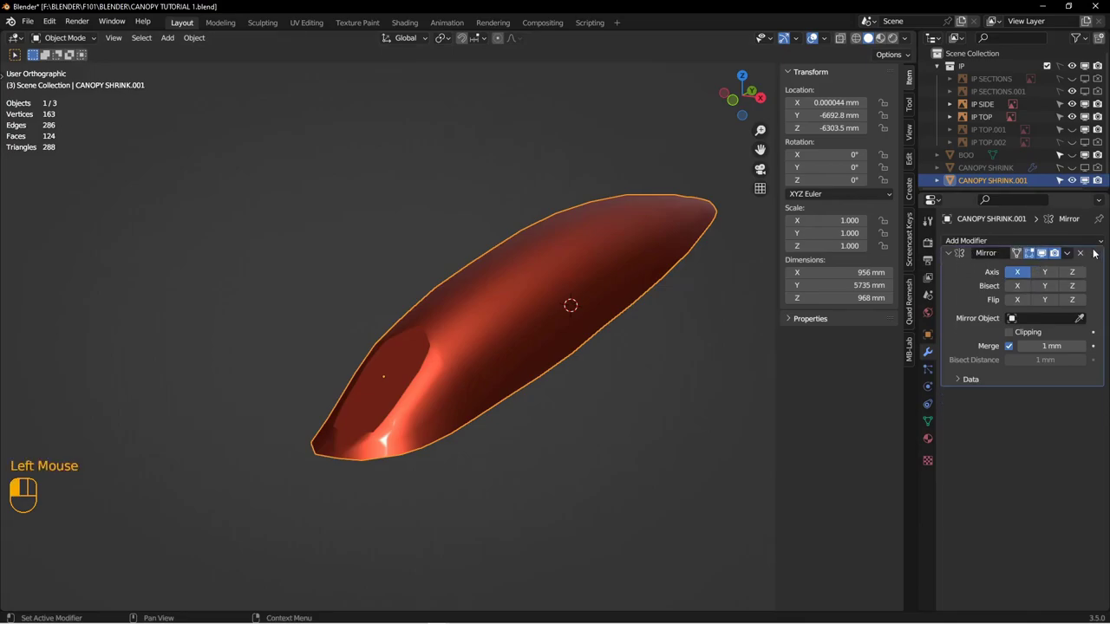
left_click(948, 261)
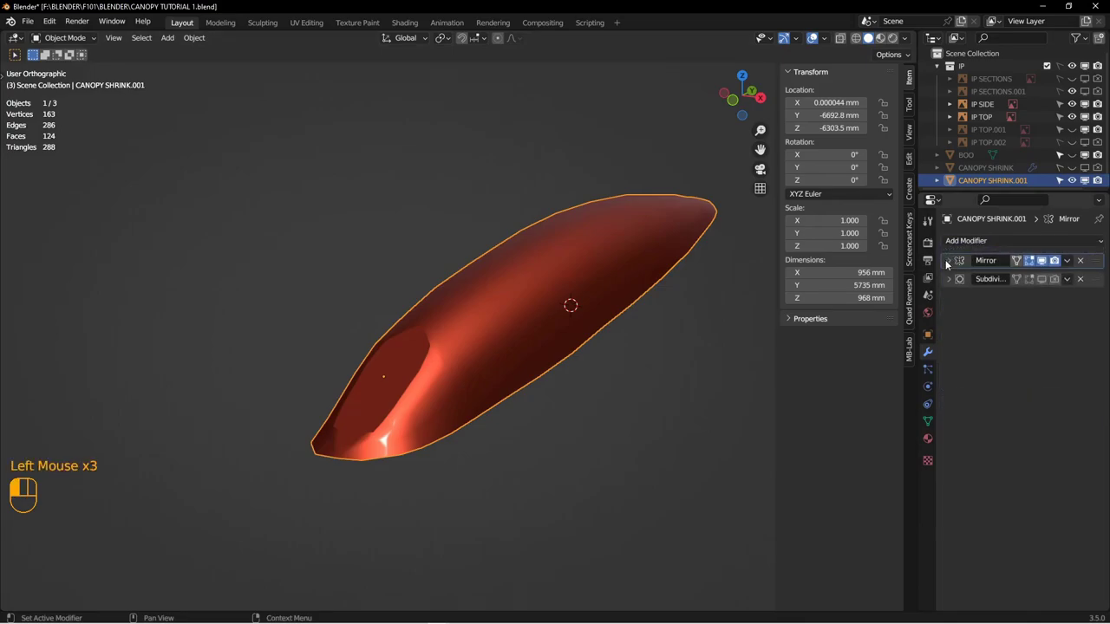
left_click(949, 277)
left_click(964, 303)
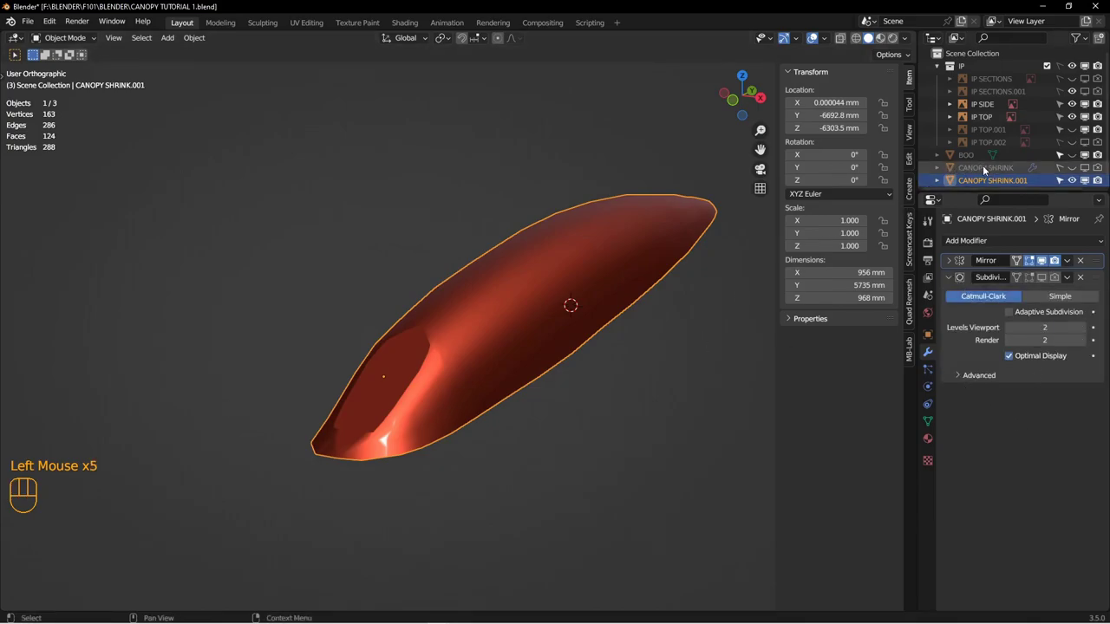
middle_click_drag(607, 323, 537, 303, "shift")
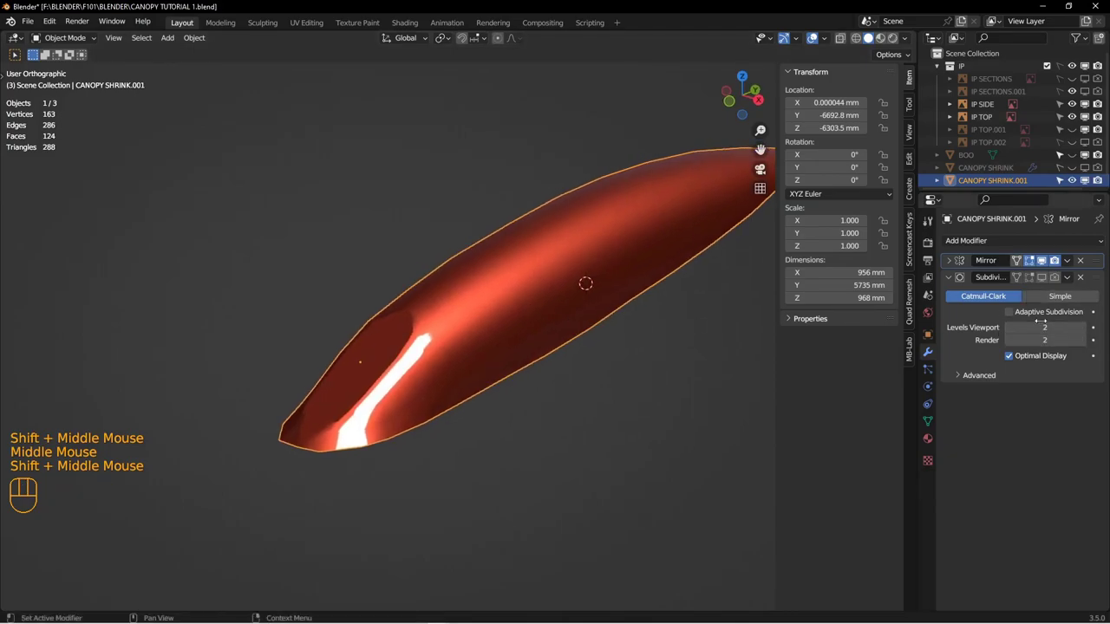
middle_click_drag(494, 329, 465, 338, "shift")
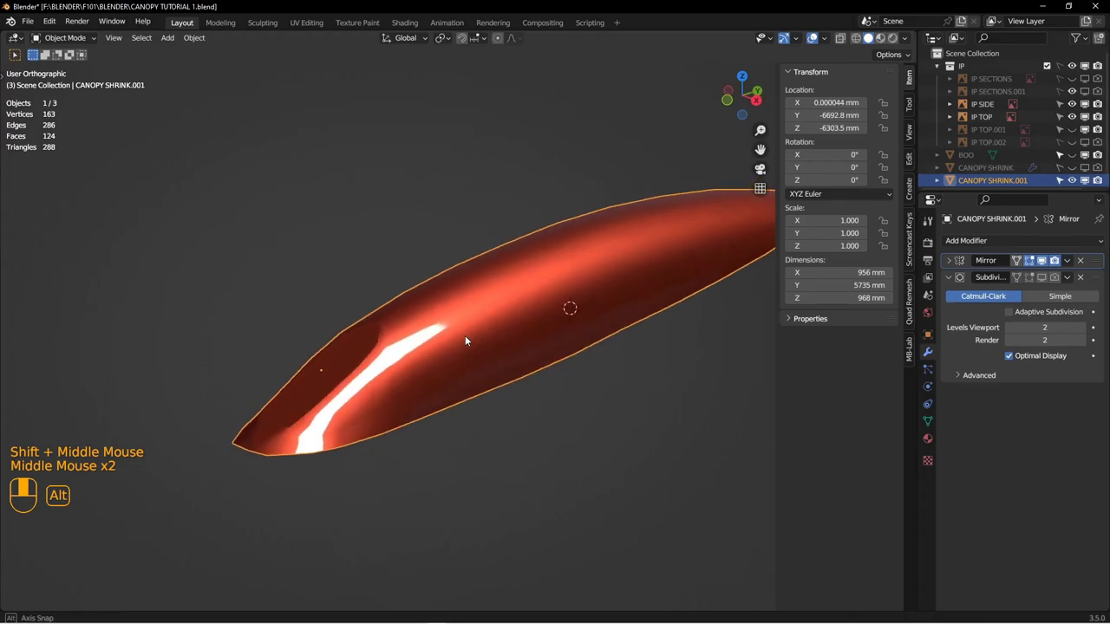
Step: Add a Bevel modifier to the canopy and place it first in the modifier stack
left_click(1013, 241)
left_click(848, 291)
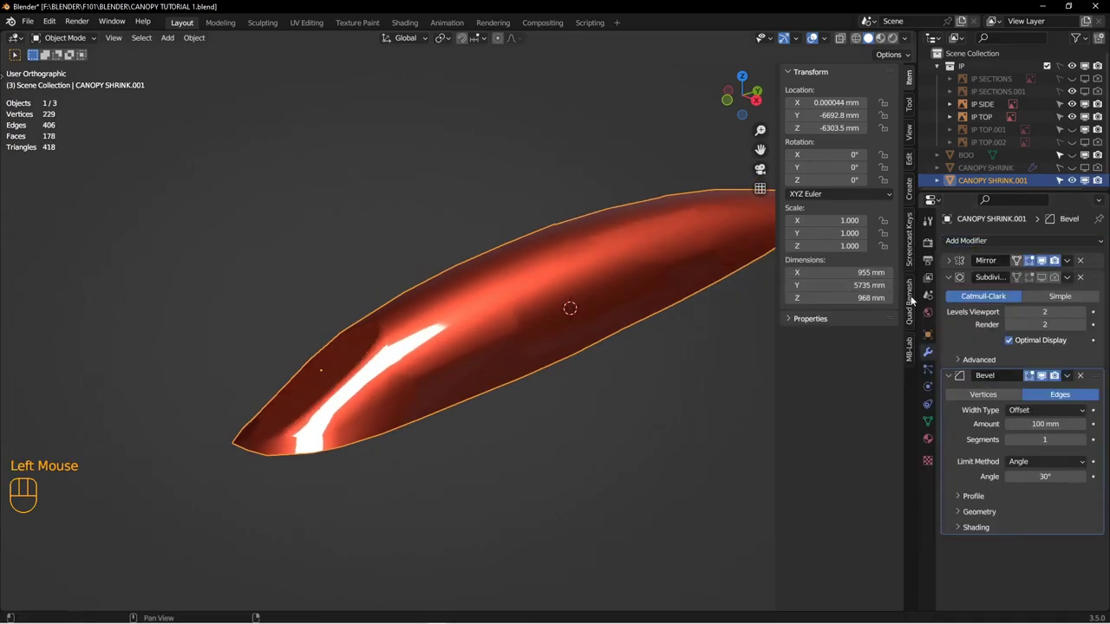
left_click_drag(1102, 390, 1102, 287)
Step: Set the Bevel amount to 1 mm with 2 segments and limit it by Weight, then collapse its settings
left_click(1043, 309)
key("Return")
left_click(1030, 326)
type("2")
key("Return")
left_click(1031, 347)
left_click_drag(1032, 361, 1023, 389)
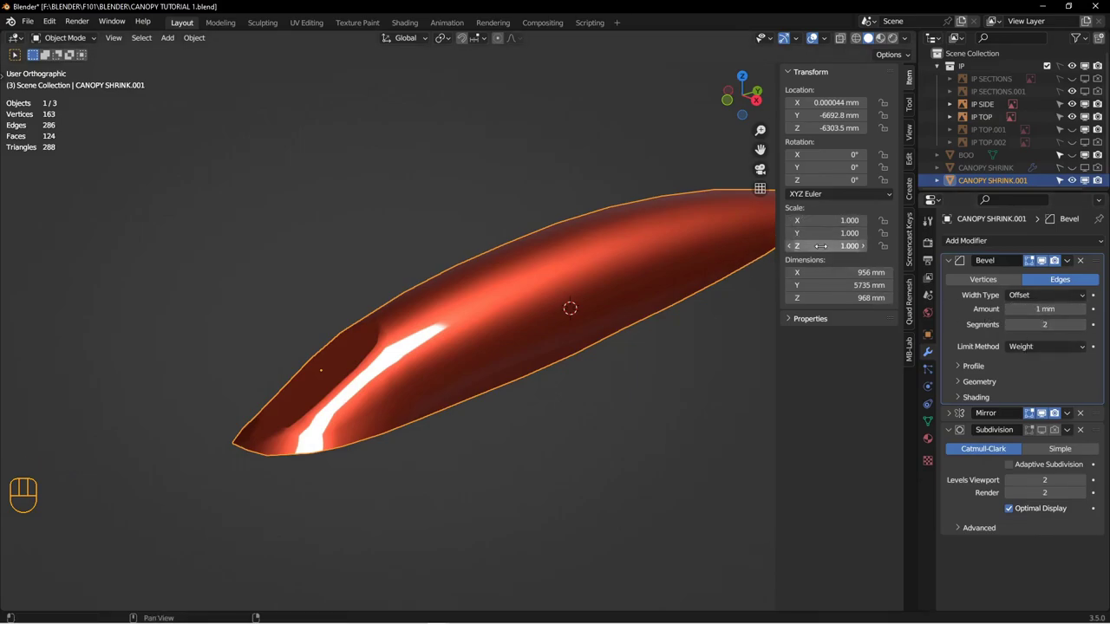
left_click(949, 260)
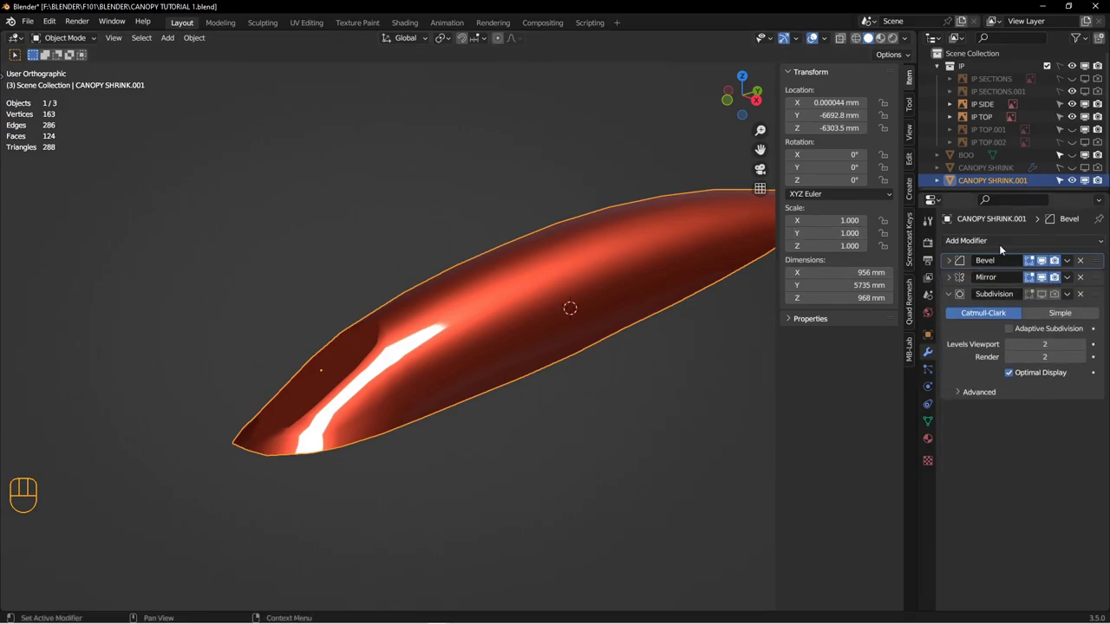
Step: Add a Shrinkwrap modifier to the half canopy with the CANOPY SHRINK object as its target
left_click(1001, 241)
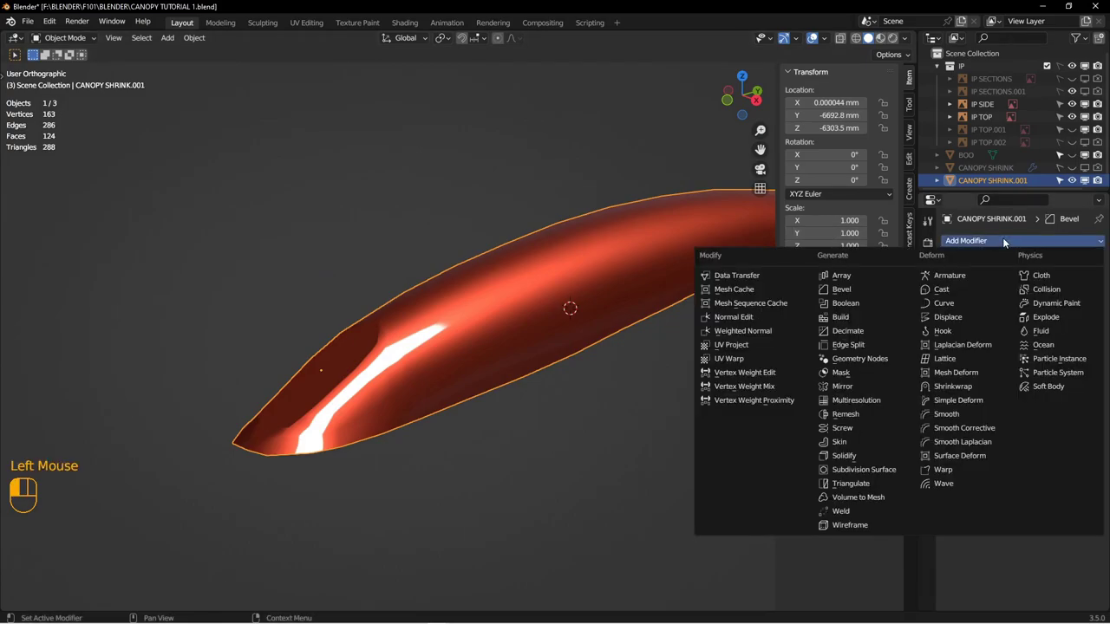
left_click(955, 390)
left_click(1081, 443)
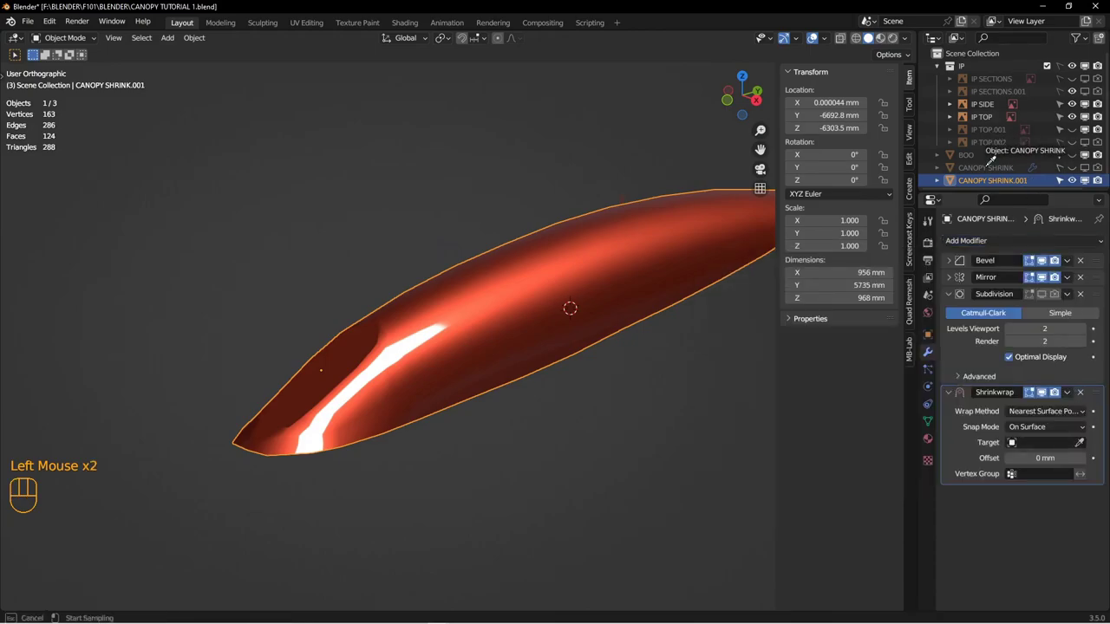
left_click(1000, 165)
middle_click_drag(605, 257, 728, 326)
Step: Toggle the Shrinkwrap modifier's viewport display repeatedly to compare the canopy surface with and without it
left_click(1045, 394)
left_click(1044, 393)
left_click(1045, 394)
left_click(1045, 394)
left_click(1045, 394)
left_click(1049, 394)
left_click(1043, 393)
left_click(1043, 394)
Step: Collapse the Shrinkwrap and Subdivision settings and disable the Bevel modifier's display in all modes
left_click(949, 392)
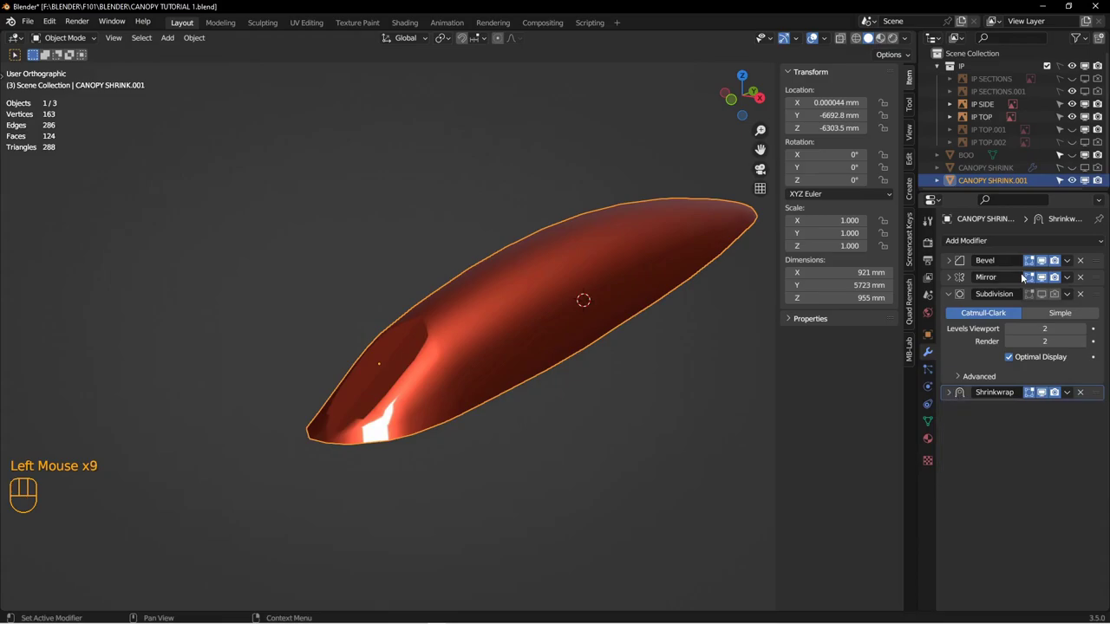
left_click(950, 295)
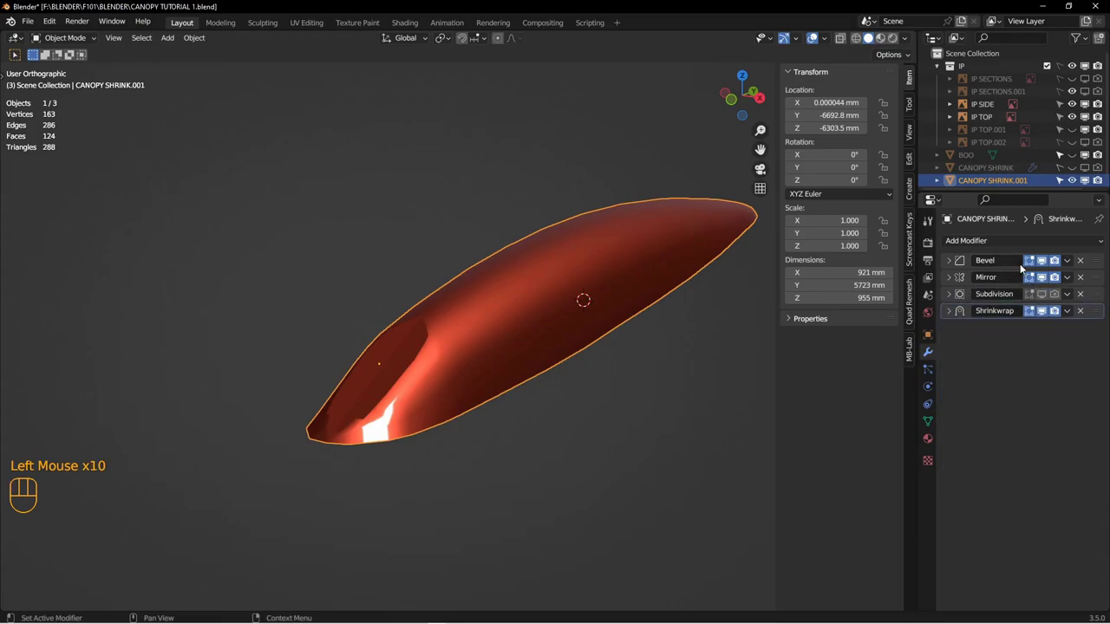
left_click(1056, 262)
Step: In right orthographic view over the side blueprint, change the viewport shading to Studio lighting with Random object colours
middle_click_drag(604, 336, 555, 336)
middle_click_drag(555, 337, 388, 340, "shift")
key("KP_3")
scroll(434, 360, "down", 2)
scroll(484, 347, "up", 1)
scroll(484, 347, "up", 1)
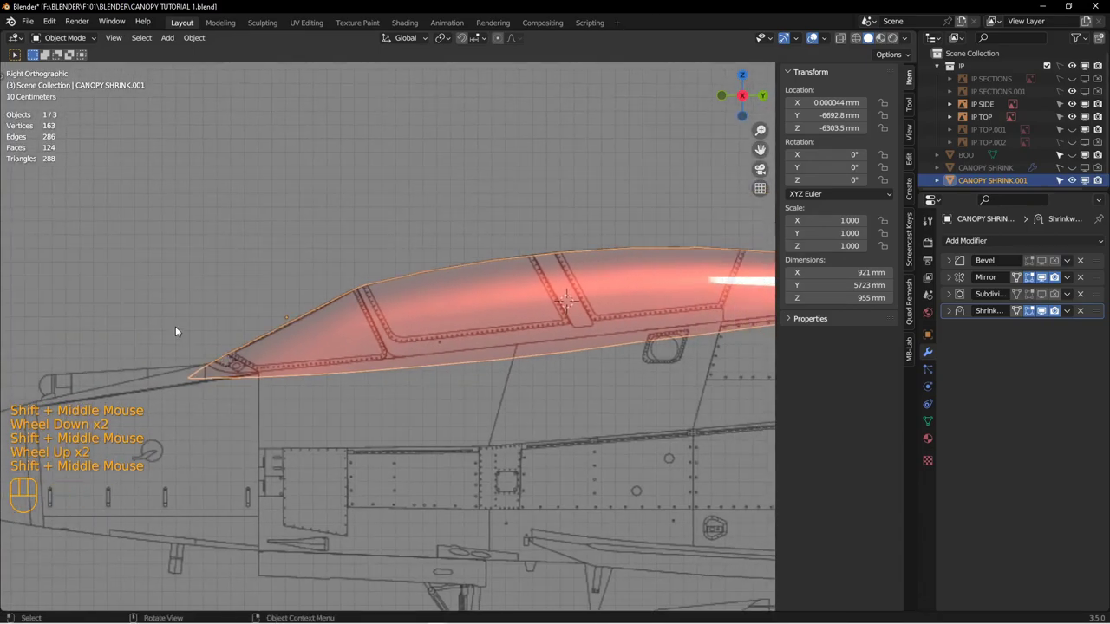
middle_click_drag(526, 345, 828, 128, "shift")
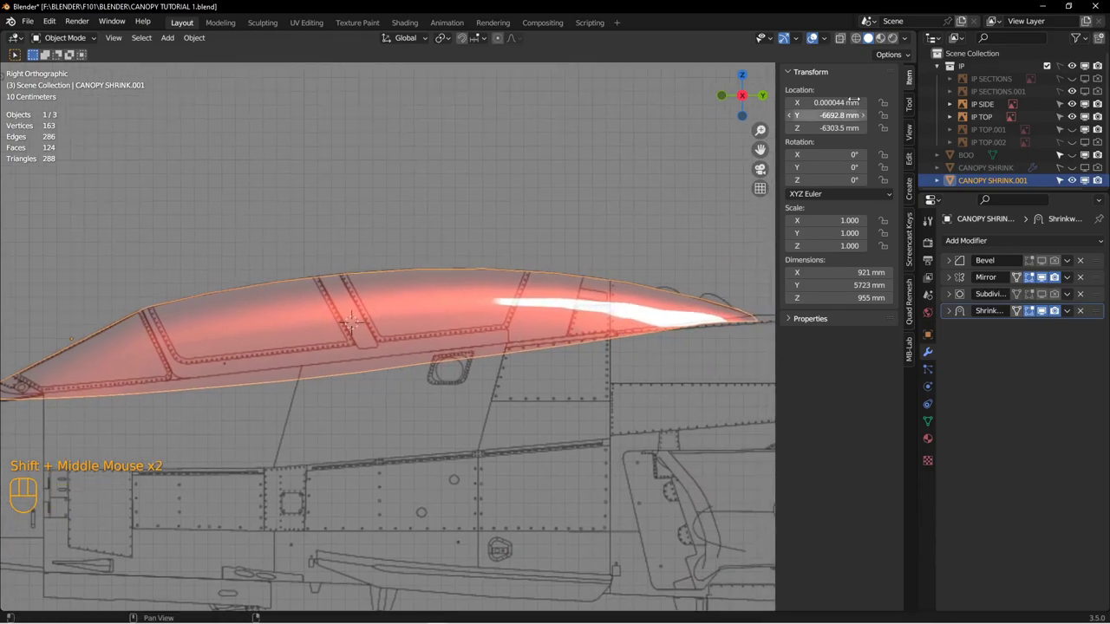
left_click(903, 38)
left_click(860, 180)
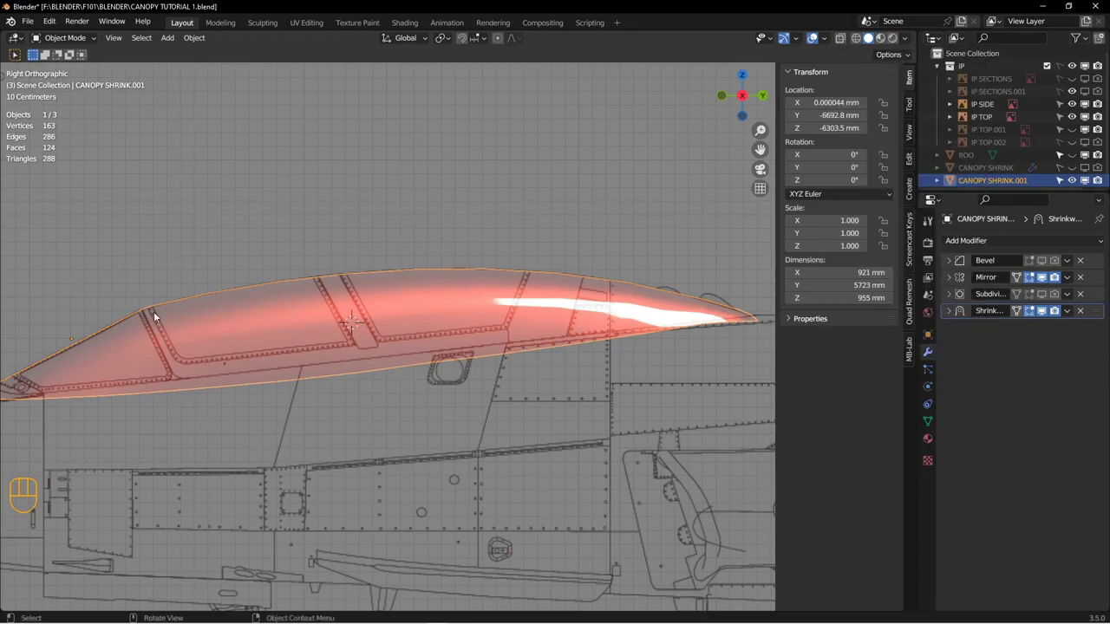
left_click(904, 38)
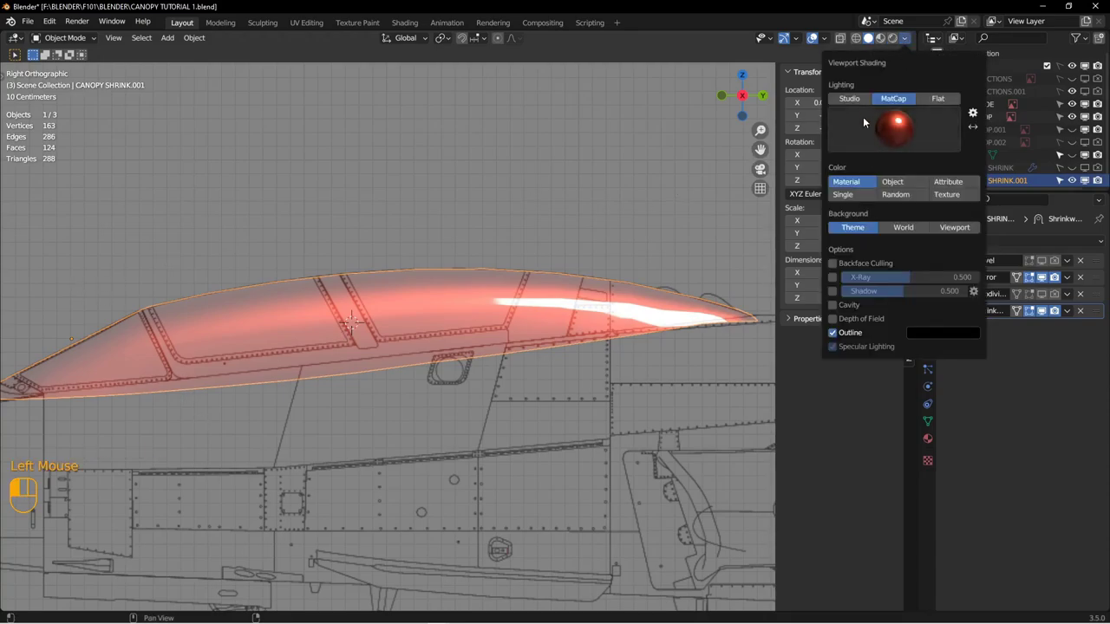
left_click(849, 98)
left_click(896, 209)
Step: Place the 3D cursor just ahead of the windscreen and add a plane mesh there
middle_click_drag(313, 386, 499, 348, "shift")
middle_click_drag(372, 348, 389, 384, "shift")
middle_click_drag(280, 378, 292, 330, "shift")
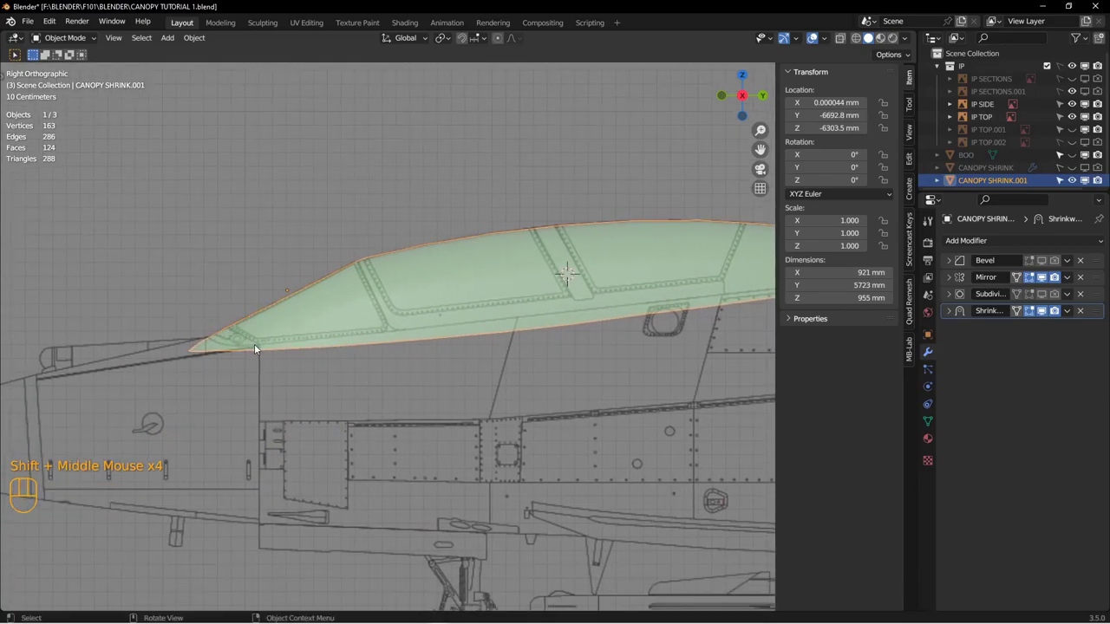
middle_click_drag(333, 330, 327, 396, "shift")
right_click(243, 318, "shift")
key("shift+a")
mouse_move(244, 318)
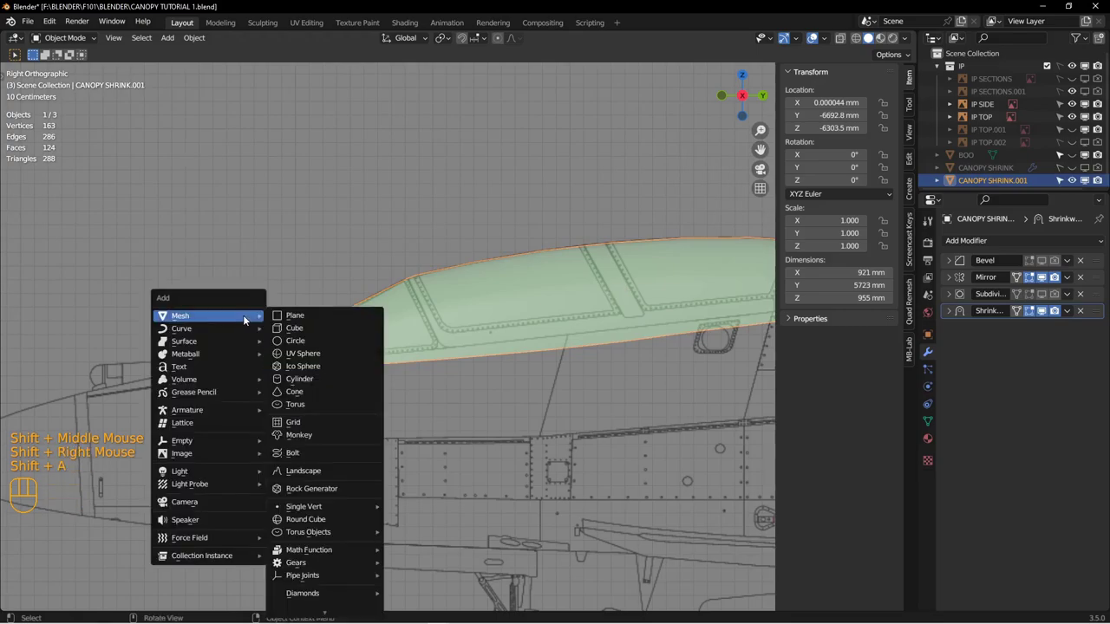
left_click(290, 316)
Step: Enter Edit Mode on the plane and delete its two upper vertices, keeping only the lower edge
key("Tab")
left_click(371, 276)
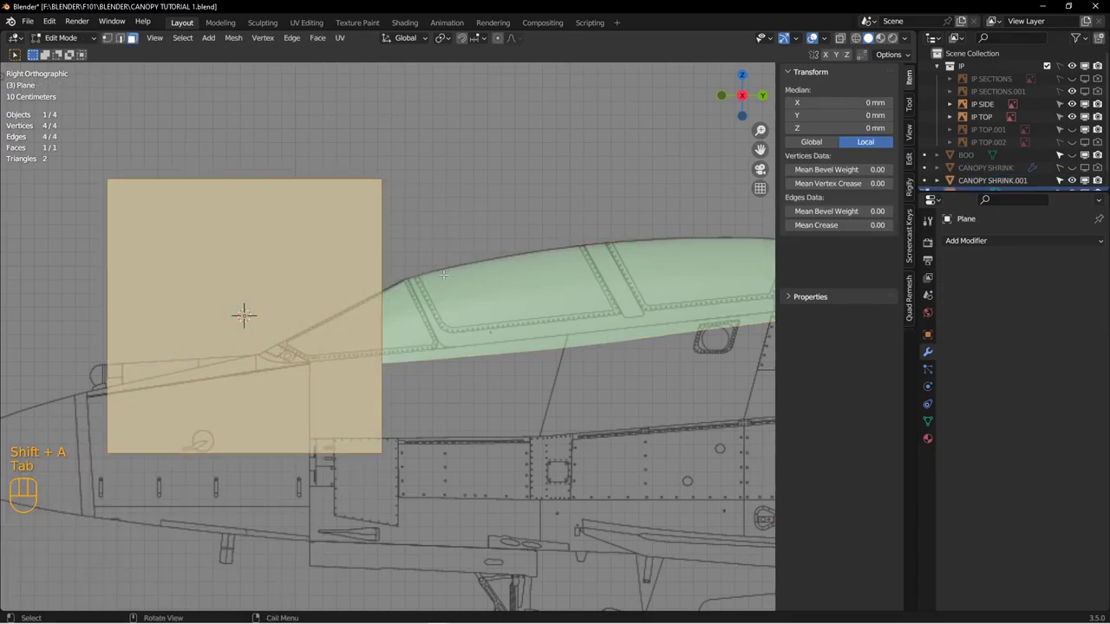
left_click_drag(93, 161, 462, 247)
key("x")
left_click(294, 235)
middle_click_drag(295, 235, 327, 191, "shift")
Step: Move the remaining edge about 1117 mm along Y and 626 mm up in Z, onto the canopy's lower area
left_click_drag(113, 368, 437, 470)
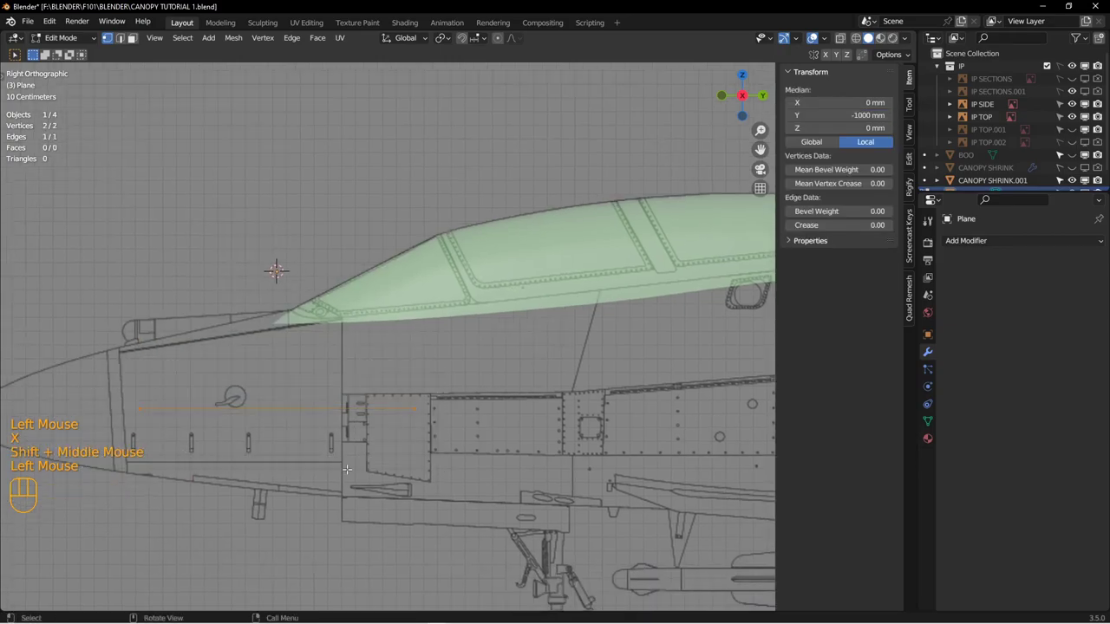
scroll(295, 463, "down", 2)
key("g")
left_click(511, 339)
middle_click_drag(357, 286, 386, 447, "shift")
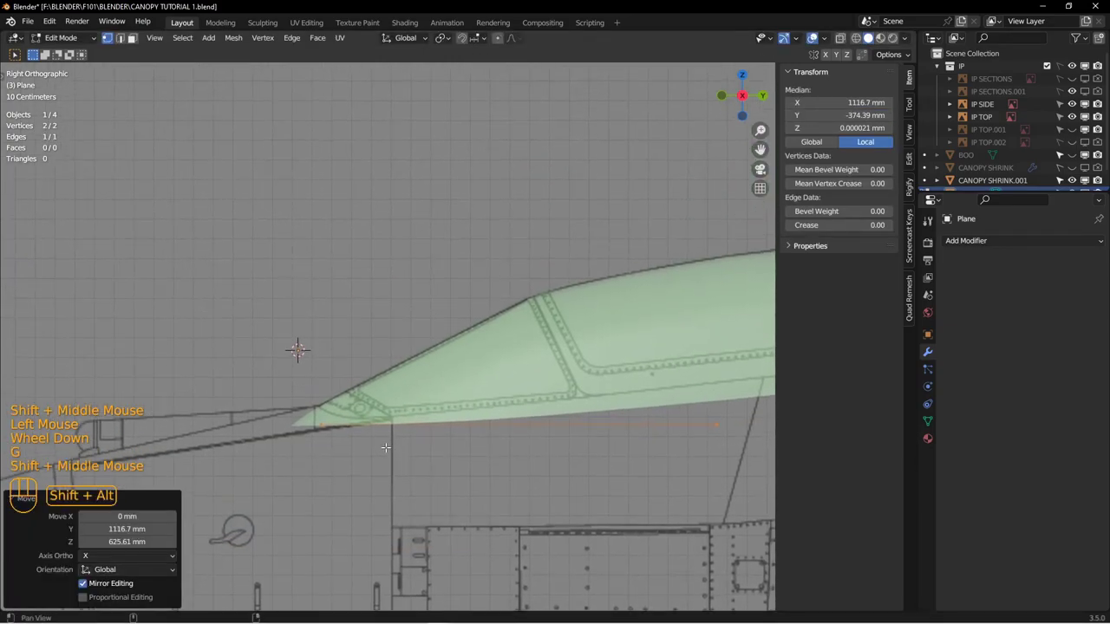
Step: Move the edge's front vertex to the windscreen frame's lower front corner and extrude it about 300 mm forward and up along the frame line
scroll(383, 454, "down", 4)
left_click_drag(203, 361, 285, 451)
scroll(286, 452, "down", 2)
key("g")
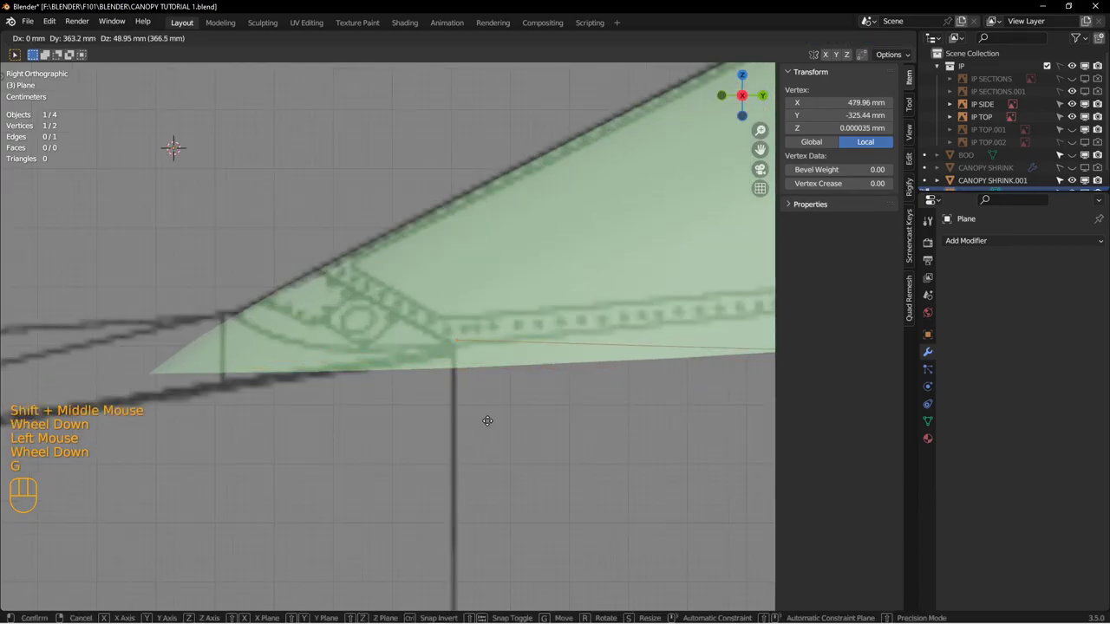
left_click(482, 422)
key("e")
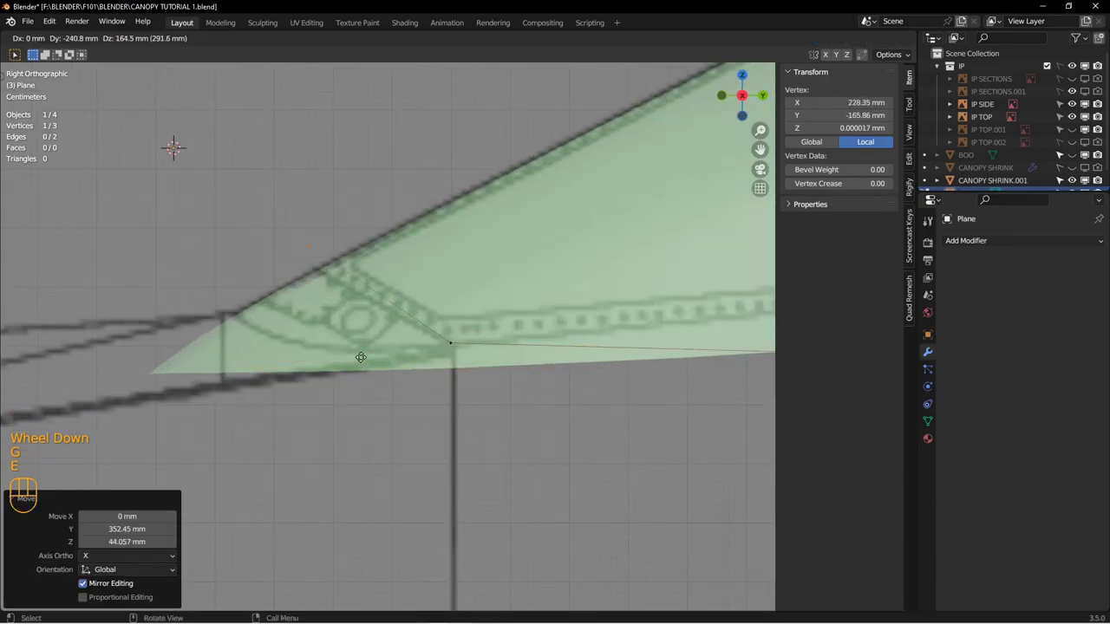
left_click(347, 364)
Step: Move the line's rear vertex just past the canopy's rear tip on the side blueprint
scroll(348, 364, "up", 4)
middle_click_drag(302, 307, 355, 357, "shift")
scroll(358, 407, "down", 2)
scroll(359, 416, "up", 2)
middle_click_drag(373, 416, 361, 438, "shift")
key("g")
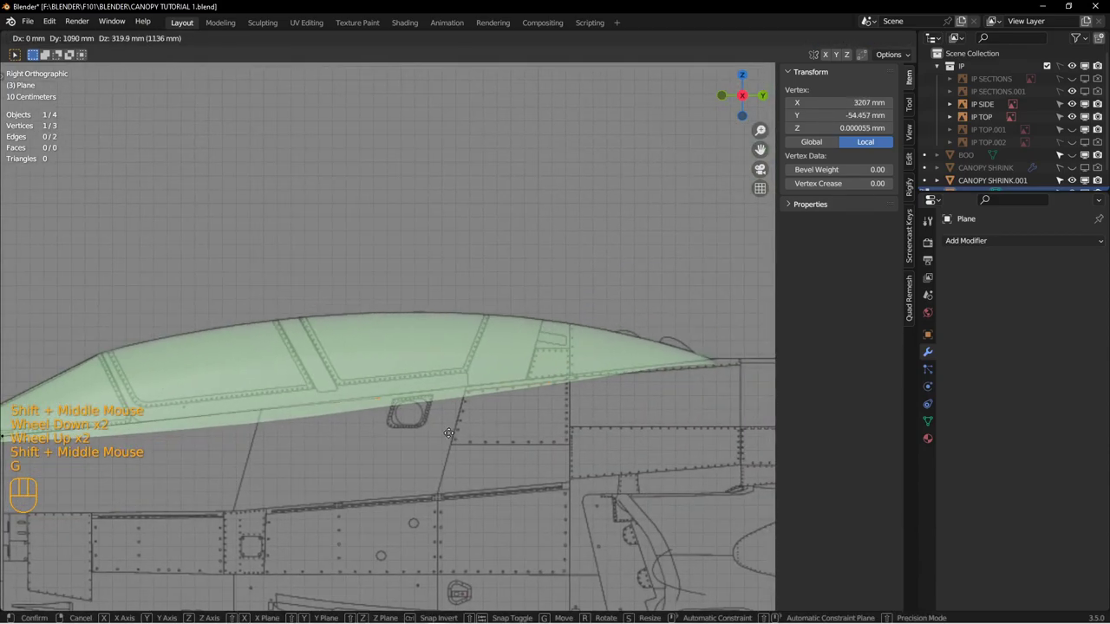
left_click(744, 387)
middle_click_drag(637, 393, 408, 453, "shift")
scroll(409, 453, "down", 3)
key("g")
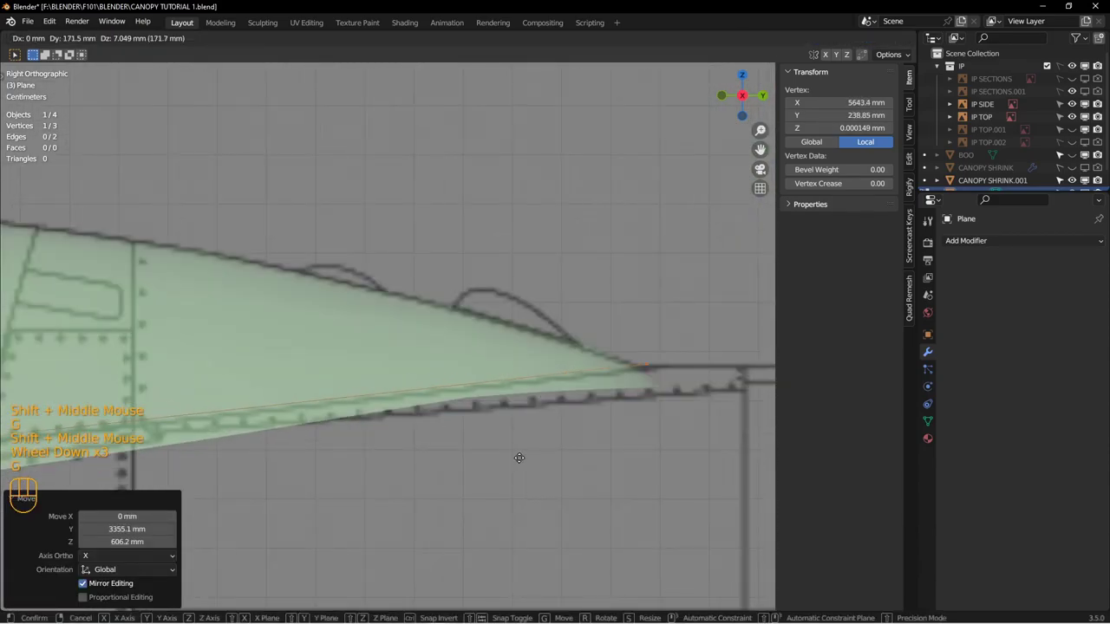
left_click(554, 453)
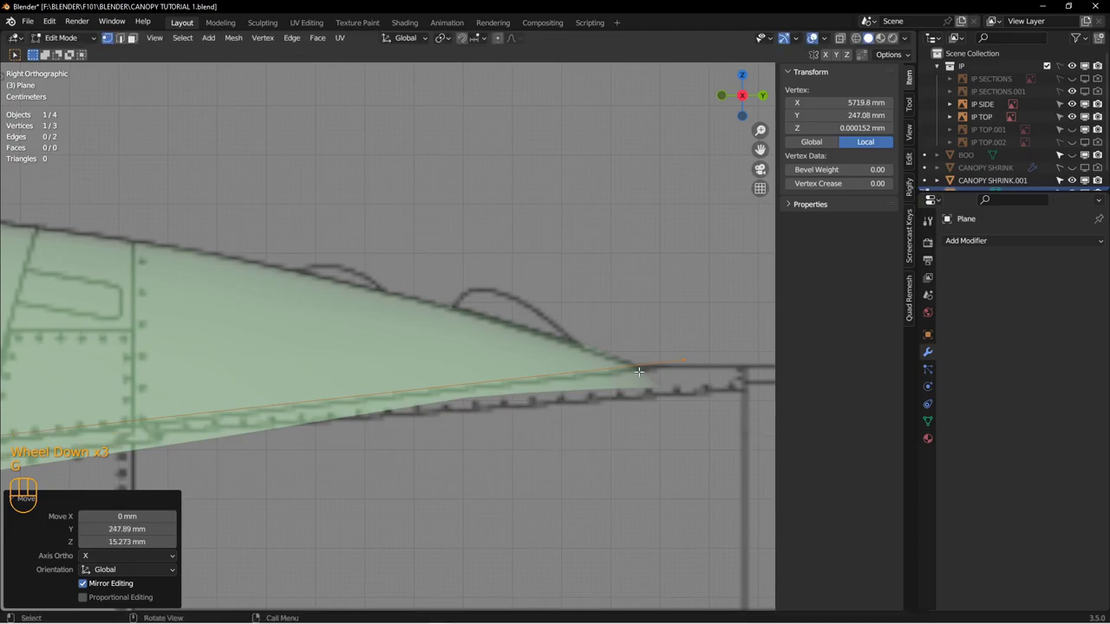
Step: Fine-tune the rear vertex so the line follows the blueprint's canopy sill at the tail
middle_click_drag(675, 389, 477, 414, "shift")
scroll(477, 414, "down", 2)
key("g")
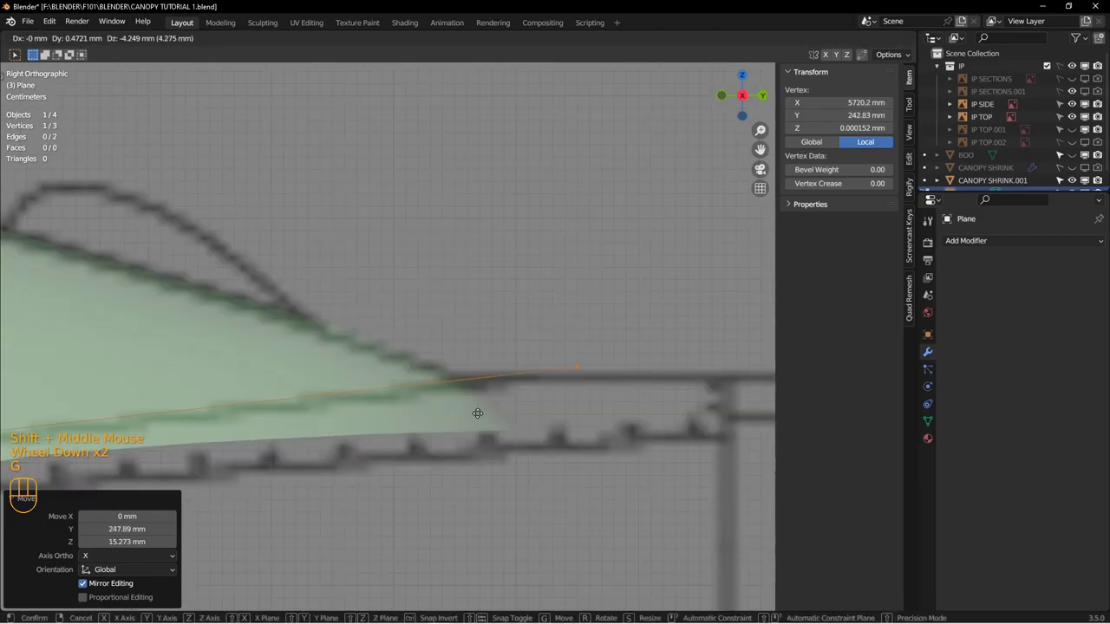
left_click(484, 390)
key("g")
left_click(468, 379)
key("g")
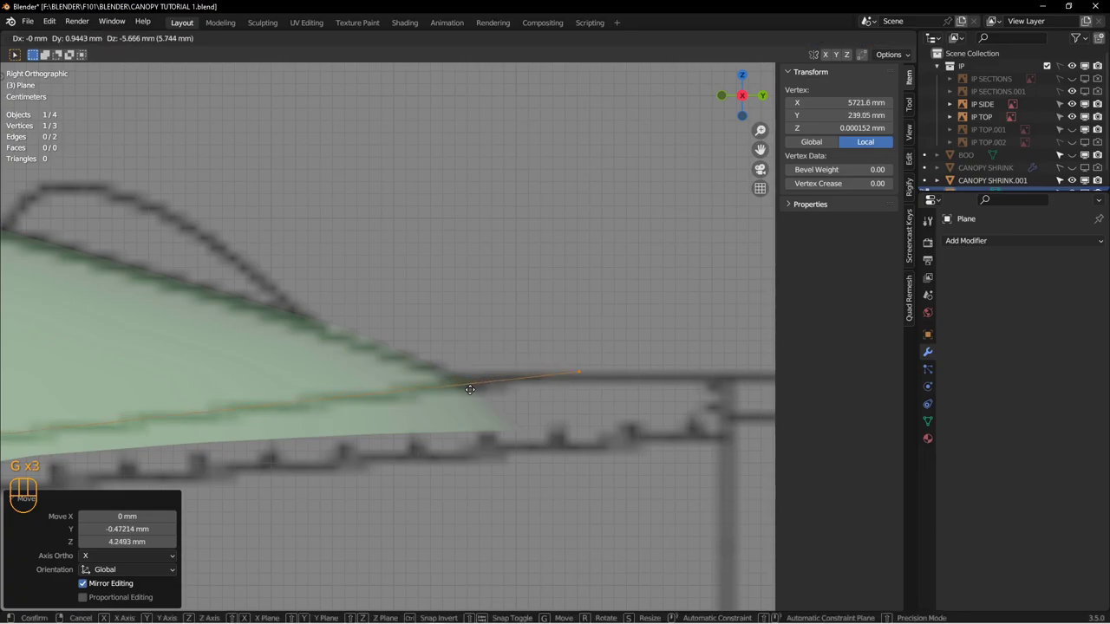
left_click(470, 390)
Step: Add a midpoint vertex to the long sill line with a loop cut and lower it about 7 mm in Z
scroll(470, 389, "up", 1)
scroll(461, 382, "up", 3)
middle_click_drag(217, 378, 520, 333, "shift")
middle_click_drag(37, 396, 390, 349, "shift")
key("KP_3")
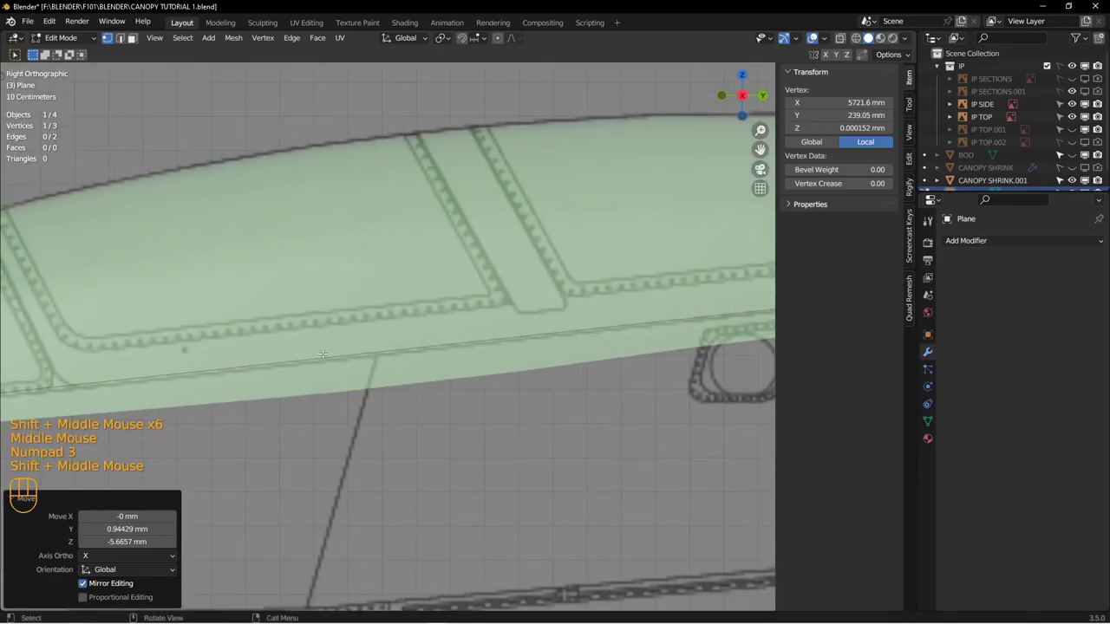
key("ctrl+r")
right_click(390, 348)
left_click(619, 323)
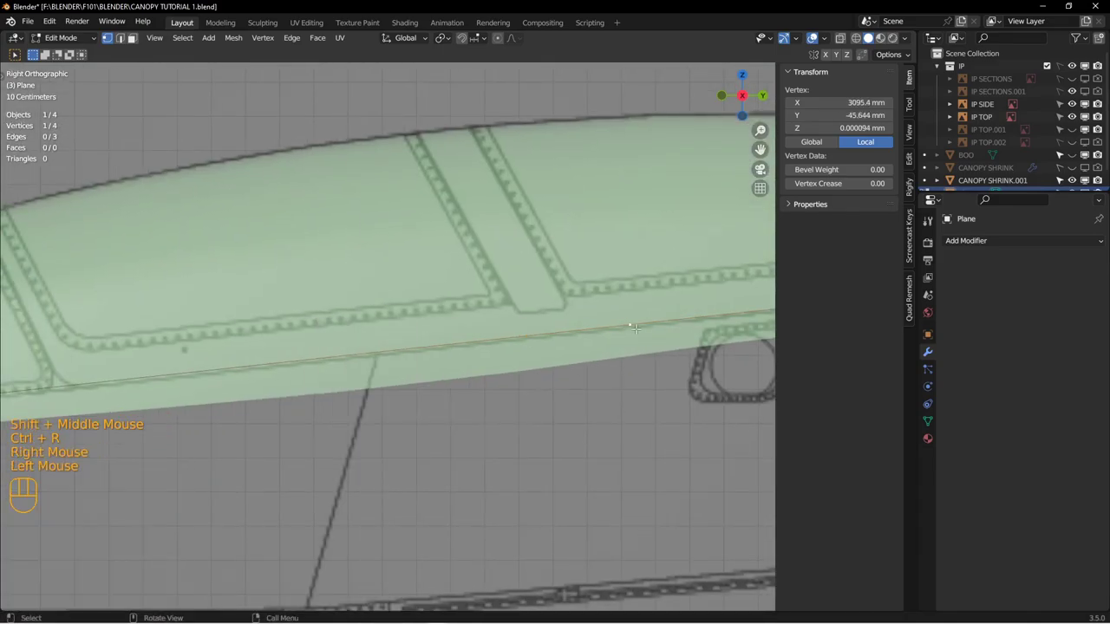
key("g")
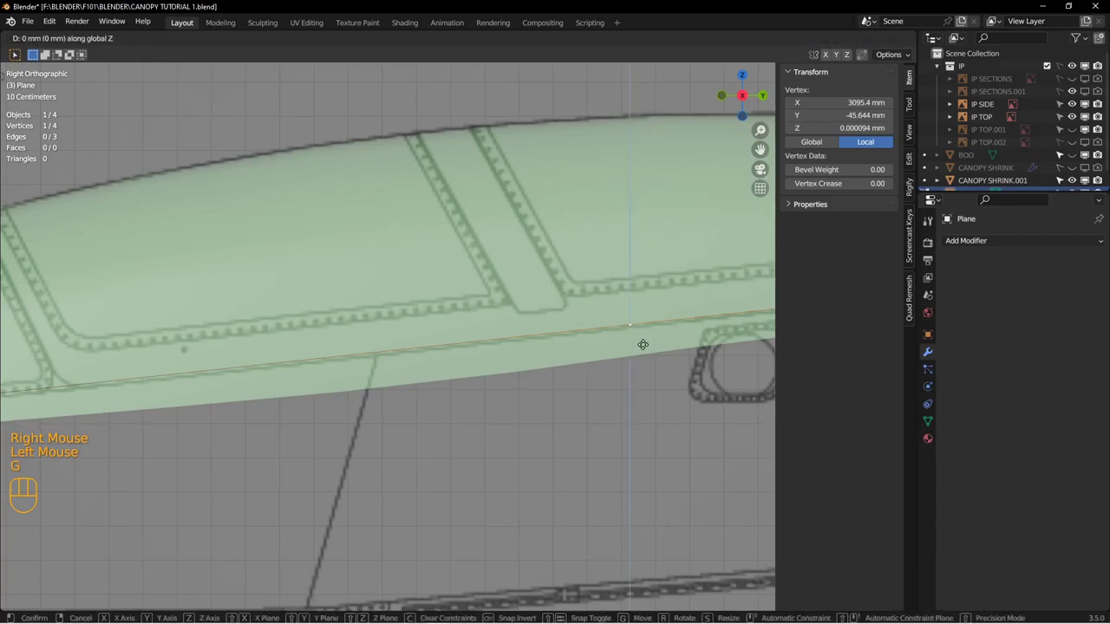
left_click(643, 347)
Step: Add another centred vertex on the front half of the sill line and adjust its height to the blueprint line
middle_click_drag(486, 364, 620, 346, "shift")
middle_click_drag(272, 369, 408, 350, "shift")
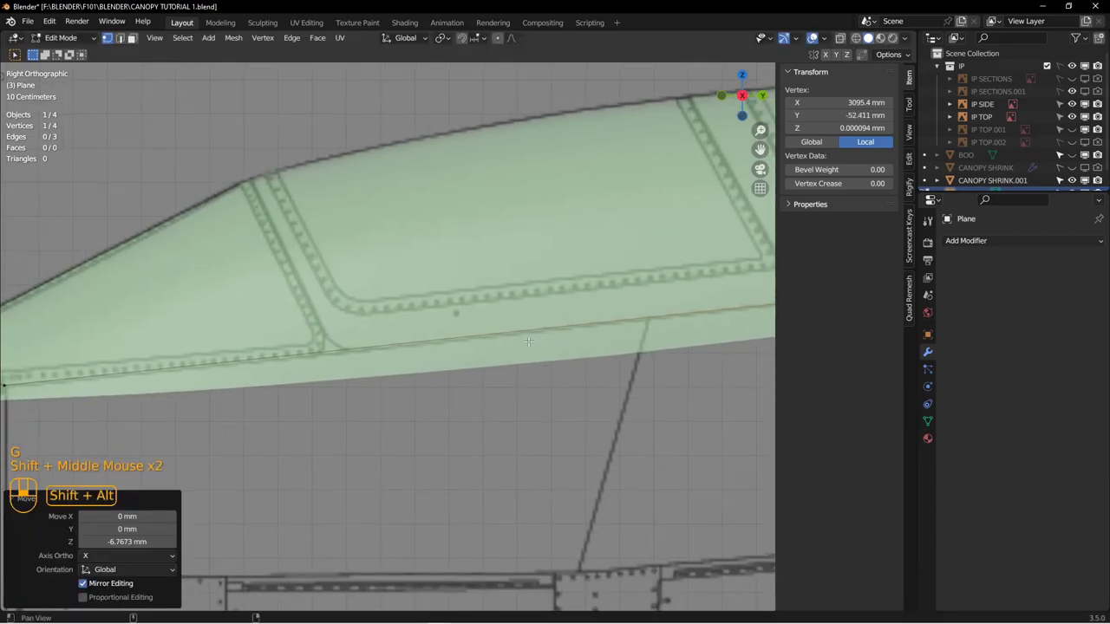
key("ctrl+r")
left_click(418, 344)
right_click(487, 347)
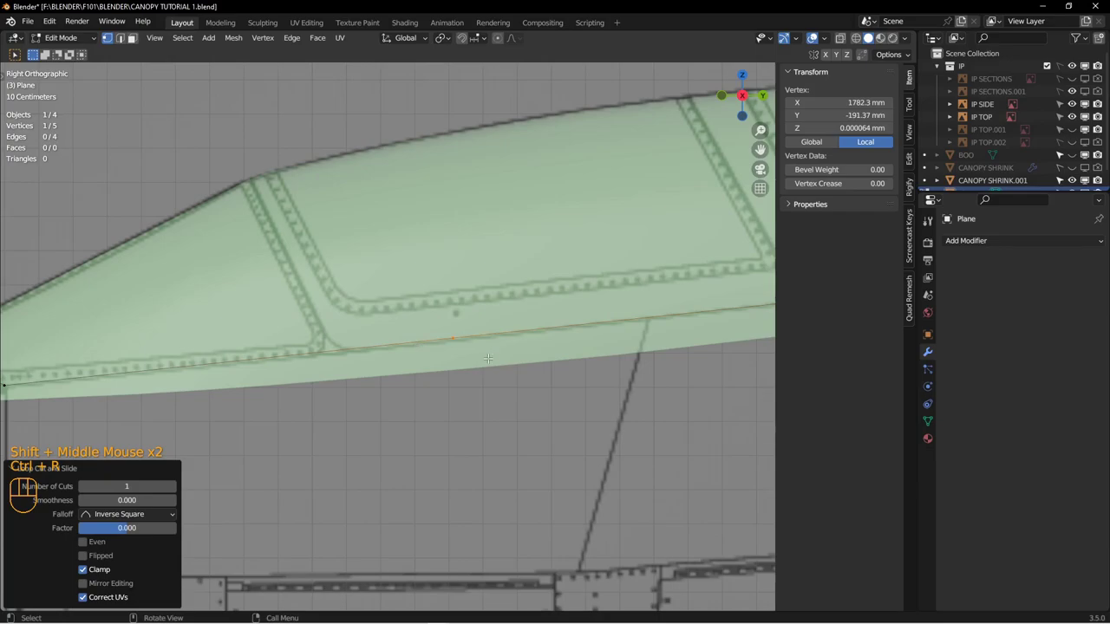
key("r")
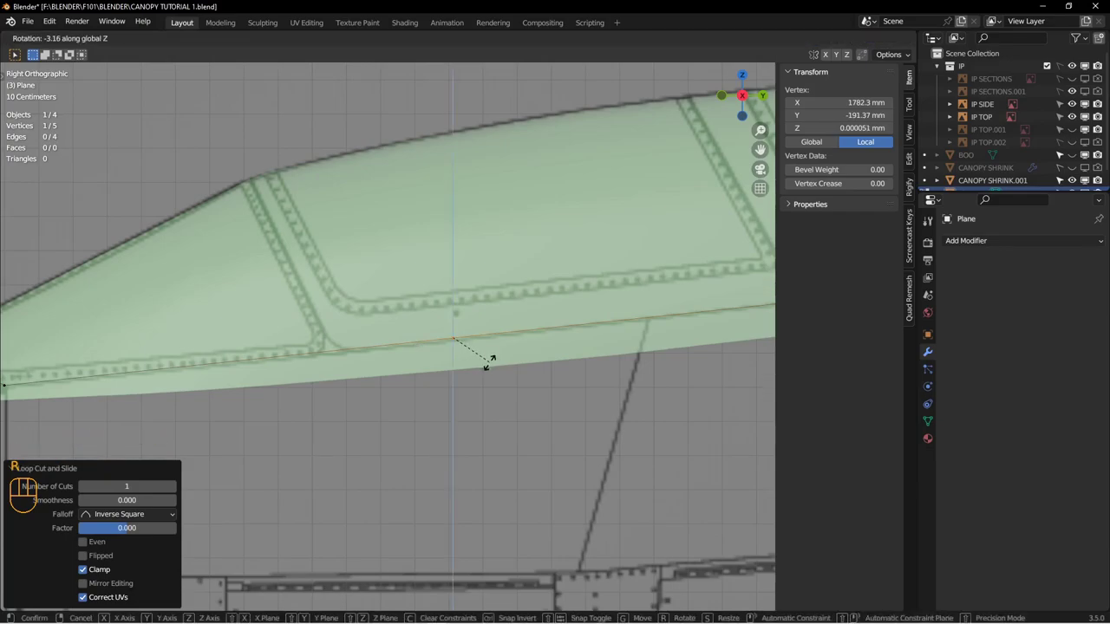
key("g")
left_click(487, 362)
Step: Return to Object Mode, clear the selection and check the cutting line against the canopy sill along its length
middle_click_drag(125, 355, 317, 346, "shift")
scroll(276, 348, "up", 4)
key("KP_3")
scroll(294, 394, "down", 2)
key("Tab")
key("alt+a")
left_click(283, 286)
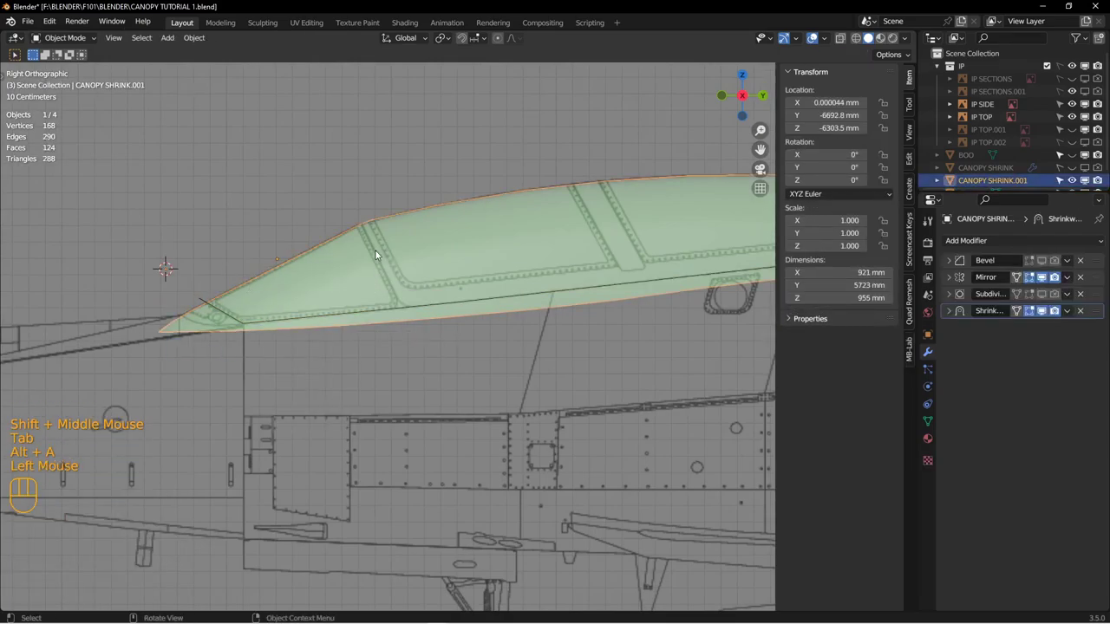
left_click(201, 305)
left_click(203, 314)
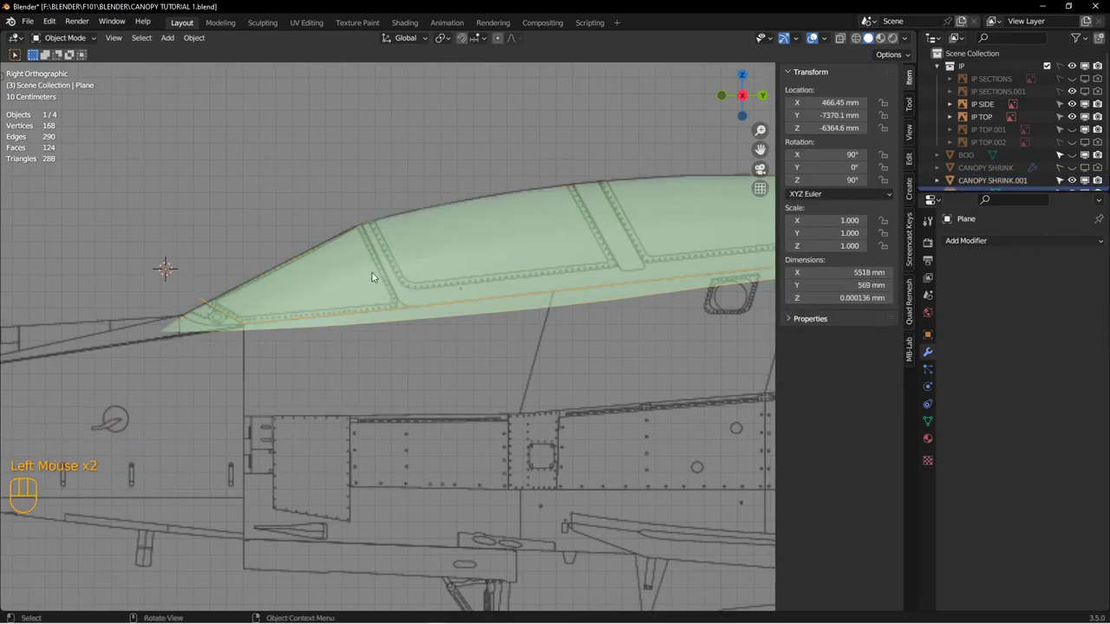
middle_click_drag(612, 242, 449, 345, "shift")
middle_click_drag(306, 346, 485, 283, "shift")
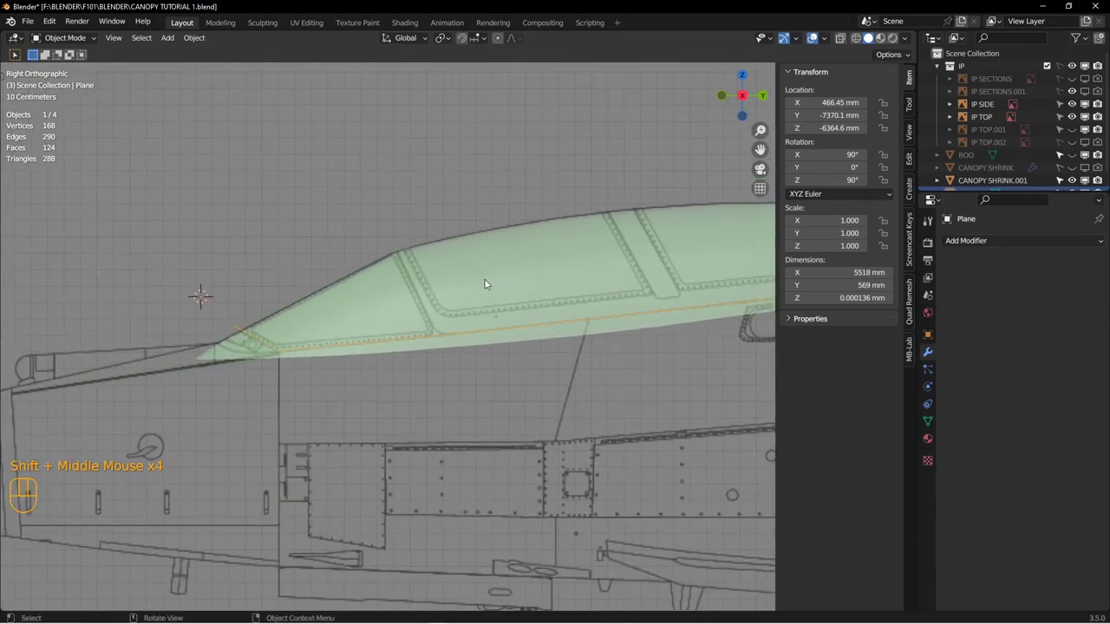
Step: Knife-project the sill line onto the whole canopy mesh in the right side view, cutting through both sides
left_click(485, 283)
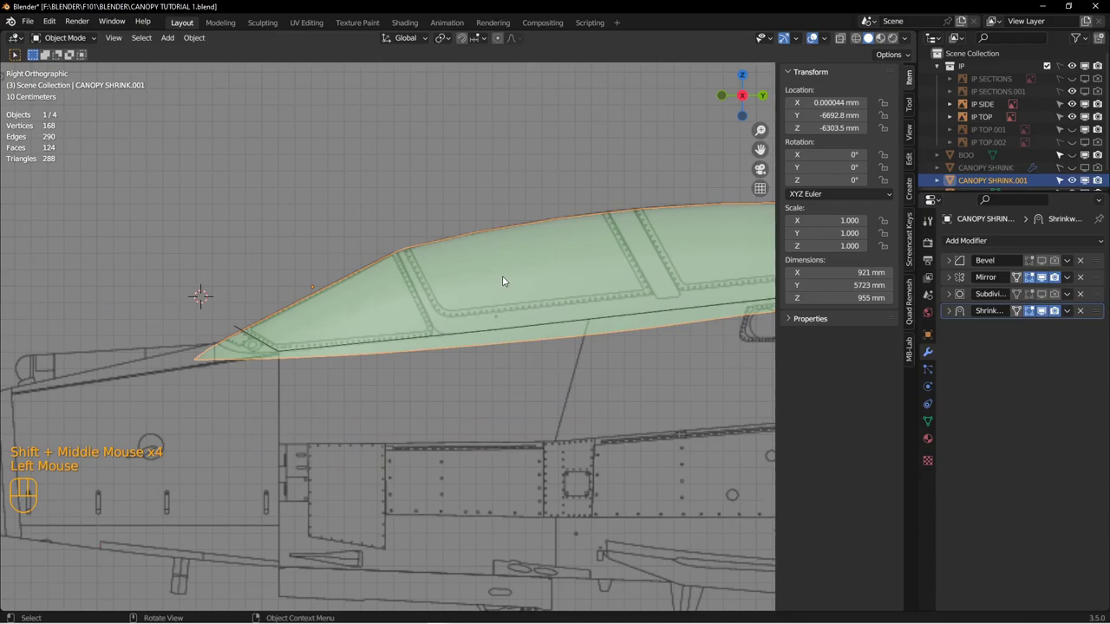
key("Tab")
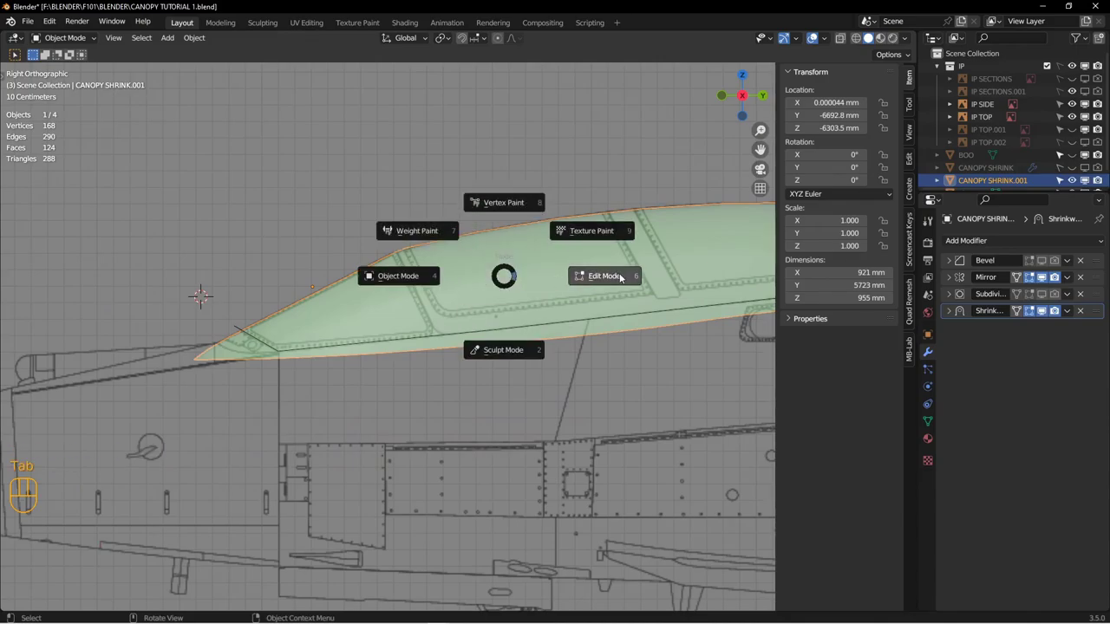
key("a")
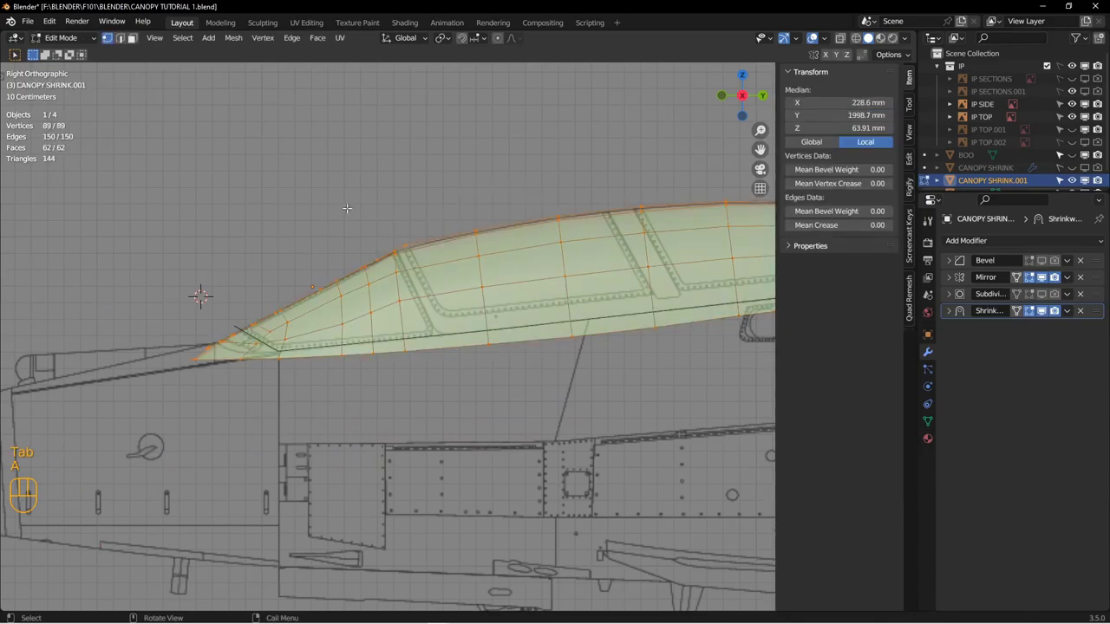
key("ctrl")
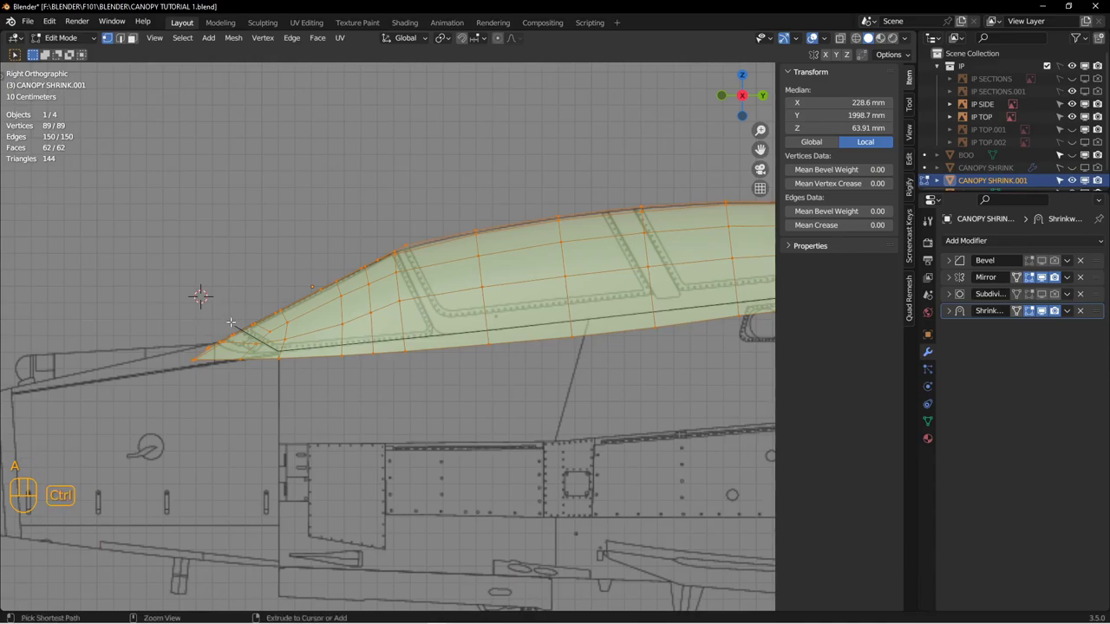
left_click(234, 324, "ctrl")
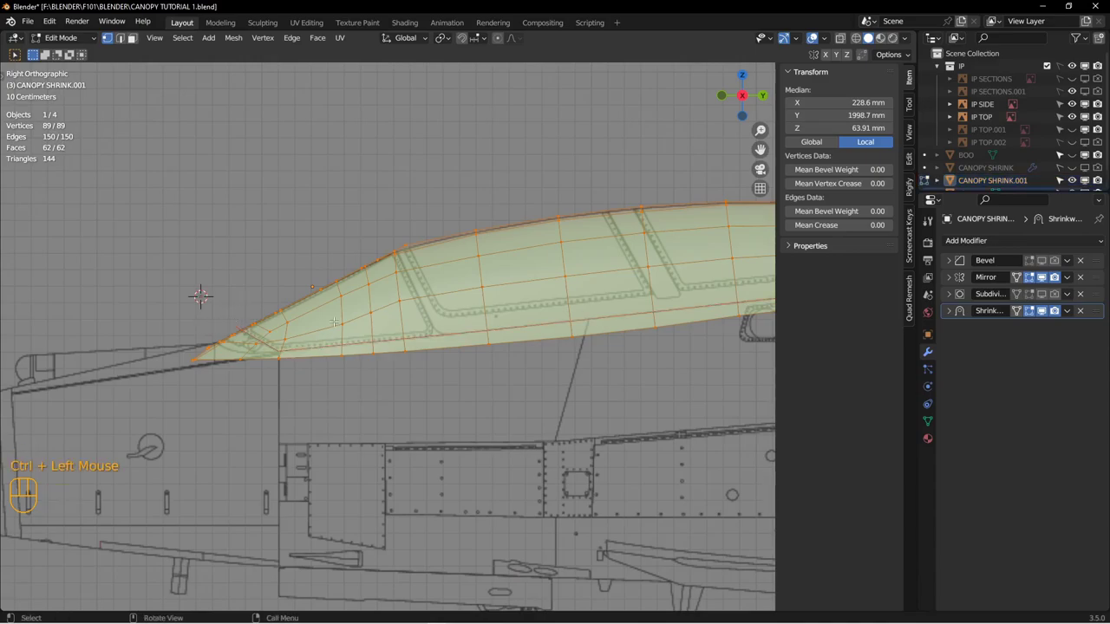
key("F3")
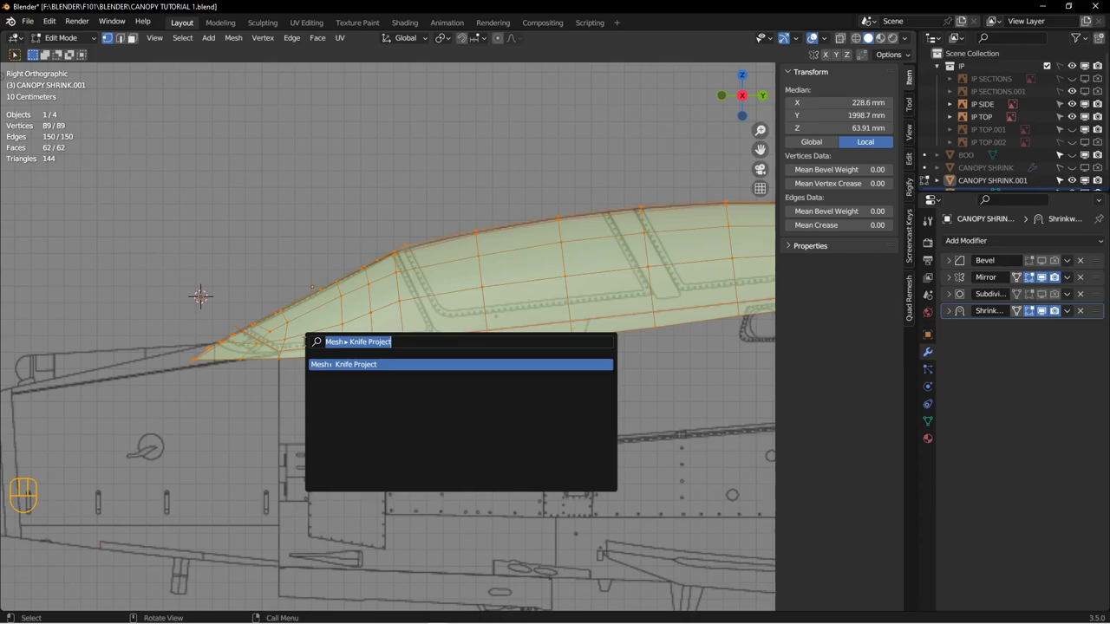
type("KNIFE")
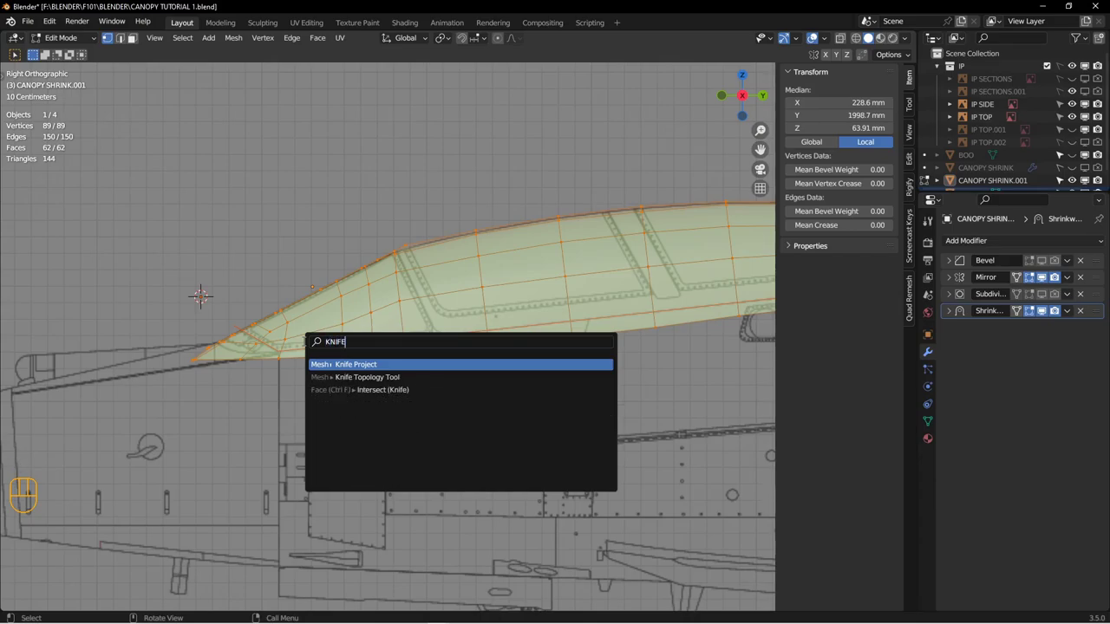
key("Return")
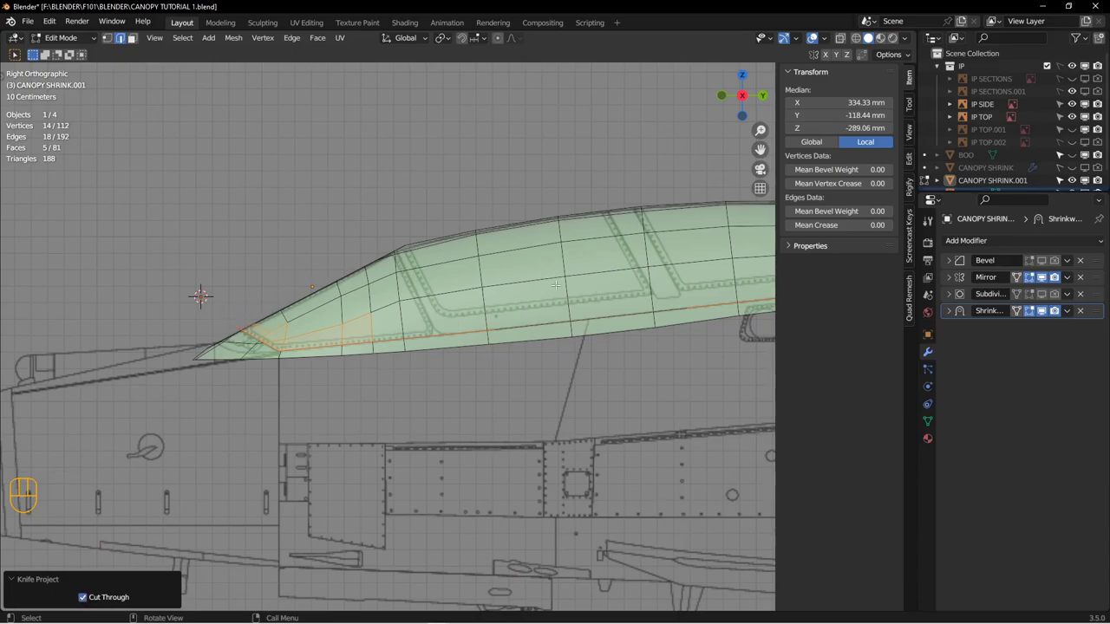
Step: Hide the cutting line object, then reopen the canopy mesh for editing with nothing selected
key("Tab")
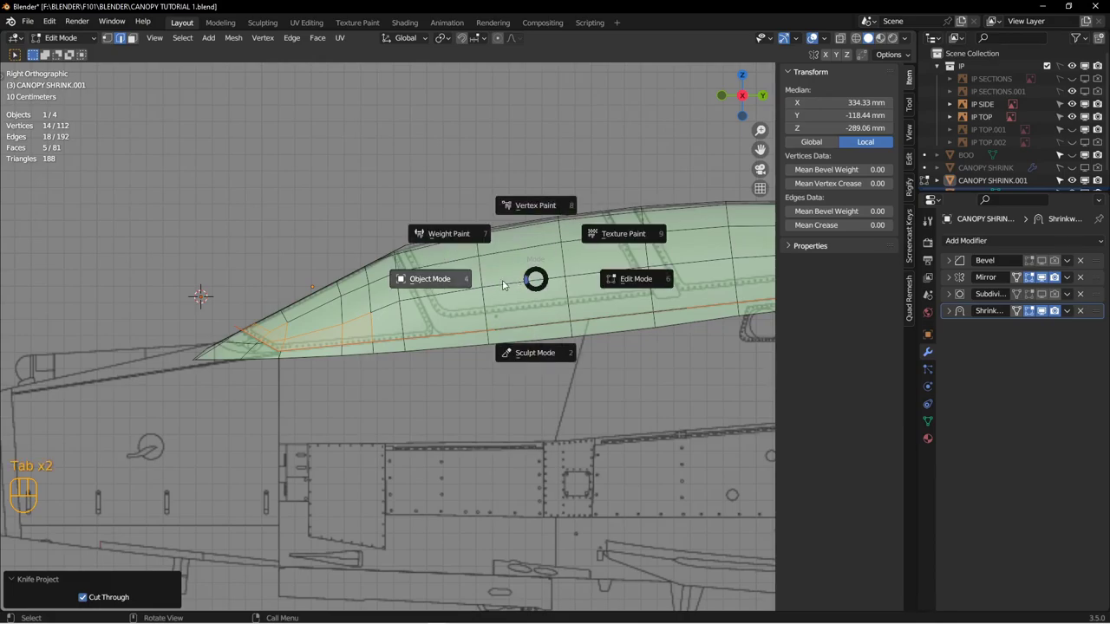
left_click(440, 279)
key("Tab")
middle_click_drag(440, 280, 513, 276, "shift")
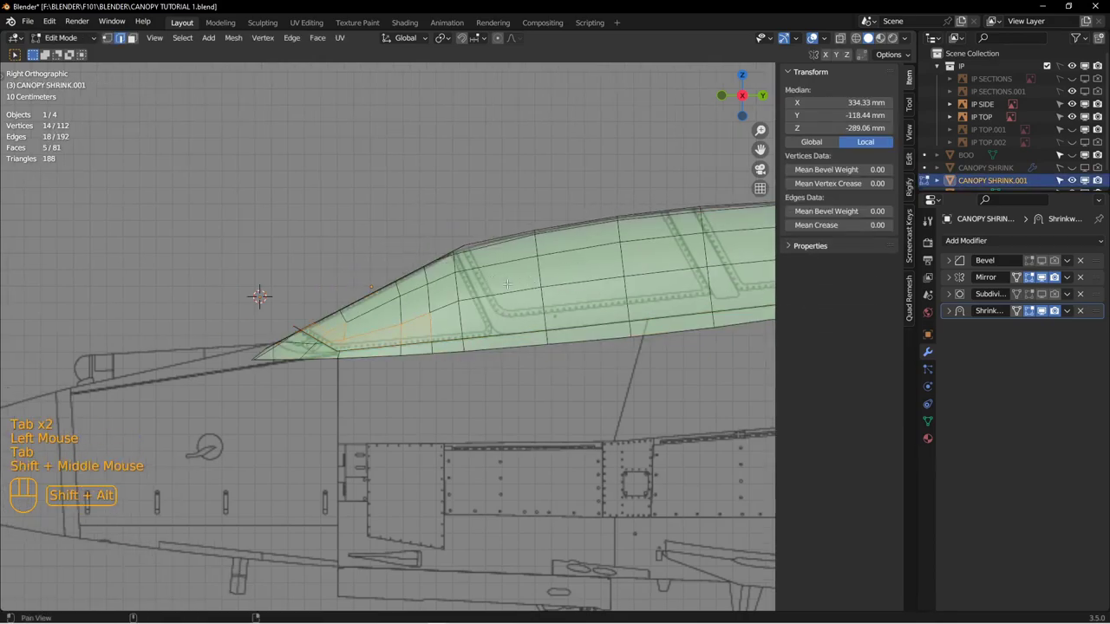
scroll(514, 275, "down", 3)
middle_click_drag(330, 265, 377, 395, "shift")
key("Tab")
left_click(343, 391)
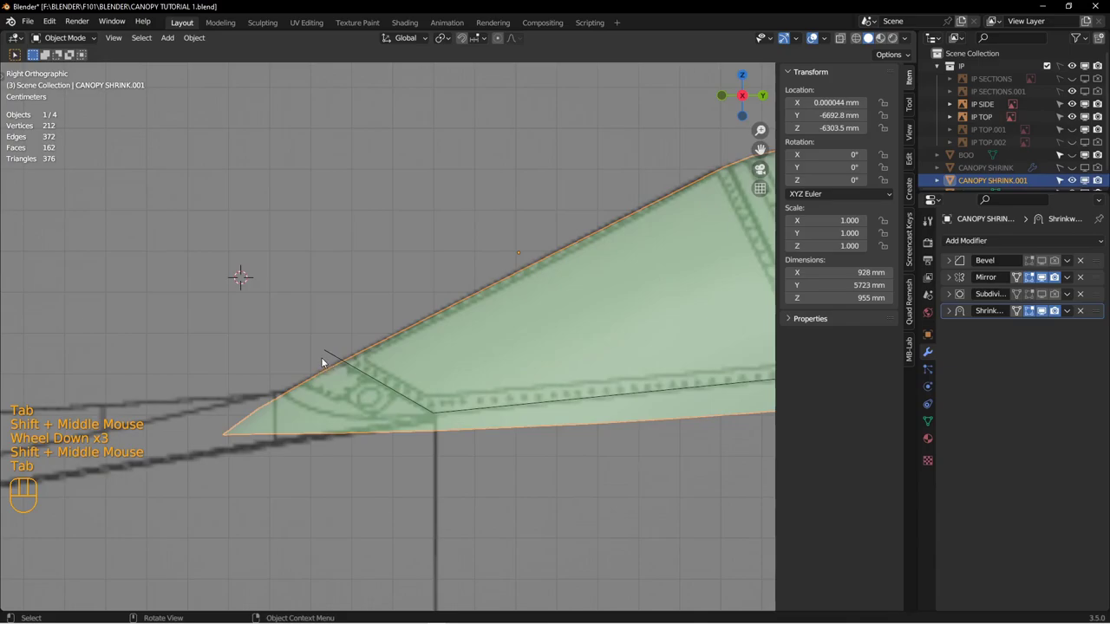
key("h")
left_click(356, 355)
key("Tab")
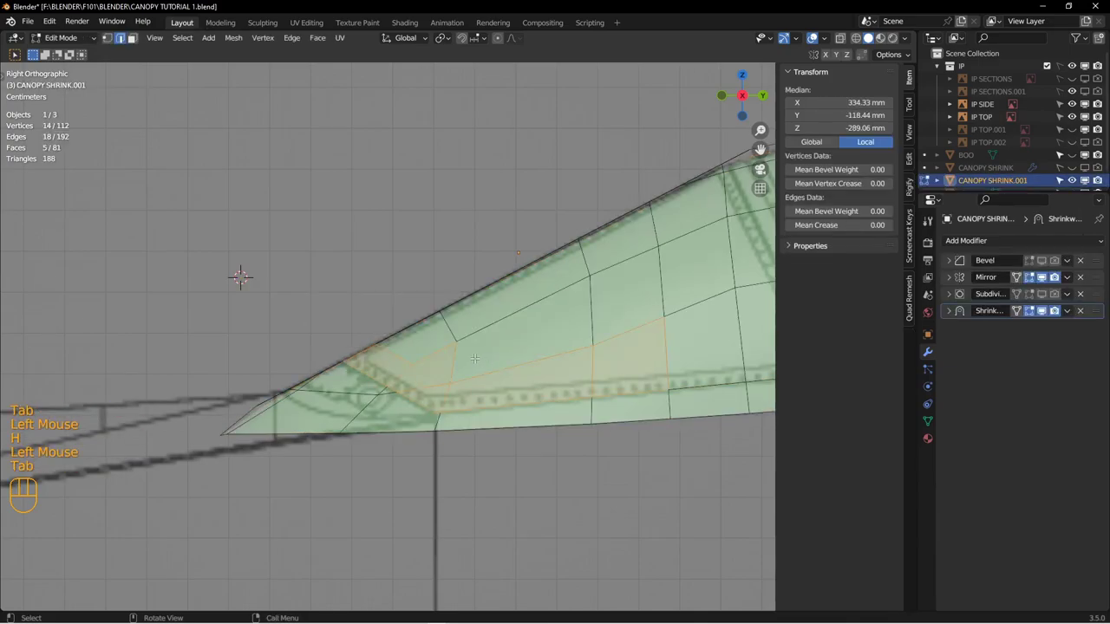
middle_click_drag(337, 353, 300, 295, "shift")
key("alt+a")
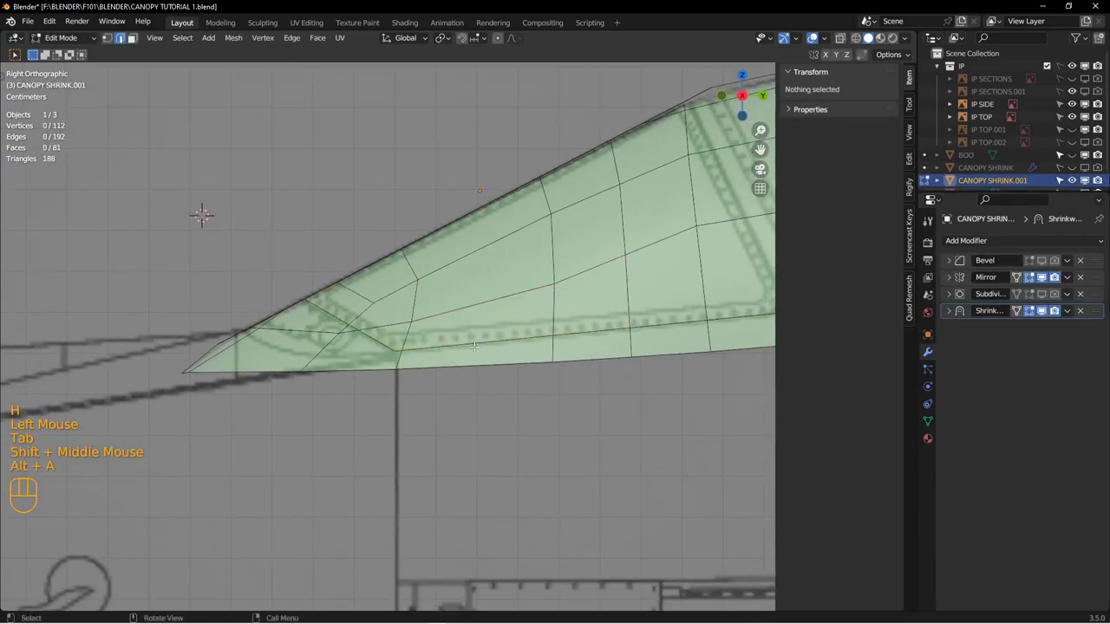
Step: In wireframe display, circle-select the canopy faces below the projected sill cut from the nose to the rear glazing
left_click(272, 332)
key("3")
scroll(277, 334, "down", 2)
key("z")
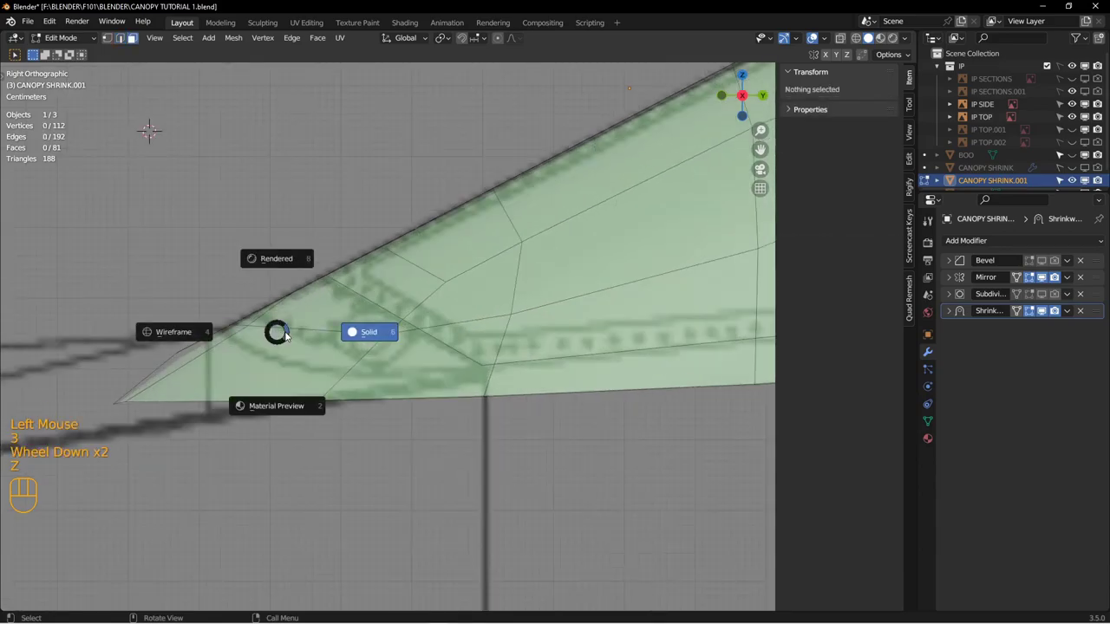
left_click(252, 319)
key("c")
mouse_move(246, 310)
left_mouse_down()
mouse_move(403, 338)
mouse_move(213, 366)
left_mouse_up()
left_click(658, 379)
right_click(651, 373)
scroll(649, 373, "up", 2)
middle_click_drag(651, 374, 205, 378, "shift")
scroll(317, 390, "up", 3)
middle_click_drag(440, 386, 78, 372, "shift")
key("c")
mouse_move(65, 380)
left_mouse_down()
mouse_move(249, 378)
mouse_move(704, 319)
left_mouse_up()
middle_click_drag(703, 319, 260, 369, "shift")
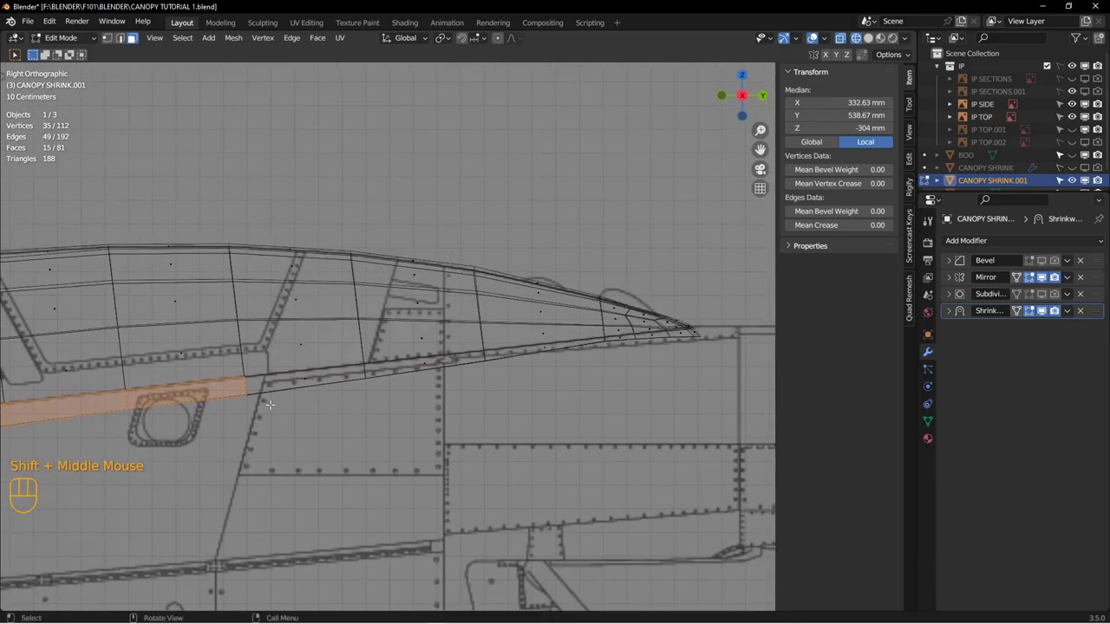
Step: Extend the selection along the strip below the sill cut to the tail, delete those faces and restore solid shading
scroll(260, 369, "down", 2)
left_click_drag(263, 374, 745, 311)
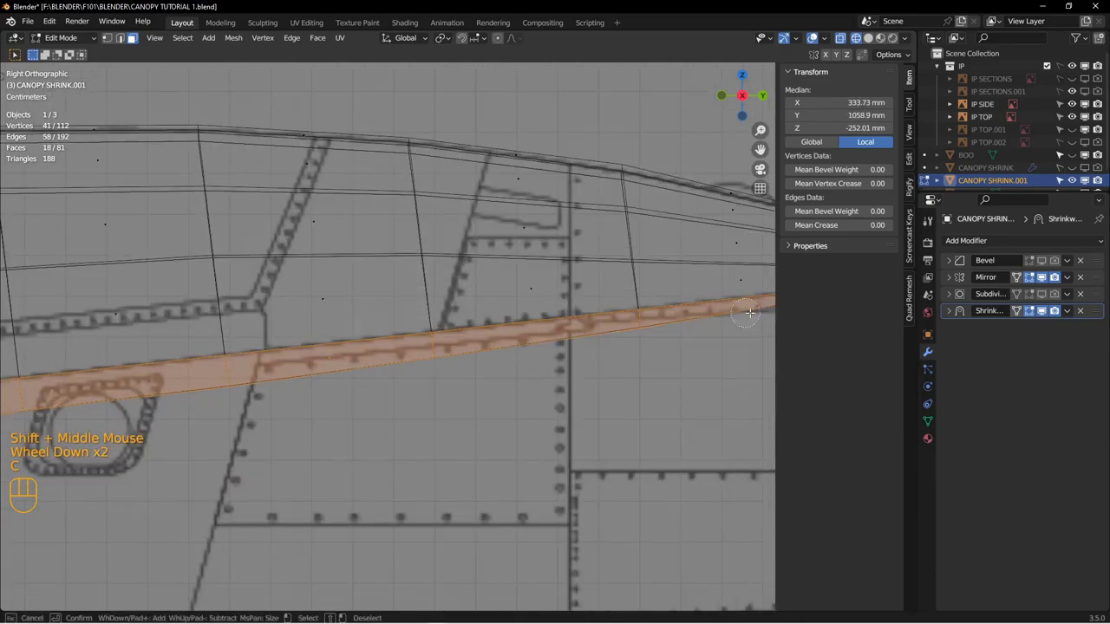
middle_click_drag(722, 317, 271, 400, "shift")
left_click_drag(367, 389, 730, 339)
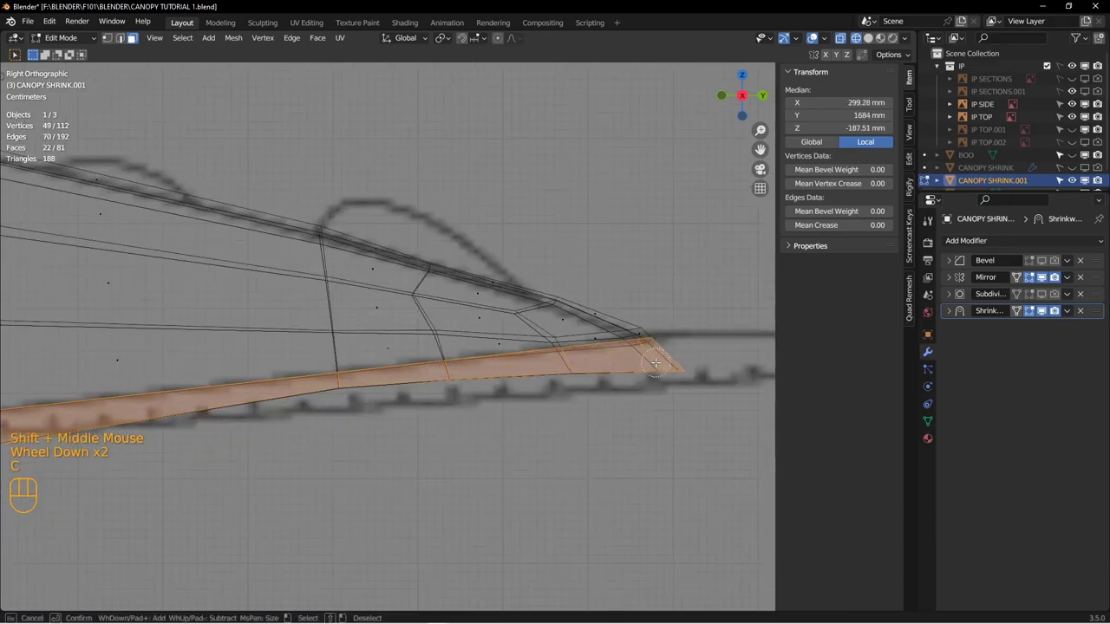
right_click(652, 367)
scroll(559, 407, "up", 5)
mouse_move(261, 430)
middle_mouse_down("shift")
mouse_move(161, 330)
mouse_move(465, 376)
mouse_move(433, 382)
mouse_move(191, 330)
mouse_move(411, 367)
mouse_move(367, 379)
mouse_move(330, 418)
mouse_move(381, 376)
mouse_move(445, 407)
middle_mouse_up("shift")
key("z")
key("x")
left_click(387, 420)
key("KP_3")
scroll(445, 407, "down", 3)
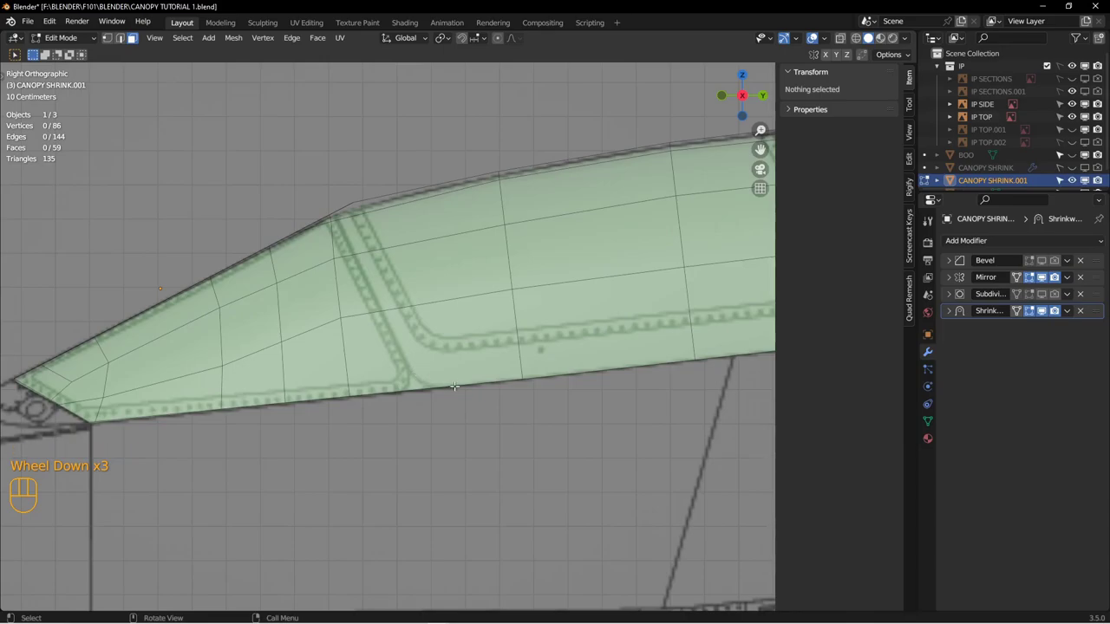
Step: Return to Object Mode, reveal all hidden objects and turn off the viewport display of the BOO cutter
key("Tab")
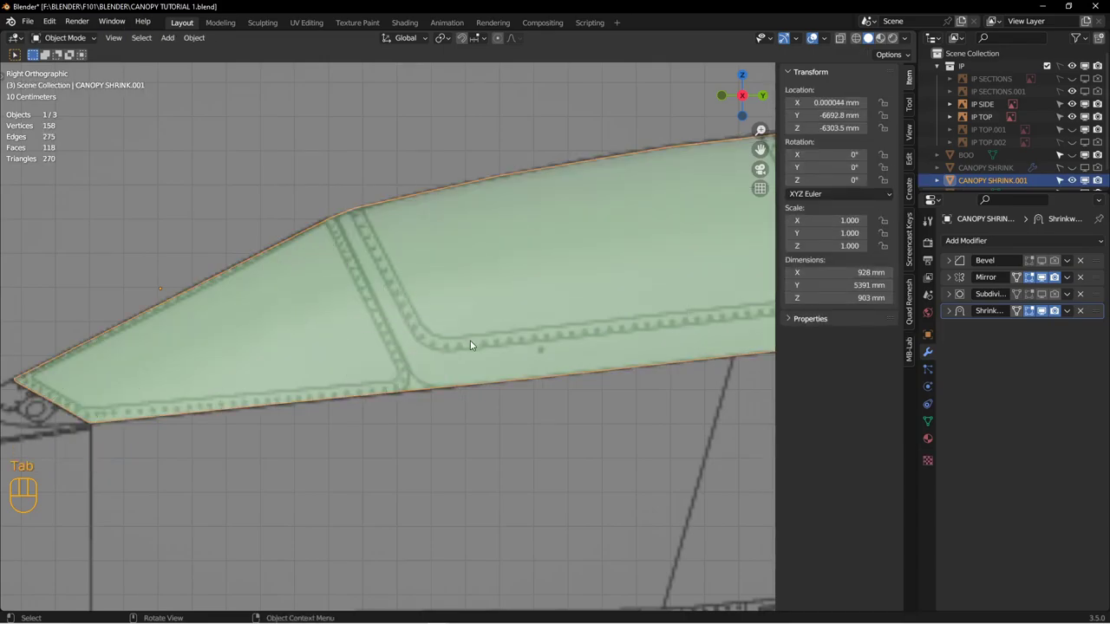
scroll(296, 312, "up", 1)
key("alt+h")
key("alt+a")
left_click(321, 237)
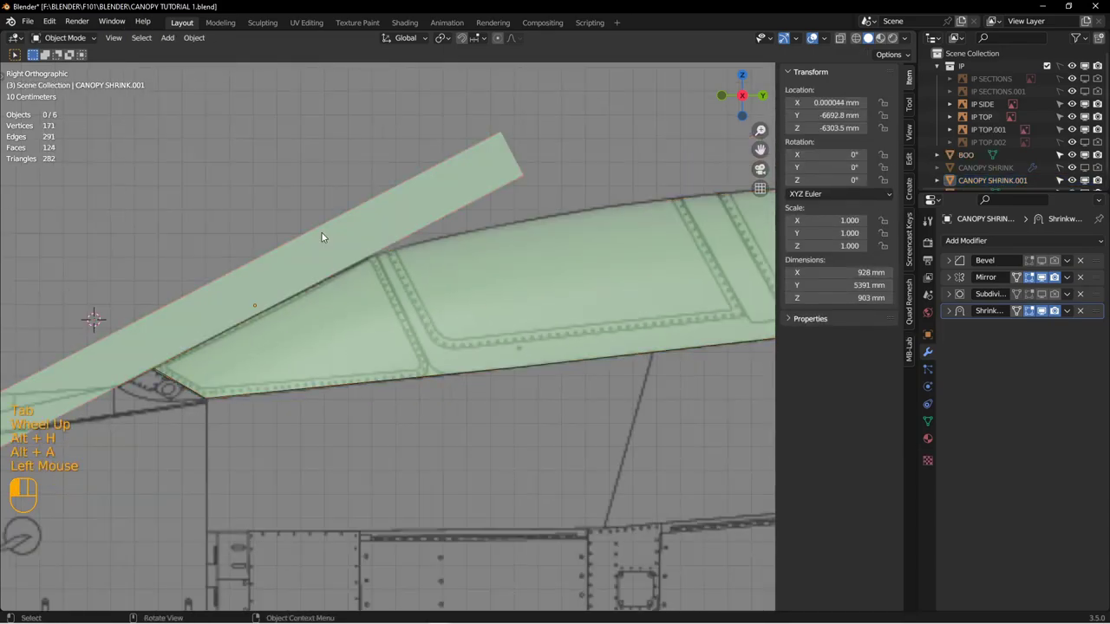
left_click(1063, 155)
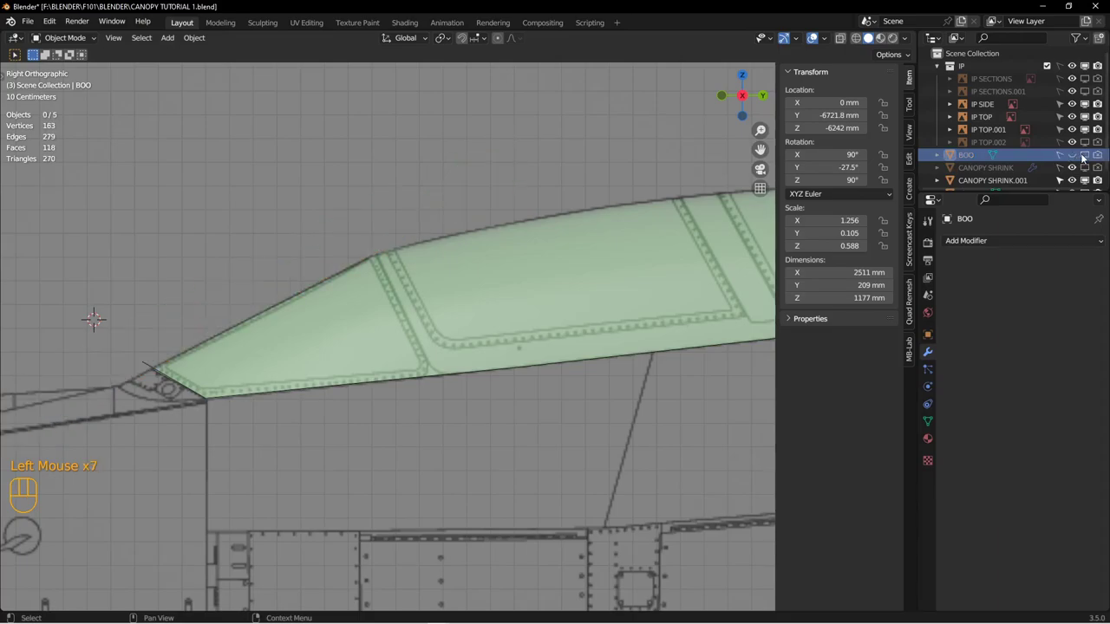
Step: Move the sill cutting line about 677 mm along X, clear of the canopy's side
scroll(138, 269, "up", 1)
left_click(140, 322)
middle_click_drag(141, 322, 269, 367, "shift")
key("g")
left_click(300, 408)
middle_click_drag(299, 408, 491, 356)
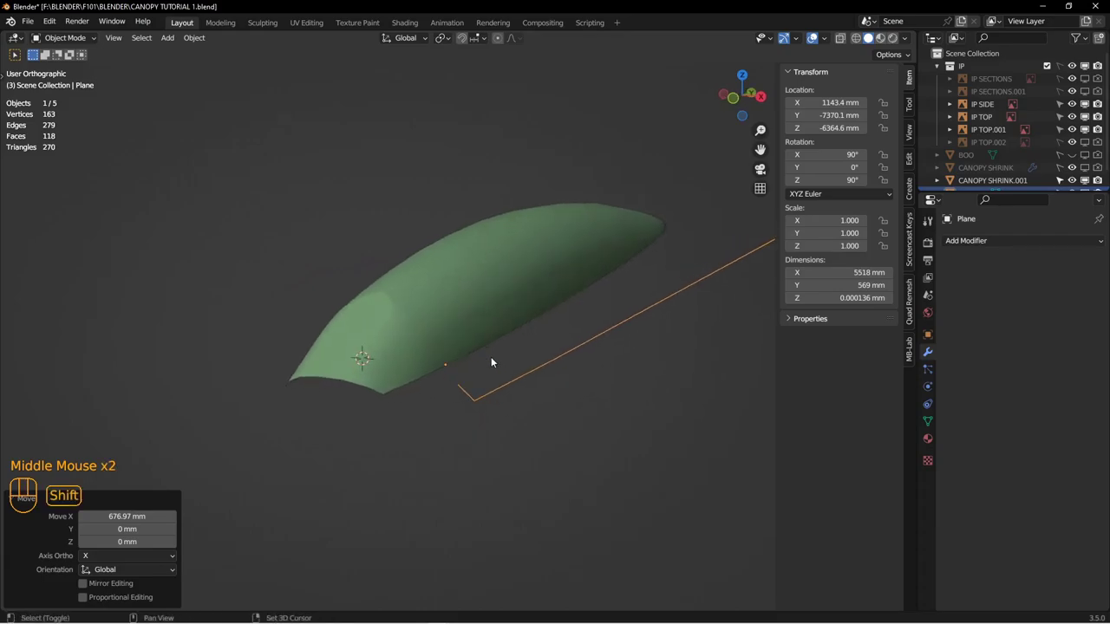
Step: Duplicate the cutting line in place, hide one copy as a backup and select the remaining one
key("shift+d")
right_click(482, 347)
key("h")
left_click(495, 383)
middle_click_drag(496, 383, 439, 379, "alt")
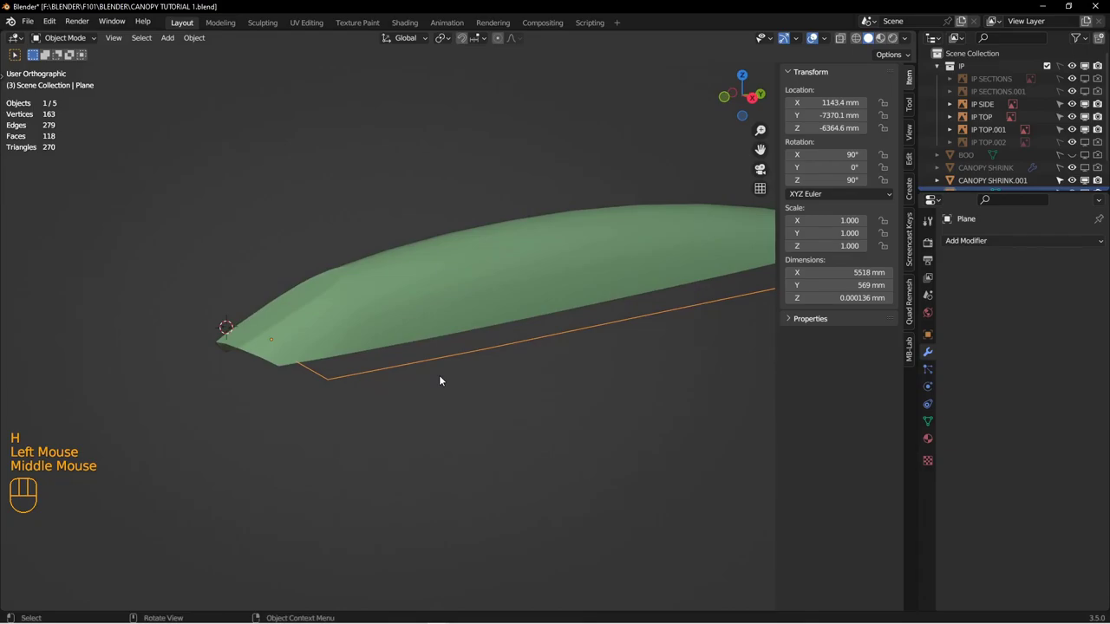
Step: In the right side view, slide the line's lower front vertex back along the sill to the windscreen frame's base, factor about 0.744
key("KP_3")
middle_click_drag(351, 319, 417, 355, "shift")
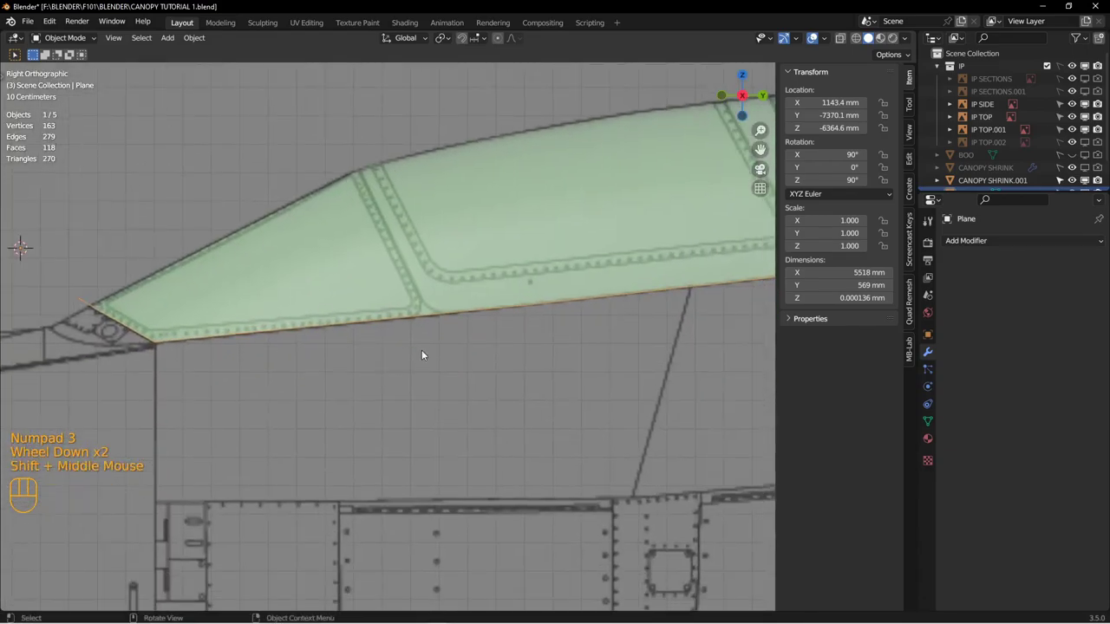
middle_click_drag(366, 329, 387, 325, "shift")
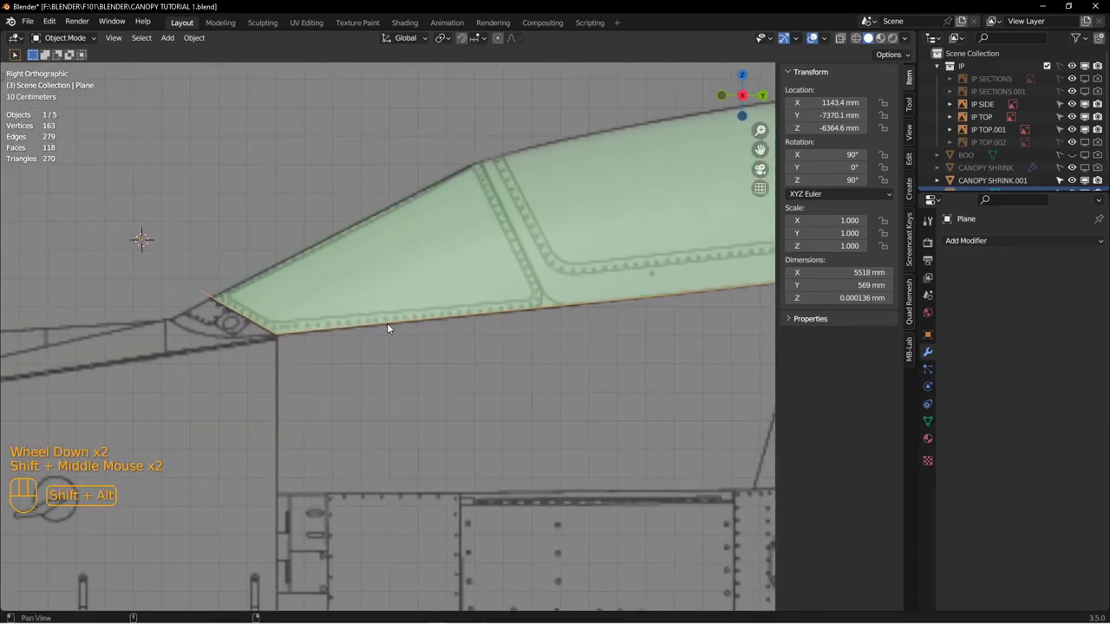
key("Tab")
left_click(459, 328)
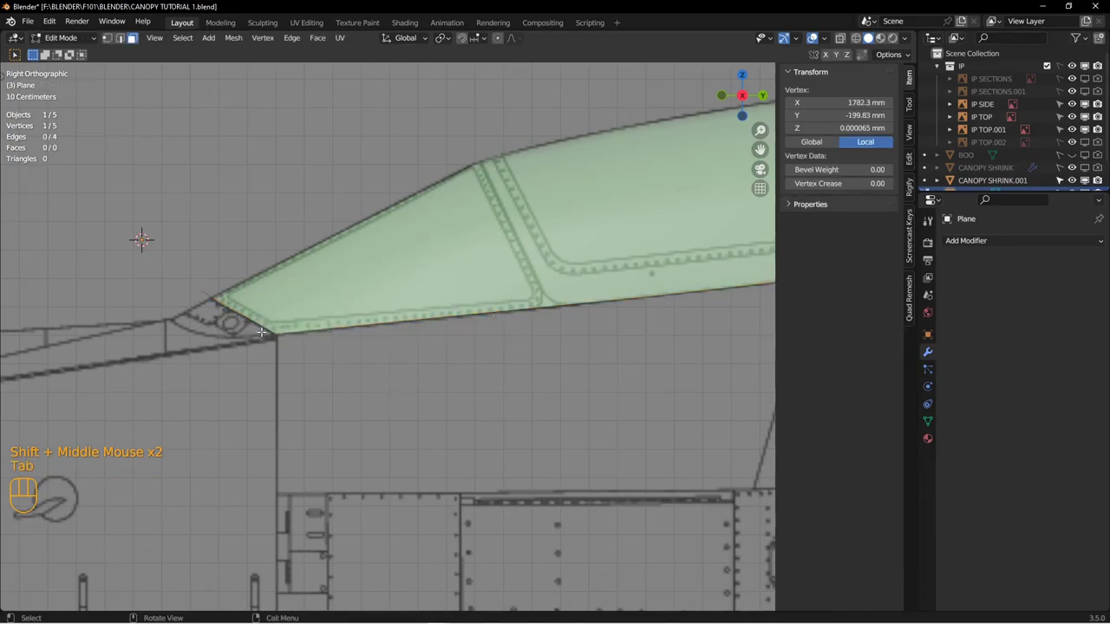
key("1")
left_click(283, 336)
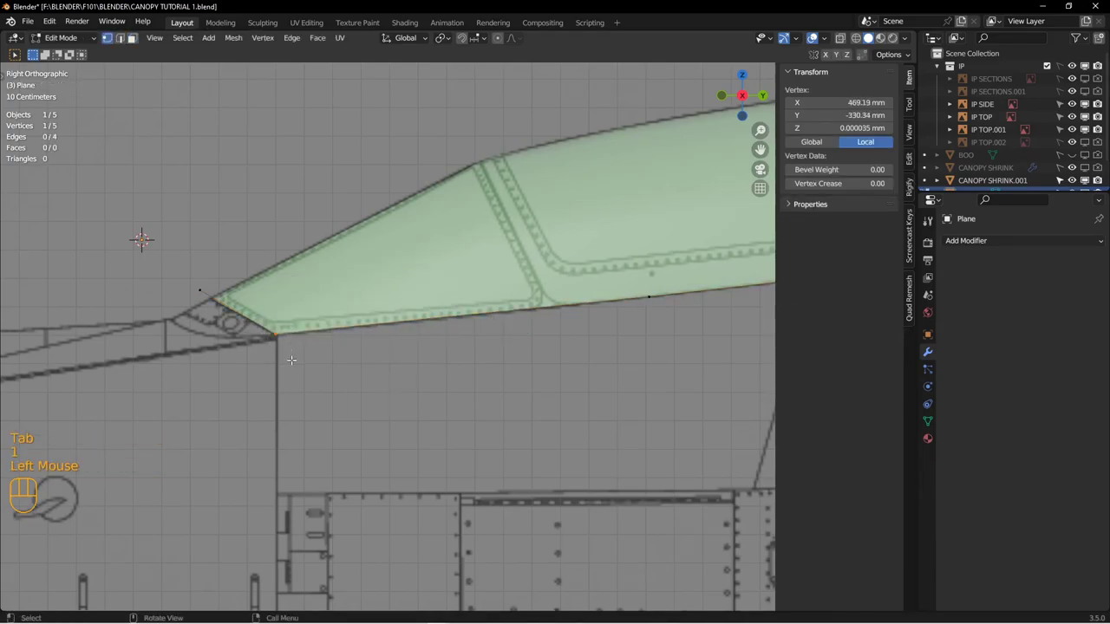
key("g")
key("g")
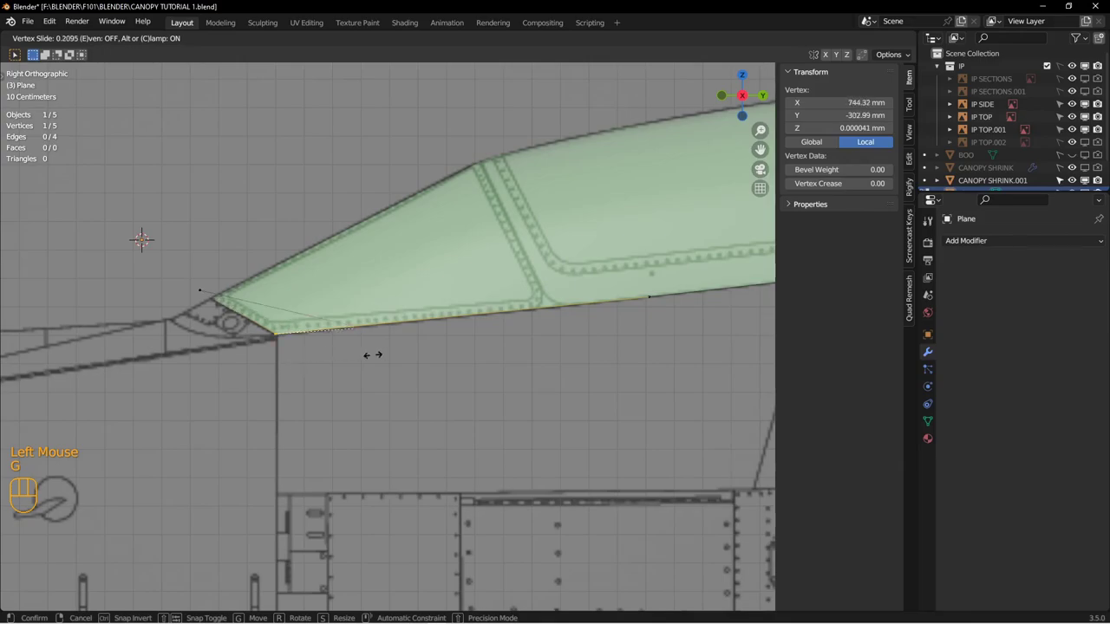
left_click(562, 317)
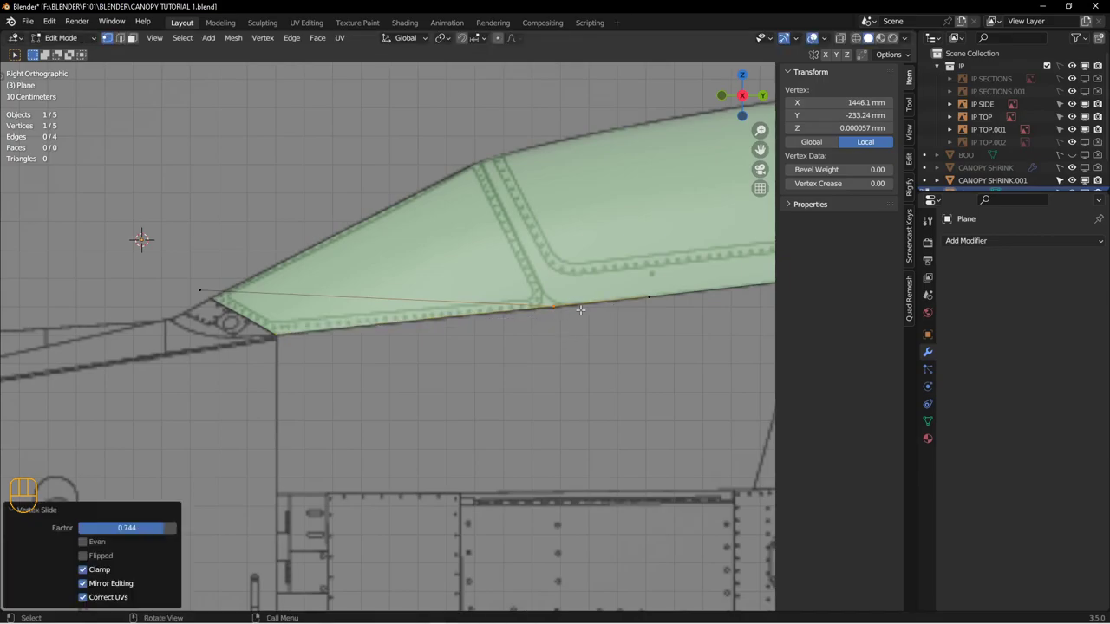
Step: Move the line's upper front vertex just above the top of the windscreen frame on the blueprint
left_click(235, 312)
key("g")
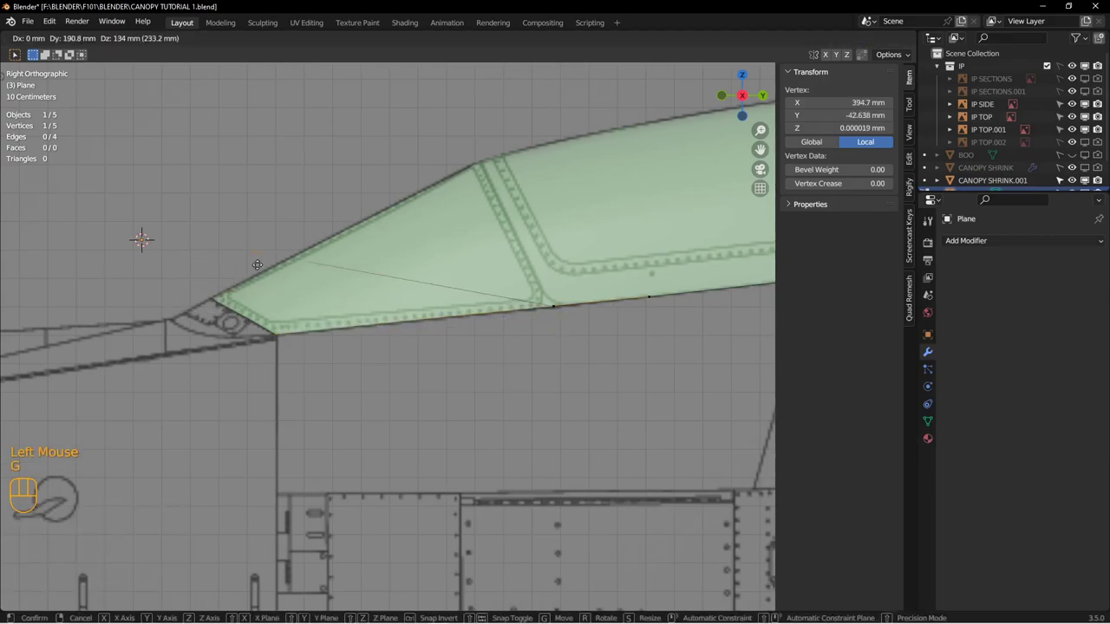
left_click(465, 172)
Step: Slide the lower vertex slightly forward with clamping off, factor about -0.046, so the edge follows the windscreen frame line
scroll(494, 269, "down", 3)
middle_click_drag(498, 273, 260, 148, "shift")
left_click_drag(359, 233, 436, 263)
middle_click_drag(403, 267, 504, 381, "shift")
scroll(438, 211, "up", 2)
middle_click_drag(437, 211, 425, 204, "shift")
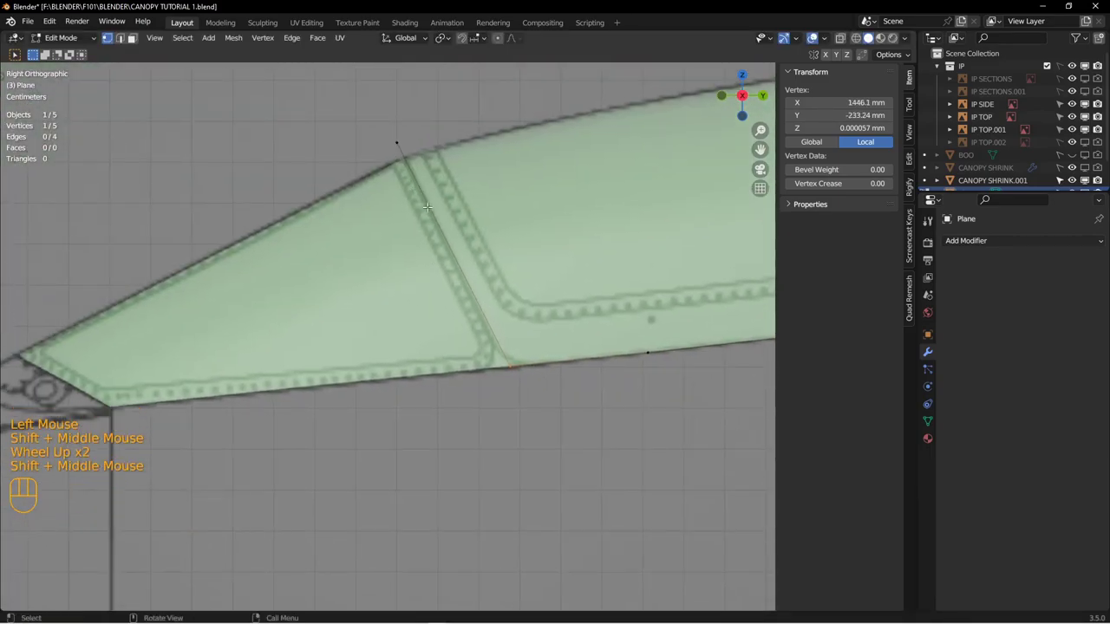
key("g")
key("g")
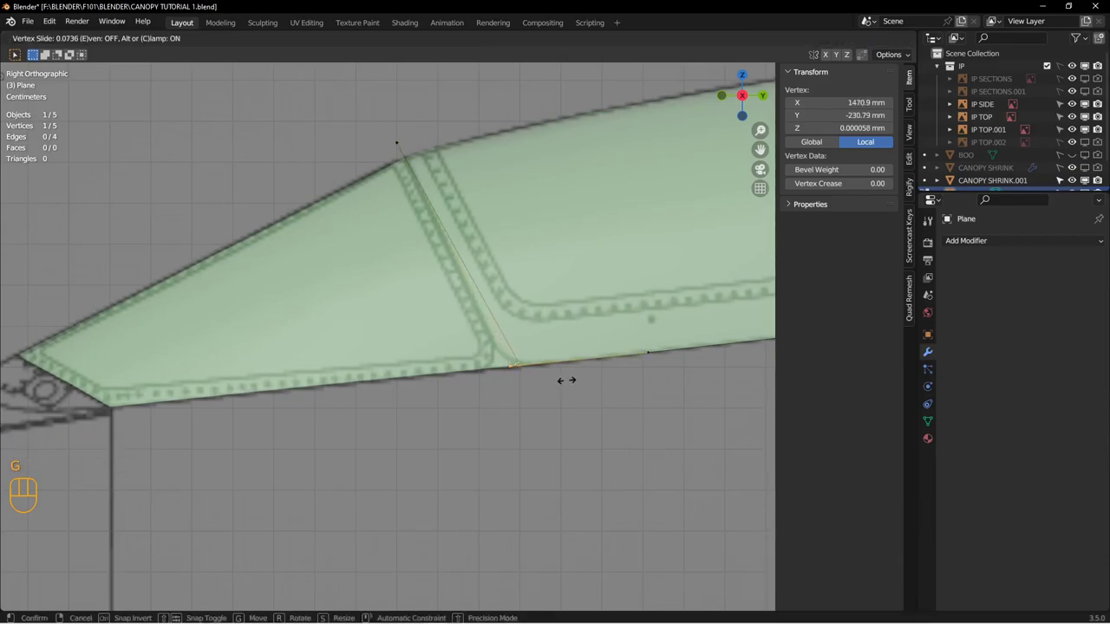
key("c")
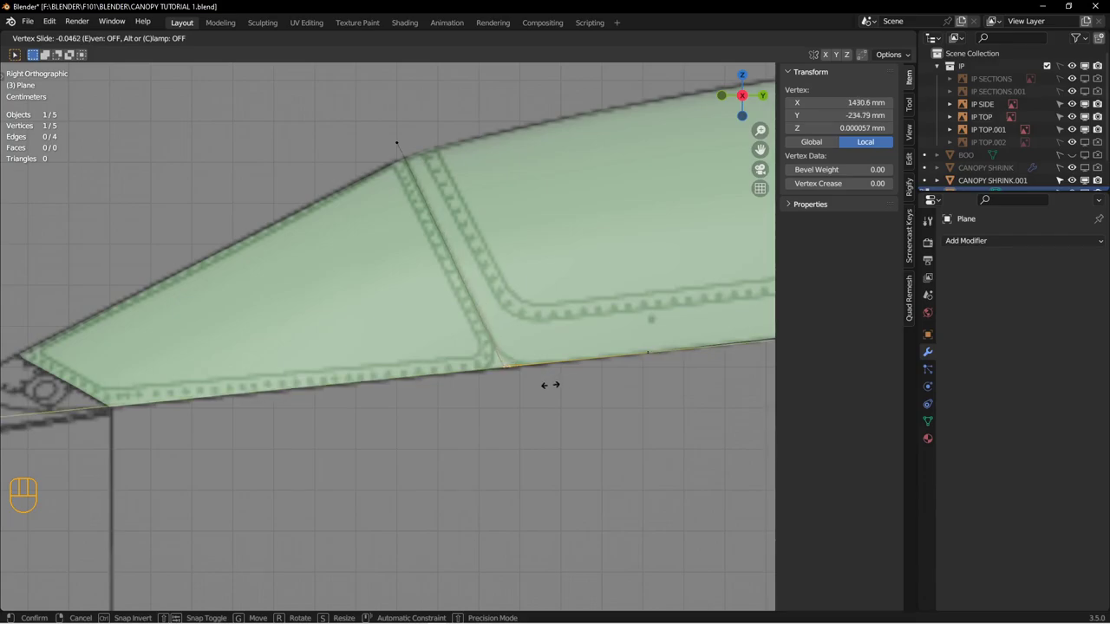
left_click(544, 385)
middle_click_drag(377, 175, 363, 208, "shift")
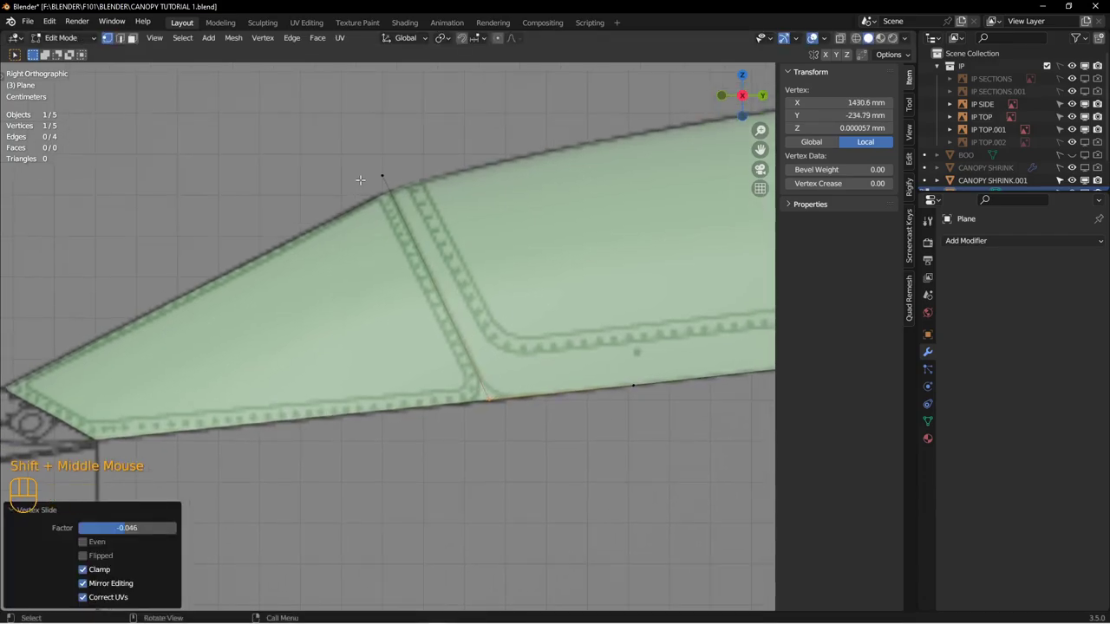
middle_click_drag(453, 325, 473, 337, "shift")
scroll(473, 337, "down", 2)
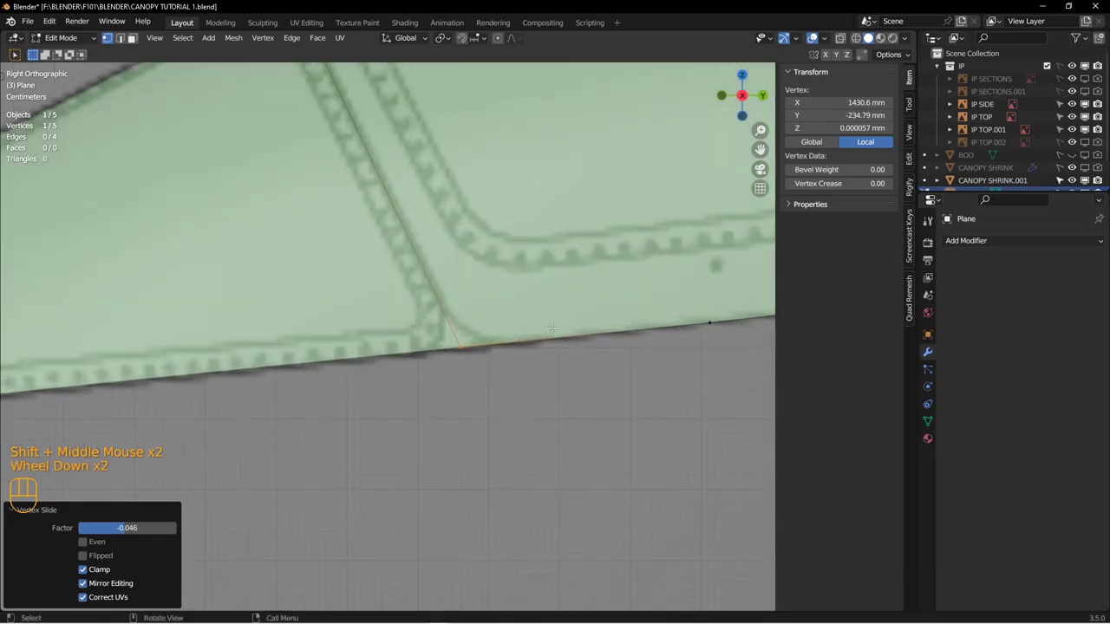
Step: Leave mesh editing, reselect the cutting line and apply its rotation and scale
left_click_drag(420, 333, 526, 419)
key("Tab")
key("alt+a")
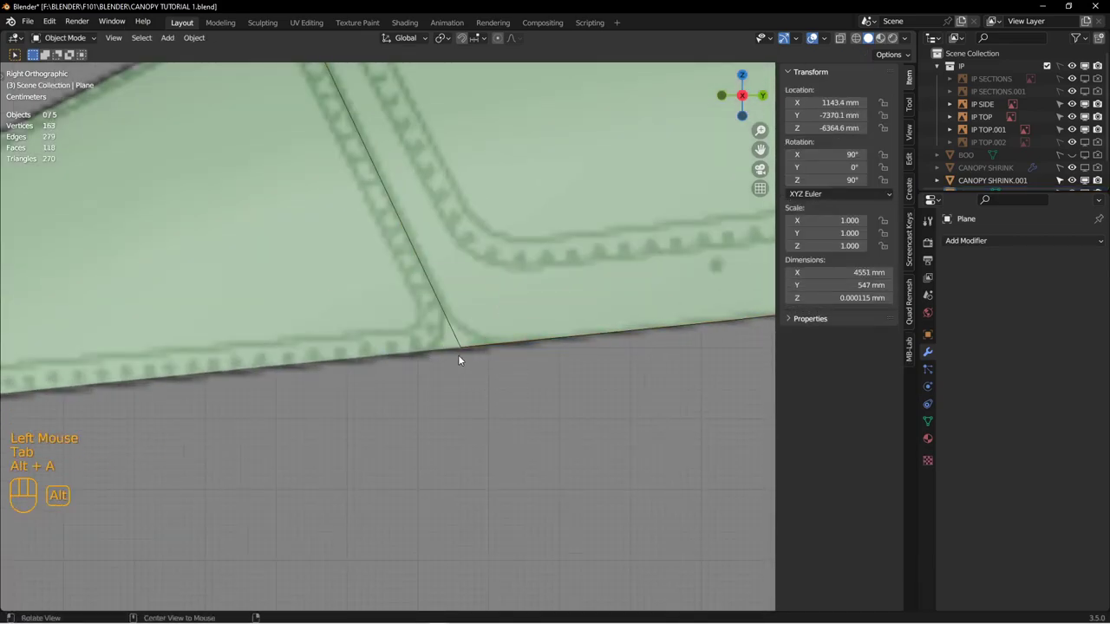
left_click(463, 350)
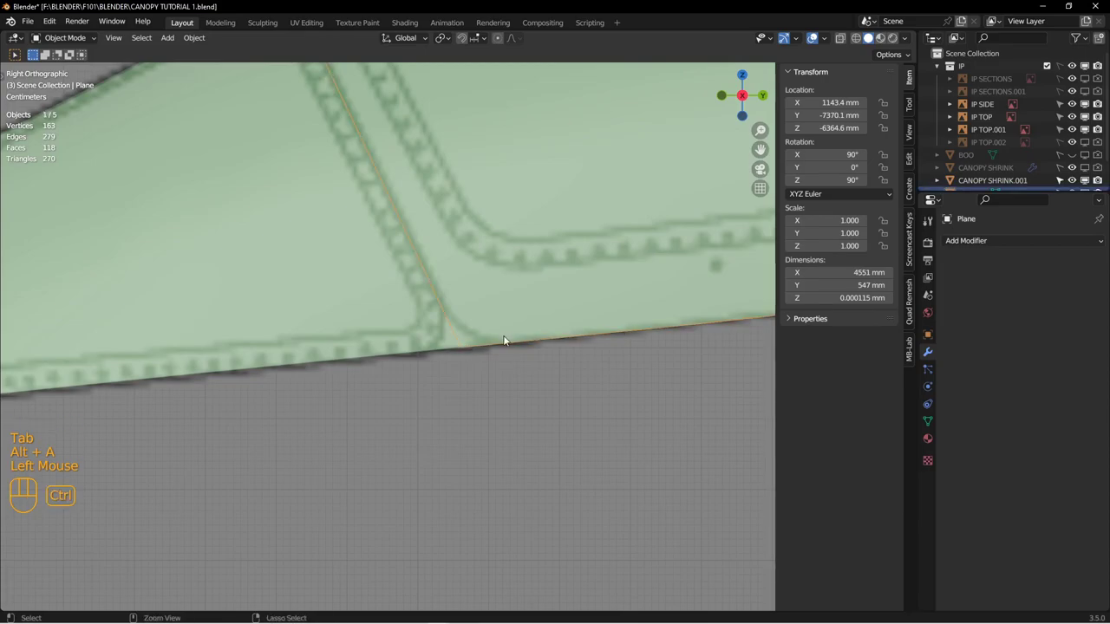
key("ctrl+a")
left_click(503, 336)
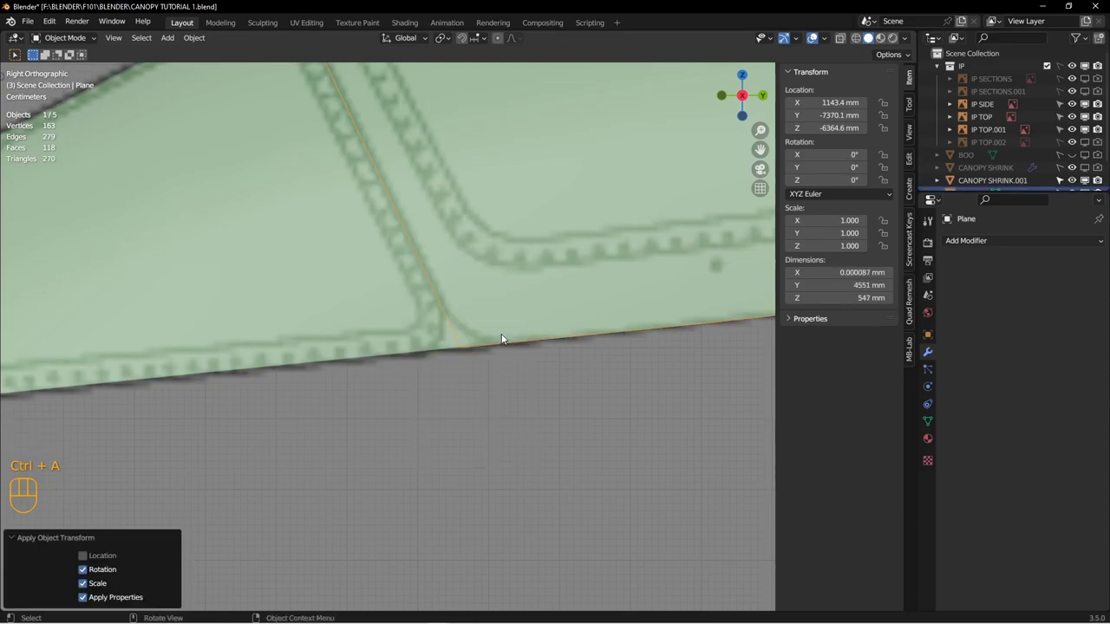
Step: Round the cutting line's lower front corner with an 80 mm vertex bevel of 4 segments
middle_click_drag(557, 332, 478, 336, "shift")
key("Tab")
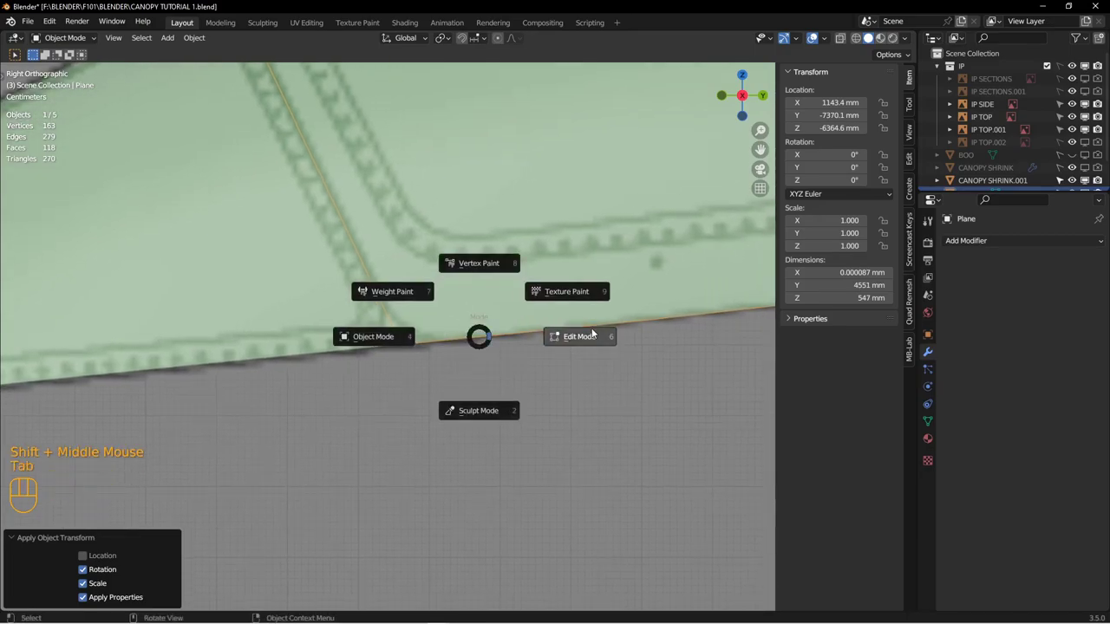
left_click(590, 334)
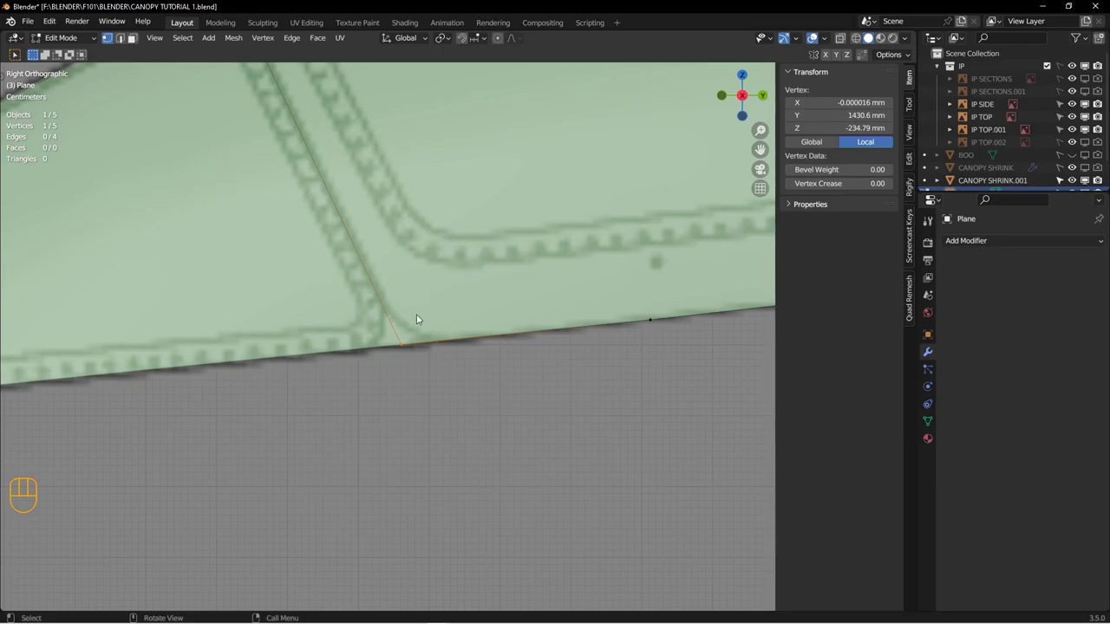
key("shift+ctrl+b")
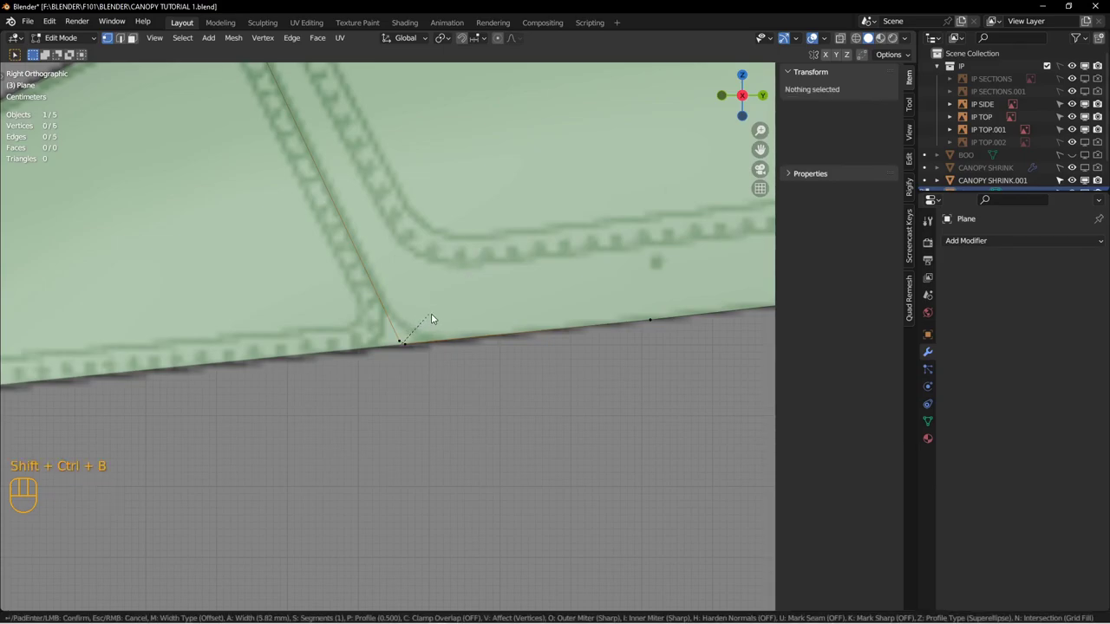
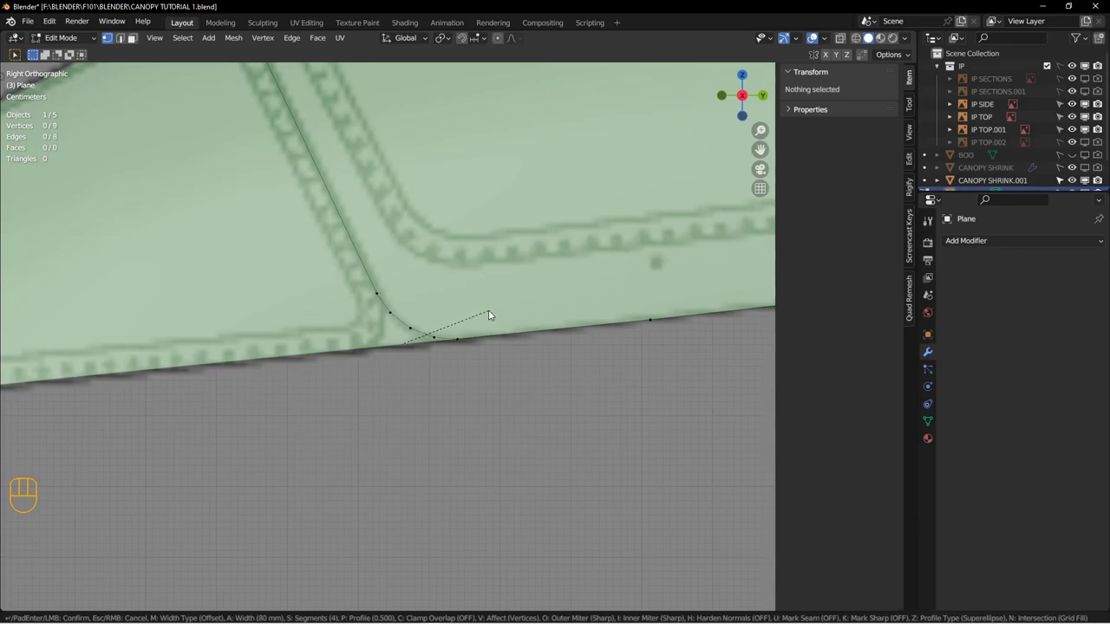
left_click(489, 309)
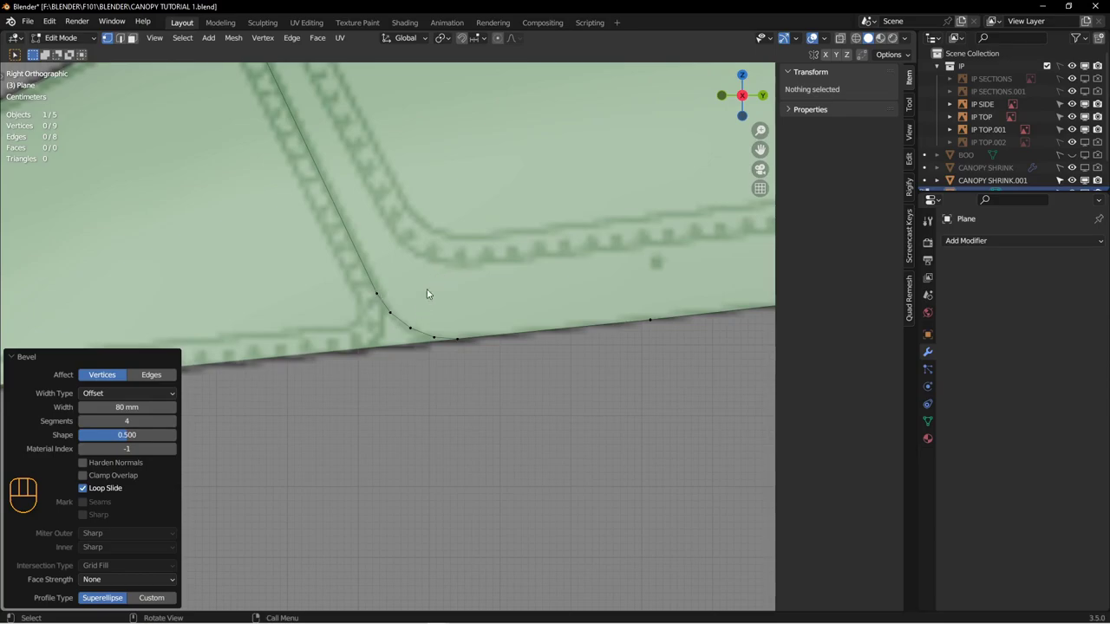
scroll(452, 345, "up", 2)
middle_click_drag(426, 275, 463, 259, "shift")
scroll(409, 285, "down", 1)
key("Tab")
key("alt+a")
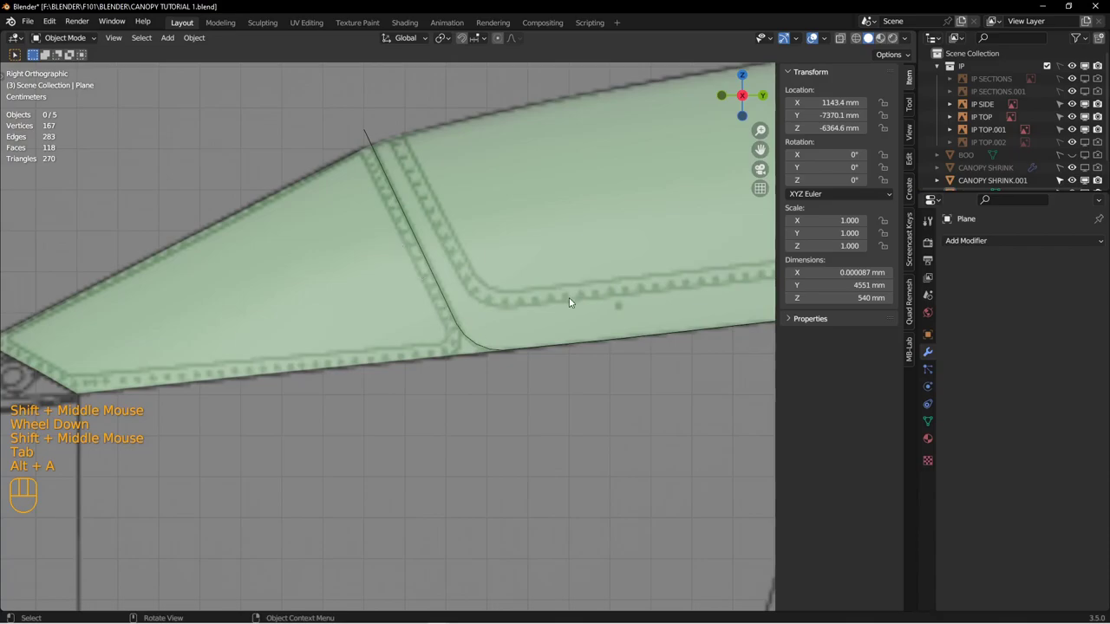
Step: Knife Project the rounded cutting line through the whole canopy mesh from the right side view
middle_click_drag(185, 257, 303, 208, "shift")
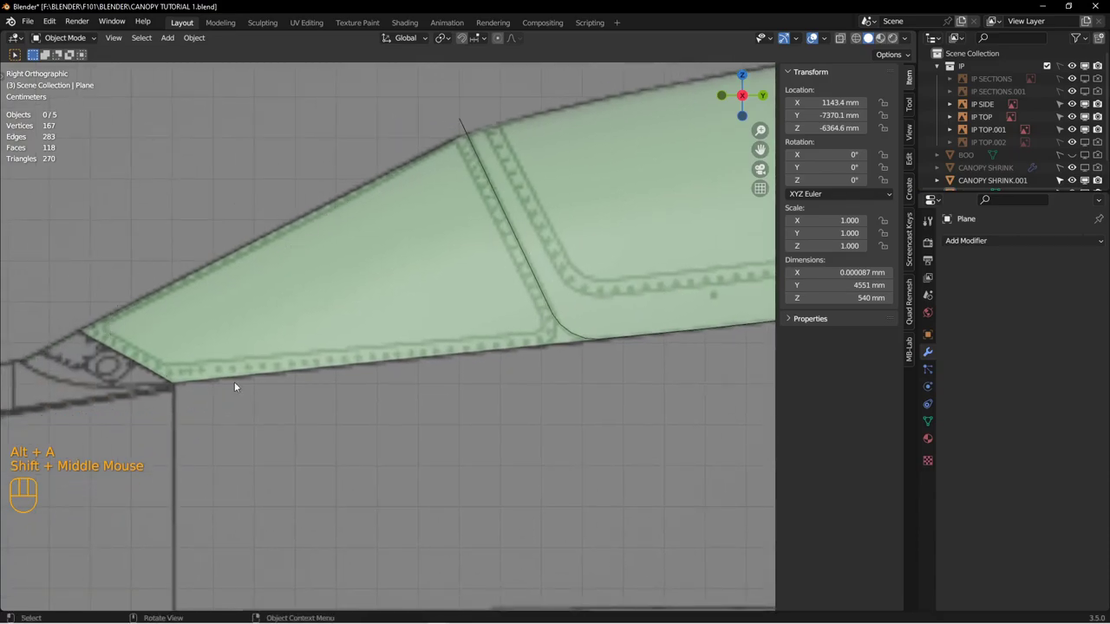
middle_click_drag(654, 216, 575, 218, "shift")
left_click(531, 229)
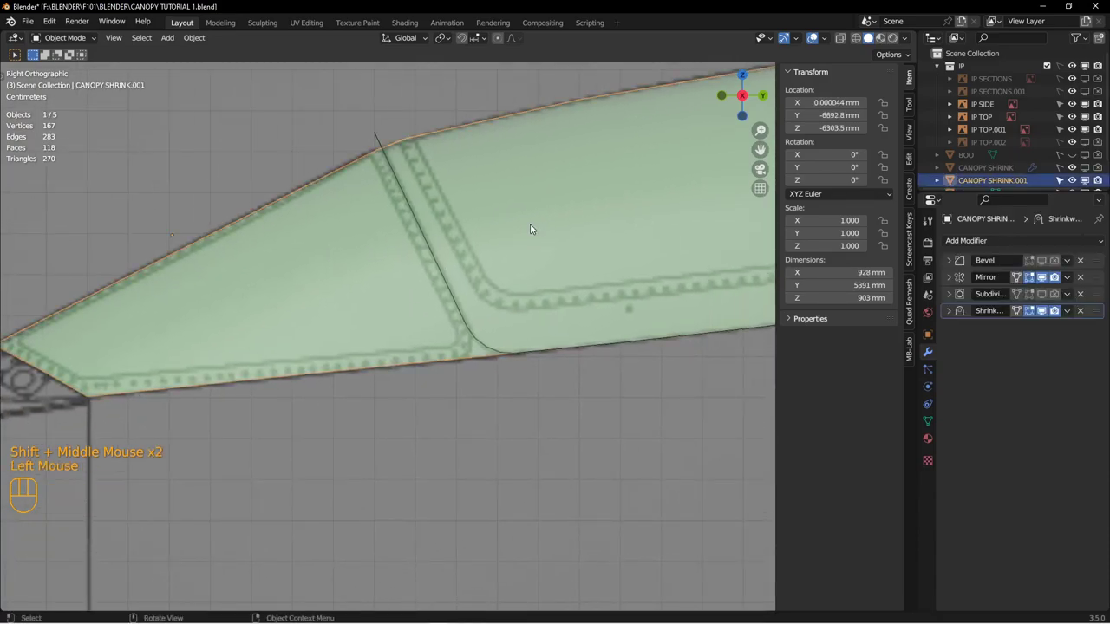
key("Tab")
key("a")
left_click(409, 136, "ctrl")
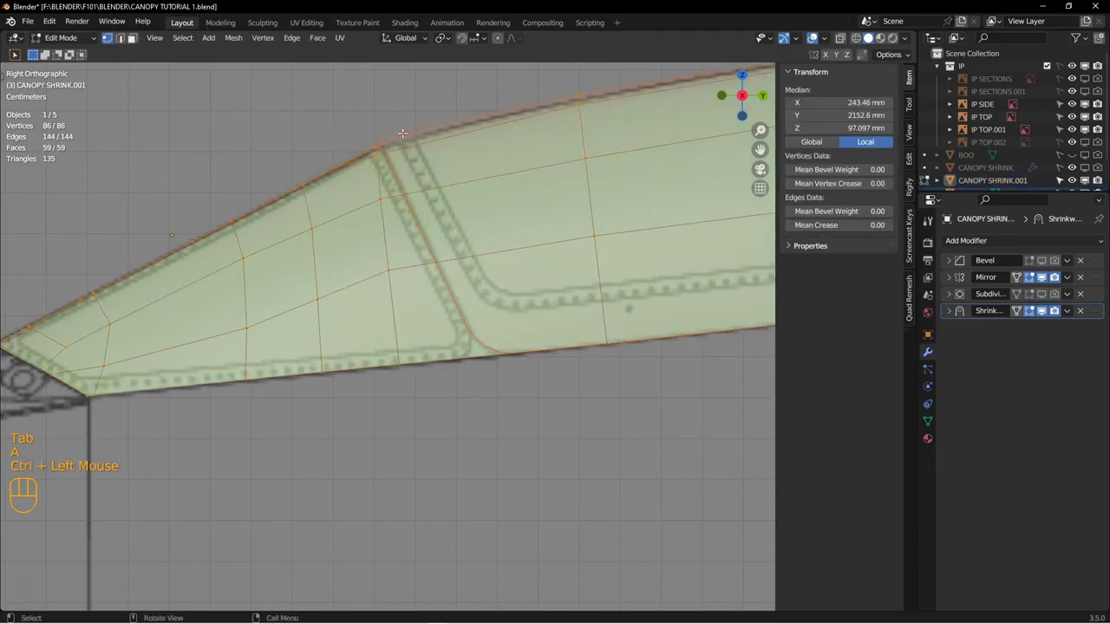
key("F3")
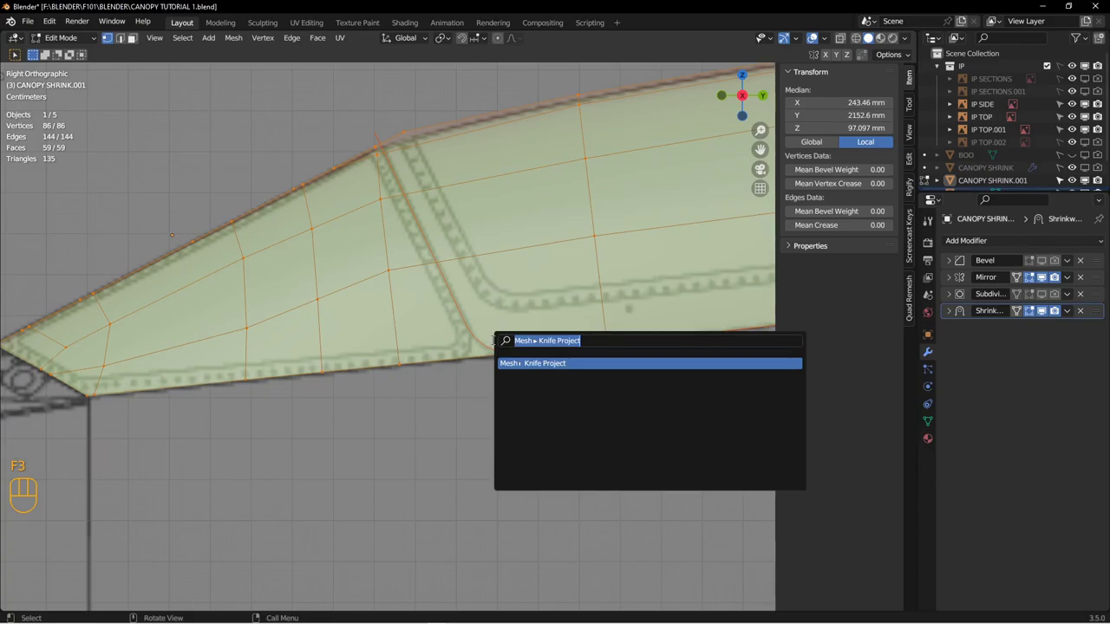
key("Return")
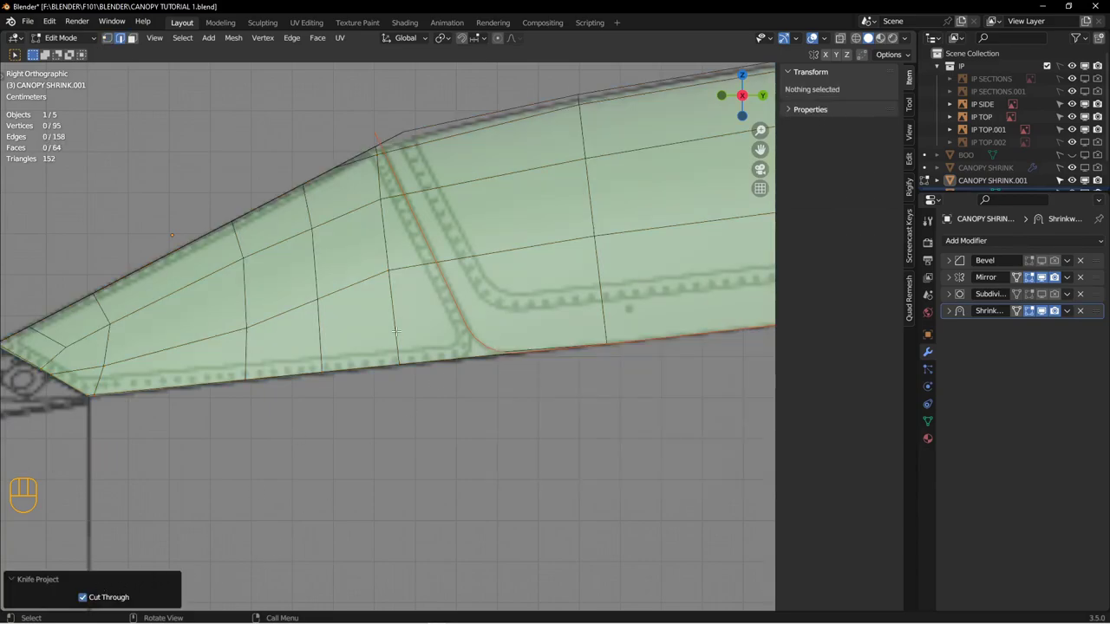
middle_click_drag(390, 295, 507, 306, "shift")
Step: Select all windscreen faces forward of the projected frame cut and separate them into their own object
key("Tab")
left_click(454, 300)
key("Tab")
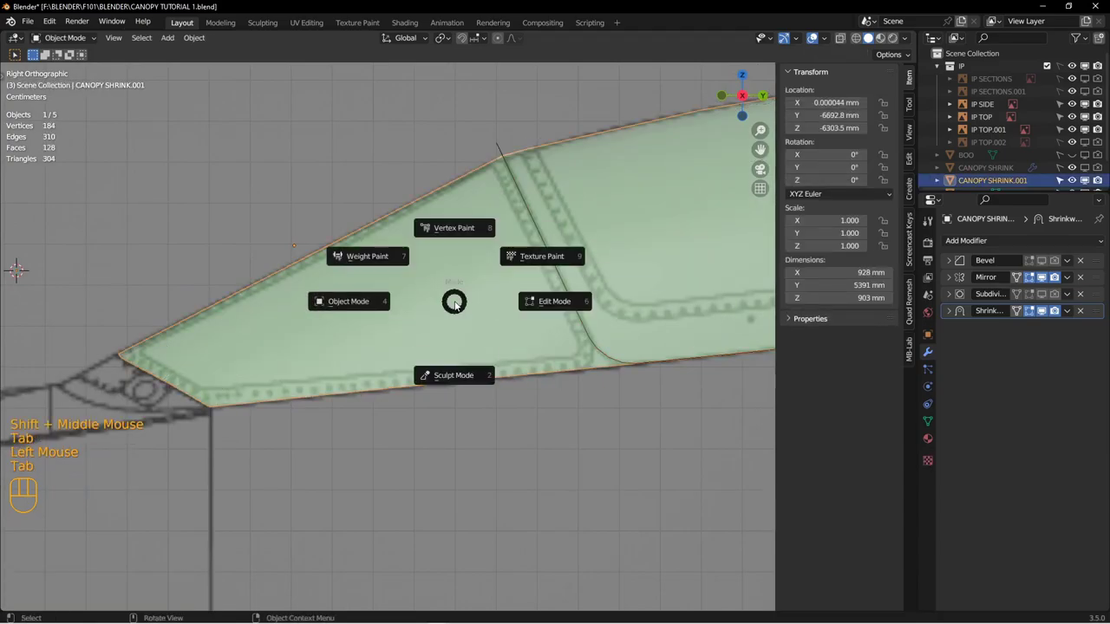
middle_click_drag(488, 209, 490, 213, "shift")
scroll(490, 212, "down", 2)
key("3")
key("c")
left_click_drag(489, 183, 503, 185)
mouse_move(557, 312)
left_mouse_down()
mouse_move(615, 424)
mouse_move(485, 520)
mouse_move(330, 277)
mouse_move(174, 422)
left_mouse_up()
right_click(176, 422)
scroll(227, 405, "up", 2)
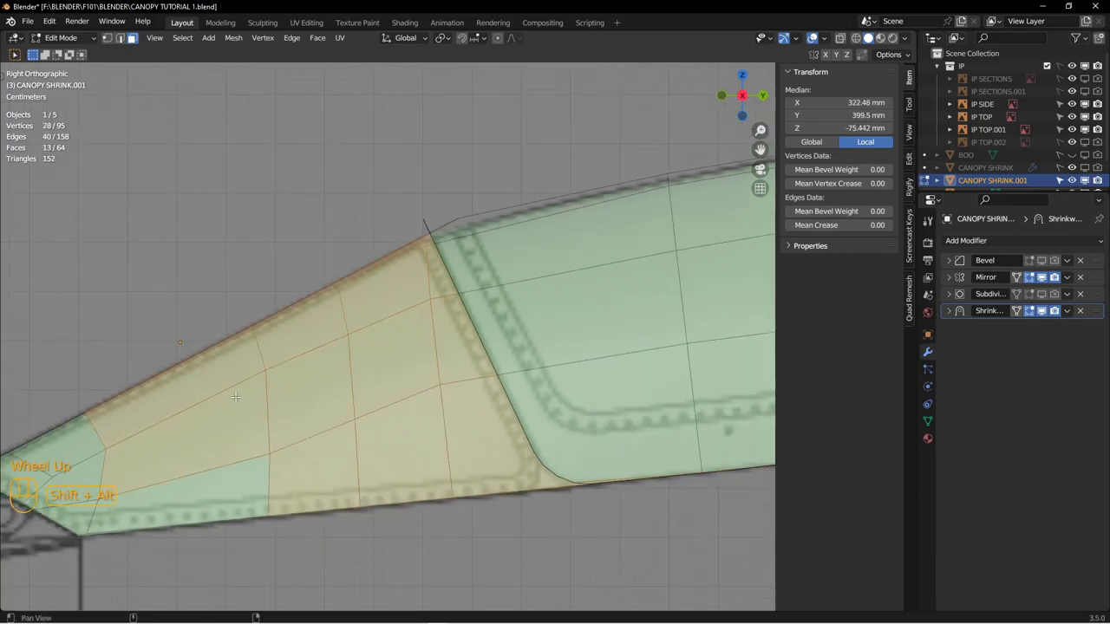
middle_click_drag(180, 403, 431, 278, "shift")
key("z")
left_click(314, 284)
key("b")
left_click_drag(146, 160, 631, 482)
middle_click_drag(630, 480, 344, 463, "shift")
middle_click_drag(504, 333, 421, 350, "shift")
scroll(420, 350, "down", 2)
scroll(419, 349, "down", 2)
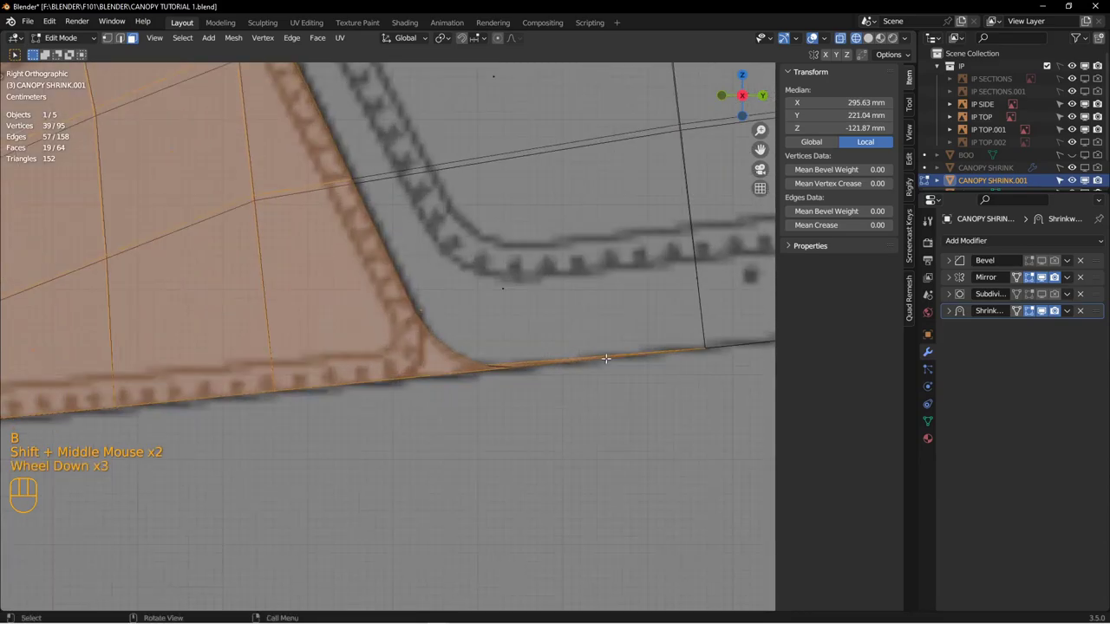
key("z")
middle_click_drag(604, 366, 525, 370)
scroll(554, 356, "up", 3)
key("KP_3")
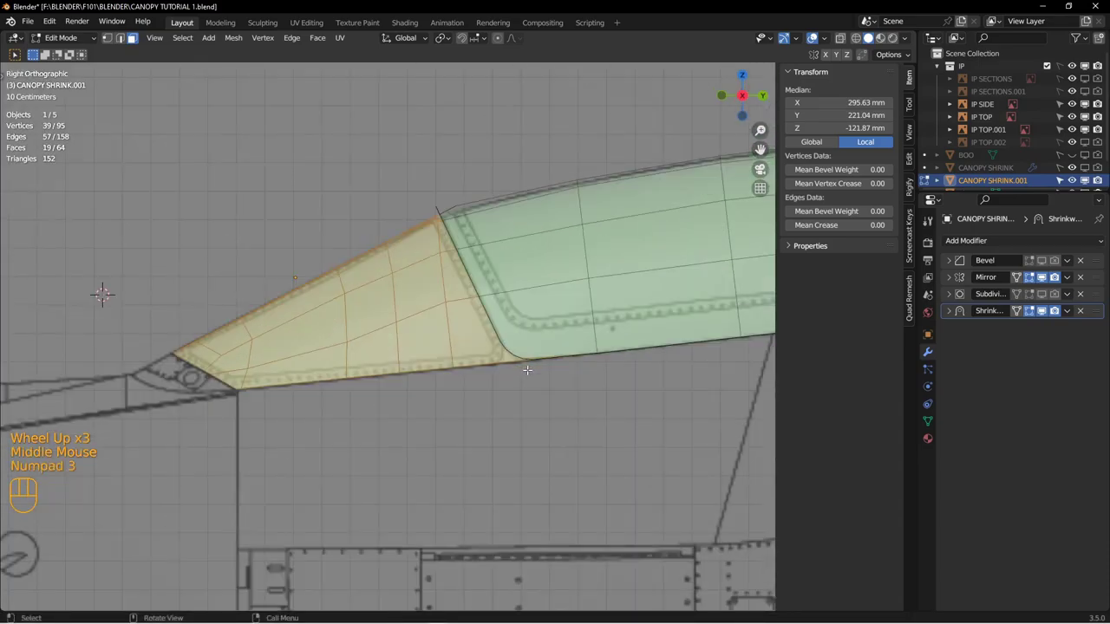
scroll(520, 371, "down", 2)
key("p")
left_click(513, 366)
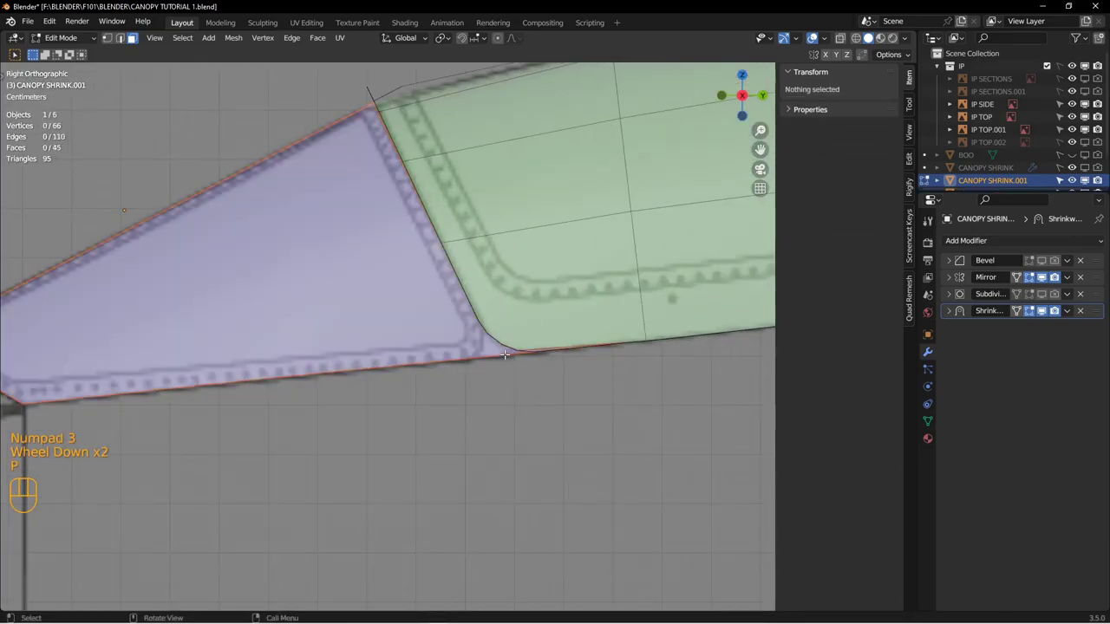
Step: Tidy the sill corner between windscreen and canopy, snapping the windscreen's stray rear sill vertex to the rounded corner's end
key("Tab")
left_click(391, 357)
scroll(543, 351, "down", 1)
scroll(543, 354, "down", 1)
key("Tab")
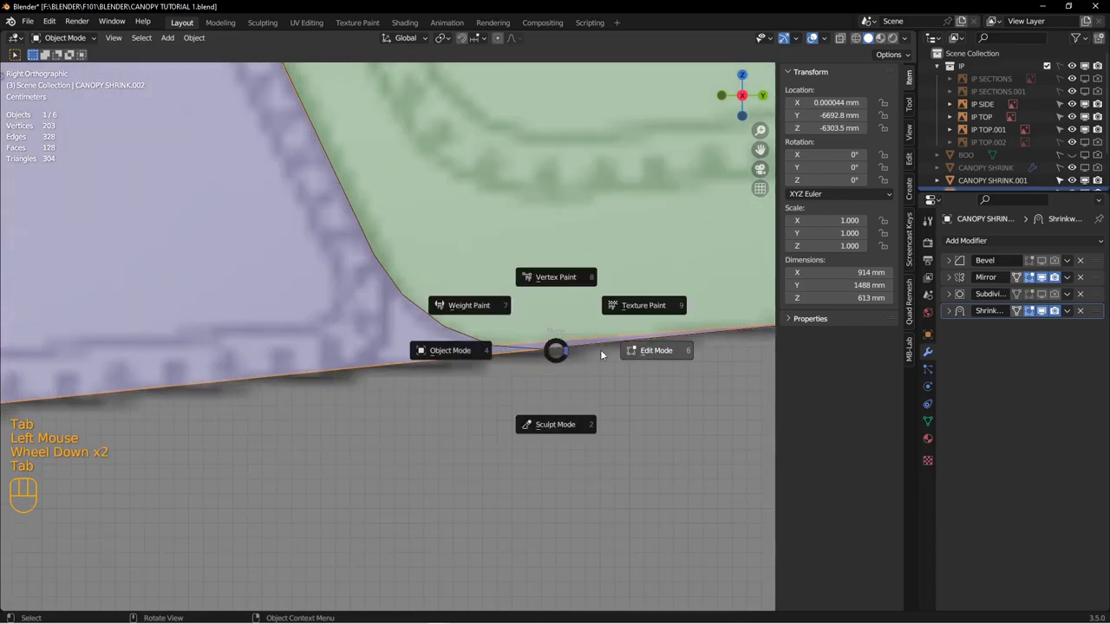
middle_click_drag(730, 356, 608, 347, "shift")
key("z")
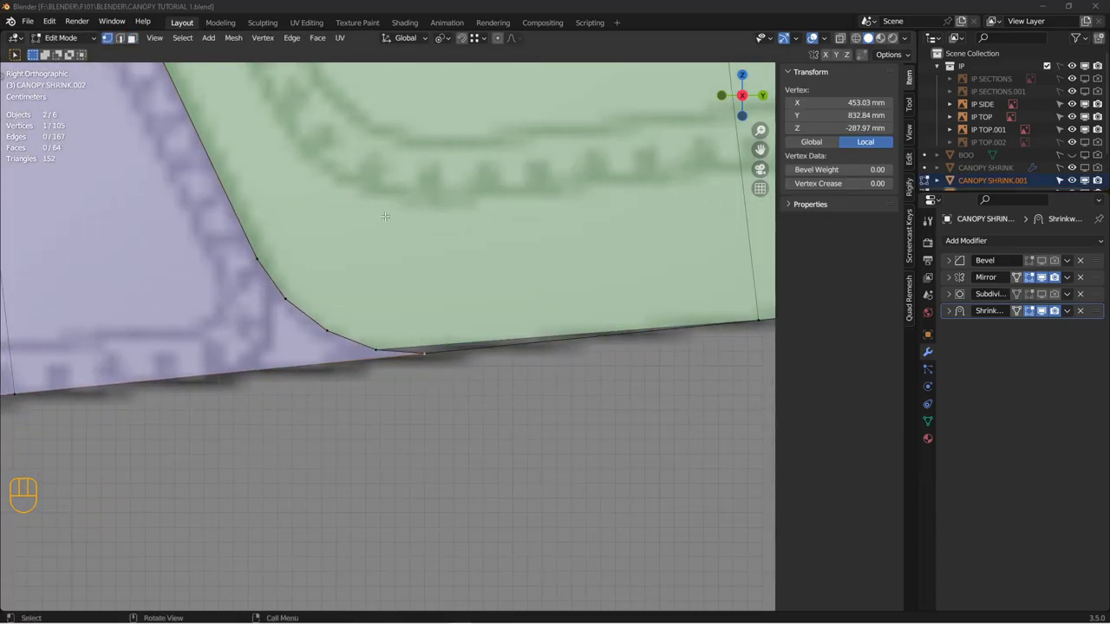
left_click(423, 249)
Step: Return to object mode and disable the rear canopy section in the viewport
scroll(456, 327, "up", 4)
middle_click_drag(485, 329, 555, 310, "shift")
key("Tab")
key("alt+a")
left_click(541, 274)
scroll(542, 269, "up", 1)
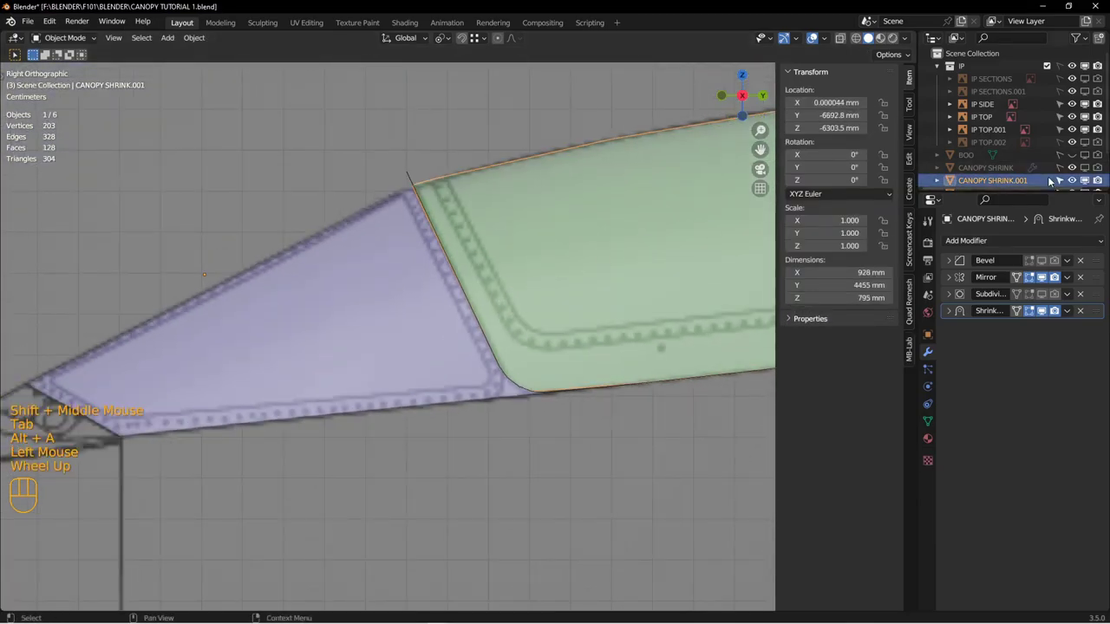
left_click(1084, 181)
Step: Examine the isolated windscreen mesh and its edge layout from an angled view
scroll(659, 312, "up", 3)
mouse_move(445, 331)
middle_mouse_down("shift")
mouse_move(444, 351)
mouse_move(425, 351)
mouse_move(444, 314)
middle_mouse_up("shift")
left_click(438, 355)
scroll(464, 326, "down", 2)
scroll(429, 345, "down", 1)
key("Tab")
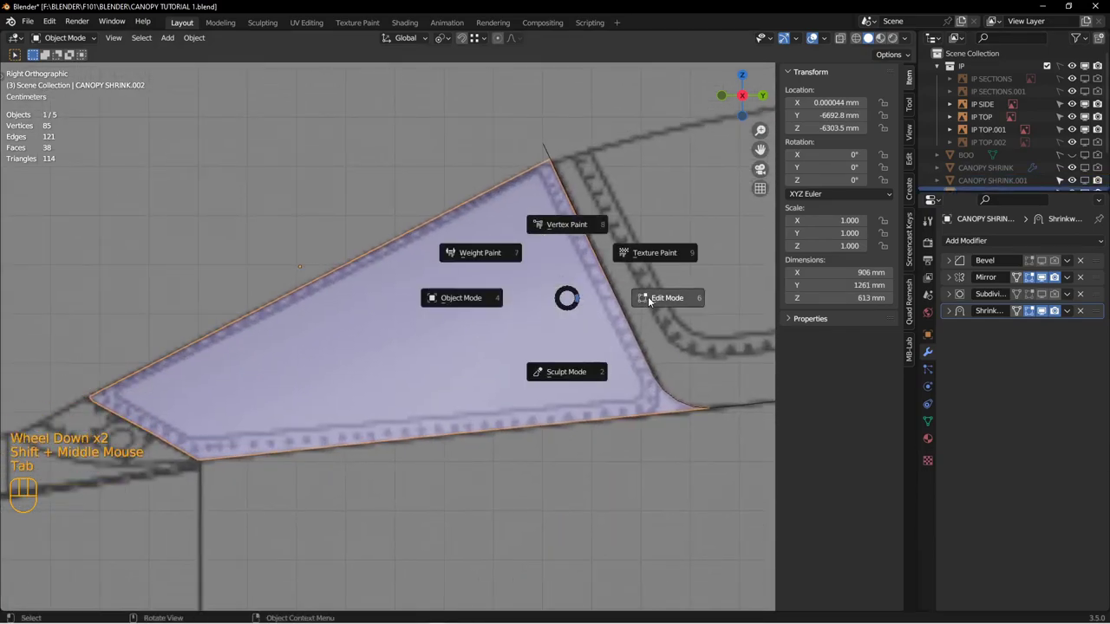
middle_click_drag(649, 301, 594, 322)
key("Tab")
key("Tab")
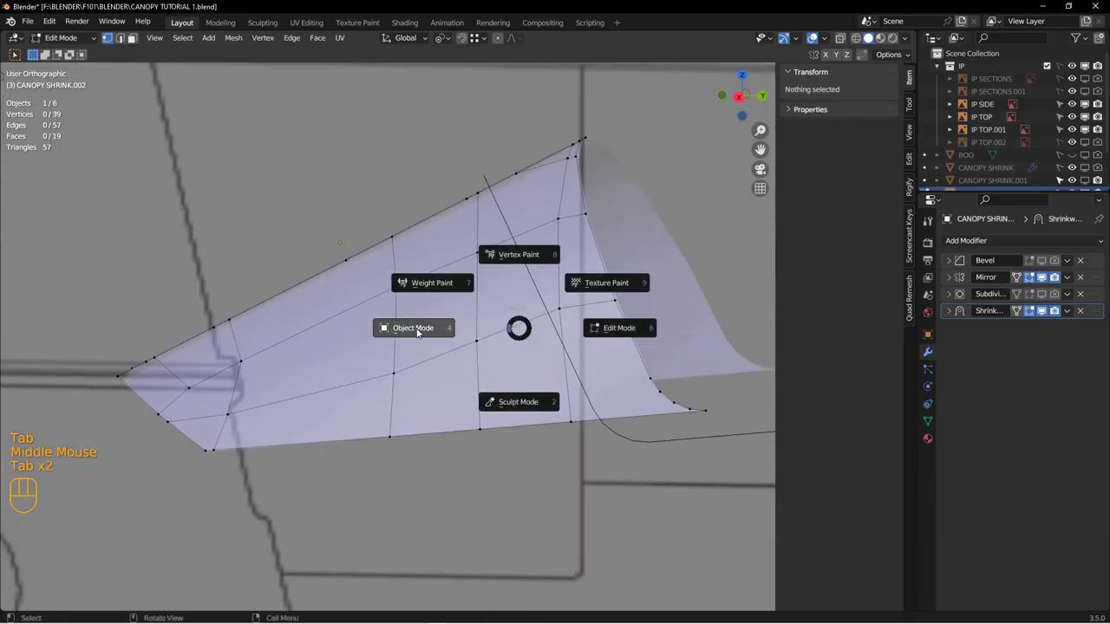
left_click(417, 330)
Step: Duplicate the cutting line and offset the copy along X to about 1364 mm
left_click(558, 326)
scroll(561, 336, "up", 2)
middle_click_drag(564, 344, 508, 377)
key("shift+d")
right_click(507, 342)
key("g")
key("x")
left_click(491, 358)
Step: Delete every edge of the duplicated line except the straight edge along the windscreen frame
key("Tab")
left_click(583, 378)
scroll(576, 373, "up", 2)
middle_click_drag(577, 371, 570, 374, "shift")
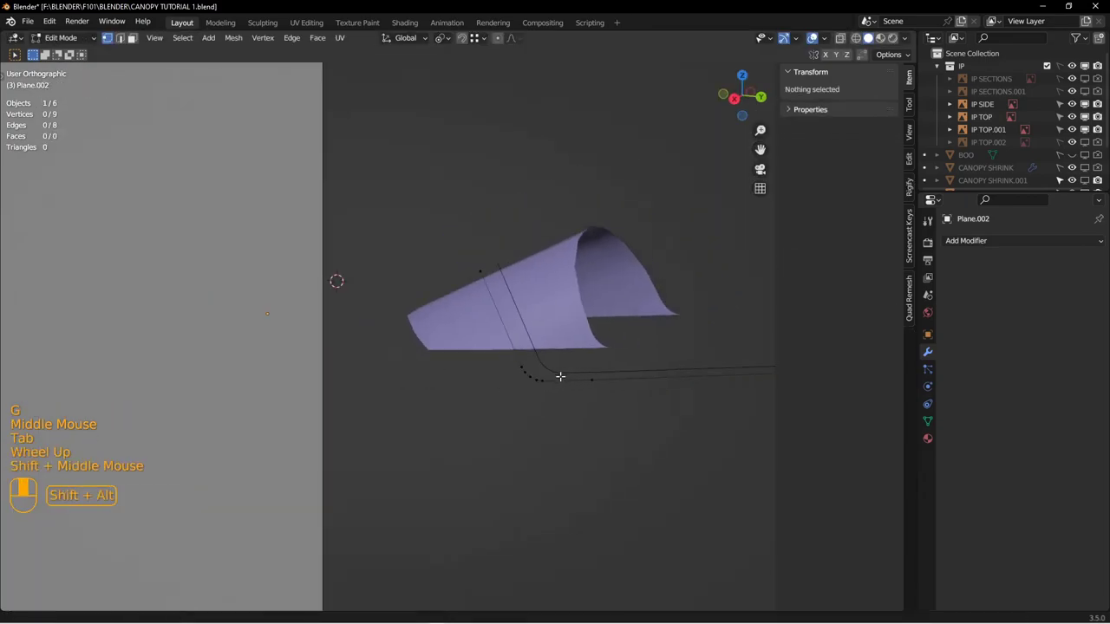
key("2")
left_click(493, 340)
key("ctrl+KP_3")
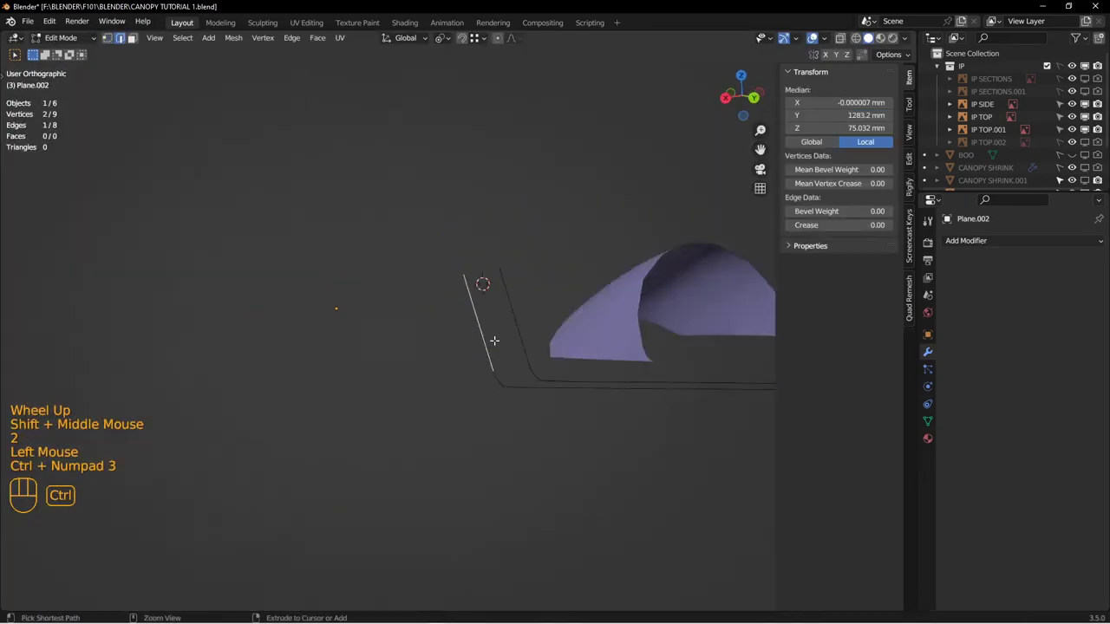
key("KP_3")
scroll(223, 335, "up", 1)
scroll(375, 235, "down", 4)
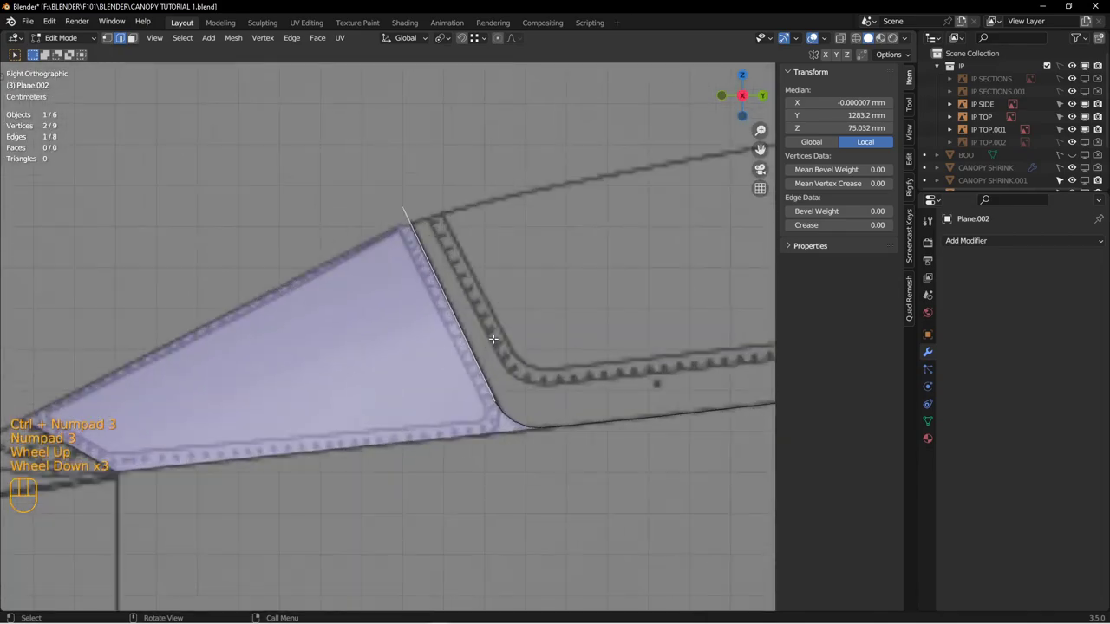
middle_click_drag(492, 469, 549, 296, "shift")
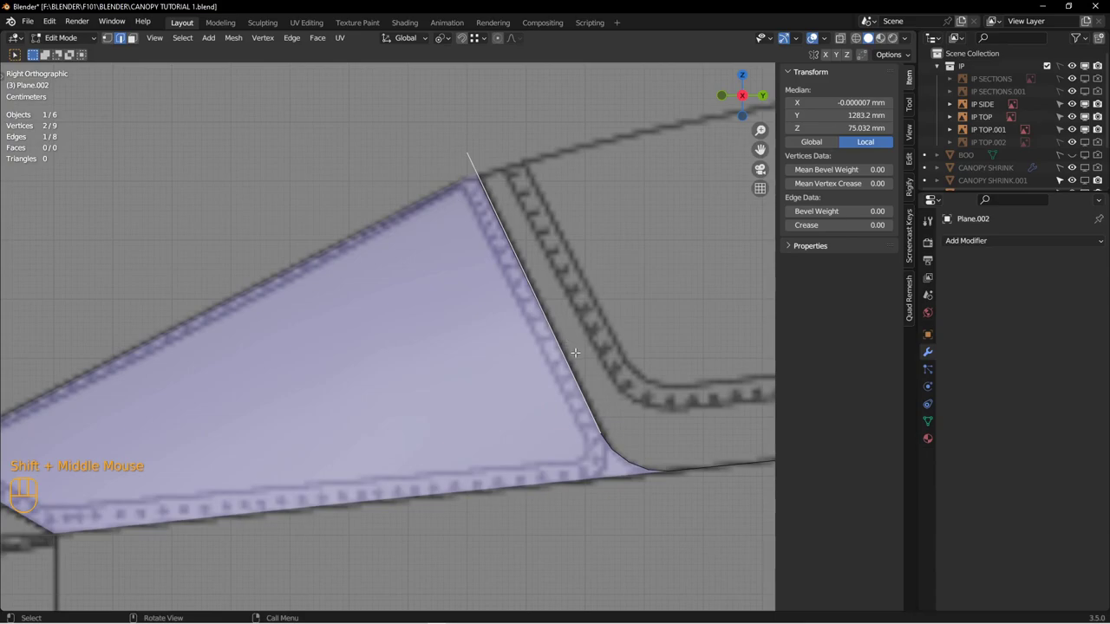
key("ctrl+i")
scroll(543, 332, "up", 2)
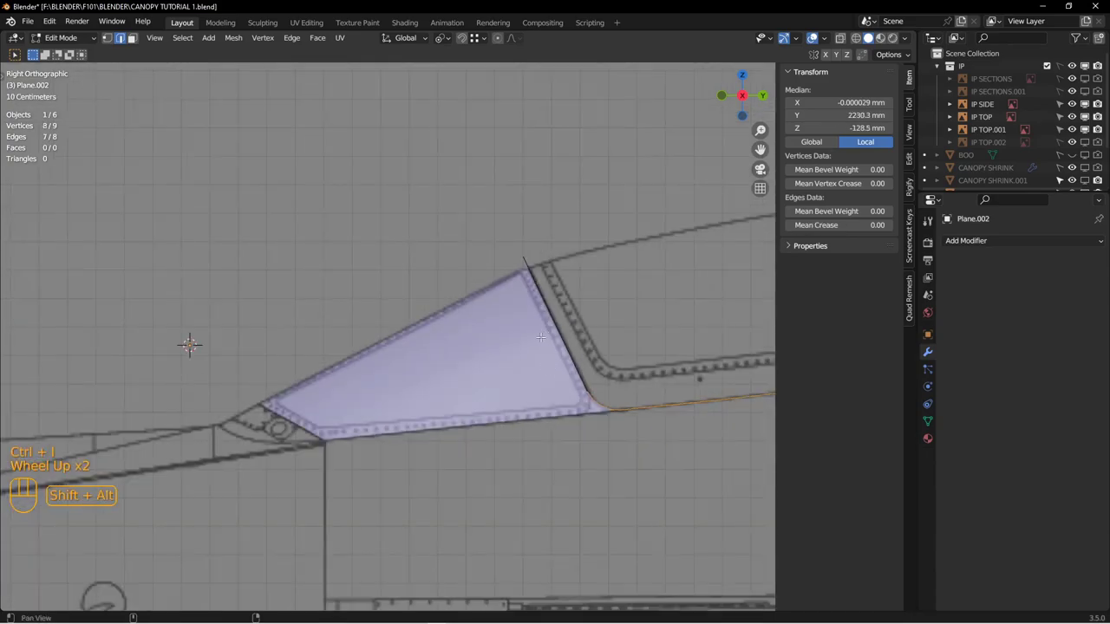
middle_click_drag(544, 332, 579, 373)
key("x")
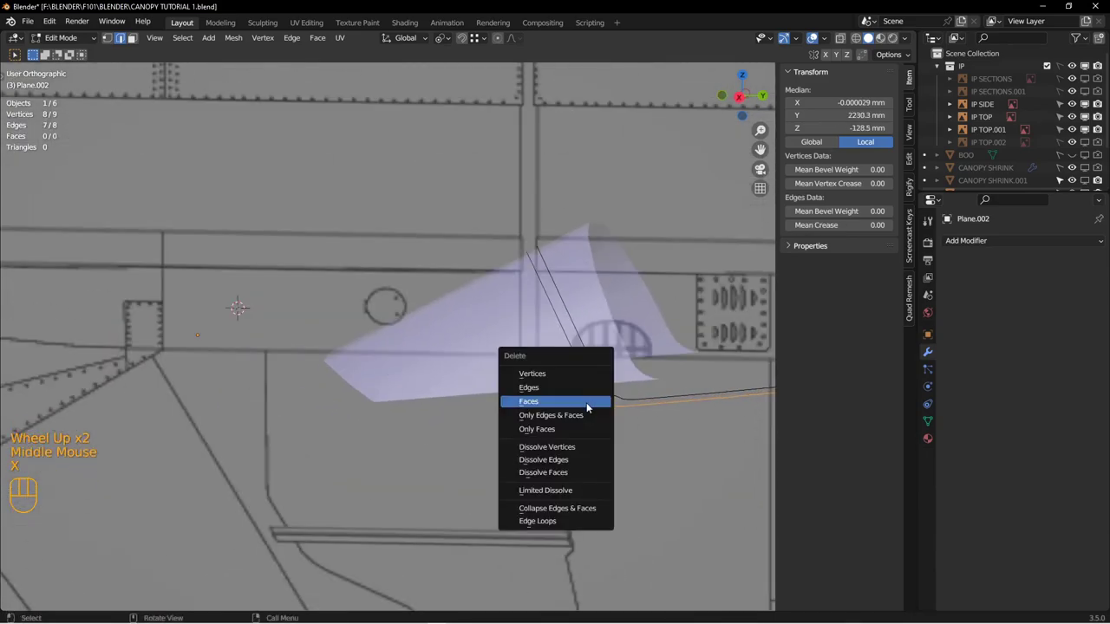
left_click(570, 389)
Step: Slide the remaining edge's lower vertex down past the sill with clamping off, factor about -0.268
middle_click_drag(603, 395, 577, 400, "shift")
key("1")
left_click(578, 400)
key("KP_3")
scroll(556, 404, "down", 3)
middle_click_drag(568, 401, 597, 446, "shift")
scroll(600, 449, "up", 2)
key("g")
key("g")
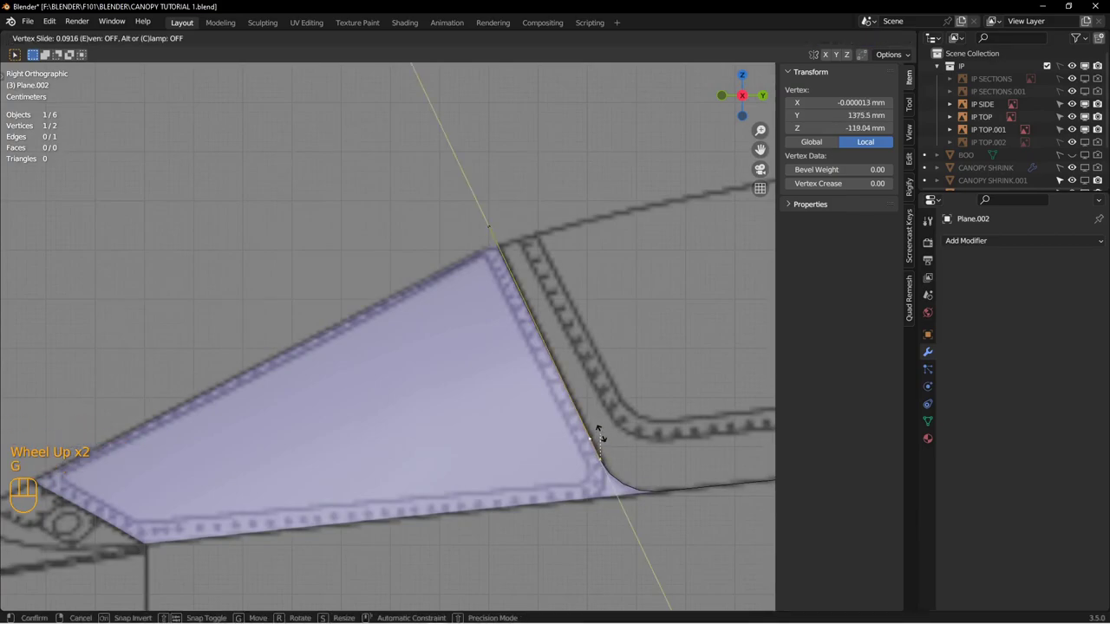
left_click(634, 517)
middle_click_drag(634, 518, 659, 483, "shift")
key("Tab")
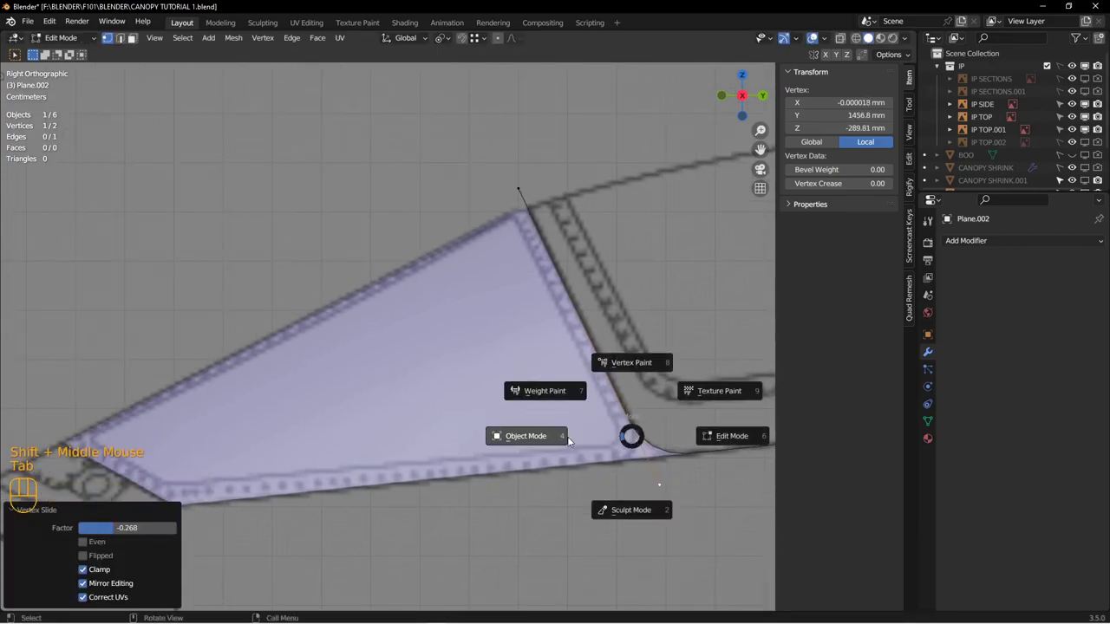
Step: Move the straight line forward onto the windscreen's rear frame strip, about -27 mm in Y and -11 mm in Z
scroll(694, 499, "down", 2)
key("g")
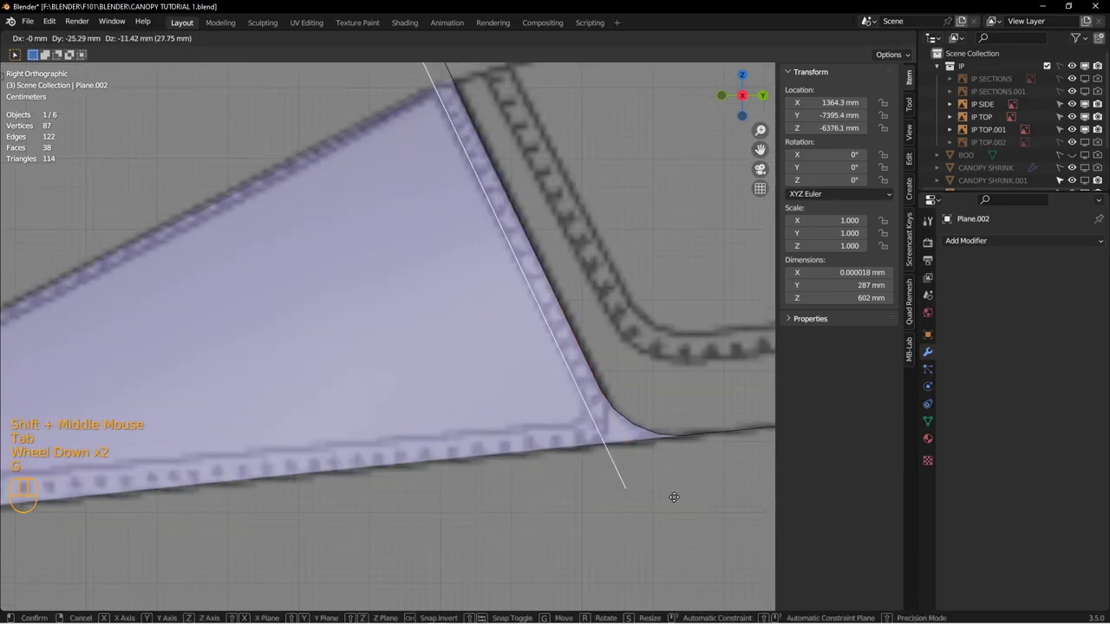
left_click(664, 493)
scroll(661, 488, "up", 2)
middle_click_drag(660, 485, 598, 400, "shift")
scroll(598, 400, "down", 2)
Step: Duplicate the straight frame line forward over the windscreen and place the copy's lower vertex at the sill's rear corner
key("shift+d")
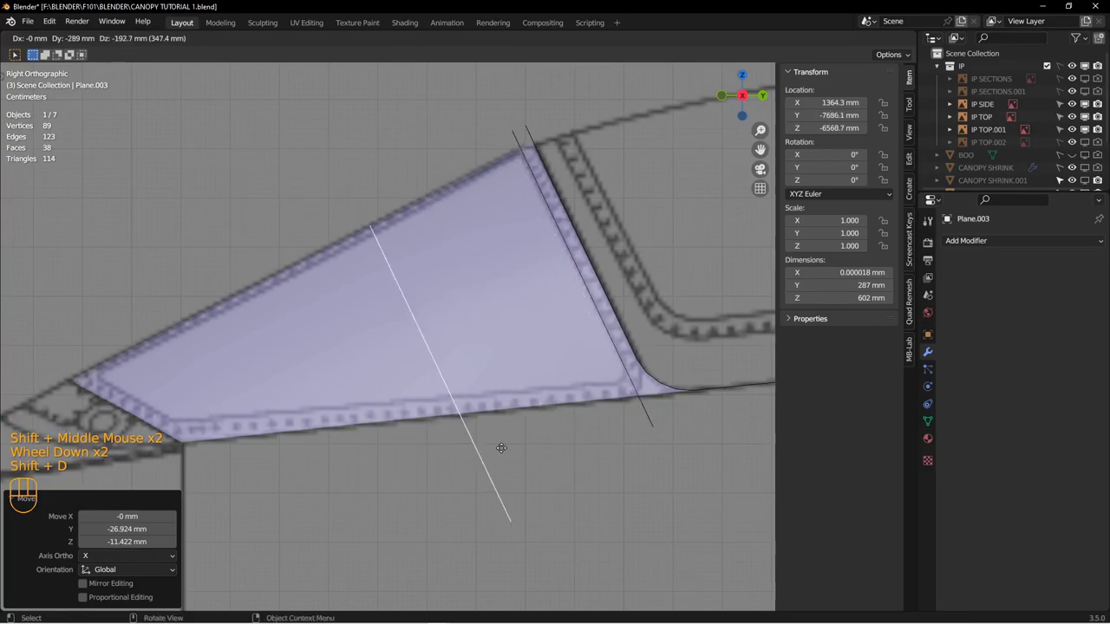
left_click(398, 505)
key("Tab")
left_click(537, 496)
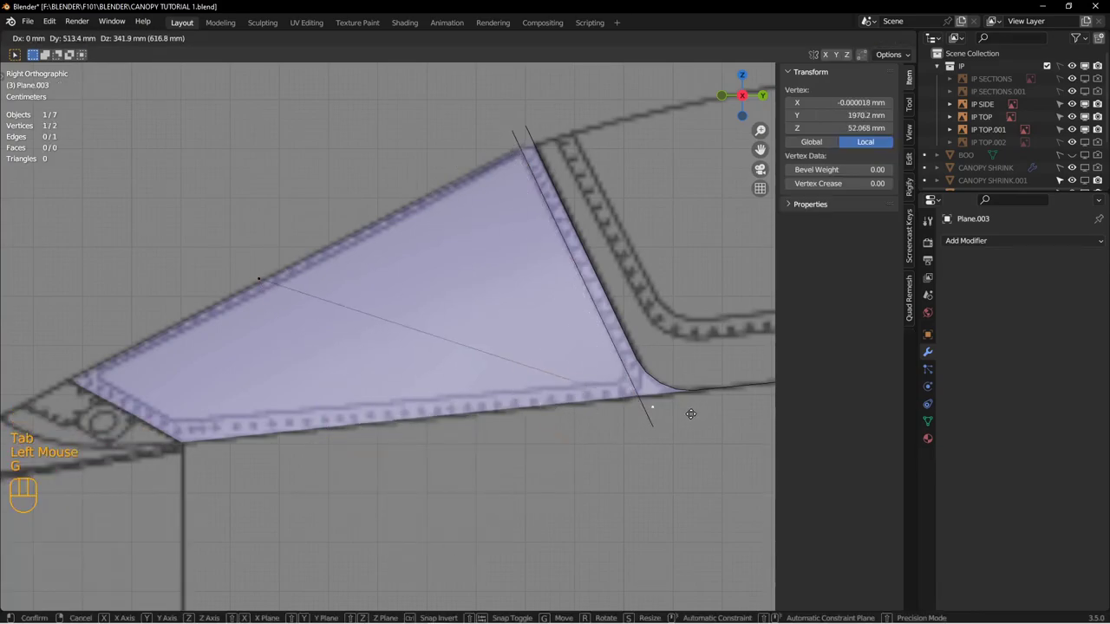
left_click(695, 412)
Step: Align the copied line with the sill strip's upper edge, extending its rear vertex about 85 mm in Y and 39 mm in Z
left_click(260, 279)
middle_click_drag(318, 399, 390, 364, "shift")
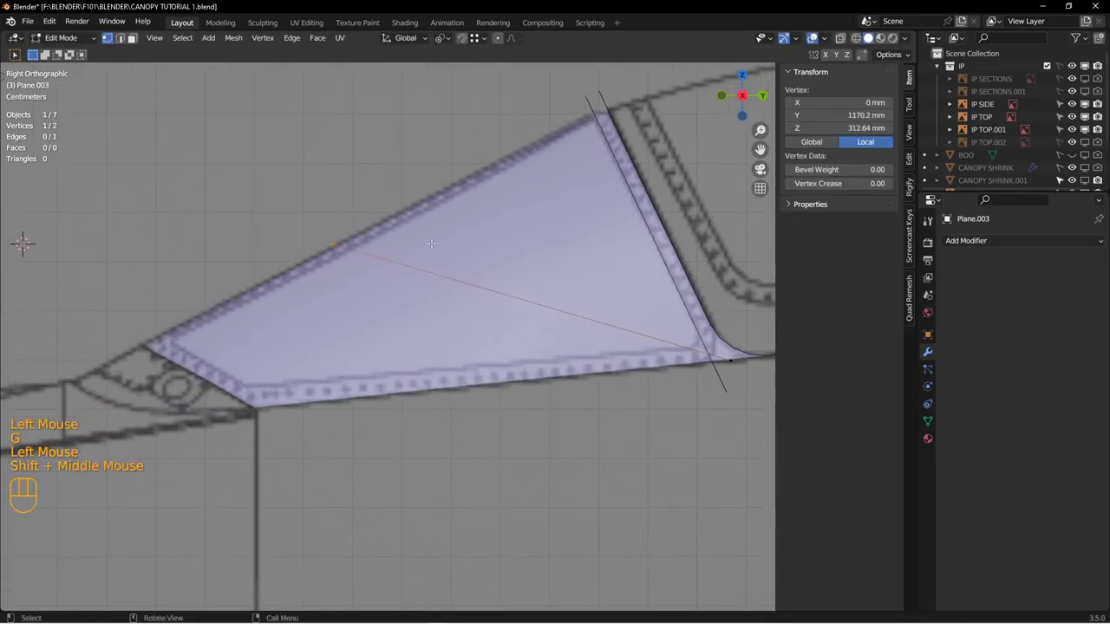
key("g")
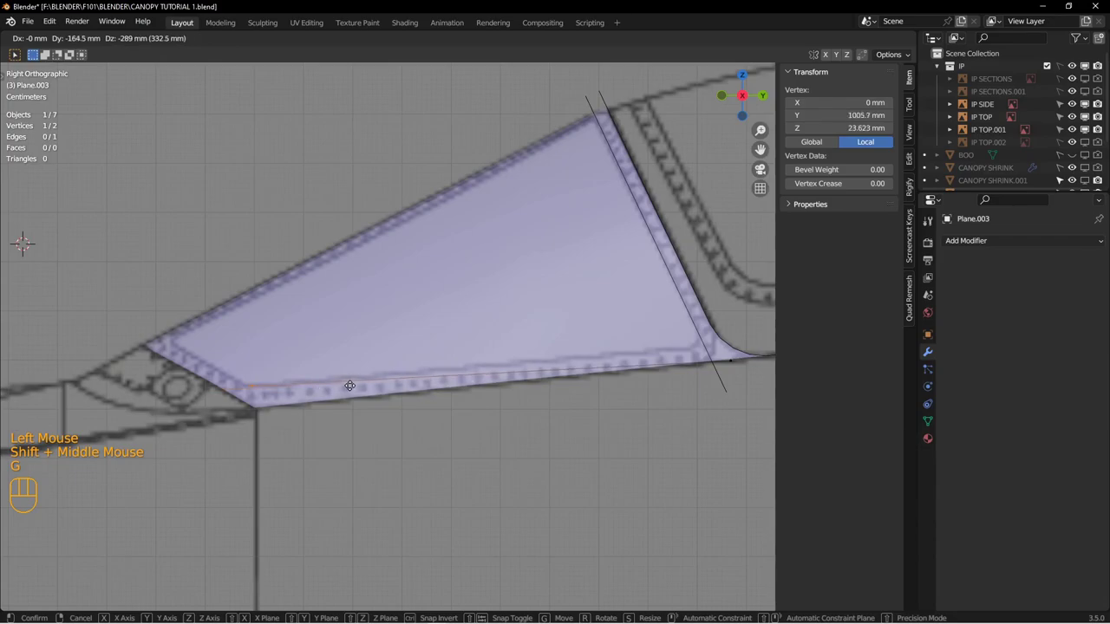
left_click(345, 386)
middle_click_drag(671, 349, 498, 371, "shift")
left_click_drag(497, 371, 630, 453)
key("g")
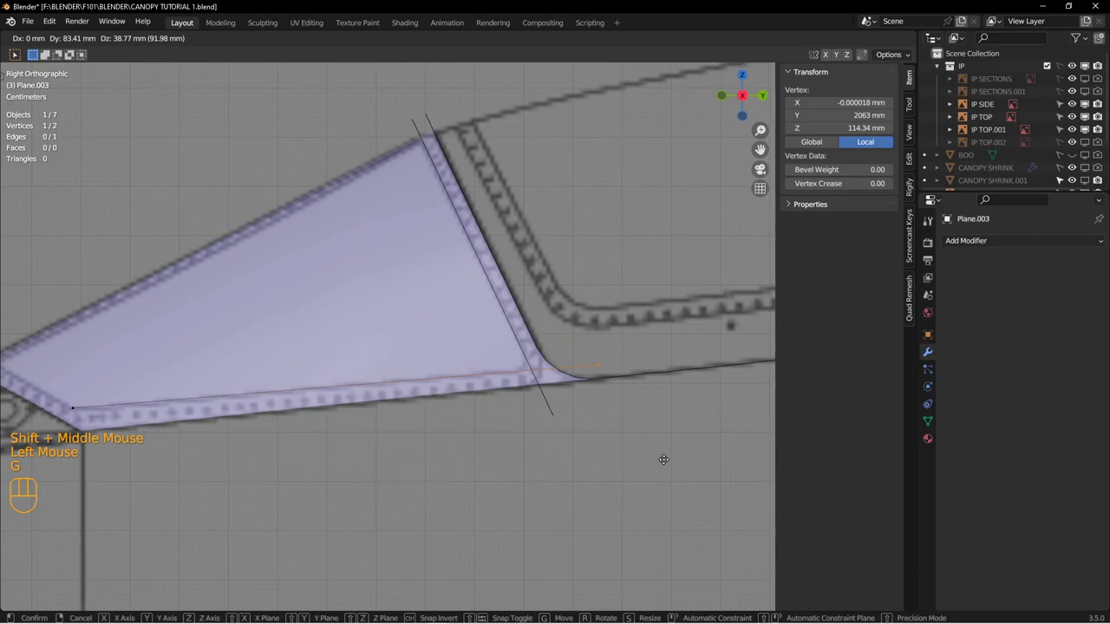
left_click(661, 460)
middle_click_drag(558, 438, 644, 466, "shift")
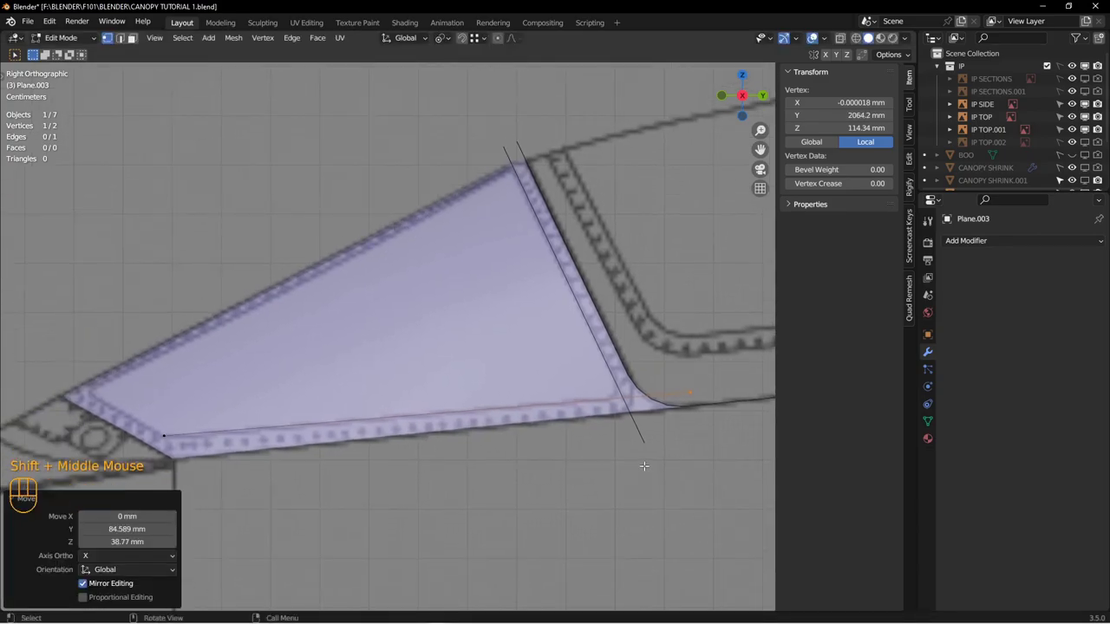
Step: Join the sill line and the inner rear frame line into one object
key("Tab")
left_click(639, 395, "shift")
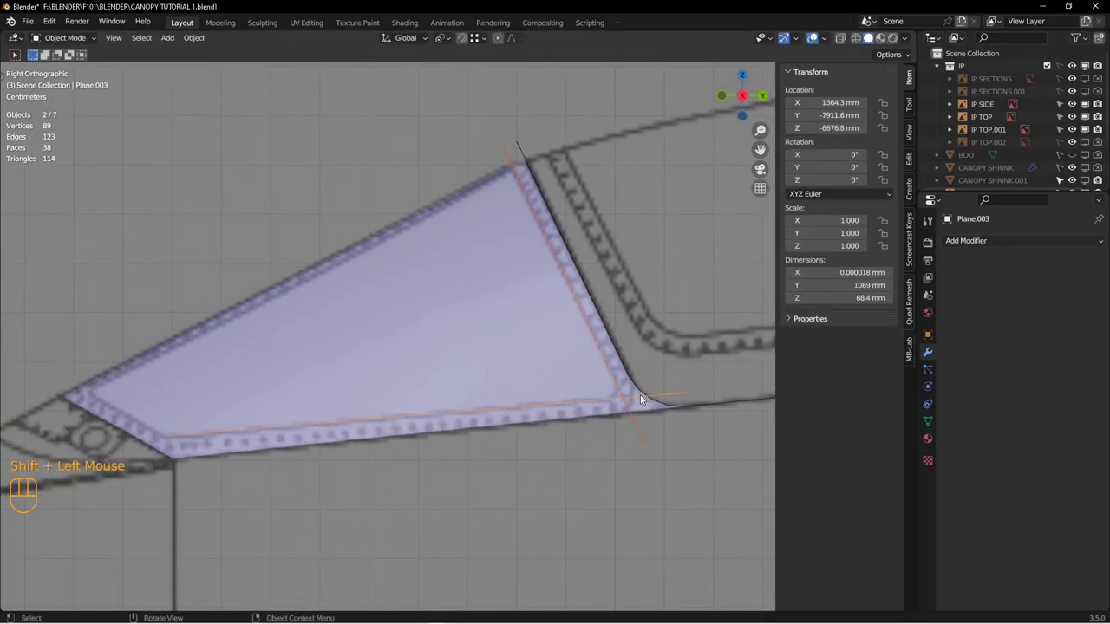
key("ctrl+j")
Step: Slide the sill line's rear vertex forward along its edge to the crossing with the rear frame line
key("Tab")
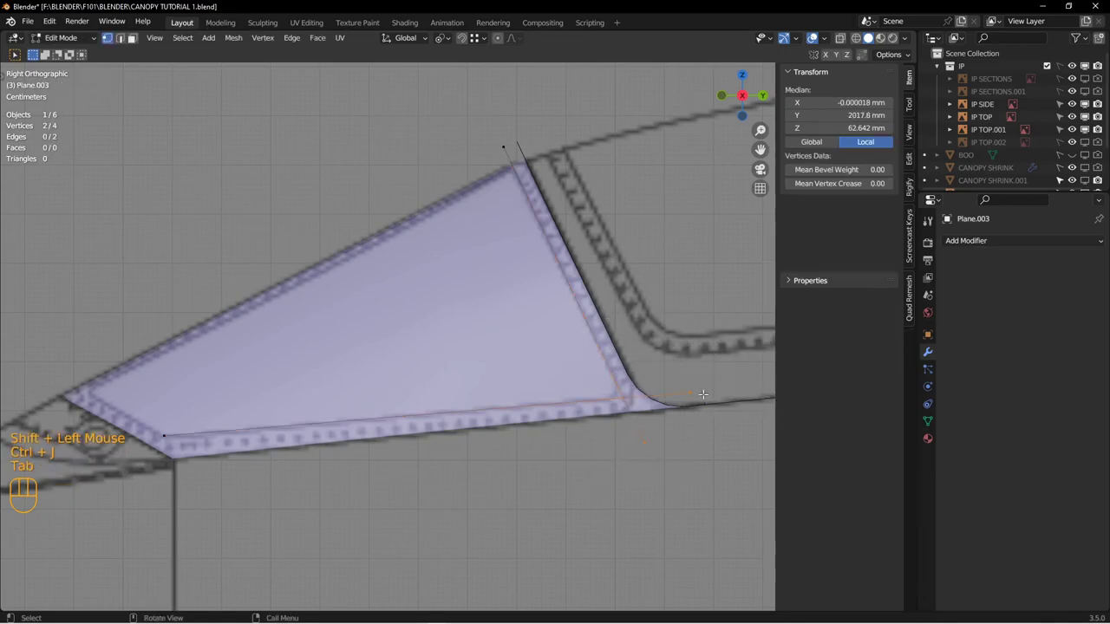
middle_click_drag(694, 392, 555, 408, "shift")
scroll(540, 412, "down", 3)
scroll(541, 413, "down", 1)
key("alt+a")
left_click_drag(578, 331, 669, 411)
key("g")
key("g")
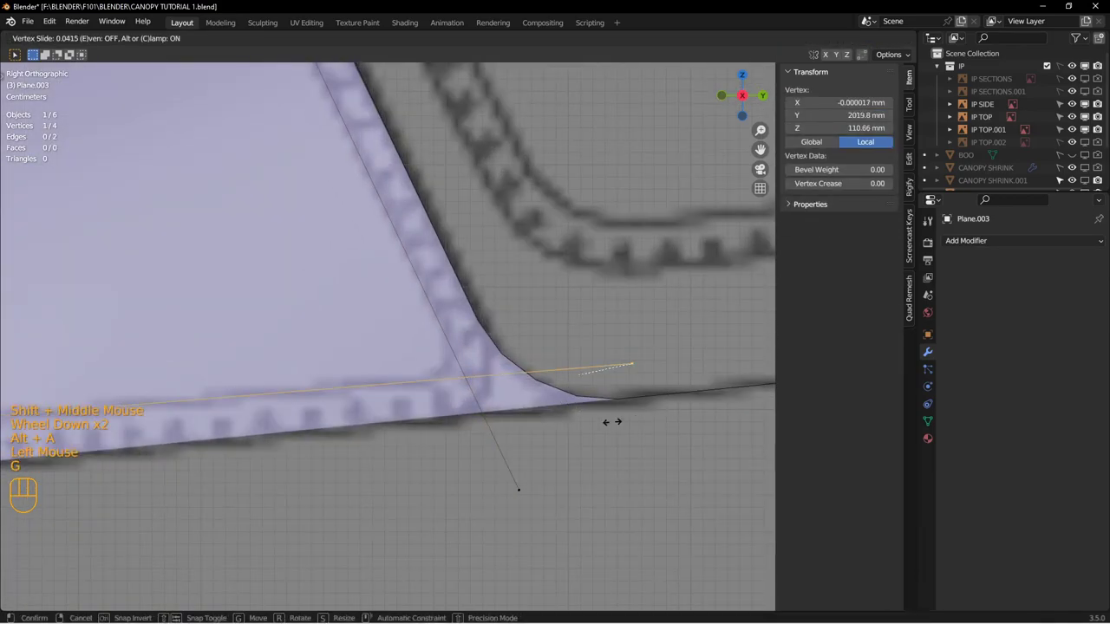
left_click(506, 437)
Step: Merge the rear frame line's lower vertex with the sill line's rear vertex using At Last
left_click(526, 470)
left_click(466, 379, "shift")
left_click(491, 385, "shift")
key("m")
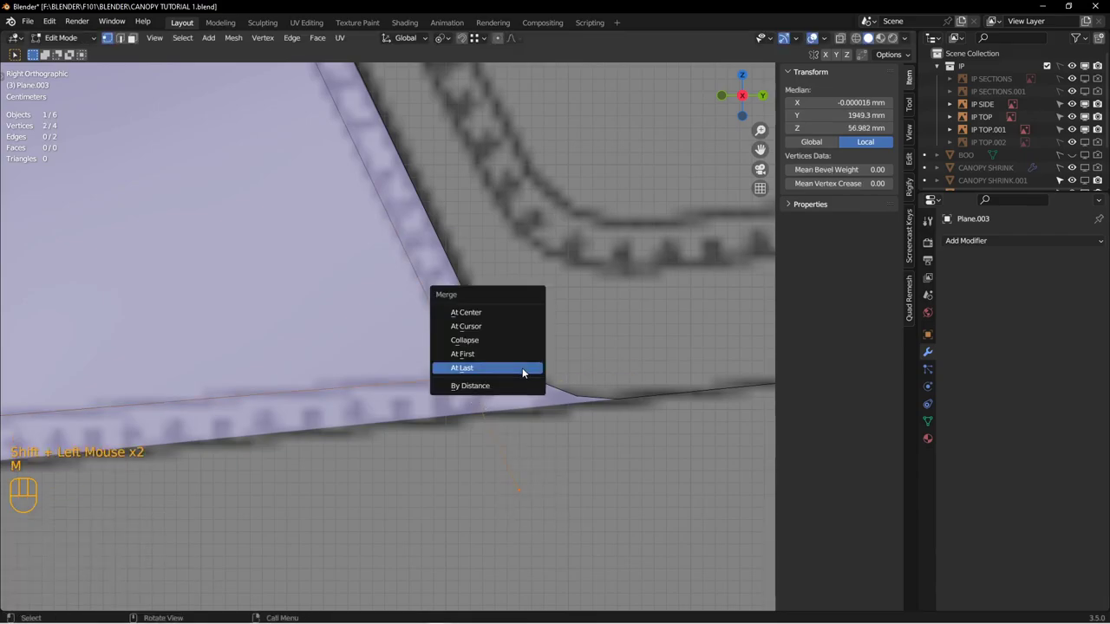
left_click(523, 373)
Step: Extrude the sill line's front vertex up the windscreen's front strip, about -157 mm in Y and 89 mm in Z
scroll(726, 322, "up", 4)
middle_click_drag(302, 397, 365, 414, "shift")
scroll(443, 488, "down", 1)
left_click(443, 488)
scroll(369, 422, "down", 1)
key("e")
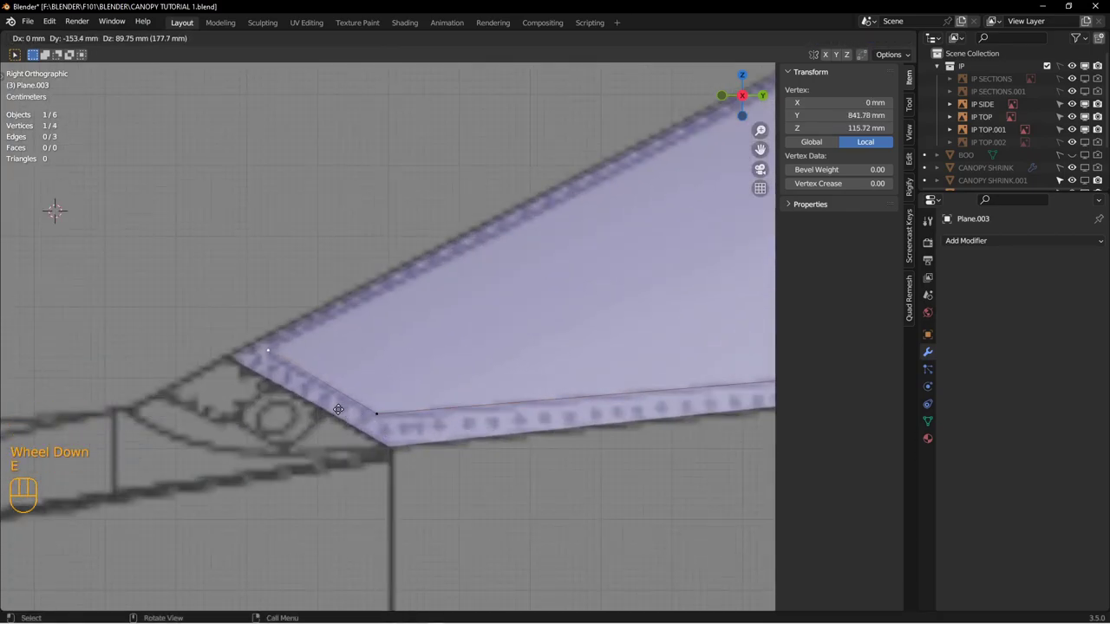
left_click(339, 409)
Step: Extrude the front upper vertex along the top frame strip and extend it just past the rear frame line
middle_click_drag(339, 409, 425, 389, "shift")
scroll(425, 389, "up", 1)
scroll(425, 388, "up", 2)
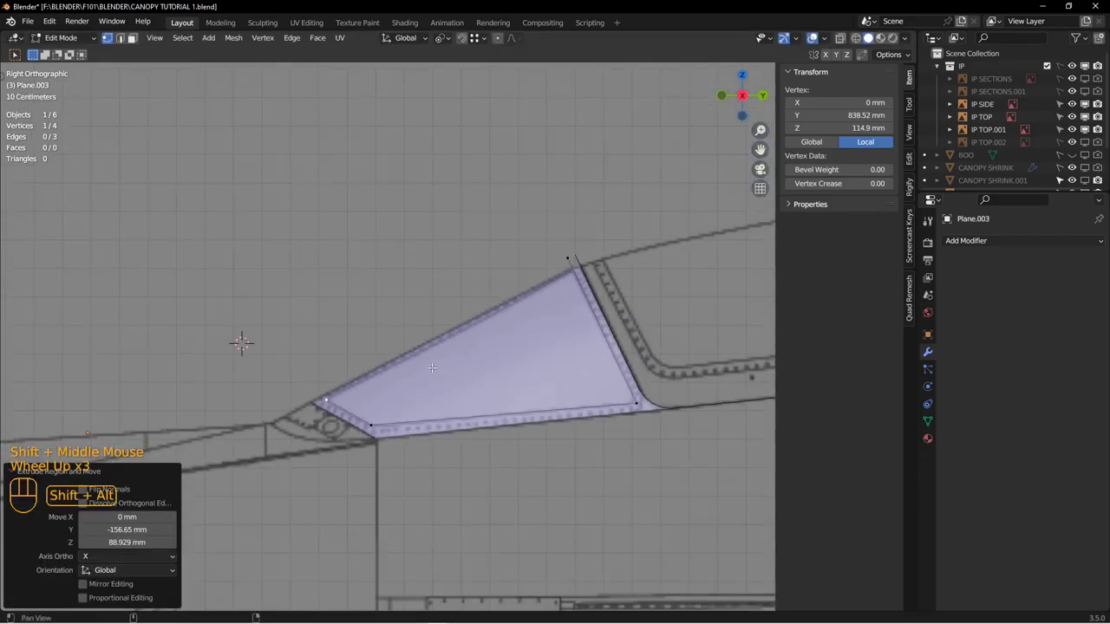
scroll(524, 293, "down", 1)
scroll(334, 430, "down", 2)
key("e")
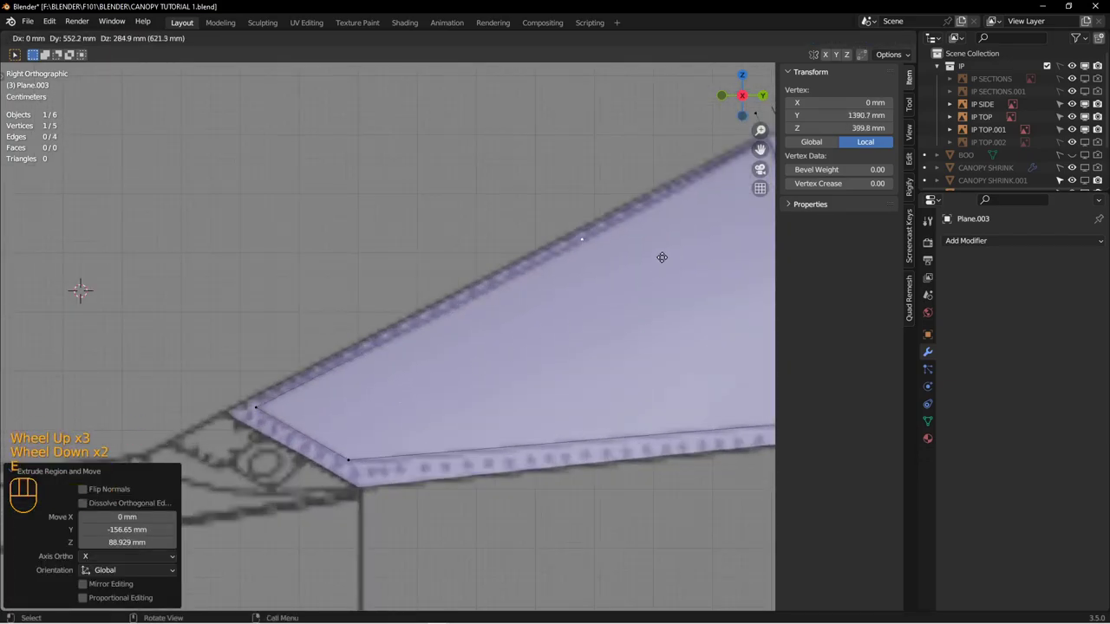
left_click(661, 257)
middle_click_drag(602, 270, 301, 418, "shift")
scroll(301, 418, "down", 2)
key("g")
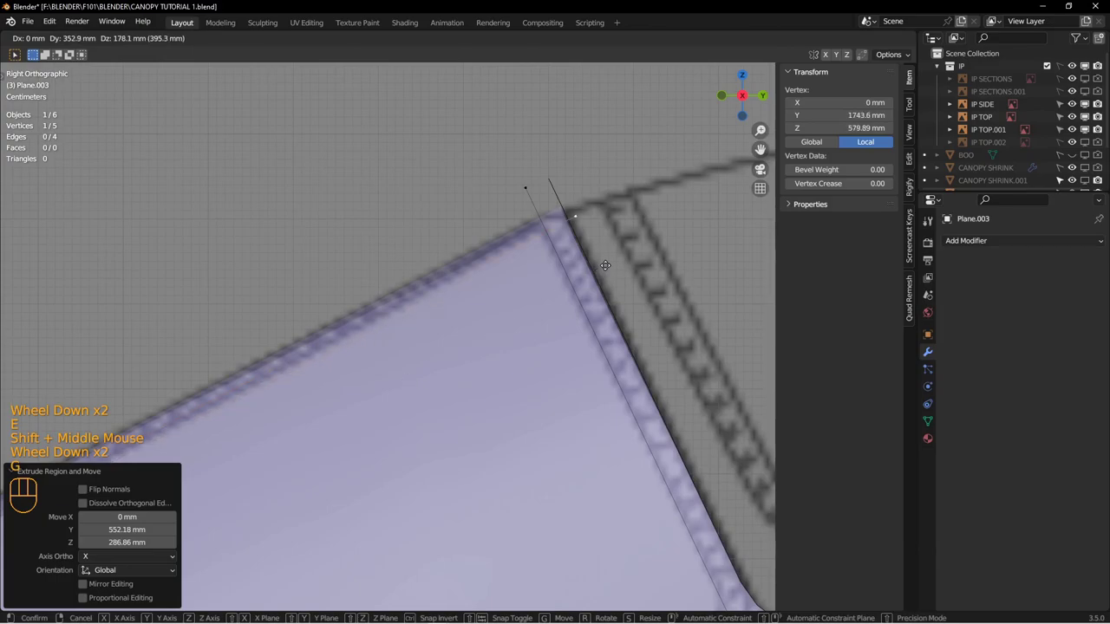
left_click(614, 268)
Step: Examine how the cutting outline follows the frame strips along the top and front of the windscreen
scroll(612, 268, "up", 3)
middle_click_drag(350, 343, 429, 277, "shift")
scroll(429, 278, "down", 1)
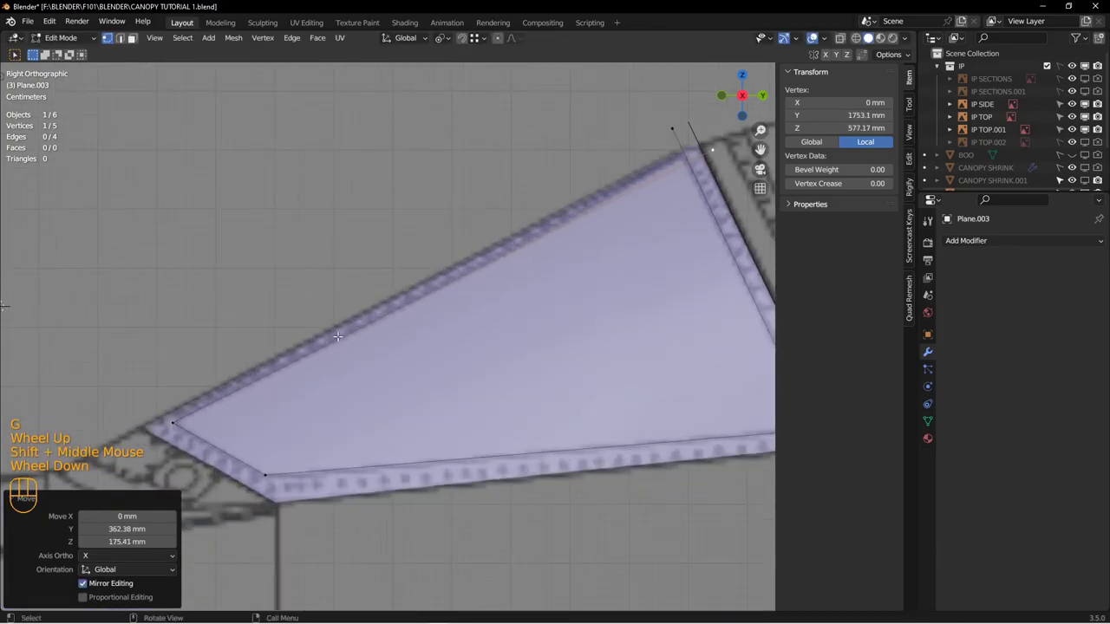
middle_click_drag(436, 306, 342, 283, "shift")
middle_click_drag(320, 227, 441, 258, "shift")
middle_click_drag(344, 234, 497, 276)
key("KP_3")
Step: Round the outline's lower rear corner with a four-segment vertex bevel matching the blueprint
scroll(414, 260, "up", 2)
scroll(347, 335, "down", 1)
middle_click_drag(662, 396, 526, 371, "shift")
scroll(586, 353, "down", 2)
left_click(585, 352)
scroll(526, 371, "down", 1, "shift")
scroll(526, 371, "down", 2)
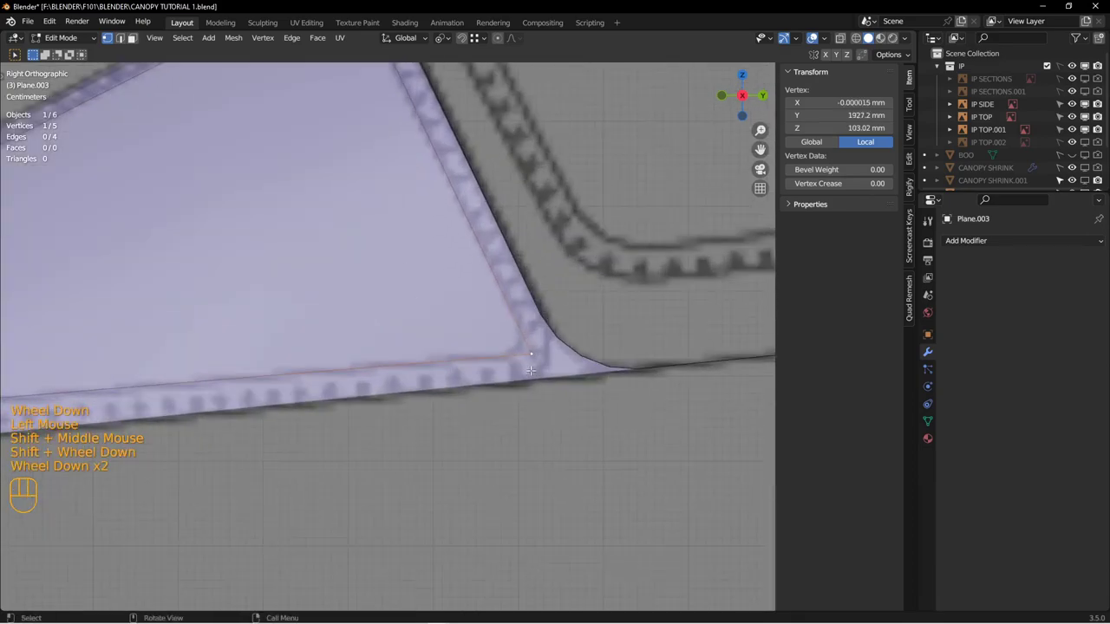
scroll(526, 371, "down", 1)
key("ctrl+shift+b")
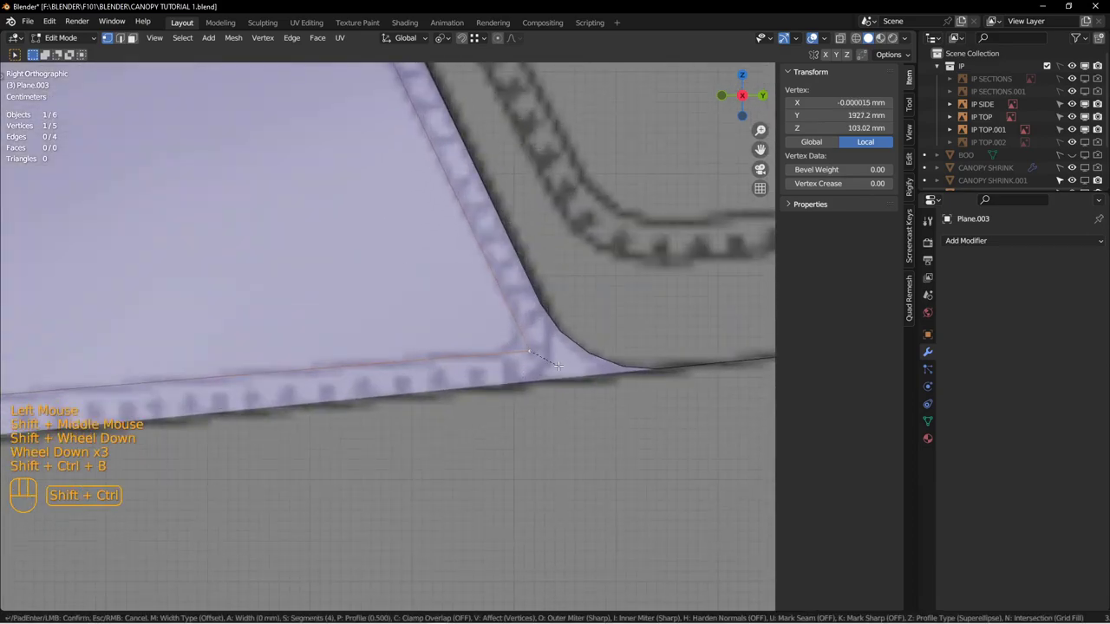
left_click(588, 398)
scroll(472, 390, "up", 3)
middle_click_drag(472, 390, 538, 373, "shift")
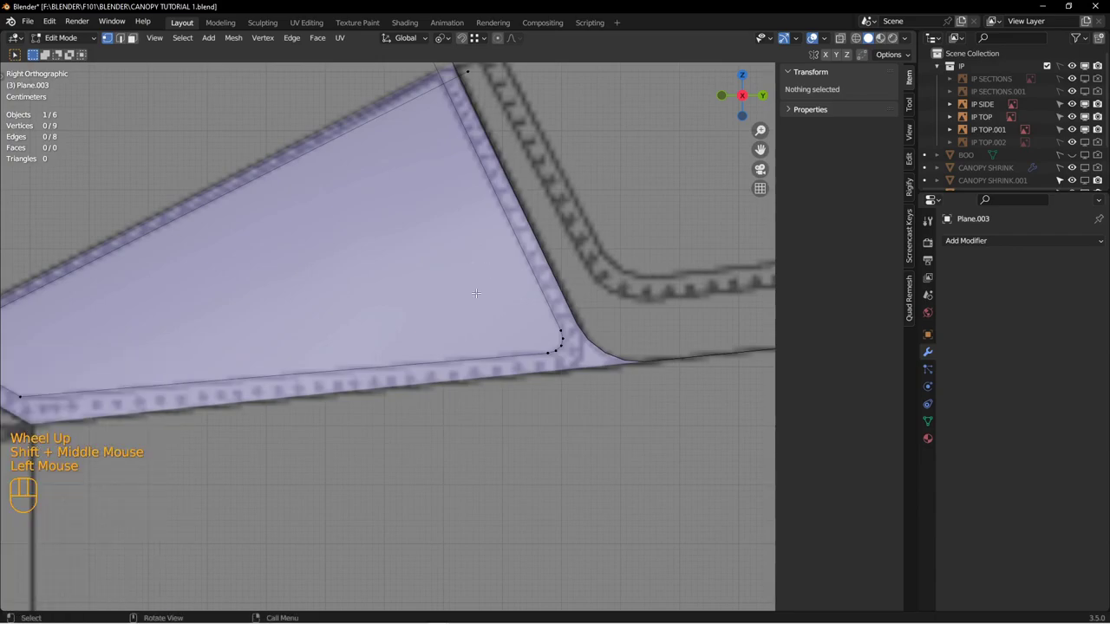
Step: Cut the side-pane outline into the whole windscreen mesh with Knife Project from the right view
scroll(460, 260, "down", 1)
key("Tab")
key("alt+a")
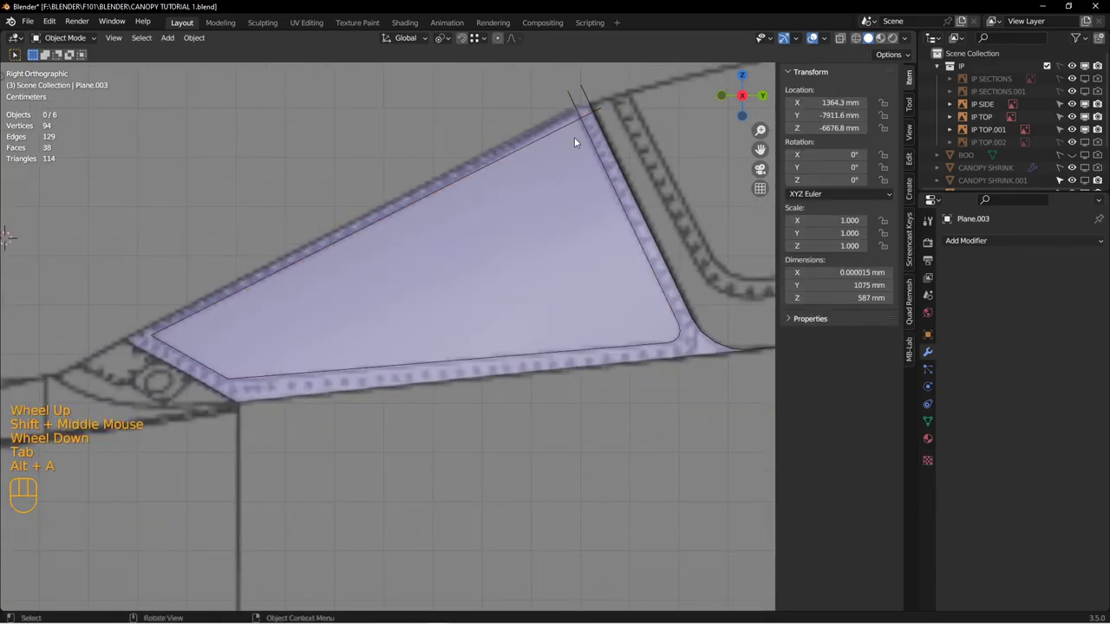
left_click(562, 185)
key("Tab")
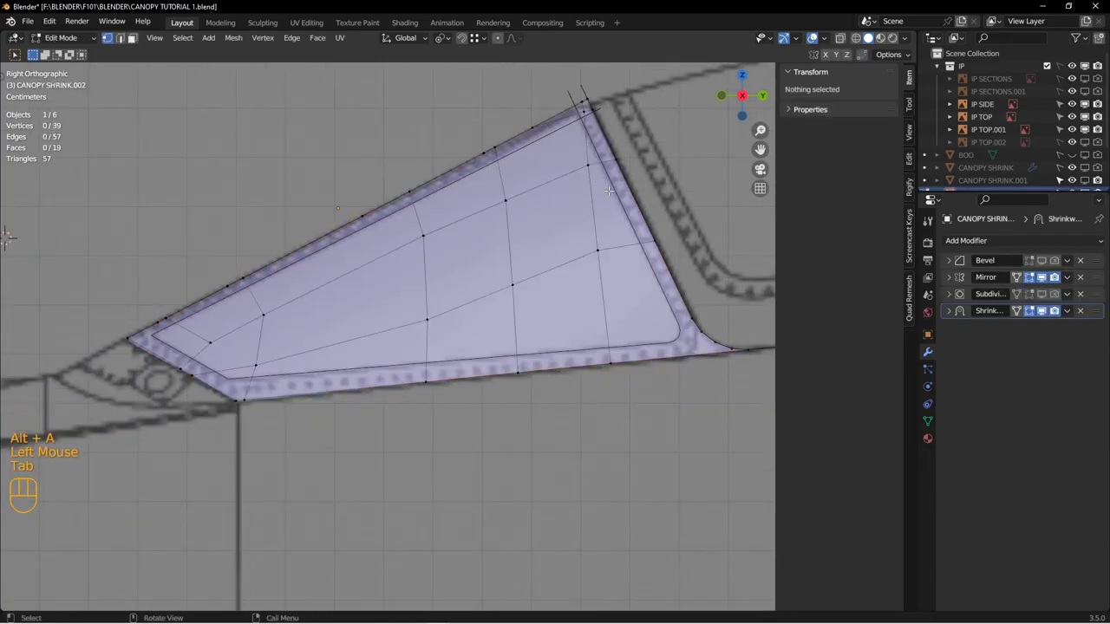
key("a")
left_click(648, 270, "ctrl")
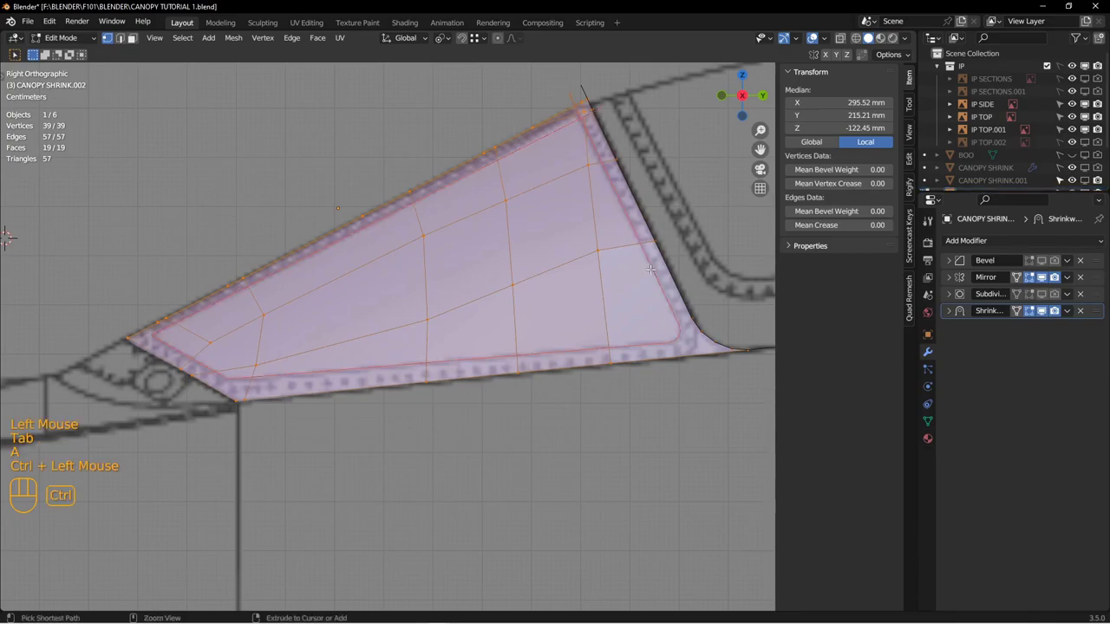
key("F3")
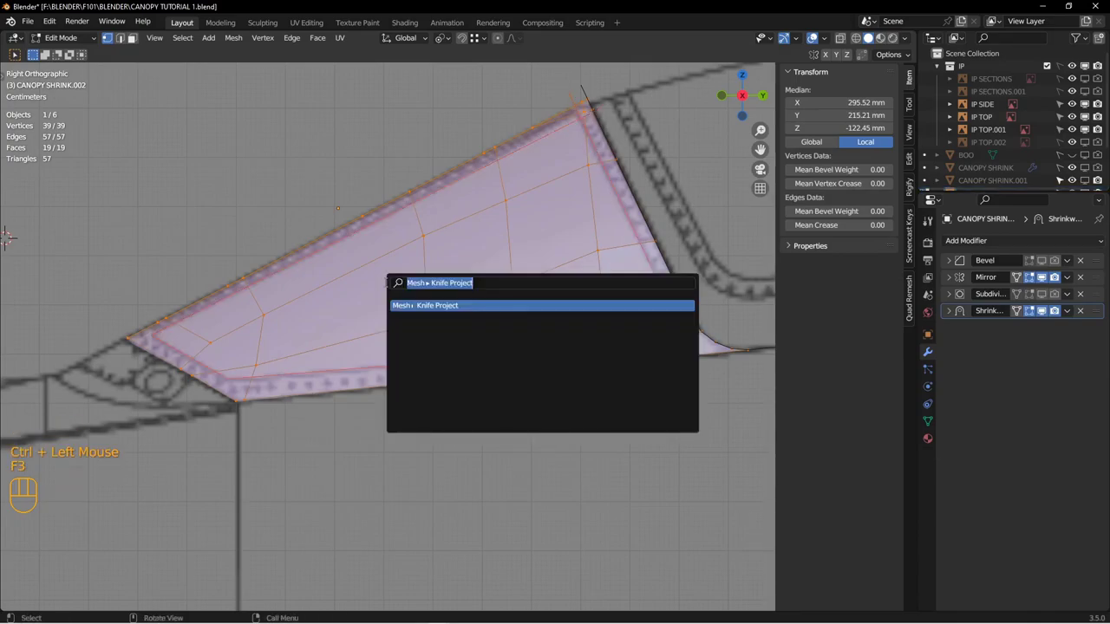
key("Return")
Step: Check the projected cut in perspective and clear the selection in face mode
mouse_move(413, 255)
middle_mouse_down("alt")
mouse_move(495, 286)
mouse_move(530, 279)
mouse_move(522, 331)
middle_mouse_up("alt")
middle_click_drag(522, 331, 506, 329)
key("3")
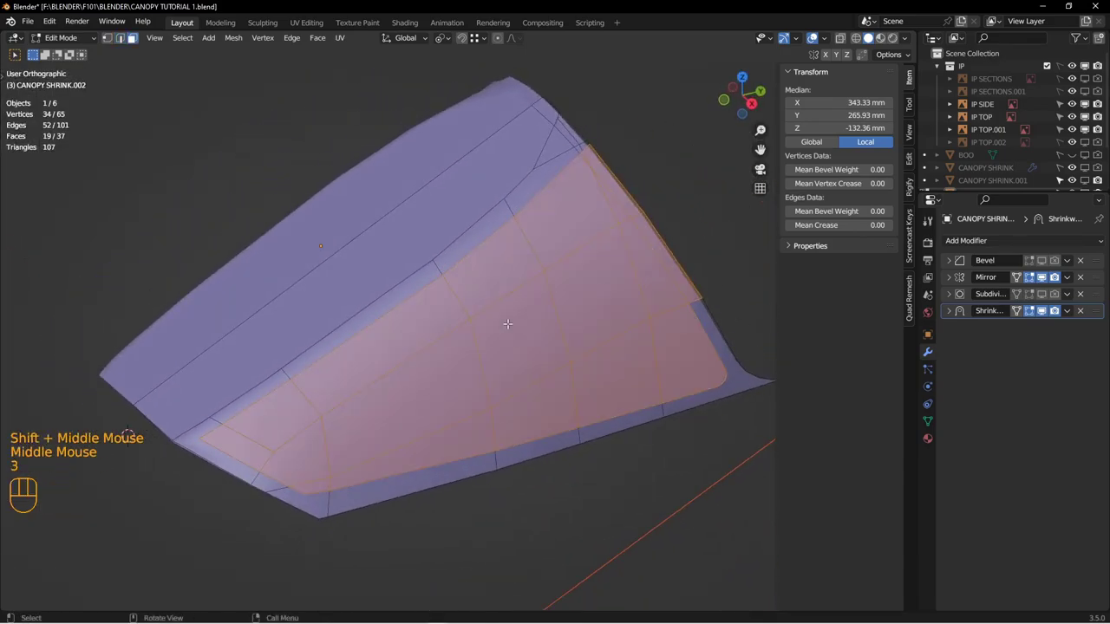
key("alt+a")
key("3")
key("KP_3")
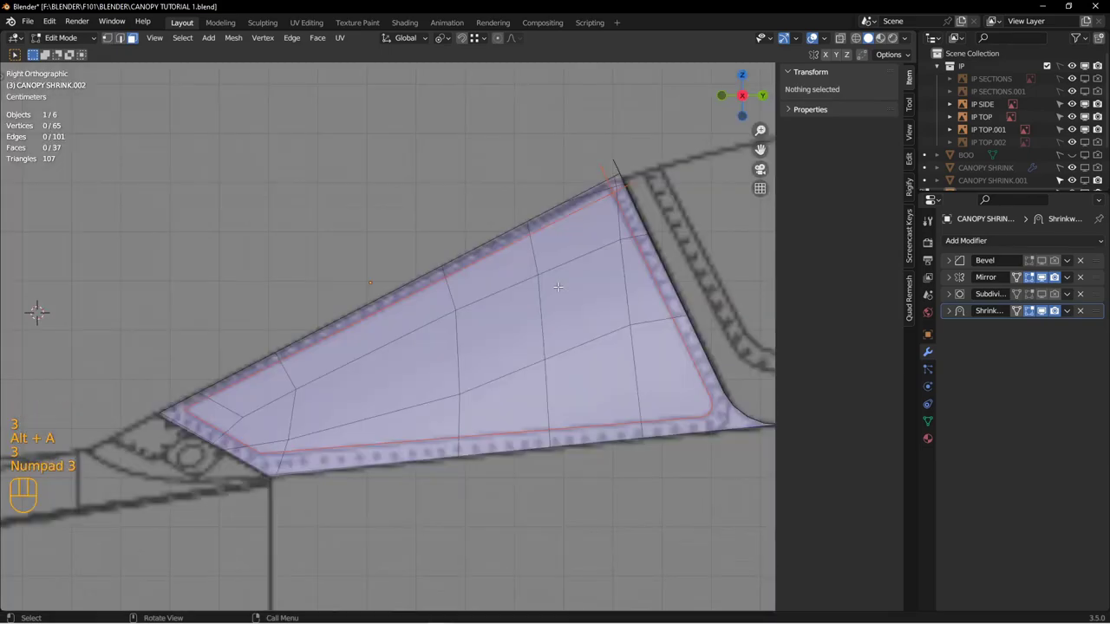
Step: Reopen only the windscreen mesh for editing, with the cutting outline deselected
middle_click_drag(578, 268, 511, 307, "shift")
key("Tab")
left_click(321, 290)
left_click(436, 332)
key("Tab")
key("alt+a")
scroll(520, 316, "down", 2)
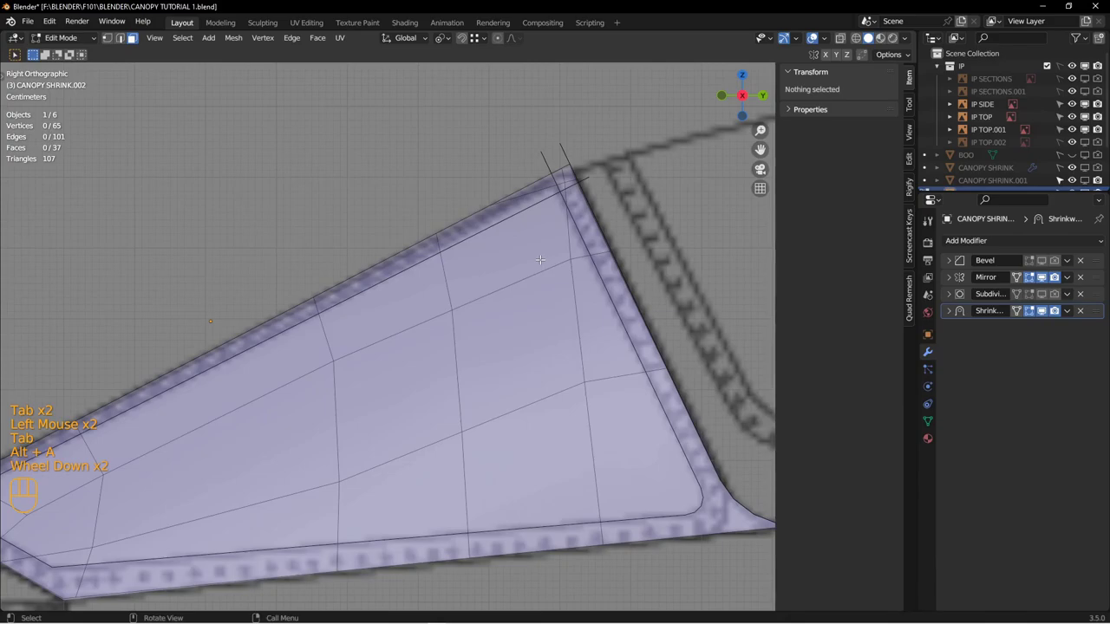
Step: Circle-select all windscreen faces inside the side-pane outline and separate the selection into its own object
key("3")
scroll(539, 259, "down", 2)
middle_click_drag(540, 260, 546, 299, "shift")
scroll(547, 299, "down", 1)
key("c")
left_click(548, 300)
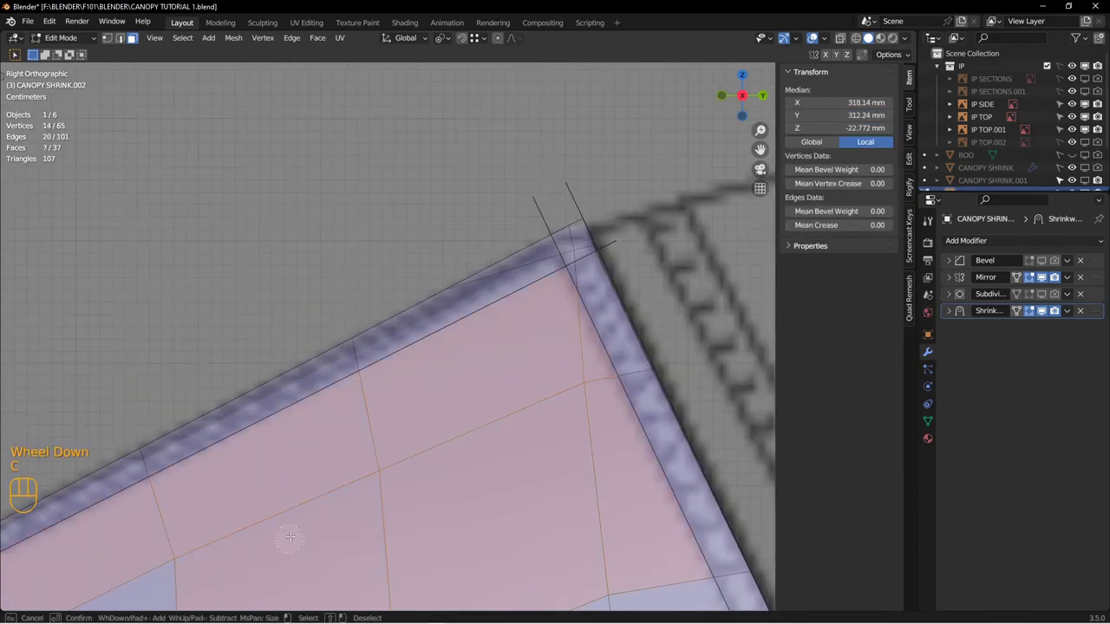
right_click(287, 541)
scroll(287, 542, "up", 2)
middle_click_drag(287, 542, 424, 401, "shift")
middle_click_drag(287, 488, 424, 349, "shift")
middle_click_drag(313, 373, 389, 369, "shift")
scroll(389, 369, "down", 1)
key("c")
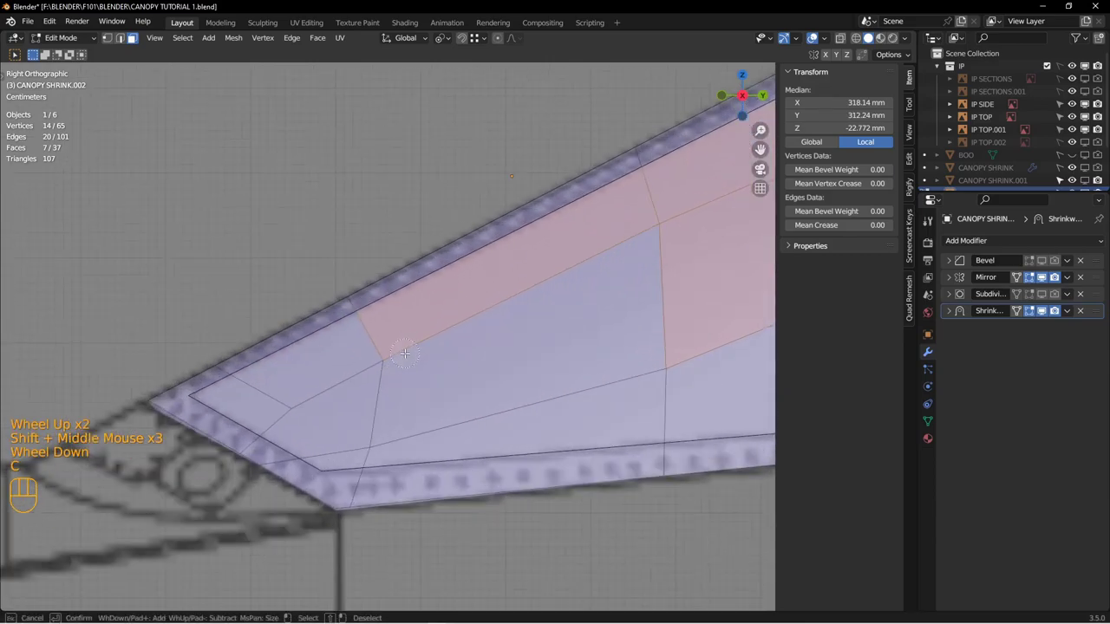
right_click(673, 377)
scroll(673, 377, "up", 1)
middle_click_drag(673, 377, 389, 408, "shift")
middle_click_drag(520, 356, 389, 369, "shift")
scroll(389, 369, "down", 2)
key("c")
left_click_drag(451, 378, 536, 382)
right_click(546, 403)
scroll(547, 402, "up", 3)
middle_click_drag(459, 396, 538, 411)
key("p")
left_click(533, 410)
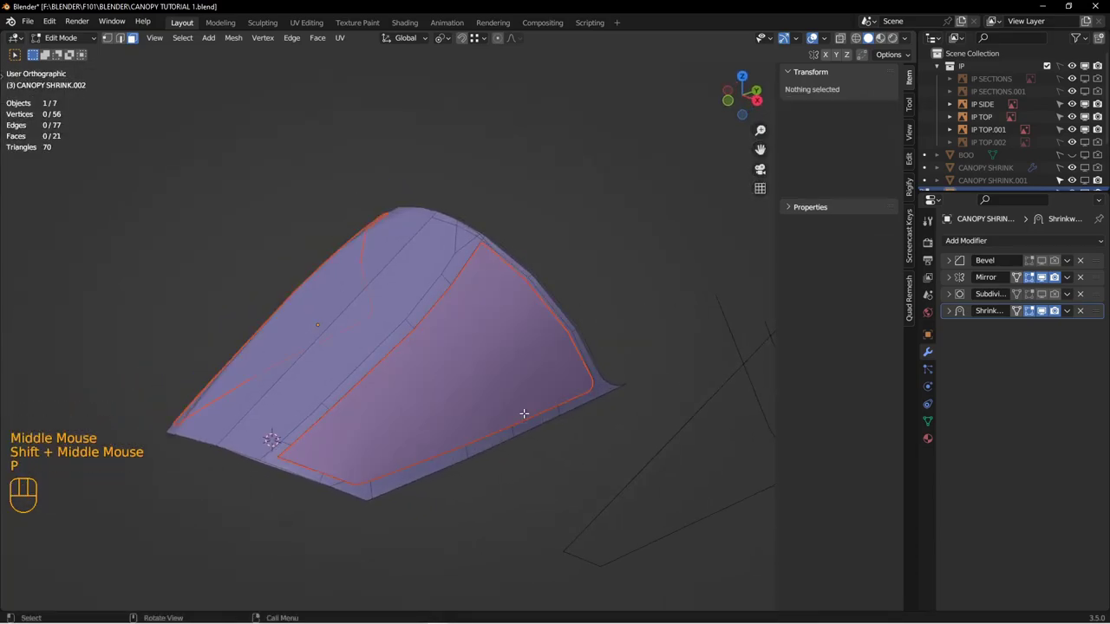
key("Tab")
key("alt+a")
Step: Examine the separated side panes and compare the windscreen with the centre pane frame on the top blueprint
middle_click_drag(541, 373, 500, 355, "alt")
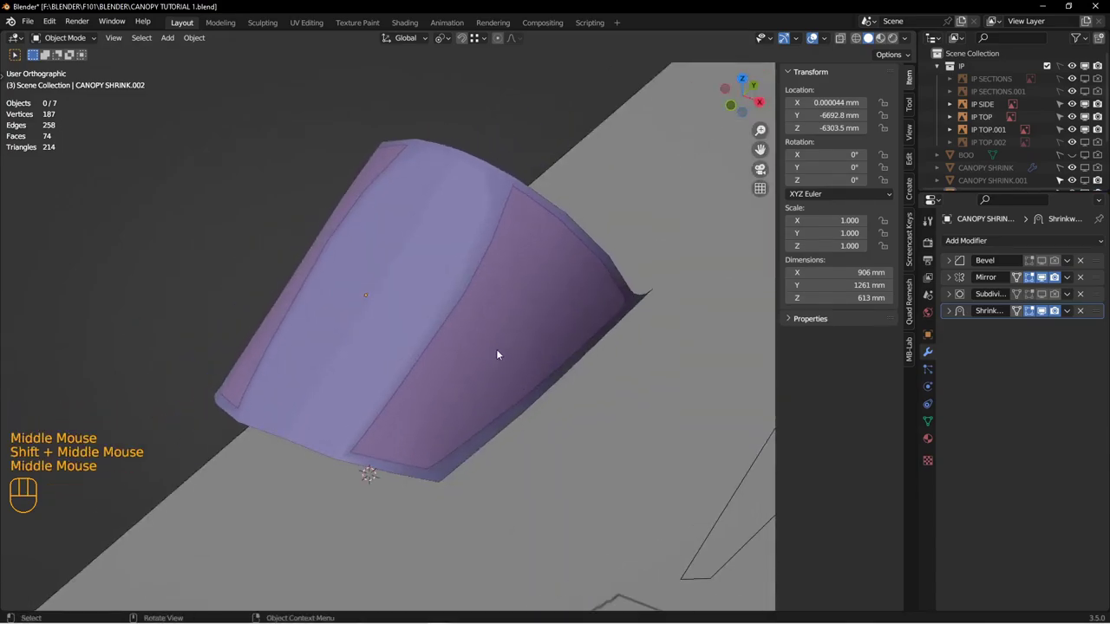
key("KP_7")
scroll(496, 349, "up", 2)
middle_click_drag(424, 310, 496, 313, "shift")
scroll(496, 313, "down", 2)
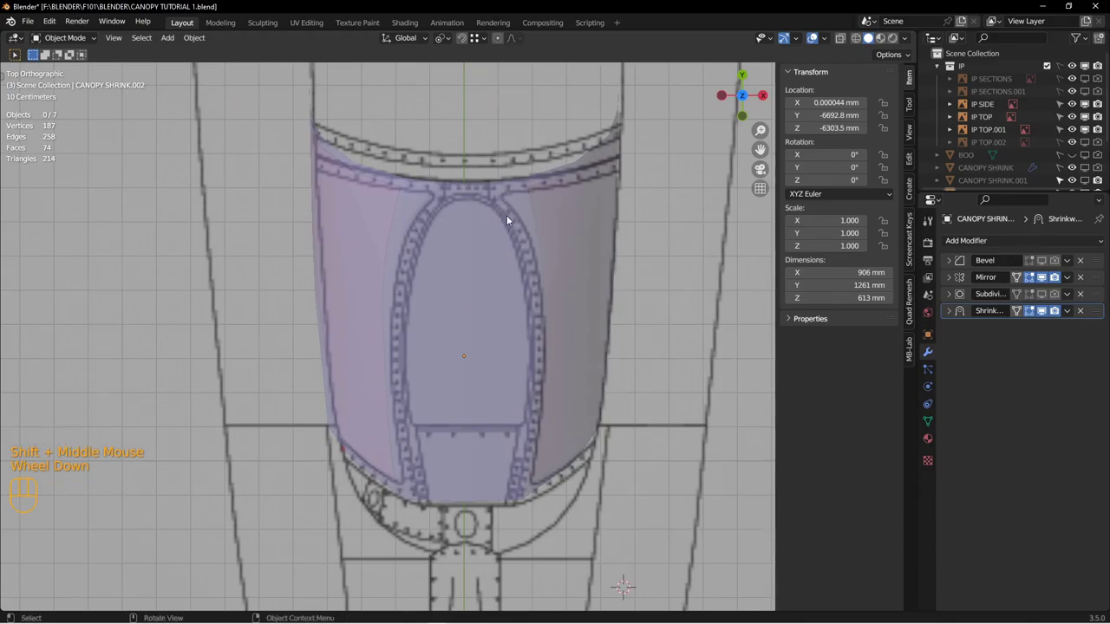
scroll(513, 298, "down", 2)
middle_click_drag(497, 288, 478, 234, "shift")
scroll(478, 234, "up", 1)
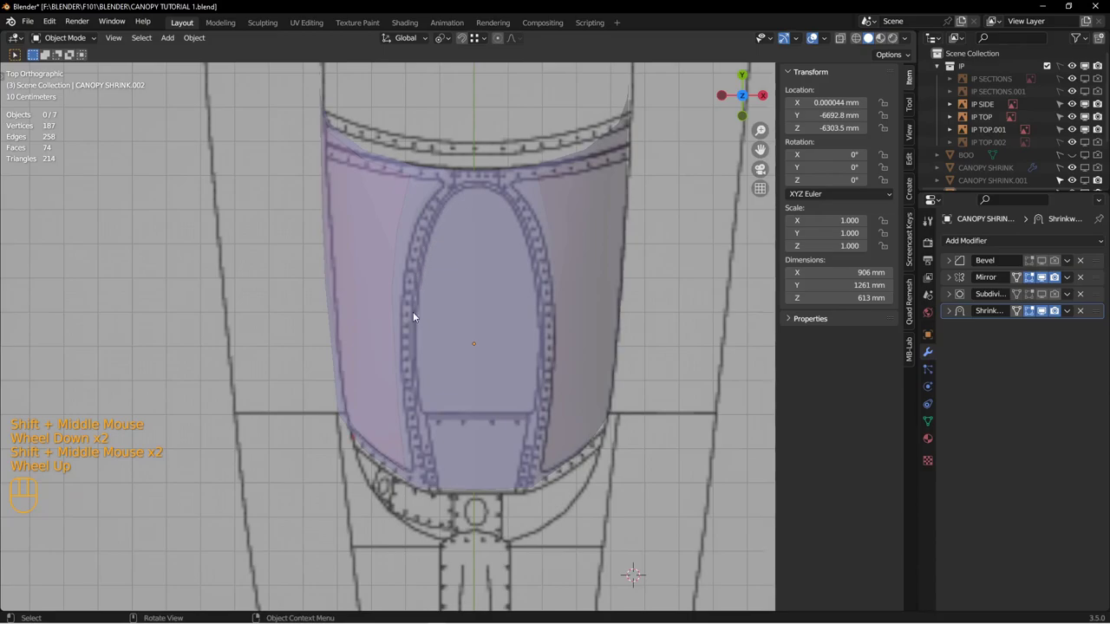
middle_click_drag(540, 318, 531, 337, "shift")
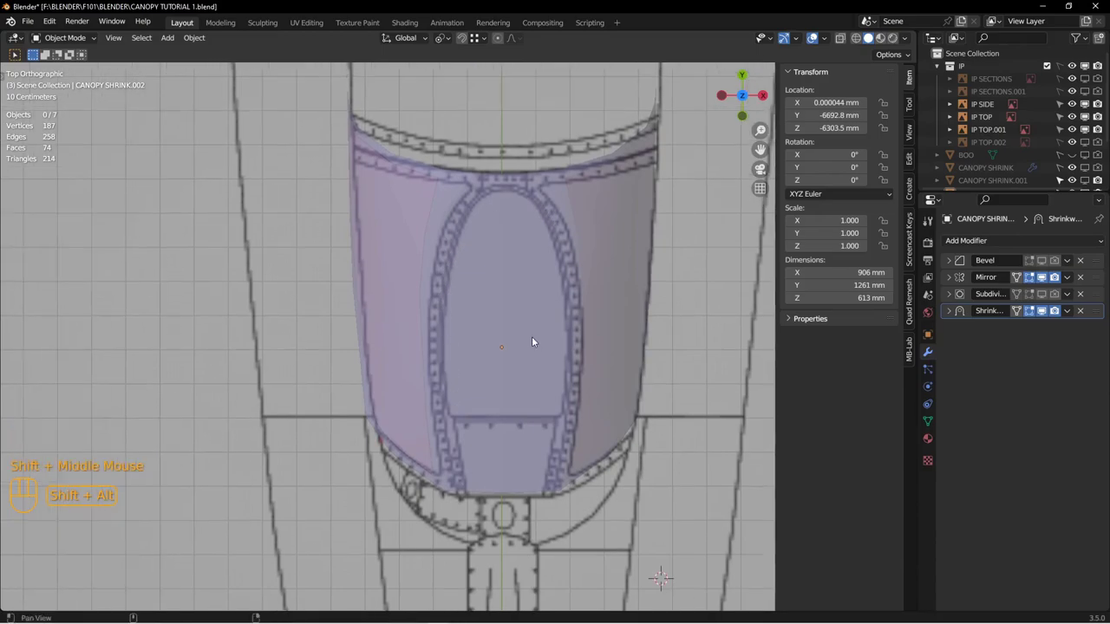
Step: Open the remaining windscreen frame mesh for editing in the top view
scroll(532, 337, "up", 1)
left_click(529, 295)
key("Tab")
left_click(584, 293)
scroll(520, 260, "down", 2)
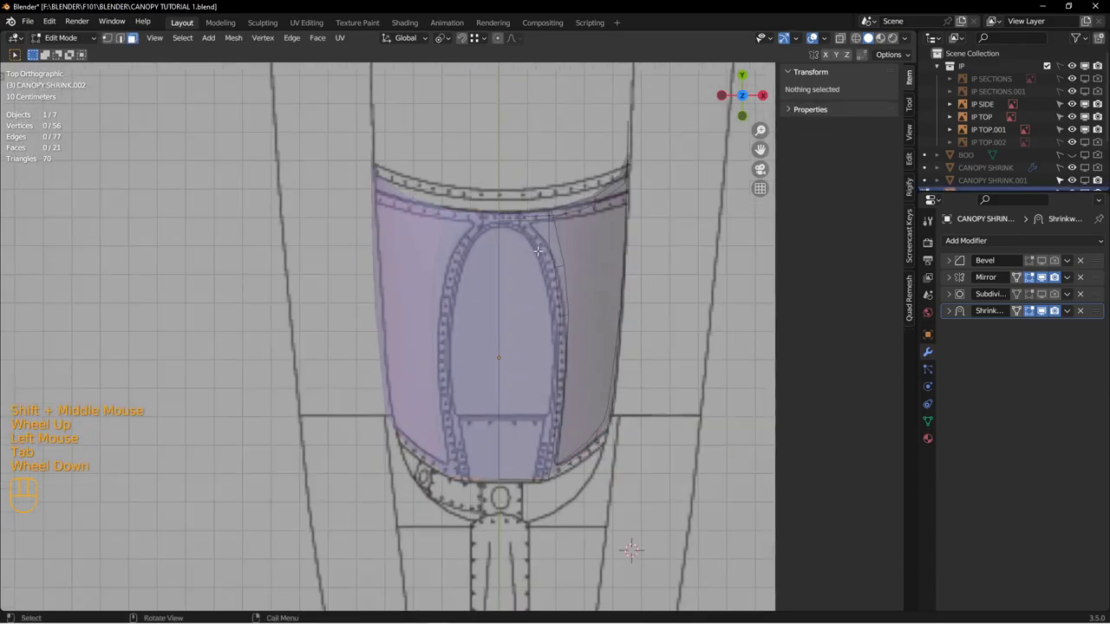
Step: Snap the 3D cursor to the canopy mesh's front centre vertex on the mirror axis and return to Object Mode
left_click(503, 219)
scroll(497, 223, "down", 1)
left_click(491, 213)
key("shift+s")
left_click(506, 296)
key("alt+a")
key("Tab")
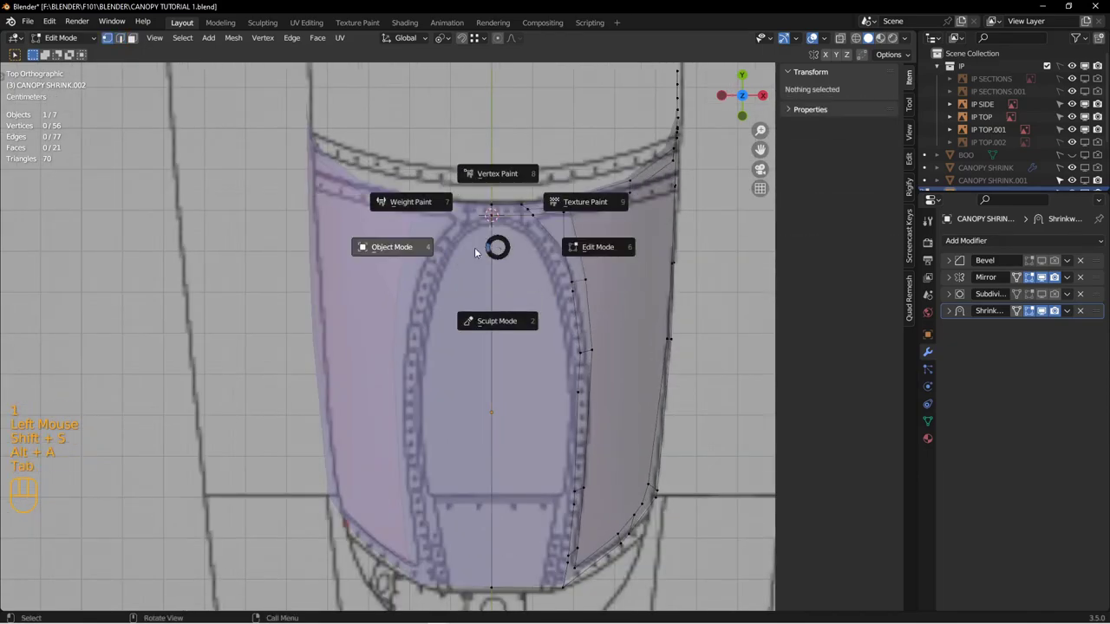
key("alt+a")
scroll(442, 252, "up", 1)
middle_click_drag(442, 252, 473, 269, "shift")
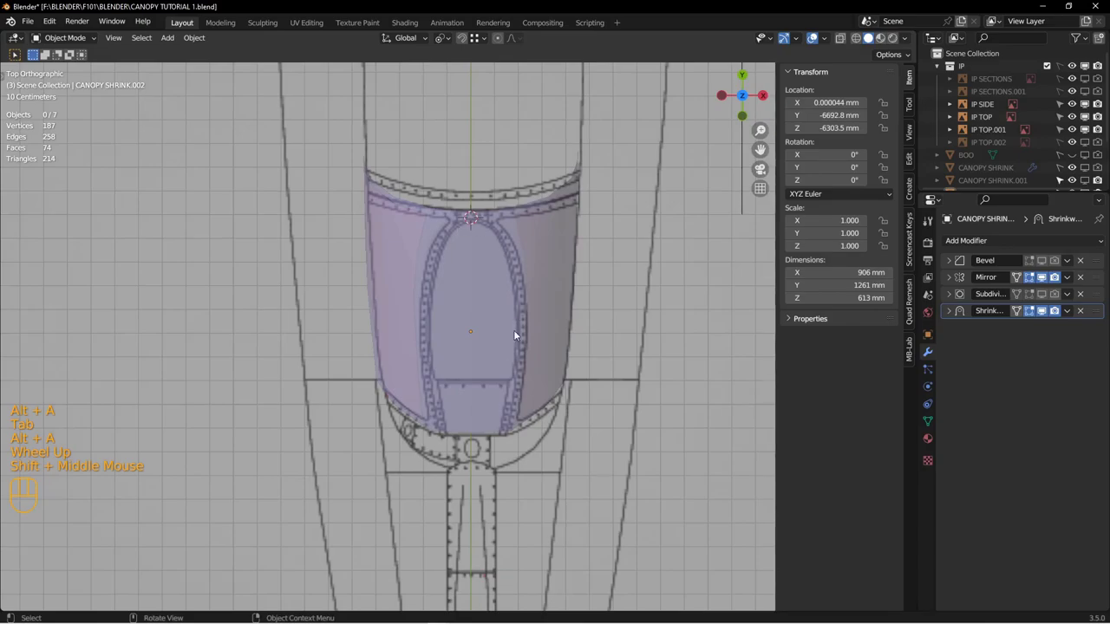
middle_click_drag(525, 296, 483, 308, "shift")
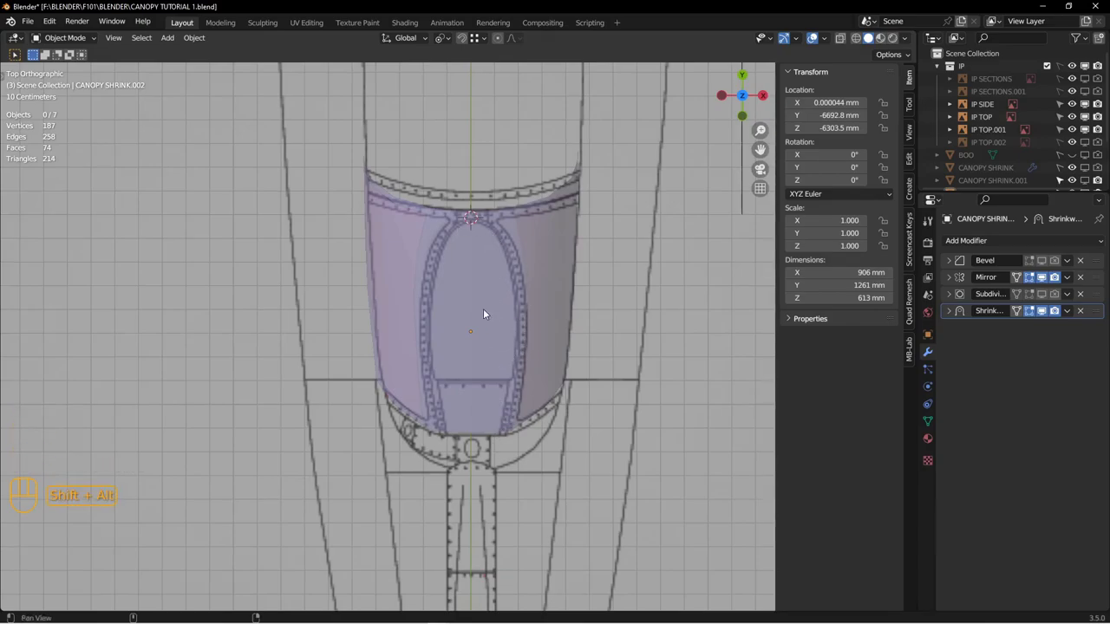
Step: Add a mesh circle at the 3D cursor and scale it uniformly to about 0.195
scroll(483, 308, "down", 1)
key("shift+a")
mouse_move(483, 330)
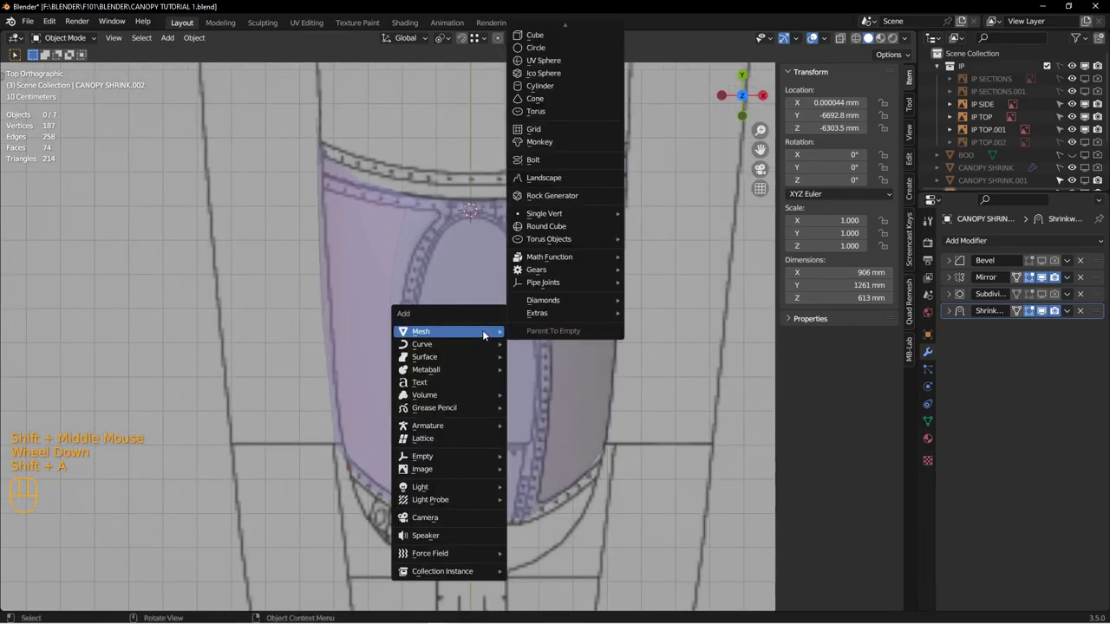
left_click(539, 48)
scroll(577, 311, "up", 2)
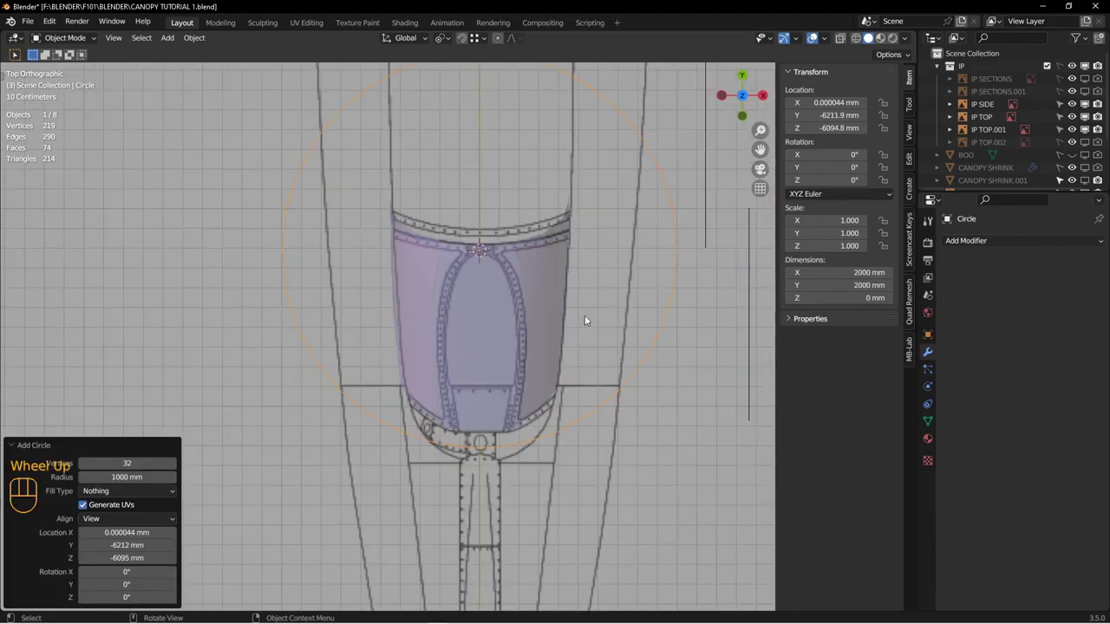
key("s")
left_click(496, 280)
scroll(504, 271, "down", 3)
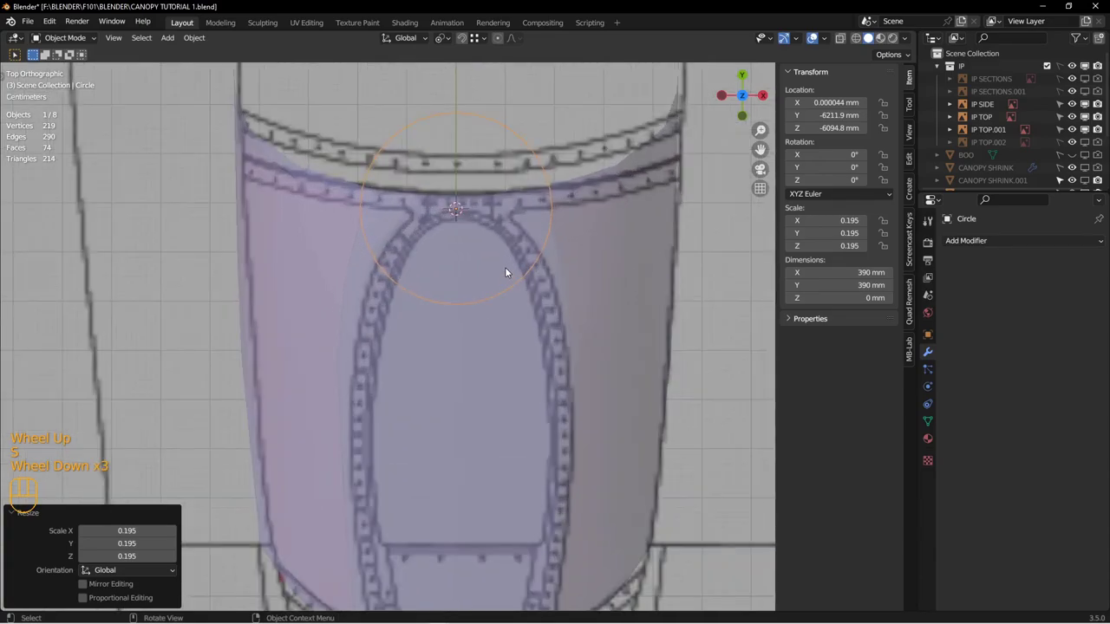
Step: Move the circle about -216 mm along Y into the arched frame and scale it to about 0.76 along X
key("g")
left_click(508, 372)
middle_click_drag(508, 372, 532, 354, "shift")
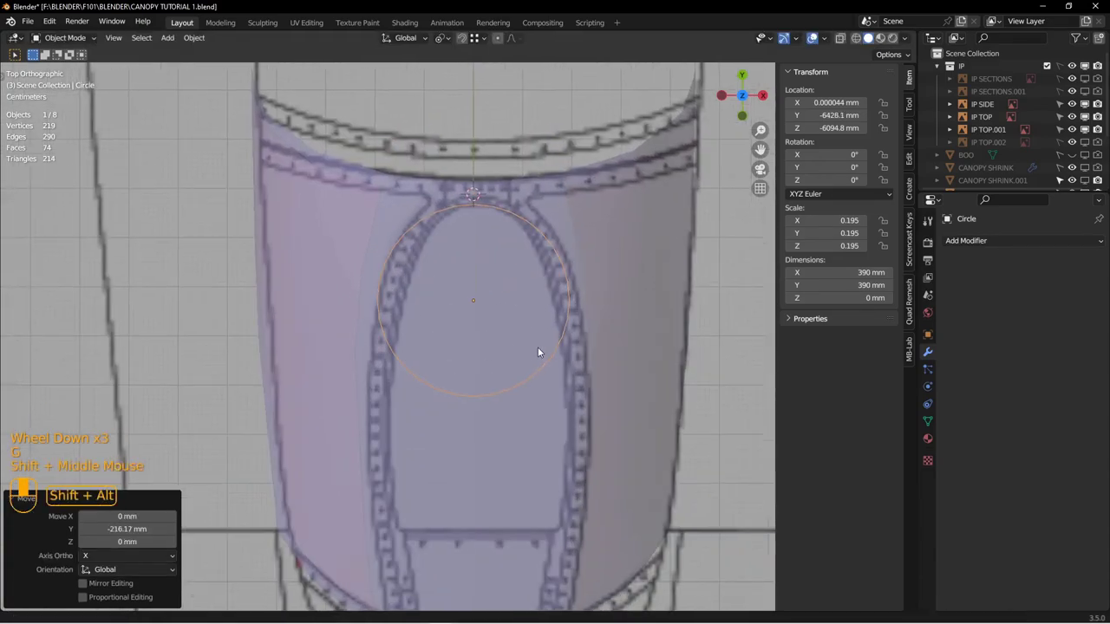
scroll(533, 354, "down", 1)
key("s")
key("y")
key("Escape")
key("s")
key("x")
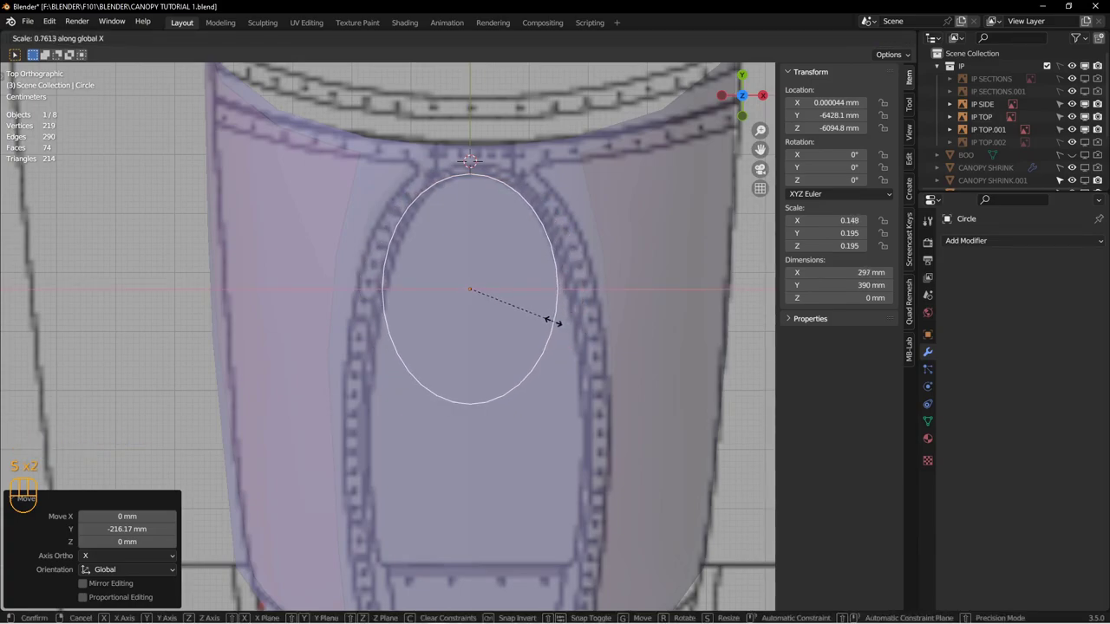
left_click(551, 321)
middle_click_drag(551, 321, 532, 331, "shift")
middle_click_drag(440, 230, 429, 251, "shift")
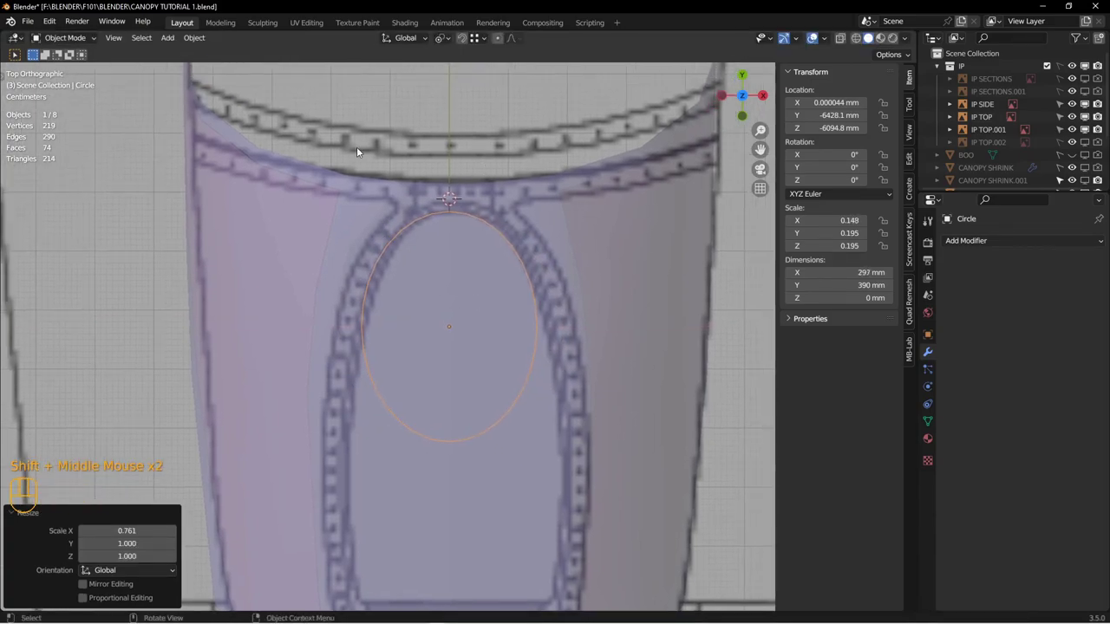
Step: Move the ellipse about 22 mm along Y so its top meets the 3D cursor at the arch's peak
middle_click_drag(494, 225, 472, 231, "shift")
scroll(481, 225, "down", 1)
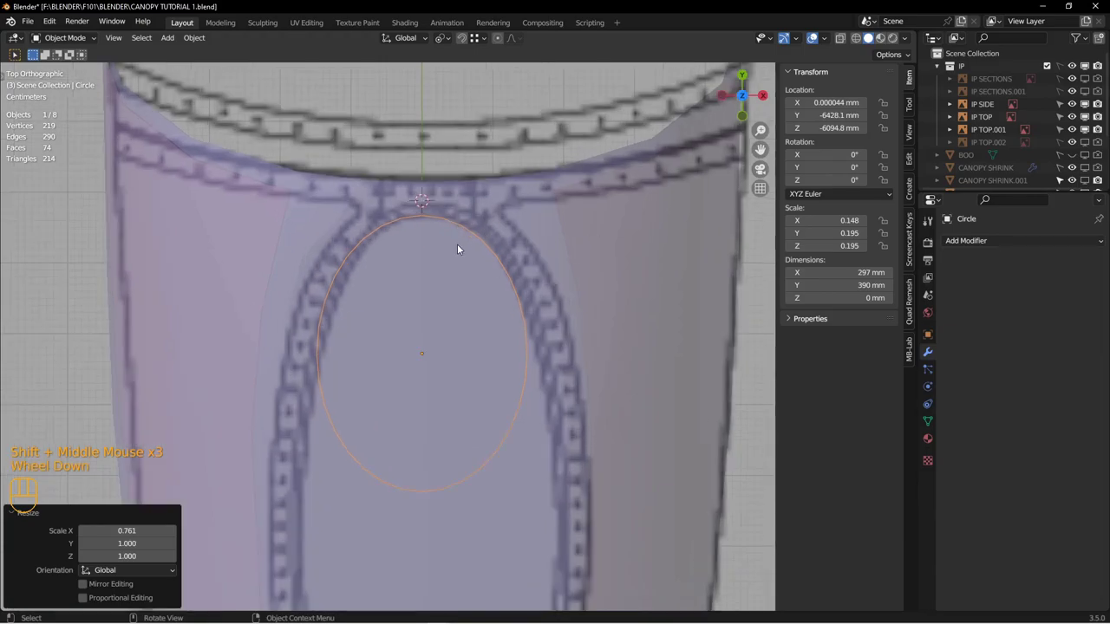
key("g")
key("y")
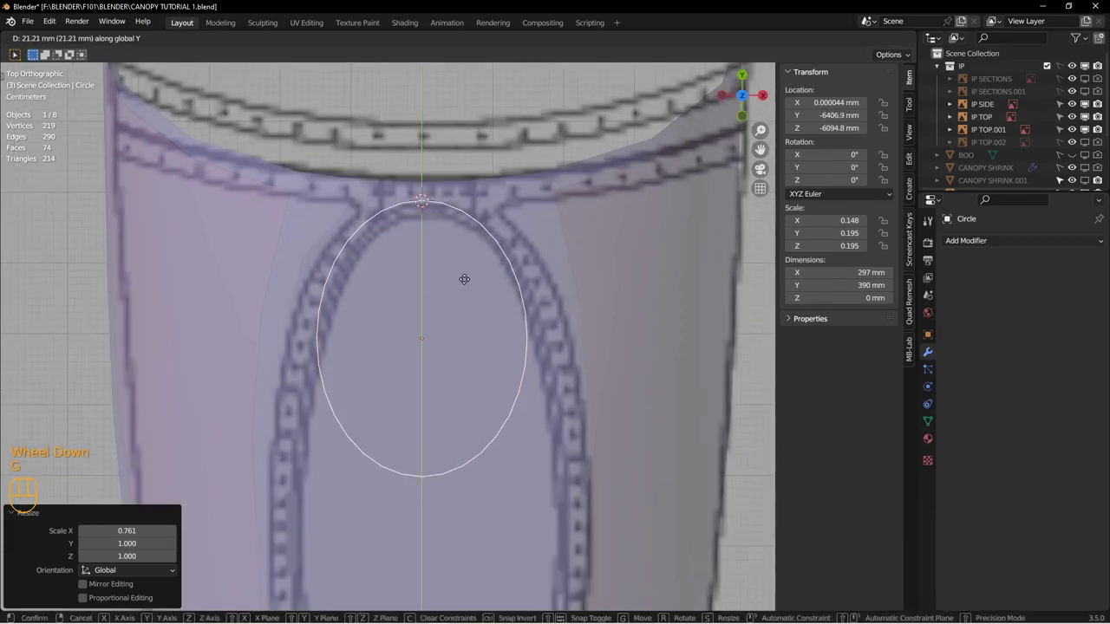
left_click(503, 269)
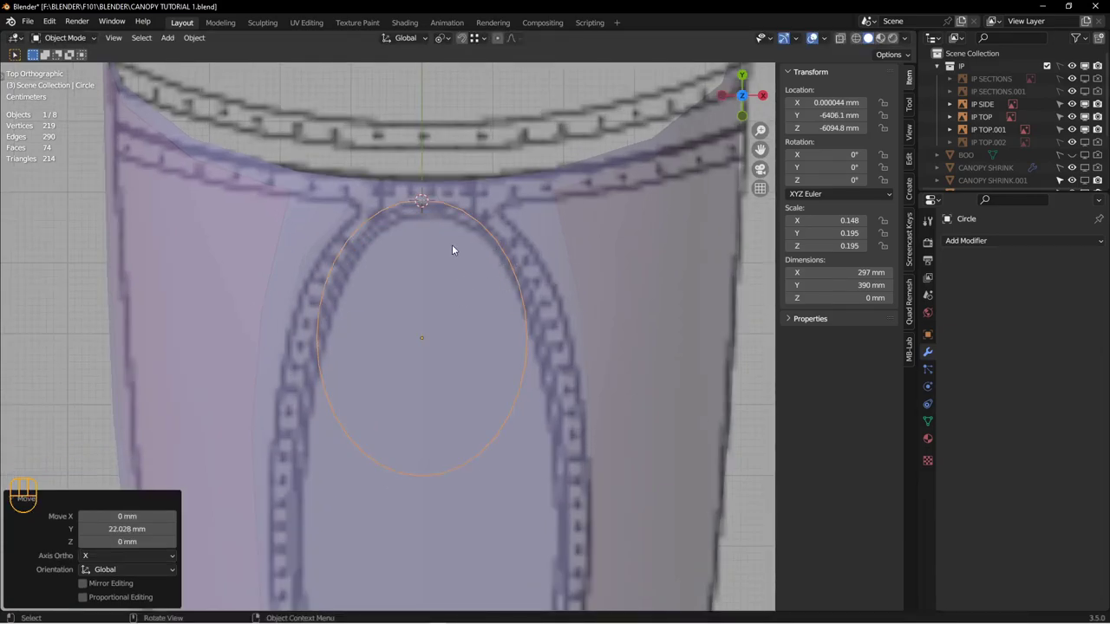
key("Tab")
key("Tab")
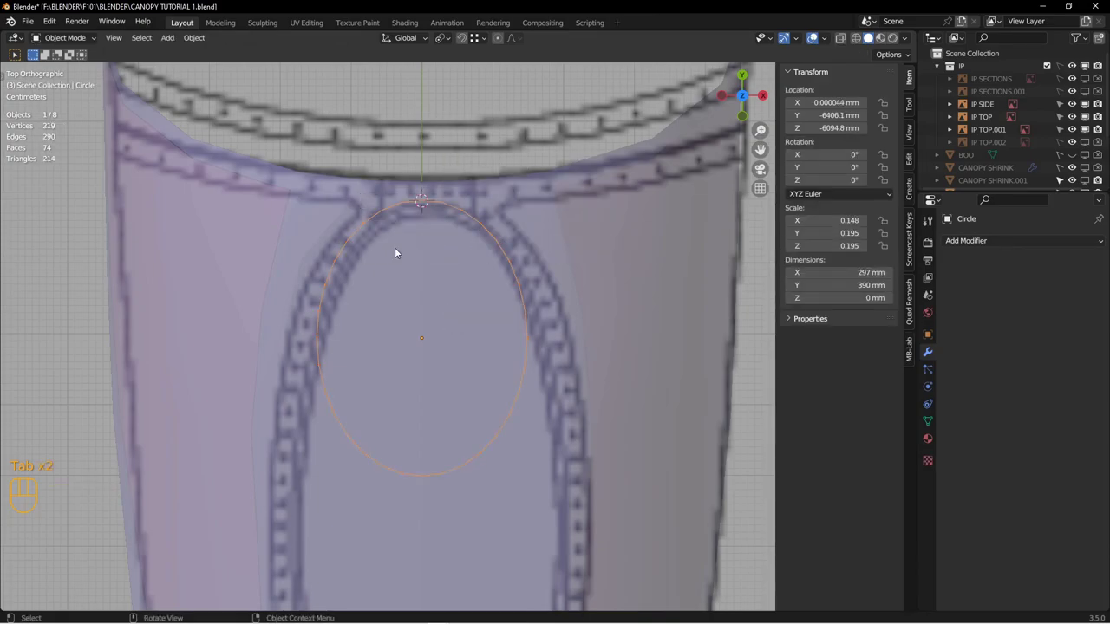
Step: Set the pivot point to the 3D cursor and stretch the ellipse by about 1.7 along Y
left_click(442, 38)
left_click(453, 66)
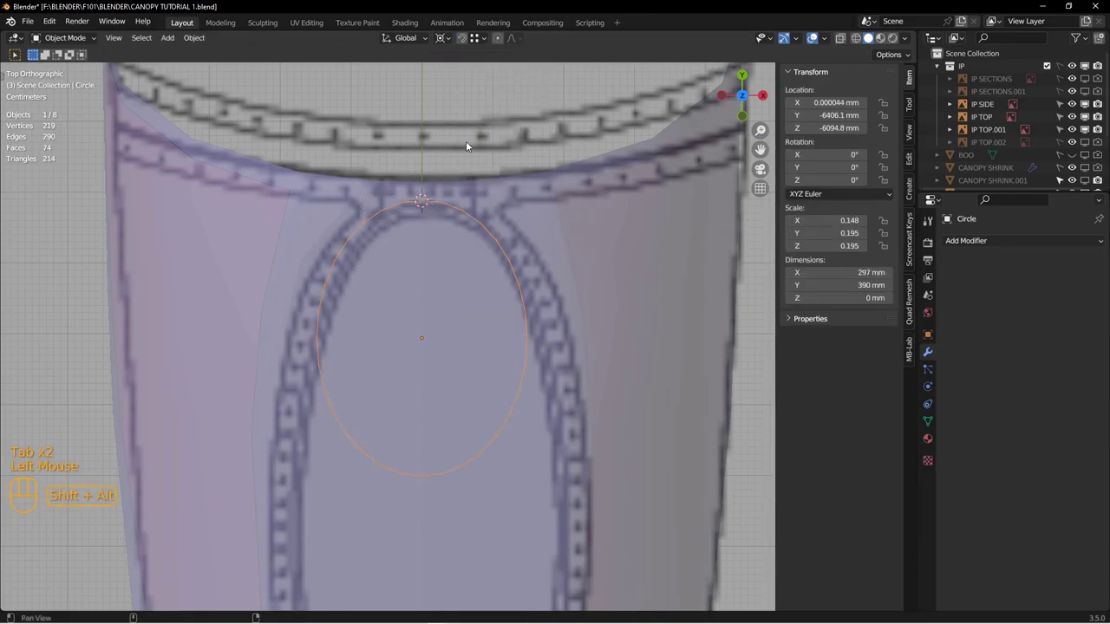
middle_click_drag(530, 291, 515, 247, "shift")
scroll(515, 251, "down", 1)
key("s")
key("y")
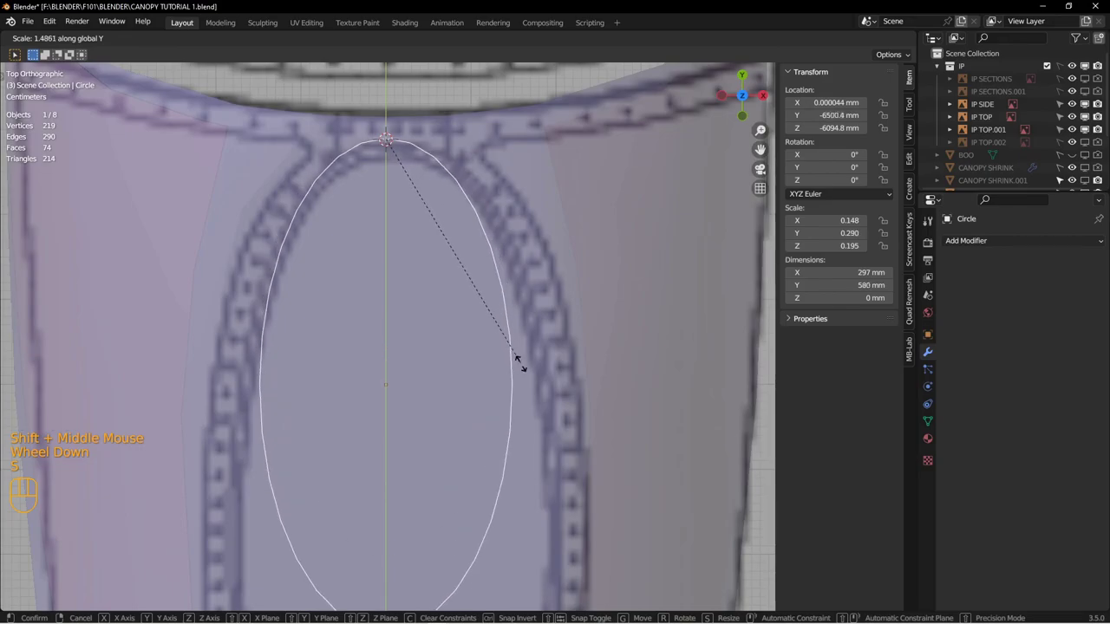
left_click(523, 394)
Step: Scale the ellipse by about 1.28 along X to fit the width of the arched frame
middle_click_drag(524, 394, 527, 347, "shift")
key("s")
key("x")
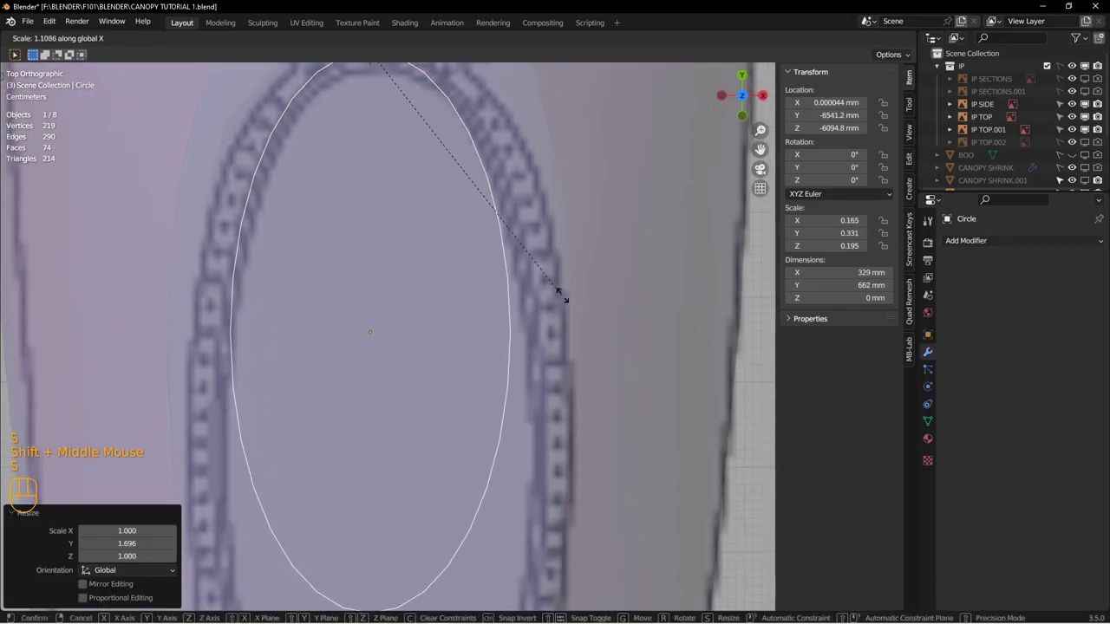
left_click(636, 290)
middle_click_drag(425, 123, 503, 179, "shift")
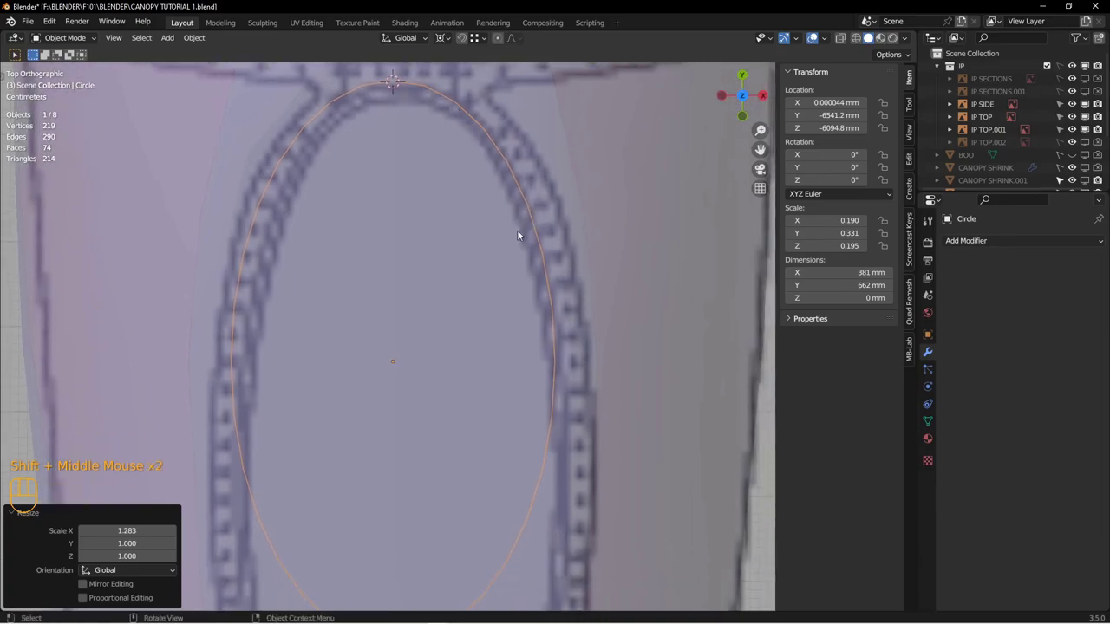
Step: Delete the ellipse's 13 lowest vertices in Edit Mode, leaving an open arch
middle_click_drag(570, 397, 561, 234, "shift")
scroll(561, 234, "up", 2)
key("Tab")
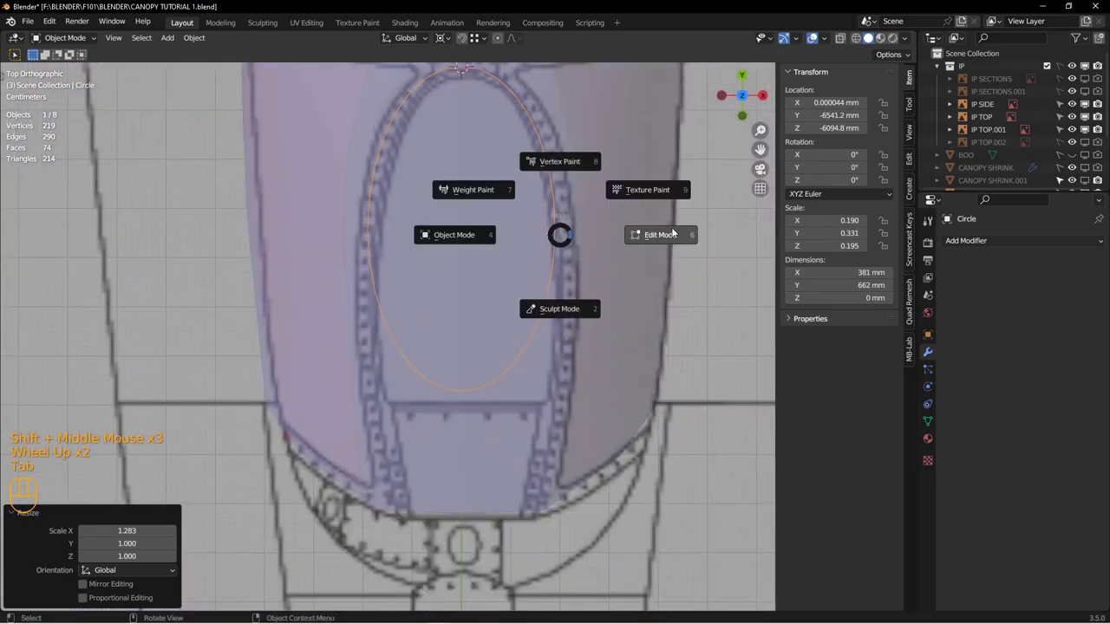
left_click_drag(365, 278, 602, 445)
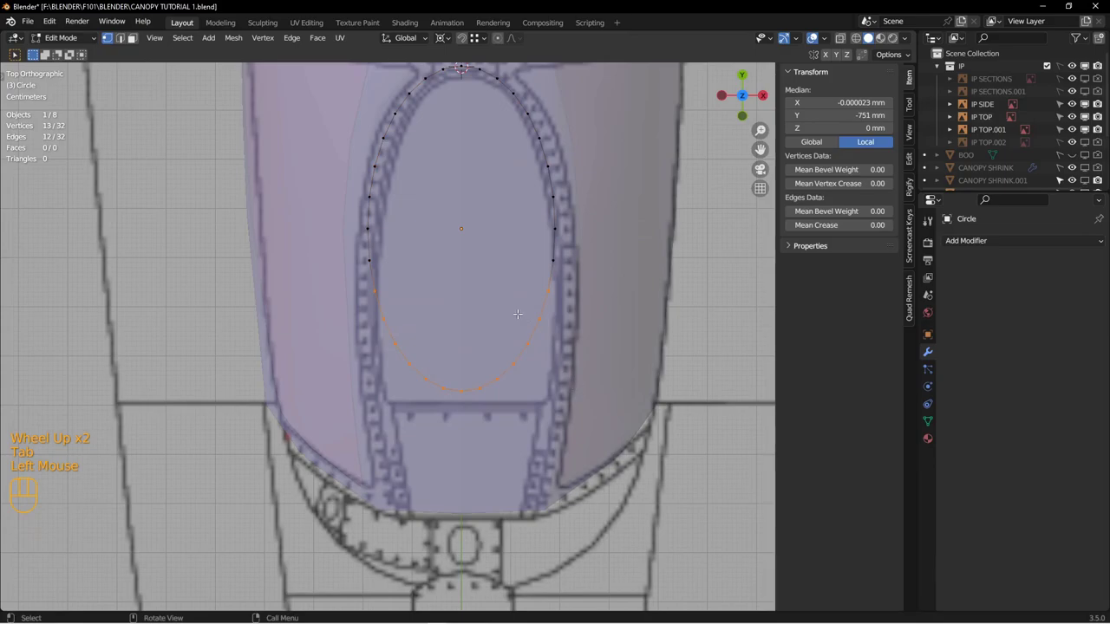
key("x")
left_click(498, 302)
Step: Move the arch's right end vertex about 14.7 mm along X onto the riveted frame line
left_click(553, 260)
middle_click_drag(553, 308, 530, 345, "shift")
scroll(547, 310, "down", 1)
key("g")
key("x")
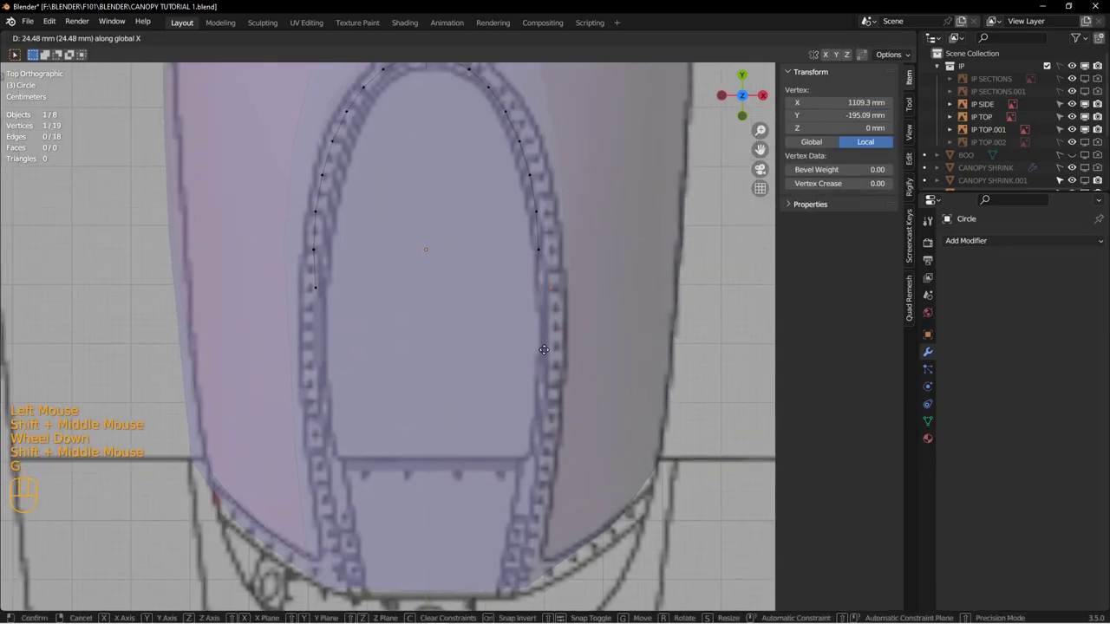
left_click(538, 352)
Step: Shift the two vertices above the right end outward onto the frame line, the lower one by about 8 mm along X
middle_click_drag(507, 257, 485, 345, "shift")
scroll(491, 343, "down", 2)
left_click(524, 314)
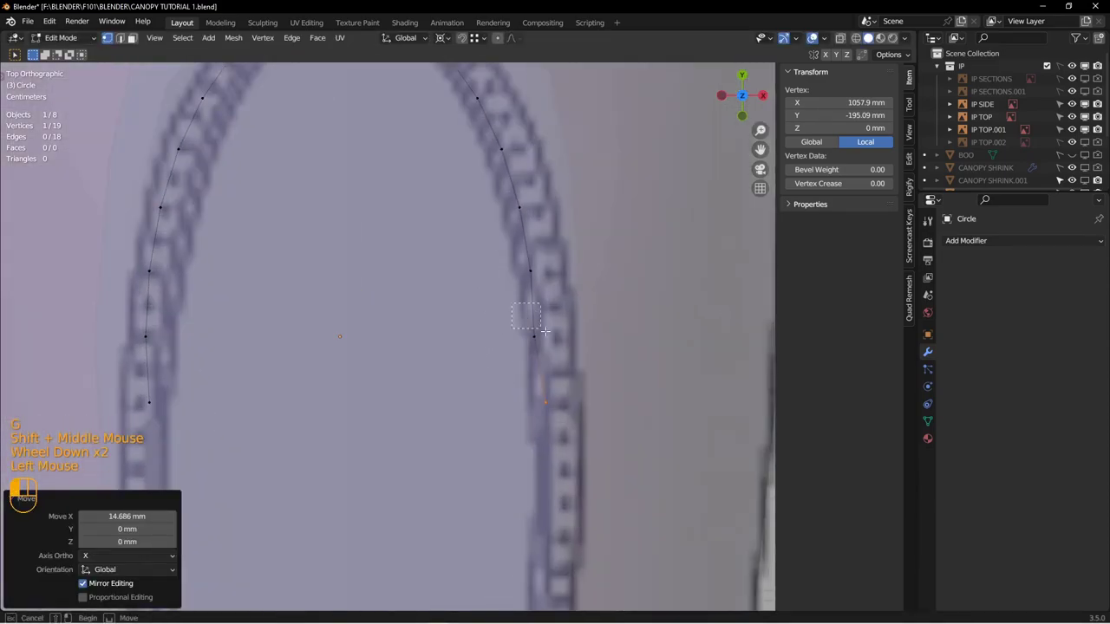
key("g")
key("x")
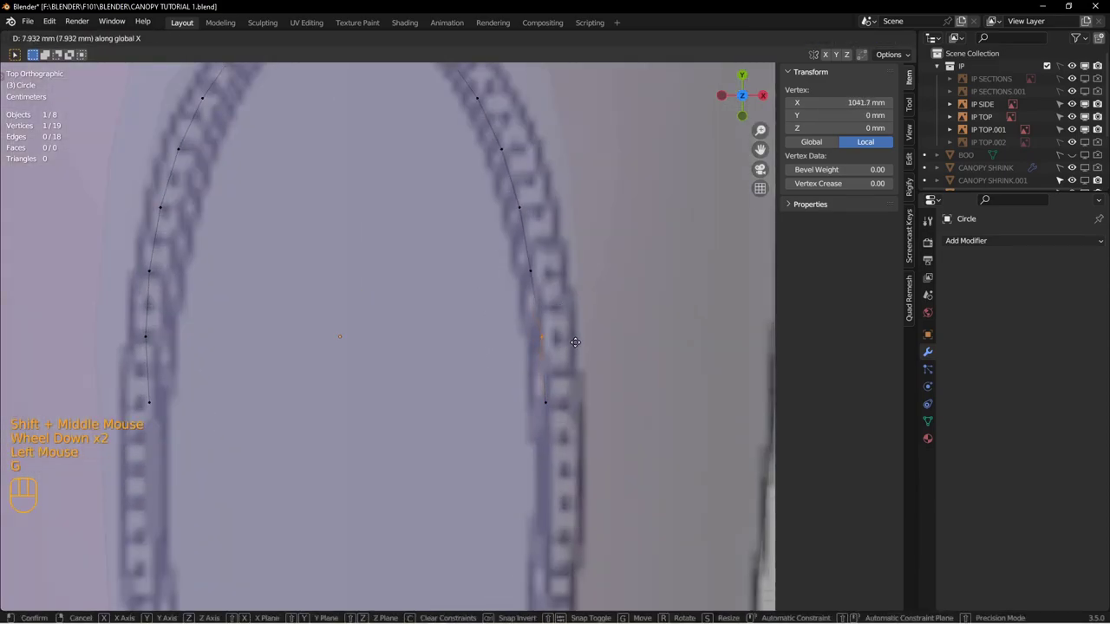
left_click(575, 342)
left_click(550, 286)
key("g")
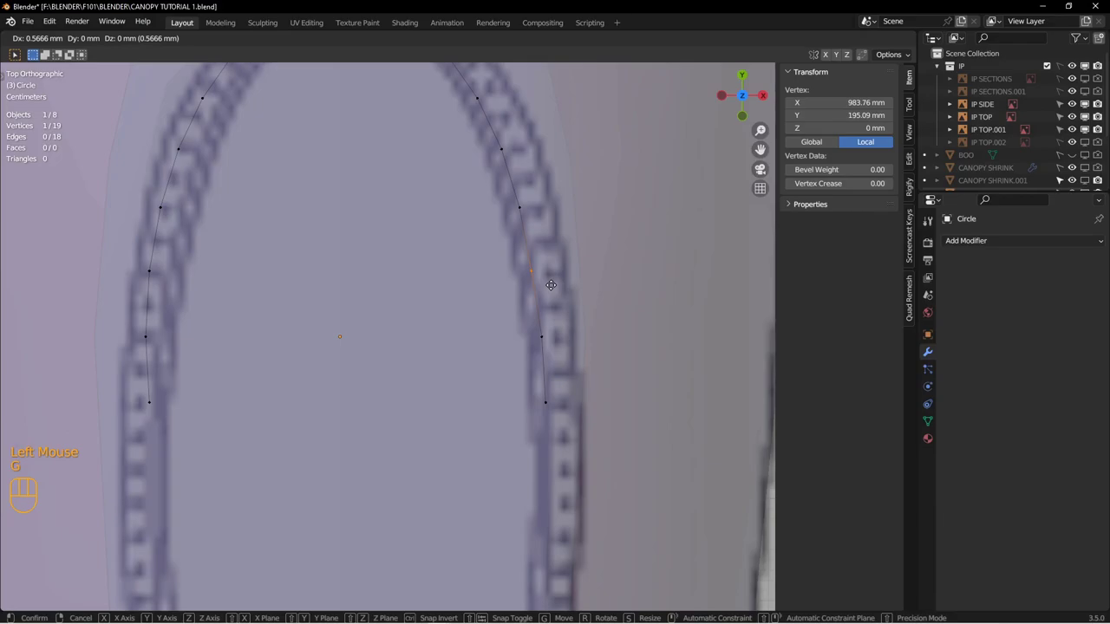
left_click(551, 286)
scroll(540, 334, "up", 3)
Step: Extrude the arch's right end vertex down along the frame to just beyond the canopy's lower edge
left_click(562, 399)
middle_click_drag(569, 392, 575, 242, "shift")
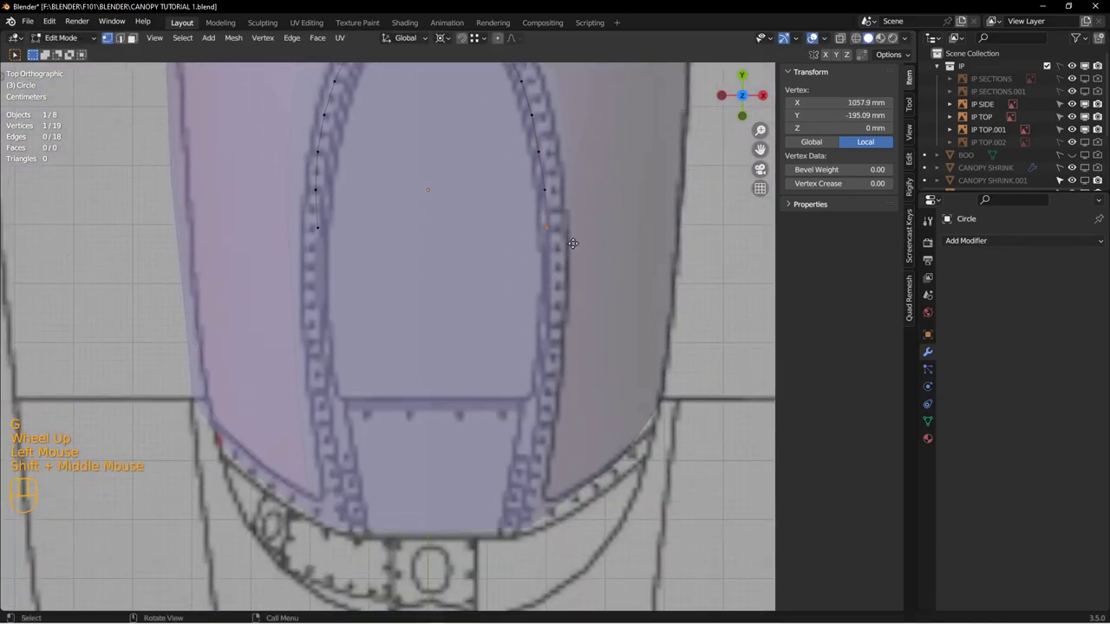
key("e")
left_click(539, 584)
middle_click_drag(539, 585, 502, 564, "shift")
Step: Cut the long extruded edge at its middle and move the new vertex about 18 mm along X onto the frame line
scroll(502, 565, "down", 1)
key("ctrl+r")
left_click(497, 329)
left_click(497, 344)
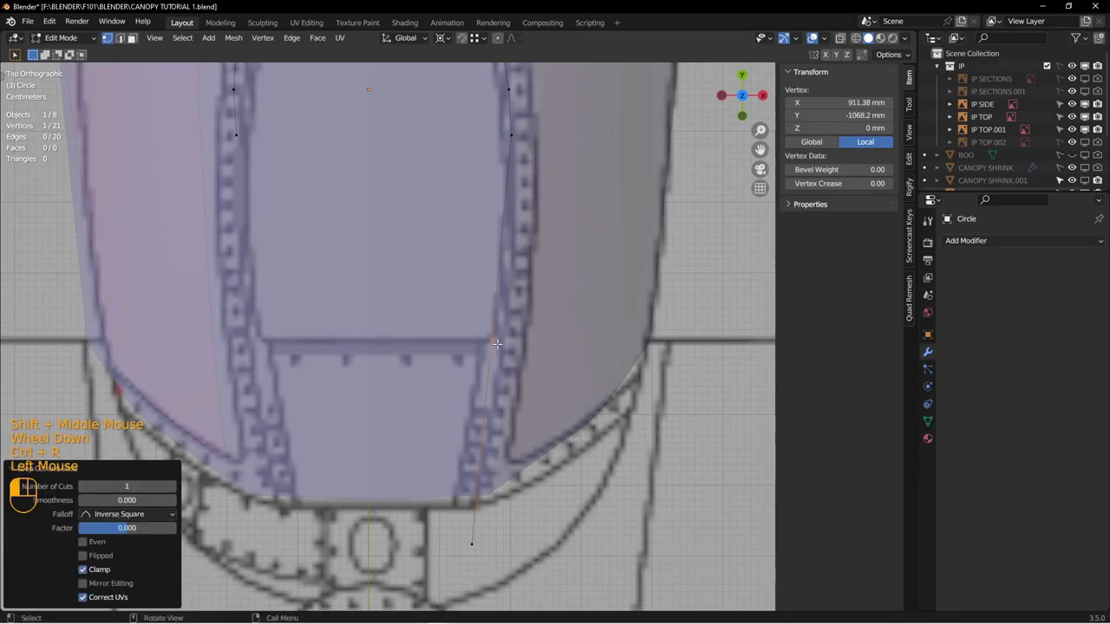
key("g")
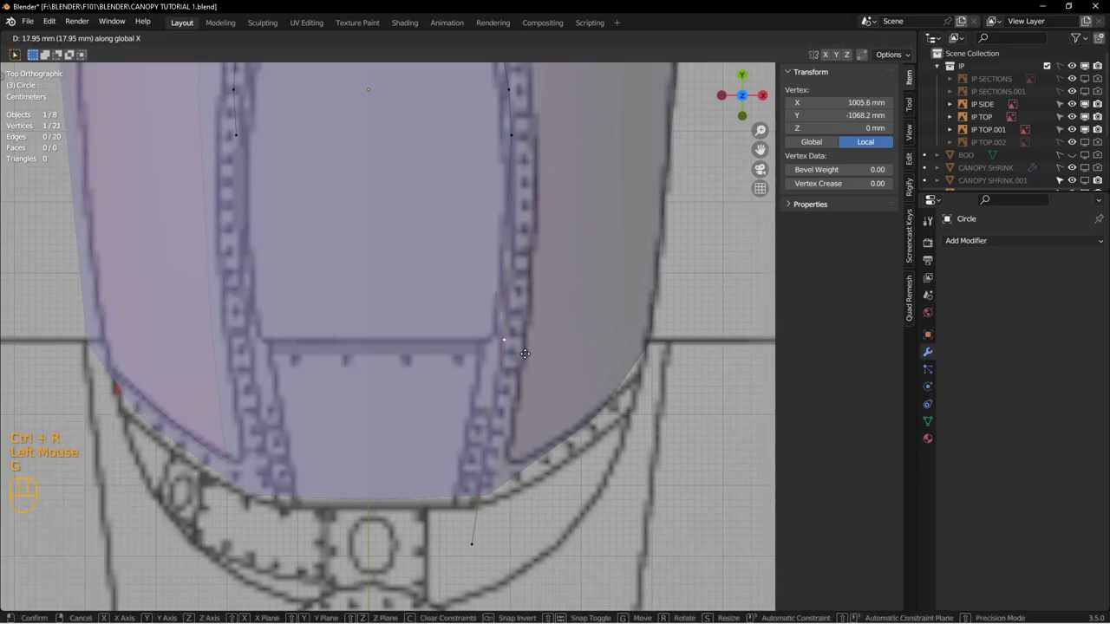
left_click(525, 354)
Step: Cut the upper half of the extruded edge at its middle and move the new vertex outward onto the frame line
middle_click_drag(524, 354, 518, 416, "shift")
key("ctrl+r")
left_click(513, 294)
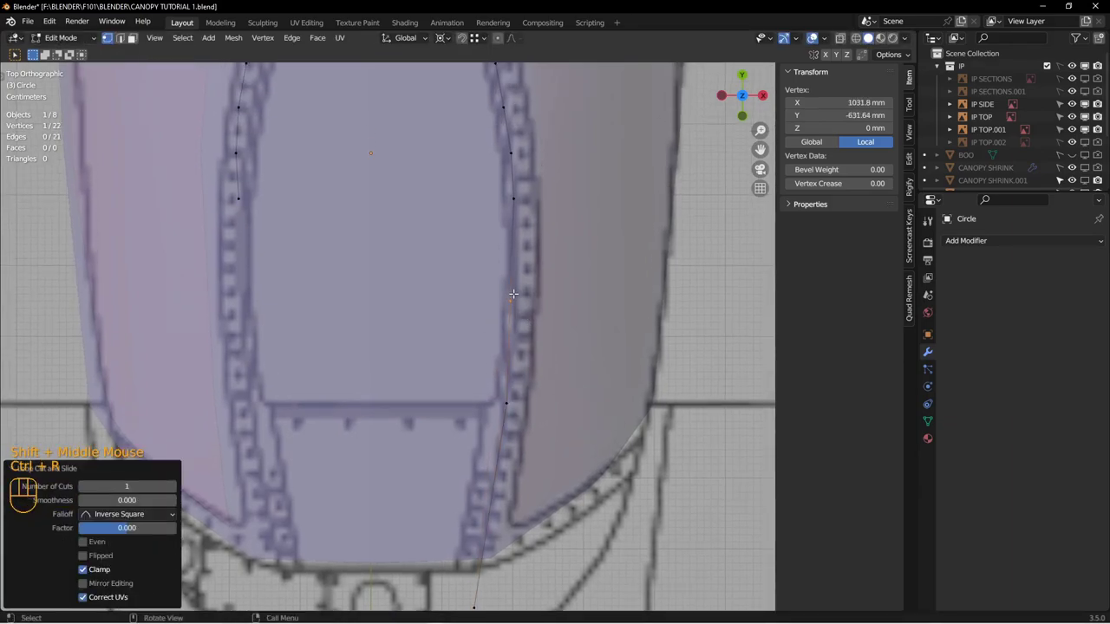
left_click(548, 296)
key("g")
left_click(530, 308)
Step: Cut the lower half of the extruded edge at its middle and fine-tune the new vertex's position on the frame line
middle_click_drag(525, 307, 540, 161, "shift")
key("ctrl+r")
left_click(511, 359)
right_click(512, 359)
scroll(531, 369, "down", 2)
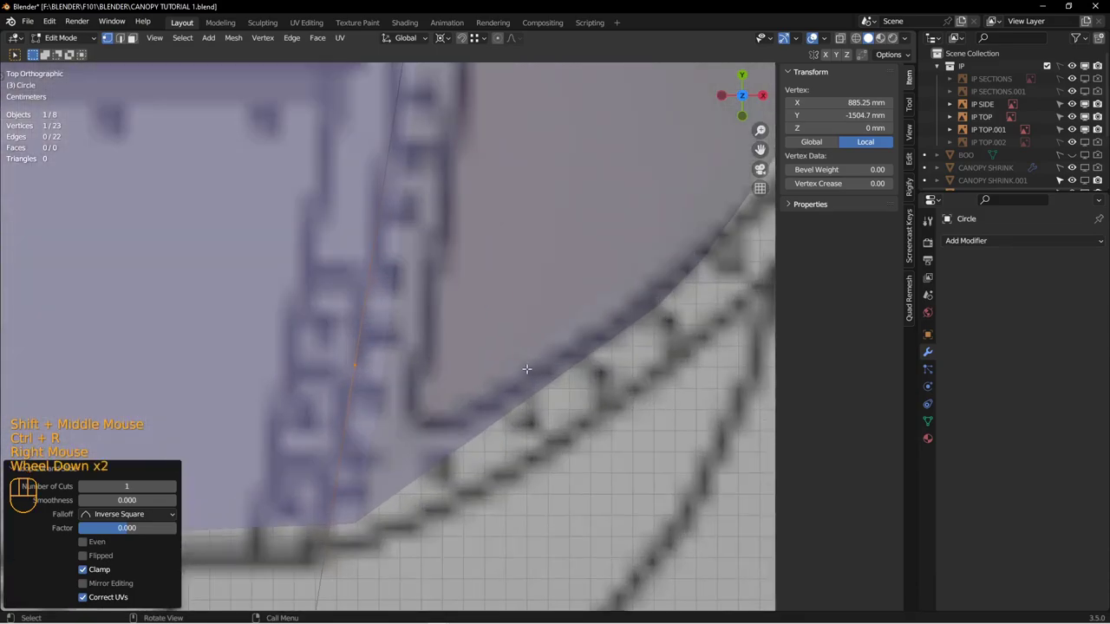
scroll(564, 368, "up", 2)
middle_click_drag(546, 370, 562, 370, "shift")
scroll(562, 370, "down", 1)
key("g")
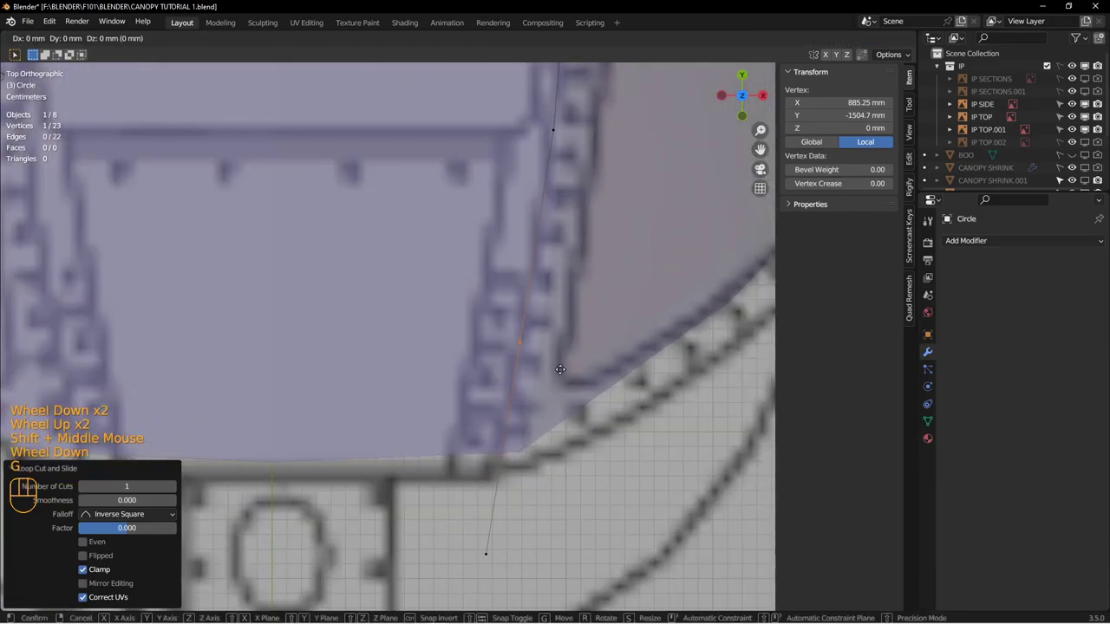
left_click(558, 370)
Step: Move the bottom end vertex of the right side about -4 mm along X
scroll(558, 370, "up", 2)
left_click(518, 455)
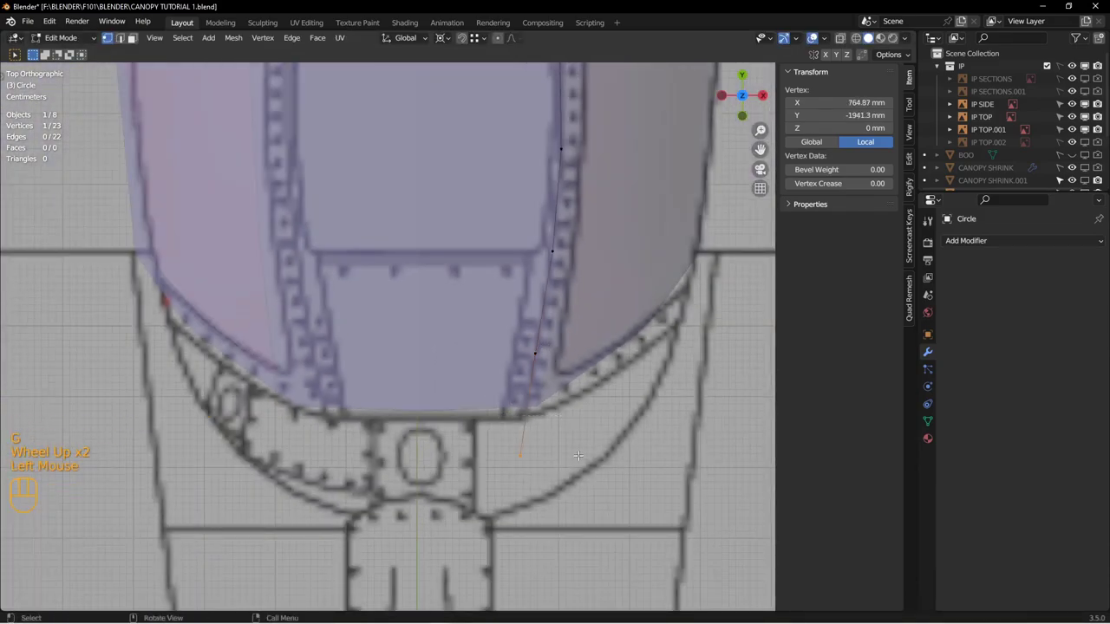
scroll(575, 453, "down", 1)
key("g")
left_click(573, 453)
scroll(539, 343, "up", 4)
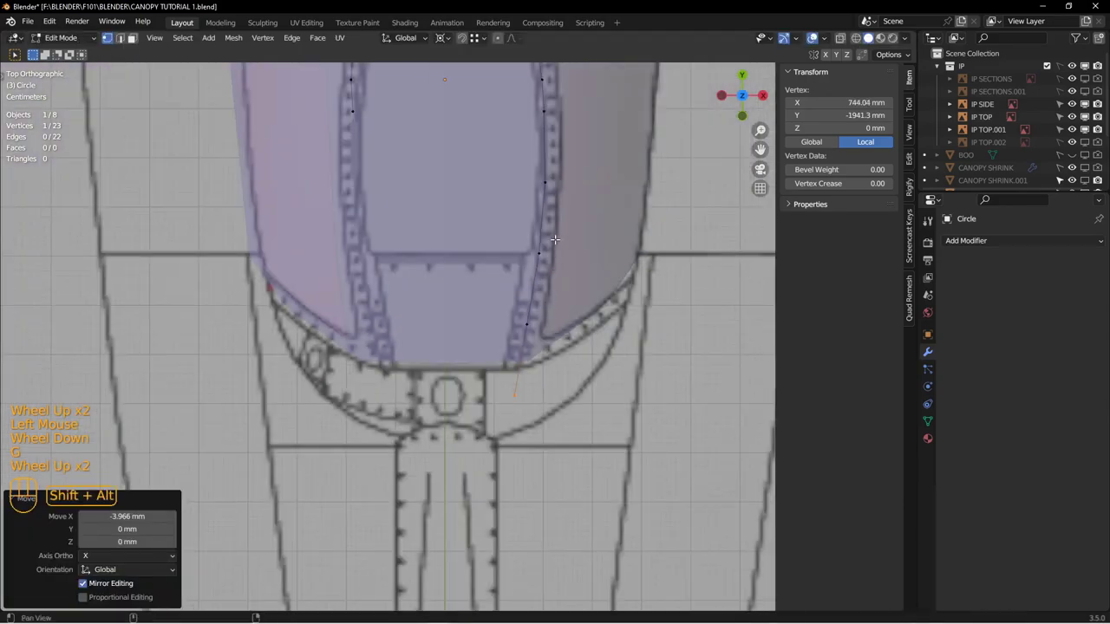
Step: Add a vertex midway on the segment just below the original arch's right end and nudge it outward along X
middle_click_drag(546, 251, 546, 335, "shift")
middle_click_drag(555, 242, 554, 327, "shift")
scroll(554, 321, "down", 3)
key("ctrl+r")
left_click(527, 318)
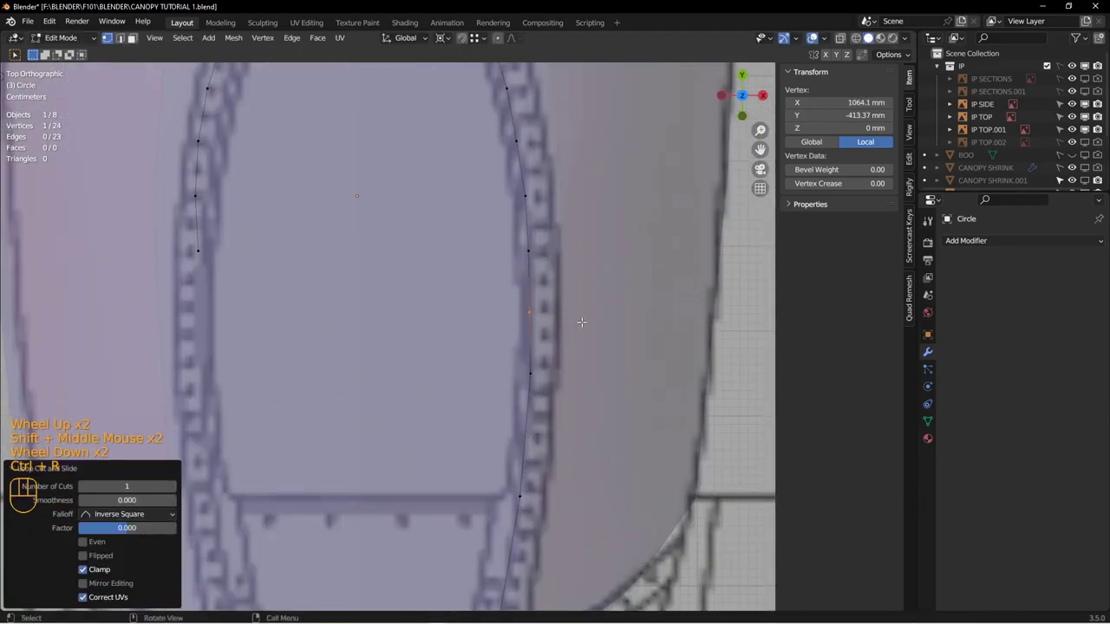
left_click(582, 322)
left_click(527, 314)
key("g")
key("x")
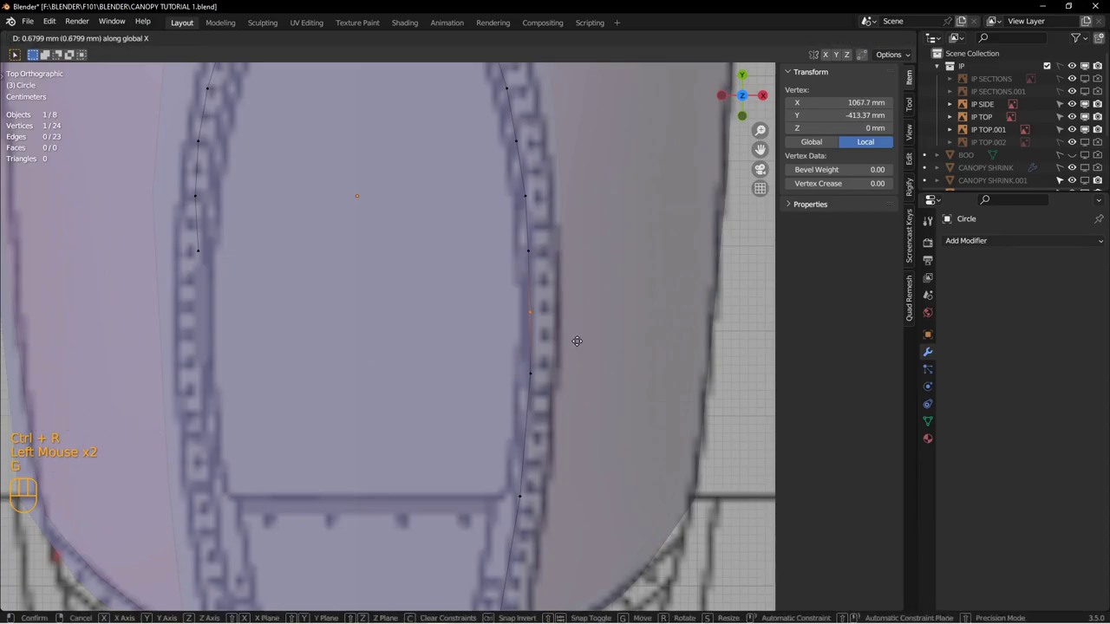
left_click(579, 340)
Step: Add a vertex midway on the segment just above the lower panel's top corner and adjust it along X to the frame
middle_click_drag(565, 386, 572, 310, "shift")
key("ctrl+r")
left_click(537, 362)
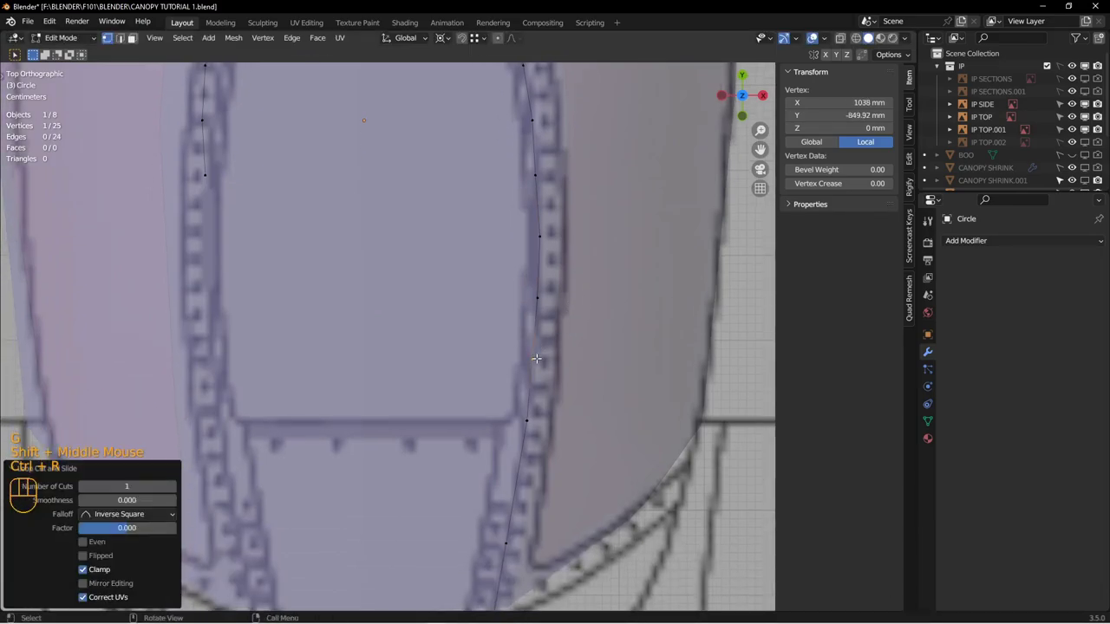
left_click(535, 361)
key("g")
key("x")
left_click(562, 363)
Step: Add a vertex midway on the segment just below the lower panel's top corner and adjust it along X to the frame
middle_click_drag(571, 418, 547, 266, "shift")
scroll(546, 267, "down", 1)
key("ctrl+r")
left_click(523, 328)
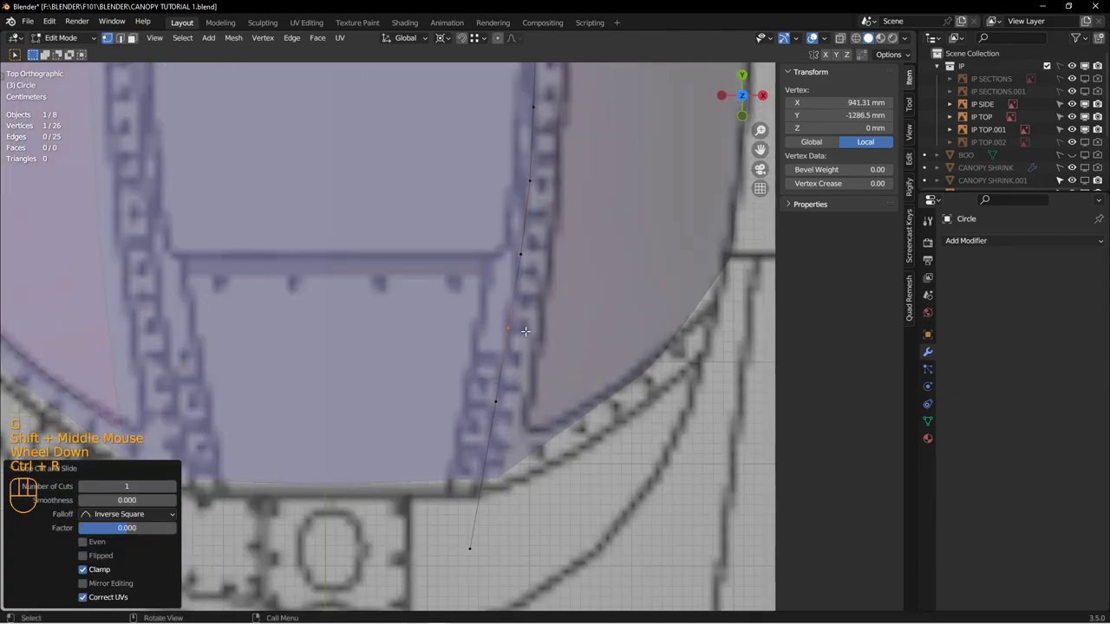
key("g")
key("x")
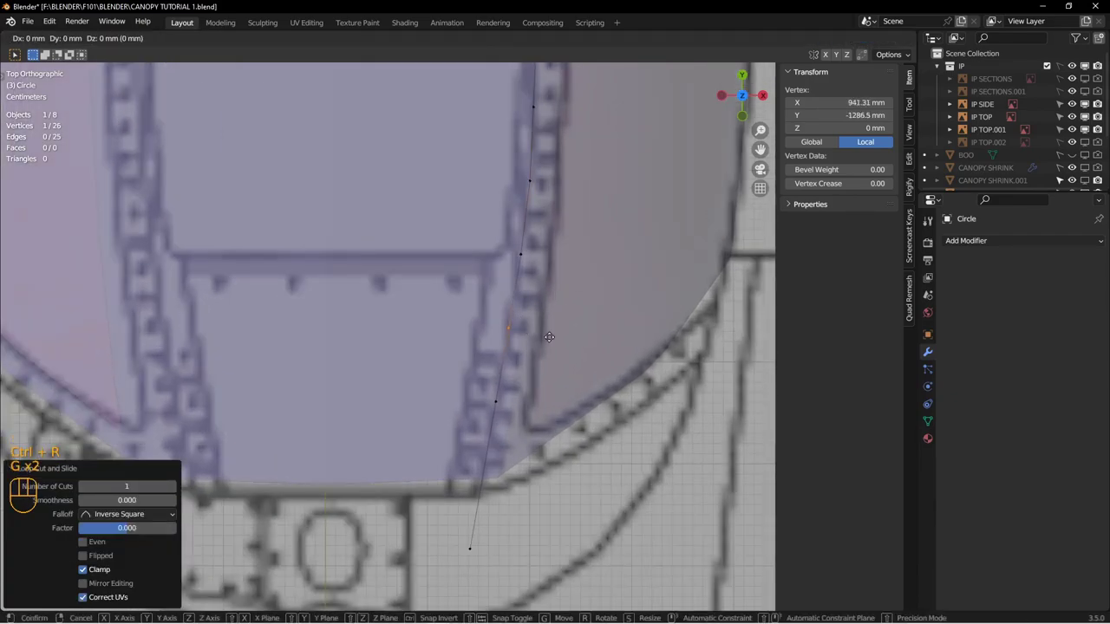
left_click(546, 336)
Step: Delete all vertices of the outline on the left side of the centreline
scroll(542, 337, "down", 3)
scroll(543, 337, "up", 1)
middle_click_drag(549, 219, 575, 316, "shift")
key("a")
scroll(575, 316, "up", 2)
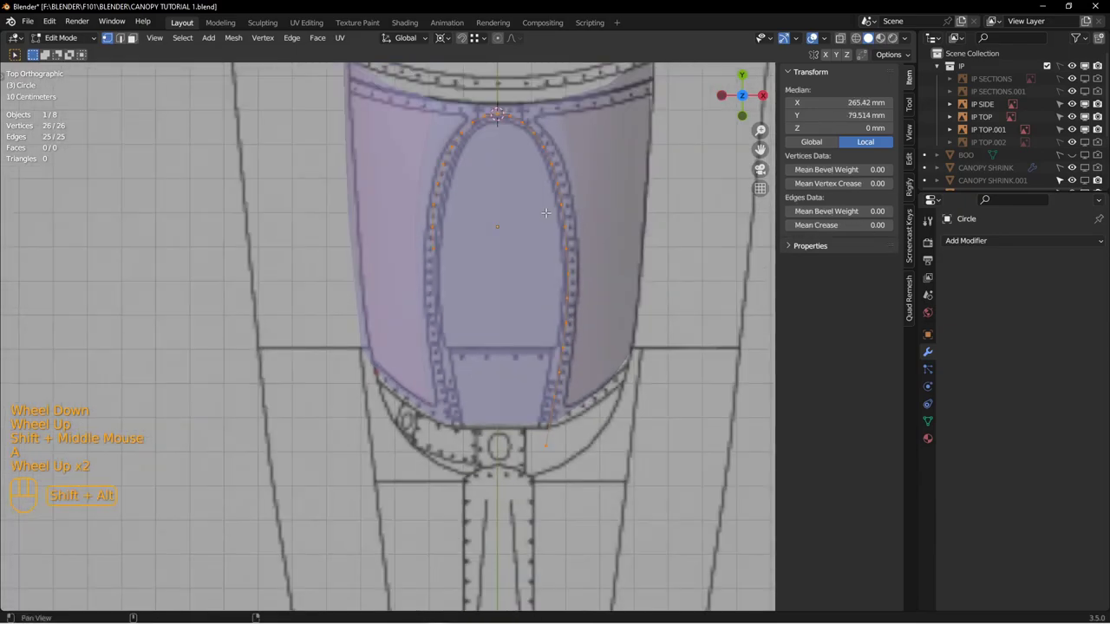
middle_click_drag(499, 122, 519, 245, "shift")
middle_click_drag(575, 408, 570, 349, "shift")
left_click_drag(416, 156, 506, 367)
key("x")
left_click(495, 280)
middle_click_drag(495, 280, 469, 293, "shift")
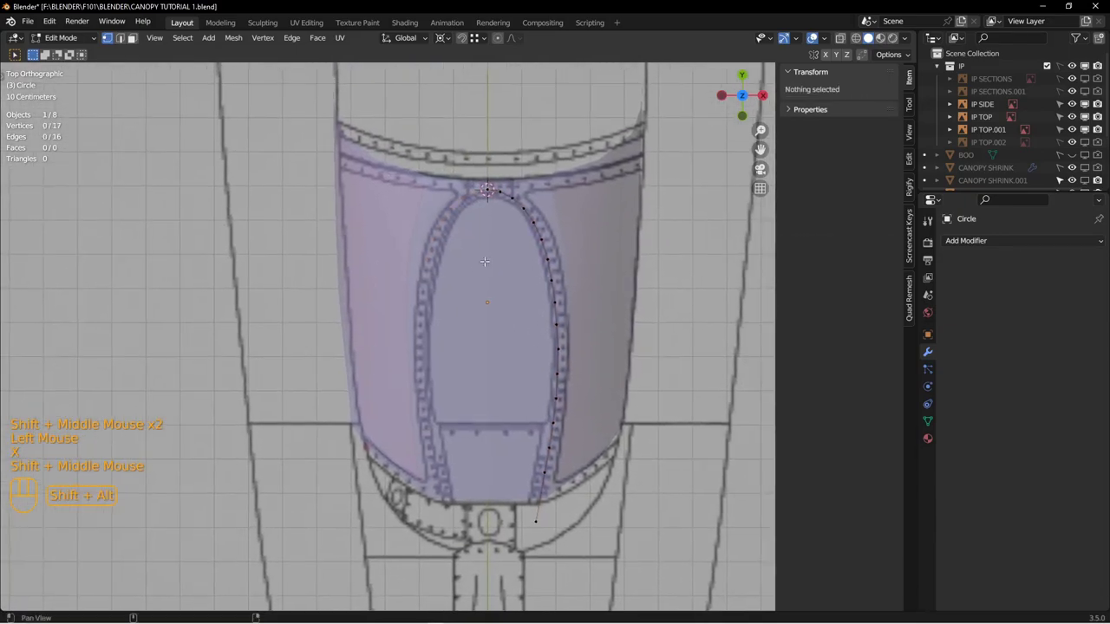
Step: Snap the 3D cursor to the topmost centre vertex of the remaining half outline
left_click(491, 193)
key("Tab")
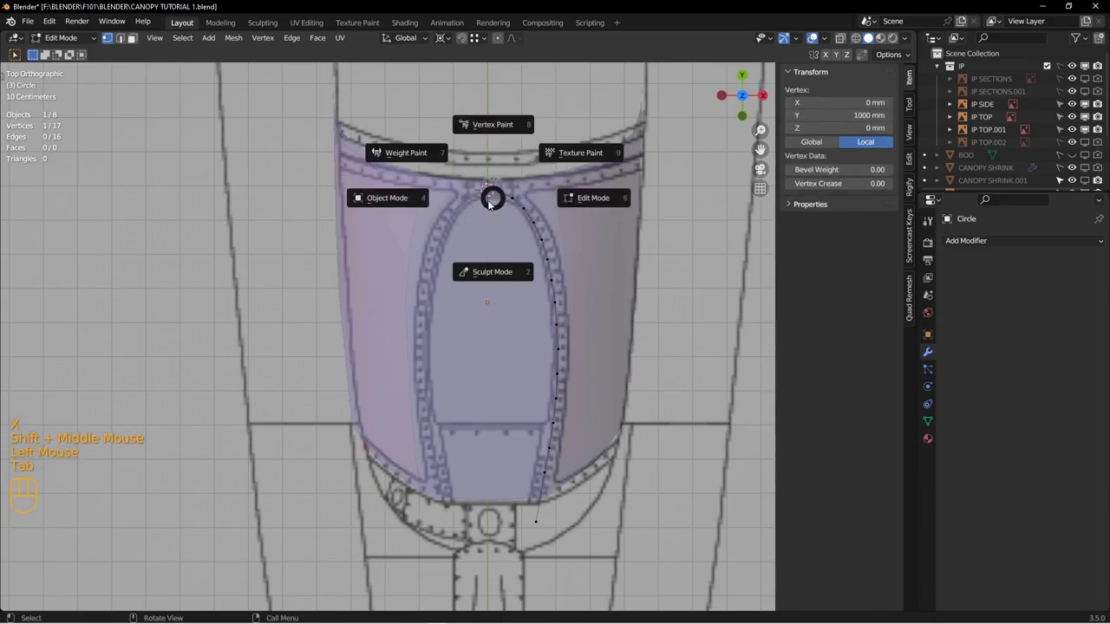
key("Tab")
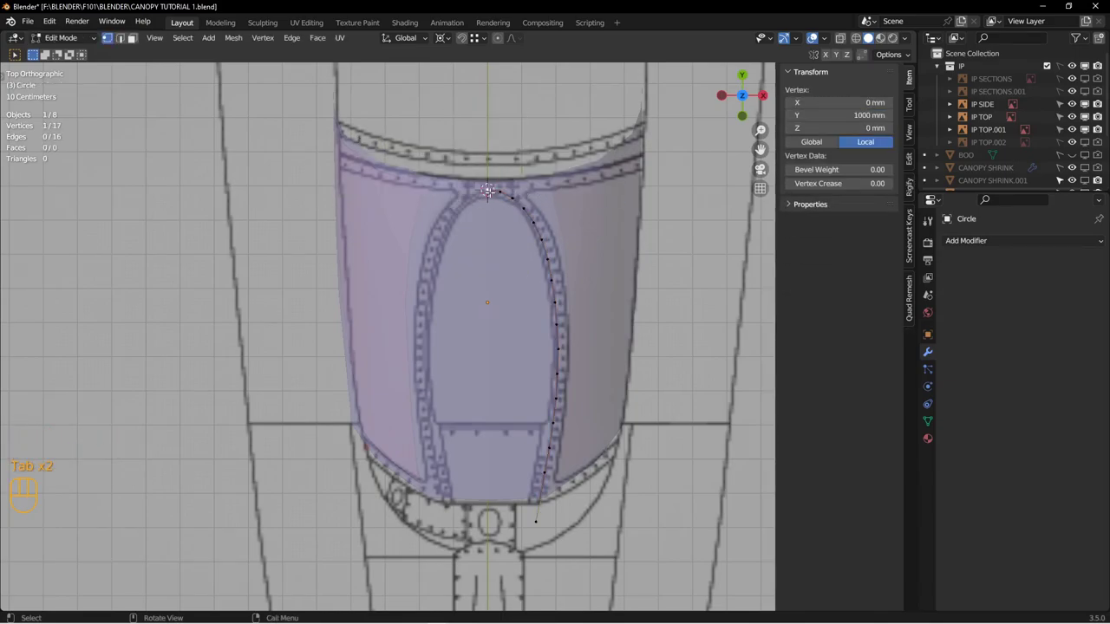
key("shift+s")
key("Tab")
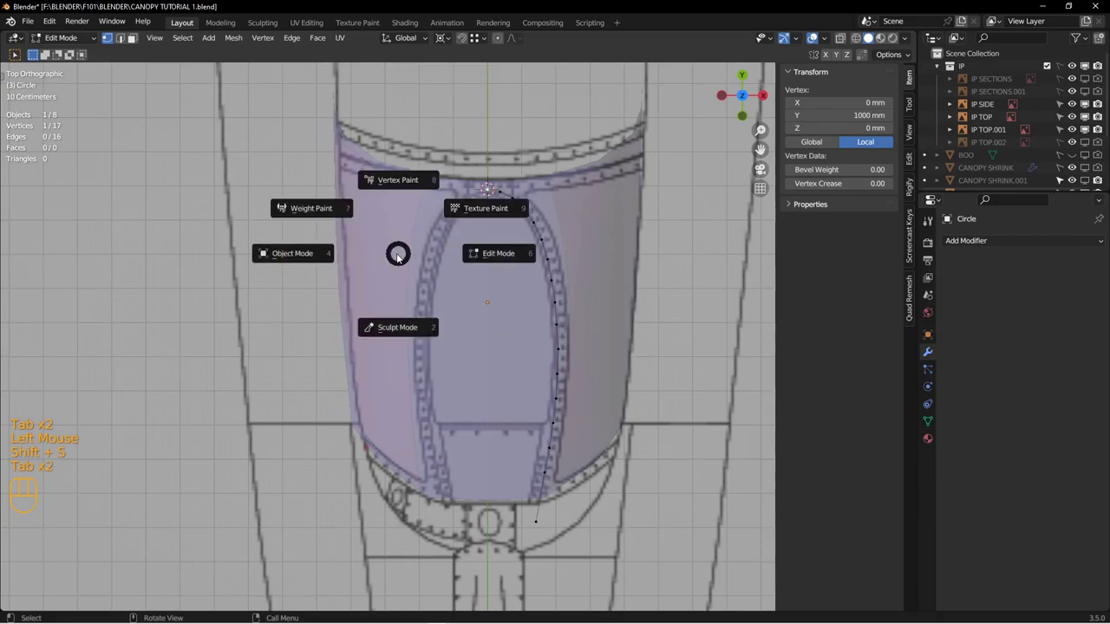
Step: Add a Mirror modifier on the X axis to the half outline and apply the object's rotation and scale
key("alt+a")
left_click(534, 223)
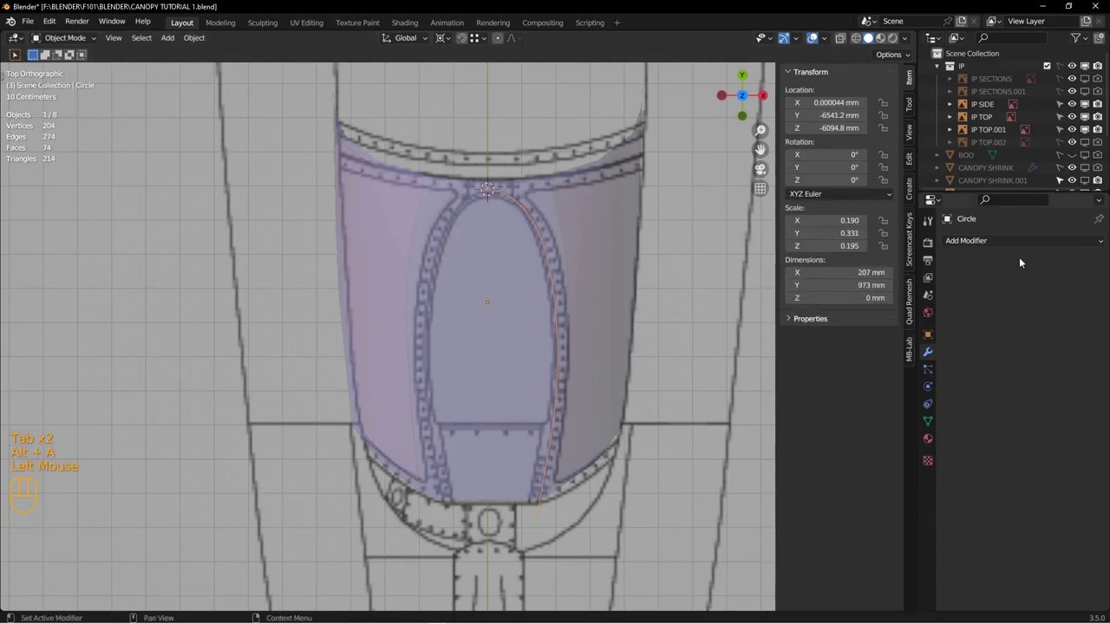
left_click(1018, 244)
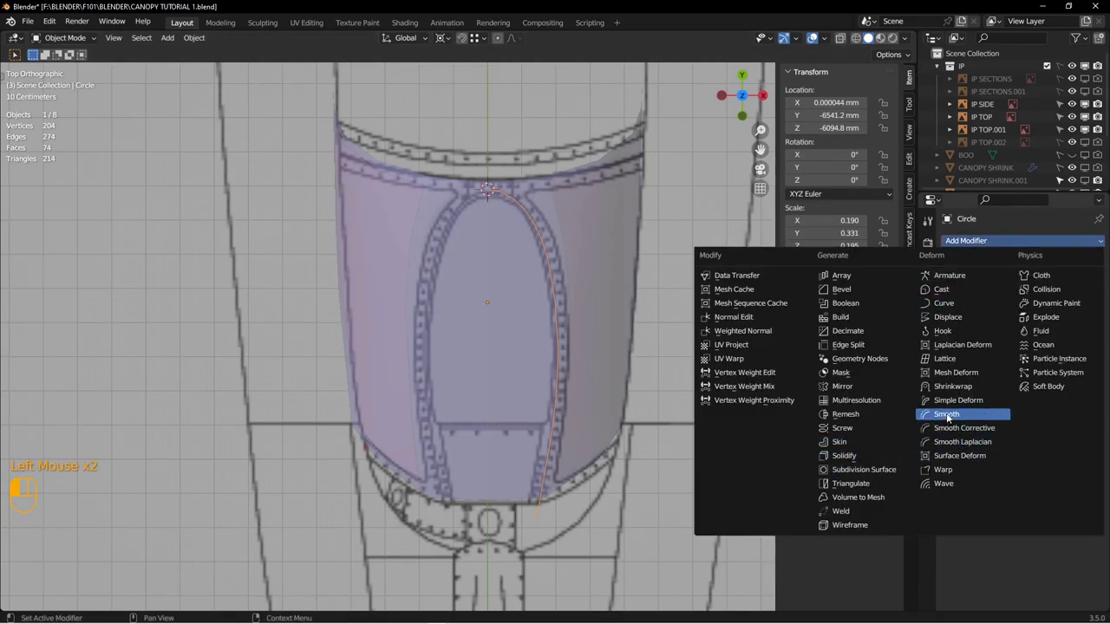
left_click(842, 386)
middle_click_drag(607, 354, 568, 322, "shift")
key("ctrl+a")
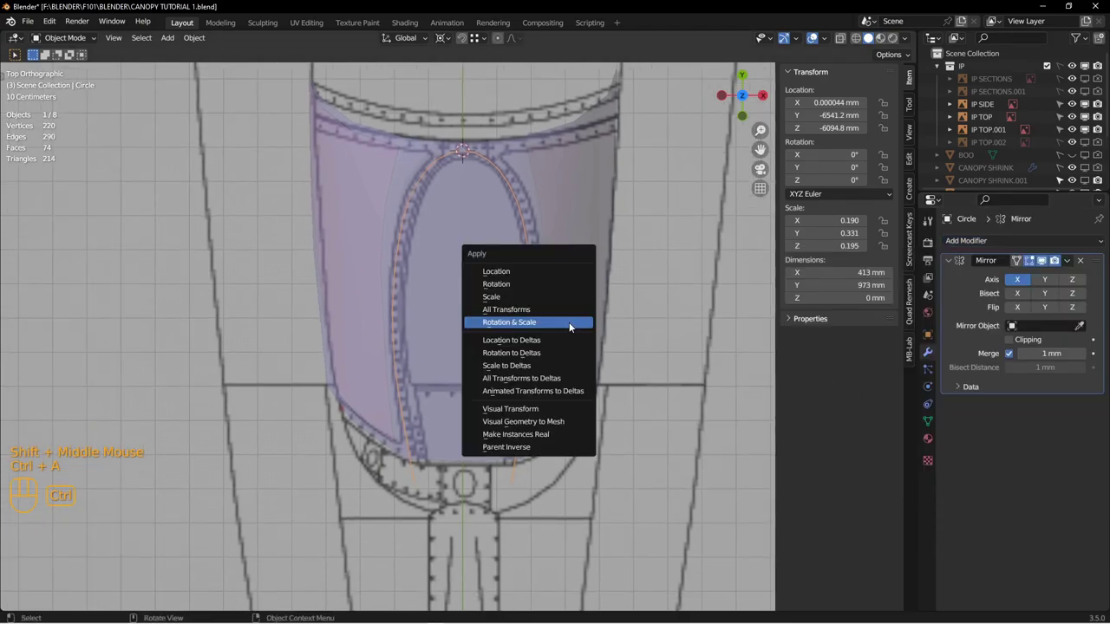
left_click(569, 322)
Step: Duplicate the mirrored outline in place and scale the copy uniformly to about 1.092
middle_click_drag(505, 382, 525, 425, "shift")
middle_click_drag(513, 292, 533, 317, "shift")
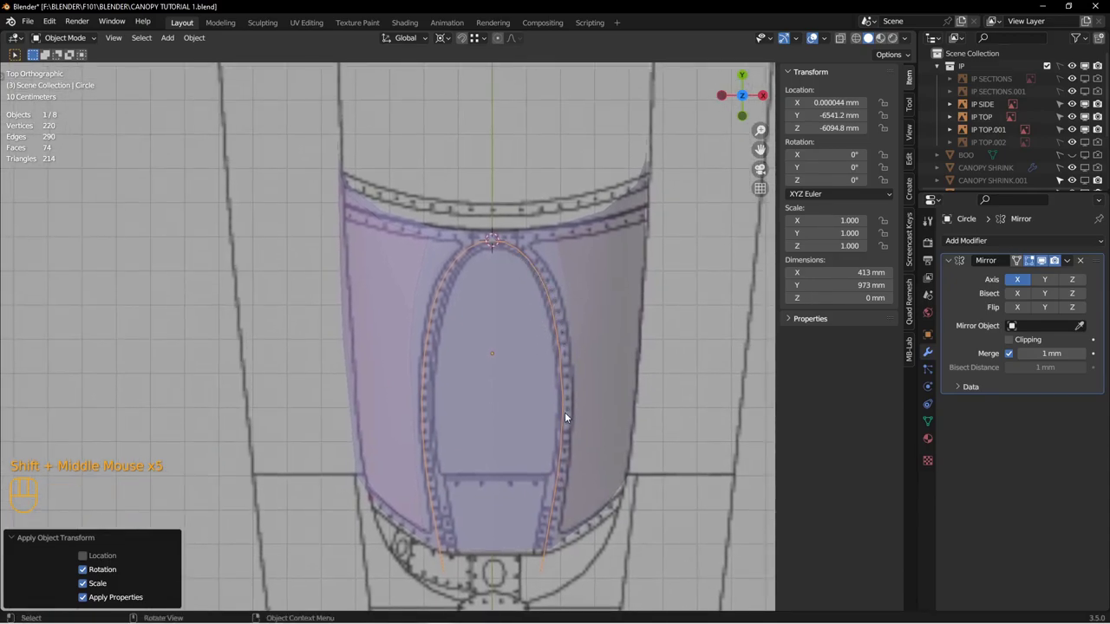
middle_click_drag(484, 254, 476, 247, "shift")
middle_click_drag(514, 295, 513, 308, "shift")
scroll(513, 308, "down", 2)
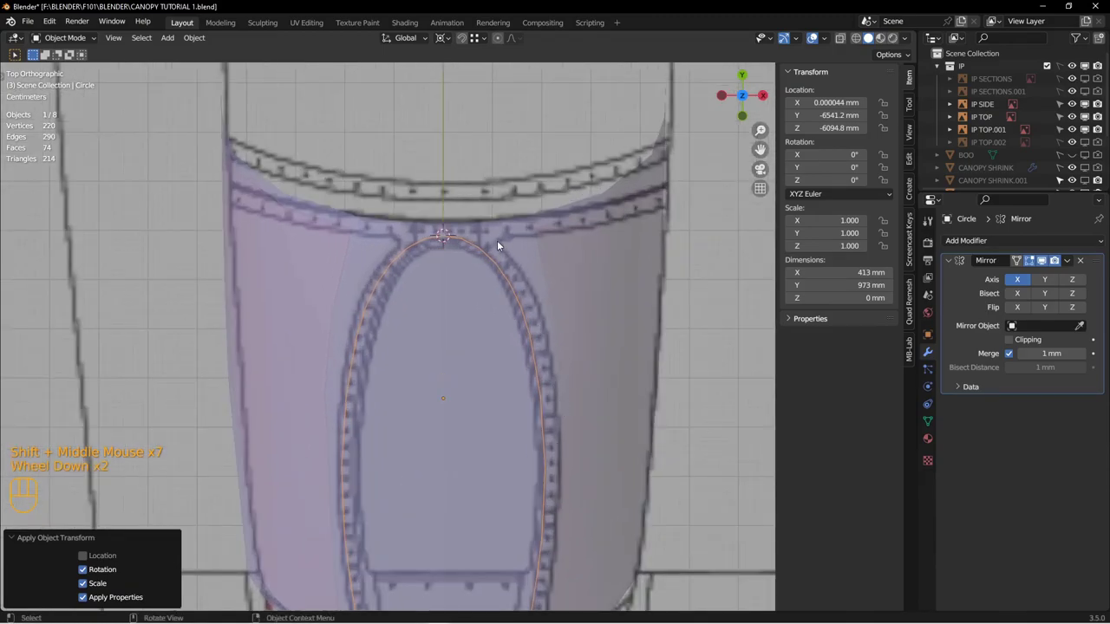
middle_click_drag(558, 377, 533, 309, "shift")
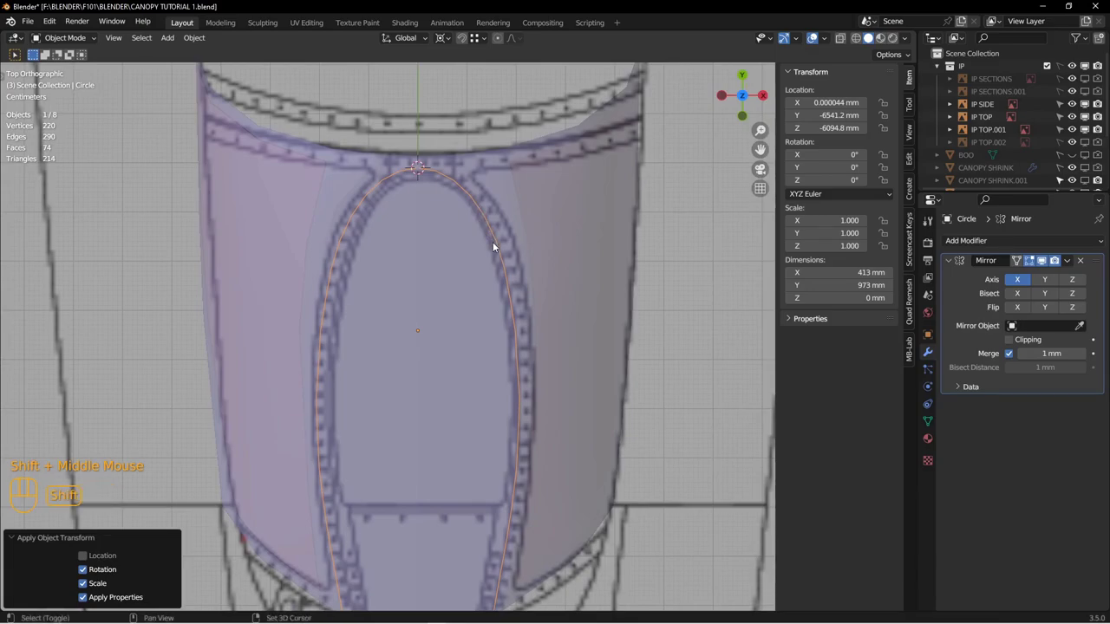
key("shift+d")
right_click(513, 228)
key("s")
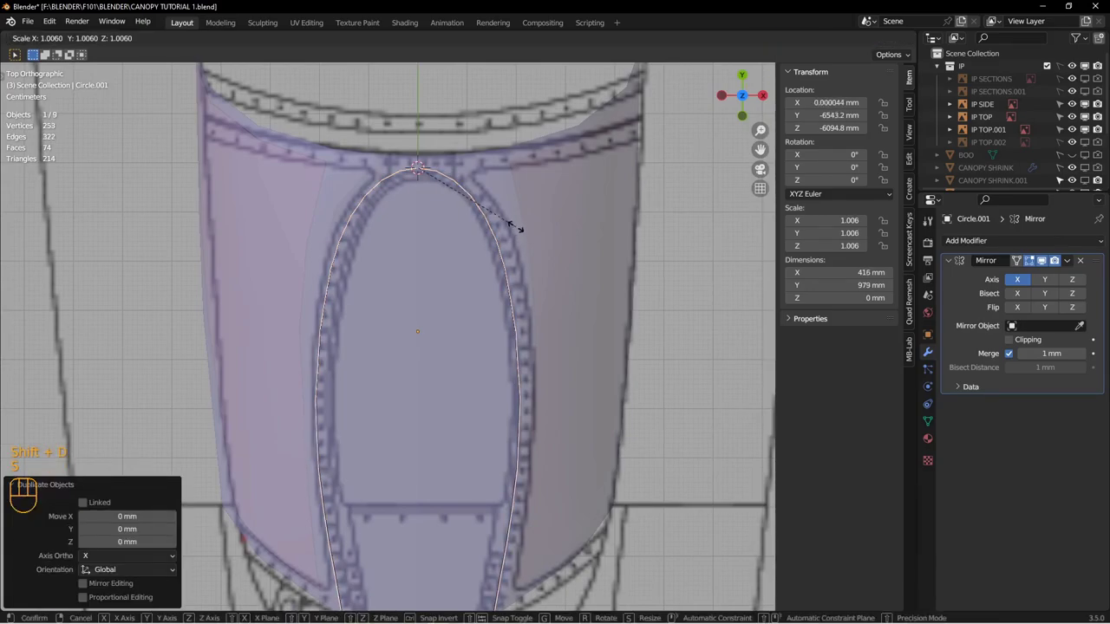
left_click(526, 225)
Step: Move the enlarged outline copy about 40 mm along Y and widen it along X by a factor of about 1.051
middle_click_drag(522, 220, 532, 295, "shift")
key("g")
key("y")
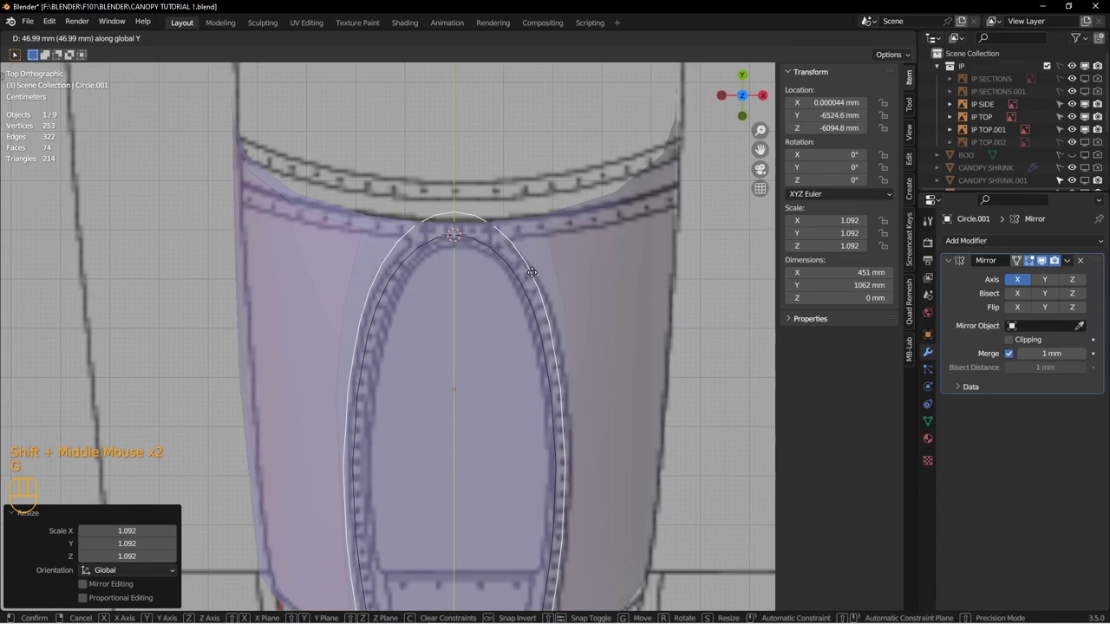
middle_click_drag(537, 289, 521, 231, "shift")
key("s")
key("x")
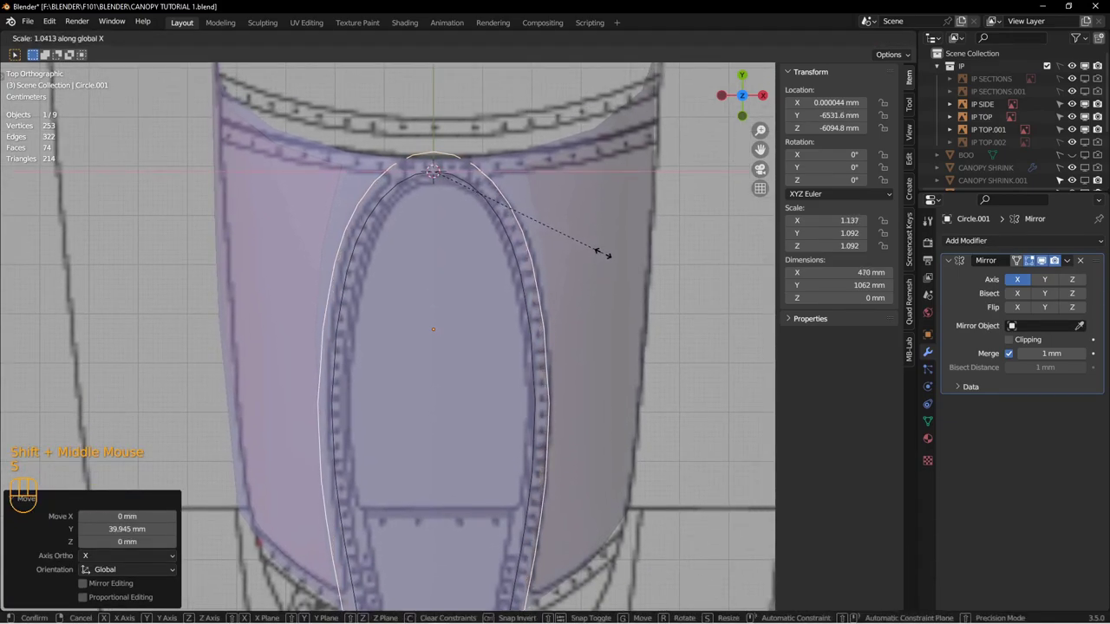
left_click(609, 253)
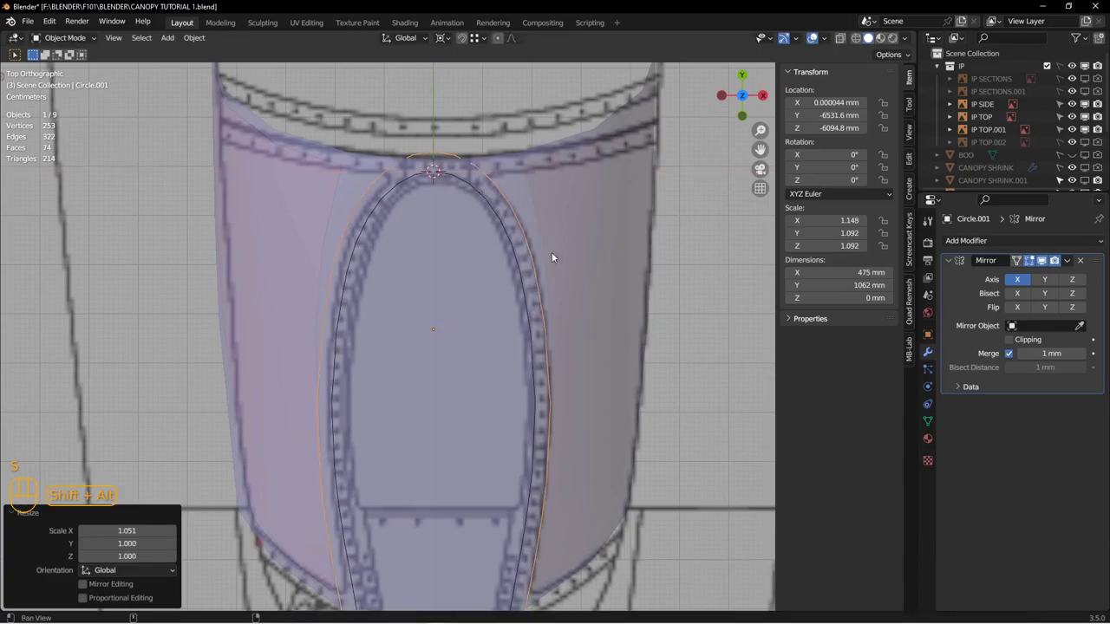
Step: Knife Project the enlarged outer outline from the top view onto the whole canopy frame mesh CANOPY SHRINK.002
middle_click_drag(543, 322, 538, 413, "shift")
middle_click_drag(567, 268, 584, 279, "shift")
middle_click_drag(505, 205, 543, 248, "shift")
left_click(519, 204)
left_click(501, 204)
scroll(542, 248, "down", 1)
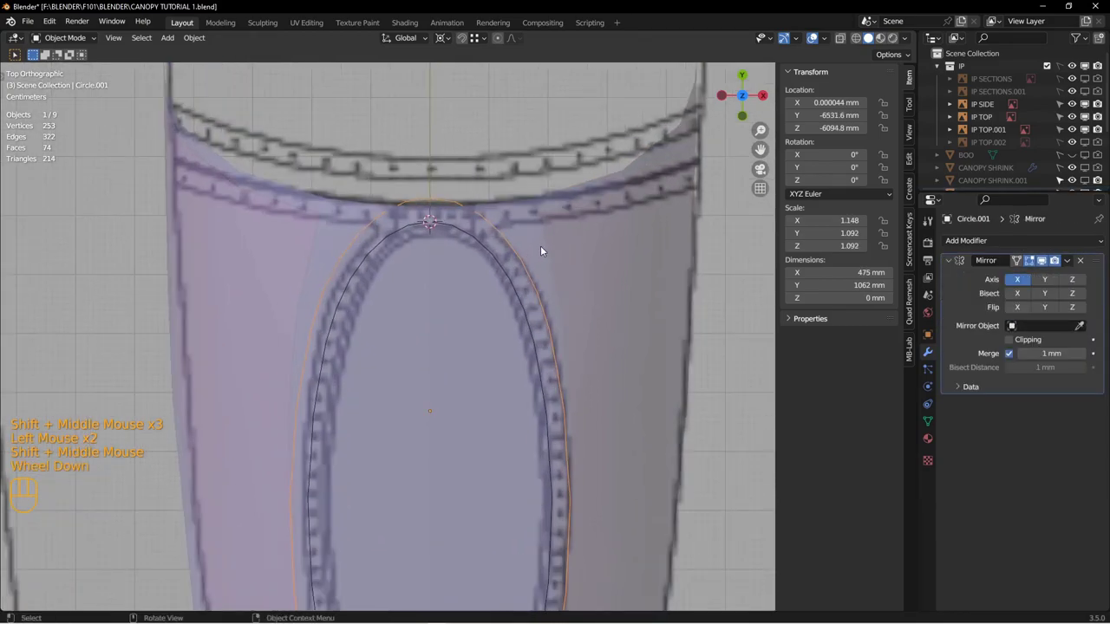
left_click(534, 248)
key("Tab")
key("alt+a")
key("a")
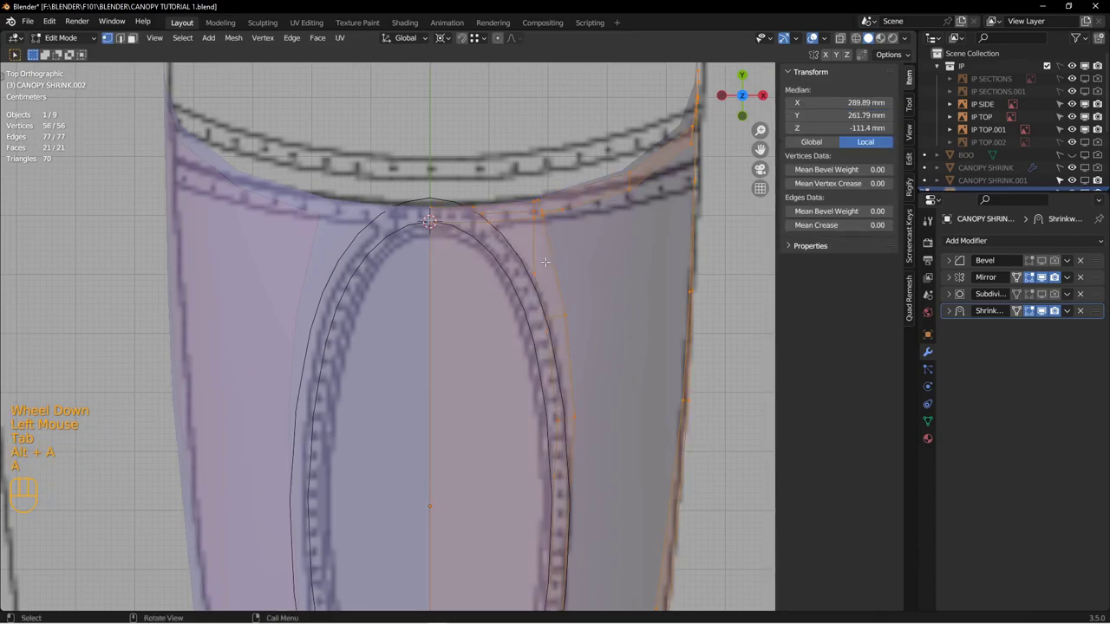
middle_click_drag(541, 264, 490, 213, "shift")
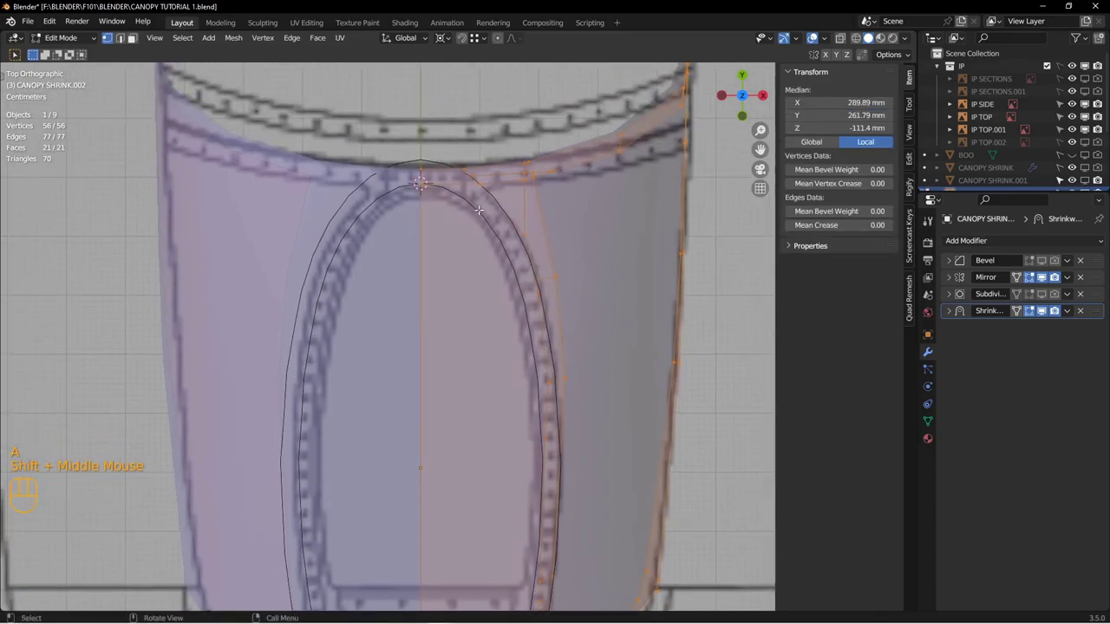
left_click(541, 297, "ctrl")
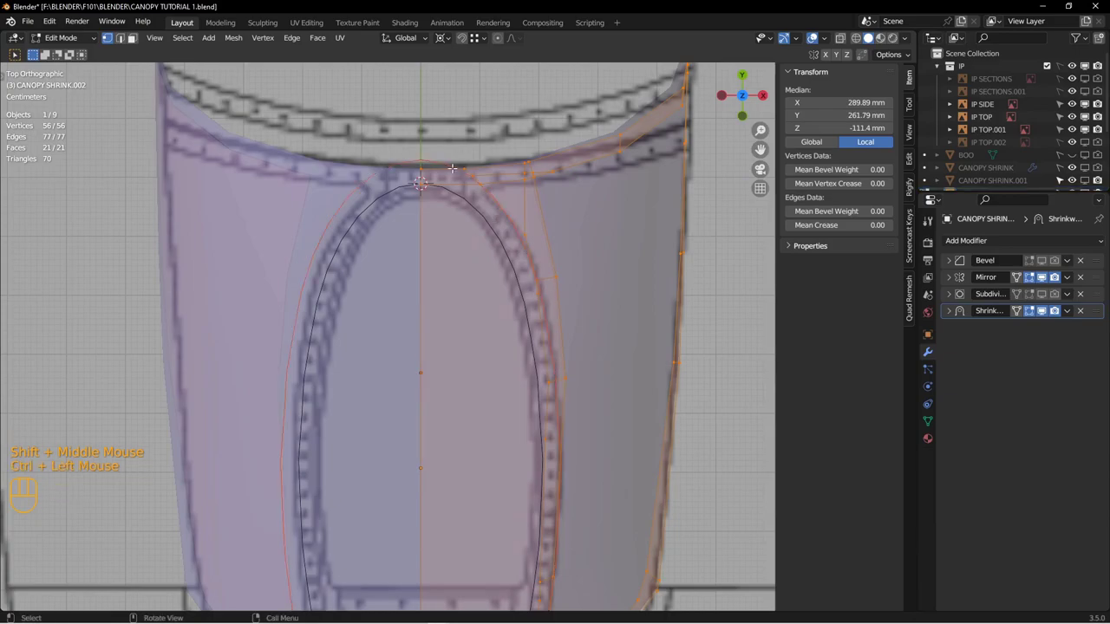
middle_click_drag(508, 228, 493, 210, "shift")
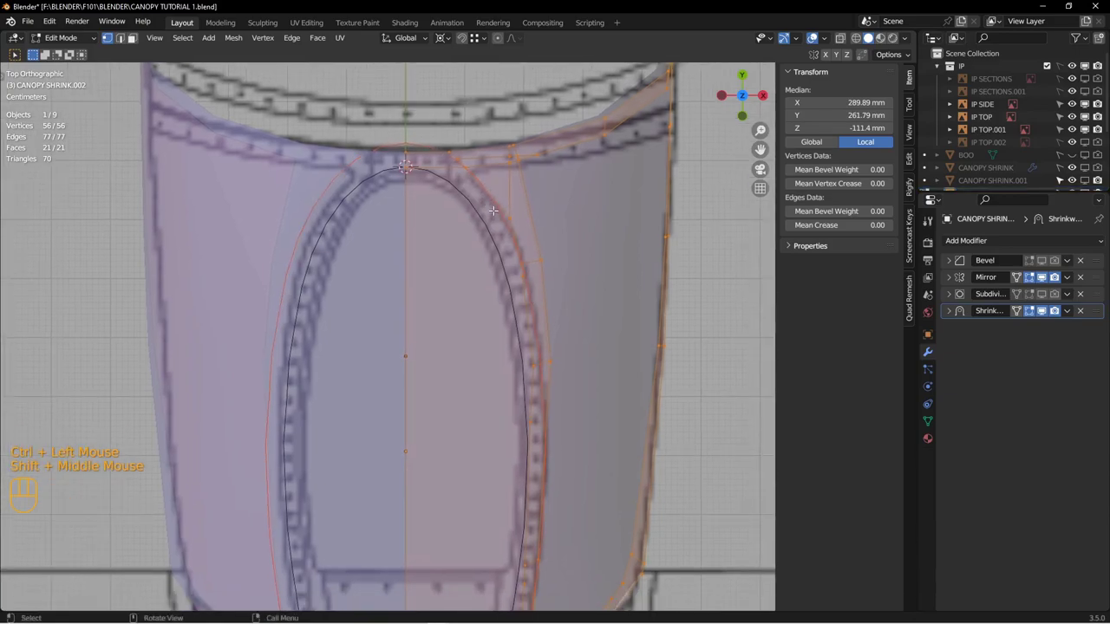
key("F3")
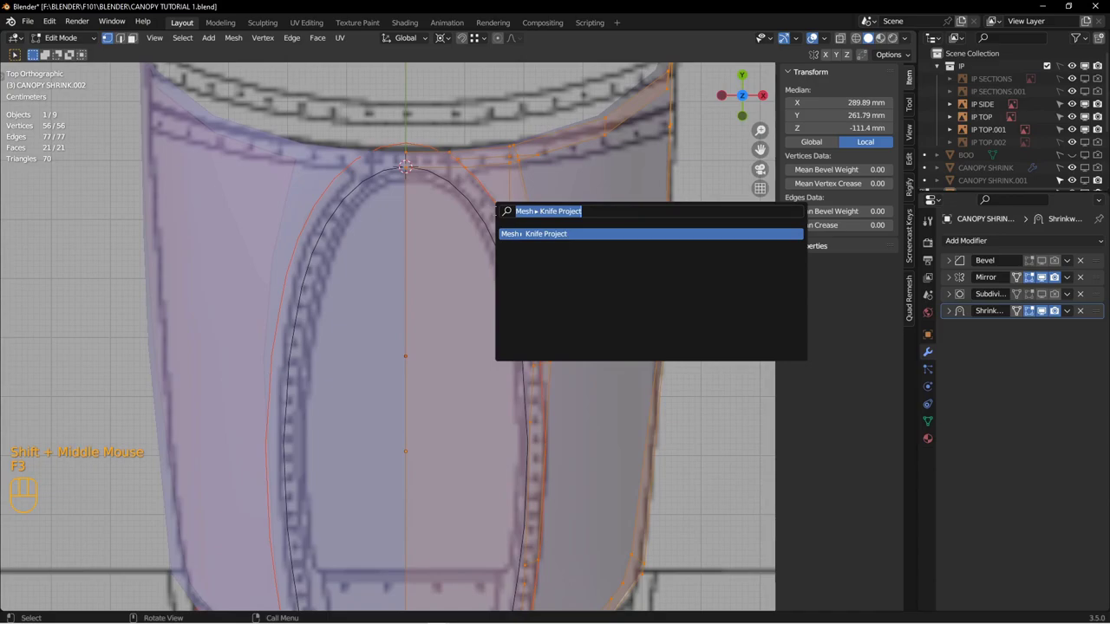
key("Return")
key("Tab")
key("alt+a")
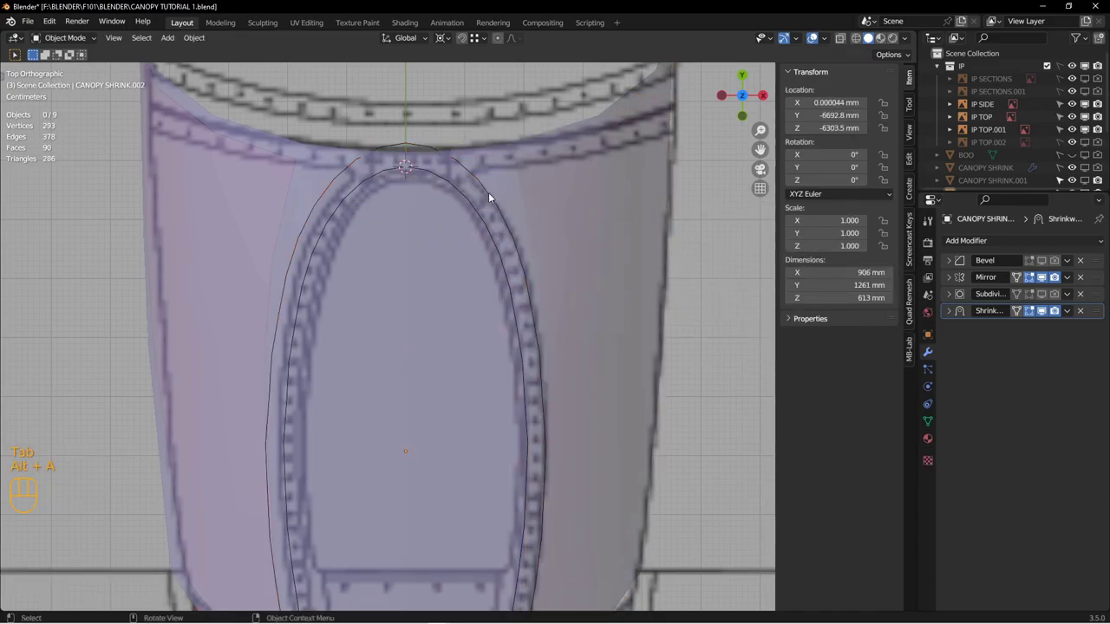
Step: Separate the five frame faces between the projected outer arch cut and the right side window into their own object
left_click(500, 191)
key("Tab")
key("alt+a")
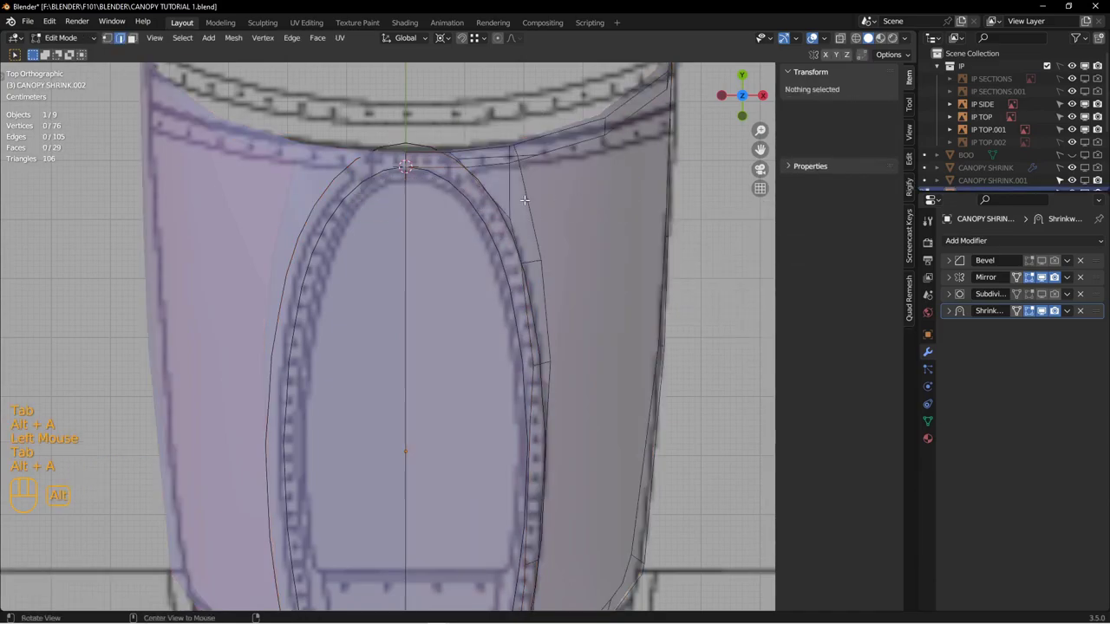
scroll(523, 200, "down", 2)
key("3")
left_click(522, 205)
left_click(520, 209, "shift")
left_click(507, 232, "shift")
left_click(517, 229, "shift")
left_click(544, 356, "shift")
middle_click_drag(557, 434, 534, 264, "shift")
left_click(549, 325, "shift")
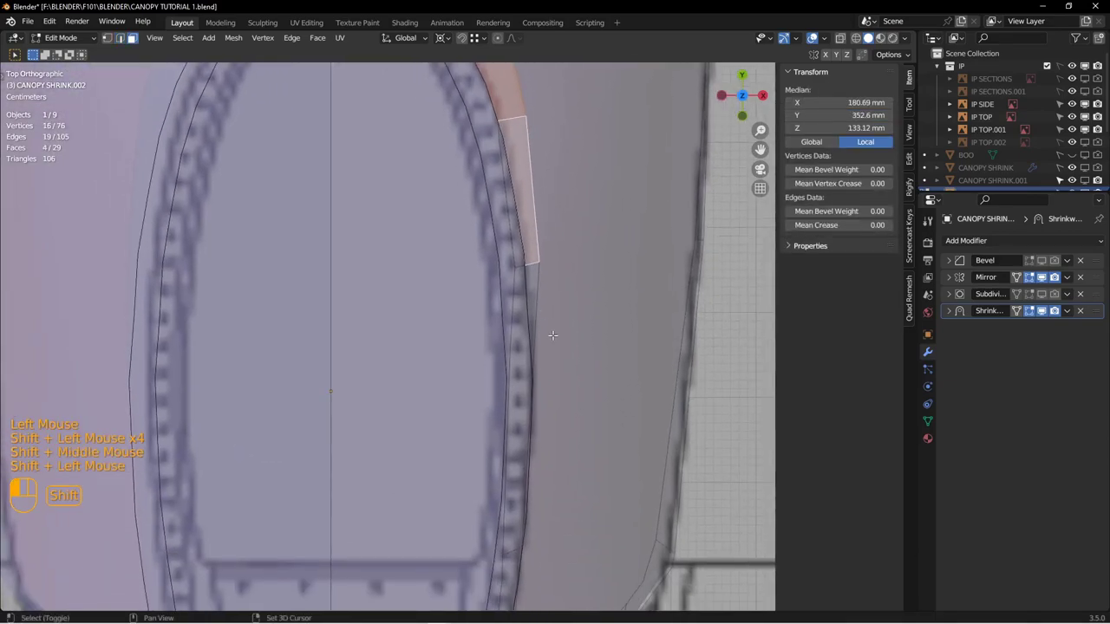
middle_click_drag(549, 325, 533, 305, "shift")
scroll(523, 245, "down", 2)
left_click(548, 320, "shift")
middle_click_drag(548, 348, 547, 272, "shift")
mouse_move(547, 416)
middle_mouse_down("shift")
mouse_move(543, 382)
mouse_move(602, 401)
mouse_move(530, 303)
middle_mouse_up("shift")
scroll(533, 378, "up", 2)
scroll(532, 378, "up", 1)
key("z")
key("z")
middle_click_drag(477, 352, 503, 328, "shift")
middle_click_drag(503, 328, 486, 368)
middle_click_drag(486, 368, 496, 328)
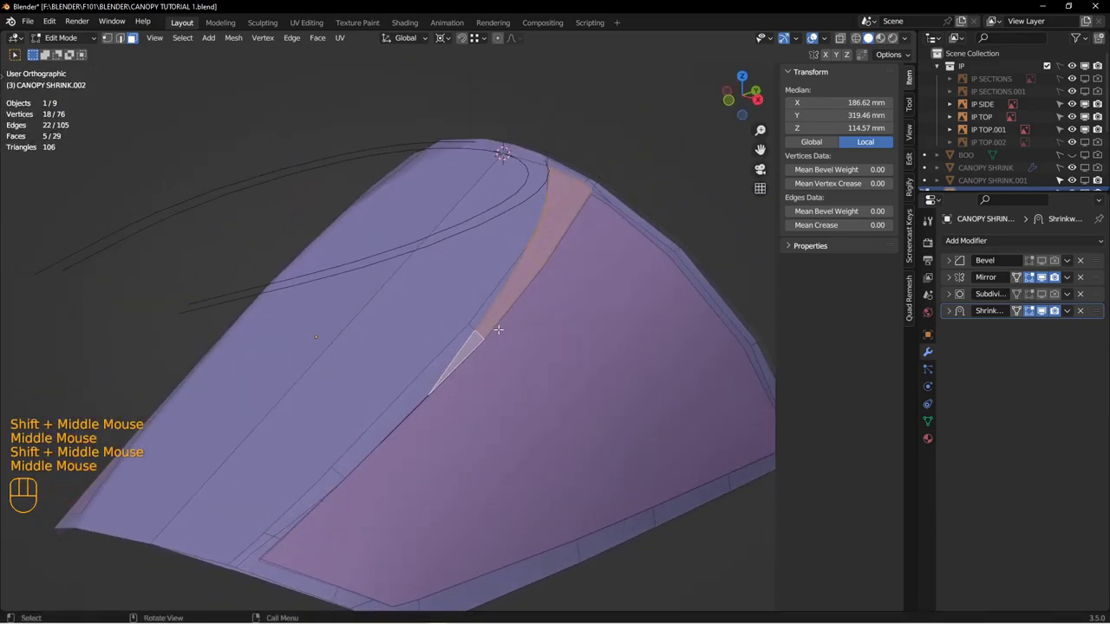
key("p")
left_click(498, 329)
Step: Join the separated strip of faces to the adjoining side window glass object
key("Tab")
left_click(402, 329)
key("Tab")
key("a")
left_click(528, 289)
left_click(564, 272, "shift")
middle_click_drag(564, 272, 543, 263, "alt")
key("ctrl+j")
Step: Examine the joined side glass from the side and top, and compare its upper corner with the real canopy reference photo
key("KP_3")
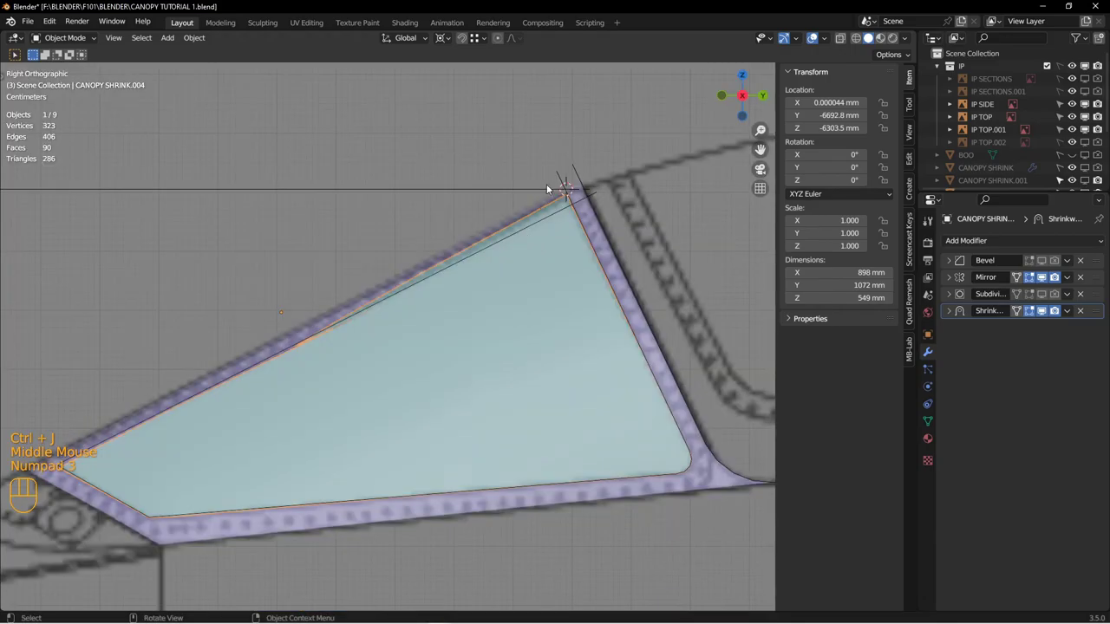
middle_click_drag(528, 205, 587, 333)
scroll(587, 333, "down", 2)
scroll(587, 333, "down", 2)
key("KP_7")
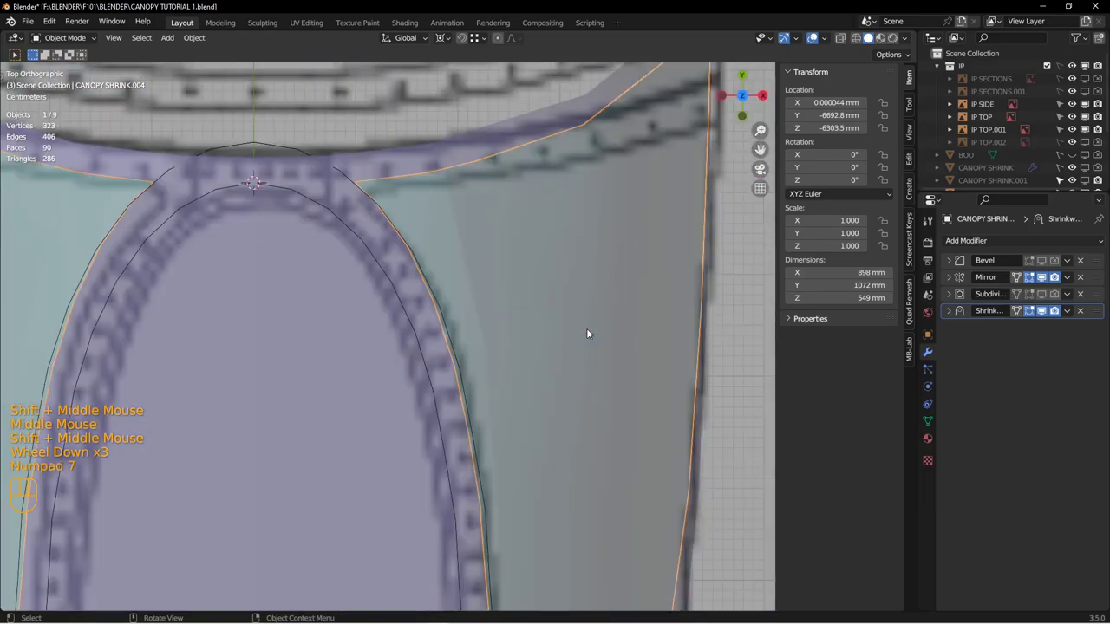
scroll(442, 316, "down", 1)
middle_click_drag(412, 224, 413, 267, "shift")
scroll(442, 319, "down", 2)
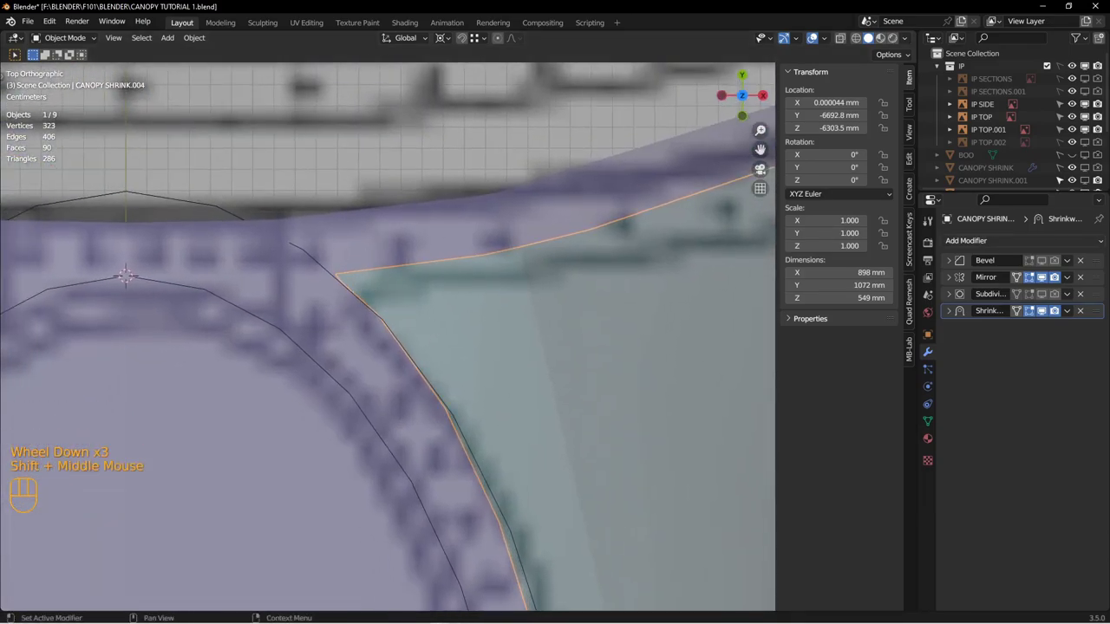
right_click_drag(1108, 251, 449, 314)
key("ctrl+f")
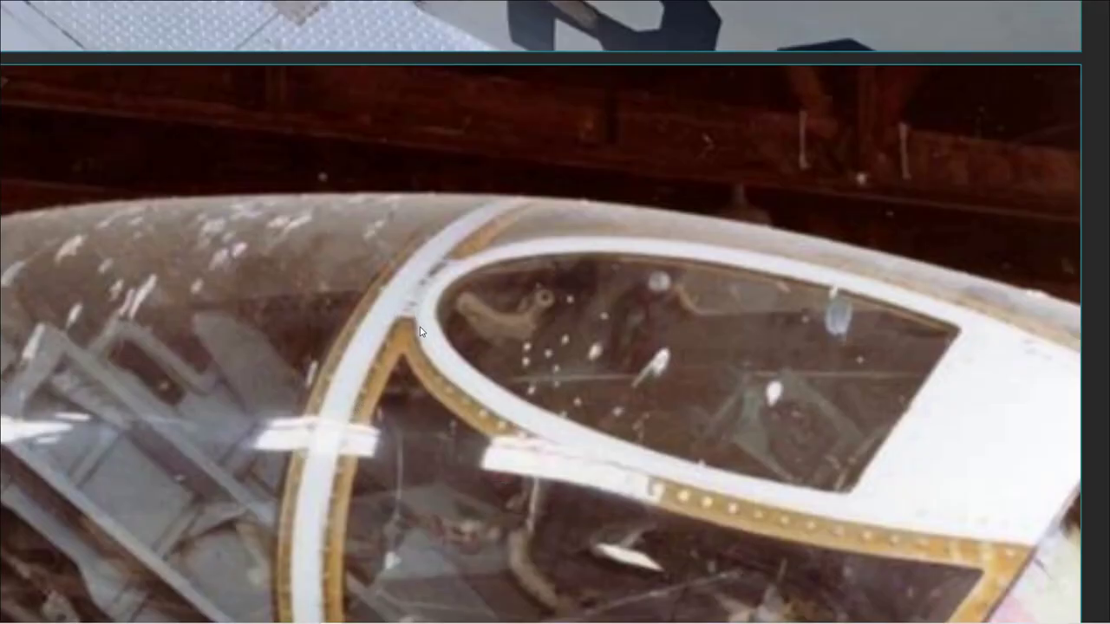
right_click_drag(425, 338, 1109, 260)
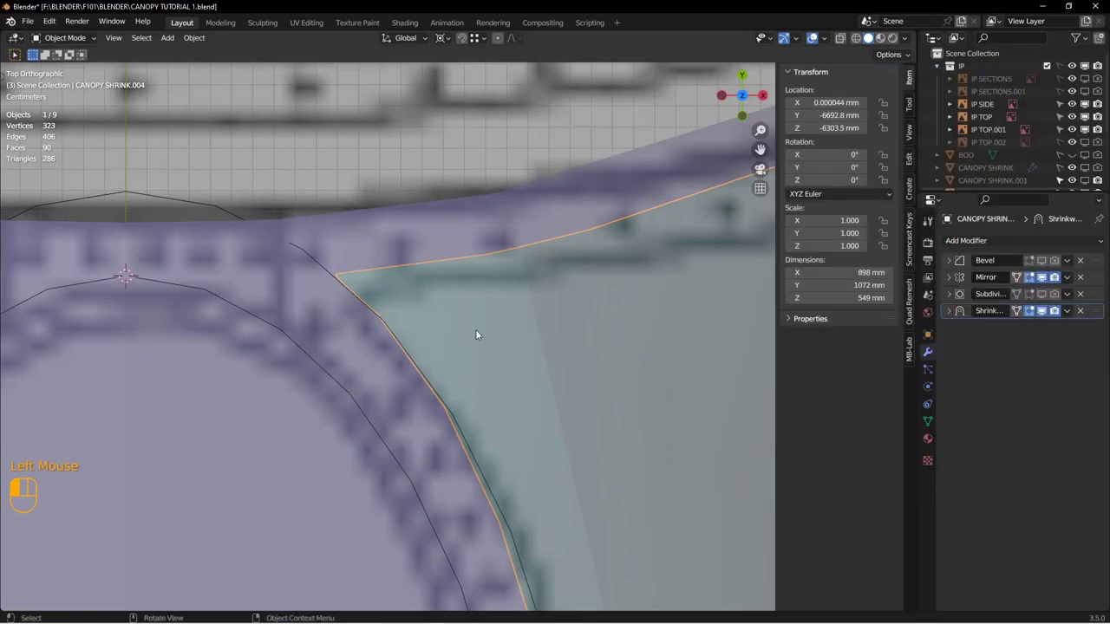
Step: Knife-cut across the side glass's pointed upper corner where it meets the arched frame
scroll(487, 270, "up", 4)
scroll(494, 276, "down", 3)
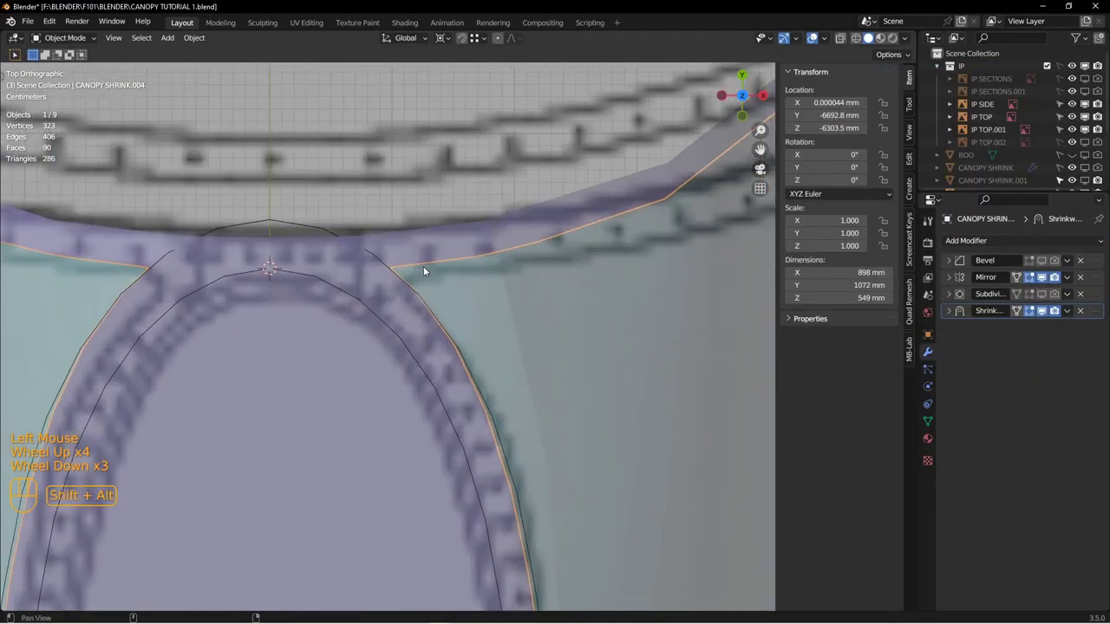
middle_click_drag(420, 263, 511, 309, "shift")
left_click(509, 309)
key("Tab")
key("alt+a")
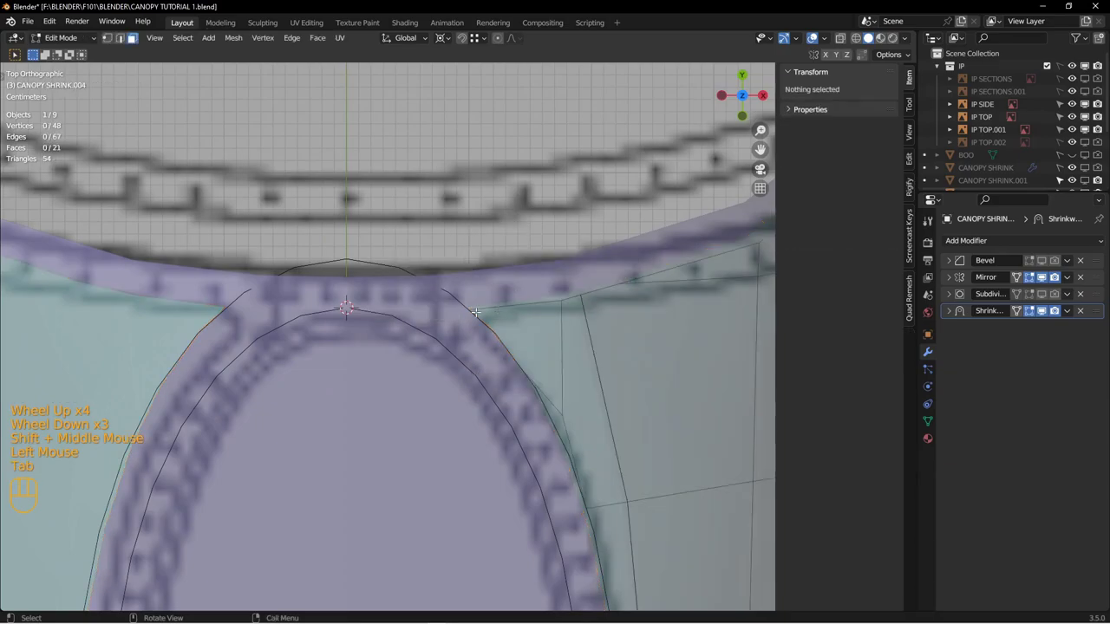
left_click(465, 308)
scroll(501, 317, "down", 2)
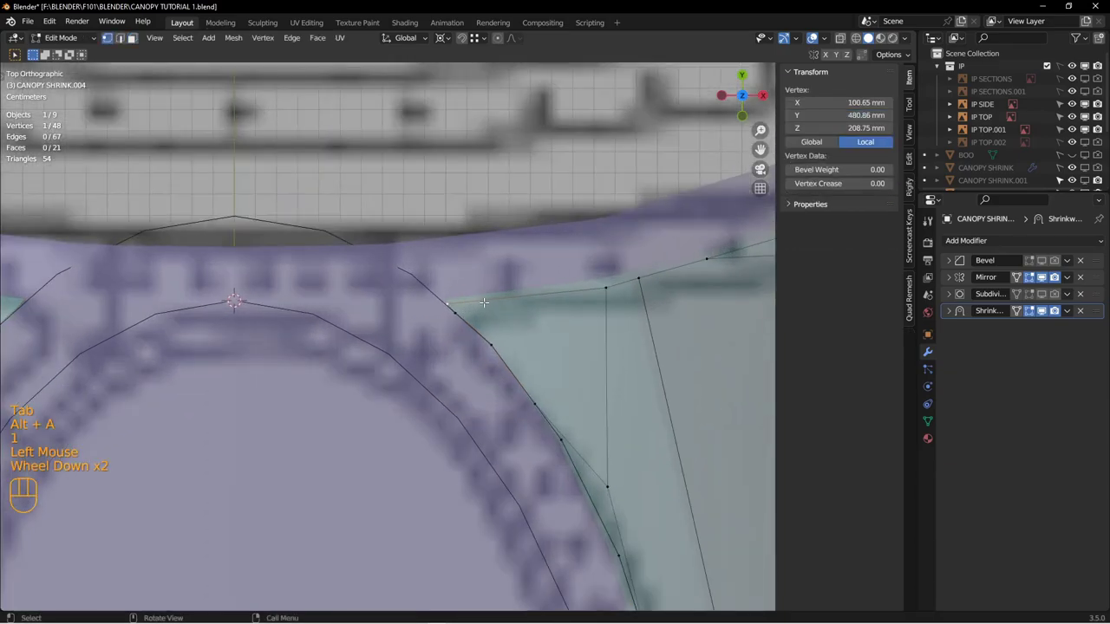
middle_click_drag(487, 317, 485, 335, "shift")
key("k")
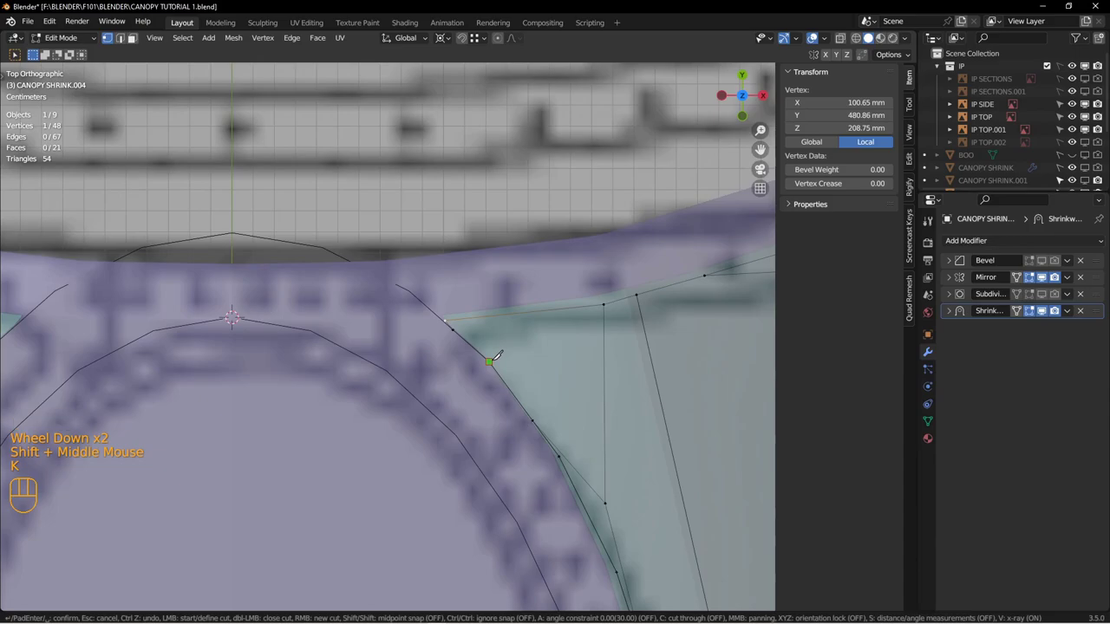
key("y")
key("Return")
Step: Separate the small cut-off face at the side glass's upper corner into its own object
key("3")
left_click(476, 332)
scroll(476, 332, "up", 3)
key("p")
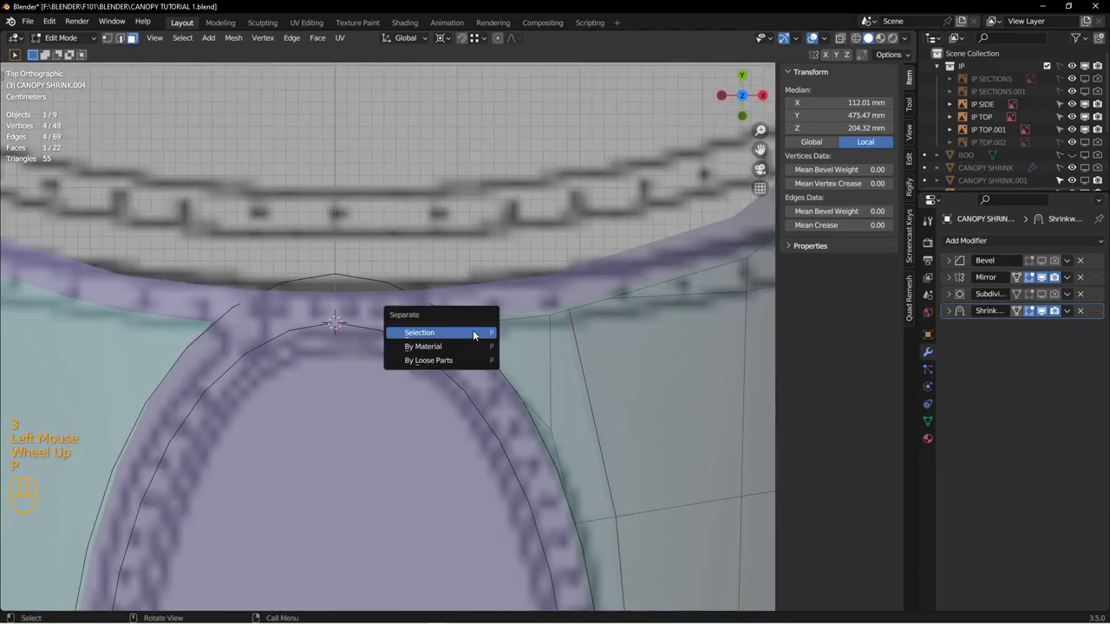
left_click(476, 332)
key("z")
left_click(542, 332)
key("Tab")
Step: Join the separated corner piece to the canopy frame object
left_click(475, 335)
key("alt+a")
middle_click_drag(477, 340, 427, 310)
scroll(451, 311, "up", 3)
scroll(470, 307, "down", 4)
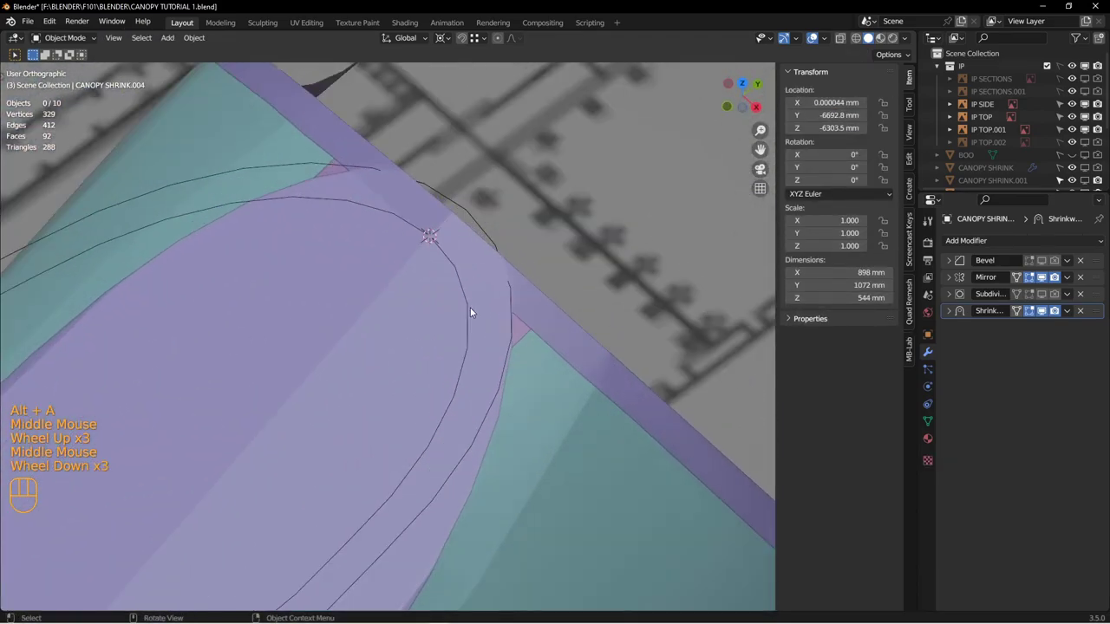
left_click(548, 307)
left_click(548, 307, "shift")
key("ctrl+j")
key("alt+a")
scroll(548, 308, "up", 4)
mouse_move(544, 307)
middle_mouse_down()
mouse_move(538, 340)
mouse_move(539, 326)
middle_mouse_up()
middle_click_drag(539, 326, 544, 327)
mouse_move(544, 328)
middle_mouse_down()
mouse_move(555, 330)
mouse_move(541, 332)
middle_mouse_up()
middle_click_drag(541, 332, 465, 271)
Step: Knife Project the inner arched outline from the top view onto the whole canopy frame mesh CANOPY SHRINK.002
left_click(462, 270)
key("Tab")
left_click(511, 275)
key("Tab")
left_click(474, 266)
key("Tab")
middle_click_drag(473, 266, 460, 287)
key("alt+a")
key("a")
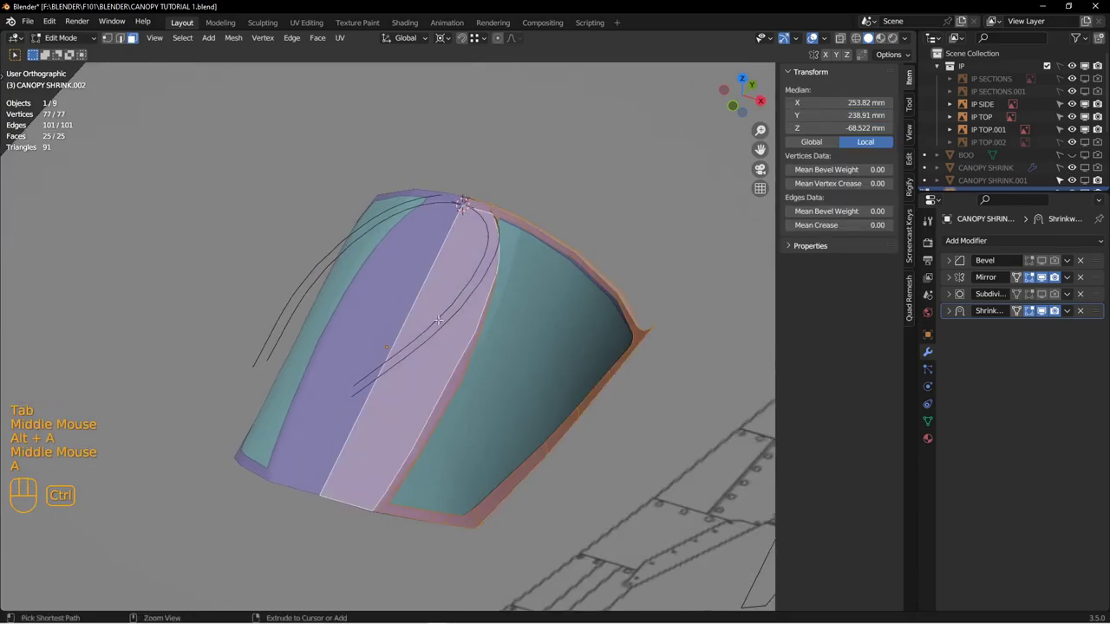
left_click(469, 294, "ctrl")
key("Tab")
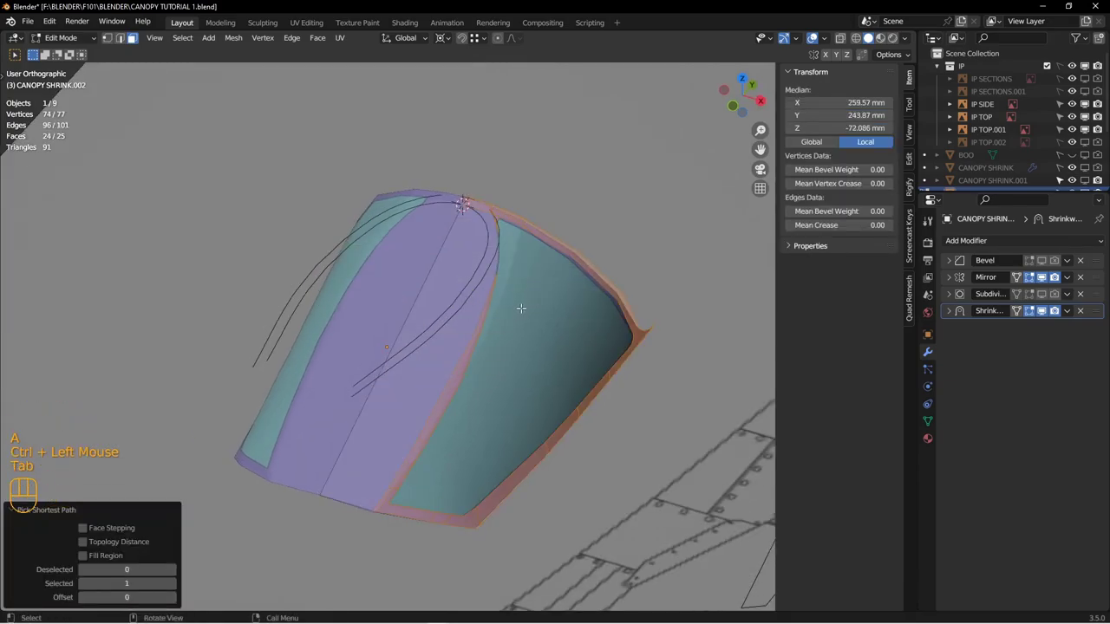
key("a")
middle_click_drag(497, 322, 436, 321)
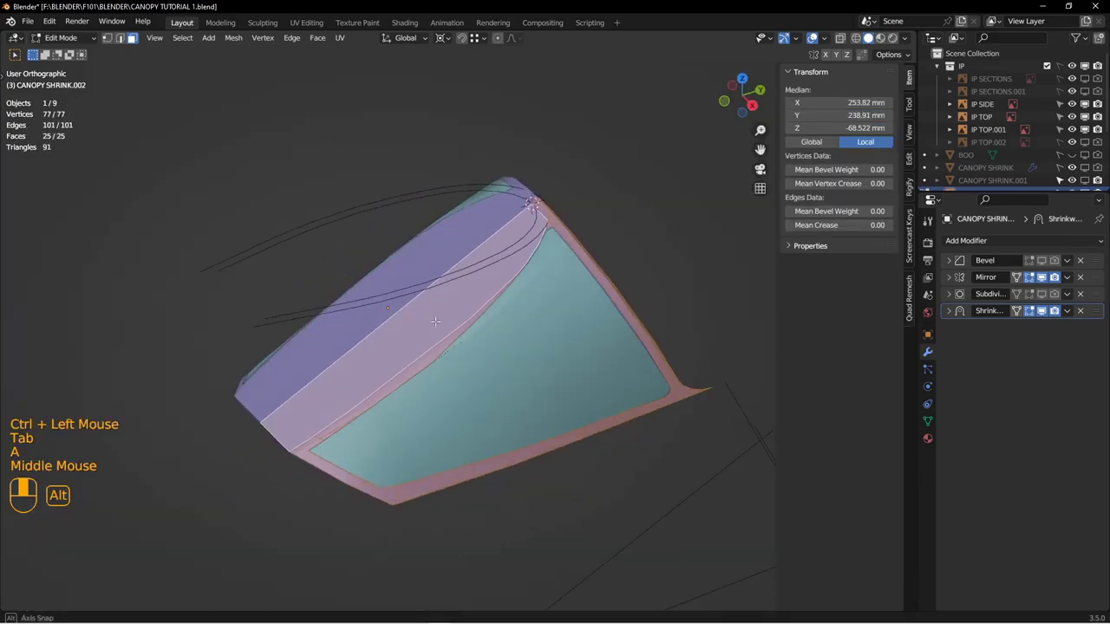
left_click(266, 252, "ctrl")
key("KP_7")
middle_click_drag(478, 271, 520, 278, "shift")
scroll(474, 272, "down", 2)
key("F3")
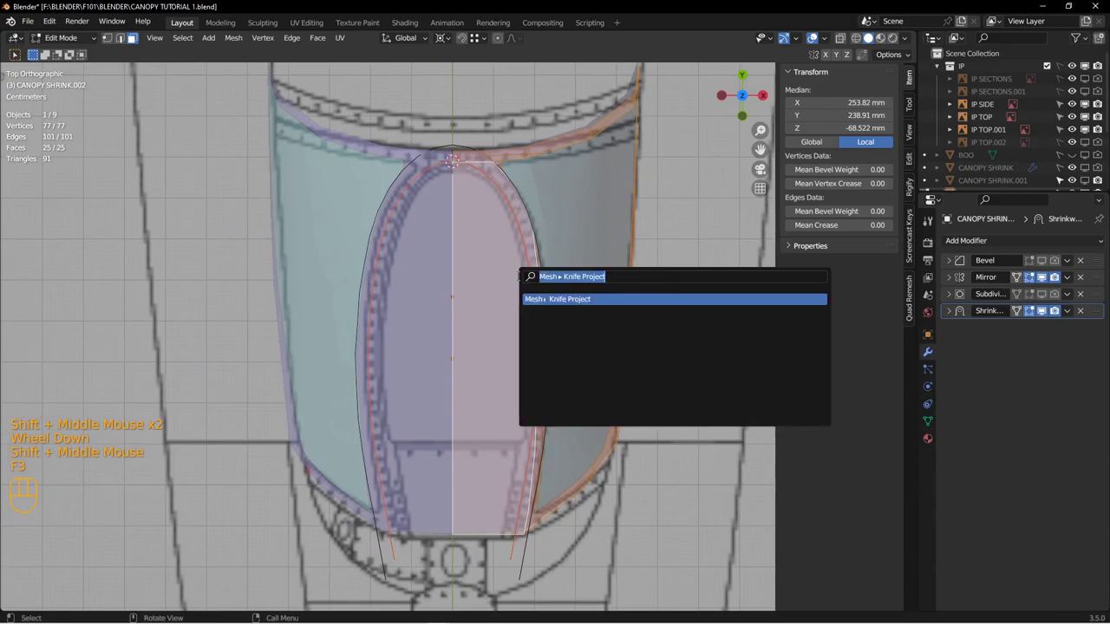
key("Return")
Step: Examine the projected inner arch cut on the canopy frame
key("z")
middle_click_drag(527, 268, 511, 230)
key("Tab")
left_click(350, 263)
key("alt+a")
left_click(525, 251)
key("Tab")
key("Tab")
key("alt+a")
Step: Separate the central windscreen face inside the inner arch cut into its own object
left_click(510, 230)
scroll(510, 228, "down", 2)
middle_click_drag(496, 312, 491, 266)
middle_click_drag(482, 345, 479, 273, "shift")
middle_click_drag(479, 273, 444, 268)
middle_click_drag(476, 229, 478, 286)
middle_click_drag(482, 173, 485, 235, "shift")
middle_click_drag(488, 208, 502, 283, "shift")
scroll(488, 286, "down", 2, "alt")
key("KP_7")
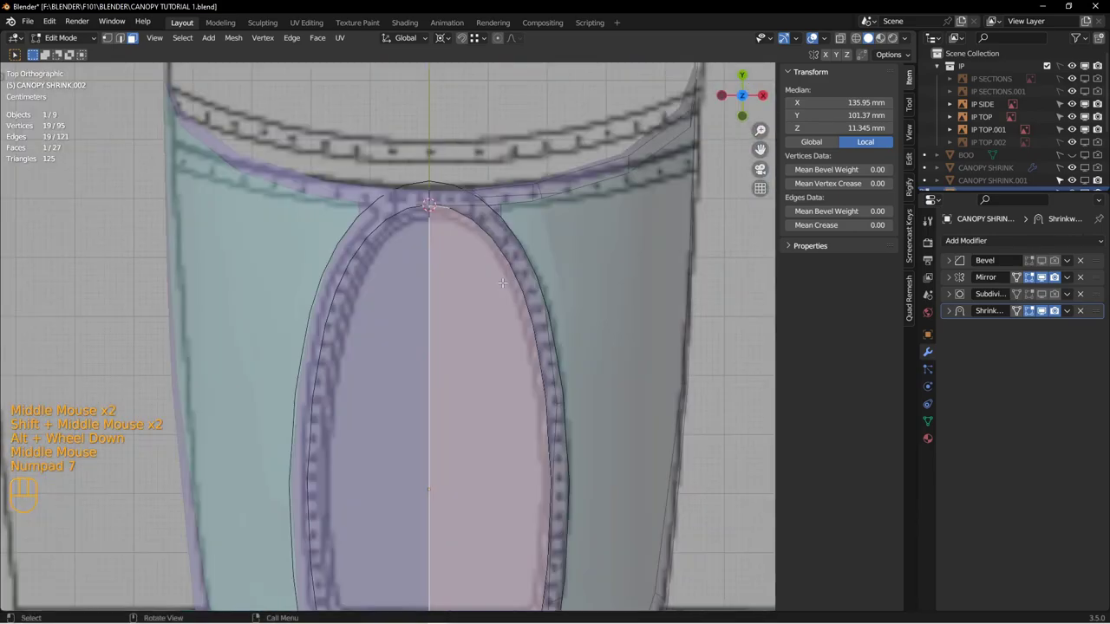
key("p")
left_click(512, 286)
key("Tab")
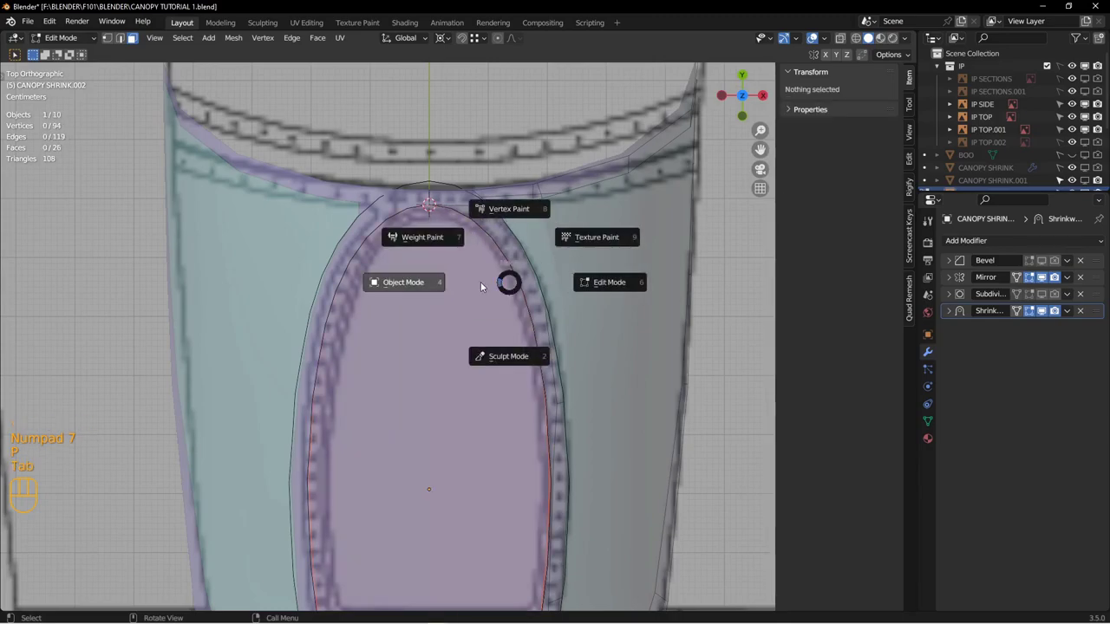
key("alt+a")
Step: Examine the separated windscreen, frame and side glass in perspective and against the side-view blueprint
scroll(460, 294, "up", 2)
middle_click_drag(461, 295, 504, 333)
middle_click_drag(504, 333, 483, 304, "alt")
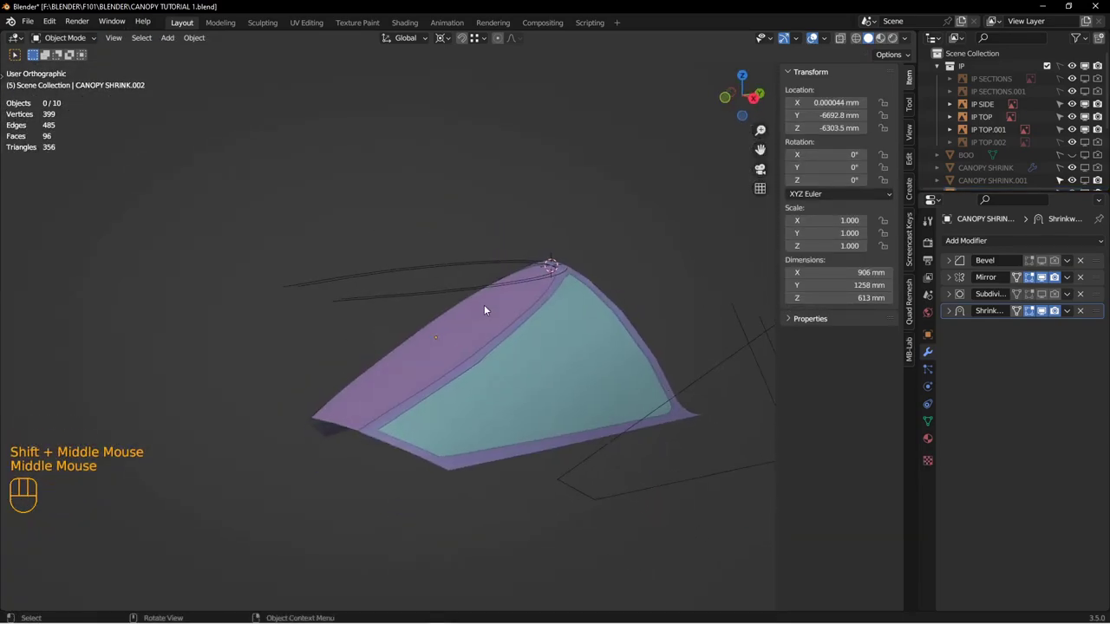
key("KP_3")
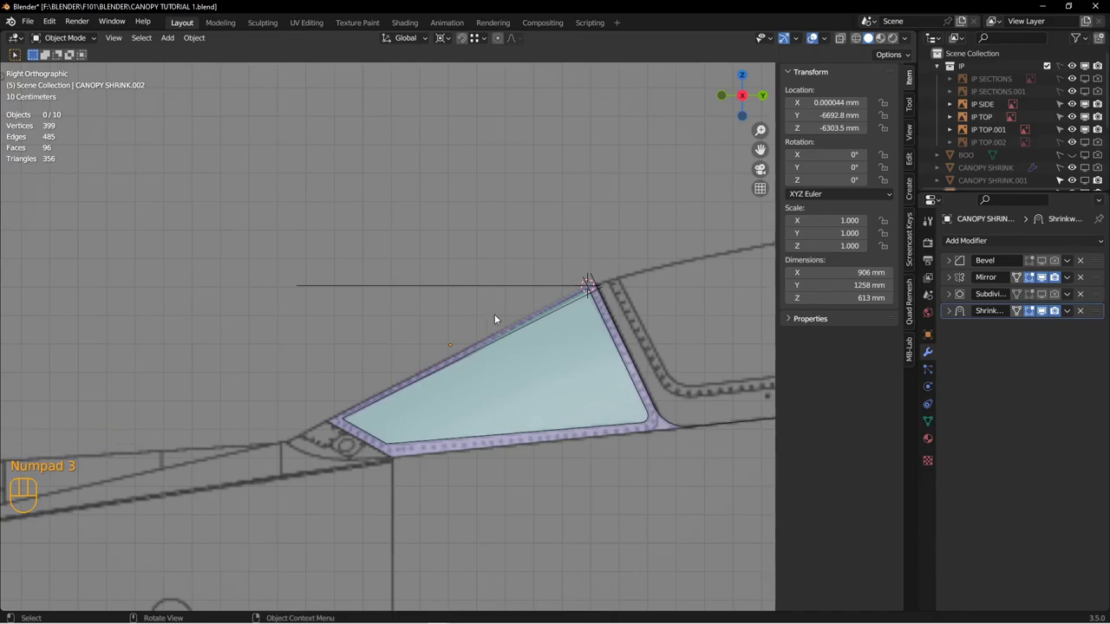
left_click(534, 351)
middle_click_drag(535, 349, 526, 371)
scroll(685, 404, "down", 1)
scroll(685, 404, "up", 1)
scroll(685, 404, "up", 1)
Step: Move the four cutting outline objects into a new collection named CUTS and exclude that collection from the view layer
left_click(742, 433, "shift")
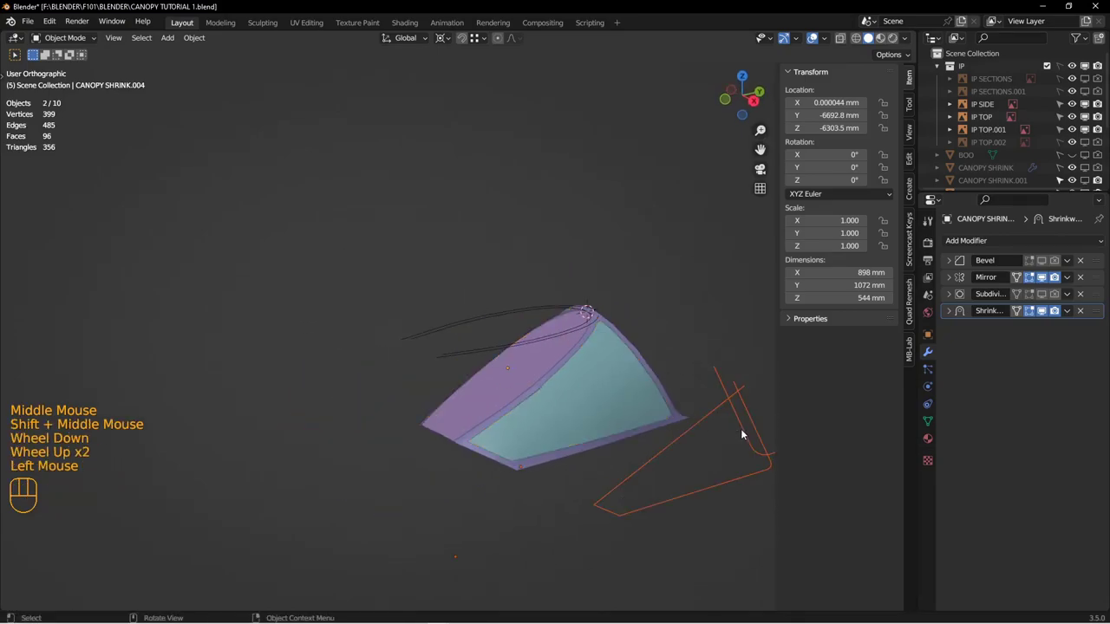
left_click(450, 324, "shift")
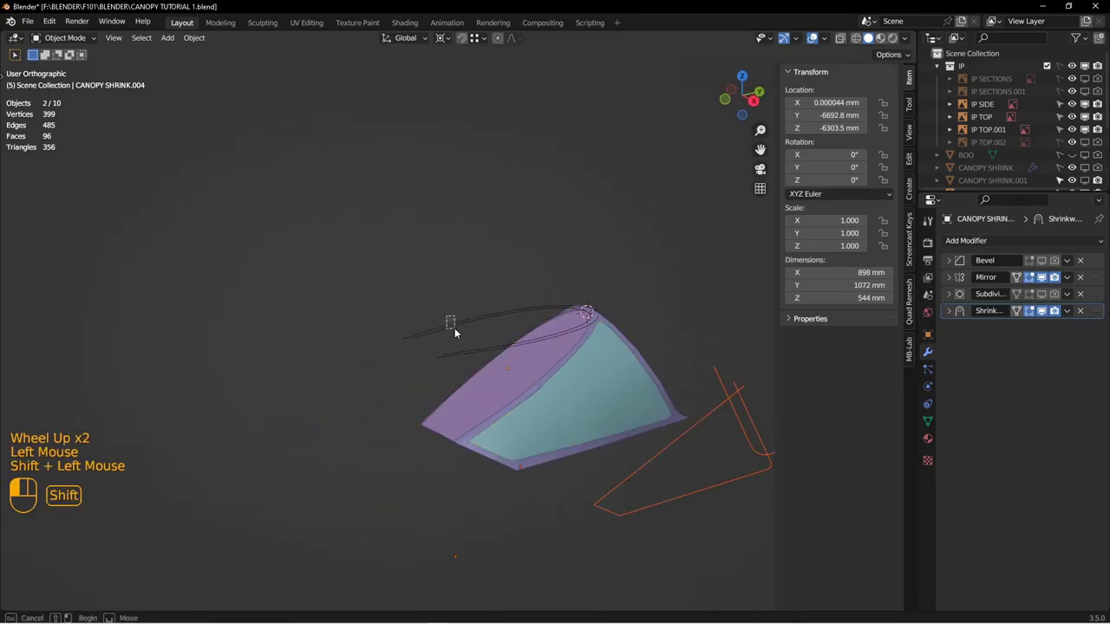
left_click(936, 68)
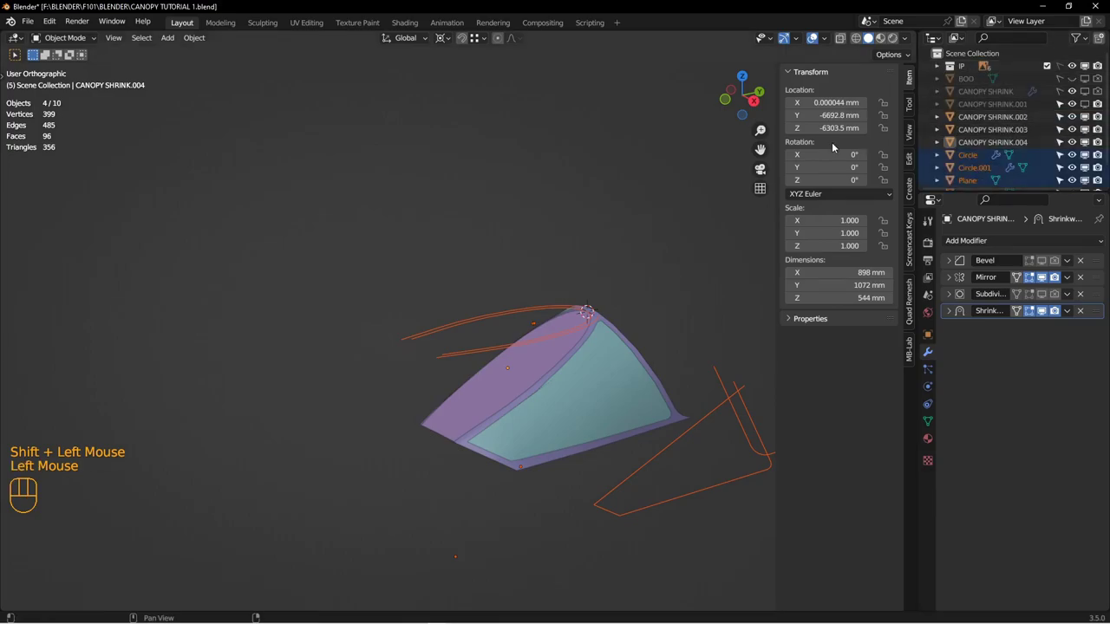
middle_click_drag(553, 200, 579, 217)
middle_click_drag(579, 217, 492, 184, "shift")
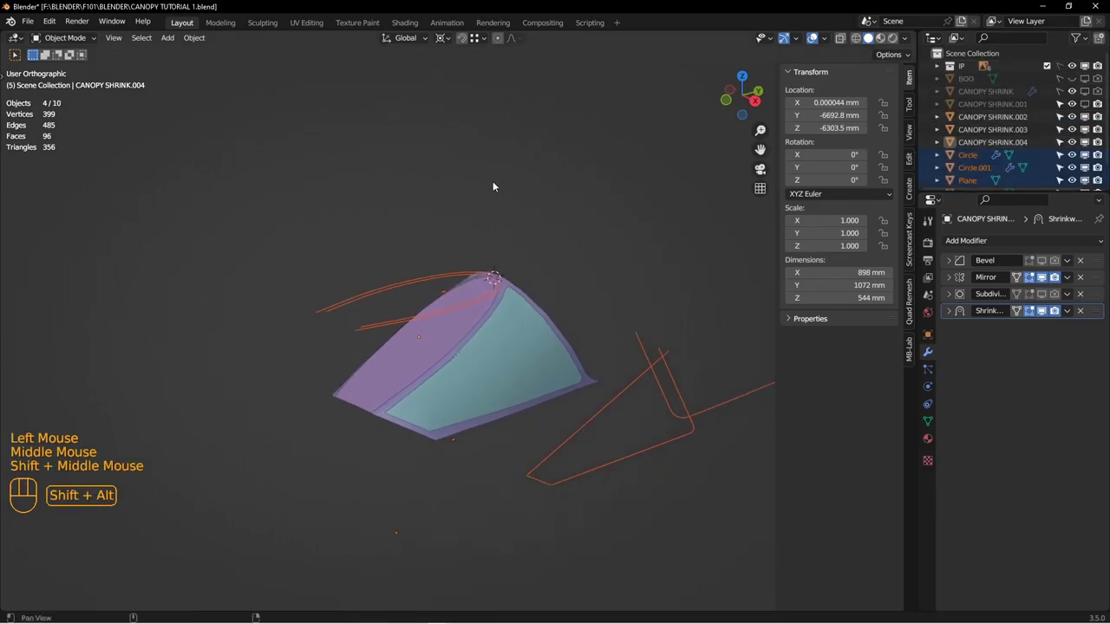
key("m")
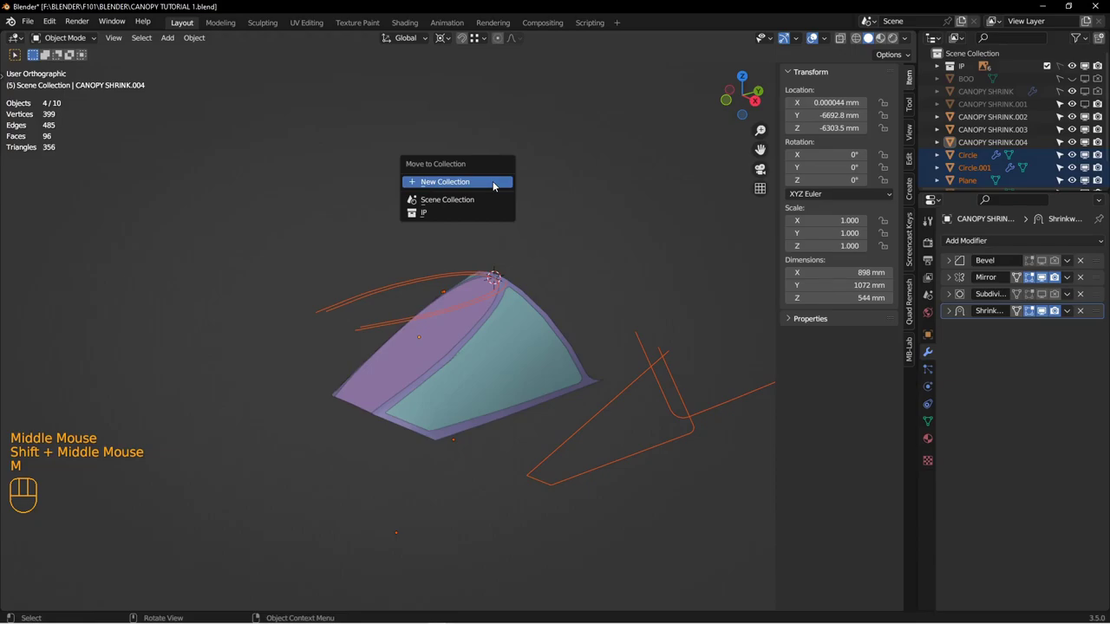
left_click(473, 189)
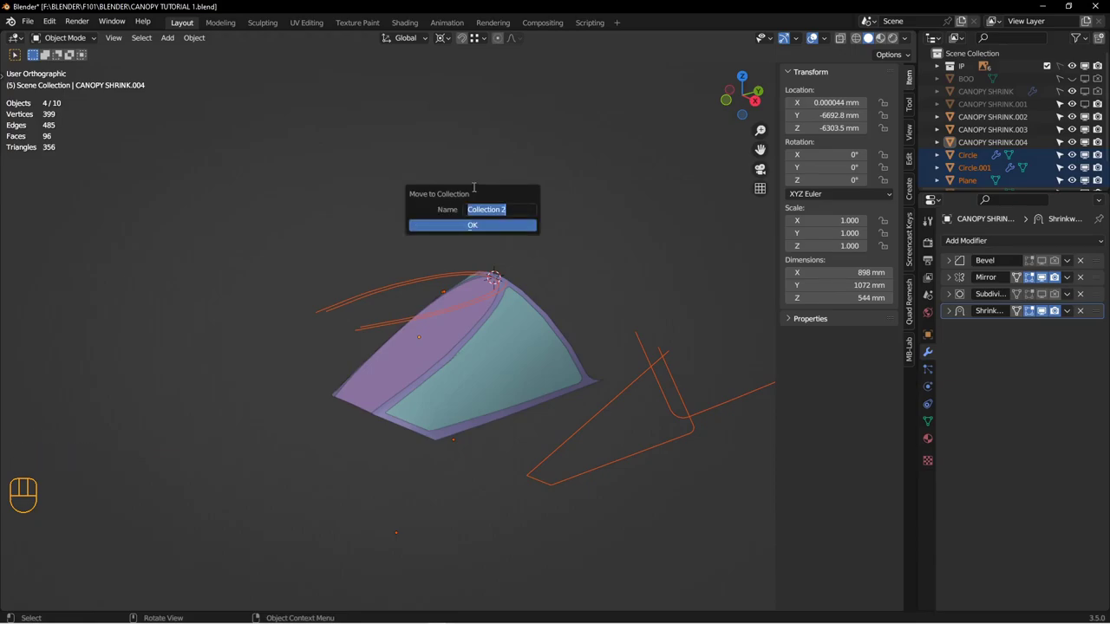
type("CUTS")
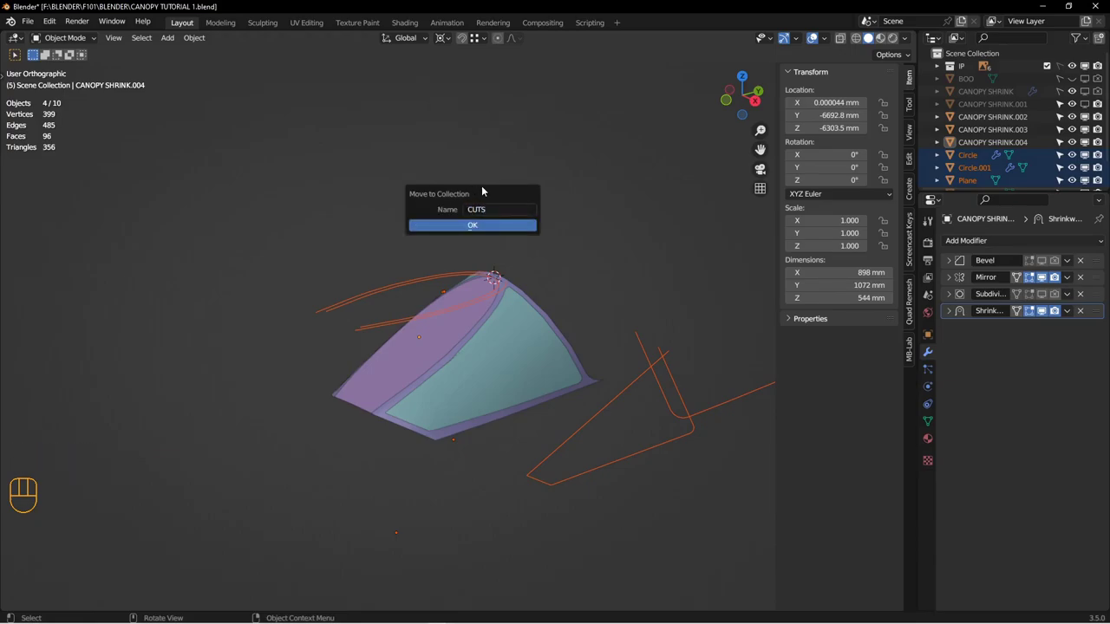
left_click(517, 225)
left_click(937, 78)
left_click(1046, 78)
middle_click_drag(562, 321, 512, 224)
scroll(535, 335, "down", 1)
Step: Isolate the side glass object CANOPY SHRINK.004 in local view and hide its Mirror modifier in the viewport
left_click(534, 335)
scroll(524, 329, "down", 1)
scroll(495, 332, "down", 1)
key("Tab")
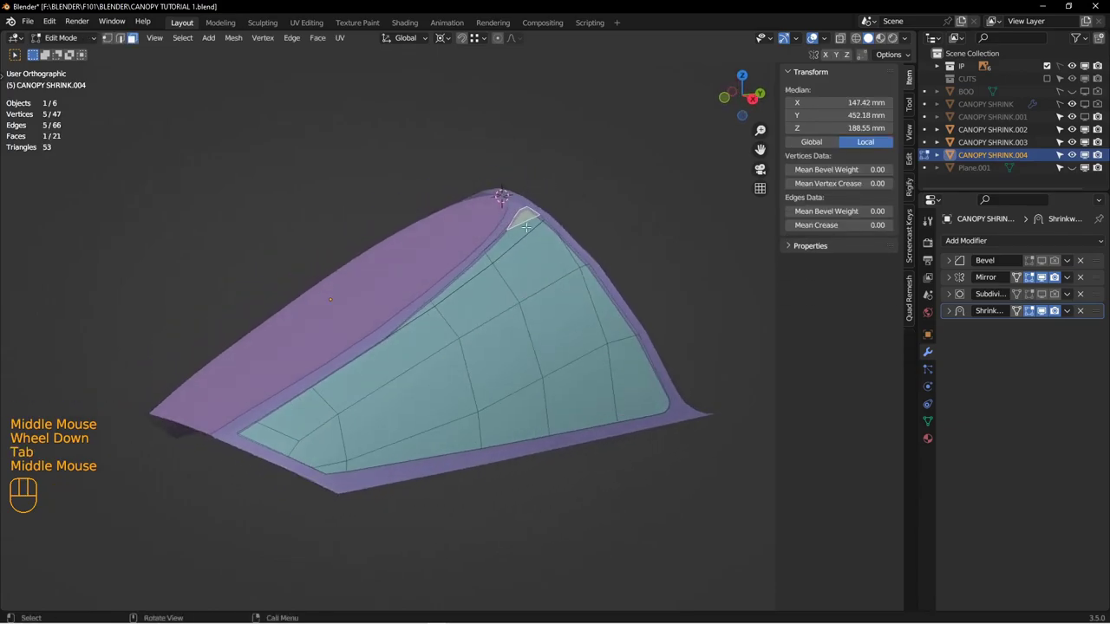
key("Tab")
left_click(587, 328)
key("Tab")
left_click(407, 332)
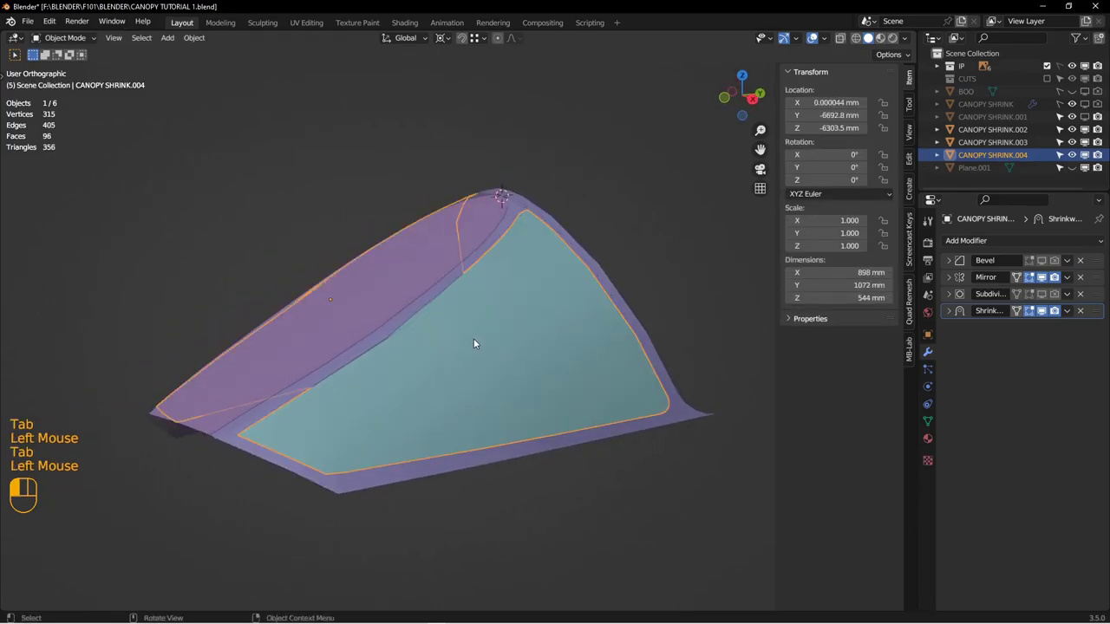
key("KP_Divide")
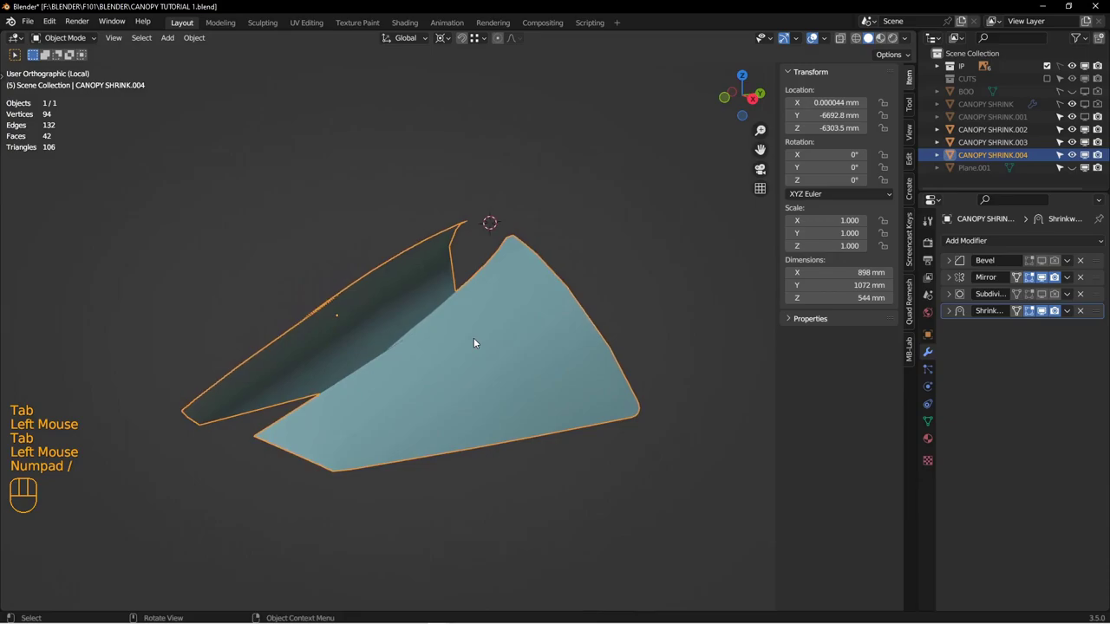
left_click(1040, 278)
left_click(1042, 310)
left_click(1042, 311)
middle_click_drag(512, 355, 488, 330)
Step: Select the loose boundary vertices along the side glass's curved upper edge to check them
key("Tab")
left_click(598, 337)
scroll(495, 343, "down", 2)
middle_click_drag(487, 330, 384, 364, "alt")
key("1")
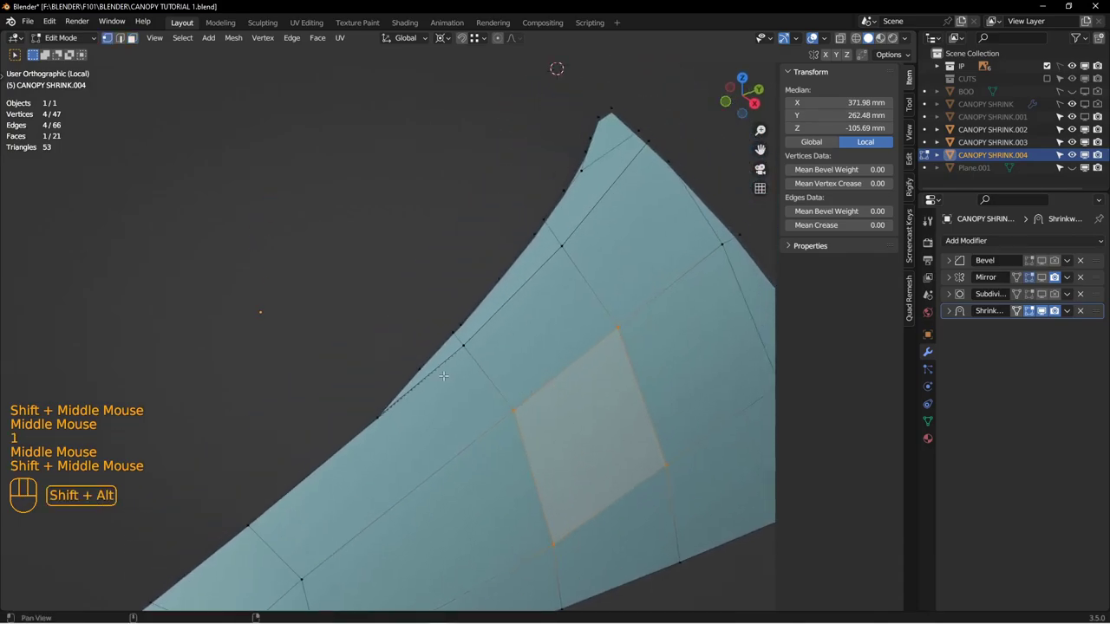
scroll(384, 365, "down", 2)
left_click(402, 366)
left_click(470, 294, "shift")
left_click(542, 207, "shift")
middle_click_drag(540, 211, 482, 374, "shift")
left_click(592, 216, "shift")
middle_click_drag(568, 308, 529, 316)
middle_click_drag(529, 316, 563, 279, "shift")
left_click(580, 272, "shift")
middle_click_drag(634, 205, 478, 190)
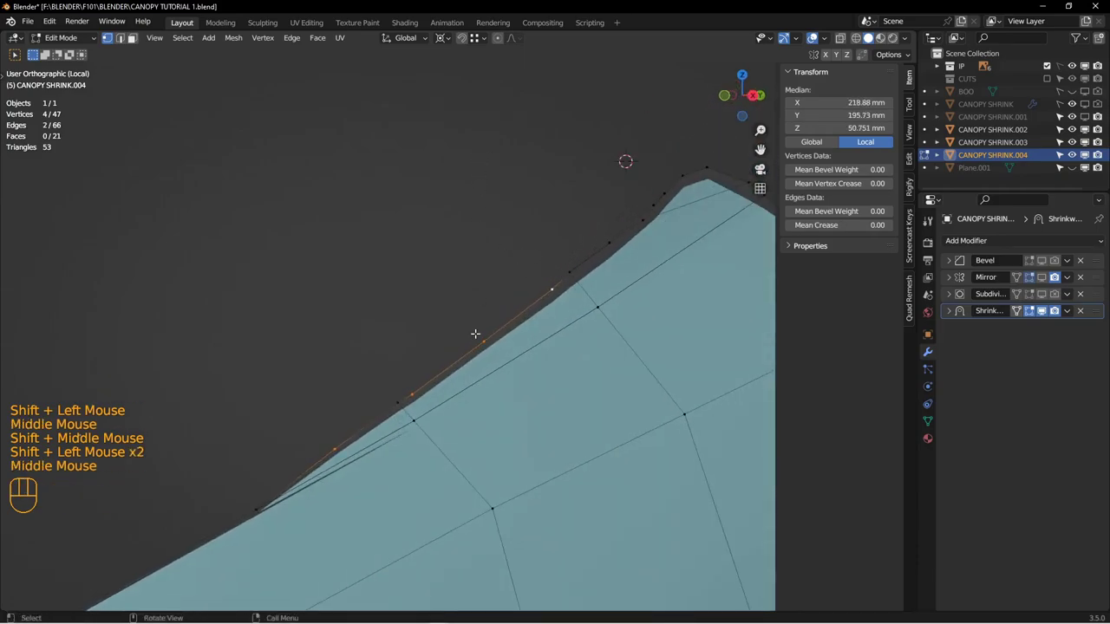
Step: Examine how the side glass's mesh edges meet the vertices of its curved upper border
scroll(466, 408, "up", 2)
middle_click_drag(466, 408, 465, 392, "shift")
middle_click_drag(465, 392, 437, 375)
scroll(463, 372, "down", 1)
scroll(435, 373, "down", 3)
middle_click_drag(468, 317, 532, 264, "shift")
scroll(607, 196, "up", 1)
middle_click_drag(607, 196, 459, 322, "shift")
scroll(413, 346, "up", 1)
key("ctrl+e")
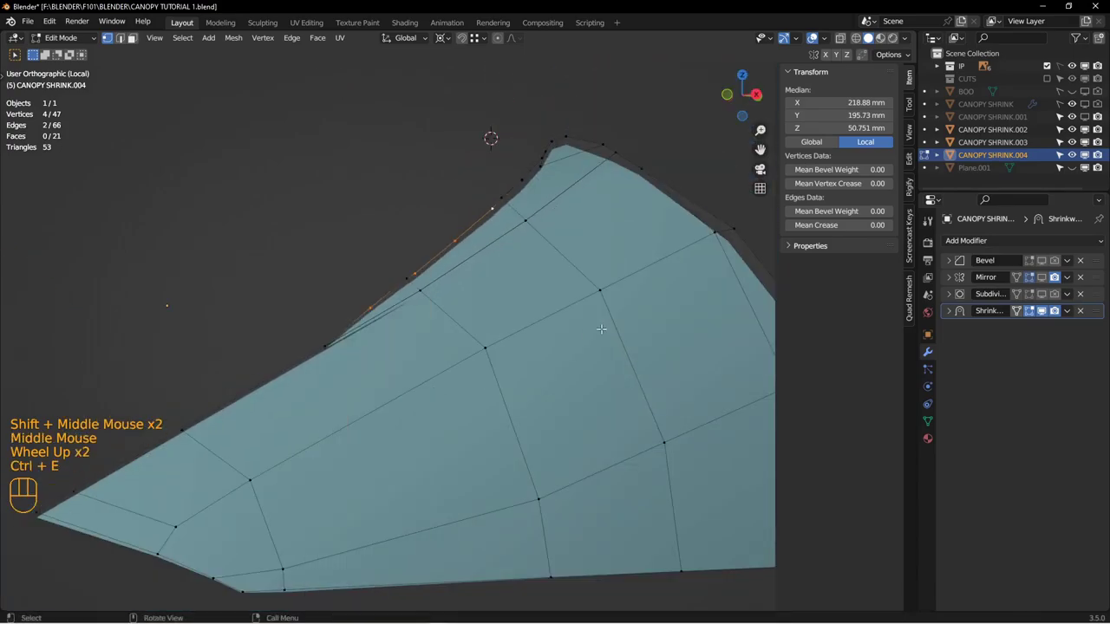
Step: Add a loop cut across the side glass, slid close to where its upper edge begins to curve
key("ctrl+r")
left_click(424, 382)
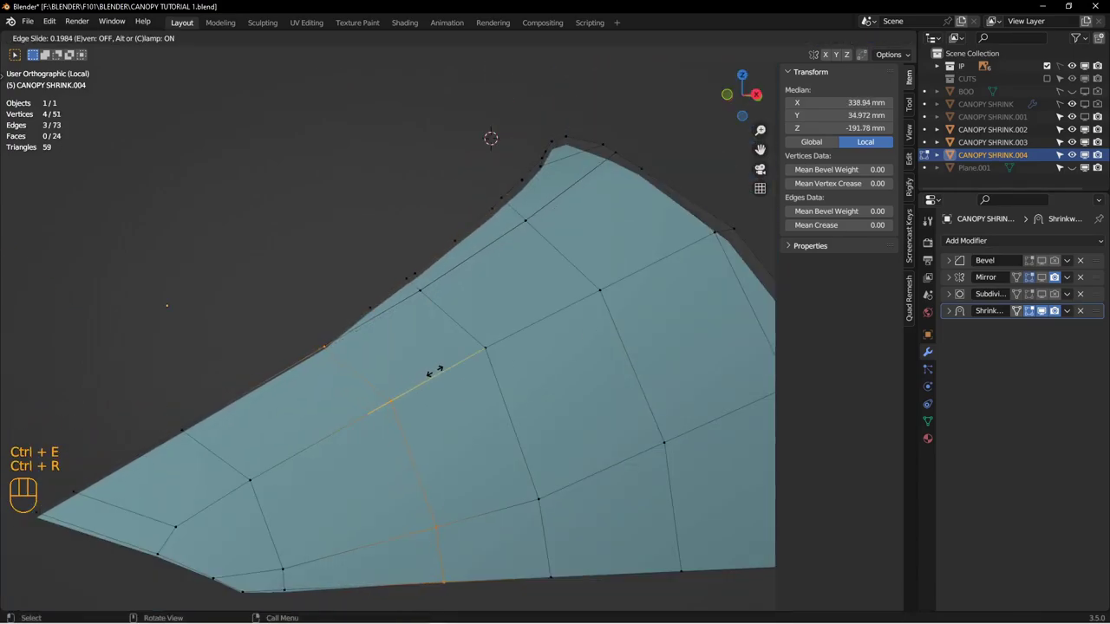
left_click(434, 371)
scroll(359, 361, "down", 2)
mouse_move(379, 366)
middle_mouse_down()
mouse_move(359, 362)
mouse_move(453, 463)
mouse_move(416, 361)
mouse_move(412, 382)
middle_mouse_up()
scroll(451, 456, "down", 1)
Step: Hide the Shrinkwrap modifier in the viewport and merge the overlapping vertices where the loop cut meets the upper edge
key("z")
left_click(413, 371)
key("Tab")
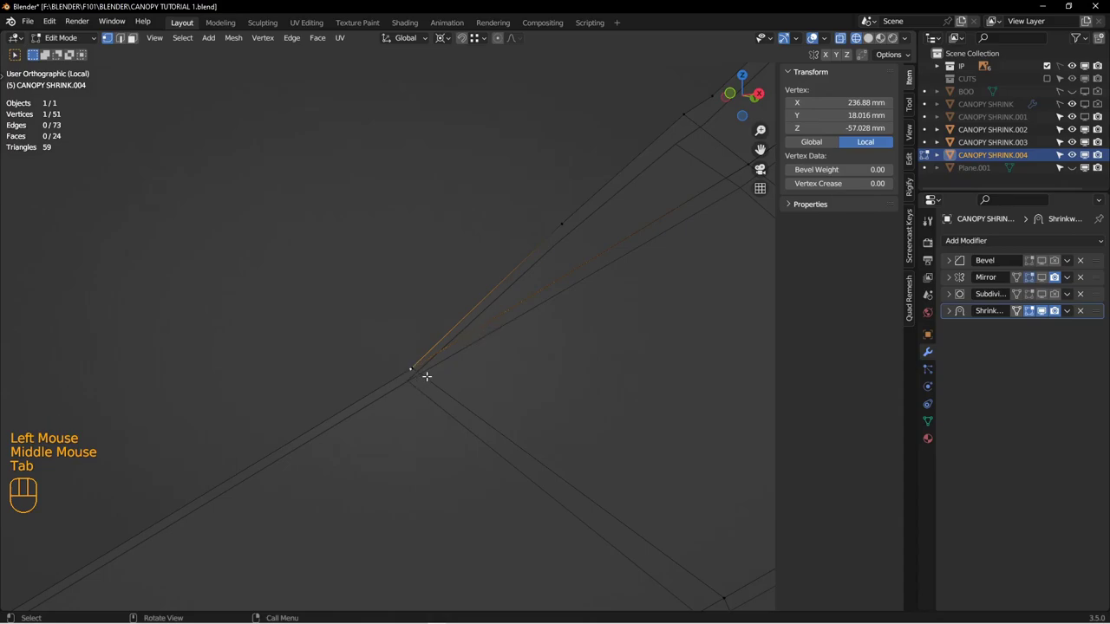
left_click(1041, 312)
scroll(342, 390, "down", 2)
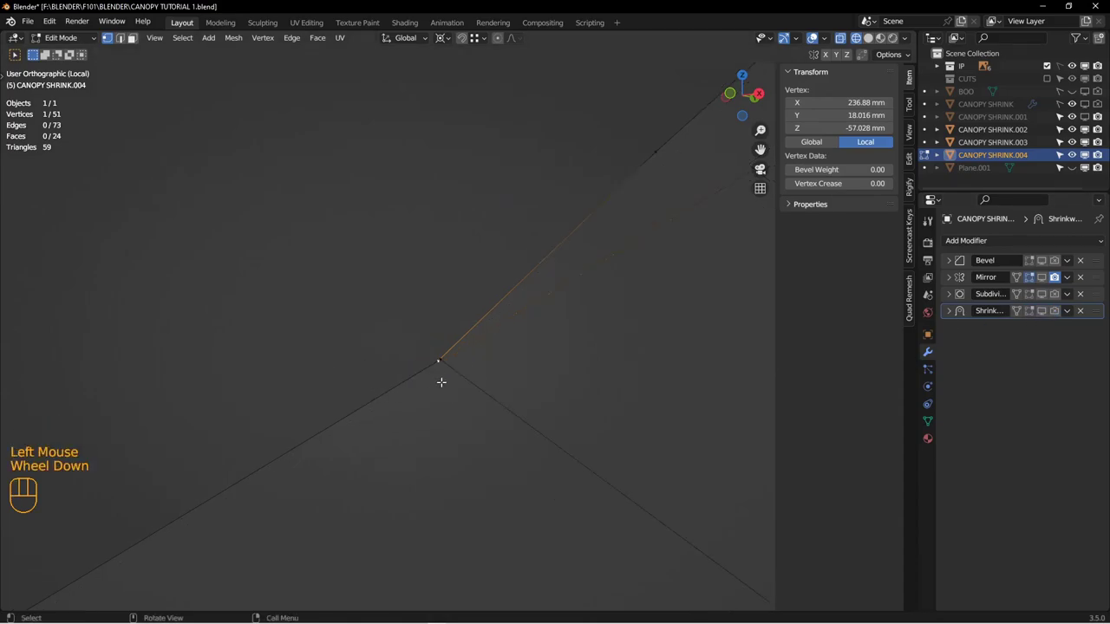
left_click_drag(408, 334, 491, 386)
key("m")
left_click(478, 374)
scroll(545, 280, "up", 4)
scroll(442, 380, "down", 1)
Step: Dissolve two surplus vertices along the side glass's curved upper edge
middle_click_drag(544, 280, 418, 421, "shift")
scroll(412, 407, "down", 1)
left_click(398, 444)
left_click(500, 358, "shift")
key("ctrl+x")
middle_click_drag(565, 341, 423, 411, "shift")
scroll(451, 376, "up", 1)
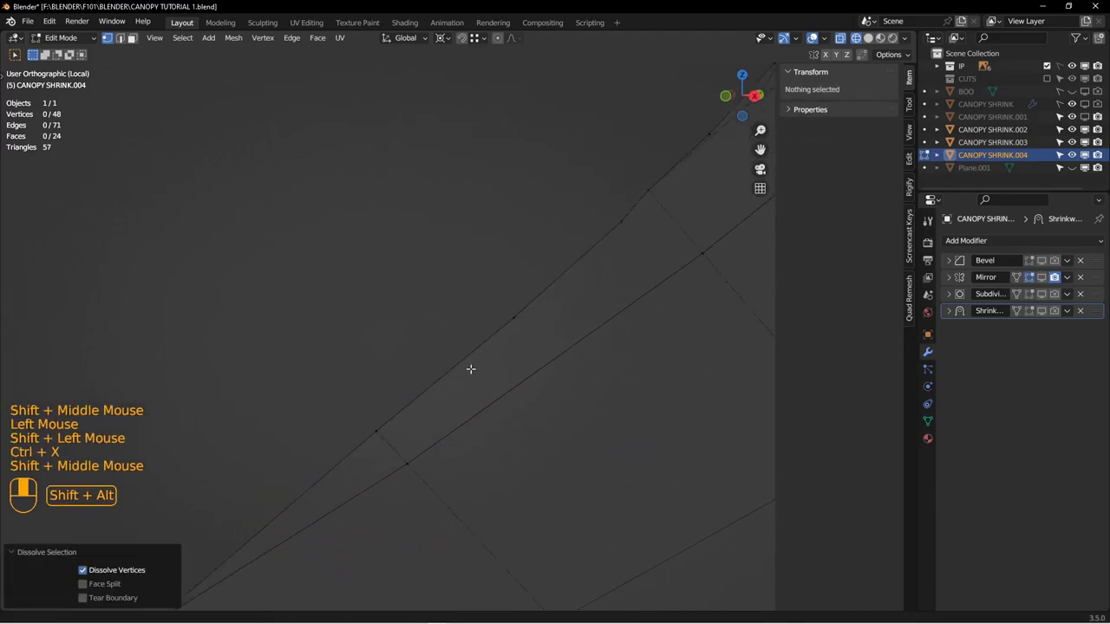
Step: Dissolve two more surplus vertices between the grid lines along the side glass's upper edge
scroll(423, 411, "down", 1)
left_click(473, 362)
left_click(384, 439, "shift")
key("ctrl+x")
middle_click_drag(480, 347, 411, 384, "shift")
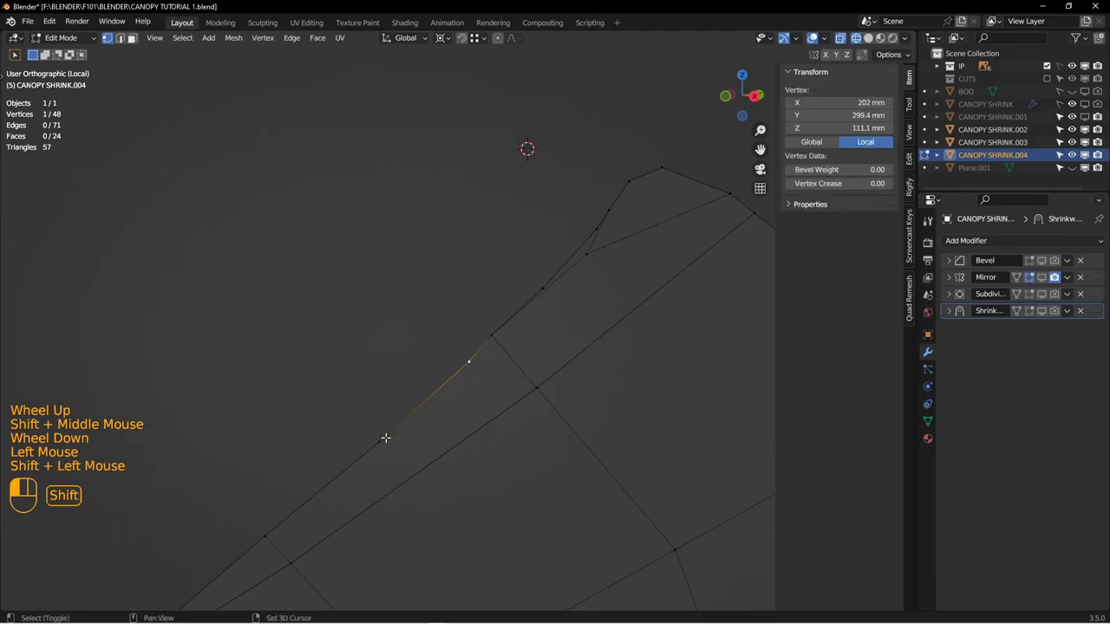
left_click(414, 427)
key("ctrl+x")
Step: Merge the four crowded vertices just below the side glass's upper corner into one, using the At Last option
scroll(489, 369, "down", 2)
left_click(566, 283)
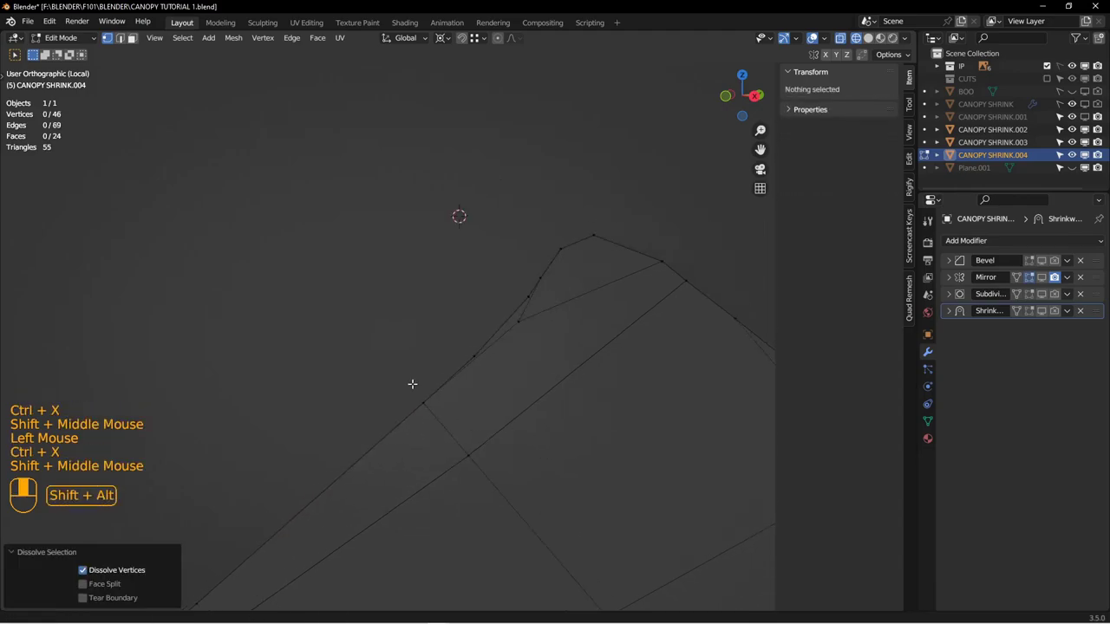
middle_click_drag(580, 251, 495, 355, "shift")
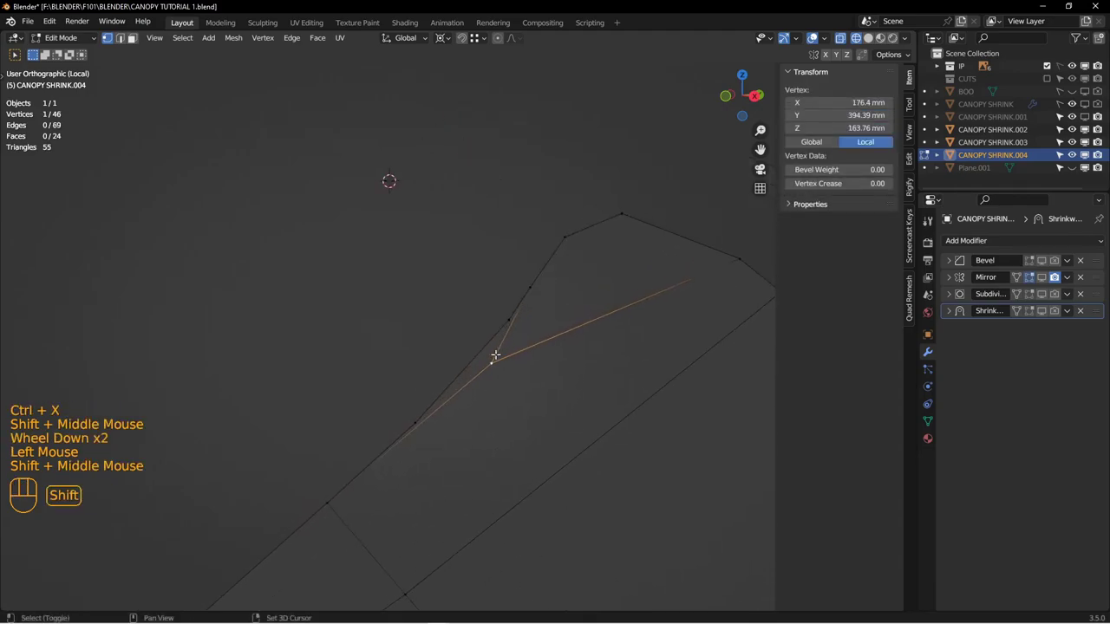
left_click(415, 422, "shift")
left_click(509, 321, "shift")
left_click(531, 287, "shift")
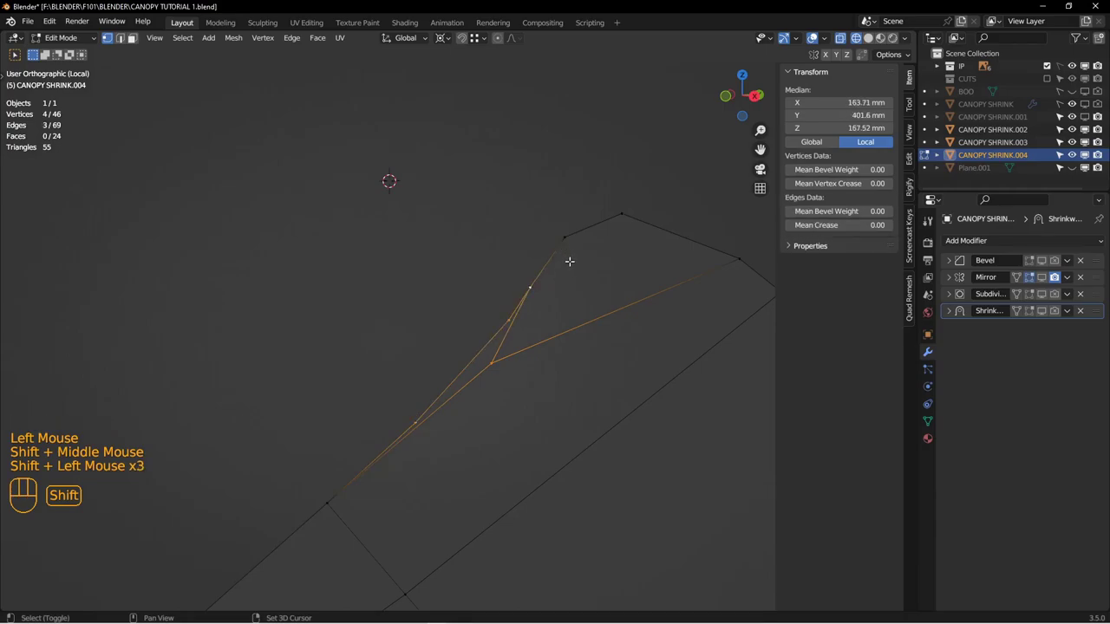
key("m")
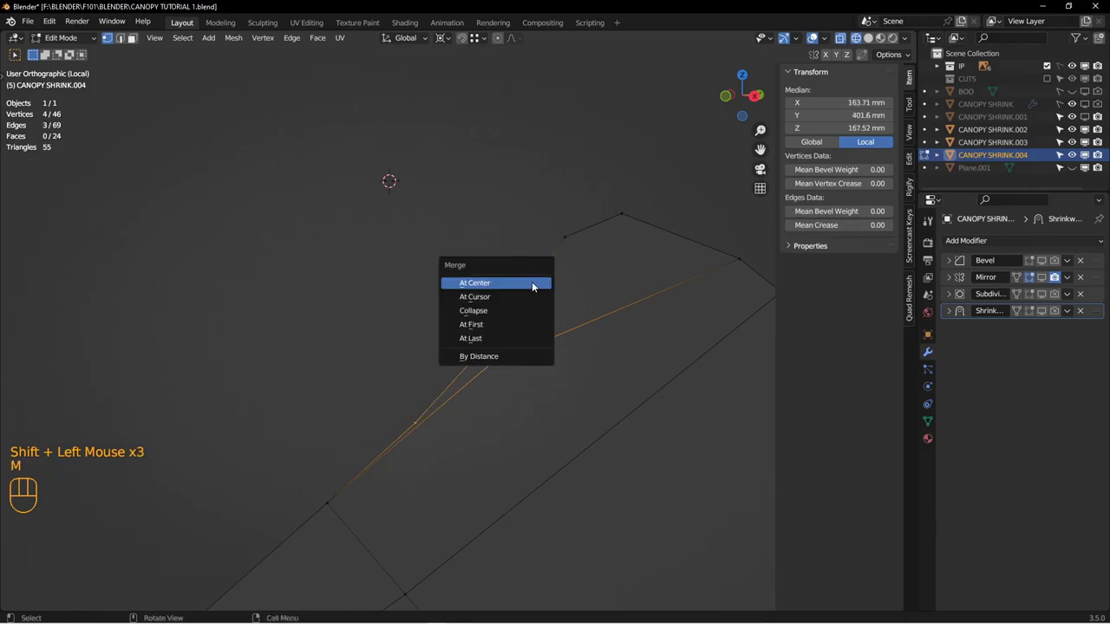
left_click(508, 336)
Step: Try to connect the merged vertex near the upper corner with the inner grid vertex two rows below it
scroll(496, 270, "up", 1)
middle_click_drag(564, 285, 539, 365, "shift")
scroll(496, 270, "up", 1)
scroll(515, 265, "up", 2)
key("alt+a")
scroll(488, 258, "up", 2)
middle_click_drag(516, 237, 545, 396, "shift")
scroll(533, 384, "down", 2)
scroll(497, 305, "up", 1)
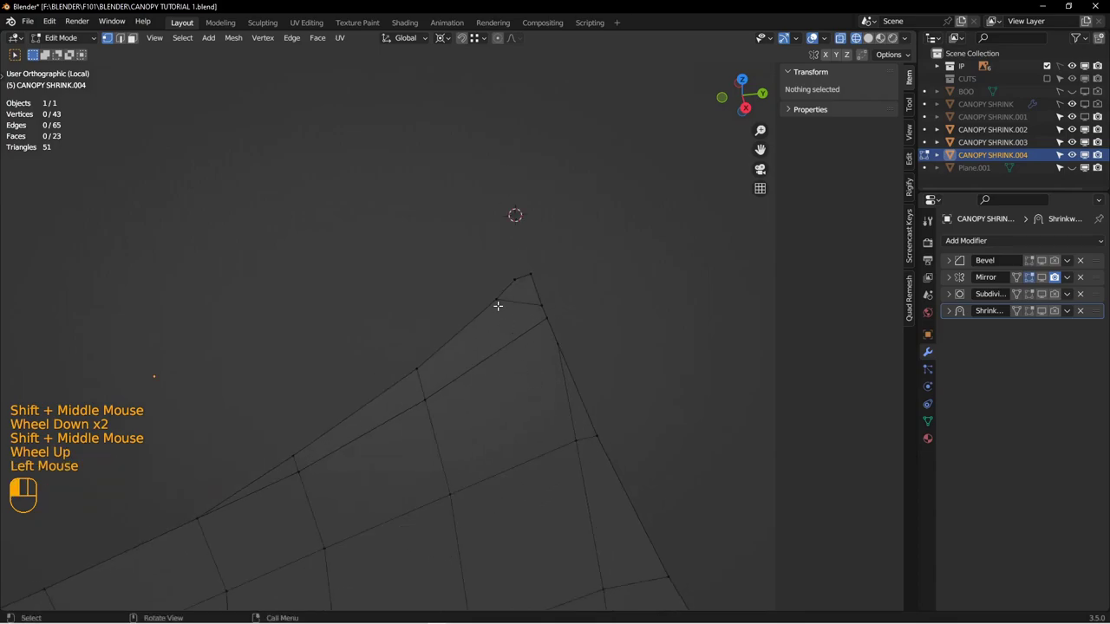
left_click(498, 305)
left_click(601, 592, "shift")
key("j")
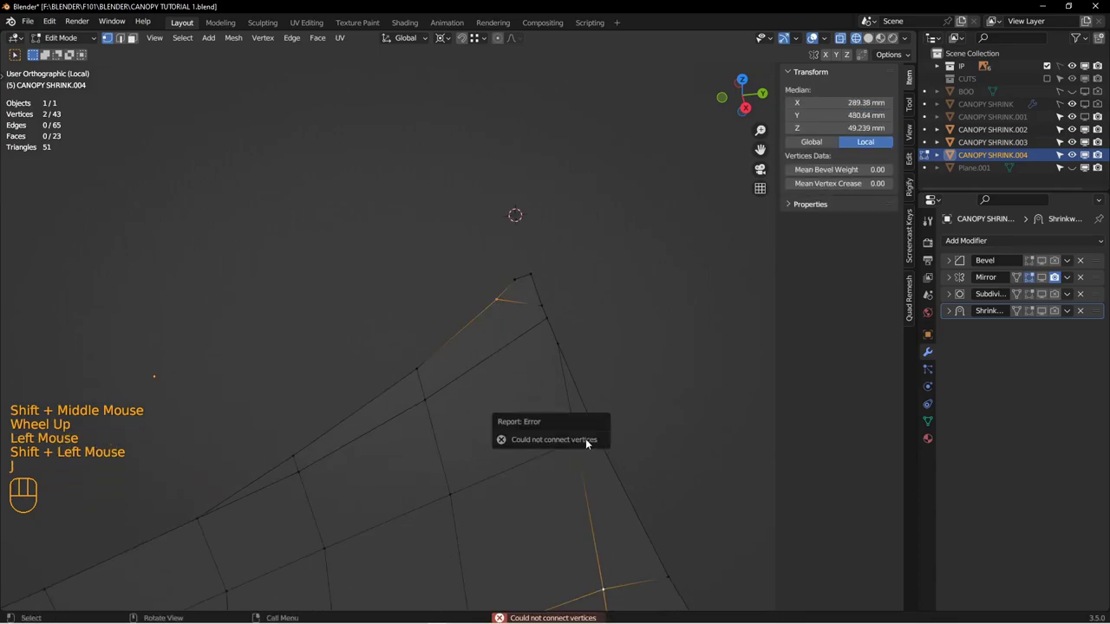
middle_click_drag(599, 552, 578, 490, "shift")
key("alt+a")
left_click(579, 522)
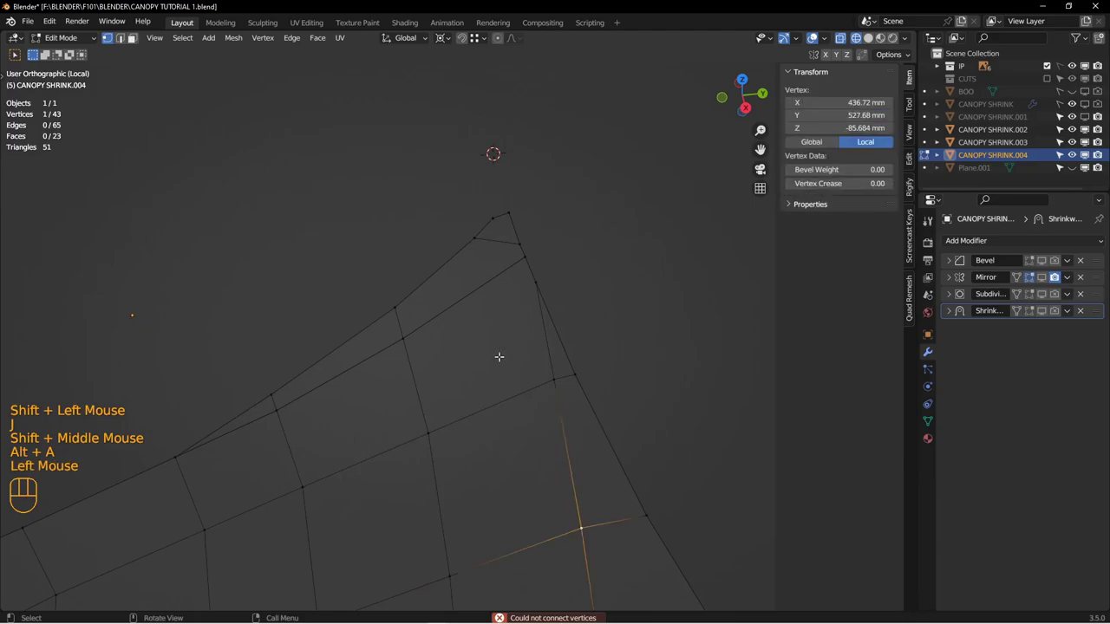
left_click(474, 236, "shift")
key("j")
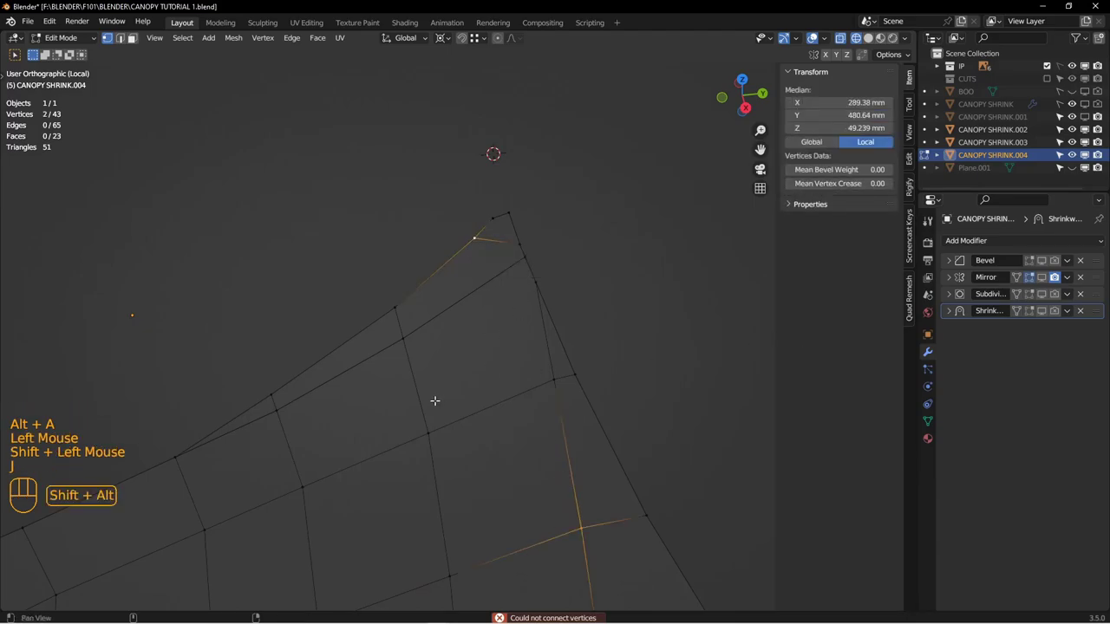
Step: Select the whole side glass mesh and merge its duplicate vertices by distance, at 0.1 mm
middle_click_drag(403, 409, 486, 347, "shift")
key("z")
left_click(407, 342)
key("a")
key("m")
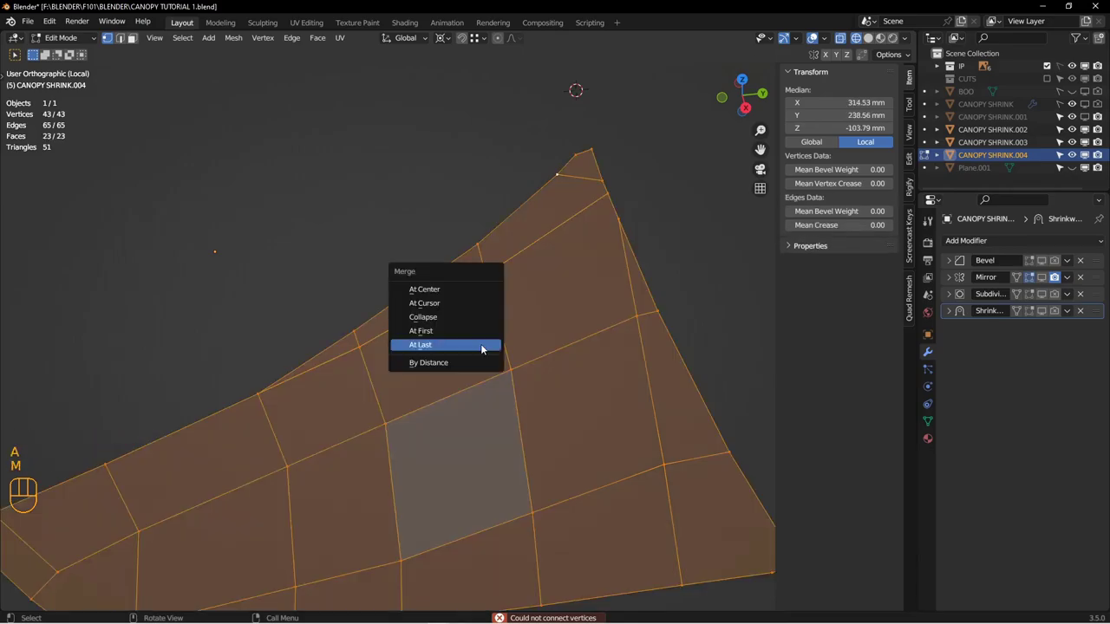
left_click(468, 363)
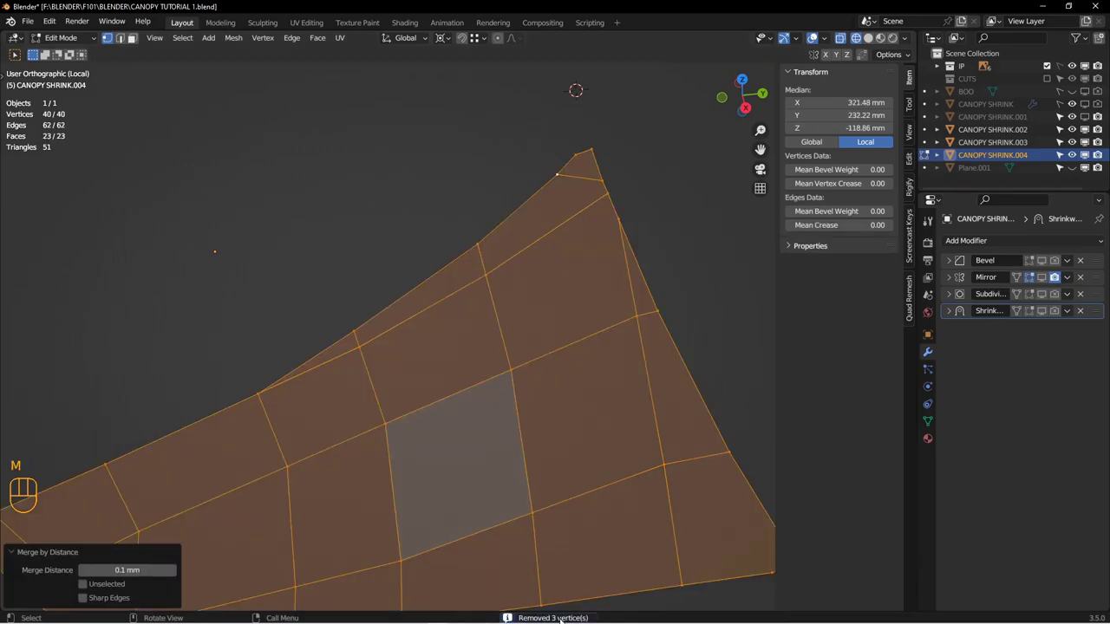
Step: Connect the merged vertex near the upper corner to the nearest inner grid vertex beside the wide end's edge
key("alt+a")
left_click(637, 316)
left_click(556, 175, "shift")
key("j")
middle_click_drag(572, 270, 520, 342, "shift")
scroll(520, 342, "down", 2)
key("alt+a")
middle_click_drag(554, 275, 554, 307, "shift")
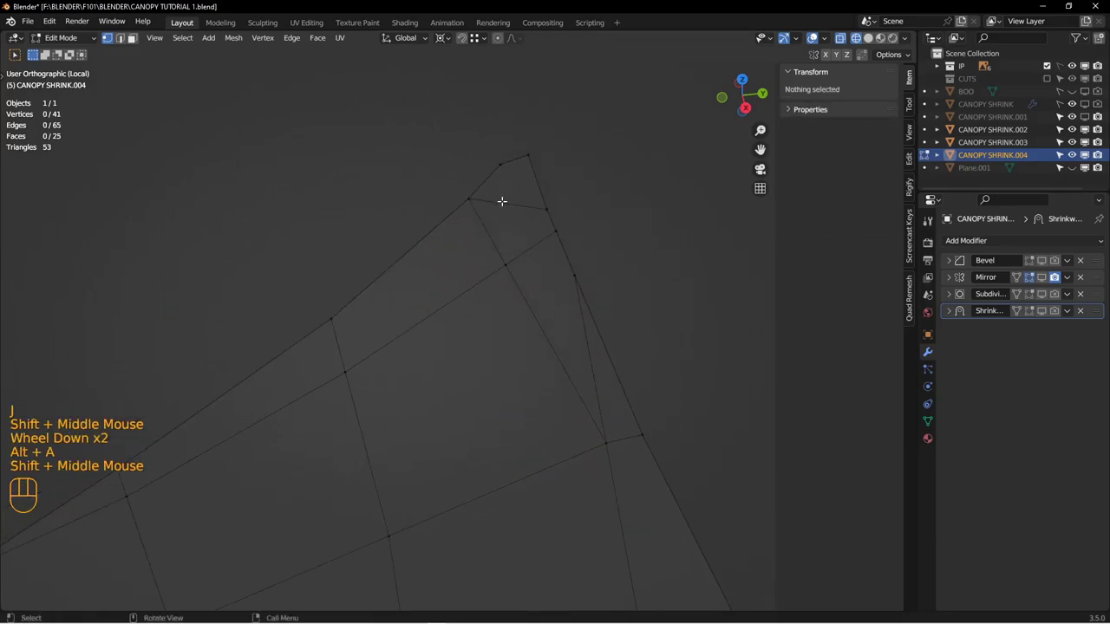
Step: Dissolve the two surplus edges beside the new connecting edge near the upper corner
key("1")
left_click(567, 364)
key("ctrl+x")
left_click(587, 362)
key("ctrl+x")
scroll(589, 417, "up", 1)
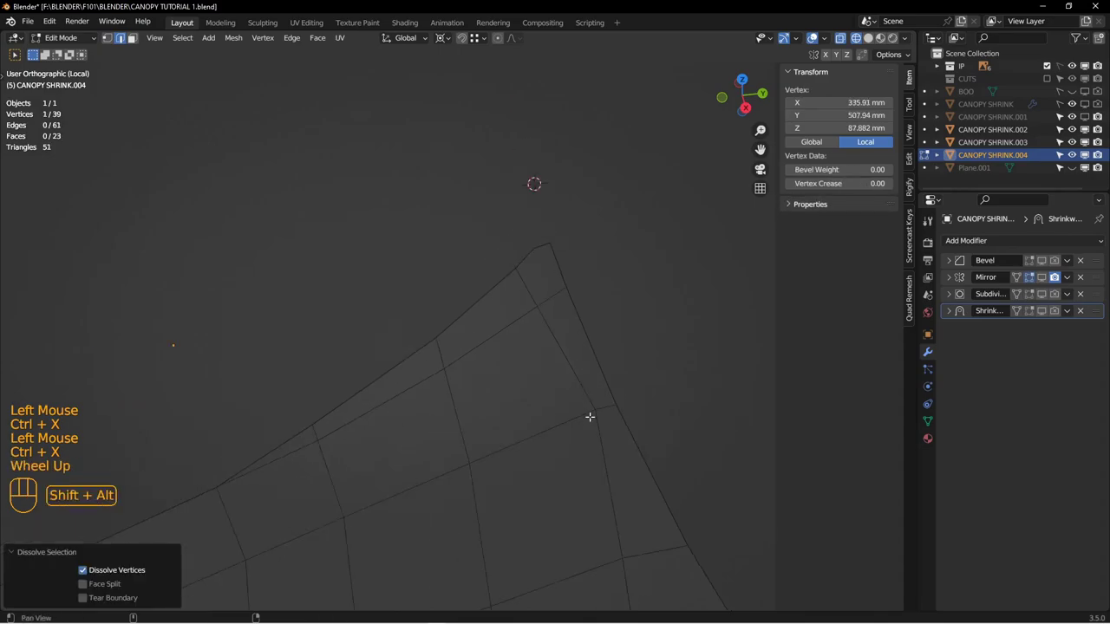
Step: Knife-cut a line just inside the upper edge, extending the existing loop to the border of the narrow end
middle_click_drag(589, 417, 572, 364, "shift")
middle_click_drag(572, 364, 555, 318)
scroll(552, 404, "up", 2)
key("1")
middle_click_drag(552, 404, 608, 333, "shift")
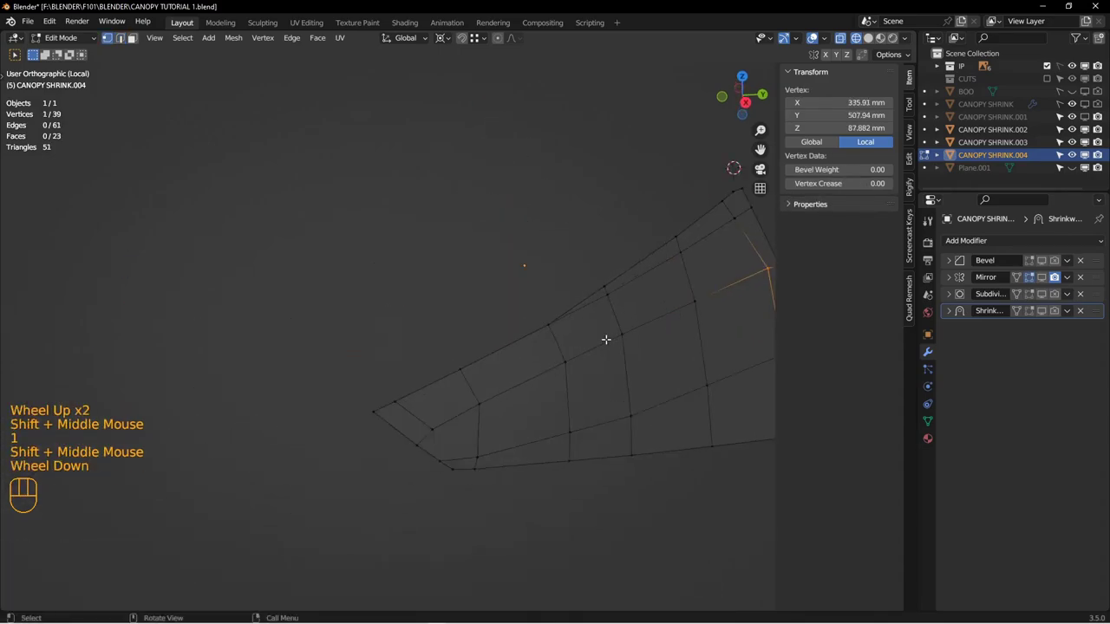
scroll(609, 333, "down", 1)
key("alt+a")
middle_click_drag(686, 228, 664, 201, "shift")
middle_click_drag(462, 336, 523, 309, "shift")
key("k")
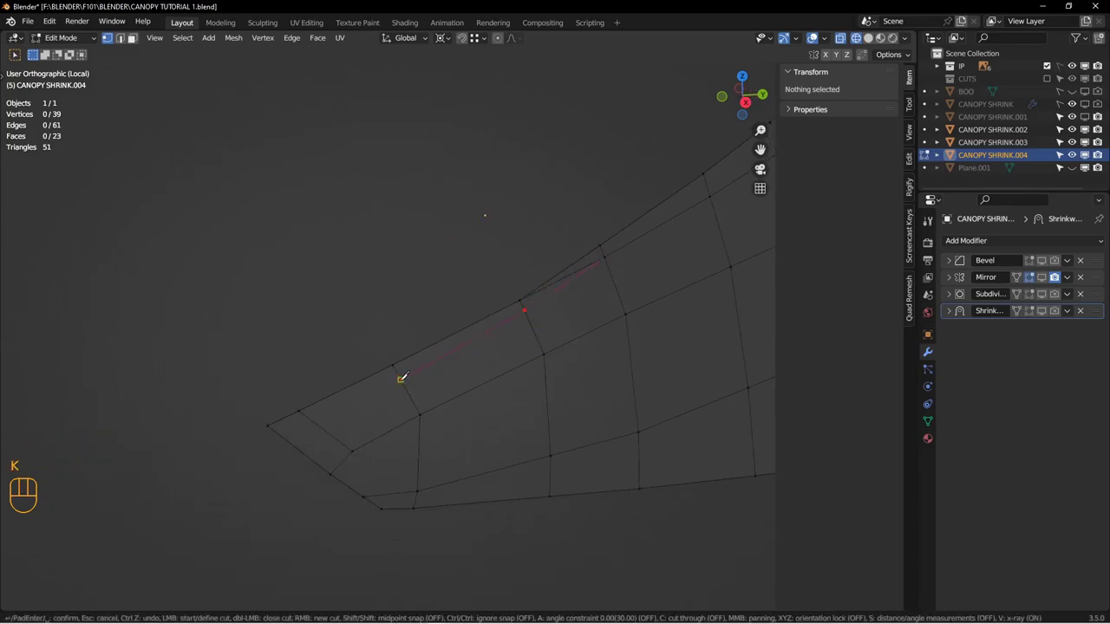
key("Return")
Step: Dissolve the leftover edge segment running beside the new knife cut near the middle of the upper edge
middle_click_drag(629, 381, 639, 367, "shift")
key("alt+a")
key("2")
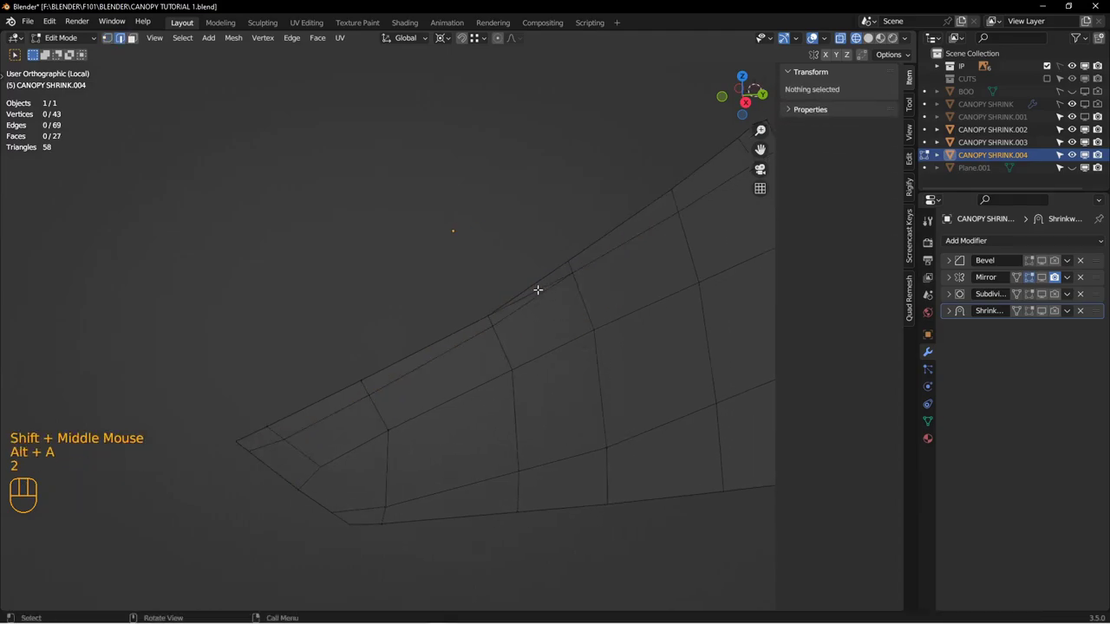
left_click(537, 289)
key("ctrl+x")
scroll(546, 312, "up", 2)
middle_click_drag(545, 312, 583, 300, "shift")
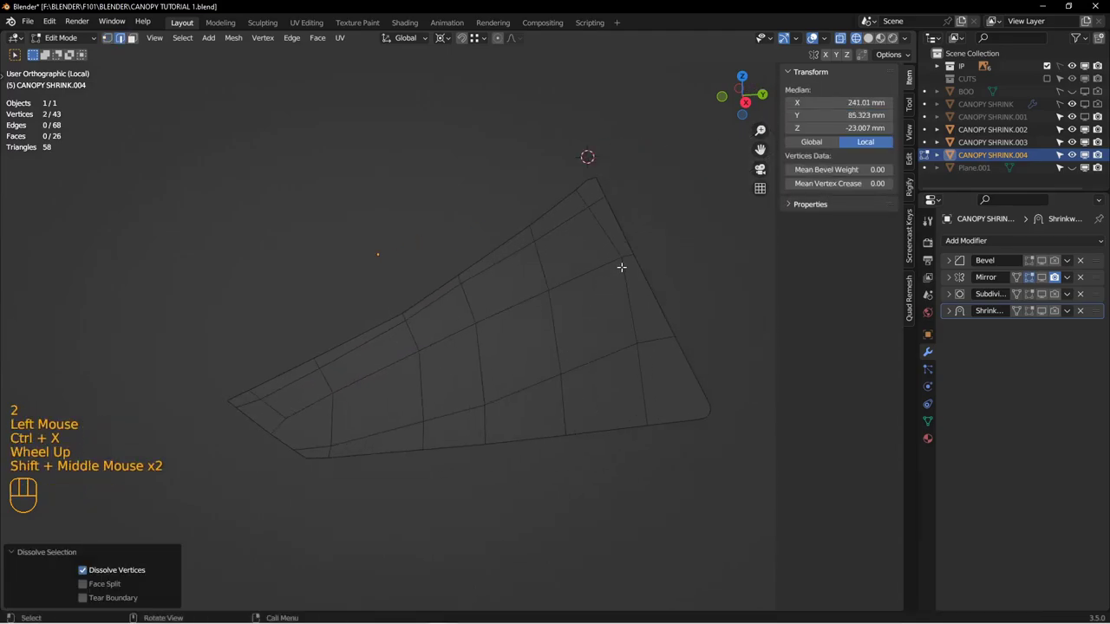
Step: Knife-cut a diagonal from the inner vertex nearest the narrow end down to the lower edge
middle_click_drag(582, 300, 578, 307)
middle_click_drag(466, 345, 497, 318, "shift")
scroll(335, 370, "down", 2)
scroll(394, 377, "down", 2)
middle_click_drag(335, 370, 398, 372, "shift")
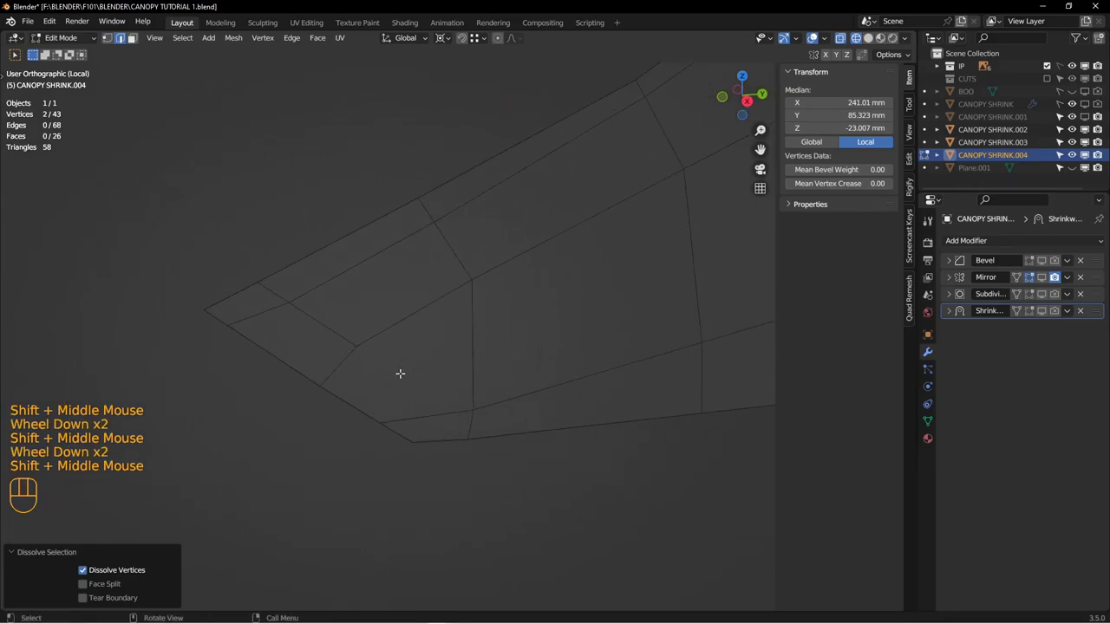
key("k")
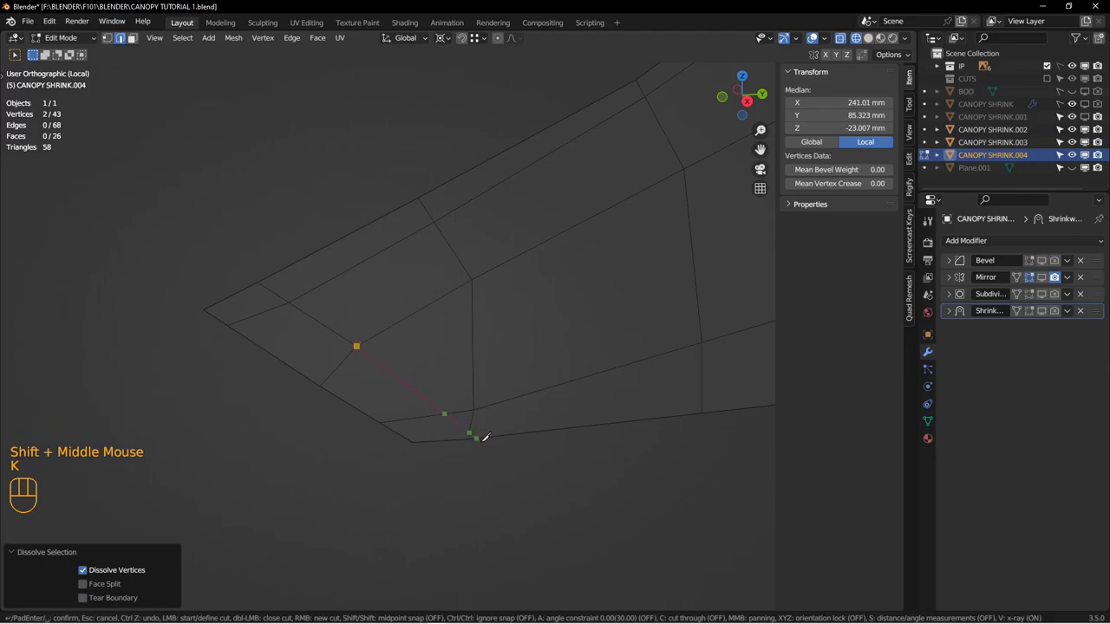
left_click(488, 440)
key("space")
key("alt+a")
Step: Knife-cut a second diagonal from the next grid vertex down to the lower edge, roughly parallel to the first
middle_click_drag(420, 388, 435, 414, "shift")
scroll(435, 414, "down", 2)
middle_click_drag(505, 466, 440, 379, "shift")
scroll(440, 379, "down", 1)
scroll(440, 379, "up", 1)
middle_click_drag(453, 297, 429, 298, "shift")
key("k")
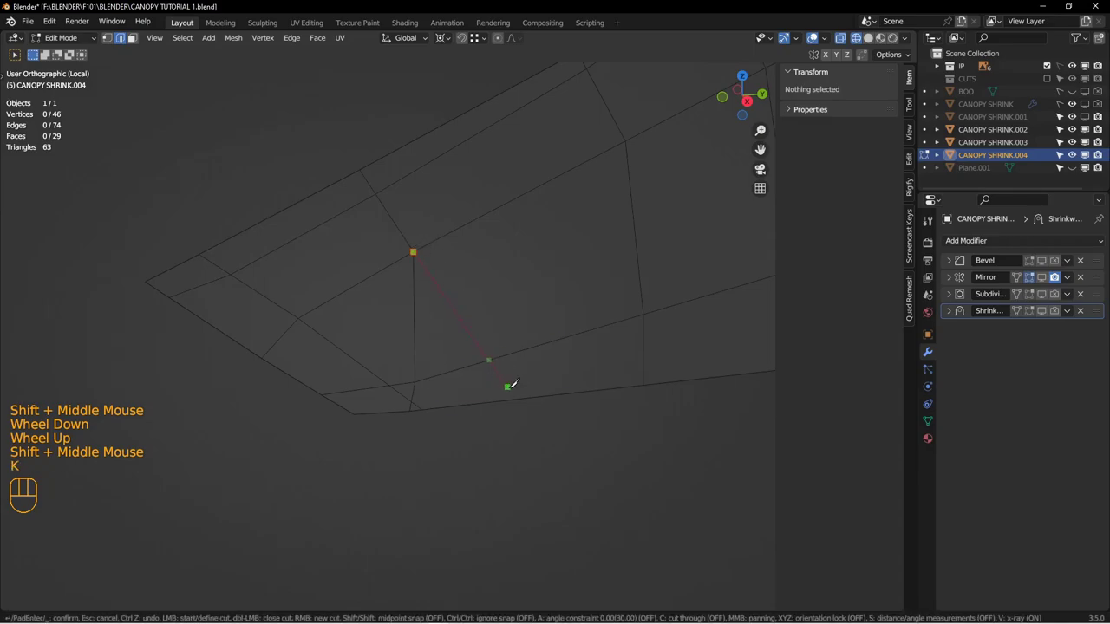
left_click(526, 397)
key("Return")
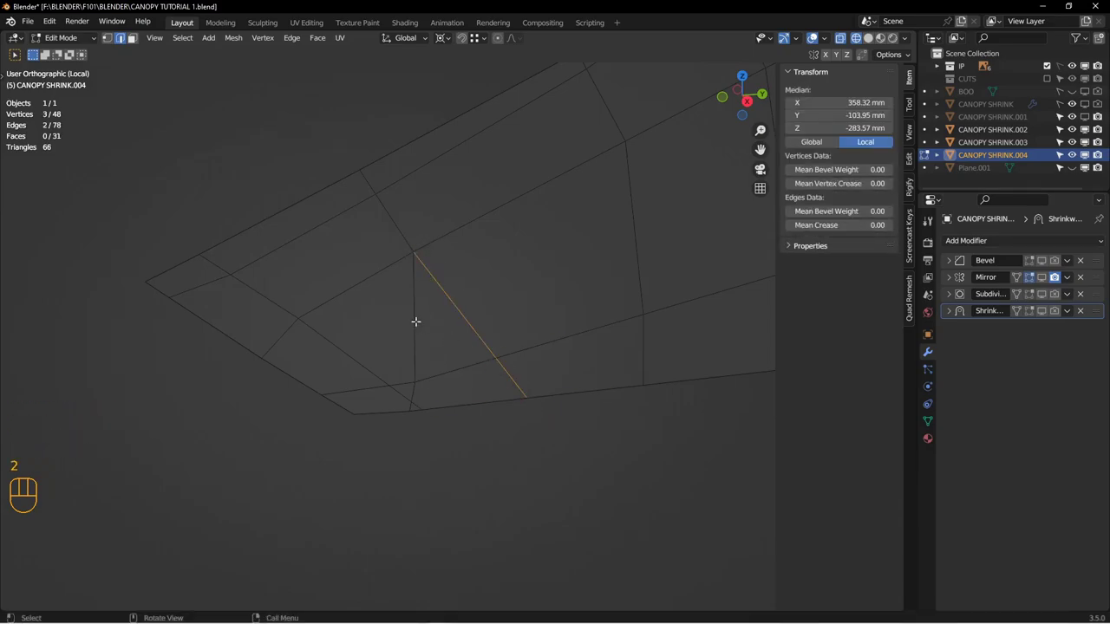
Step: Dissolve the old vertical edge line between the two diagonal cuts
left_click(414, 381)
left_click(408, 404, "shift")
left_click(408, 401, "shift")
key("ctrl+x")
scroll(471, 390, "up", 2)
middle_click_drag(470, 389, 394, 391, "shift")
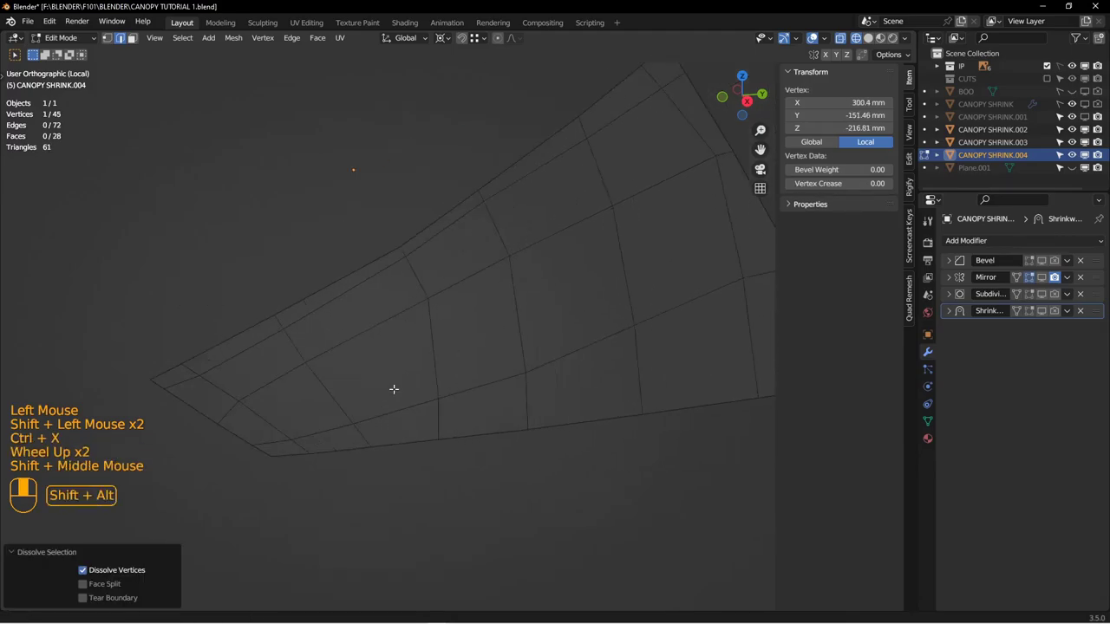
Step: Add a loop cut in the strip beside the wide end's edge and connect its top to the upper rounded corner
scroll(469, 356, "up", 1)
middle_click_drag(485, 347, 438, 381, "shift")
mouse_move(438, 382)
middle_mouse_down()
mouse_move(458, 374)
mouse_move(394, 389)
mouse_move(433, 371)
middle_mouse_up()
middle_click_drag(434, 371, 463, 375)
key("1")
scroll(500, 329, "down", 2)
middle_click_drag(500, 342, 479, 220, "shift")
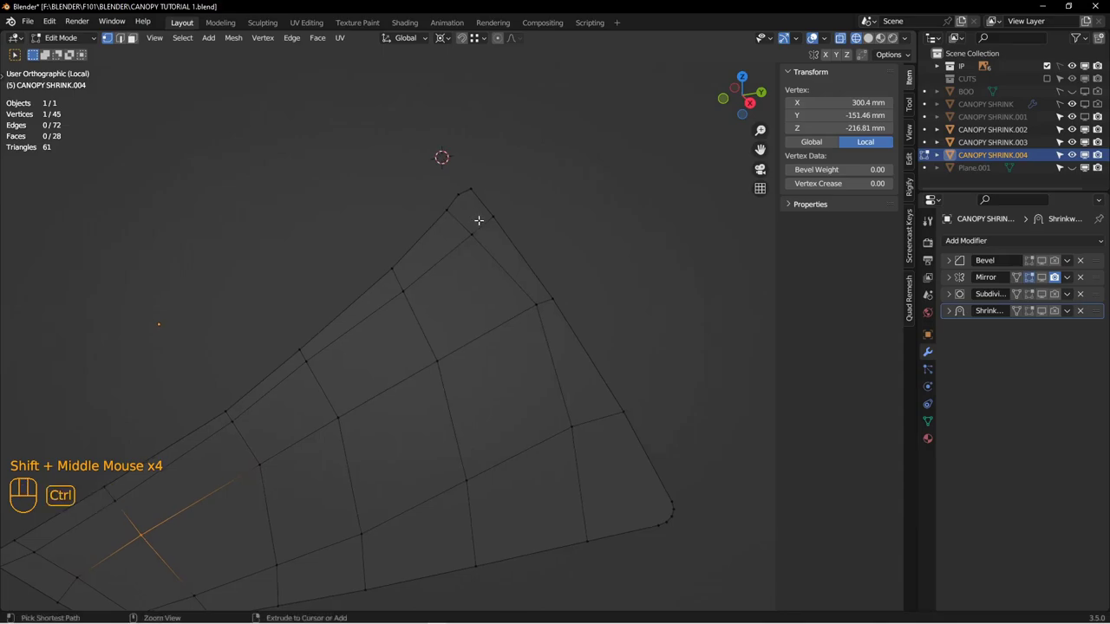
key("ctrl+r")
left_click(483, 222)
key("alt+a")
left_click(493, 216)
left_click(457, 198, "shift")
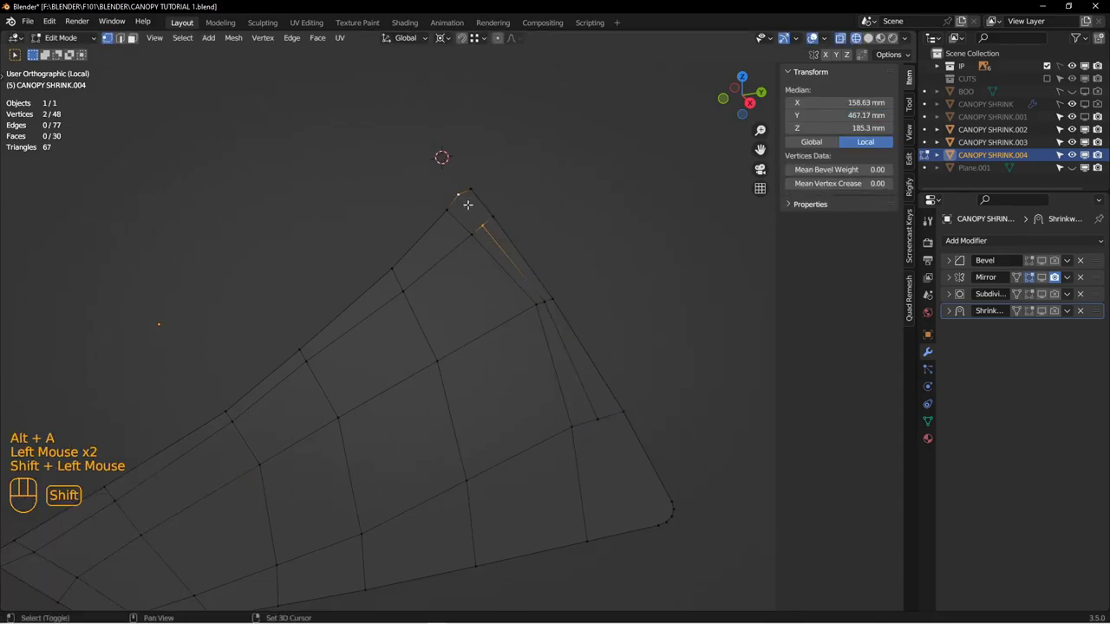
key("j")
Step: Connect the lower end of the new loop to the vertex where the lower rounded corner begins
scroll(537, 304, "up", 2)
middle_click_drag(538, 303, 476, 255, "shift")
scroll(468, 226, "down", 1)
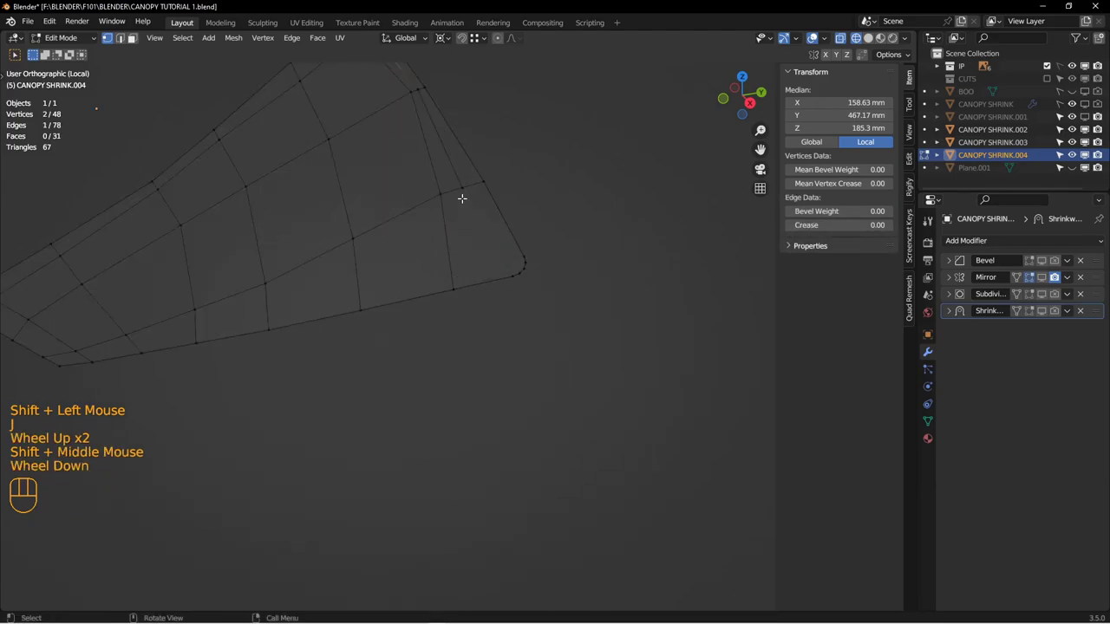
left_click(464, 195)
left_click(509, 271, "shift")
key("j")
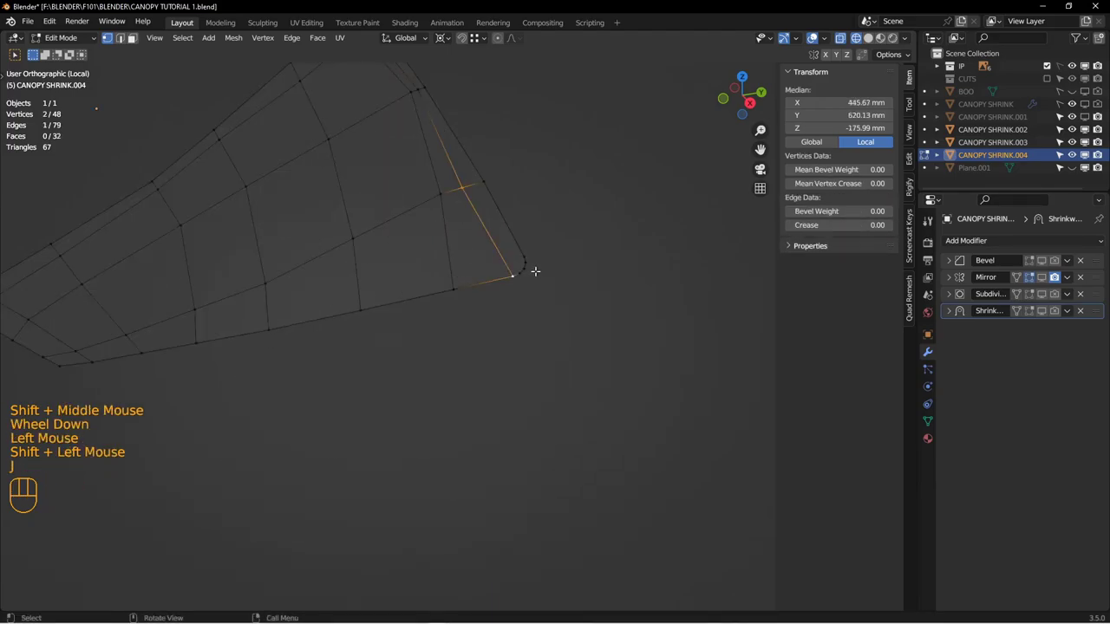
key("alt+a")
Step: Select the vertices along the wide end's border edge between the rounded corners and even their spacing with LoopTools Space
middle_click_drag(523, 244, 574, 259, "shift")
middle_click_drag(402, 295, 506, 268, "shift")
scroll(513, 372, "up", 1)
left_click(556, 387)
scroll(505, 268, "down", 1)
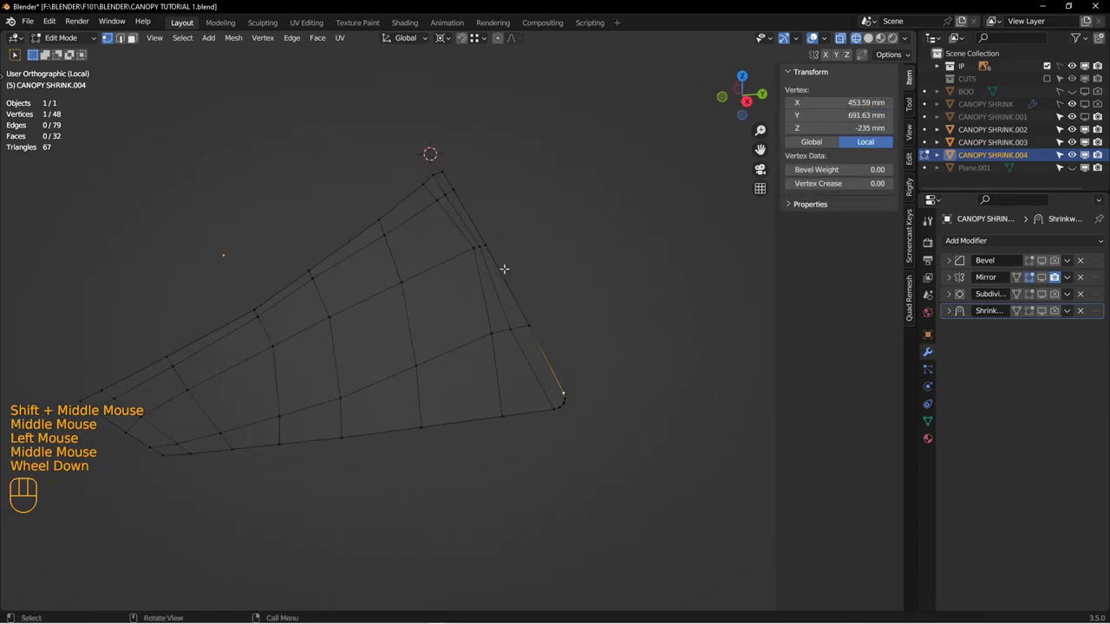
left_click(446, 176, "ctrl+shift")
middle_click_drag(563, 321, 590, 350, "shift")
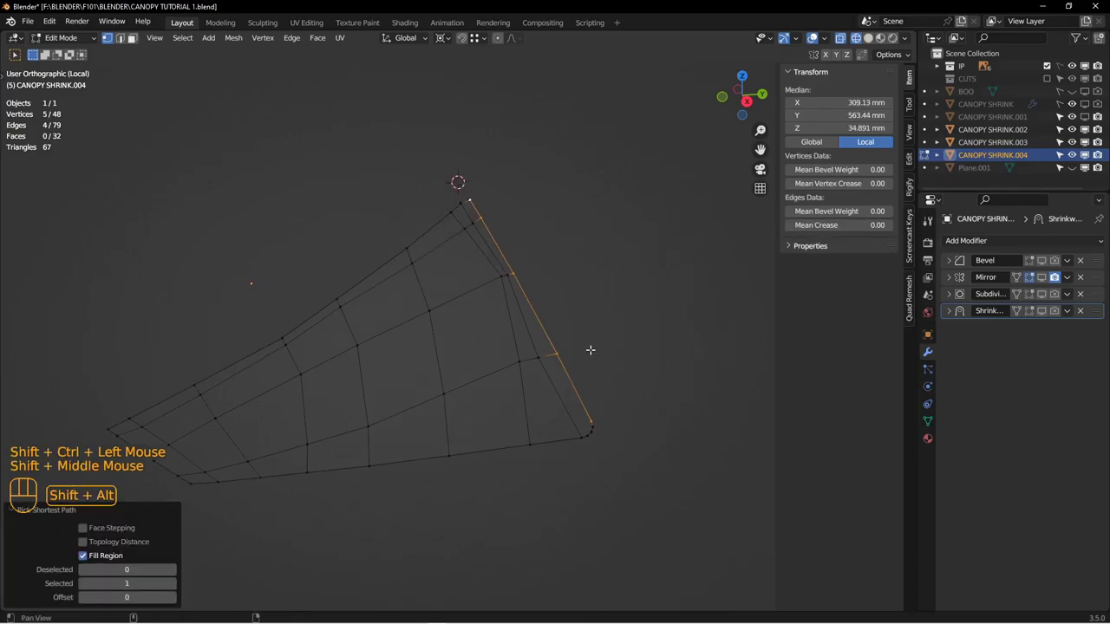
right_click(533, 134)
mouse_move(492, 118)
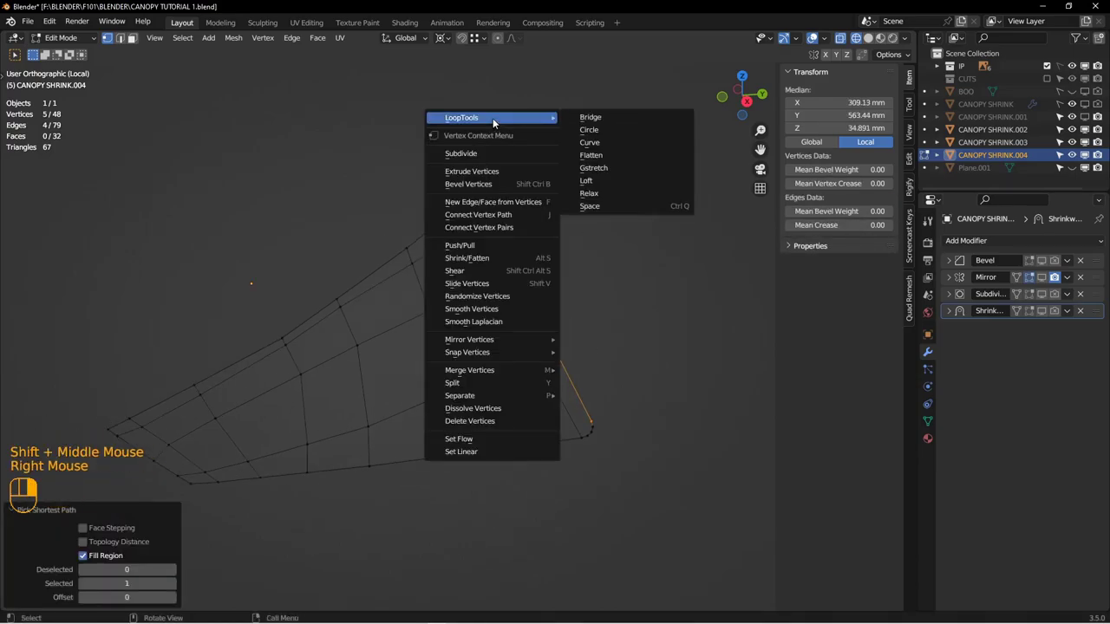
left_click(599, 206)
middle_click_drag(535, 289, 540, 289)
middle_click_drag(541, 288, 553, 268, "shift")
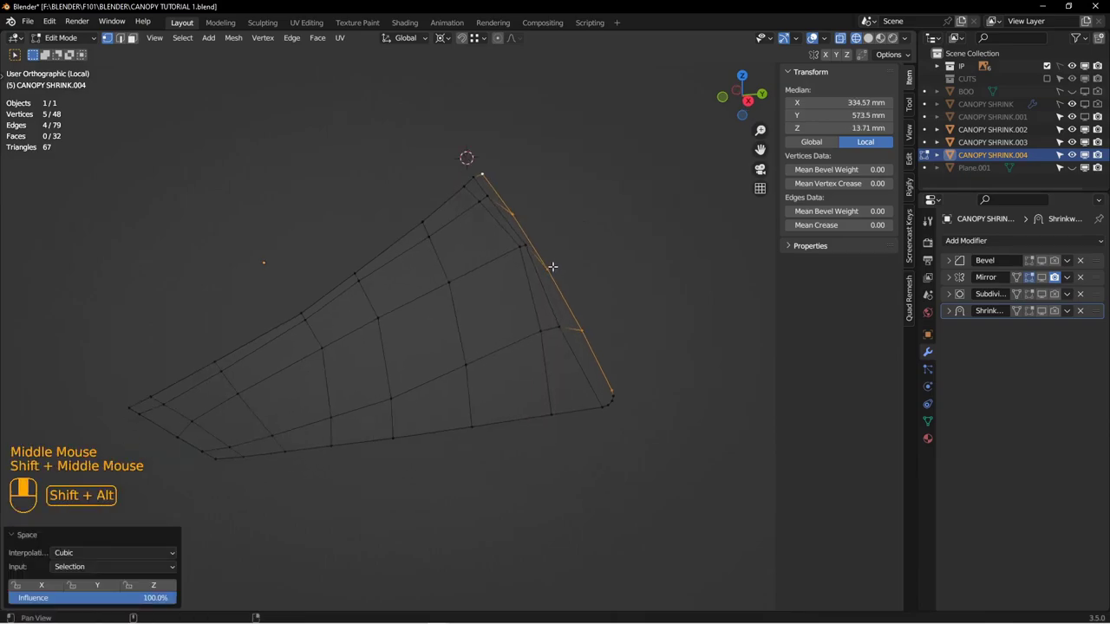
Step: Evenly space the vertices of the new loop beside the wide end's border with LoopTools Space
left_click(475, 179)
left_click(601, 405, "ctrl+shift")
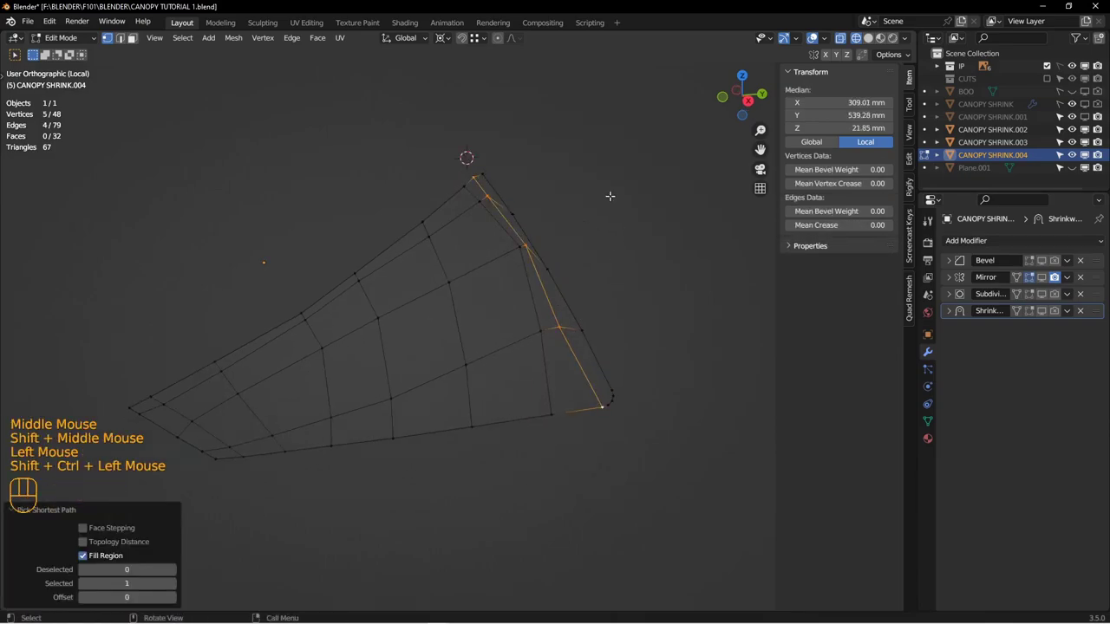
right_click(580, 158)
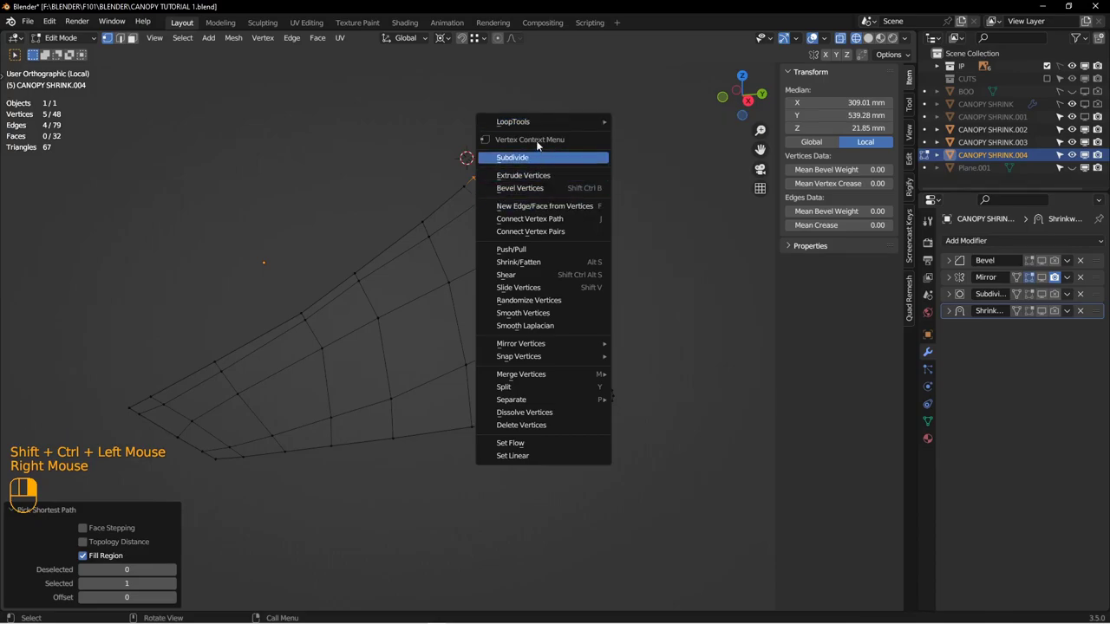
mouse_move(537, 121)
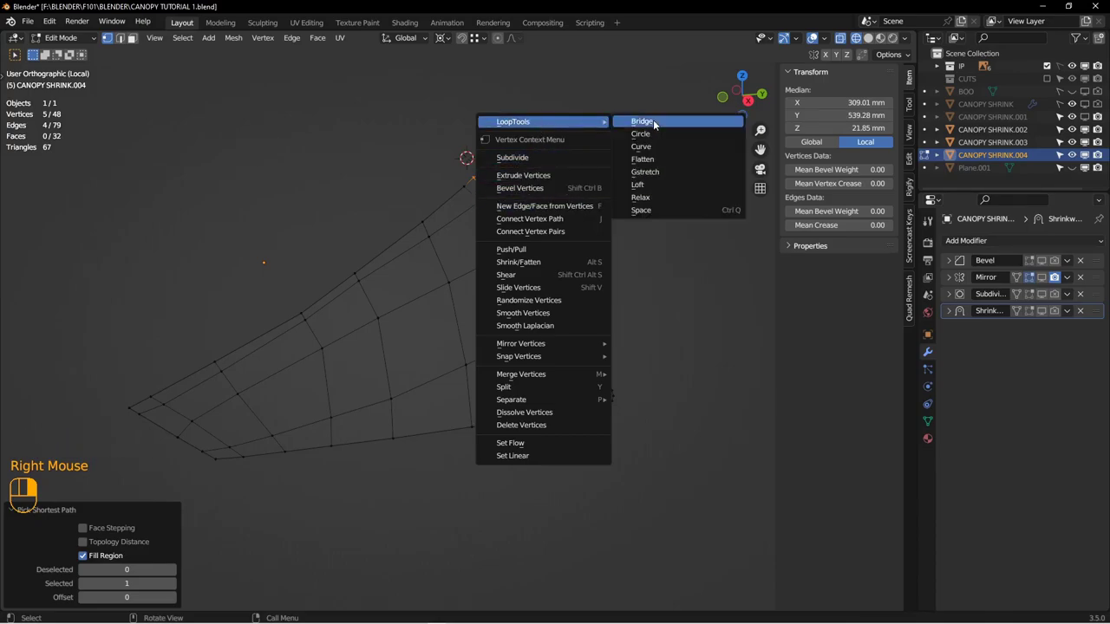
left_click(659, 213)
Step: Apply LoopTools Space to the next two cross loops in from the wide end, each taken from border to border
middle_click_drag(555, 321, 560, 397)
left_click(554, 414)
left_click(459, 189, "ctrl+shift")
key("ctrl+q")
middle_click_drag(467, 300, 497, 275, "shift")
left_click(505, 397)
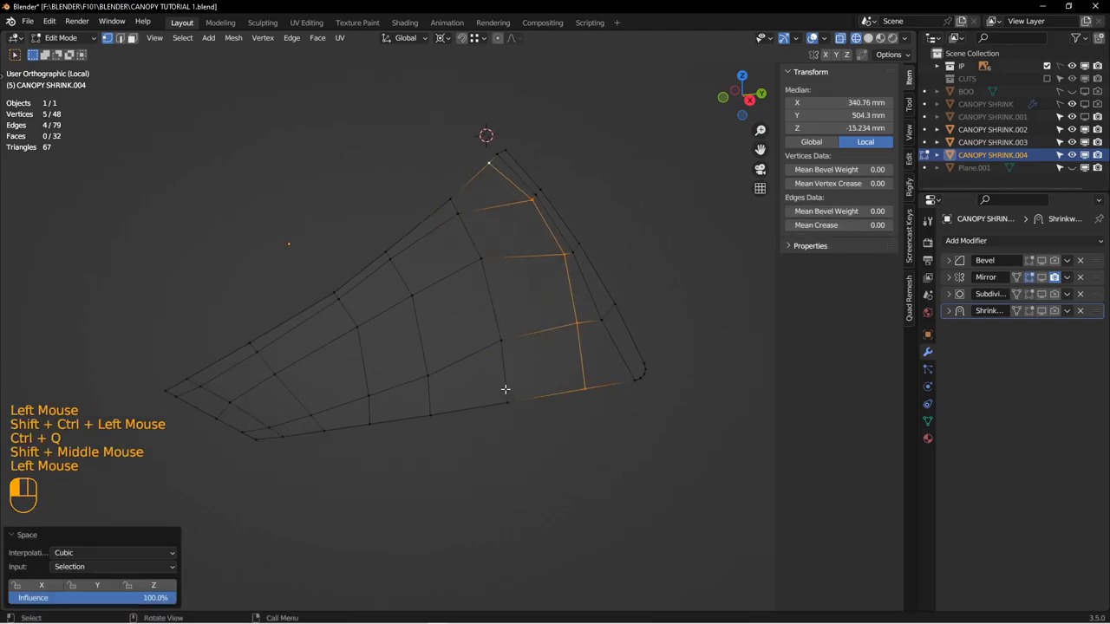
left_click_drag(430, 165, 502, 372)
left_click(495, 335, "shift")
key("ctrl+q")
Step: Even out the vertex spacing on the two cross loops around the middle of the side glass with Space
middle_click_drag(396, 279, 451, 265, "shift")
left_click(443, 243)
left_click(485, 403, "shift")
key("ctrl+q")
left_click(409, 320)
left_click_drag(407, 366, 432, 421, "shift")
key("ctrl+q")
Step: Apply Space to the diagonal cross loop second from the narrow end
middle_click_drag(388, 429, 476, 423, "shift")
scroll(476, 423, "down", 2)
left_click_drag(323, 252, 384, 310)
left_click_drag(370, 313, 478, 400, "shift")
left_click(459, 415, "shift")
key("ctrl+q")
middle_click_drag(448, 431, 569, 421, "shift")
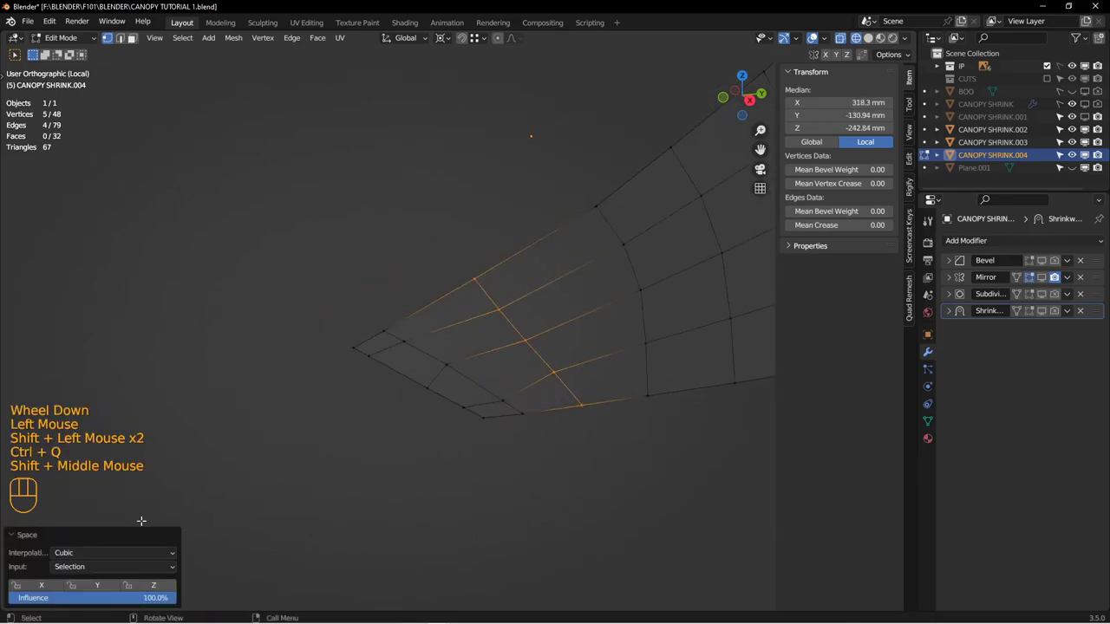
Step: Set the Space input to Parallel (all) for the diagonal cross loop and apply Space to the whole long upper border loop
left_click(86, 567)
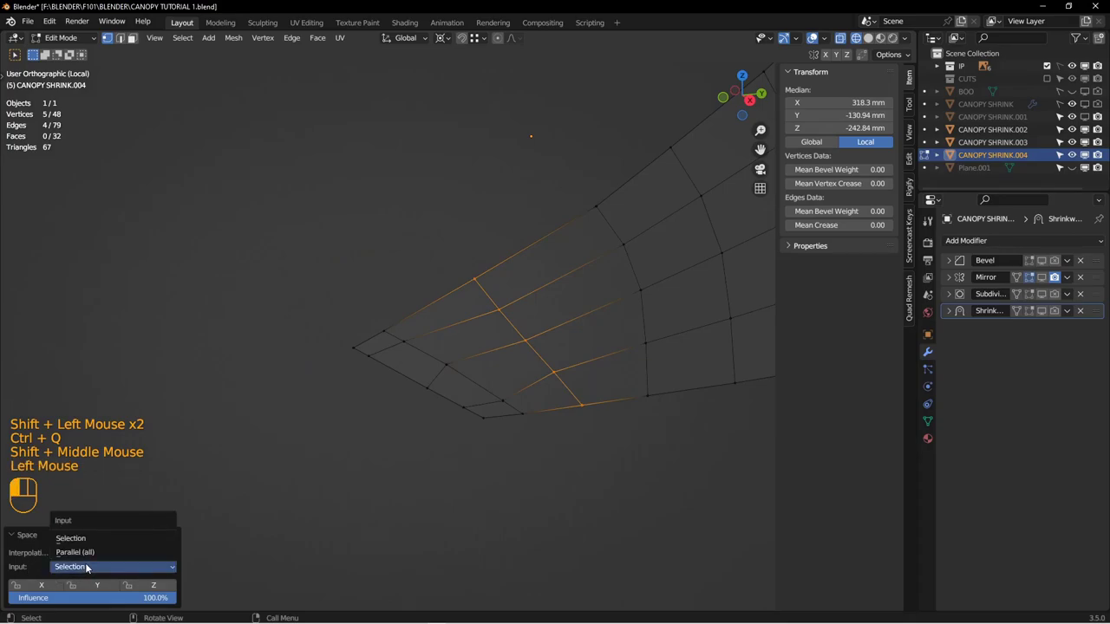
left_click(89, 551)
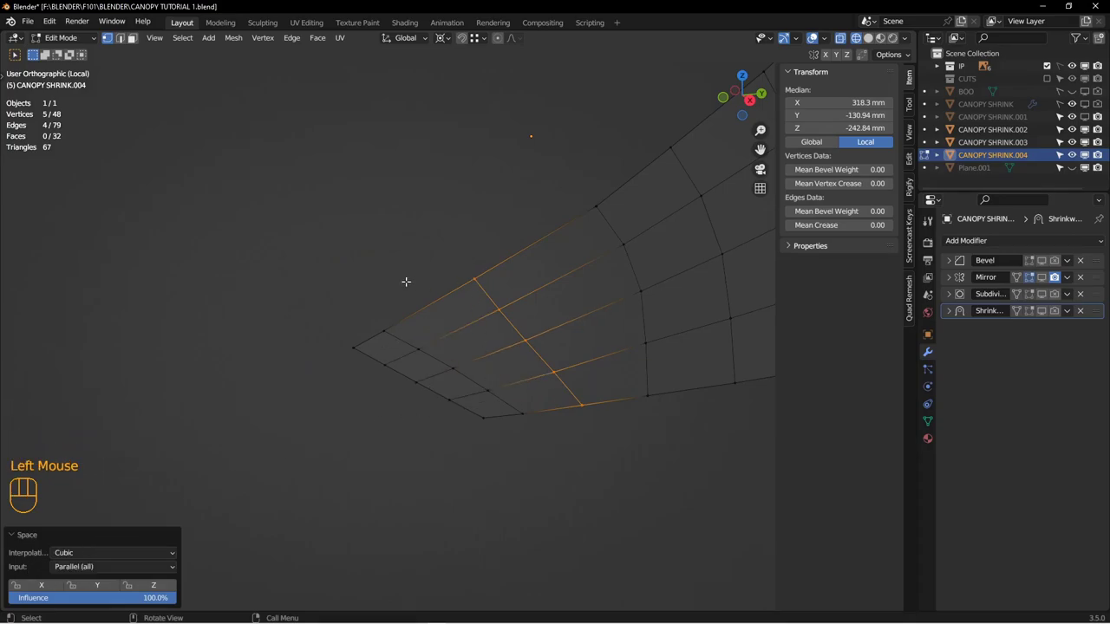
middle_click_drag(482, 368, 434, 428, "shift")
scroll(456, 384, "up", 2)
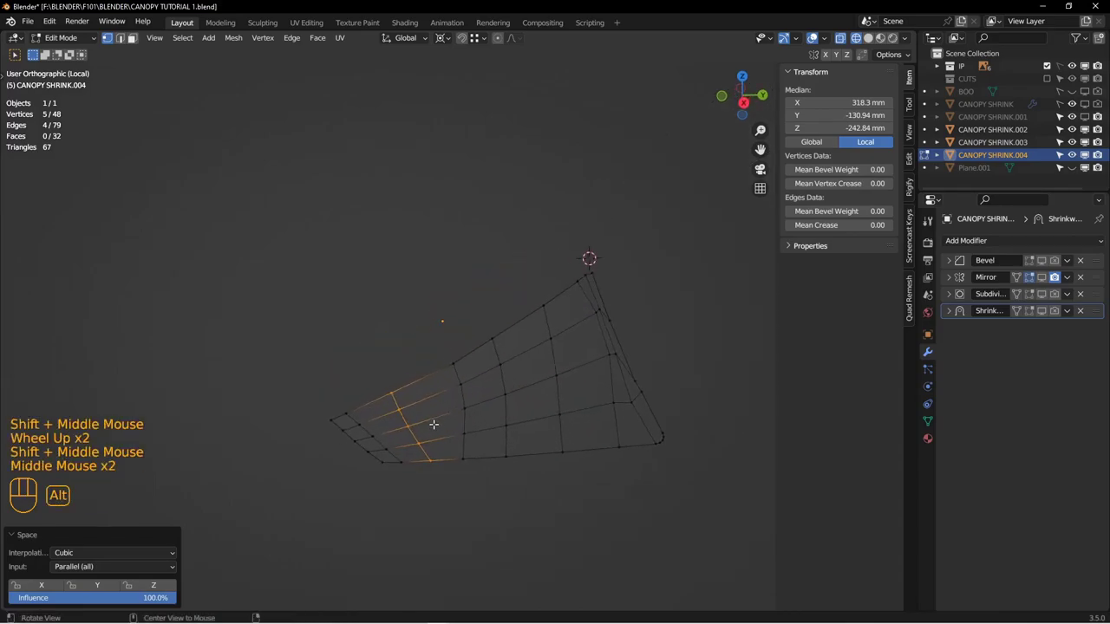
double_click(459, 353)
middle_click_drag(236, 439, 254, 439)
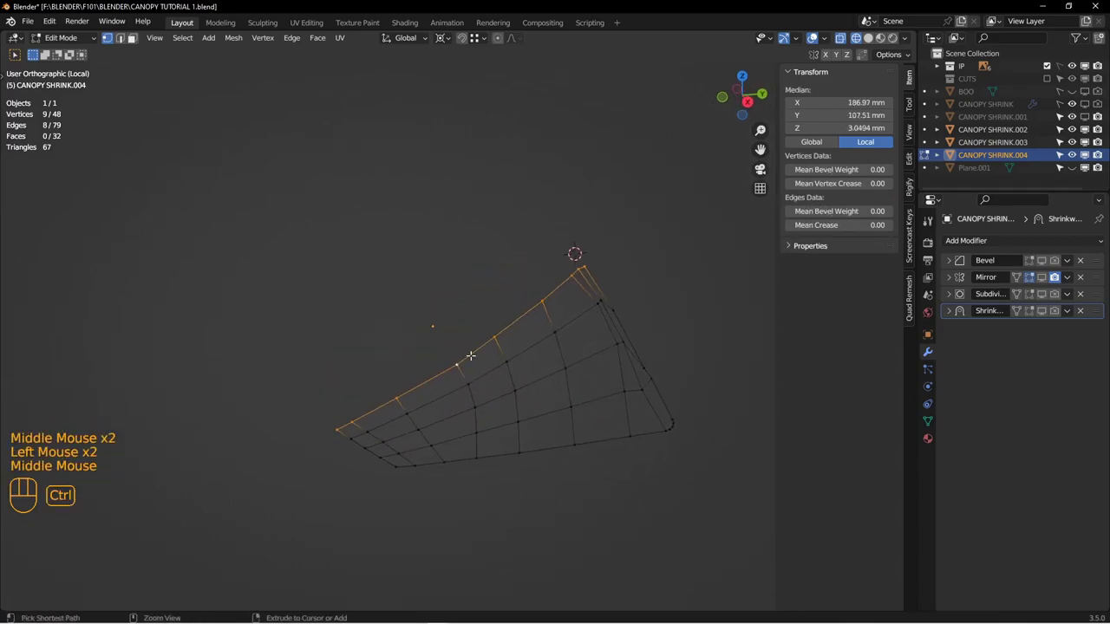
key("ctrl+q")
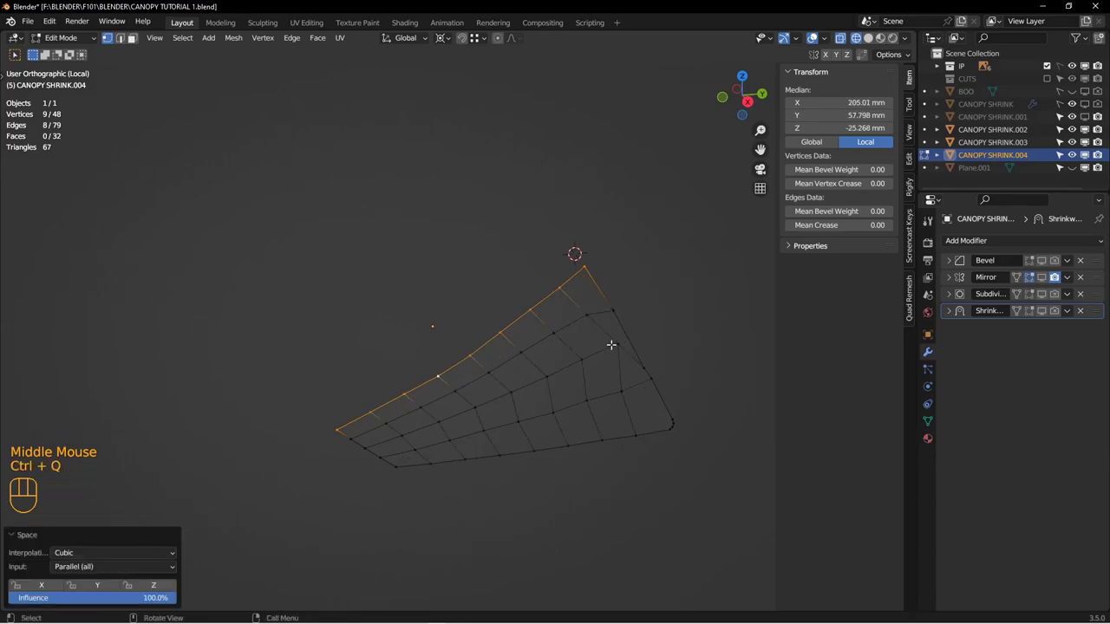
Step: Slide the middle vertex of the wide-end border up along that border to even out the gaps between its neighbours
middle_click_drag(622, 401, 511, 373, "shift")
scroll(587, 352, "down", 2)
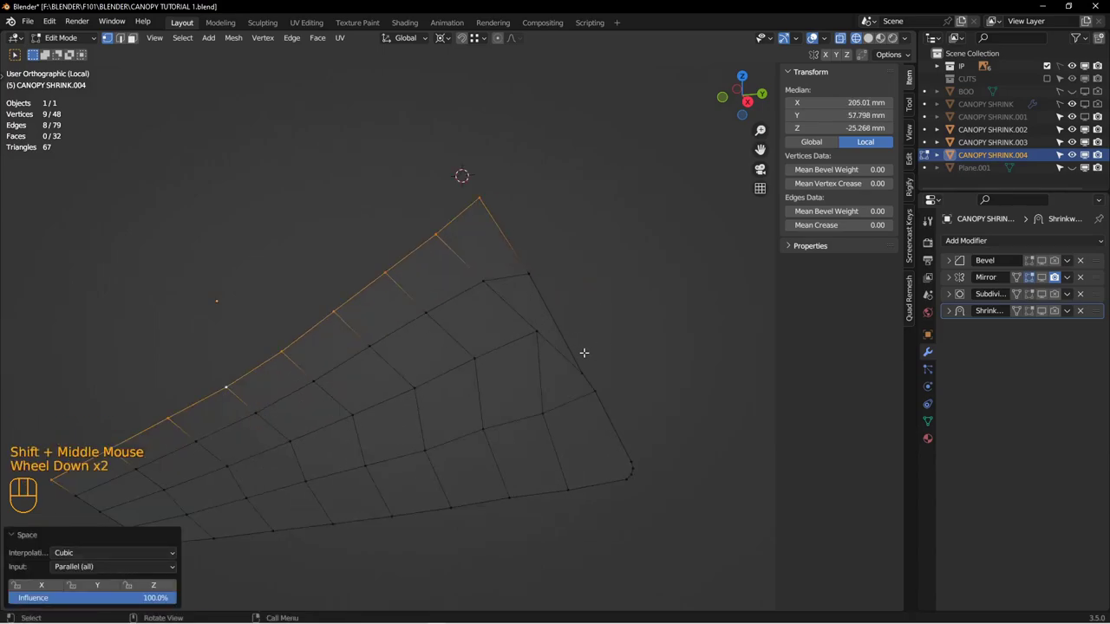
left_click(592, 379)
scroll(604, 391, "down", 1)
key("g")
key("g")
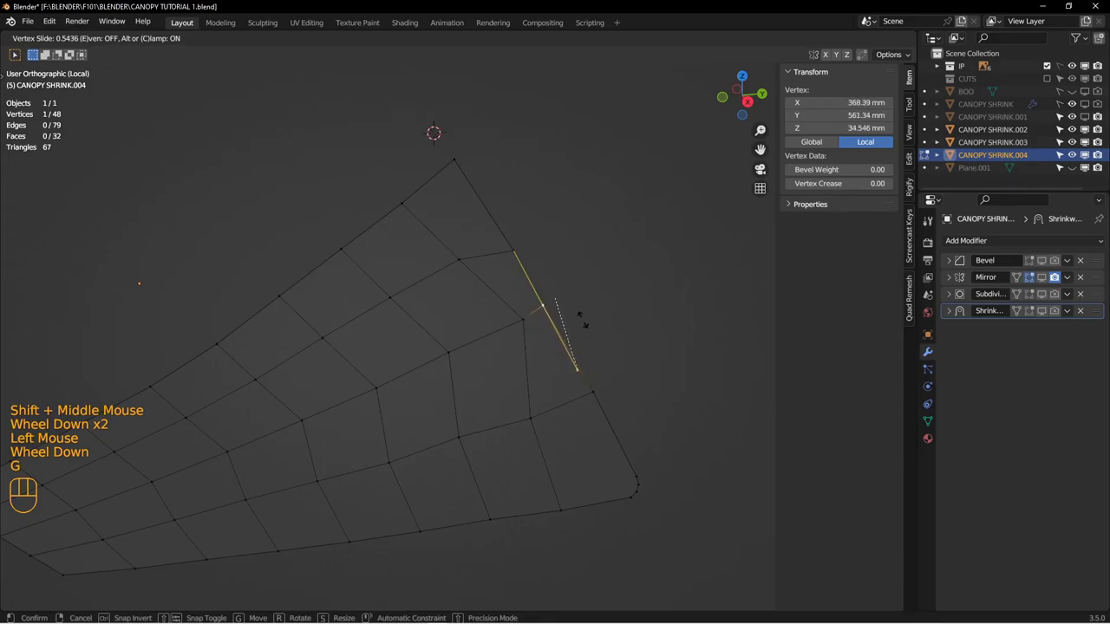
left_click(585, 347)
Step: Slide the interior vertex beside the moved border vertex inward along its row to straighten the last cross loop
scroll(584, 388, "up", 1)
left_click(544, 343)
key("g")
key("g")
left_click(537, 378)
Step: Add one centred loop cut lengthwise through the row of faces along the lower border
middle_click_drag(485, 394, 520, 313, "shift")
middle_click_drag(635, 374, 639, 347, "shift")
scroll(580, 344, "down", 2)
key("alt+a")
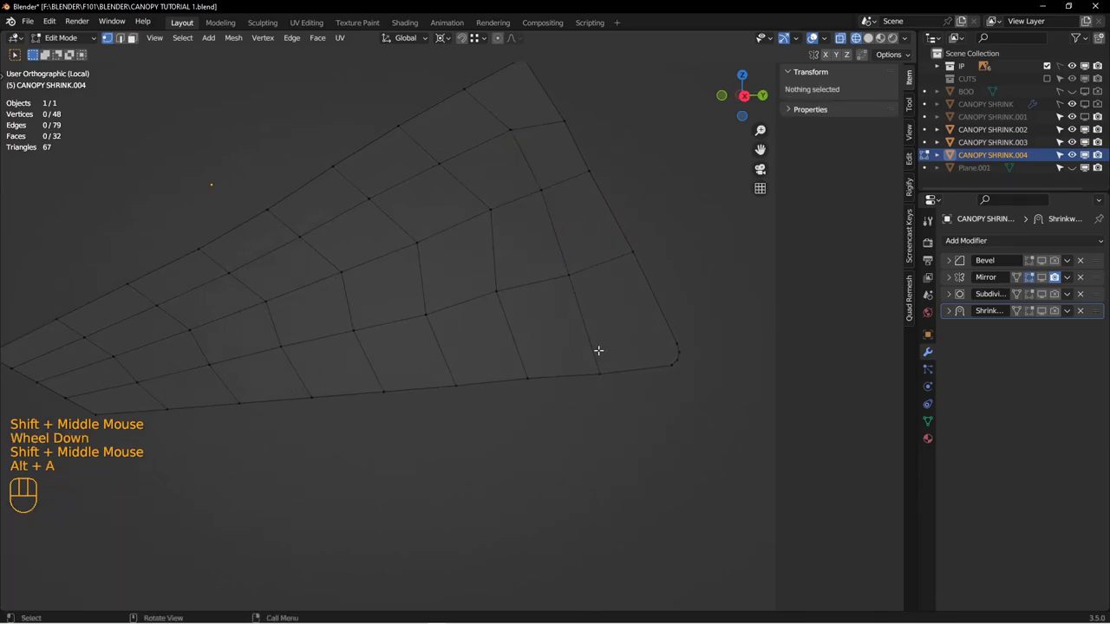
middle_click_drag(184, 386, 294, 368, "shift")
key("ctrl+r")
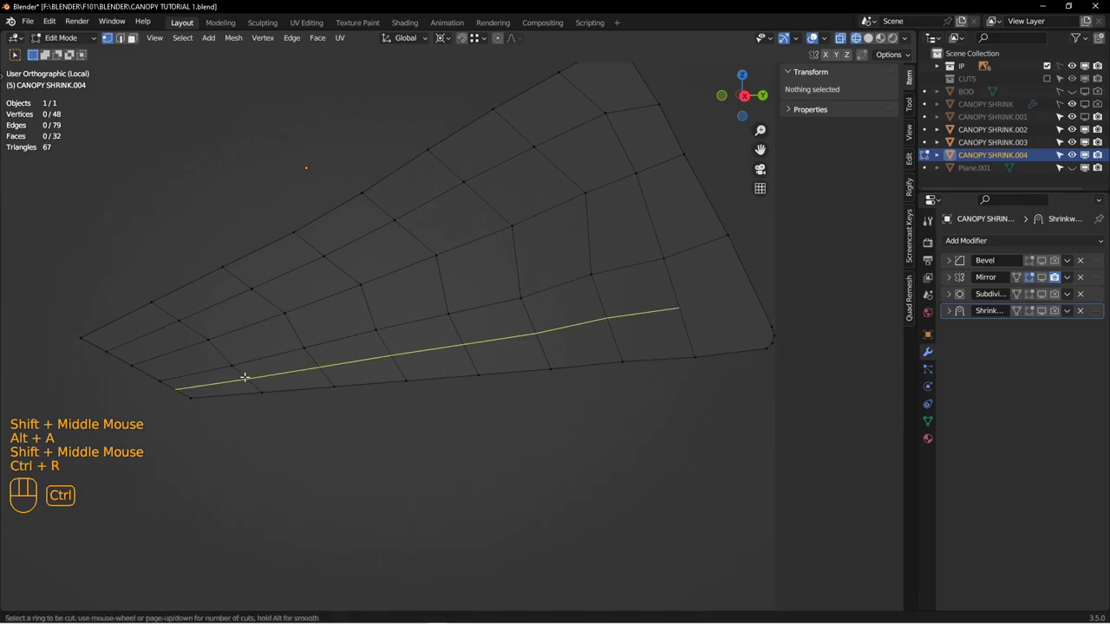
left_click(245, 379)
Step: Connect the new loop's wide-end vertex to the first and third vertices of the rounded lower corner
middle_click_drag(465, 327, 318, 370, "shift")
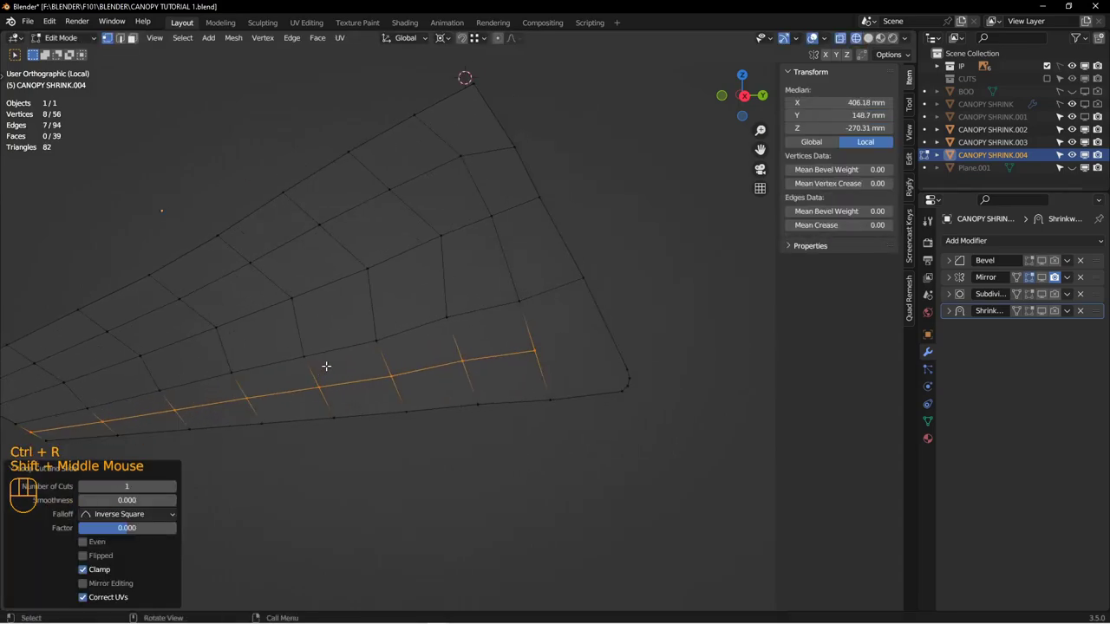
left_click(528, 351)
left_click(625, 368, "shift")
key("j")
middle_click_drag(654, 391, 549, 393)
scroll(615, 390, "down", 2)
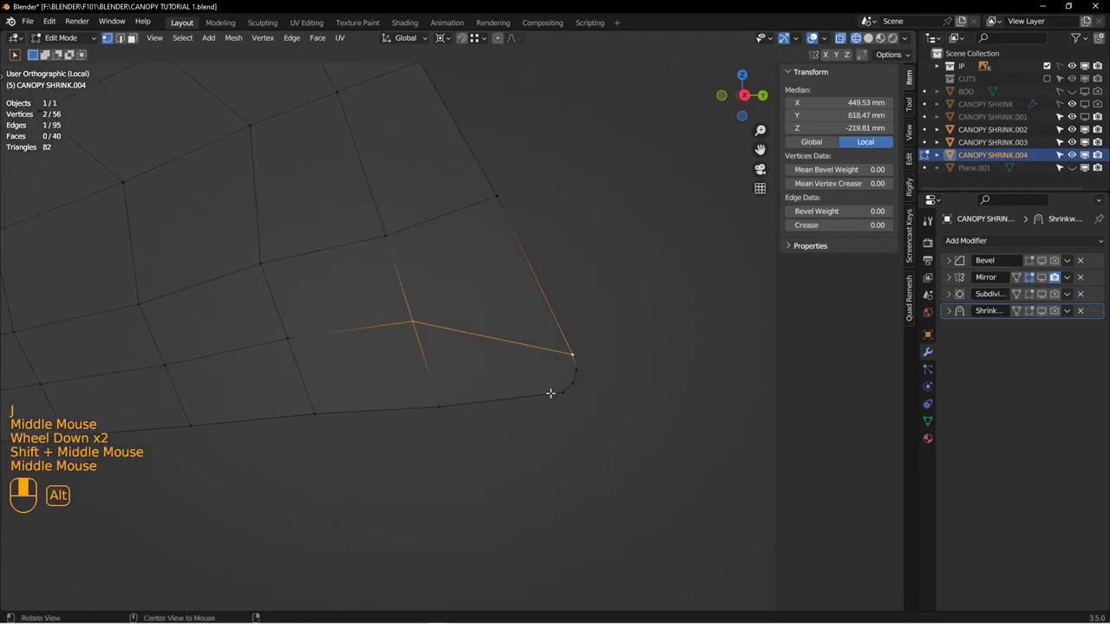
middle_click(565, 383)
left_click(569, 380)
left_click(414, 322, "shift")
key("j")
key("alt+a")
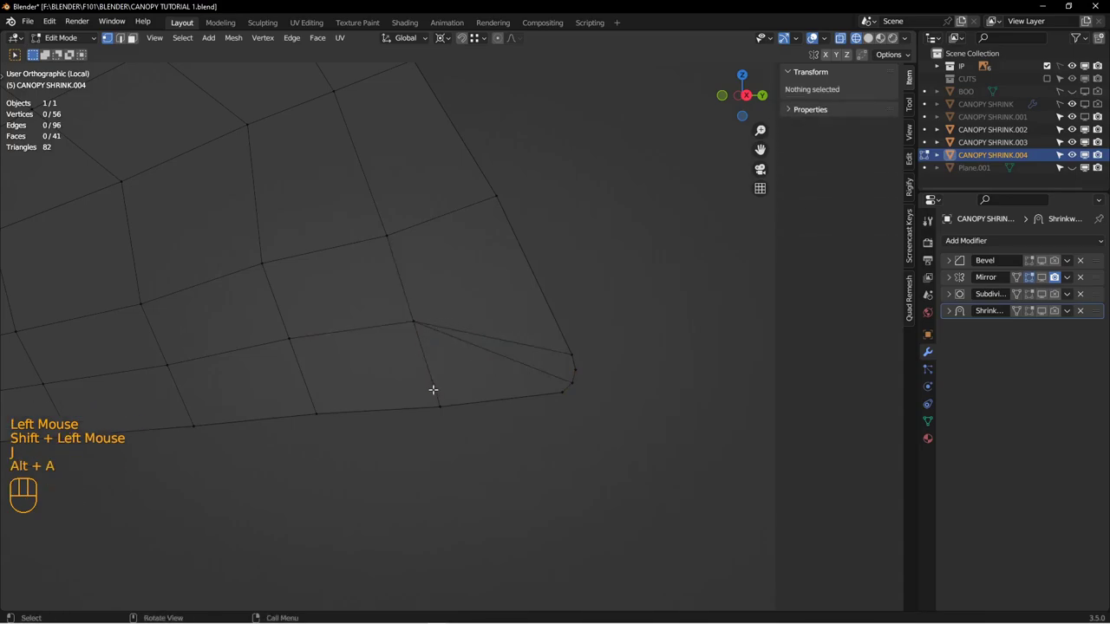
left_click(440, 404)
key("h")
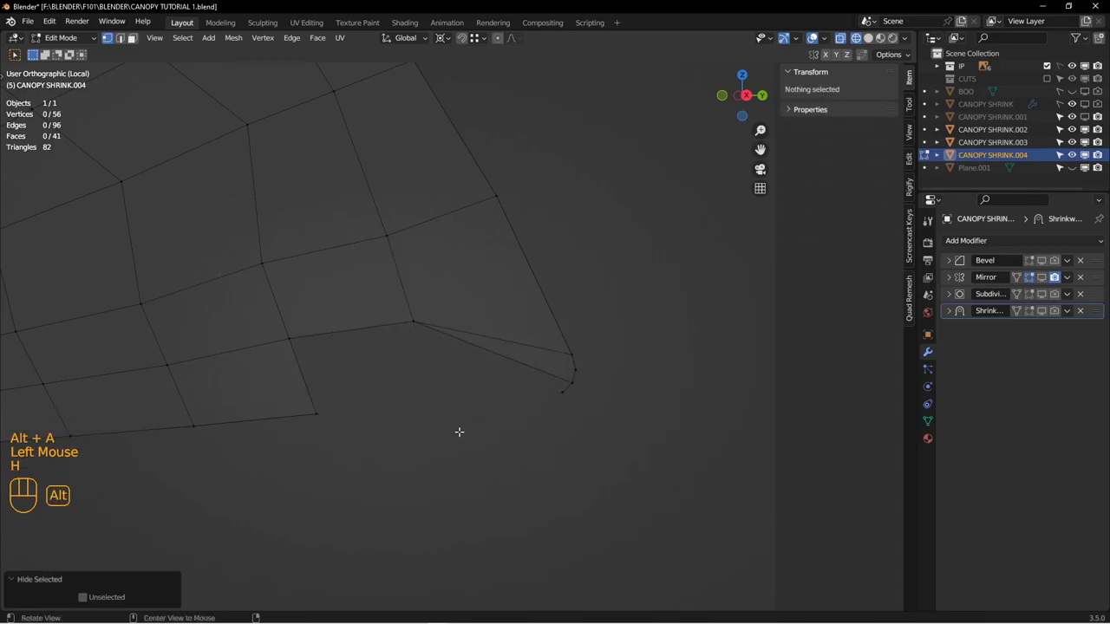
key("alt+h")
Step: Slide the last lower border vertex along the border toward the rounded corner, with a factor of 0.870
left_click(440, 404)
key("g")
key("g")
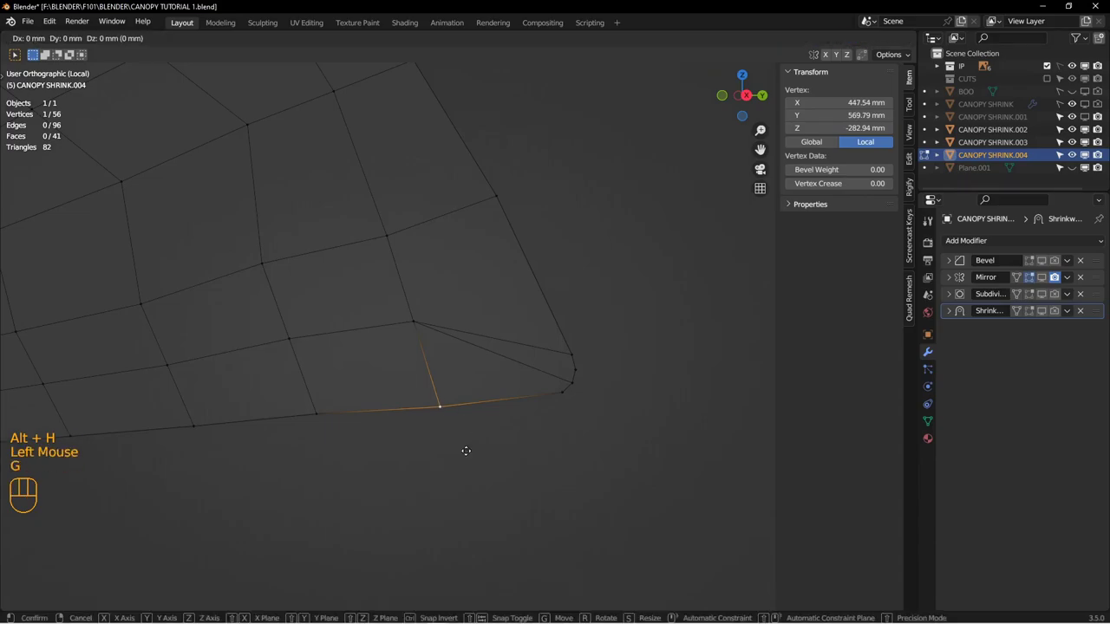
left_click(572, 436)
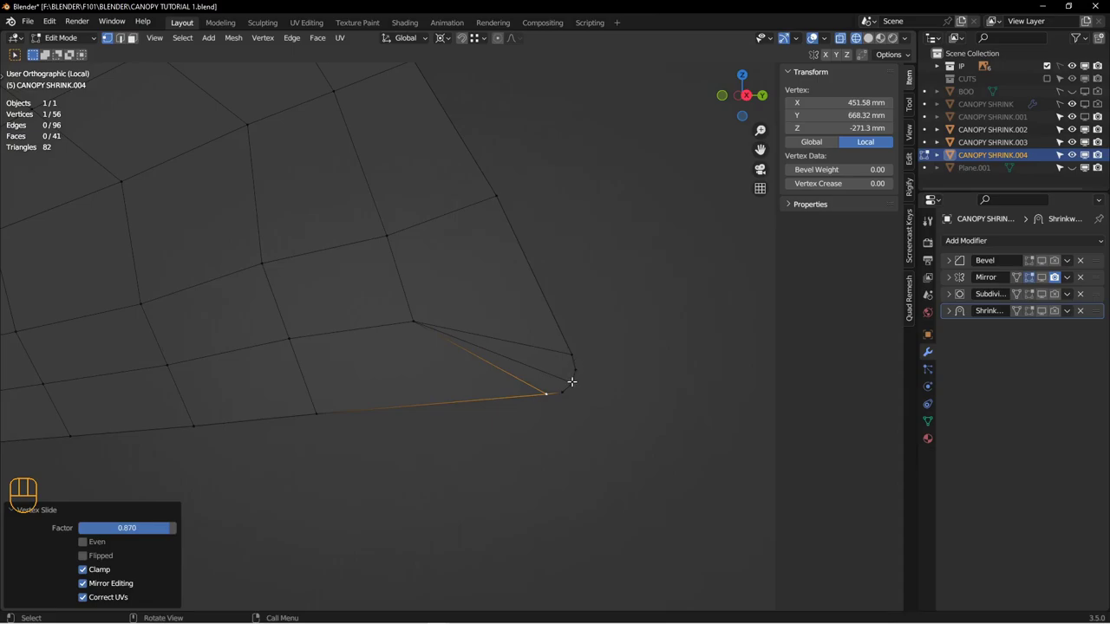
Step: Slide the interior junction vertex along its diagonal edge until it sits close inside the rounded corner
middle_click_drag(543, 396, 529, 391, "shift")
scroll(521, 384, "down", 1, "shift")
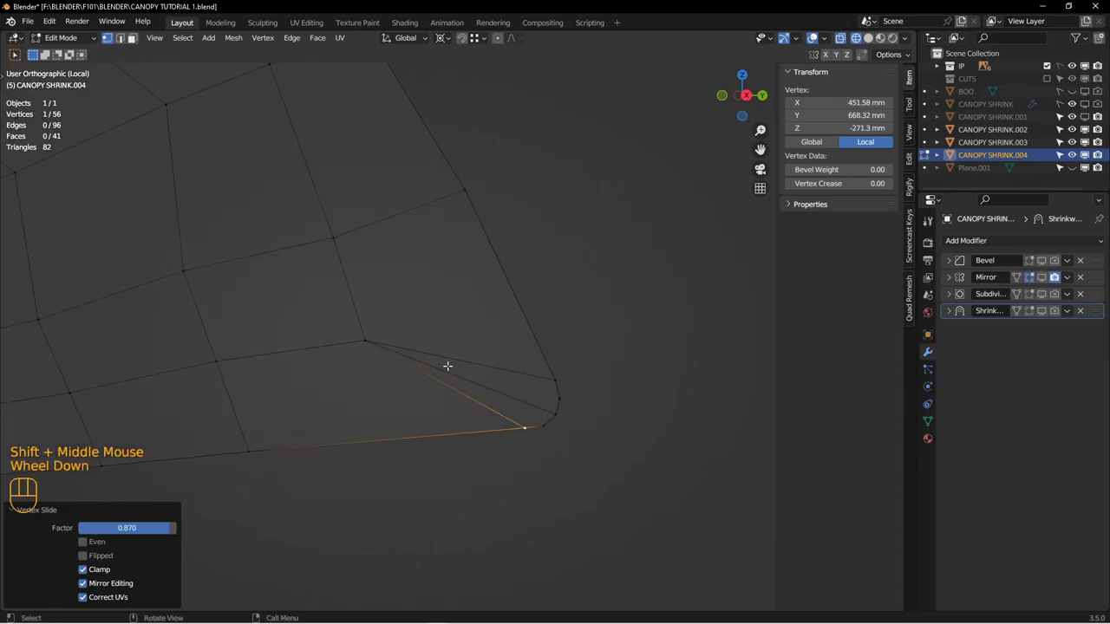
left_click(365, 341)
key("g")
key("g")
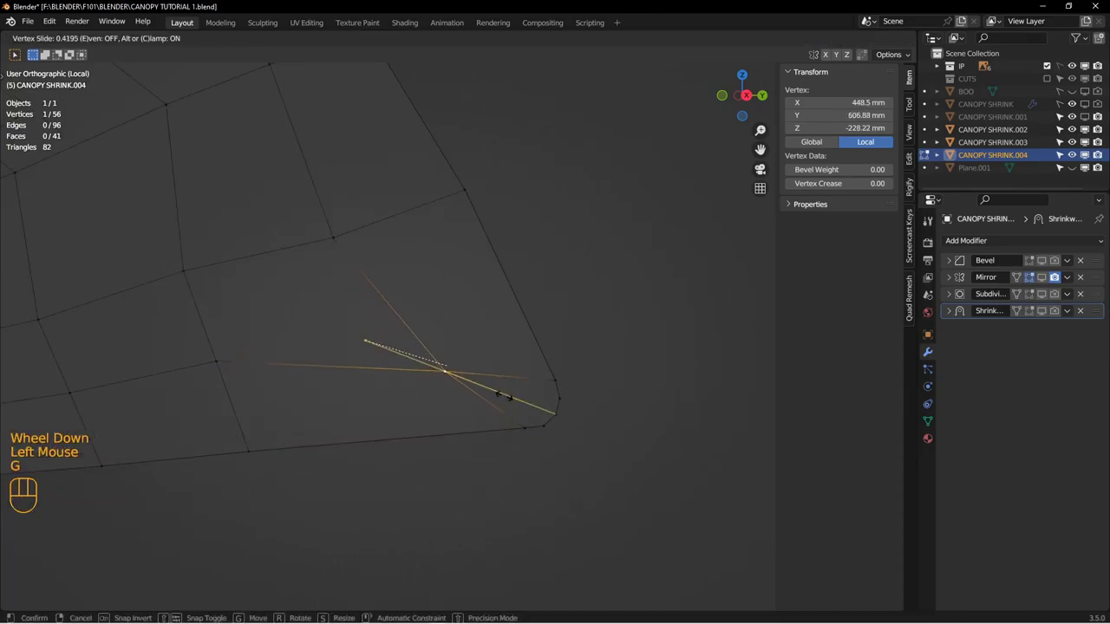
scroll(564, 426, "down", 1)
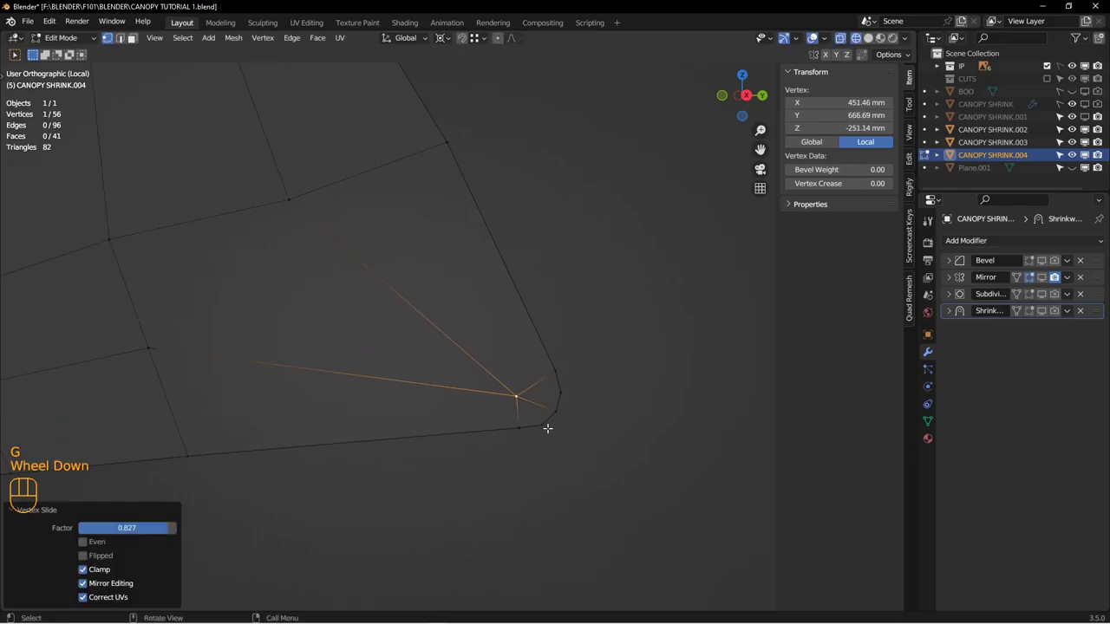
key("g")
key("g")
left_click(553, 423)
Step: Try sliding the lower border vertex beside the rounded corner and undo the slide
key("g")
key("g")
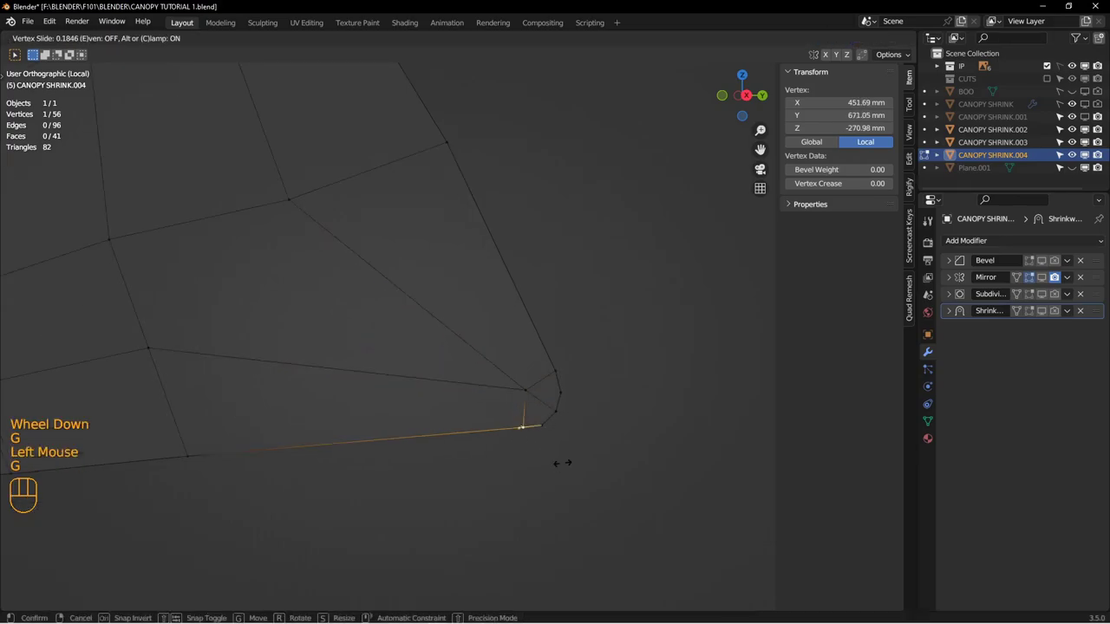
left_click(542, 420)
right_click(589, 456)
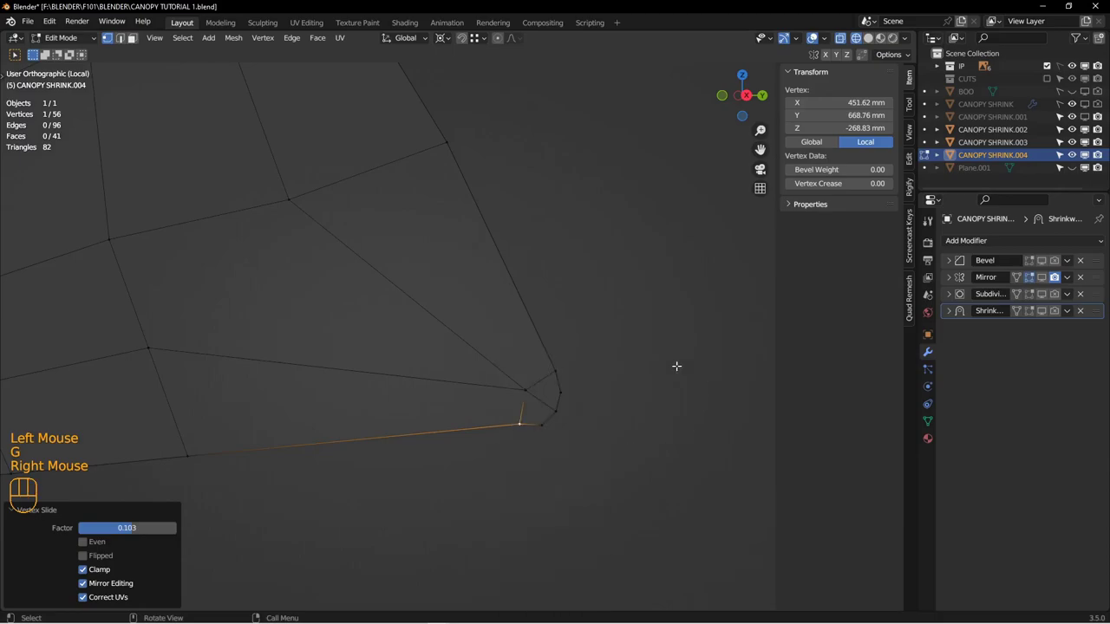
key("ctrl+z")
Step: Slide the lower loop's last vertex before the corner junction down its cross edge, close to the lower border
middle_click_drag(580, 445, 587, 381, "alt")
scroll(478, 387, "up", 2)
middle_click_drag(477, 387, 446, 362, "shift")
scroll(459, 347, "up", 1)
left_click(463, 375)
key("g")
key("g")
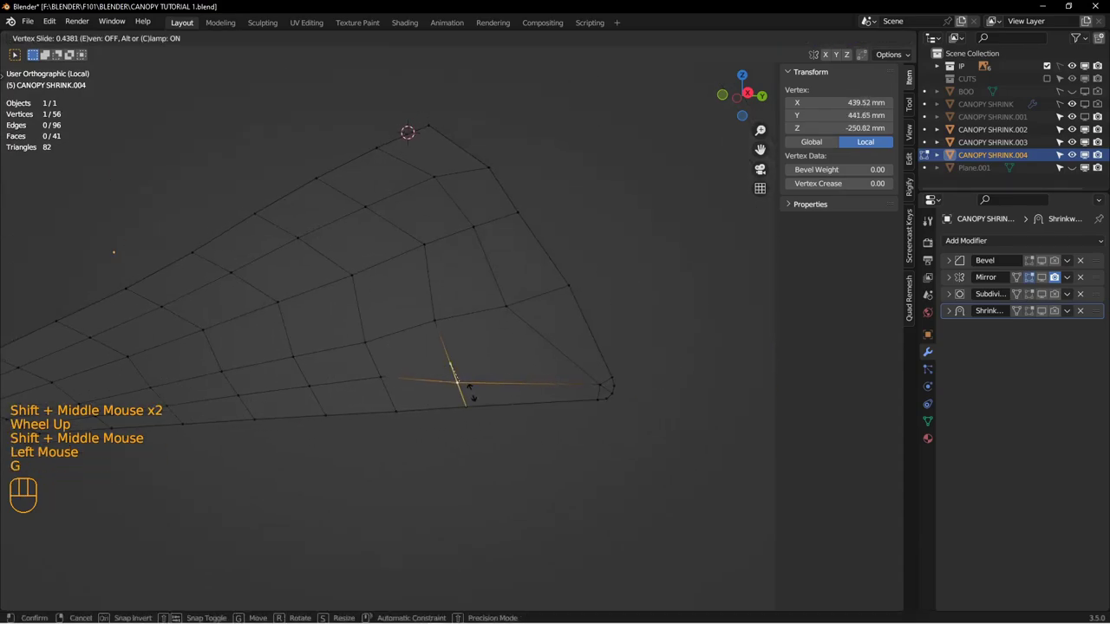
left_click(470, 398)
Step: Select the lower lengthwise loop up to its lowered end vertex and edge-slide it evenly toward the lower border, factor 0.725
scroll(471, 399, "up", 2)
middle_click_drag(471, 399, 478, 372, "shift")
scroll(521, 375, "down", 2)
left_click(327, 404)
left_click(233, 418, "ctrl+shift")
scroll(476, 387, "down", 1)
middle_click_drag(693, 382, 601, 359, "shift")
left_click(517, 368, "shift")
key("g")
key("g")
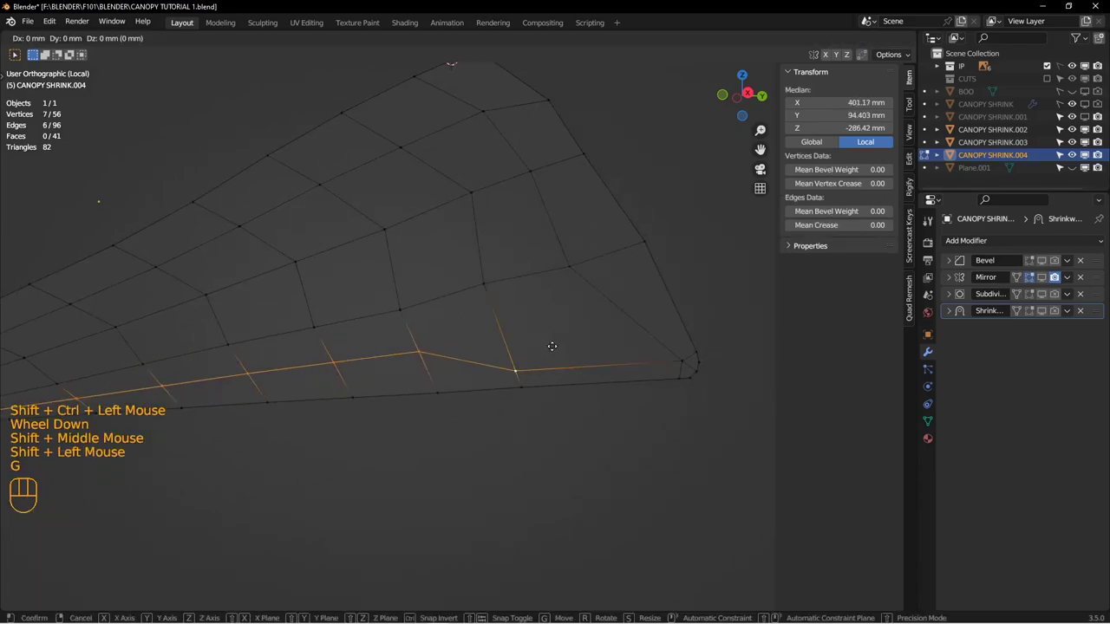
key("e")
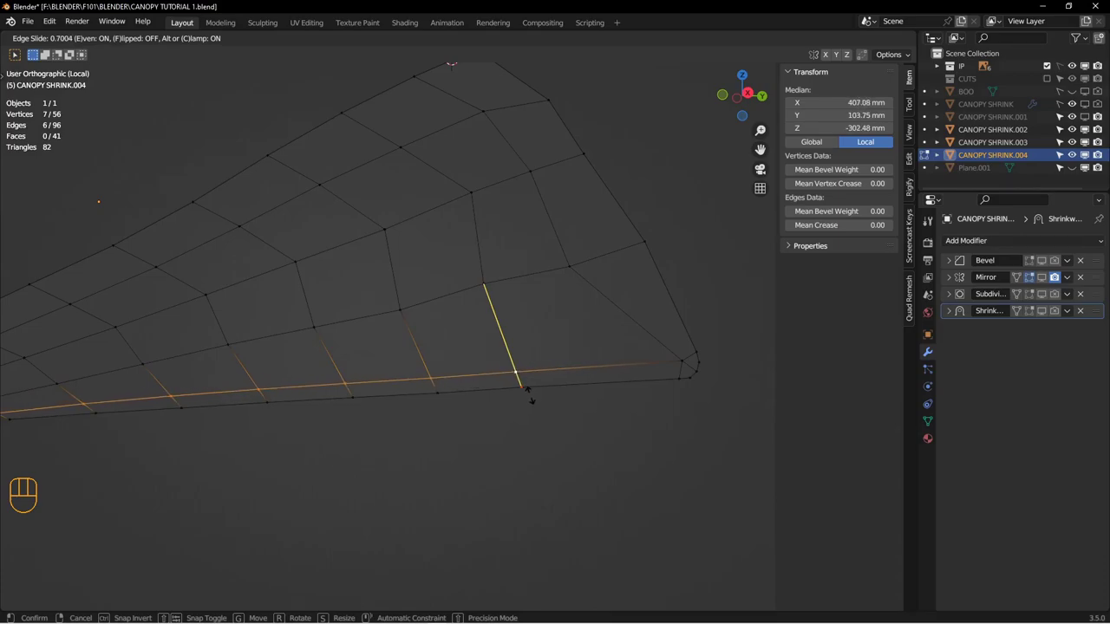
key("f")
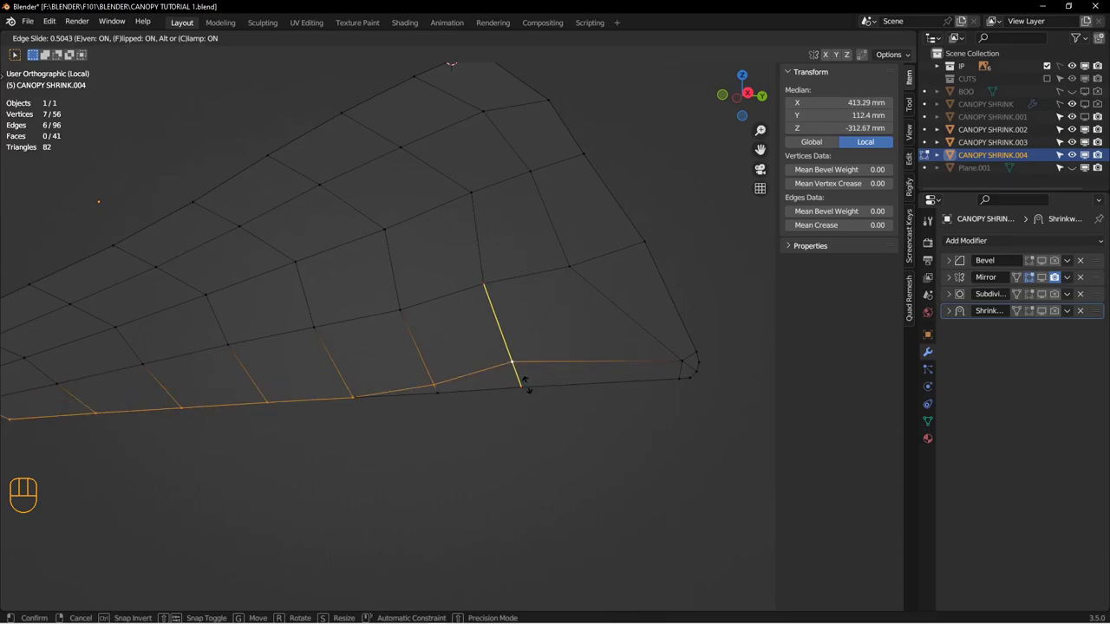
key("f")
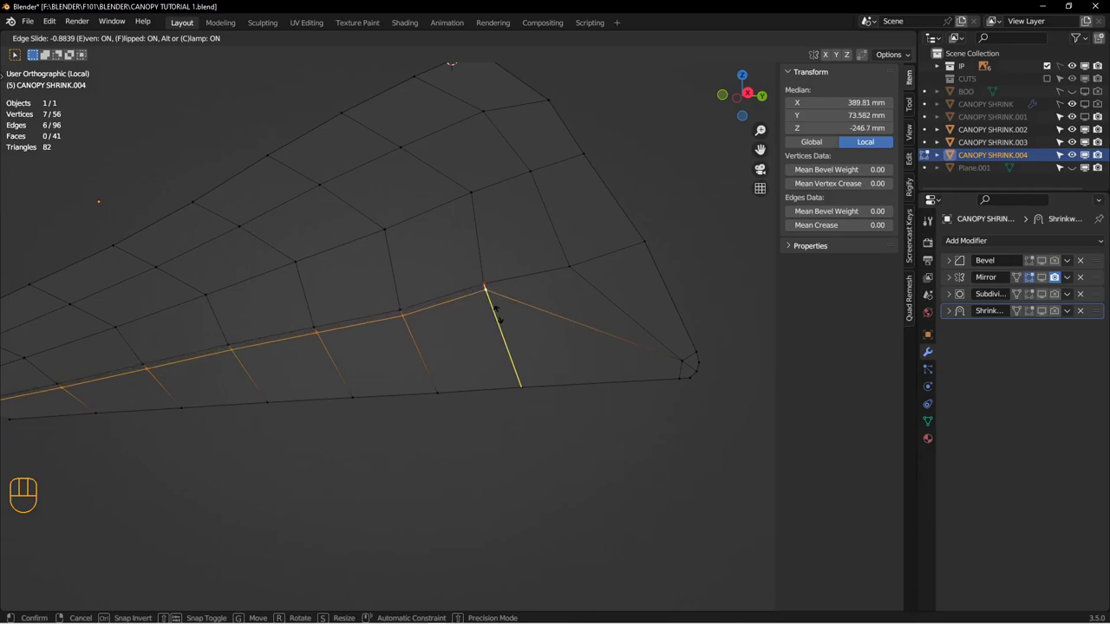
left_click(521, 397)
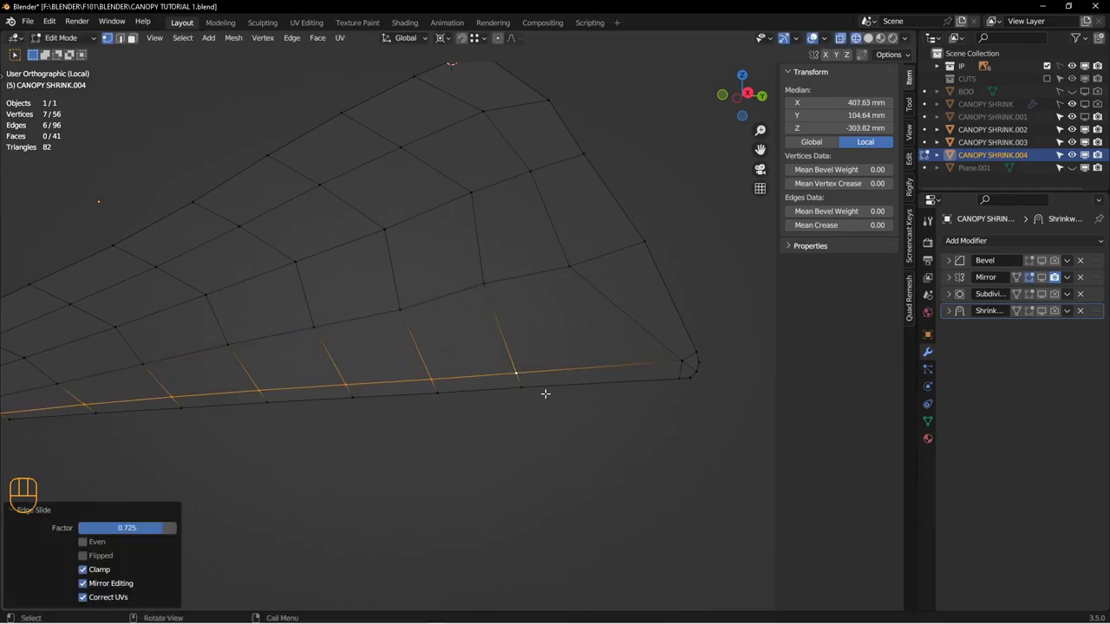
Step: Edge-slide the cross loop nearest the narrow end, with Even on, until it runs close beside the narrow-end border
middle_click_drag(545, 391, 612, 358, "shift")
scroll(601, 369, "up", 2)
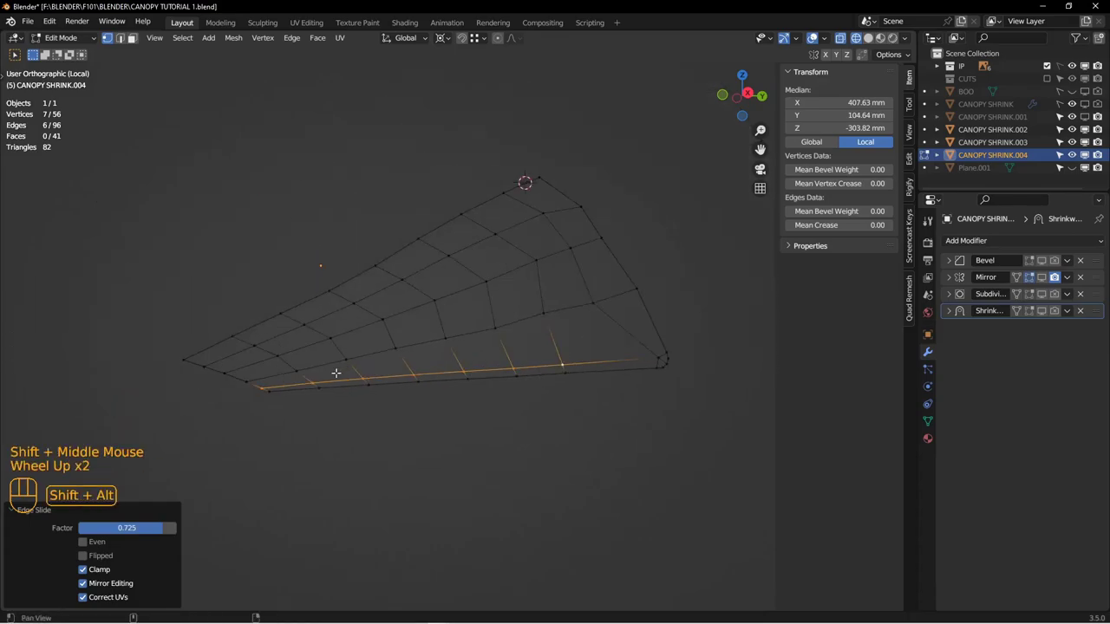
middle_click_drag(581, 368, 574, 378, "shift")
middle_click_drag(295, 392, 303, 388, "shift")
scroll(408, 372, "down", 2)
key("alt+a")
double_click(428, 360)
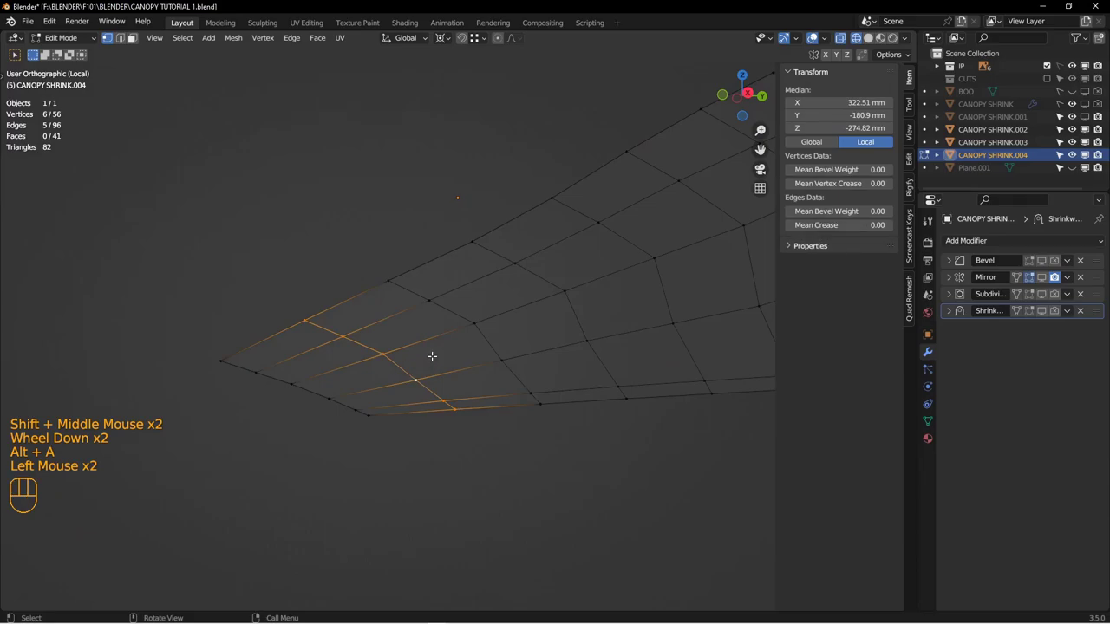
key("g")
key("g")
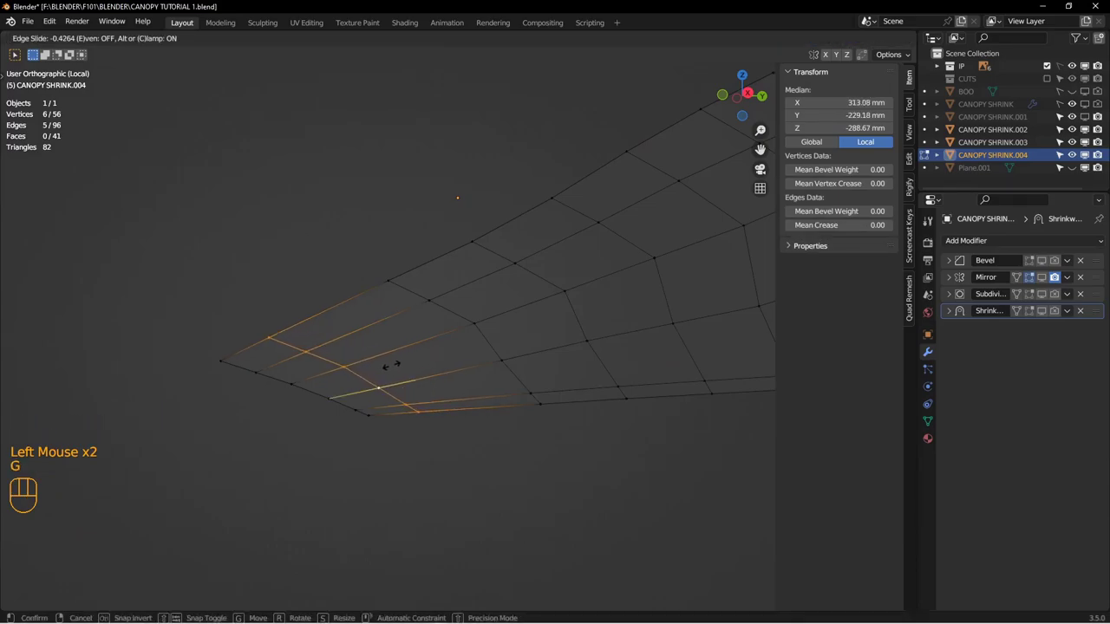
key("e")
key("f")
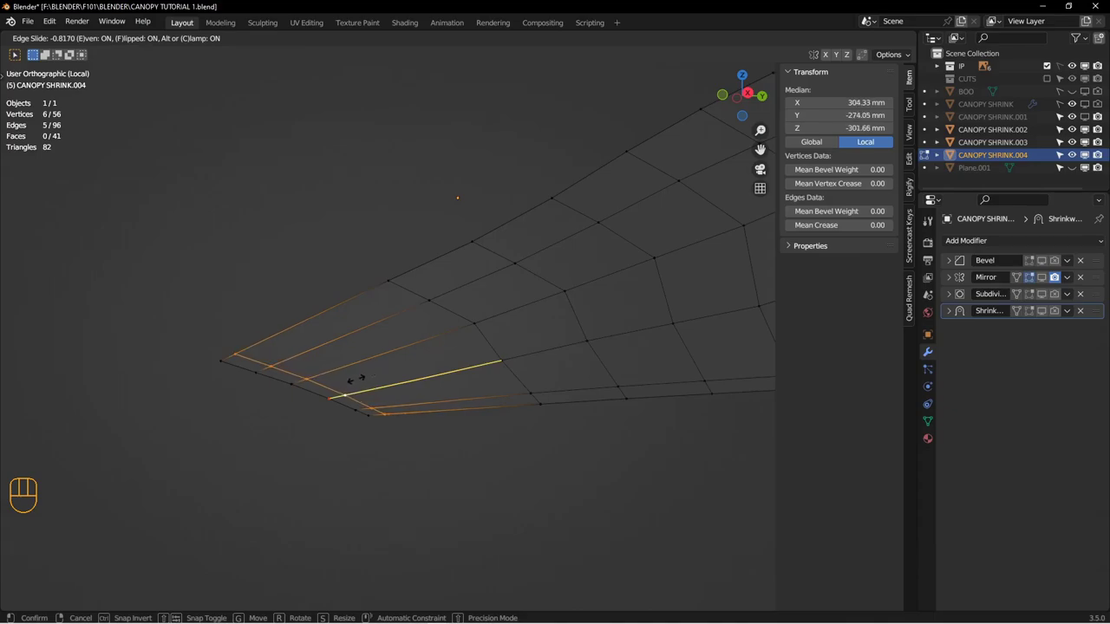
left_click(357, 379)
Step: Edge-slide the uppermost interior lengthwise loop evenly toward the upper border, with a factor of -0.794
scroll(361, 379, "up", 1)
middle_click_drag(362, 379, 416, 381)
middle_click_drag(416, 381, 393, 384)
left_click(365, 346)
left_click(365, 348, "alt")
middle_click_drag(365, 347, 471, 352)
key("g")
key("g")
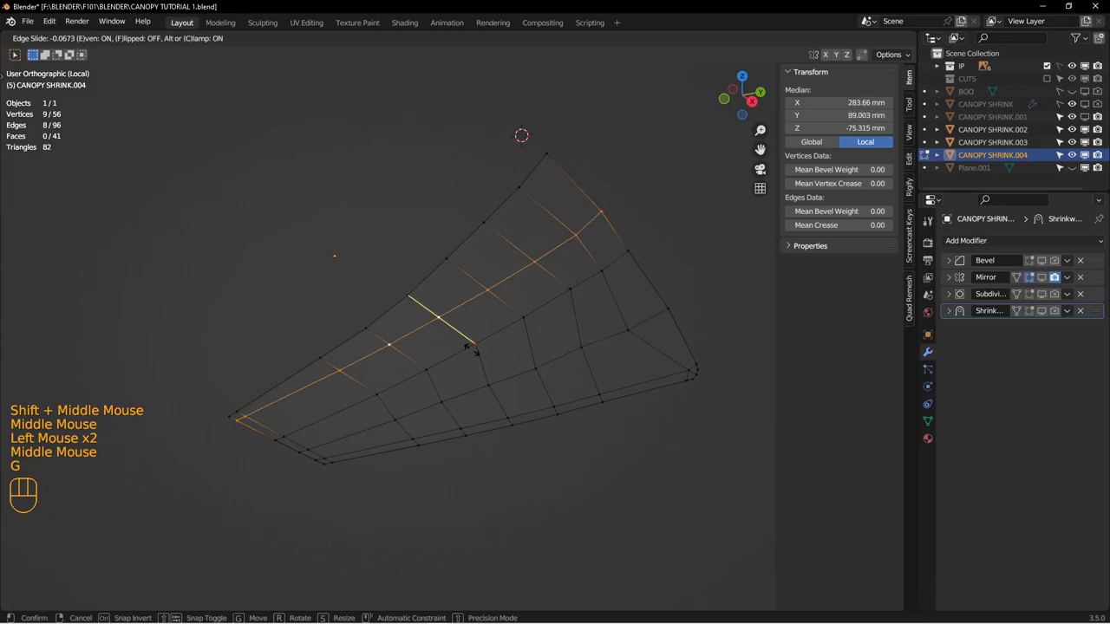
left_click(446, 333)
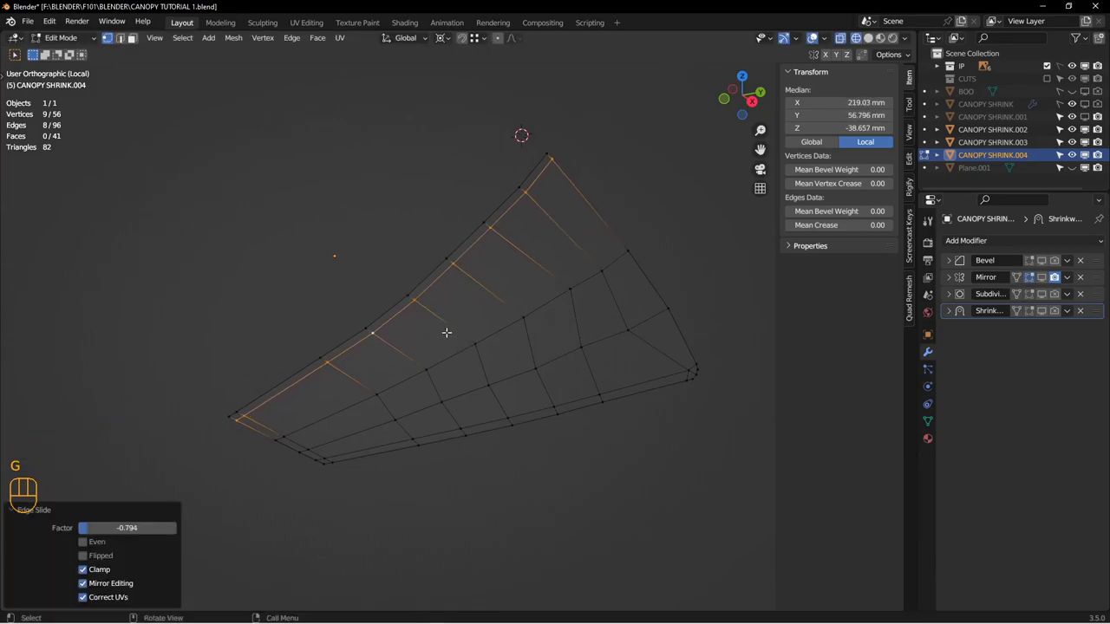
Step: Select the last cross loop near the wide end and edge-slide it evenly toward the wide-end border, factor -0.739
middle_click_drag(549, 248, 529, 273, "shift")
middle_click_drag(529, 273, 535, 346)
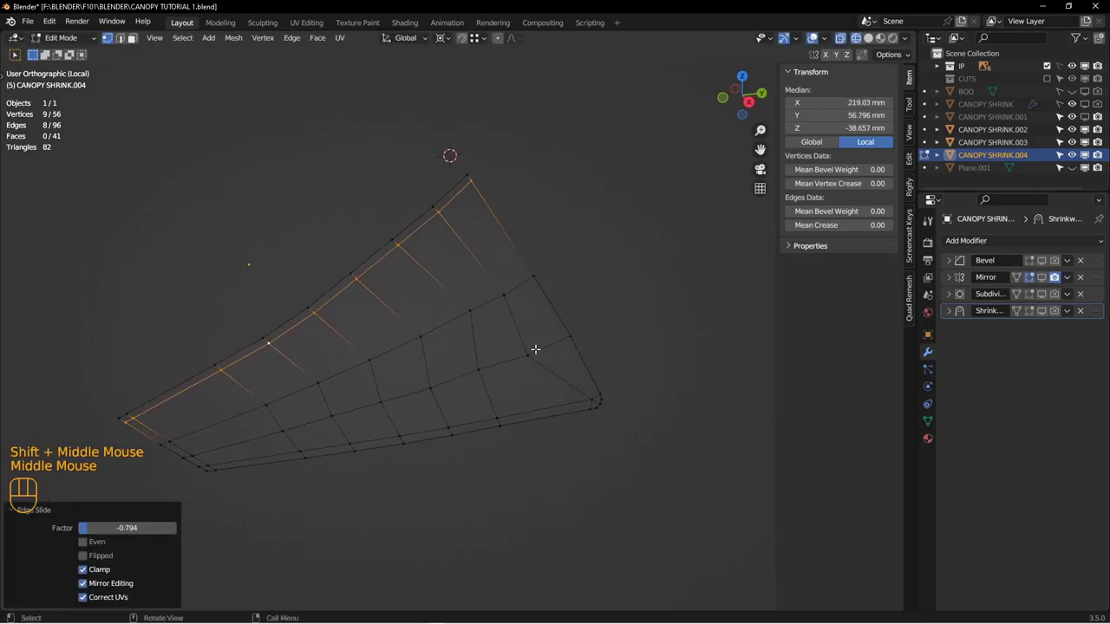
left_click(529, 352)
left_click(437, 211, "ctrl+shift")
key("g")
key("g")
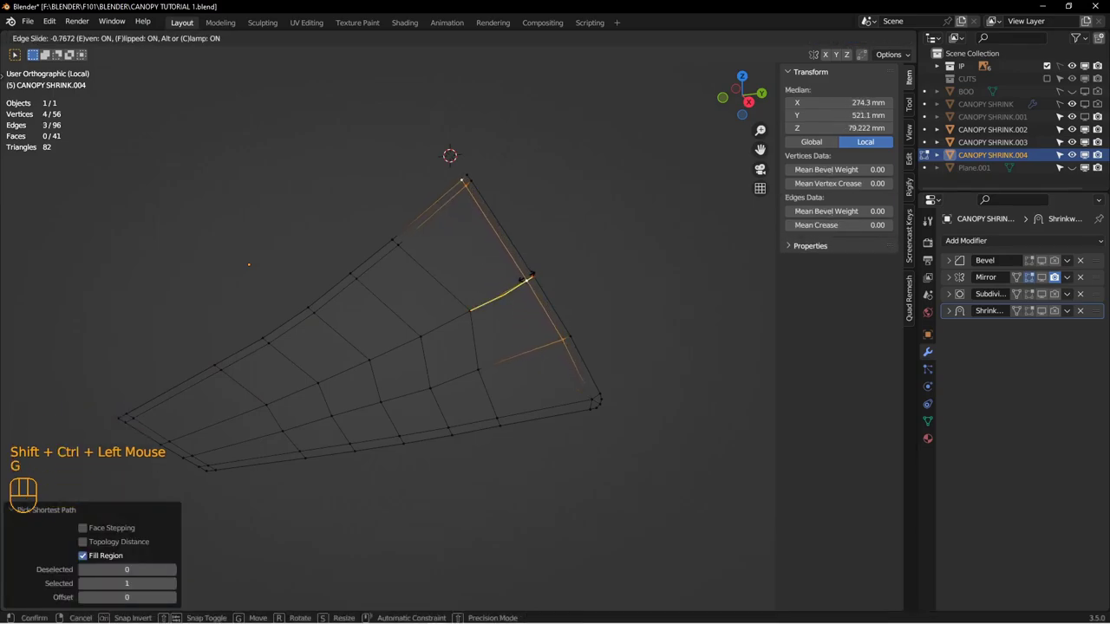
left_click(527, 278)
middle_click_drag(526, 277, 522, 252, "shift")
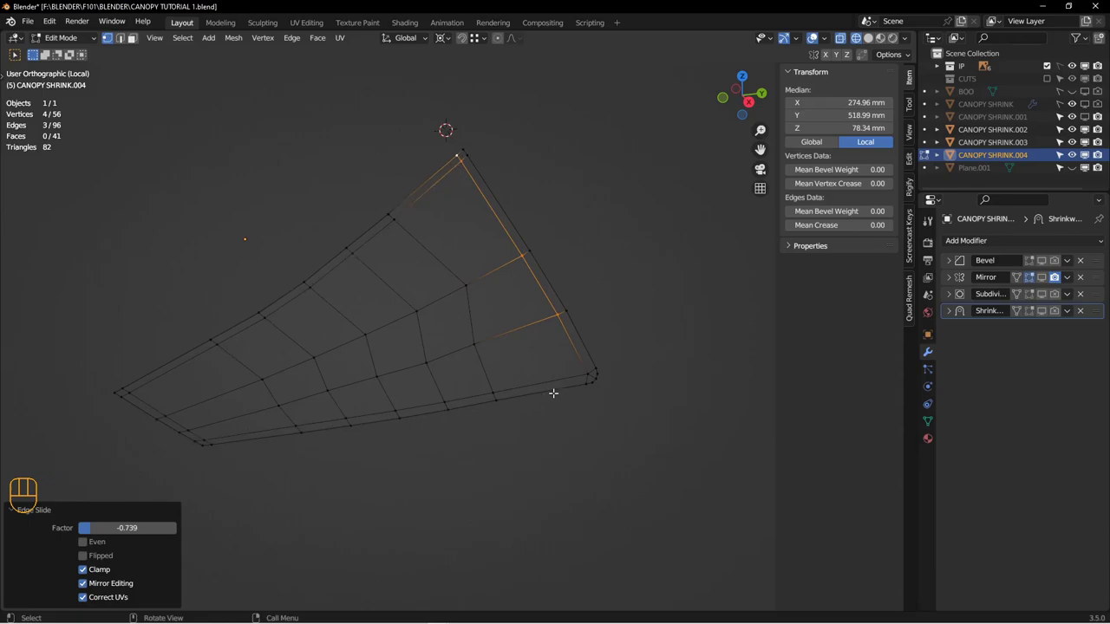
Step: Select the side glass's uppermost interior lengthwise loop from the wide end to the narrow end and space its vertices evenly
middle_click_drag(529, 258, 547, 243, "shift")
left_click(546, 170)
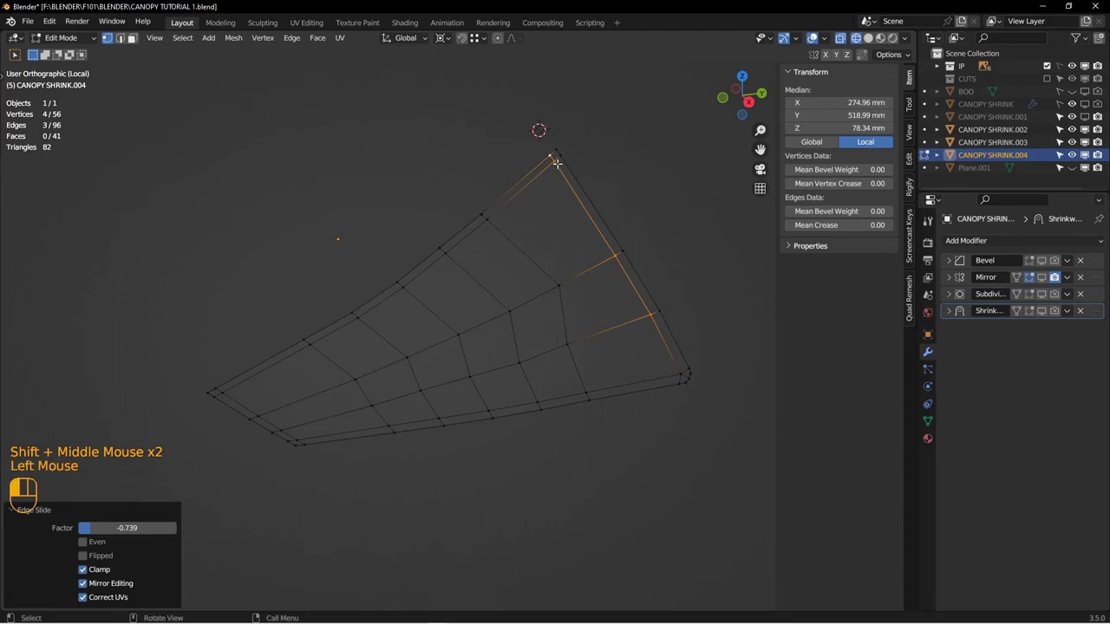
left_click(223, 391, "ctrl+shift")
key("ctrl+q")
mouse_move(330, 431)
middle_mouse_down("shift")
mouse_move(346, 372)
mouse_move(349, 429)
middle_mouse_up("shift")
middle_click_drag(350, 429, 314, 468)
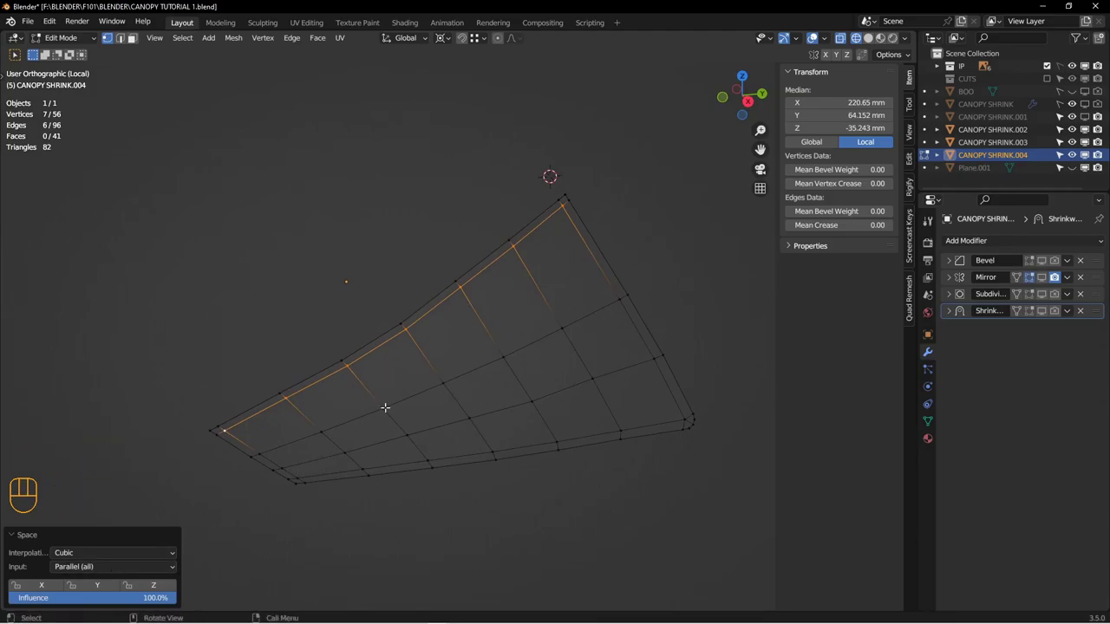
Step: Select the cross loop beside the narrow-end border between its corner vertices and space its vertices evenly
left_click(303, 474)
left_click(227, 429, "ctrl+shift")
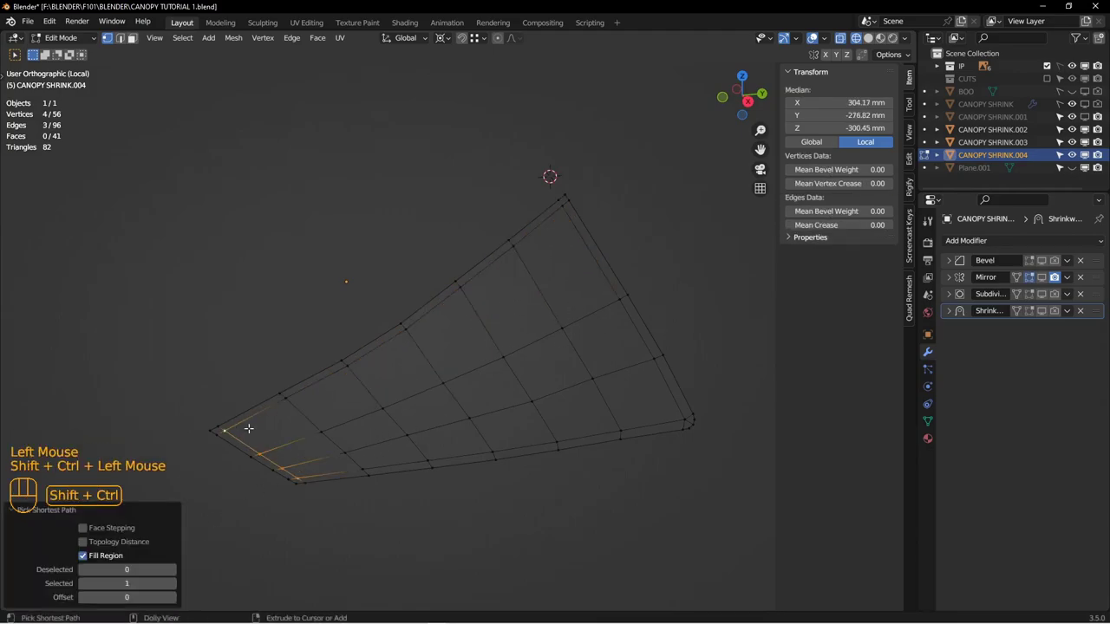
key("ctrl+q")
middle_click_drag(439, 414, 425, 415, "shift")
middle_click_drag(425, 415, 529, 399, "alt")
Step: Switch the viewport to solid shading and return to editing the side glass mesh
key("Tab")
left_click(372, 393)
key("z")
left_click(431, 409)
key("Tab")
left_click(589, 382)
middle_click_drag(590, 383, 416, 372, "alt")
middle_click_drag(416, 372, 296, 407, "shift")
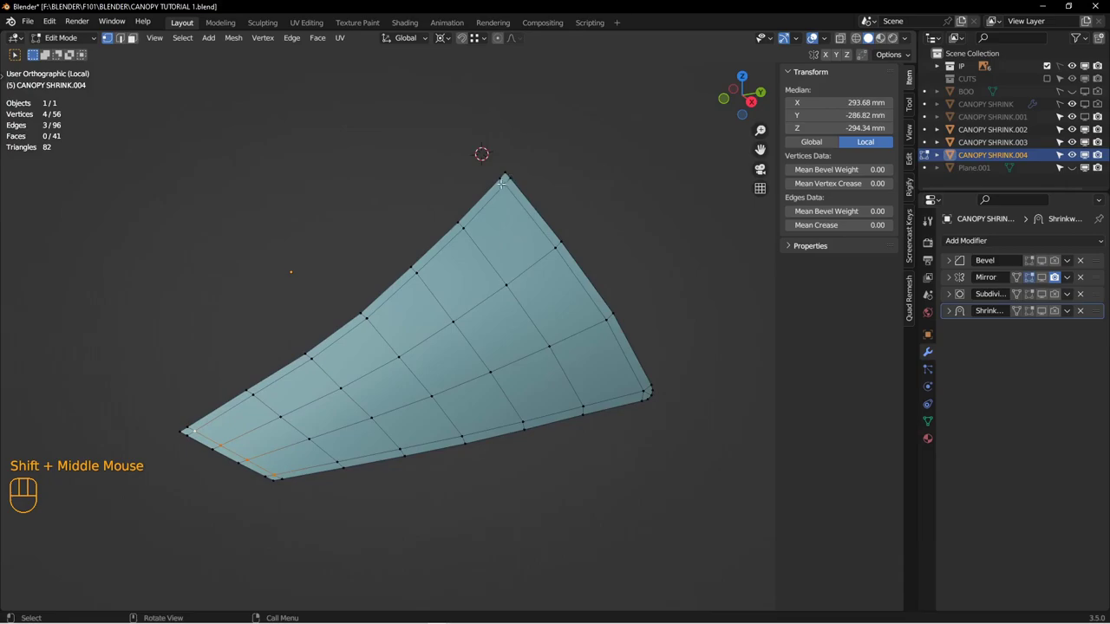
Step: Examine the side glass's corner topology, picking the two border vertices on either side of the lower narrow-end corner
scroll(525, 234, "down", 1)
scroll(607, 347, "up", 2)
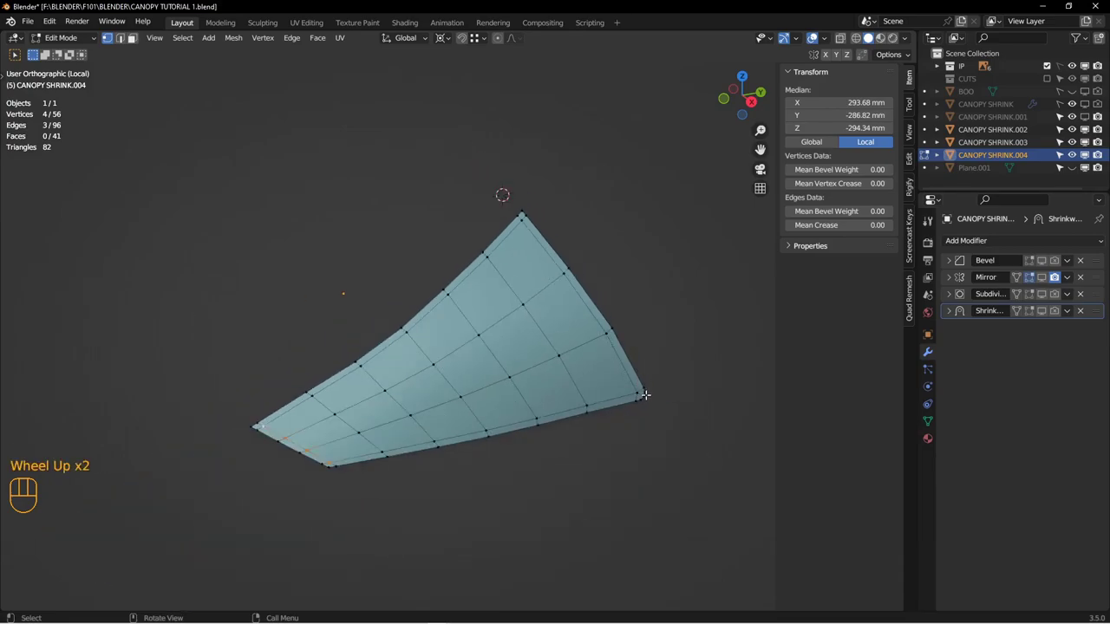
middle_click_drag(536, 414, 399, 483, "shift")
scroll(399, 483, "down", 3)
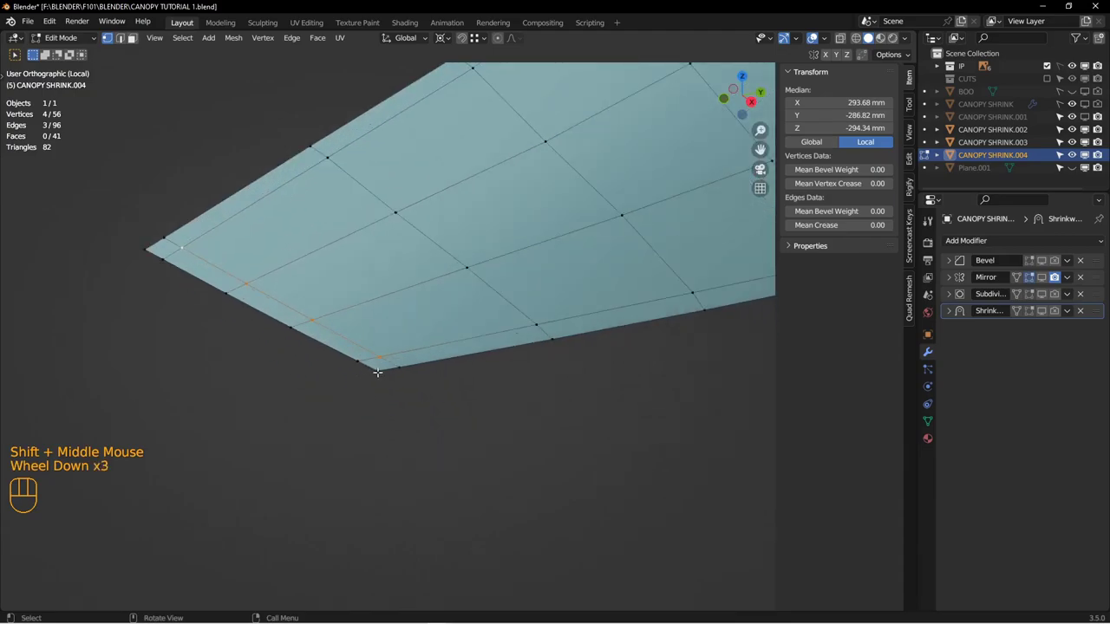
left_click(358, 364)
left_click(382, 366, "shift")
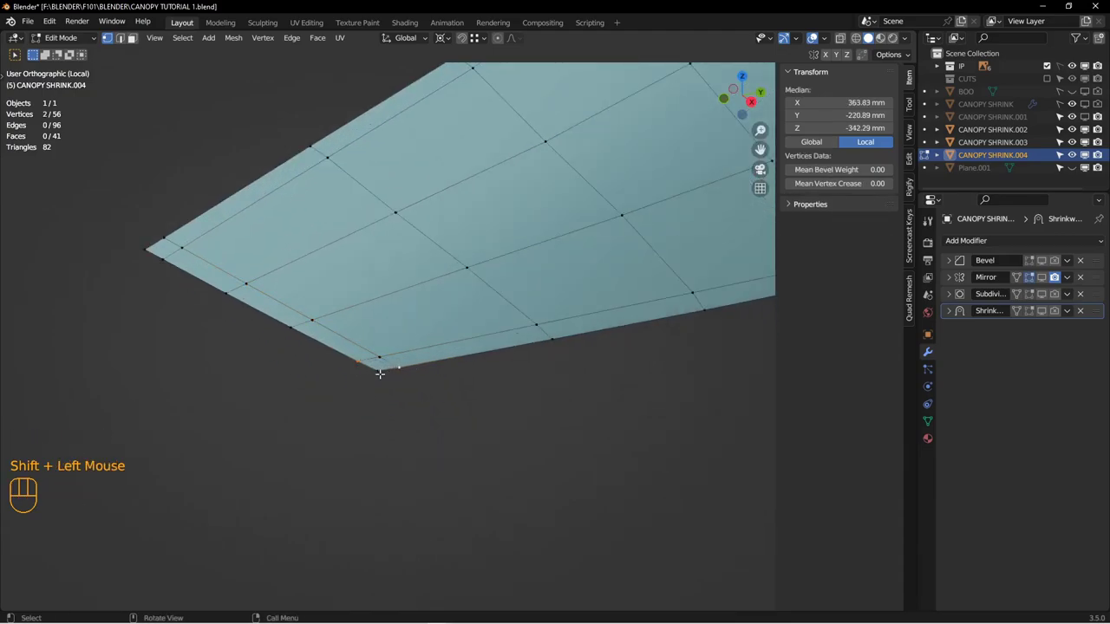
middle_click_drag(384, 369, 384, 399, "shift")
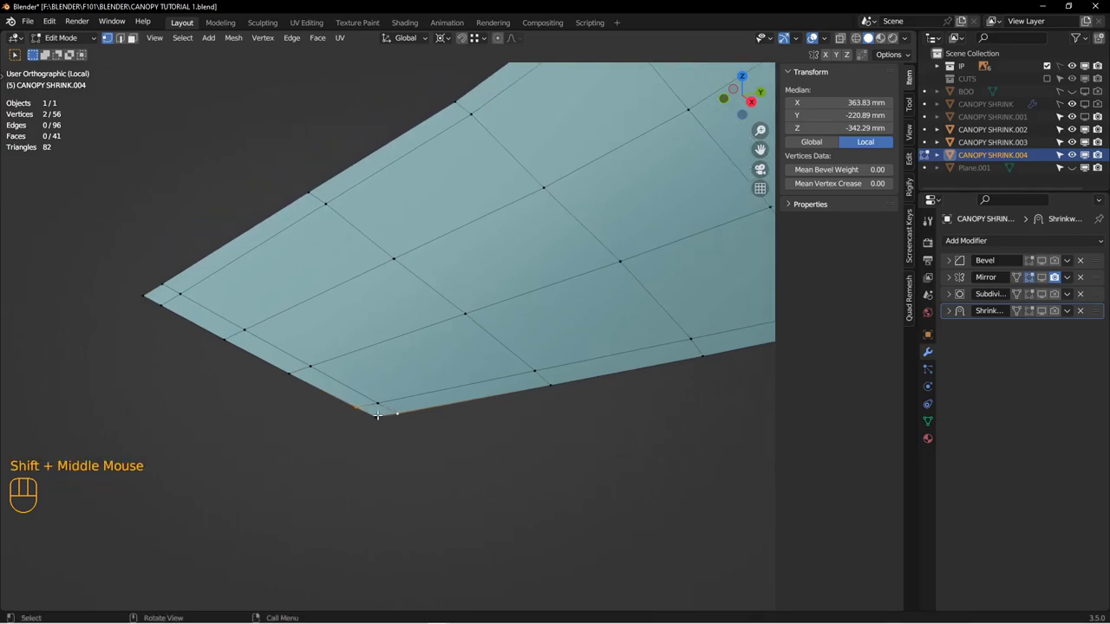
scroll(404, 366, "up", 2)
middle_click_drag(428, 312, 401, 347, "shift")
Step: Return to Object Mode, leave local view, unhide all objects and show the canopy in right side view
key("Tab")
left_click(488, 357)
middle_click_drag(488, 357, 512, 344)
key("KP_3")
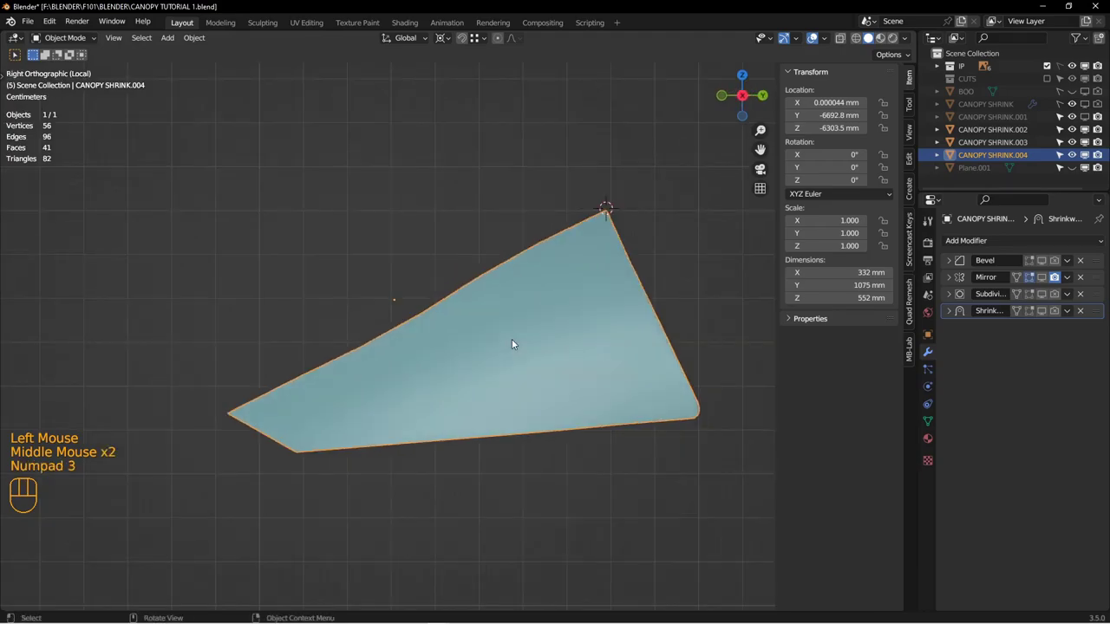
key("KP_Divide")
key("alt+h")
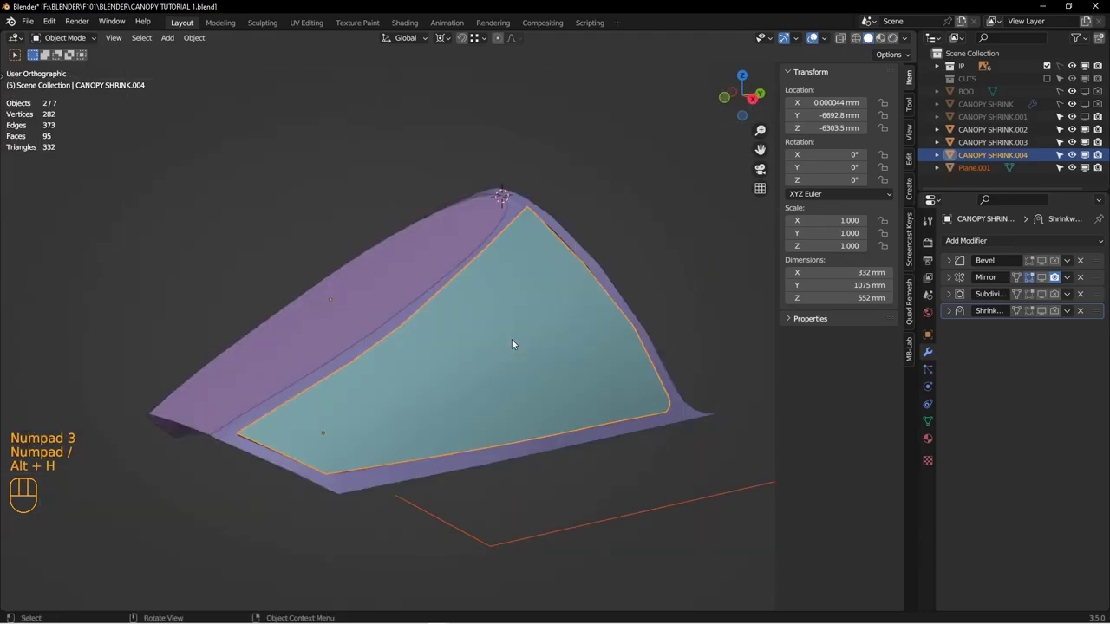
key("KP_3")
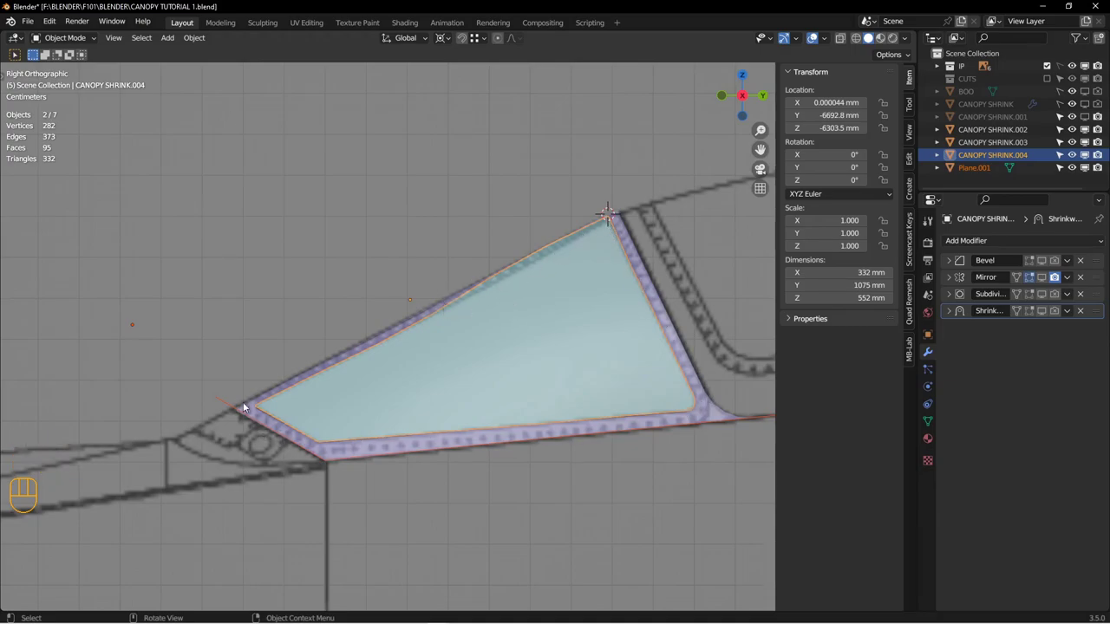
Step: Select the side glass, enable its Shrinkwrap modifier in edit mode, viewport and render, and toggle the viewport effect to compare
left_click(486, 324)
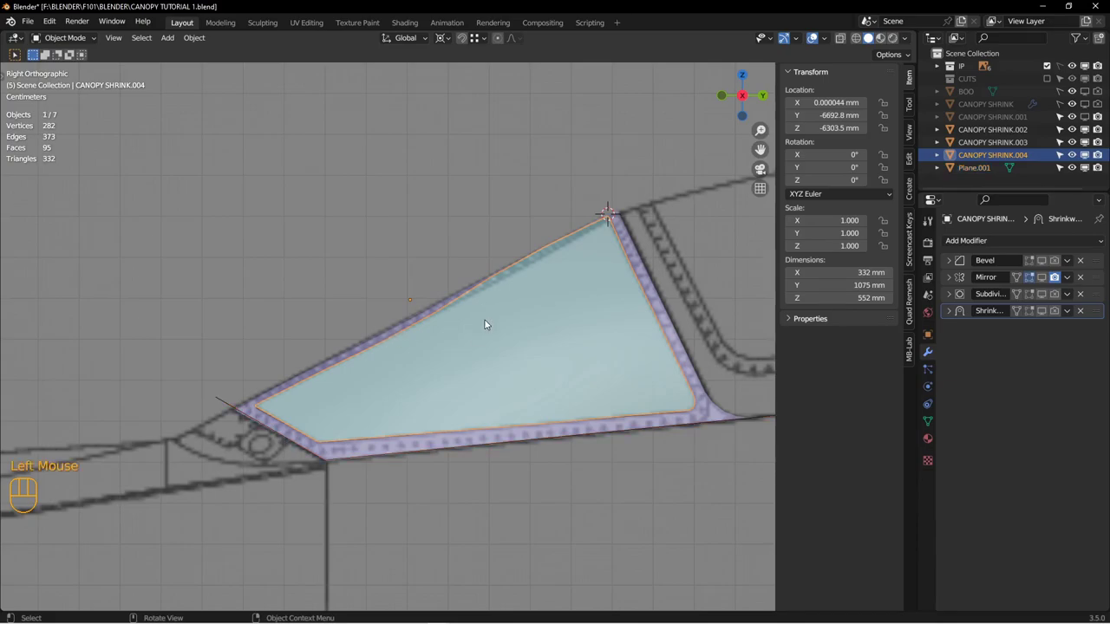
left_click(1052, 311)
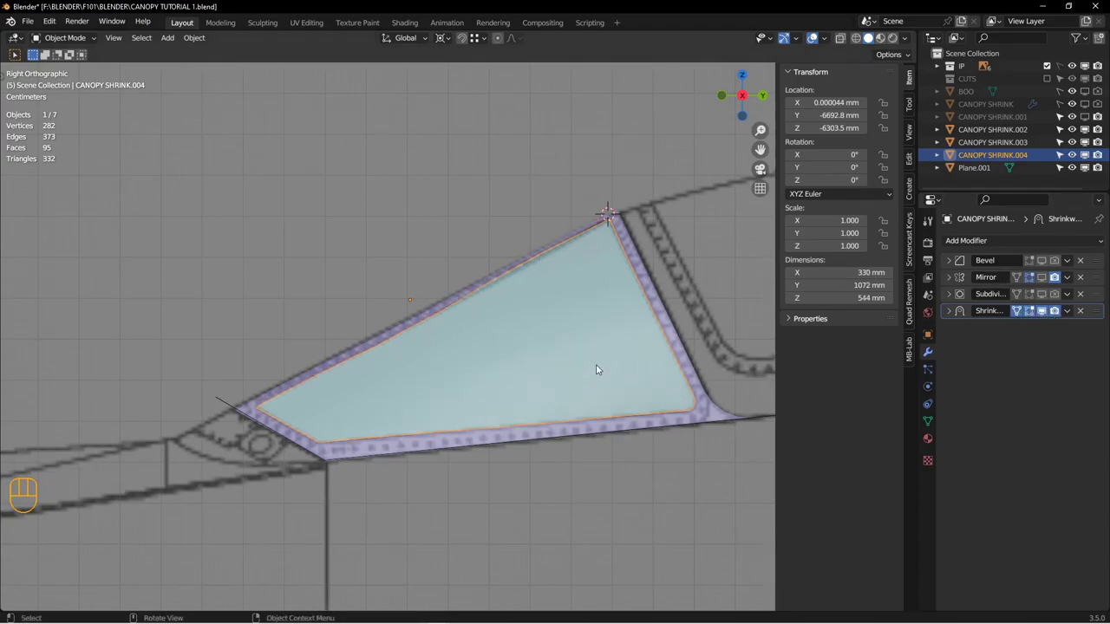
middle_click_drag(525, 364, 597, 403, "alt")
left_click(1043, 310)
left_click(1043, 311)
middle_click_drag(454, 374, 468, 378, "alt")
Step: Add one centred lengthwise loop cut in each of the side glass's three wide strips
key("Tab")
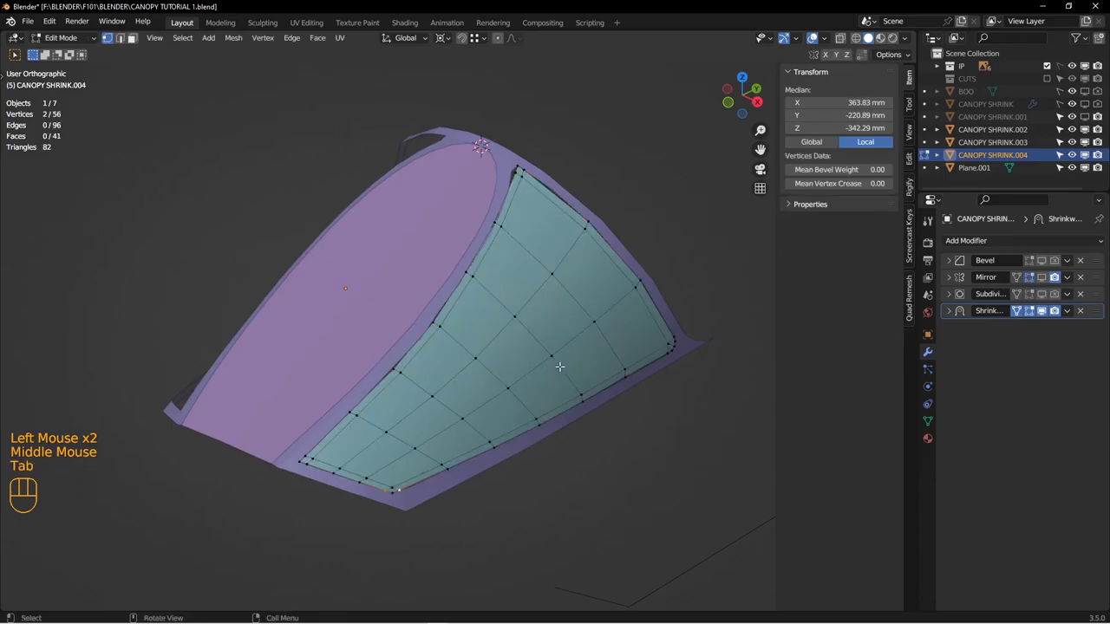
middle_click_drag(582, 272, 555, 304, "alt")
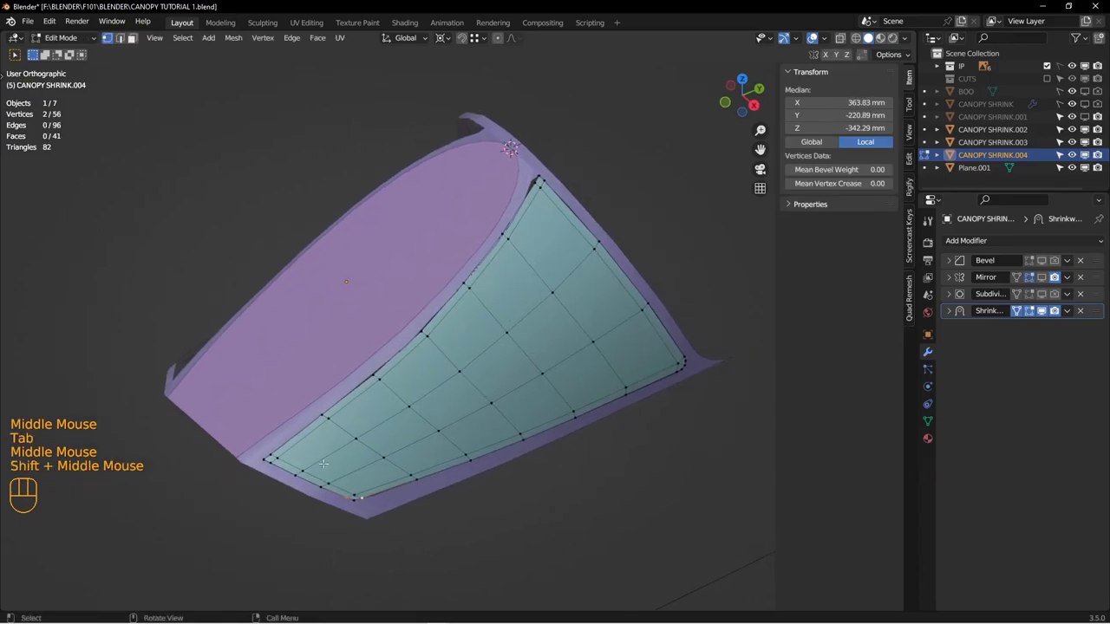
key("ctrl")
key("ctrl+r")
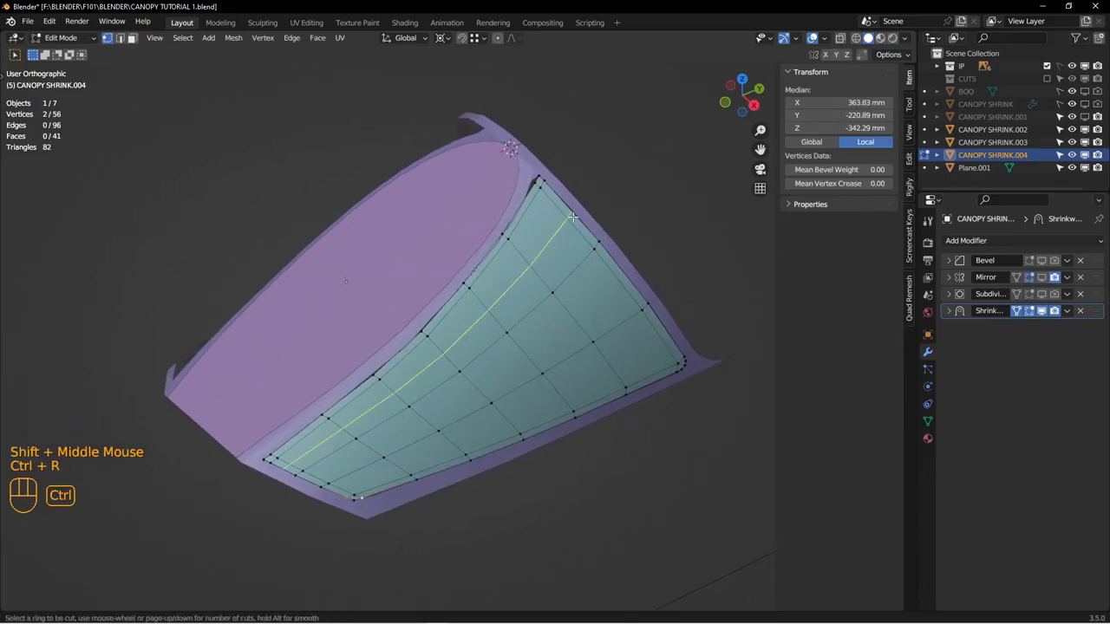
left_click(574, 217)
right_click(574, 216)
key("ctrl+r")
left_click(616, 285)
right_click(615, 286)
middle_click_drag(616, 285, 645, 346)
key("ctrl+r")
left_click(652, 360)
right_click(656, 365)
right_click(664, 309)
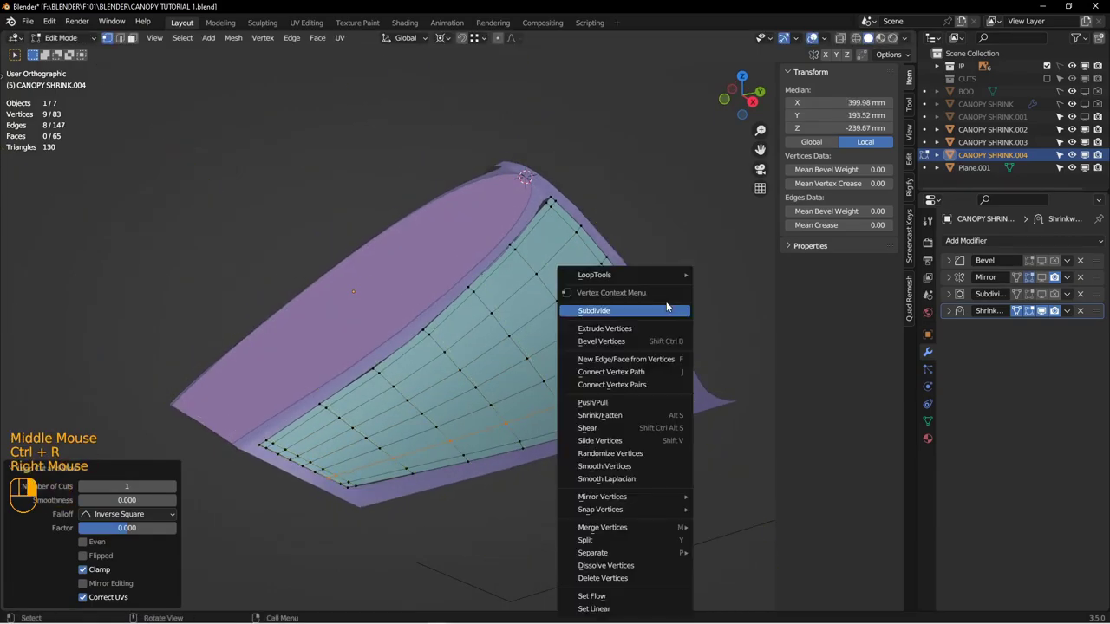
left_click(554, 196)
Step: Compare the side glass with Shrinkwrap display off and on, and return to Object Mode with nothing selected
middle_click_drag(559, 217, 582, 347)
left_click(1040, 312)
left_click(1040, 312)
middle_click_drag(668, 364, 690, 342)
key("Tab")
key("alt+a")
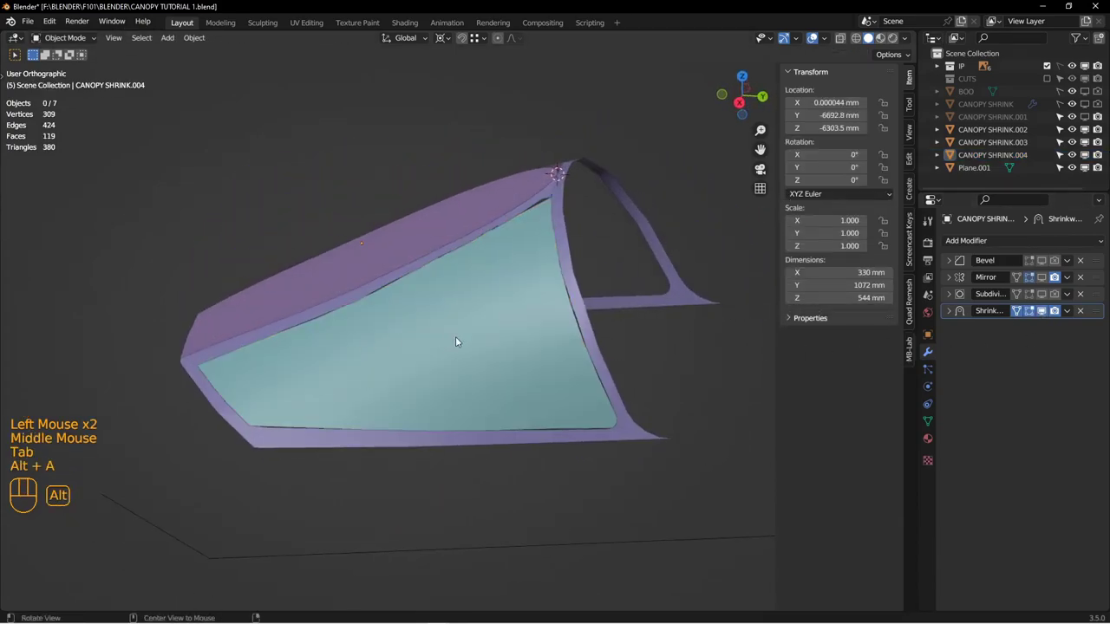
middle_click_drag(451, 339, 470, 336)
left_click(471, 335)
left_click(1067, 311)
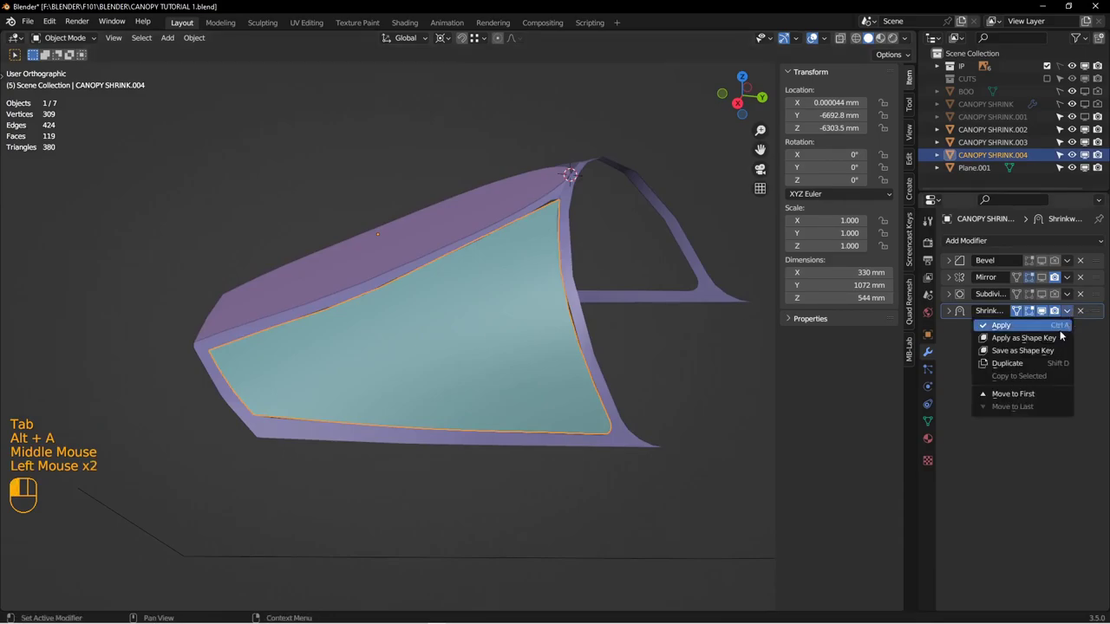
left_click(1068, 368)
left_click(1068, 328)
left_click(1032, 344)
middle_click_drag(486, 333, 530, 340)
middle_click_drag(530, 340, 498, 327)
Step: Select the canopy frame object and turn off its Mirror and Shrinkwrap modifiers in every display mode
left_click(533, 355)
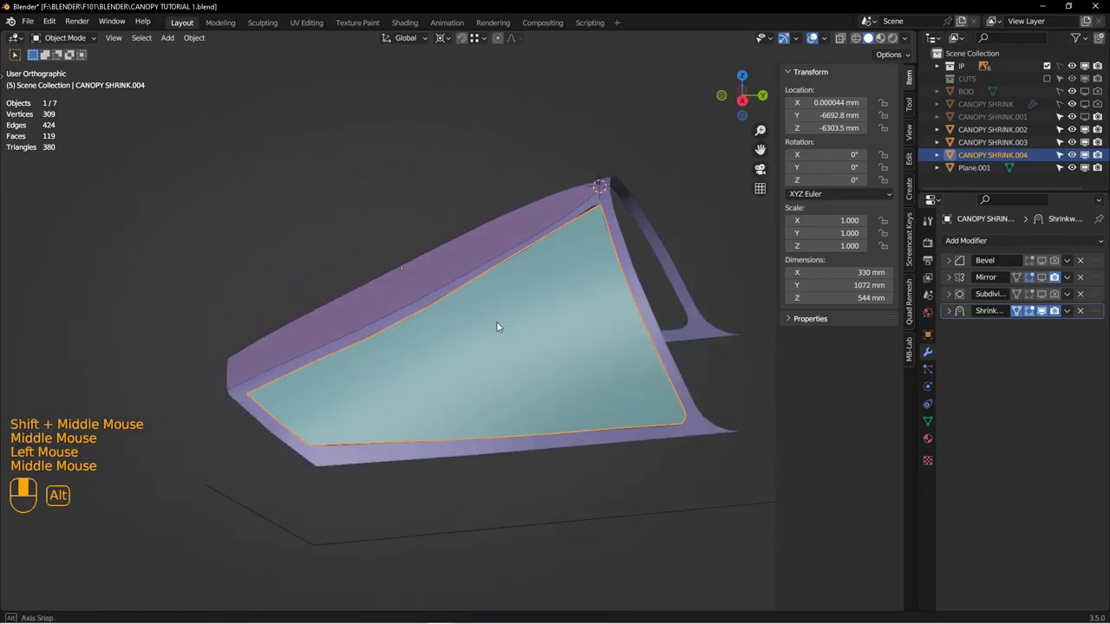
key("KP_3")
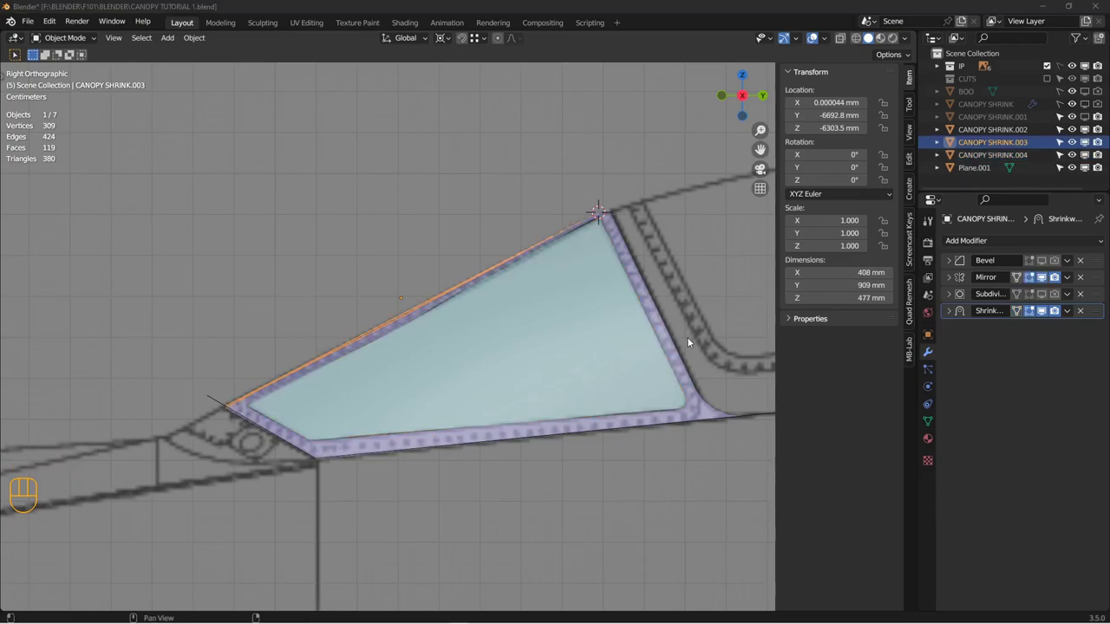
left_click(469, 365, "alt")
middle_click_drag(448, 341, 503, 379, "alt")
left_click(484, 336, "alt")
middle_click_drag(484, 336, 503, 176, "alt")
left_click(503, 176)
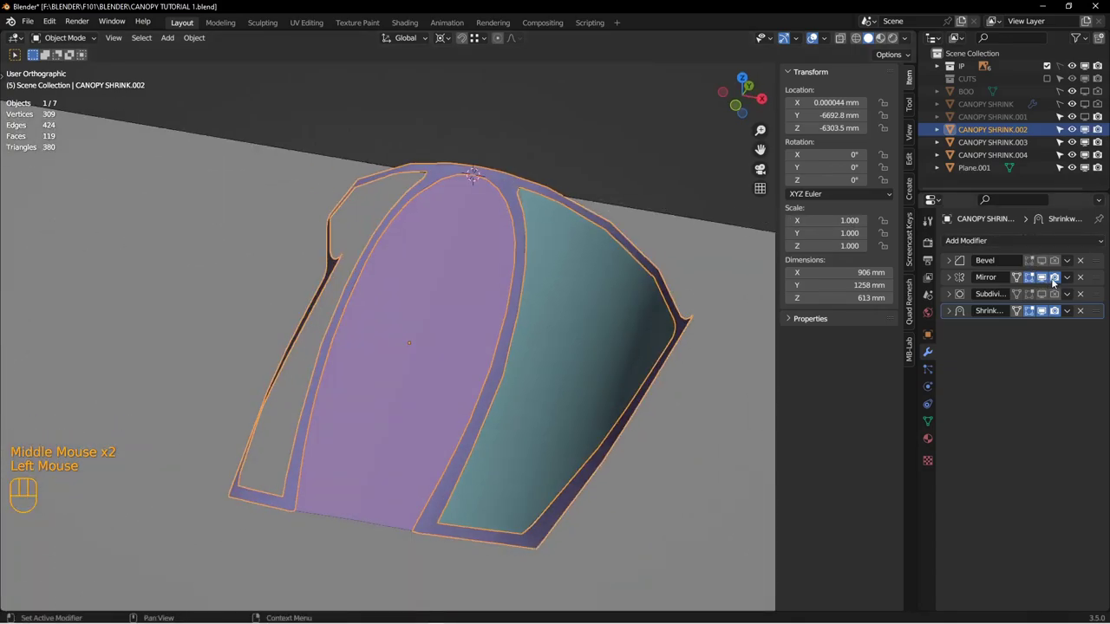
left_click_drag(1053, 280, 1019, 278)
left_click_drag(1053, 311, 1027, 312)
middle_click_drag(494, 381, 453, 332)
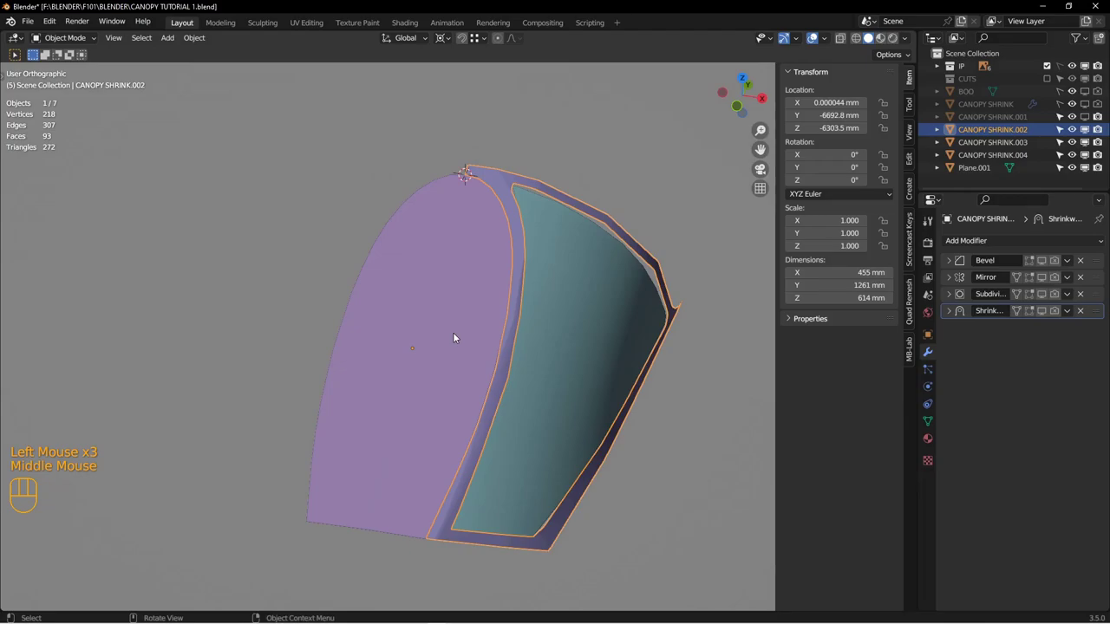
Step: Enable the CUTS collection and select the inner oval outline around the front glass in top view
left_click(1047, 79)
middle_click_drag(510, 257, 521, 272)
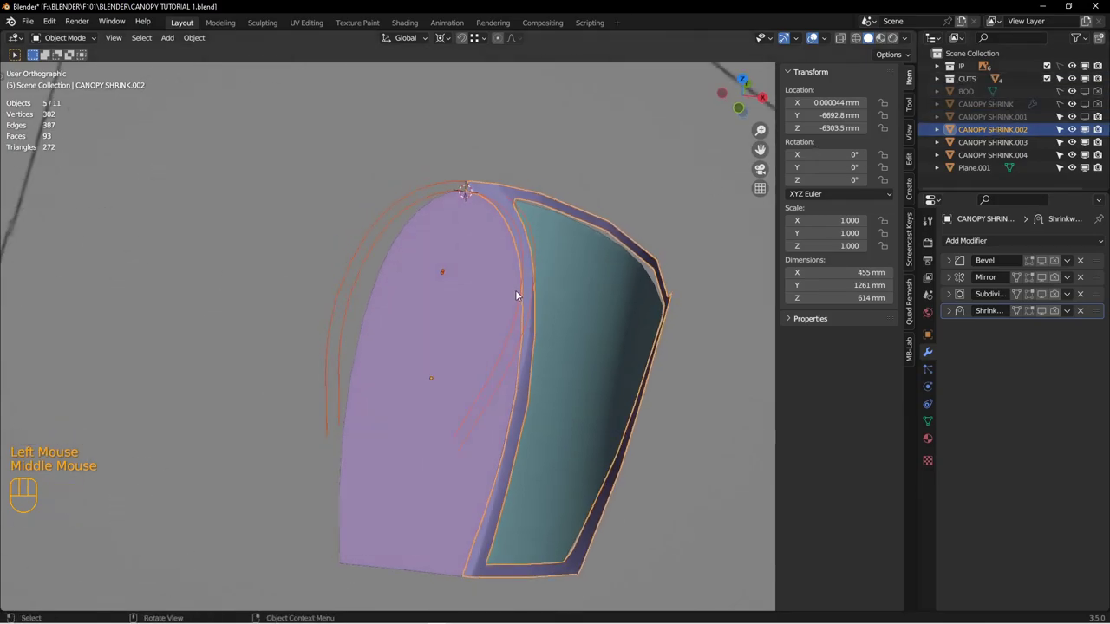
left_click(517, 302)
key("KP_7")
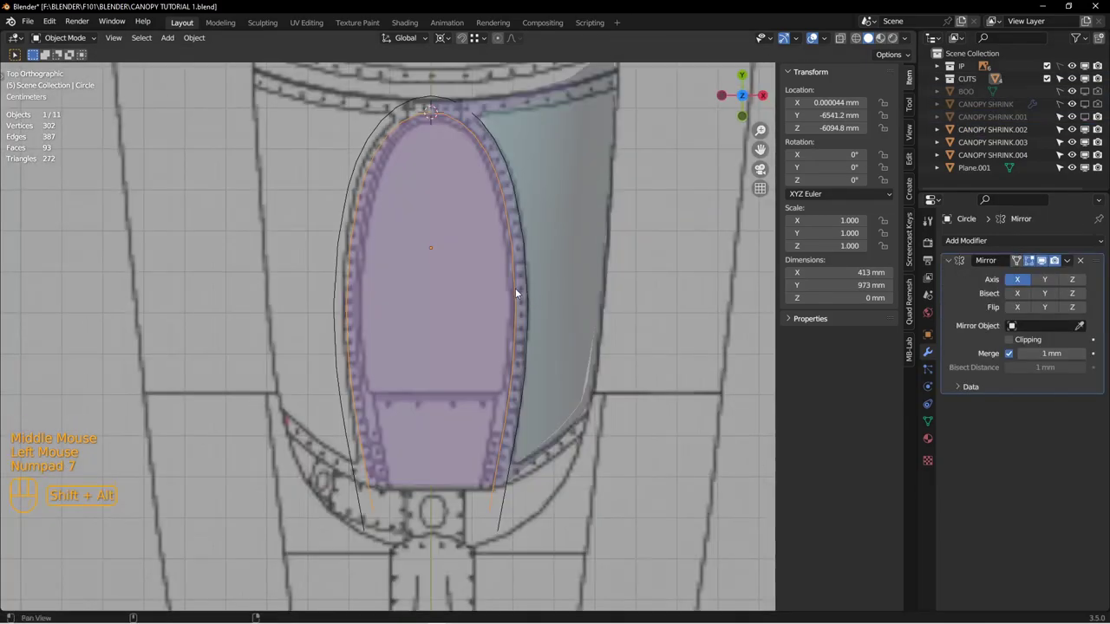
middle_click_drag(515, 293, 483, 260, "shift")
scroll(486, 244, "down", 2)
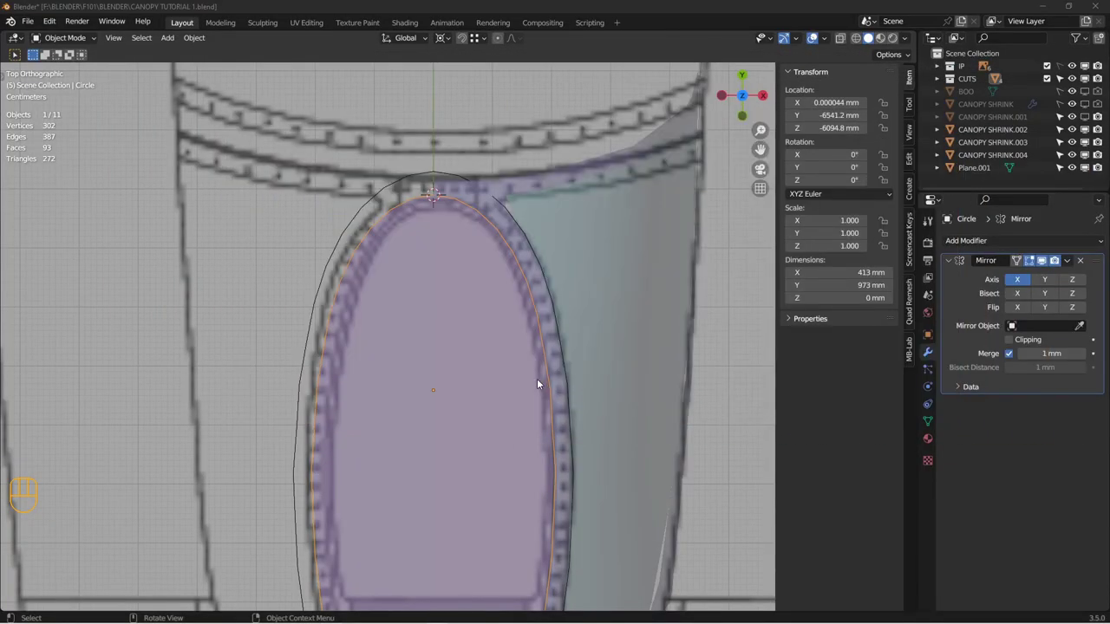
Step: Check the oval outline against the canopy from several angles and reselect it in top view
left_click(535, 431)
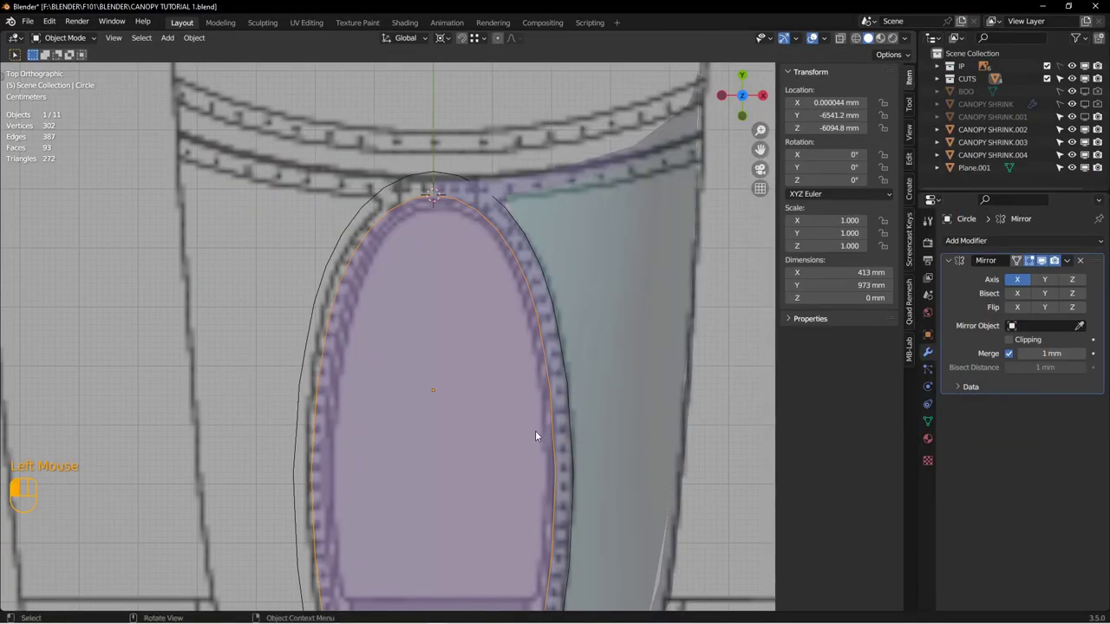
middle_click_drag(545, 406, 547, 311)
scroll(564, 353, "up", 2)
key("alt+a")
middle_click_drag(563, 353, 548, 388)
left_click(533, 429)
middle_click_drag(534, 428, 570, 390)
key("ctrl+KP_7")
key("KP_7")
Step: Duplicate the inner oval outline, scale the copy to 0.914 and move it -23.497 mm along Y
scroll(546, 381, "down", 2)
key("shift+s")
key("shift+d")
key("s")
left_click(620, 285)
middle_click_drag(611, 279, 603, 260, "shift")
key("g")
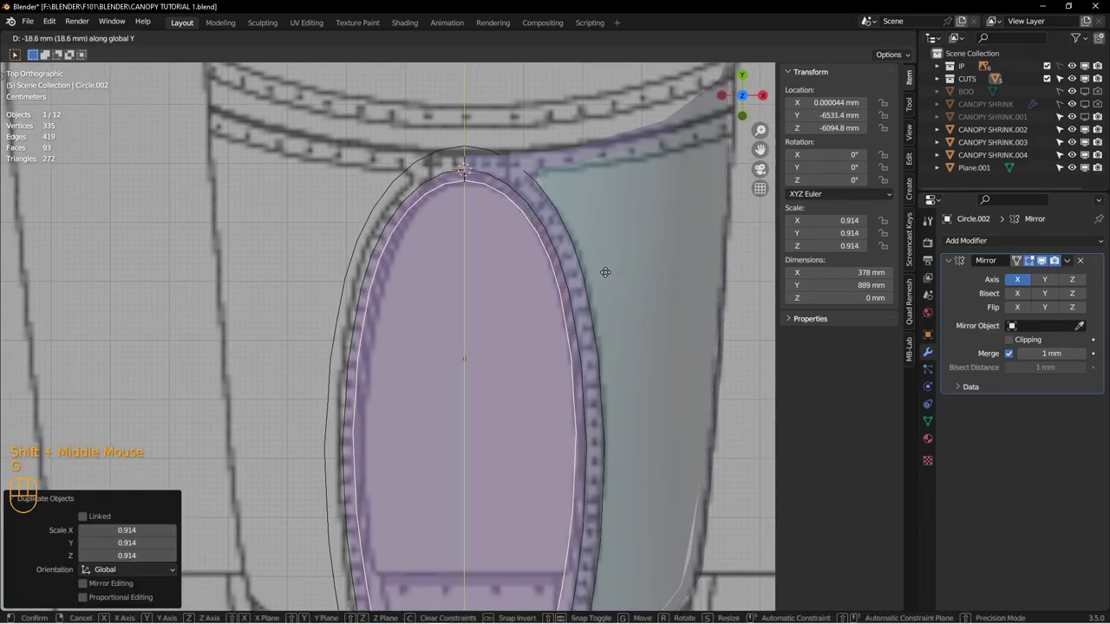
left_click(605, 276)
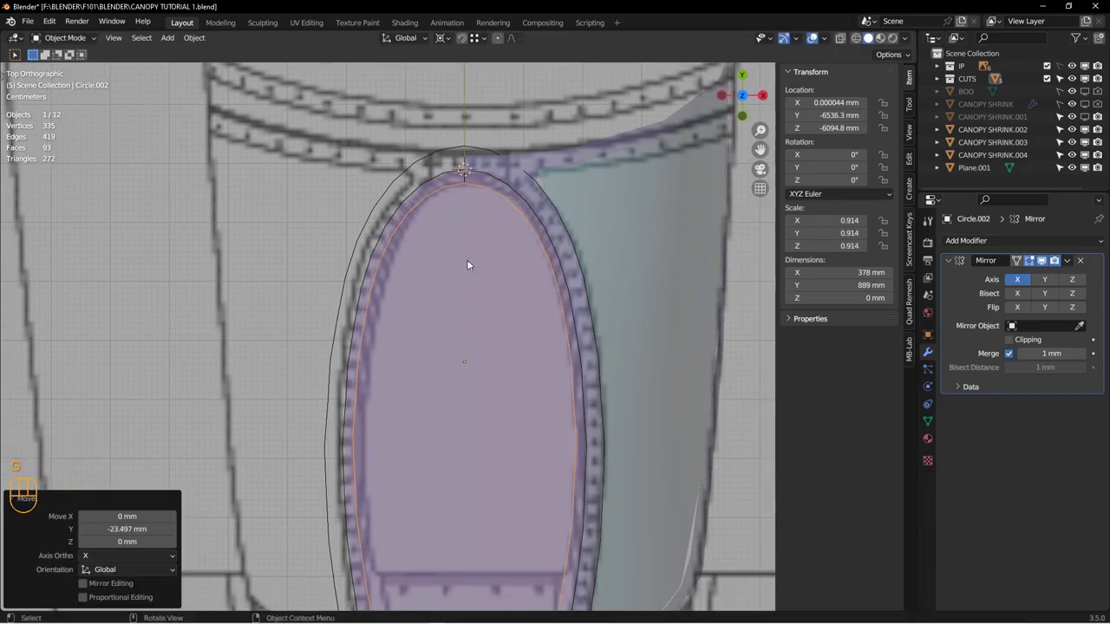
Step: Scale the duplicated oval outline by 0.997 along X to match the blueprint's inner frame line
middle_click_drag(456, 287, 404, 228, "shift")
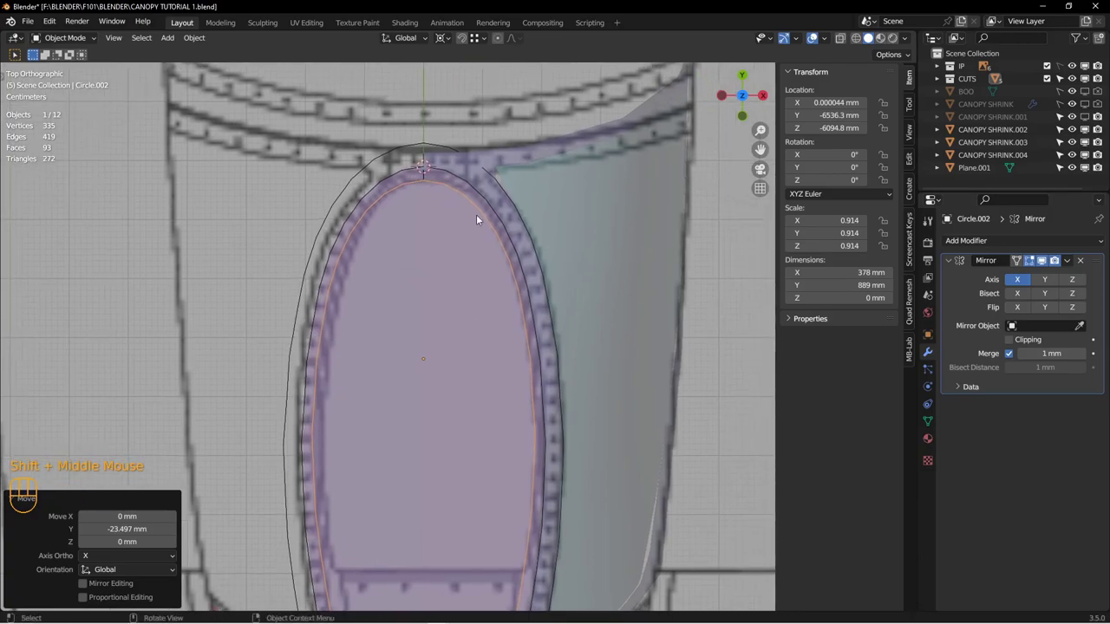
middle_click_drag(516, 421, 543, 365, "shift")
key("s")
key("x")
left_click(585, 368)
middle_click_drag(585, 369, 451, 220, "shift")
middle_click_drag(561, 503, 563, 300, "shift")
middle_click_drag(535, 464, 535, 356, "shift")
Step: Vertex-slide the copied outline's open end past the glass edge with clamping off, making it 924 mm long, and deselect it
key("Tab")
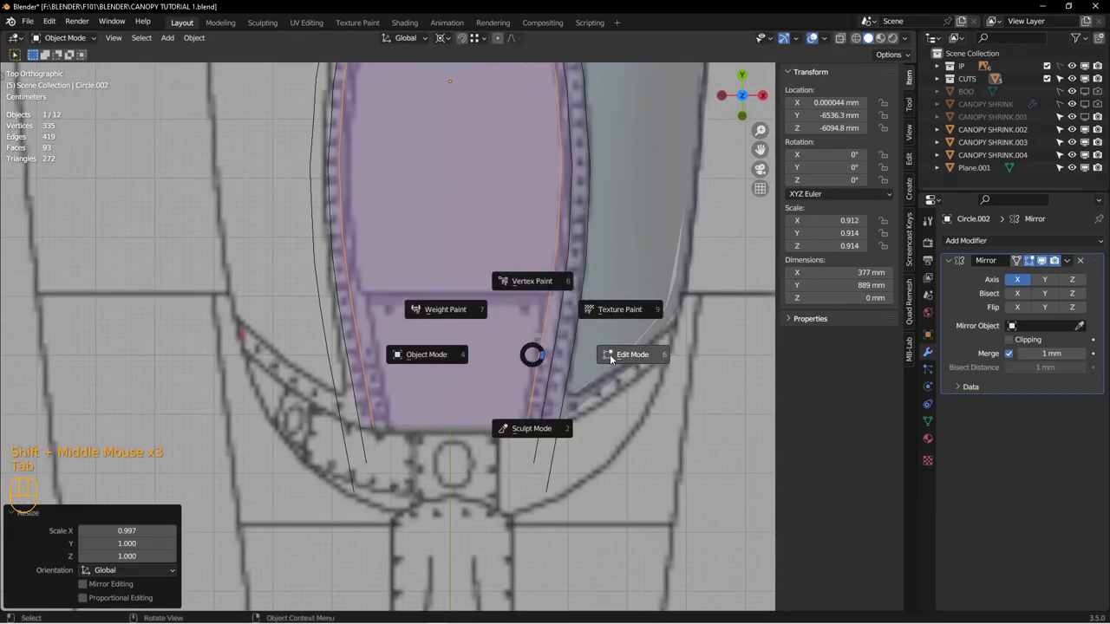
left_click(612, 357)
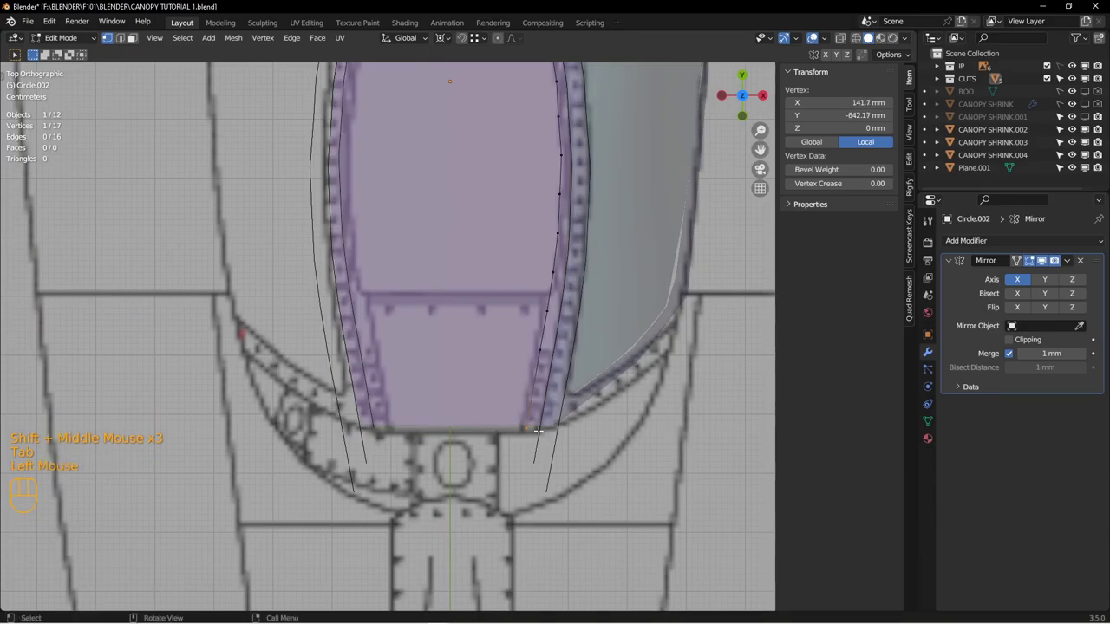
key("g")
key("g")
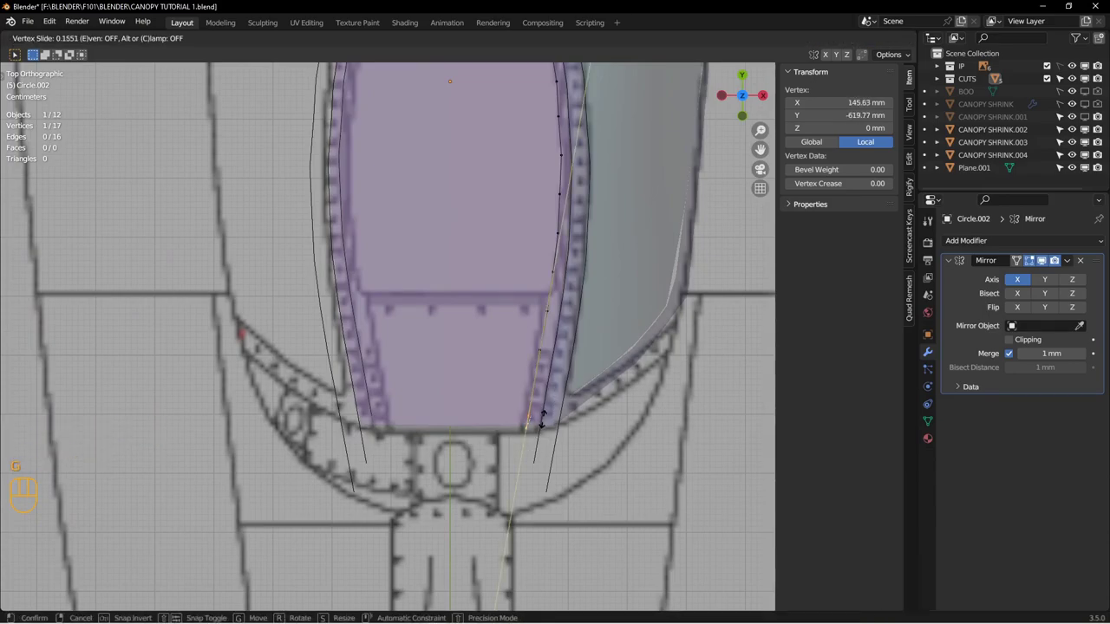
left_click(535, 449)
key("Tab")
left_click(463, 454)
key("alt+a")
Step: Knife Project the smaller oval outline onto the whole front glass mesh from top view with Cut Through enabled
middle_click_drag(523, 387, 523, 483, "shift")
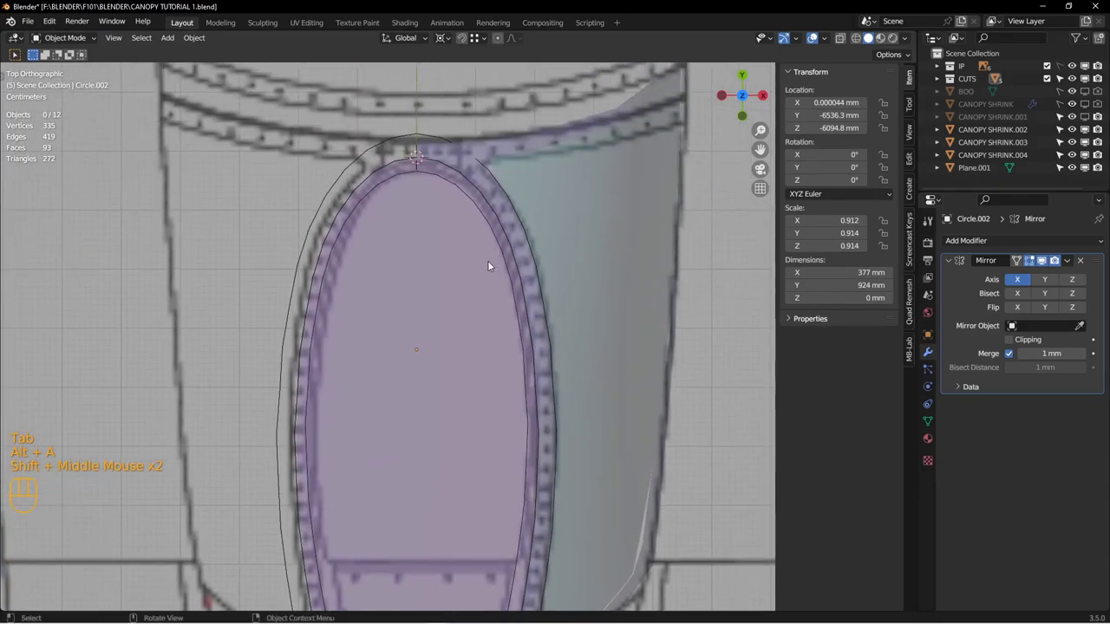
left_click(480, 315)
key("a")
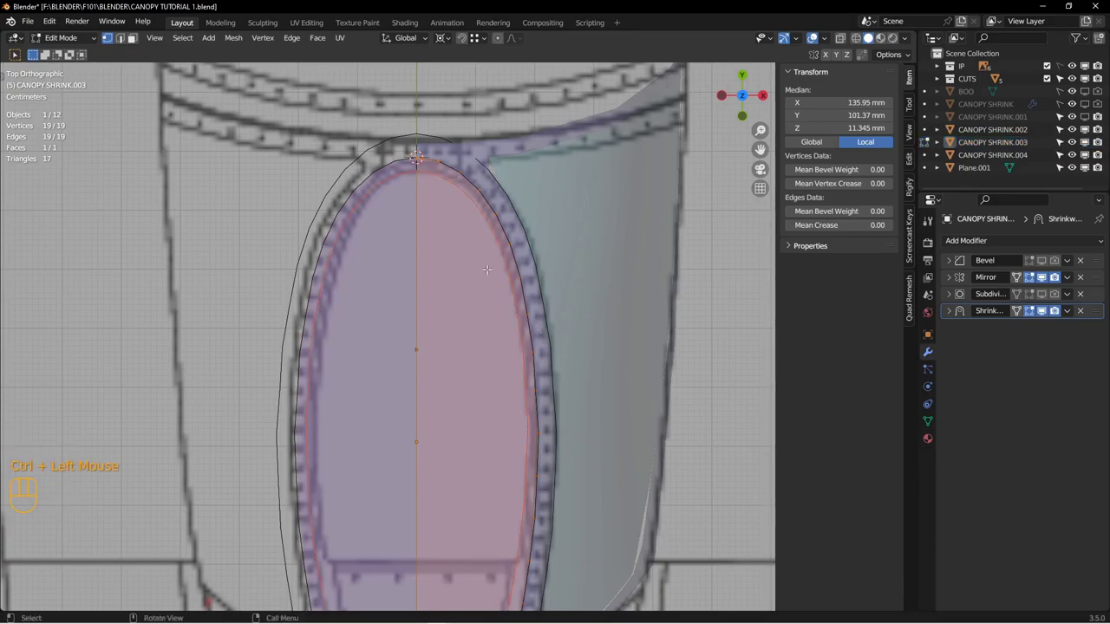
key("F3")
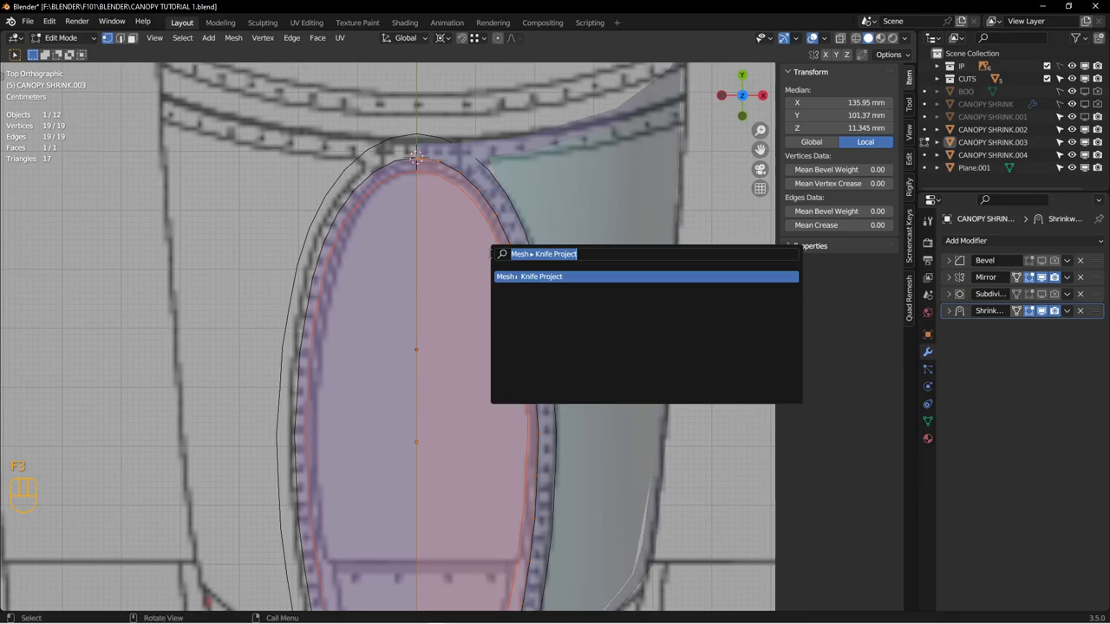
key("Return")
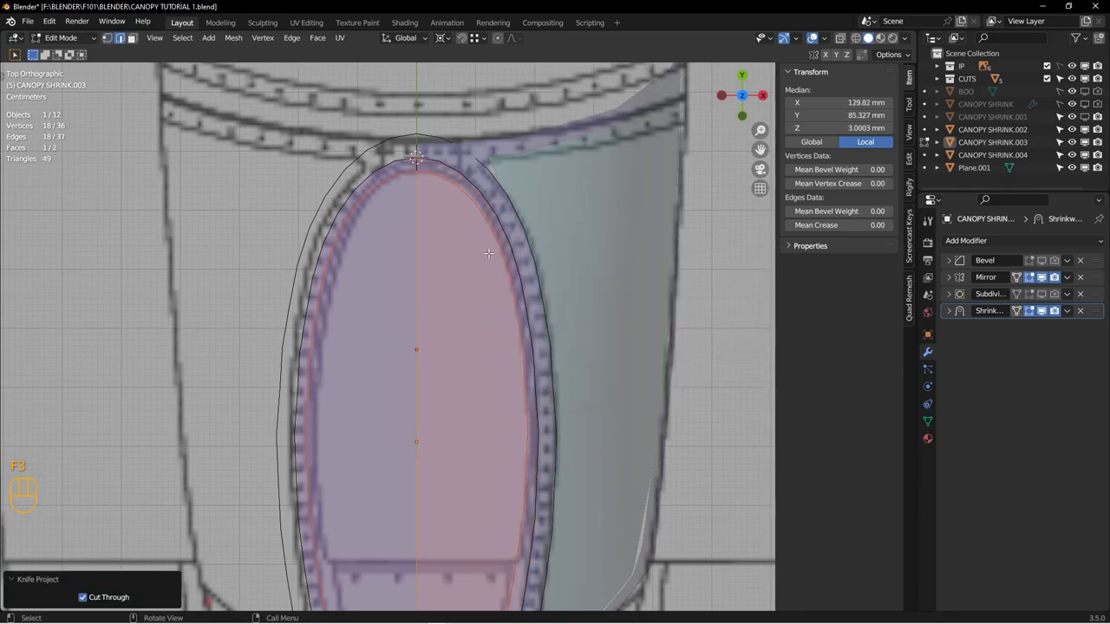
Step: Select the face inside the projected oval on the front glass and separate it into its own object
key("Tab")
left_click(382, 372)
key("Tab")
left_click(511, 378)
middle_click_drag(478, 287, 481, 244, "shift")
key("3")
left_click(484, 342)
middle_click_drag(477, 339, 479, 486, "shift")
middle_click_drag(491, 277, 492, 313, "shift")
key("p")
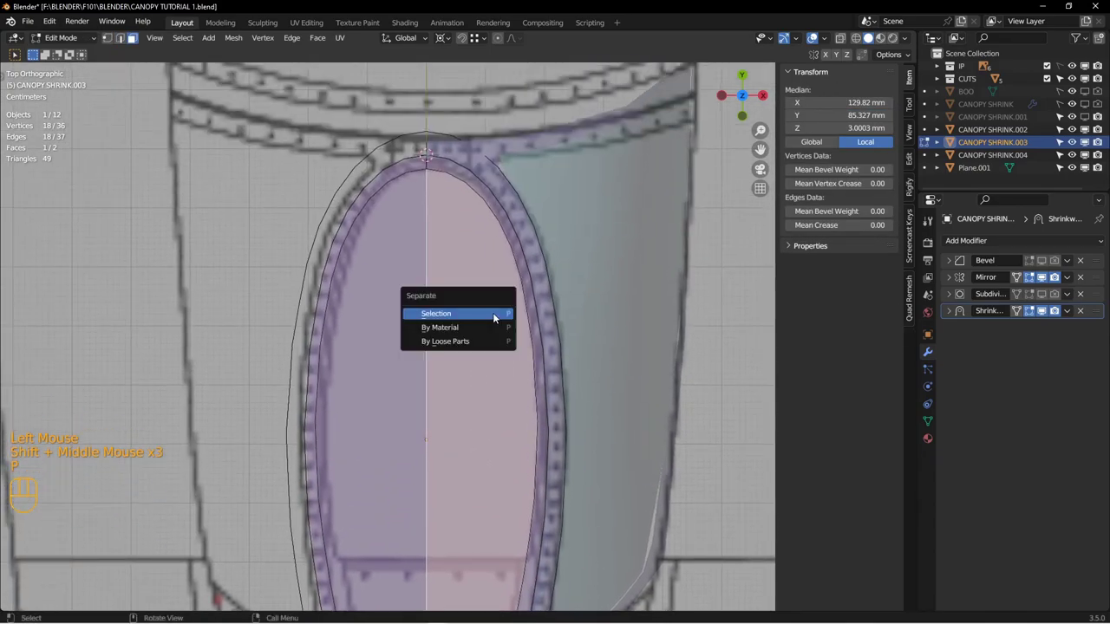
left_click(493, 313)
Step: Join the leftover rim strip around the front glass to the side window frame object
key("Tab")
key("alt+a")
middle_click_drag(559, 379, 520, 358)
left_click(585, 325, "shift")
middle_click_drag(520, 357, 539, 338)
left_click(544, 284)
Step: Hide the CUTS collection and mark the curved seam edges between the joined rim strip and the frame as sharp
key("Tab")
middle_click_drag(544, 282, 561, 259)
scroll(551, 288, "down", 1)
left_click(1082, 78)
double_click(547, 320)
scroll(548, 320, "up", 1)
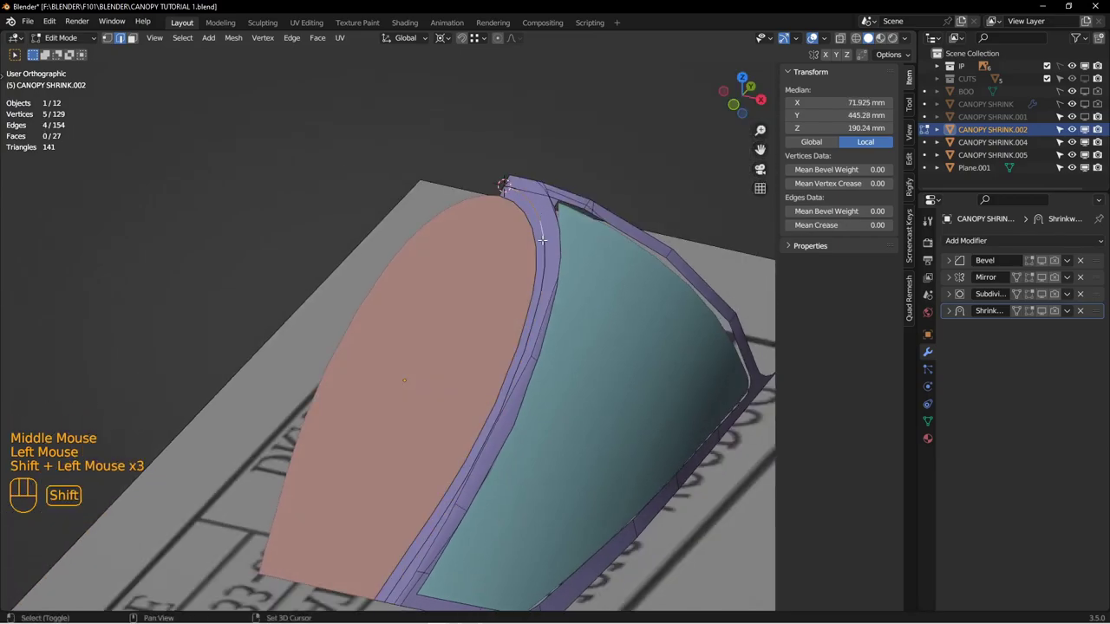
scroll(588, 230, "down", 2)
middle_click_drag(499, 406, 512, 264, "shift")
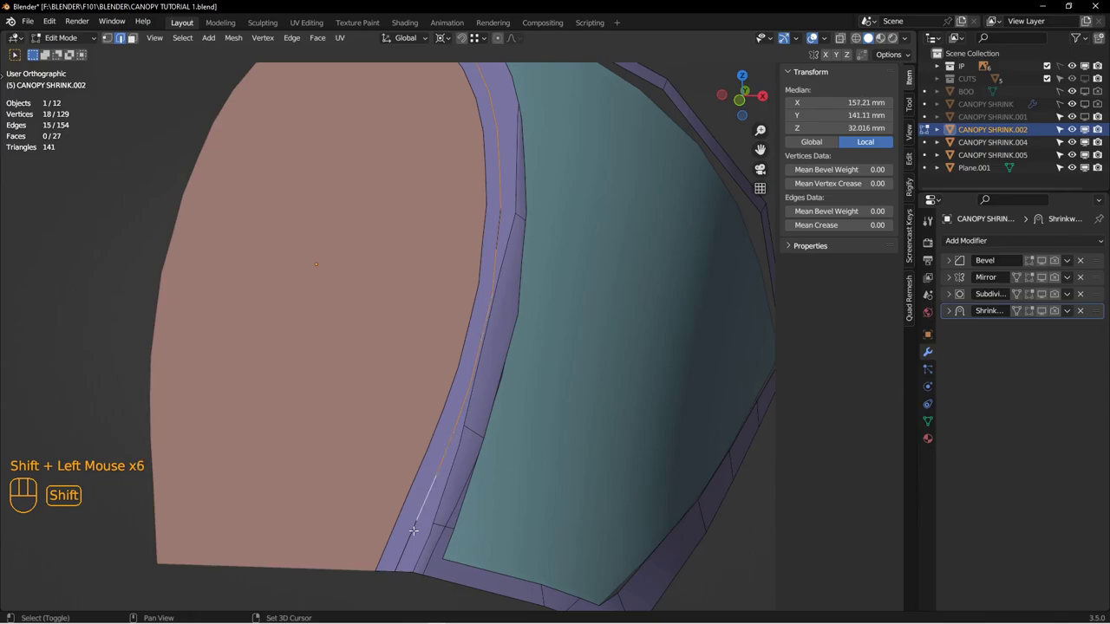
middle_click_drag(437, 531, 462, 460)
key("ctrl+e")
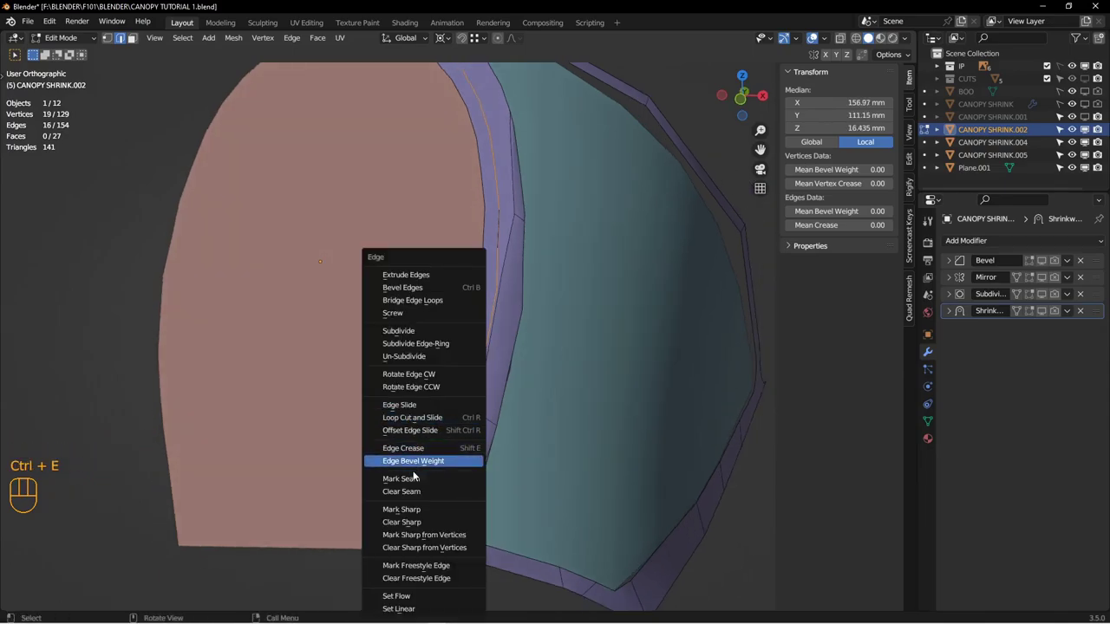
left_click(415, 510)
Step: Isolate the joined frame object in local view and open its mesh for editing
middle_click_drag(468, 390, 525, 196)
scroll(487, 313, "up", 1)
scroll(487, 314, "up", 1)
middle_click_drag(427, 386, 527, 234)
middle_click_drag(435, 409, 513, 369)
middle_click_drag(514, 369, 500, 319, "shift")
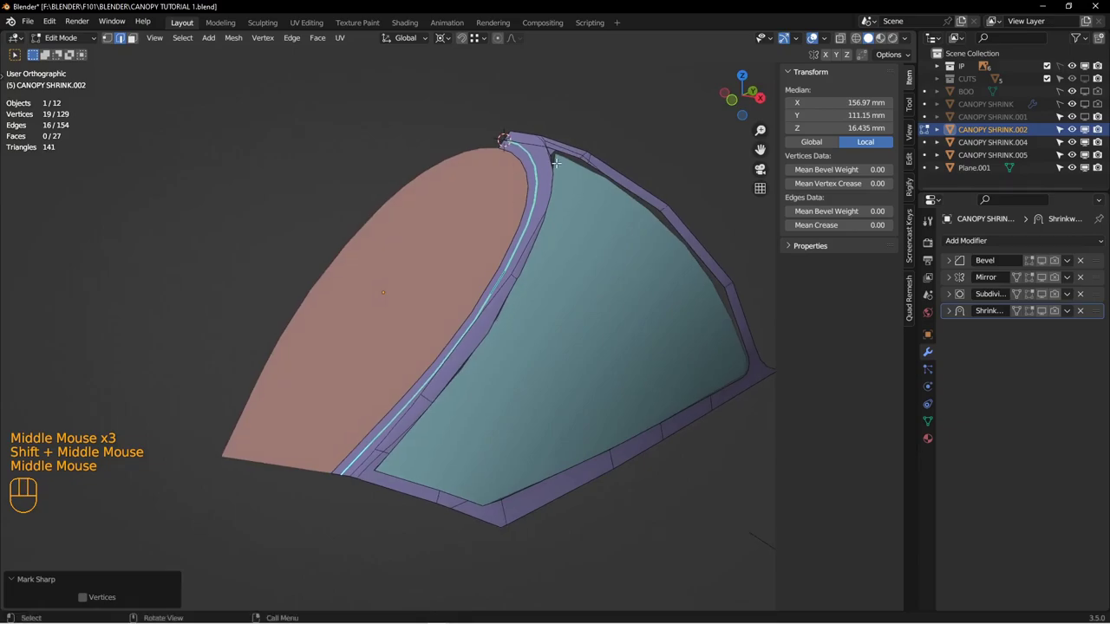
key("Tab")
key("alt+a")
left_click(540, 188)
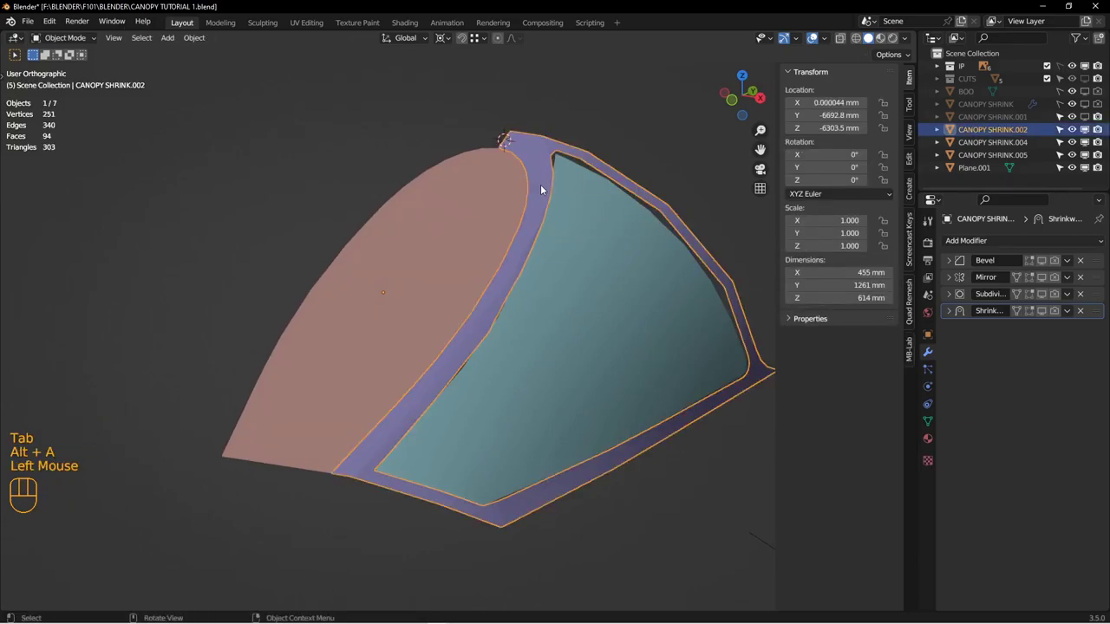
key("KP_Divide")
key("Tab")
Step: Merge all frame vertices by distance at 0.1 mm and deselect everything
middle_click_drag(540, 173, 290, 261, "shift")
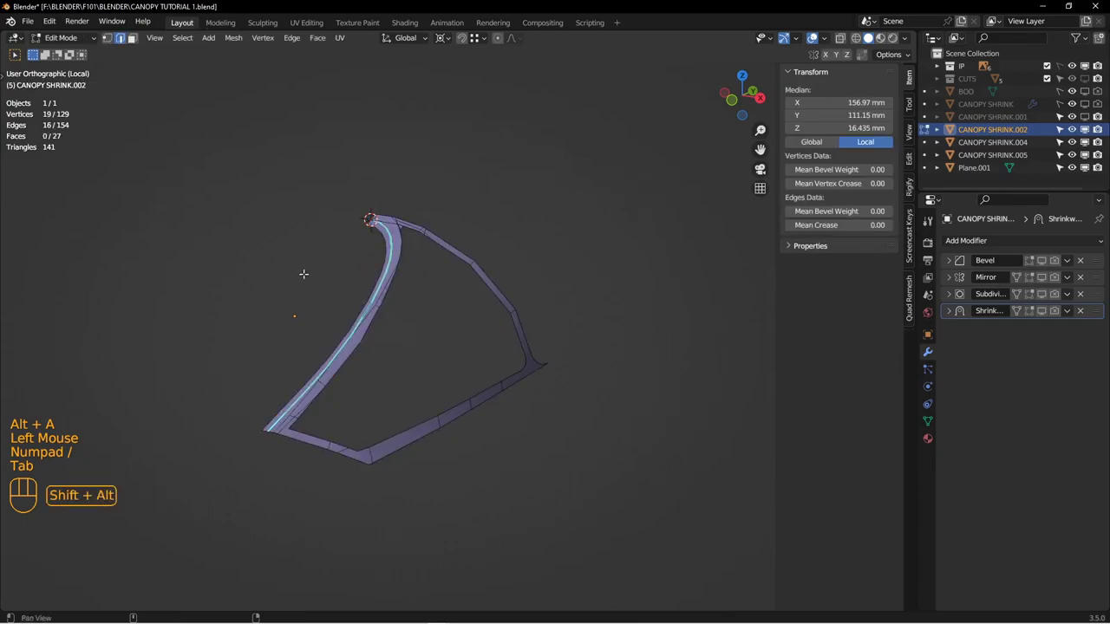
scroll(417, 343, "down", 2)
middle_click_drag(449, 358, 434, 272, "shift")
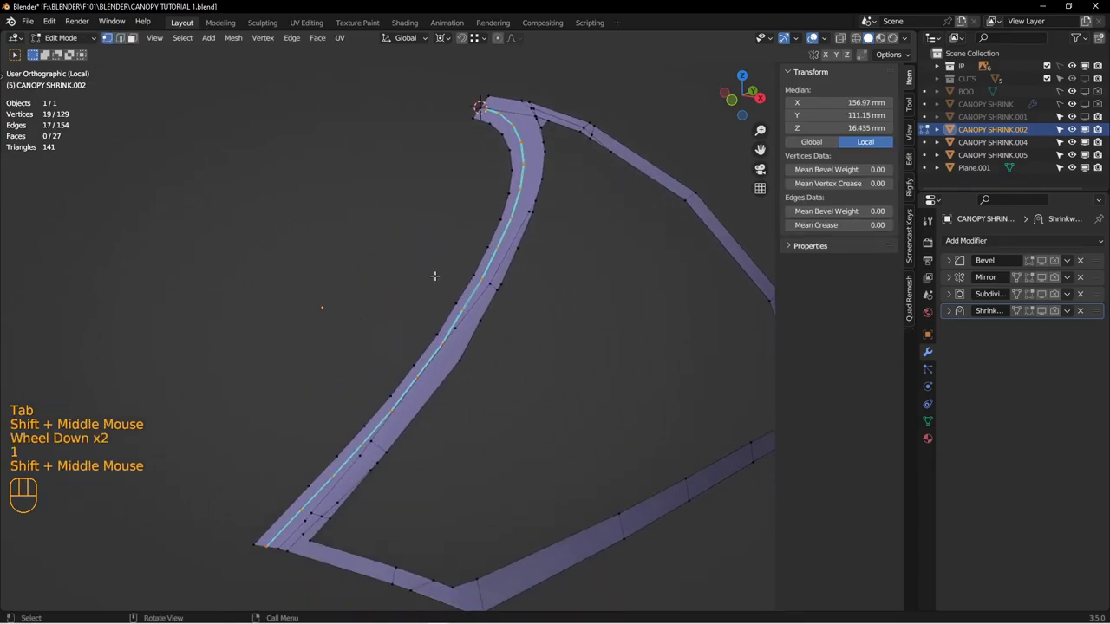
key("a")
key("m")
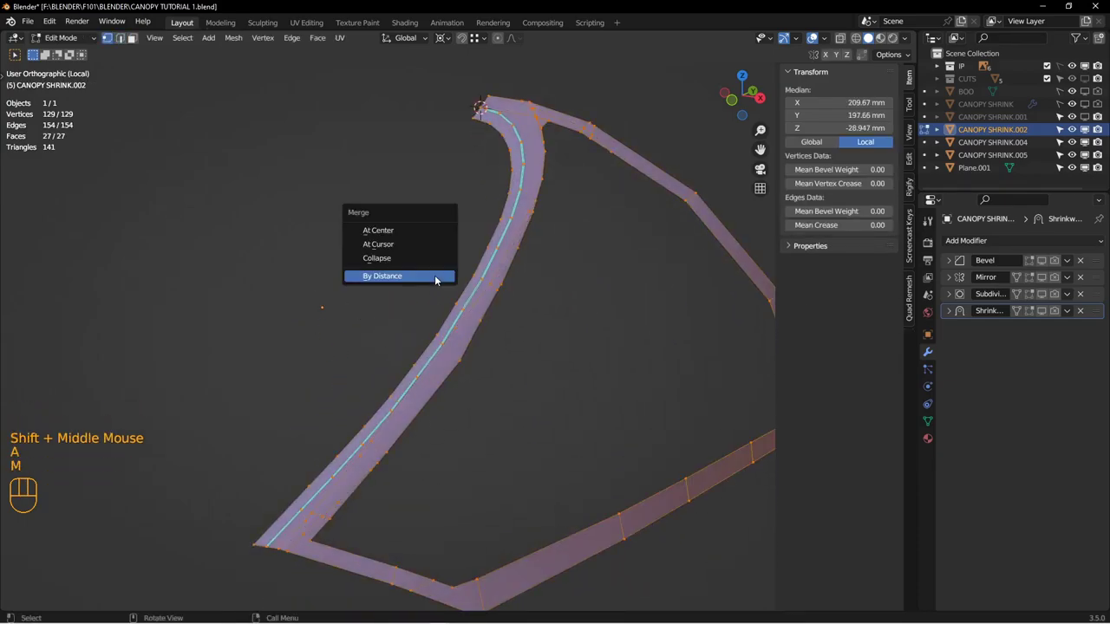
left_click(436, 278)
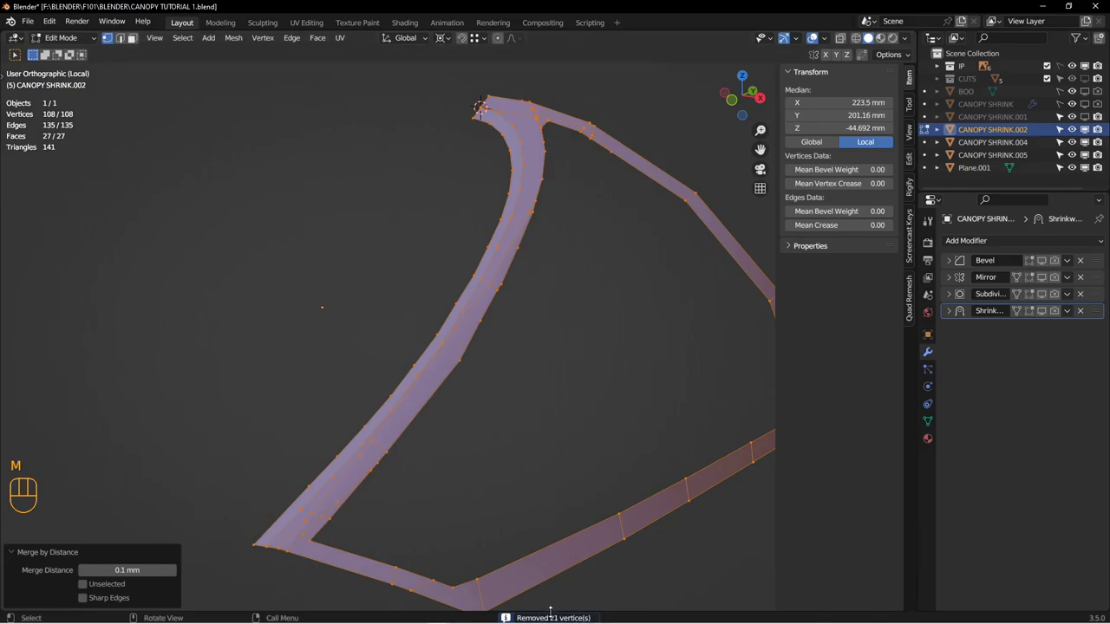
middle_click_drag(436, 448, 464, 390)
mouse_move(464, 390)
middle_mouse_down("shift")
mouse_move(480, 404)
mouse_move(469, 404)
middle_mouse_up("shift")
key("alt+a")
Step: Connect the inner rim vertices to the seam vertices near the frame's upper end and merge the stray vertices
middle_click_drag(492, 306, 489, 280)
middle_click_drag(489, 279, 476, 347, "shift")
scroll(490, 425, "down", 3)
scroll(497, 431, "up", 2)
middle_click_drag(497, 430, 501, 346, "shift")
middle_click_drag(501, 345, 514, 376)
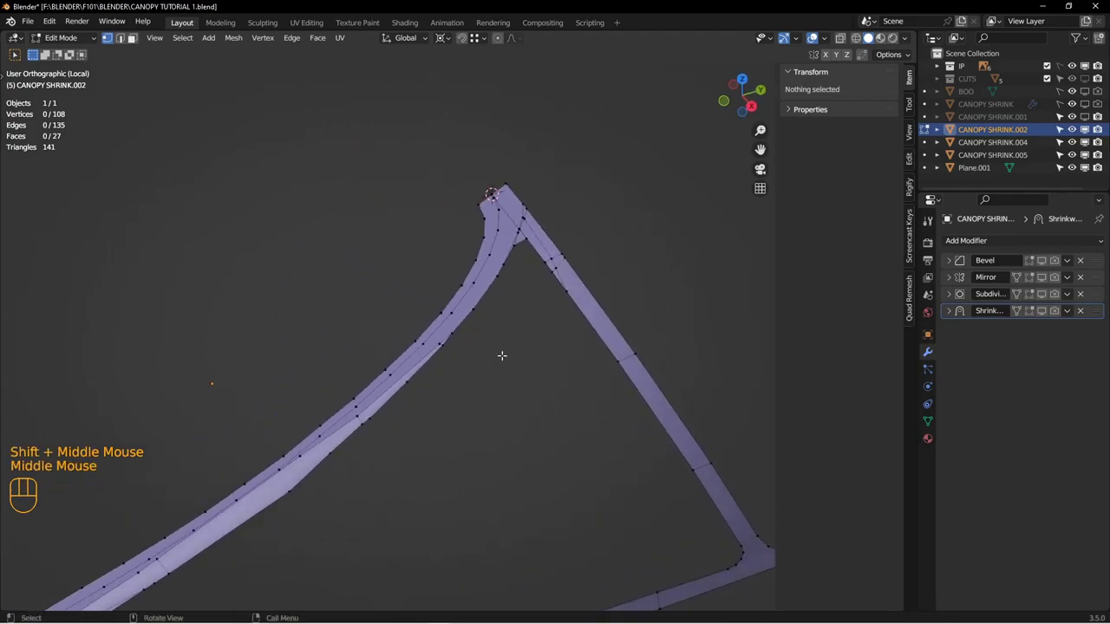
middle_click_drag(475, 279, 520, 413, "shift")
scroll(438, 357, "down", 4)
key("KP_7")
scroll(428, 364, "down", 3)
left_click(419, 228)
left_click(407, 407, "shift")
key("j")
key("alt+a")
key("m")
left_click(216, 343)
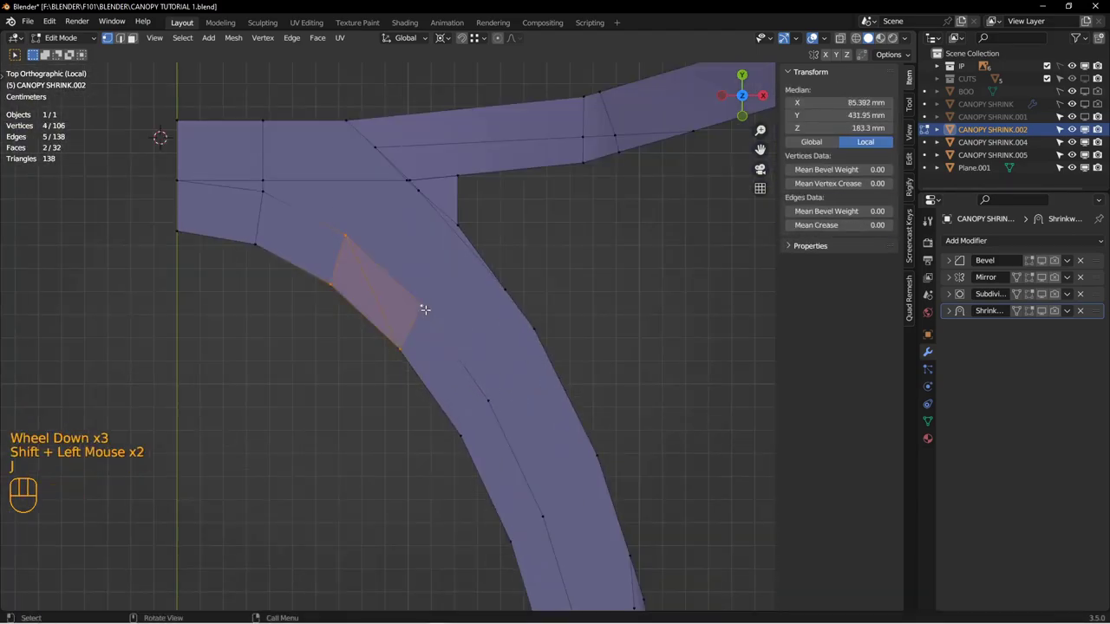
Step: Mark the merged seam running down the middle of the curved frame strip as sharp
scroll(520, 346, "up", 2)
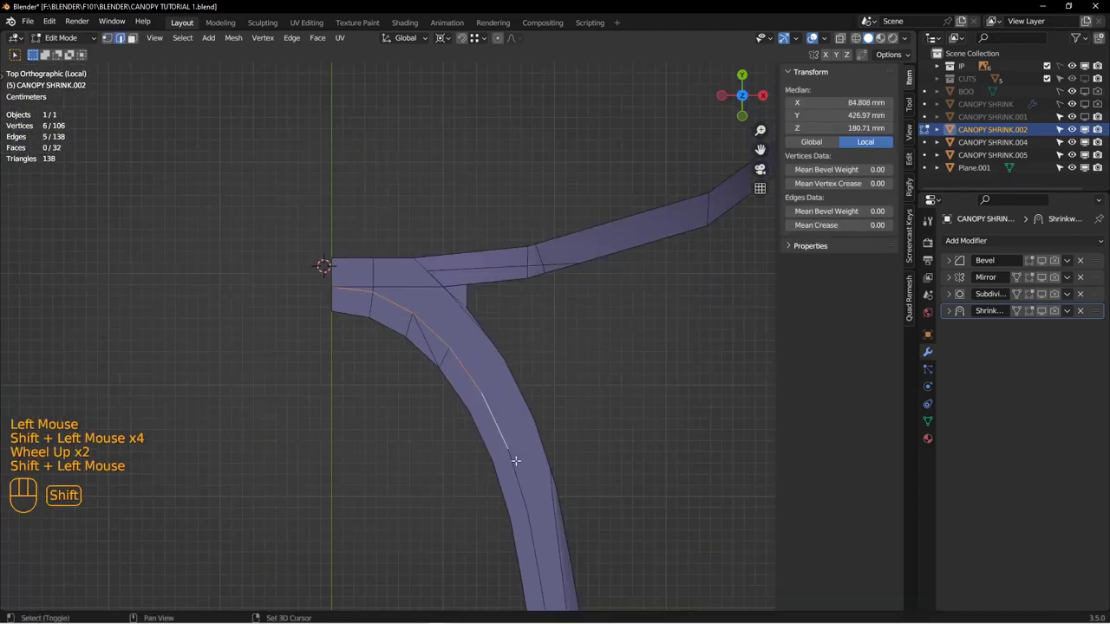
middle_click_drag(521, 347, 521, 260, "shift")
key("ctrl+e")
left_click(486, 319)
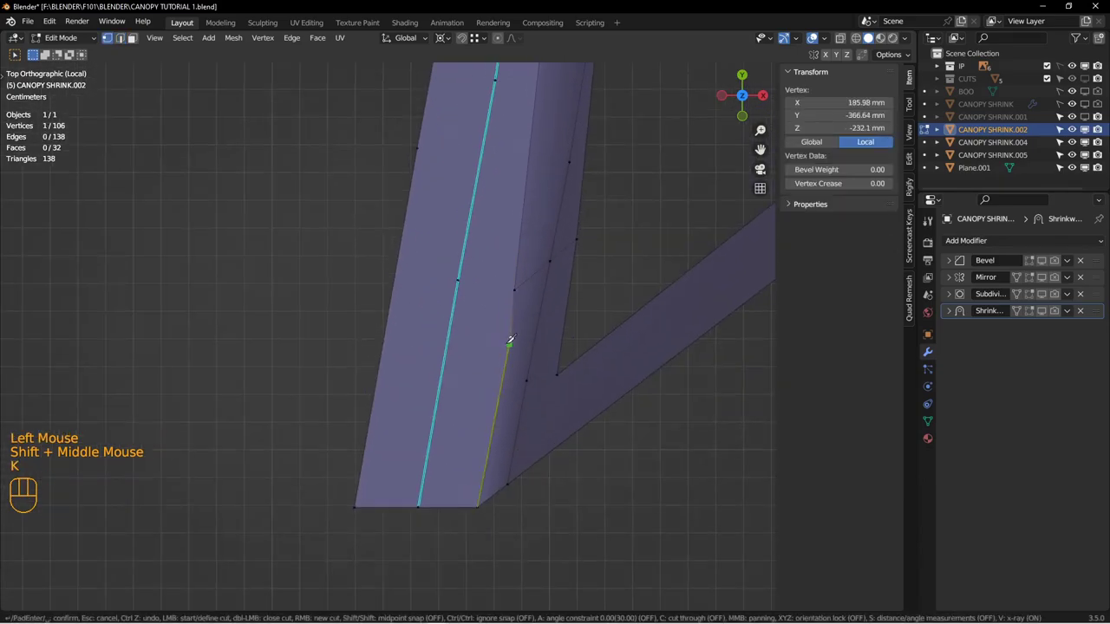
Step: Knife-cut cross edges through the frame's lower corner and curved strip, and dissolve the surplus vertices between them
key("k")
key("ctrl+x")
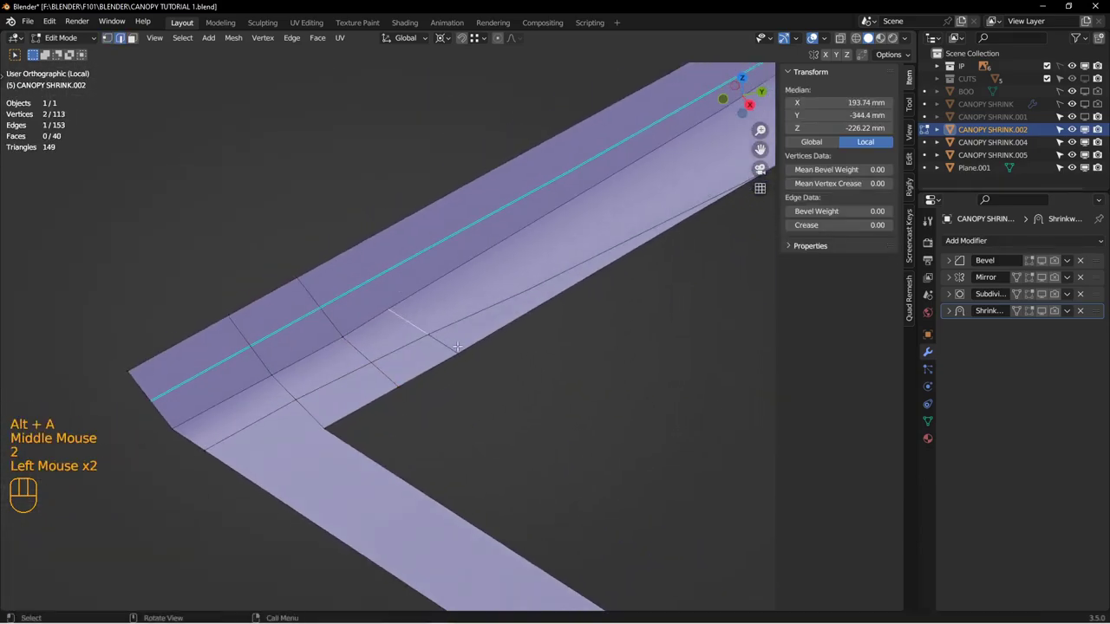
key("k")
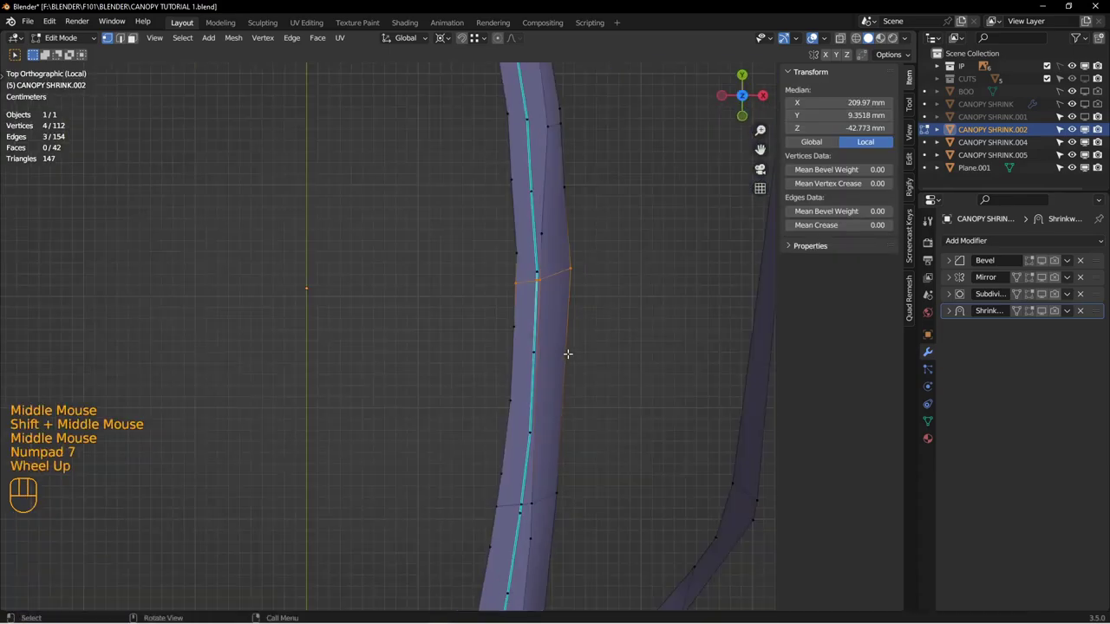
key("alt+a")
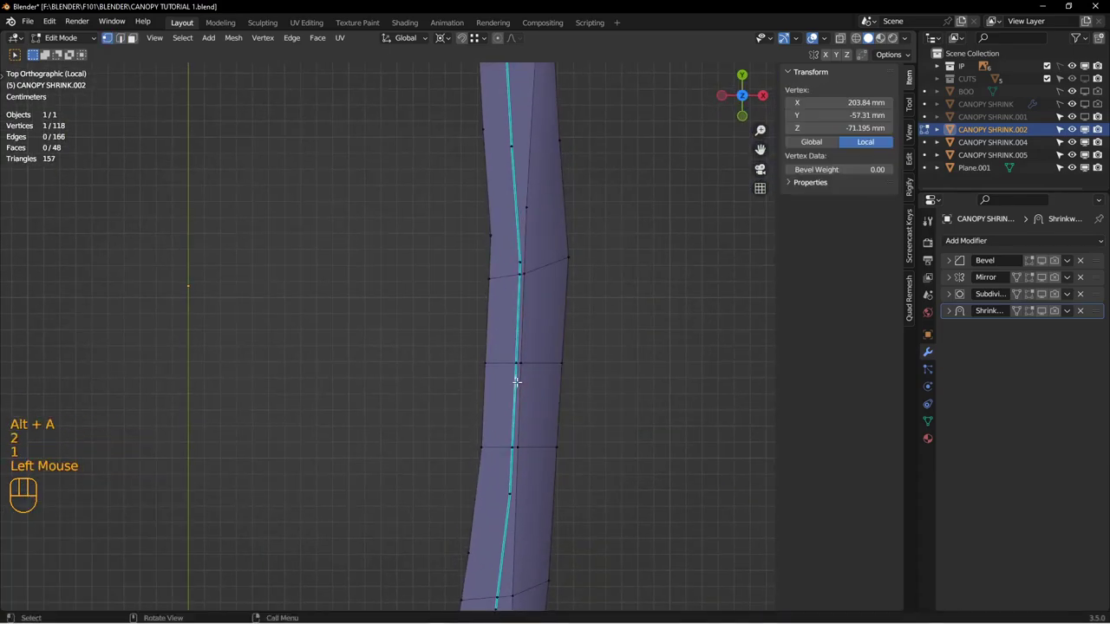
key("ctrl+x")
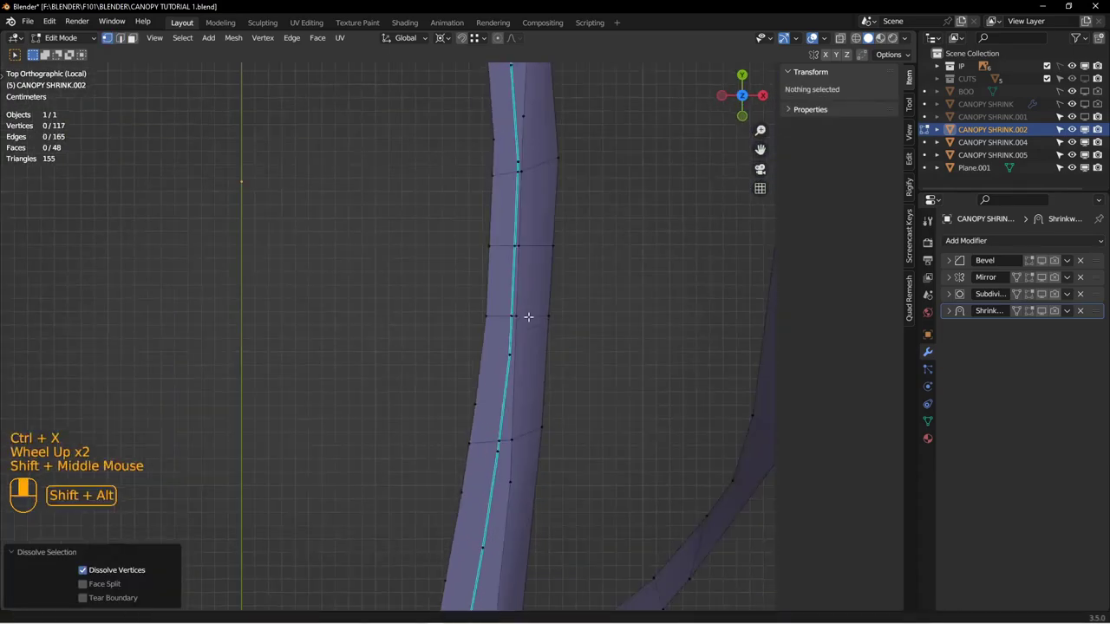
middle_click_drag(526, 317, 512, 416)
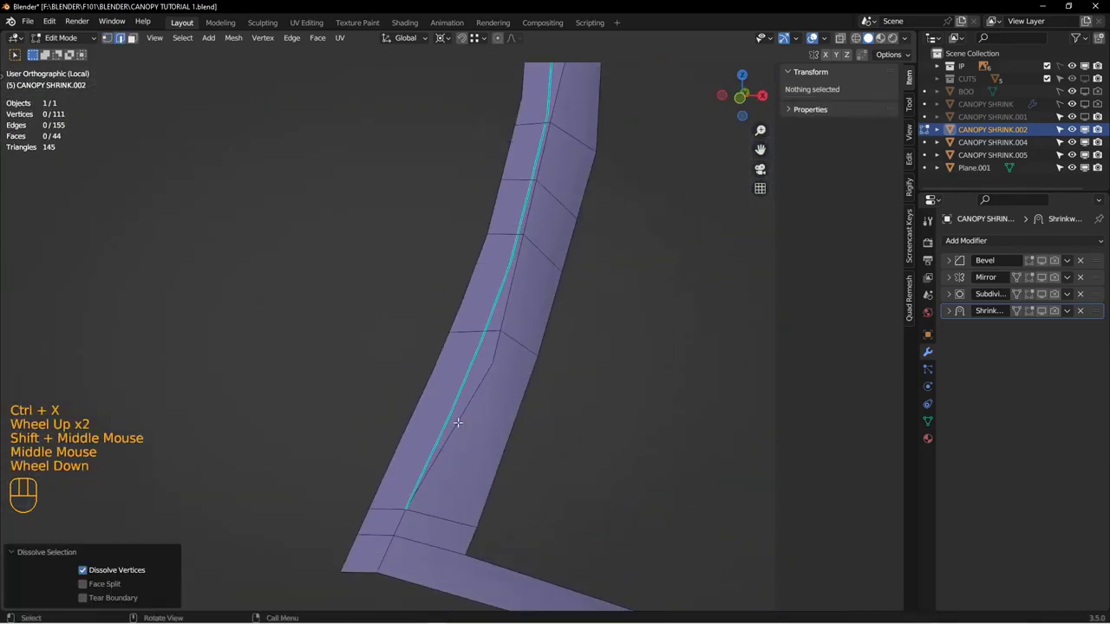
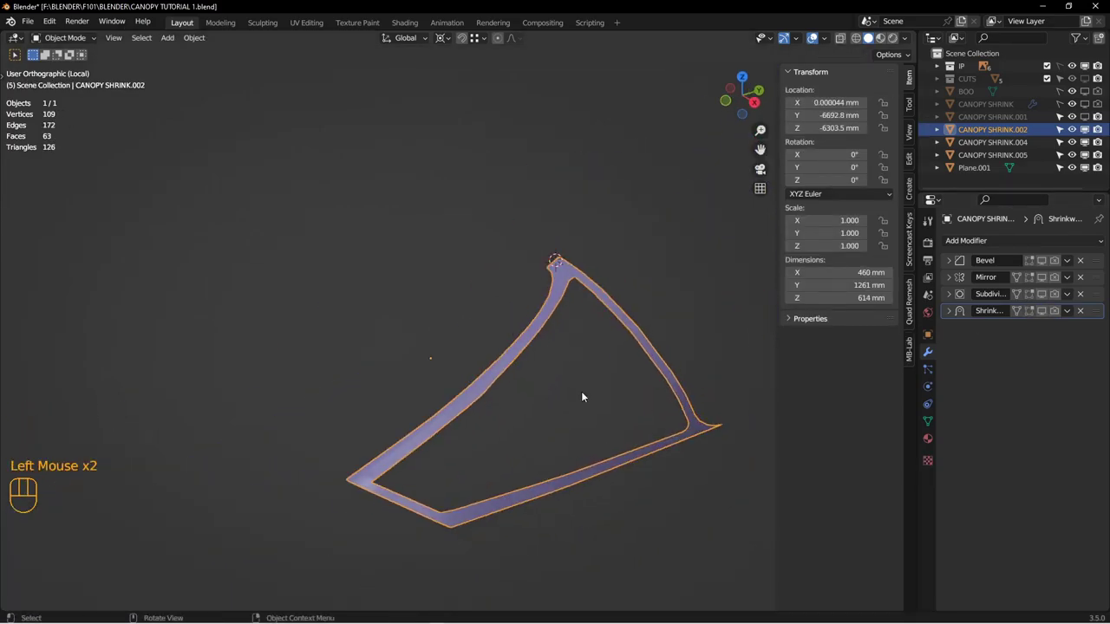
Step: Duplicate the frame's Shrinkwrap modifier and apply the duplicate in Object Mode
key("Tab")
scroll(555, 394, "down", 2)
middle_click_drag(528, 389, 461, 346, "shift")
middle_click_drag(461, 345, 498, 382)
middle_click_drag(296, 373, 346, 400, "shift")
middle_click_drag(282, 375, 562, 315, "shift")
key("Tab")
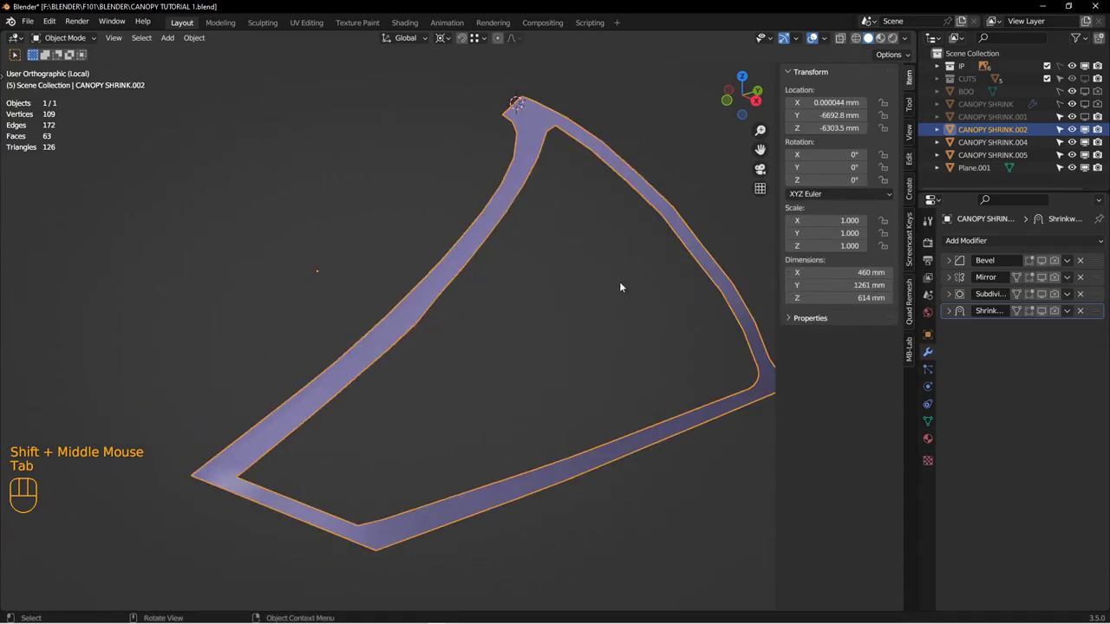
left_click(1067, 312)
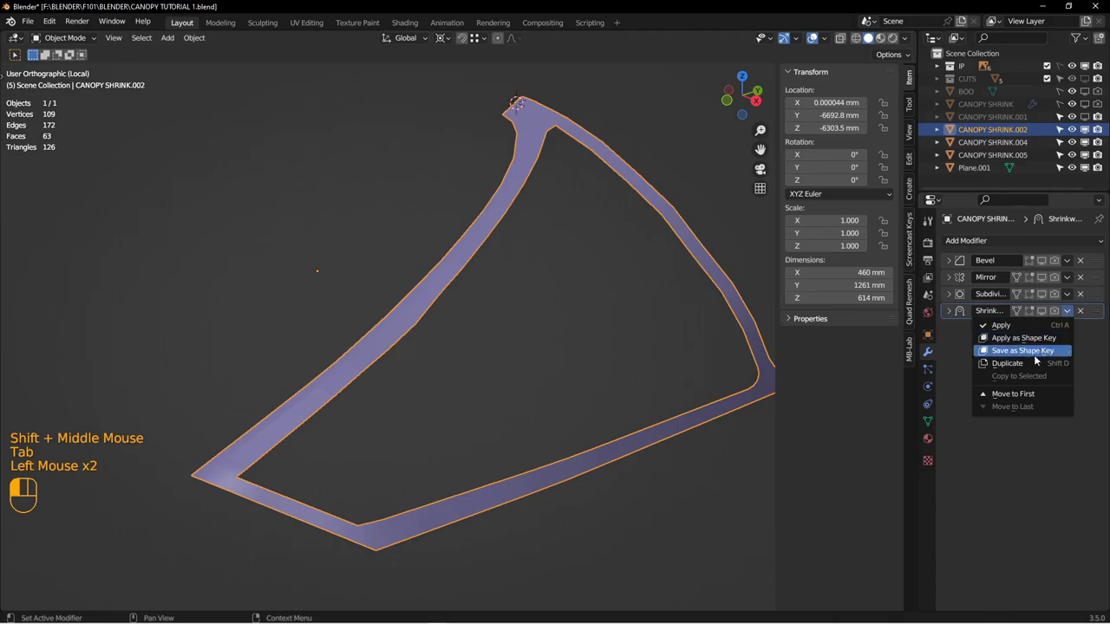
left_click(1030, 364)
left_click(1068, 328)
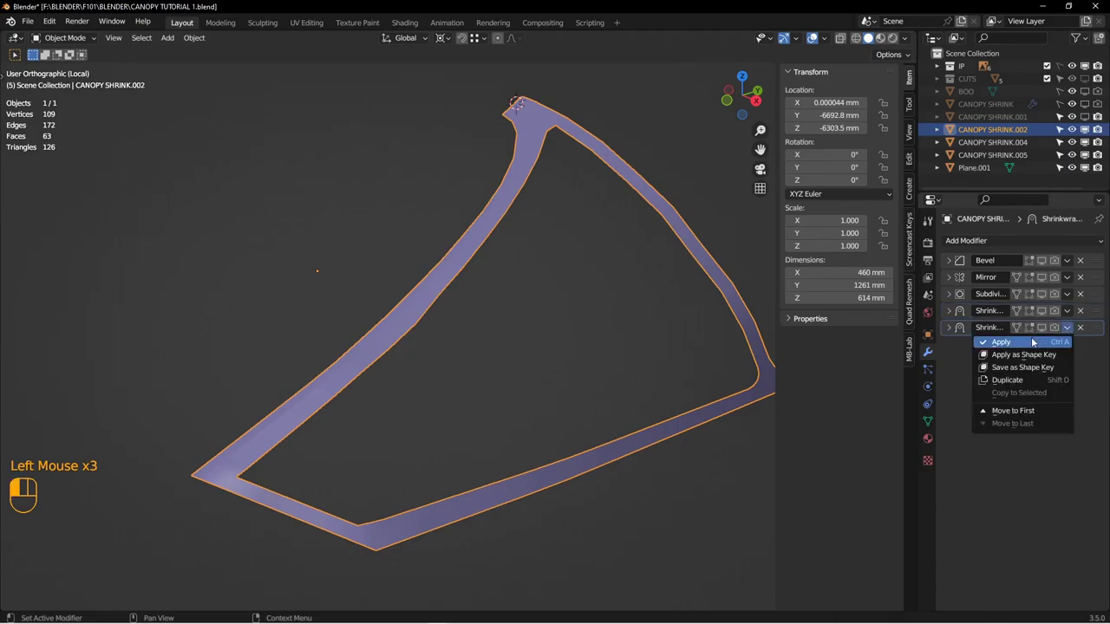
left_click(1033, 343)
Step: Leave local view, deselect everything and examine how the frame meets the front and side glass
middle_click_drag(627, 346, 555, 347)
key("KP_Divide")
key("alt+a")
middle_click_drag(555, 347, 552, 258)
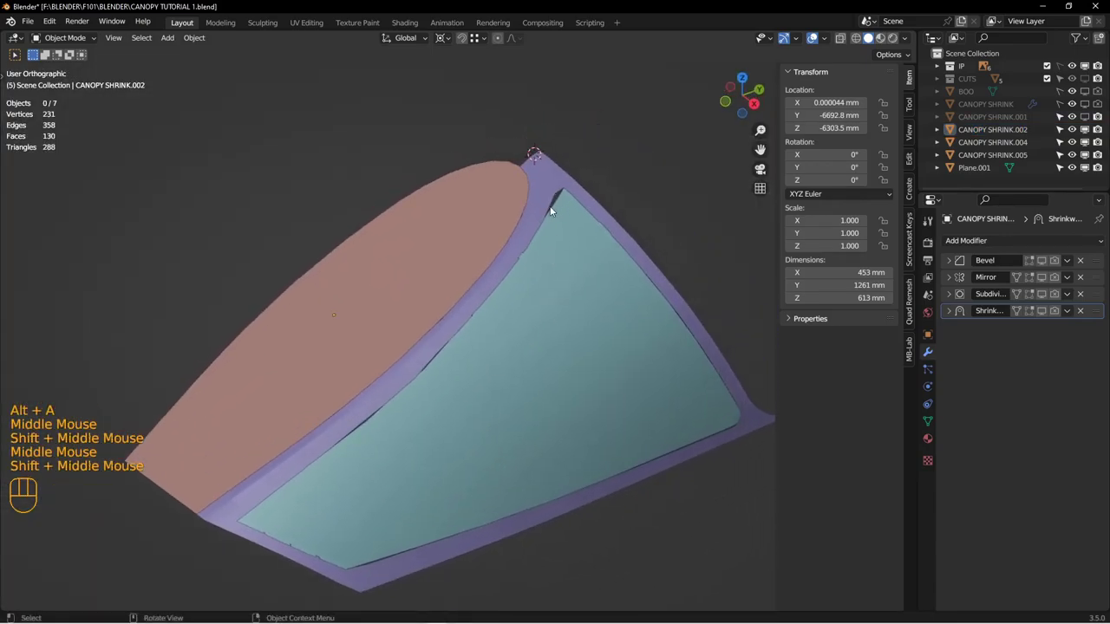
middle_click_drag(607, 387, 520, 408)
mouse_move(520, 407)
middle_mouse_down()
mouse_move(536, 378)
mouse_move(511, 390)
middle_mouse_up()
middle_click_drag(511, 390, 532, 318, "shift")
Step: Compare the frame's mesh with the blueprint in top view and examine its upper corner
scroll(473, 363, "down", 1)
left_click(452, 351)
key("Tab")
key("KP_7")
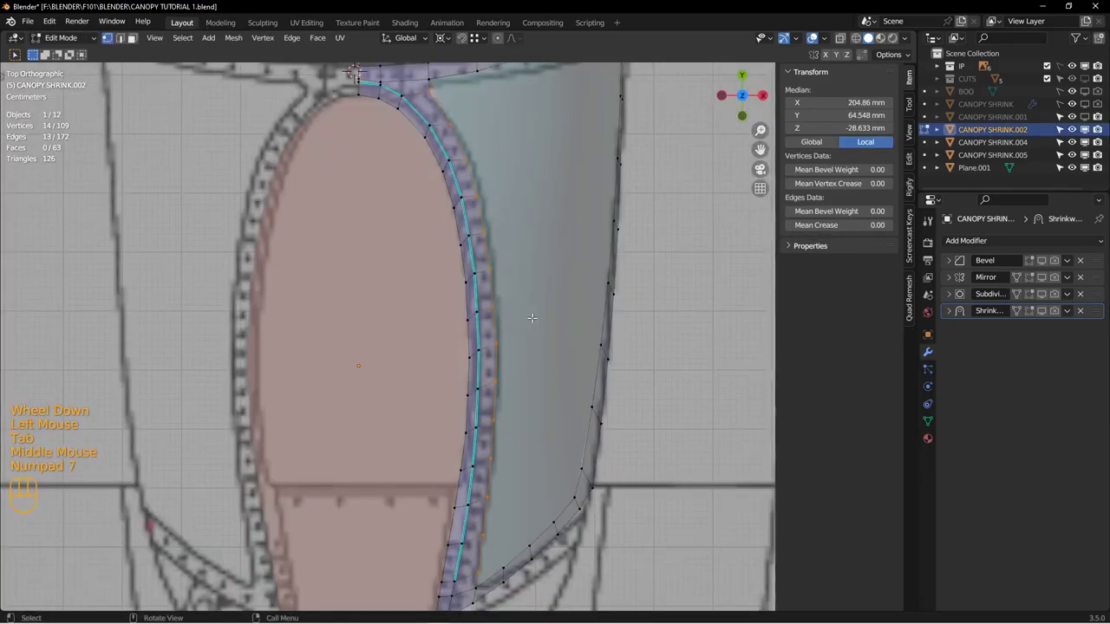
middle_click_drag(507, 396, 511, 319, "shift")
scroll(511, 319, "up", 2)
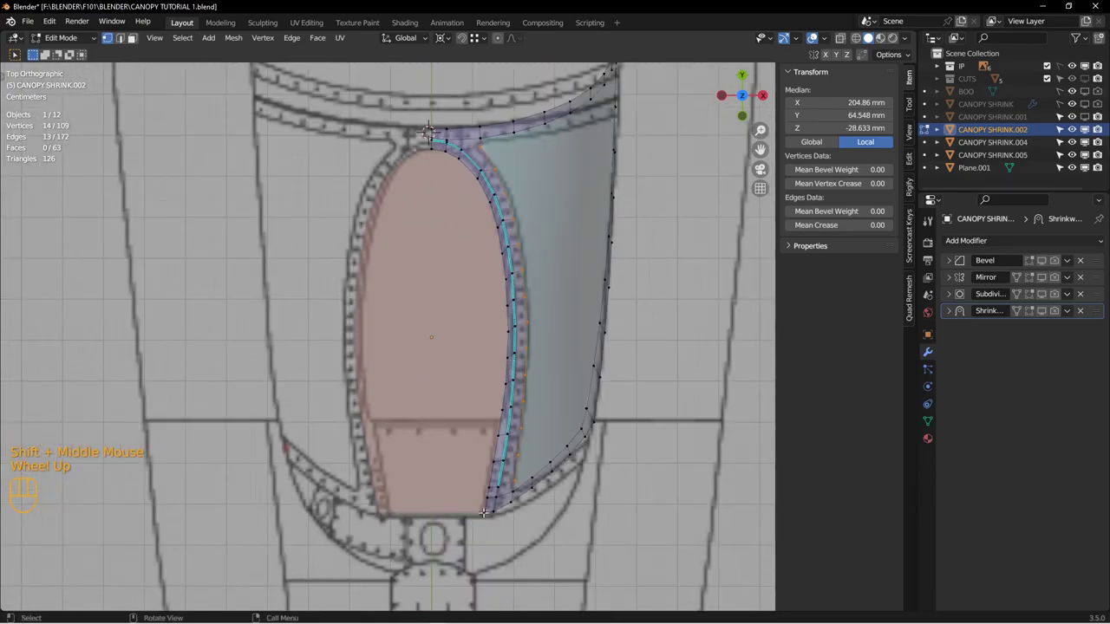
mouse_move(533, 385)
middle_mouse_down()
mouse_move(471, 294)
mouse_move(481, 285)
mouse_move(531, 277)
mouse_move(520, 347)
mouse_move(529, 416)
middle_mouse_up()
scroll(520, 346, "down", 2)
scroll(531, 431, "down", 1)
Step: Open the frame and the side glass together in Edit Mode and select a glass vertex near the upper corner
key("Tab")
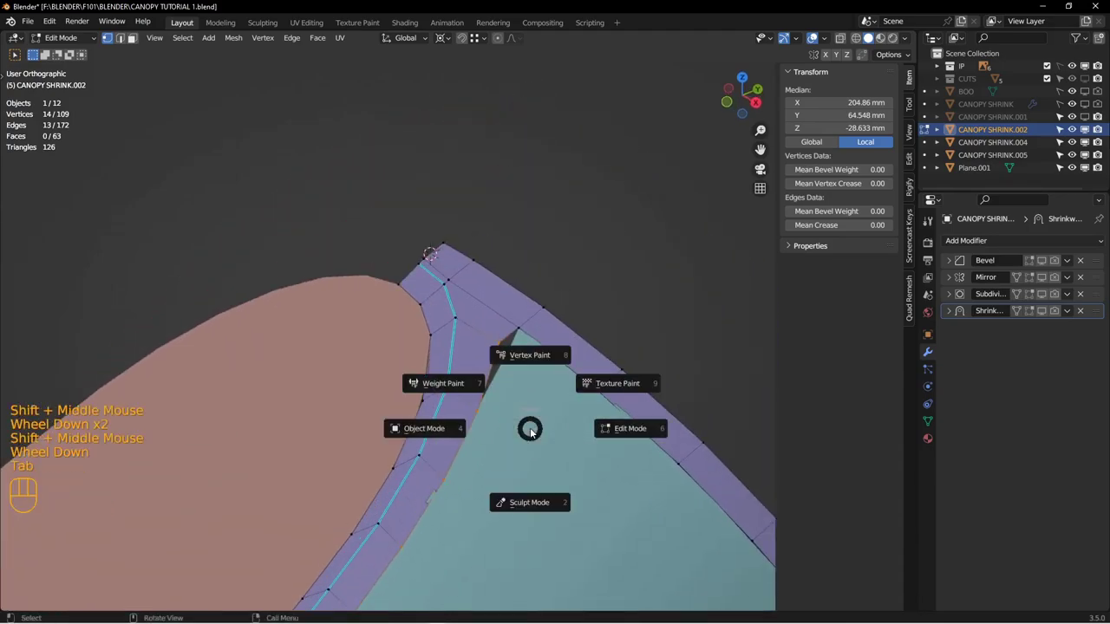
left_click(469, 428)
left_click(468, 400, "shift")
key("Tab")
left_click(529, 389)
Step: Examine the gaps between the frame's curved inner edge and the side glass along its length and upper corner
middle_click_drag(459, 371, 423, 416)
scroll(457, 423, "up", 2)
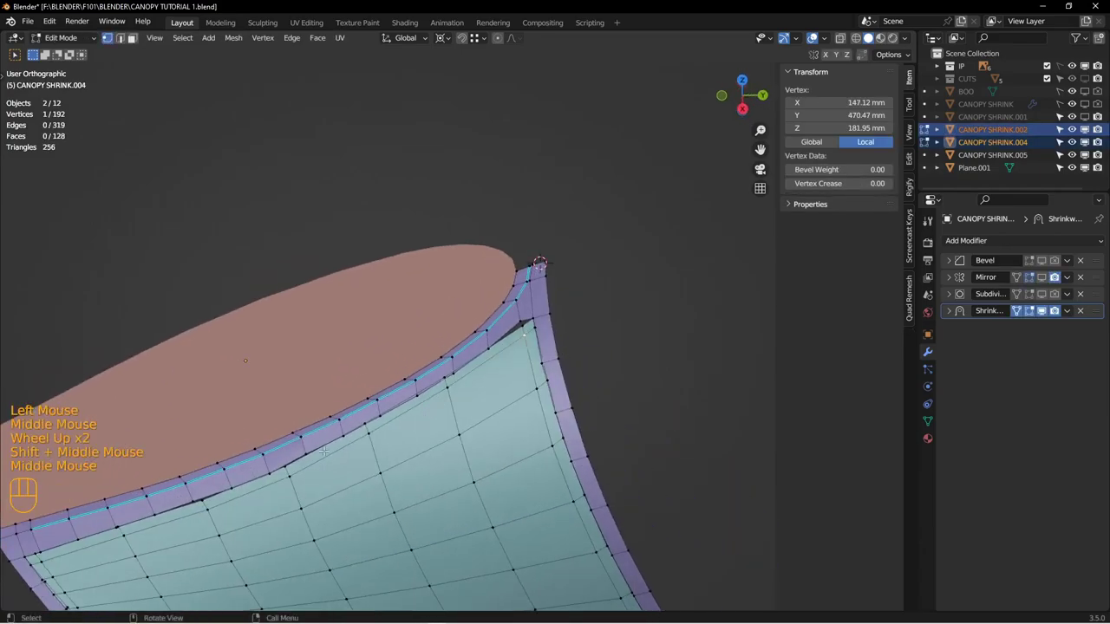
middle_click_drag(293, 466, 347, 433)
middle_click_drag(347, 433, 566, 463, "shift")
scroll(416, 416, "down", 3)
scroll(536, 421, "down", 2)
middle_click_drag(566, 462, 491, 413)
scroll(518, 396, "up", 3)
scroll(486, 458, "up", 2)
mouse_move(485, 458)
middle_mouse_down()
mouse_move(524, 422)
mouse_move(507, 445)
mouse_move(486, 438)
middle_mouse_up()
scroll(512, 444, "down", 3)
middle_click_drag(485, 438, 474, 394)
scroll(464, 400, "down", 2)
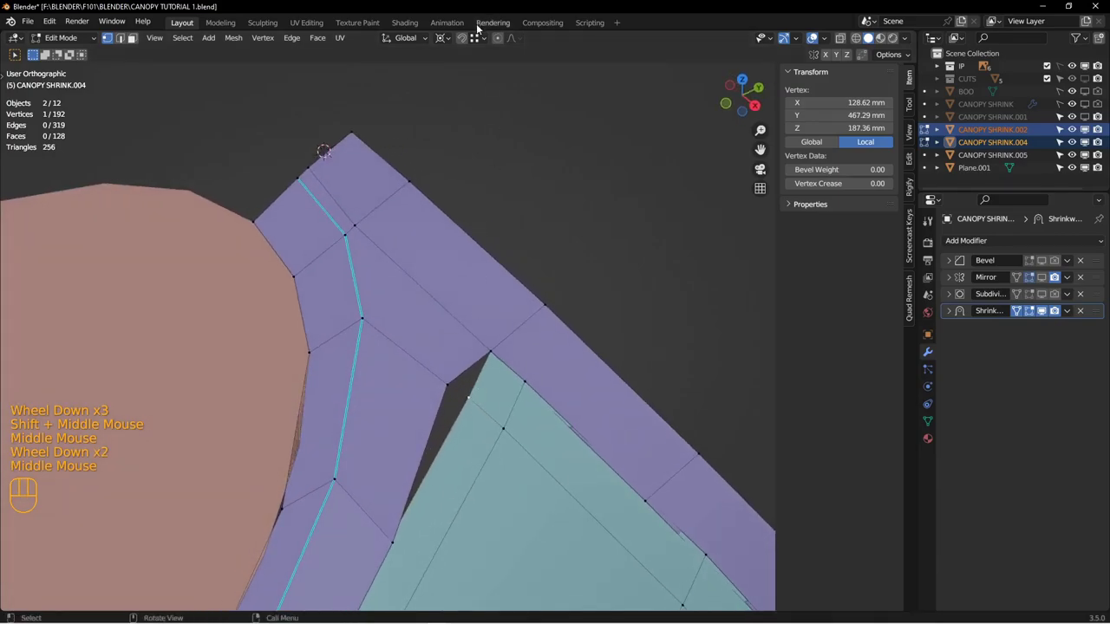
Step: Snap the mismatched vertices at the upper corner together so the side glass meets the frame's inner corner, using vertex snapping
middle_click_drag(521, 286, 496, 252, "shift")
scroll(518, 272, "down", 3)
left_click(499, 256)
key("g")
left_click(501, 257)
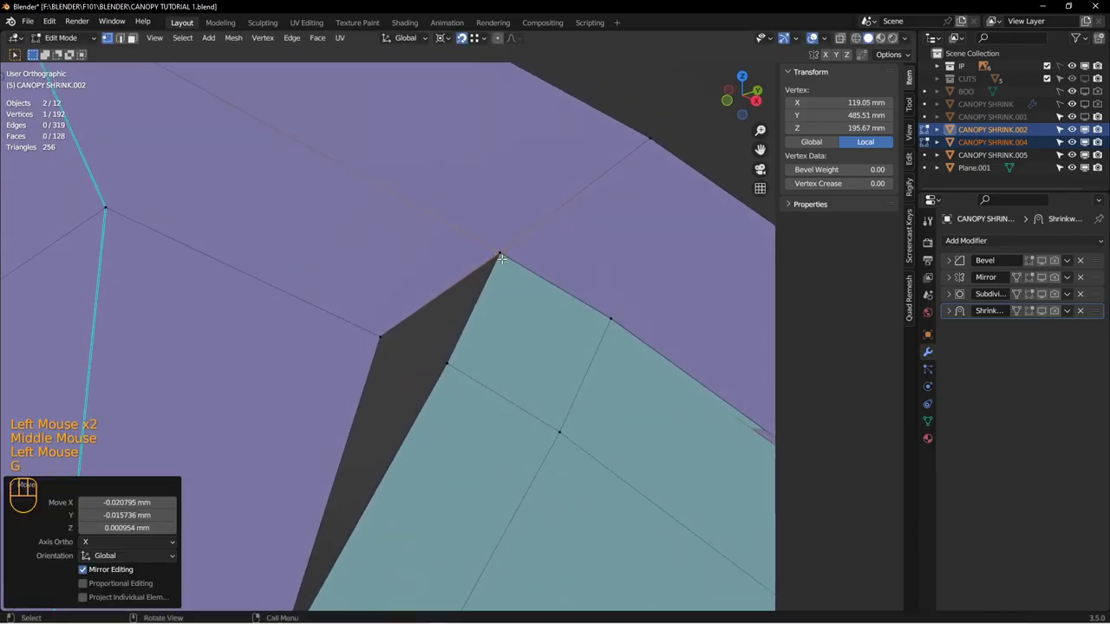
left_click(484, 40)
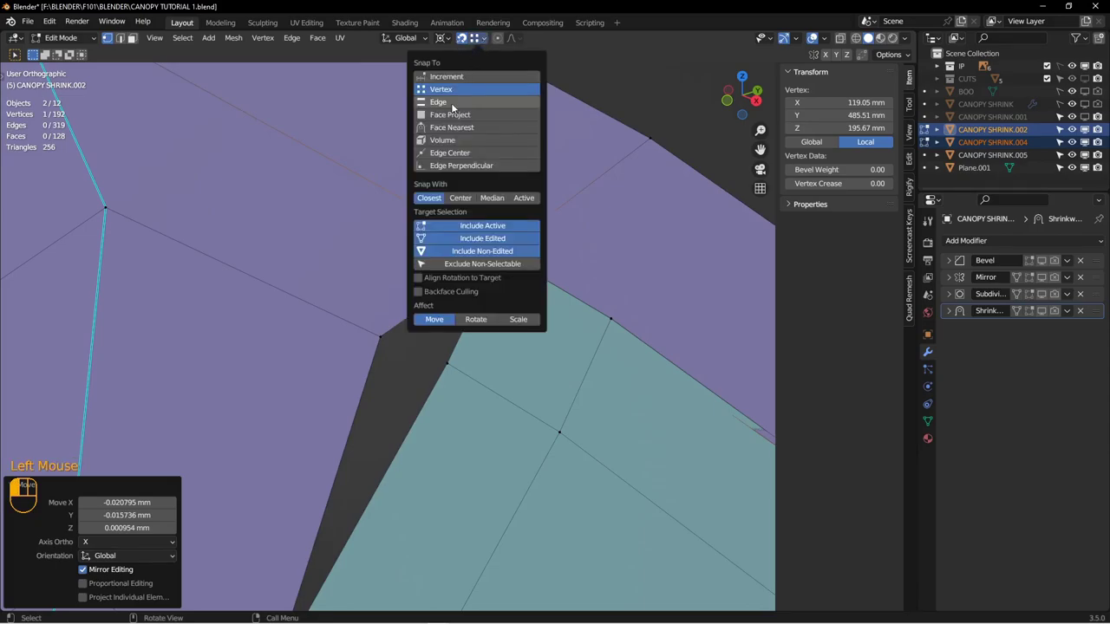
left_click(444, 360)
left_click(447, 364)
key("g")
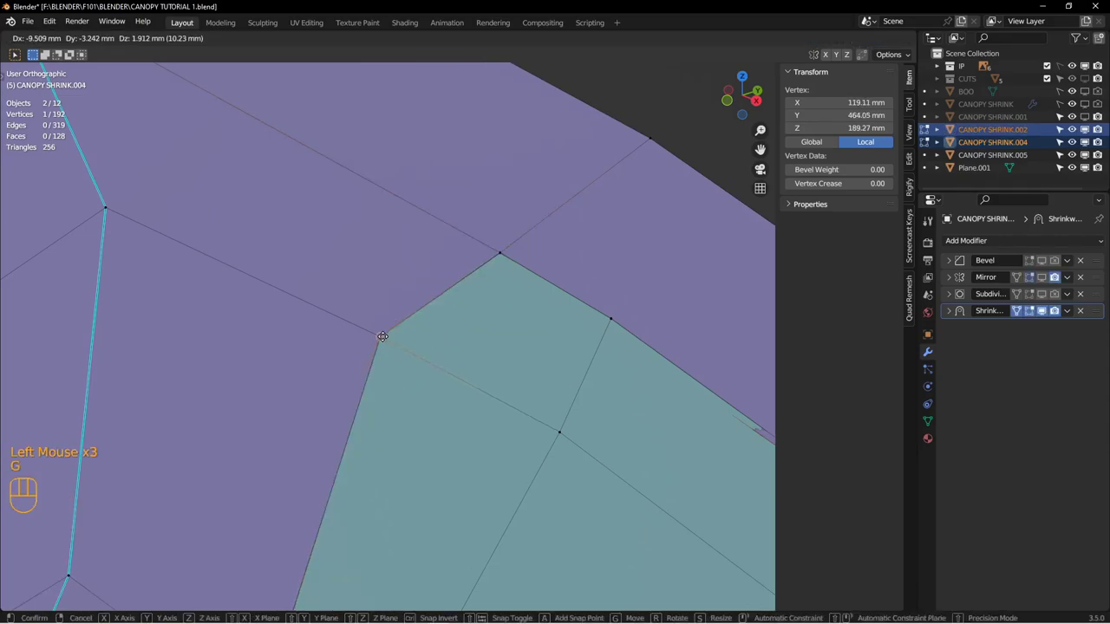
left_click(383, 339)
Step: Add one loop cut across the side glass below its upper corner and slide it towards the nearest frame vertex
scroll(386, 362, "up", 2)
scroll(386, 368, "up", 2)
middle_click_drag(386, 369, 475, 290, "shift")
middle_click_drag(475, 291, 467, 329)
scroll(467, 330, "up", 2)
middle_click_drag(442, 373, 455, 329, "shift")
middle_click_drag(455, 330, 403, 253)
scroll(403, 253, "down", 1)
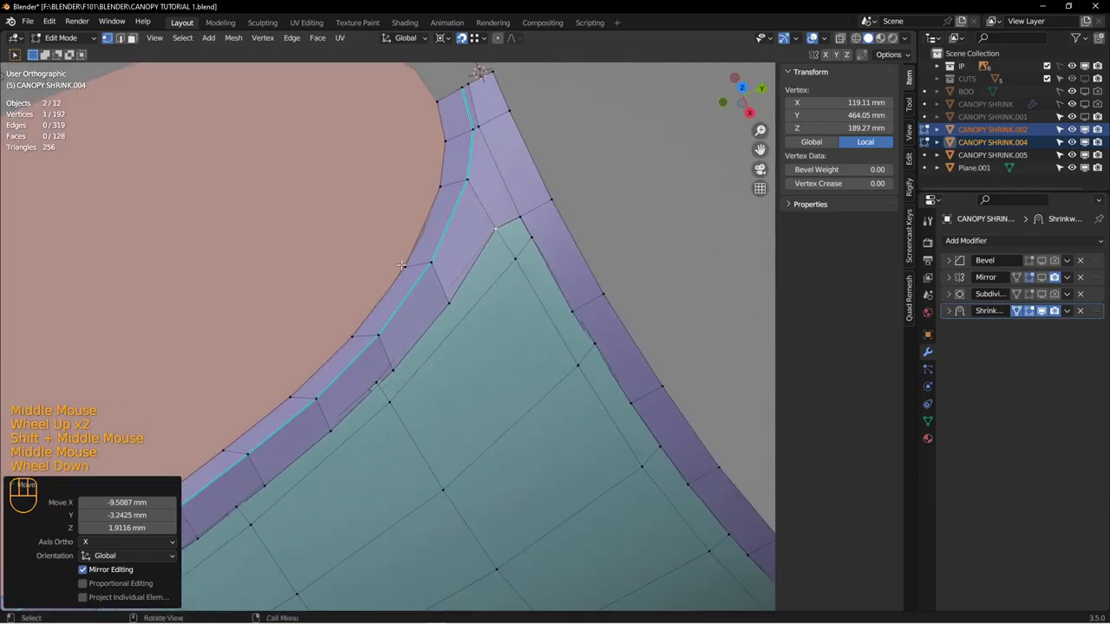
left_click(534, 410)
right_click(528, 408)
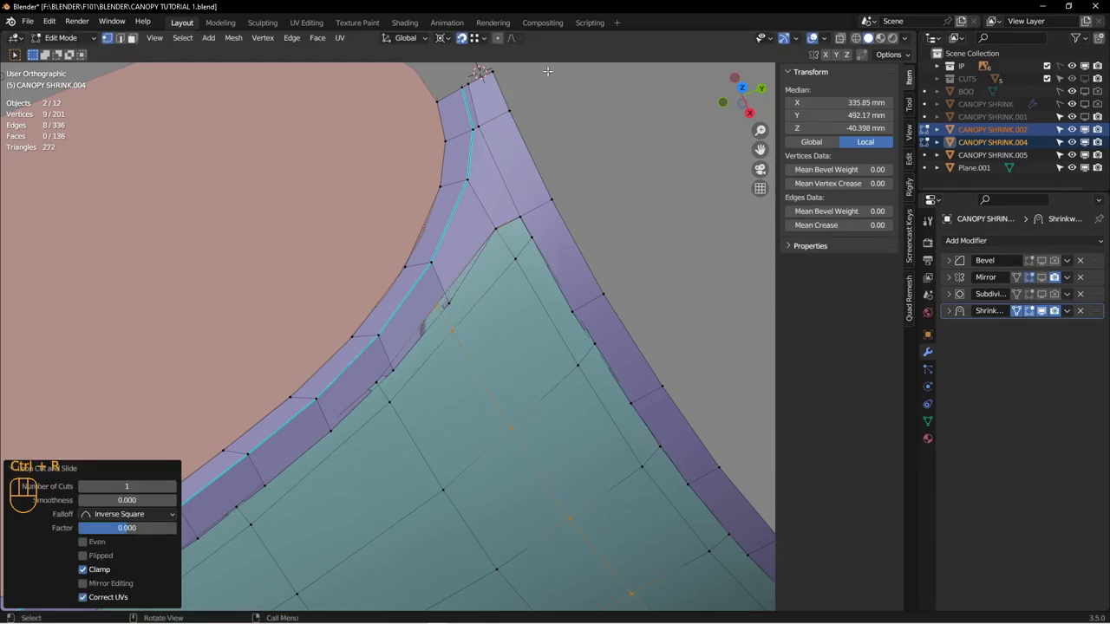
key("g")
key("g")
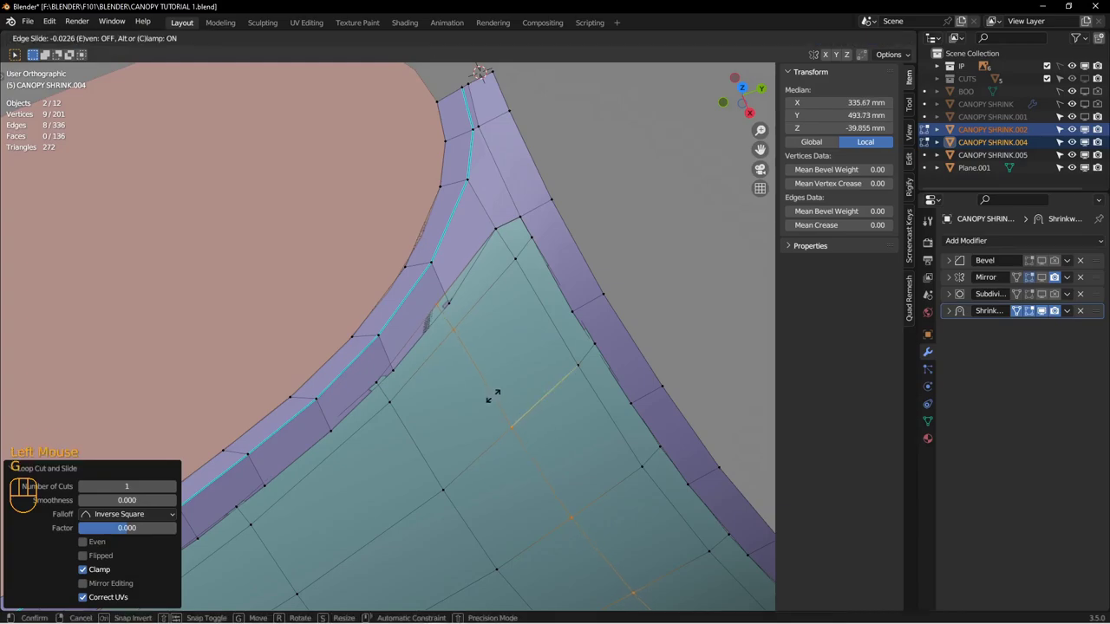
left_click(502, 391)
Step: Snap the new loop's end vertex on the side glass onto the matching vertex of the frame's curved inner edge
middle_click_drag(462, 313, 482, 260)
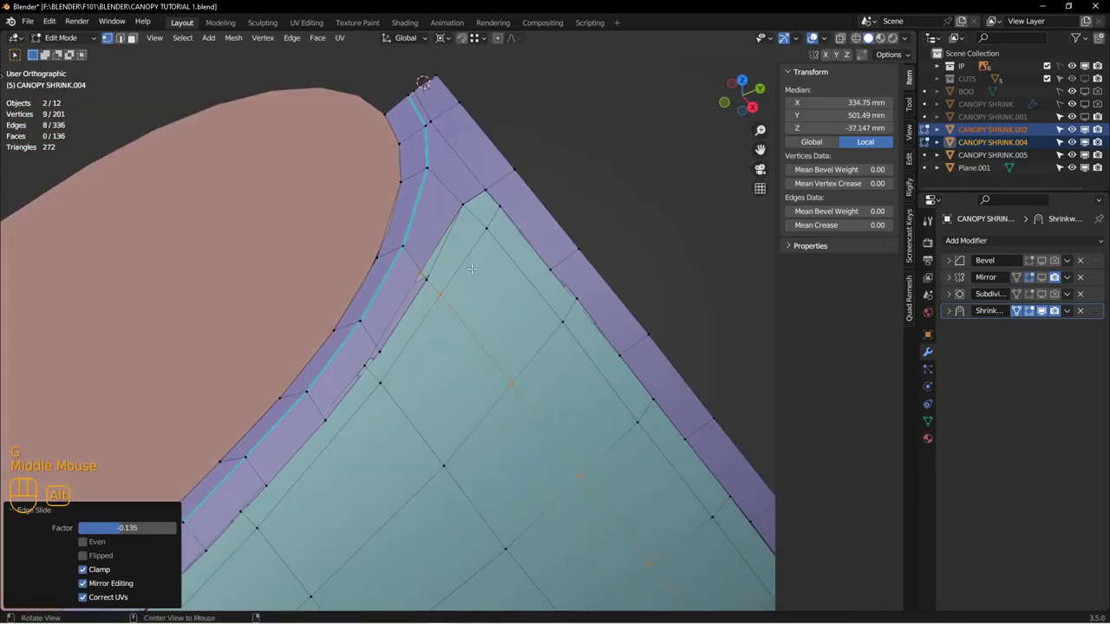
scroll(460, 295, "down", 2)
left_click(404, 269)
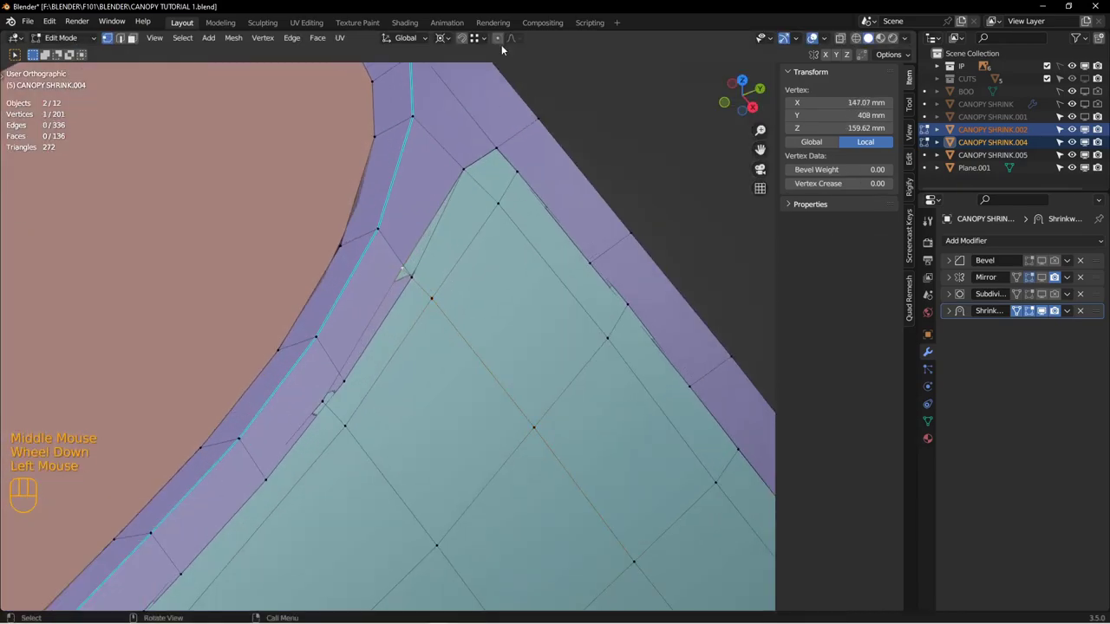
key("g")
left_click(408, 270)
scroll(408, 270, "up", 2)
middle_click_drag(408, 271, 499, 267, "shift")
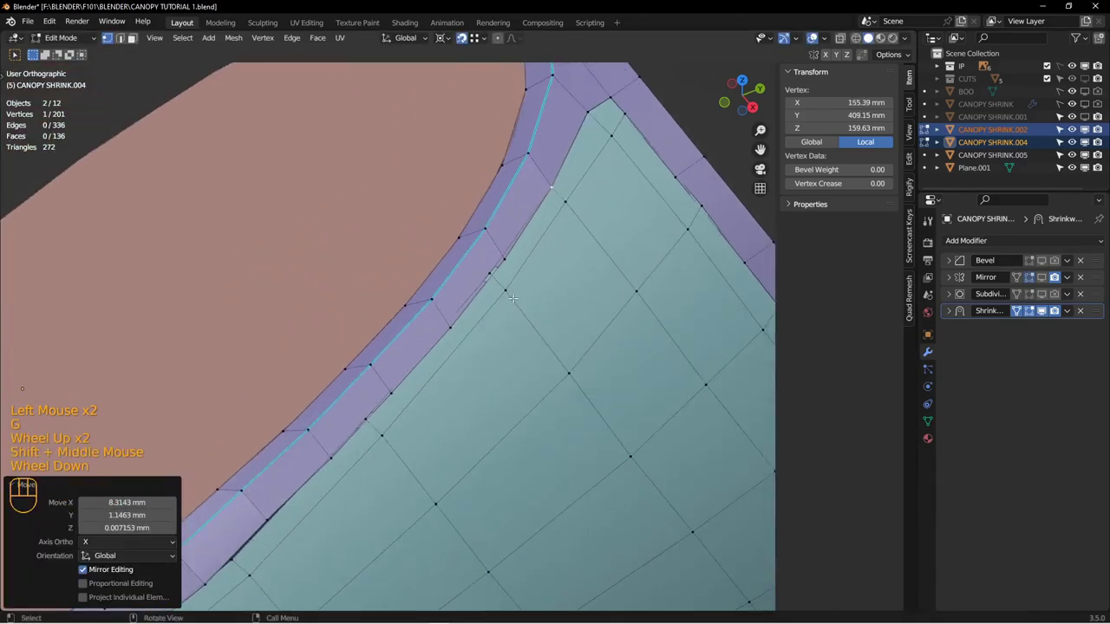
Step: Snap the side glass's next edge vertex below the new loop onto the frame's curved inner edge
scroll(499, 267, "down", 2)
key("2")
double_click(551, 352)
middle_click_drag(552, 352, 520, 330)
scroll(520, 330, "down", 2)
key("1")
left_click(408, 345)
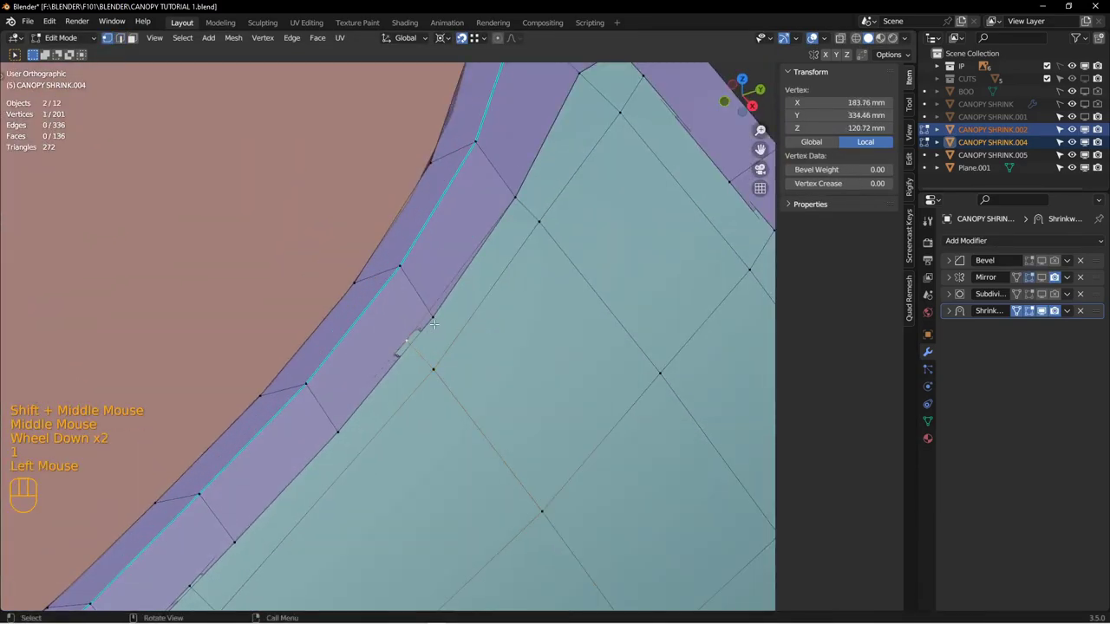
key("g")
left_click(433, 412)
left_click(385, 372)
key("g")
left_click(411, 347)
Step: Slide the next edge loop of the side glass into line with the frame's vertices and snap its end vertex onto the frame
double_click(408, 345)
scroll(411, 347, "down", 1)
middle_click_drag(411, 347, 391, 352, "shift")
key("g")
key("g")
left_click(535, 305)
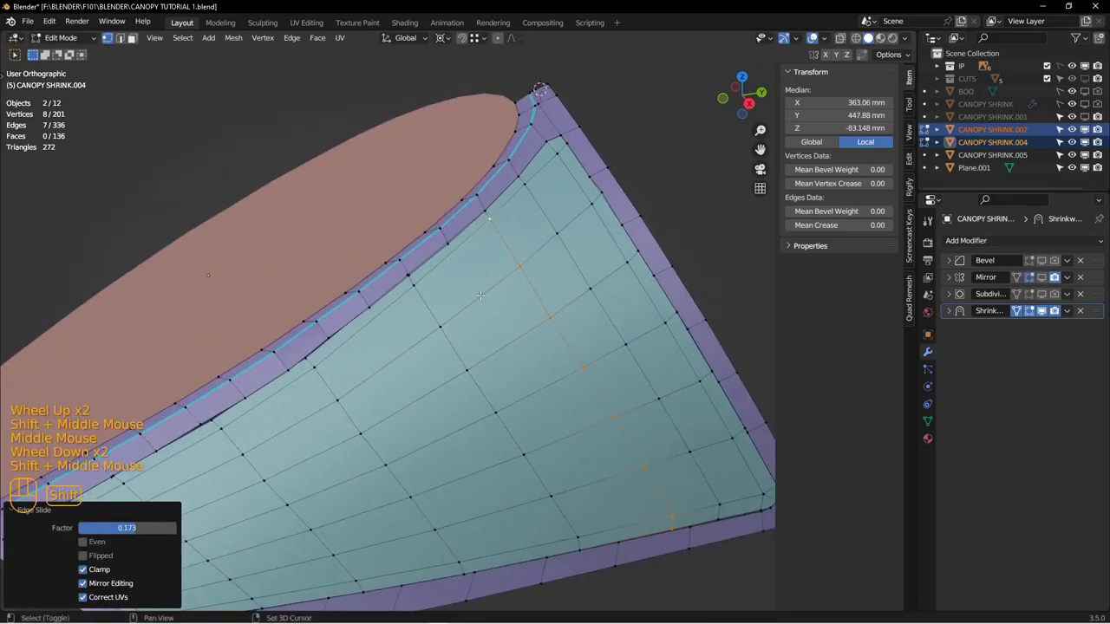
scroll(504, 284, "down", 3)
left_click(575, 208)
key("shift+Tab")
key("g")
left_click(572, 210)
Step: Add further loop cuts across the side glass, slide them level with the frame's vertices and snap their ends to the curved edge
key("ctrl+r")
left_click(425, 334)
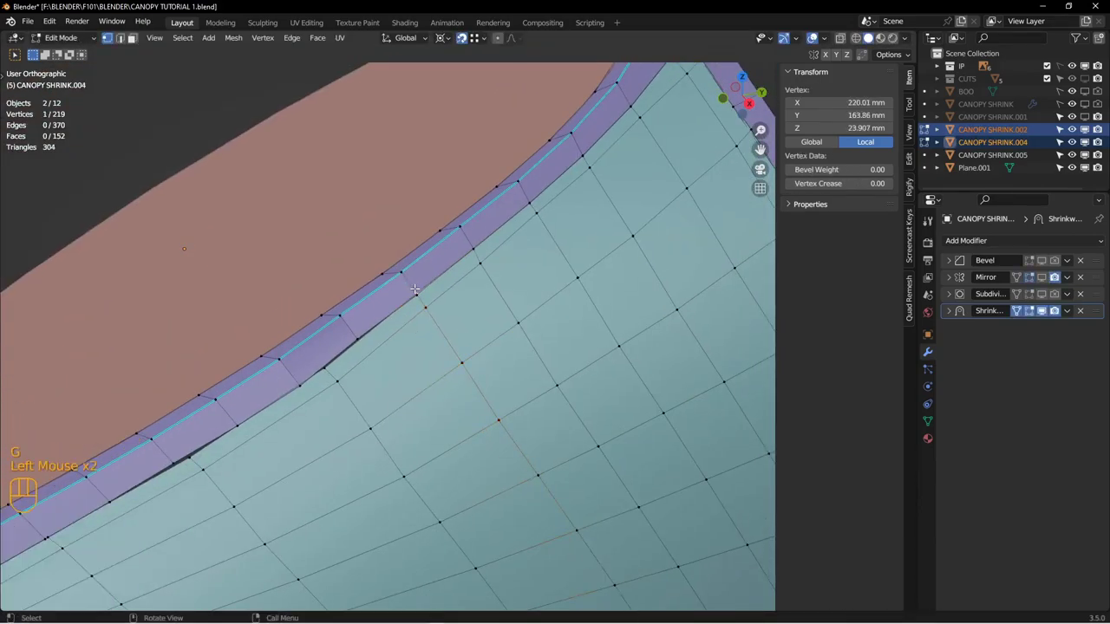
double_click(432, 369)
key("g")
key("g")
left_click(501, 524)
key("shift+Tab")
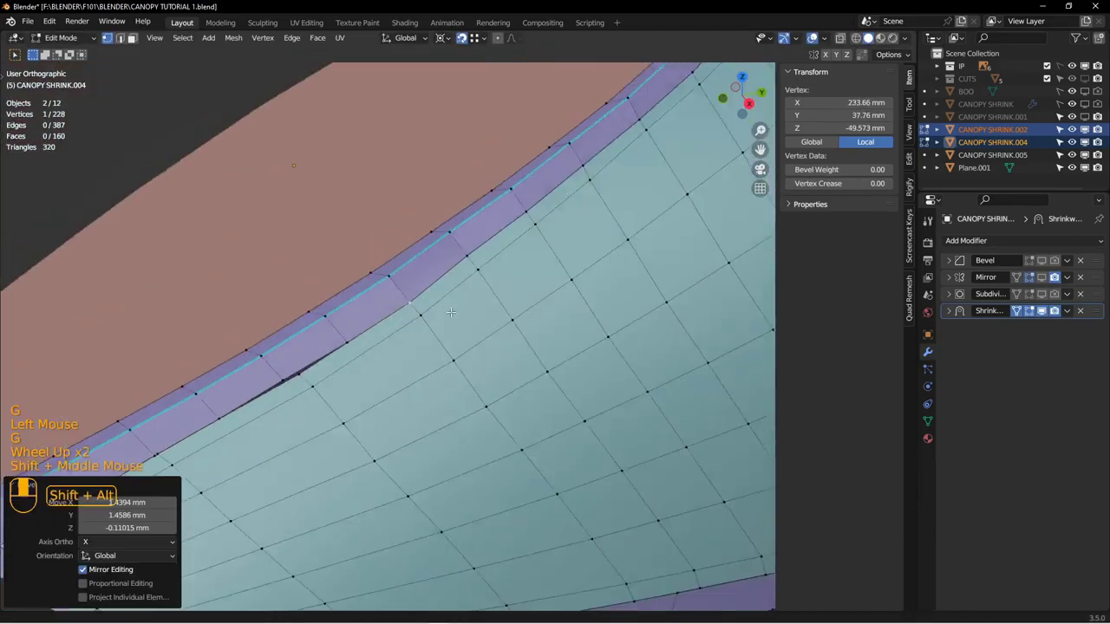
key("g")
key("g")
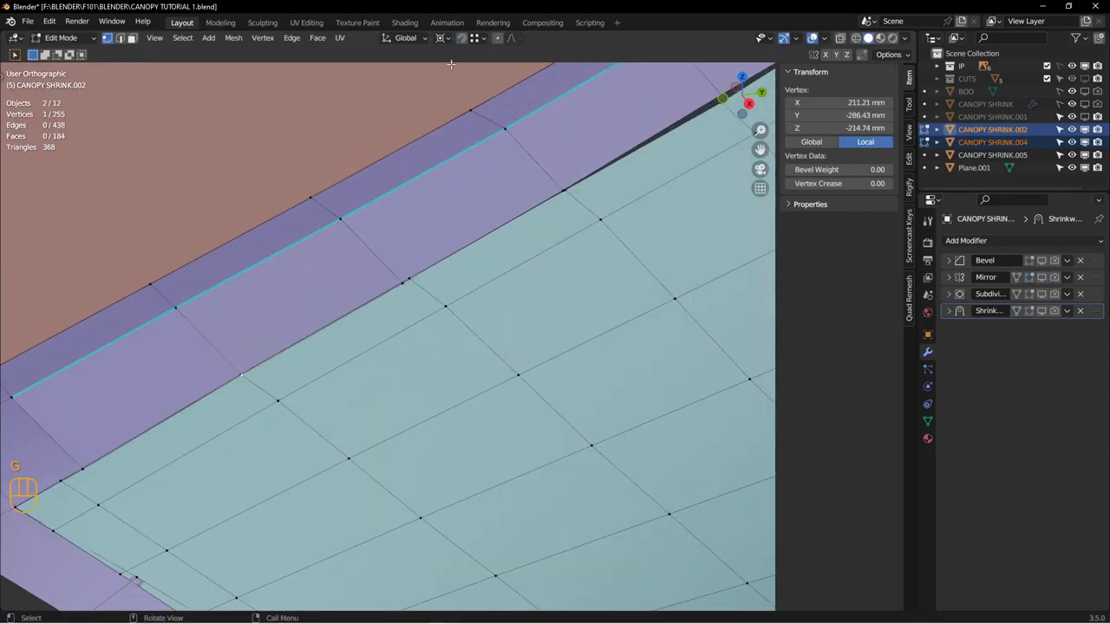
Step: Finish matching the glass and frame vertices around the remaining edges, adding a loop cut and snapping the glass's rear edge to the frame
left_click(564, 190)
key("g")
middle_click_drag(547, 217, 401, 387, "shift")
scroll(485, 286, "down", 3)
key("ctrl+r")
left_click(564, 425)
key("g")
key("g")
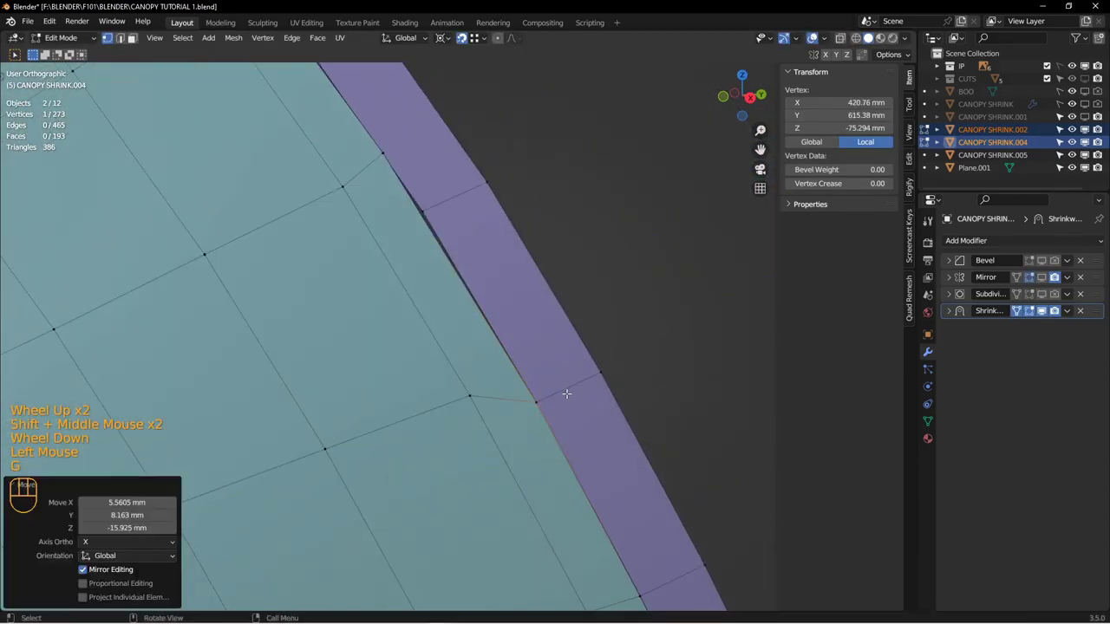
left_click(540, 393)
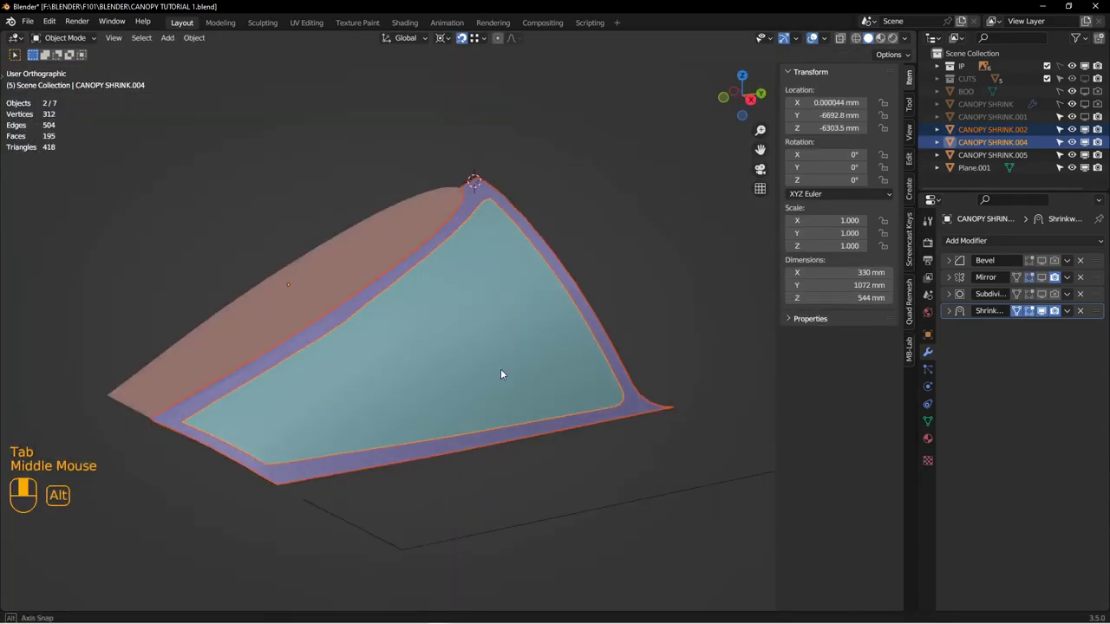
Step: Select only the side glass in Object Mode, duplicate its Shrinkwrap modifier and apply the copy
middle_click_drag(500, 368, 544, 348)
left_click(511, 373)
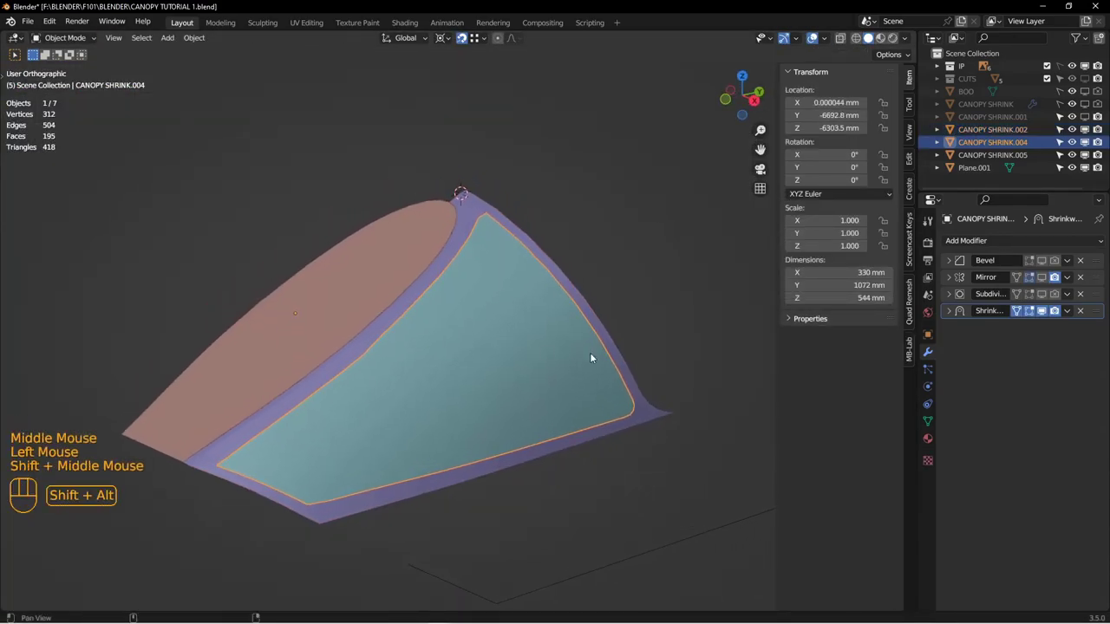
left_click(1066, 312)
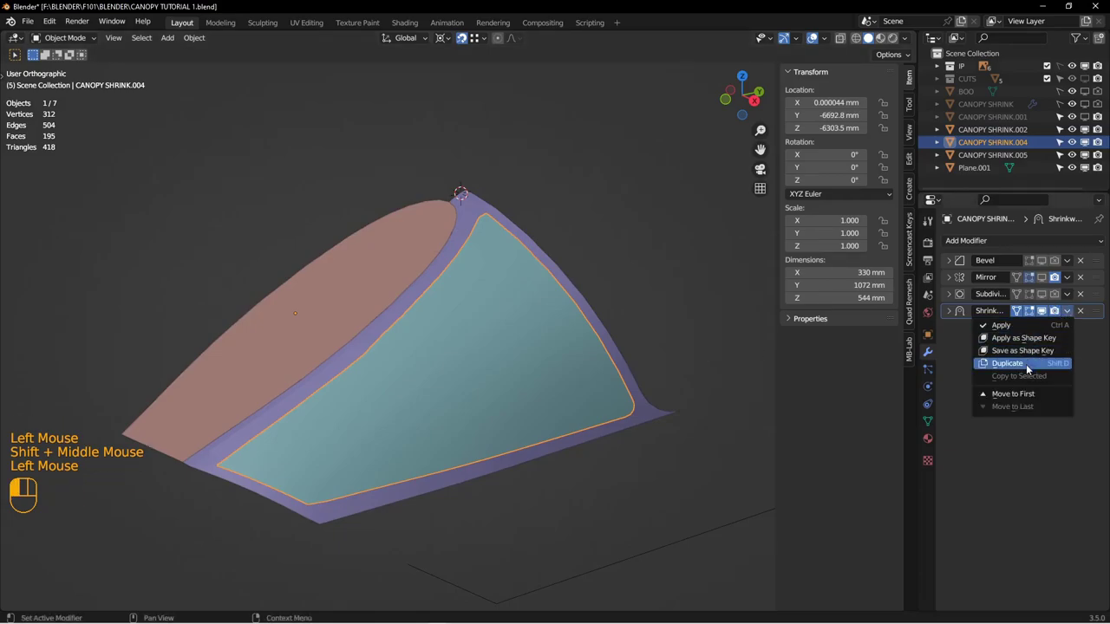
left_click(1027, 366)
left_click(1066, 328)
left_click(1038, 343)
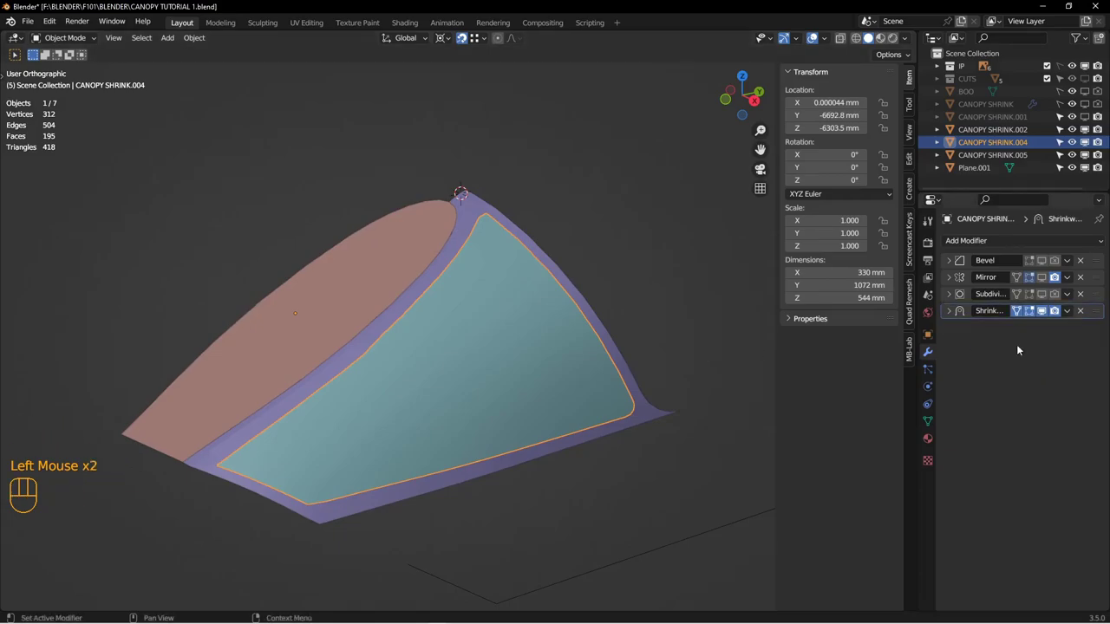
Step: Select the frame, duplicate its Shrinkwrap modifier and apply the copy
left_click(661, 416)
left_click(1066, 312)
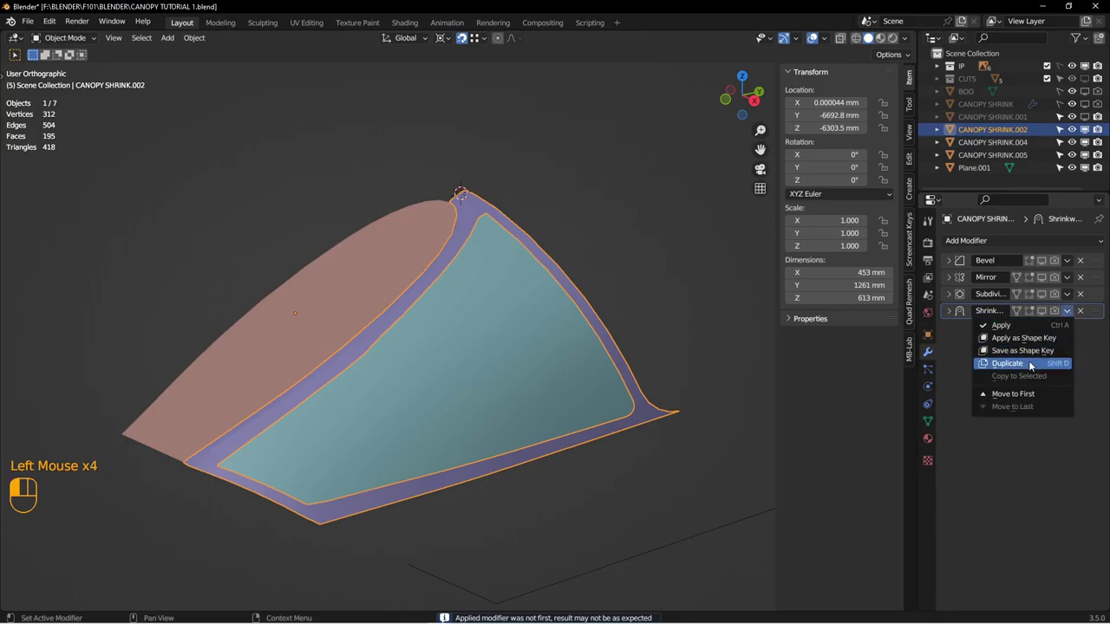
left_click(1030, 364)
left_click(1066, 328)
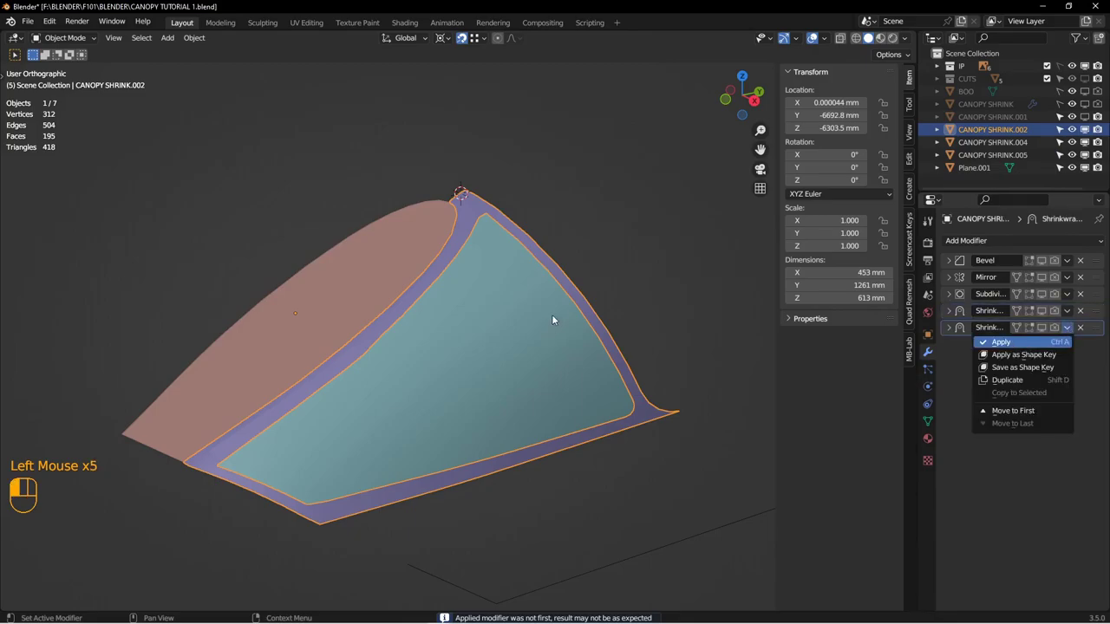
middle_click_drag(545, 327, 560, 321)
Step: Set the viewport to MatCap lighting with Material colour and deselect everything to examine the canopy's surface reflections
left_click(904, 38)
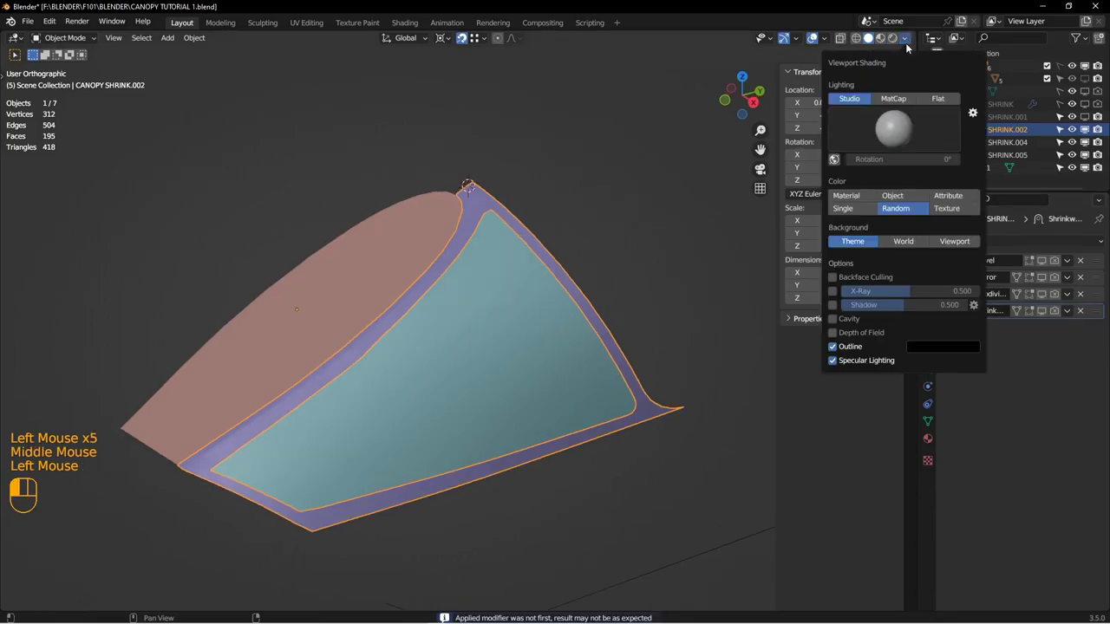
left_click(848, 197)
left_click(894, 131)
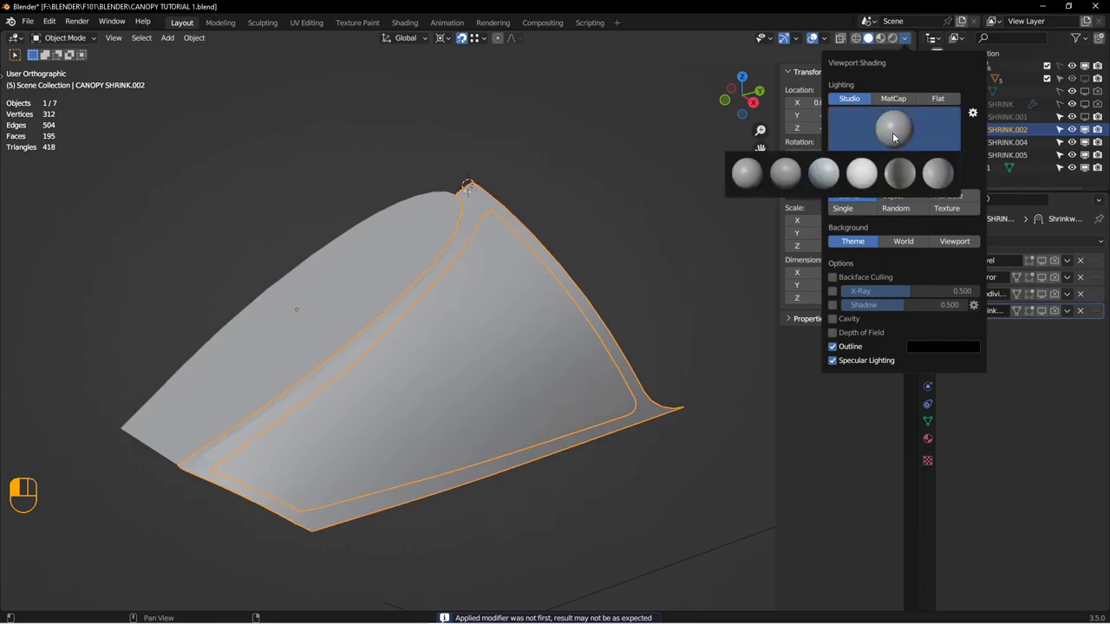
left_click(893, 98)
key("alt+a")
mouse_move(548, 322)
middle_mouse_down()
mouse_move(623, 277)
mouse_move(607, 289)
mouse_move(609, 238)
mouse_move(567, 303)
mouse_move(575, 265)
mouse_move(532, 232)
mouse_move(556, 310)
mouse_move(565, 279)
mouse_move(540, 335)
mouse_move(491, 292)
mouse_move(477, 256)
middle_mouse_up()
Step: Shade the canopy frame smooth
left_click(569, 276)
right_click(569, 277)
left_click(570, 276)
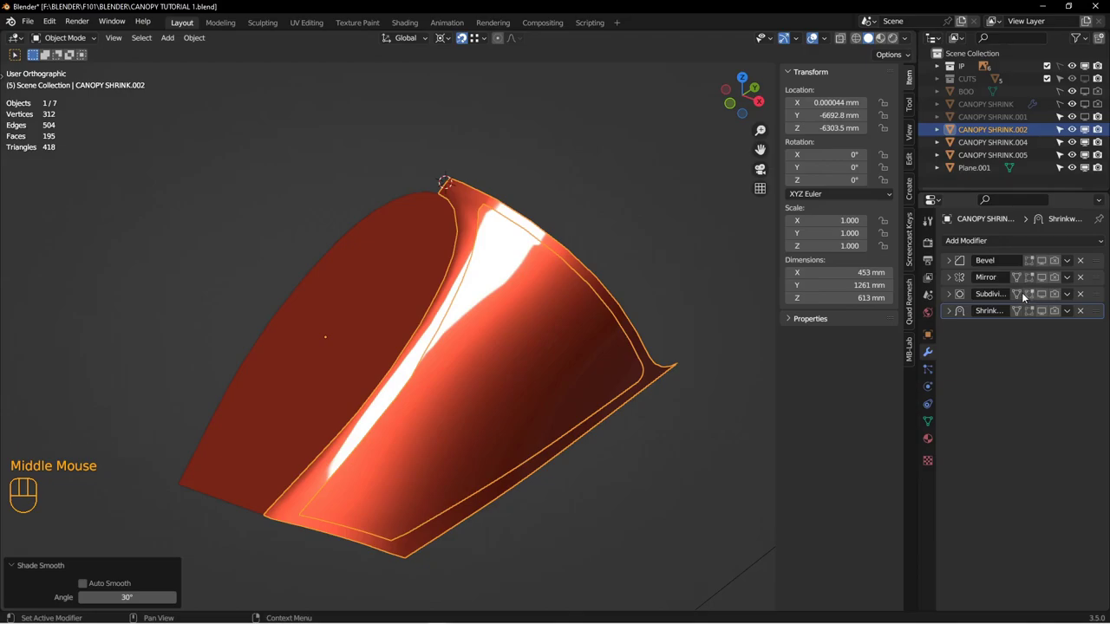
Step: Enable the Subdivision modifier on the side glass and Subdivision plus Shrinkwrap on the frame, and inspect the reflections across both
left_click(509, 351)
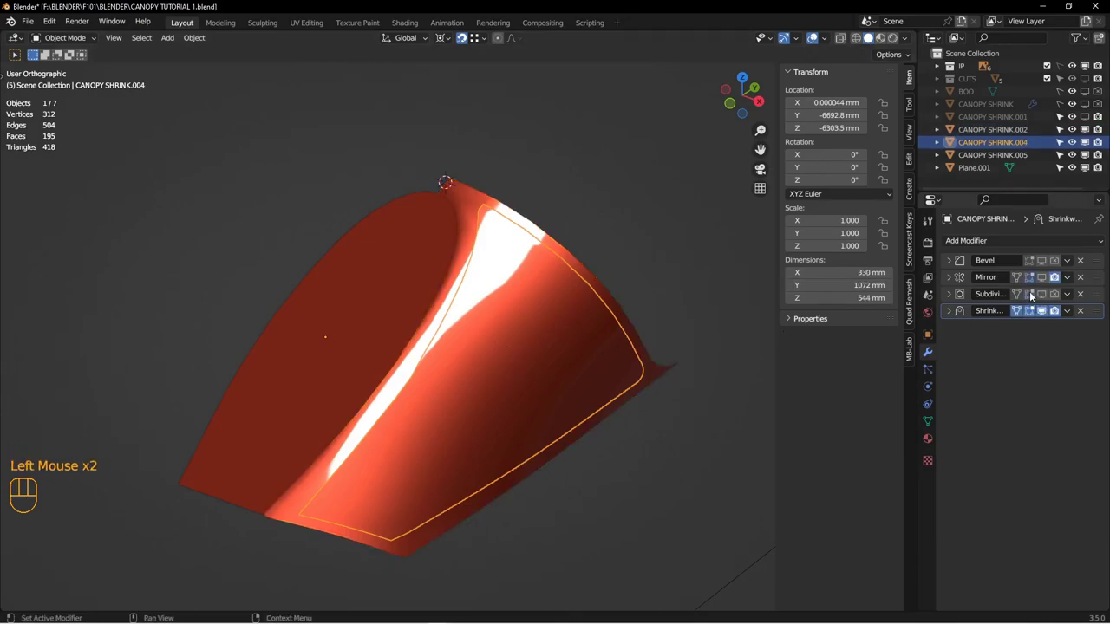
left_click(596, 275)
left_click(1026, 294)
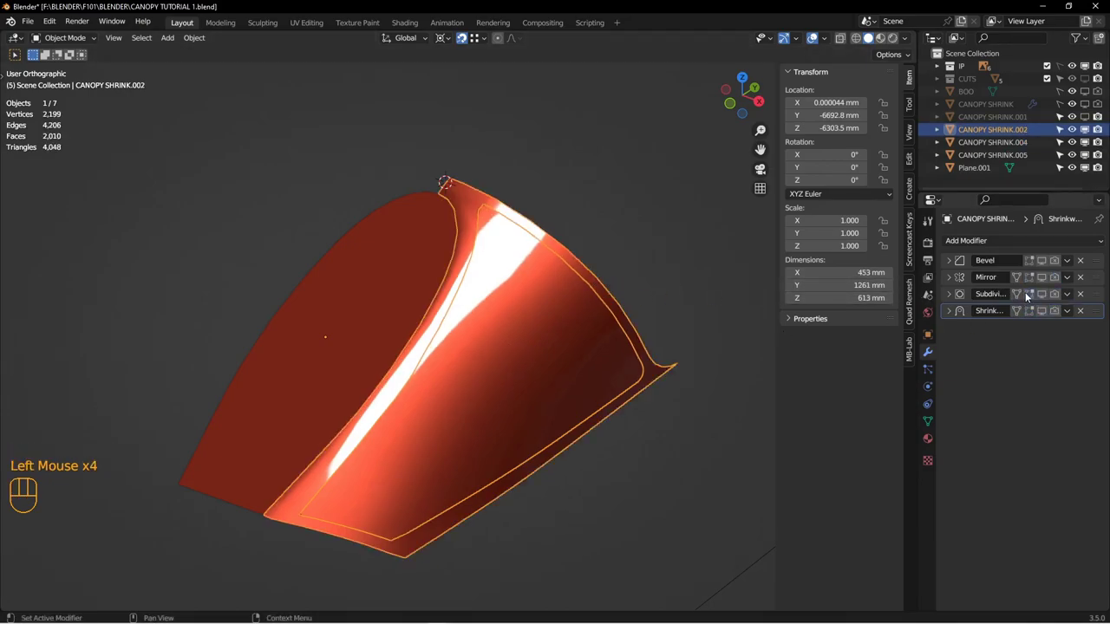
left_click(1029, 310)
left_click(1017, 294)
middle_click_drag(542, 333, 555, 350)
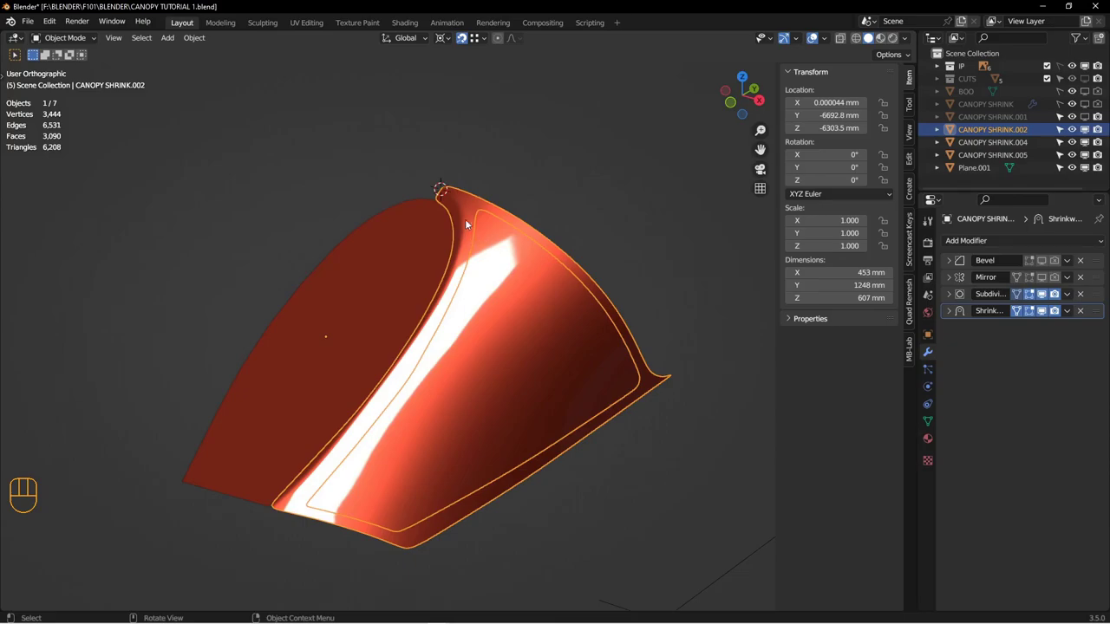
mouse_move(552, 387)
middle_mouse_down()
mouse_move(530, 372)
mouse_move(547, 385)
middle_mouse_up()
middle_click_drag(546, 386, 574, 380)
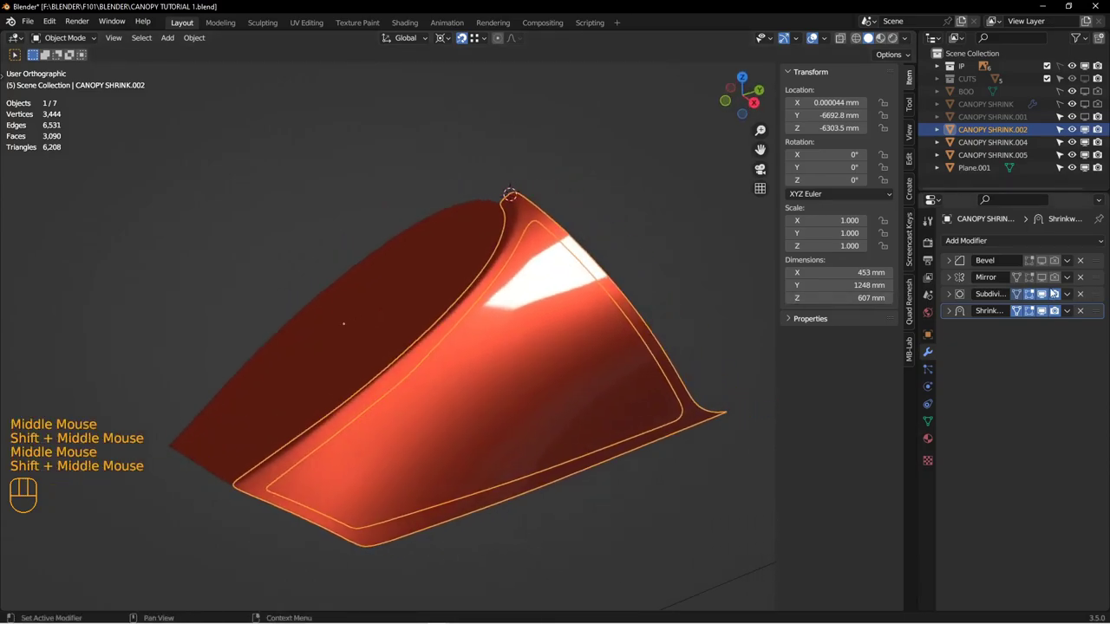
Step: Turn off the frame's Subdivision and Shrinkwrap modifiers and return the viewport to Studio lighting with Random colour
left_click(1041, 294)
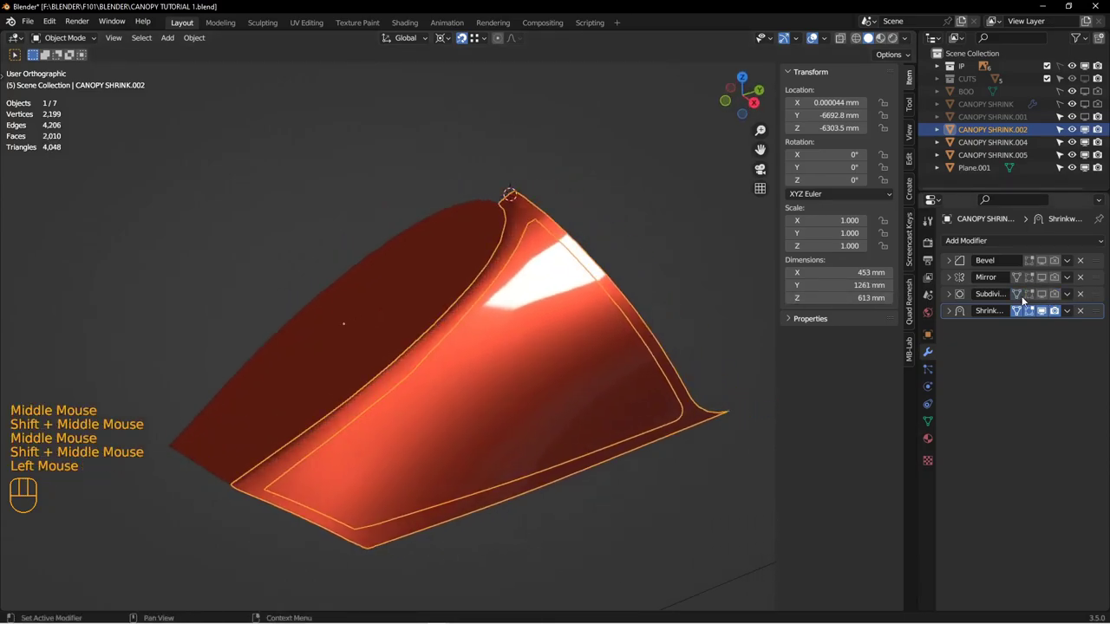
left_click(902, 38)
left_click(847, 98)
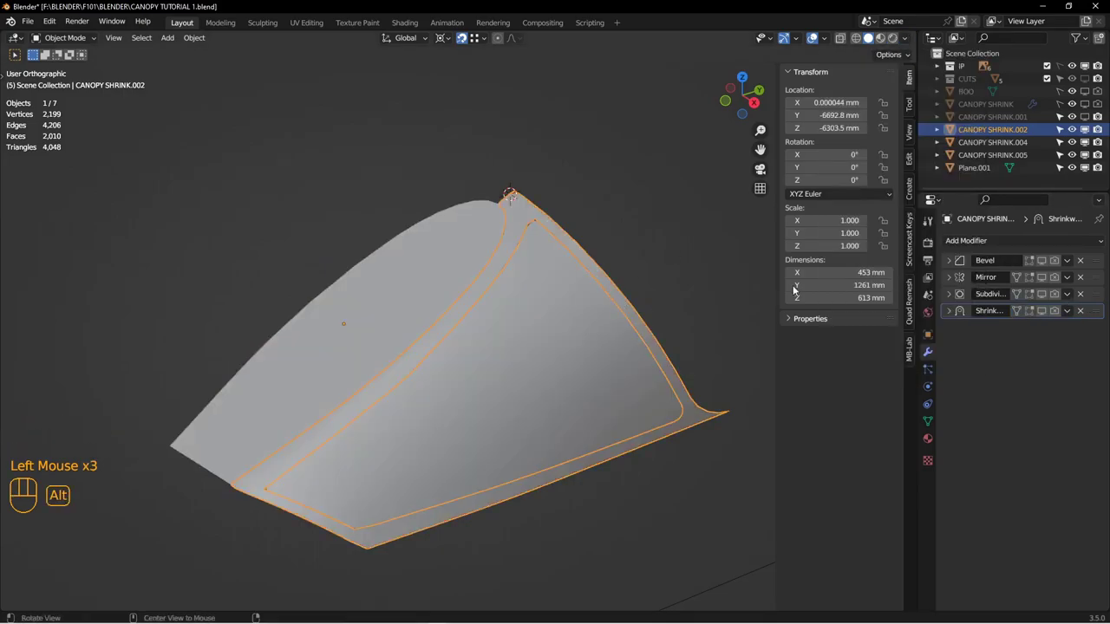
left_click(902, 38)
left_click(888, 205)
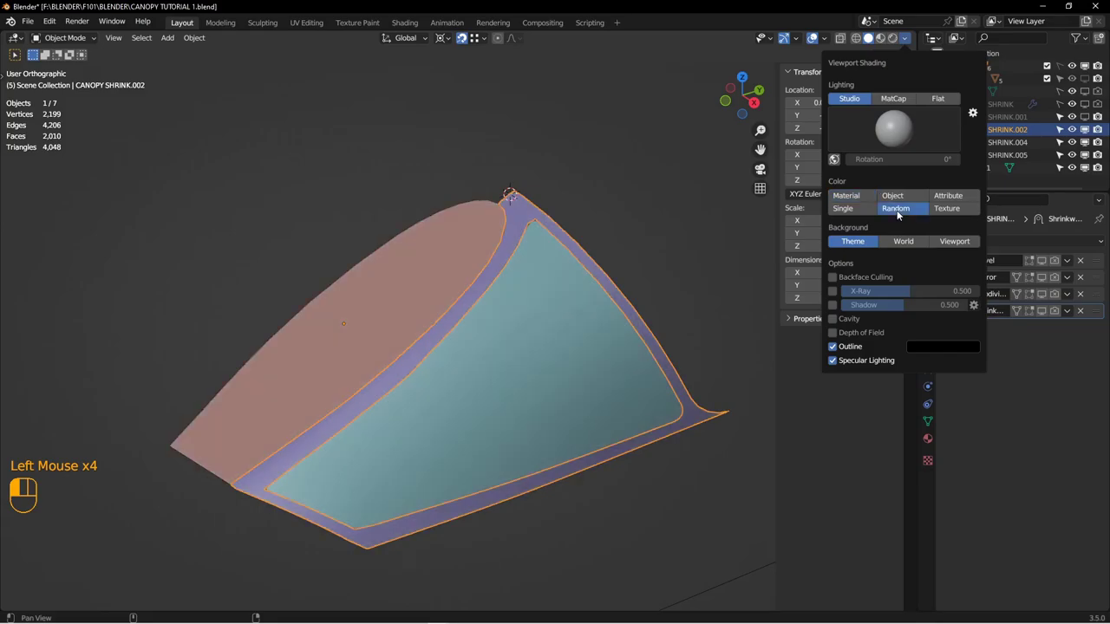
Step: Deselect everything and make the CUTS collection's outlines visible in the viewport
middle_click(631, 317)
key("KP_3")
middle_click_drag(609, 440, 572, 397)
middle_click_drag(337, 481, 467, 230, "shift")
key("alt+a")
scroll(431, 388, "down", 2)
mouse_move(482, 319)
middle_mouse_down()
mouse_move(583, 349)
mouse_move(473, 338)
middle_mouse_up()
scroll(583, 350, "up", 3)
left_click(1085, 79)
middle_click_drag(581, 299, 538, 380)
scroll(566, 338, "down", 1)
Step: Duplicate the short front edge of the closed side-window outline and move the copy about -794 mm along X onto the canopy
left_click(580, 349)
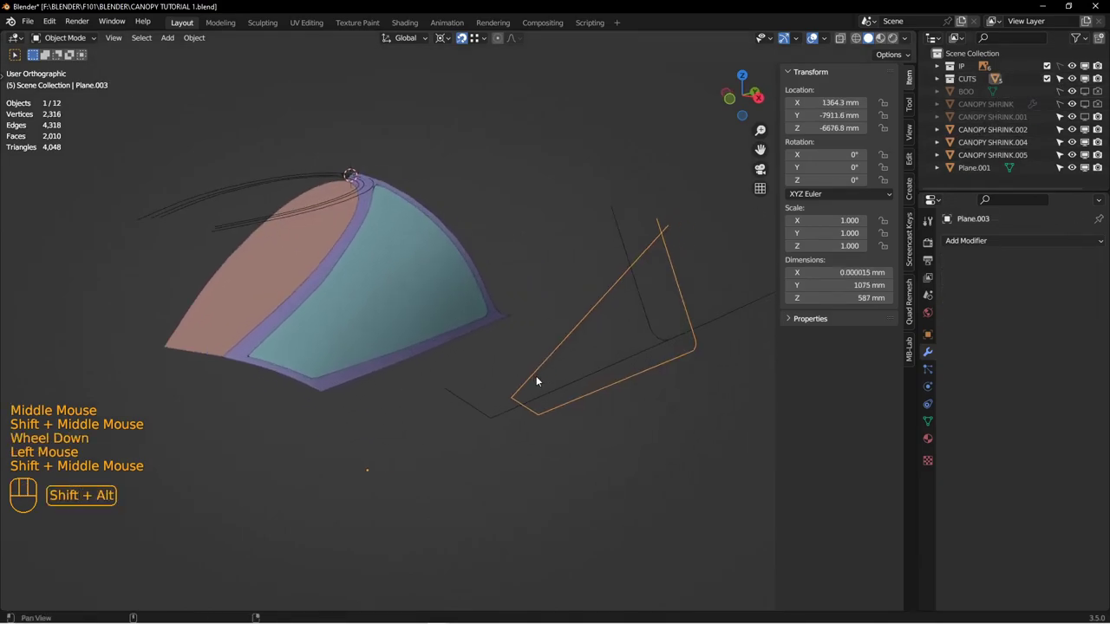
middle_click_drag(462, 378, 504, 373, "shift")
key("Tab")
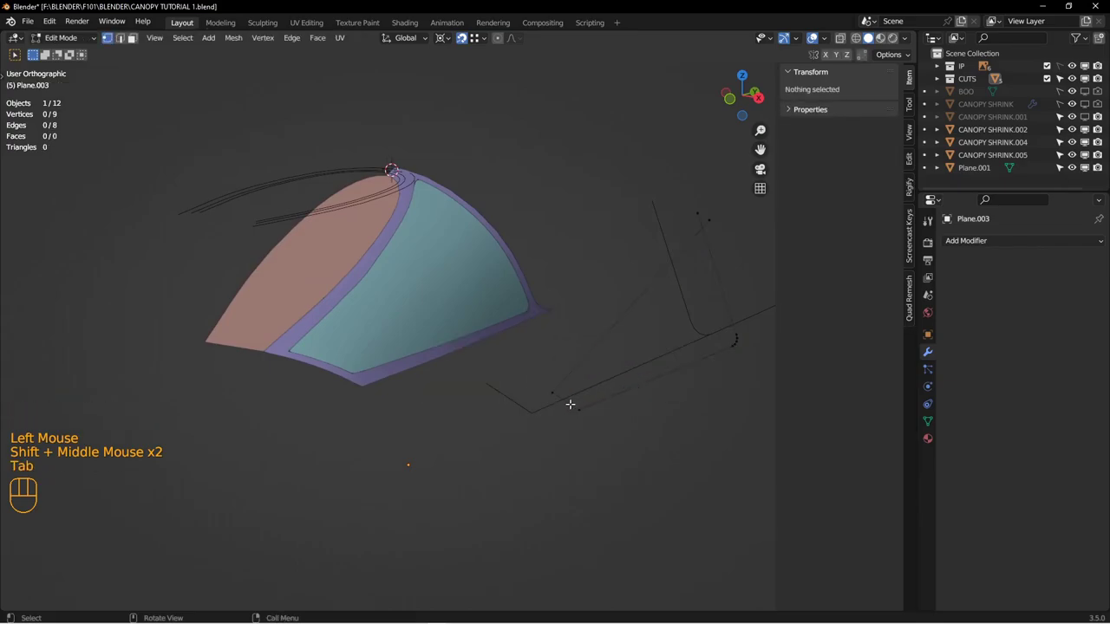
key("2")
left_click(565, 398)
middle_click_drag(565, 398, 620, 445)
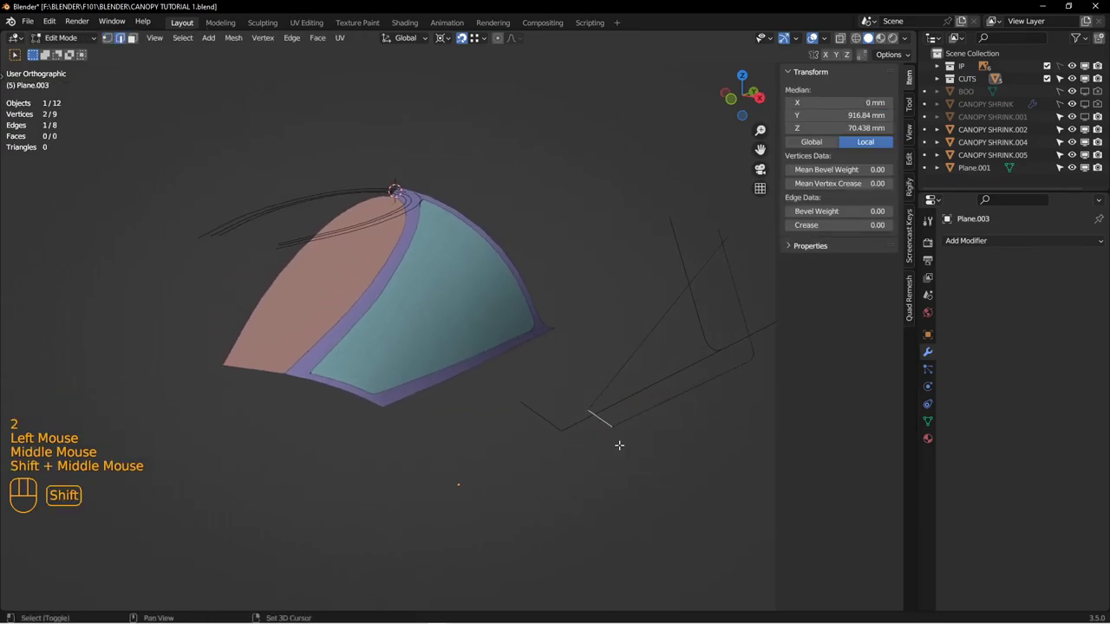
key("shift+d")
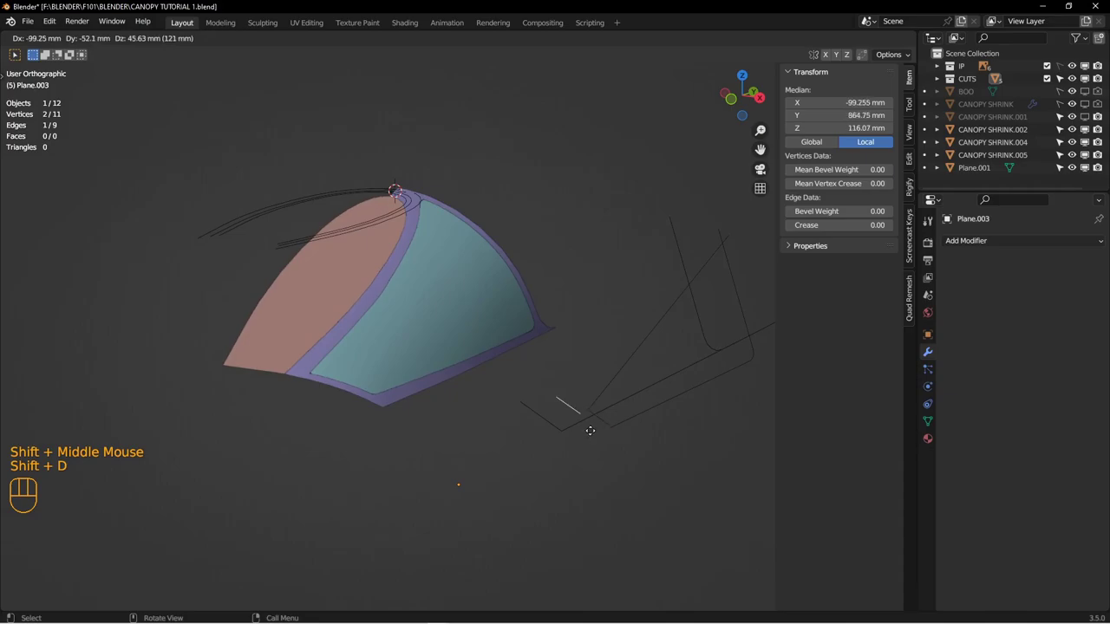
right_click(598, 433)
key("g")
key("x")
left_click(401, 389)
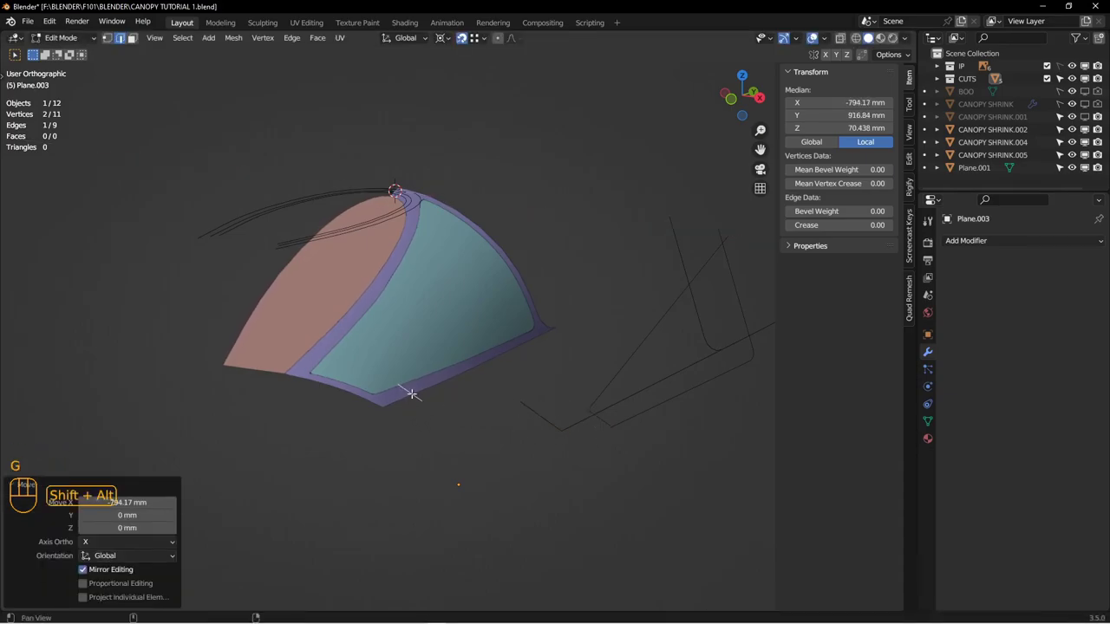
Step: Extrude the duplicated edge about -408 mm along X into a flat plane
middle_click_drag(402, 389, 449, 402, "shift")
middle_click_drag(481, 330, 498, 327, "shift")
scroll(498, 327, "down", 3)
middle_click_drag(513, 407, 502, 367, "shift")
key("Tab")
middle_click_drag(507, 410, 503, 404)
key("1")
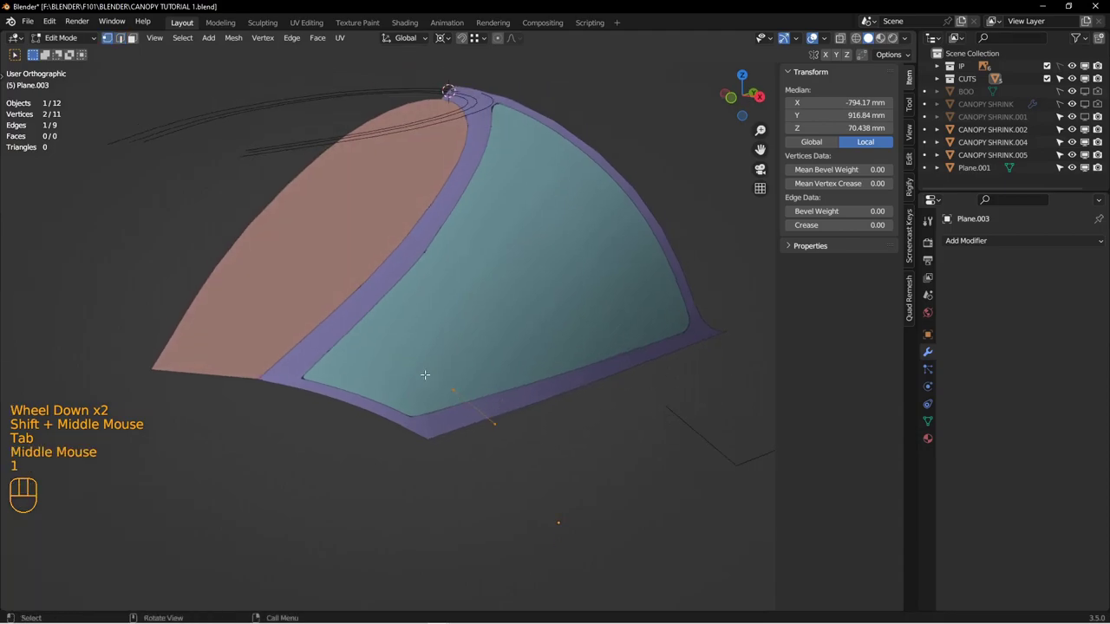
left_click(431, 382)
scroll(532, 463, "up", 1)
key("e")
key("x")
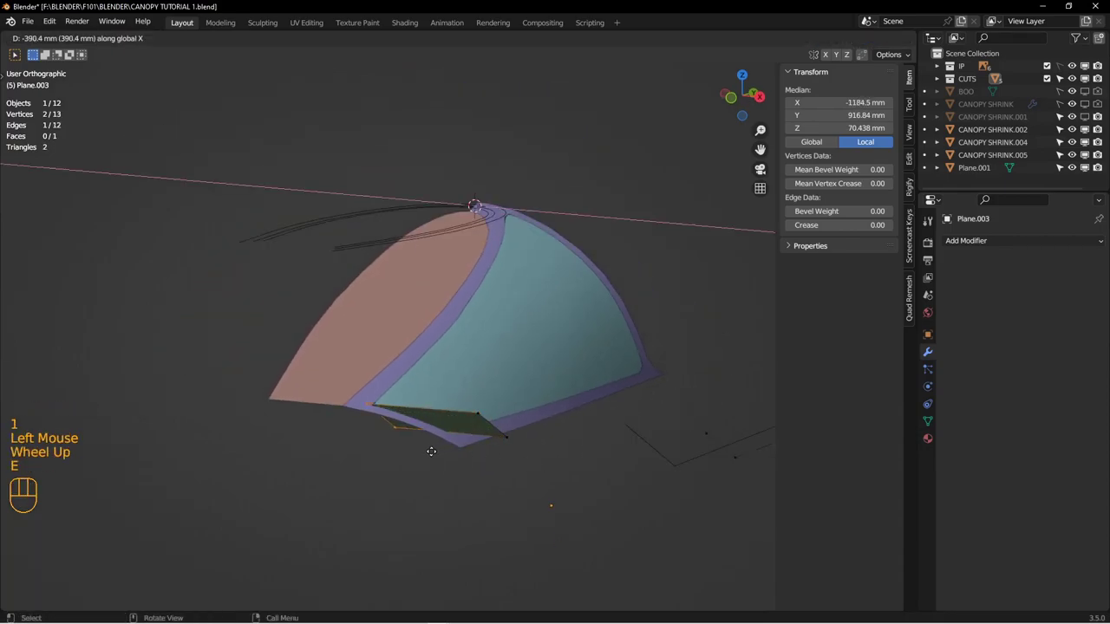
left_click(429, 446)
middle_click_drag(428, 443, 486, 400, "alt")
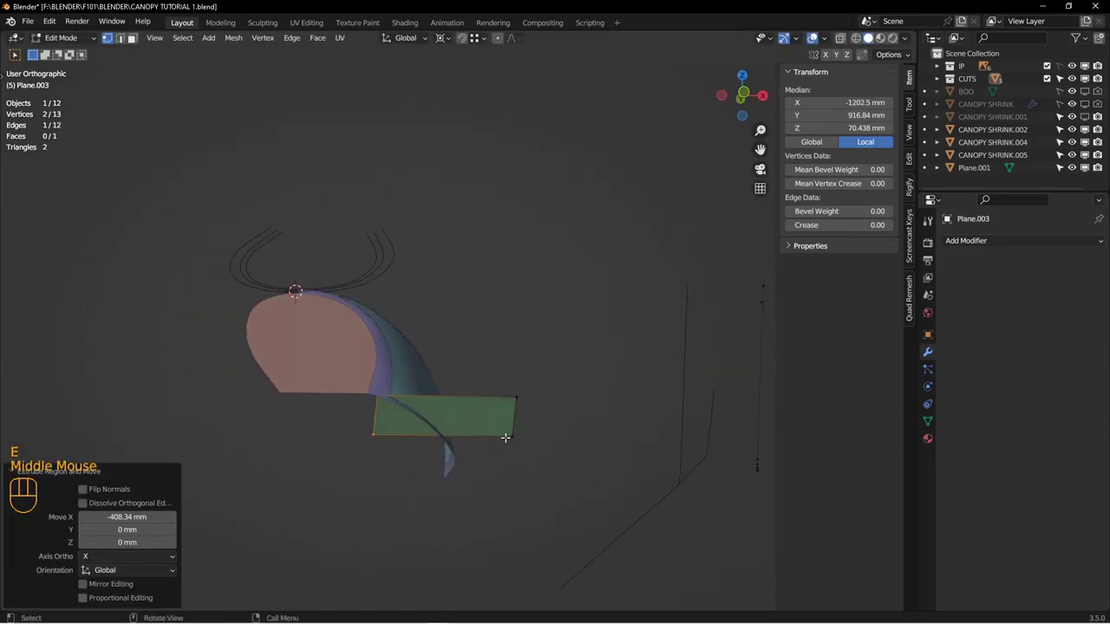
Step: Shift both side edges of the plane along X so it cuts through the frame's lower front end
key("g")
key("x")
left_click(500, 432)
left_click_drag(488, 357, 568, 491)
key("g")
key("x")
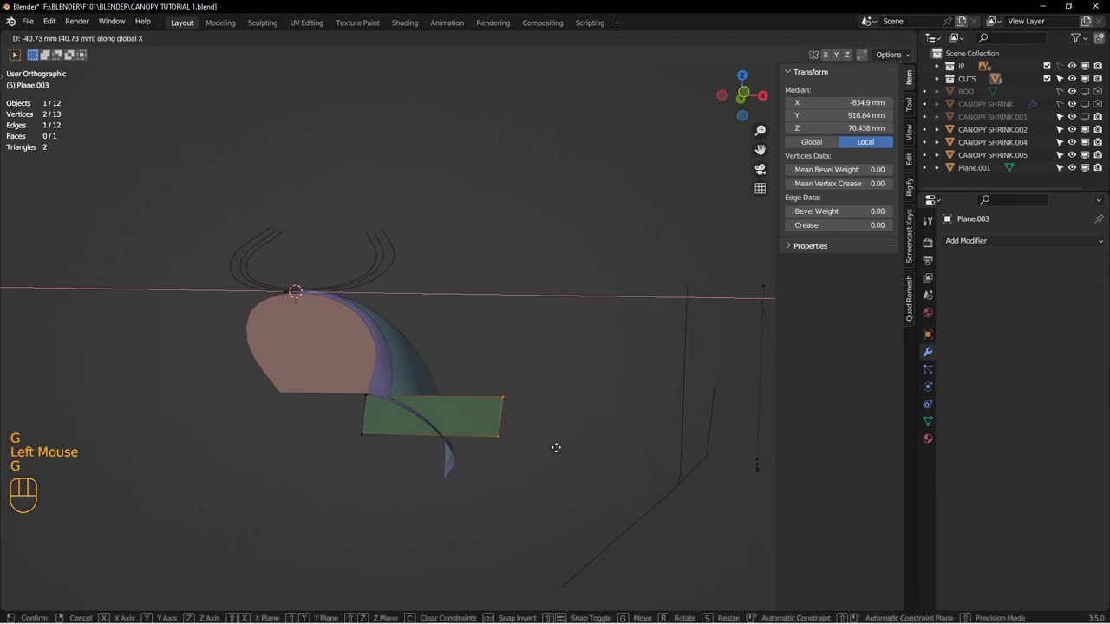
left_click(518, 450)
Step: Slide the plane's upper long edge outward, with clamping off, to extend it past the frame's front corner
middle_click_drag(519, 450, 375, 443)
middle_click_drag(374, 444, 401, 474, "shift")
scroll(404, 483, "down", 2)
middle_click_drag(401, 474, 387, 421)
key("2")
left_click(389, 415)
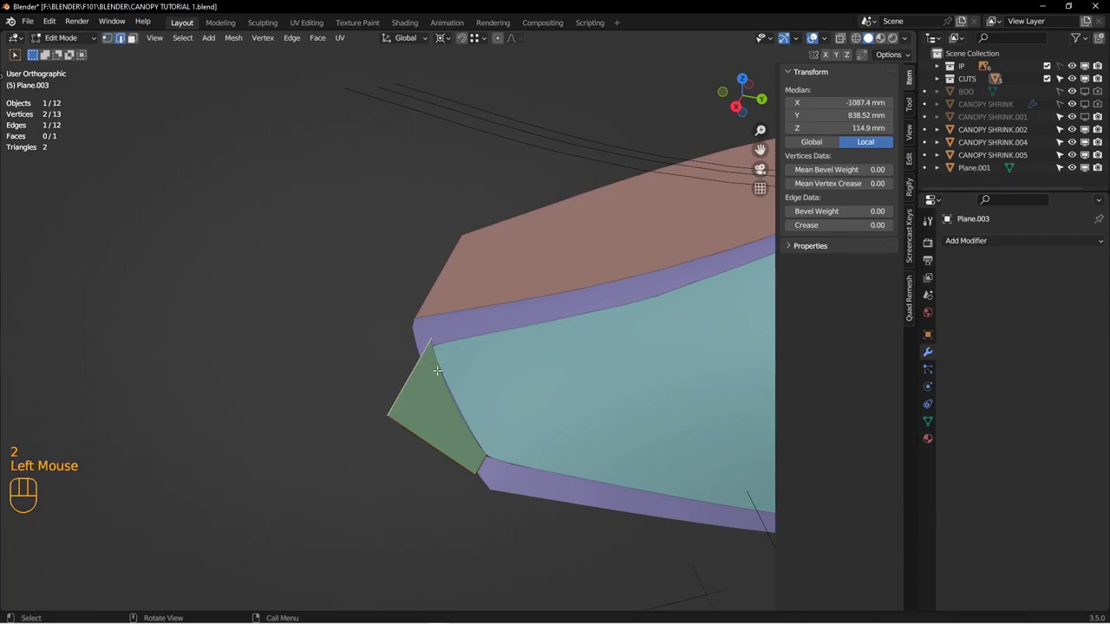
key("g")
key("g")
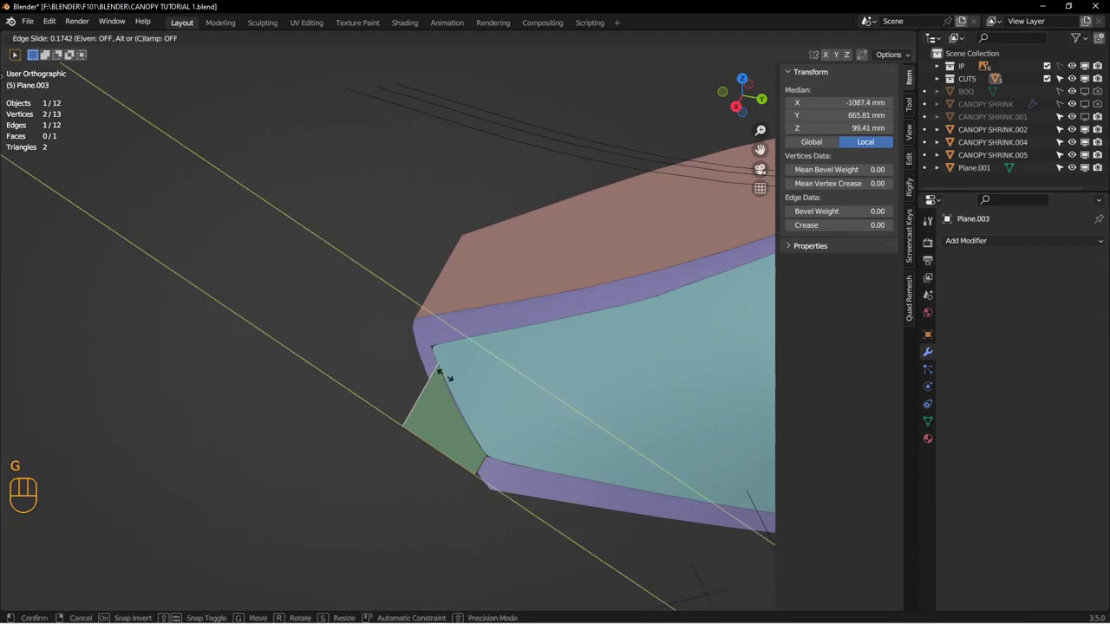
left_click(430, 363)
Step: Slide the plane's lower long edge outward, unclamped, to extend it across the frame's lower corner
middle_click_drag(433, 367, 399, 314, "shift")
left_click(448, 413)
middle_click_drag(492, 436, 471, 410)
key("g")
key("g")
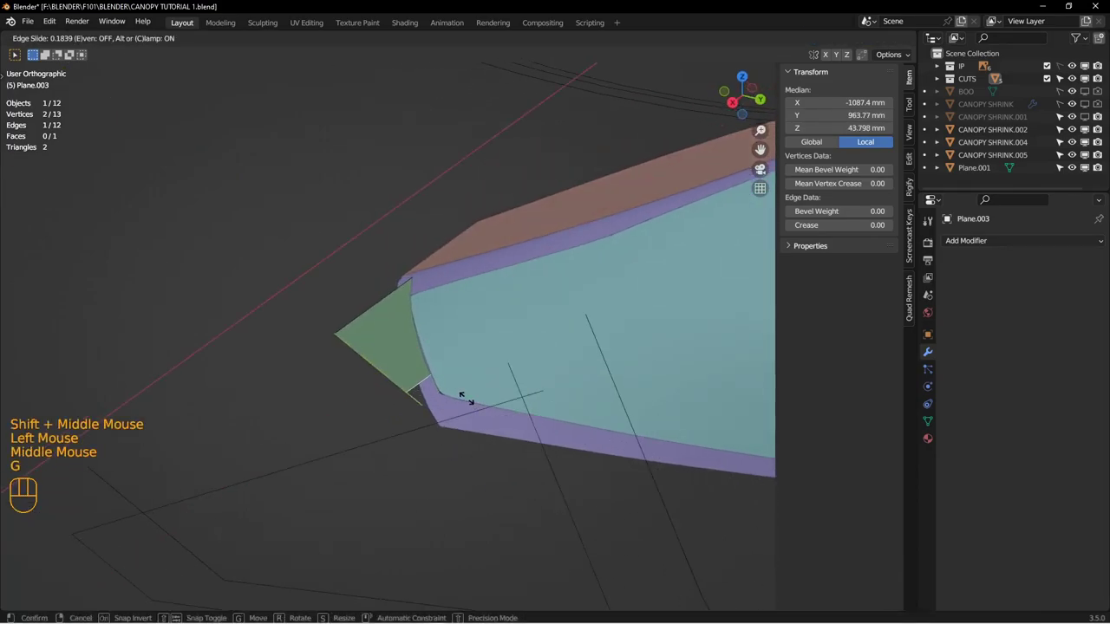
key("alt")
left_click(476, 418)
middle_click_drag(476, 418, 520, 364)
middle_click_drag(485, 364, 443, 451, "shift")
middle_click_drag(413, 407, 451, 446)
key("Tab")
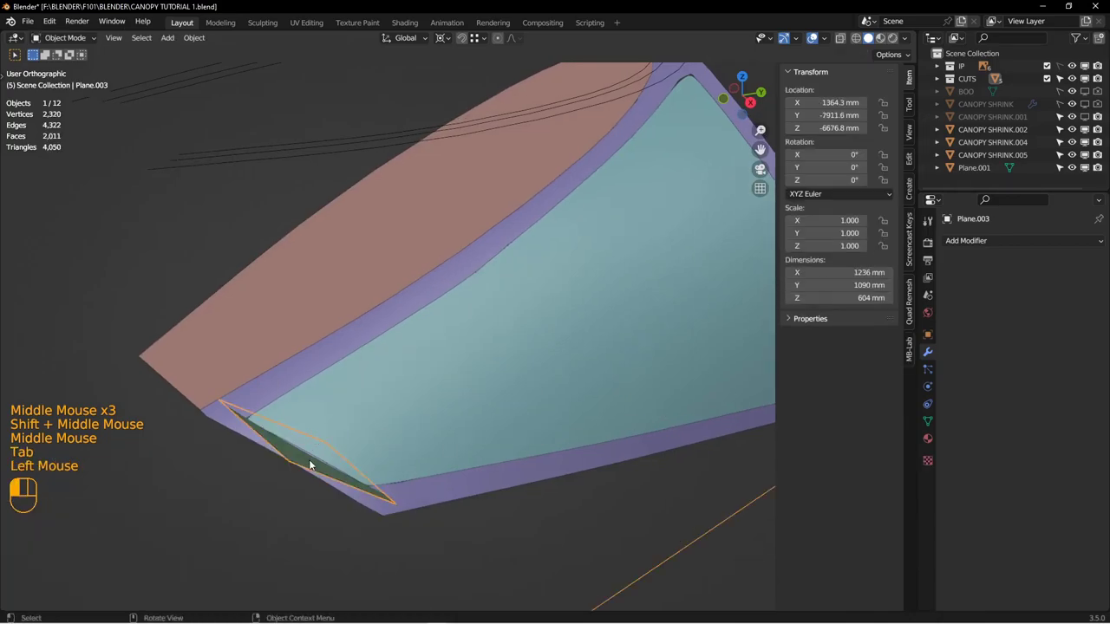
Step: Set the side outline object's viewport display to Wire
left_click(928, 335)
scroll(993, 446, "down", 4)
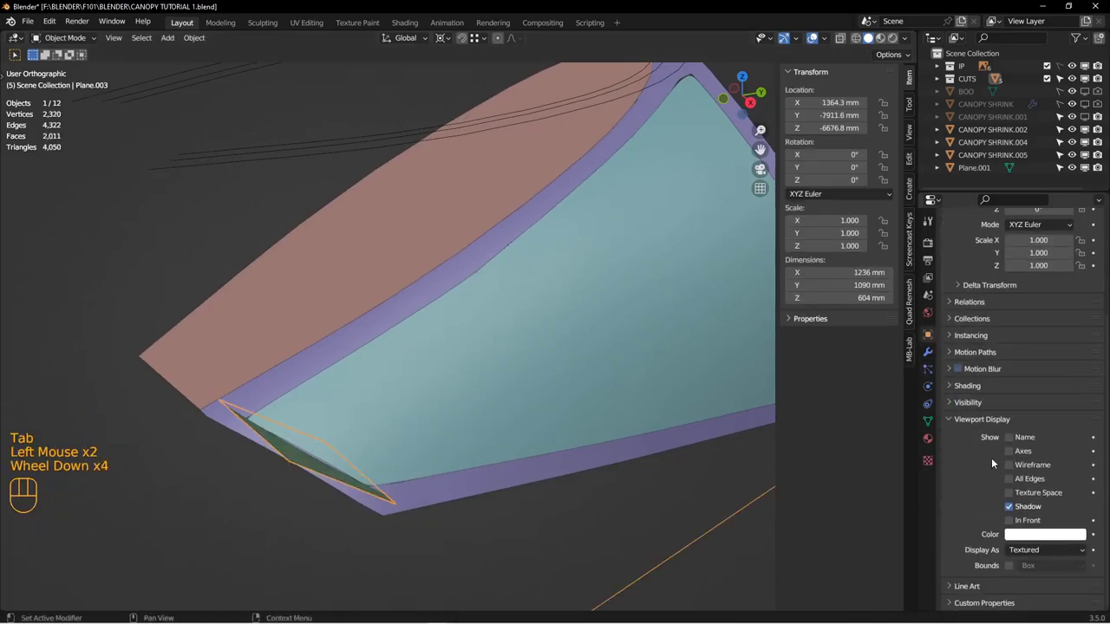
left_click(1029, 551)
left_click(1019, 522)
Step: Duplicate the outermost curved windscreen outline in place and raise the copy along Z to -5934.8 mm
middle_click_drag(503, 381, 543, 443)
scroll(527, 394, "up", 2)
scroll(456, 389, "up", 2)
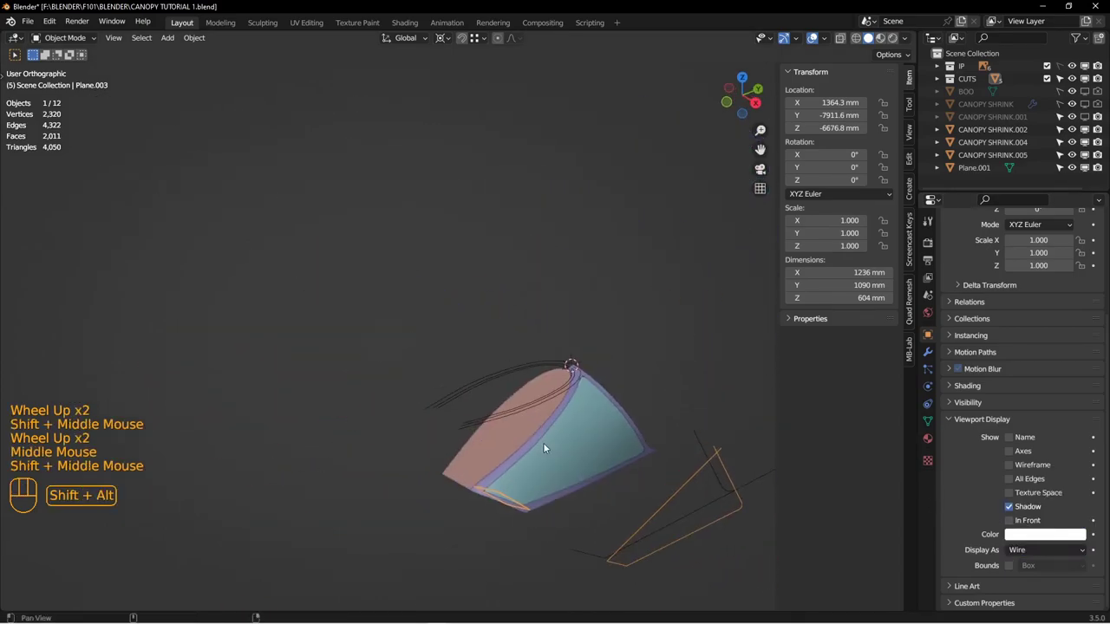
scroll(539, 400, "down", 1)
left_click(536, 391)
middle_click_drag(536, 392, 581, 412)
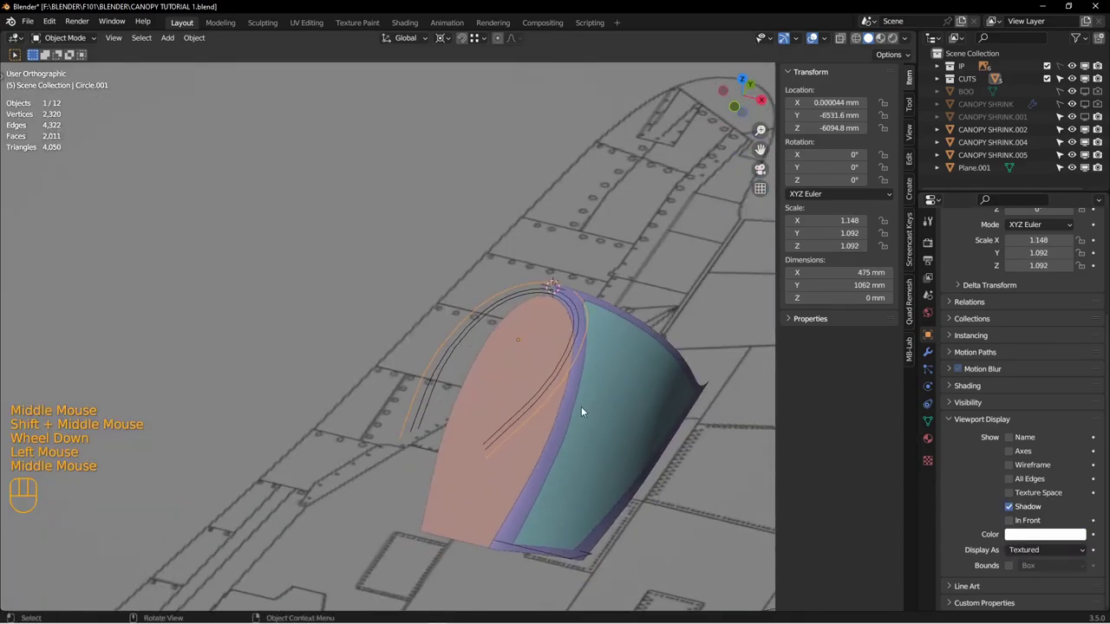
key("KP_7")
middle_click_drag(570, 424, 546, 429, "shift")
middle_click_drag(546, 429, 487, 319)
scroll(474, 373, "down", 1)
scroll(548, 402, "up", 2)
key("shift+d")
right_click(576, 418)
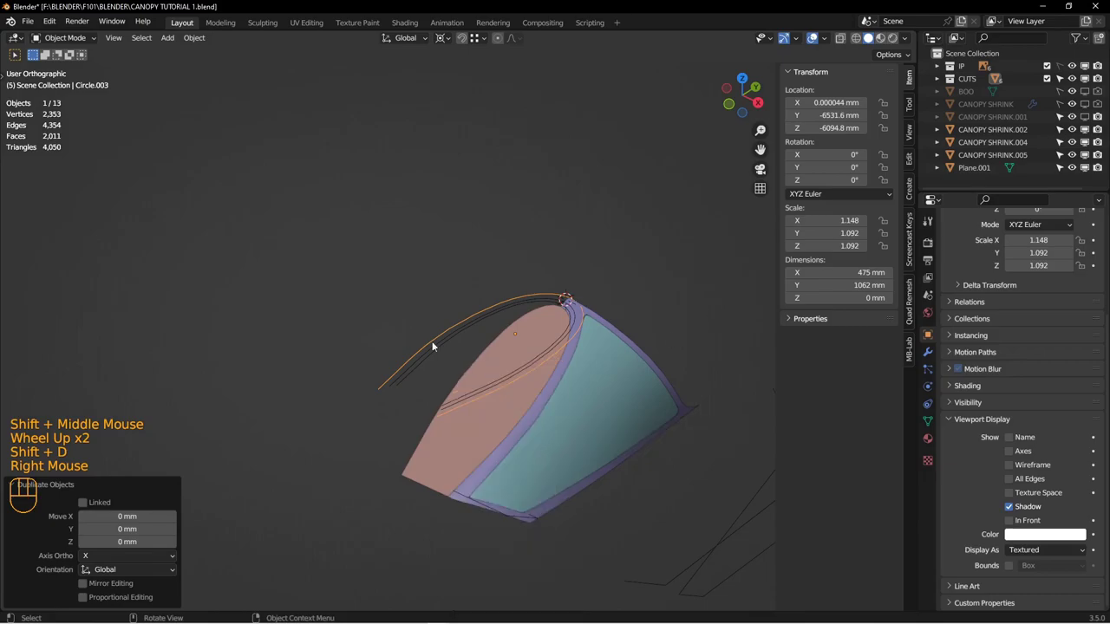
key("g")
key("z")
left_click(490, 386)
Step: Hide the three original curved outlines below the raised copy
middle_click_drag(490, 386, 461, 348)
scroll(489, 366, "down", 1)
scroll(489, 371, "down", 1)
left_click_drag(302, 339, 331, 372)
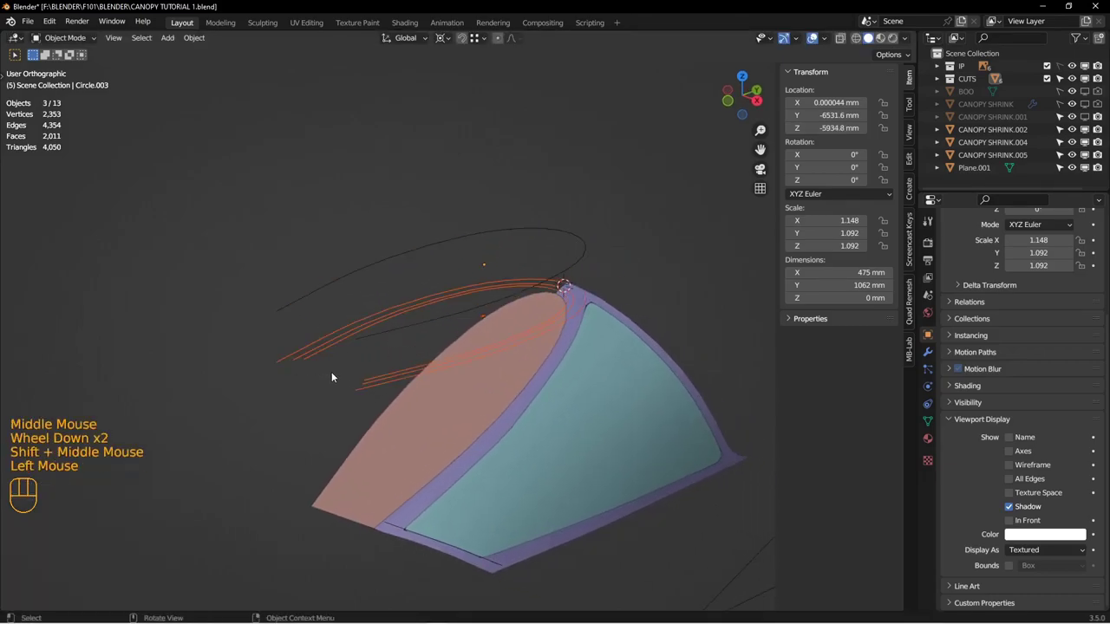
key("h")
Step: Extrude the whole raised curve downward about 707 mm along Z so it passes through the canopy
left_click(453, 280)
middle_click_drag(479, 319, 460, 342)
key("Tab")
left_click(558, 345)
middle_click_drag(528, 359, 557, 255, "shift")
key("1")
key("a")
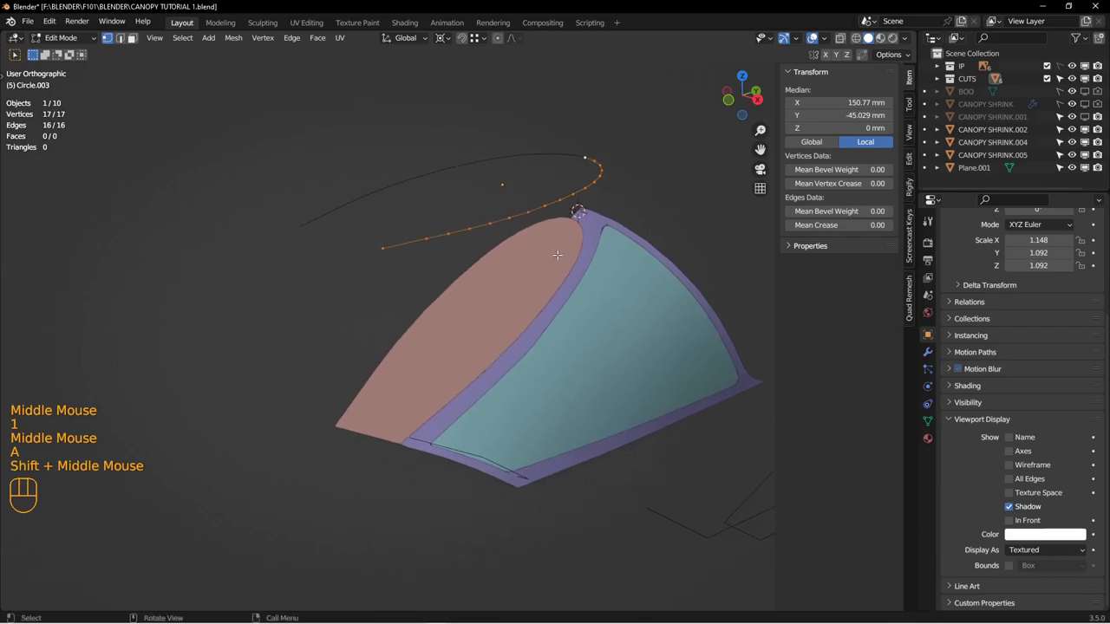
key("e")
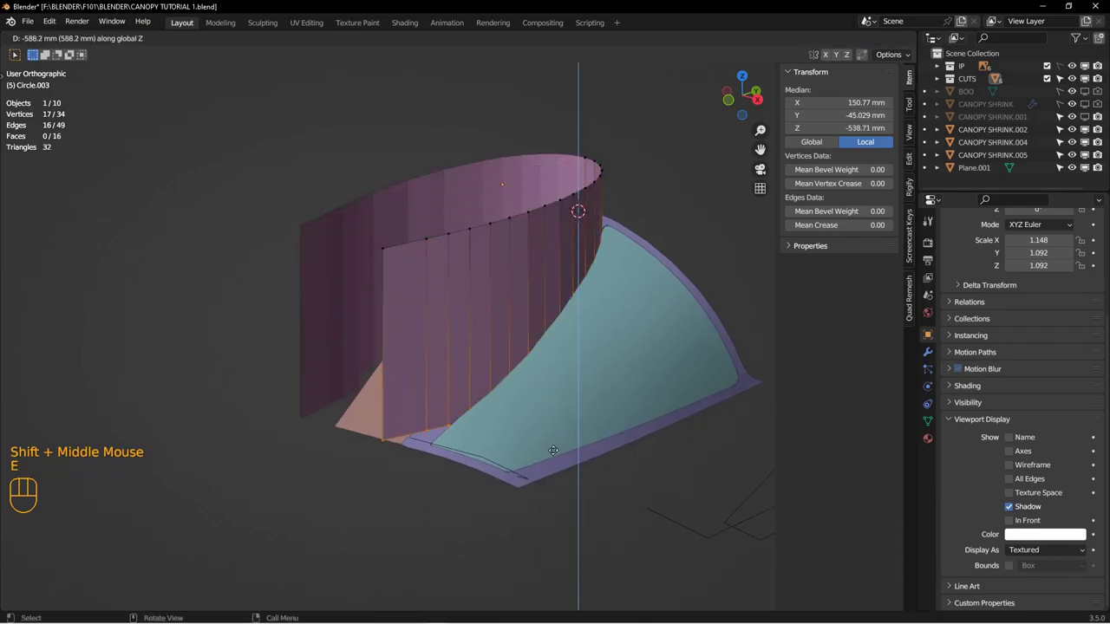
left_click(555, 486)
middle_click_drag(495, 406, 564, 442)
middle_click_drag(563, 442, 576, 416, "shift")
middle_click_drag(577, 416, 548, 400)
key("Tab")
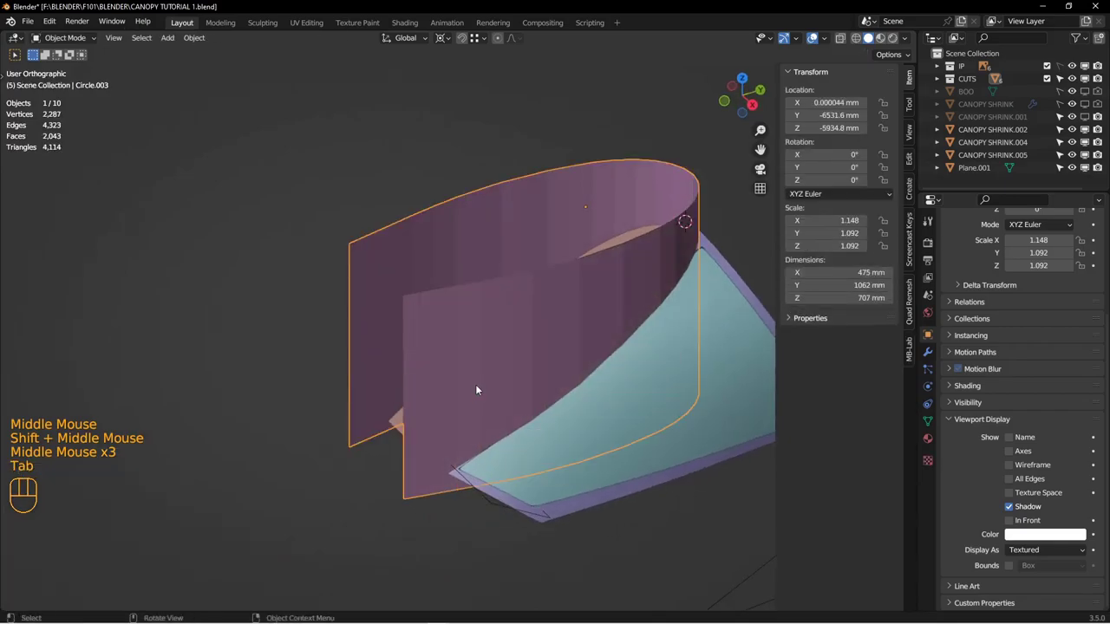
Step: Select the extruded wall's upper, lower and open front edges and raise their mean crease to the maximum
middle_click_drag(475, 385, 612, 243)
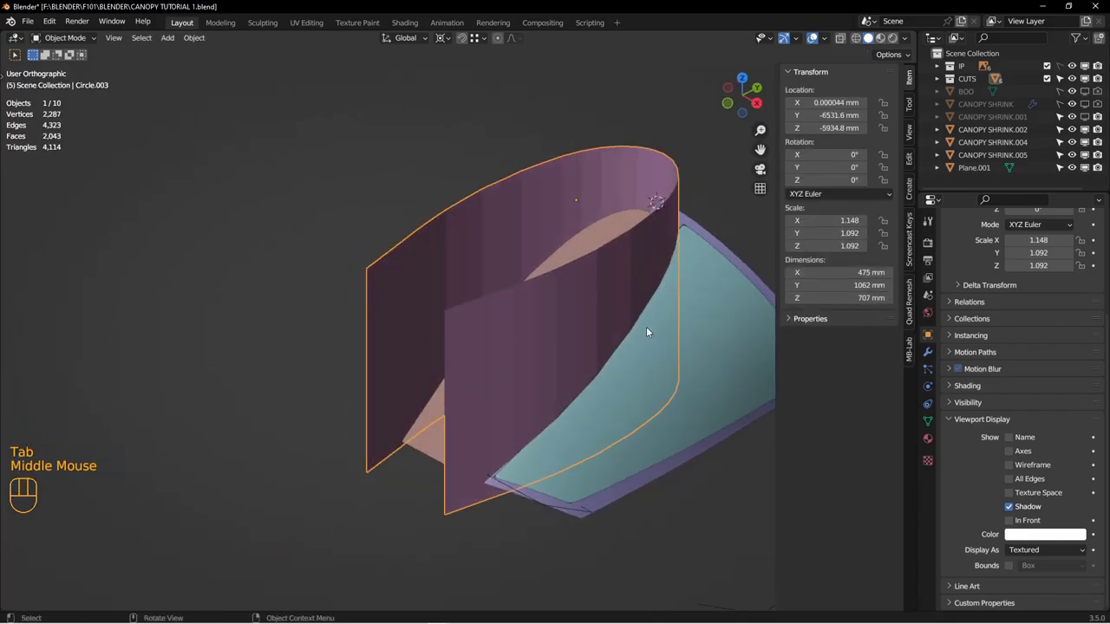
middle_click_drag(508, 468, 459, 360, "shift")
key("Tab")
middle_click_drag(459, 360, 485, 346, "shift")
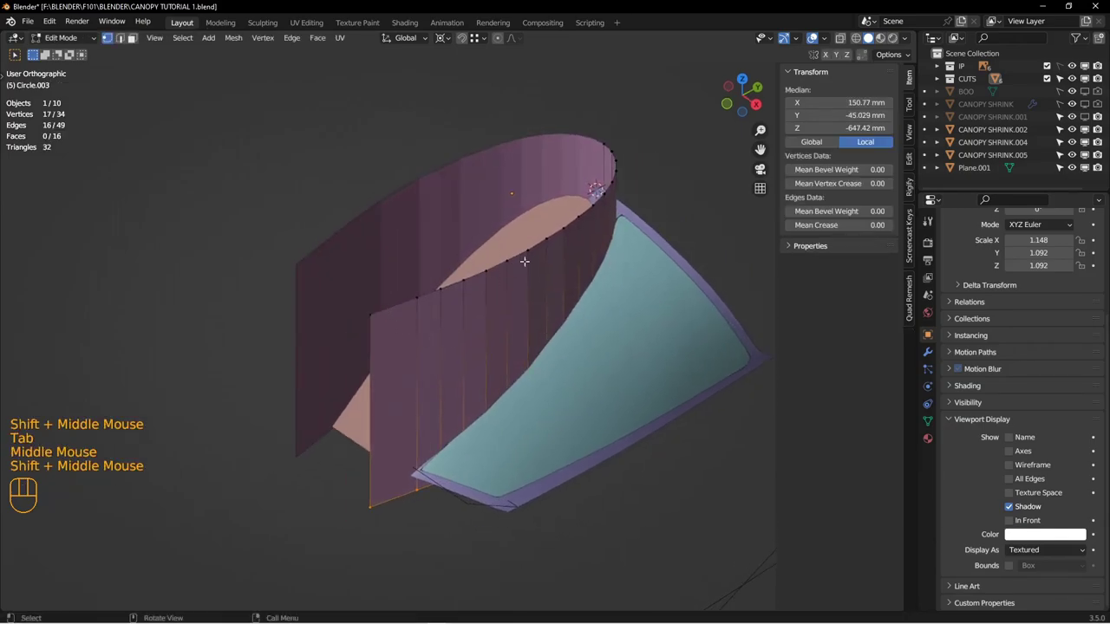
key("2")
double_click(473, 273)
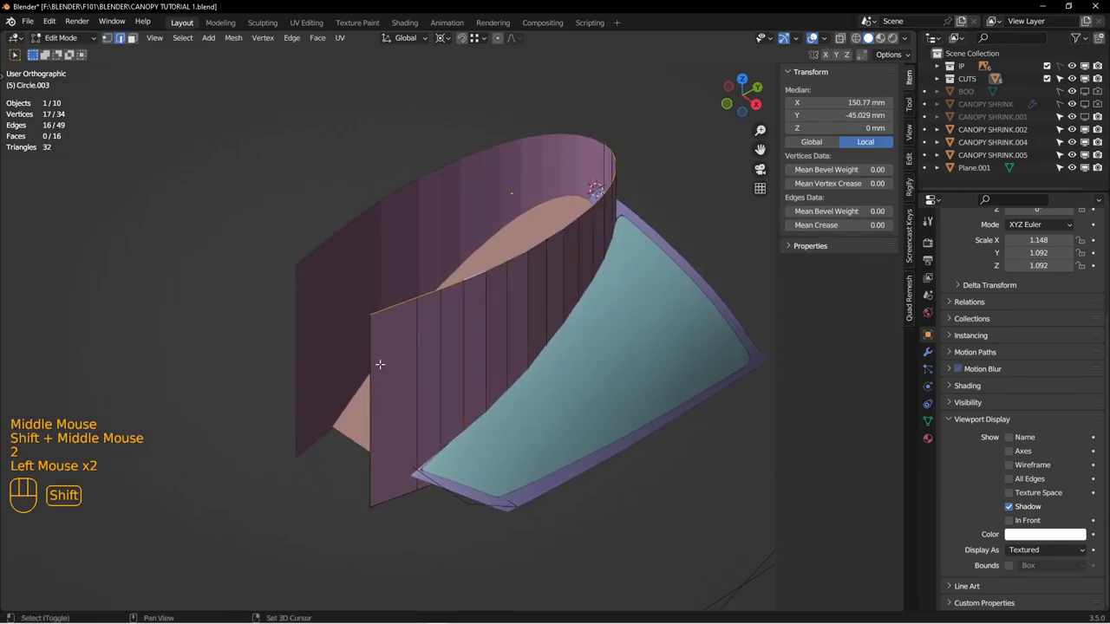
double_click(395, 450, "shift")
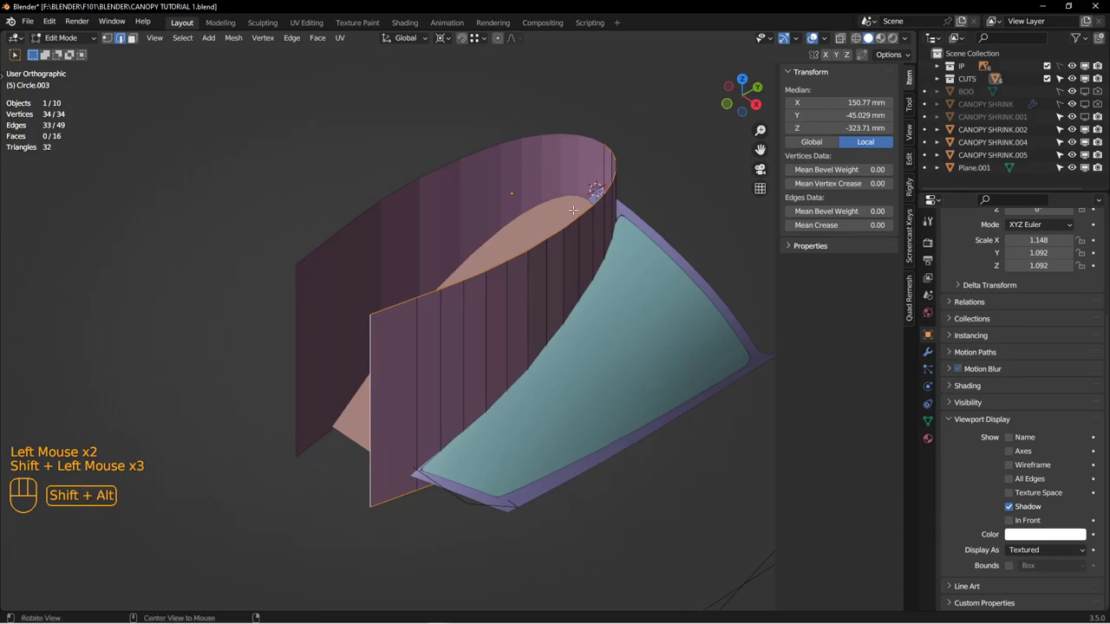
middle_click_drag(570, 208, 764, 212)
left_click_drag(843, 224, 893, 224)
middle_click_drag(581, 316, 529, 301)
key("Tab")
Step: Add a Subdivision Surface modifier to the extruded wall below its Mirror modifier
left_click(448, 301)
key("alt+a")
key("Tab")
left_click(408, 204)
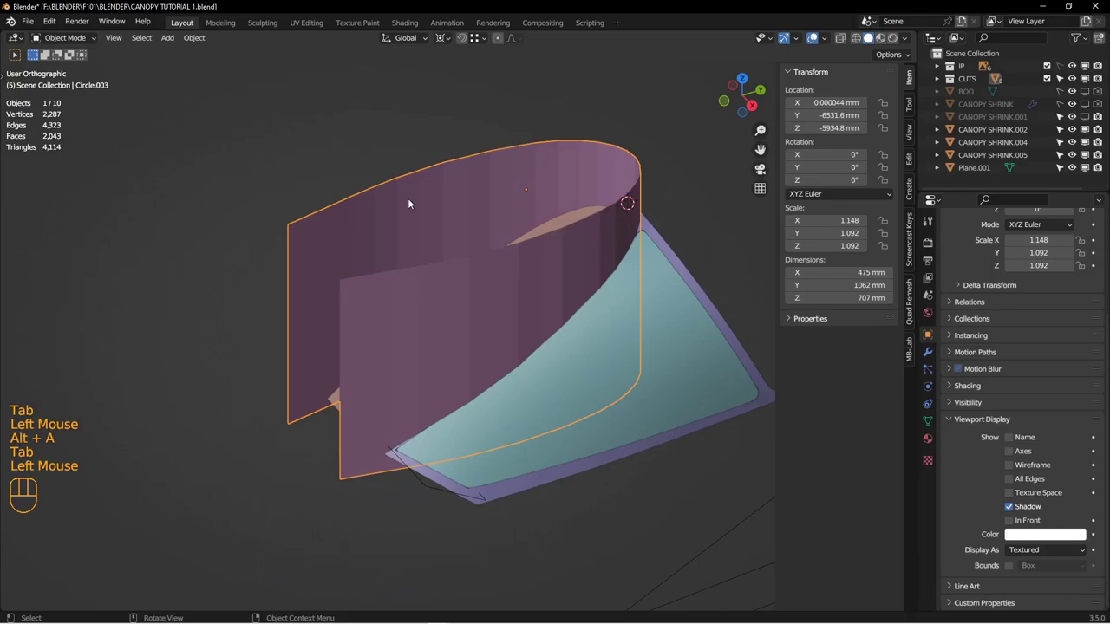
left_click(928, 353)
left_click(957, 261)
left_click(990, 243)
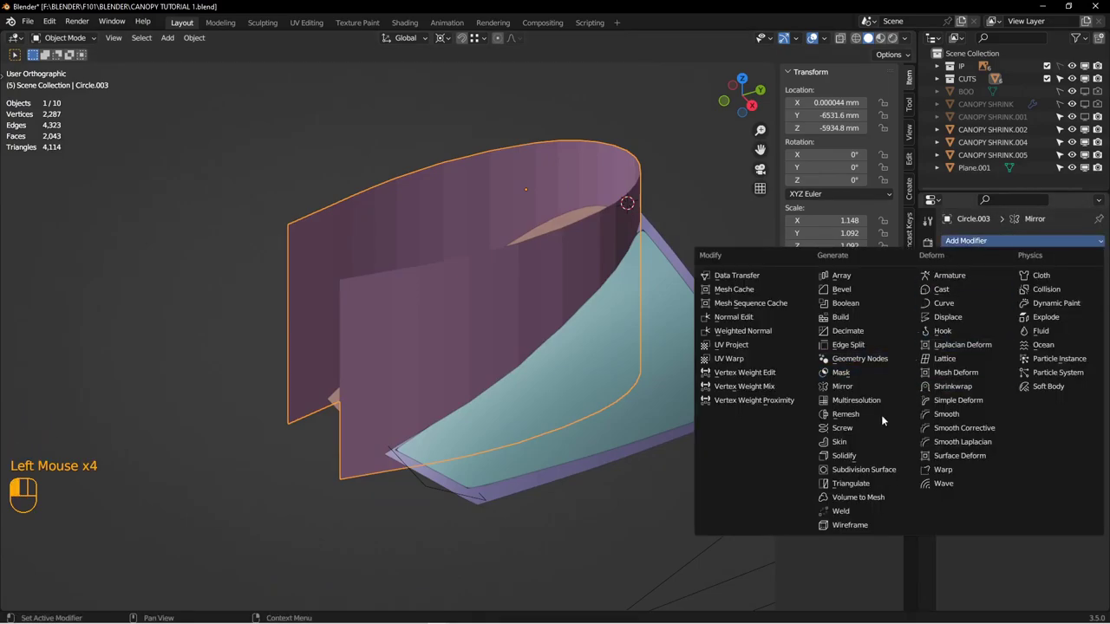
left_click(862, 469)
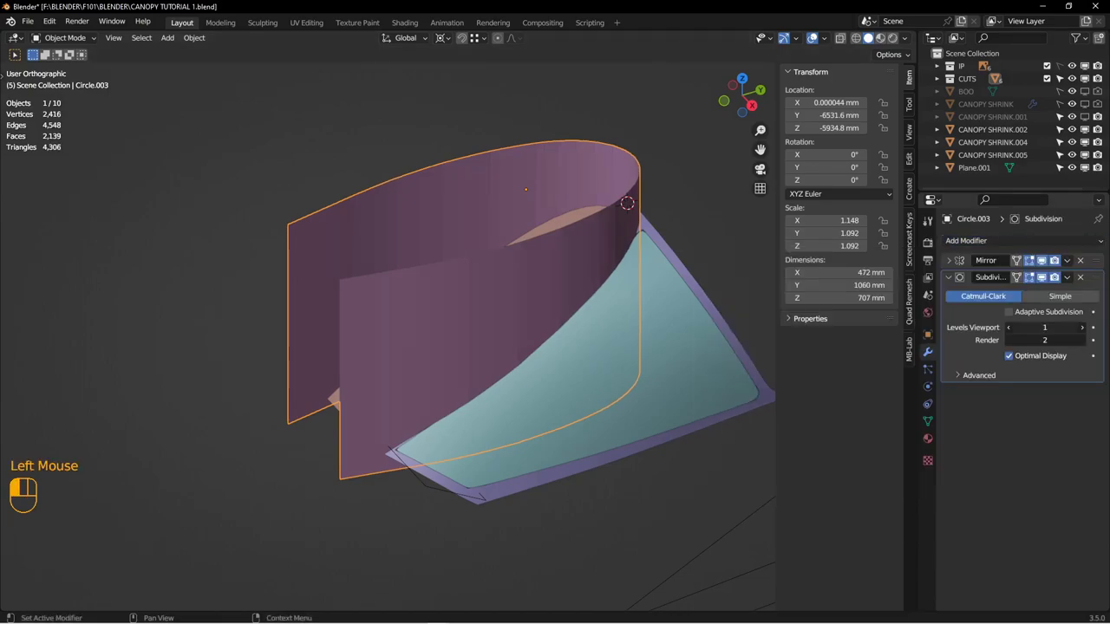
Step: Set the wall's subdivision to 3 viewport levels and shade it smooth
middle_click_drag(572, 340, 452, 229)
right_click(429, 219)
left_click(499, 172)
right_click(499, 171)
left_click(500, 172)
middle_click_drag(499, 173, 472, 226)
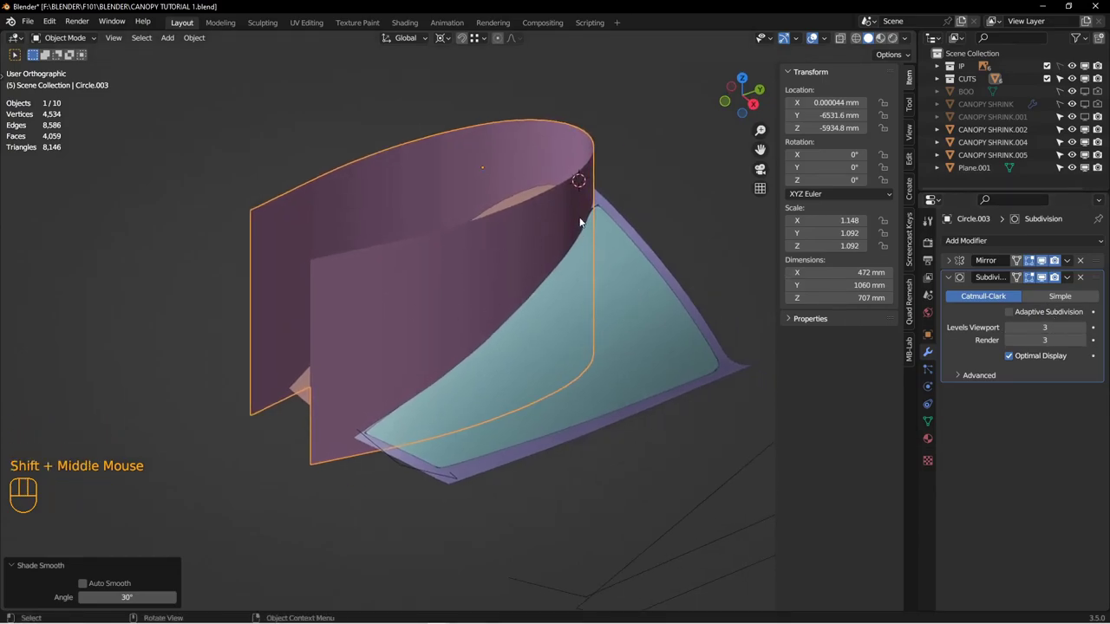
Step: Duplicate the side outline's lower edge, rounded corner and rear edge, moving the copy about -674 mm along X
middle_click_drag(552, 270, 485, 348)
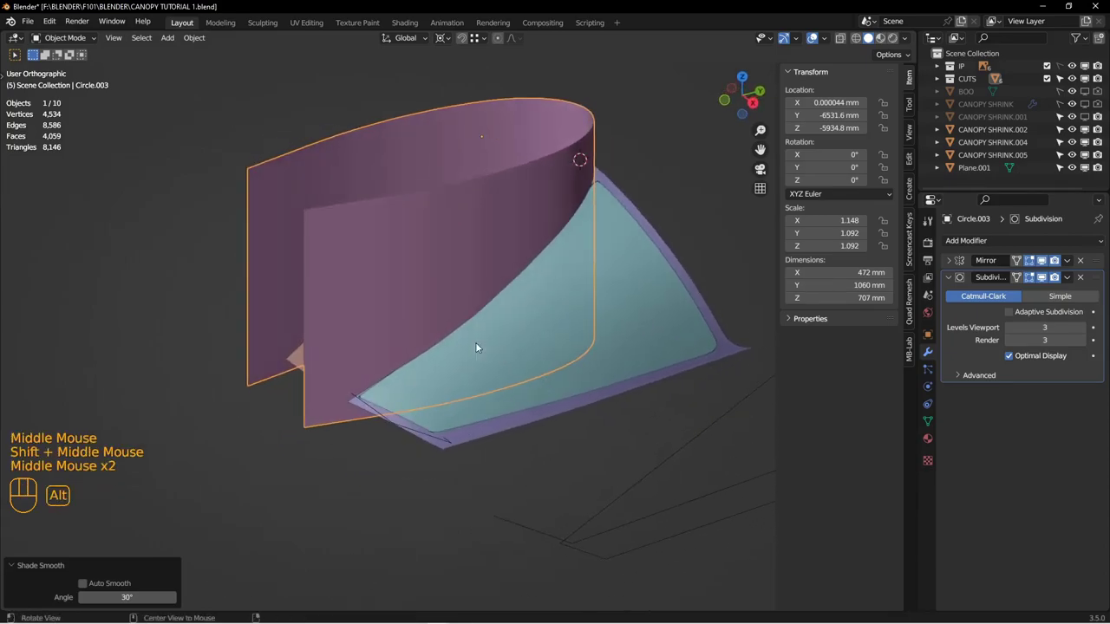
middle_click_drag(546, 317, 555, 323, "shift")
middle_click_drag(555, 322, 646, 382)
scroll(634, 352, "up", 1)
left_click(631, 404)
middle_click_drag(646, 382, 631, 347, "shift")
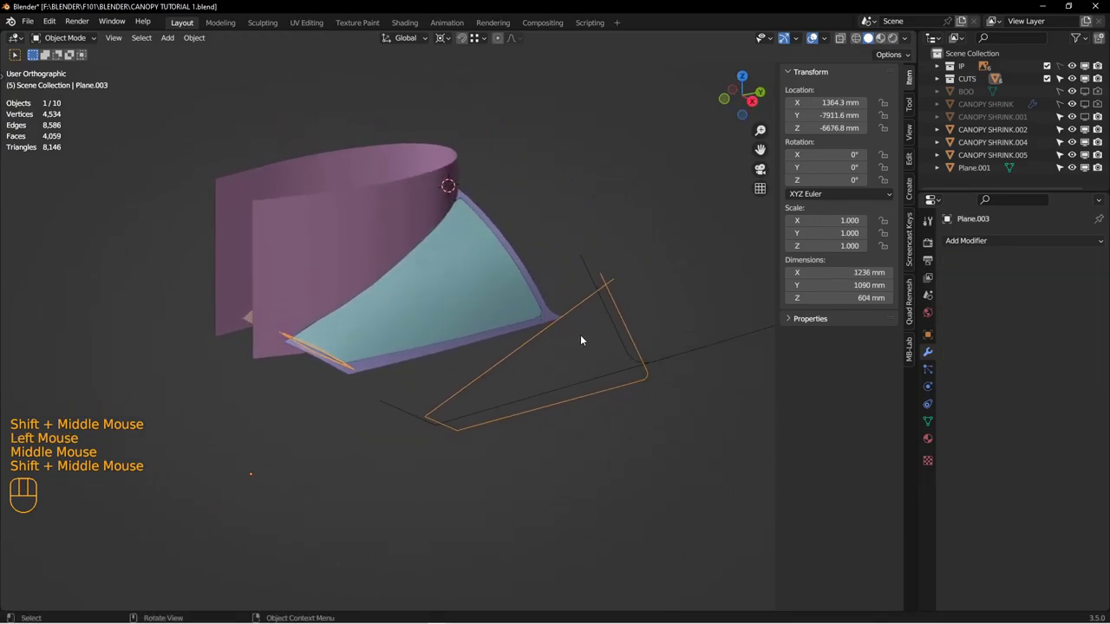
key("Tab")
left_click(505, 418)
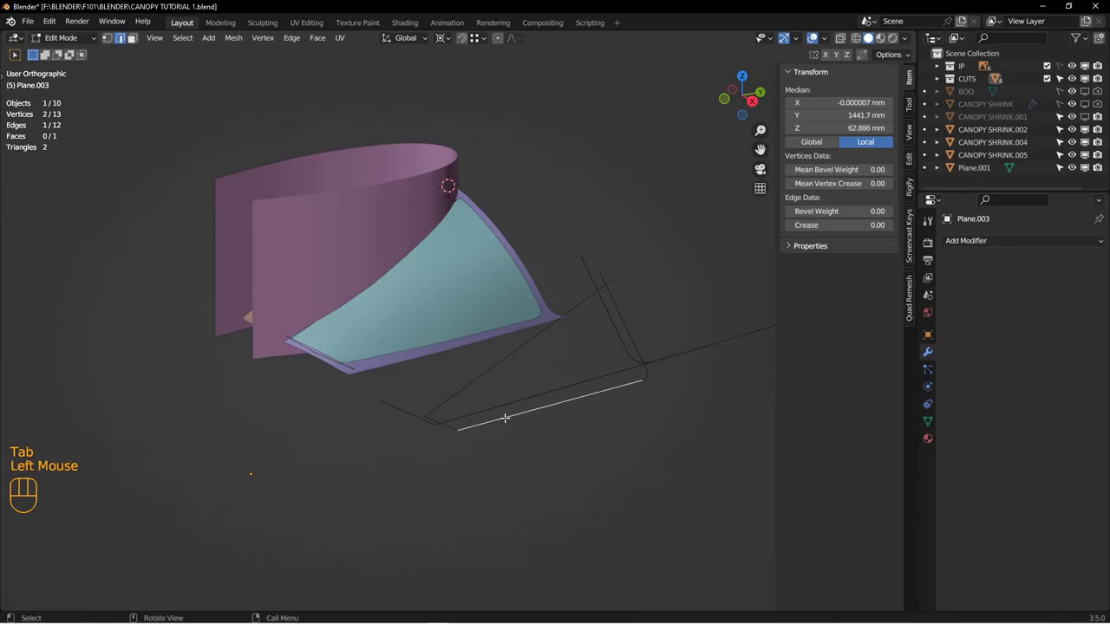
left_click(641, 351, "ctrl+shift")
scroll(627, 327, "down", 1)
middle_click_drag(647, 347, 684, 404)
scroll(628, 338, "down", 1)
scroll(683, 404, "up", 2)
key("shift+d")
key("x")
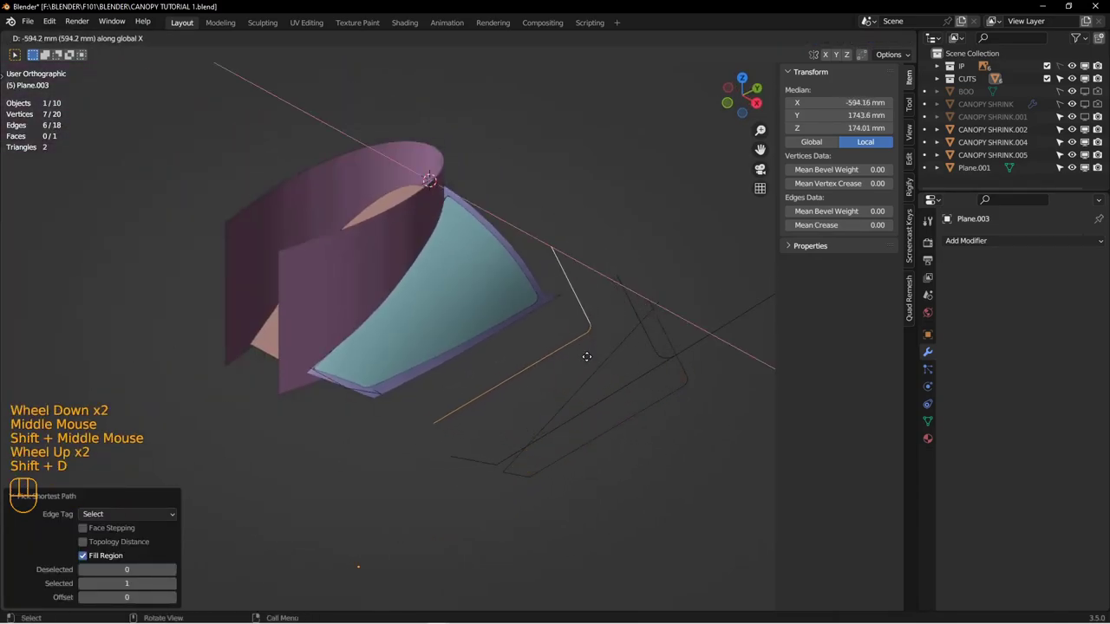
left_click(514, 343)
Step: Separate the duplicated edges into their own object and leave mesh editing
middle_click_drag(515, 344, 606, 373, "shift")
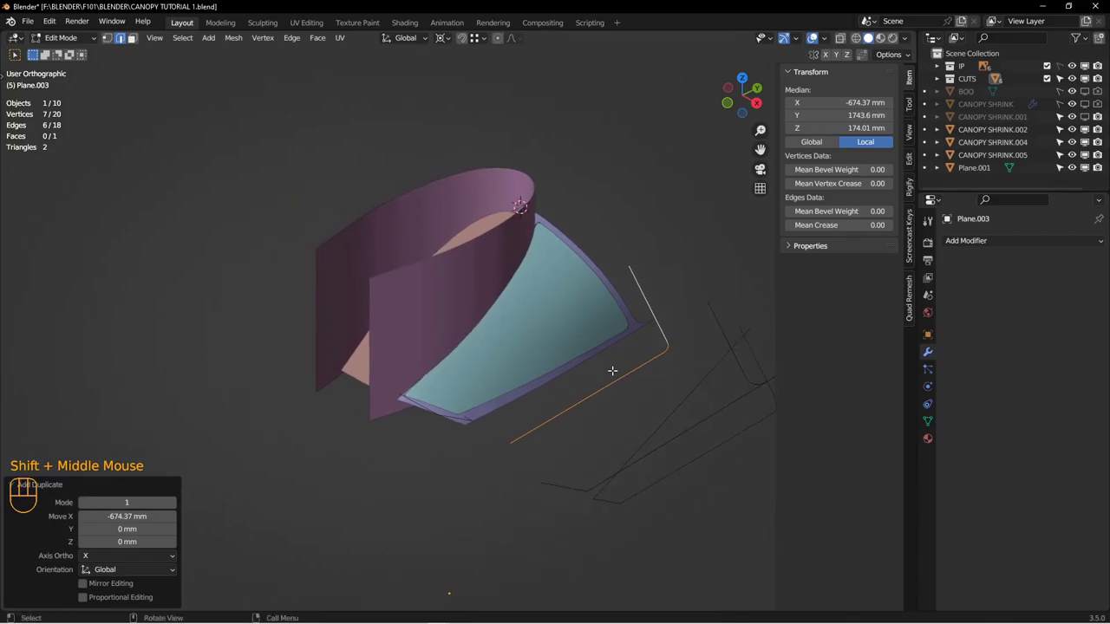
key("p")
left_click(607, 371)
key("Tab")
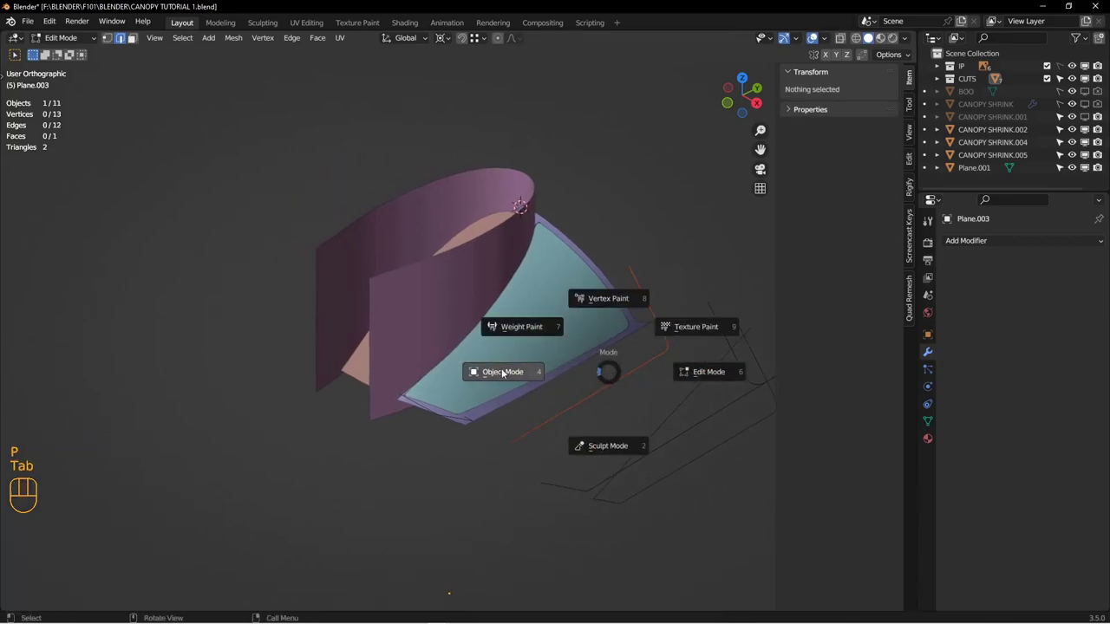
Step: Open the separated outline edges for mesh editing and extrude all of them about -645 mm along X into a wall
left_click(597, 382)
key("alt+a")
left_click(615, 380)
left_click(616, 381)
key("Tab")
middle_click_drag(602, 377, 686, 413, "shift")
key("a")
key("1")
scroll(657, 376, "down", 2)
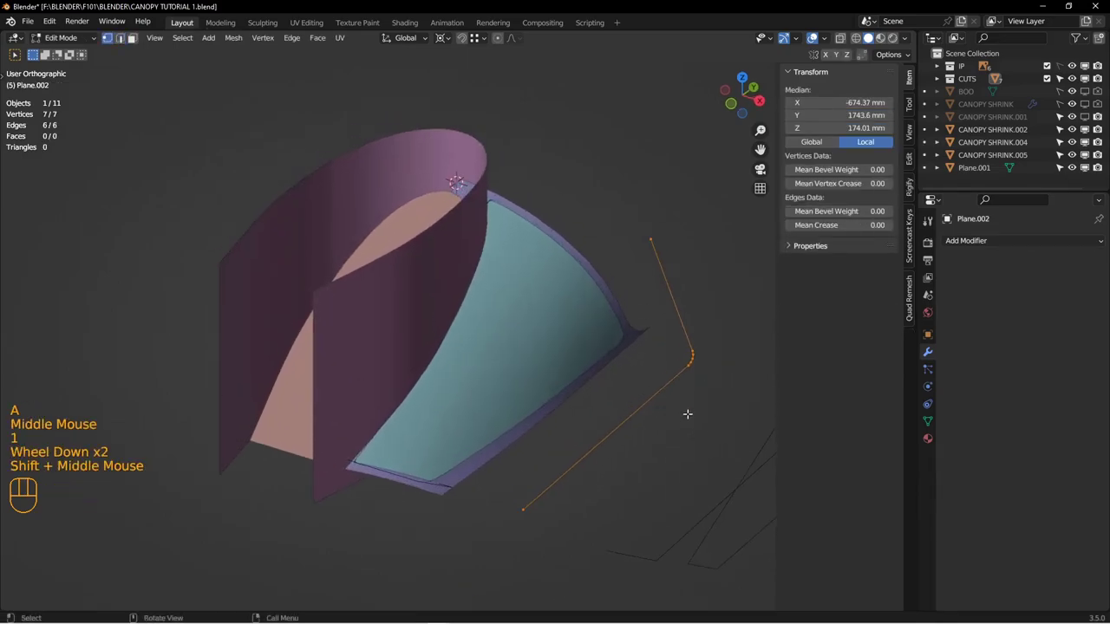
key("e")
key("x")
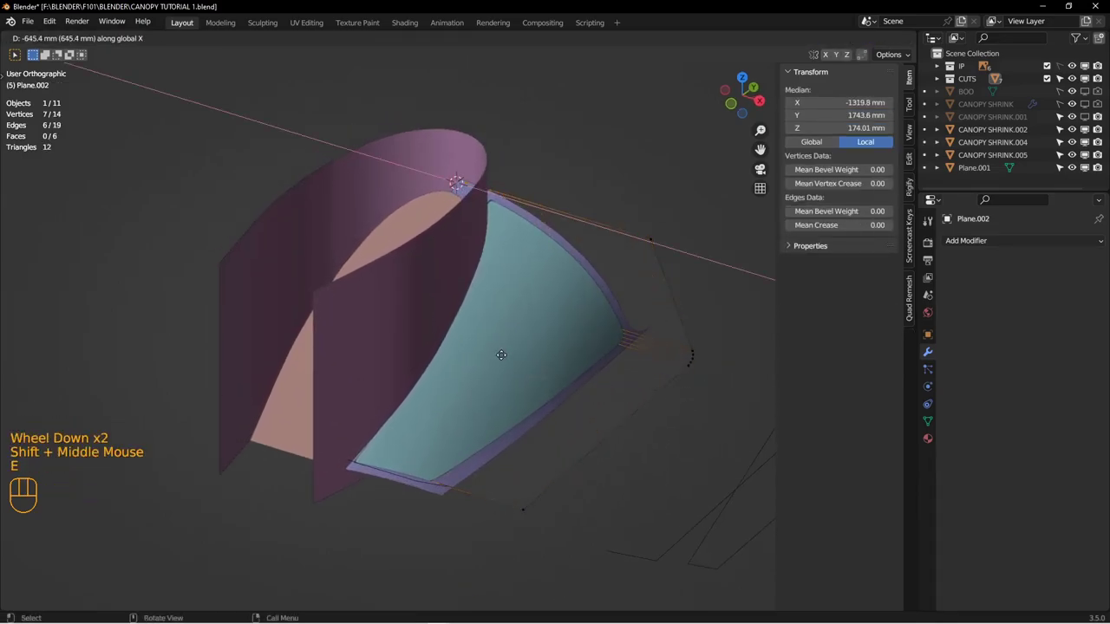
left_click(503, 355)
Step: Move the extruded edges about -102 mm further along X so the wall passes through the canopy
middle_click_drag(604, 364, 473, 321)
key("g")
key("x")
left_click(468, 374)
middle_click_drag(472, 320, 531, 311)
Step: Select the complete boundary edge loop of the extruded wall
key("2")
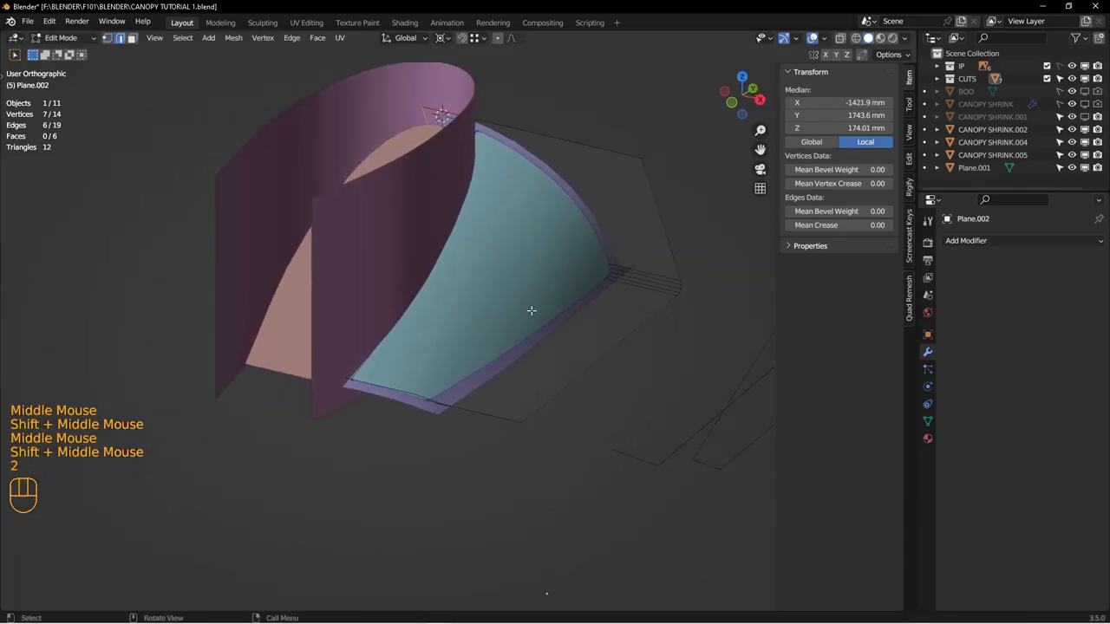
double_click(588, 146)
middle_click_drag(488, 419, 760, 294)
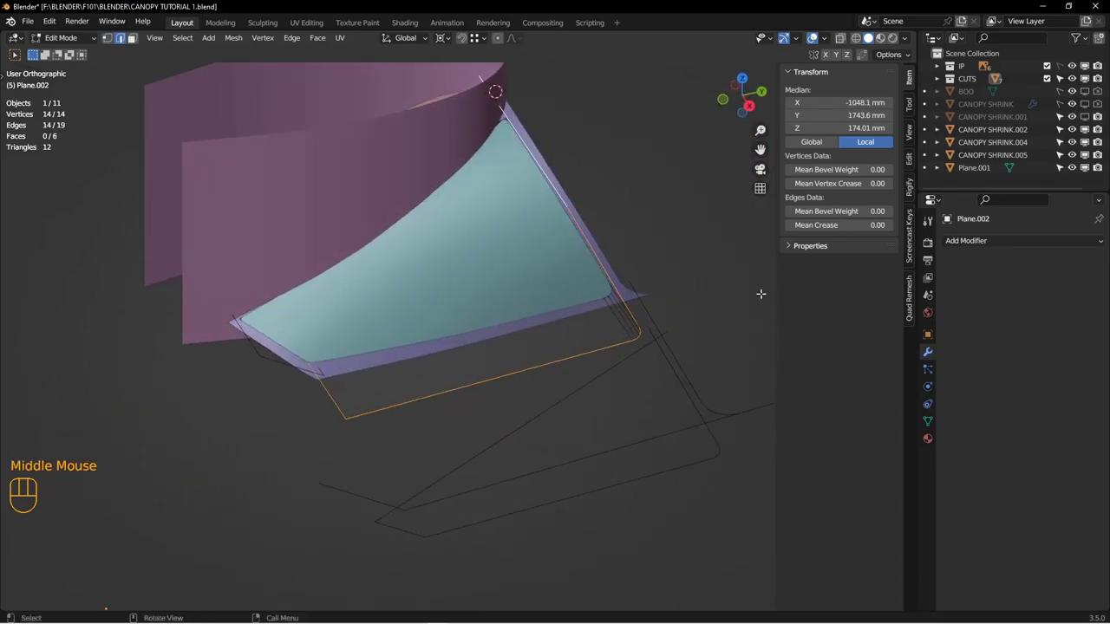
Step: Add a Subdivision Surface modifier to the wall, displayed on the edit cage, with viewport and render levels set to 3
left_click(973, 241)
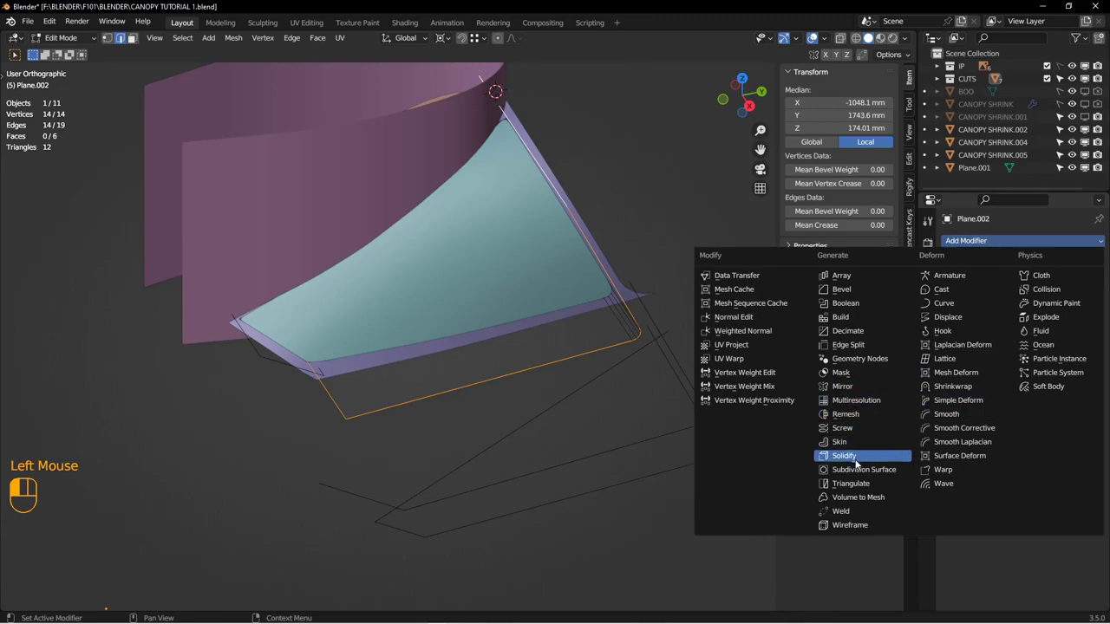
left_click(856, 469)
middle_click_drag(857, 469, 825, 321)
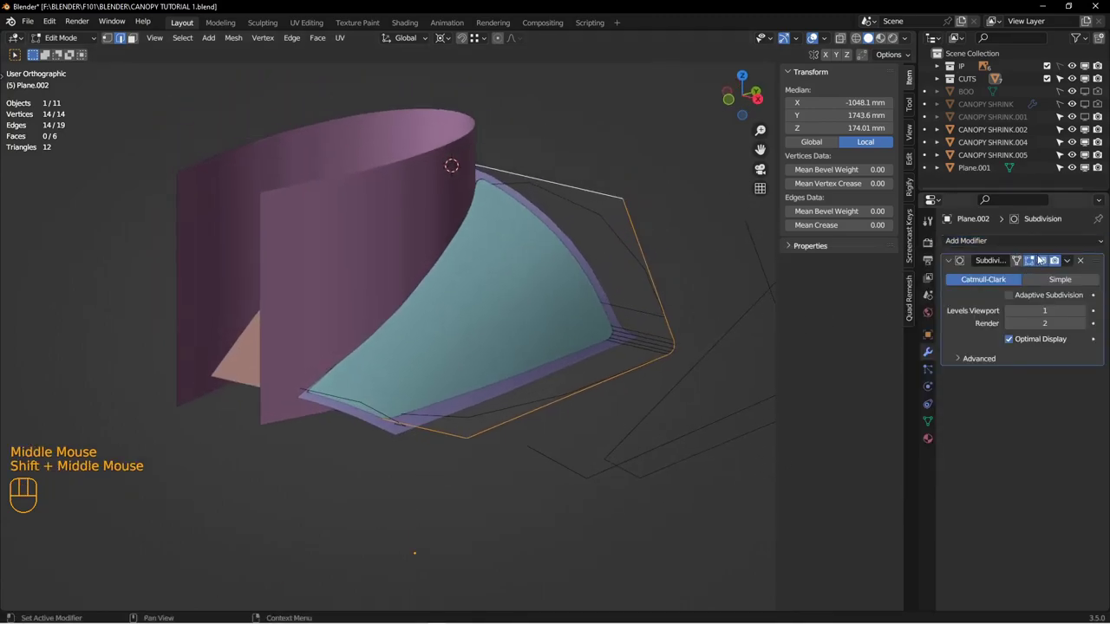
left_click(1017, 261)
left_click_drag(1032, 310, 1030, 332)
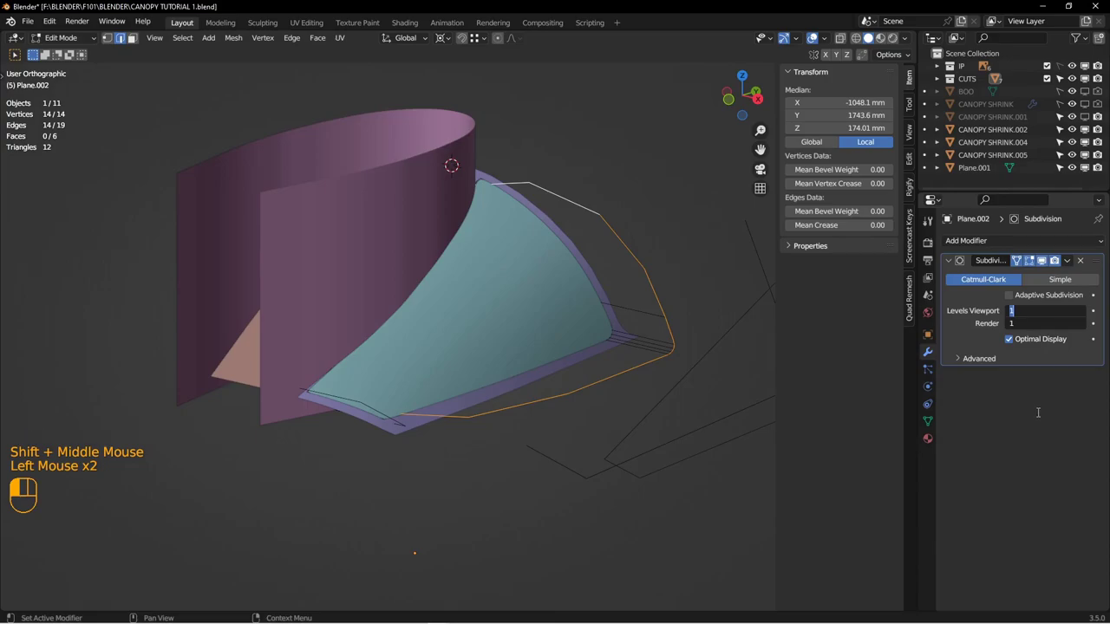
type("3")
key("Return")
Step: Set the mean crease of the wall's boundary edges to 1.00, leave mesh editing and deselect everything
middle_click_drag(595, 303, 566, 160)
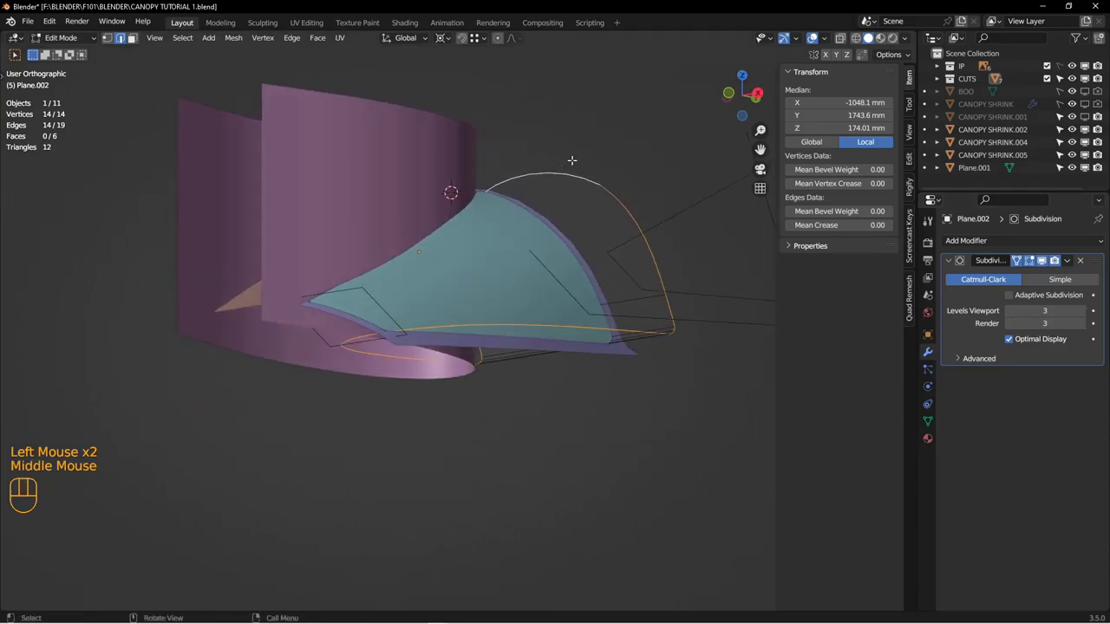
left_click_drag(818, 224, 893, 224)
middle_click_drag(633, 195, 593, 232)
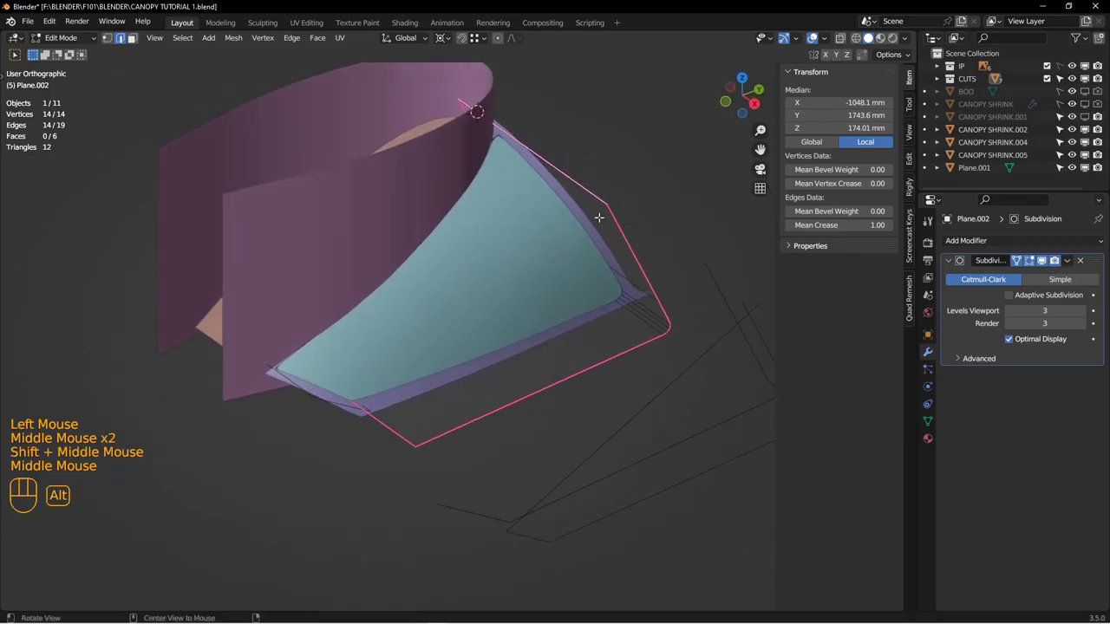
middle_click_drag(584, 311, 613, 240)
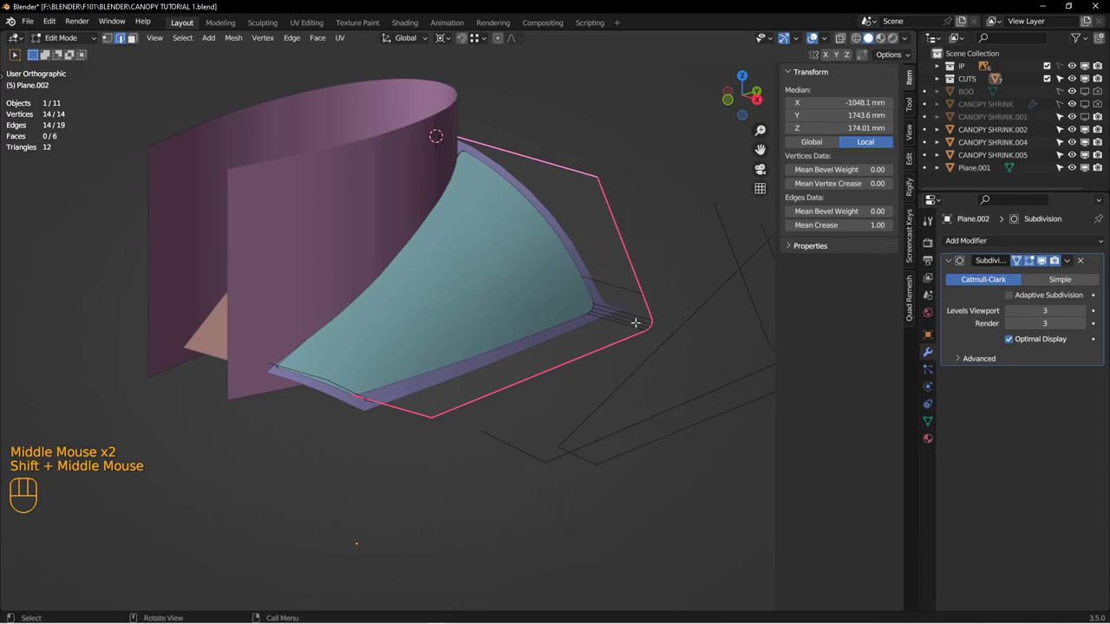
key("Tab")
key("alt+a")
Step: Set the curved, mirrored cutter wall to display as Wire in the viewport and deselect it
middle_click_drag(521, 322, 468, 307, "alt")
middle_click_drag(402, 262, 405, 240, "shift")
left_click(407, 241)
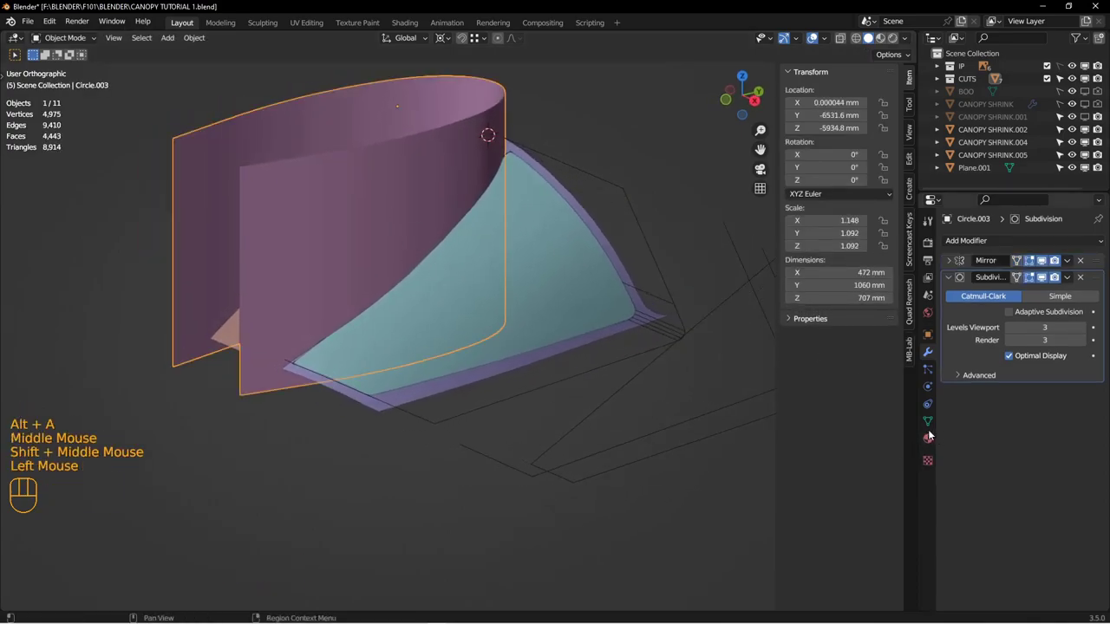
left_click(928, 334)
scroll(1023, 391, "down", 3)
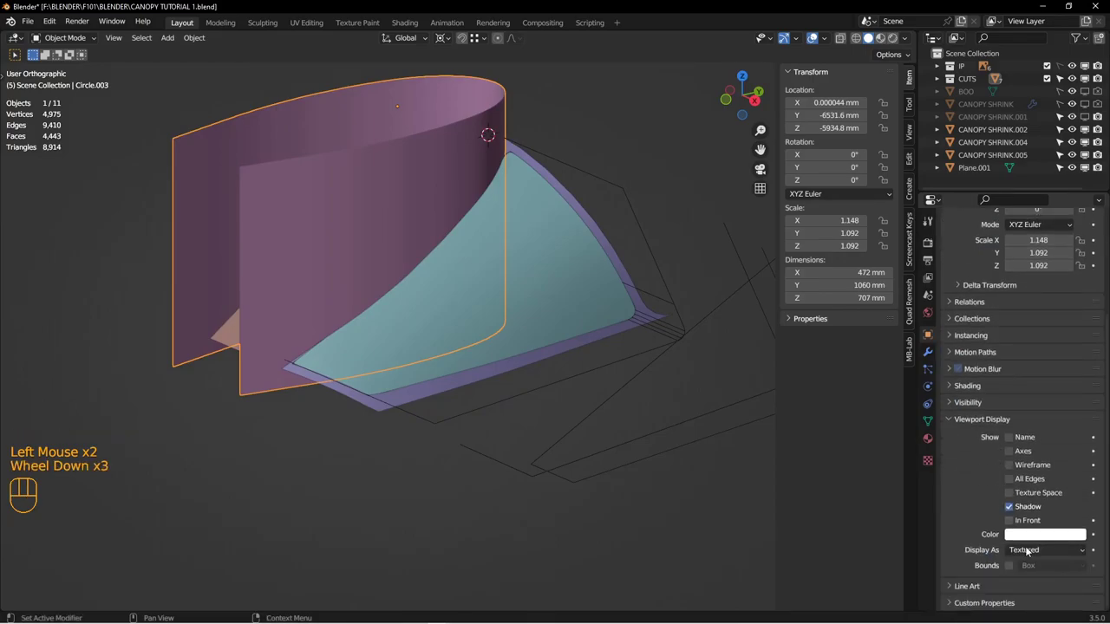
left_click(1032, 550)
left_click(1018, 521)
mouse_move(486, 346)
middle_mouse_down("alt")
mouse_move(510, 337)
mouse_move(528, 347)
mouse_move(527, 332)
middle_mouse_up("alt")
scroll(536, 330, "down", 1)
scroll(534, 330, "up", 2)
key("alt+a")
scroll(527, 332, "down", 1)
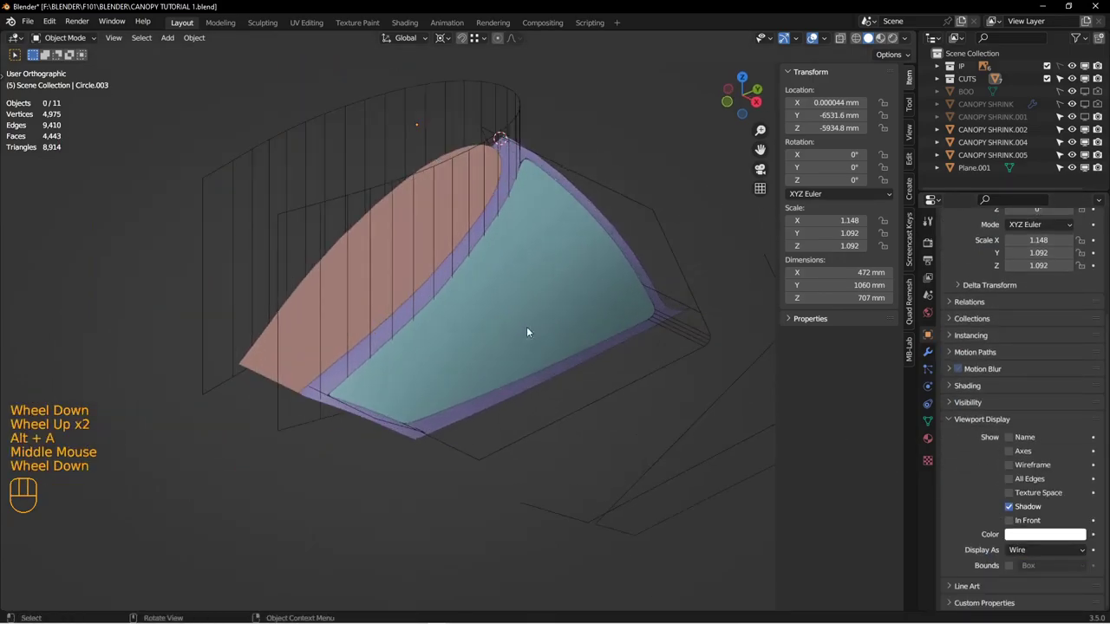
Step: In the side glass mesh, select the vertices along the upper edge from the rear top corner to the front corner
left_click(572, 256)
left_click(625, 195, "shift")
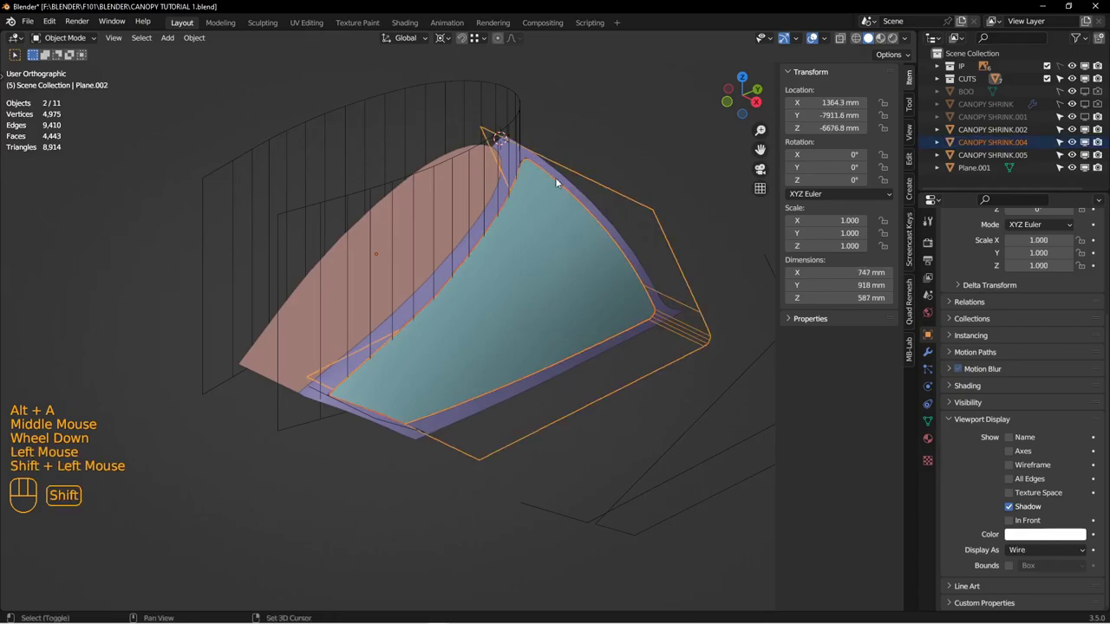
left_click(557, 242)
key("Tab")
middle_click_drag(563, 260, 479, 155, "shift")
scroll(501, 163, "down", 1)
key("1")
left_click(489, 152)
scroll(489, 156, "down", 3)
left_click(479, 154)
scroll(376, 262, "up", 3)
middle_click_drag(376, 263, 428, 215, "shift")
middle_click_drag(382, 260, 416, 265)
scroll(365, 322, "down", 2)
left_click(294, 347, "ctrl+shift")
scroll(294, 347, "up", 2)
middle_click_drag(294, 347, 435, 265, "shift")
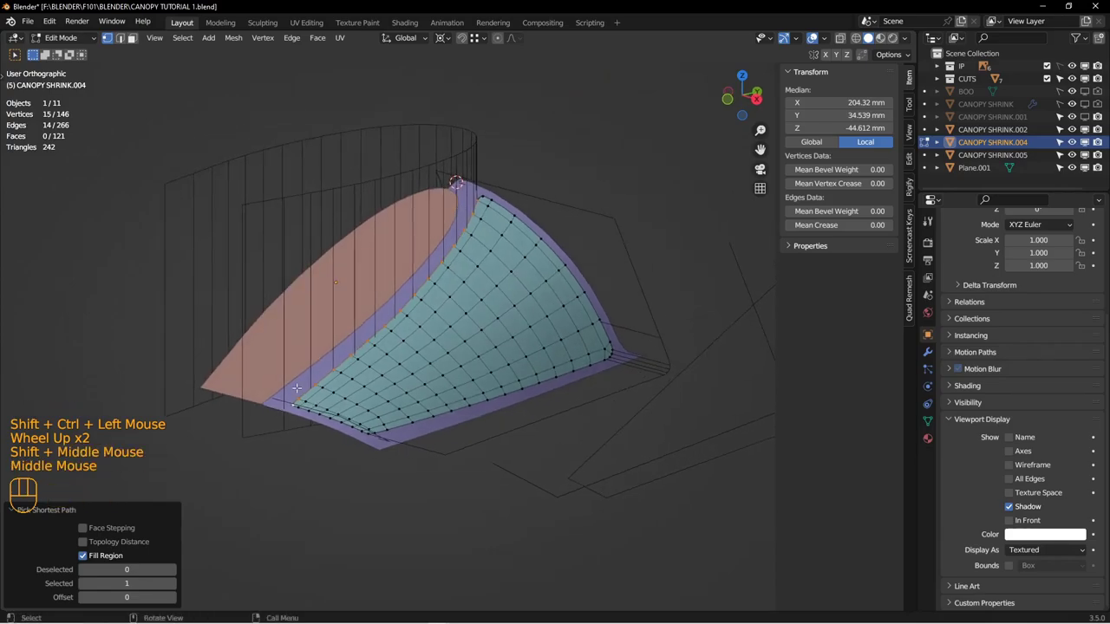
middle_click_drag(300, 386, 306, 370, "shift")
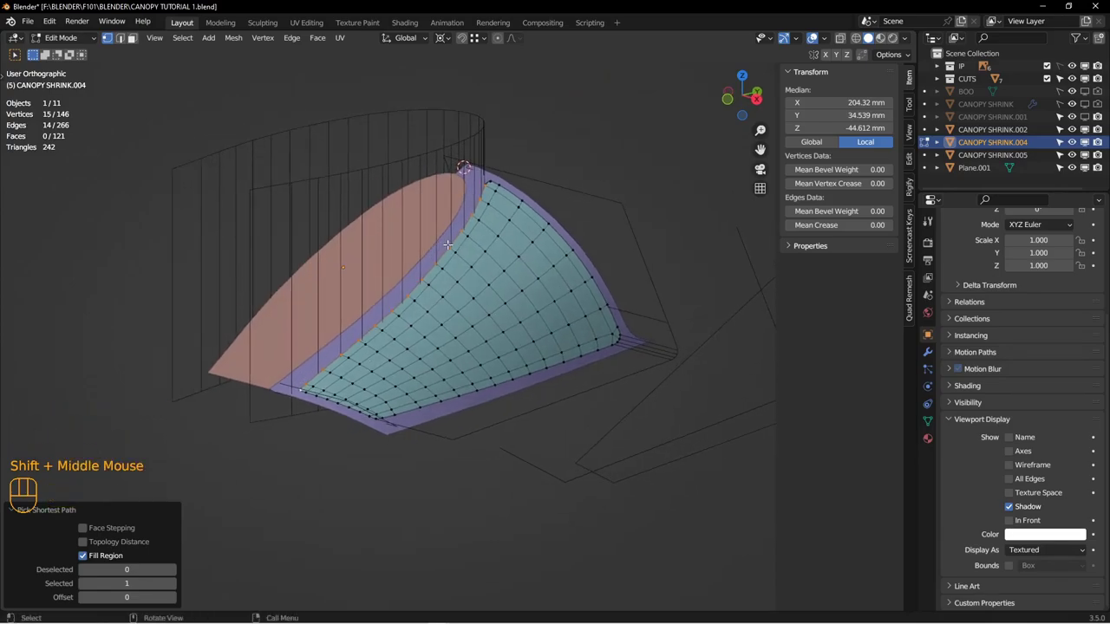
Step: Create a vertex group named T on the side glass and assign the selected upper-edge vertices to it
left_click(928, 422)
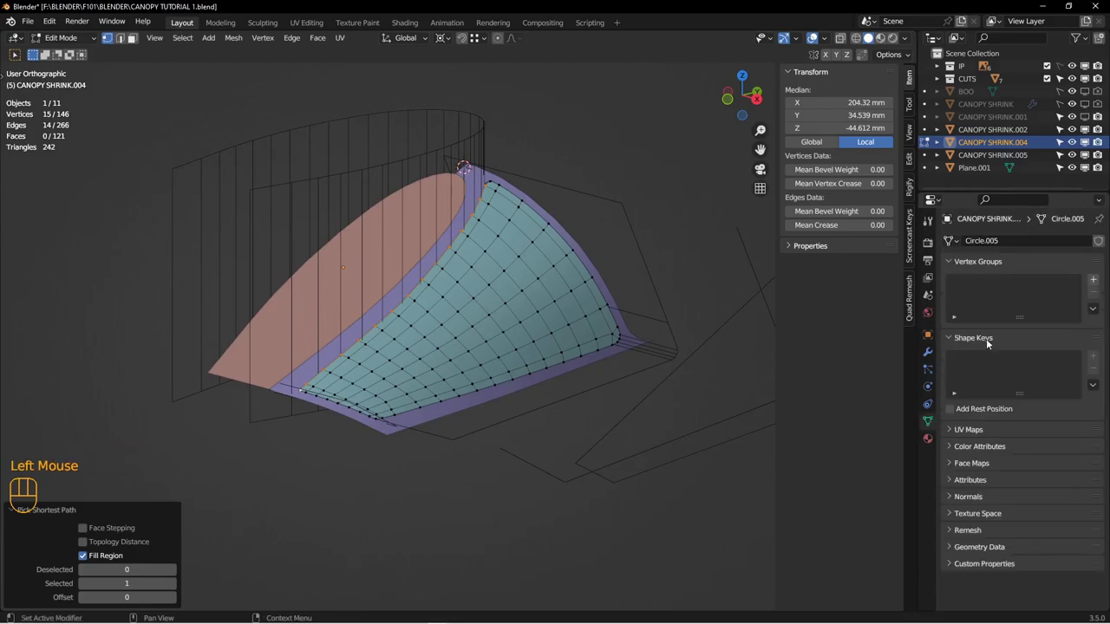
left_click(1094, 281)
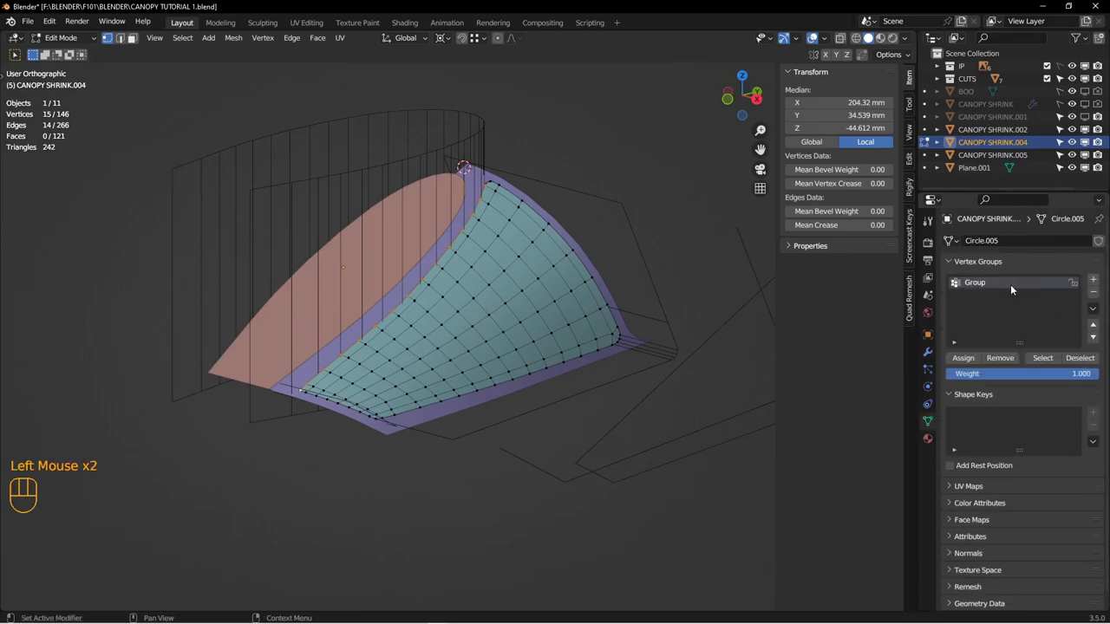
left_click(968, 358)
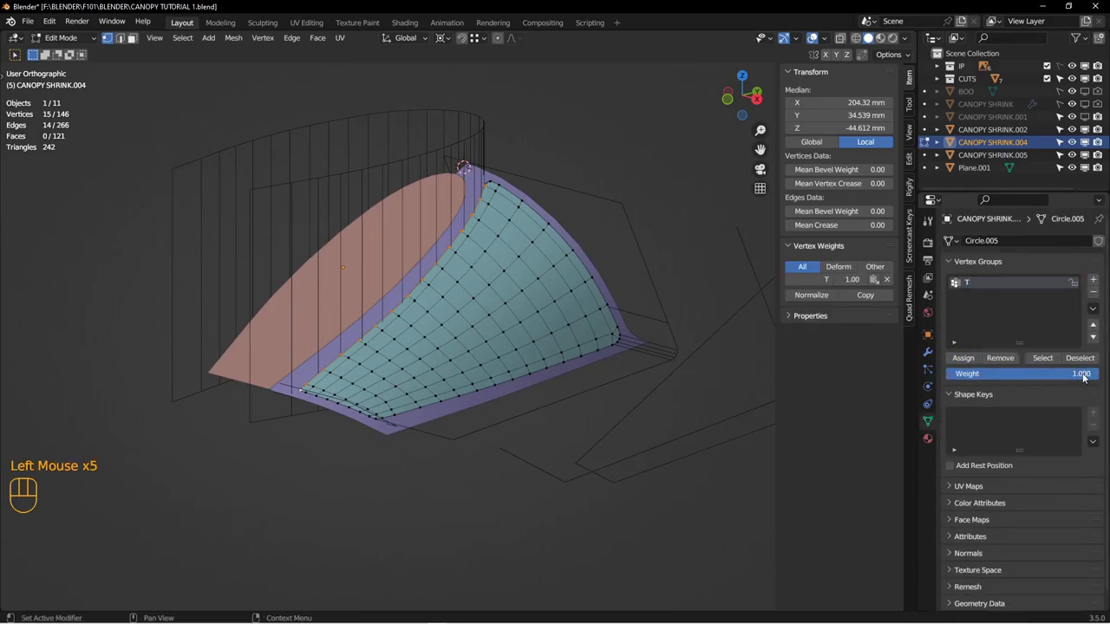
Step: Select the vertices along the side glass's short front edge, from the lower corner to the upper corner
mouse_move(558, 361)
middle_mouse_down("shift")
mouse_move(553, 344)
mouse_move(543, 352)
middle_mouse_up("shift")
scroll(307, 383, "down", 2)
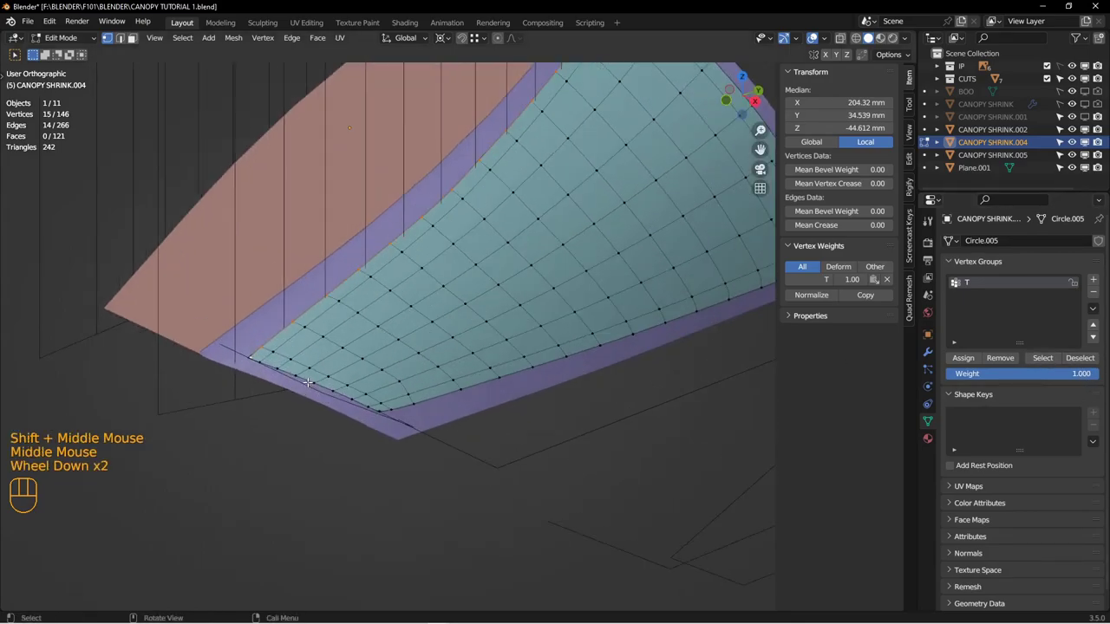
left_click(254, 360)
left_click(379, 410)
left_click(251, 357, "ctrl+shift")
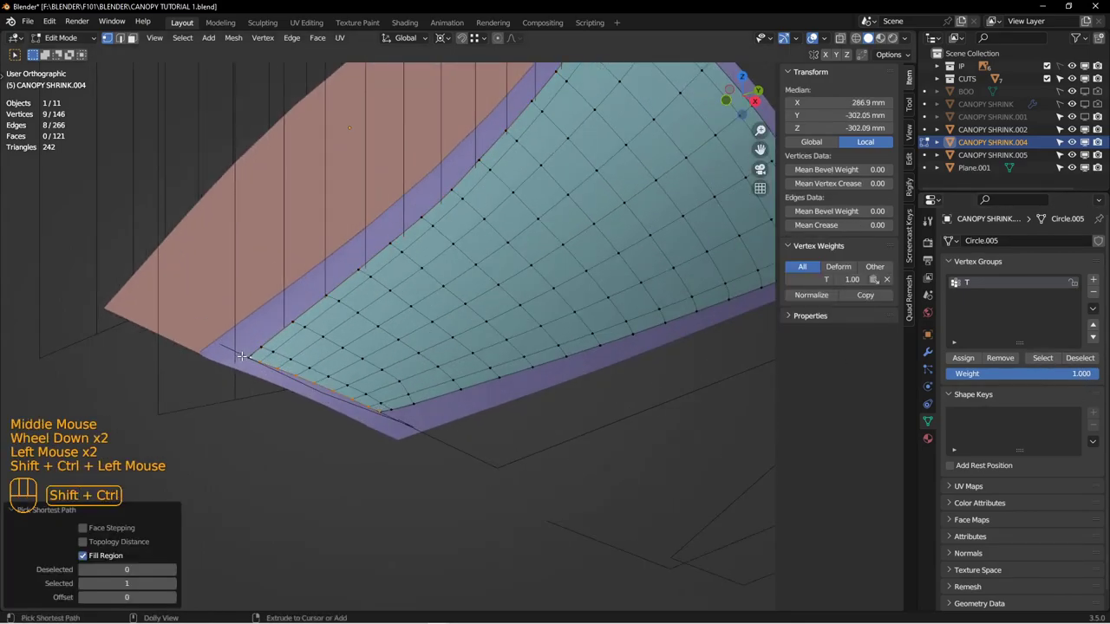
Step: Create a vertex group named F and assign the selected front-edge vertices to it
left_click(1092, 282)
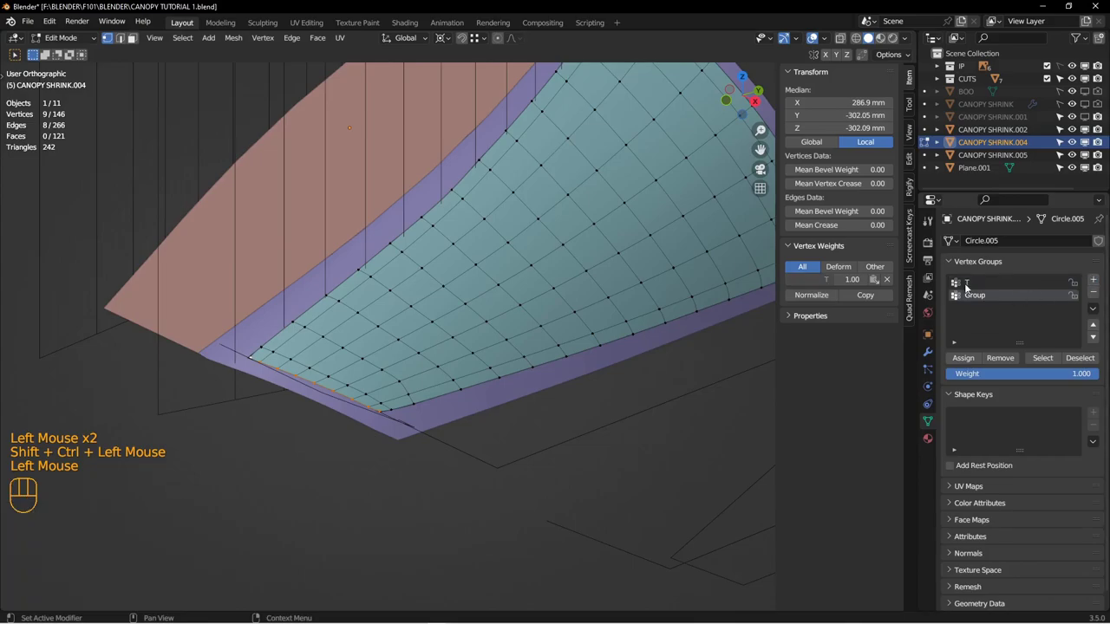
double_click(970, 294)
type("F")
left_click(963, 358)
Step: Select the side glass's vertices along the lower edge, around the rounded rear corner and up the rear edge
middle_click_drag(478, 376, 208, 435, "shift")
left_click(207, 436)
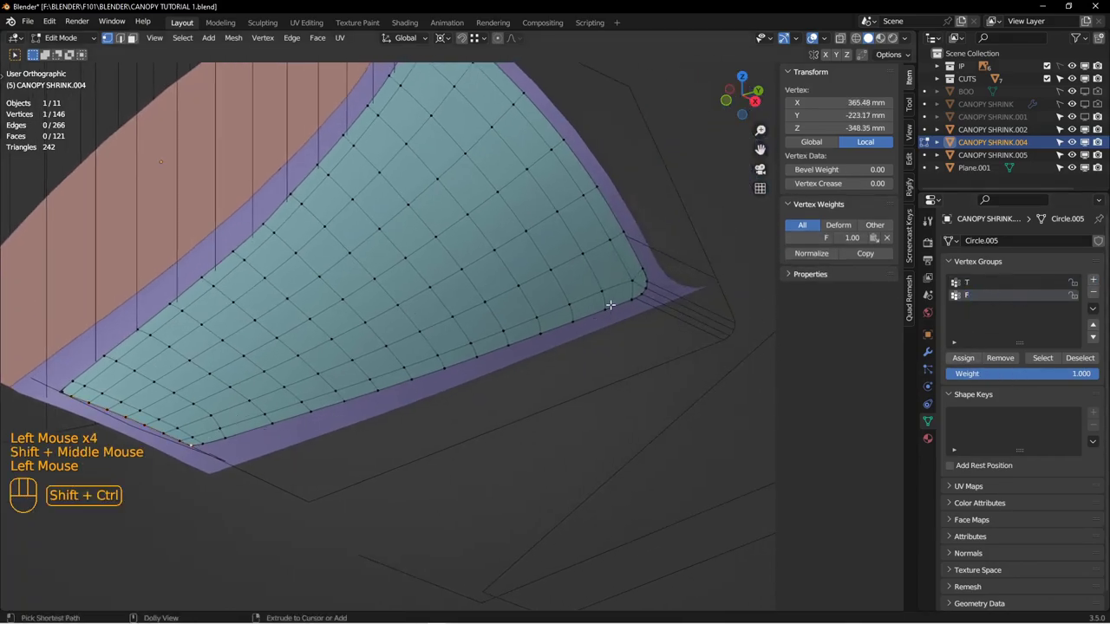
left_click(644, 288, "ctrl+shift")
left_click(644, 288, "shift")
left_click(644, 288, "shift")
left_click(644, 290, "shift")
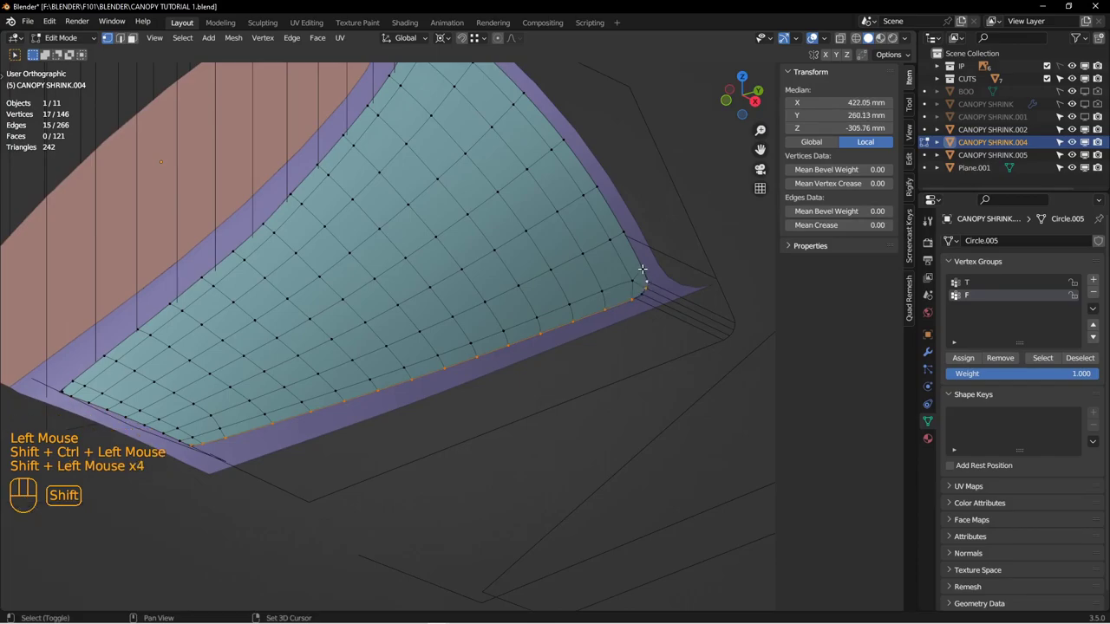
left_click(643, 296, "shift")
middle_click_drag(632, 222, 658, 294, "shift")
left_click(648, 305, "shift")
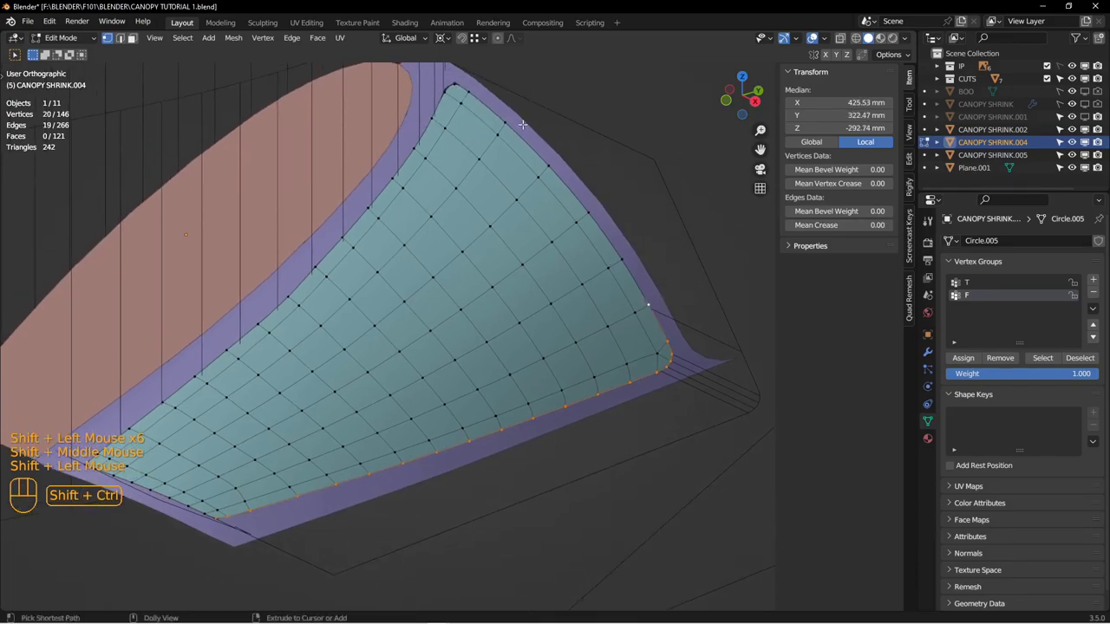
left_click(459, 88, "ctrl+shift")
scroll(460, 89, "up", 1)
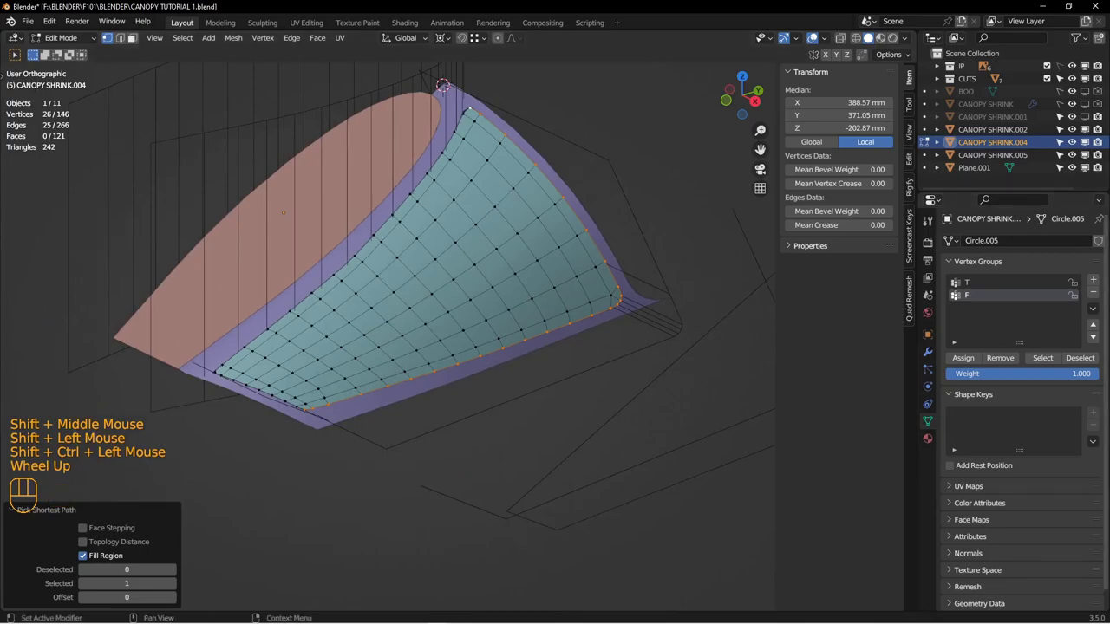
Step: Create a vertex group named BR, assign the selected lower and rear edge vertices to it, and leave mesh editing
left_click(1092, 280)
left_click(963, 359)
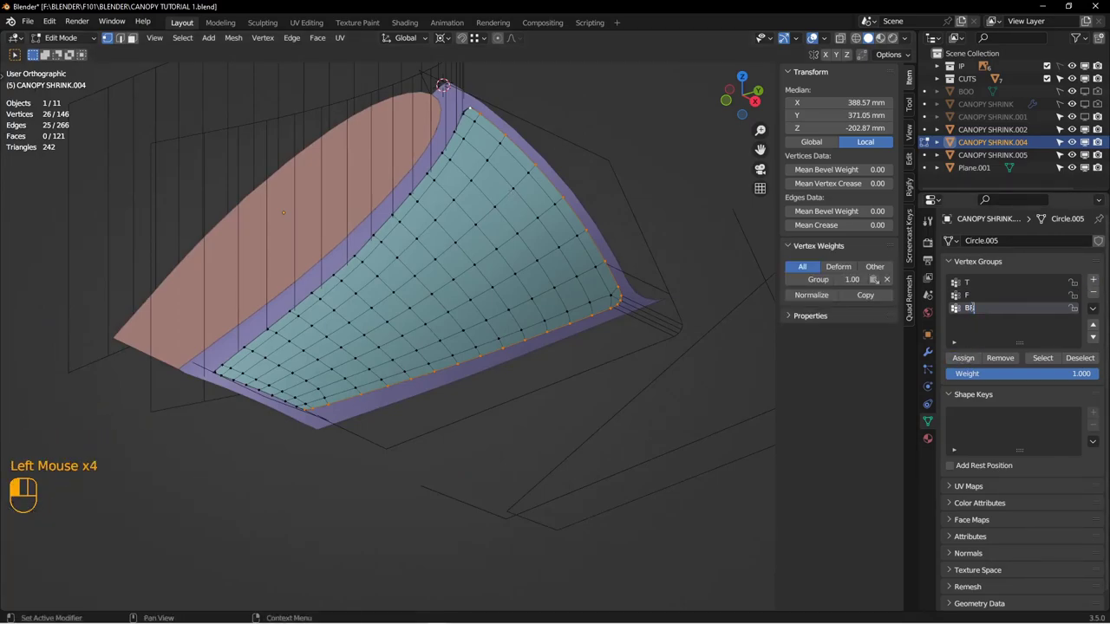
left_click(960, 363)
middle_click_drag(400, 291, 477, 295, "shift")
key("Tab")
key("Tab")
Step: Add three more Shrinkwrap modifiers to the side glass and name the first of them T
left_click(927, 351)
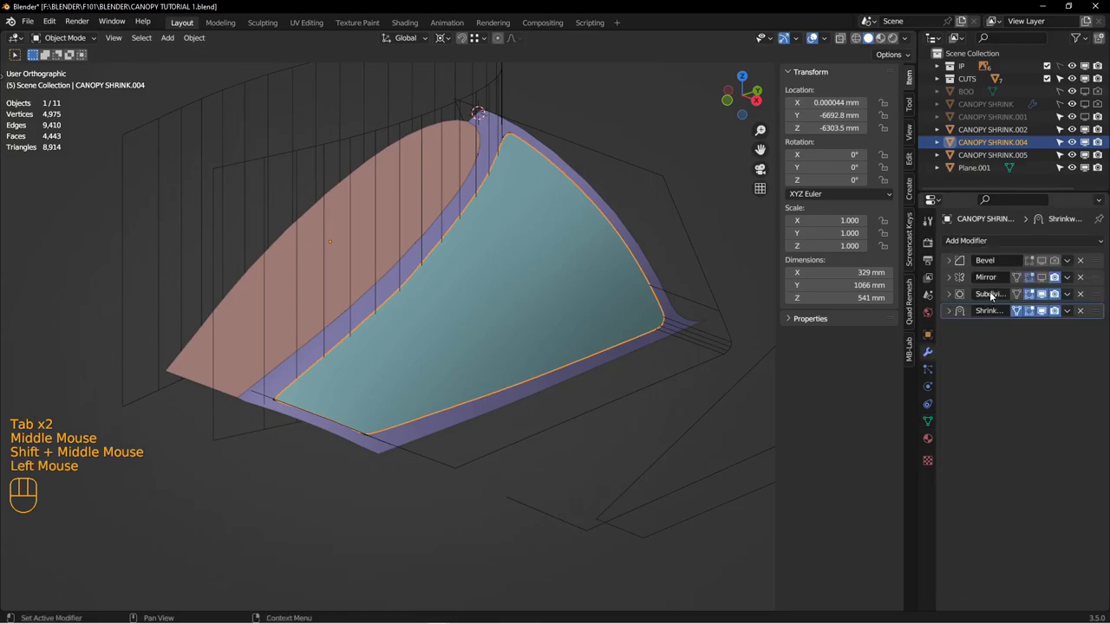
left_click(980, 241)
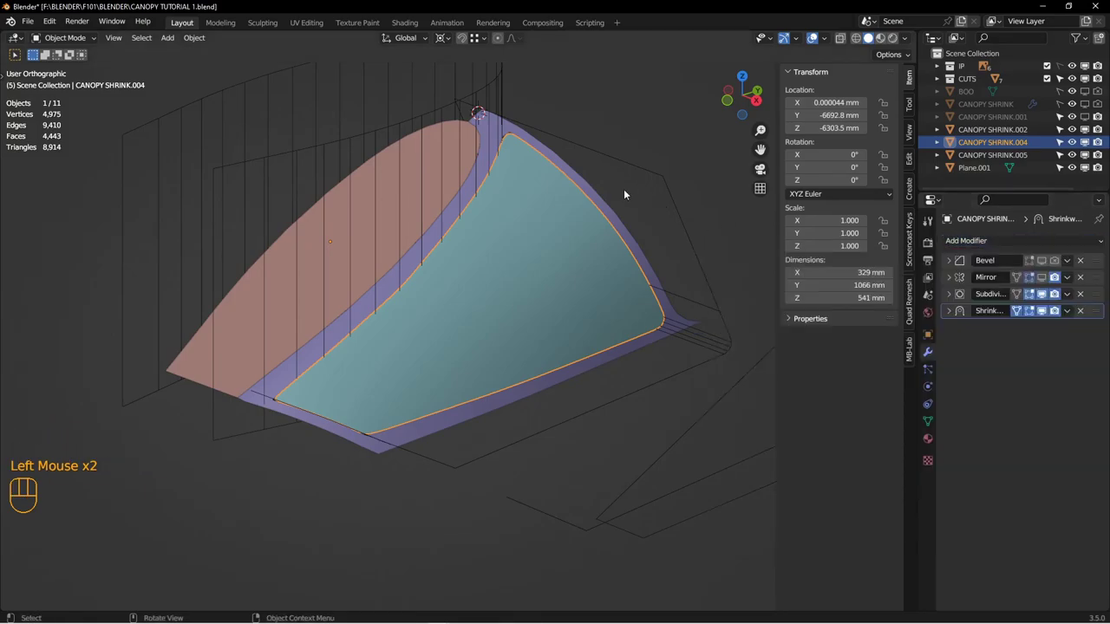
left_click(986, 242)
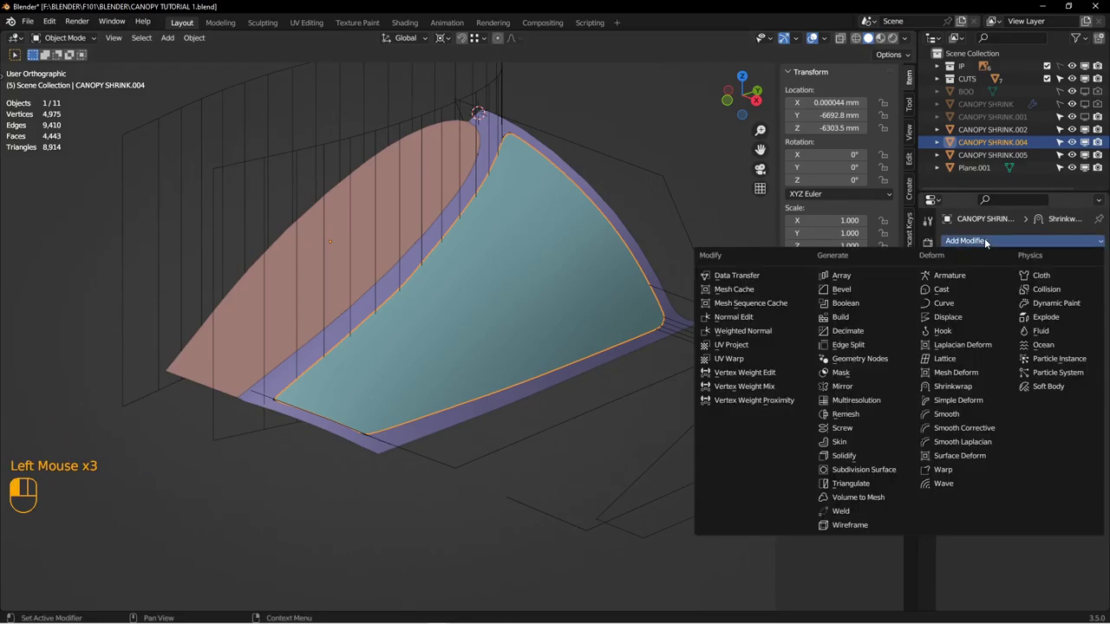
left_click(952, 385)
left_click_drag(1067, 327, 1038, 381)
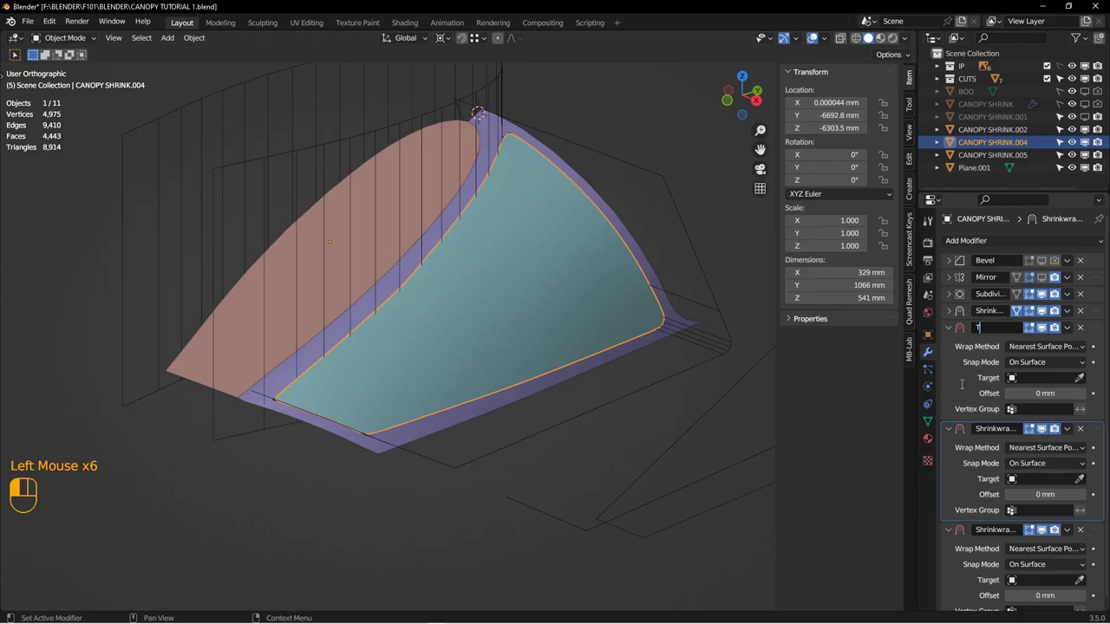
Step: Limit the T Shrinkwrap to vertex group T and target the curved wireframe wall Circle.003
left_click_drag(1059, 410, 1036, 426)
left_click(1080, 378)
left_click(502, 77)
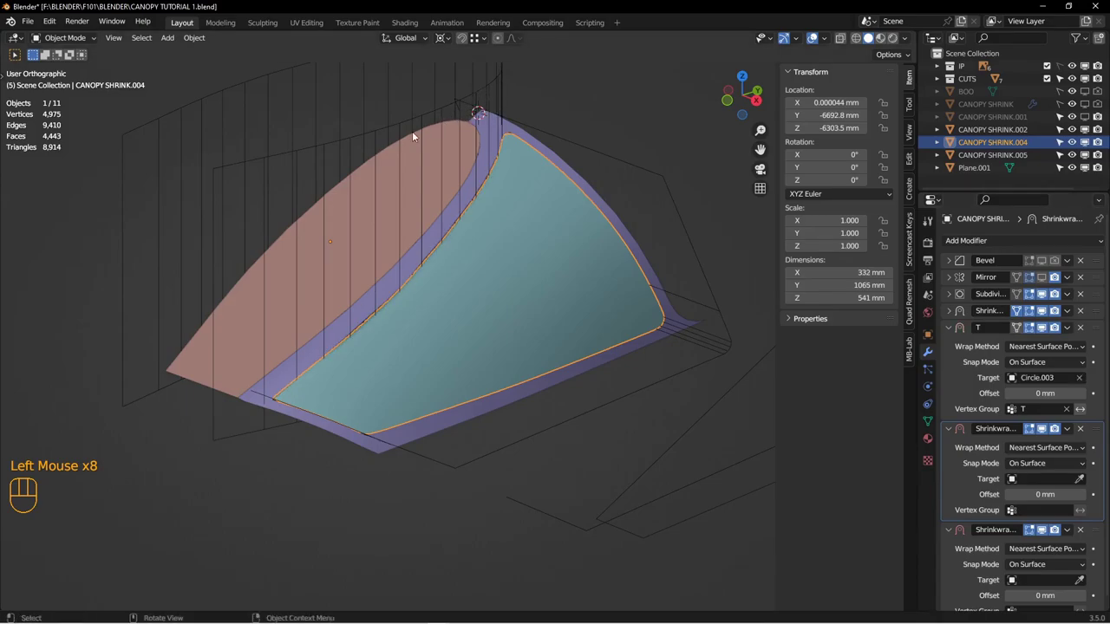
left_click(949, 327)
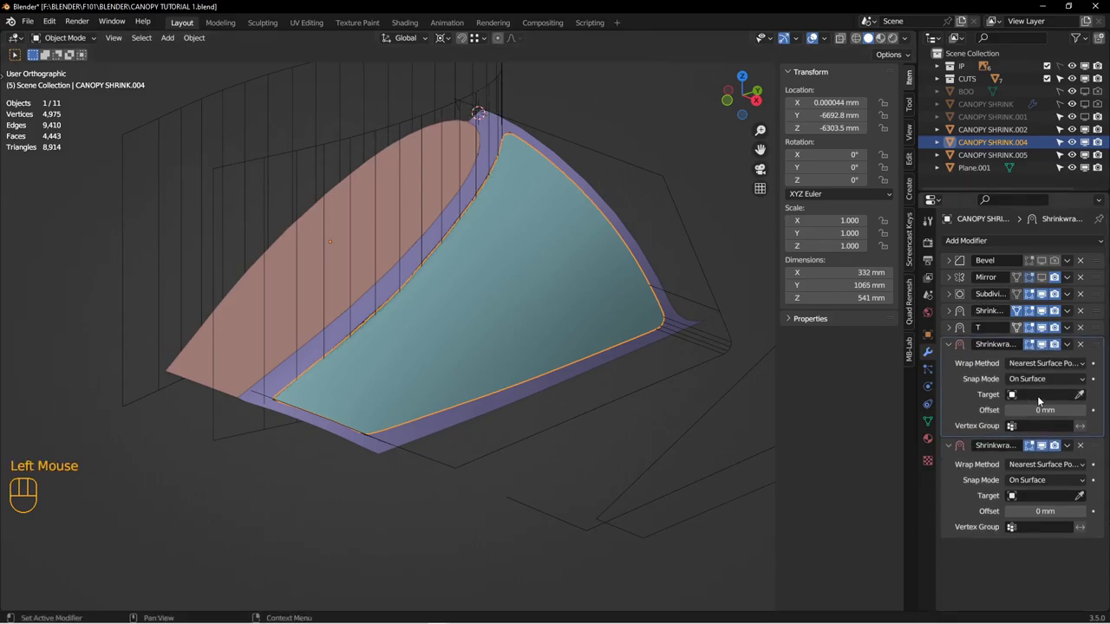
Step: Limit the next unnamed Shrinkwrap to vertex group F, name it F, and target the front wireframe wall Plane.003
left_click(1026, 425)
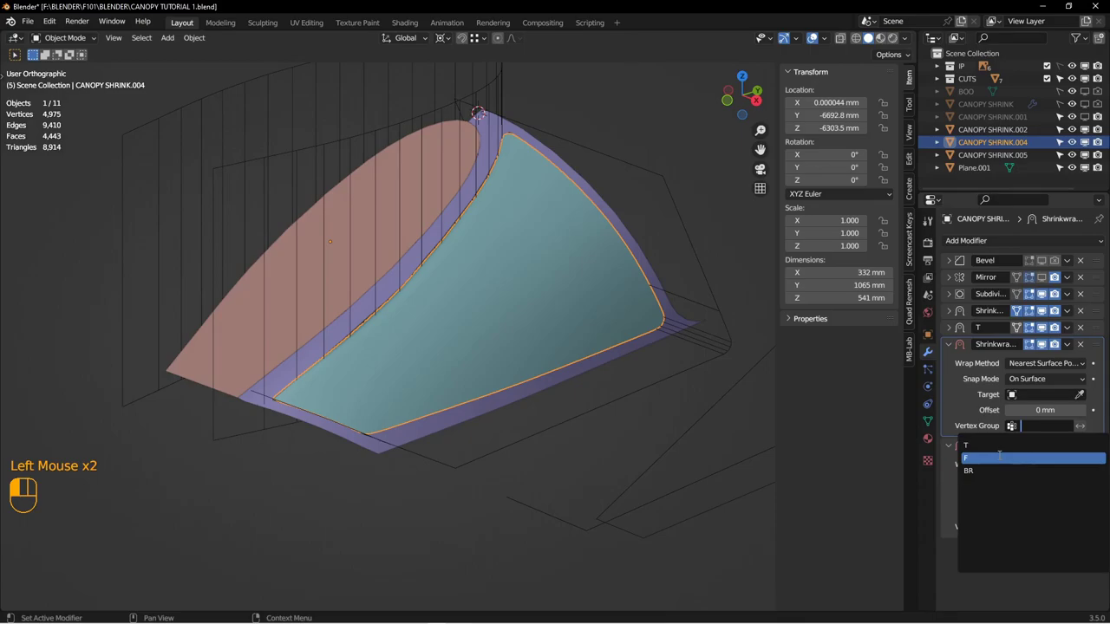
left_click(1031, 455)
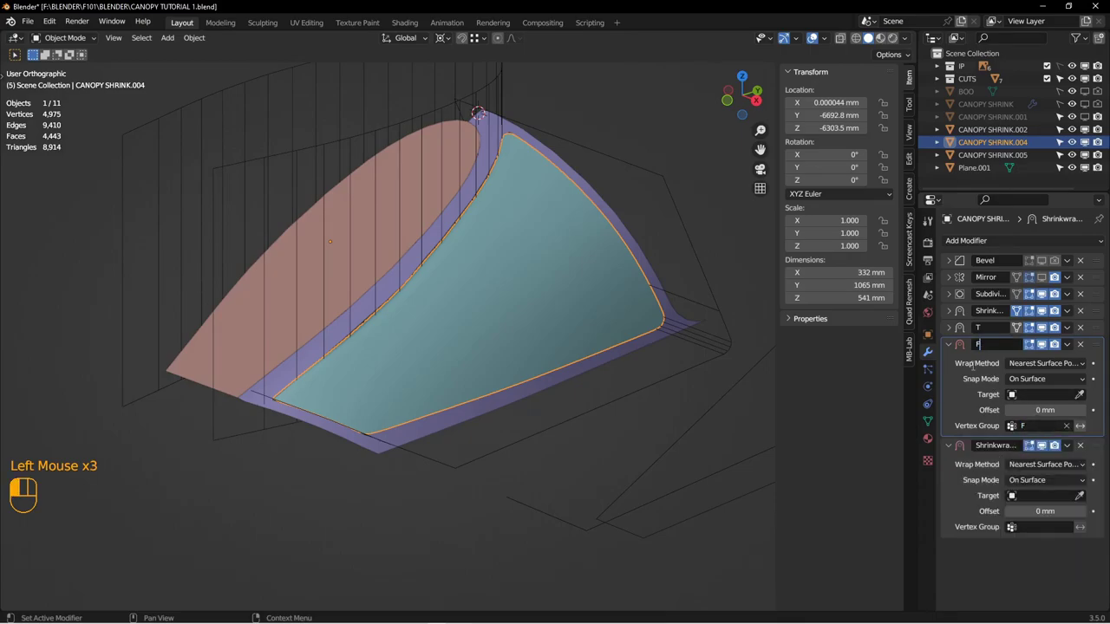
left_click(1080, 397)
middle_click_drag(385, 451, 532, 528, "alt")
middle_click_drag(493, 512, 658, 474)
left_click(1079, 394)
left_click(503, 484)
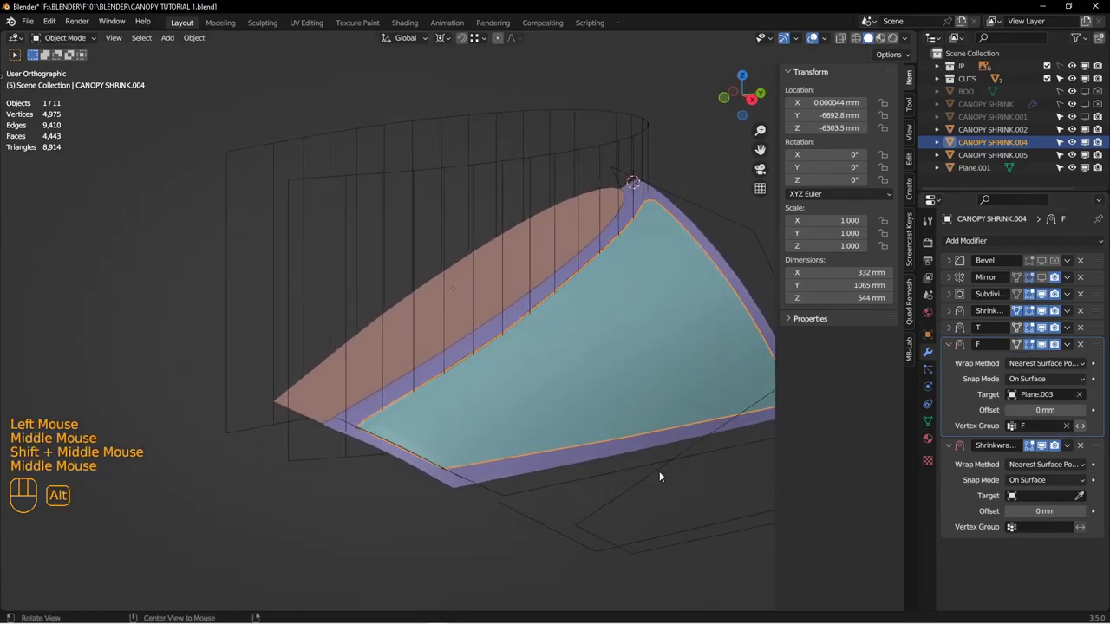
left_click(950, 345)
Step: Limit the last Shrinkwrap to vertex group BR, target the wireframe wall along the lower and rear edges, and name it BR
middle_click_drag(681, 372, 630, 378, "shift")
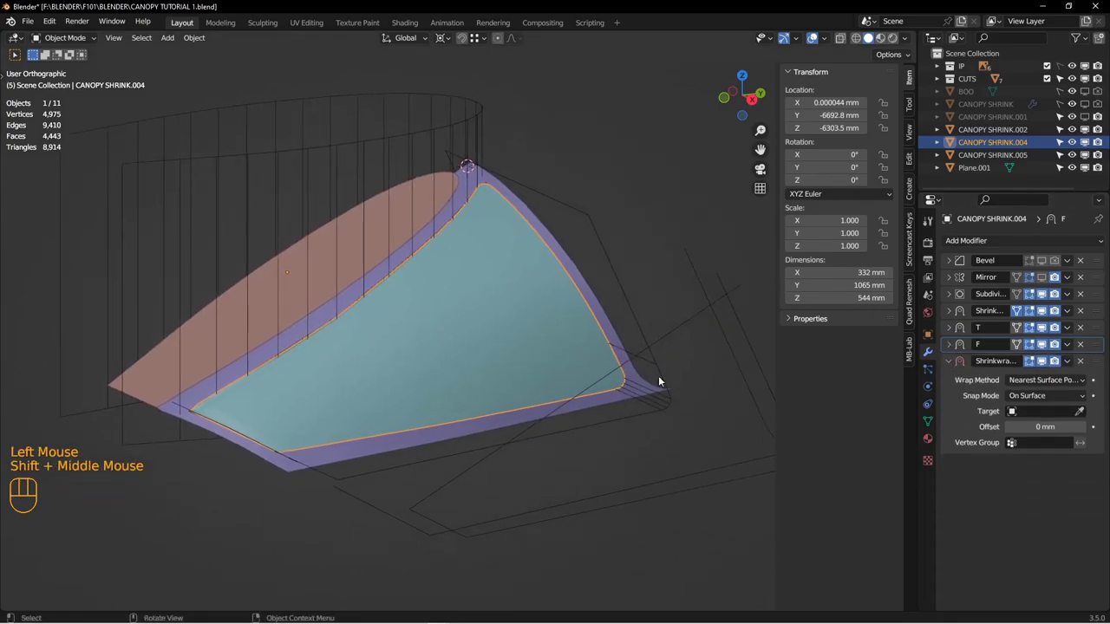
left_click(1041, 443)
left_click(994, 482)
left_click(1079, 411)
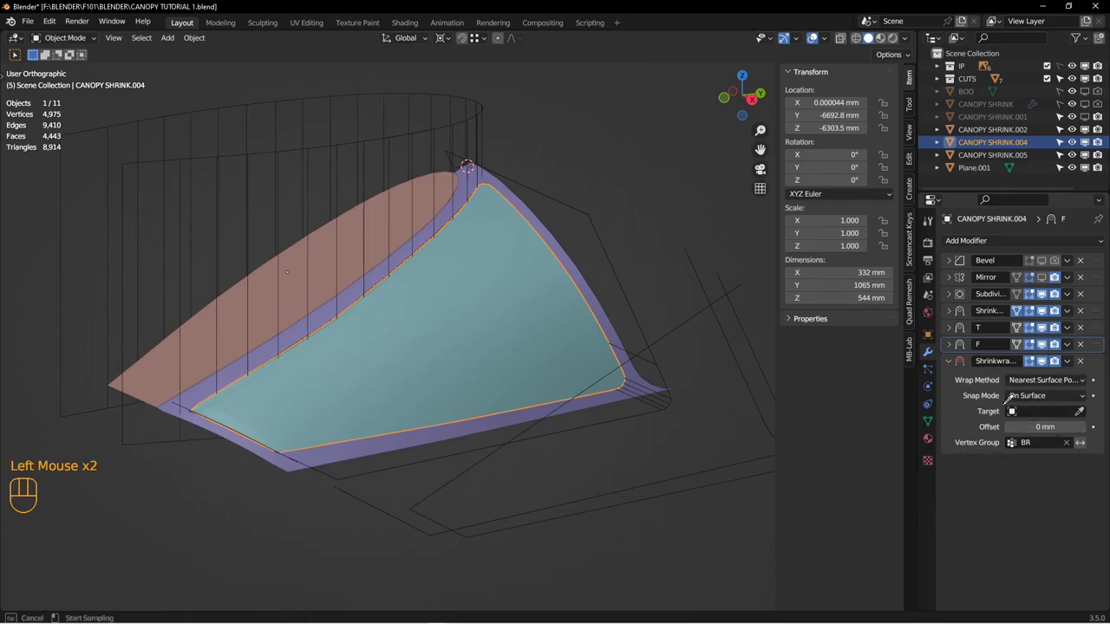
left_click(602, 227)
double_click(986, 361)
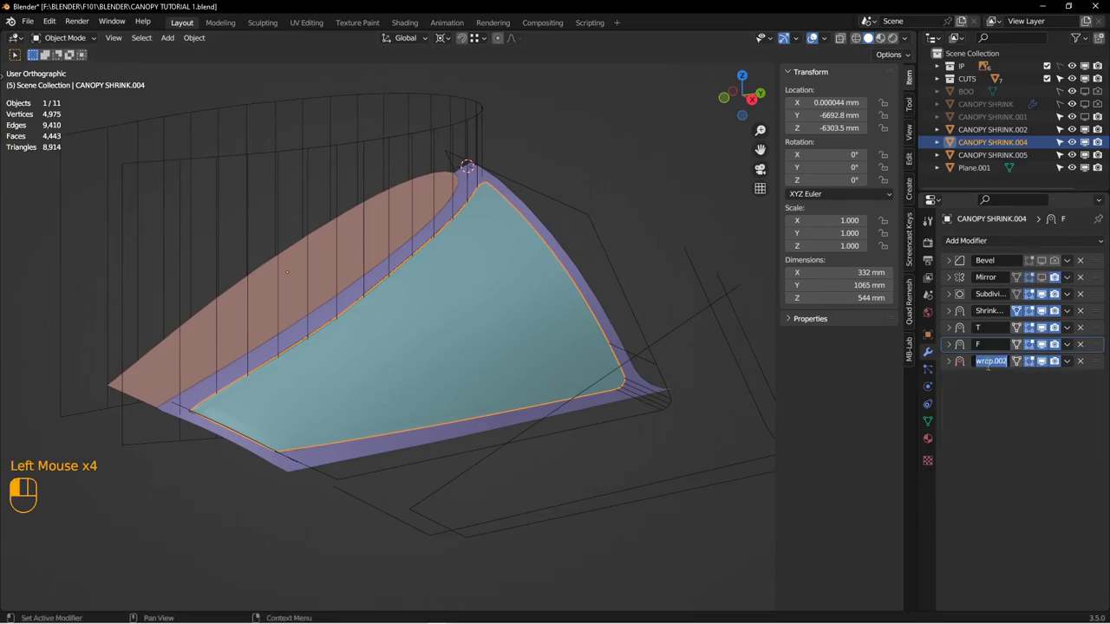
Step: Compare the side glass's upper edge with the T Shrinkwrap's viewport effect switched on and off
middle_click_drag(440, 389, 466, 389)
middle_click_drag(404, 370, 471, 347, "shift")
scroll(474, 280, "down", 2)
middle_click_drag(473, 280, 548, 362, "shift")
scroll(571, 281, "down", 1)
middle_click_drag(572, 281, 564, 356, "shift")
middle_click_drag(563, 356, 588, 350)
left_click(1040, 327)
left_click(1041, 327)
left_click(1041, 327)
left_click(1040, 327)
left_click(1041, 328)
left_click(1040, 327)
left_click(1040, 327)
left_click(1040, 327)
middle_click_drag(551, 258, 552, 223, "alt")
middle_click_drag(475, 437, 595, 244, "shift")
middle_click_drag(594, 244, 627, 222)
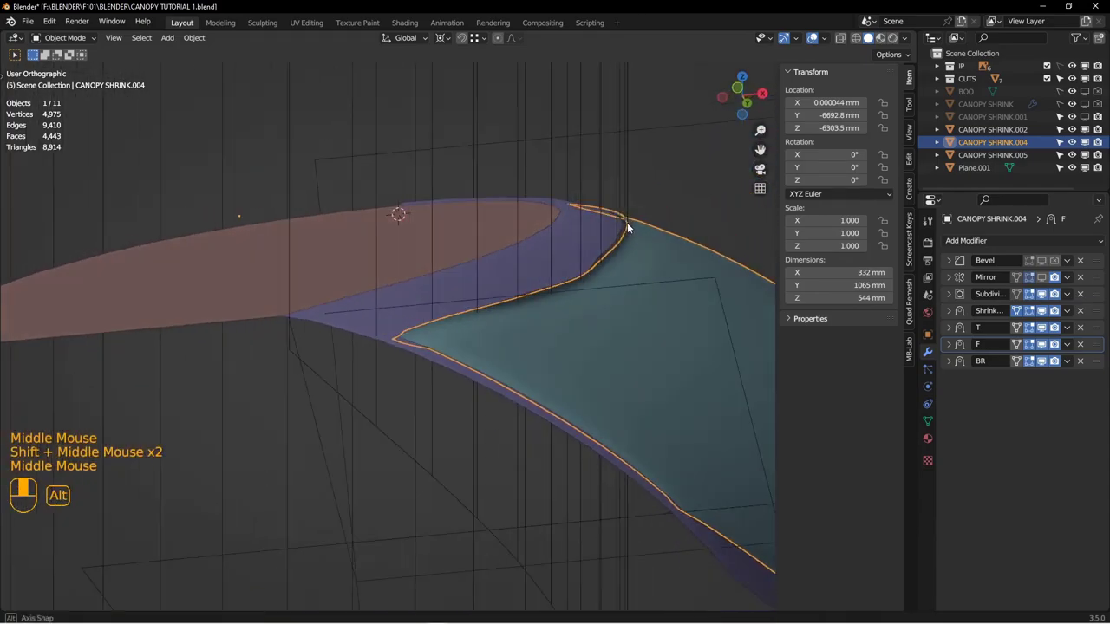
left_click(1041, 328)
left_click(1041, 328)
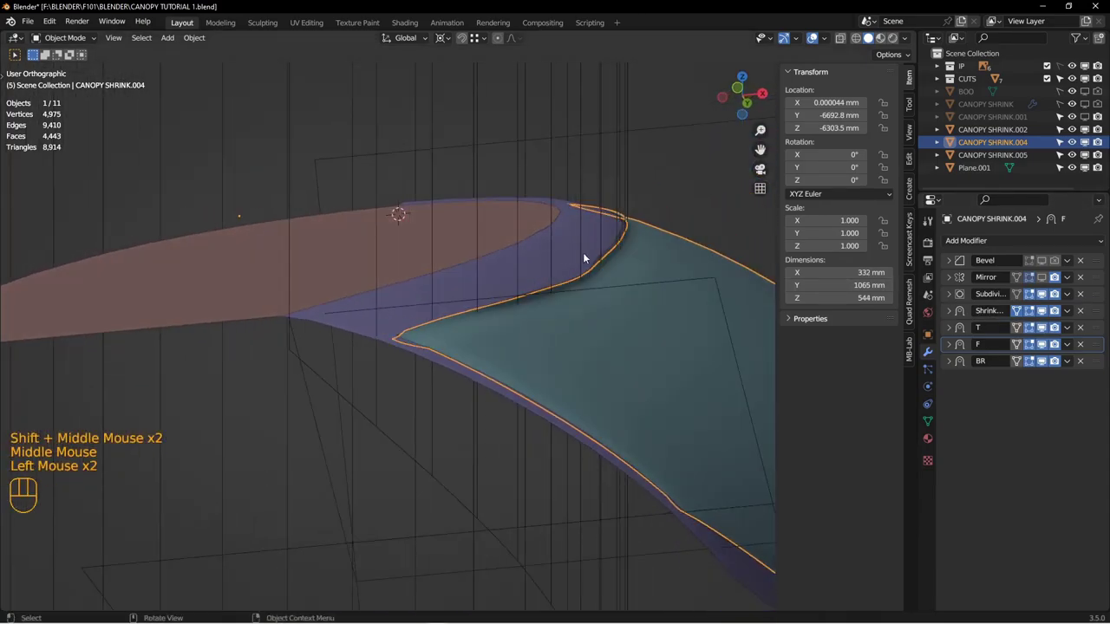
Step: Compare the side glass with the original Shrinkwrap switched on and off, and inspect its edges against the frame
middle_click_drag(681, 255, 527, 240, "shift")
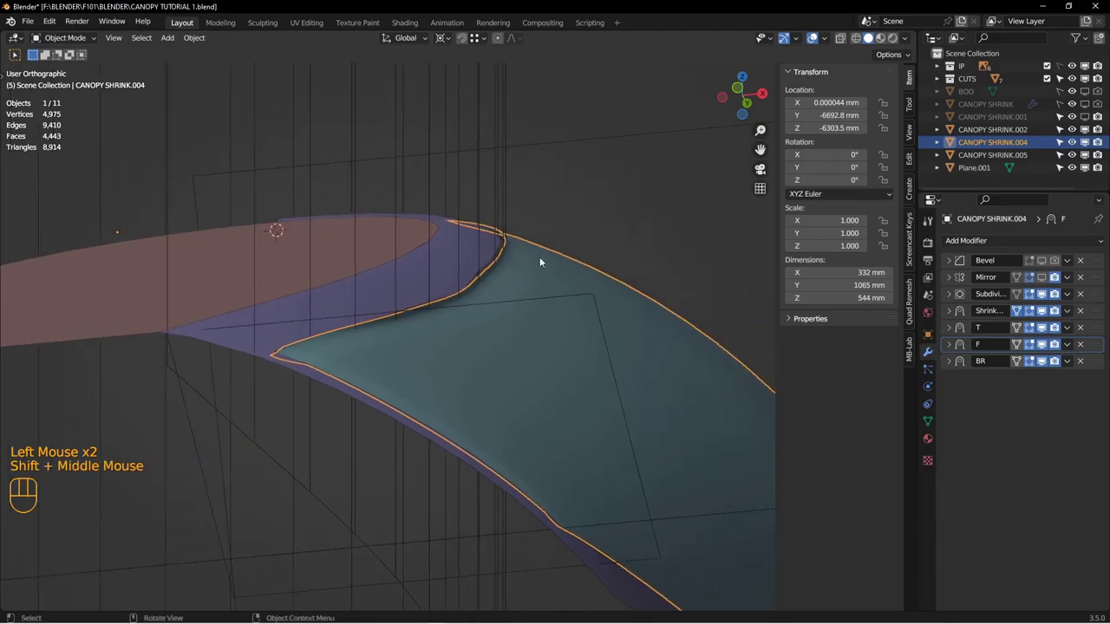
left_click(1041, 311)
left_click(1042, 311)
left_click(1041, 311)
left_click(1041, 311)
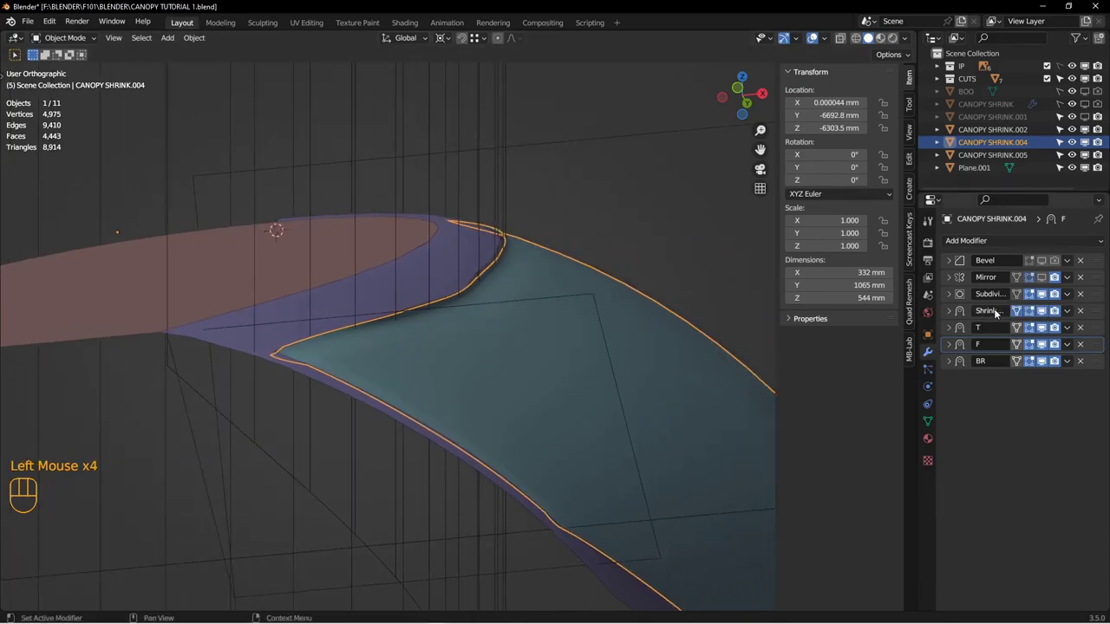
scroll(550, 311, "up", 1)
middle_click_drag(547, 317, 539, 314)
middle_click_drag(539, 314, 520, 294, "shift")
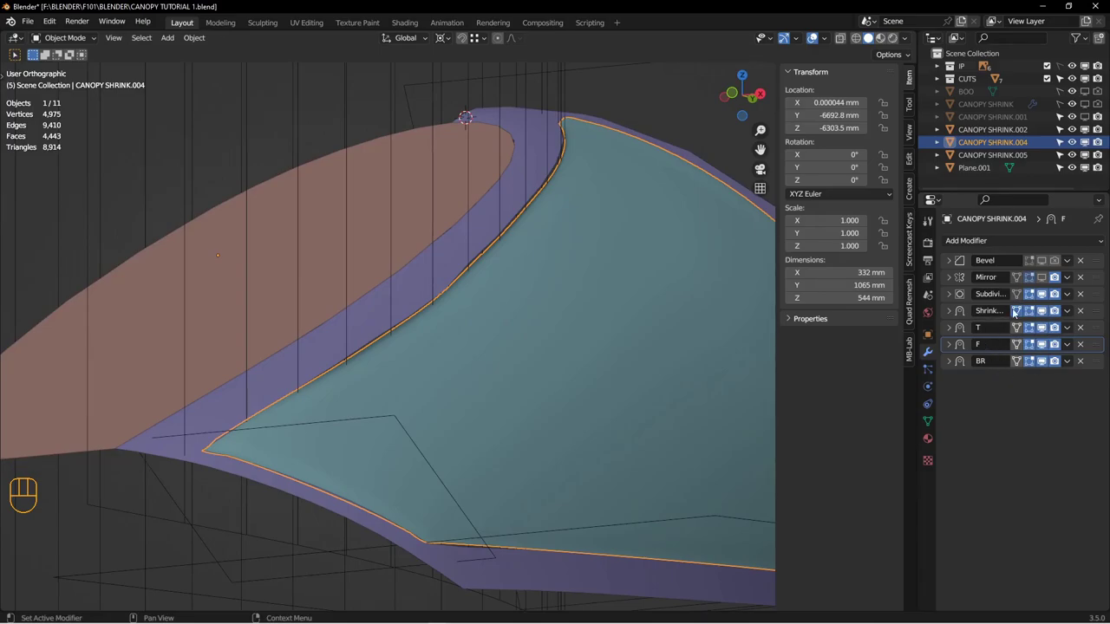
scroll(612, 289, "up", 1)
middle_click_drag(612, 289, 536, 297, "shift")
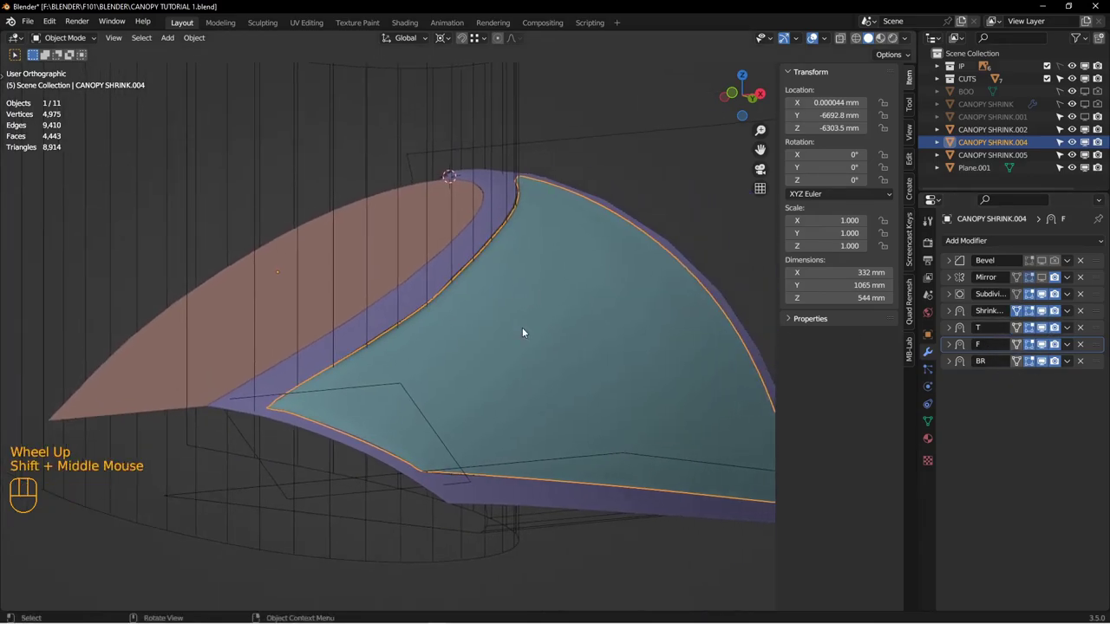
middle_click_drag(569, 300, 499, 315)
middle_click_drag(499, 315, 494, 312, "shift")
scroll(520, 303, "down", 1)
scroll(550, 295, "up", 1)
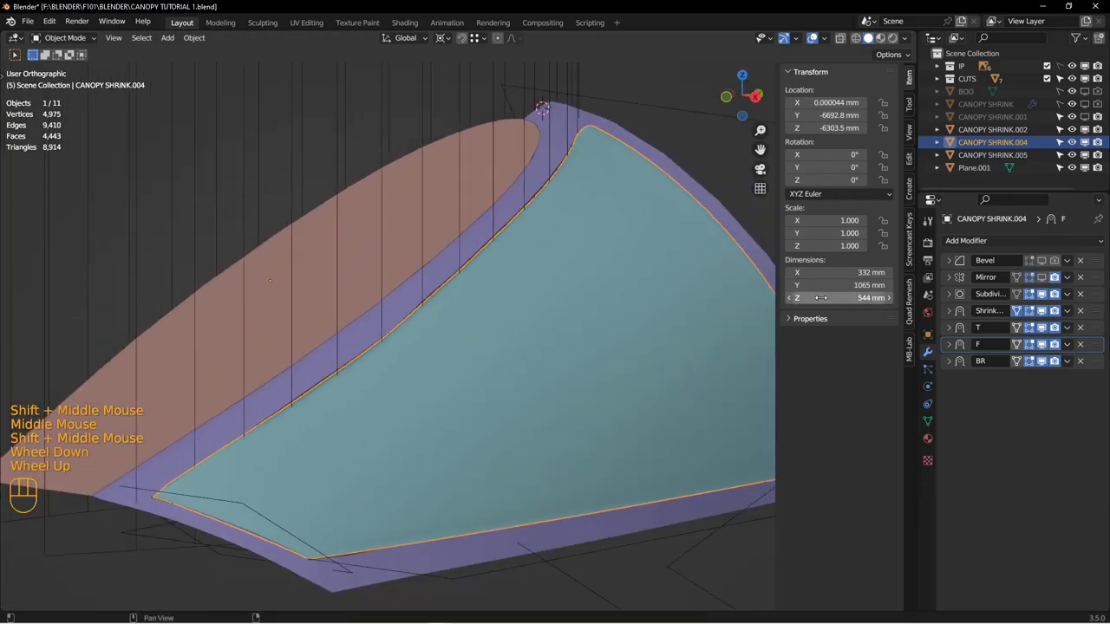
Step: Duplicate the side glass's T Shrinkwrap modifier and apply the copy
left_click(1067, 329)
left_click(1041, 375)
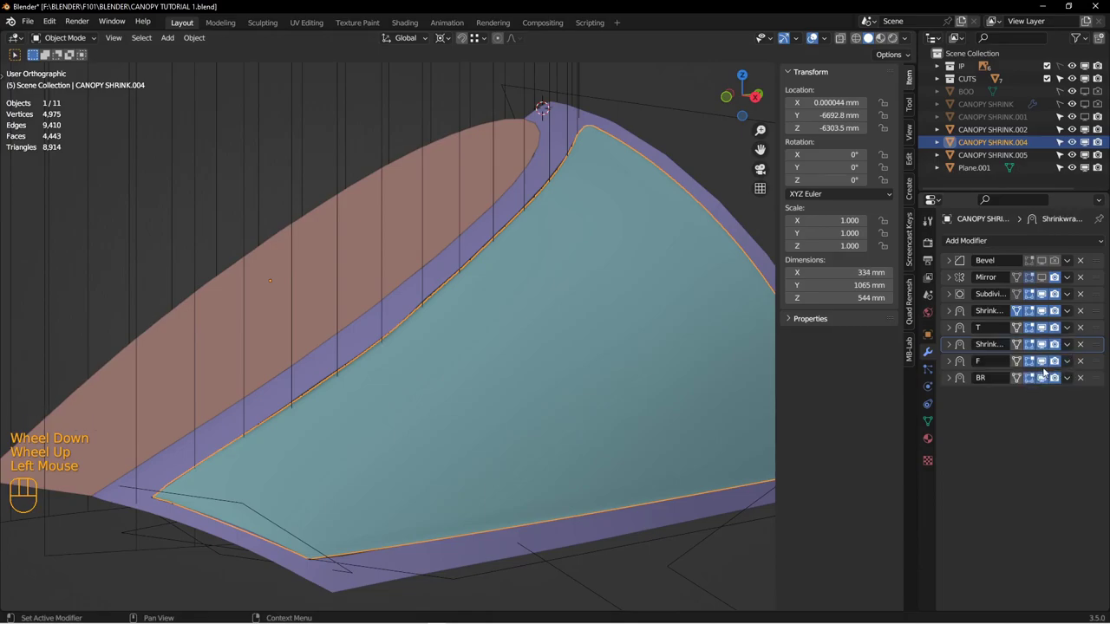
left_click(1067, 345)
left_click(1006, 359)
Step: Duplicate the side glass's F Shrinkwrap modifier and apply the copy
left_click(1067, 344)
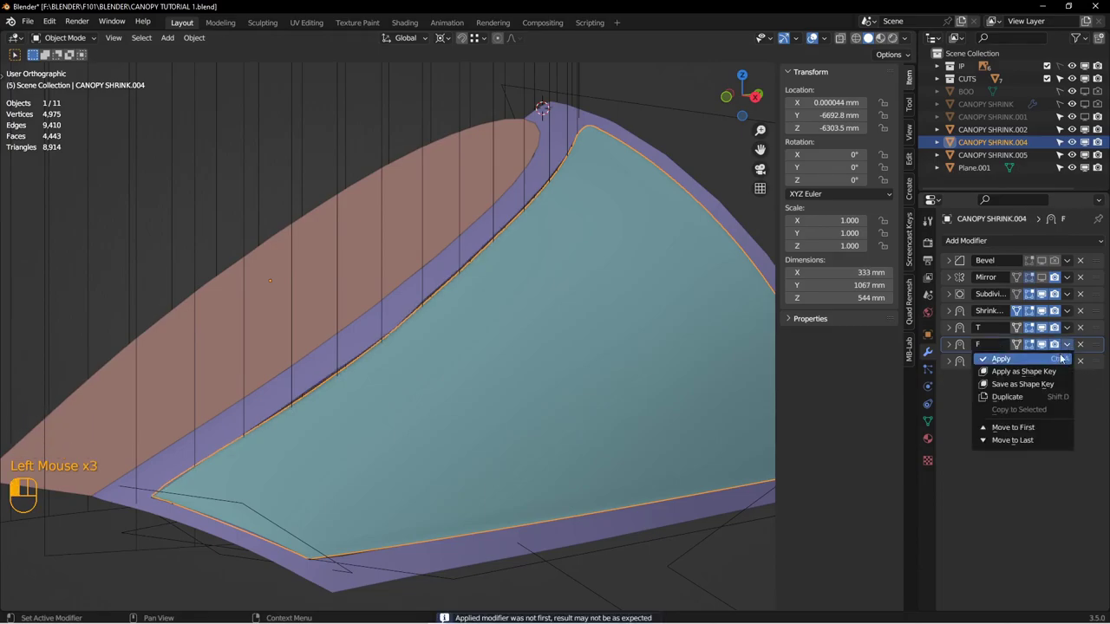
left_click(1038, 396)
left_click(1068, 361)
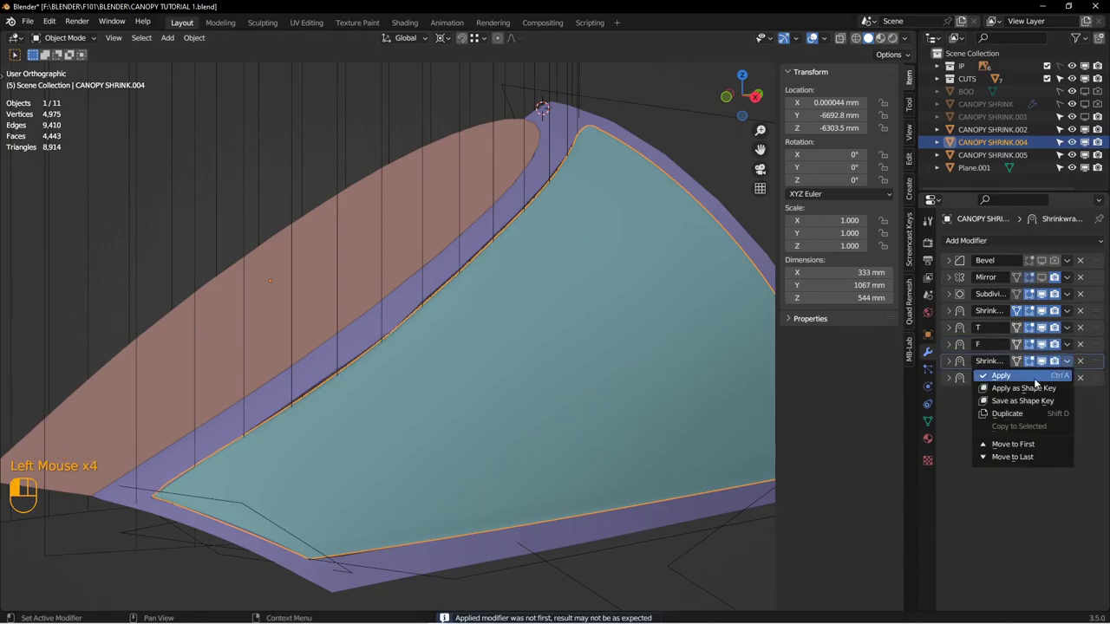
left_click(1036, 376)
Step: Duplicate the BR Shrinkwrap and apply the copy, then disable the T, F and BR modifiers in the viewport
left_click(1069, 362)
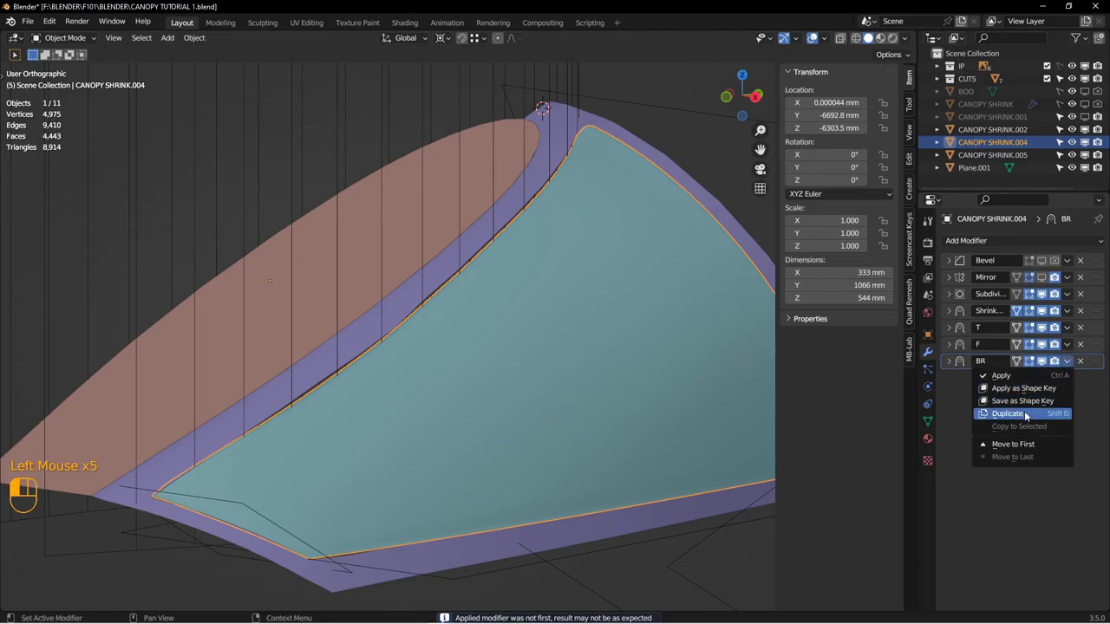
left_click(1038, 414)
left_click(1067, 378)
left_click(1033, 391)
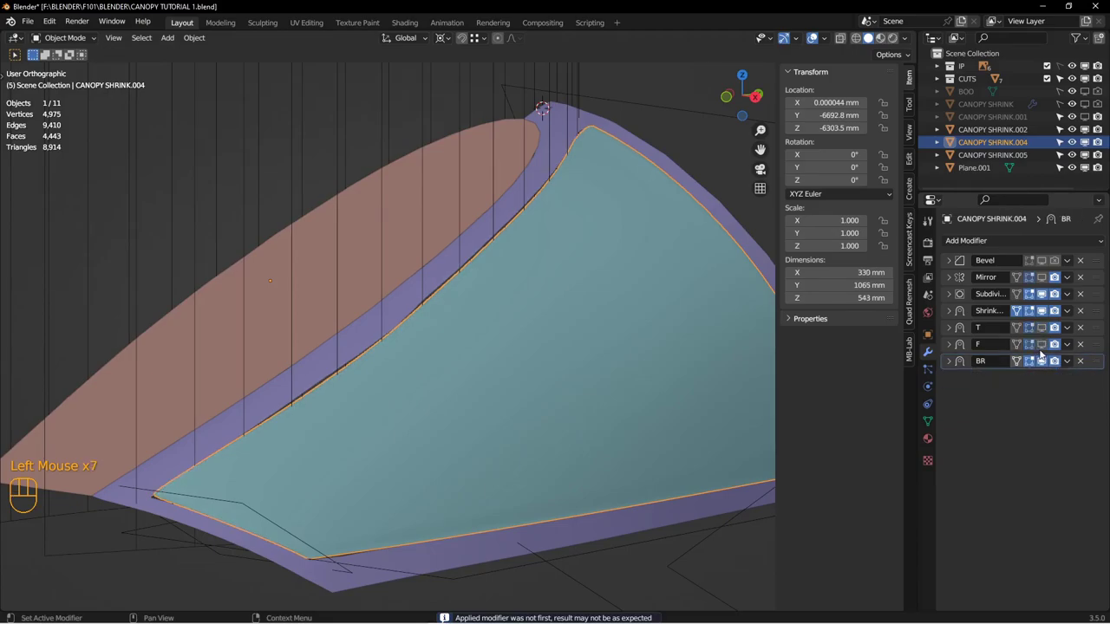
scroll(648, 310, "up", 2)
middle_click_drag(649, 309, 668, 314, "shift")
middle_click_drag(667, 314, 702, 320)
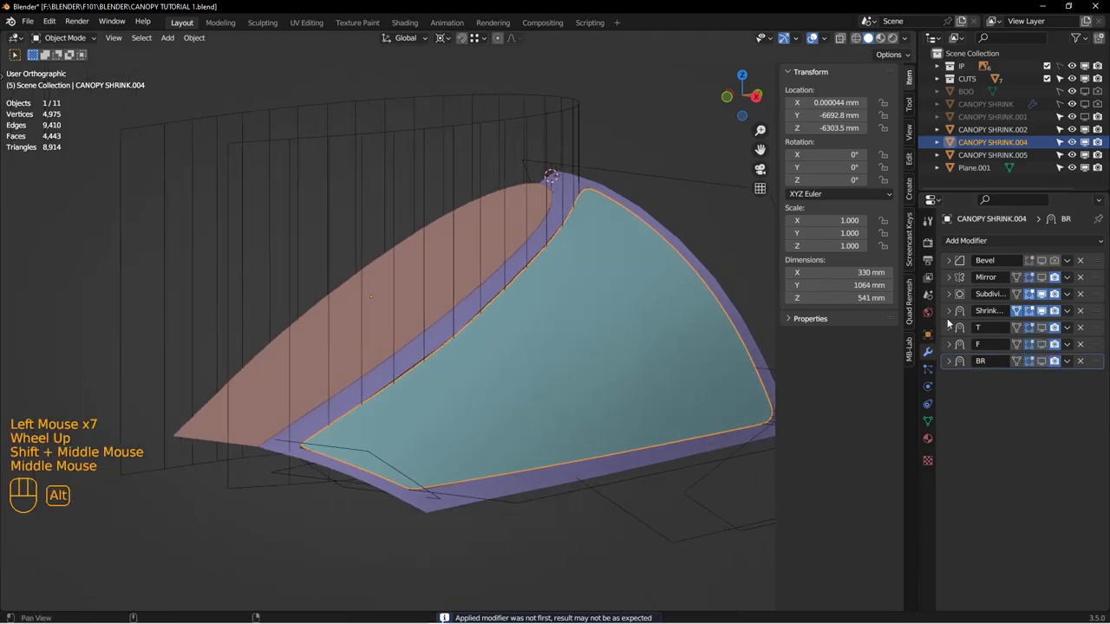
Step: Duplicate the side glass's original Shrinkwrap modifier above T and apply the copy
left_click(1069, 314)
left_click(1017, 365)
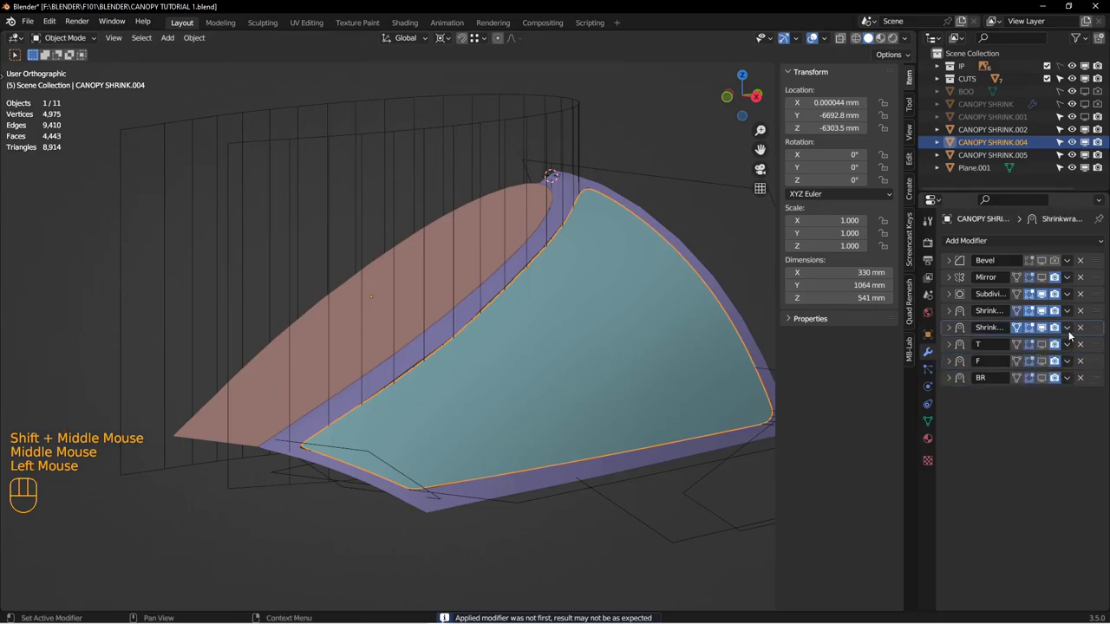
left_click(1068, 328)
left_click(1017, 344)
Step: Compare the side glass's edges with the original Shrinkwrap and the T Shrinkwrap switched on and off
left_click(1043, 311, "alt+shift")
left_click(1042, 311)
left_click(1042, 311)
left_click(1041, 328)
middle_click_drag(425, 345, 546, 331)
scroll(571, 295, "down", 1)
left_click(1041, 328)
left_click(1042, 327)
left_click(1042, 327)
left_click(1041, 328)
left_click(1041, 328)
left_click(1042, 327)
left_click(1041, 328)
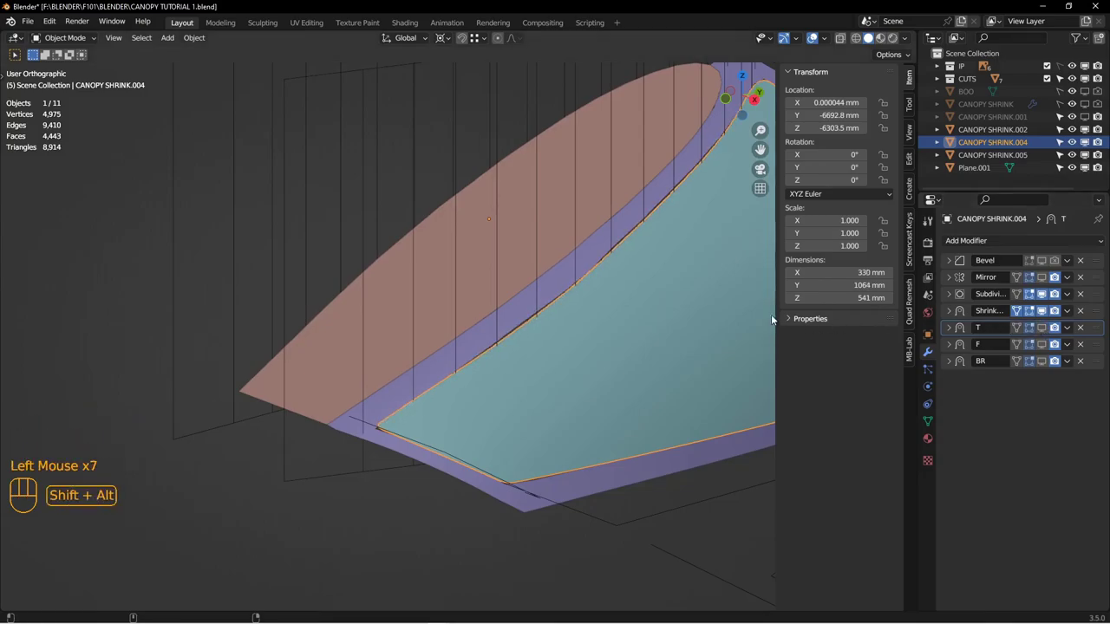
Step: Duplicate the T Shrinkwrap modifier once more and apply the new copy to the side glass
middle_click_drag(763, 312, 688, 359, "shift")
left_click(1067, 328)
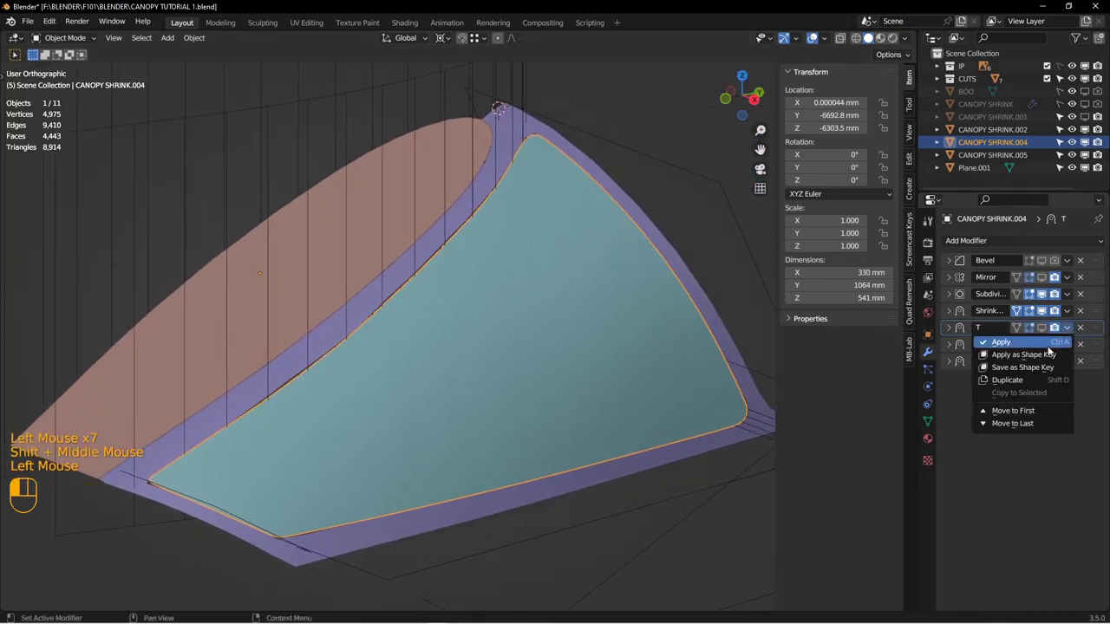
left_click(1006, 380)
left_click(1067, 344)
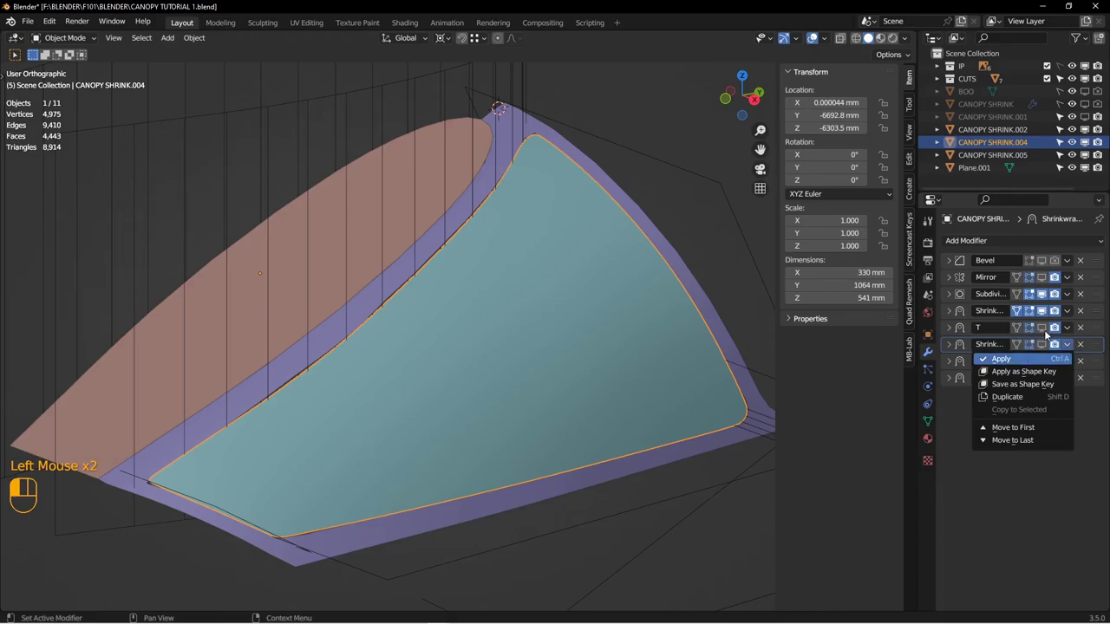
left_click(1047, 358)
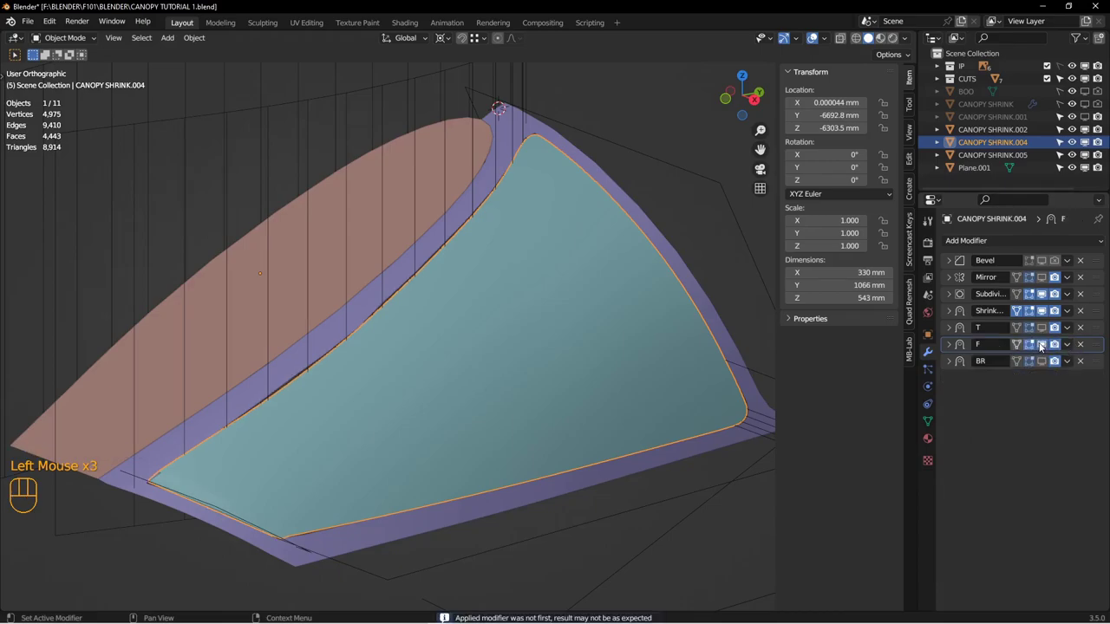
Step: Duplicate the F Shrinkwrap modifier once more and apply the new copy to the side glass
left_click(1066, 344)
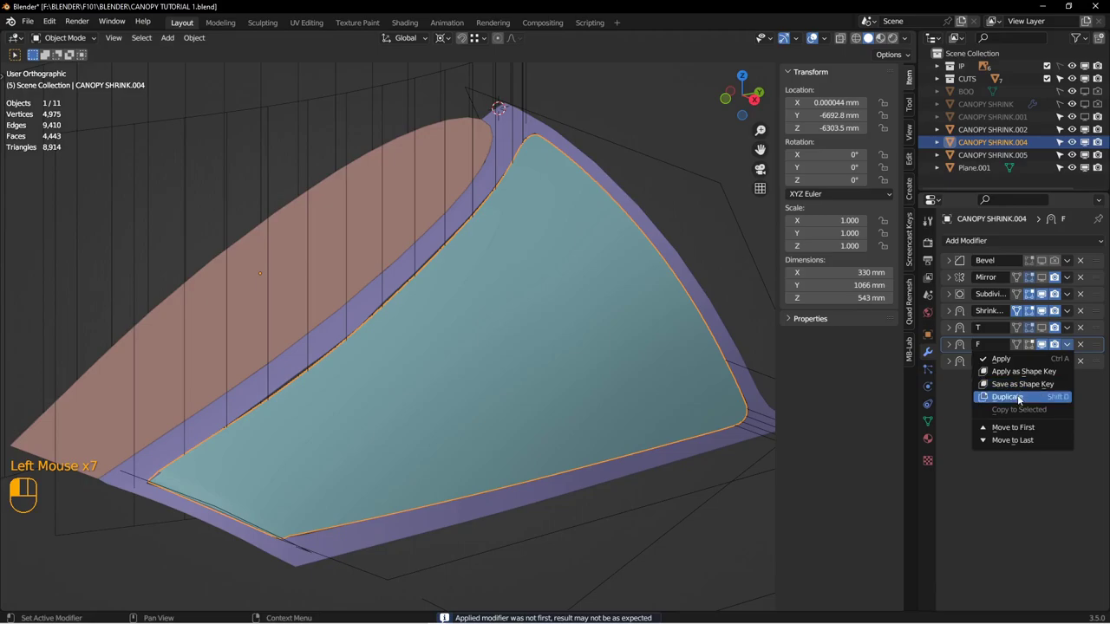
left_click(1006, 398)
left_click(1066, 360)
left_click(1023, 376)
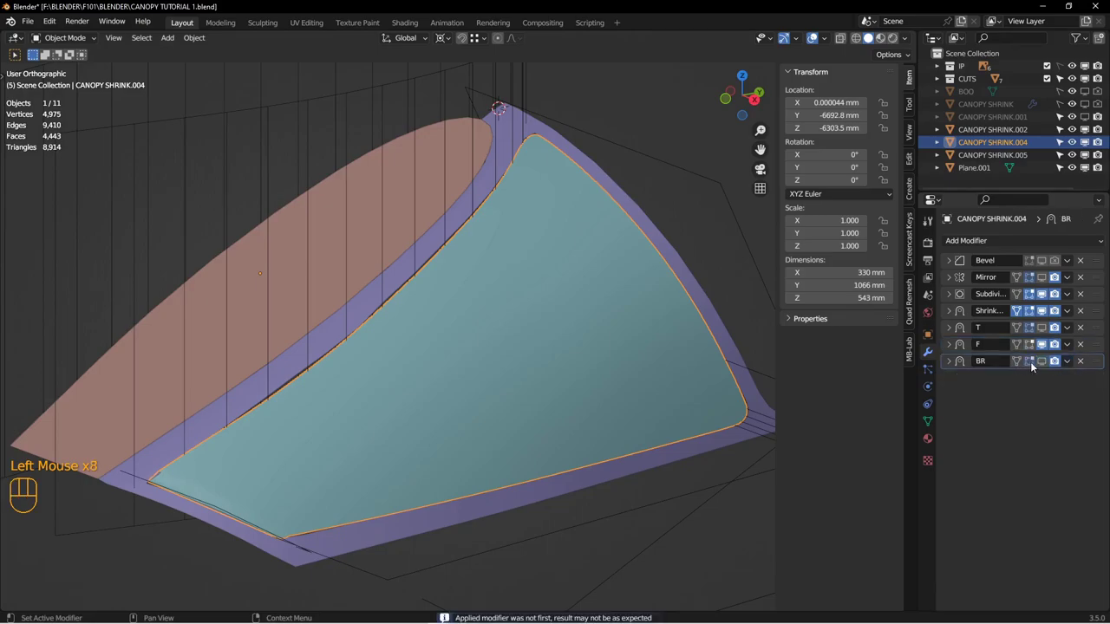
Step: Duplicate the BR Shrinkwrap modifier once more and apply the new copy to the side glass
left_click(1065, 362)
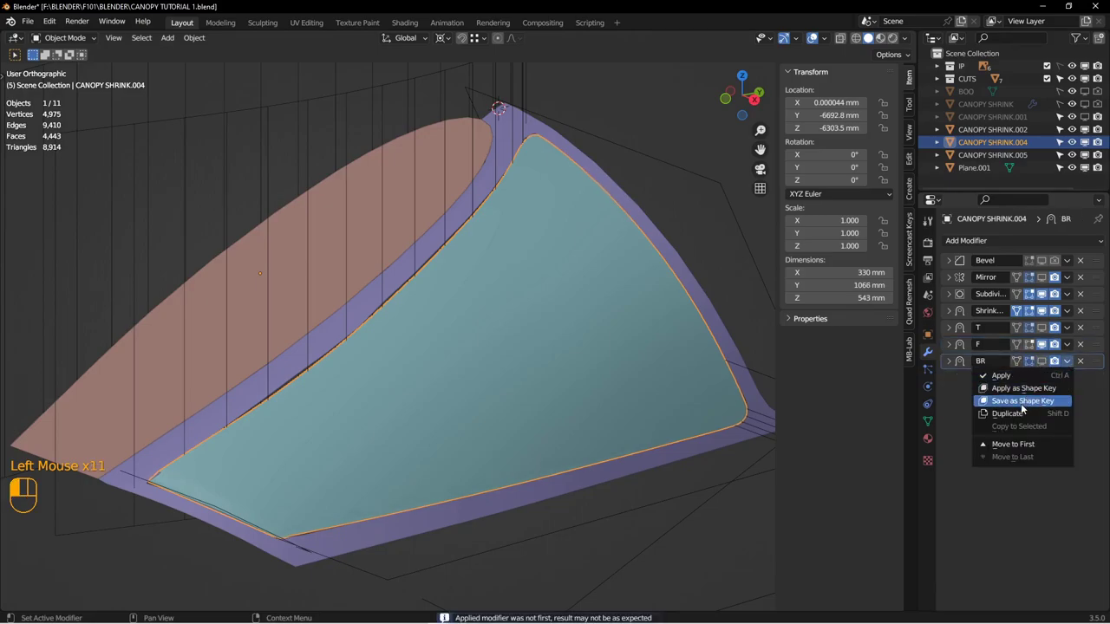
left_click(1023, 414)
left_click(1067, 379)
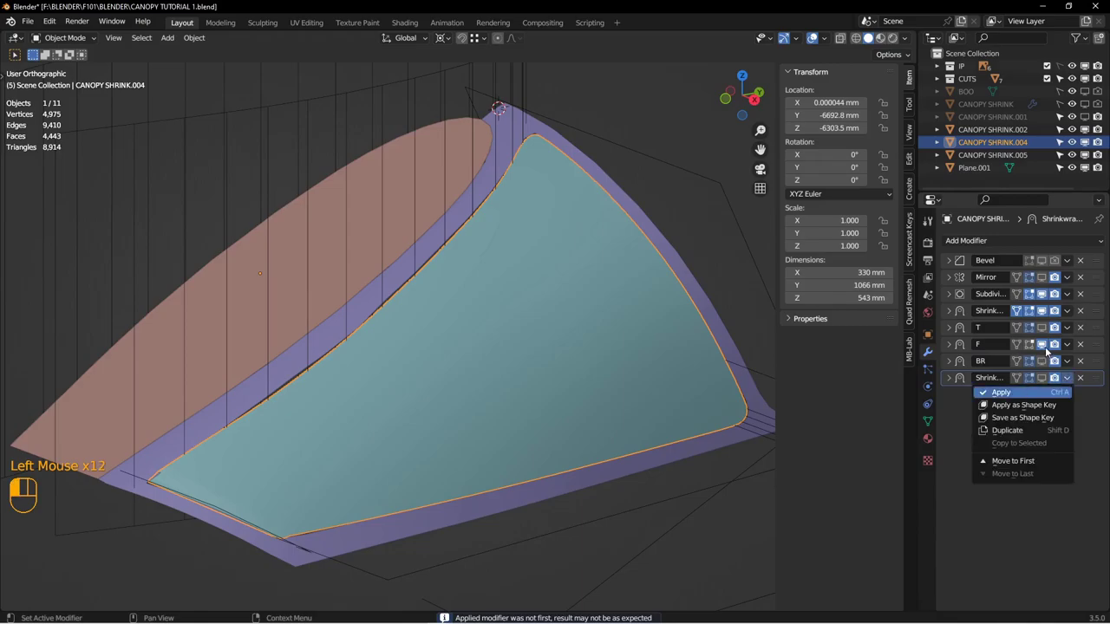
Step: Apply the last Shrinkwrap copy on CANOPY SHRINK.004, and duplicate the main Shrinkwrap modifier and apply its copy
left_click(997, 392)
left_click_drag(1067, 310, 1027, 363)
left_click(1068, 327)
left_click(1015, 343)
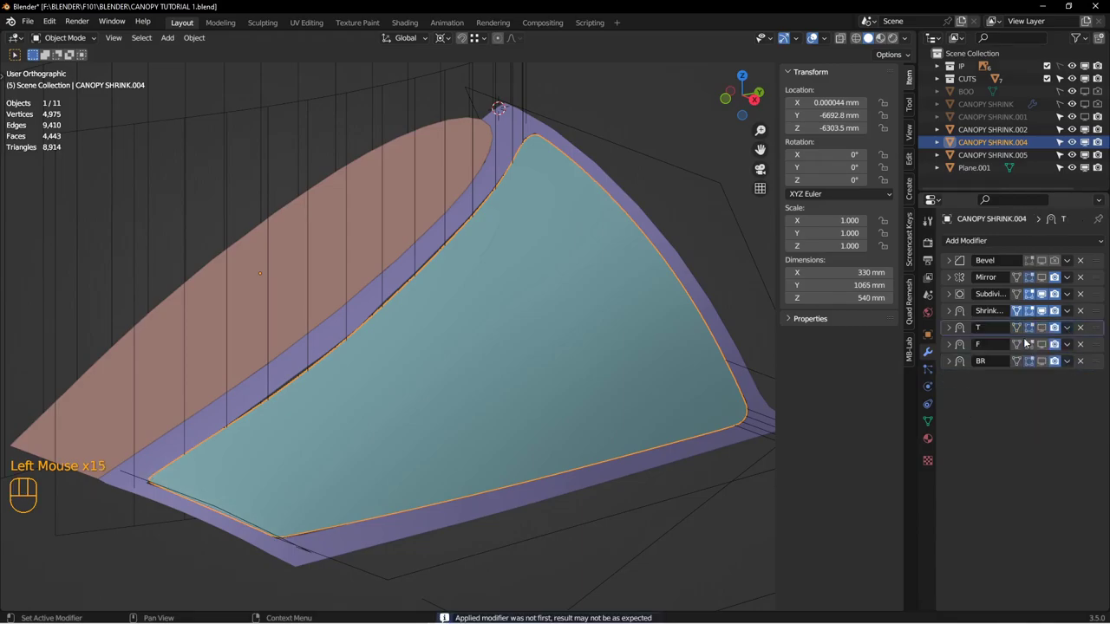
Step: Compare the effect of the T and F modifiers in the viewport, leaving only F of the two displayed
left_click(1040, 328)
left_click(1040, 328)
left_click(1041, 328)
left_click(1040, 328)
left_click(1041, 328)
left_click(1041, 327)
left_click(1042, 345)
left_click(1041, 345)
Step: Duplicate the F Shrinkwrap modifier on CANOPY SHRINK.004 and apply the copy
left_click(1067, 345)
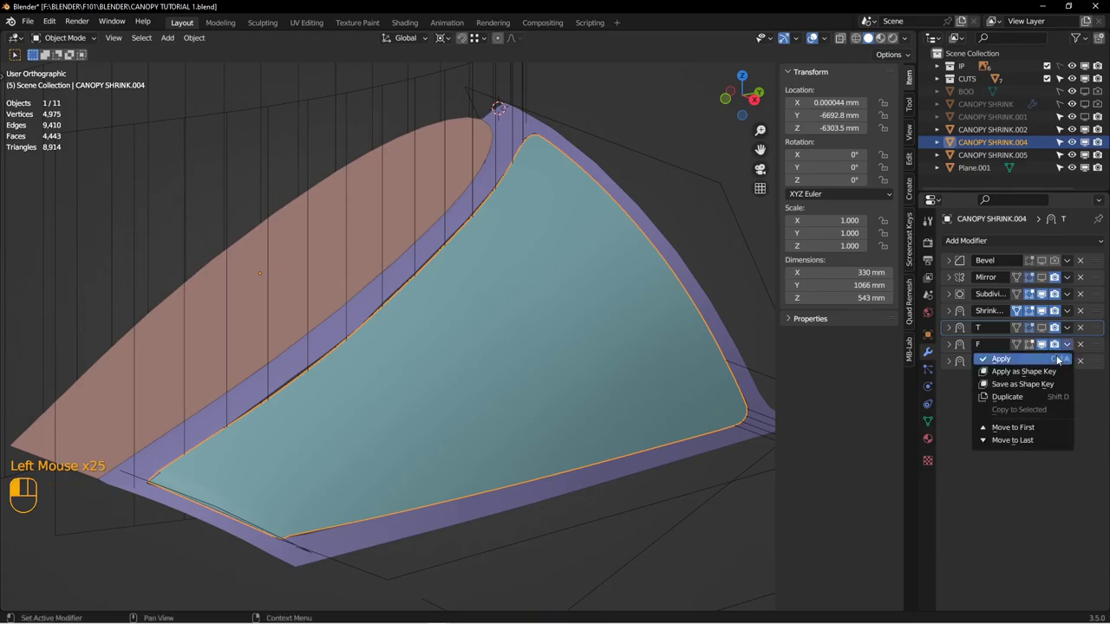
left_click(1029, 398)
left_click(1066, 361)
left_click(1051, 375)
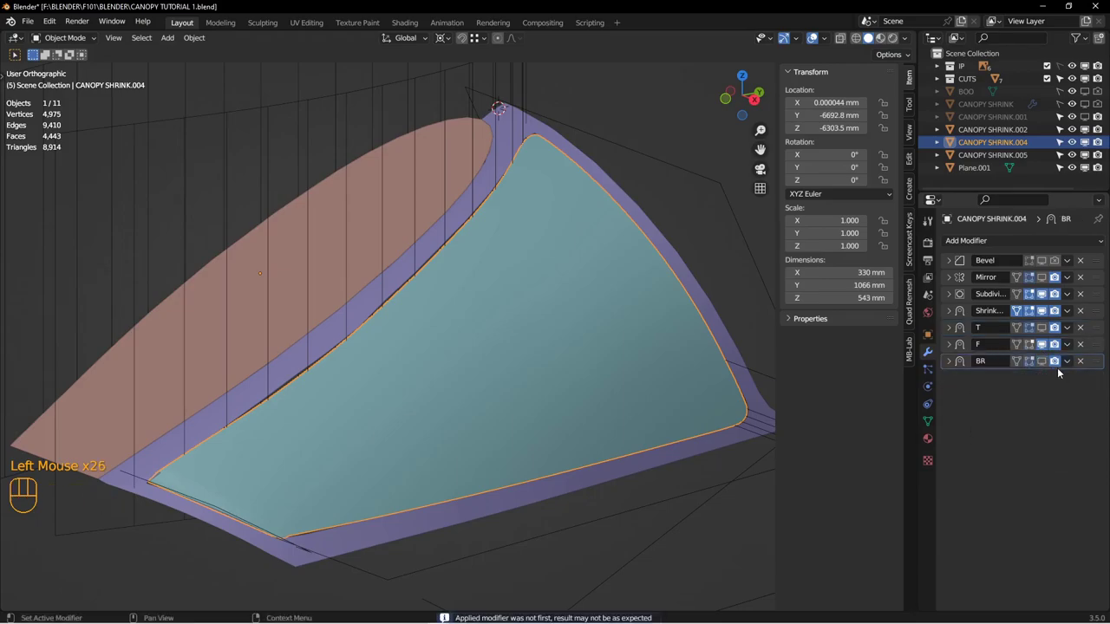
Step: Duplicate the T Shrinkwrap modifier on CANOPY SHRINK.004 and apply the copy
left_click(1068, 328)
left_click(1022, 379)
left_click(1066, 345)
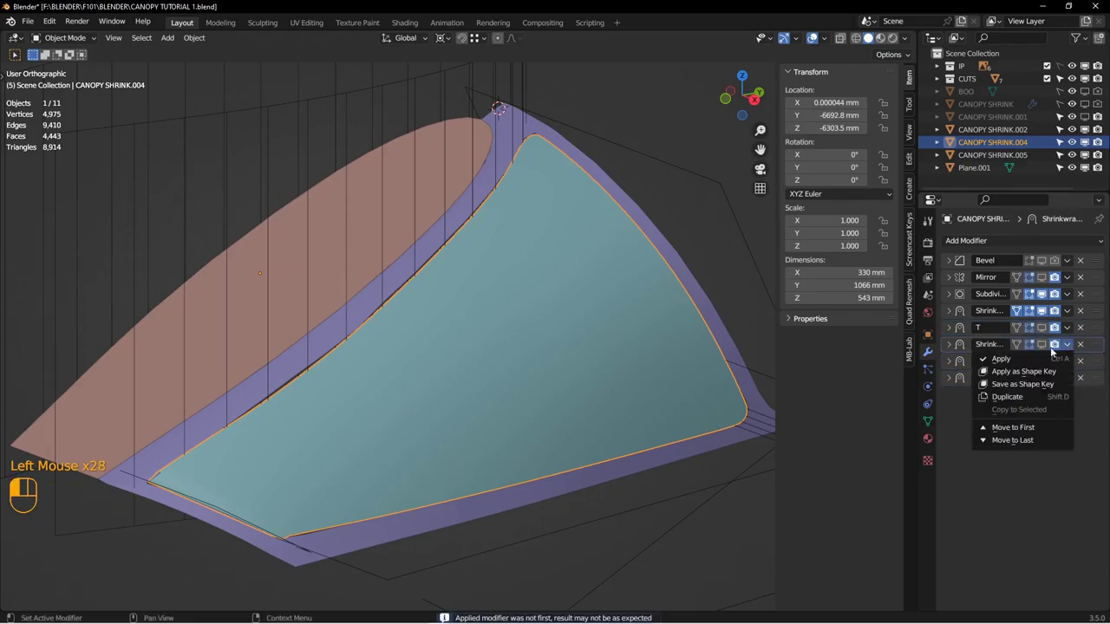
left_click(1035, 359)
Step: Duplicate the BR Shrinkwrap modifier on CANOPY SHRINK.004 and apply the copy
left_click(1066, 360)
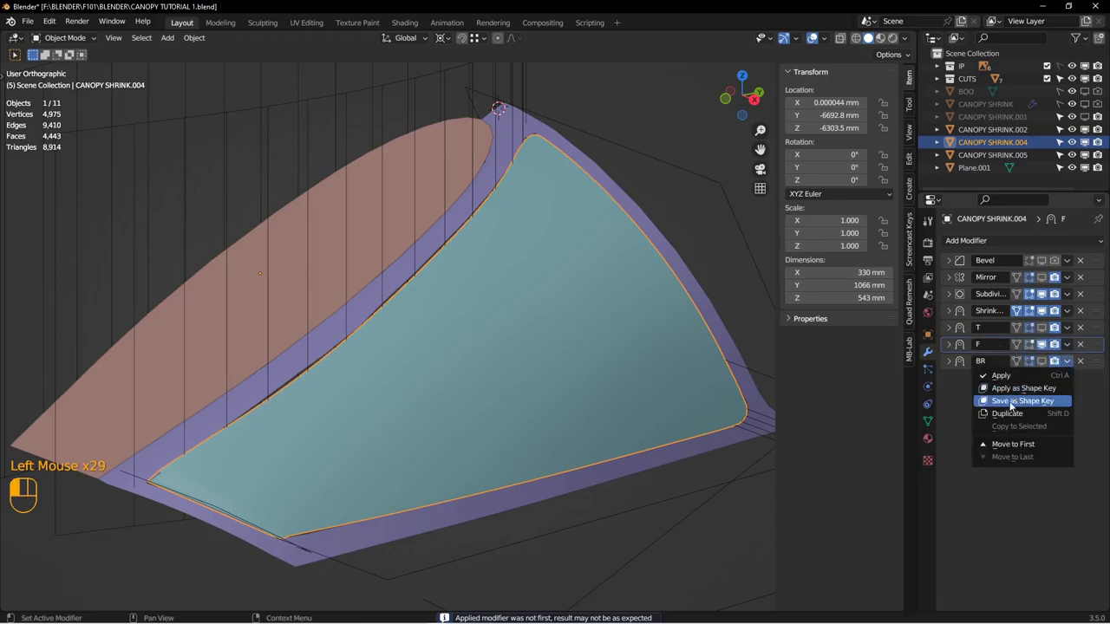
left_click(1036, 414)
left_click_drag(1066, 379, 1017, 395)
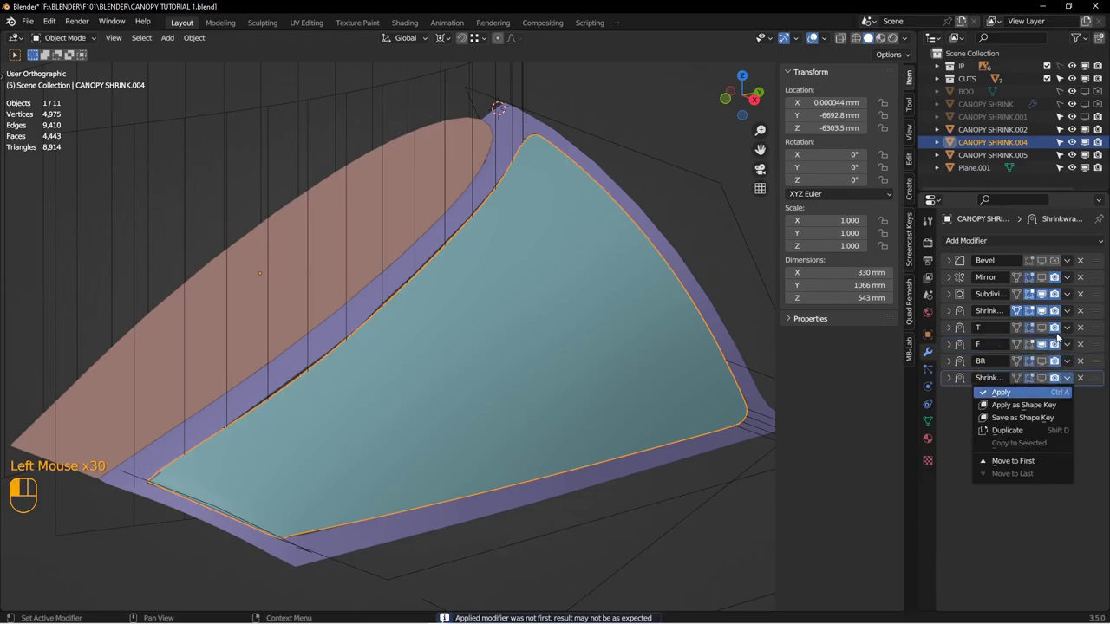
left_click(1017, 392)
Step: Duplicate the main Shrinkwrap modifier and apply the copy, and turn off the F modifier's viewport display
left_click_drag(1066, 310, 1023, 366)
left_click_drag(1060, 332, 1029, 341)
middle_click_drag(522, 314, 528, 304, "shift")
middle_click_drag(527, 303, 479, 321)
middle_click_drag(478, 321, 607, 329)
left_click(1041, 344)
Step: Examine how the side panel's edges meet the surrounding frame, including against the blueprint in top view
middle_click_drag(520, 330, 427, 345, "shift")
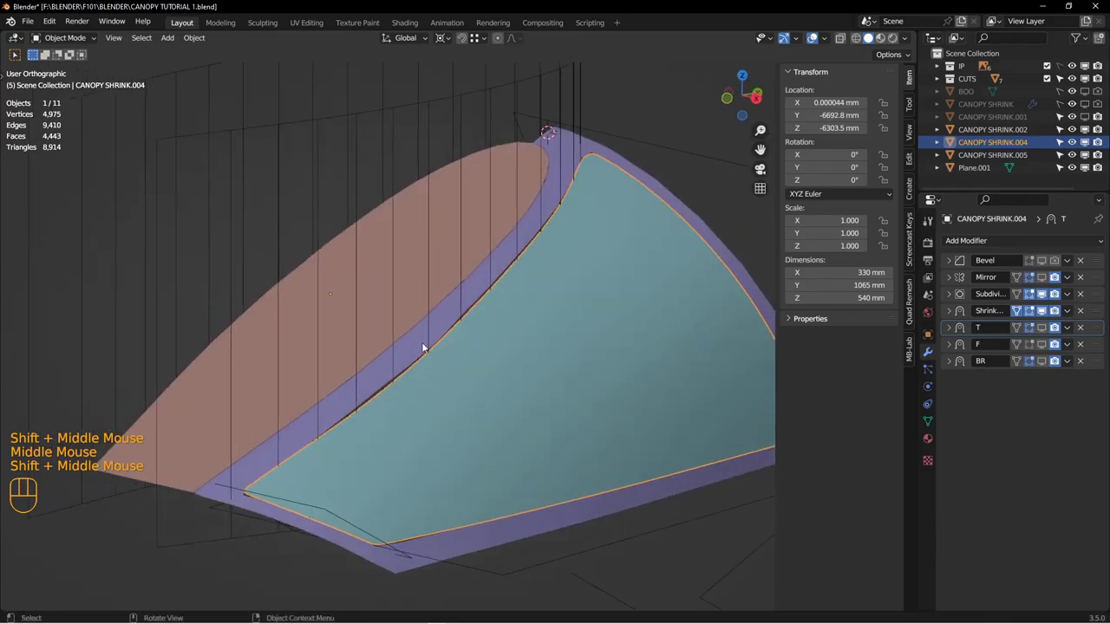
middle_click_drag(487, 318, 422, 371)
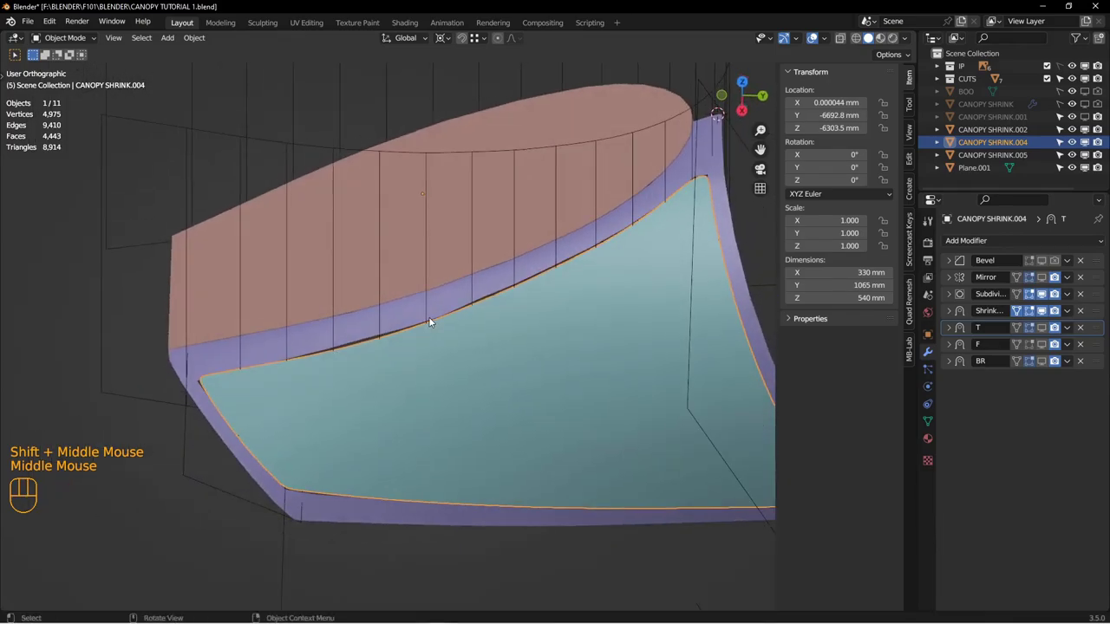
scroll(429, 321, "down", 2)
middle_click_drag(428, 321, 532, 252)
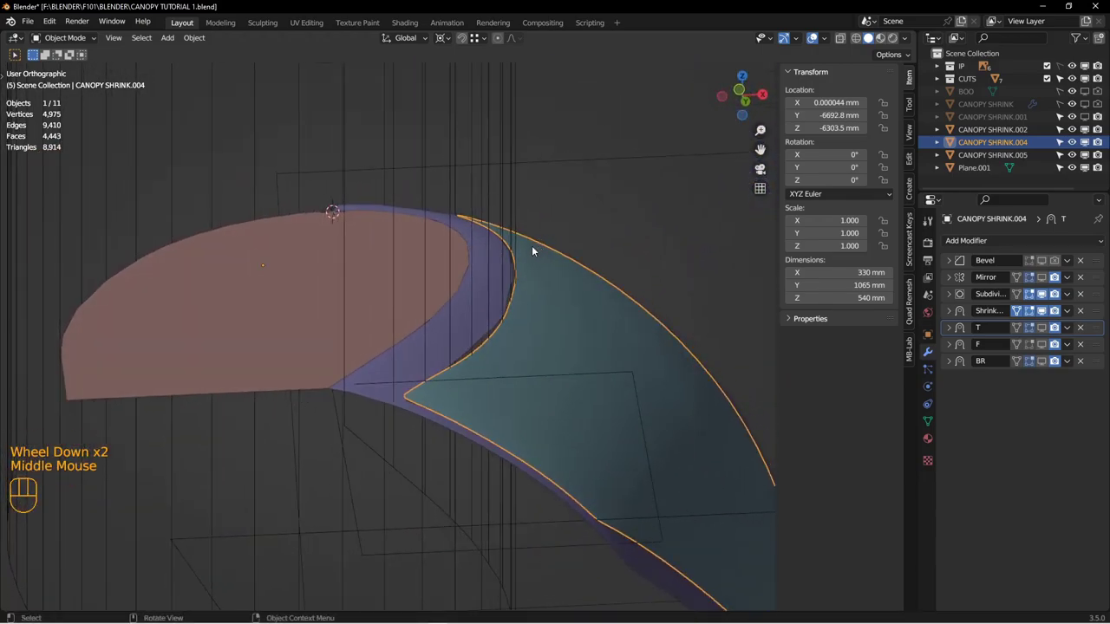
key("KP_7")
scroll(533, 250, "up", 2)
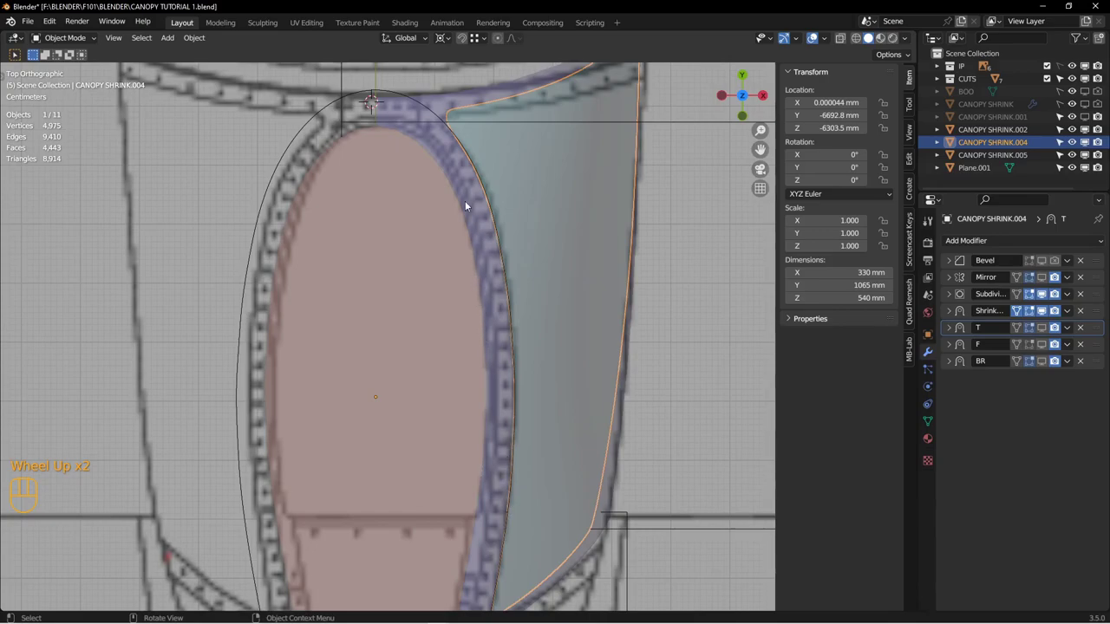
middle_click_drag(508, 488, 642, 101, "shift")
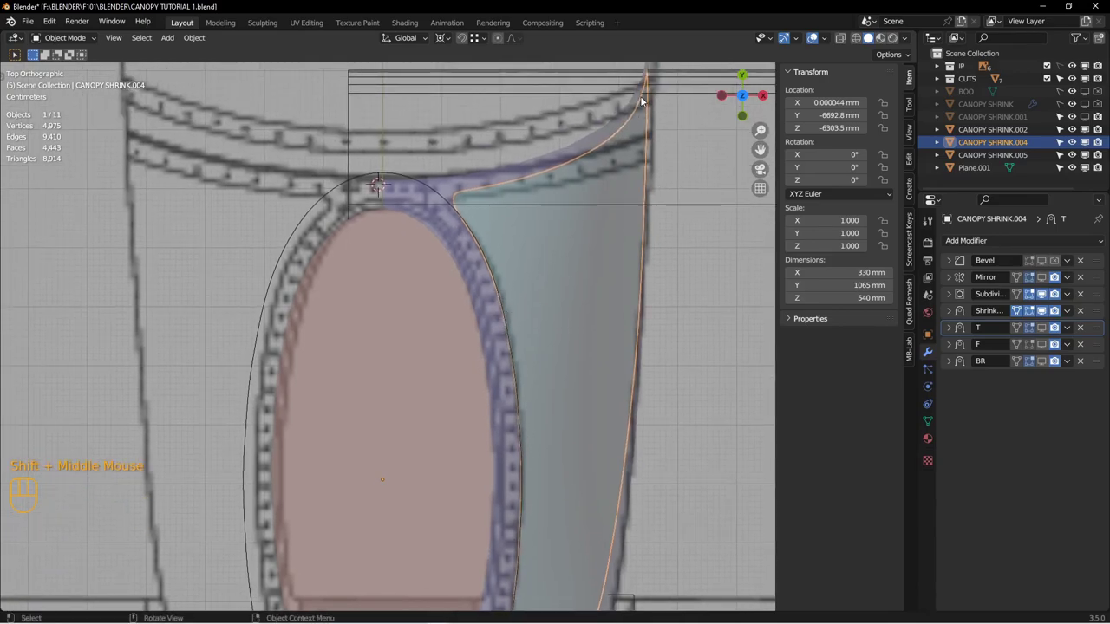
middle_click_drag(532, 181, 503, 320, "shift")
middle_click_drag(503, 321, 495, 341, "shift")
scroll(486, 341, "down", 1)
Step: Select the frame CANOPY SHRINK.002 and examine its border around the side panel from several angles
key("Tab")
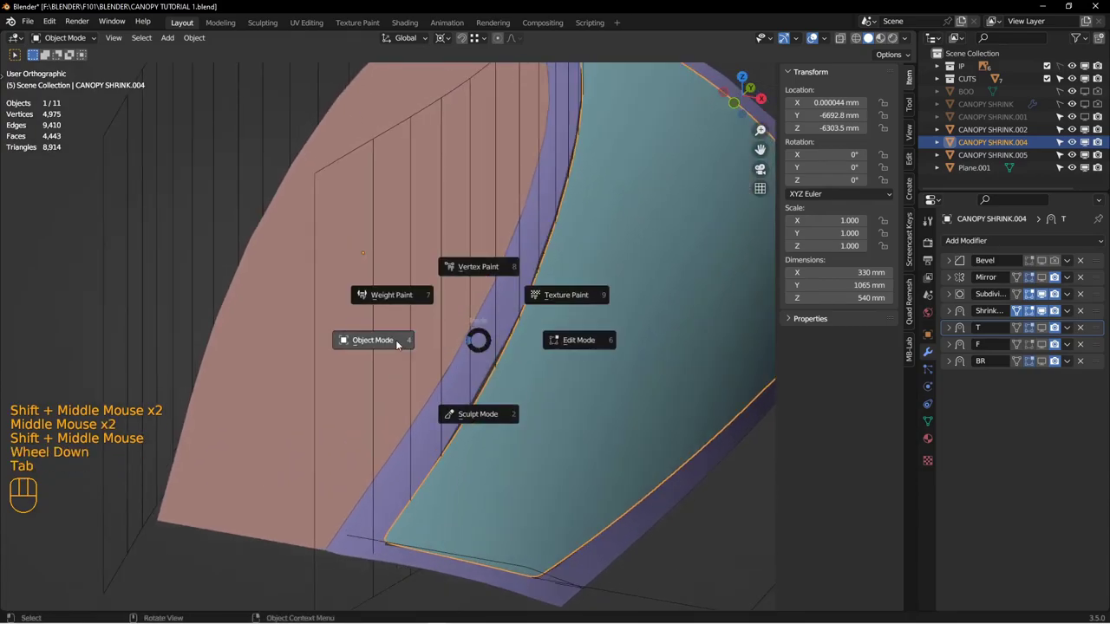
left_click(467, 373)
scroll(515, 330, "up", 1)
middle_click_drag(515, 329, 490, 342, "shift")
middle_click_drag(490, 343, 490, 167)
scroll(478, 335, "down", 1)
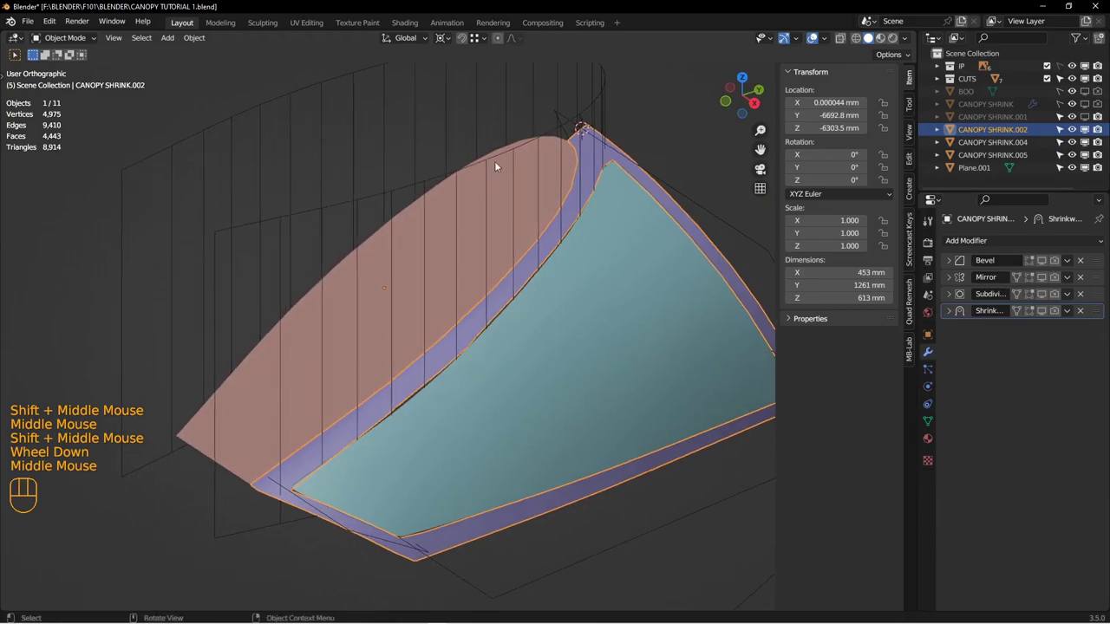
scroll(350, 253, "up", 1)
middle_click_drag(350, 253, 601, 224)
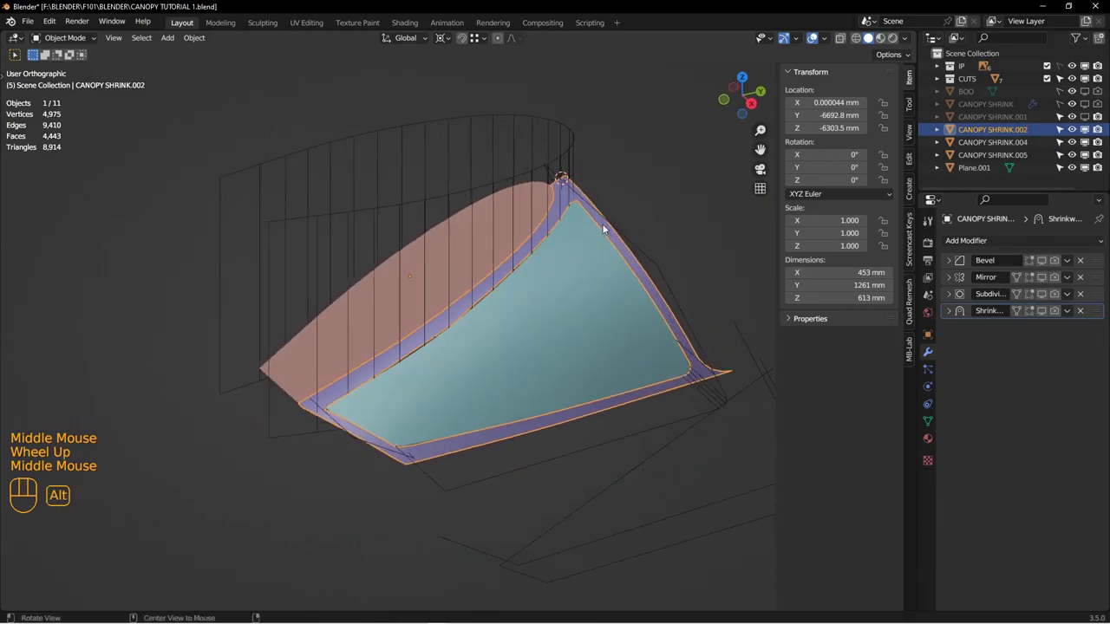
middle_click_drag(616, 379, 646, 226)
scroll(468, 369, "down", 1)
middle_click_drag(597, 271, 526, 241, "shift")
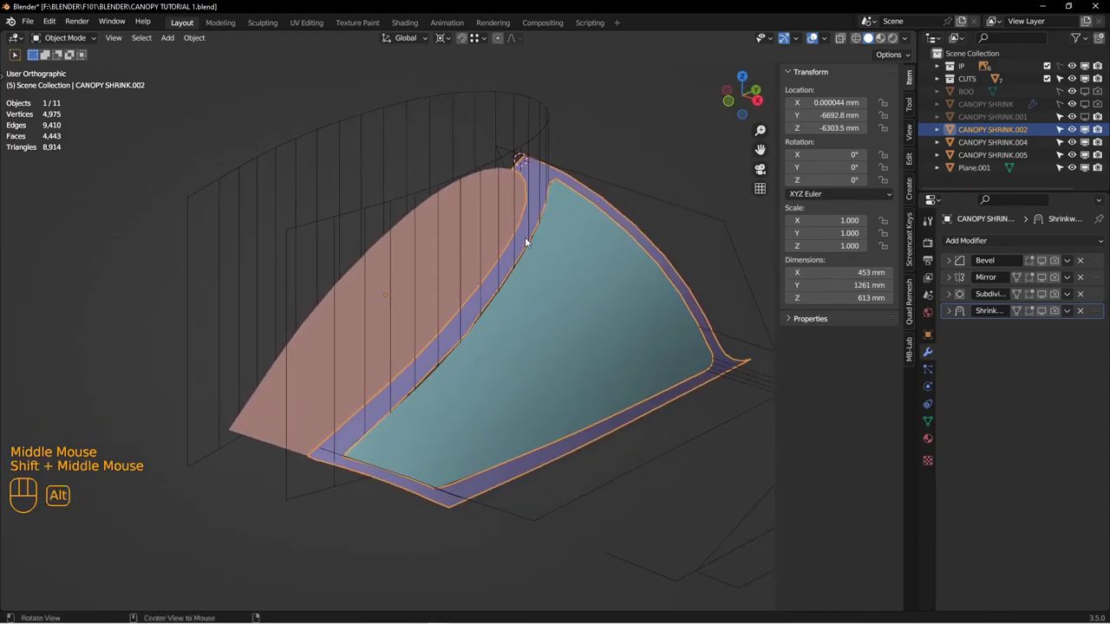
Step: Create three vertex groups named T, F and BR on CANOPY SHRINK.002
left_click(966, 240)
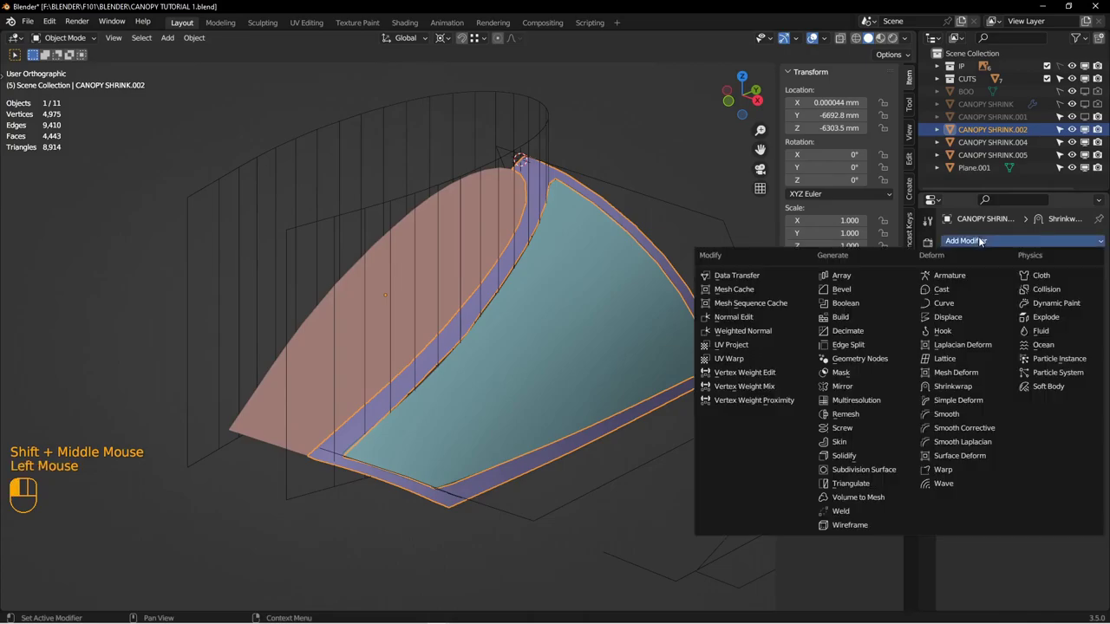
left_click(928, 421)
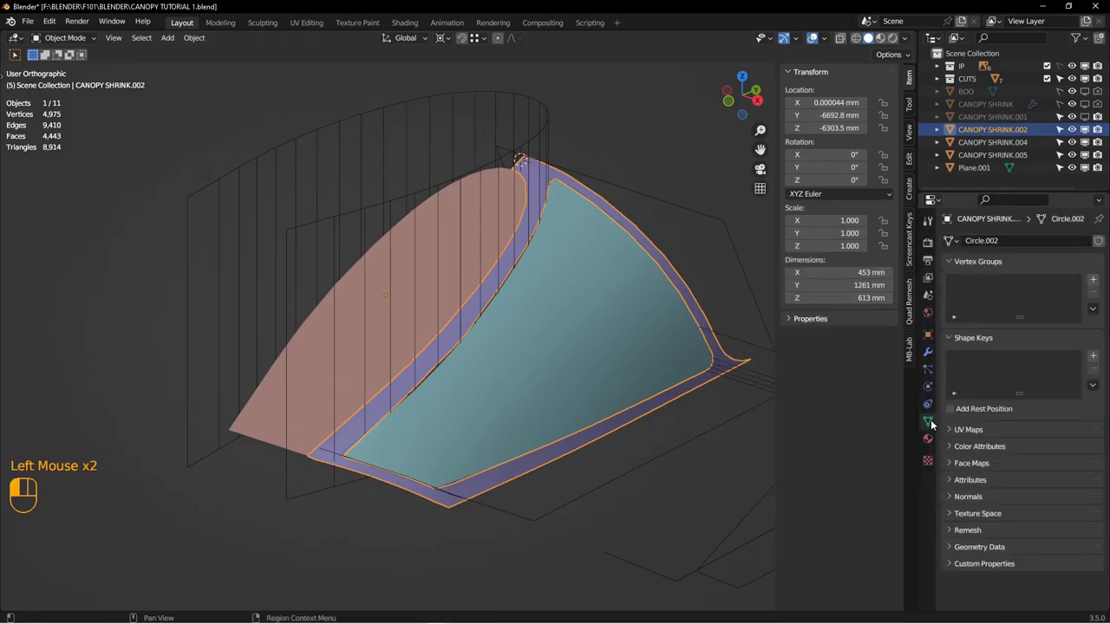
left_click(1094, 279)
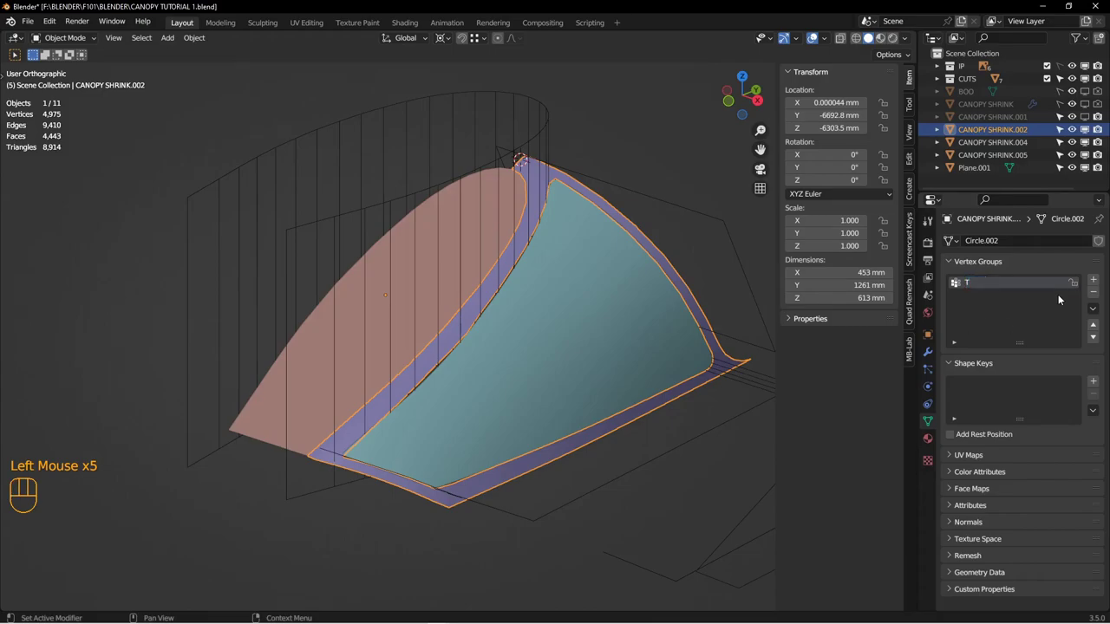
left_click(1093, 282)
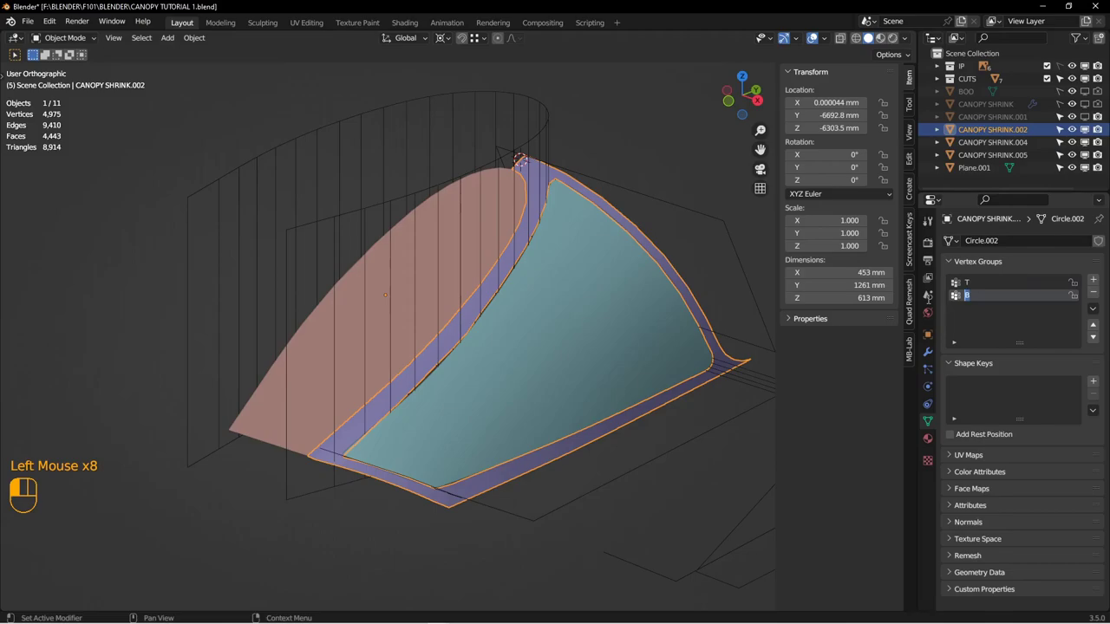
left_click(1093, 281)
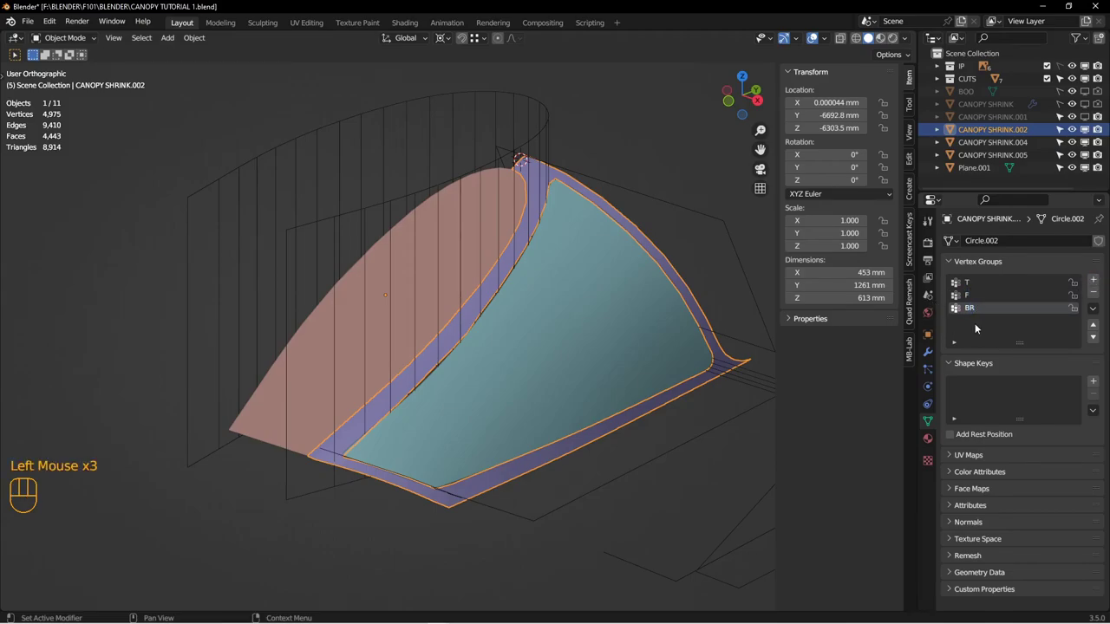
Step: Select the vertices along the upper curved edge of the frame's side opening and assign them to vertex group T
key("Tab")
middle_click_drag(526, 290, 552, 229, "shift")
scroll(552, 230, "down", 2)
scroll(552, 230, "down", 1)
key("alt+a")
left_click(602, 154)
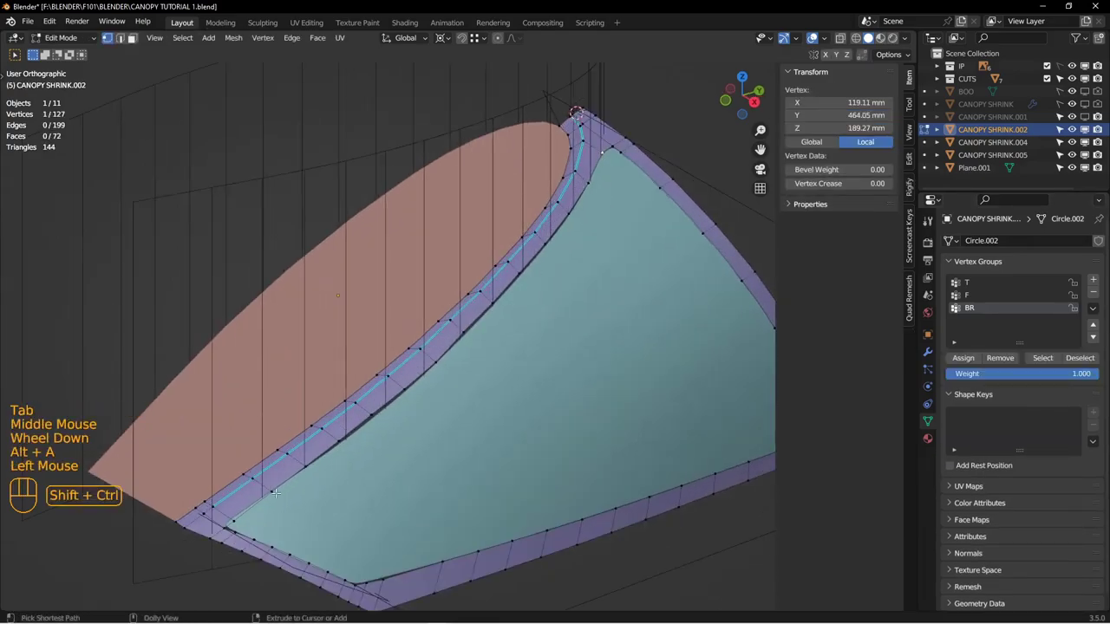
left_click(230, 522, "ctrl+shift")
middle_click_drag(230, 521, 326, 380, "shift")
scroll(326, 380, "down", 3)
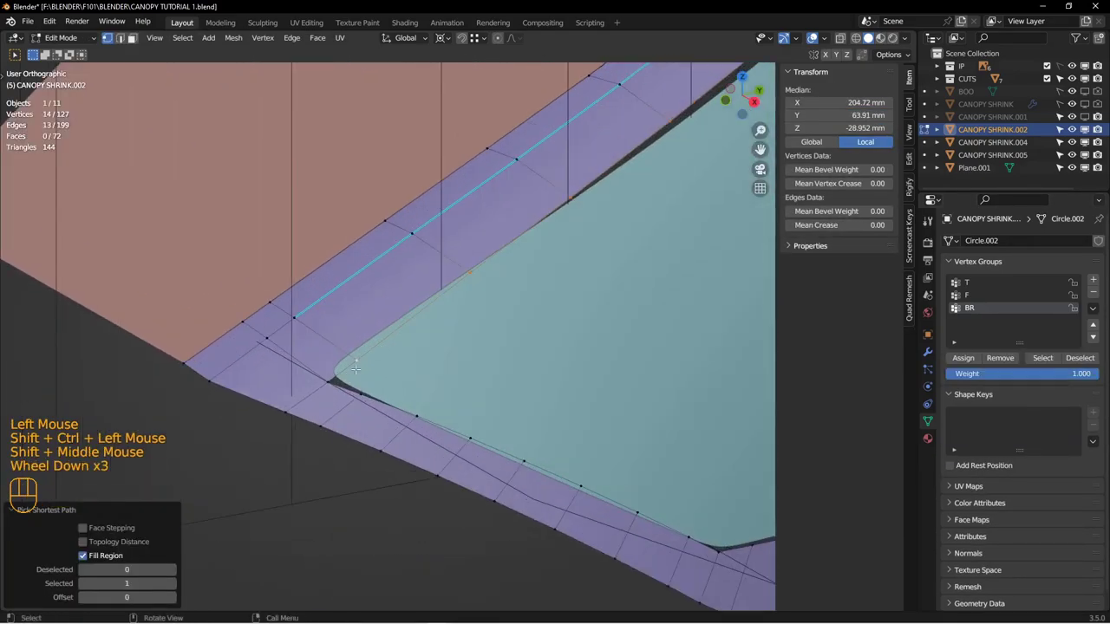
left_click(326, 380, "shift")
scroll(381, 329, "up", 2)
middle_click_drag(607, 156, 536, 193, "shift")
scroll(503, 243, "up", 1)
left_click(968, 284)
left_click(963, 358)
Step: Select the vertices along the rear and bottom edges of the frame's side opening and assign them to vertex group BR
left_click(536, 192)
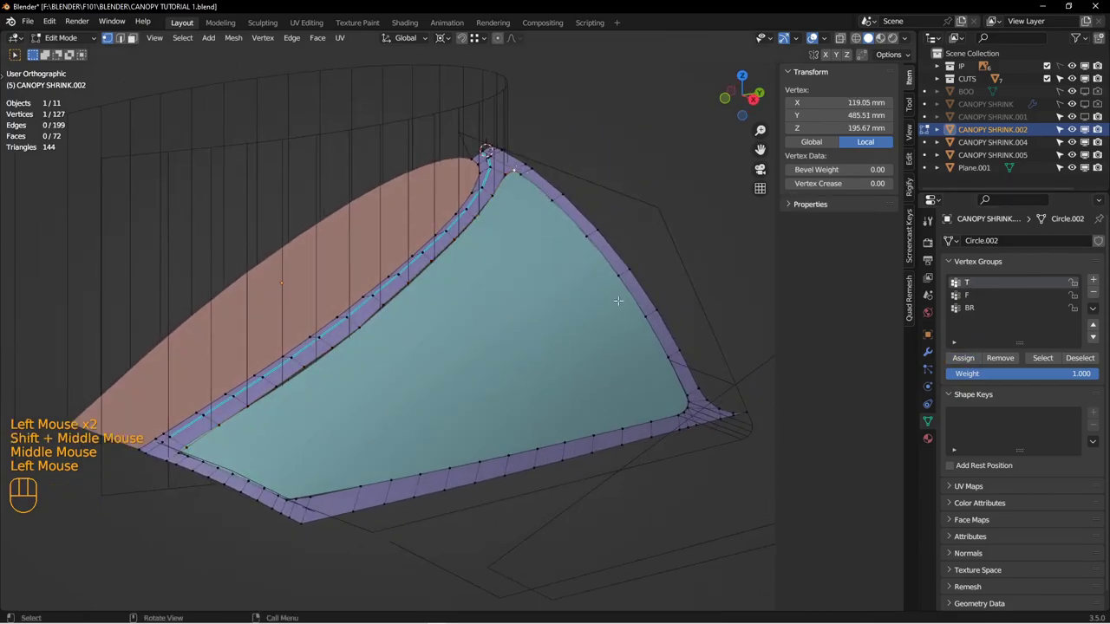
left_click(701, 406, "ctrl+shift")
middle_click_drag(700, 405, 693, 347, "shift")
scroll(691, 335, "down", 2, "shift")
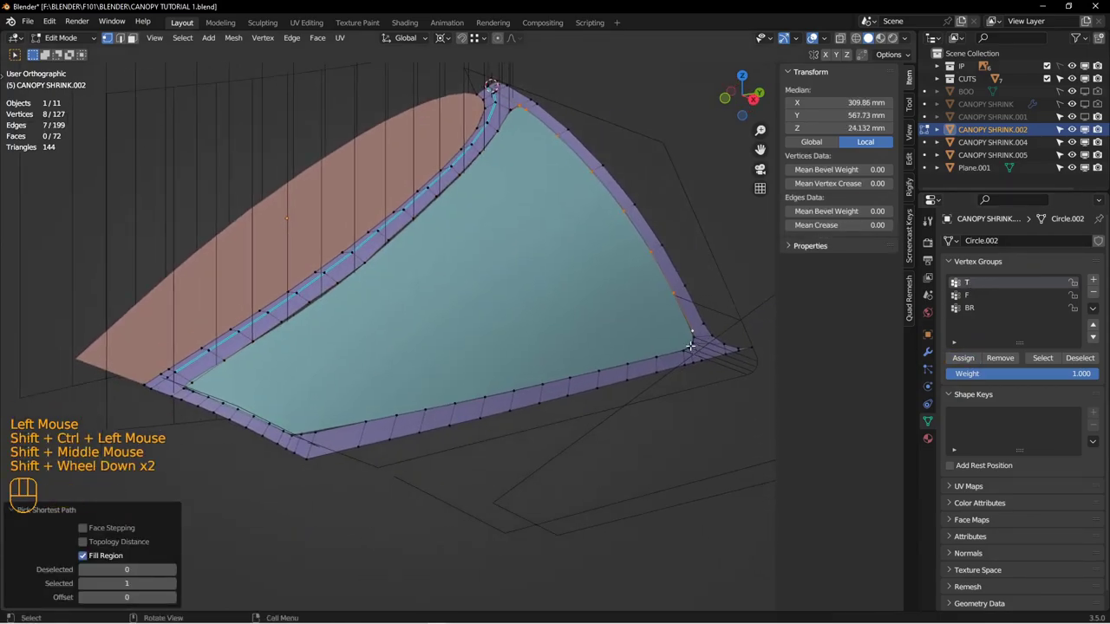
scroll(694, 342, "down", 2)
left_click(696, 333, "shift")
left_click(688, 350, "shift")
left_click(675, 356, "shift")
scroll(671, 356, "up", 2)
middle_click_drag(403, 420, 498, 384, "shift")
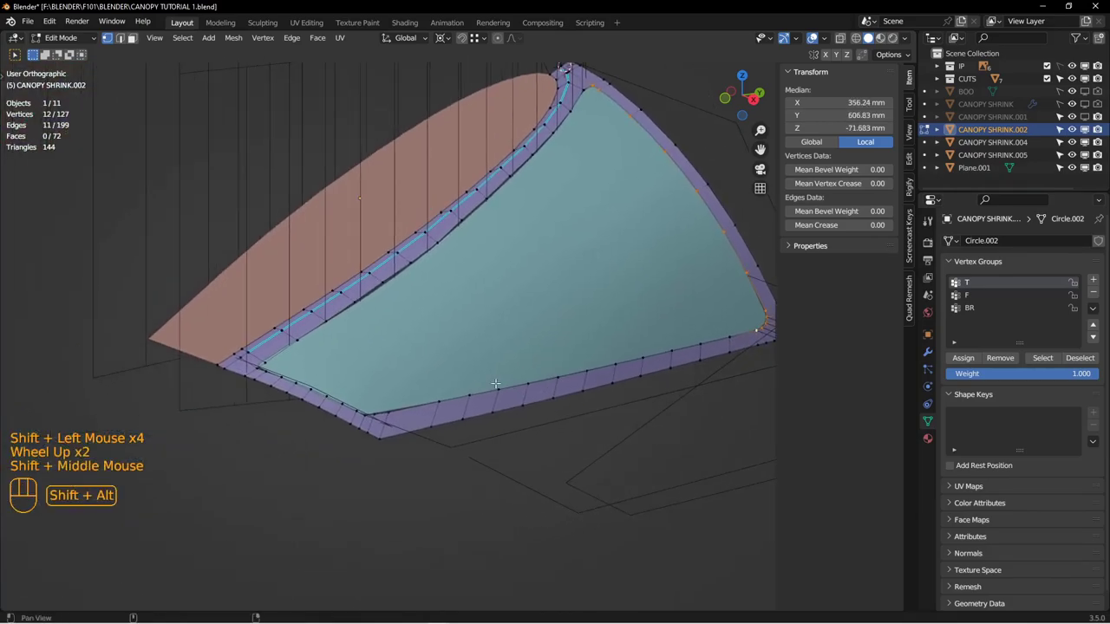
left_click(396, 408, "ctrl+shift")
scroll(520, 415, "down", 3)
middle_click_drag(397, 409, 538, 399, "shift")
left_click(520, 416, "shift")
scroll(555, 408, "up", 4)
middle_click_drag(537, 399, 573, 381)
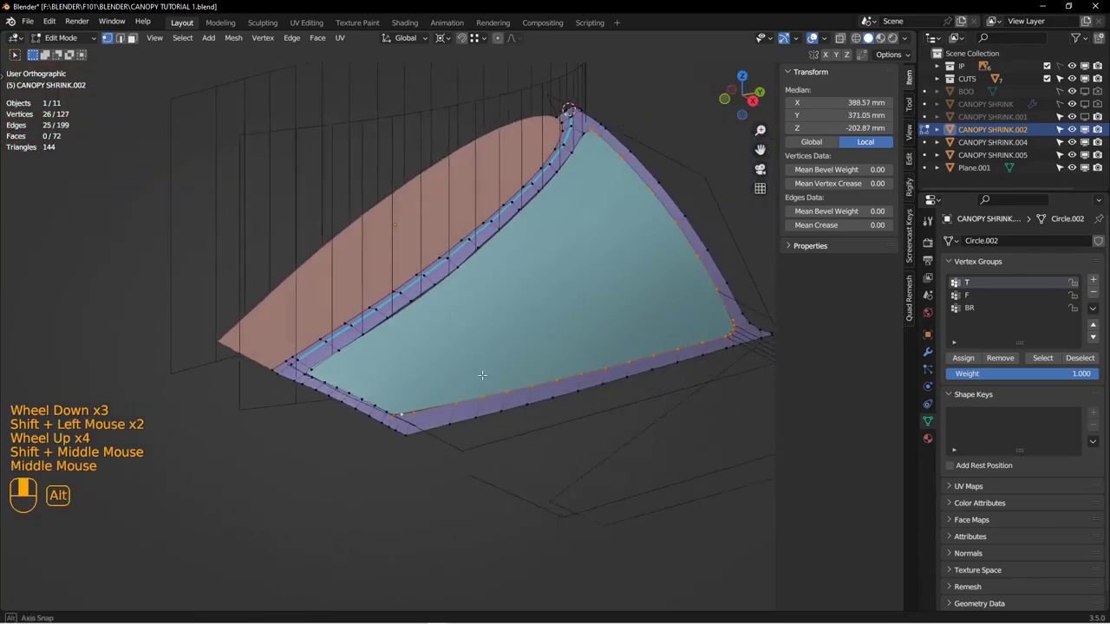
left_click(969, 308)
left_click(962, 357)
Step: Assign the vertices along the front edge of the frame's side opening to vertex group F and return to Object Mode
middle_click_drag(390, 408, 368, 383)
scroll(368, 398, "down", 1)
scroll(368, 382, "down", 1)
left_click(335, 375)
left_click(547, 448, "ctrl+shift")
scroll(547, 449, "up", 2)
middle_click_drag(548, 448, 915, 345)
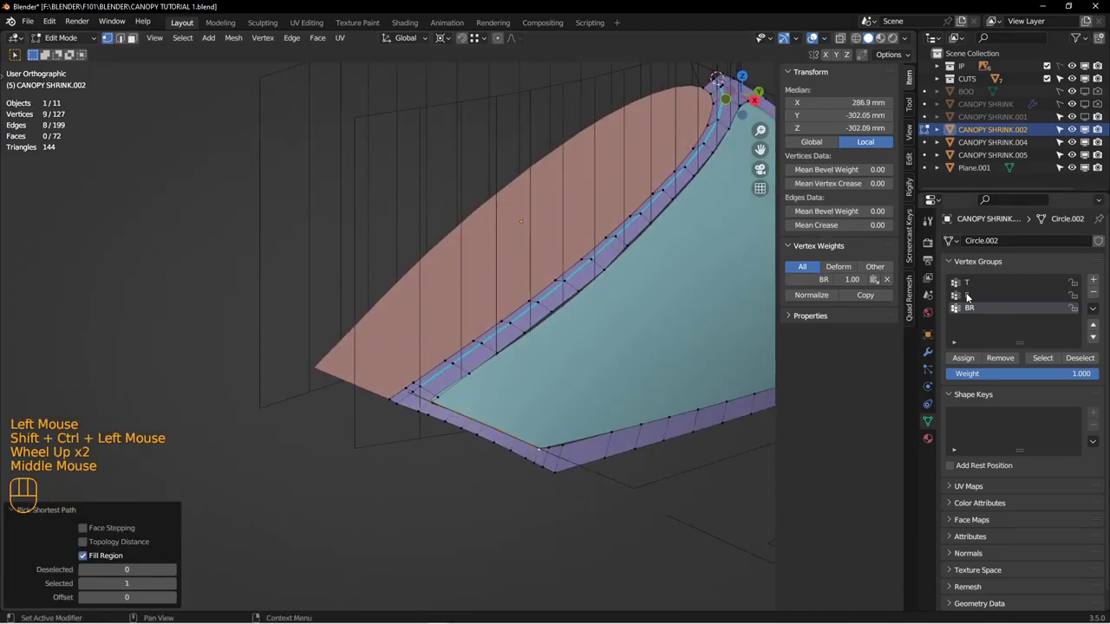
left_click(968, 297)
left_click(962, 357)
key("Tab")
mouse_move(521, 355)
middle_mouse_down("shift")
mouse_move(508, 339)
mouse_move(520, 334)
middle_mouse_up("shift")
key("alt+a")
Step: Add a Shrinkwrap modifier to CANOPY SHRINK.002 and duplicate it twice
left_click(927, 352)
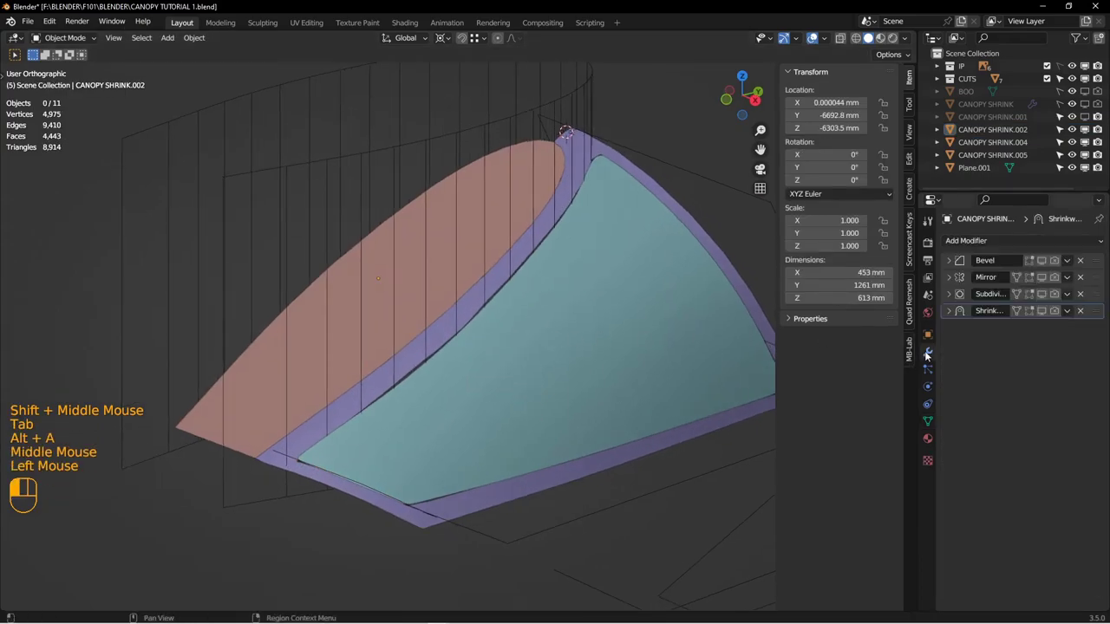
left_click(988, 242)
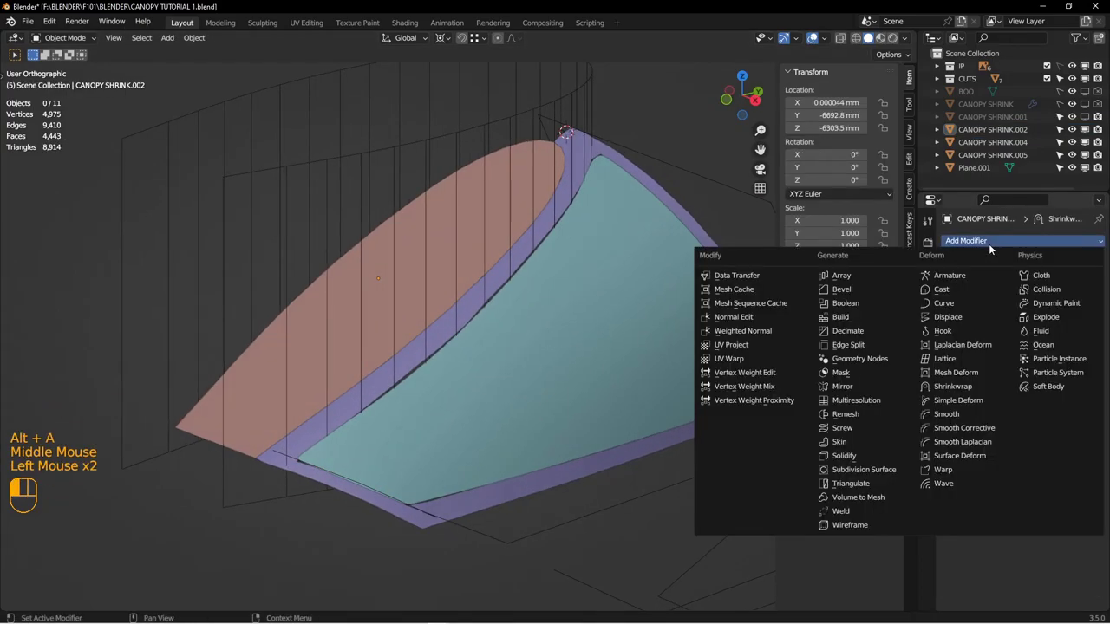
left_click(983, 386)
left_click(1067, 327)
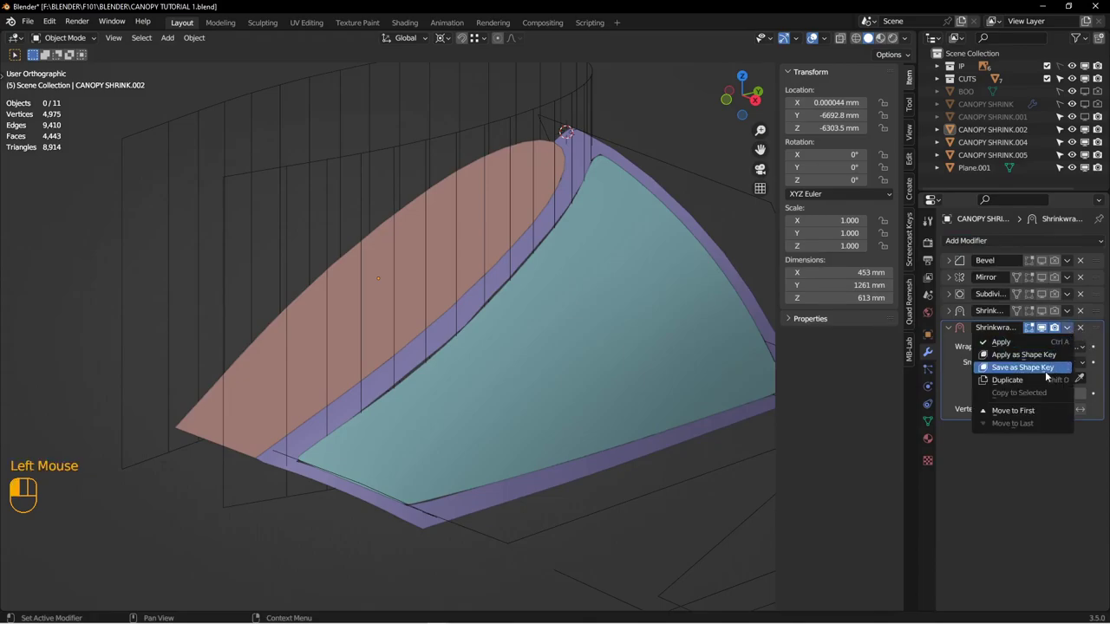
left_click(1023, 380)
left_click(1067, 328)
left_click(1027, 383)
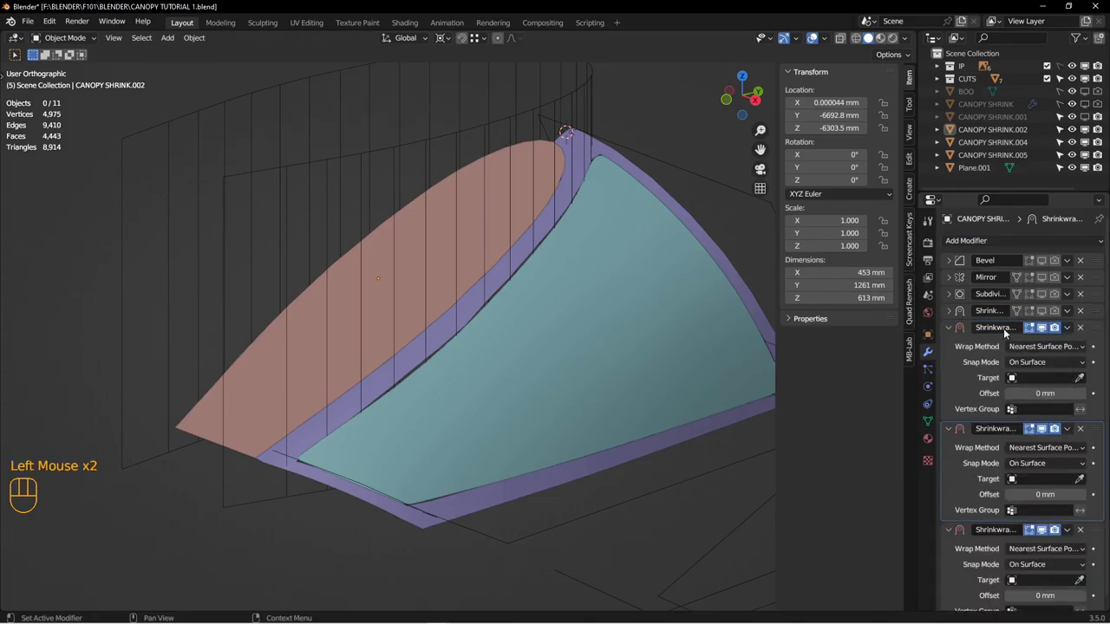
Step: Name the first new Shrinkwrap modifier T, limit it to vertex group T and set its target to Circle.003
left_click(1032, 408)
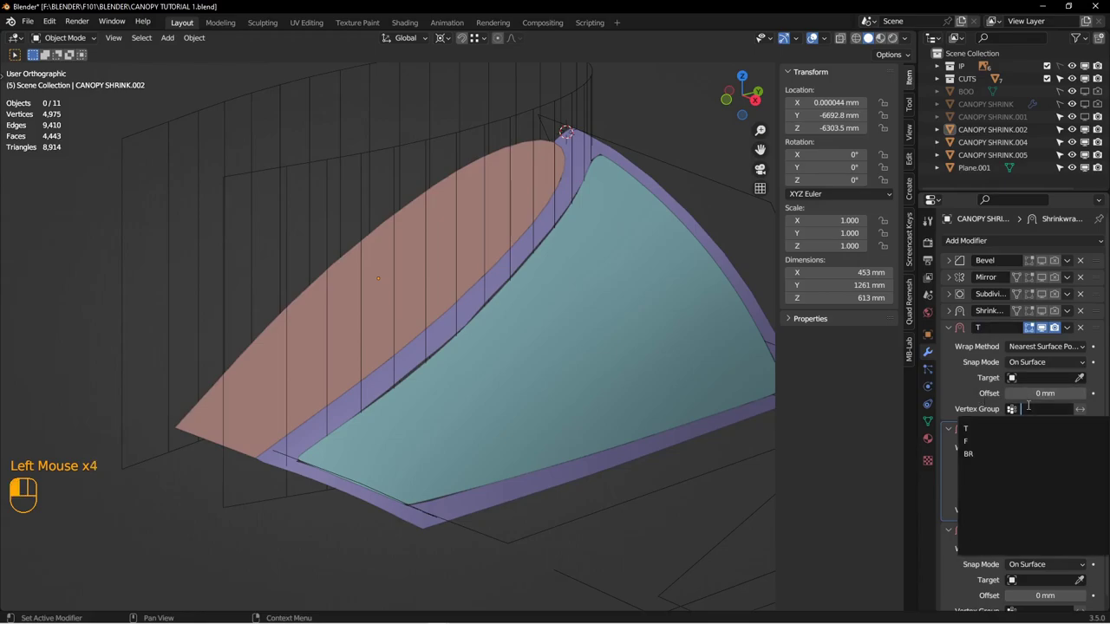
left_click(1031, 429)
left_click(1080, 378)
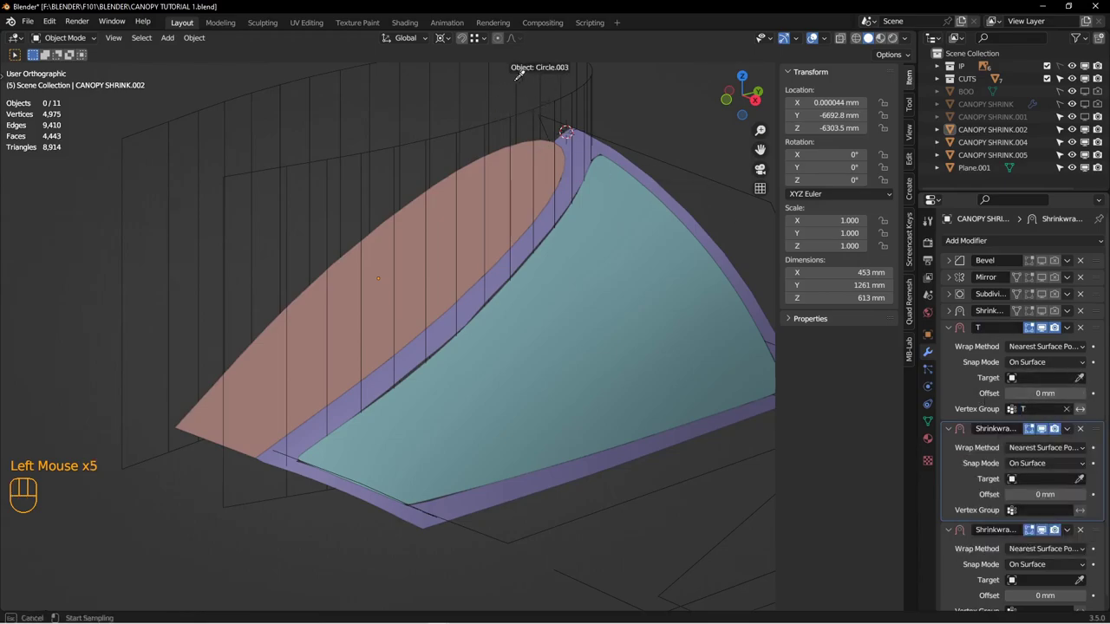
left_click(587, 81)
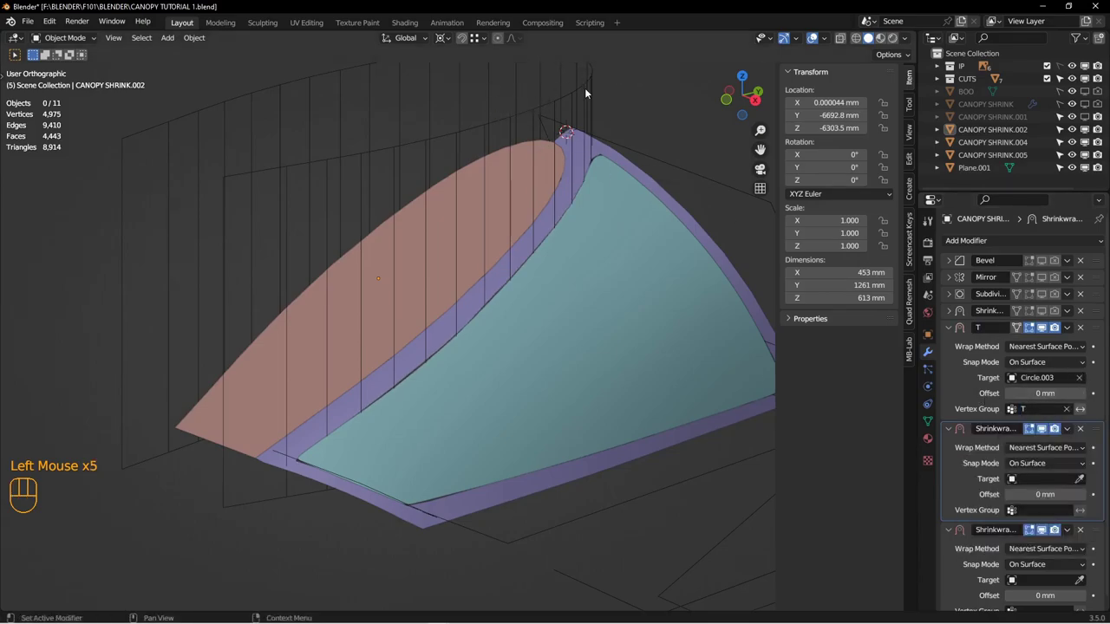
Step: Name the second new Shrinkwrap modifier F, limit it to vertex group F and set its target to Plane.003
left_click(961, 328)
left_click(1041, 425)
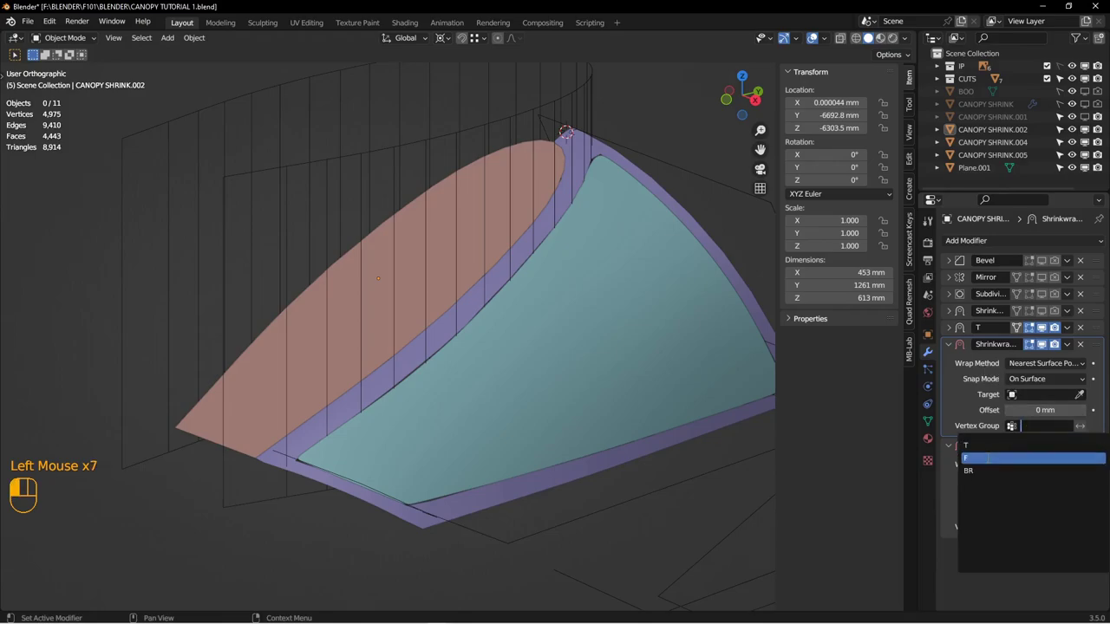
left_click(1032, 456)
middle_click_drag(373, 488, 362, 467)
left_click(1078, 395)
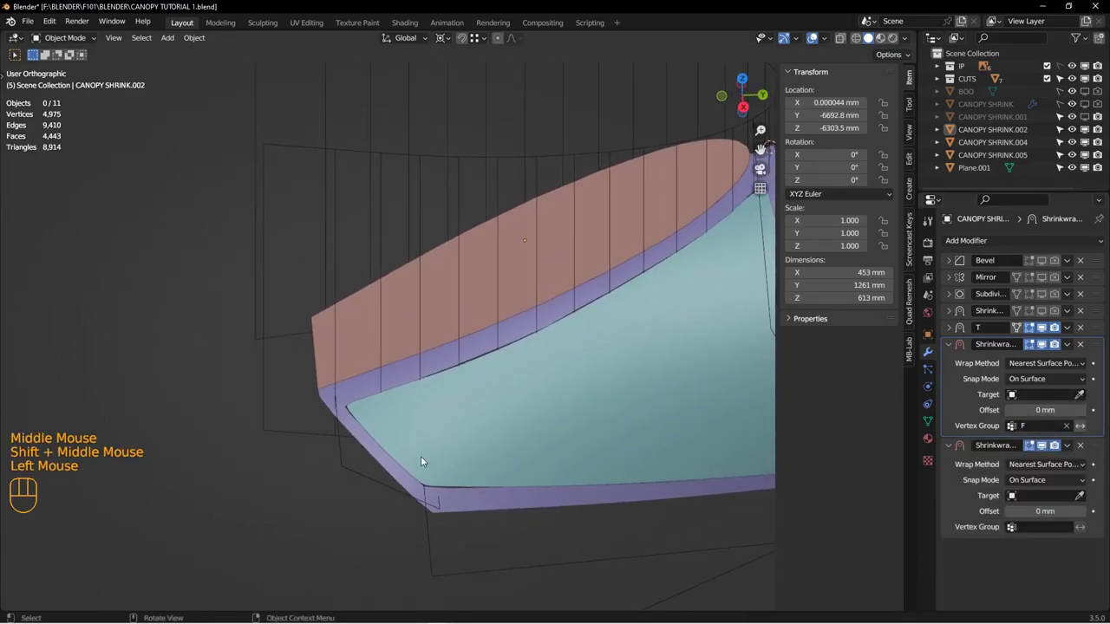
left_click(1079, 394)
left_click(350, 457)
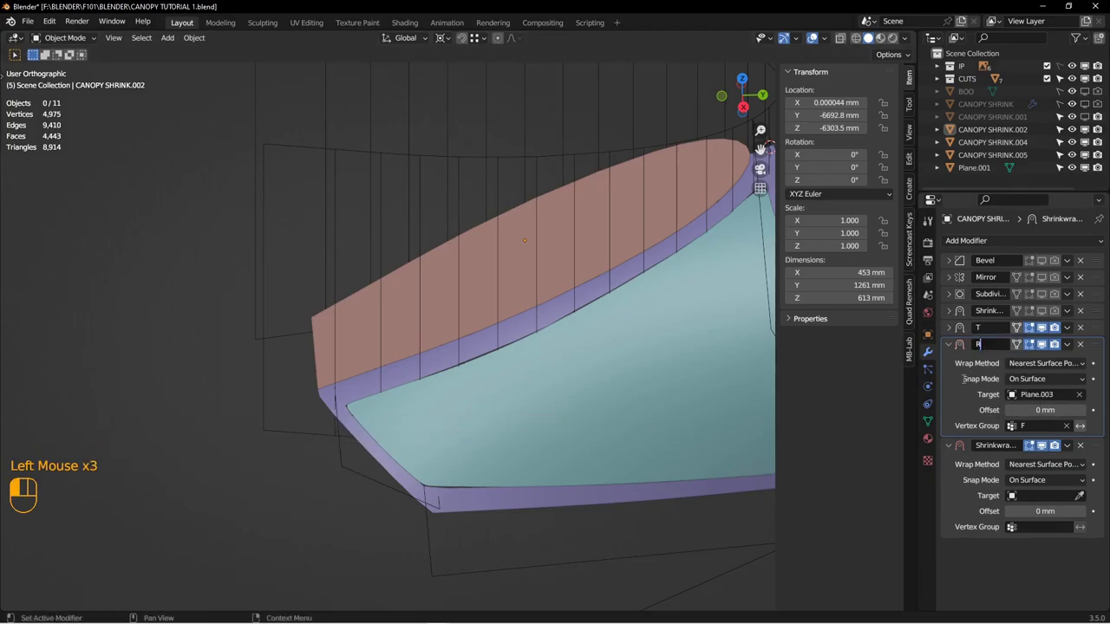
left_click(949, 344)
Step: Name the last Shrinkwrap modifier BR, limit it to vertex group BR and target the cutter along the side opening's rear and bottom edges
middle_click_drag(711, 426, 572, 364)
middle_click_drag(572, 364, 642, 314)
middle_click_drag(642, 314, 563, 347, "shift")
middle_click_drag(563, 347, 585, 344)
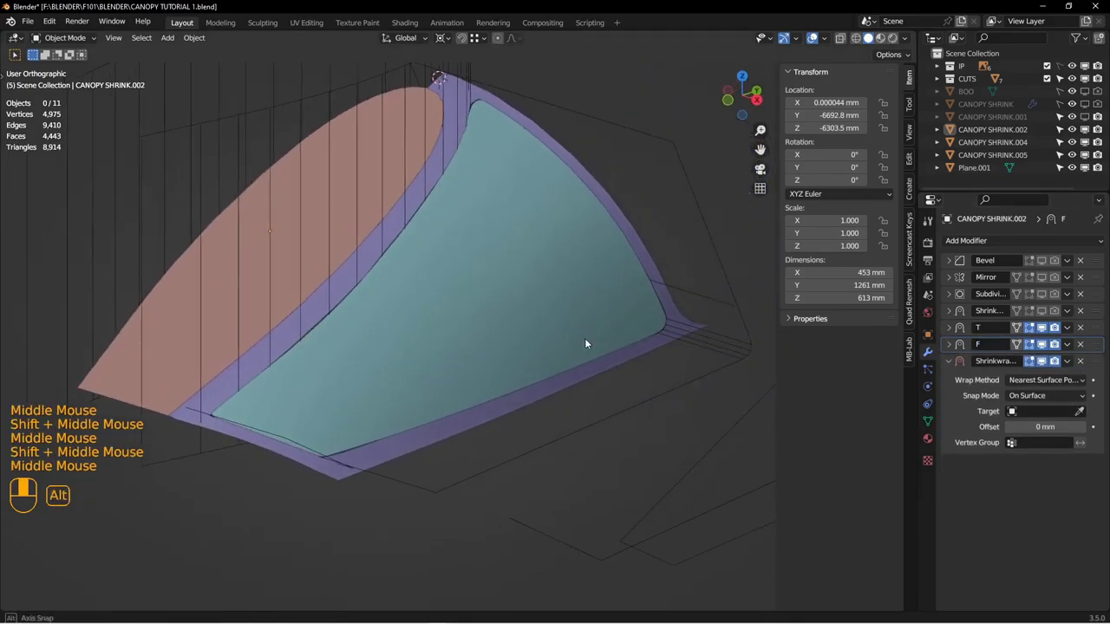
left_click(996, 361)
type("BR")
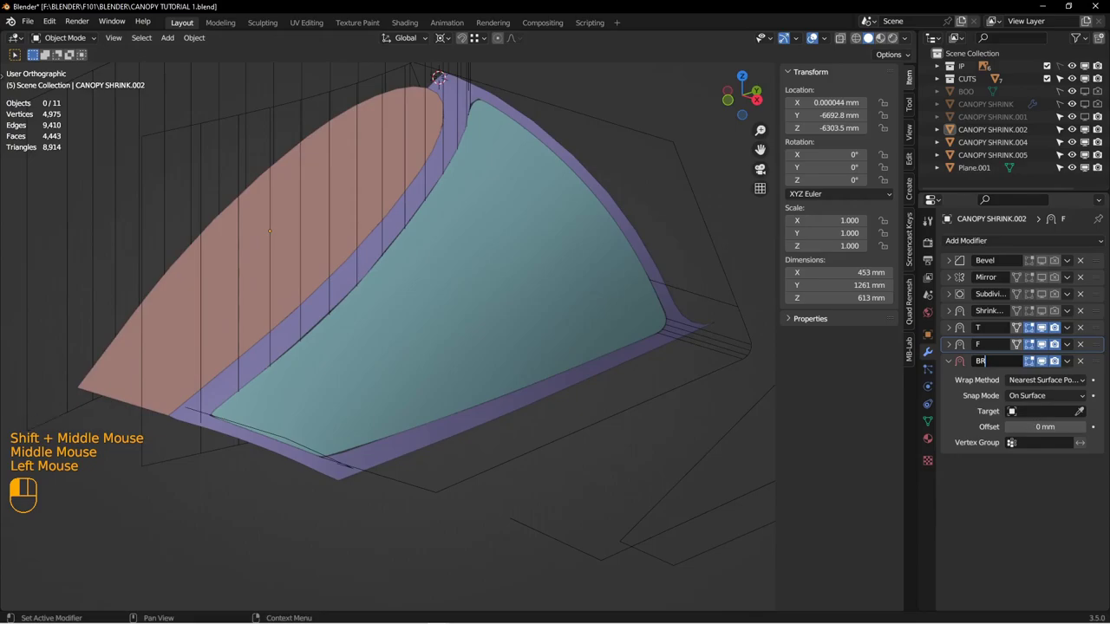
left_click(1044, 442)
left_click(1044, 442)
left_click(983, 486)
left_click(1080, 411)
left_click(672, 383)
middle_click_drag(667, 388, 598, 382)
middle_click_drag(599, 382, 555, 330, "shift")
left_click(947, 361)
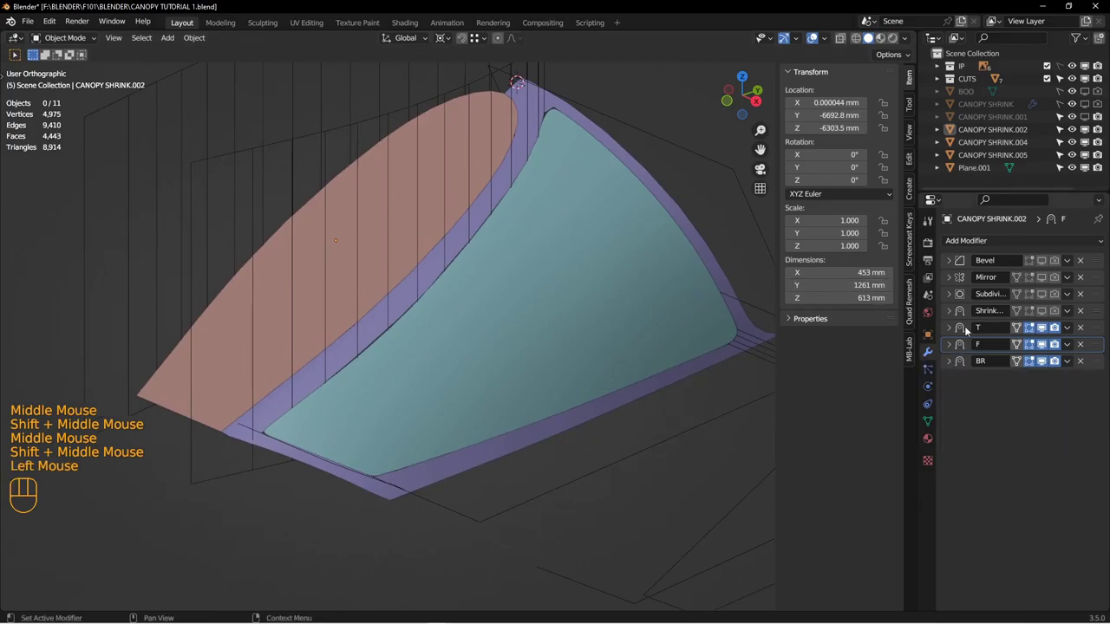
Step: Duplicate the T, F and BR Shrinkwrap modifiers one after another, applying each duplicate to CANOPY SHRINK.002
left_click(1067, 328)
left_click(1054, 362)
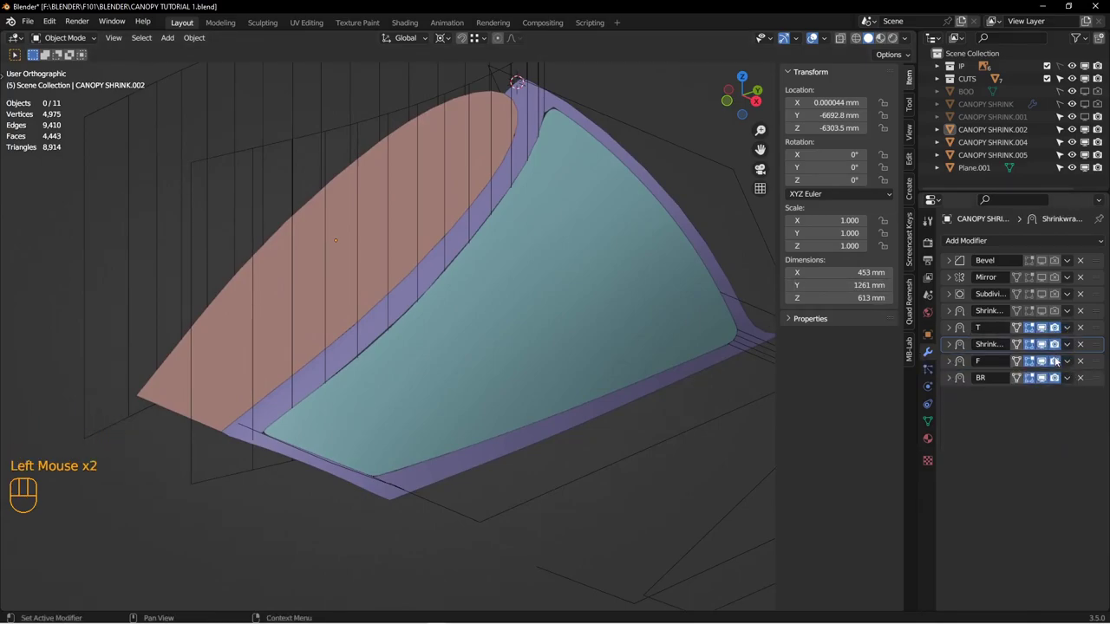
left_click(1066, 344)
left_click(1018, 361)
left_click(1067, 344)
left_click(1028, 398)
left_click(1067, 361)
left_click(1041, 376)
left_click(1066, 362)
left_click(1029, 413)
key("ctrl+a")
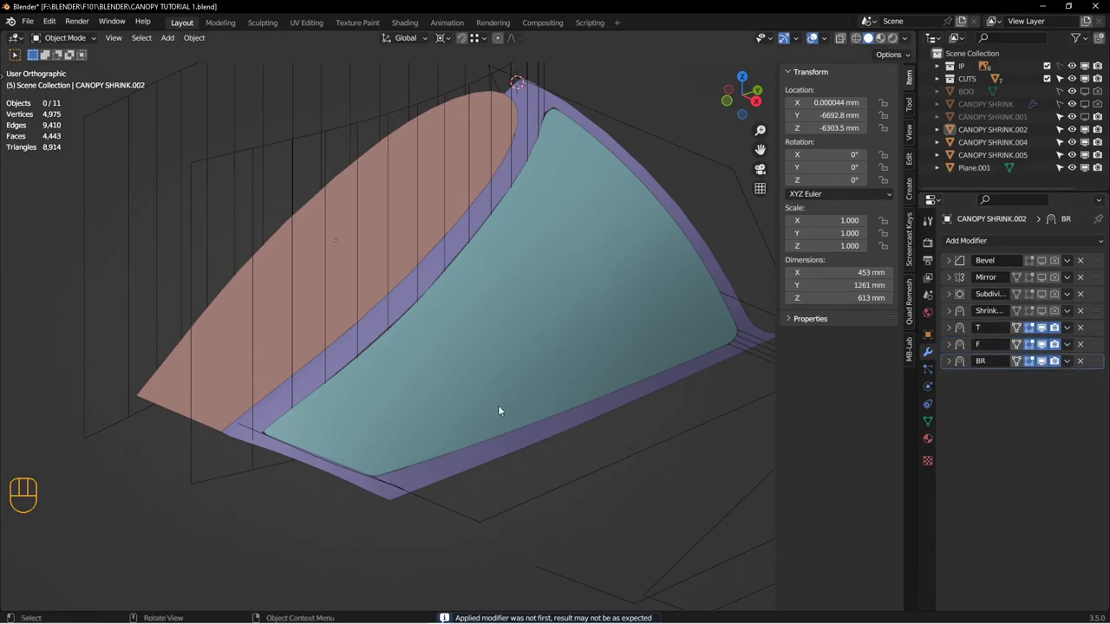
Step: Duplicate the original Shrinkwrap modifier above T and apply the duplicate
middle_click_drag(658, 269, 559, 334, "shift")
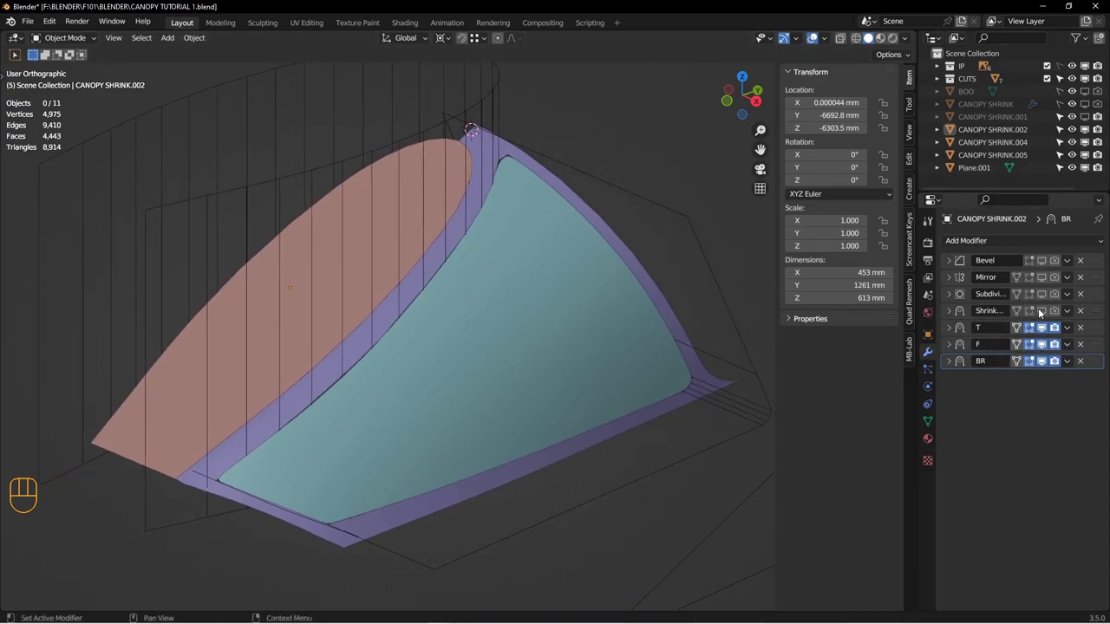
left_click(1066, 310)
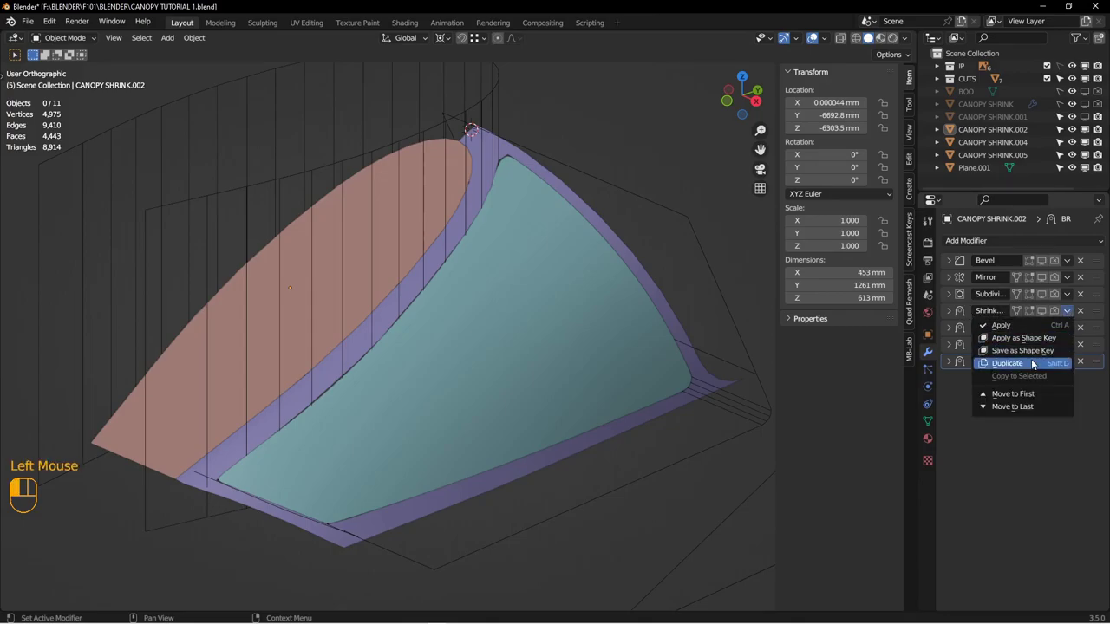
left_click(1010, 363)
left_click(1067, 328)
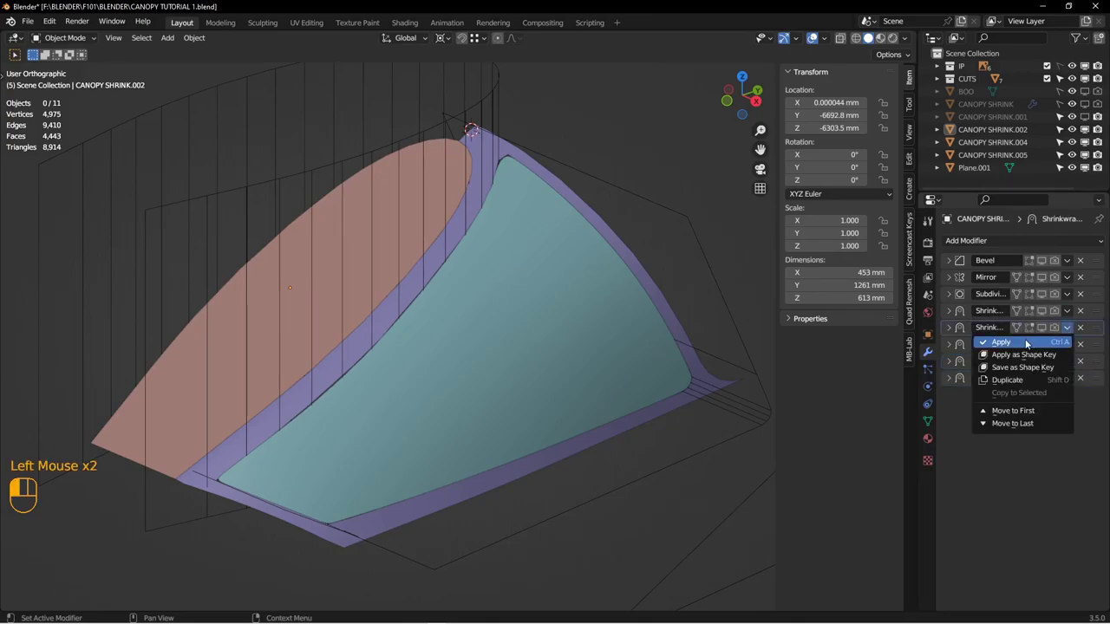
left_click(1030, 342)
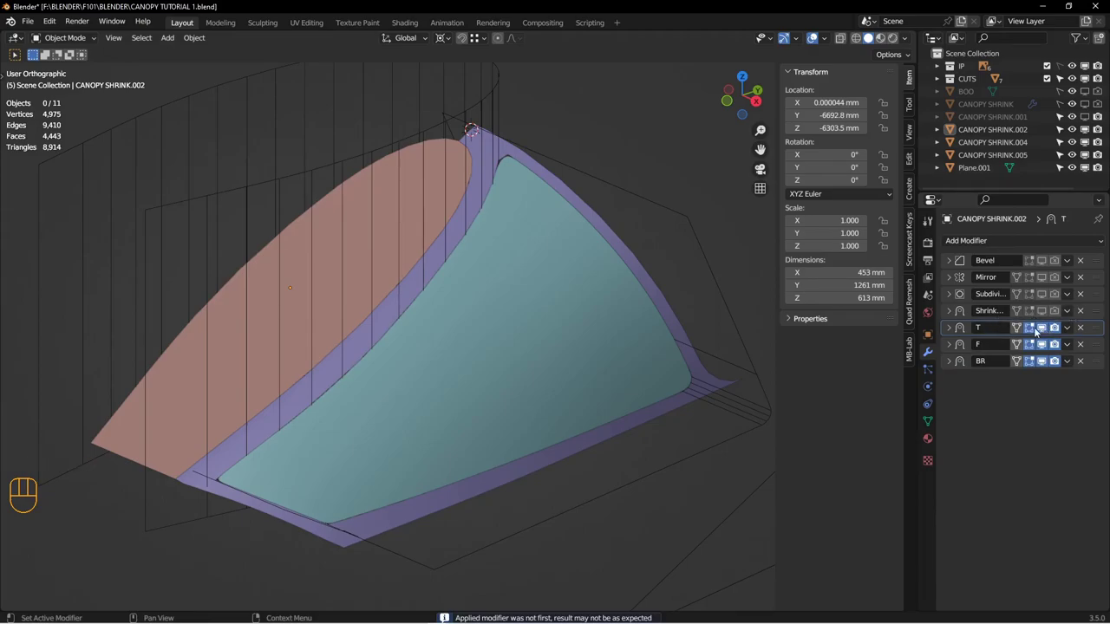
Step: Apply one more duplicate of the T Shrinkwrap modifier and disable the viewport display of T itself
middle_click_drag(565, 316, 491, 152)
middle_click_drag(472, 209, 517, 214, "shift")
middle_click_drag(634, 239, 599, 258)
middle_click_drag(598, 258, 585, 276, "shift")
middle_click_drag(559, 277, 541, 283)
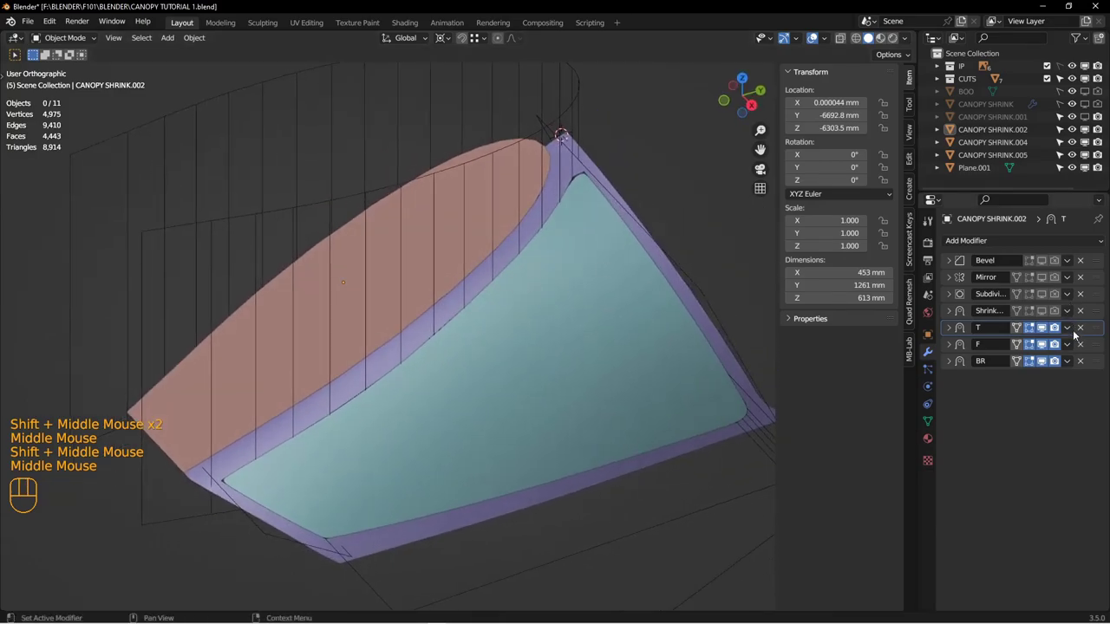
left_click(1067, 329)
left_click(1063, 380)
left_click(1070, 350)
left_click(1057, 356)
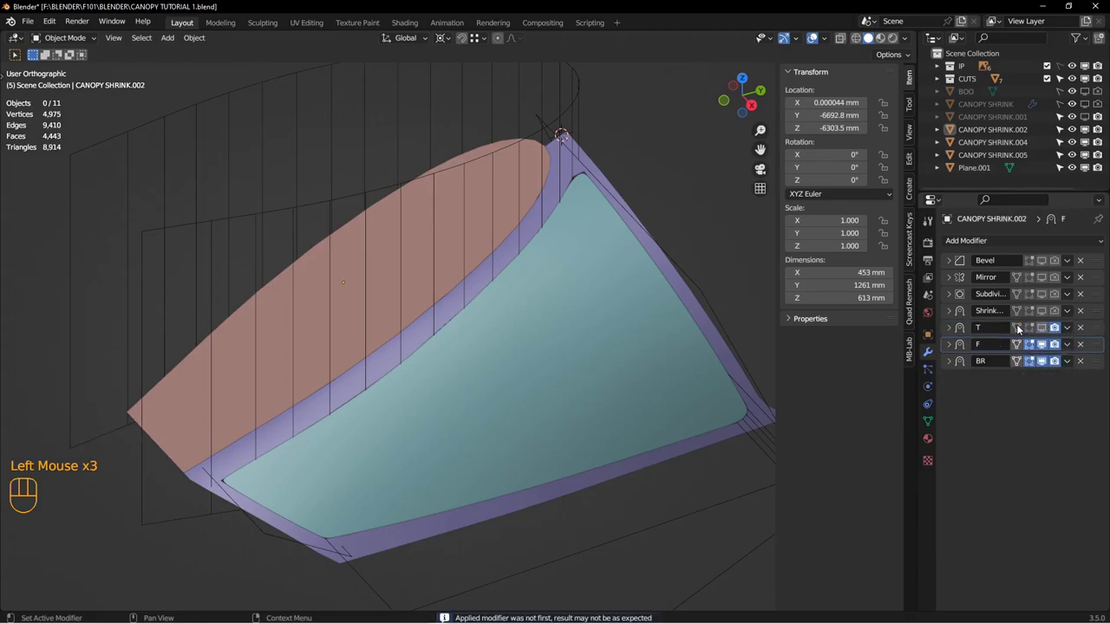
Step: Apply further duplicates of F and BR, disable the T, F and BR modifiers and re-enable the original Shrinkwrap above them
left_click(1069, 346)
left_click(1031, 395)
left_click(1068, 362)
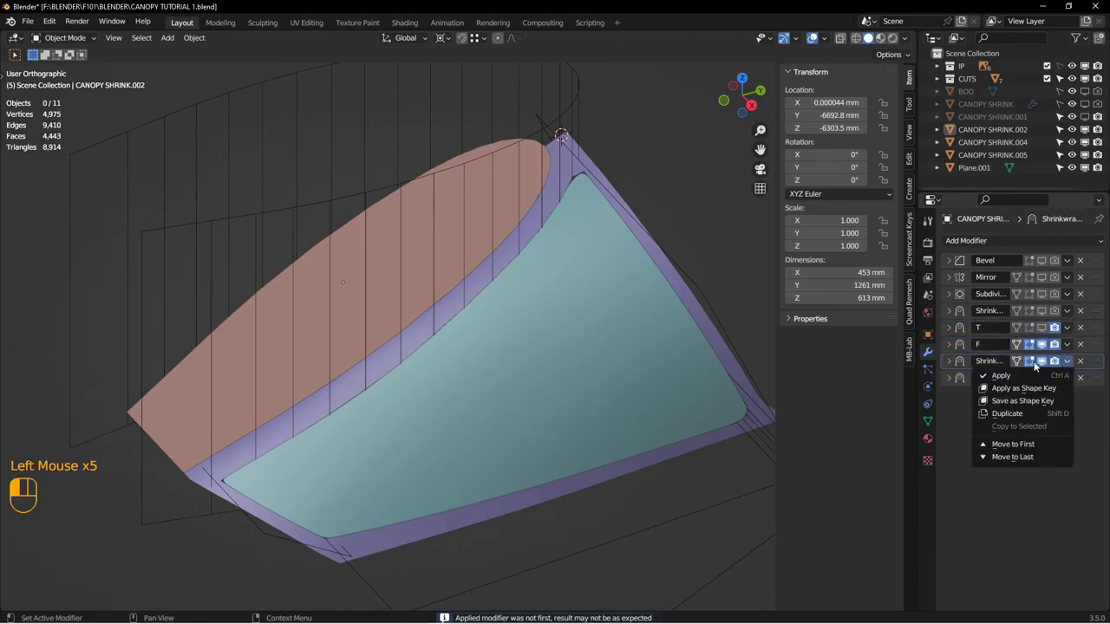
left_click(1040, 367)
left_click(1068, 363)
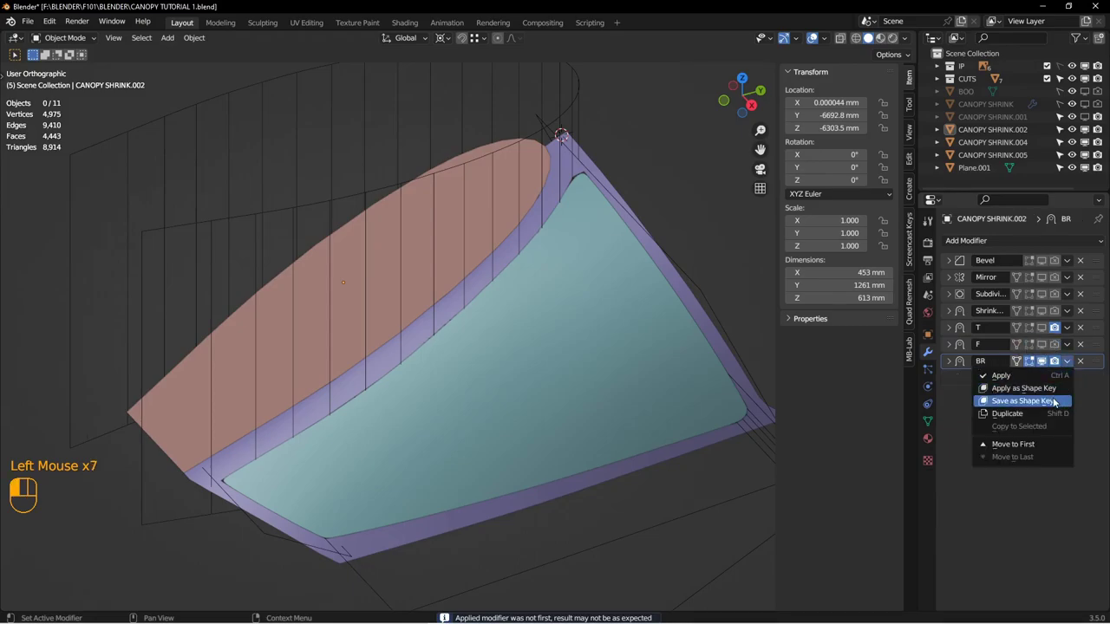
left_click(1036, 412)
left_click(1067, 379)
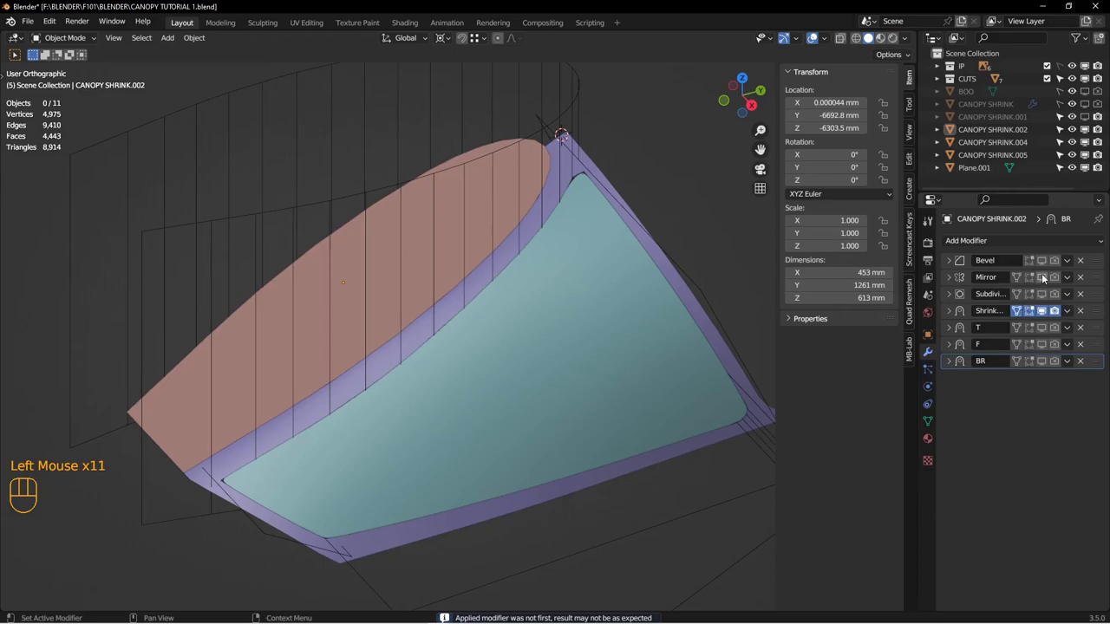
Step: Hide the CUTS collection and examine from several angles how the centre and side panels fit the frame
middle_click_drag(755, 278, 576, 234)
key("alt+a")
left_click(1085, 78)
middle_click_drag(545, 300, 556, 247)
scroll(520, 295, "down", 3)
mouse_move(556, 248)
middle_mouse_down()
mouse_move(536, 273)
mouse_move(554, 245)
middle_mouse_up()
middle_click_drag(660, 196, 617, 239, "shift")
scroll(607, 277, "up", 2)
middle_click_drag(617, 240, 593, 268, "shift")
middle_click_drag(593, 268, 555, 284)
middle_click_drag(554, 284, 580, 296, "shift")
scroll(563, 305, "down", 2)
scroll(565, 313, "up", 4)
middle_click_drag(579, 297, 644, 227, "shift")
left_click(600, 279)
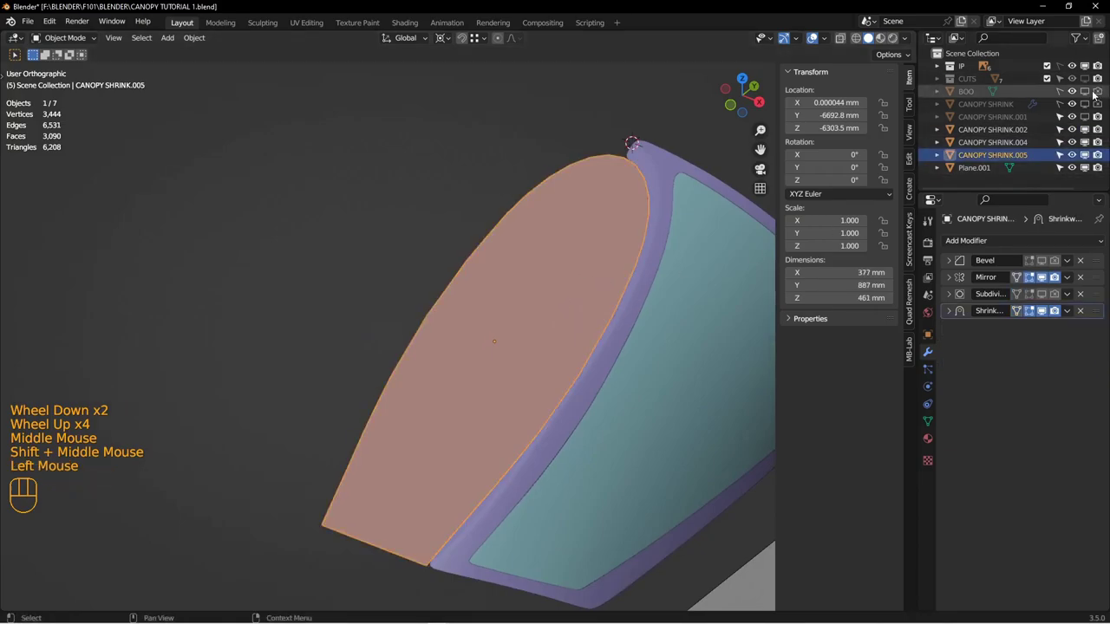
Step: Show the CUTS collection again, unhide all hidden objects and view the canopy from the top
left_click(1086, 78)
middle_click_drag(529, 281, 556, 272)
key("alt+h")
key("alt+a")
key("KP_7")
scroll(556, 266, "down", 4)
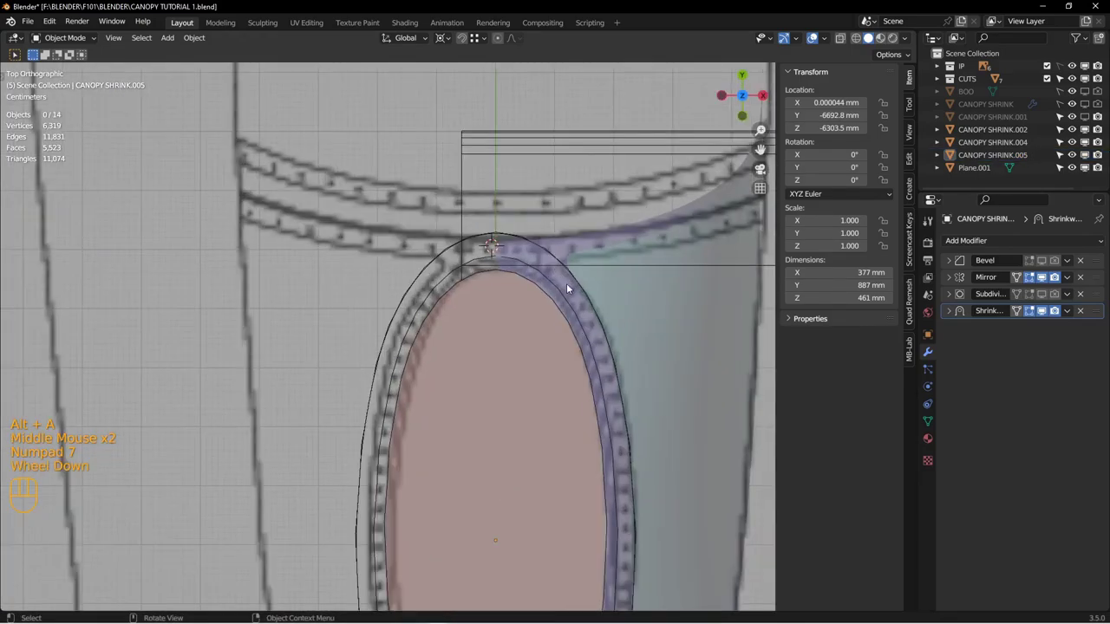
Step: Duplicate the oval outline curve around the centre panel and raise the copy vertically to about Z -5829 mm
left_click(561, 353)
scroll(562, 354, "up", 4)
middle_click_drag(572, 394, 554, 347)
mouse_move(555, 347)
middle_mouse_down("alt")
mouse_move(544, 305)
mouse_move(562, 334)
middle_mouse_up("alt")
key("shift+d")
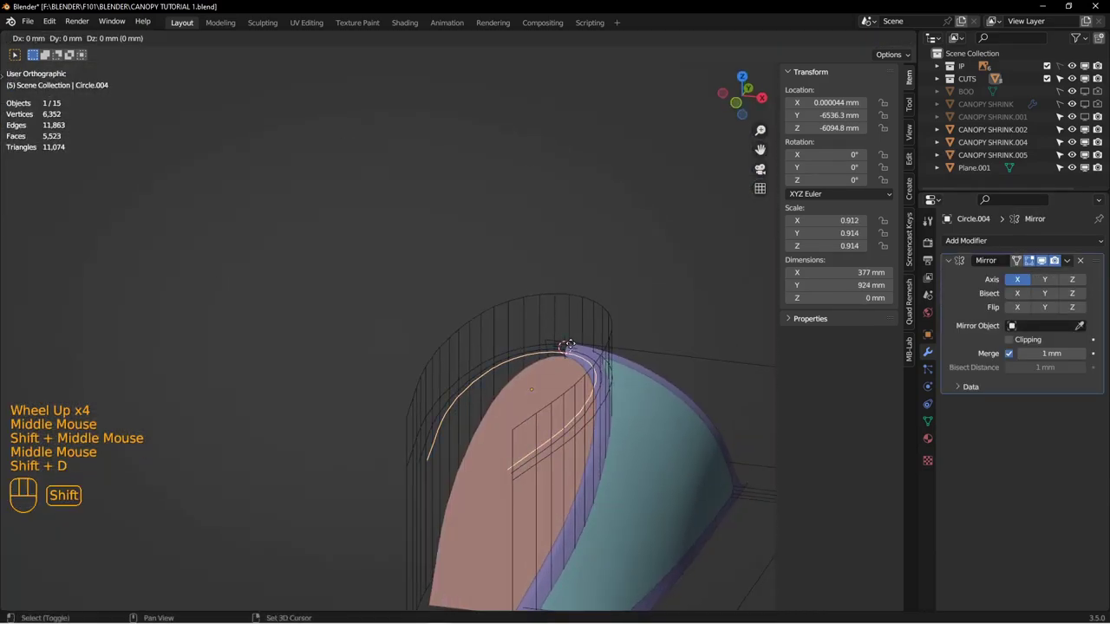
key("g")
key("z")
left_click(610, 300)
Step: Hide the other oval outlines and cutter walls around the centre panel and select the raised outline Circle.004
middle_click_drag(631, 366, 606, 355)
middle_click_drag(606, 355, 616, 294, "shift")
left_click(425, 380)
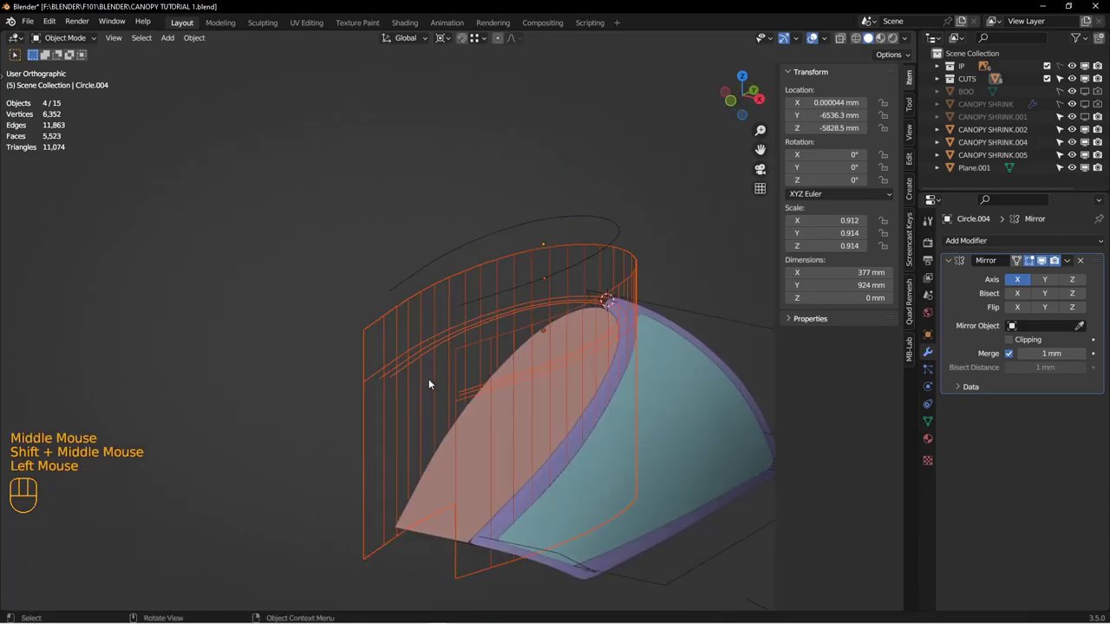
key("h")
left_click(479, 251)
middle_click_drag(489, 276, 512, 263, "shift")
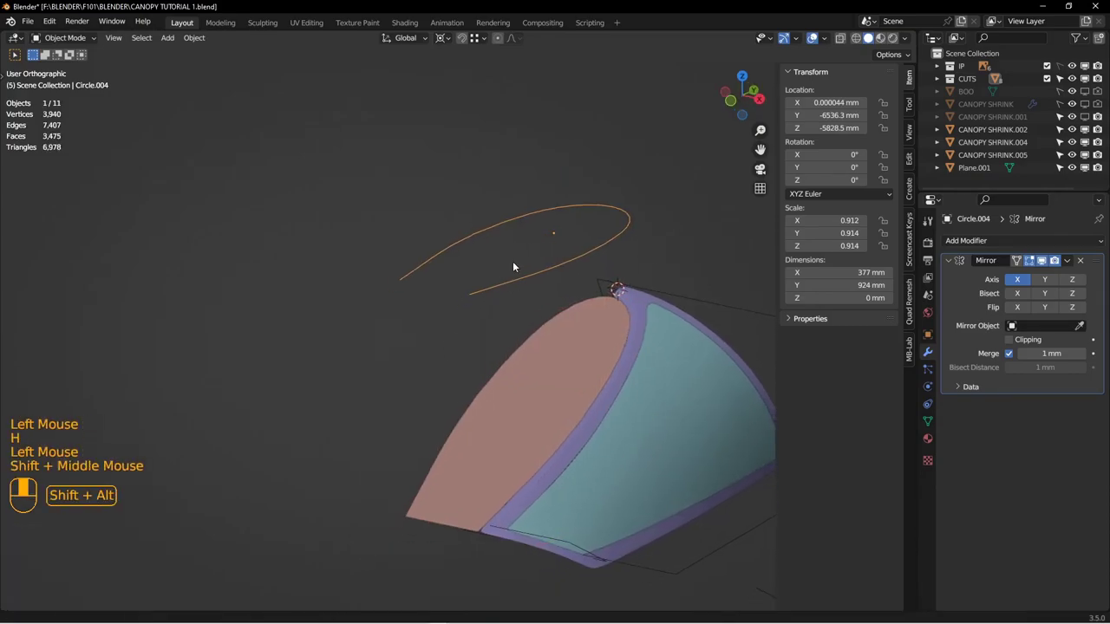
Step: Extrude the whole Circle.004 outline straight down through the canopy into a wall about 882 mm high
key("Tab")
key("a")
key("e")
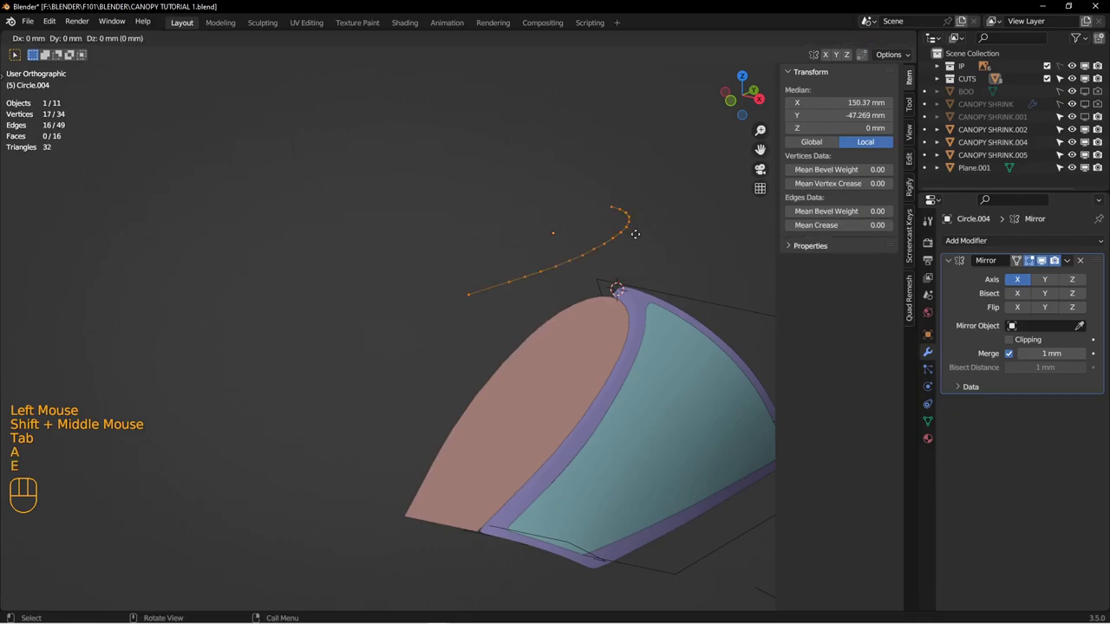
key("z")
left_click(640, 457)
middle_click_drag(641, 456, 559, 451)
middle_click_drag(559, 451, 587, 344, "shift")
Step: Select the outer border edges of the extruded Circle.004 wall, crease them and return to Object Mode
key("2")
left_click(529, 304)
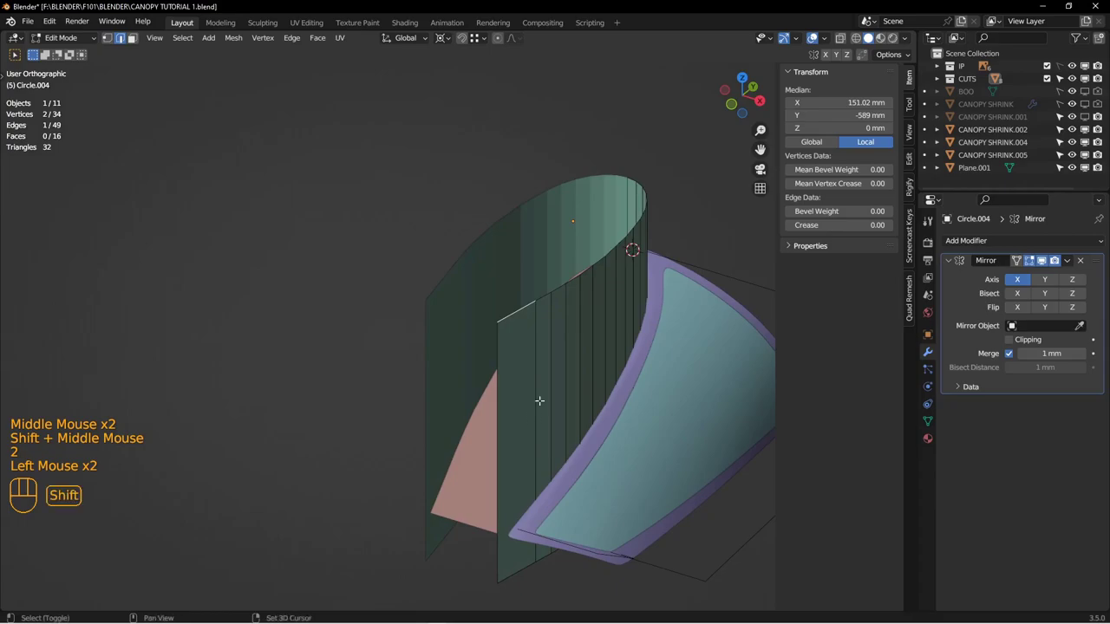
double_click(511, 395, "shift")
left_click(633, 190, "shift")
middle_click_drag(633, 191, 641, 201)
left_click(625, 205, "shift")
left_click_drag(817, 225, 892, 225)
middle_click_drag(537, 320, 837, 292)
key("Tab")
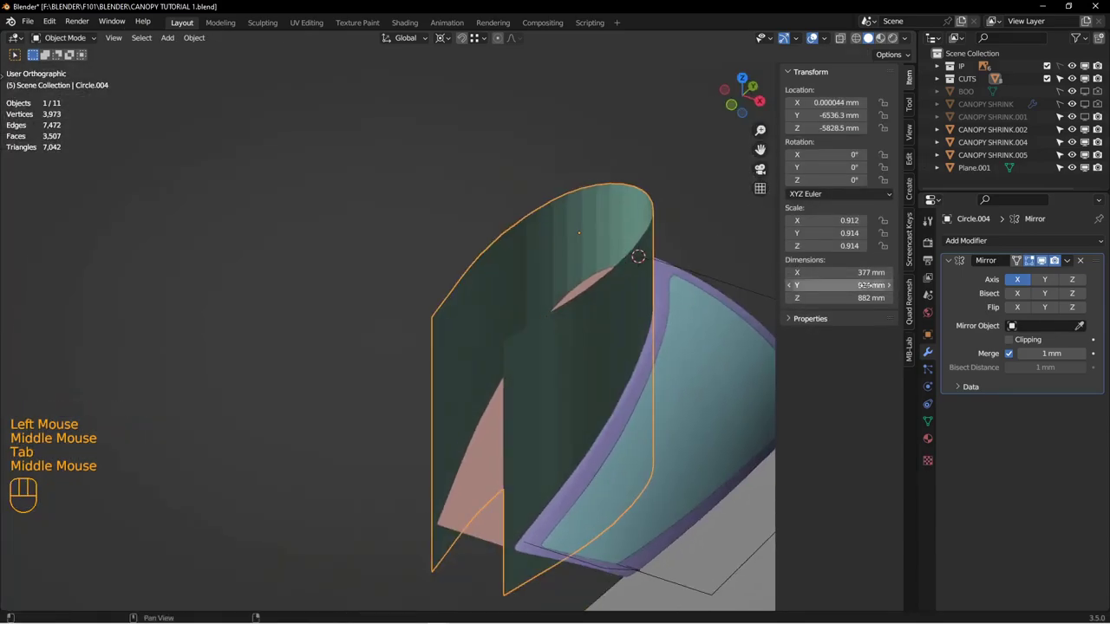
Step: Add a Subdivision Surface modifier with viewport and render levels of 3 to Circle.004 and shade it smooth
left_click(948, 261)
left_click(966, 240)
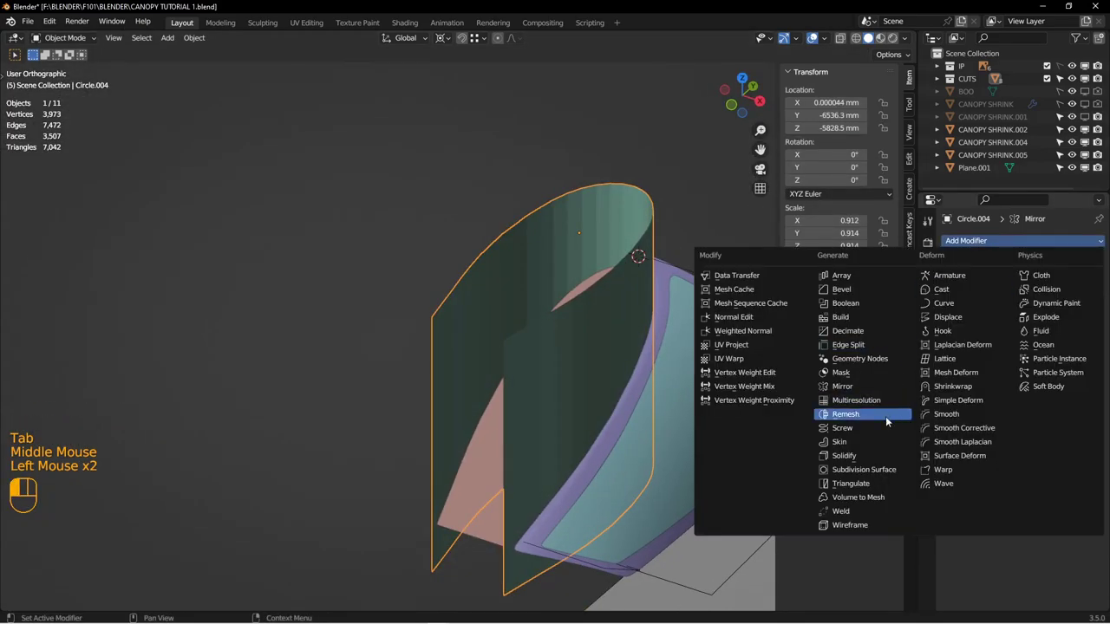
left_click(858, 461)
left_click_drag(1037, 327, 1037, 340)
type("3")
key("Return")
middle_click_drag(572, 353, 831, 375)
right_click(539, 258)
left_click(520, 258)
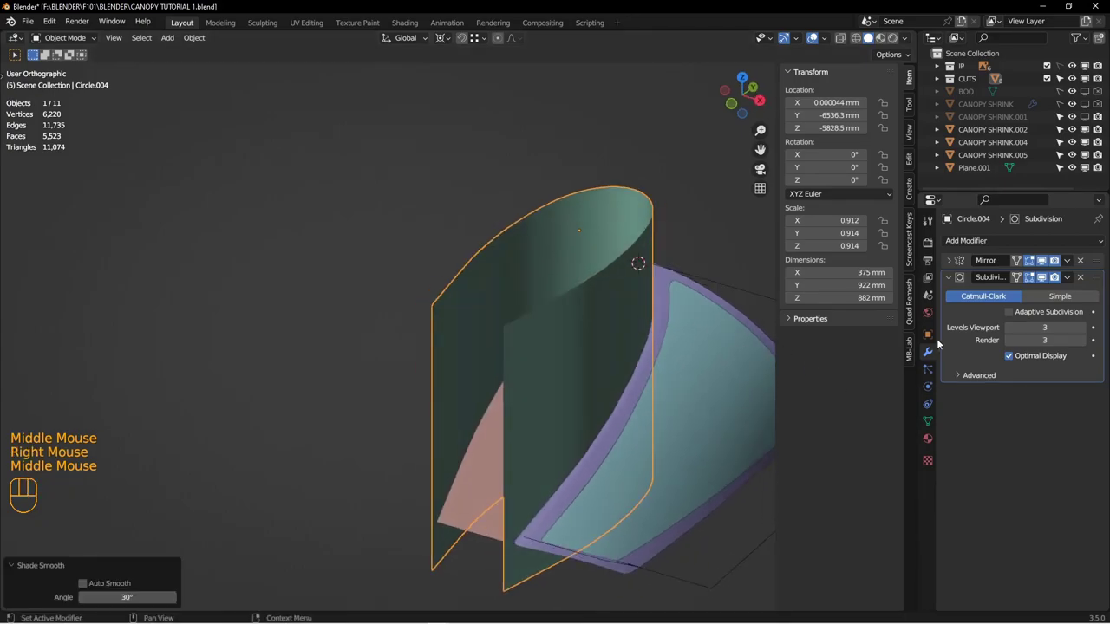
Step: Set the viewport display of Circle.004 to Wire
left_click(926, 334)
scroll(1013, 498, "down", 4)
left_click(1040, 549)
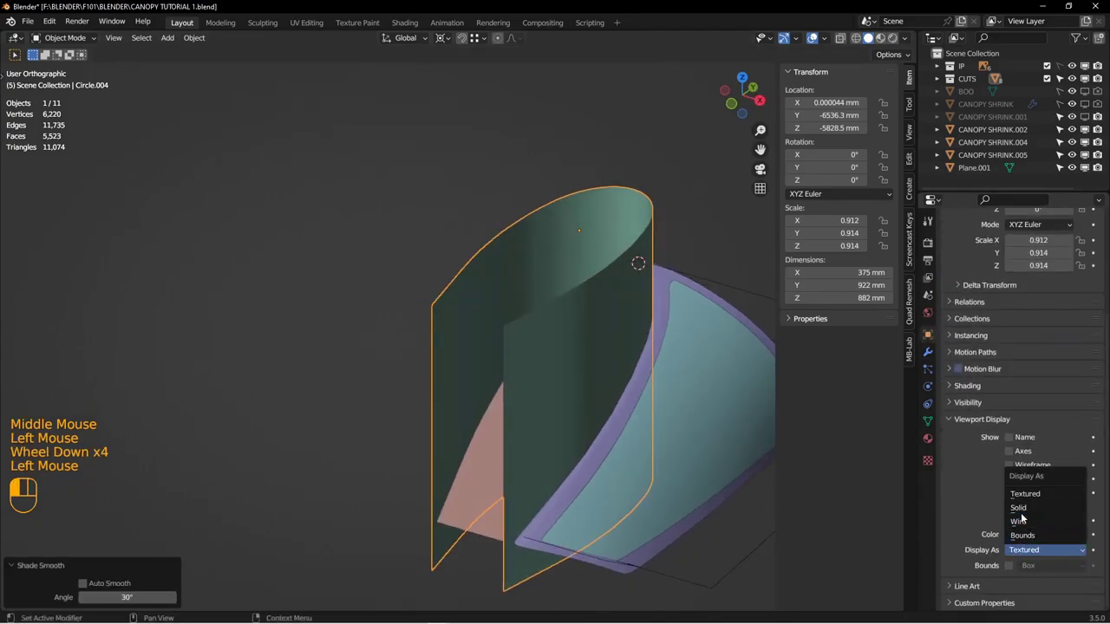
left_click(1023, 522)
middle_click_drag(676, 451, 633, 338, "alt")
Step: Select the frame CANOPY SHRINK.002 and add another Shrinkwrap modifier to it
left_click(667, 331)
middle_click_drag(632, 338, 583, 209)
middle_click_drag(558, 324, 546, 391, "shift")
scroll(587, 324, "down", 2)
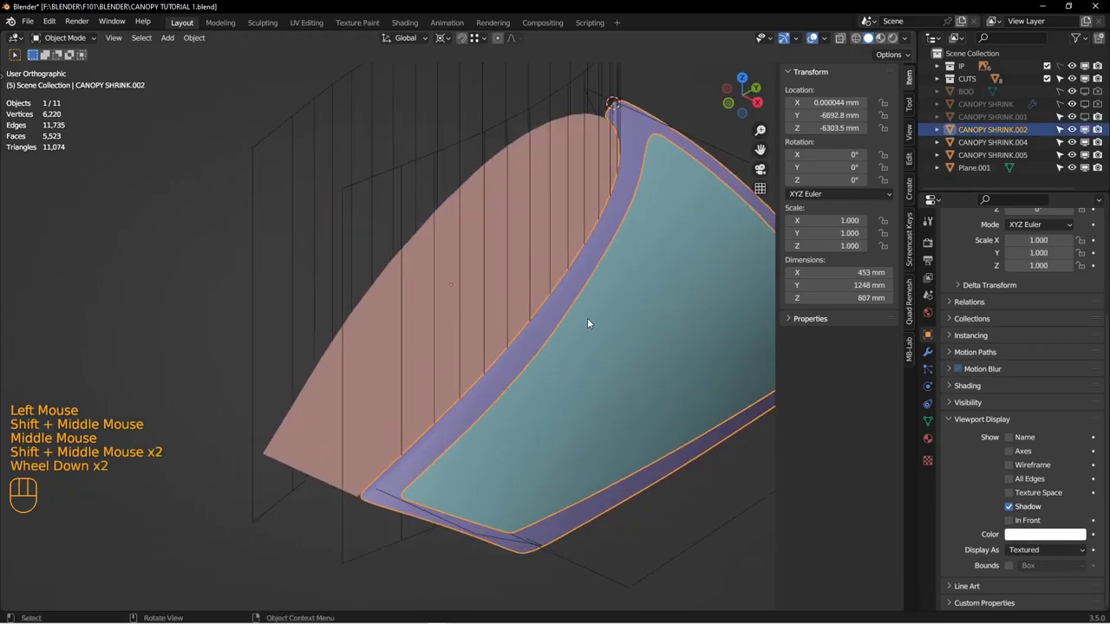
left_click(929, 353)
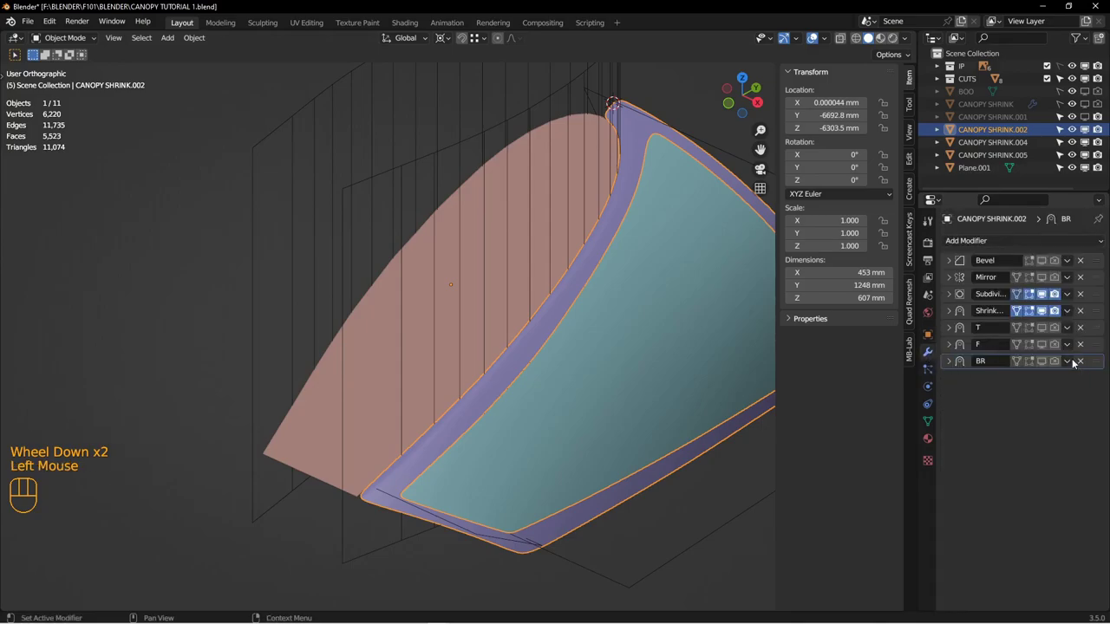
left_click(1050, 241)
left_click(954, 386)
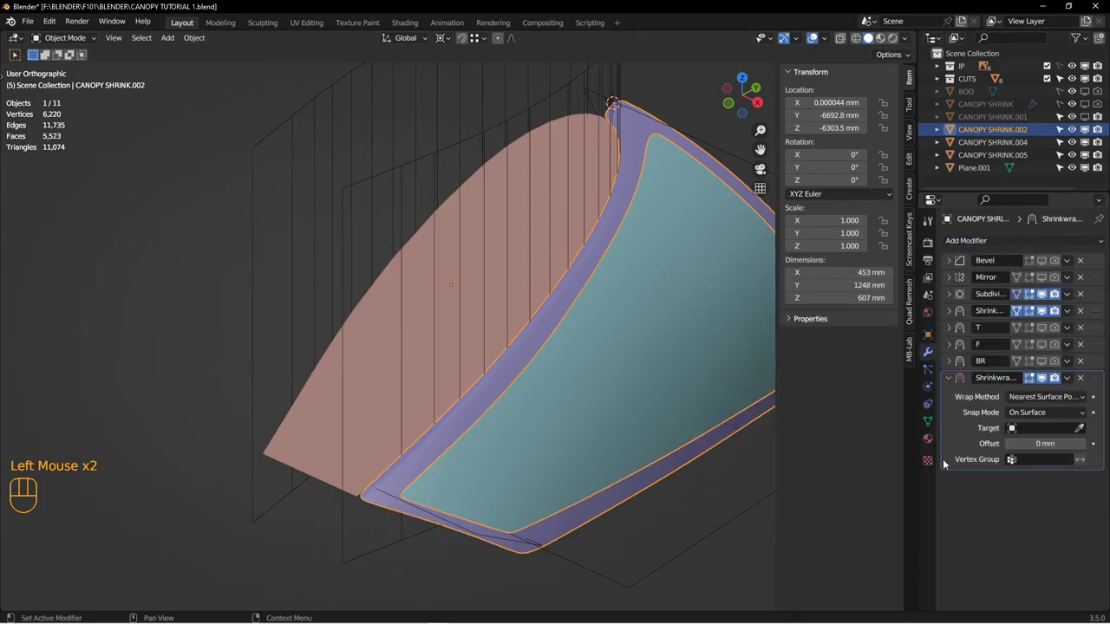
Step: In Edit Mode, select the full line of frame vertices bordering the front panel, from the top centre down to the lower corner
left_click(928, 421)
middle_click_drag(745, 381, 601, 173)
key("Tab")
middle_click_drag(563, 139, 579, 249, "shift")
scroll(568, 217, "down", 2)
key("1")
left_click(578, 211)
scroll(578, 211, "up", 1)
scroll(589, 349, "down", 1)
left_click(592, 352, "ctrl+shift")
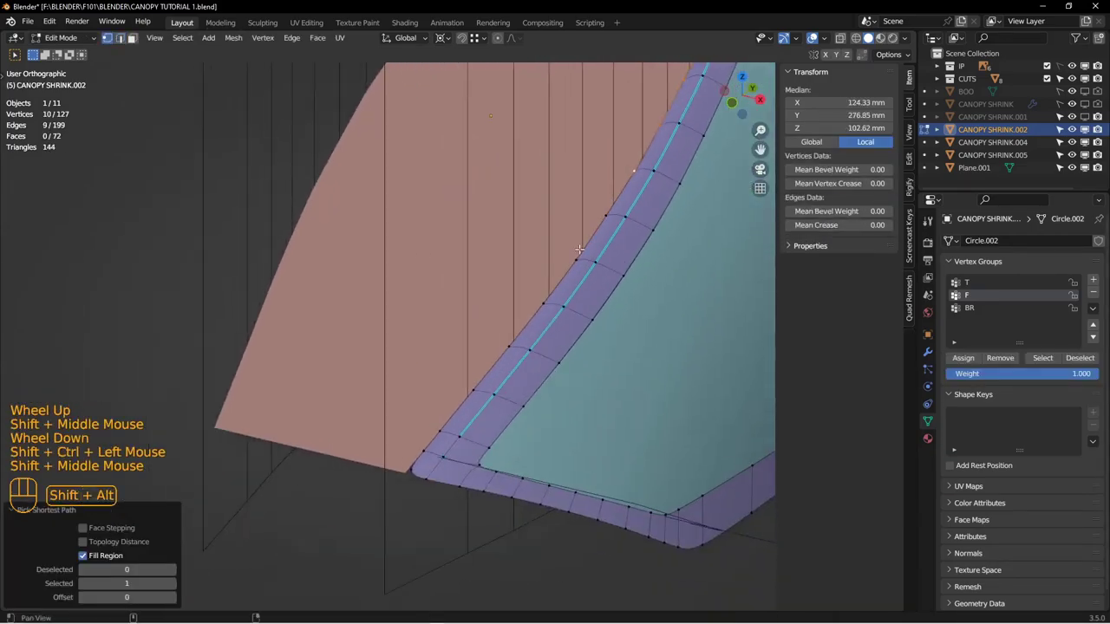
left_click(412, 454, "ctrl+shift")
scroll(451, 347, "up", 2)
middle_click_drag(450, 347, 524, 108)
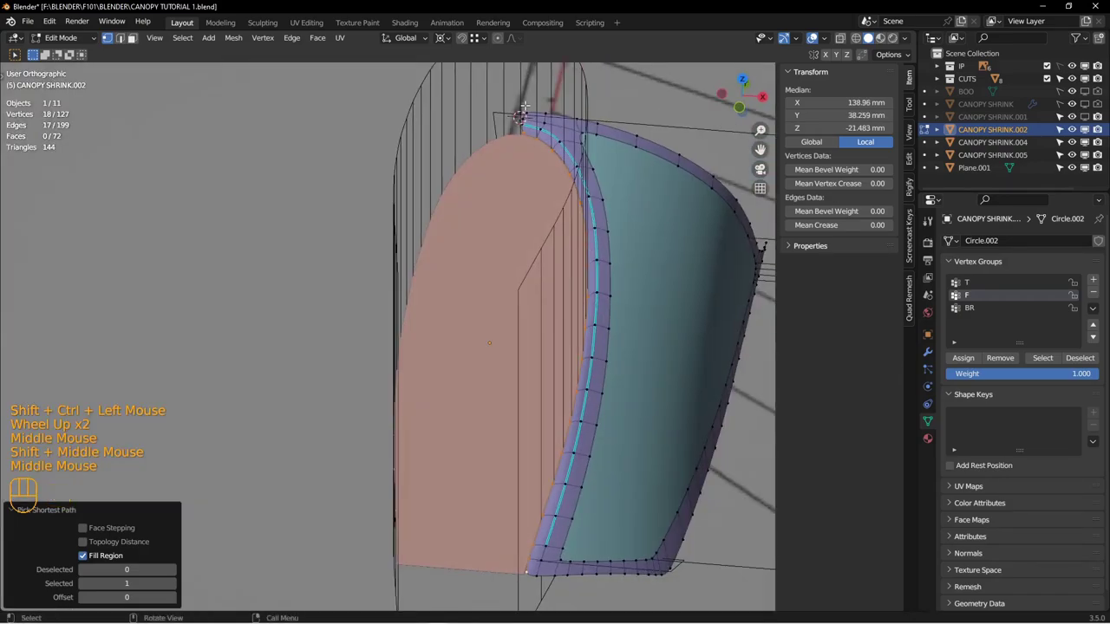
middle_click_drag(596, 254, 591, 204)
middle_click_drag(592, 203, 586, 153, "shift")
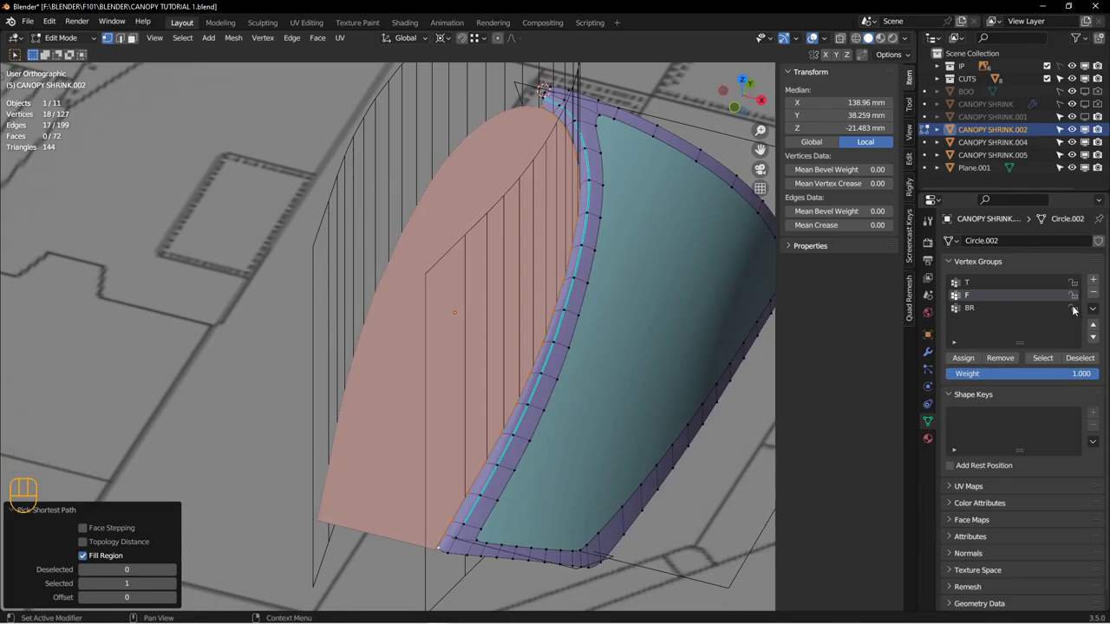
Step: Create a vertex group named IN on the frame and assign the selected inner-edge vertices to it
left_click(1093, 280)
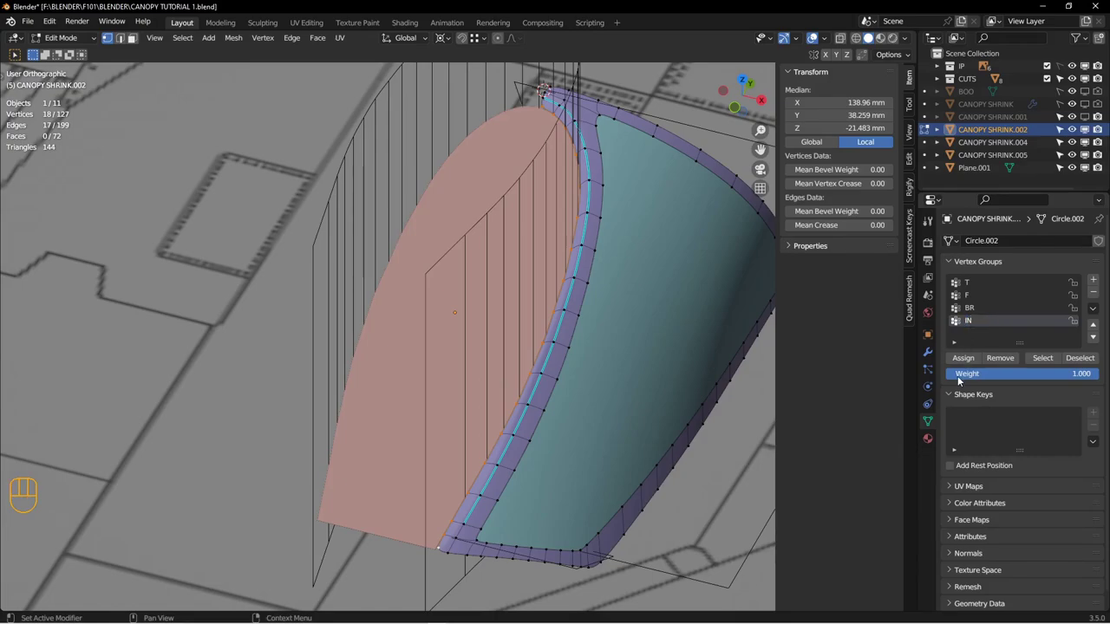
left_click(963, 358)
middle_click_drag(605, 297, 600, 268)
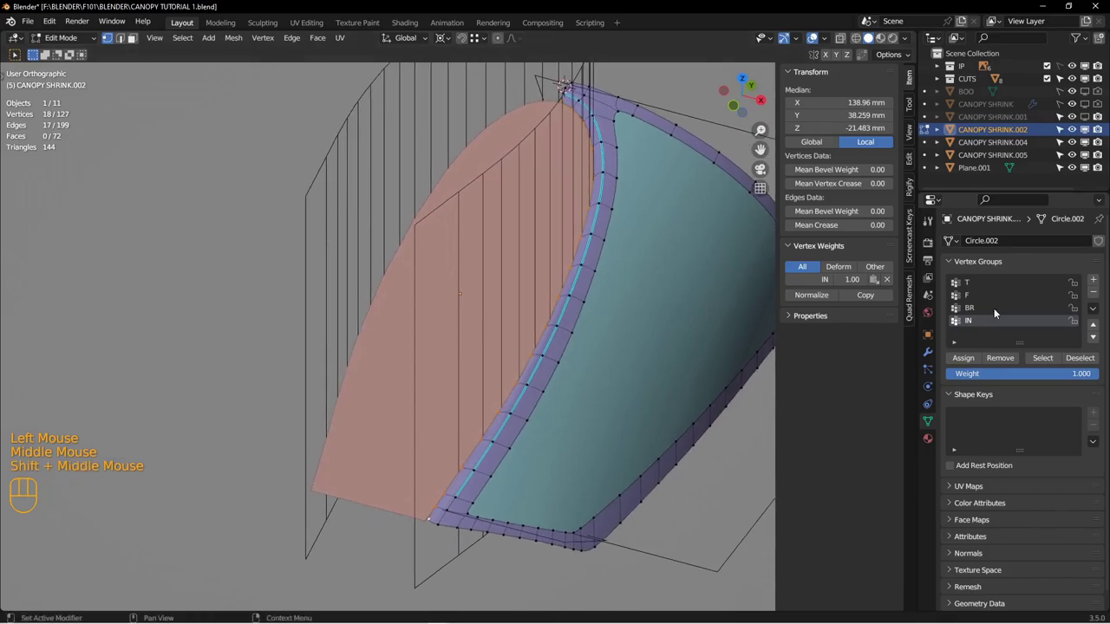
Step: Rename the frame's new Shrinkwrap modifier to IN, limit it to vertex group IN and target Circle.004
left_click(927, 352)
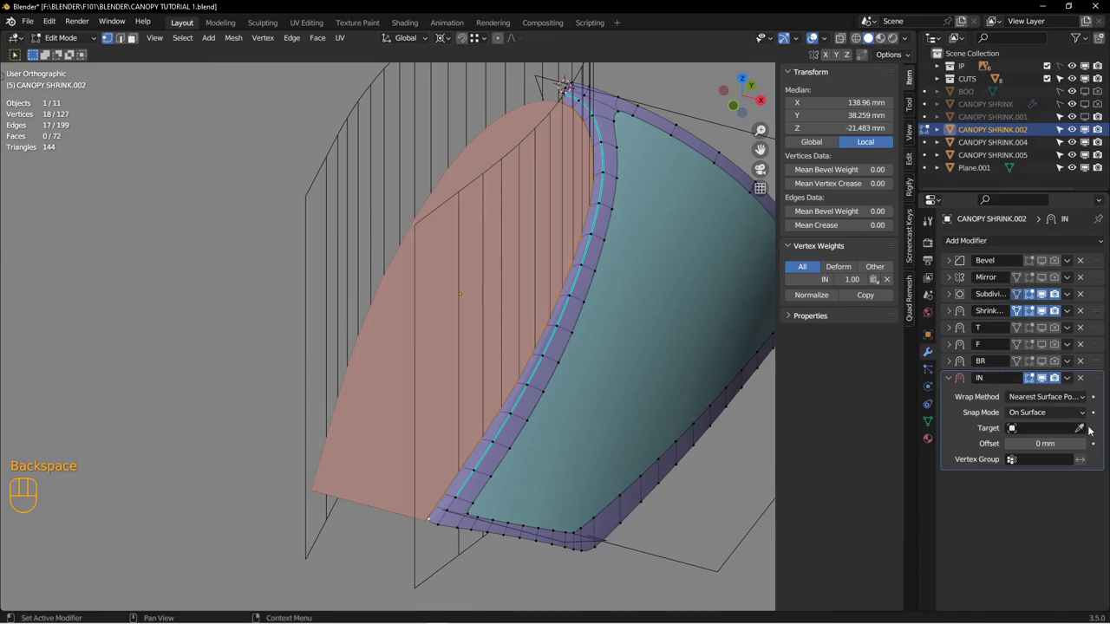
left_click(1060, 462)
left_click(1040, 517)
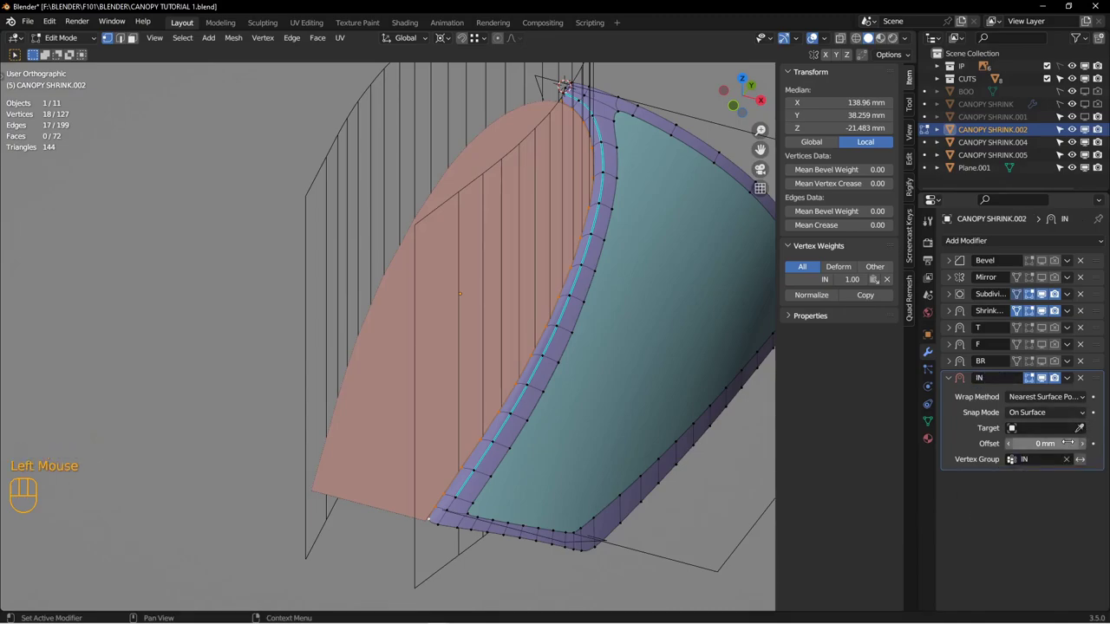
left_click(417, 560)
Step: Return to Object Mode, clear the selection and hide the Circle.004 cutter
scroll(417, 559, "up", 2)
middle_click_drag(512, 270, 513, 339, "shift")
key("Tab")
key("alt+a")
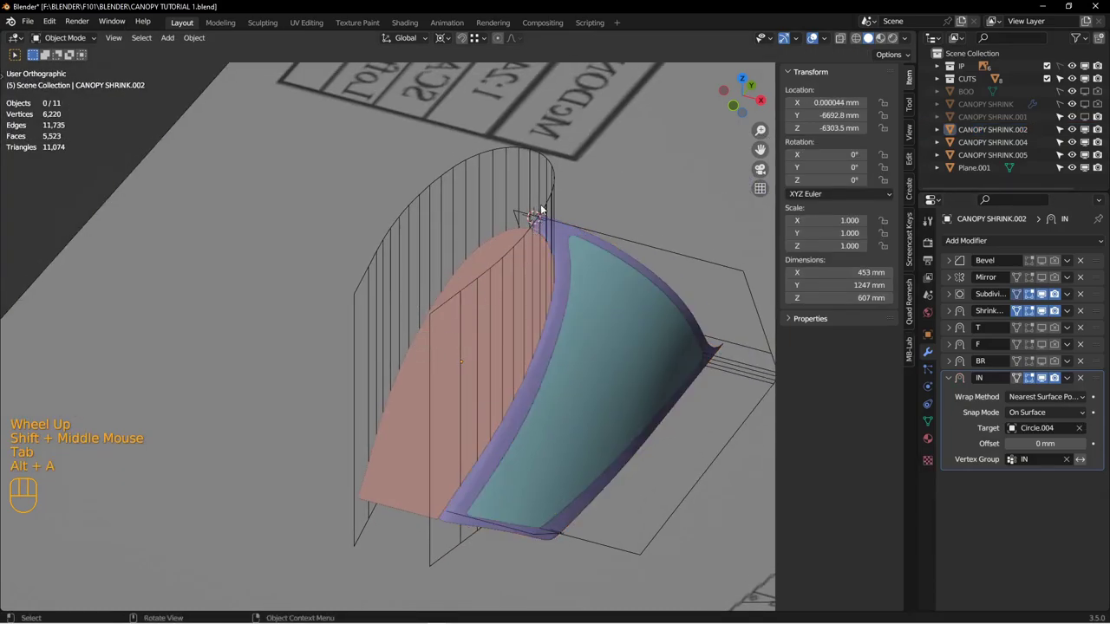
left_click(564, 169)
key("h")
Step: Compare the frame's inner edge with the IN modifier's viewport display switched off and on
middle_click_drag(567, 170, 492, 281)
scroll(600, 230, "down", 3)
middle_click_drag(599, 229, 613, 293, "shift")
scroll(590, 294, "down", 2)
left_click(1043, 278)
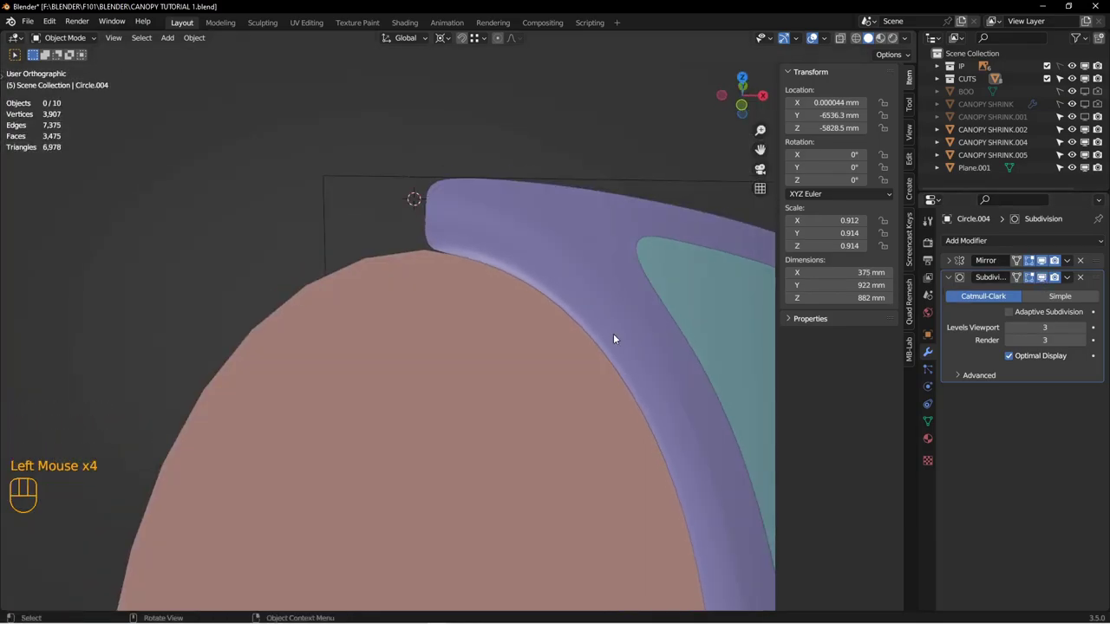
scroll(619, 338, "up", 2)
middle_click_drag(615, 337, 624, 297, "shift")
left_click(659, 301)
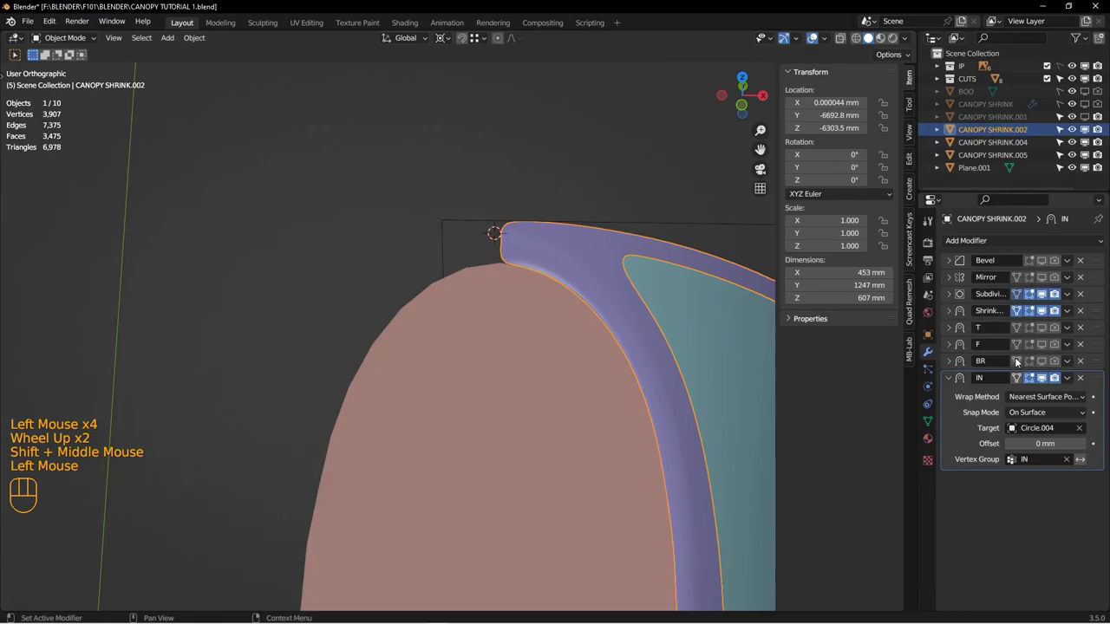
left_click(1041, 379)
left_click(1042, 380)
left_click(1043, 380)
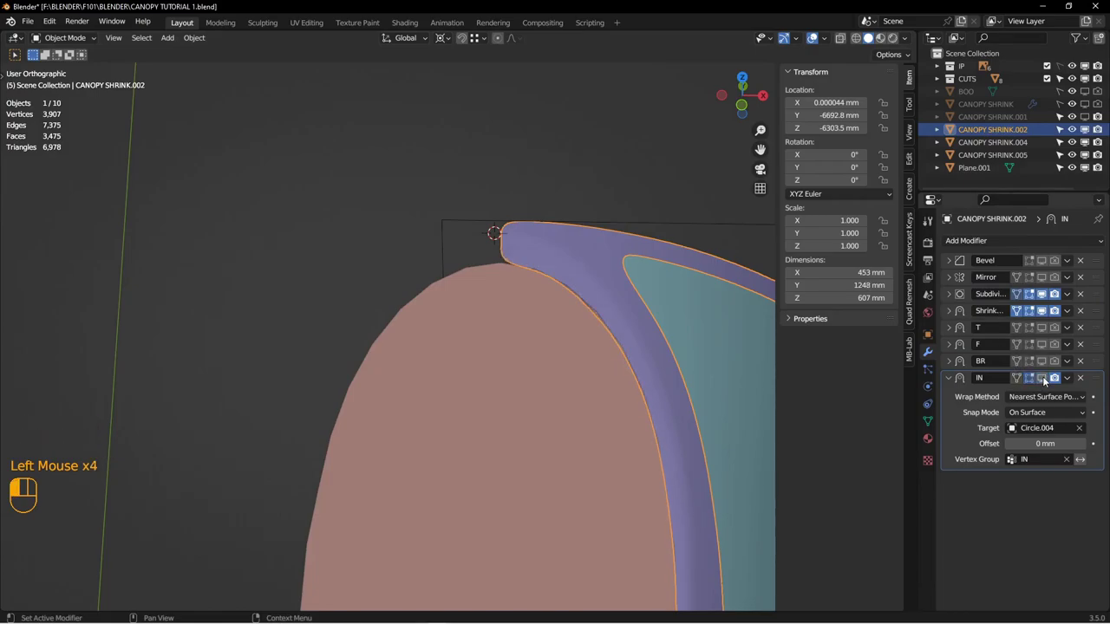
left_click(1043, 380)
middle_click_drag(591, 304, 639, 232, "shift")
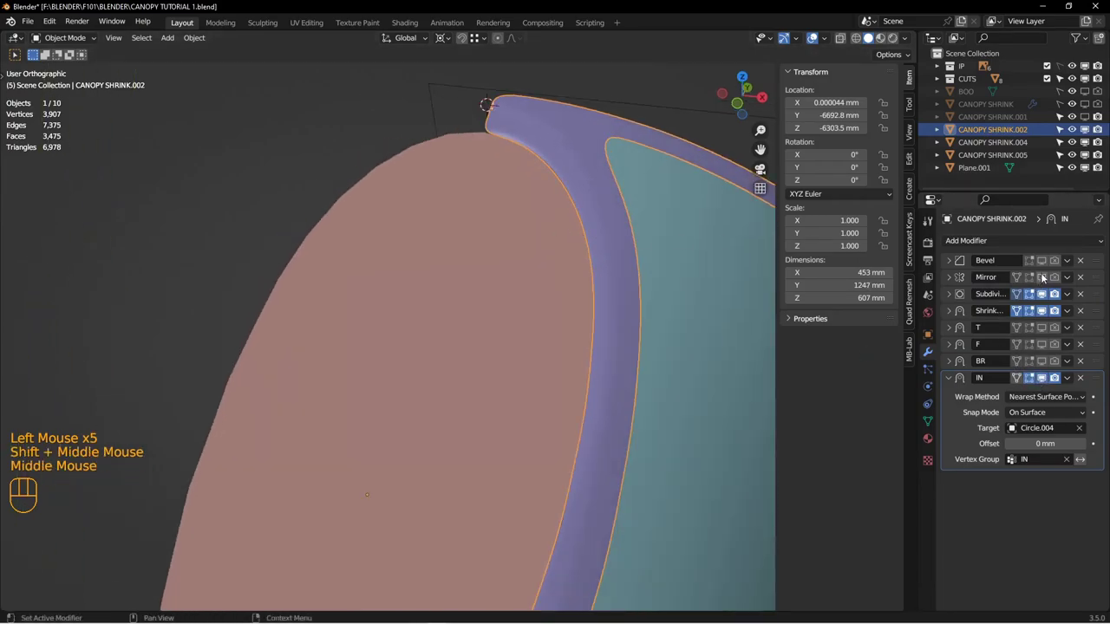
Step: Enable the frame's Mirror modifier for Edit Mode, viewport and render
left_click_drag(1030, 278, 1054, 277)
middle_click_drag(606, 295, 589, 291)
middle_click_drag(589, 292, 624, 303, "shift")
Step: Duplicate the frame's IN modifier and apply the copy
left_click(948, 378)
left_click(1066, 378)
left_click(1041, 431)
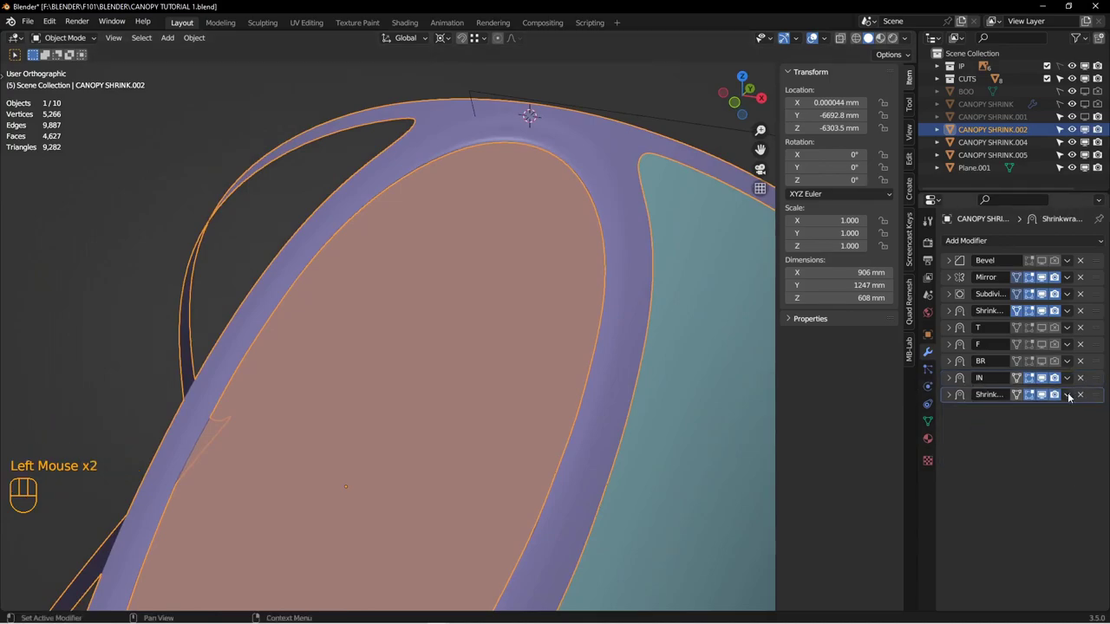
left_click(1066, 394)
left_click(1059, 408)
Step: Duplicate the frame's general Shrinkwrap modifier above T and apply the copy
left_click(1068, 310)
left_click(1062, 362)
left_click(1067, 326)
left_click(1059, 341)
Step: Apply a second copy of the IN modifier and disable the original IN in all display modes
left_click(1067, 378)
left_click(1062, 430)
left_click(1066, 395)
left_click(1060, 409)
left_click_drag(1054, 378, 1017, 376)
middle_click_drag(533, 250, 546, 220, "shift")
scroll(522, 256, "up", 1)
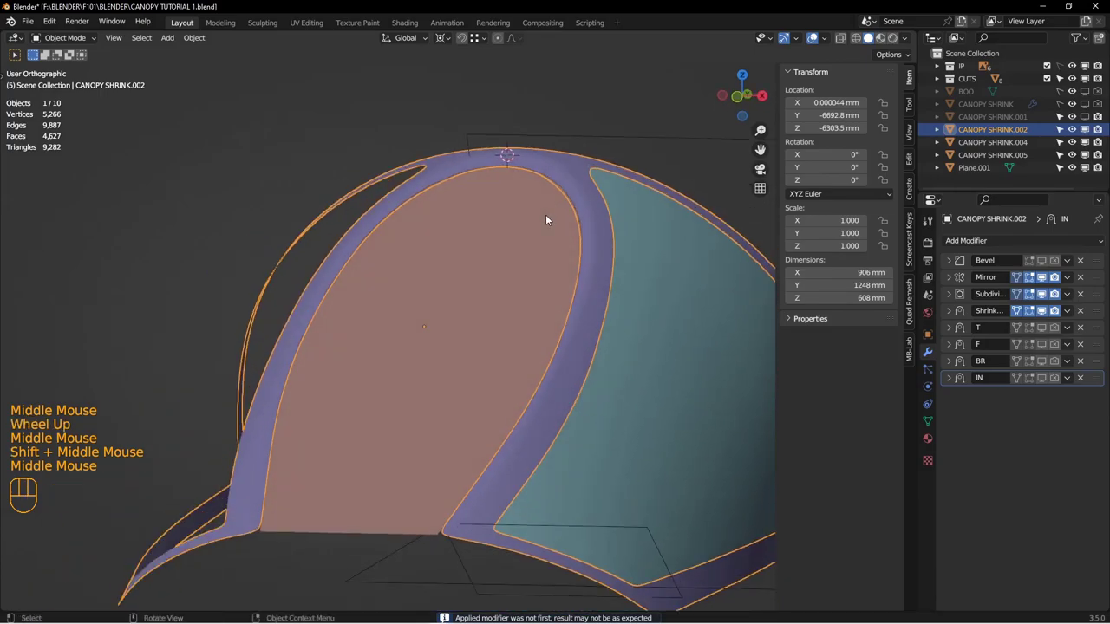
Step: Unhide all hidden objects in Object Mode and clear the selection
key("Tab")
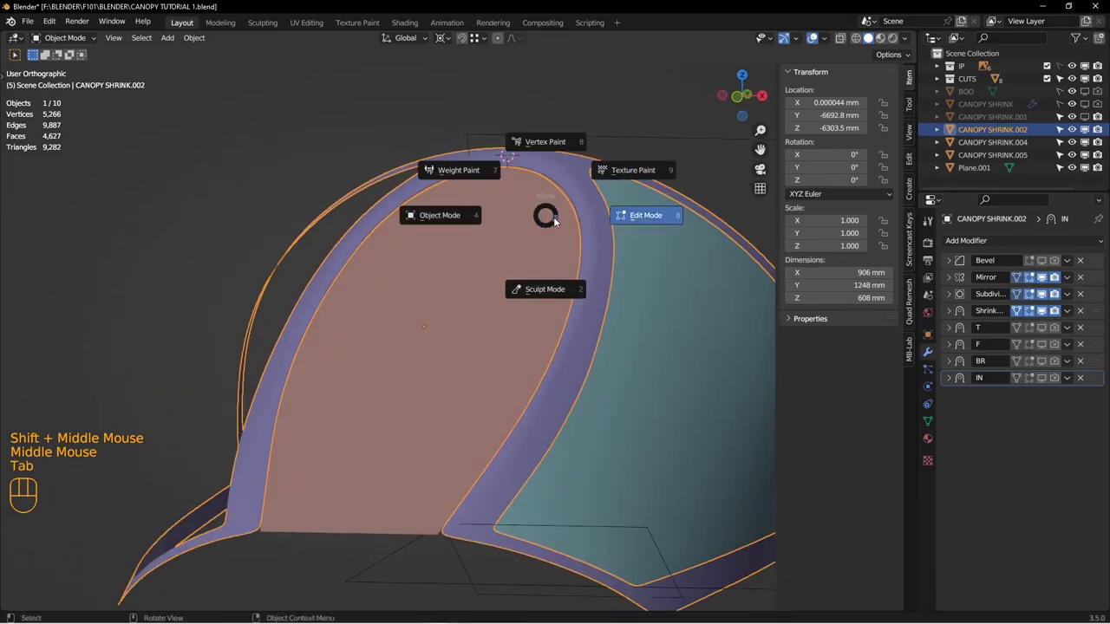
key("alt+h")
scroll(550, 217, "up", 2)
key("Tab")
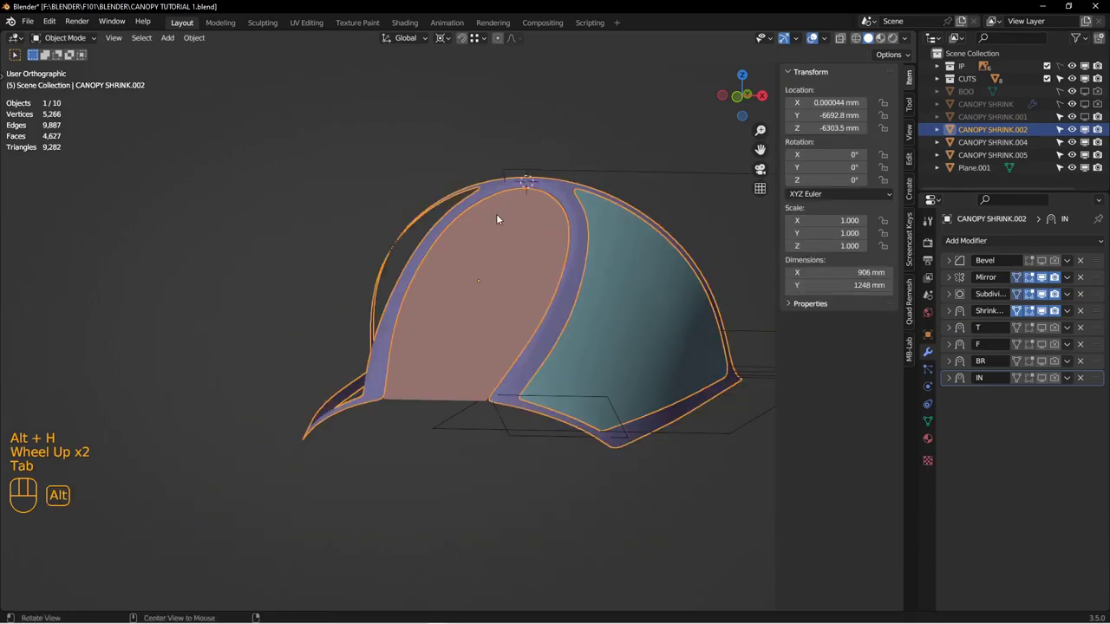
key("alt+a")
key("alt+h")
key("alt+a")
Step: Isolate Circle.004 and the front panel CANOPY SHRINK.005 in local view, hide Circle.004 and select the panel
middle_click_drag(510, 208, 513, 283)
left_click(561, 151)
left_click(532, 220, "shift")
key("KP_Divide")
left_click(456, 140)
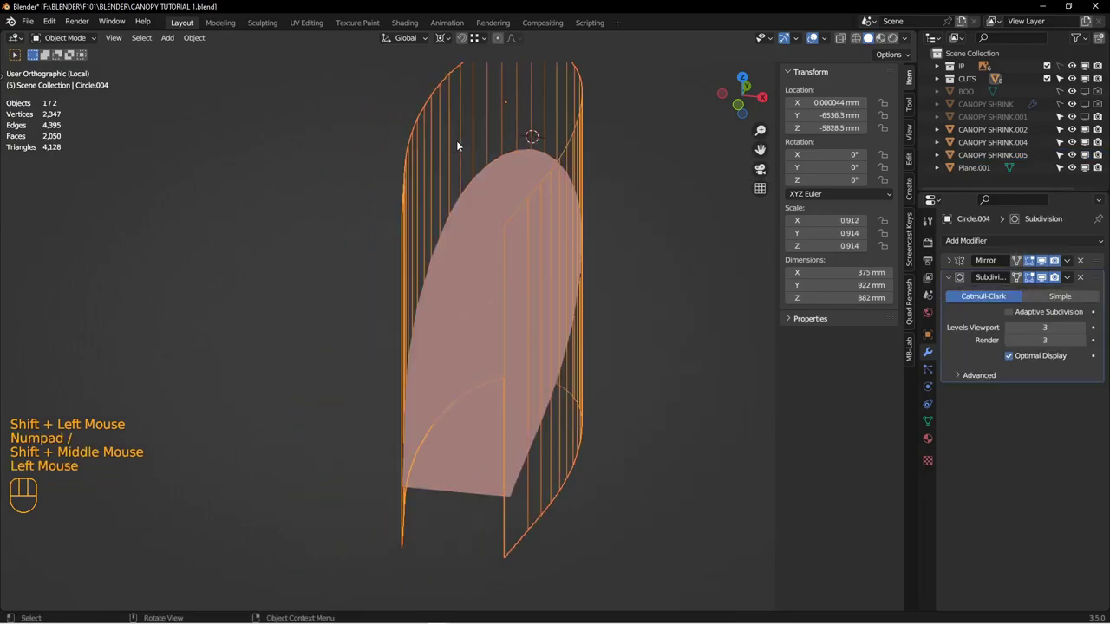
key("h")
left_click(467, 173)
Step: Examine the front panel's mesh in Edit Mode, return to Object Mode and leave local view
key("Tab")
left_click(553, 185)
middle_click_drag(553, 184, 547, 285)
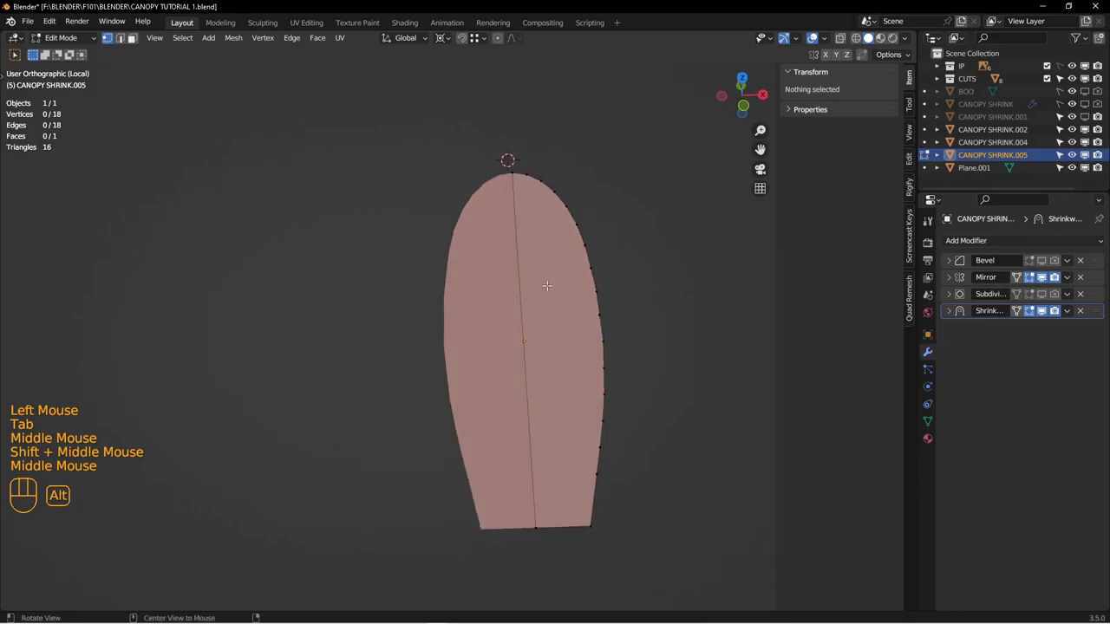
key("Tab")
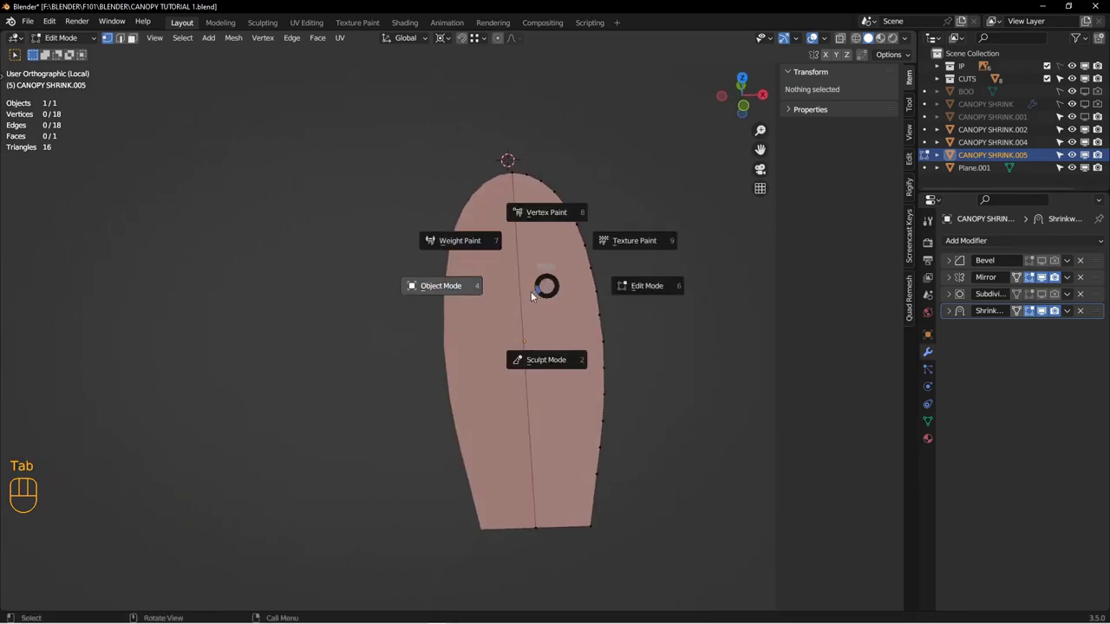
left_click(472, 285)
key("KP_Divide")
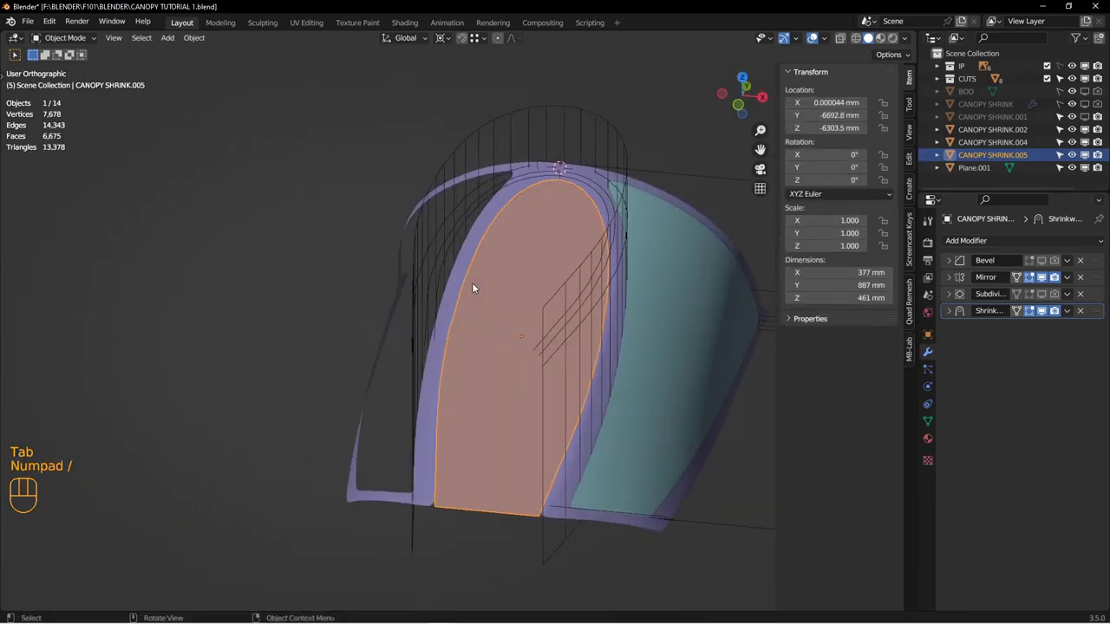
Step: In top view, add a vertex to the front panel's outer border beside the blueprint's horizontal panel line using a loop cut
key("KP_7")
middle_click_drag(639, 377, 628, 273, "shift")
scroll(500, 349, "down", 2)
key("alt+a")
middle_click_drag(668, 321, 590, 347, "shift")
scroll(533, 355, "down", 2)
key("Tab")
right_click(590, 335, "ctrl")
left_click(615, 349)
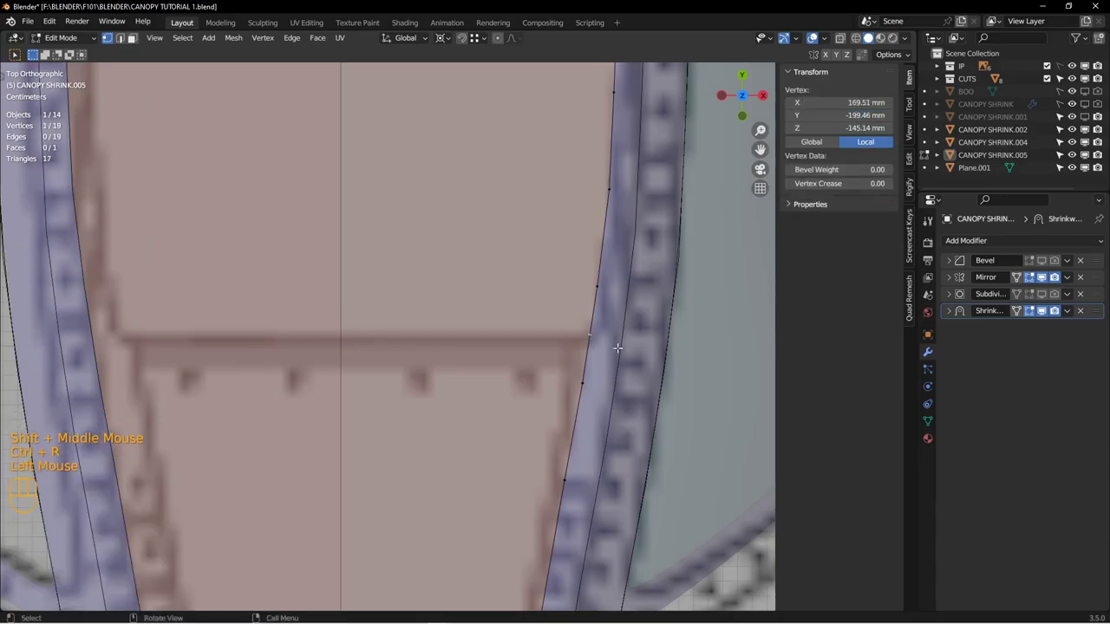
Step: Slide the new border vertex along its edge by a factor of about 0.066 onto the blueprint line
key("g")
key("g")
left_click(618, 350)
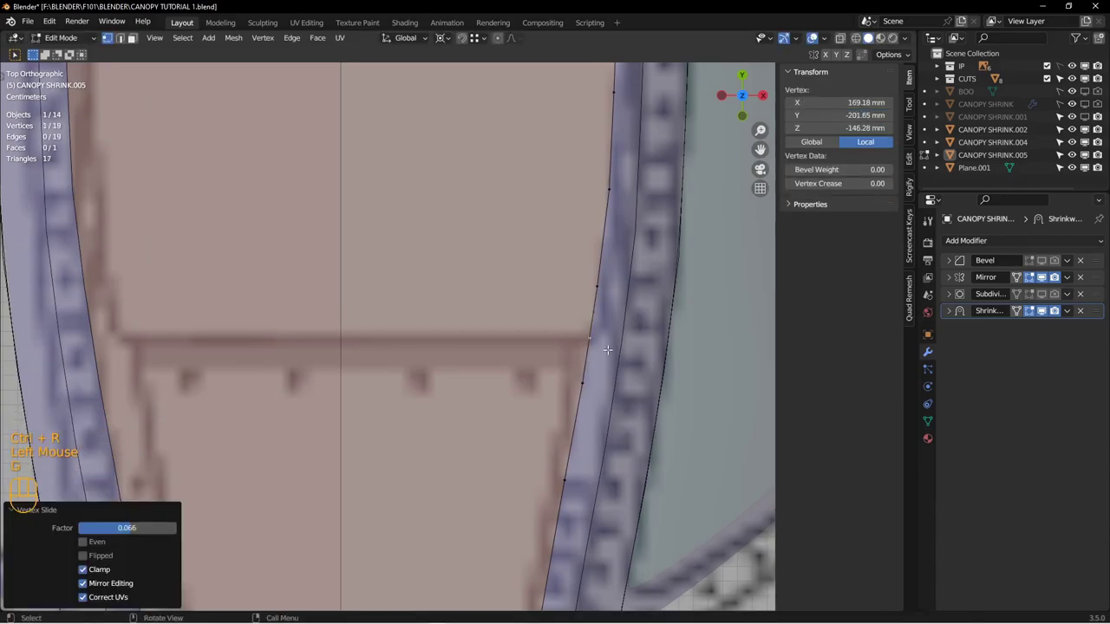
Step: Knife-cut the front panel horizontally from the new border vertex across its centre line, using the angle constraint
key("k")
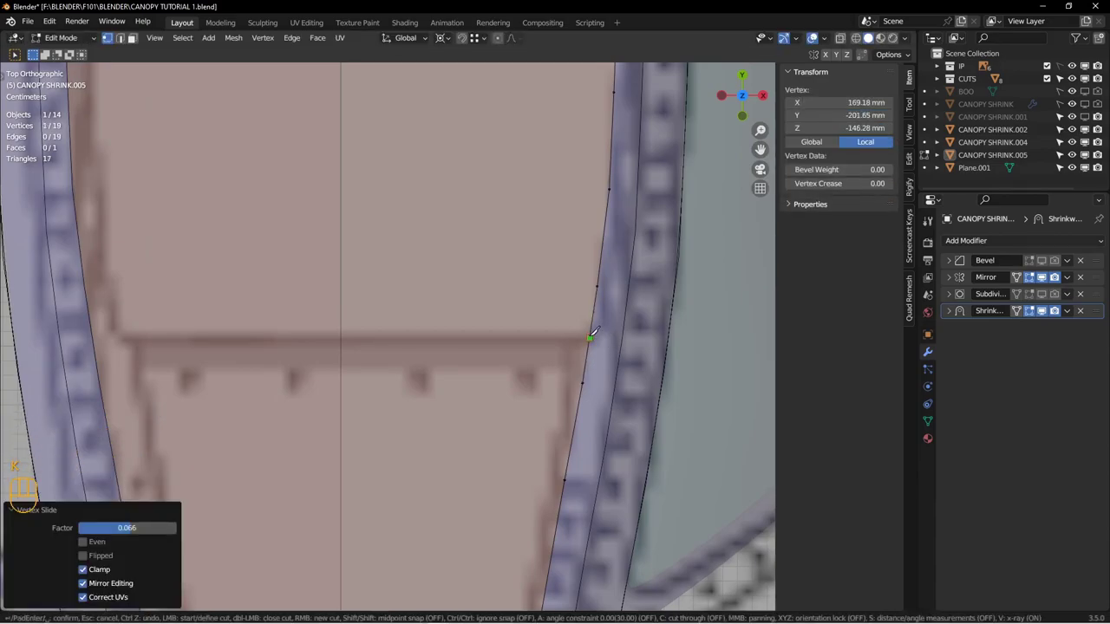
key("a")
left_click(328, 332)
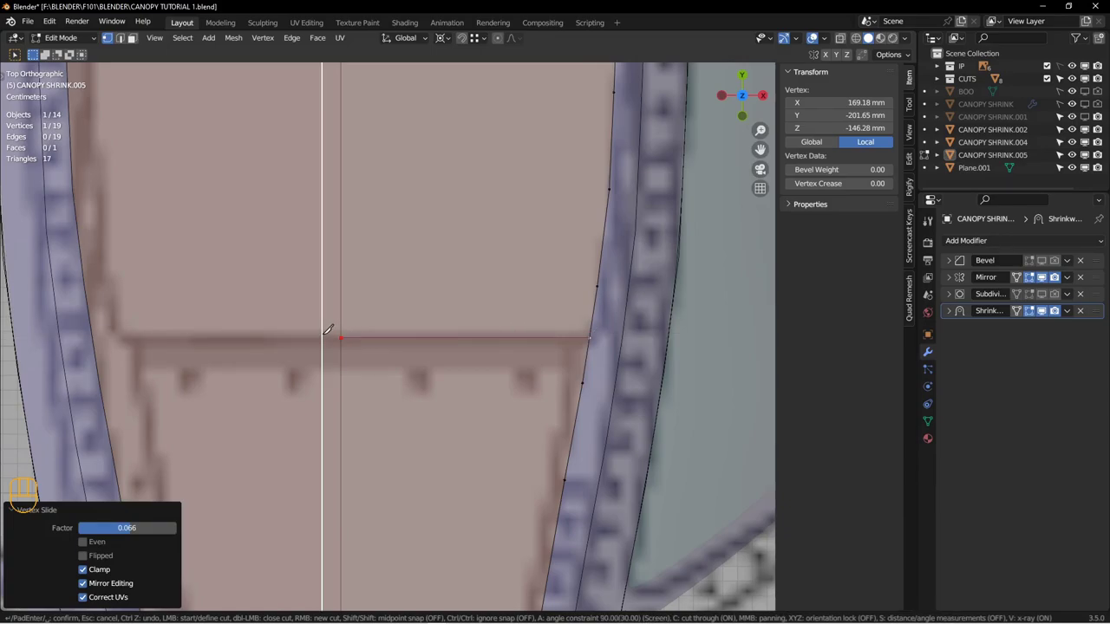
key("Return")
Step: Select the front panel's lower face, separate it into its own object and leave Edit Mode
middle_click_drag(353, 333, 491, 250, "shift")
scroll(414, 314, "up", 2)
scroll(487, 325, "down", 2)
key("3")
left_click(490, 345)
left_click(407, 373, "shift")
key("p")
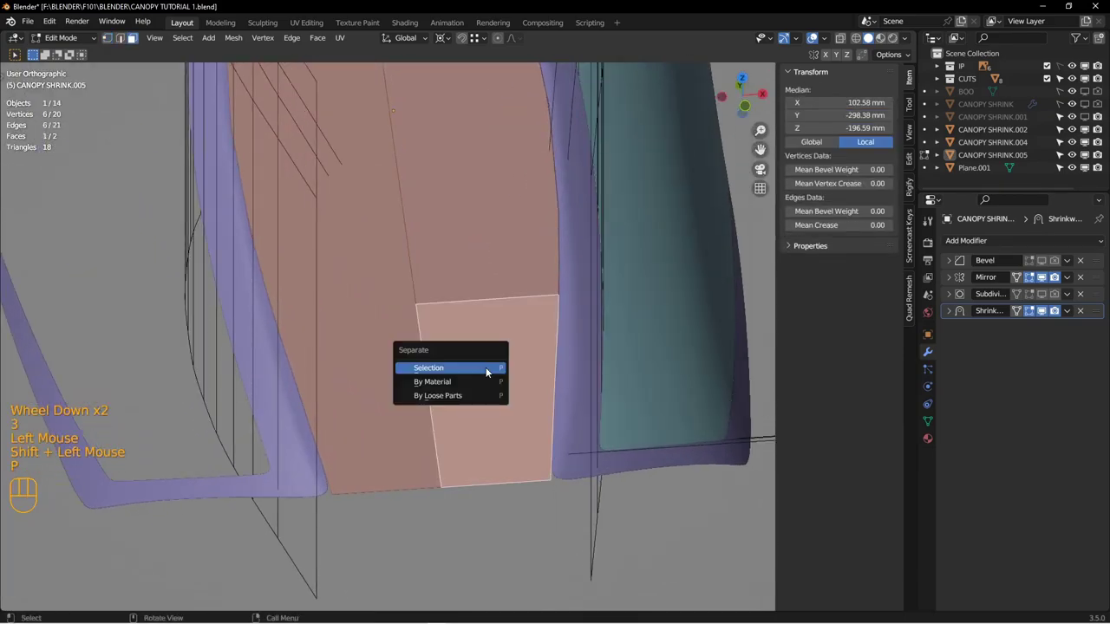
left_click(485, 367)
key("Tab")
key("Tab")
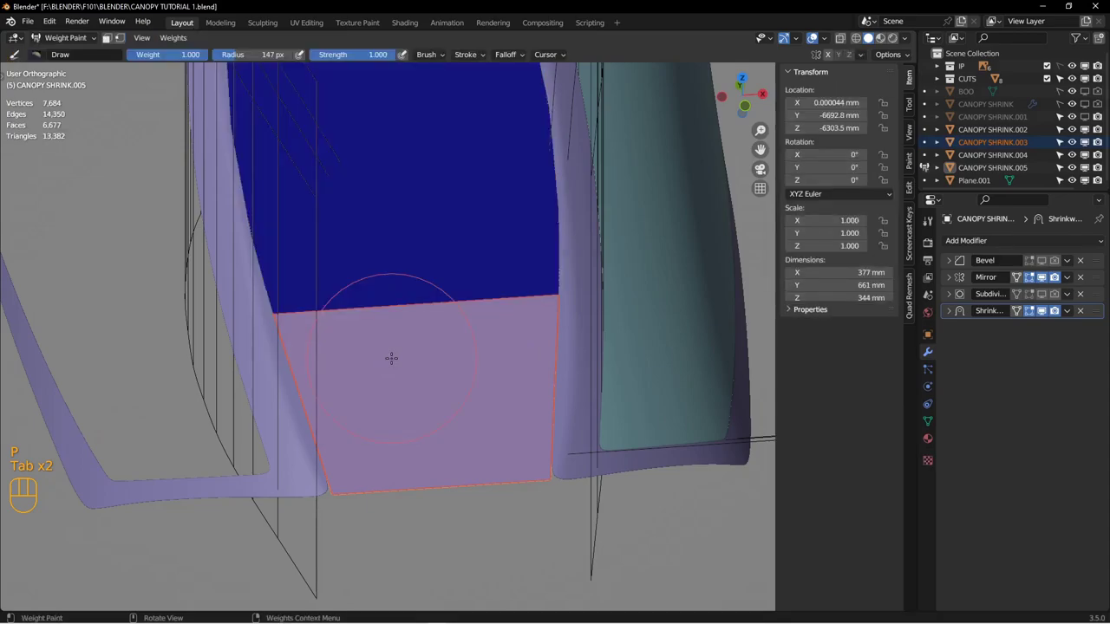
scroll(396, 354, "up", 3)
mouse_move(397, 354)
middle_mouse_down()
mouse_move(462, 360)
mouse_move(422, 345)
middle_mouse_up()
scroll(428, 350, "down", 1)
key("z")
key("Tab")
left_click(383, 361)
Step: Select the remaining upper panel CANOPY SHRINK.005, isolate it in local view and enter Edit Mode
key("KP_7")
scroll(380, 350, "down", 2, "alt+shift")
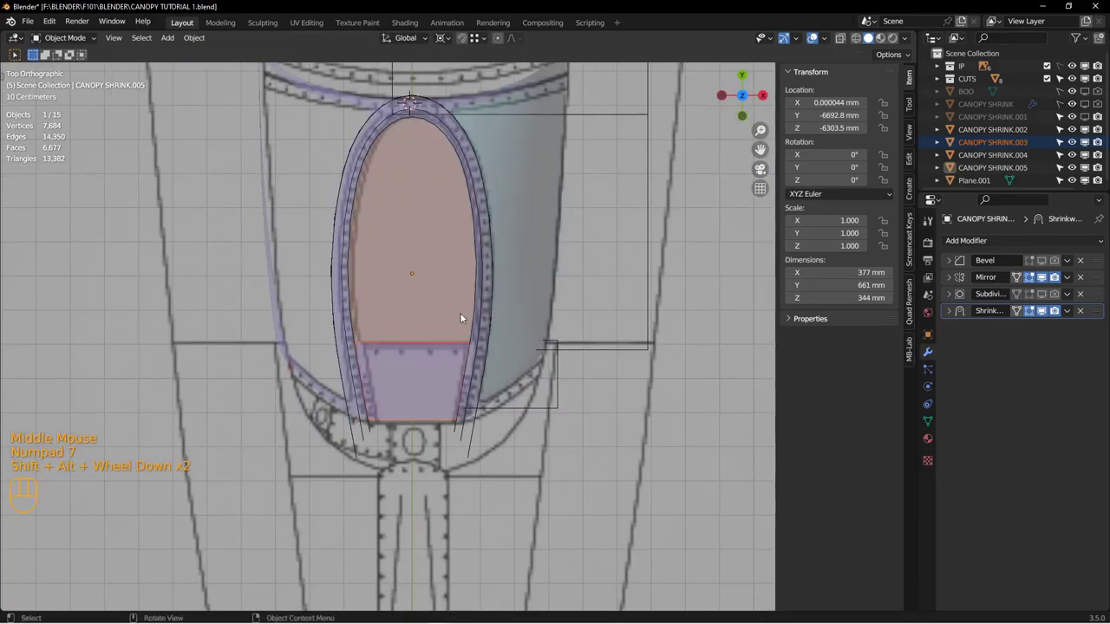
middle_click_drag(459, 312, 468, 379, "shift")
left_click(457, 334)
key("Tab")
middle_click_drag(456, 335, 550, 379)
key("KP_Divide")
key("Tab")
key("Tab")
Step: Knife-cut the upper panel horizontally from its lowest side vertices to the centre line, using the angle constraint
key("1")
key("KP_7")
middle_click_drag(533, 250, 570, 221, "shift")
scroll(595, 436, "down", 1)
key("k")
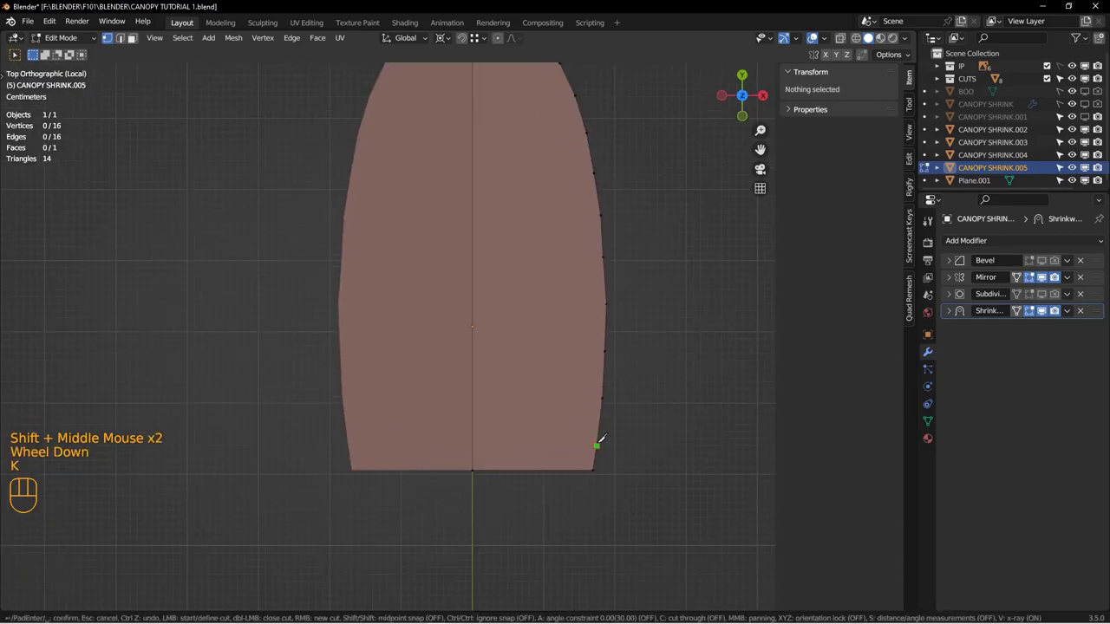
left_click(596, 446)
key("a")
left_click(451, 440)
key("Return")
key("k")
left_click(602, 396)
key("a")
left_click(468, 394)
key("Return")
Step: Continue the horizontal knife cuts from the side vertices along the panel's middle section to the centre line
key("k")
left_click(604, 351)
key("a")
left_click(469, 348)
key("k")
left_click(603, 258)
key("a")
left_click(473, 253)
key("space")
key("k")
left_click(601, 214)
key("a")
middle_click_drag(594, 112, 613, 279, "shift")
key("l")
key("alt+a")
Step: Knife-cut the remaining side vertices toward the panel's rounded tip horizontally to the centre line, using the angle constraint
key("k")
left_click(606, 300)
key("a")
left_click(471, 295)
key("space")
left_click(482, 229)
key("space")
key("k")
left_click(561, 202)
key("a")
left_click(488, 203)
key("space")
Step: Try to inset all of the panel's faces by 14.56 mm with the Boundary option off
key("alt+a")
key("a")
key("i")
left_click(395, 383)
left_click(99, 471)
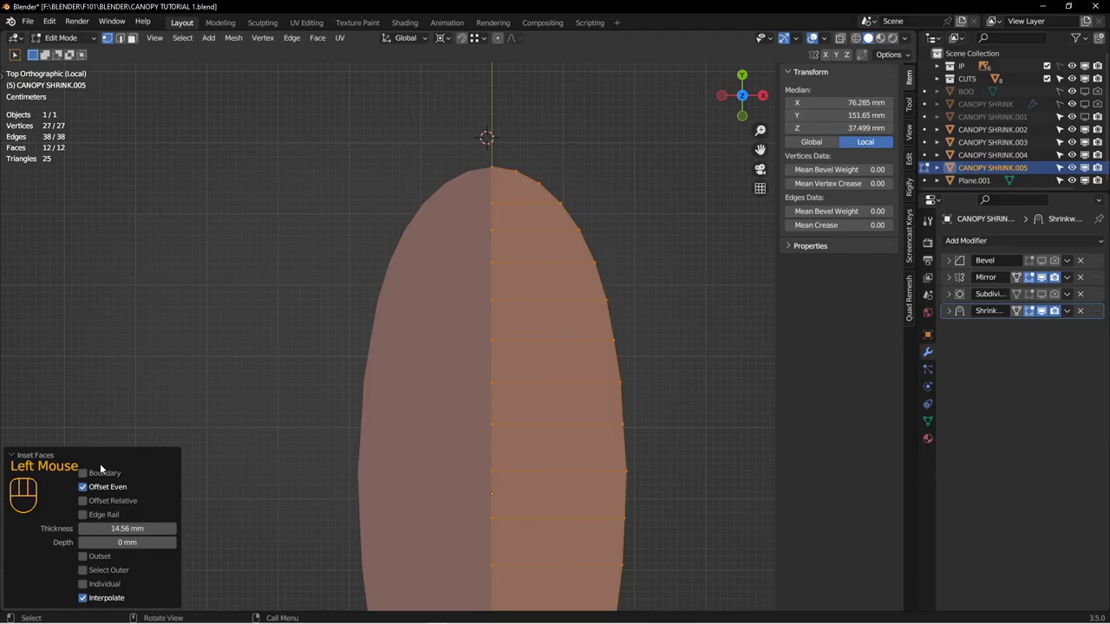
key("ctrl+z")
key("ctrl+z")
key("ctrl+z")
key("alt+a")
Step: Add a lengthwise loop cut to the panel and slide it close to the outer border
scroll(511, 263, "down", 2)
middle_click_drag(511, 262, 546, 169, "shift")
scroll(546, 260, "up", 3)
key("ctrl+r")
left_click(555, 338)
left_click(597, 337)
Step: Knife-cut around the panel's rounded tip to carry the border loop up to the centre line
middle_click_drag(541, 238, 555, 338, "shift")
scroll(555, 338, "down", 3)
middle_click_drag(580, 155, 619, 330, "shift")
key("k")
left_click(625, 337)
left_click(587, 298)
left_click(523, 265)
left_click(459, 256)
key("j")
key("alt+a")
Step: Add a lengthwise loop cut between the centre line and border loop, and connect its upper end to the rim vertex
scroll(607, 303, "up", 4)
key("ctrl+r")
left_click(560, 243)
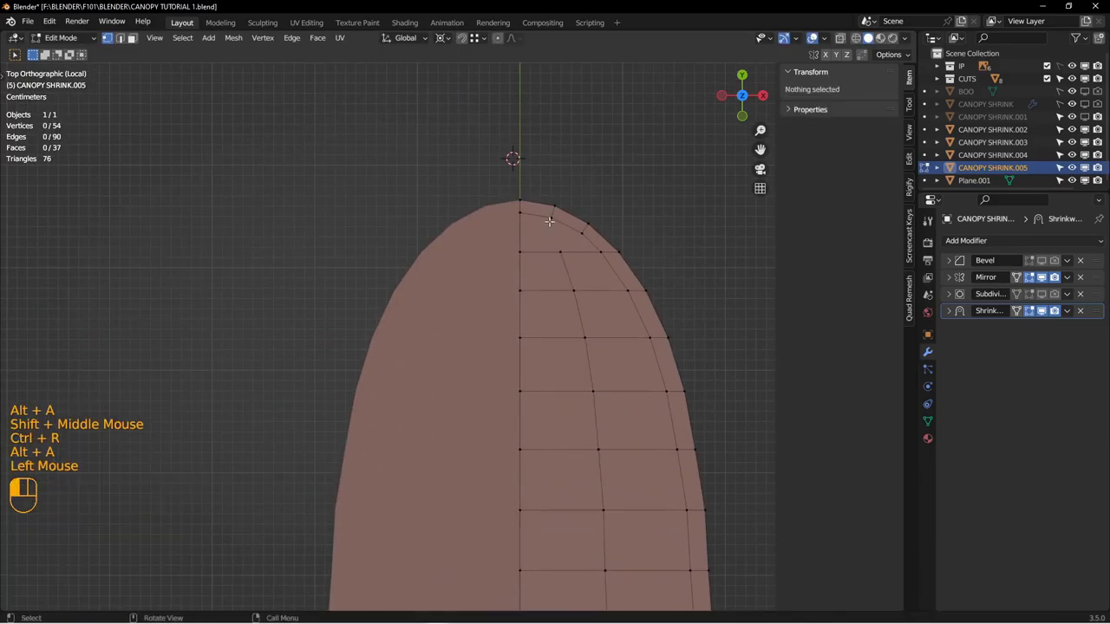
left_click(550, 218, "shift")
key("j")
key("j")
key("alt+a")
Step: Select the panel's outer border vertices from the lower corner around to the tip on the centre line
middle_click_drag(589, 418, 575, 318, "shift")
key("Tab")
middle_click_drag(583, 354, 524, 478)
left_click(503, 535)
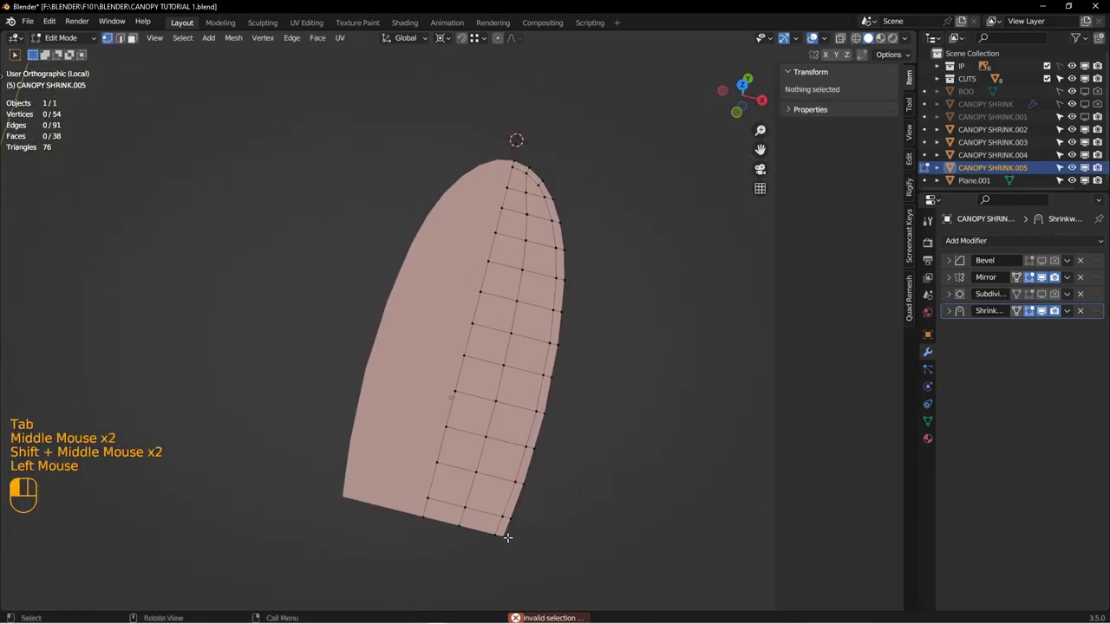
left_click(564, 205, "ctrl+shift")
left_click(548, 198)
left_click(562, 312, "ctrl+shift")
left_click(527, 503, "ctrl+shift")
left_click(565, 381, "ctrl+shift")
middle_click_drag(565, 381, 572, 260, "shift")
scroll(573, 235, "down", 1)
left_click(558, 204, "shift")
left_click(532, 172, "shift")
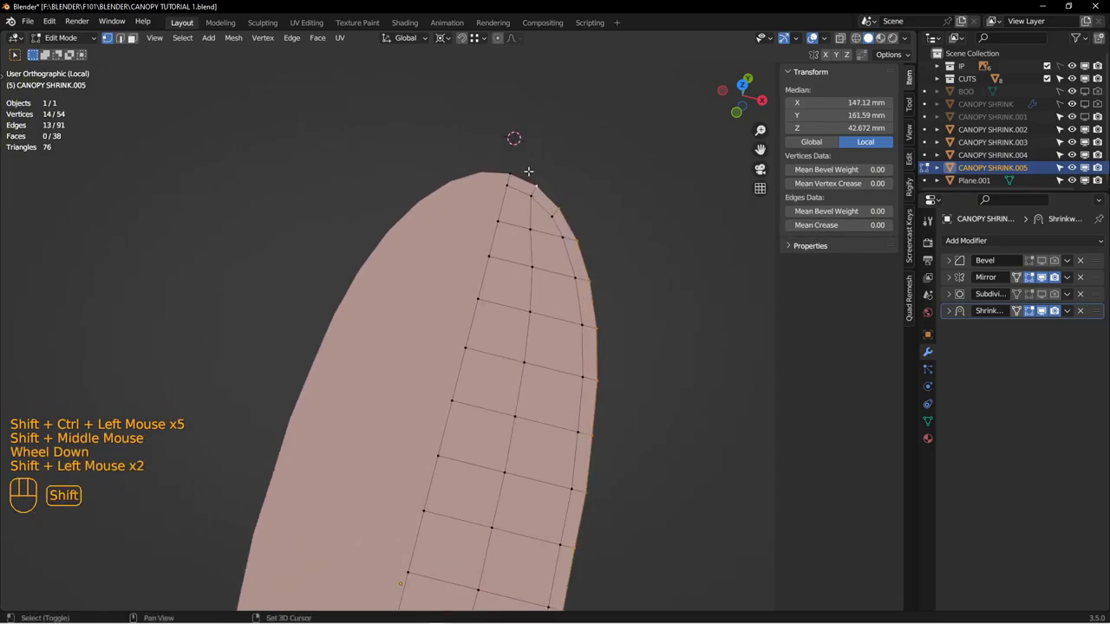
scroll(528, 171, "up", 2)
middle_click_drag(528, 171, 598, 347, "shift")
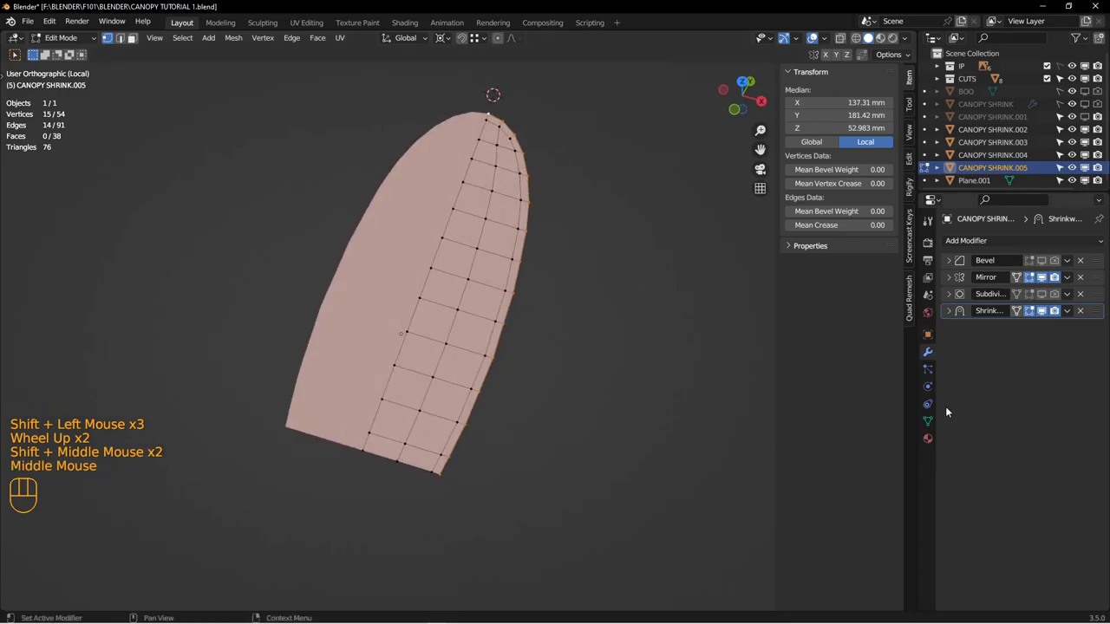
Step: Create a vertex group named S and assign the selected border vertices to it
left_click(927, 422)
left_click(1092, 280)
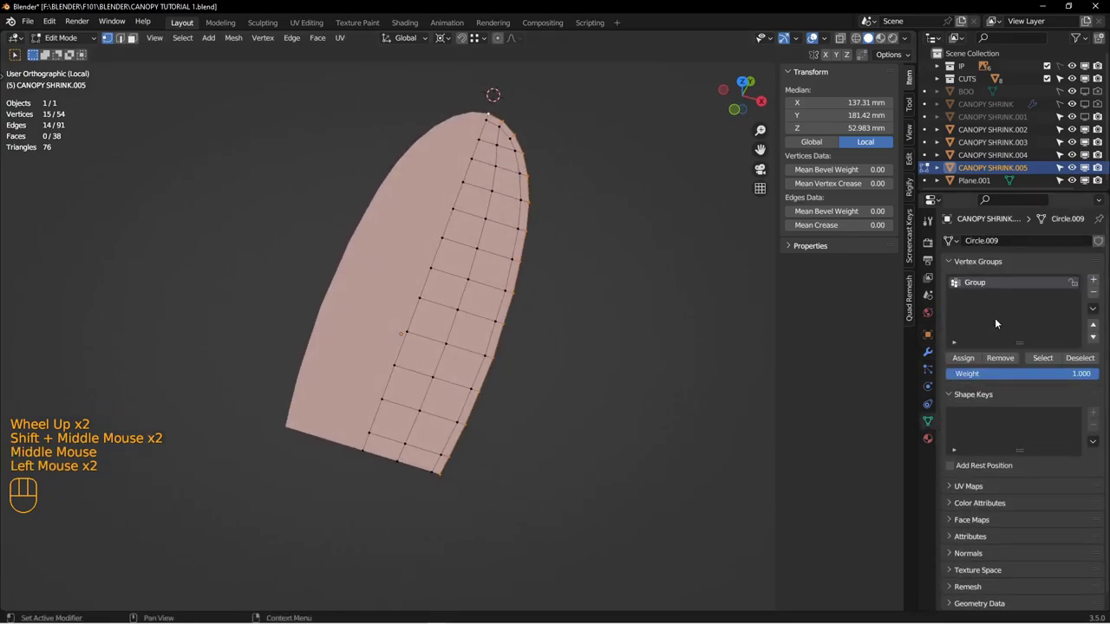
left_click(974, 360)
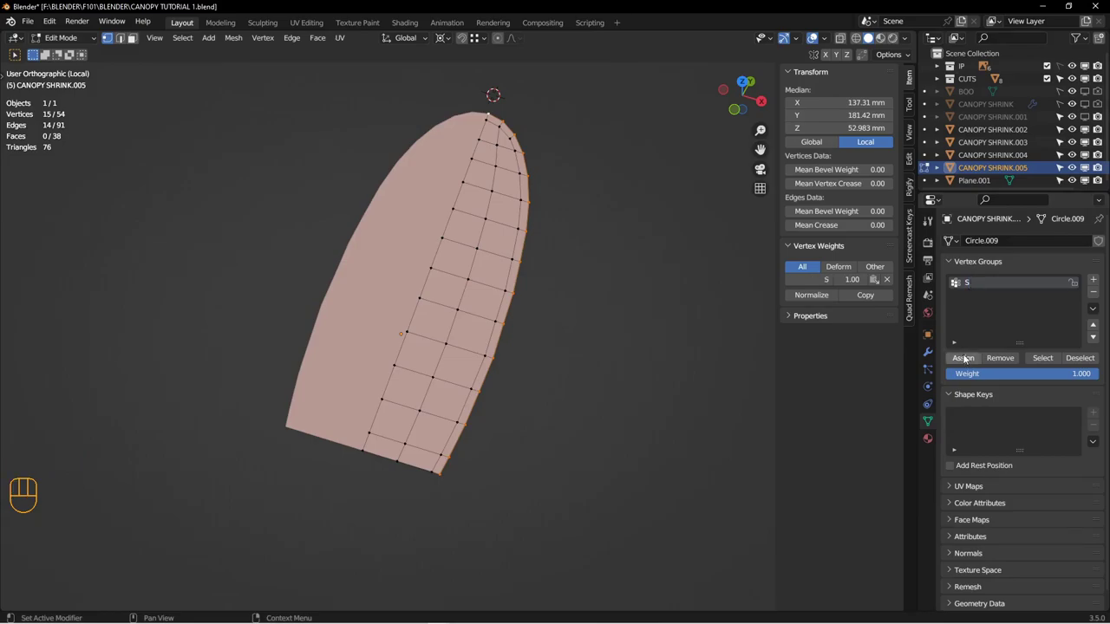
Step: Add a second Shrinkwrap modifier to the panel and limit it to vertex group S
left_click(929, 352)
left_click(1003, 242)
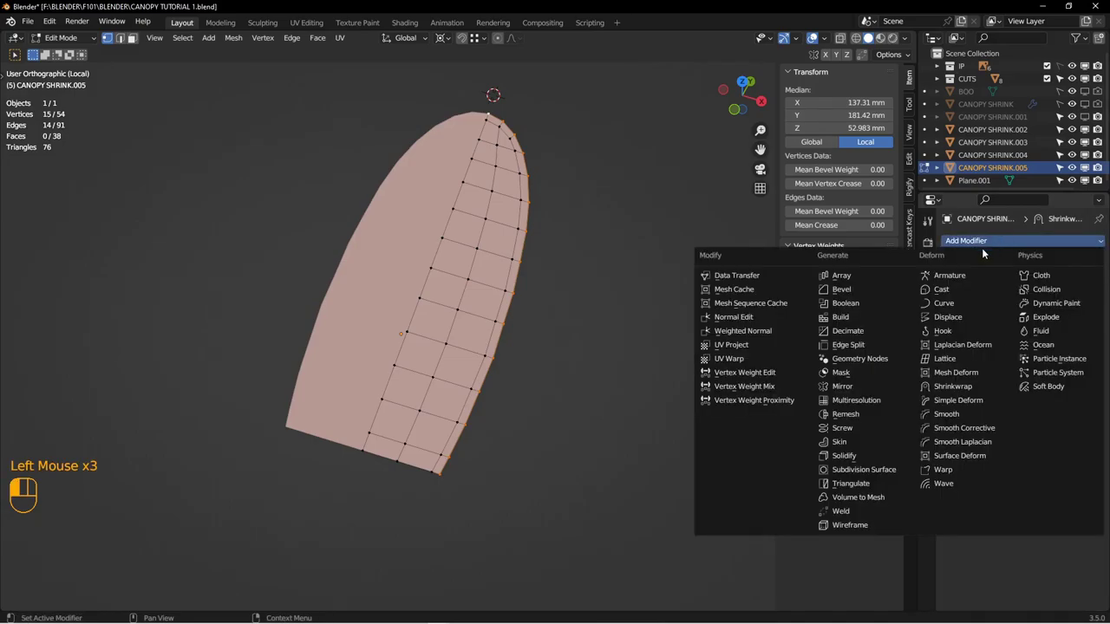
left_click(952, 386)
left_click(1034, 409)
left_click(1016, 453)
Step: Leave Edit Mode and exit local view to bring back the whole canopy and its cutters
middle_click_drag(555, 347, 520, 330)
key("Tab")
key("alt+a")
left_click(554, 373)
key("KP_Divide")
middle_click_drag(520, 330, 437, 340, "shift")
scroll(497, 334, "down", 2)
Step: Try the outer cutter Circle.003 as the target of the new Shrinkwrap modifier
left_click(737, 346)
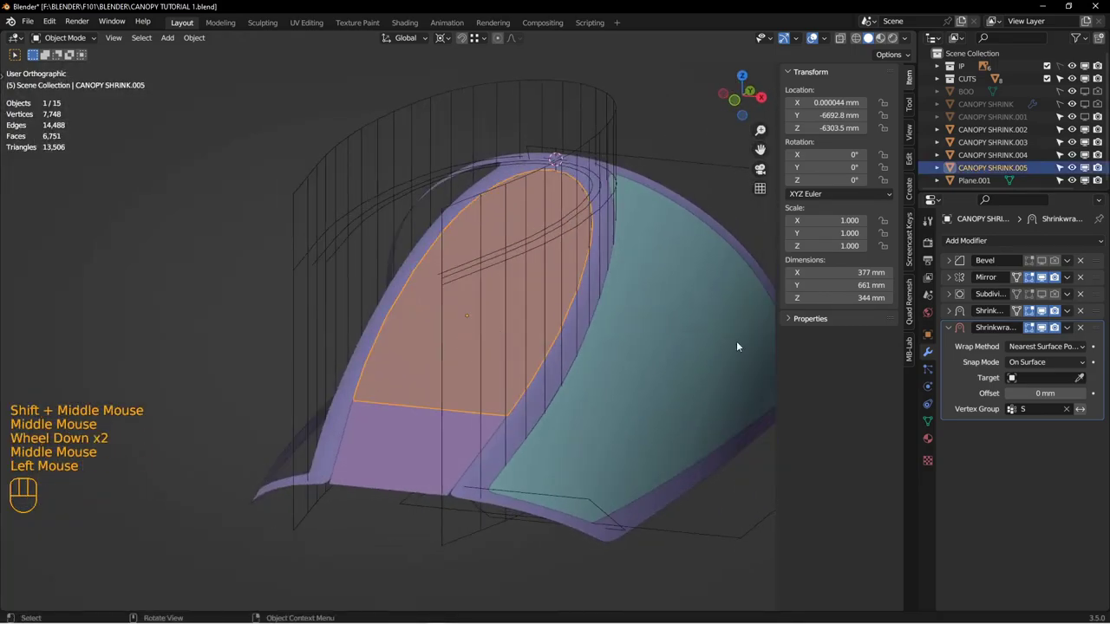
left_click(1078, 378)
left_click(397, 125)
middle_click_drag(397, 125, 442, 191, "alt")
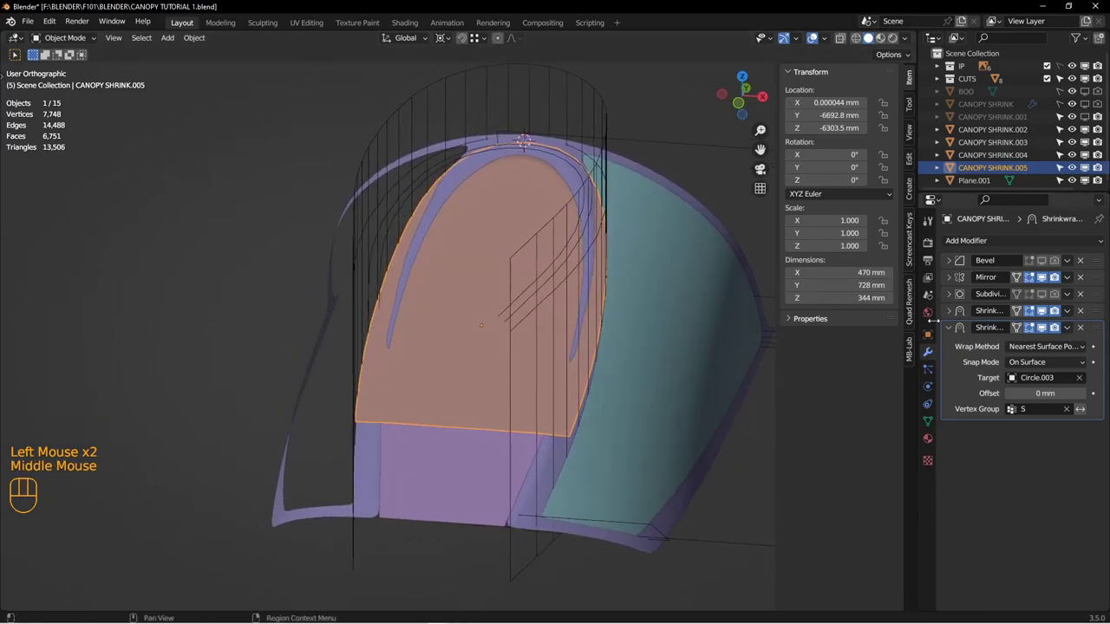
left_click(1079, 378)
Step: Unhide the hidden inner cutter and hide the outer cutter Circle.003
middle_click_drag(475, 257, 491, 264, "alt")
left_click(355, 174)
middle_click_drag(356, 174, 399, 176, "alt")
key("alt+h")
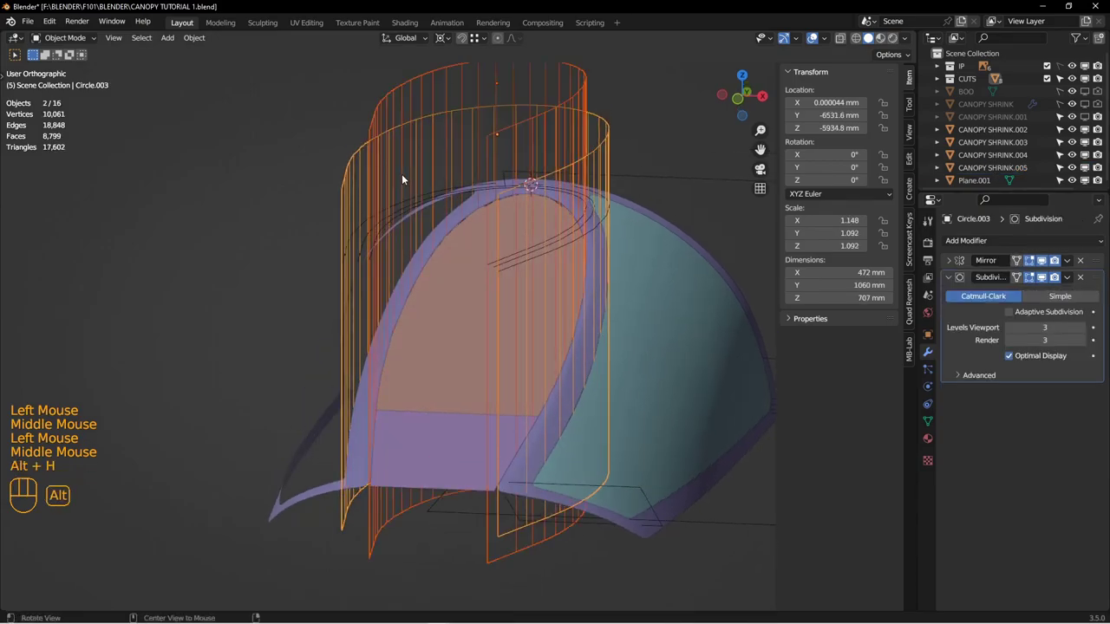
key("alt+a")
left_click(360, 166)
key("h")
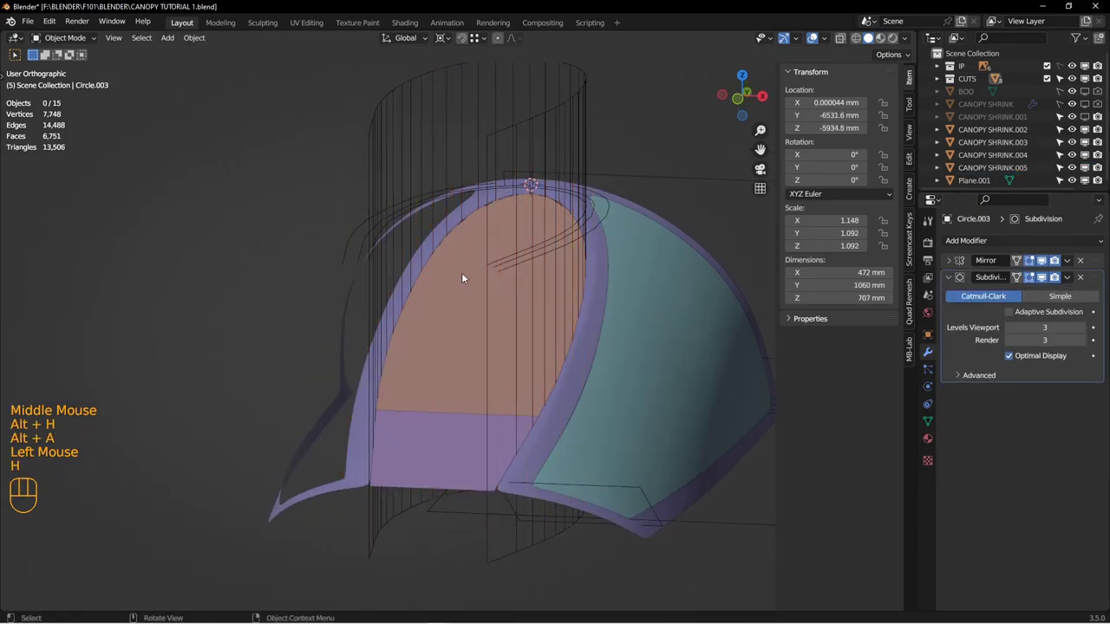
Step: Set the upper panel's new Shrinkwrap target to the inner cutter Circle.004 and hide that cutter
left_click(450, 260)
left_click(1082, 378)
left_click(576, 76)
middle_click_drag(577, 76, 551, 239, "alt")
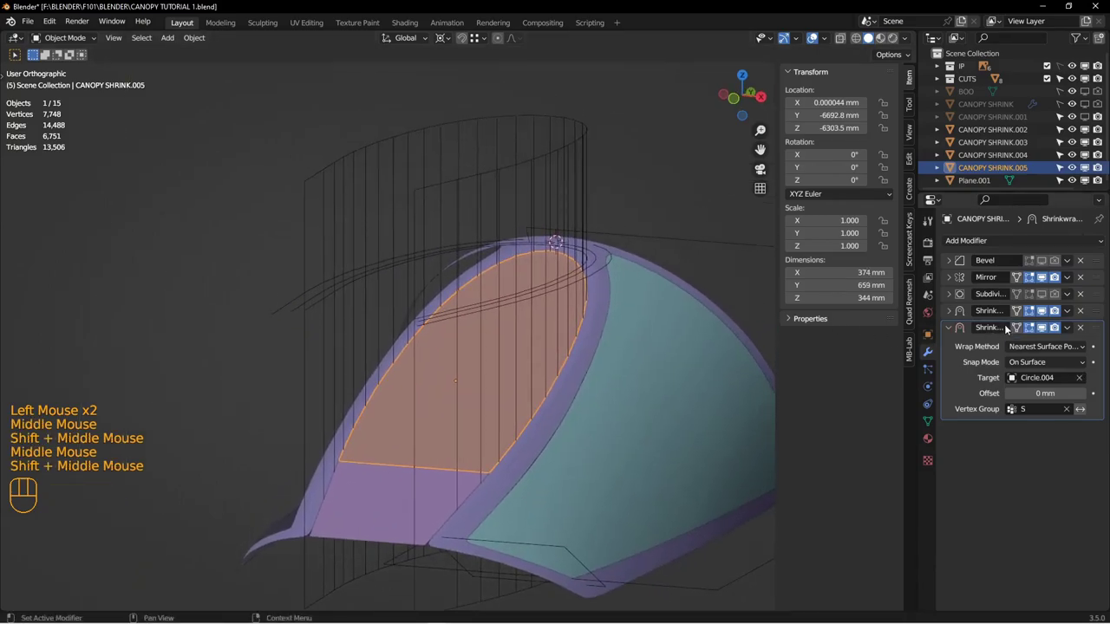
middle_click_drag(642, 321, 607, 317)
left_click(579, 149)
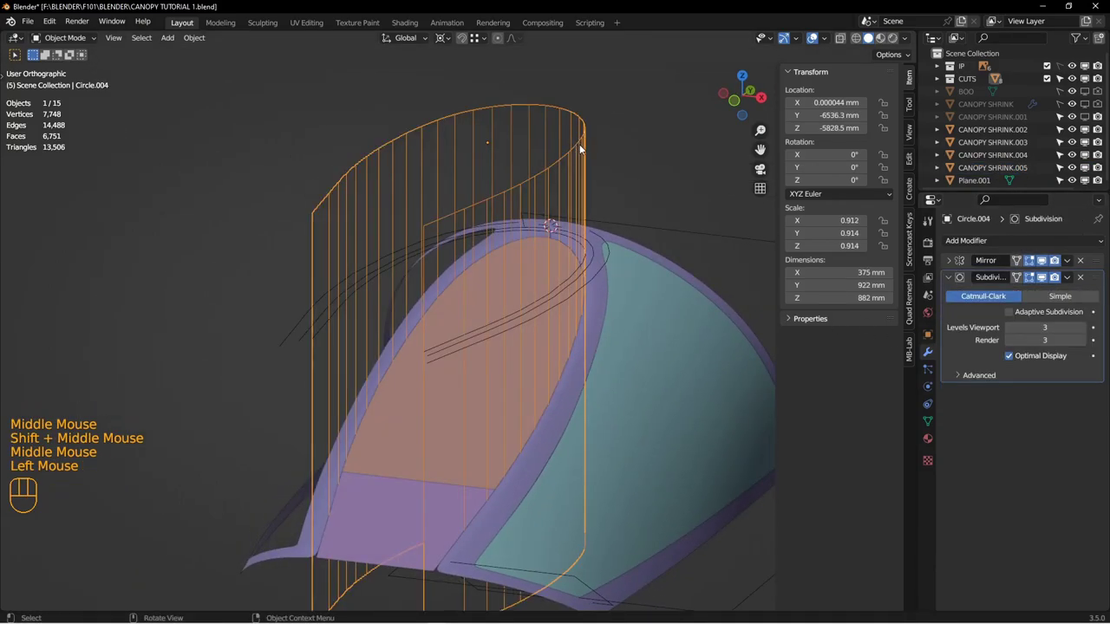
key("h")
Step: Reselect the upper panel, duplicate its border Shrinkwrap modifier and apply the original
middle_click_drag(545, 237, 546, 259)
left_click(546, 258)
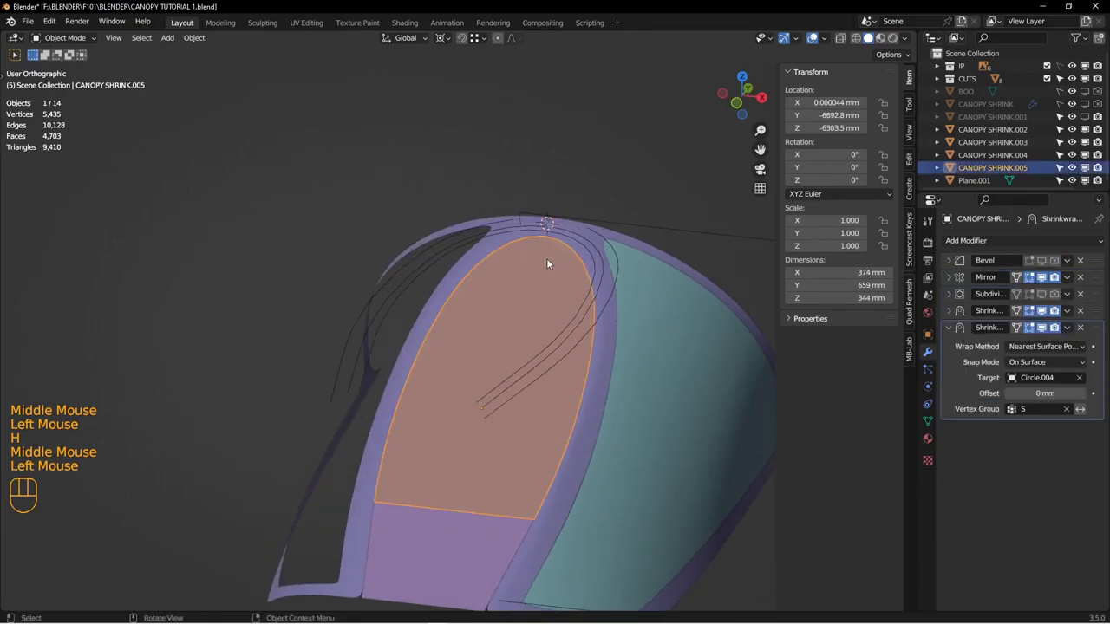
left_click(1067, 327)
left_click(1067, 379)
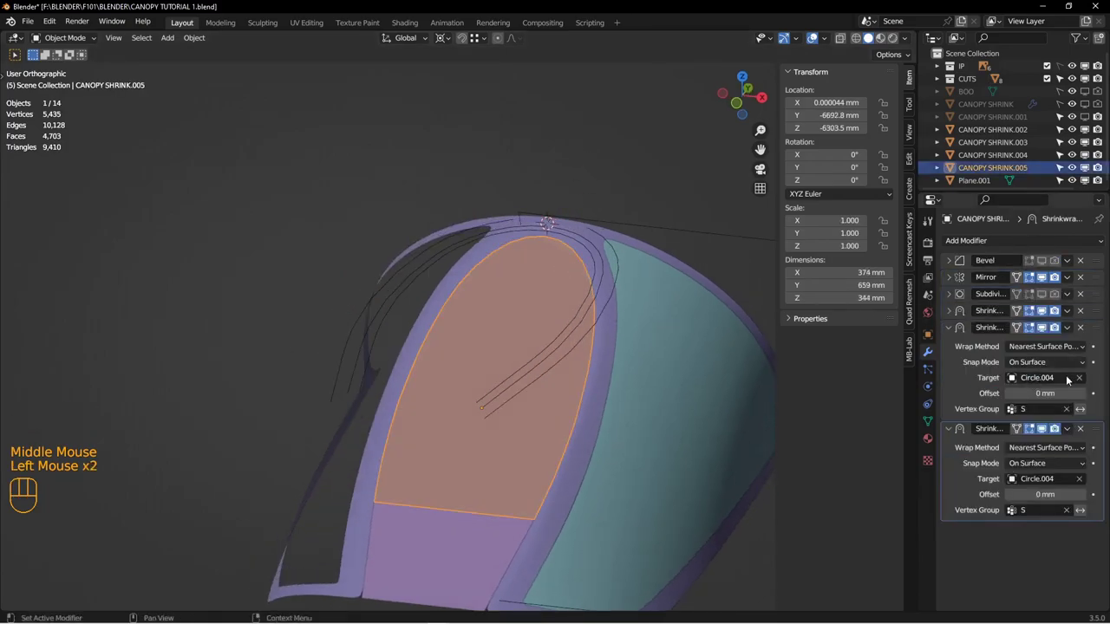
left_click(1067, 328)
left_click(1023, 345)
Step: Rename the remaining border Shrinkwrap modifier to S and collapse its settings
left_click(951, 328)
left_click(951, 328)
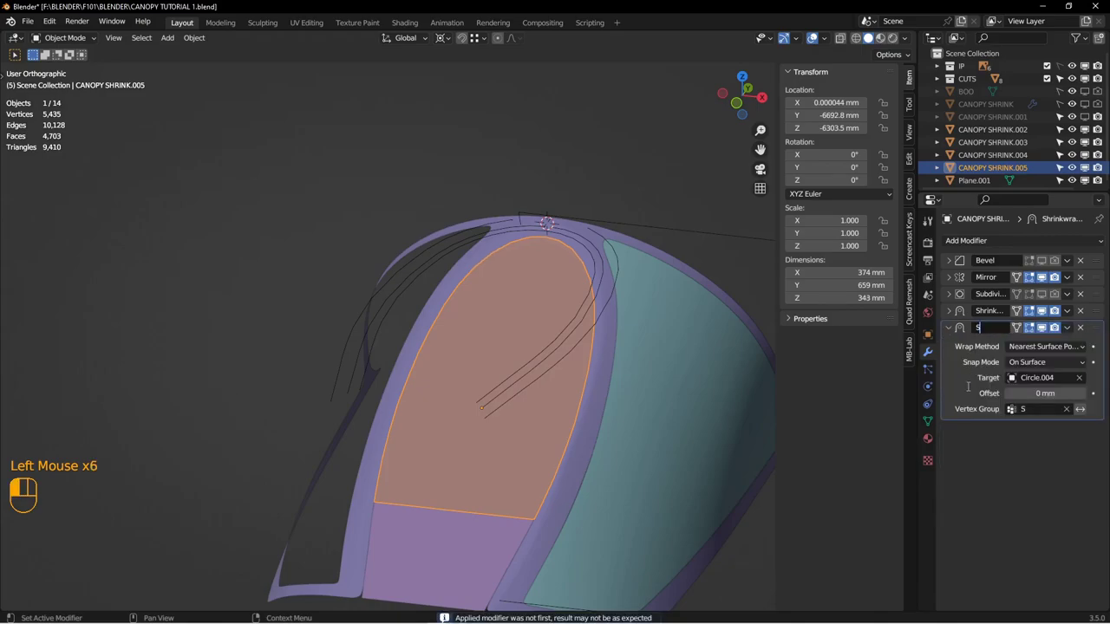
left_click(951, 328)
middle_click_drag(740, 326, 446, 322)
middle_click_drag(546, 393, 525, 240, "shift")
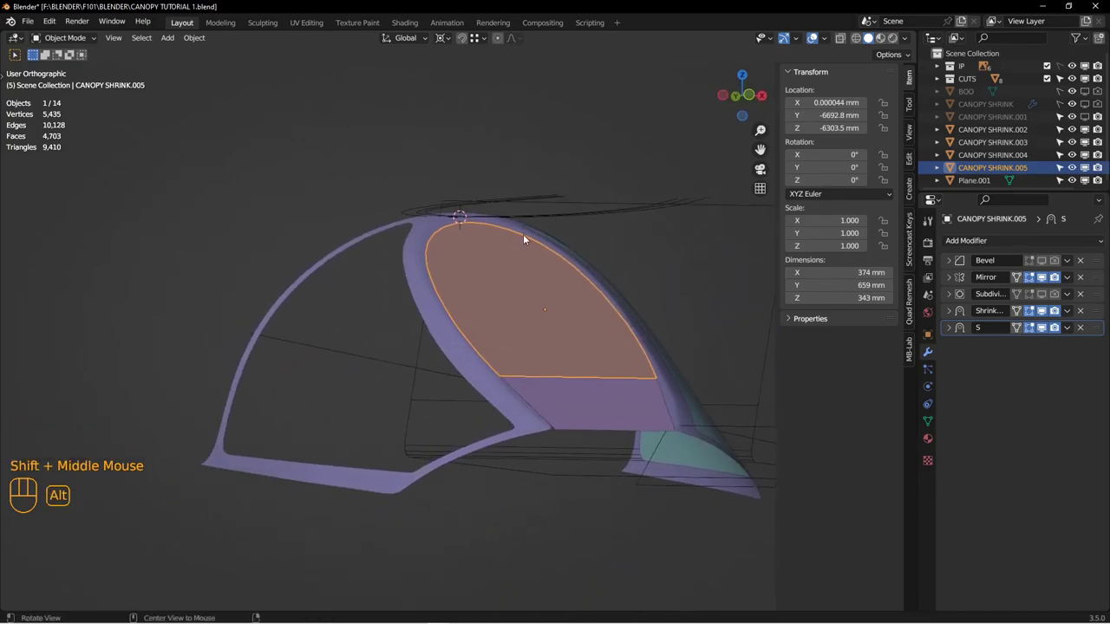
Step: Duplicate the panel's first Shrinkwrap modifier and apply the duplicate
middle_click_drag(489, 341, 666, 310)
left_click(1041, 312)
left_click(1041, 311)
left_click(1066, 311)
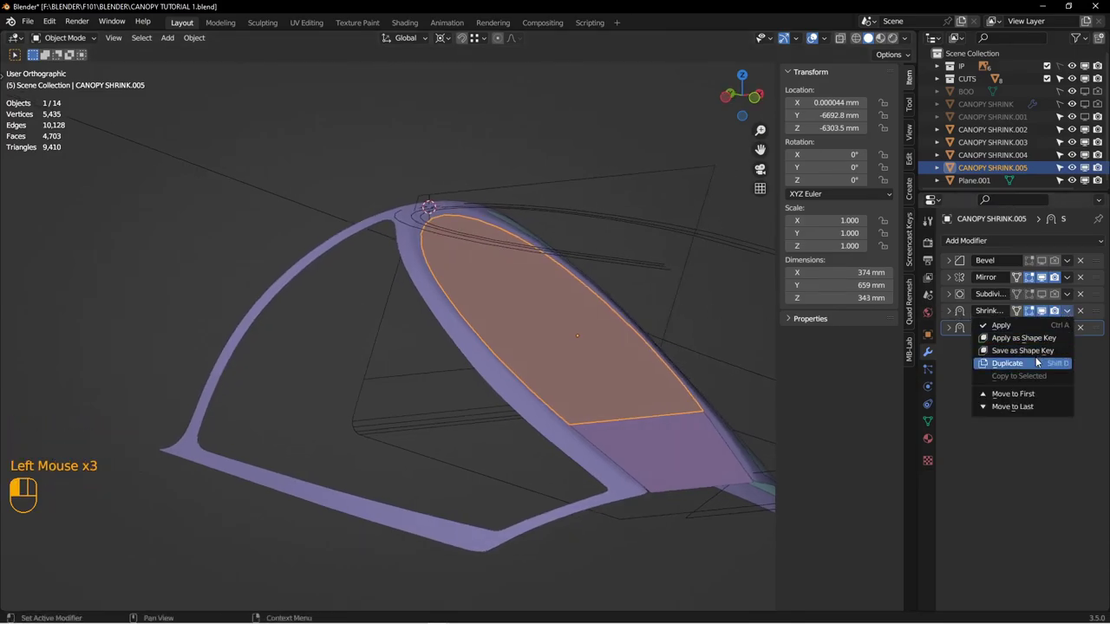
left_click(1036, 361)
left_click(1066, 328)
left_click(1026, 342)
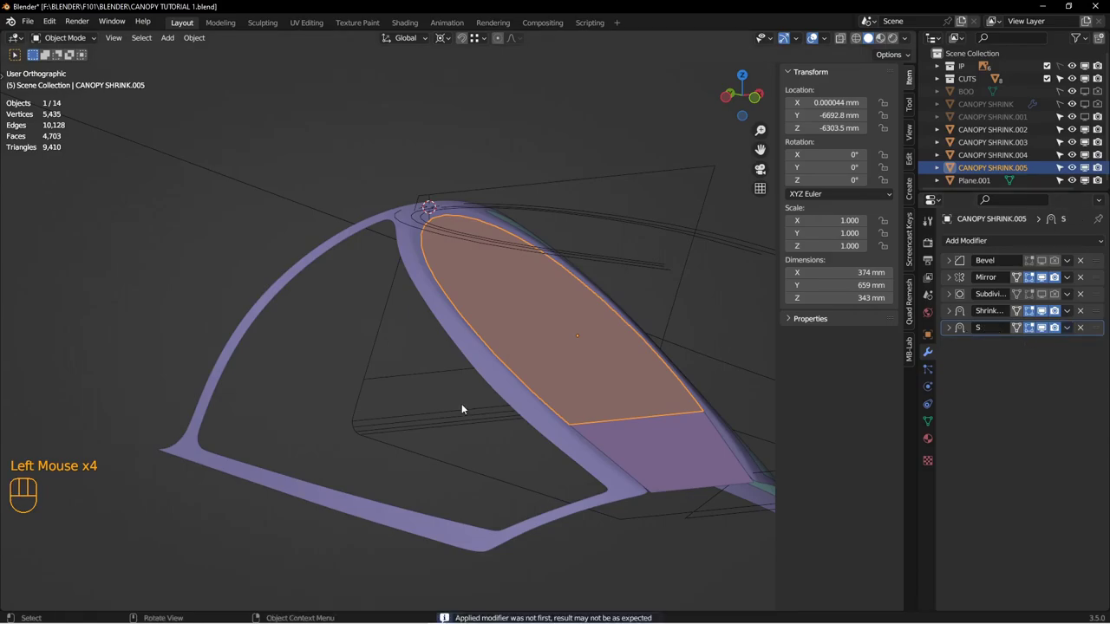
Step: Select the lower front panel CANOPY SHRINK.003 and enter Edit Mode in the top view
scroll(638, 312, "up", 2)
middle_click_drag(637, 313, 599, 321, "shift")
middle_click_drag(598, 321, 559, 230)
scroll(552, 329, "down", 2)
left_click(543, 375)
left_click(543, 380)
middle_click_drag(543, 379, 572, 375)
scroll(531, 364, "down", 2)
key("Tab")
key("KP_7")
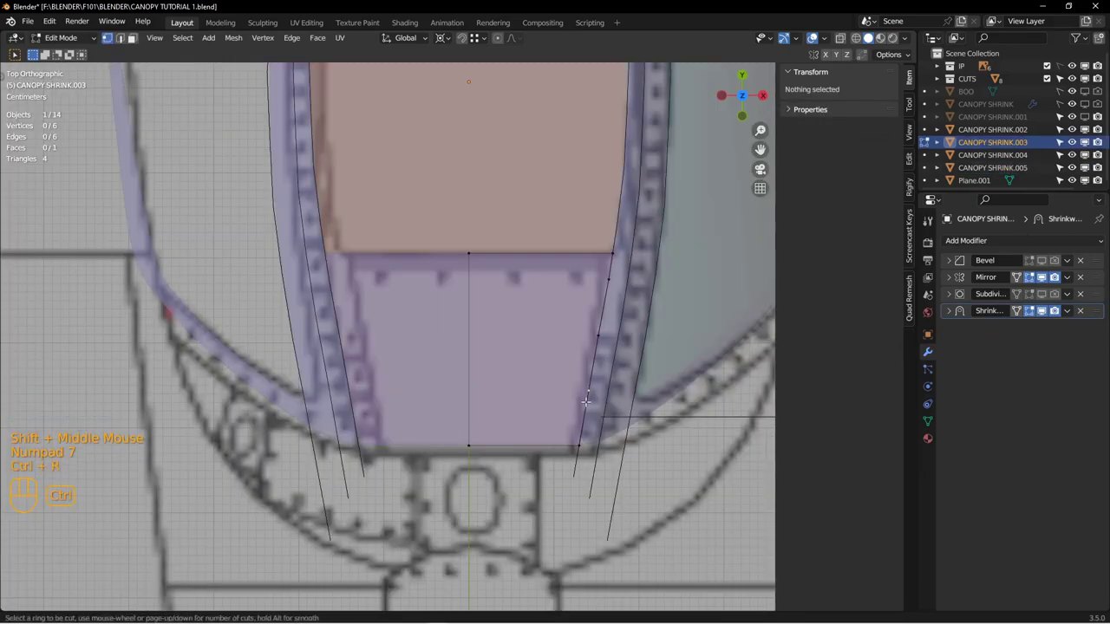
Step: Cut three cross edges from the panel's outer-edge vertices to the centre line and space the centre-line vertices evenly
key("ctrl+r")
left_click(588, 390)
key("k")
left_click(588, 390)
left_click(440, 390)
key("space")
key("k")
key("space")
left_click(468, 253, "ctrl")
key("ctrl+d")
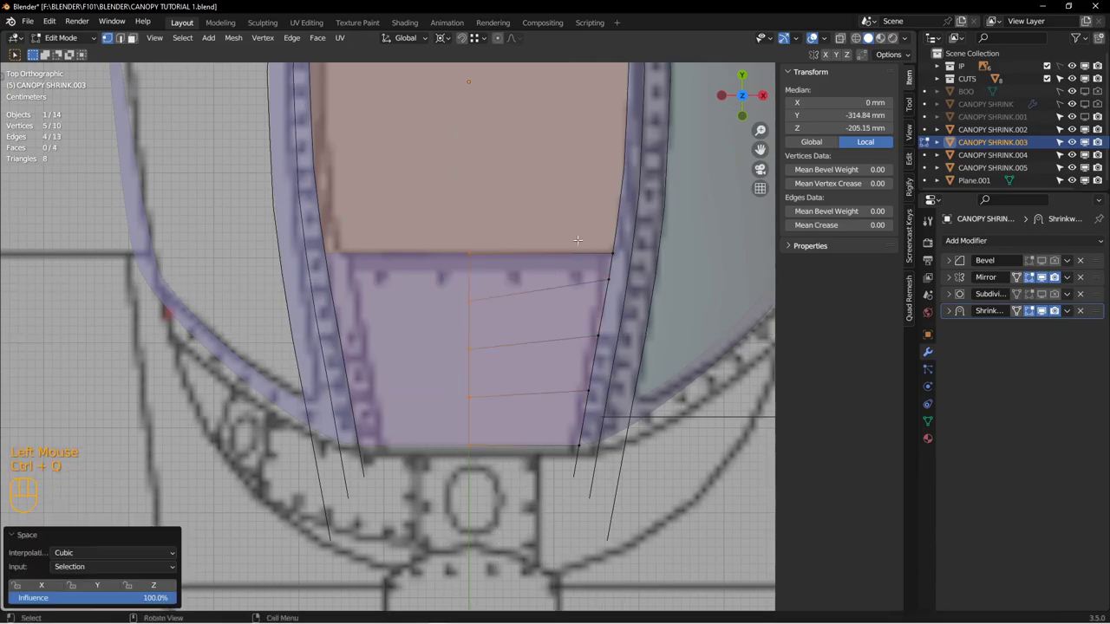
Step: Space the panel's outer-edge vertices evenly and add a lengthwise edge loop midway between the centre line and the outer edge
left_click_drag(631, 244, 567, 455)
key("ctrl+d")
key("alt+a")
middle_click_drag(520, 450, 515, 390)
key("Tab")
key("Tab")
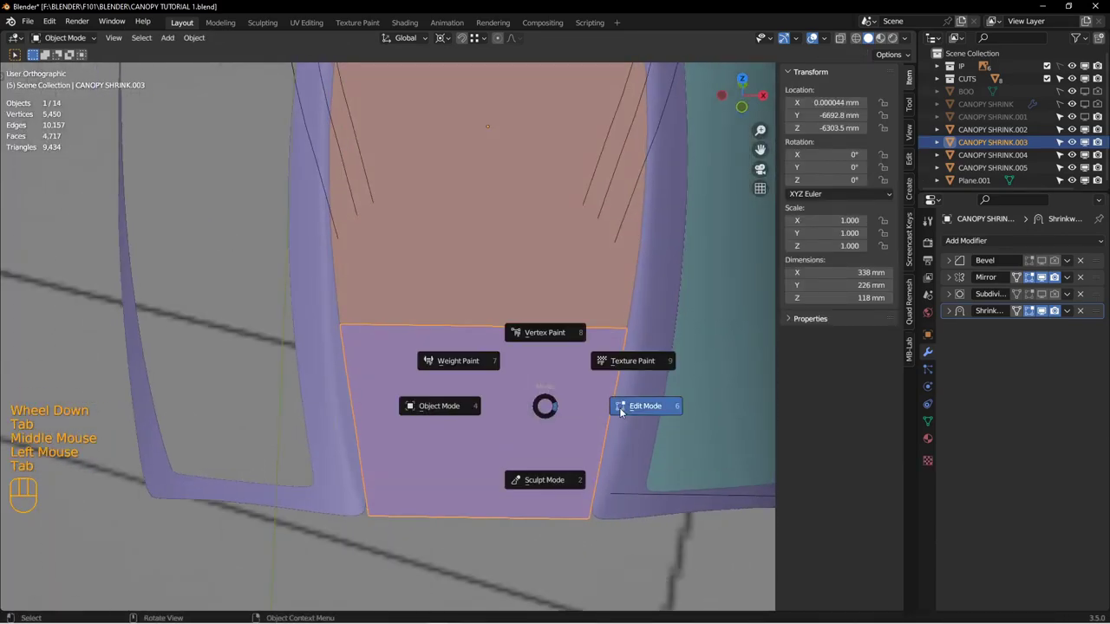
Step: Select the panel's outer side edge and assign its vertices to a new vertex group named O
left_click(639, 409)
left_click(600, 483, "ctrl+shift")
middle_click_drag(600, 483, 611, 486)
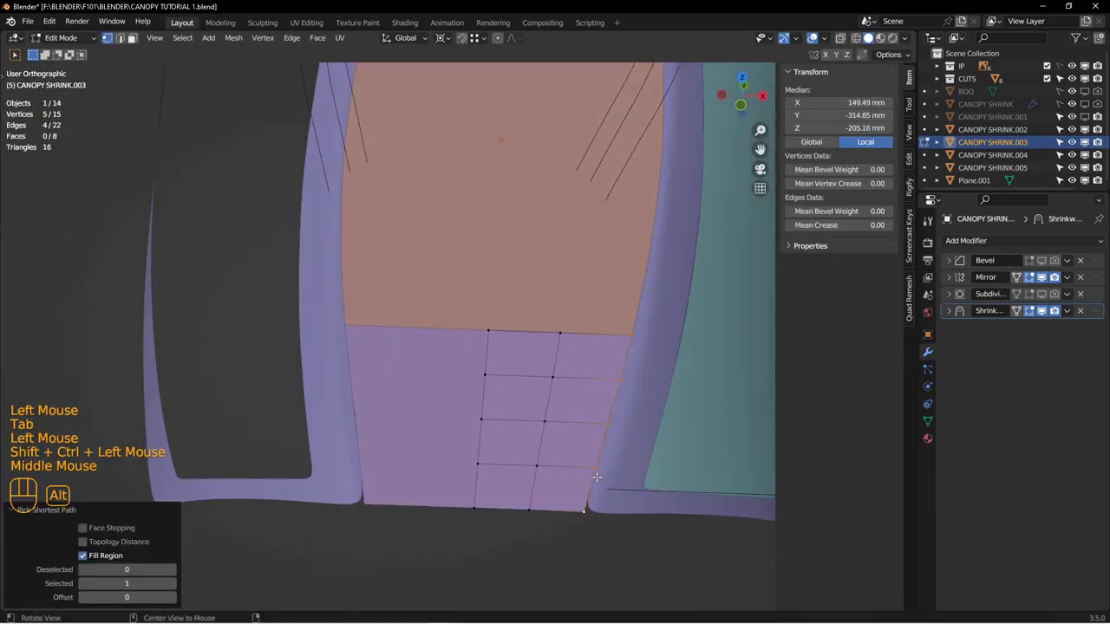
left_click(929, 422)
left_click(1093, 280)
double_click(977, 280)
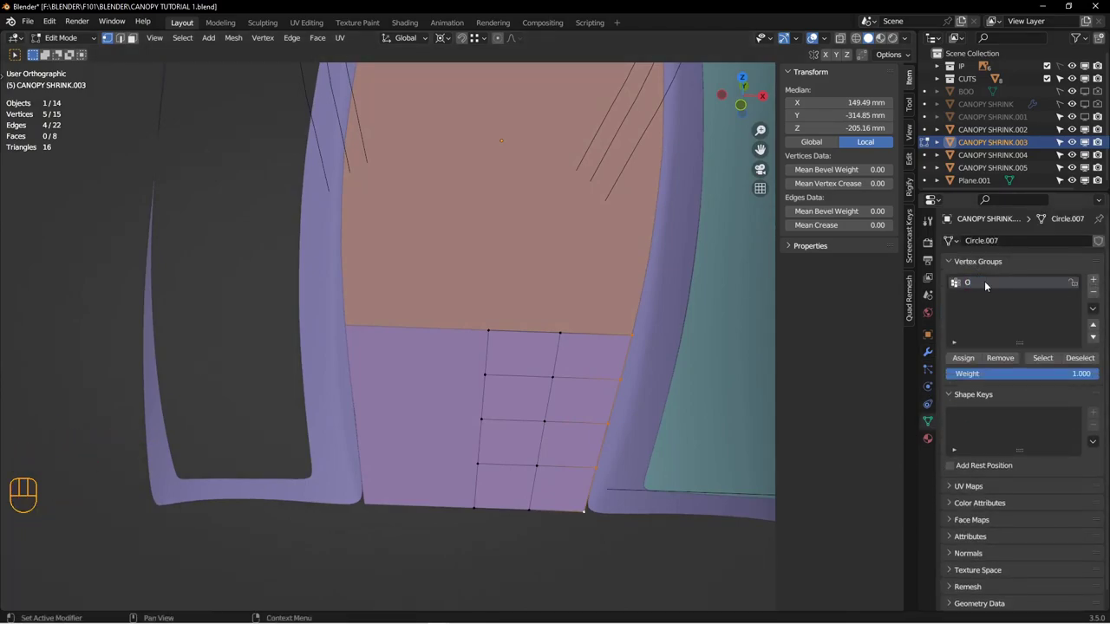
left_click(964, 357)
Step: In Object Mode, add a second Shrinkwrap modifier to the panel and limit it to vertex group O
middle_click_drag(515, 357, 573, 377)
left_click(519, 336)
left_click(520, 336)
middle_click_drag(574, 377, 634, 351)
middle_click_drag(634, 351, 521, 406, "shift")
key("Tab")
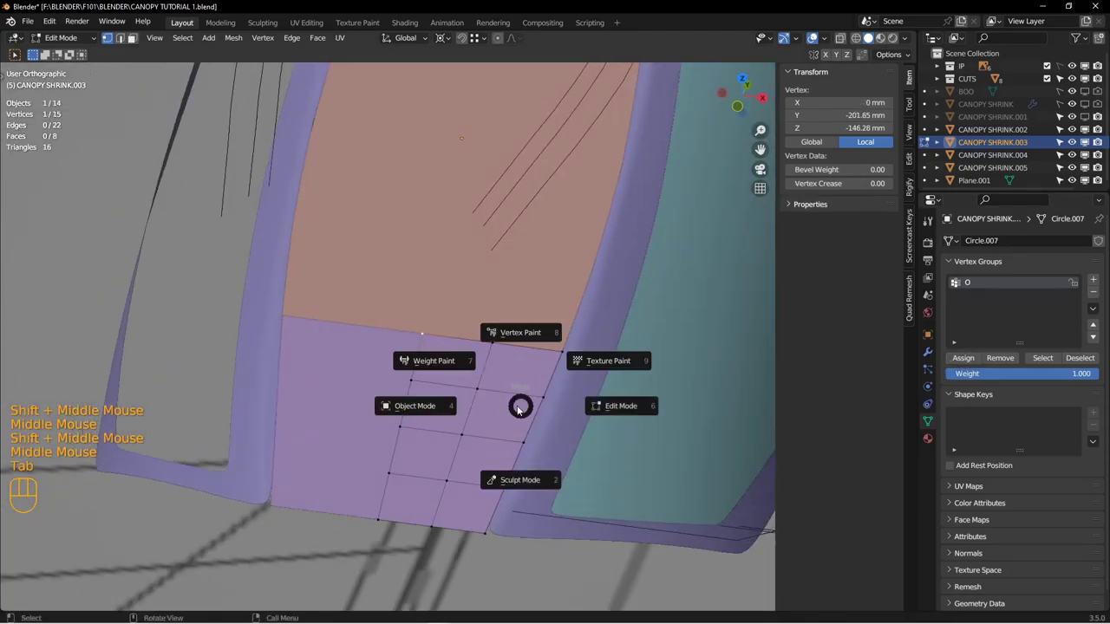
left_click(517, 405)
left_click(928, 352)
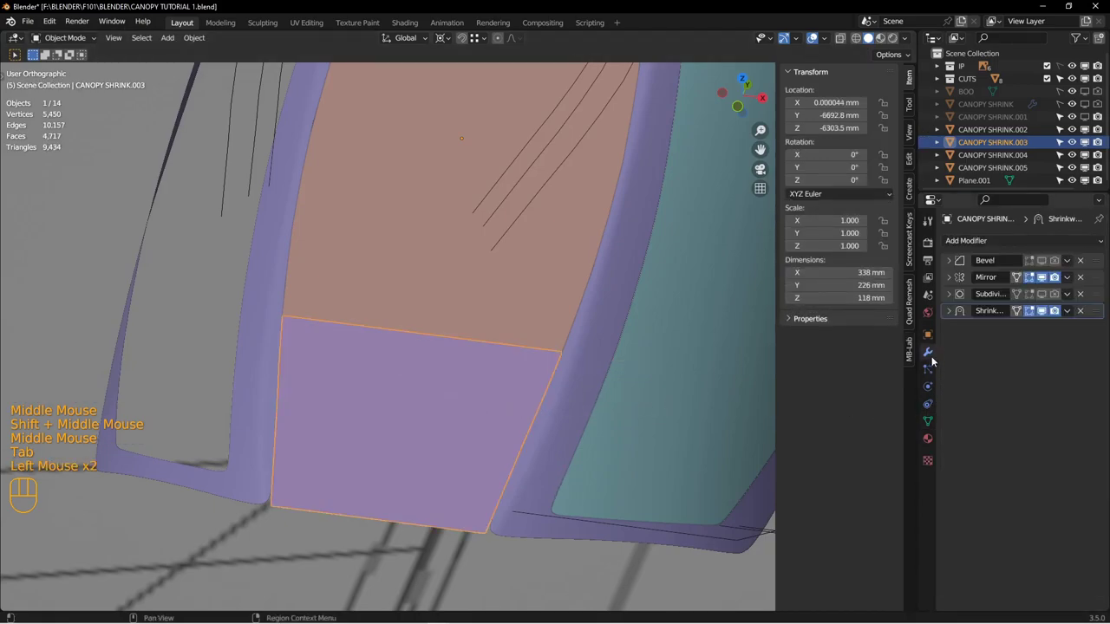
left_click(995, 243)
left_click(953, 386)
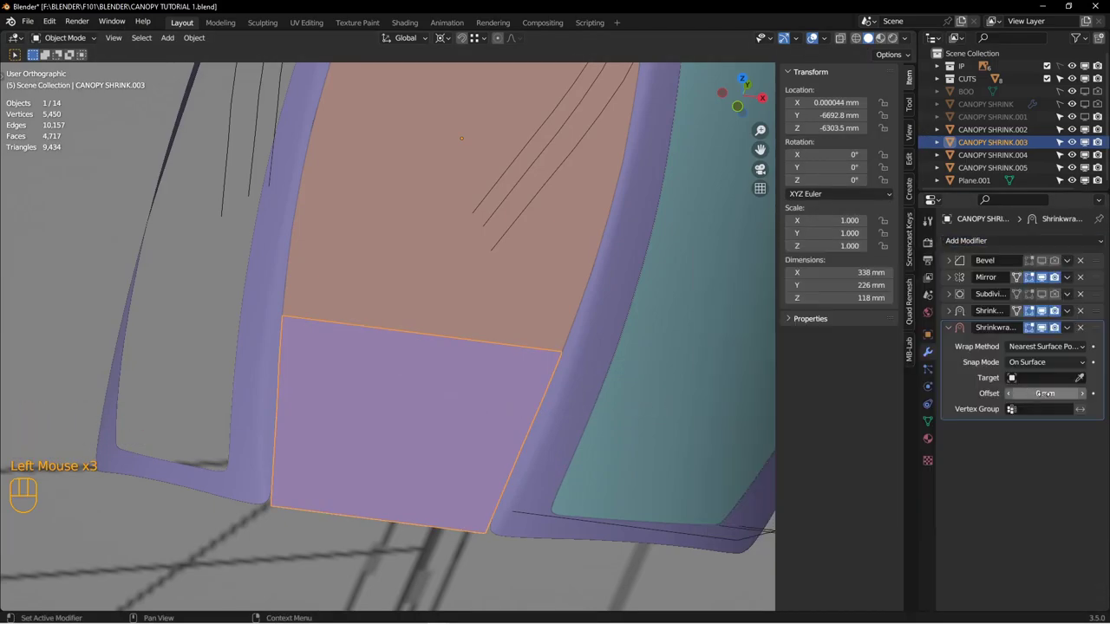
left_click(1036, 408)
left_click(1031, 424)
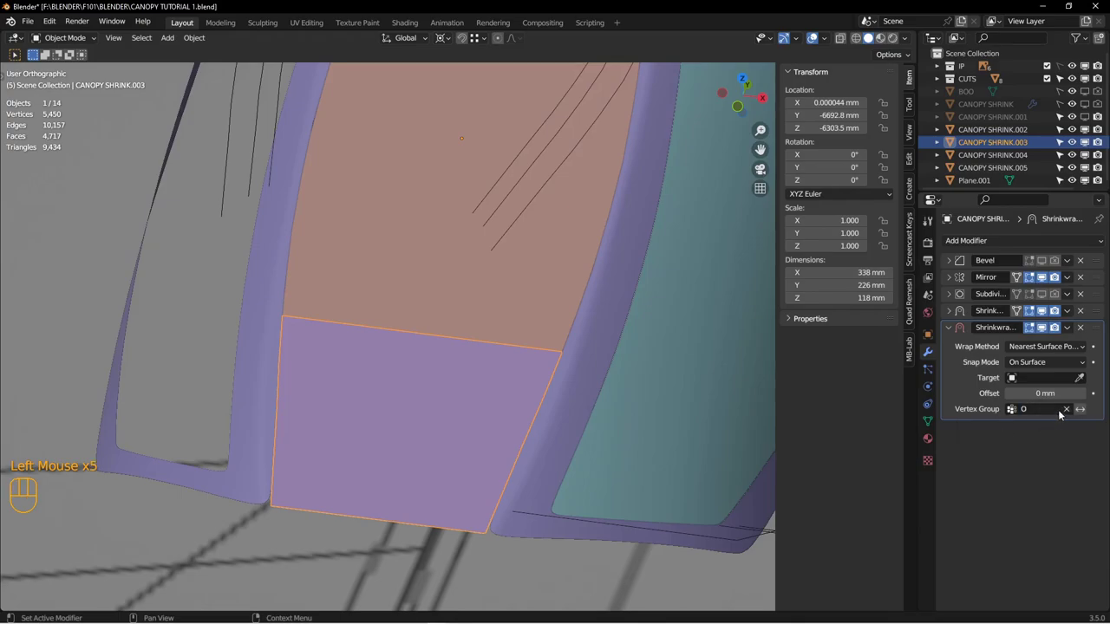
Step: Unhide all objects, clear the selection and hide the outer cutter Circle.003 around the front panels
scroll(576, 405, "up", 3)
key("alt+h")
key("alt+a")
middle_click_drag(576, 395, 550, 414)
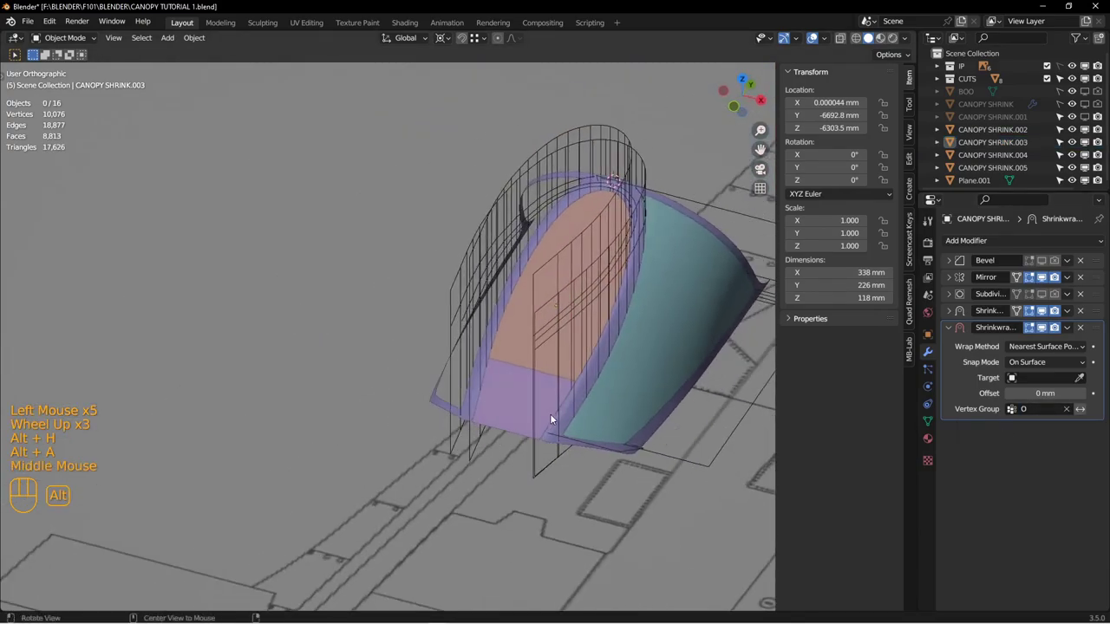
left_click(541, 471)
middle_click_drag(541, 471, 587, 466)
scroll(603, 462, "down", 3)
key("h")
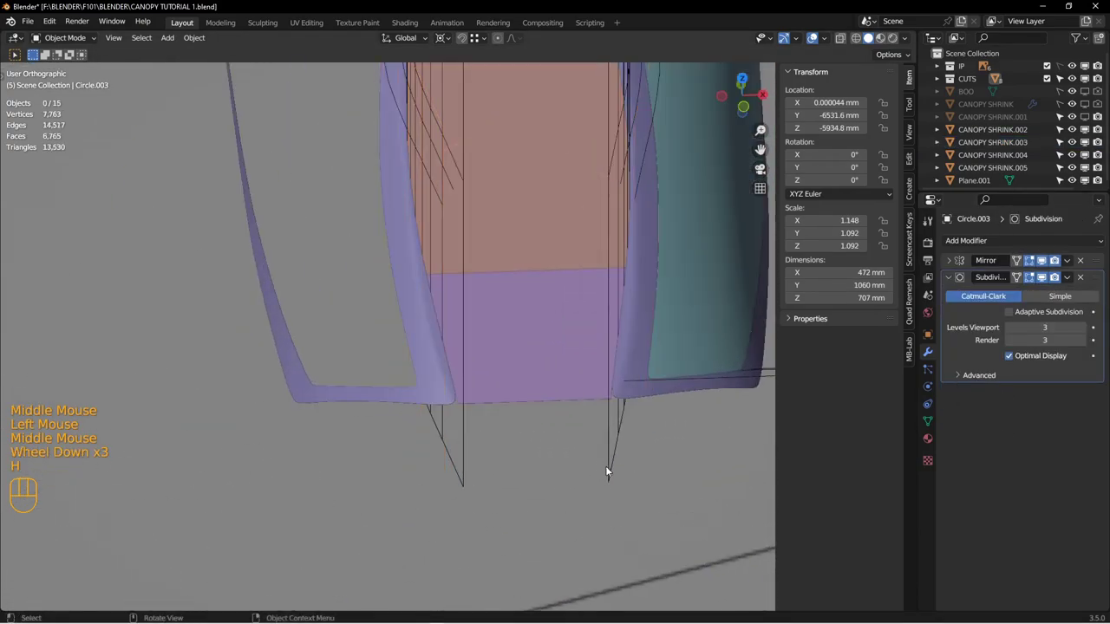
middle_click(618, 468, "alt")
Step: Set cutter Circle.004 as the target of the lower panel's new Shrinkwrap modifier and collapse the modifier's settings
left_click(583, 378)
left_click(1068, 380)
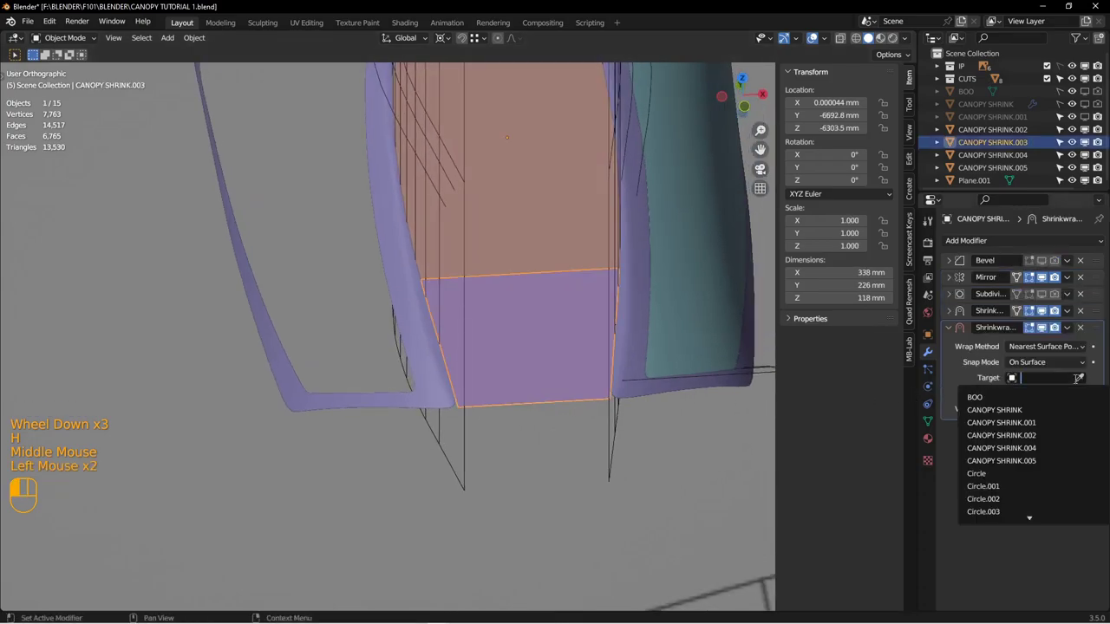
left_click(1082, 380)
left_click(612, 437)
middle_click_drag(615, 437, 593, 429, "alt")
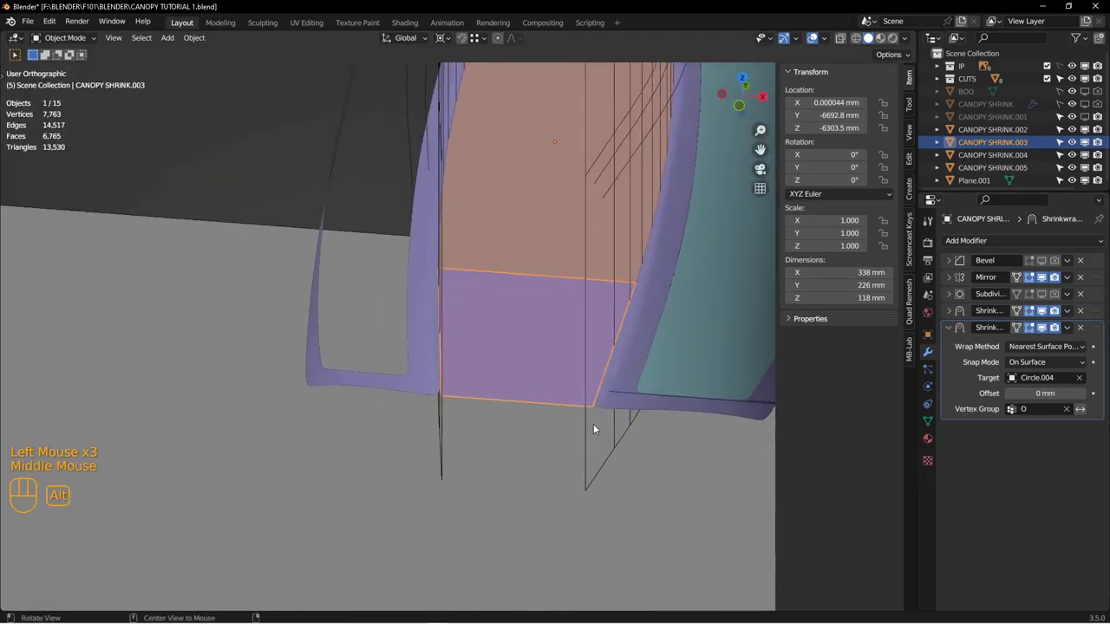
left_click(948, 327)
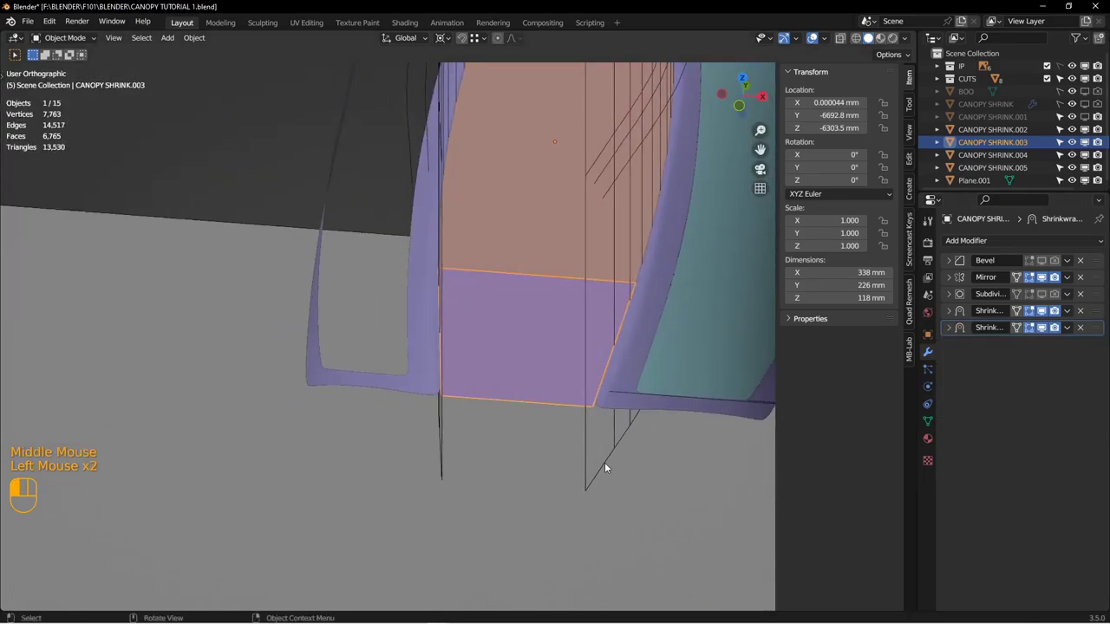
Step: Hide the cutter Circle.004 and reselect the lower front panel
left_click(603, 462)
scroll(617, 459, "up", 2)
key("h")
scroll(616, 395, "down", 1)
left_click(605, 400)
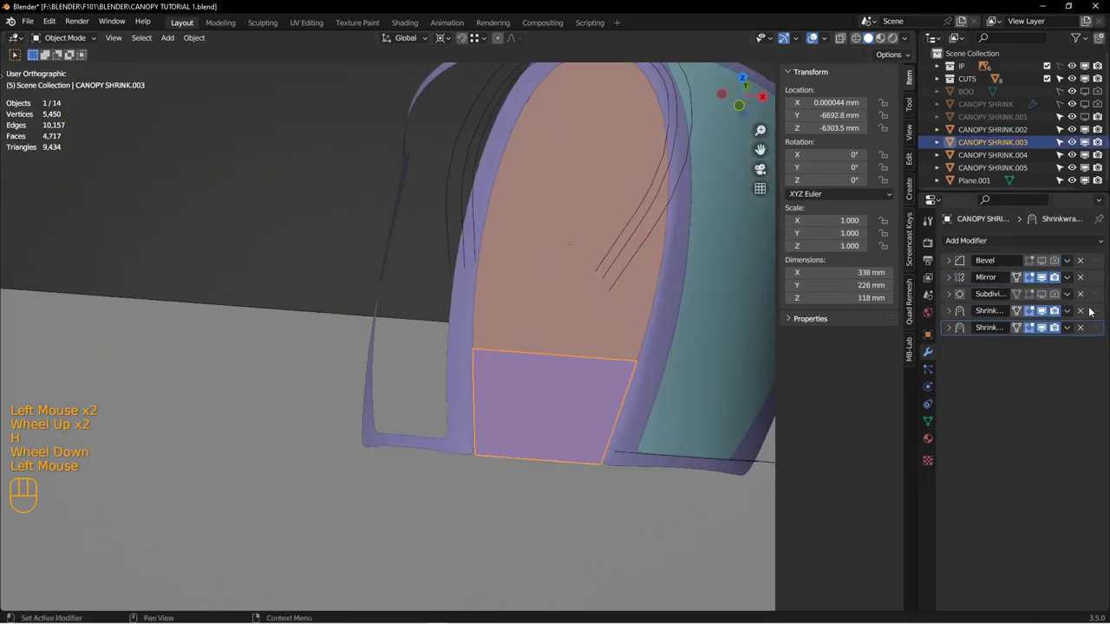
Step: Duplicate the lower panel's border Shrinkwrap modifier and apply the original
left_click(1068, 329)
left_click(1006, 379)
left_click(1067, 344)
left_click(1001, 359)
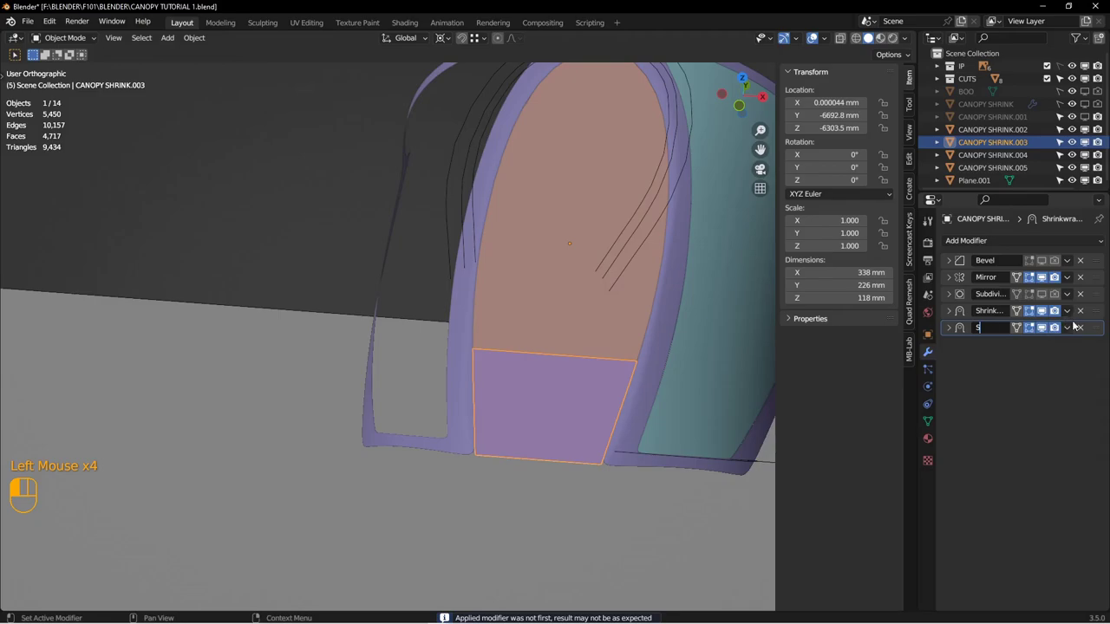
Step: Rename the remaining border Shrinkwrap modifier to O, check its target and vertex group, and collapse its settings
left_click(1068, 327)
left_click(949, 330)
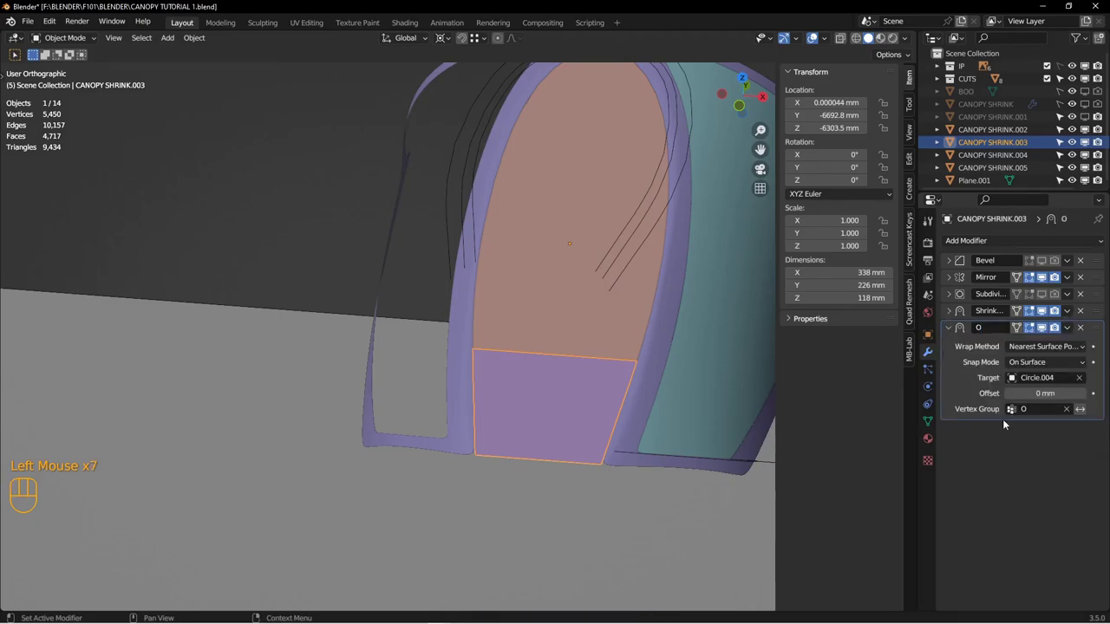
left_click(949, 329)
Step: Duplicate the lower panel's first Shrinkwrap modifier and apply the duplicate
left_click_drag(1068, 310, 1006, 364)
left_click(1067, 326)
left_click(1019, 343)
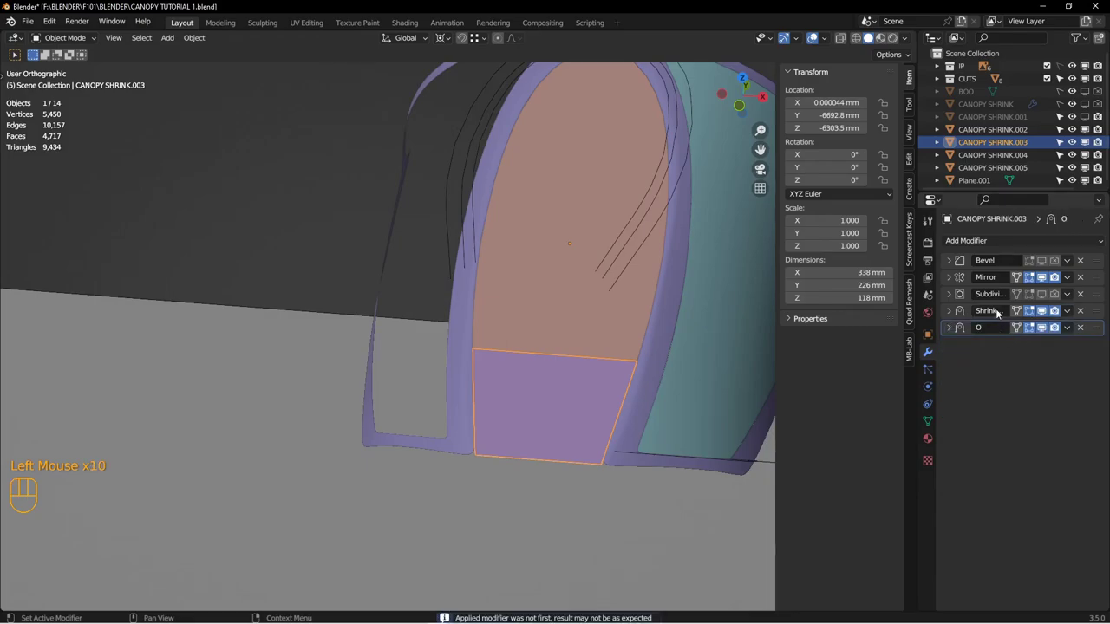
Step: Unhide all hidden cutters, clear the selection and show the canopy in the right side view
middle_click_drag(651, 307, 548, 404, "shift")
middle_click_drag(651, 394, 505, 344, "shift")
left_click(372, 264)
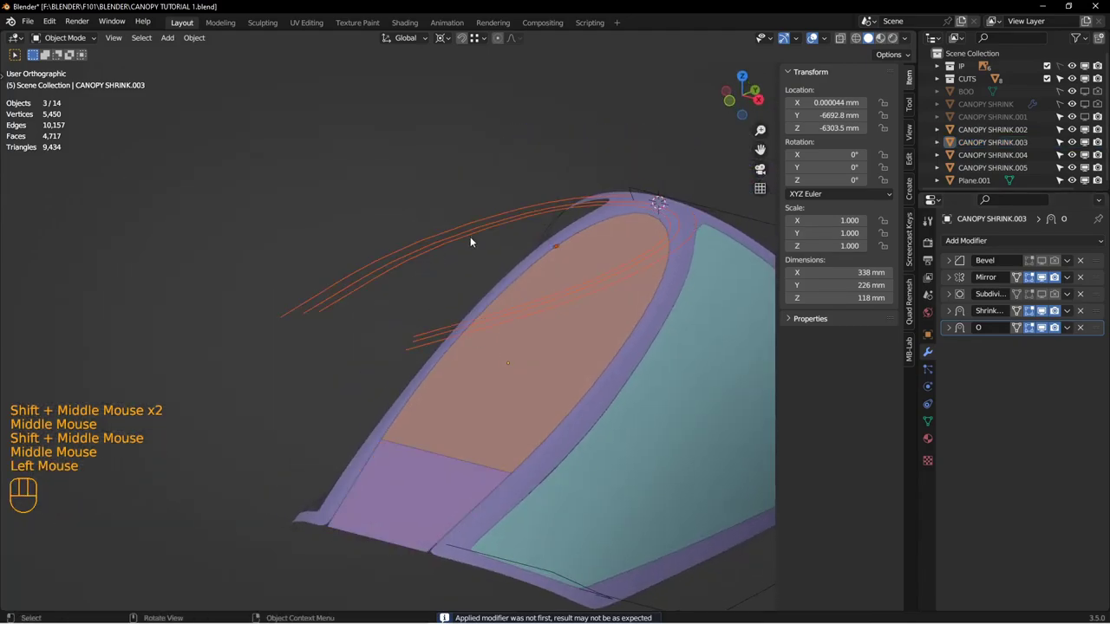
key("alt+a")
key("alt+h")
key("alt+a")
left_click(352, 148)
middle_click_drag(352, 147, 495, 215)
key("KP_3")
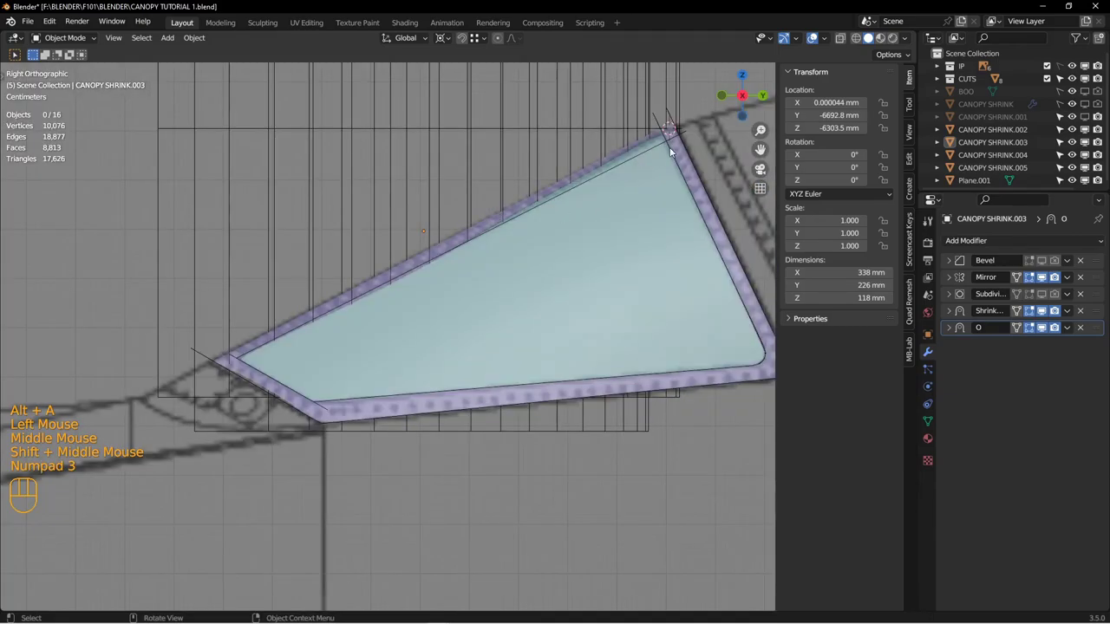
middle_click_drag(498, 272, 518, 297)
key("KP_3")
key("KP_6")
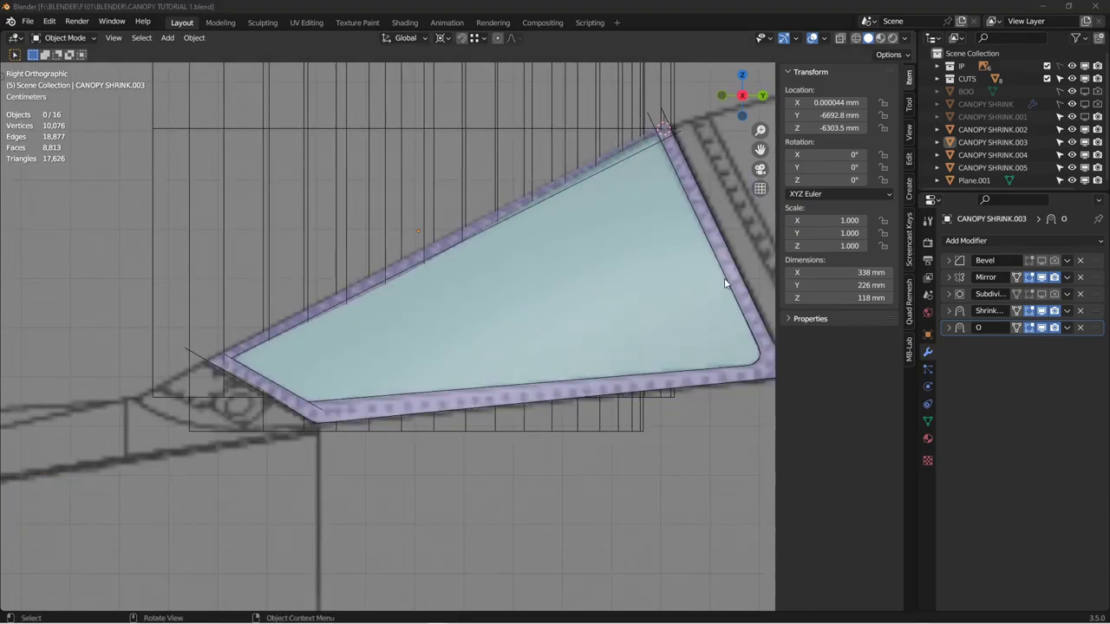
Step: Exclude the CUTS collection from the view layer so only the canopy parts remain
left_click(568, 274)
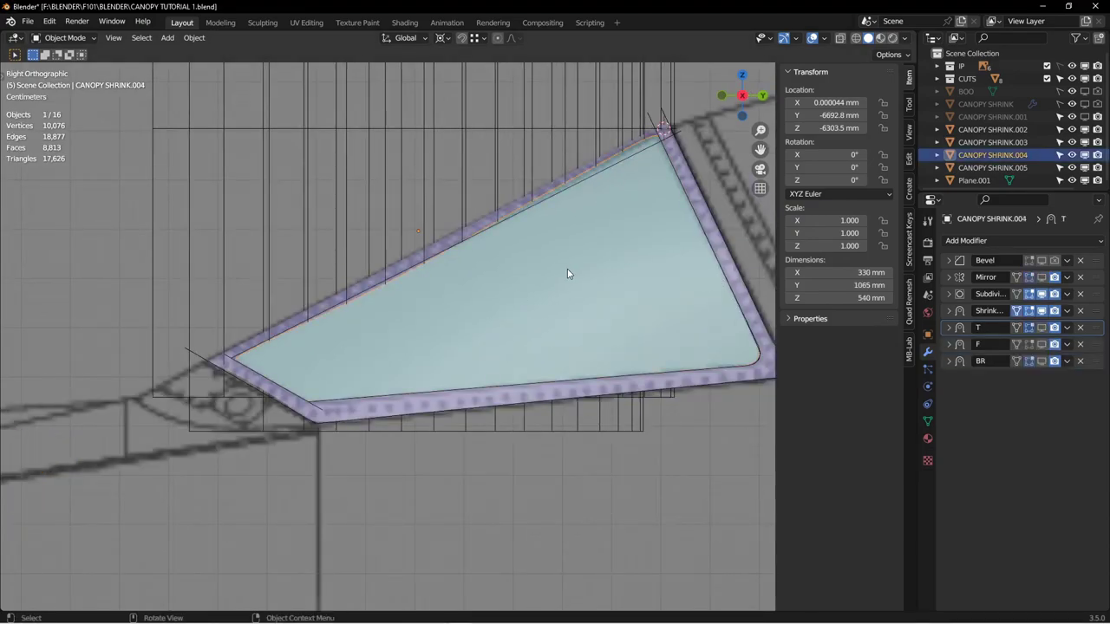
scroll(566, 267, "down", 3)
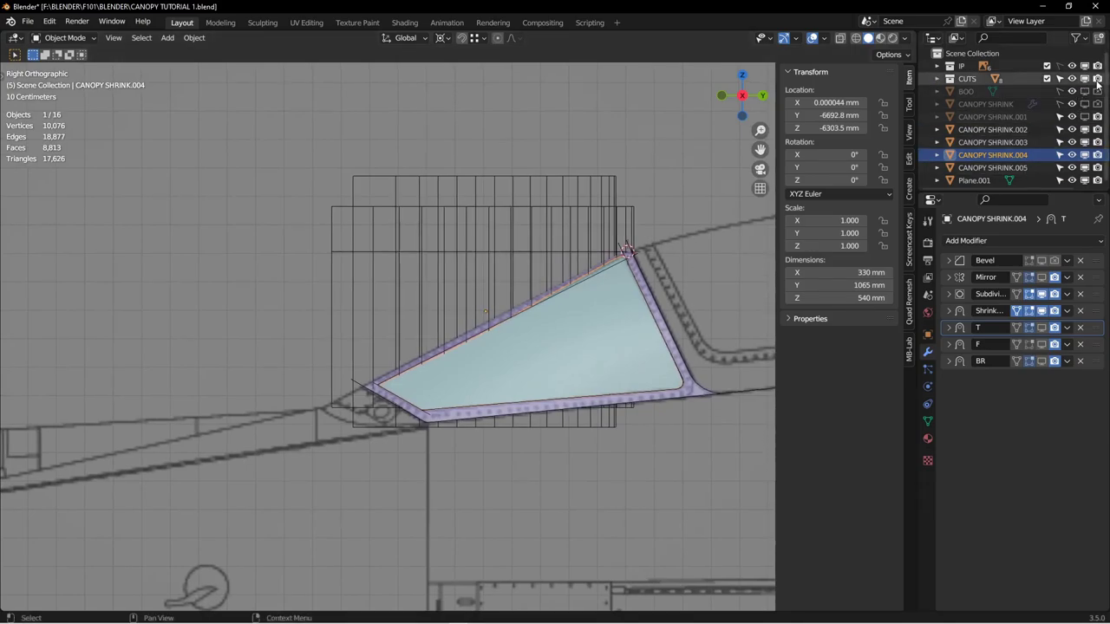
left_click(1046, 78)
middle_click_drag(530, 303, 508, 337)
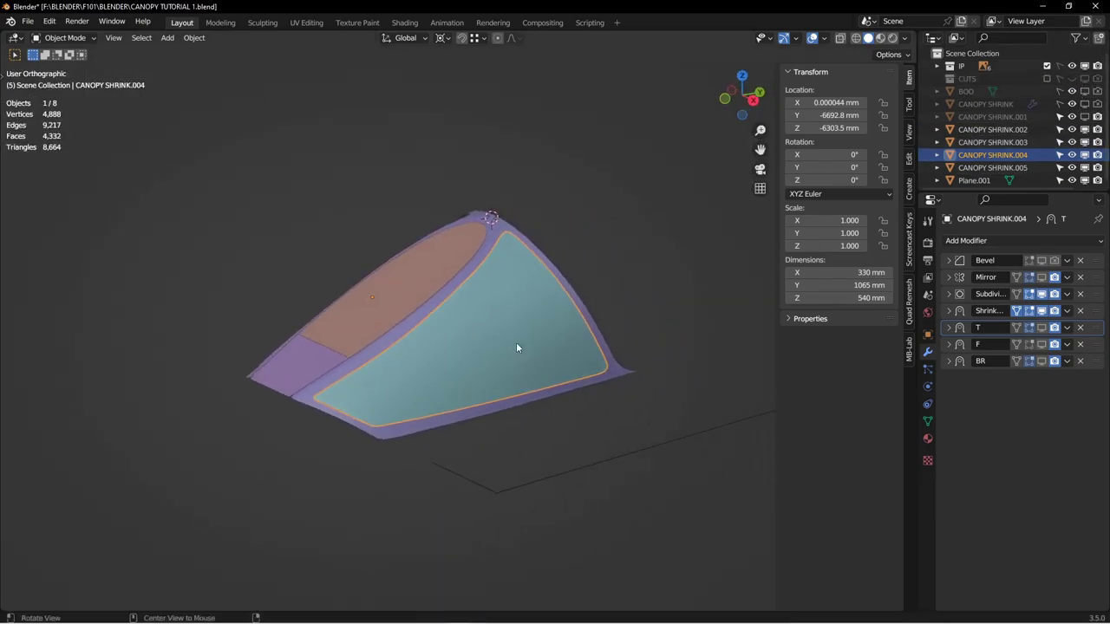
Step: Move the leftover cutter line Plane.001 into the CUTS collection
left_click(641, 488)
middle_click_drag(642, 488, 603, 415)
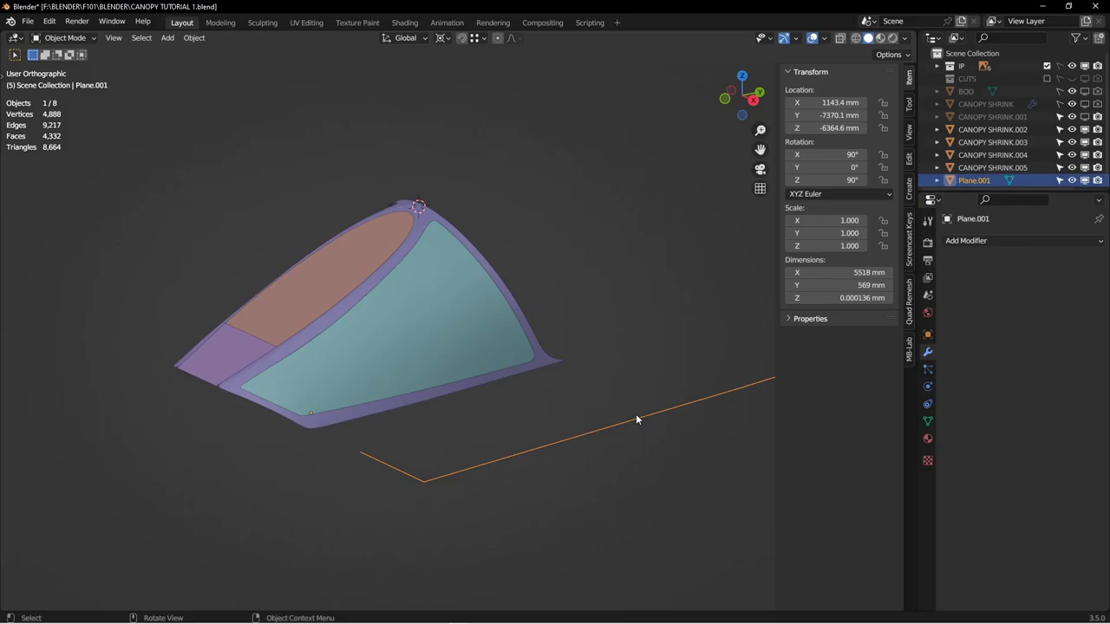
key("m")
left_click(617, 458)
middle_click_drag(501, 402, 513, 402)
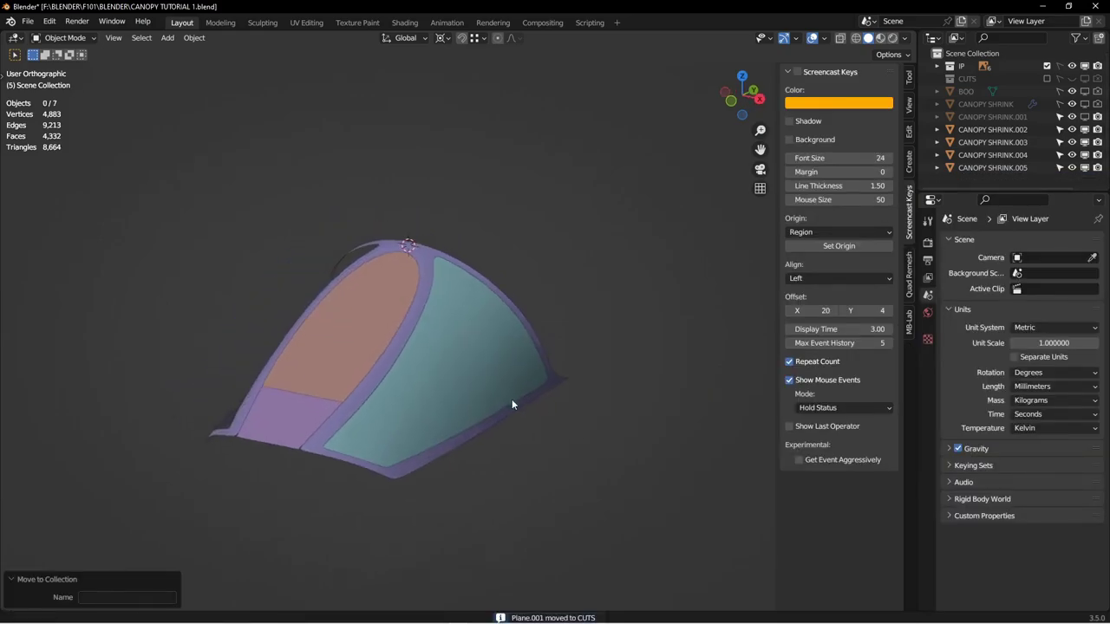
Step: Isolate the side panel CANOPY SHRINK.004 in local view and enter Edit Mode
left_click(471, 352)
key("KP_Divide")
middle_click_drag(471, 352, 527, 332)
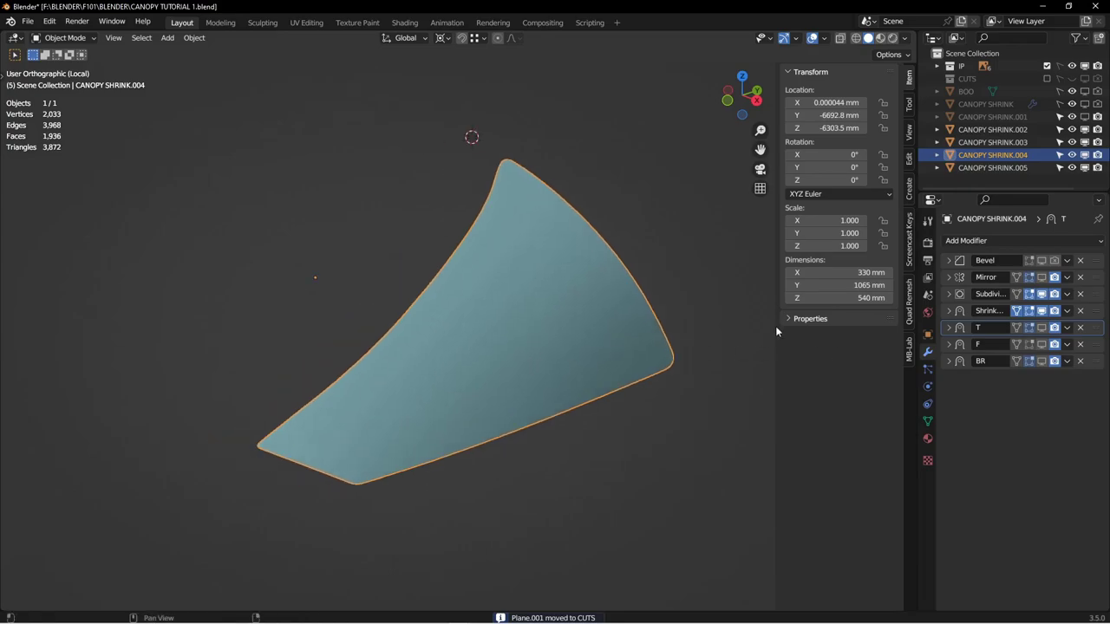
key("ctrl+Tab")
left_click(616, 330)
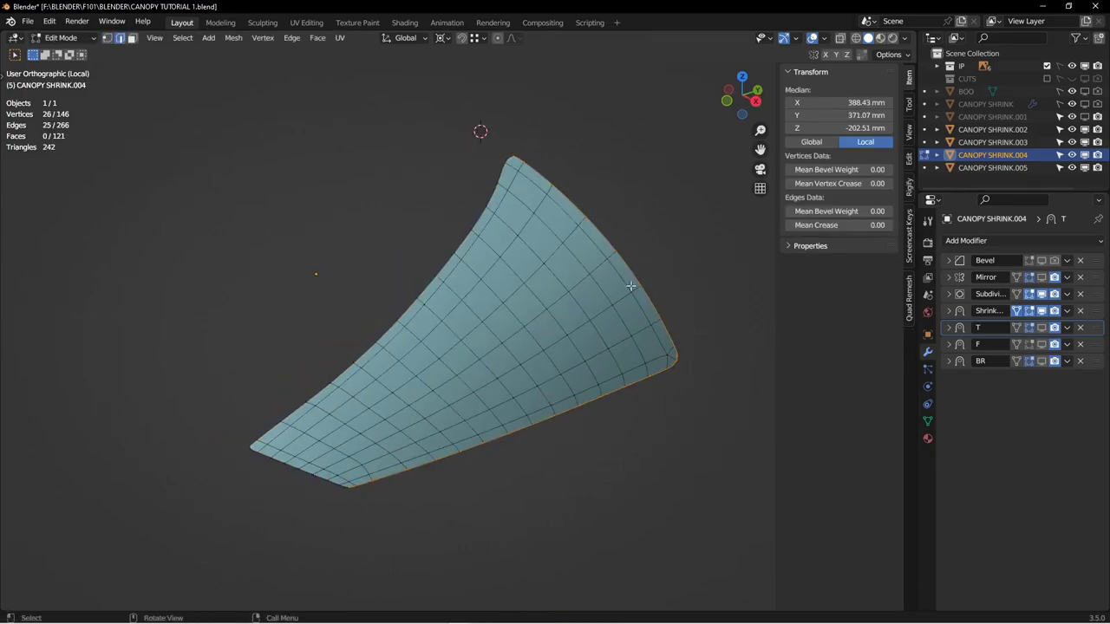
Step: Select the side panel's entire border edge loop and set its edges' mean bevel weight to 1.00
left_click(629, 247, "alt")
left_click(487, 197, "alt+shift")
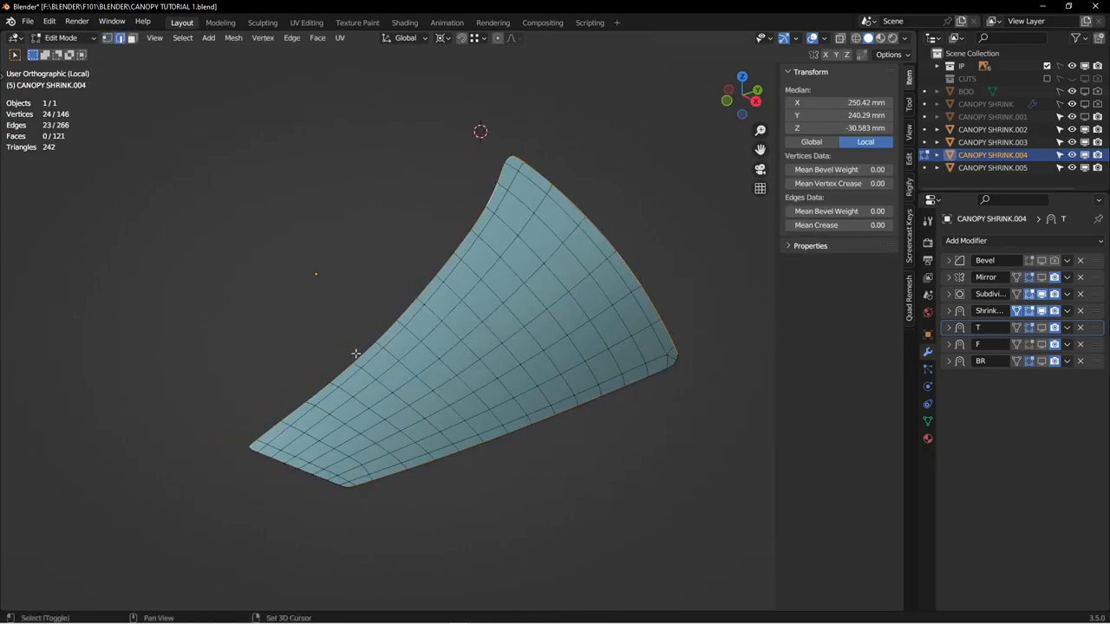
left_click(449, 481, "alt+shift")
middle_click_drag(462, 475, 401, 447)
scroll(615, 434, "up", 5)
scroll(598, 367, "down", 5)
middle_click_drag(598, 366, 499, 440)
key("ctrl+e")
left_click(521, 399)
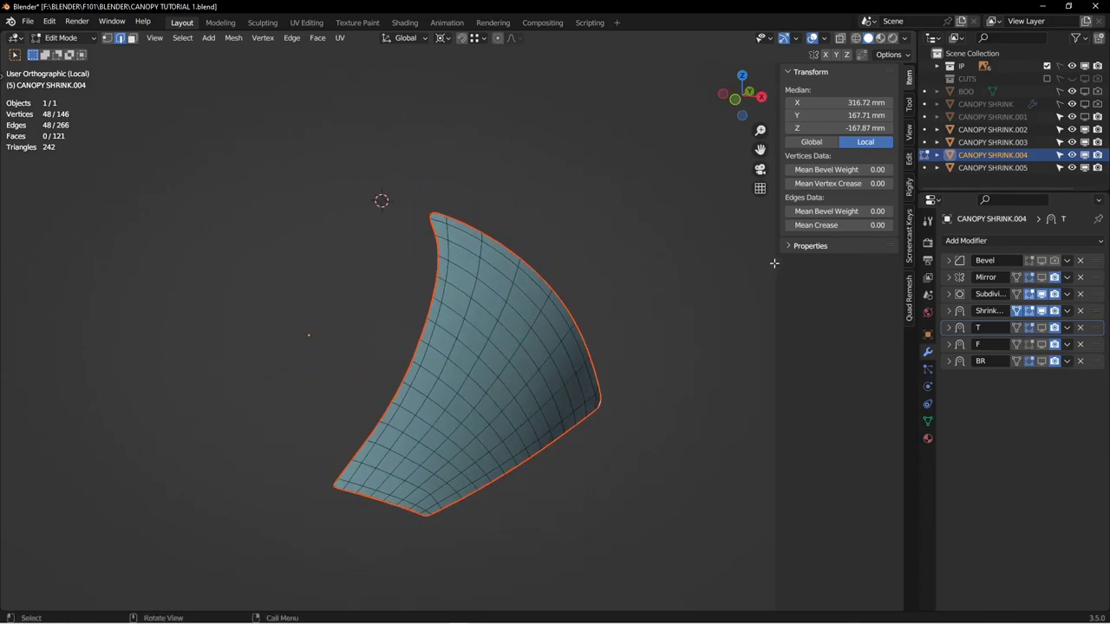
left_click_drag(806, 213, 858, 212)
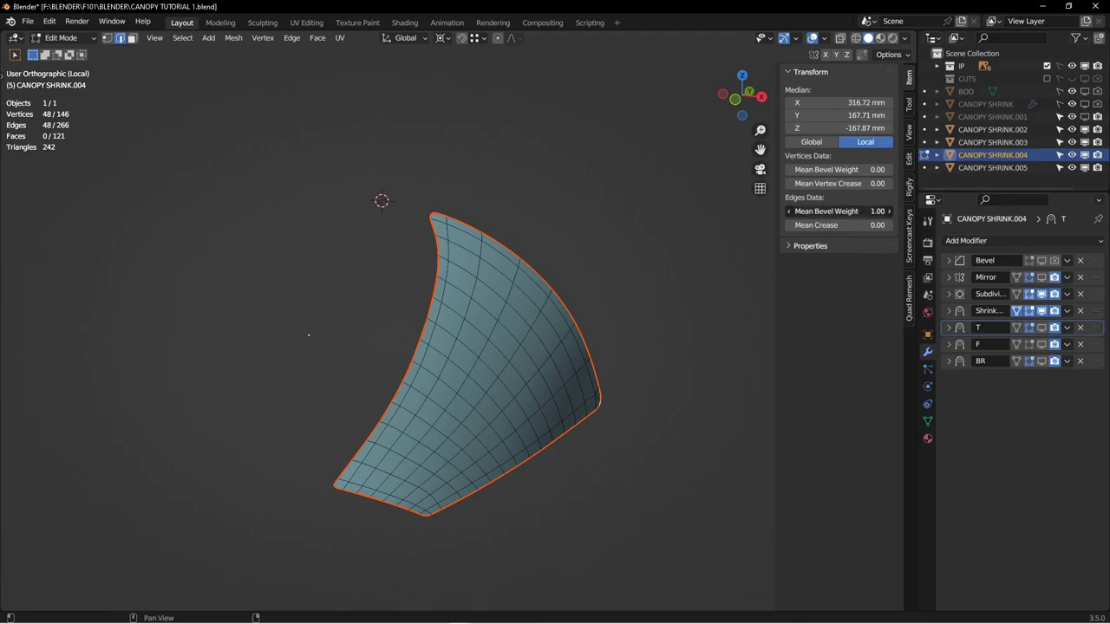
middle_click_drag(546, 329, 528, 318)
middle_click_drag(469, 295, 480, 247, "shift")
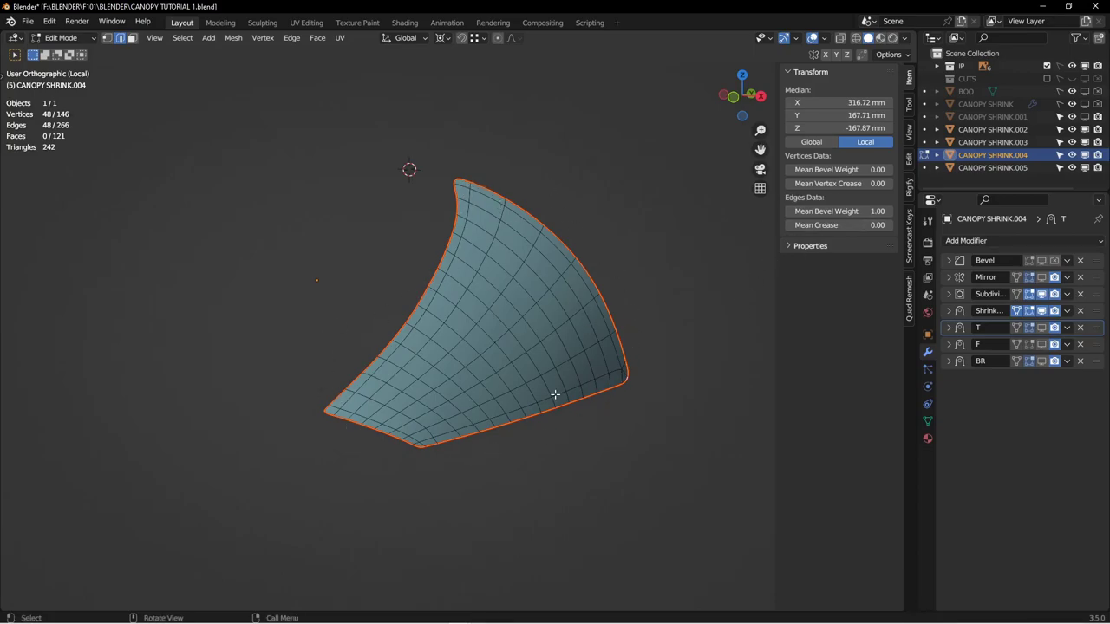
Step: Return to Object Mode and add a Solidify modifier to the side panel
middle_click_drag(461, 428, 394, 394)
scroll(435, 406, "up", 4)
key("ctrl+Tab")
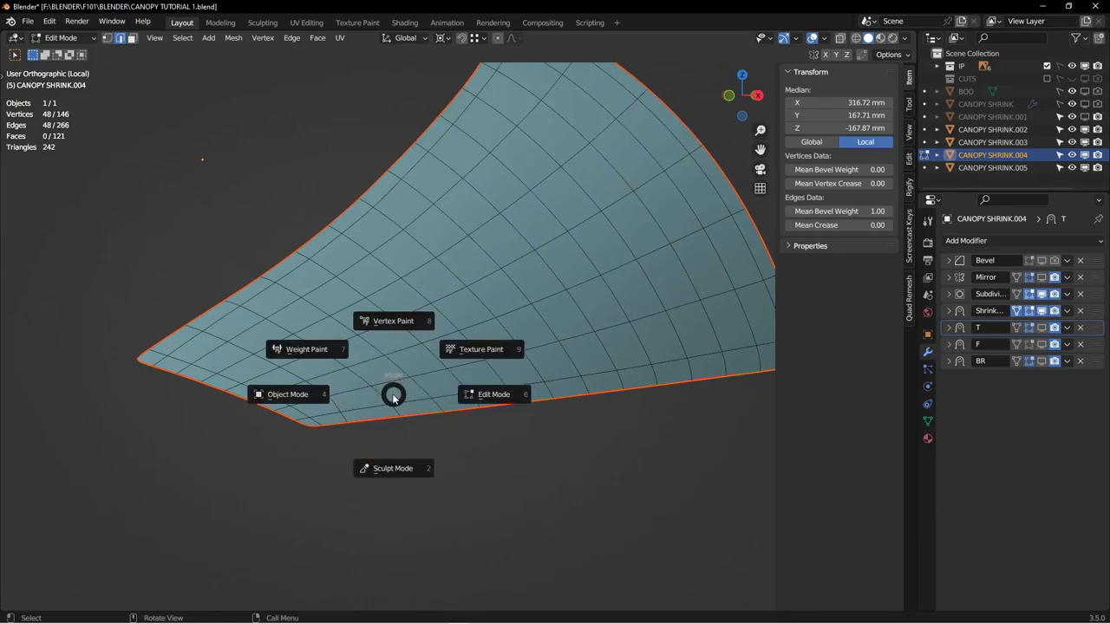
left_click(288, 396)
left_click(997, 241)
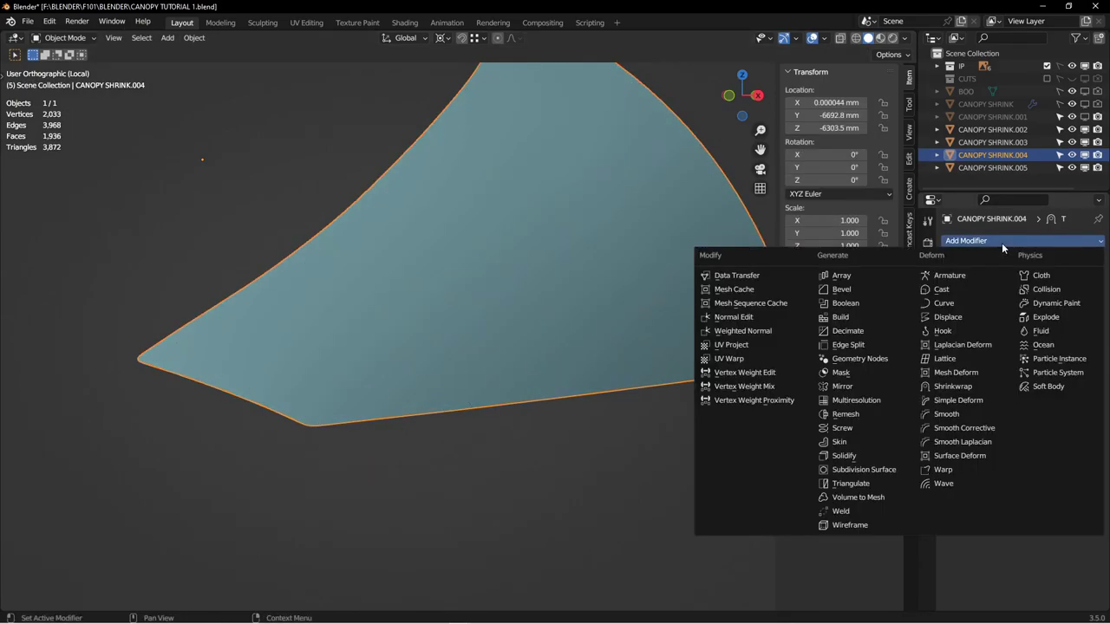
left_click(850, 457)
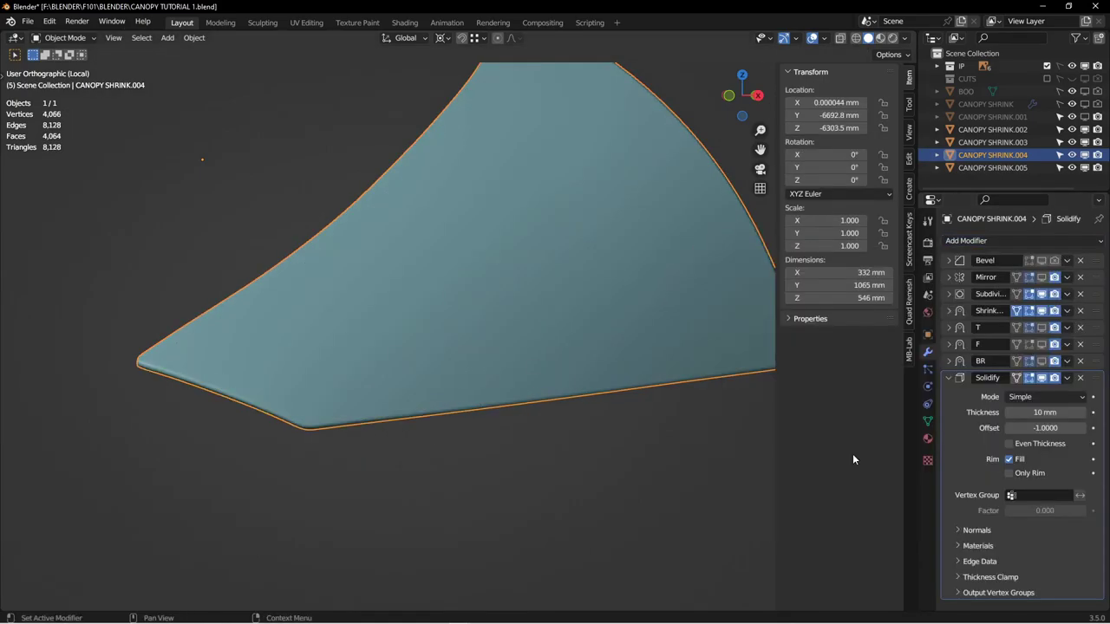
Step: Set the Solidify thickness to 3 mm with Even Thickness enabled and apply the modifier
left_click(1045, 412)
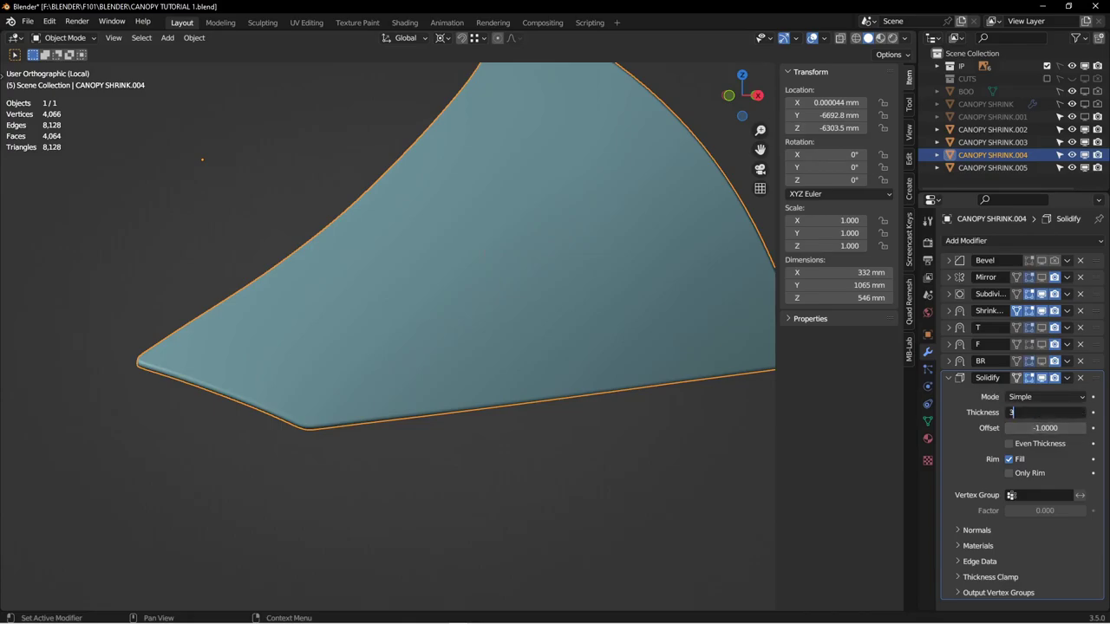
type("3")
key("Return")
middle_click_drag(482, 253, 351, 280)
left_click_drag(351, 276, 316, 298, "alt")
scroll(352, 265, "up", 3)
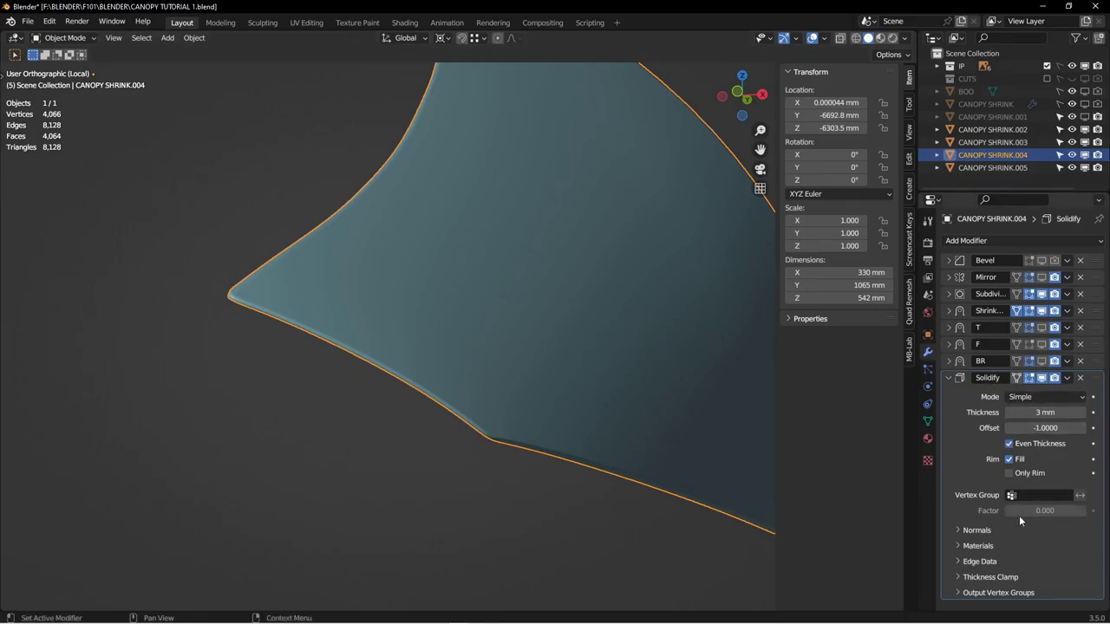
left_click(1068, 379)
left_click(1031, 387)
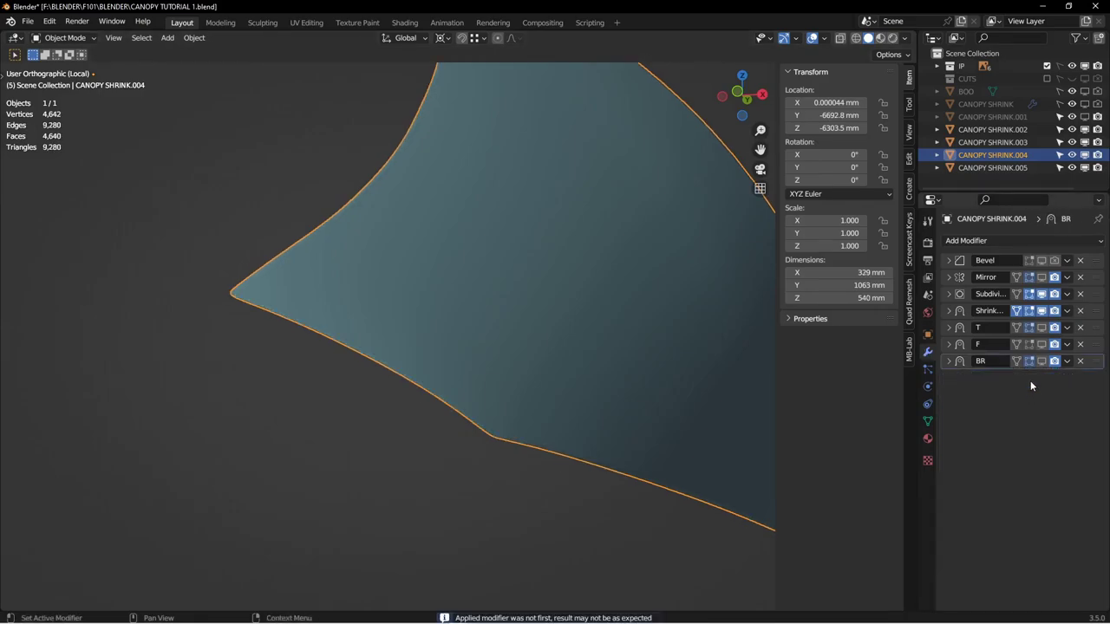
Step: Switch off the Mirror, Subdivision and Shrinkwrap modifiers and enter Edit Mode on the thickened side panel
middle_click_drag(367, 387, 289, 335)
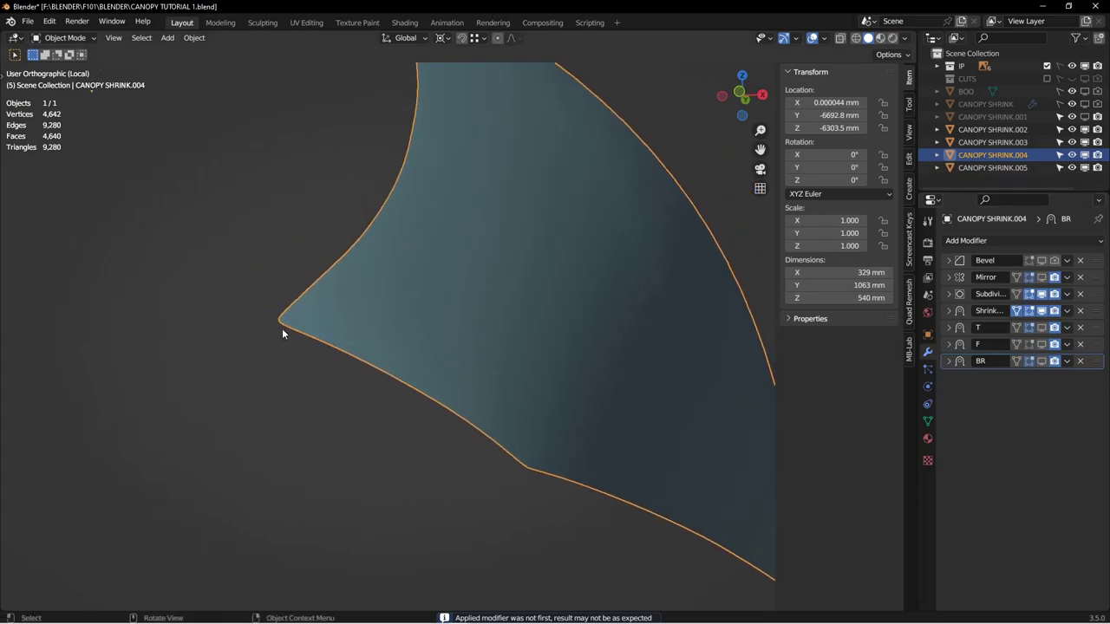
left_click(1041, 311)
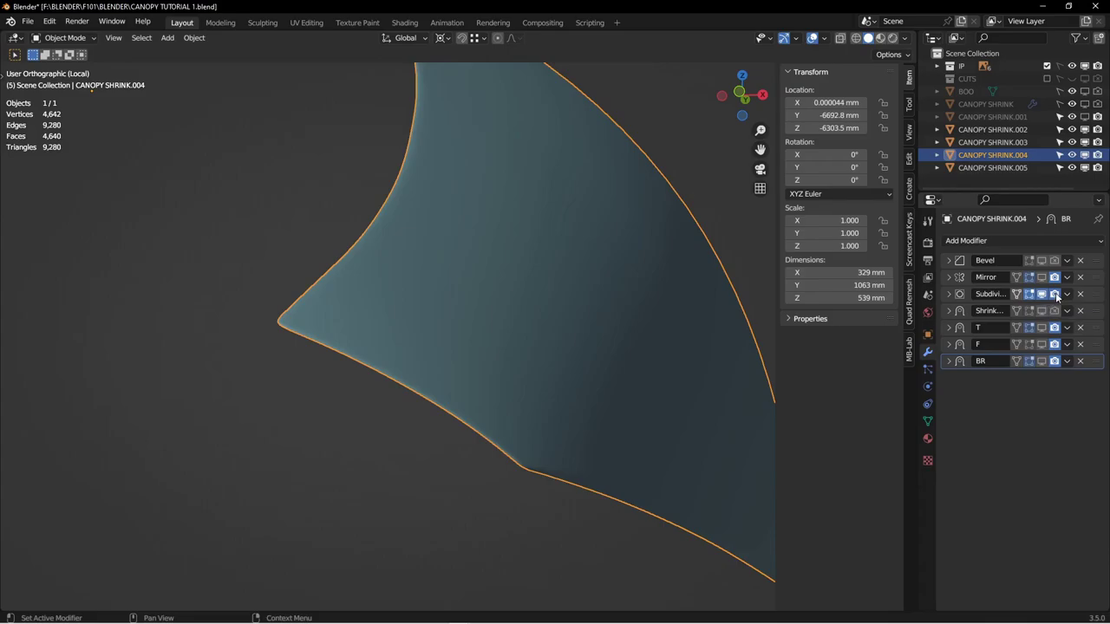
left_click(1041, 294)
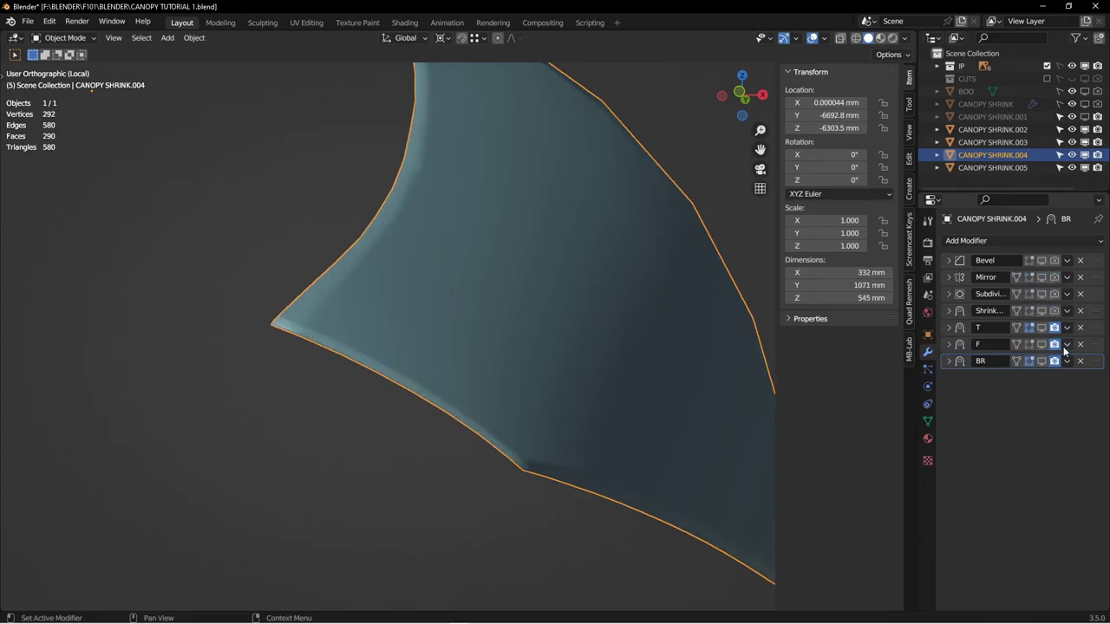
middle_click_drag(610, 361, 559, 384)
key("ctrl+Tab")
left_click(636, 375)
middle_click_drag(626, 375, 513, 376)
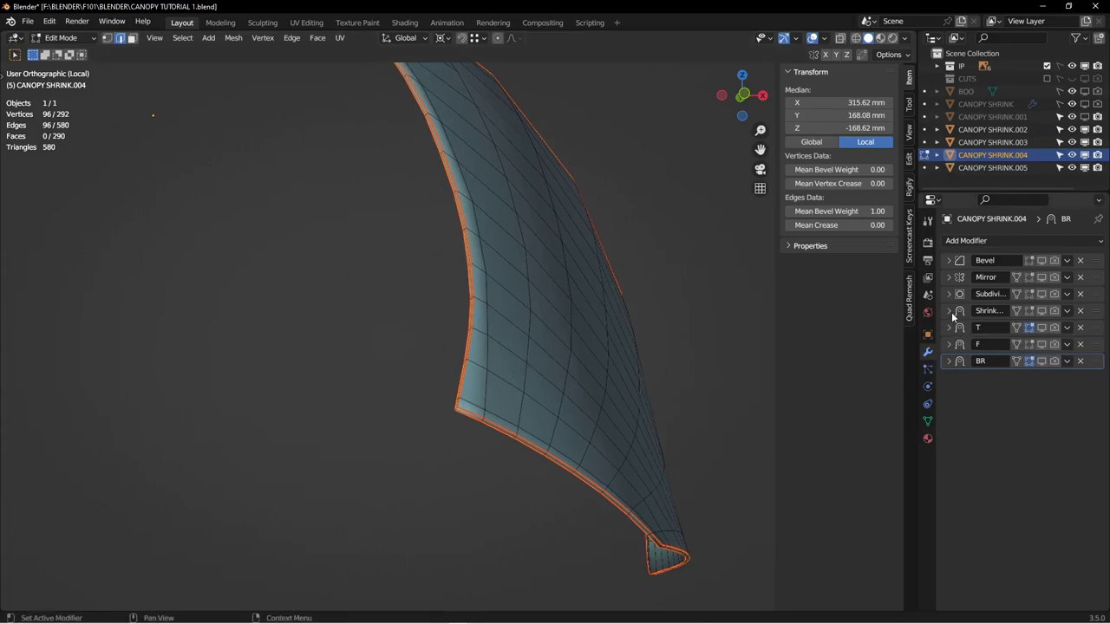
Step: Clear the selection and select all linked faces of the panel's outer surface, delimited by seams
left_click(949, 311)
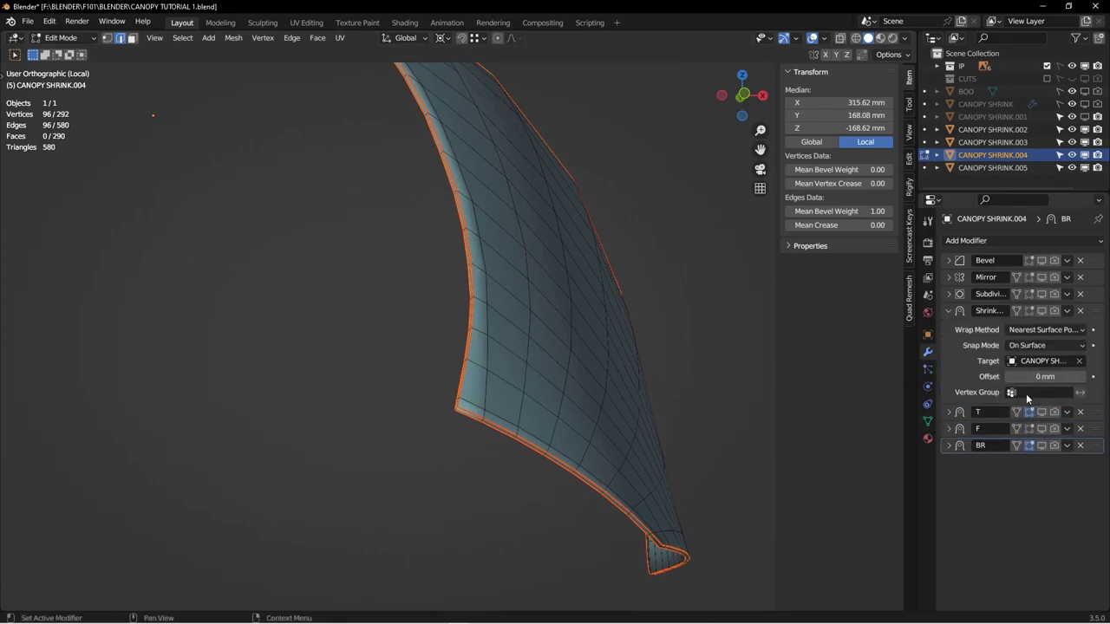
left_click(927, 421)
scroll(512, 286, "up", 3)
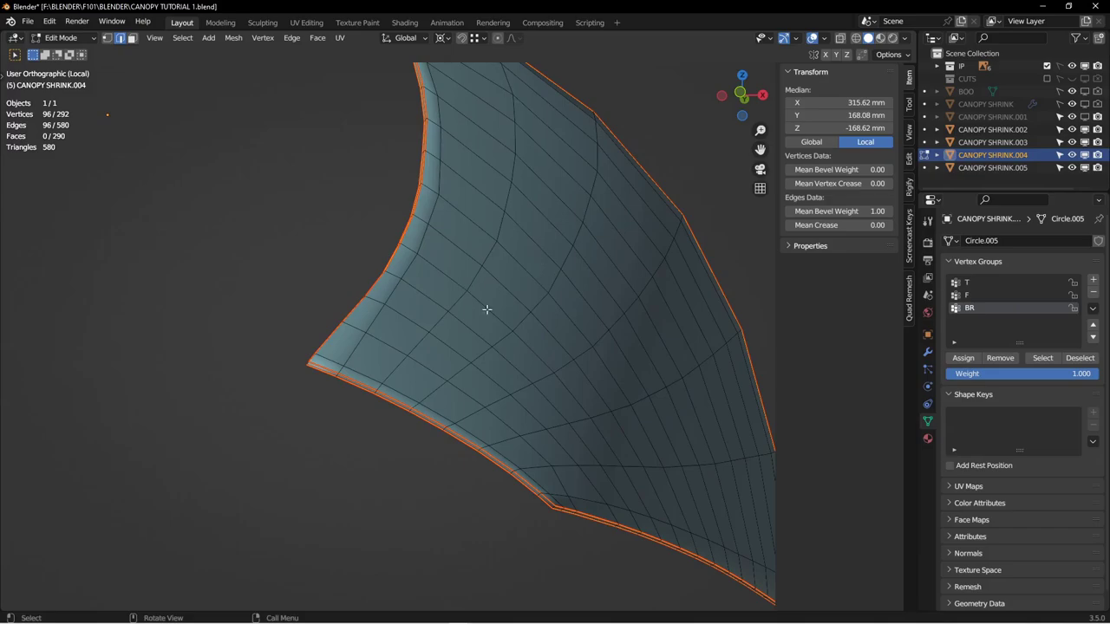
scroll(520, 329, "down", 2)
key("alt+a")
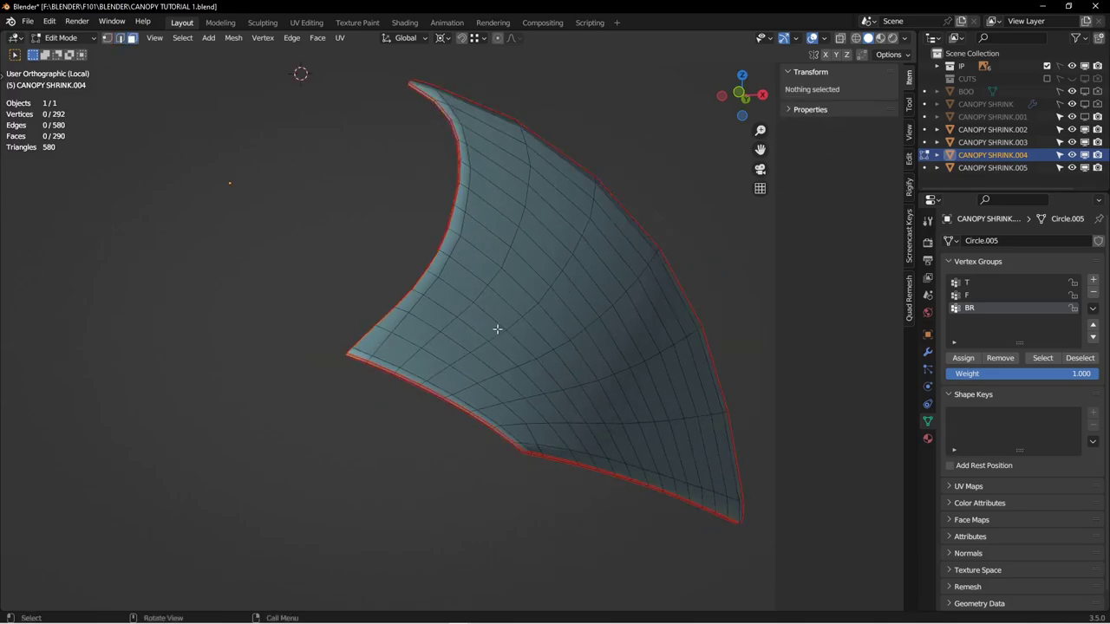
middle_click_drag(481, 302, 460, 293)
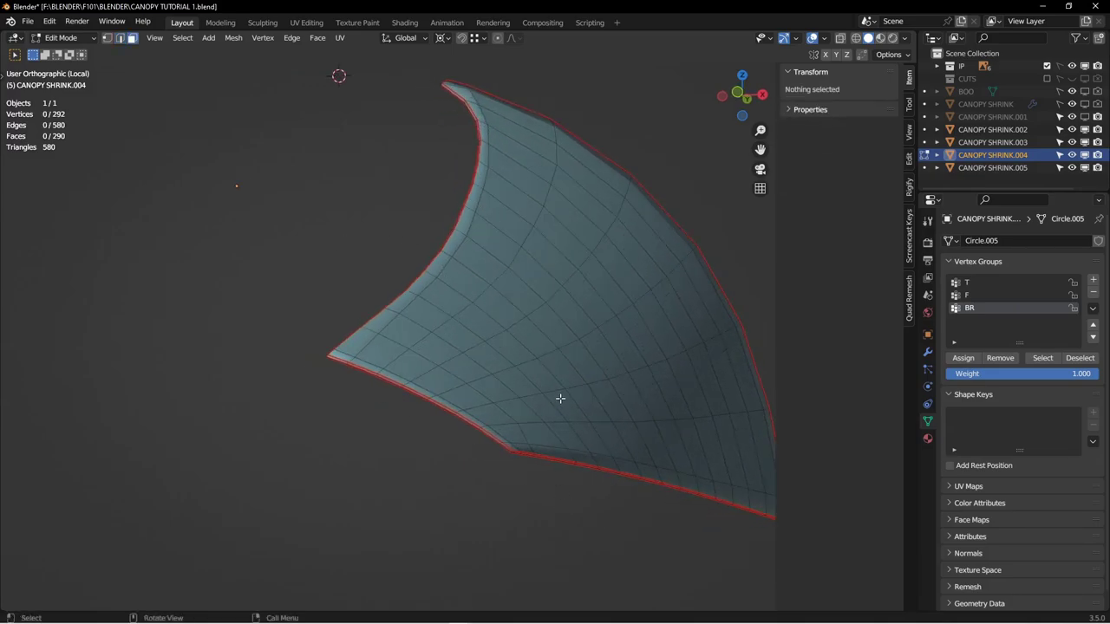
left_click(509, 351)
key("l")
scroll(508, 349, "down", 3)
middle_click_drag(508, 350, 497, 242)
scroll(482, 293, "up", 4)
middle_click_drag(498, 367, 454, 345)
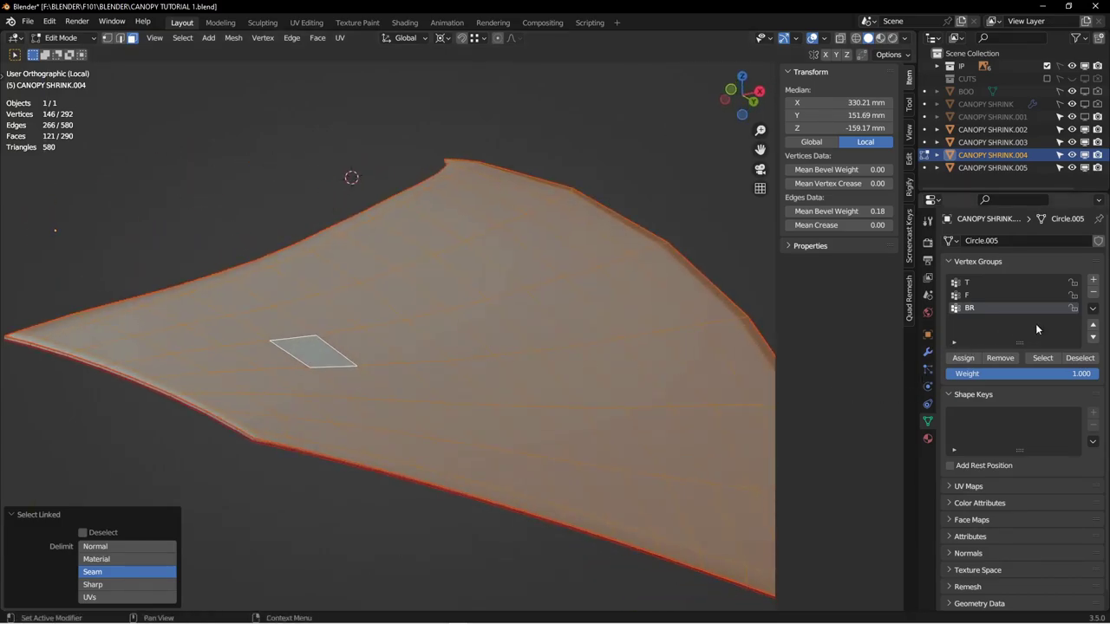
Step: Assign the selected outer faces to a new vertex group named s and set it as the Shrinkwrap modifier's vertex group
left_click(1093, 282)
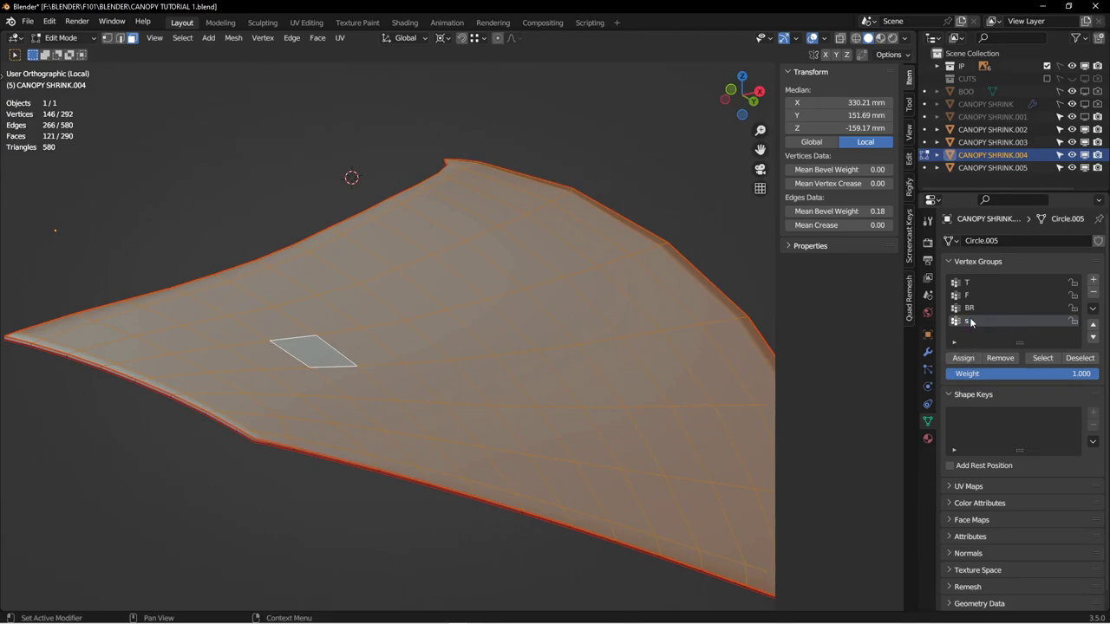
left_click(928, 352)
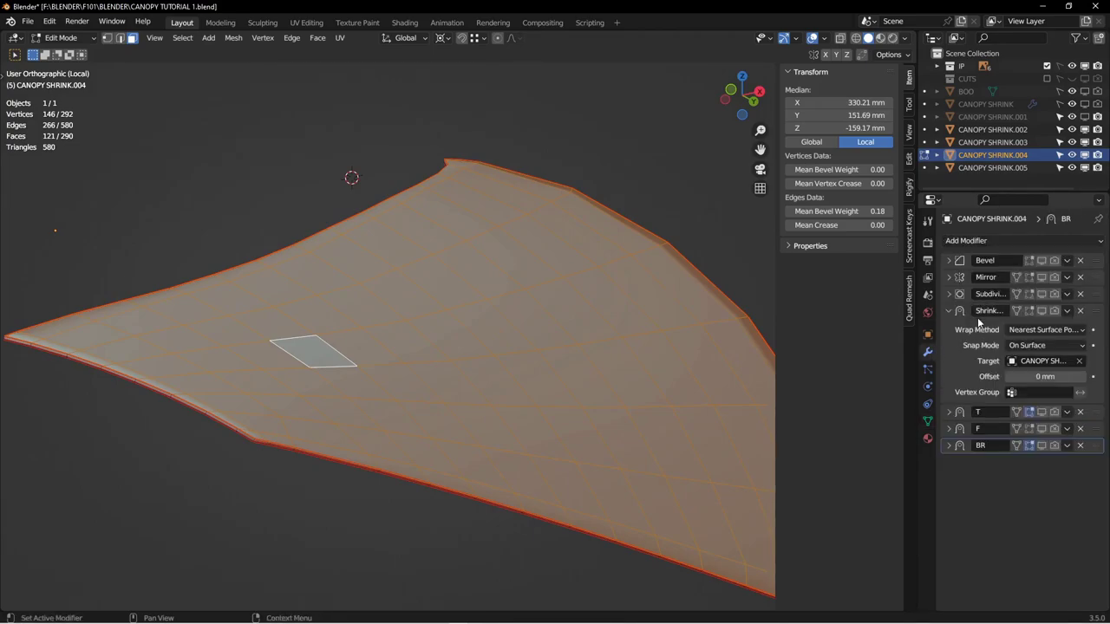
left_click(1031, 392)
left_click(1027, 449)
middle_click_drag(616, 366, 578, 367)
Step: Return to Object Mode and turn the Shrinkwrap modifier back on for the side panel
key("ctrl+Tab")
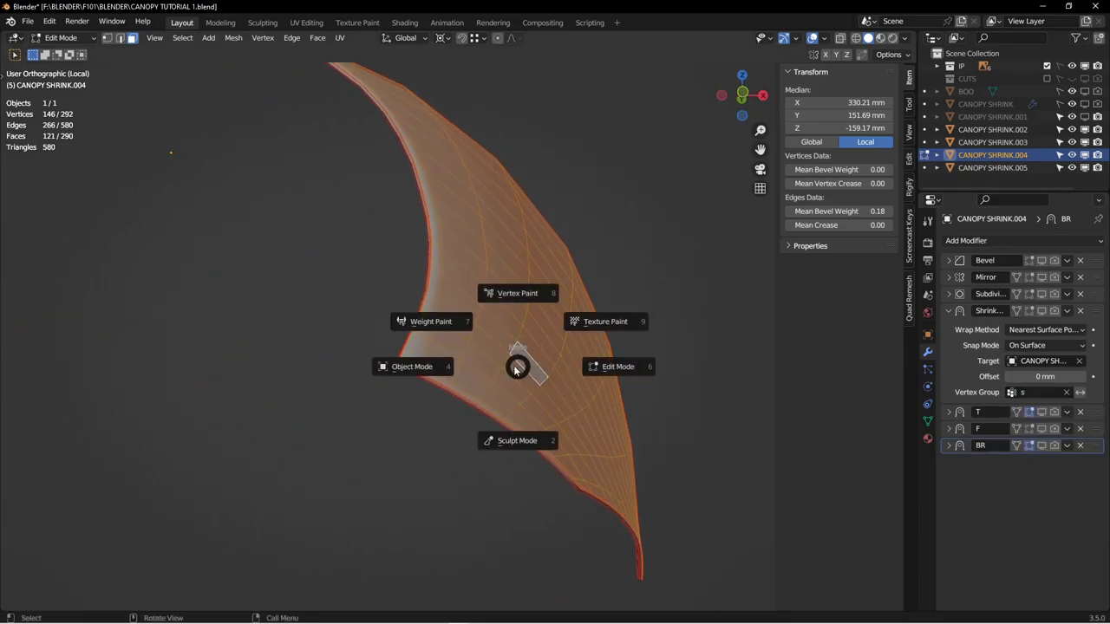
left_click(416, 365)
middle_click_drag(466, 343, 580, 340)
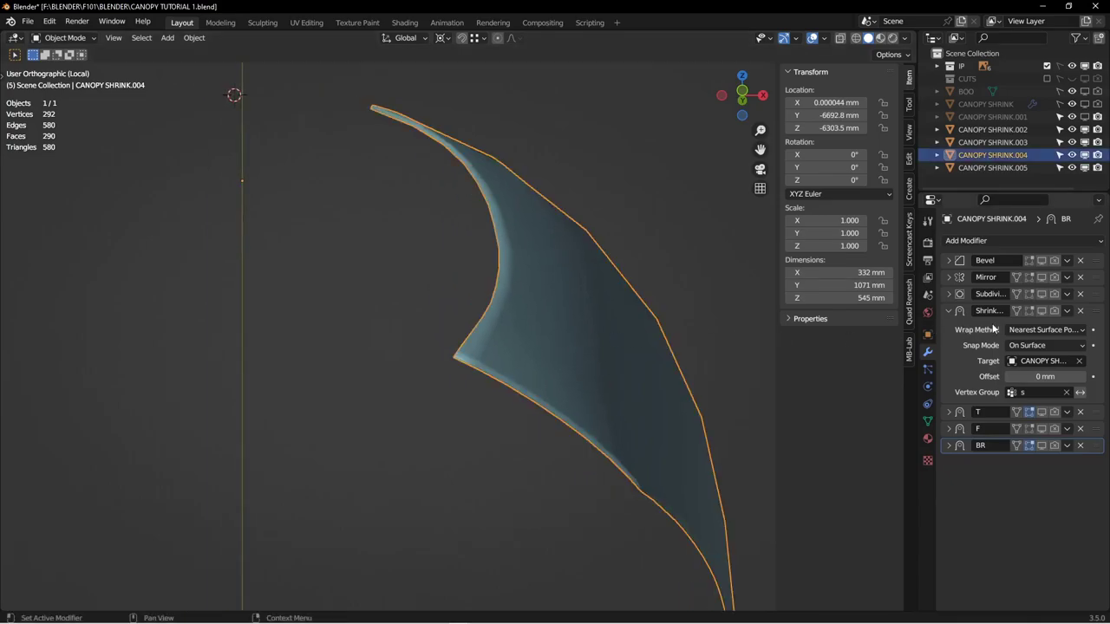
scroll(525, 372, "up", 4)
middle_click_drag(502, 395, 530, 327)
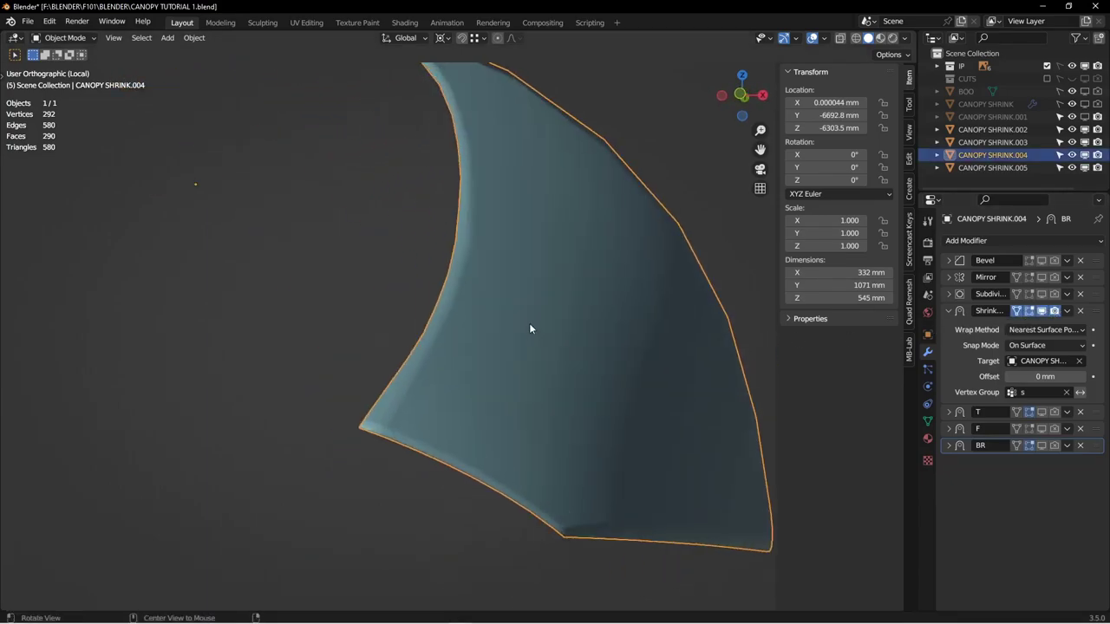
Step: In Edit Mode, clear the selection and select the short edges across the panel's thickness at its two lower front corners
key("ctrl+Tab")
left_click(569, 315)
scroll(436, 358, "up", 3)
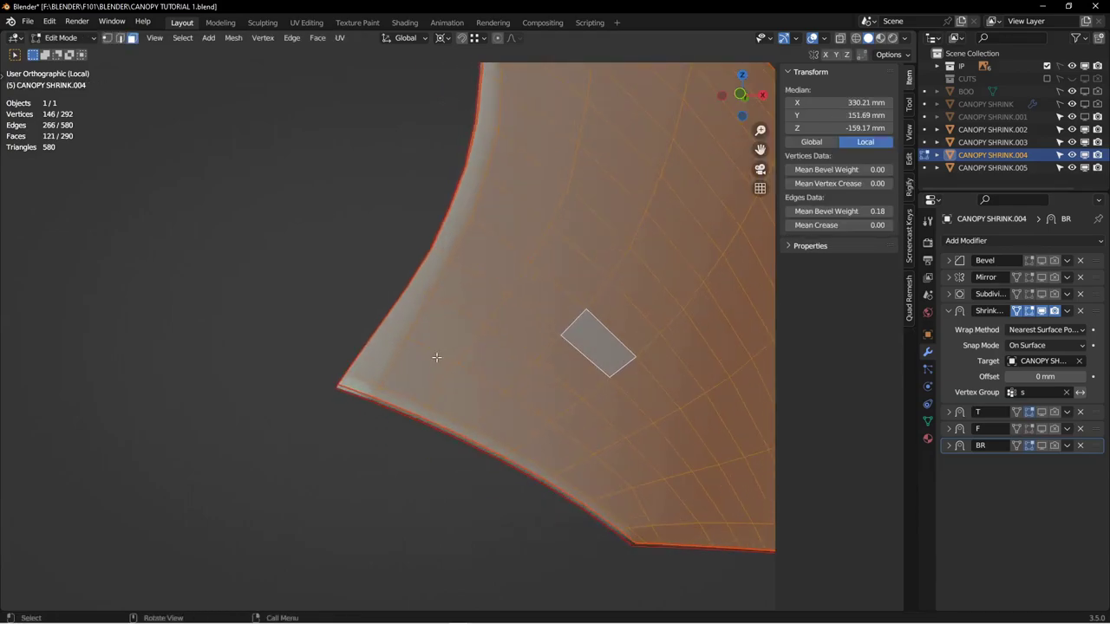
key("alt+a")
middle_click_drag(438, 360, 473, 413)
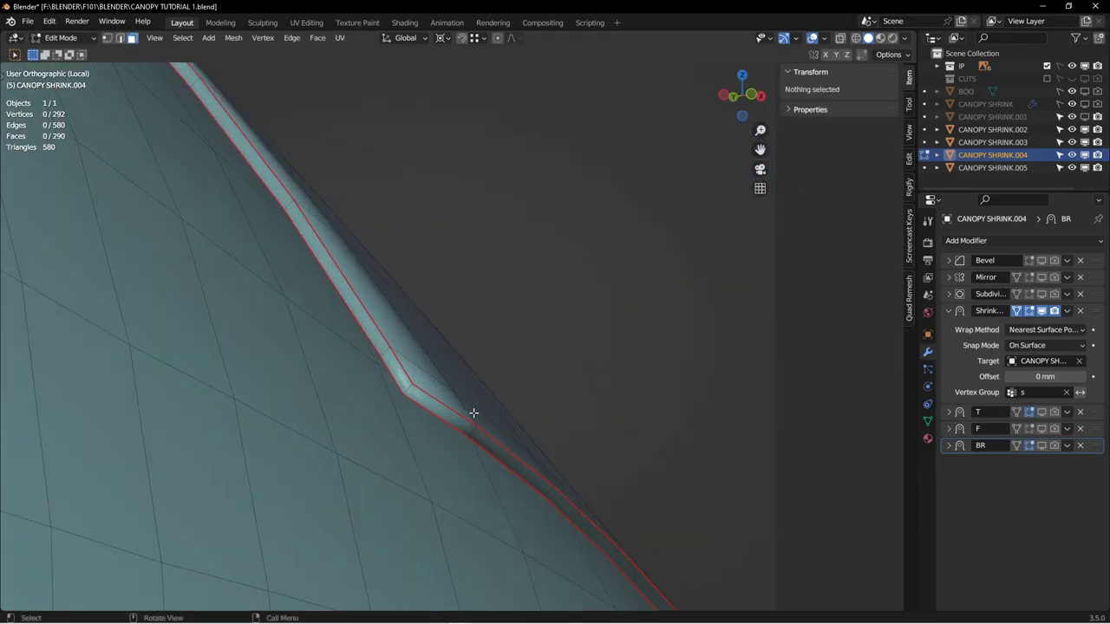
left_click(415, 384)
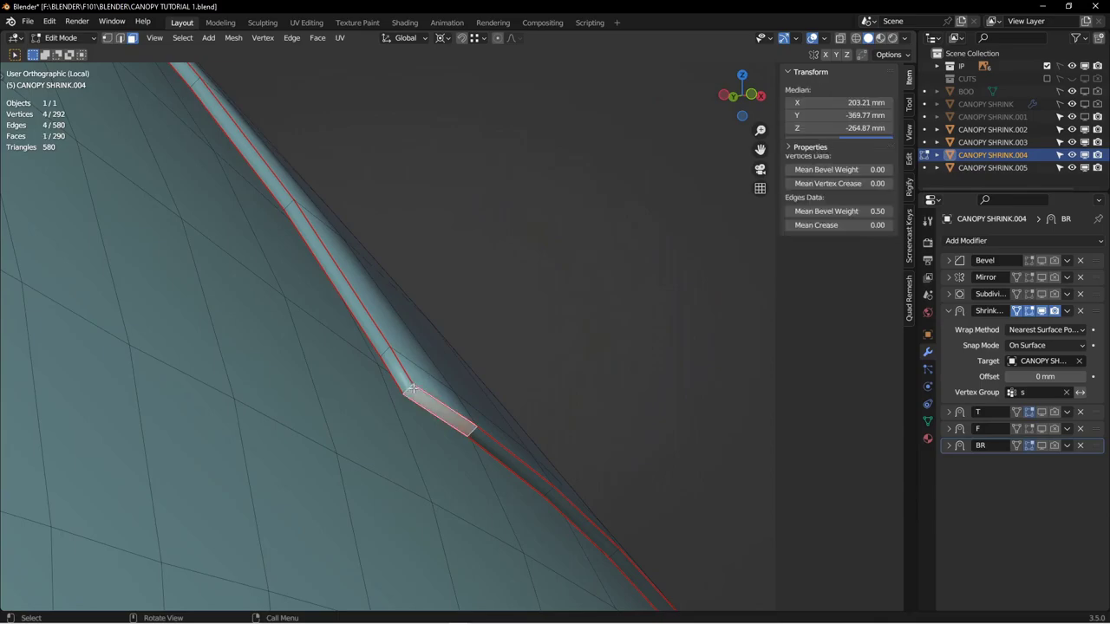
key("2")
middle_click_drag(415, 384, 442, 390)
scroll(451, 397, "down", 6)
middle_click_drag(582, 510, 407, 380, "shift")
scroll(407, 380, "up", 6)
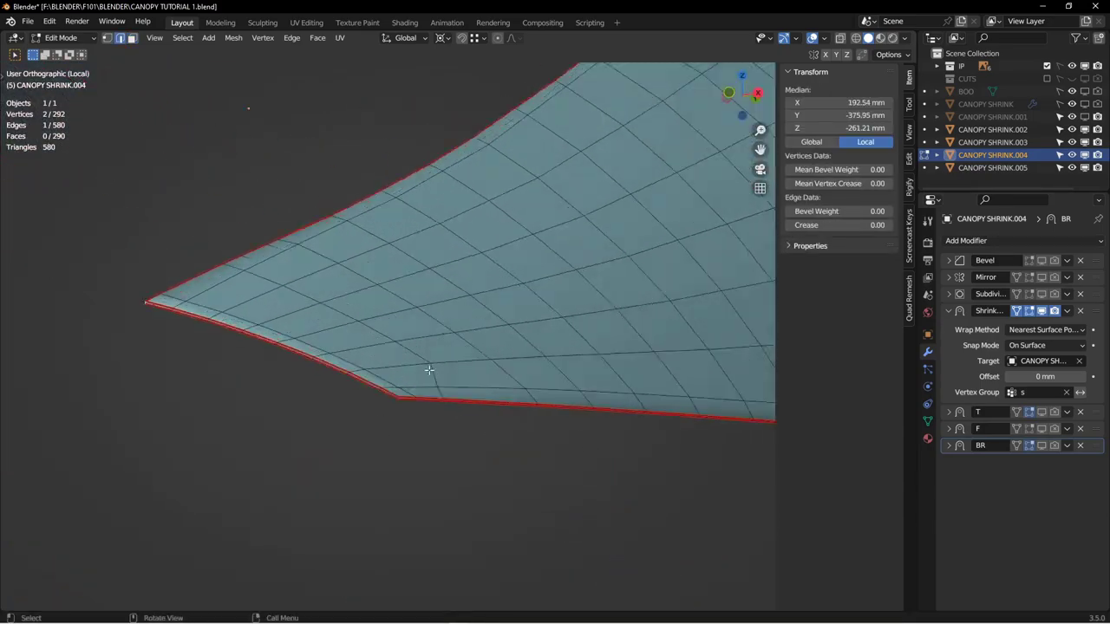
left_click(337, 441, "shift")
Step: Add the two short thickness edges at the panel's upper clipped corner to the edge selection
scroll(407, 421, "down", 7)
middle_click_drag(555, 408, 415, 421)
middle_click_drag(752, 383, 540, 421, "shift")
middle_click_drag(667, 345, 550, 451)
middle_click_drag(468, 425, 489, 324, "shift")
scroll(461, 455, "up", 6)
middle_click_drag(451, 459, 665, 311, "shift")
left_click_drag(665, 312, 569, 322, "alt")
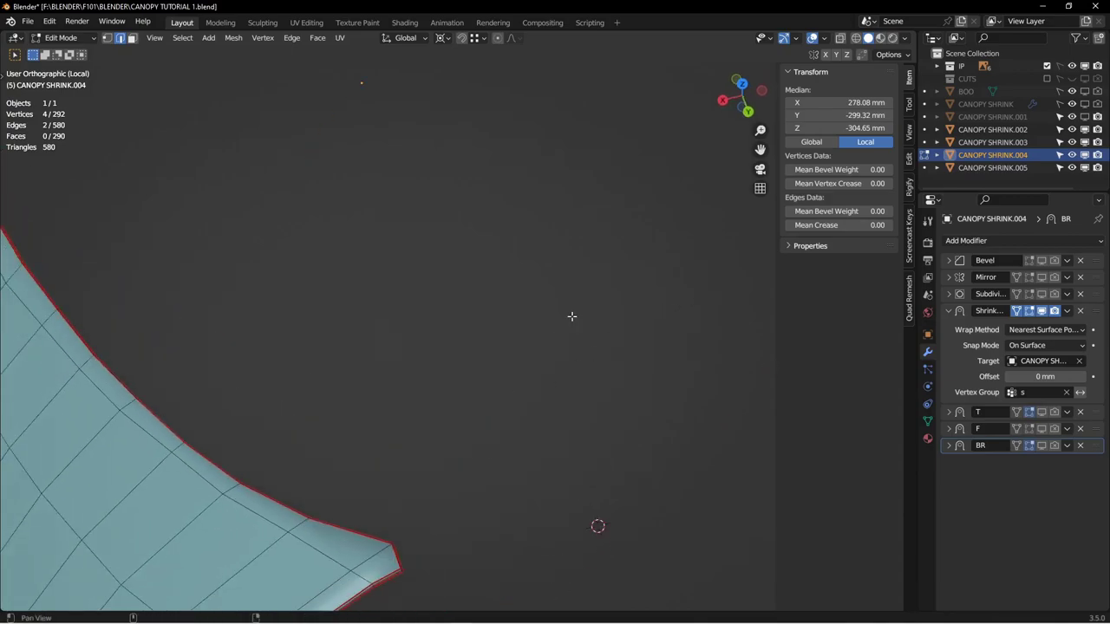
left_click_drag(336, 544, 513, 341, "alt+shift")
scroll(548, 386, "up", 6)
left_click(592, 376, "shift")
scroll(595, 372, "down", 3)
middle_click_drag(594, 372, 396, 327)
scroll(490, 391, "up", 5)
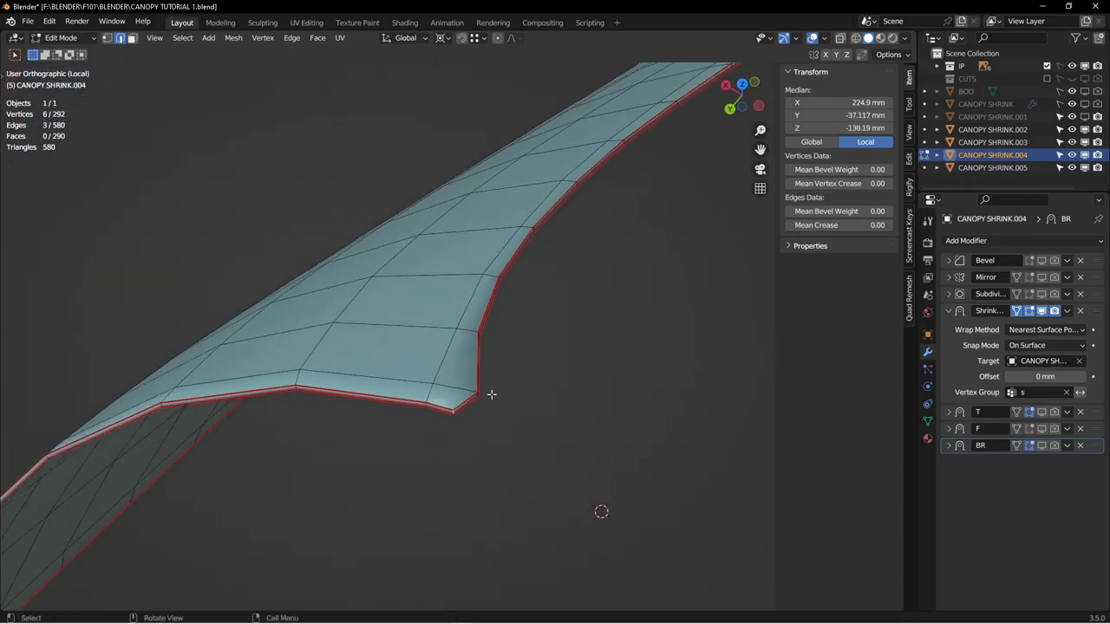
left_click(434, 393, "shift")
scroll(466, 393, "down", 2)
left_click_drag(408, 347, 384, 342, "alt")
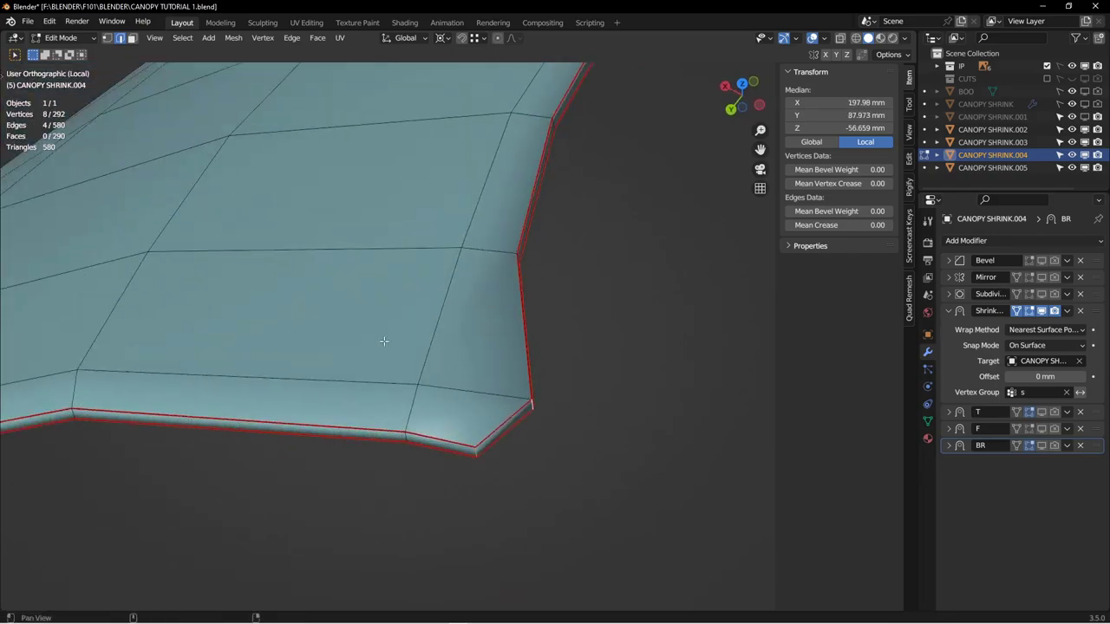
Step: Turn the Bevel, Mirror and Subdivision modifiers back on and set the selected corner edges' mean bevel weight to 1.00
left_click(1016, 294)
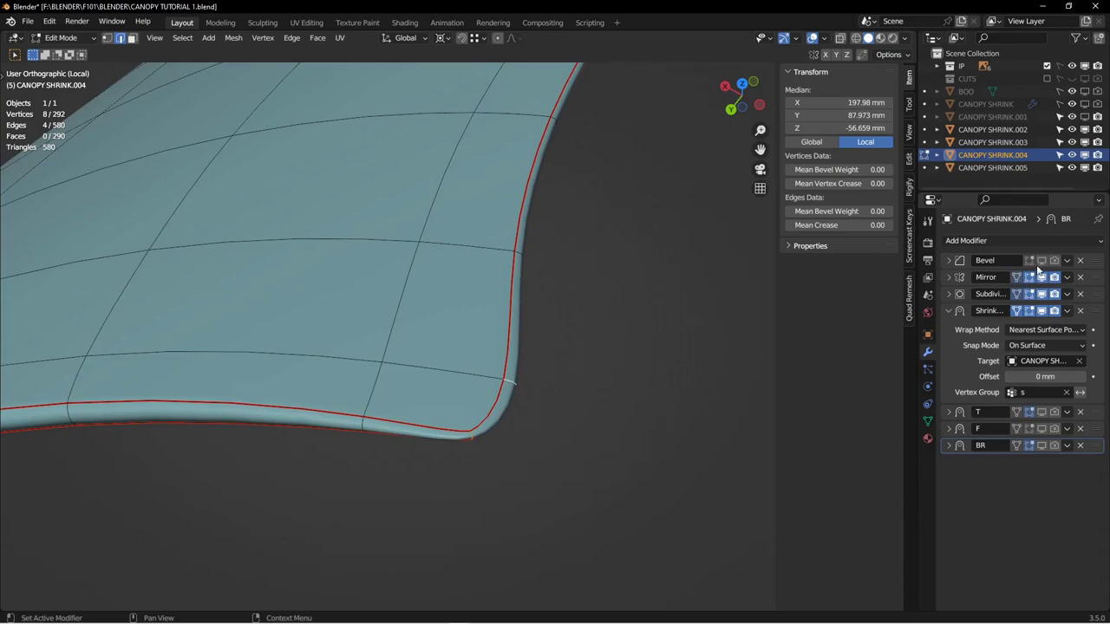
left_click(1042, 260)
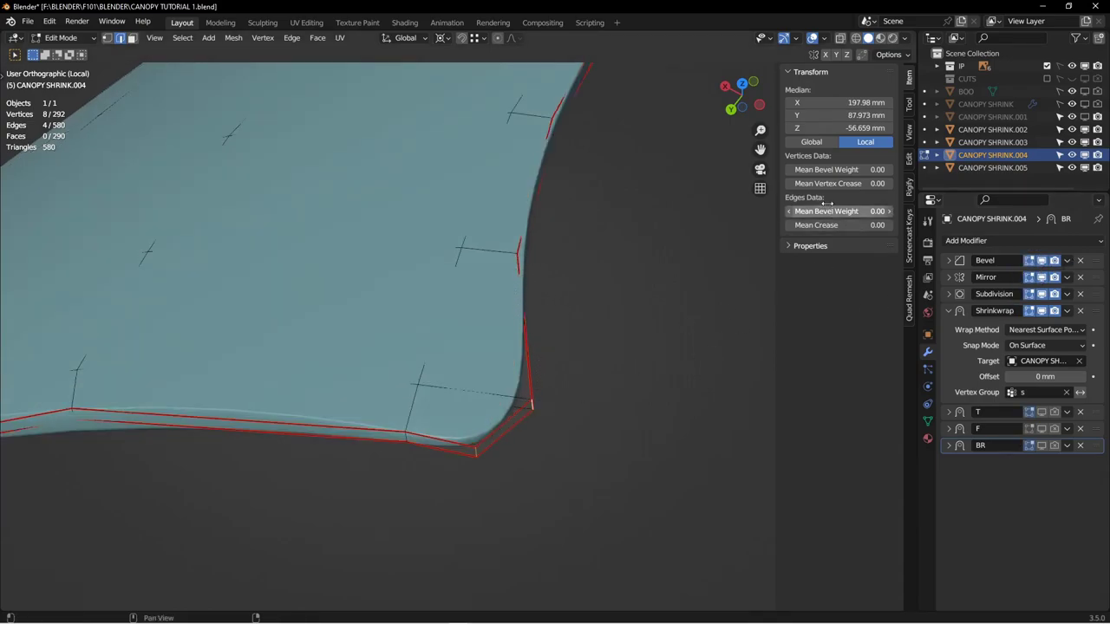
left_click_drag(814, 211, 888, 211)
scroll(446, 394, "down", 5)
key("ctrl+Tab")
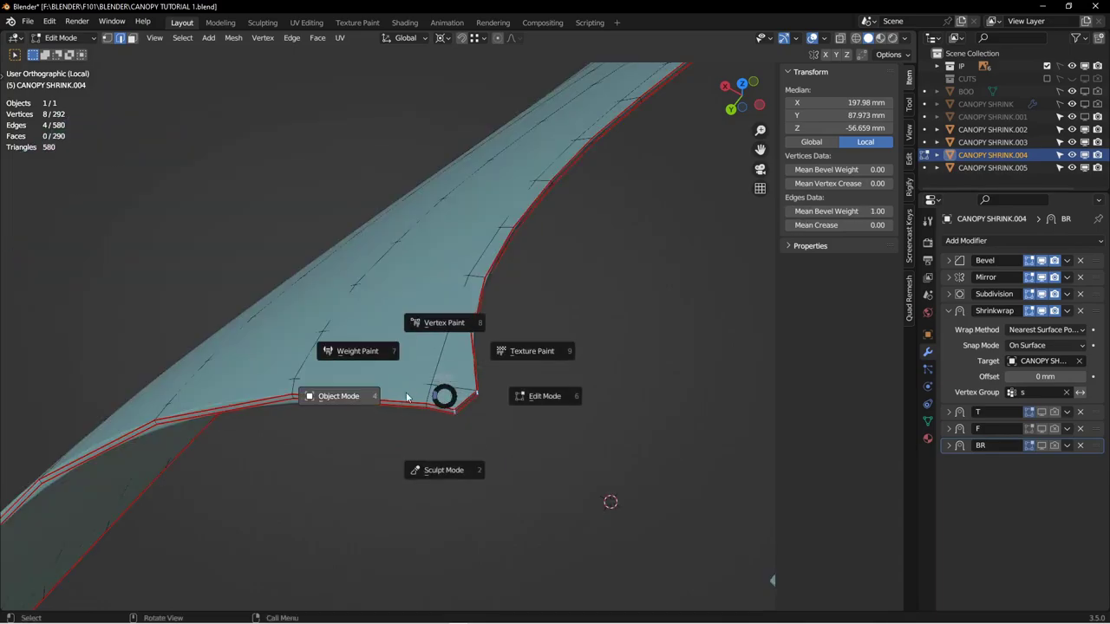
left_click(373, 399)
Step: Examine the mirrored side panel's bevelled rim and the settings of its Bevel modifier
middle_click_drag(373, 401, 627, 301)
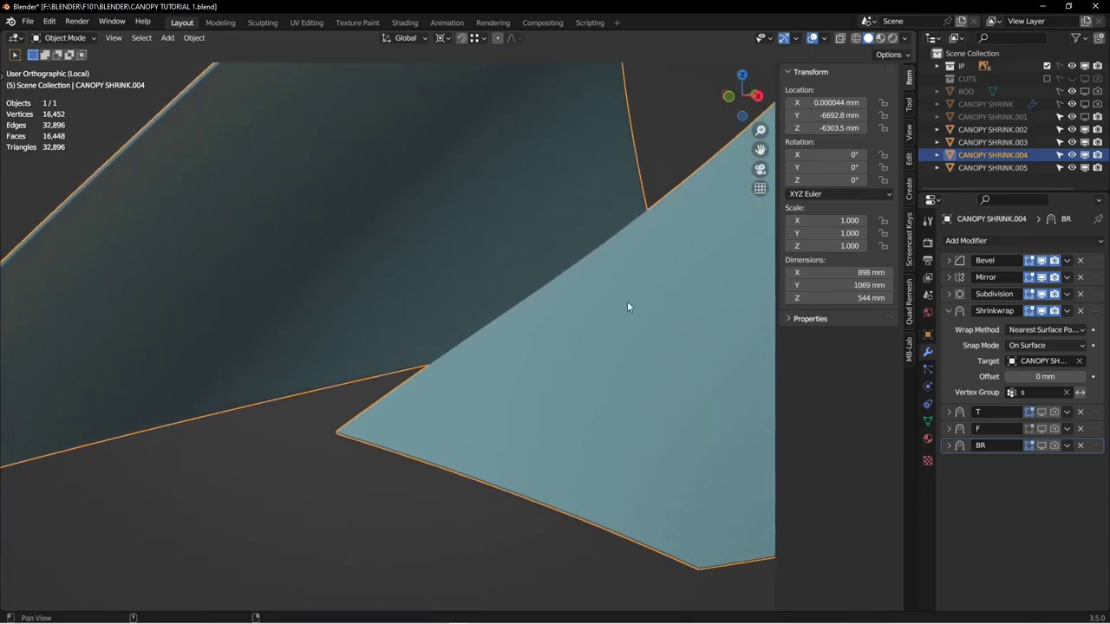
left_click(953, 262)
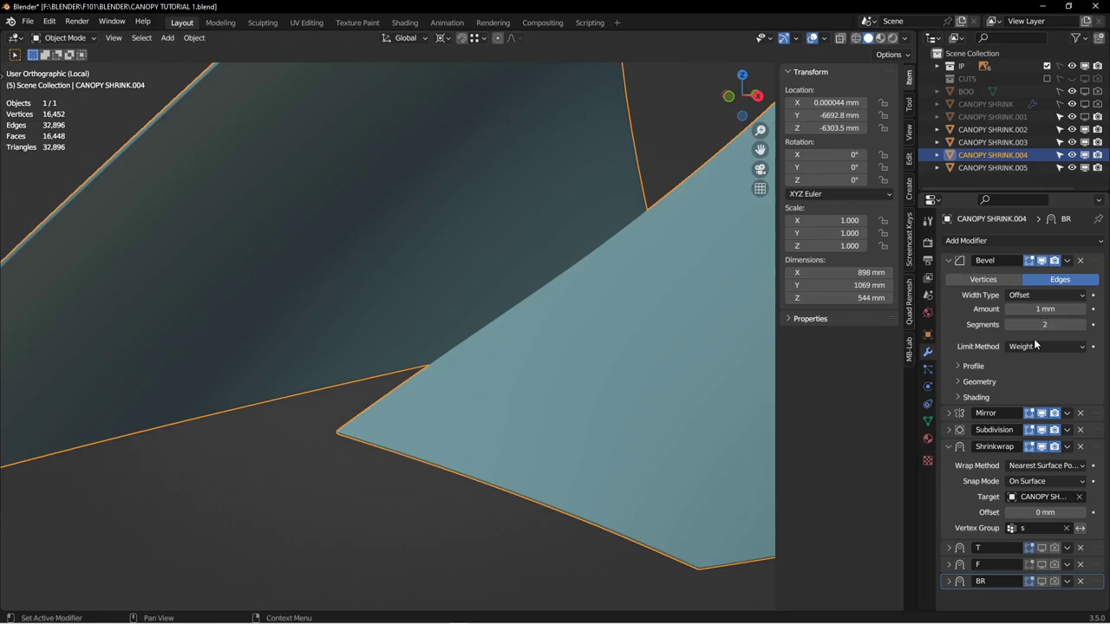
left_click(949, 261)
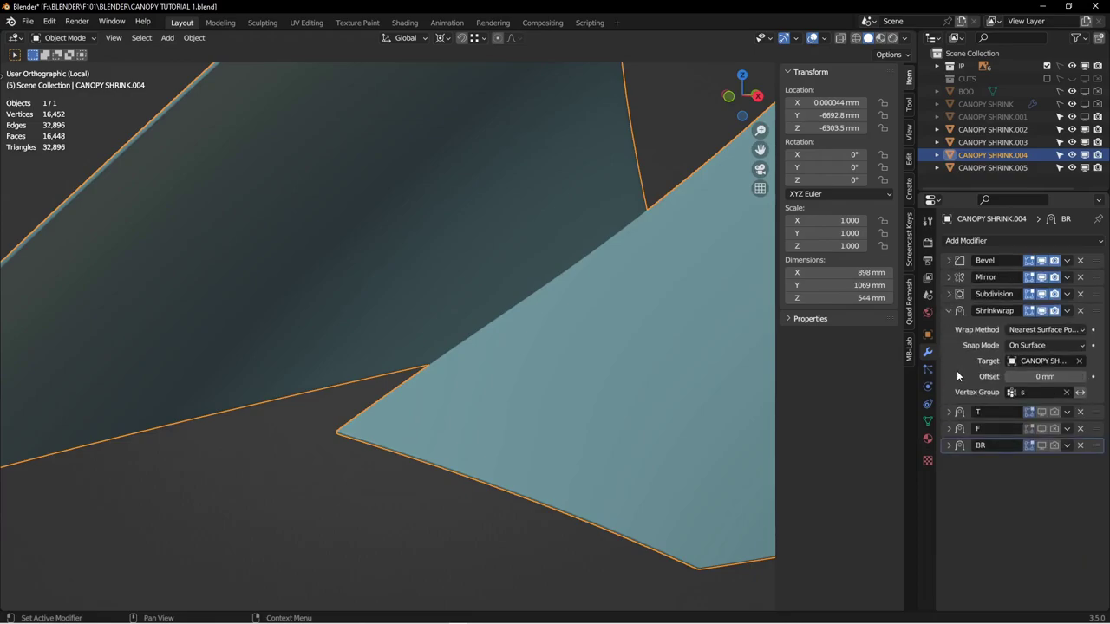
middle_click_drag(580, 324, 466, 357)
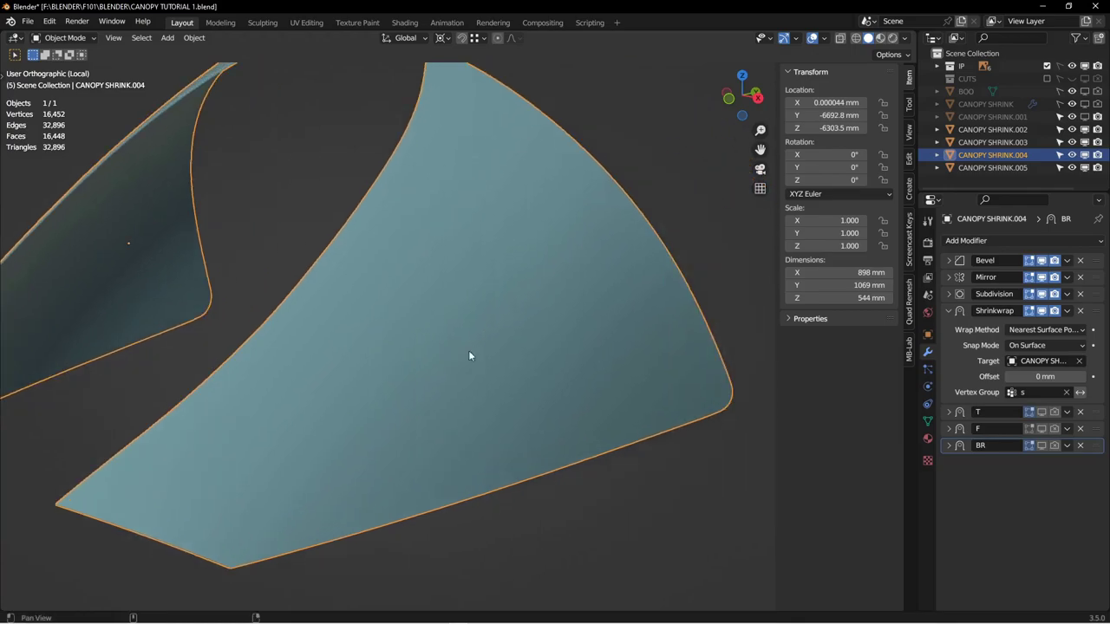
Step: Open the side panel's material settings, split the 3D viewport horizontally and turn the upper area into a Shader Editor for object shaders
left_click(927, 440)
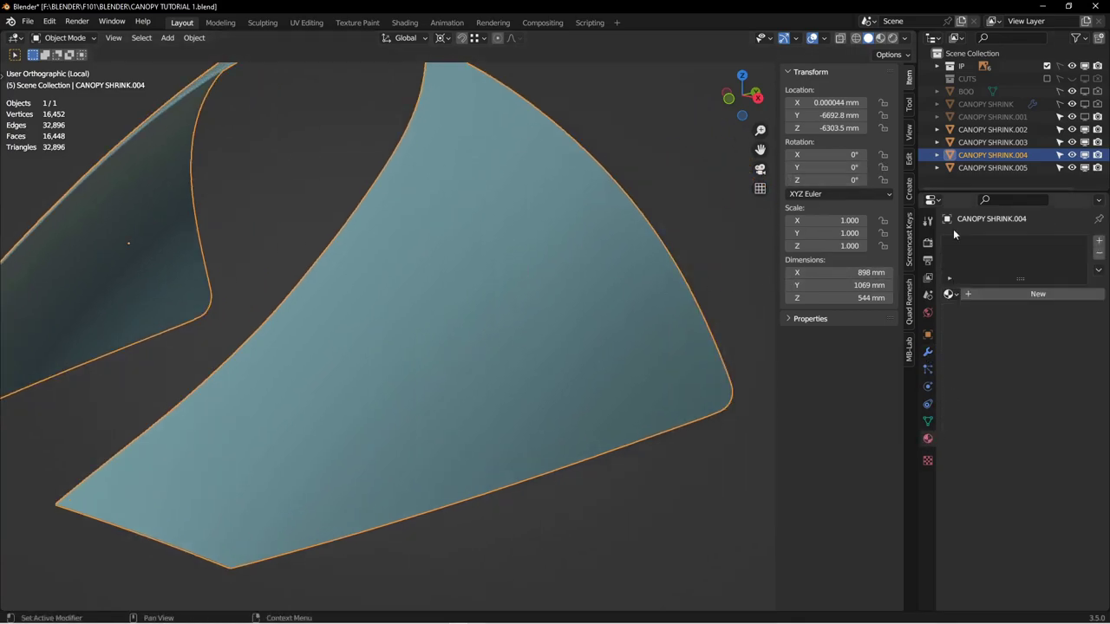
left_click_drag(914, 32, 520, 309)
left_click(17, 38)
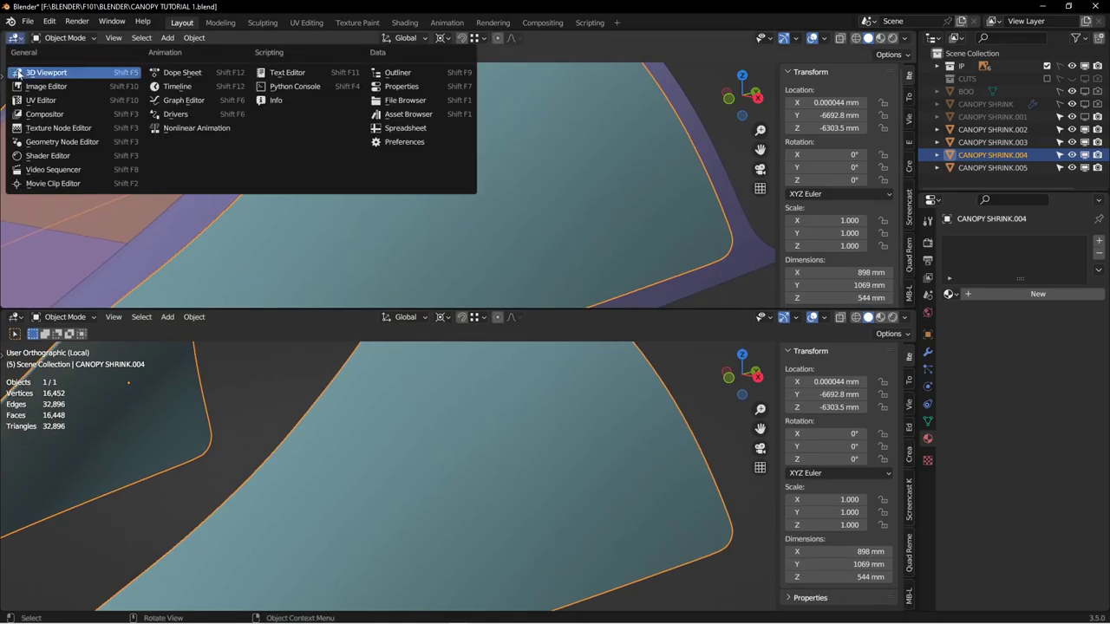
left_click(33, 153)
key("Home")
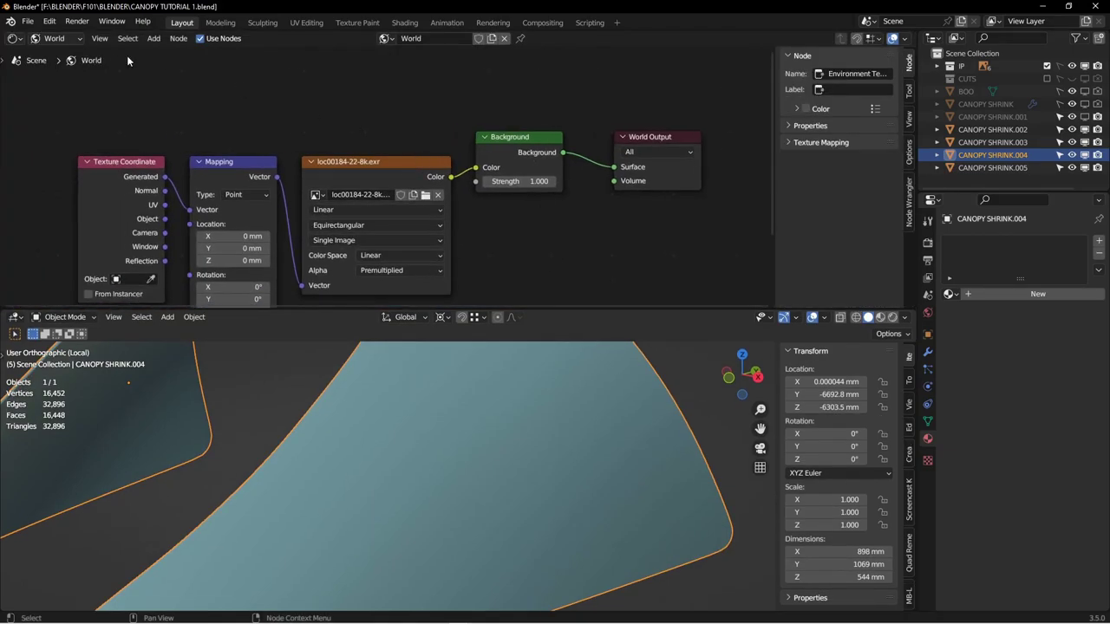
scroll(499, 160, "down", 2)
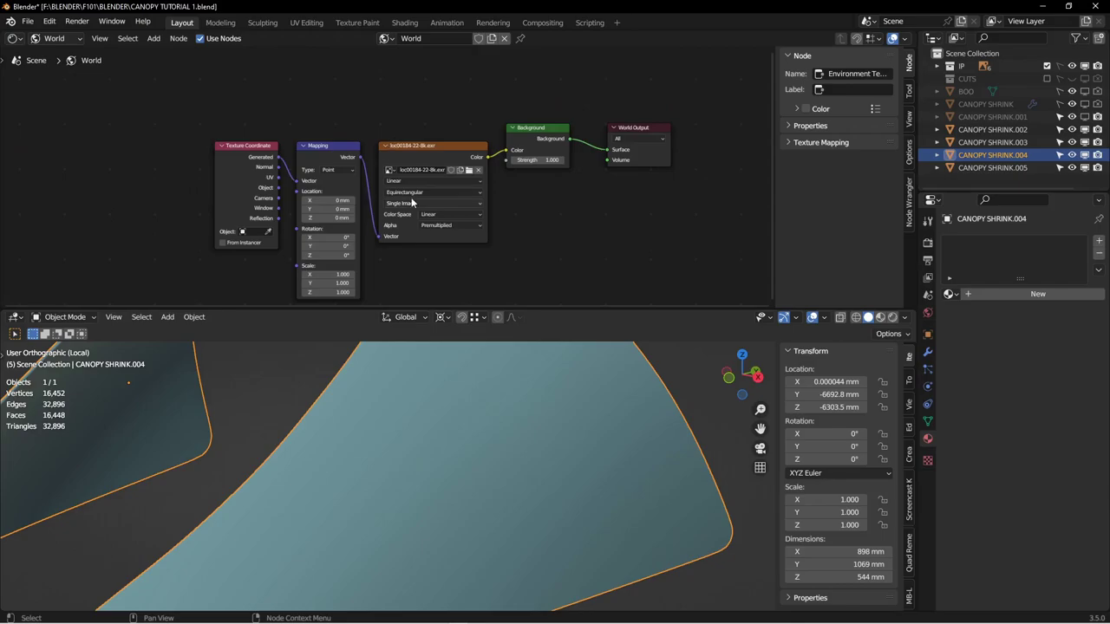
scroll(368, 175, "up", 1)
scroll(445, 174, "up", 1)
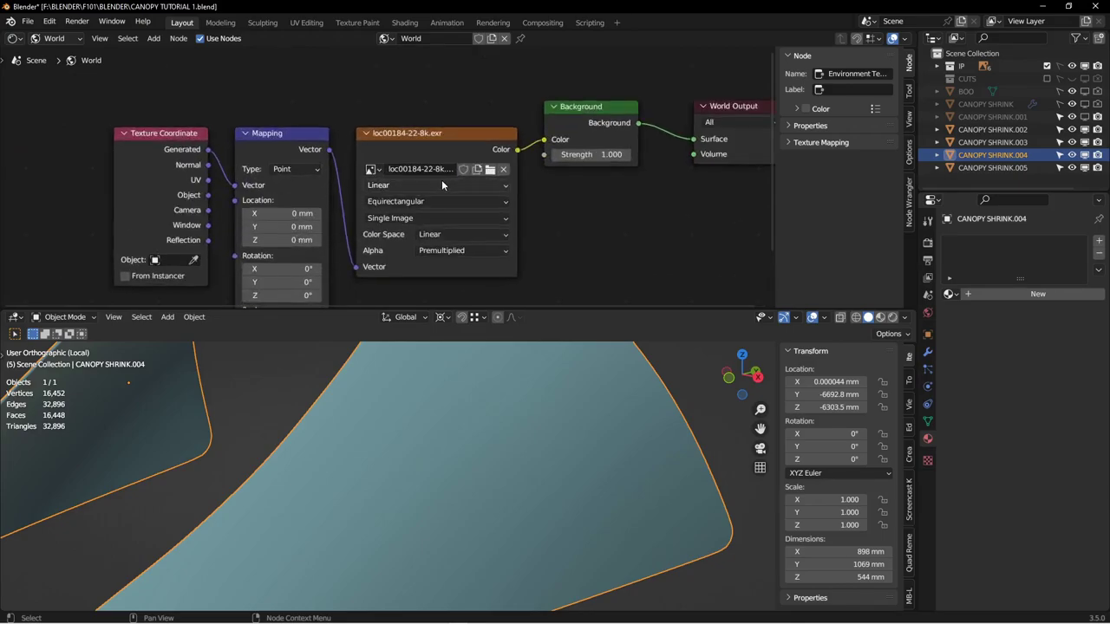
left_click(57, 39)
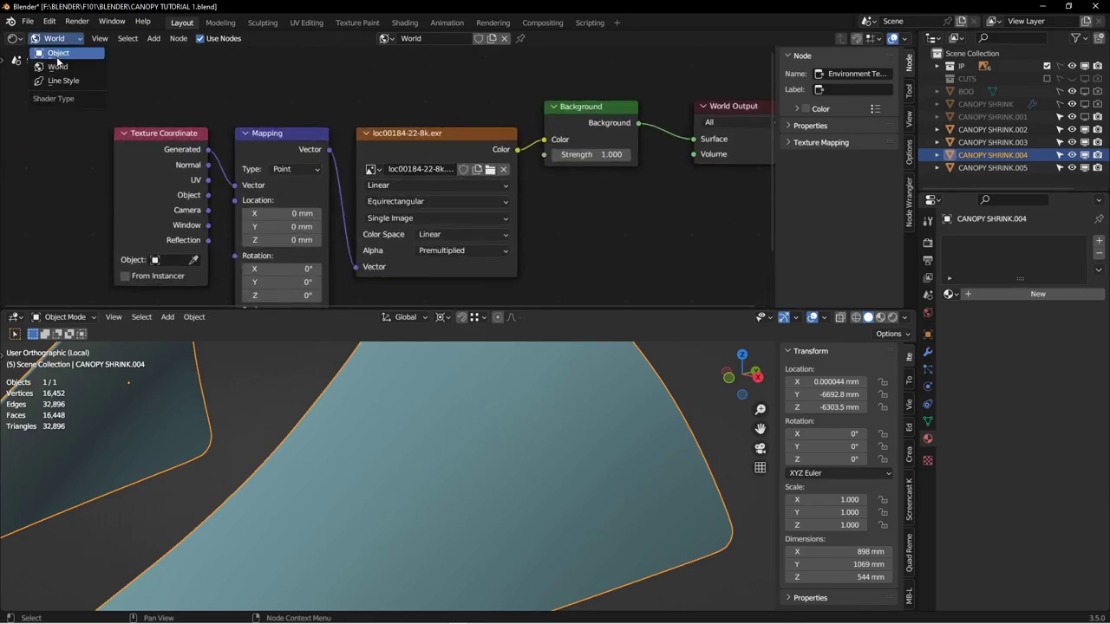
left_click(58, 54)
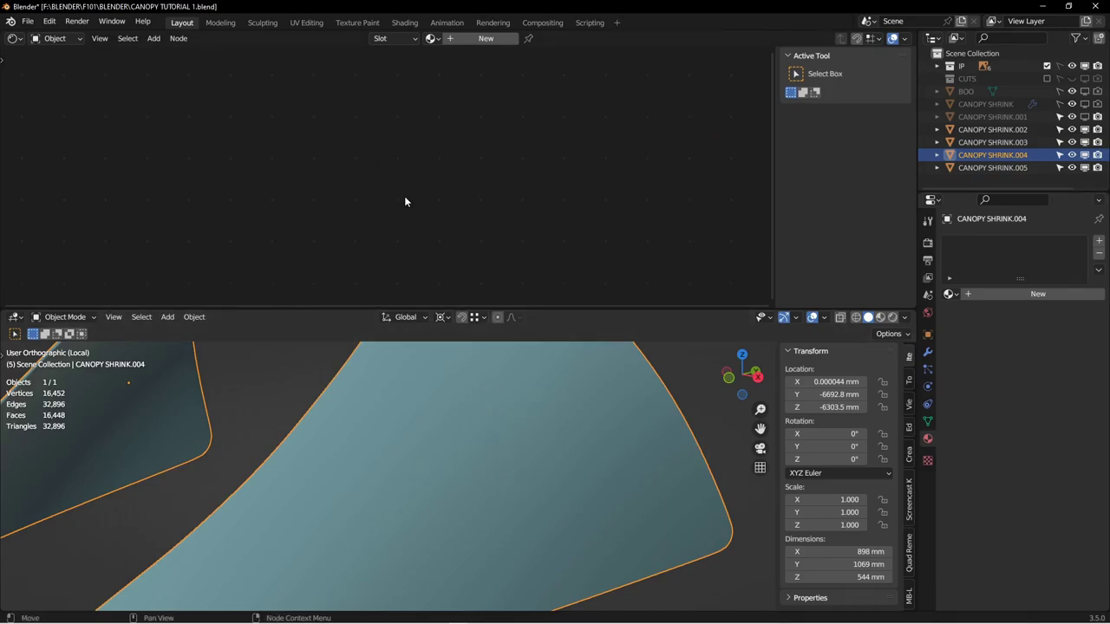
key("shift+a")
mouse_move(405, 201)
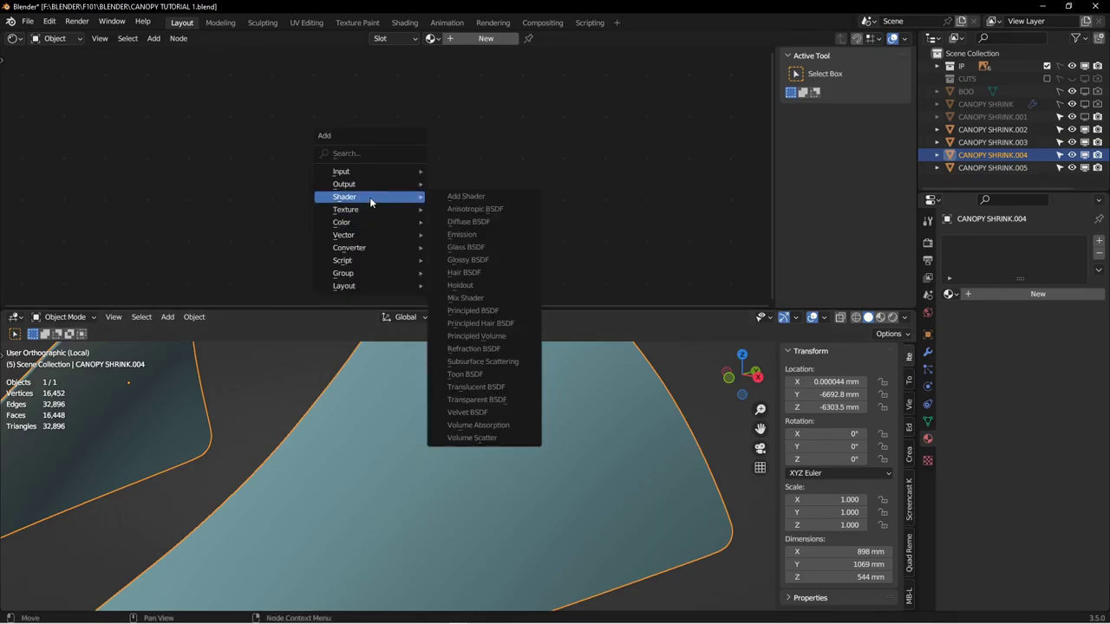
key("Escape")
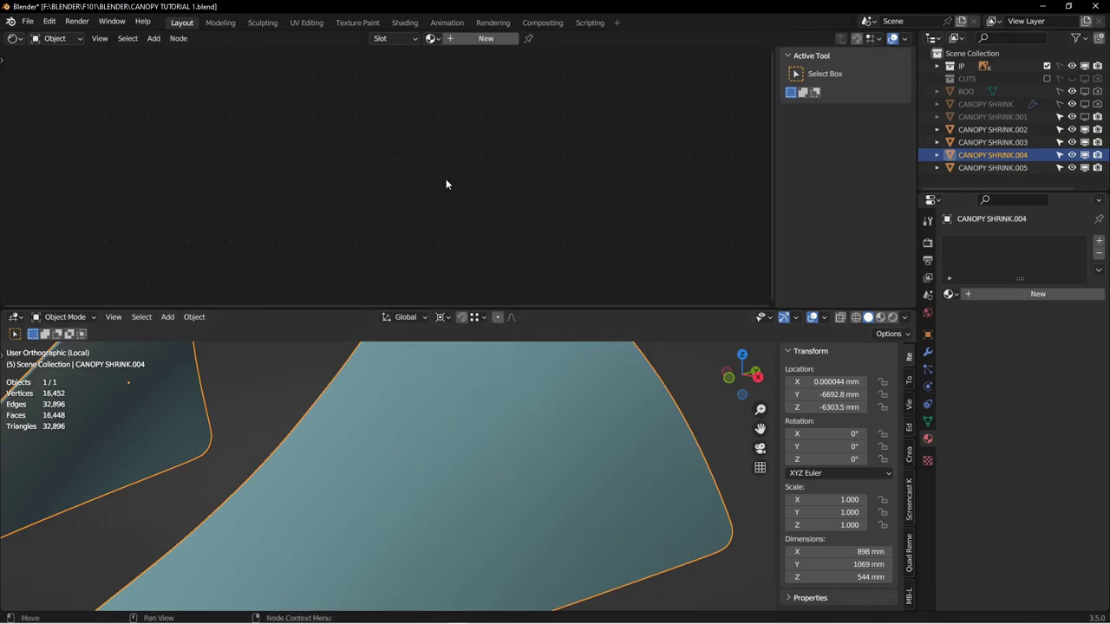
Step: Create a new material on the side panel and delete its Principled BSDF node
left_click(974, 293)
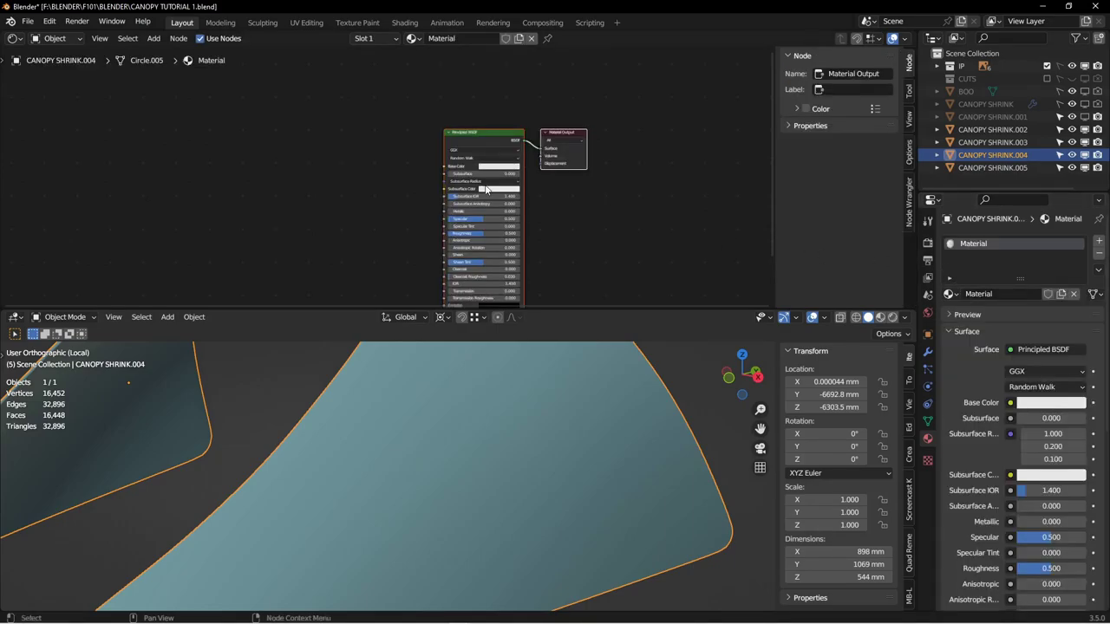
left_click(469, 144)
scroll(469, 144, "up", 2)
key("Delete")
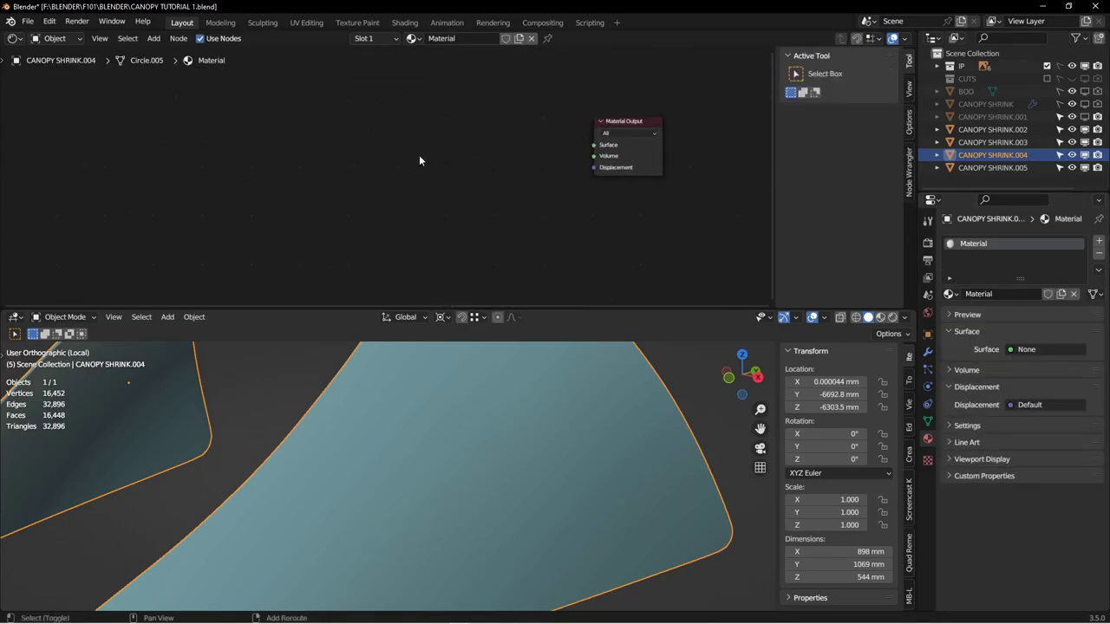
Step: Add a Glass BSDF node and connect its BSDF output to the Material Output's Surface input
key("shift+a")
mouse_move(419, 157)
left_click(480, 205)
left_click(463, 134)
left_click_drag(489, 142, 594, 145)
Step: Enlarge the 3D viewport below the Shader Editor and preview the glass side panels in rendered shading
scroll(562, 215, "down", 2)
left_click_drag(596, 306, 597, 122)
middle_click_drag(496, 246, 529, 346, "shift")
scroll(534, 333, "down", 3)
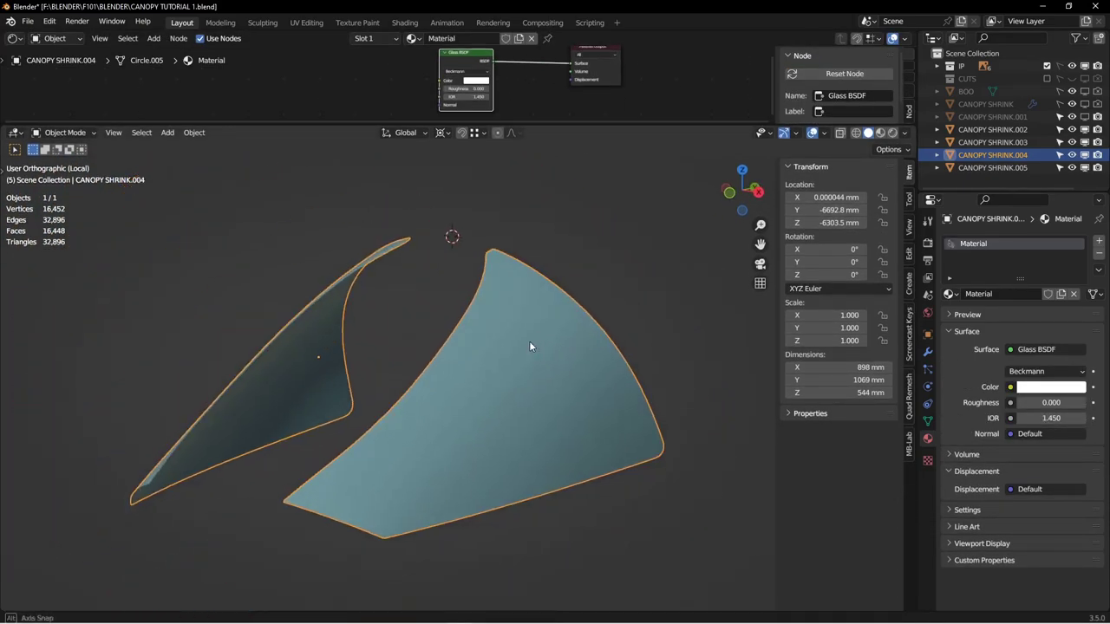
left_click(892, 133)
left_click(665, 235)
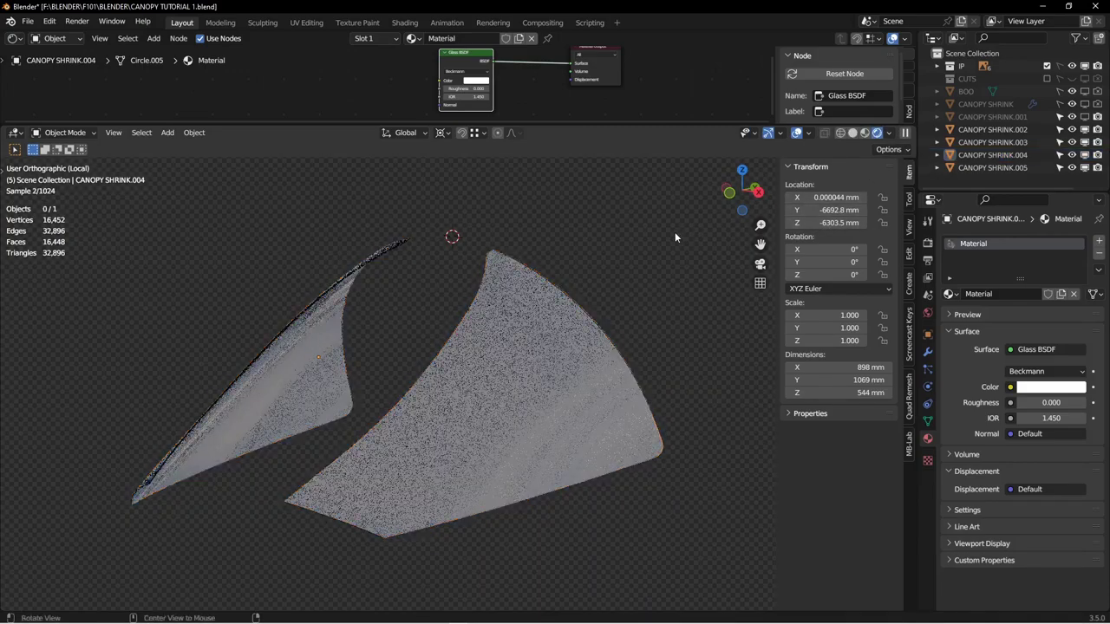
mouse_move(665, 236)
middle_mouse_down()
mouse_move(612, 259)
mouse_move(603, 244)
mouse_move(652, 245)
mouse_move(624, 269)
mouse_move(628, 260)
middle_mouse_up()
Step: Return to solid shading and isolate the canopy frame CANOPY SHRINK.002 in Local View in place of the side panels
left_click(852, 132)
mouse_move(701, 186)
middle_mouse_down()
mouse_move(527, 236)
mouse_move(515, 296)
mouse_move(472, 316)
mouse_move(440, 310)
middle_mouse_up()
key("KP_Divide")
left_click(492, 295)
key("KP_Divide")
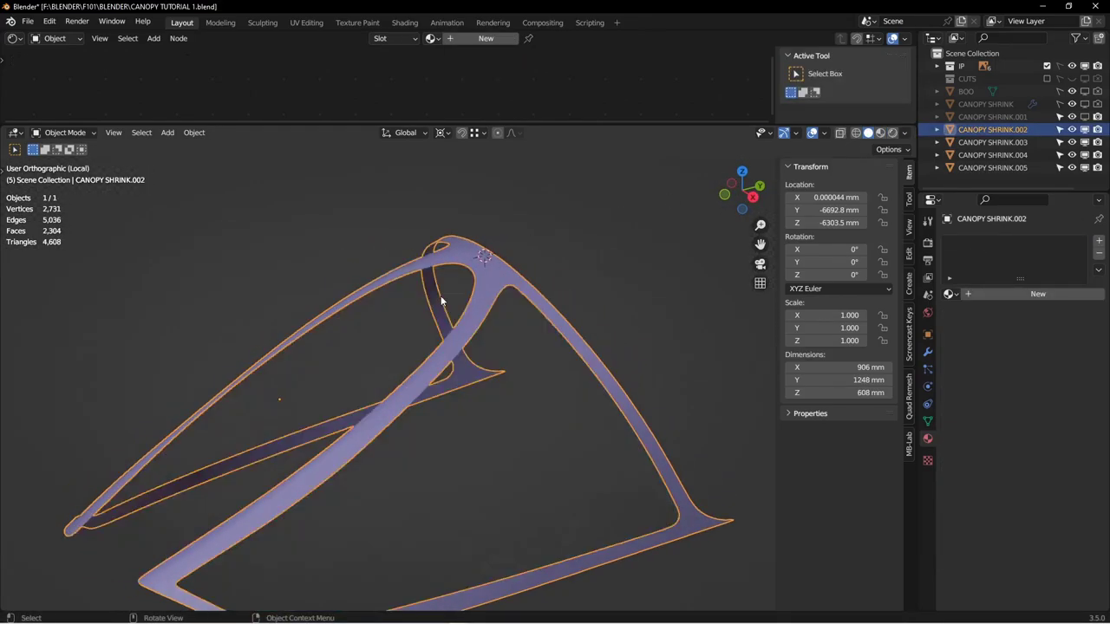
Step: Enter Edit Mode on the frame and turn off the viewport display of its Mirror, Subdivision and Shrinkwrap modifiers
scroll(417, 364, "up", 3)
middle_click_drag(417, 364, 391, 384)
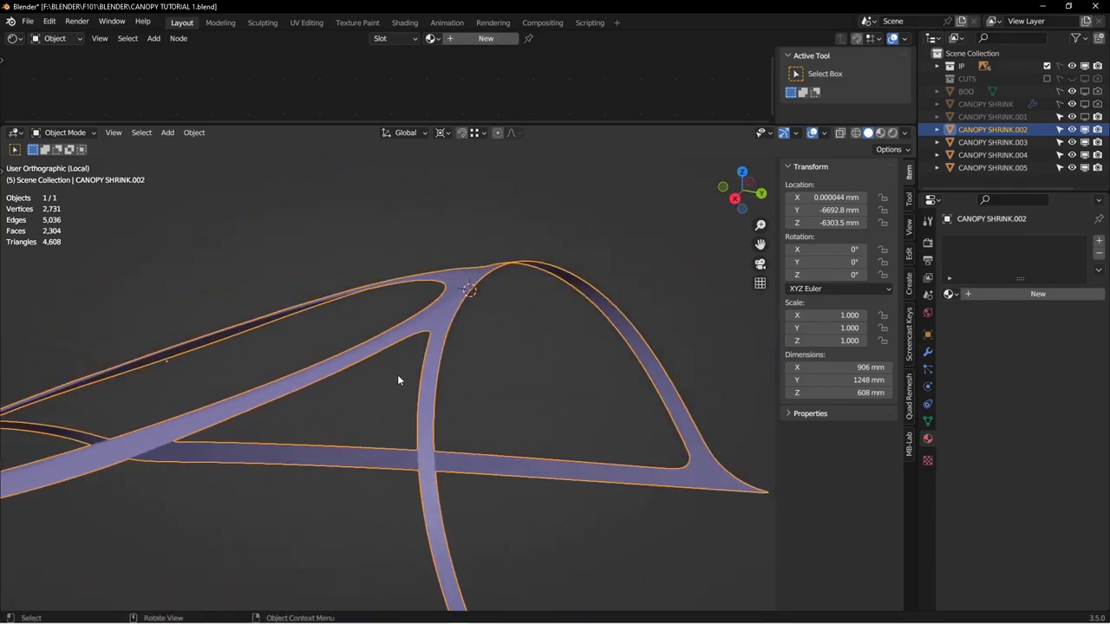
scroll(394, 384, "up", 2)
key("ctrl+Tab")
left_click(490, 372)
left_click(458, 341, "alt")
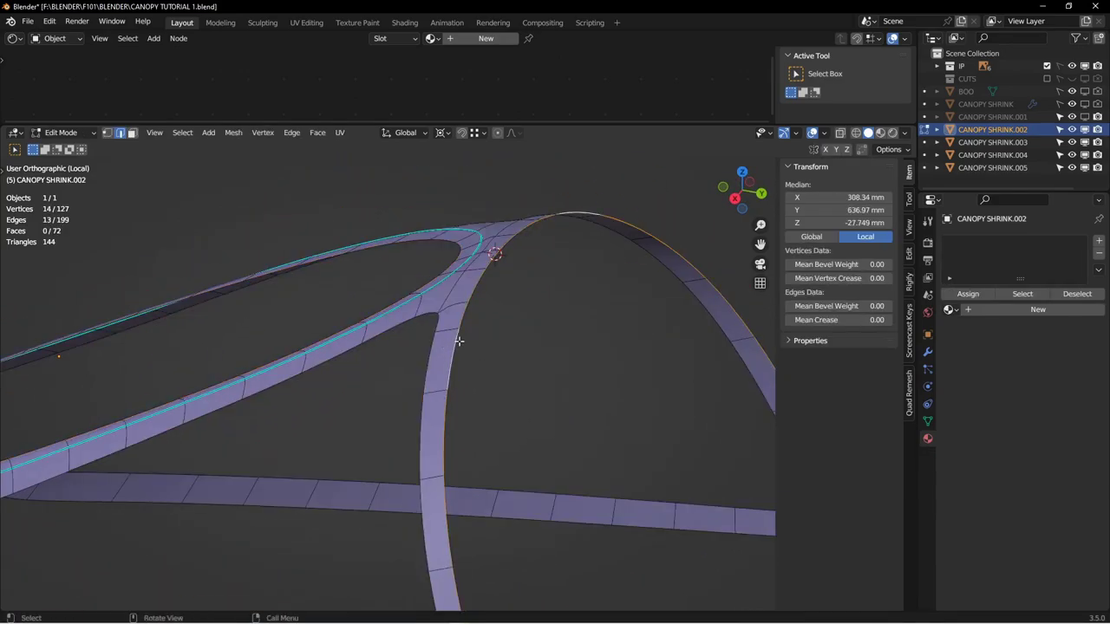
left_click(928, 351)
left_click(1042, 277)
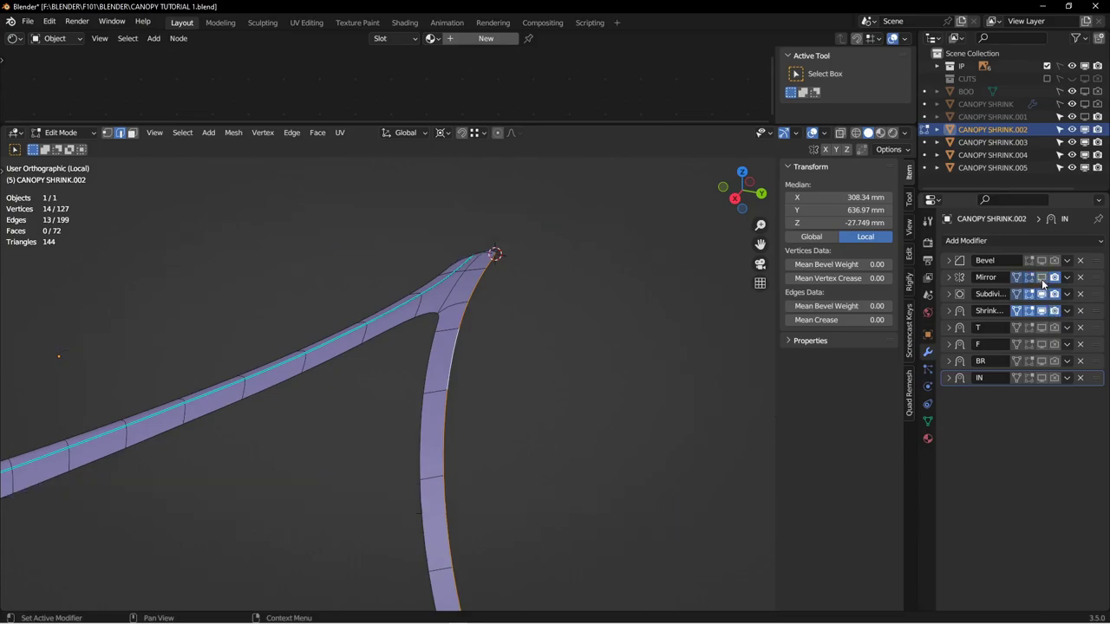
left_click(1042, 311)
middle_click_drag(659, 347, 488, 382)
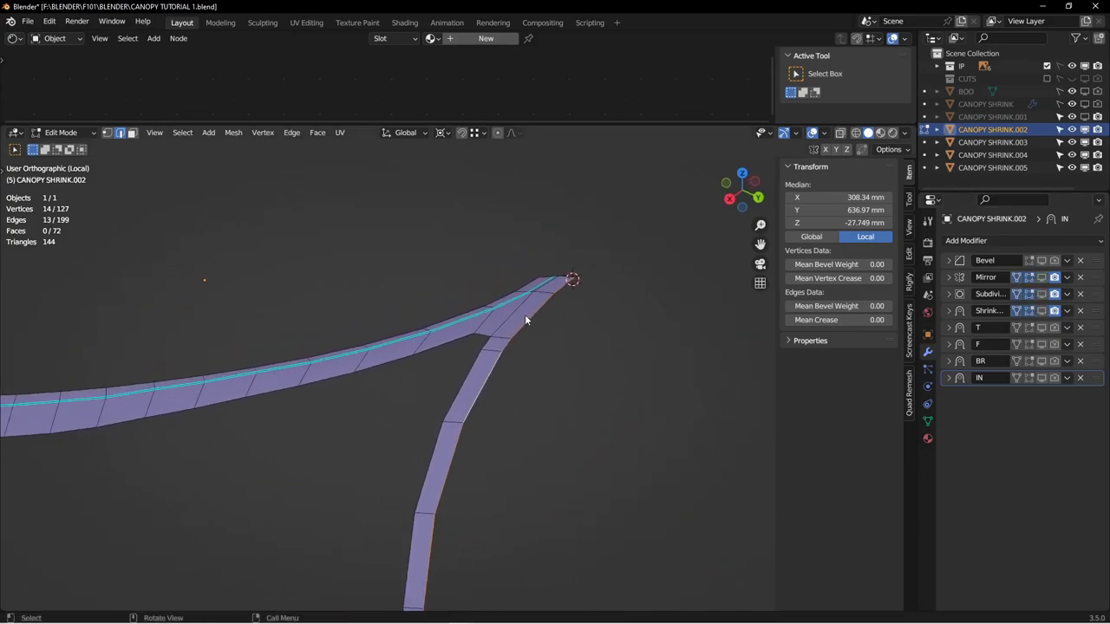
Step: Select the sharp edge loop along the middle of the frame's wide front strut and clear its sharp marking
middle_click_drag(528, 312, 345, 368)
middle_click_drag(213, 476, 381, 356, "shift")
scroll(379, 361, "up", 3)
left_click(379, 360)
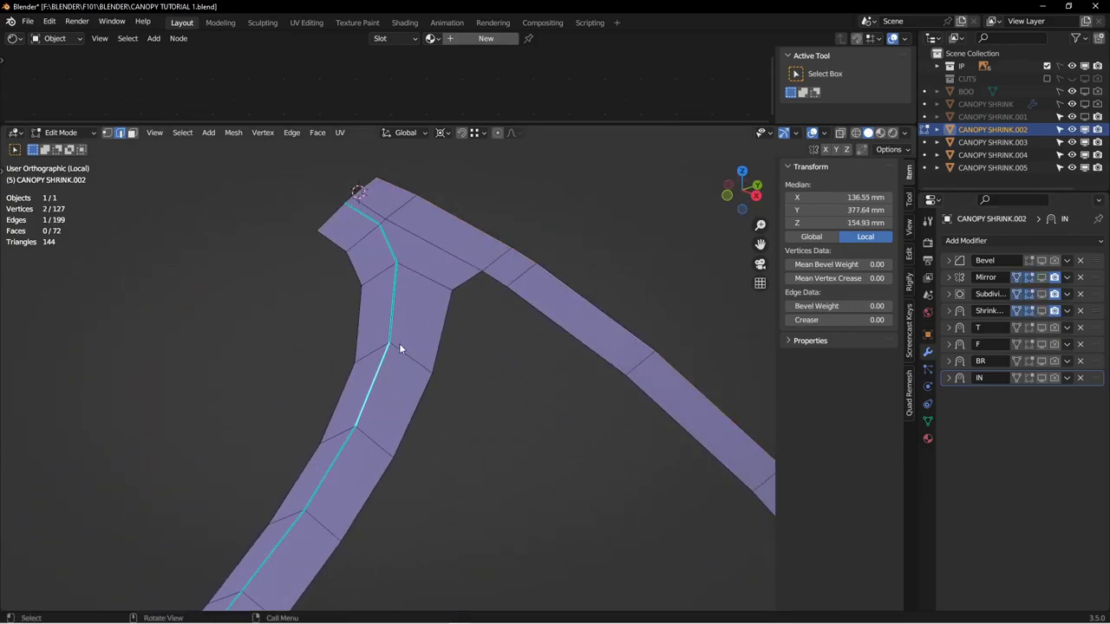
left_click(382, 363, "alt")
scroll(408, 334, "down", 3)
scroll(425, 317, "up", 2)
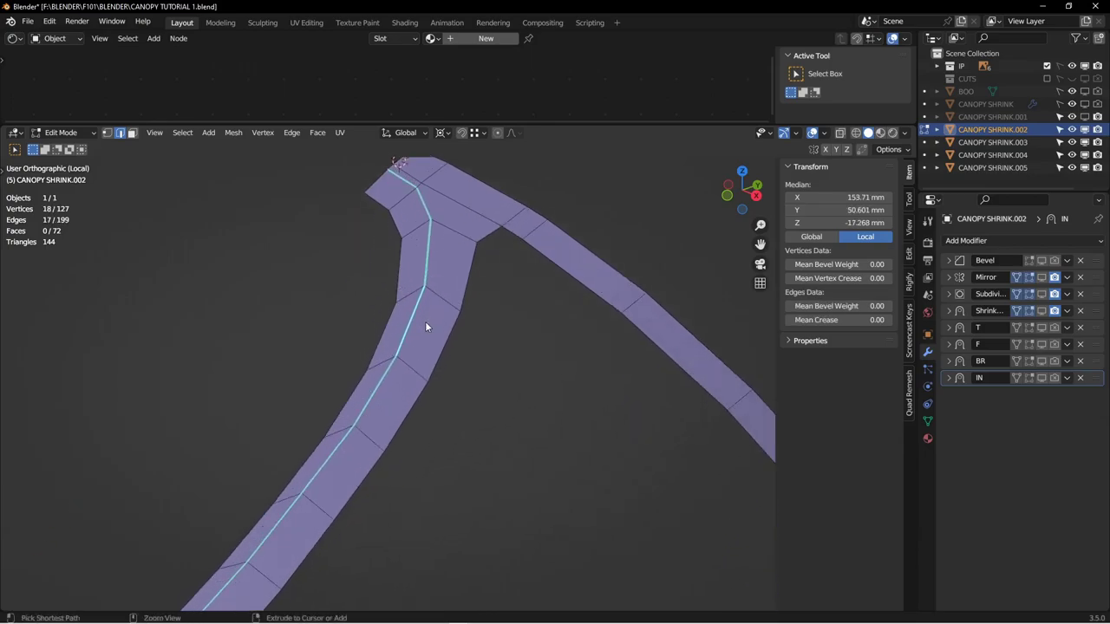
key("ctrl+e")
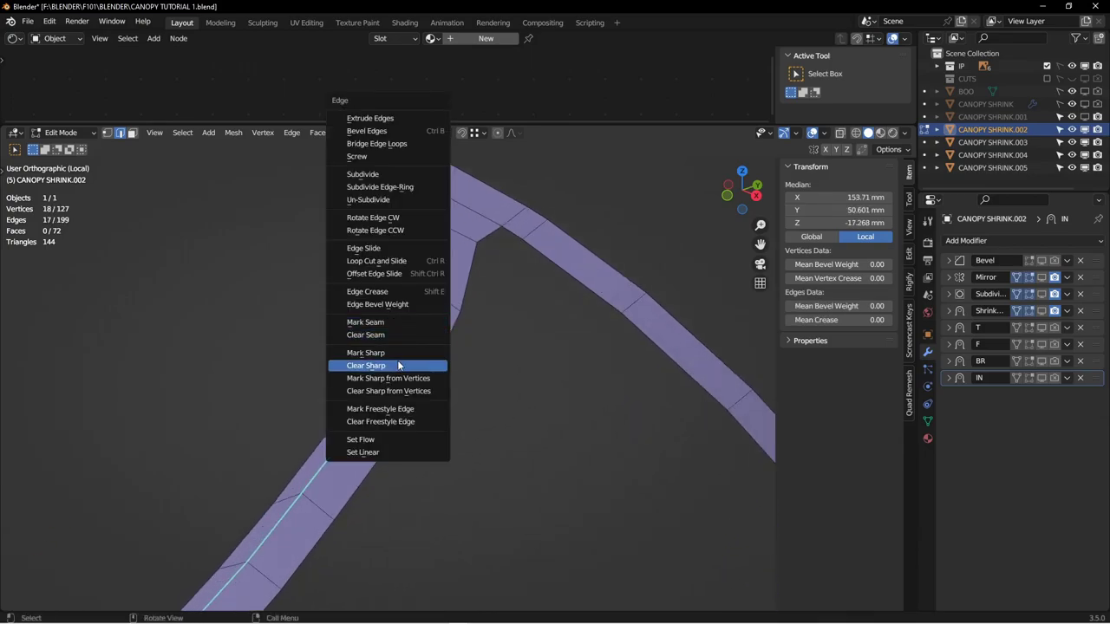
left_click(398, 355)
scroll(441, 290, "down", 3)
Step: Clear the selection and select the frame's border edge loops along its outer outline and inner opening
key("alt+a")
left_click(456, 325, "alt")
middle_click_drag(456, 325, 704, 230)
left_click(322, 328, "alt+shift")
left_click(595, 245, "alt+shift")
scroll(594, 246, "down", 4)
middle_click_drag(594, 245, 273, 419)
left_click(310, 372, "alt+shift")
middle_click_drag(456, 391, 515, 372)
scroll(515, 372, "up", 3)
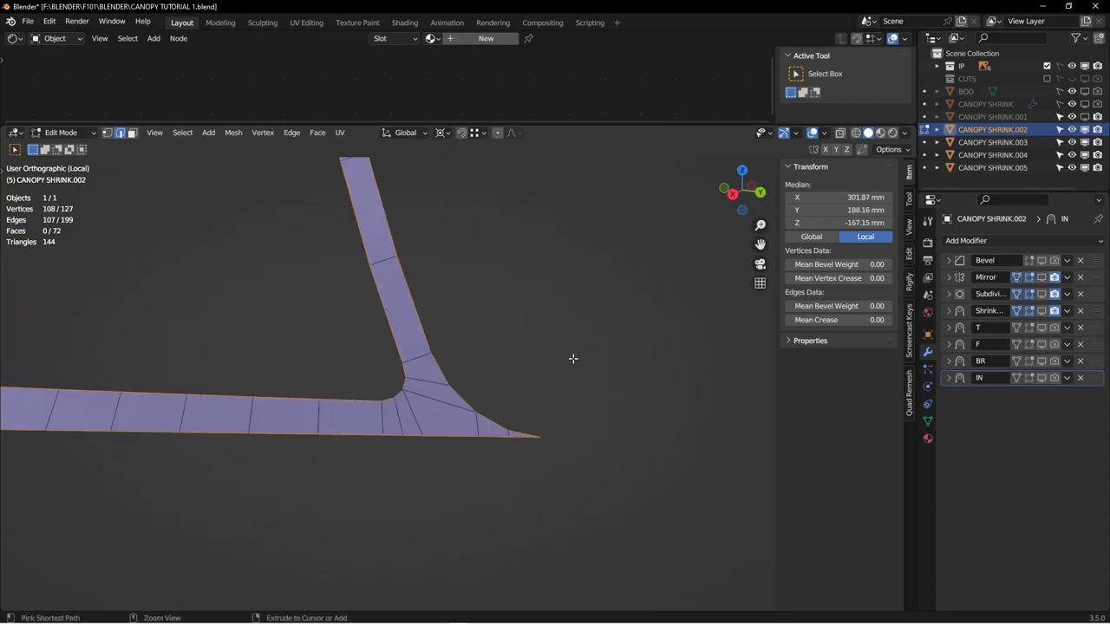
Step: Mark the selected border edges as seams and set their mean bevel weight to 1.00
key("ctrl+e")
left_click(540, 315)
left_click(815, 306)
type("1")
key("Return")
scroll(528, 349, "down", 3)
Step: Select the edge loop along the middle of the front strut and set its mean bevel weight to 1.00
middle_click_drag(528, 350, 457, 393)
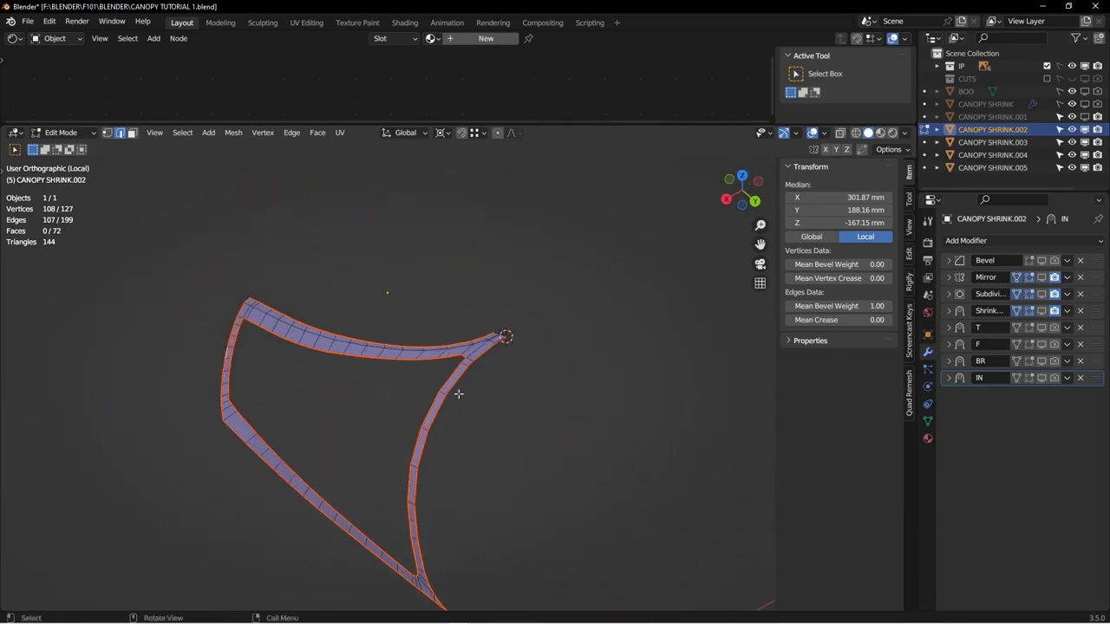
scroll(411, 344, "up", 4)
middle_click_drag(411, 344, 439, 451)
left_click(356, 336)
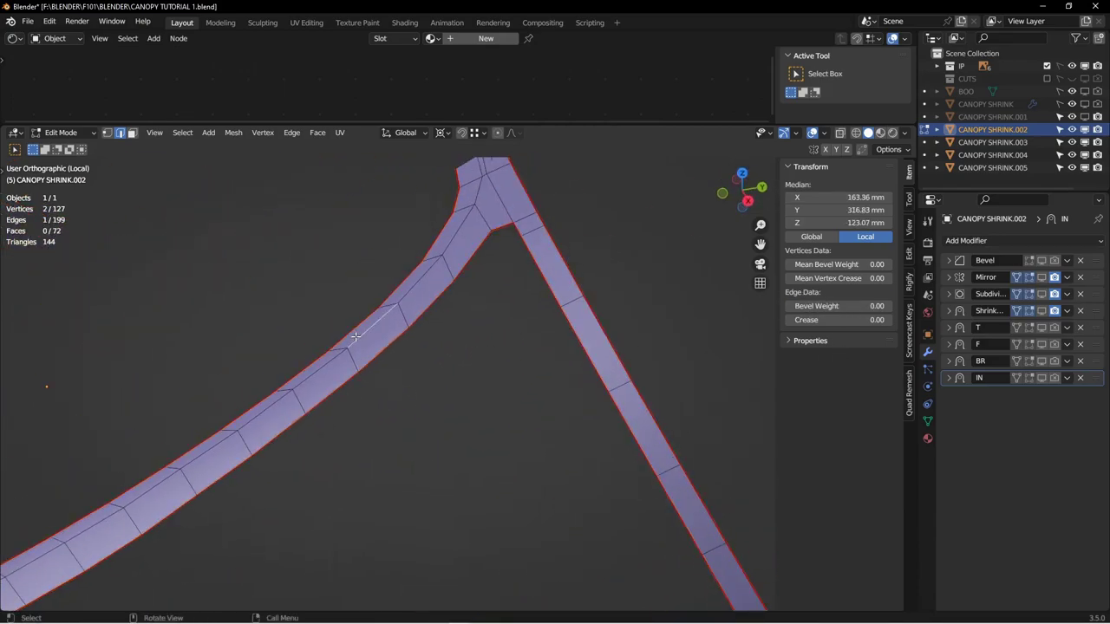
left_click(355, 337, "alt")
scroll(356, 336, "down", 3)
middle_click_drag(305, 413, 470, 369)
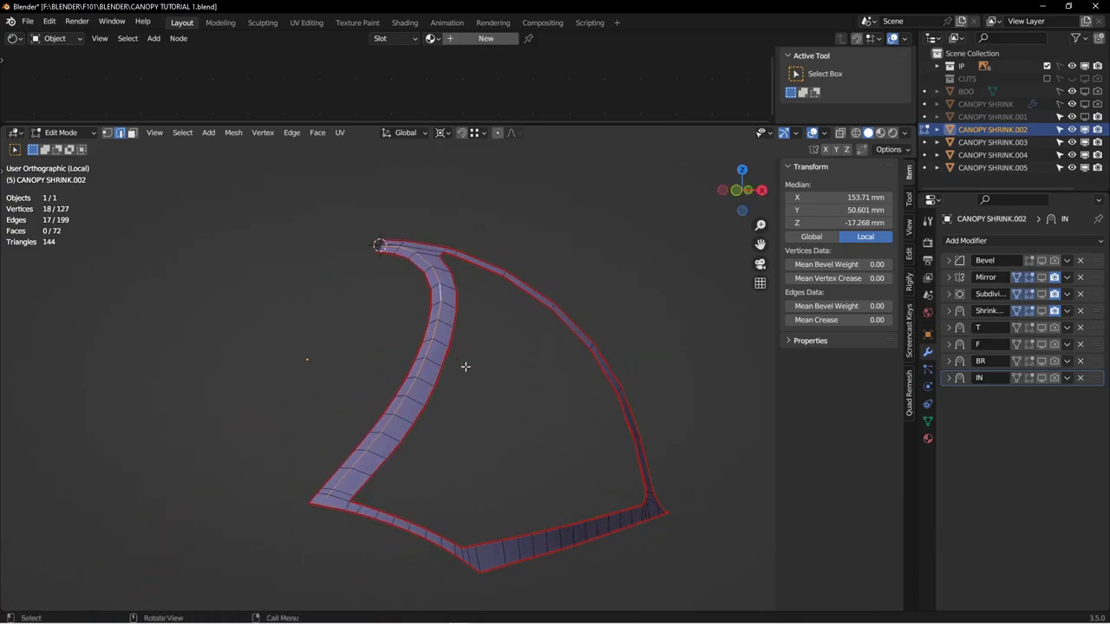
scroll(396, 376, "up", 3)
middle_click_drag(397, 376, 425, 347, "shift")
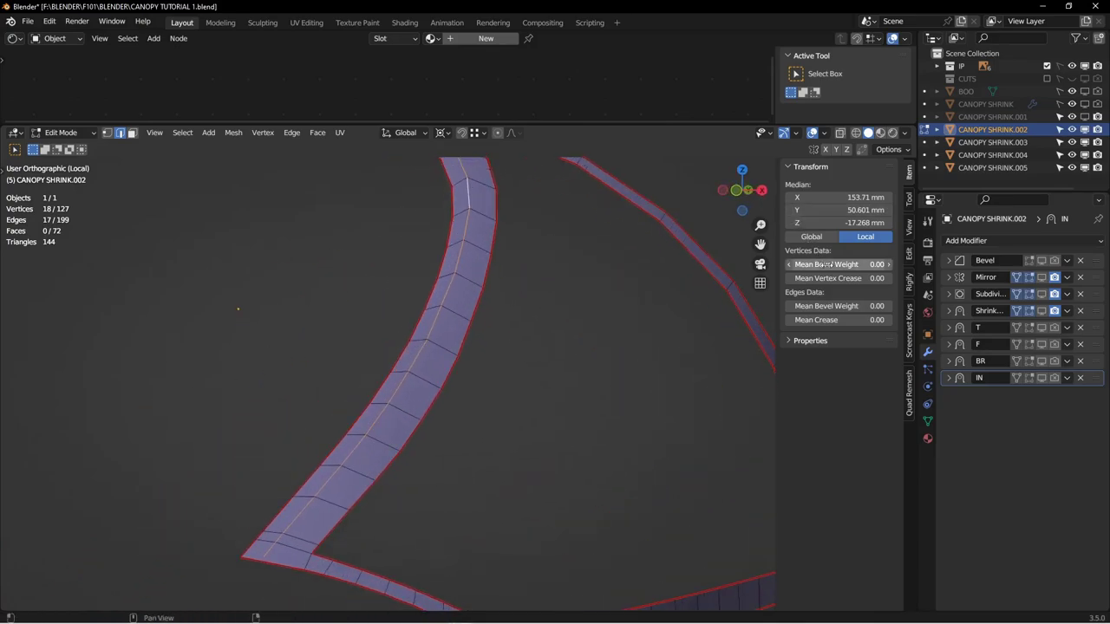
left_click(838, 305)
type("1")
key("Return")
Step: Return to Object Mode, turn on the Bevel modifier's viewport display and add a Solidify modifier to the frame
scroll(508, 374, "down", 4)
middle_click_drag(508, 372, 476, 345)
key("ctrl+Tab")
left_click(375, 366)
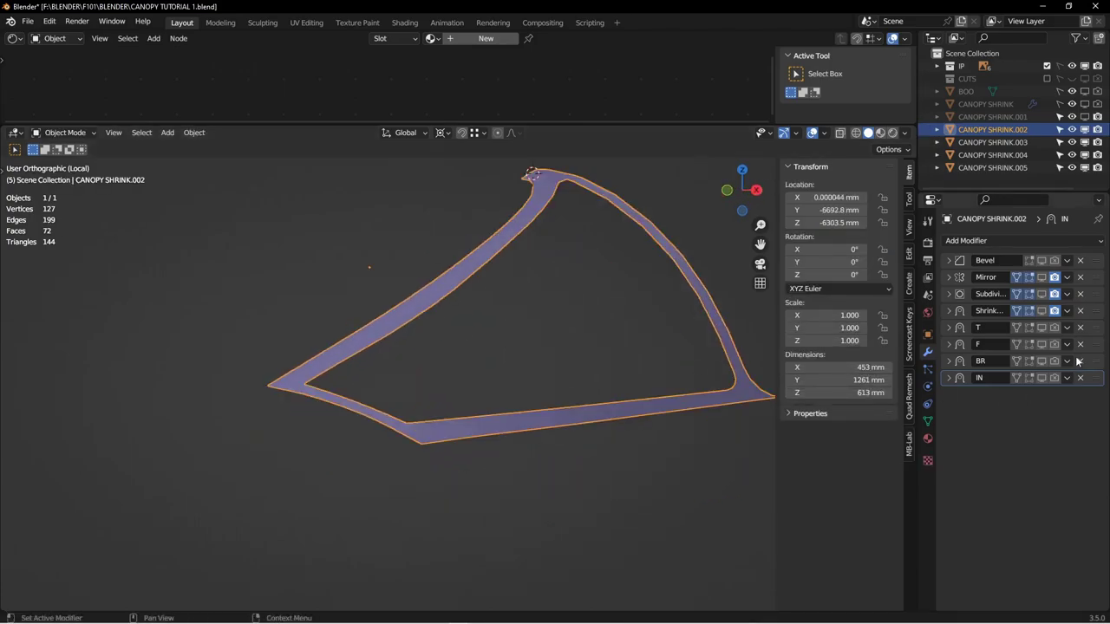
left_click(1041, 261)
left_click(1030, 241)
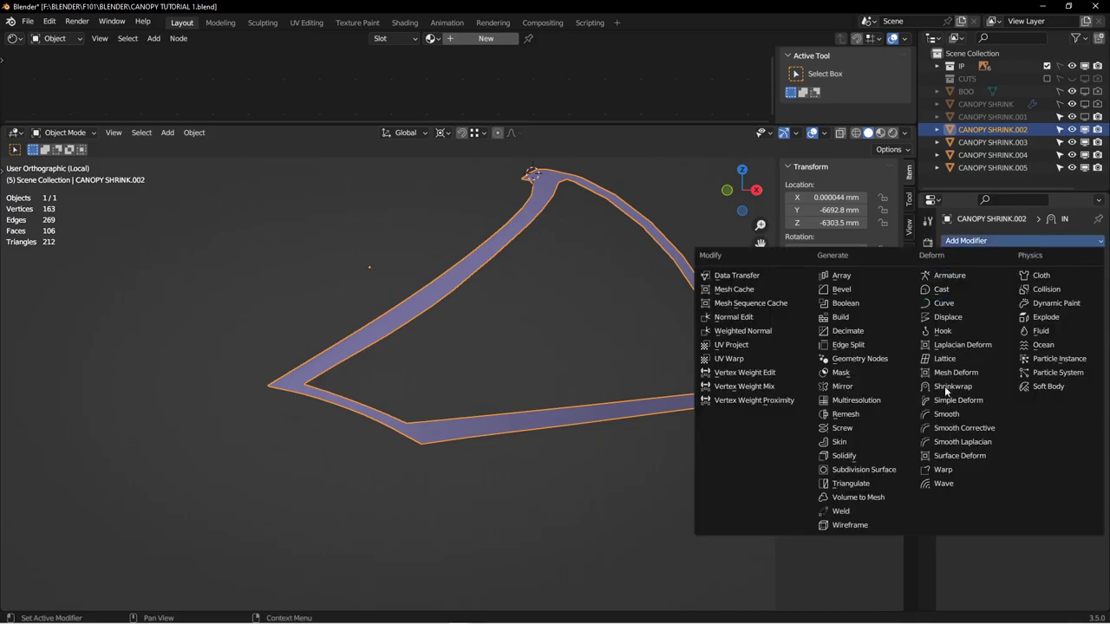
left_click(872, 455)
Step: Set the Solidify thickness to 15 mm and enable Even Thickness
middle_click_drag(555, 382, 434, 367)
scroll(442, 367, "up", 4)
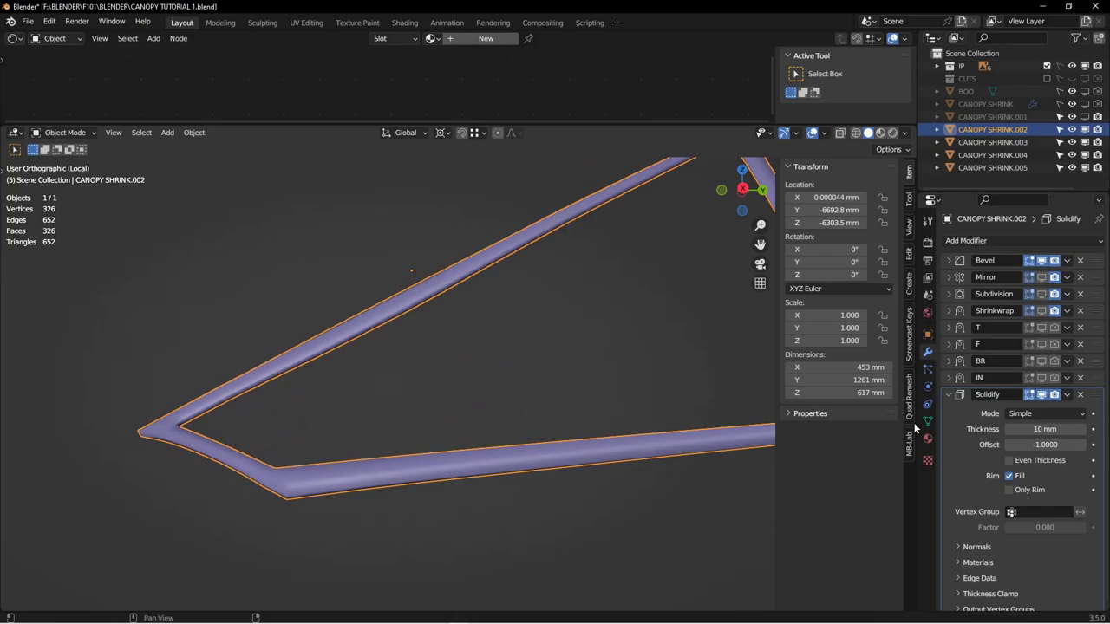
middle_click_drag(546, 371, 469, 368)
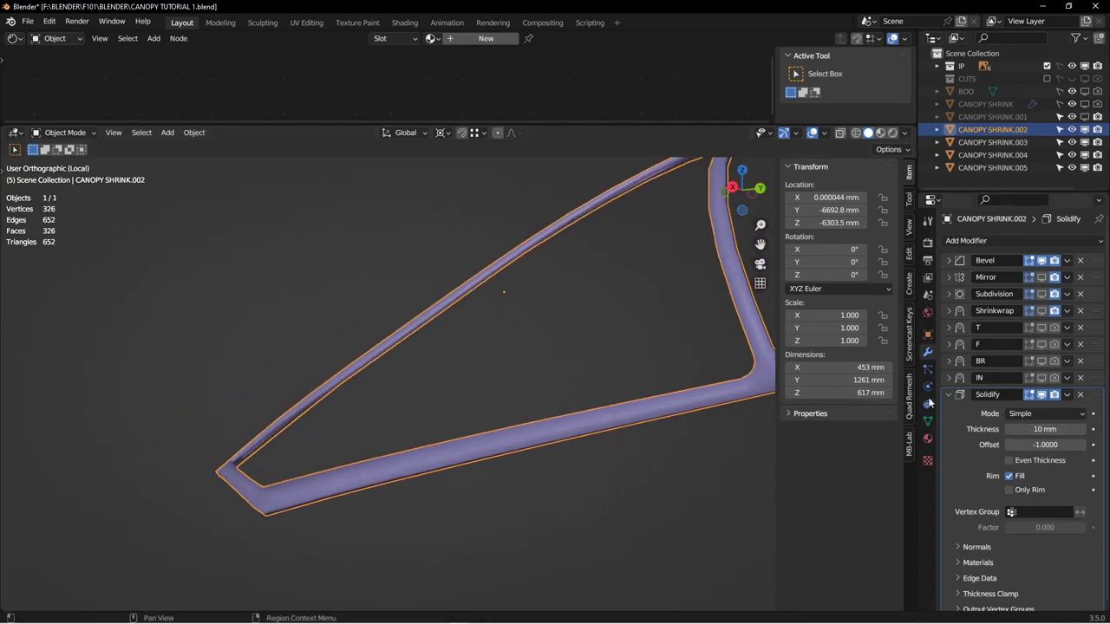
left_click(1023, 428)
type("15")
key("Return")
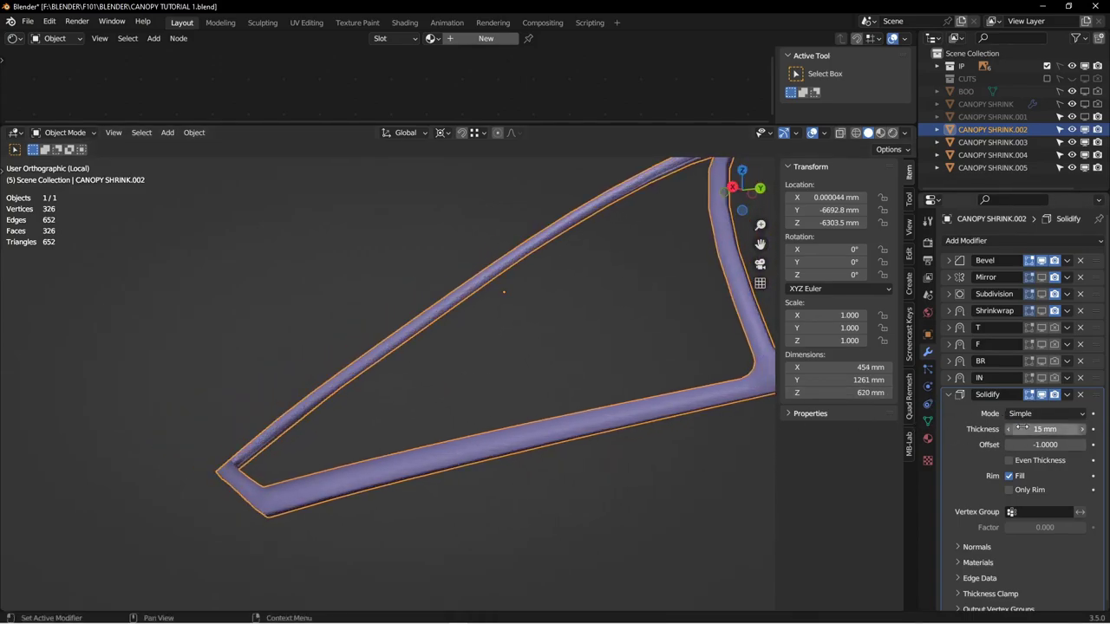
middle_click_drag(537, 373, 482, 378)
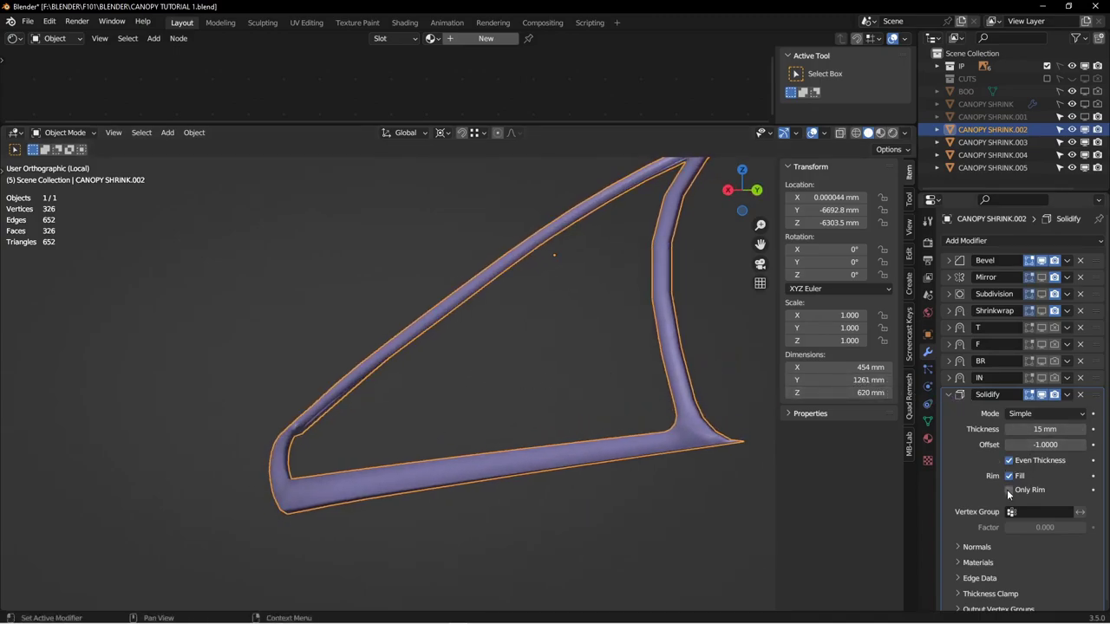
Step: Apply the Solidify modifier and enter Edit Mode on the thickened frame
left_click(1067, 394)
left_click(1025, 409)
key("ctrl+Tab")
left_click(641, 358)
middle_click_drag(640, 359, 274, 374)
scroll(357, 418, "up", 3)
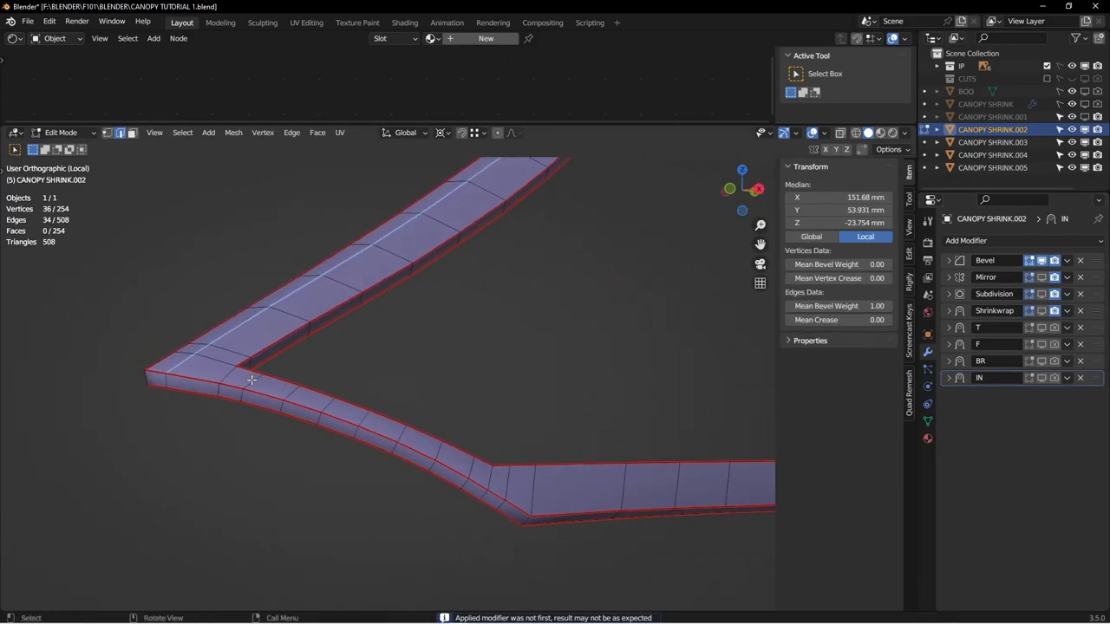
Step: Try selecting the linked faces from one face on the front strut's outer surface, and clear the selection
key("alt+a")
left_click(260, 335)
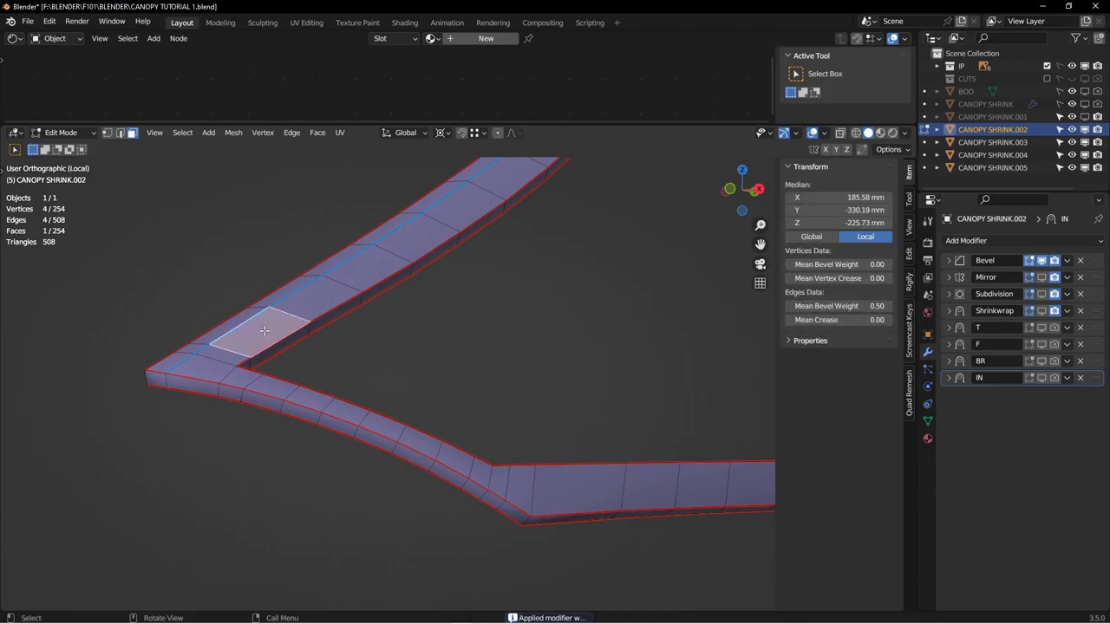
key("ctrl+l")
key("alt+a")
Step: Select the three short edges at the frame's outer front, lower and rear corners and set their mean bevel weight to 1
middle_click_drag(260, 335, 468, 433)
left_click(316, 414)
left_click(522, 395, "shift")
scroll(567, 388, "up", 4)
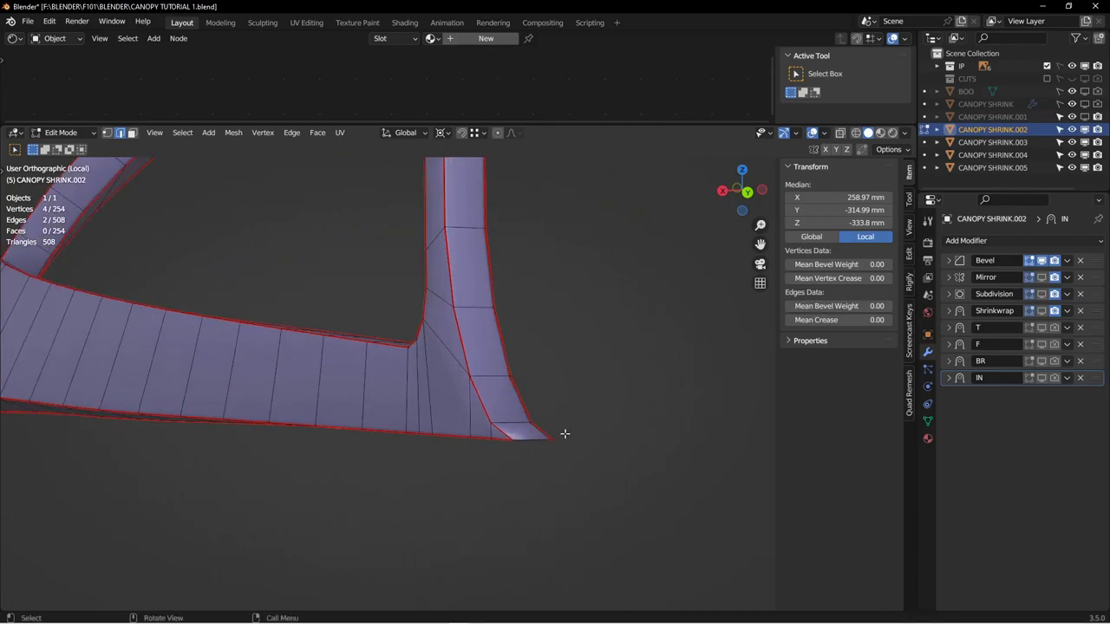
left_click(536, 442, "shift")
scroll(540, 434, "down", 6)
middle_click_drag(558, 301, 562, 372)
middle_click_drag(706, 339, 433, 345, "shift")
scroll(552, 334, "up", 6)
scroll(434, 345, "down", 6)
middle_click_drag(364, 347, 443, 349, "shift")
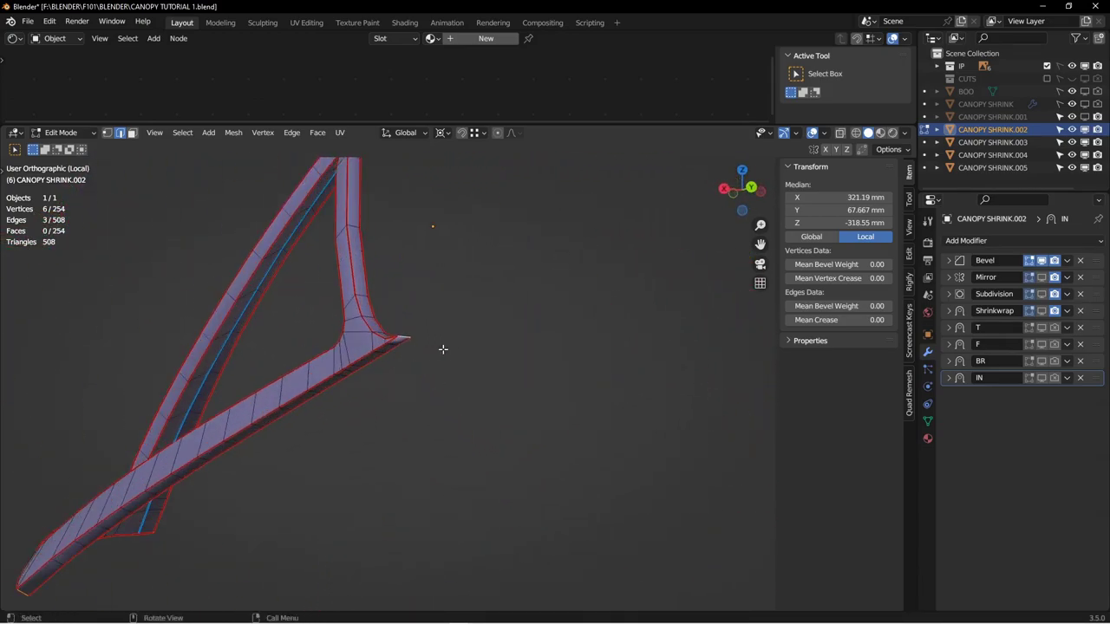
key("ctrl+e")
left_click(855, 307)
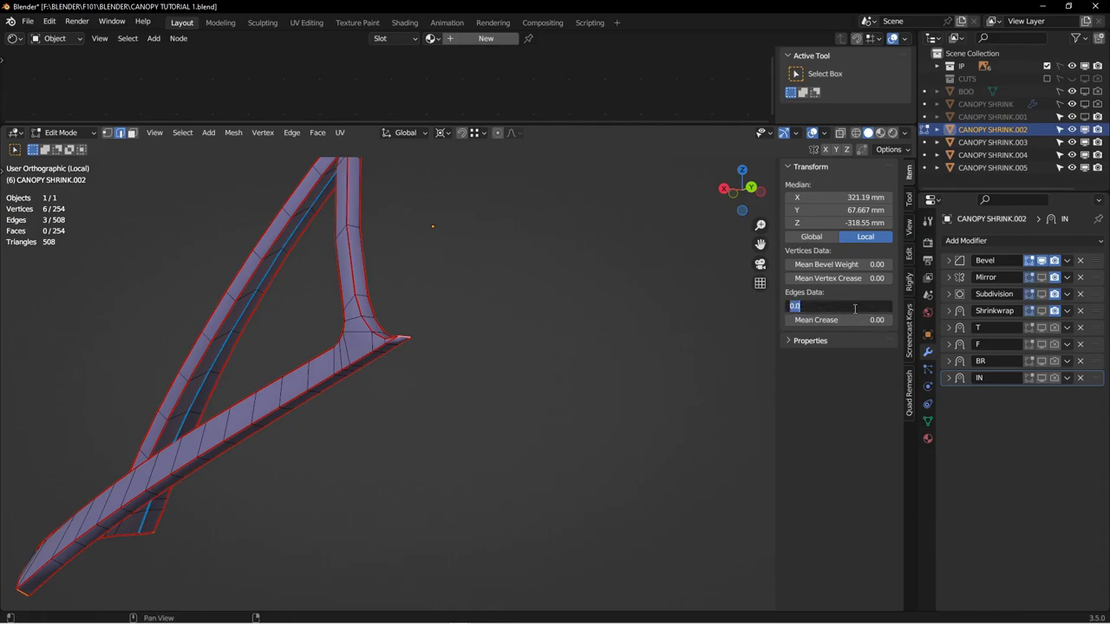
Step: Select the three end faces of the frame on the centre line and check their alignment in front view
middle_click_drag(607, 338, 454, 308)
scroll(424, 422, "up", 8)
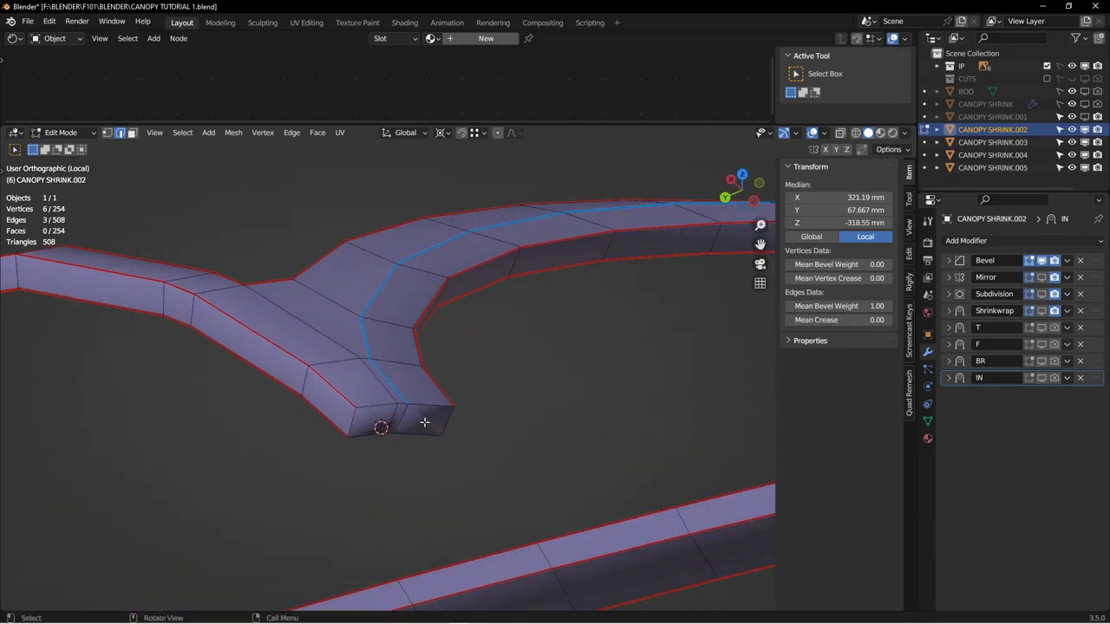
left_click(417, 417)
left_click(366, 411, "shift")
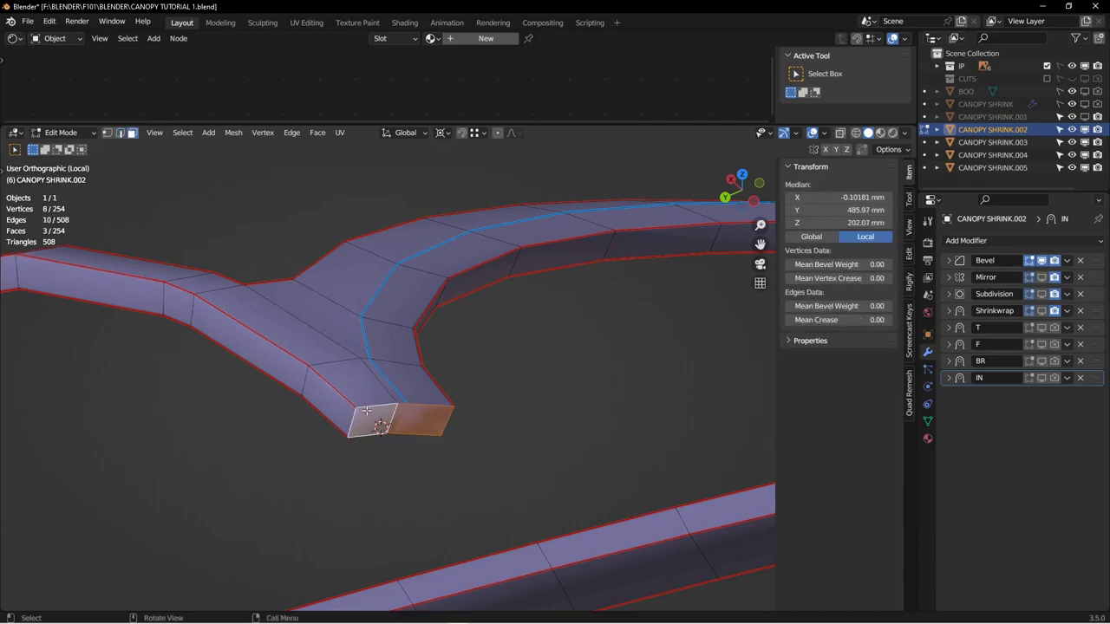
key("KP_1")
scroll(377, 404, "up", 3)
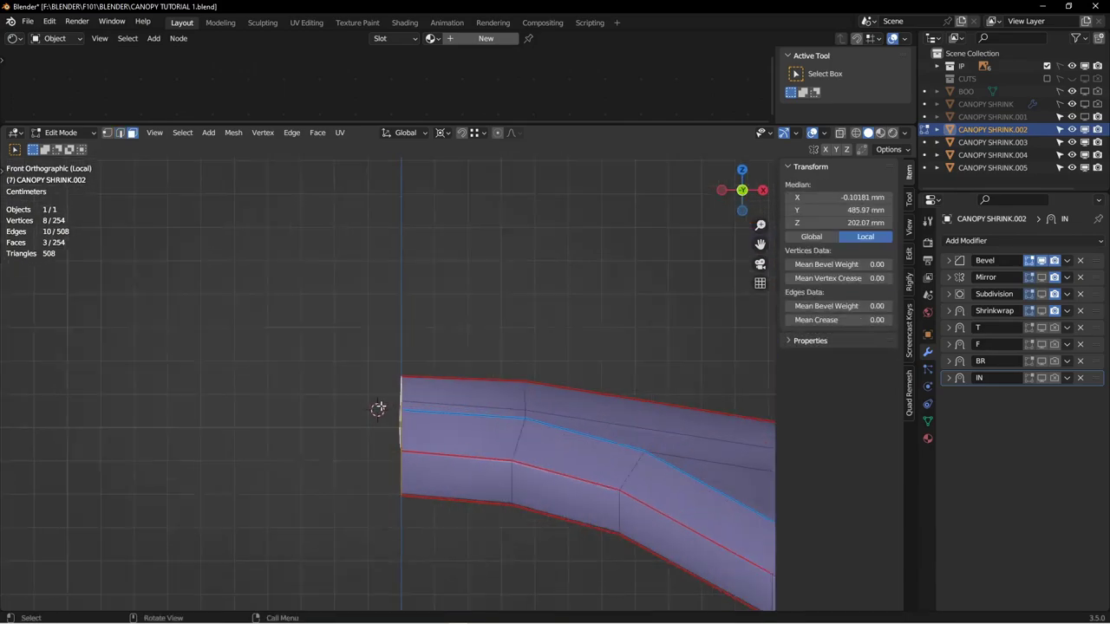
middle_click_drag(456, 387, 458, 362, "shift")
scroll(414, 272, "up", 6)
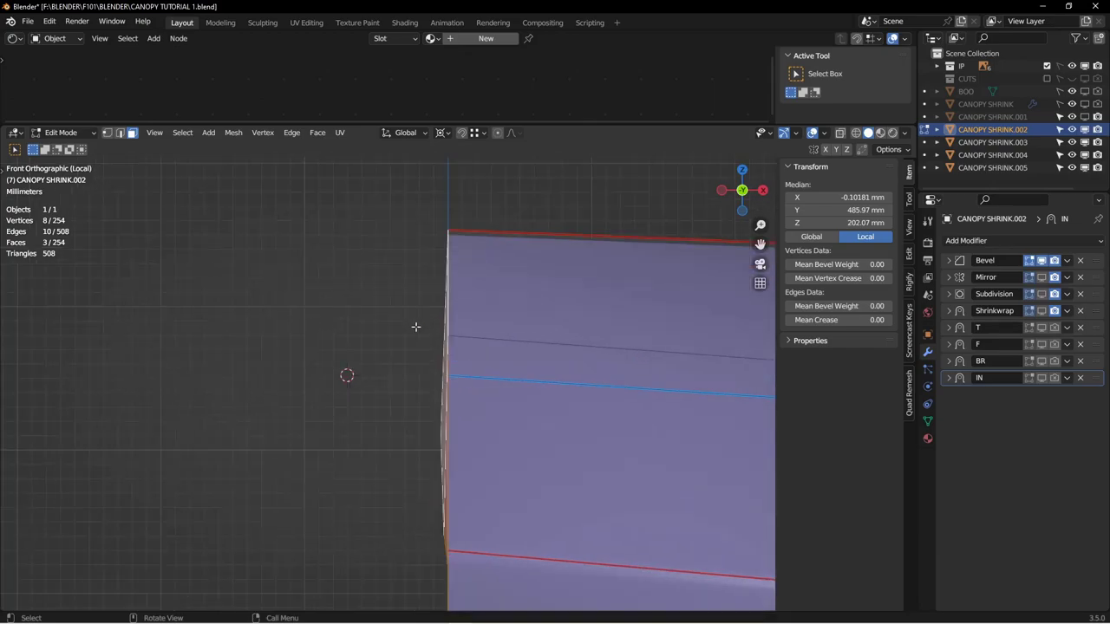
scroll(407, 475, "down", 5)
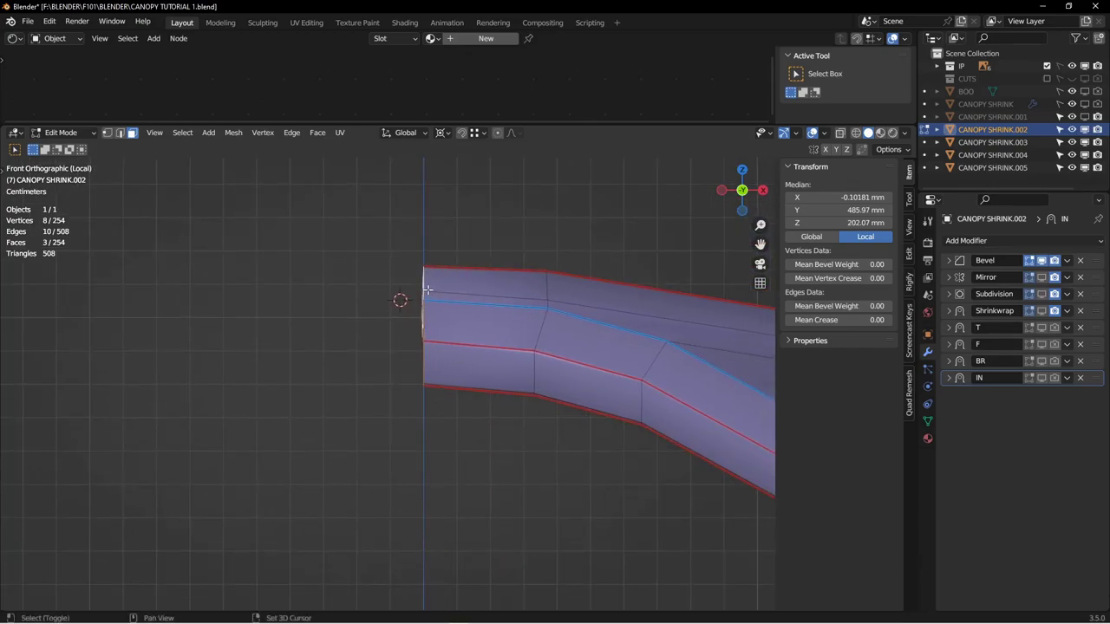
Step: Reset the 3D cursor to the world origin and make the 3D cursor the transform pivot point
scroll(427, 289, "down", 10)
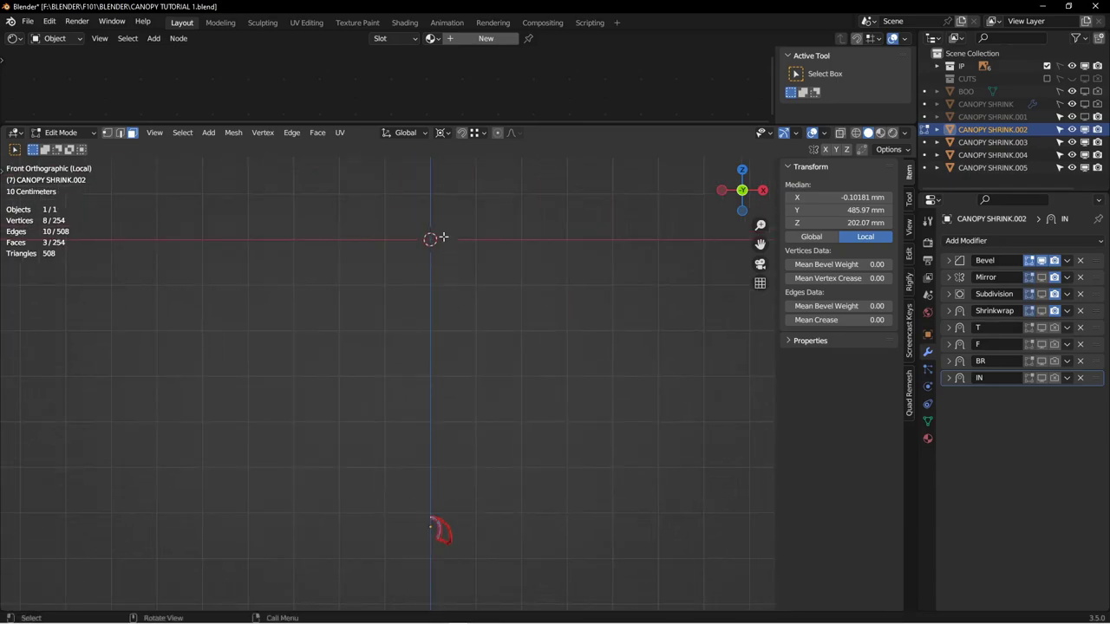
scroll(434, 408, "up", 5)
middle_click_drag(450, 521, 476, 233, "shift")
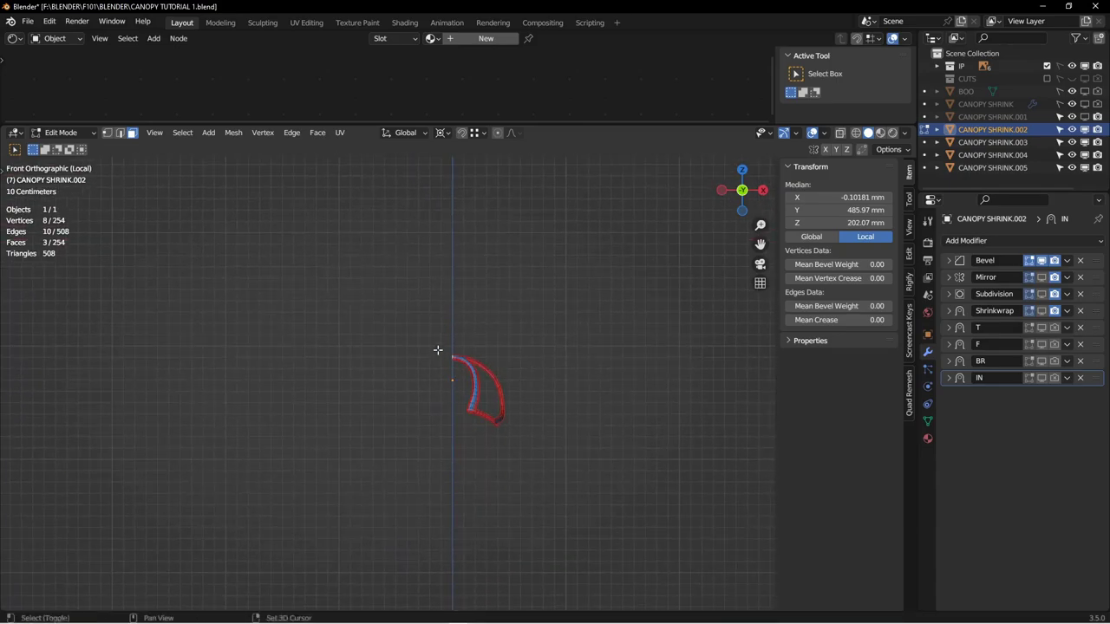
scroll(431, 345, "up", 7)
scroll(555, 364, "up", 12)
middle_click_drag(402, 364, 658, 265, "shift")
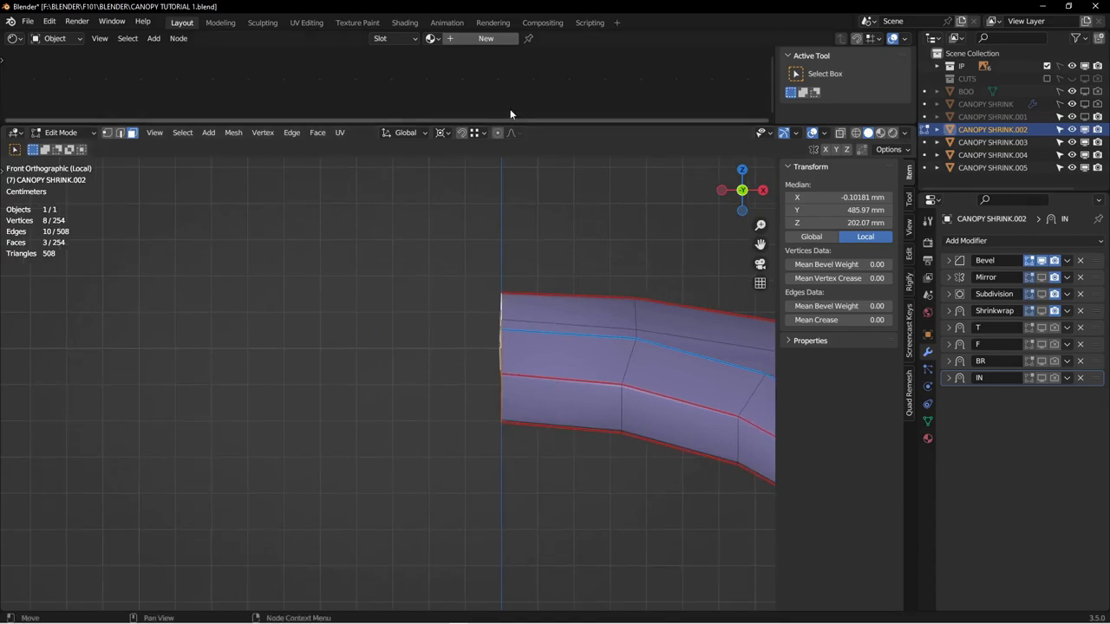
left_click(447, 135)
left_click(472, 161)
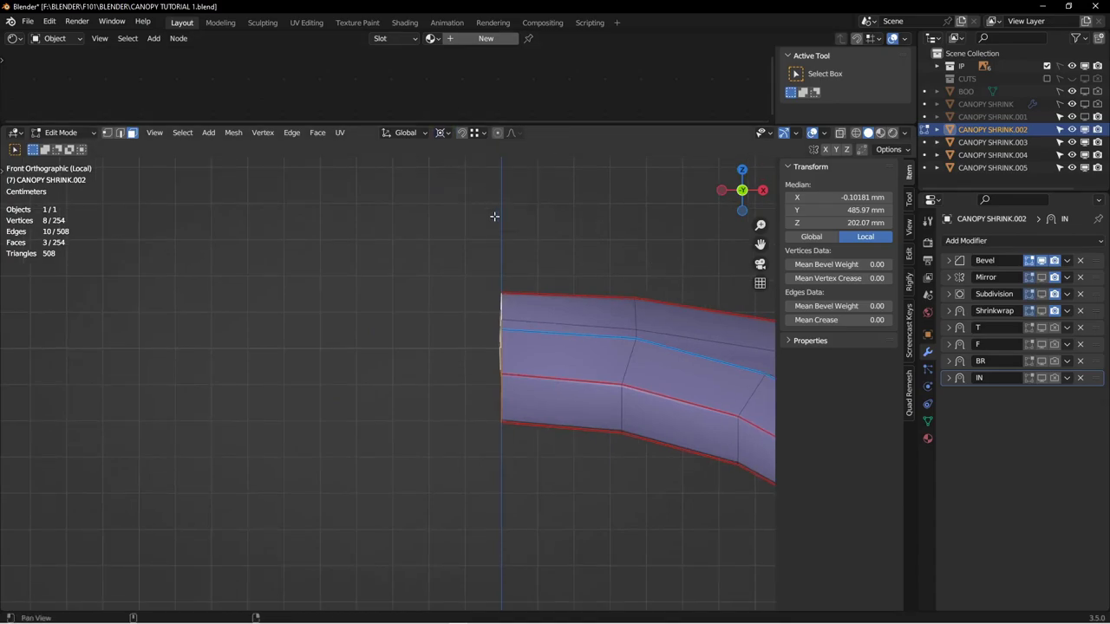
Step: Flatten the selected end faces onto the centre line by scaling them to 0 along X
key("s")
key("x")
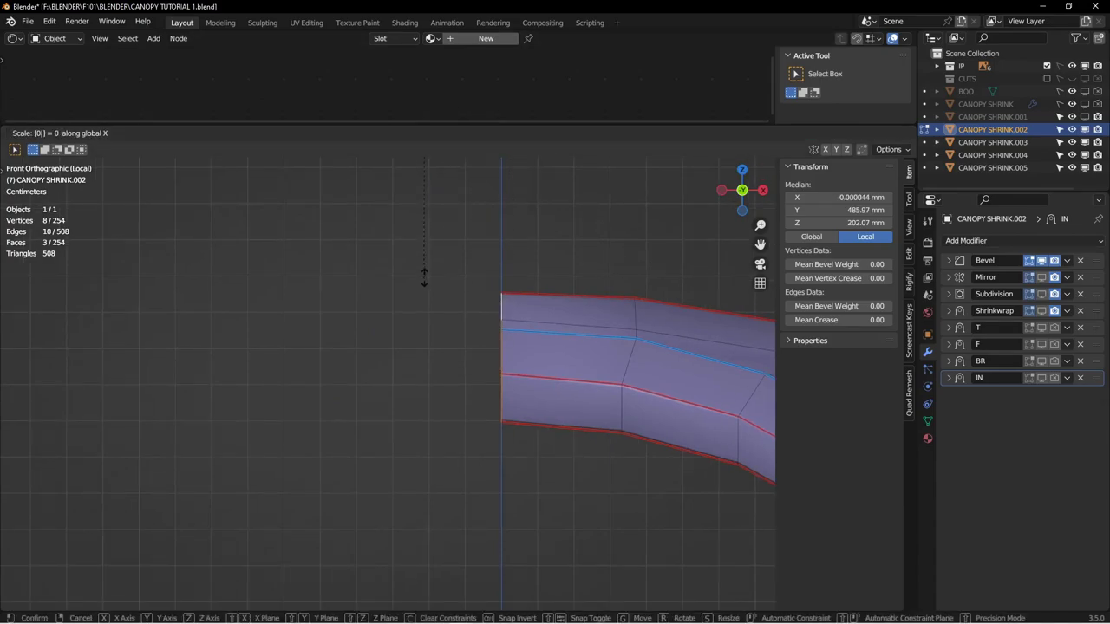
key("Return")
key("s")
key("x")
key("0")
key("Return")
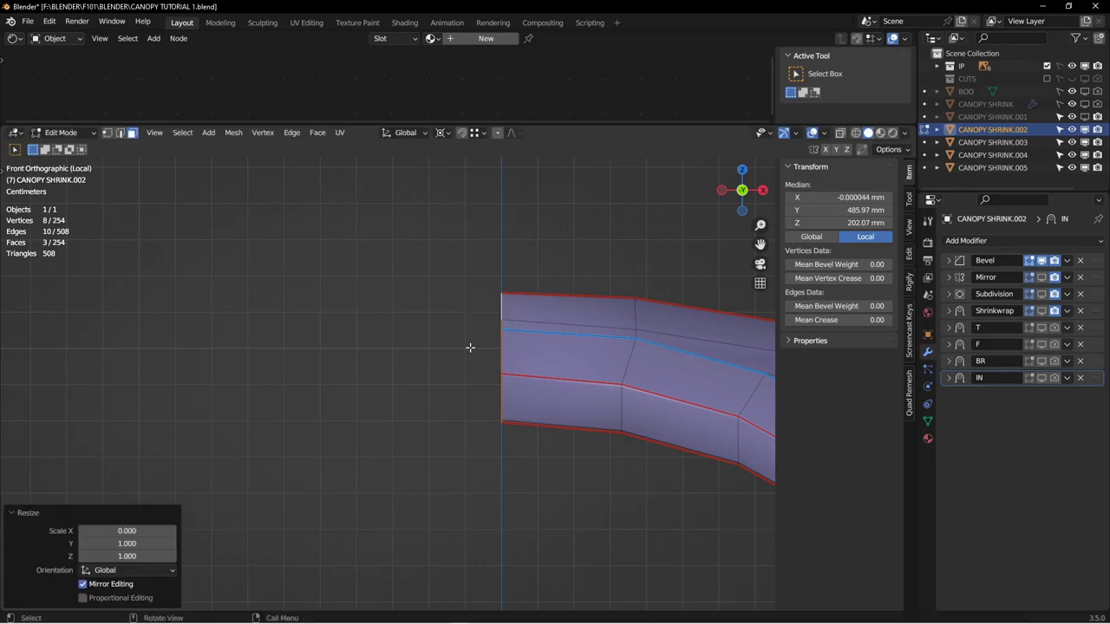
middle_click_drag(470, 346, 468, 295, "shift")
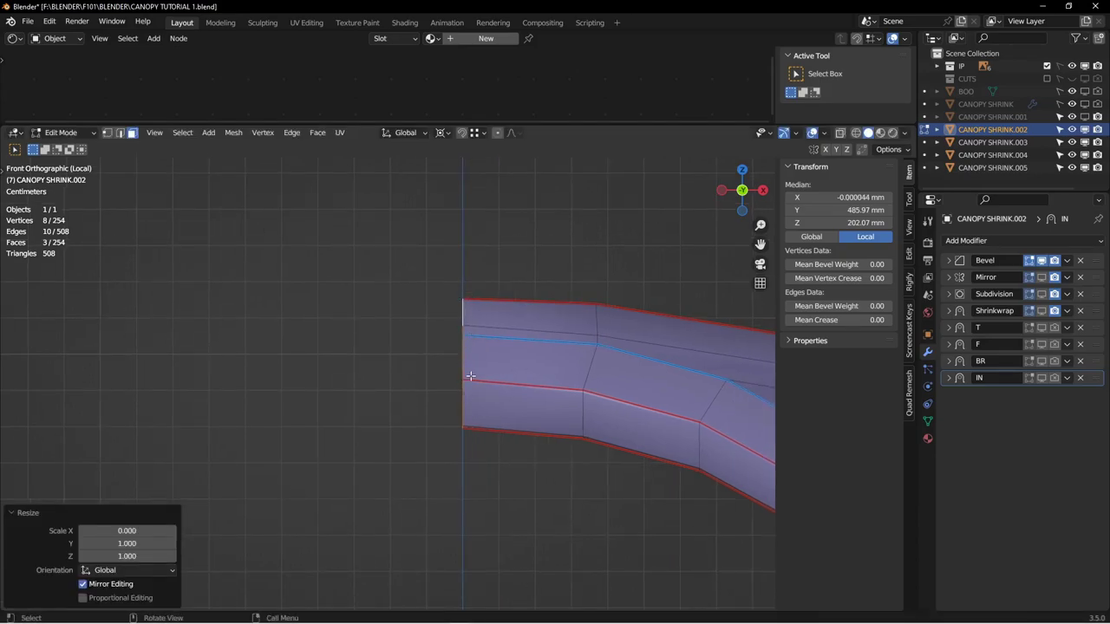
Step: Delete the three centre-line end faces and turn on the Mirror modifier's viewport display
middle_click_drag(467, 428, 897, 388)
key("x")
left_click(515, 425)
left_click(1041, 276)
middle_click_drag(617, 410, 481, 376)
scroll(480, 376, "down", 8)
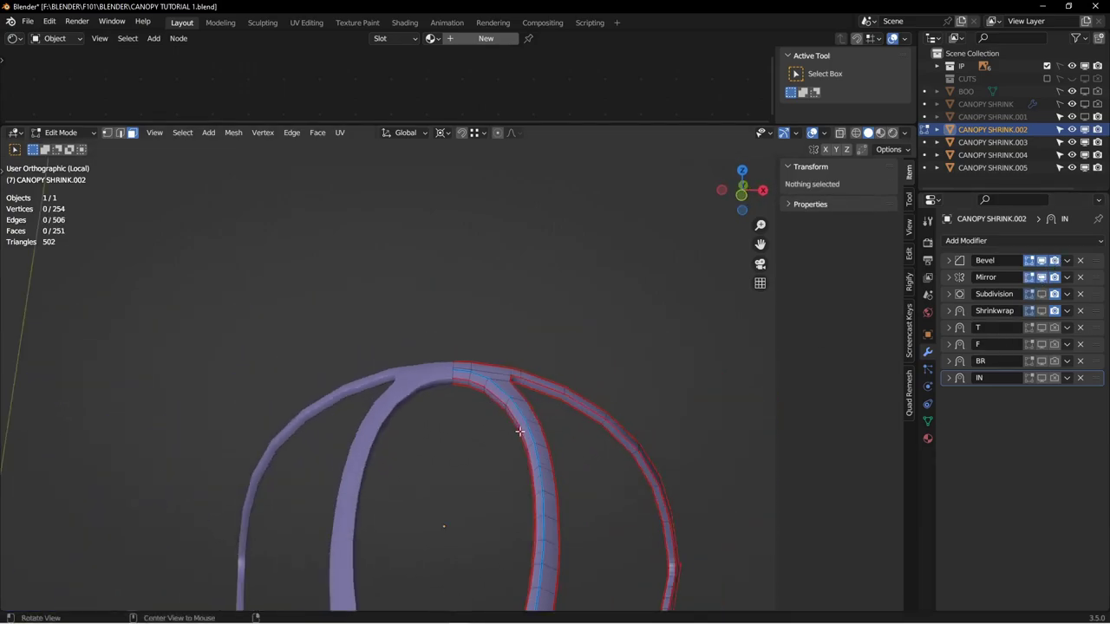
Step: Set the bevel weight of the front strut's inner corner edge to 1 and turn on the Subdivision modifier's viewport display
left_click_drag(563, 434, 486, 404, "alt")
left_click_drag(453, 513, 490, 375, "alt+shift")
scroll(490, 375, "up", 3)
middle_click_drag(445, 384, 512, 375)
left_click(509, 368)
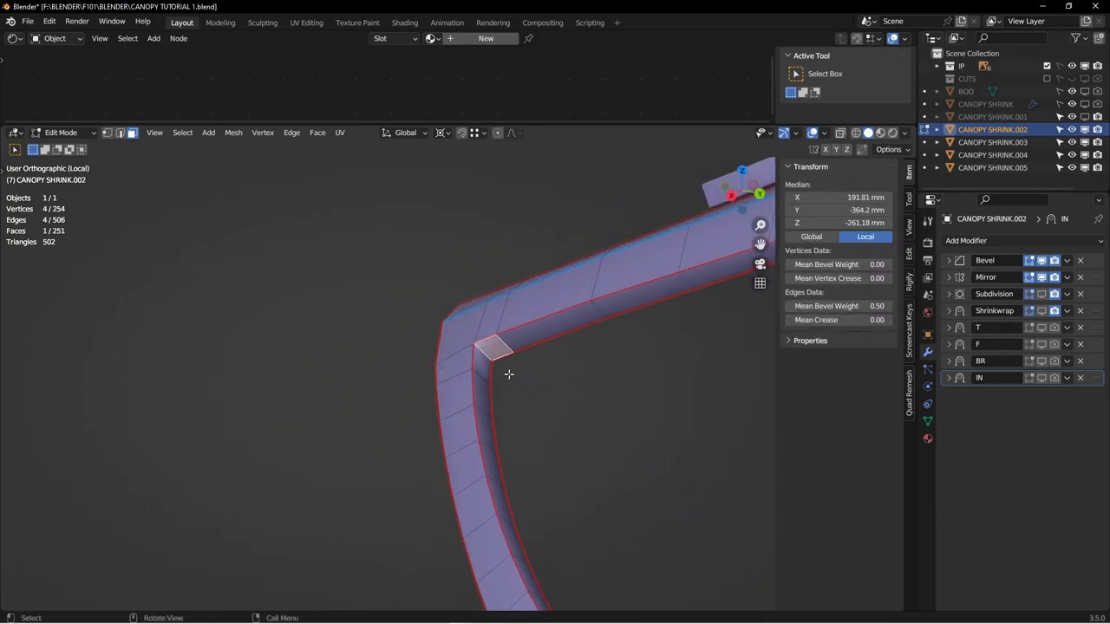
left_click(486, 354)
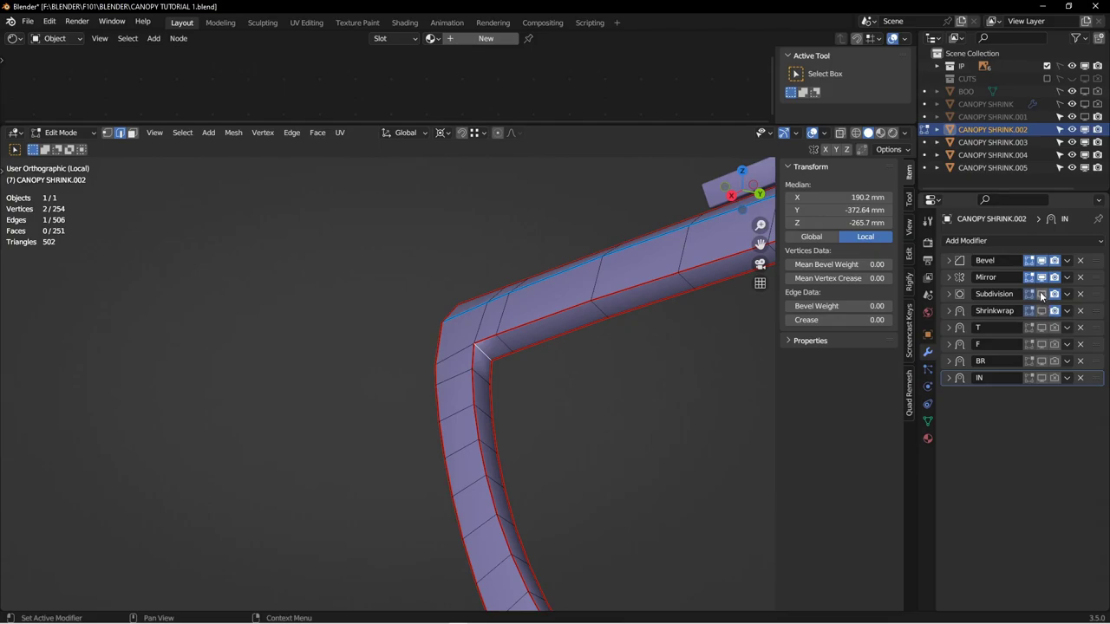
scroll(468, 355, "up", 5)
middle_click_drag(471, 355, 481, 329)
left_click_drag(817, 305, 892, 305)
scroll(671, 384, "down", 7)
Step: Select the inner corner edge where the front strut meets the lower rail and set its bevel weight to 1
middle_click_drag(667, 454, 560, 367, "shift")
scroll(560, 367, "up", 1)
left_click(578, 436)
middle_click_drag(577, 436, 465, 442)
middle_click_drag(537, 269, 567, 469, "shift")
left_click_drag(541, 451, 728, 438, "alt")
left_click_drag(818, 305, 893, 305)
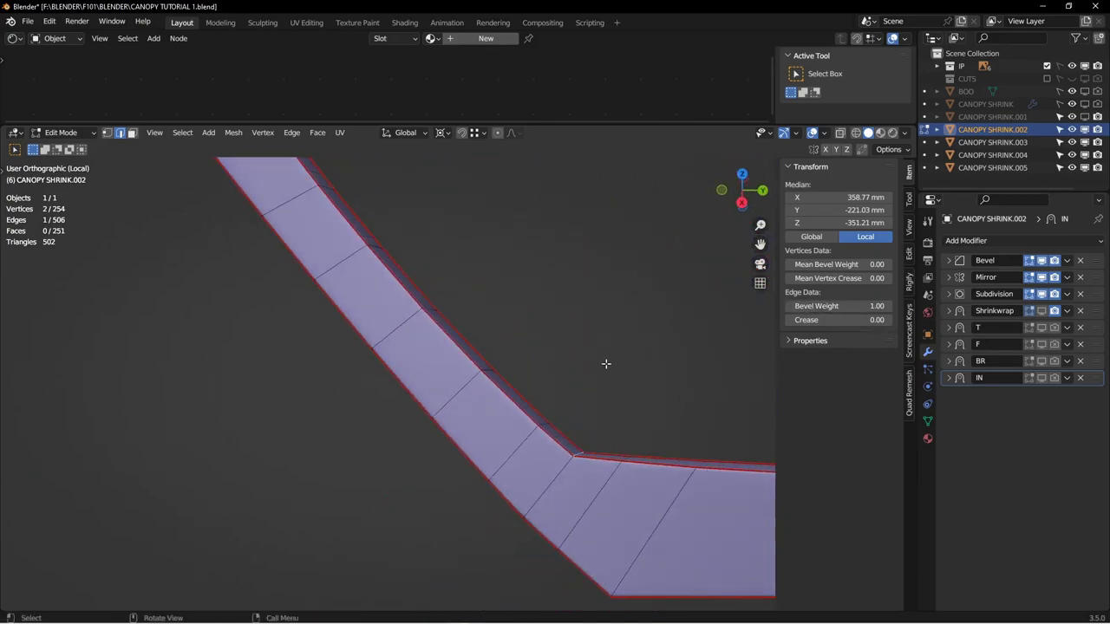
Step: Select the two inner corner edges at the upper rear junction and set their mean bevel weight to 1
scroll(613, 361, "down", 8)
middle_click_drag(657, 317, 431, 381, "shift")
scroll(478, 312, "up", 3)
middle_click_drag(478, 312, 491, 386, "shift")
scroll(551, 326, "up", 6)
middle_click_drag(551, 326, 541, 353, "shift")
left_click_drag(854, 306, 932, 306)
middle_click_drag(568, 356, 501, 383)
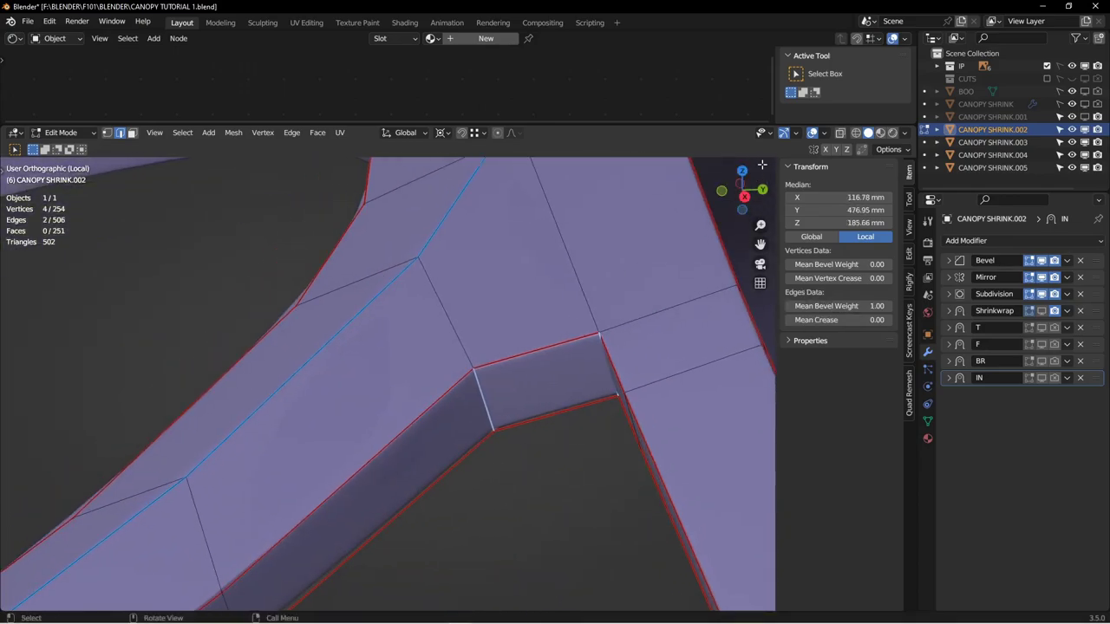
Step: Switch the viewport's solid shading to MatCap lighting with the glossy red sphere
left_click(904, 133)
left_click(847, 304)
left_click(893, 193)
left_click(893, 224)
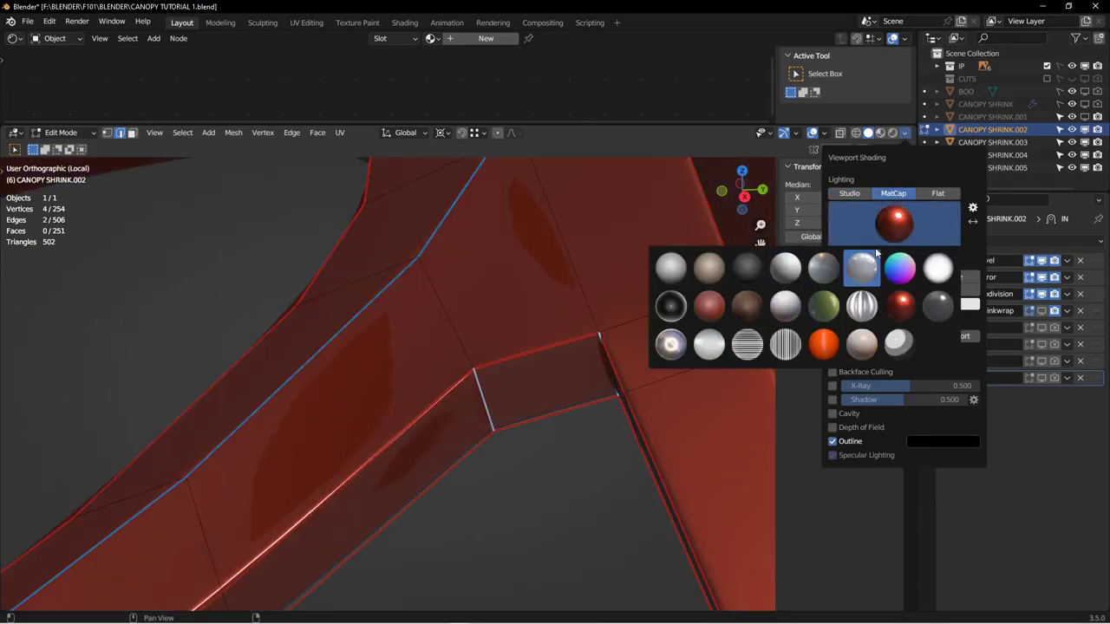
Step: Switch to Object Mode, toggle the Shrinkwrap modifier's viewport display and examine the beveled corners at the rear junction
middle_click_drag(570, 538, 479, 476)
key("ctrl+Tab")
left_click(381, 484)
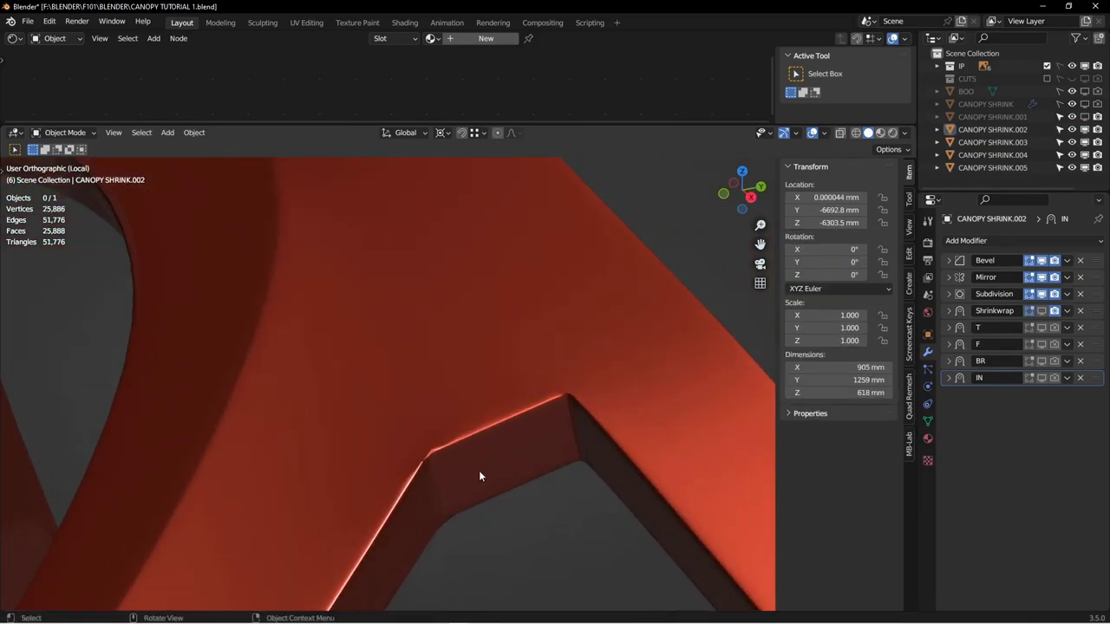
left_click(1041, 311)
middle_click_drag(711, 390, 644, 397)
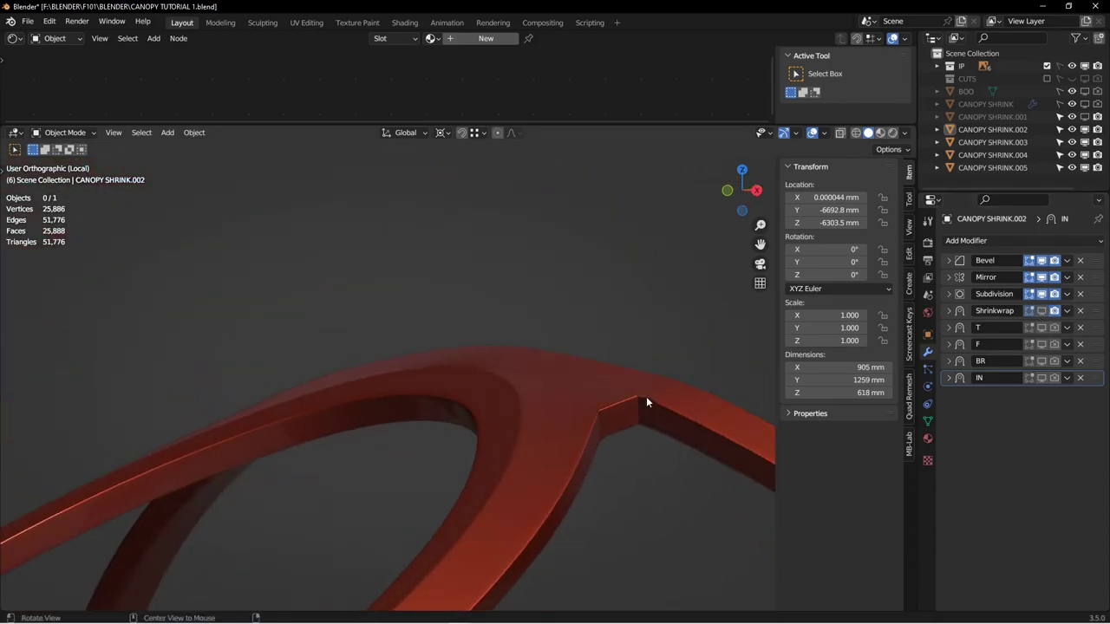
Step: In Edit Mode, select the frame's outer-surface faces linked up to the seams and assign them to a new vertex group named s
left_click_drag(547, 477, 496, 306, "alt+shift")
key("ctrl+Tab")
left_click(597, 309)
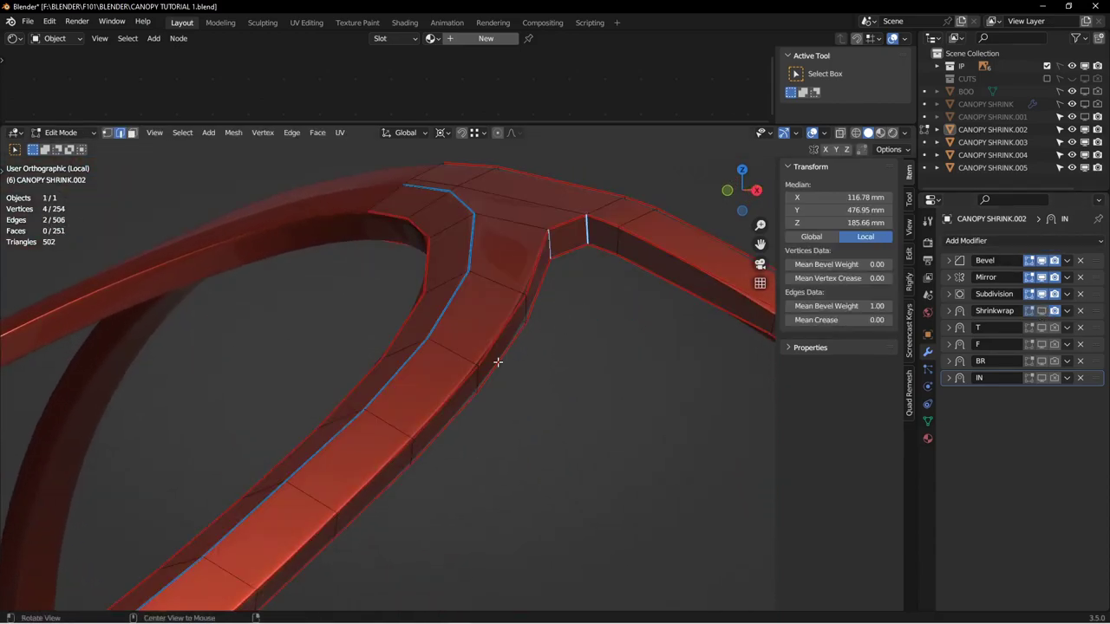
left_click_drag(502, 359, 541, 330, "alt")
middle_click_drag(526, 376, 807, 404)
key("alt+a")
key("ctrl+l")
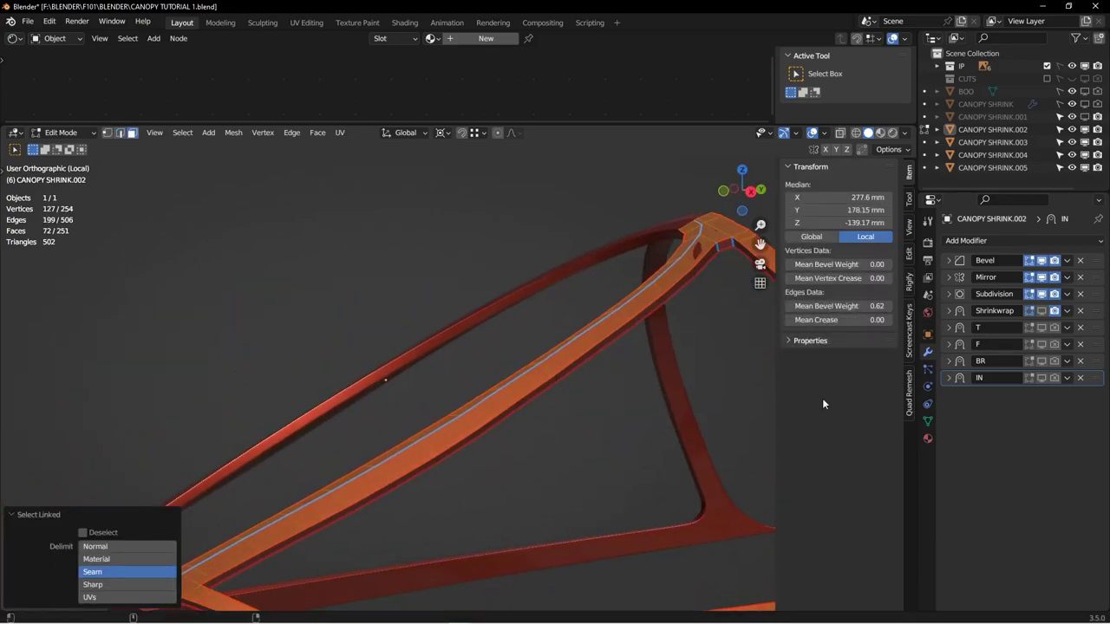
left_click(927, 420)
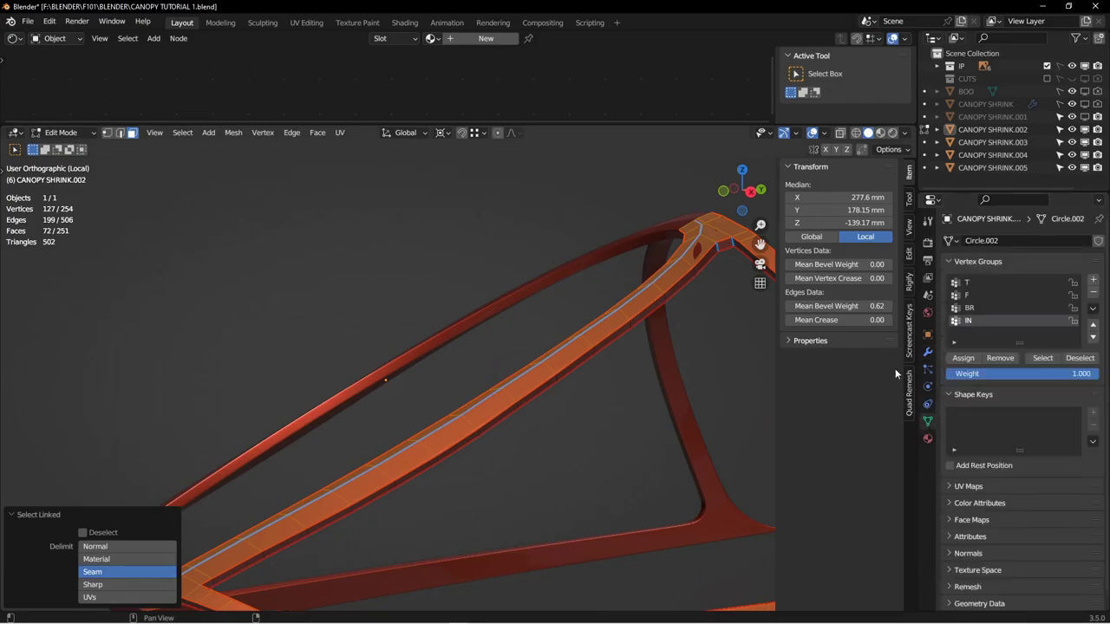
left_click(1092, 283)
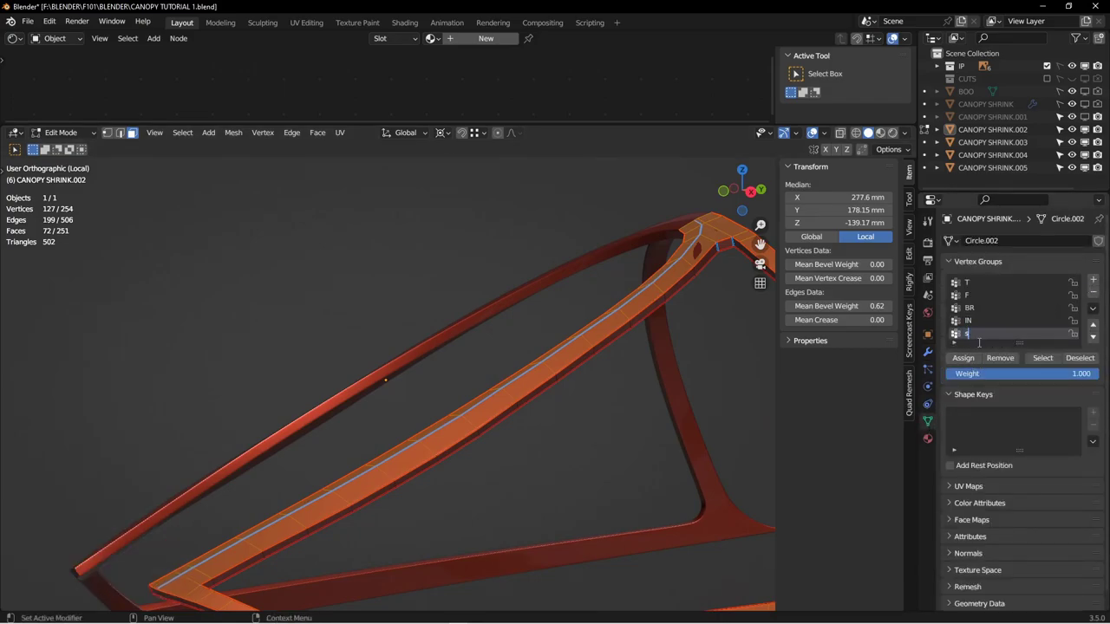
Step: Restrict the frame's Shrinkwrap modifier to vertex group s and turn on its viewport display
left_click(927, 351)
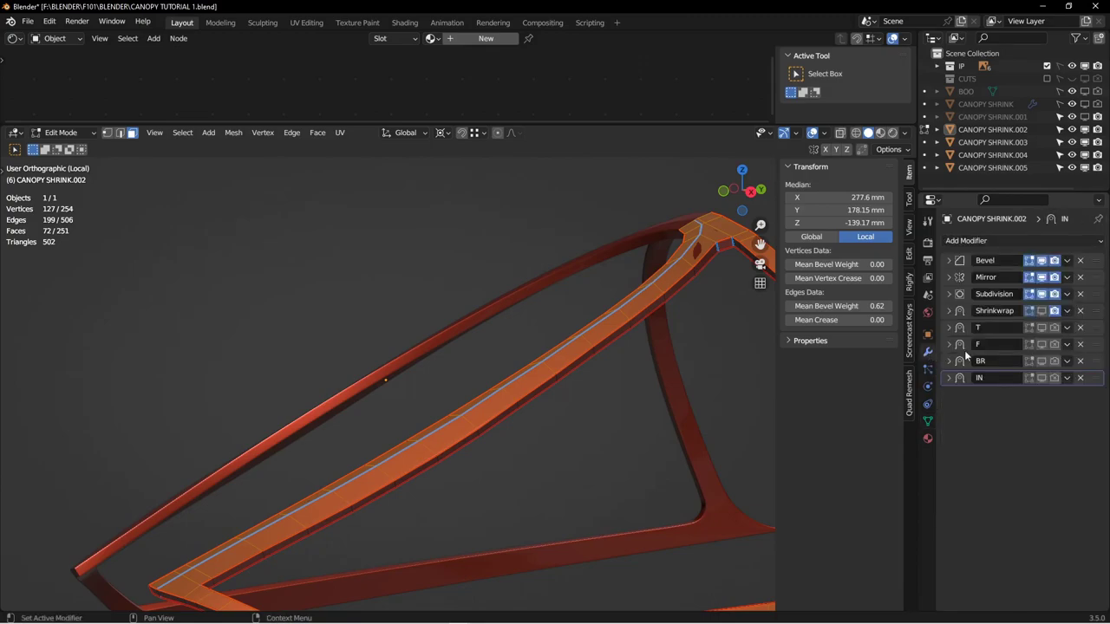
left_click(954, 312)
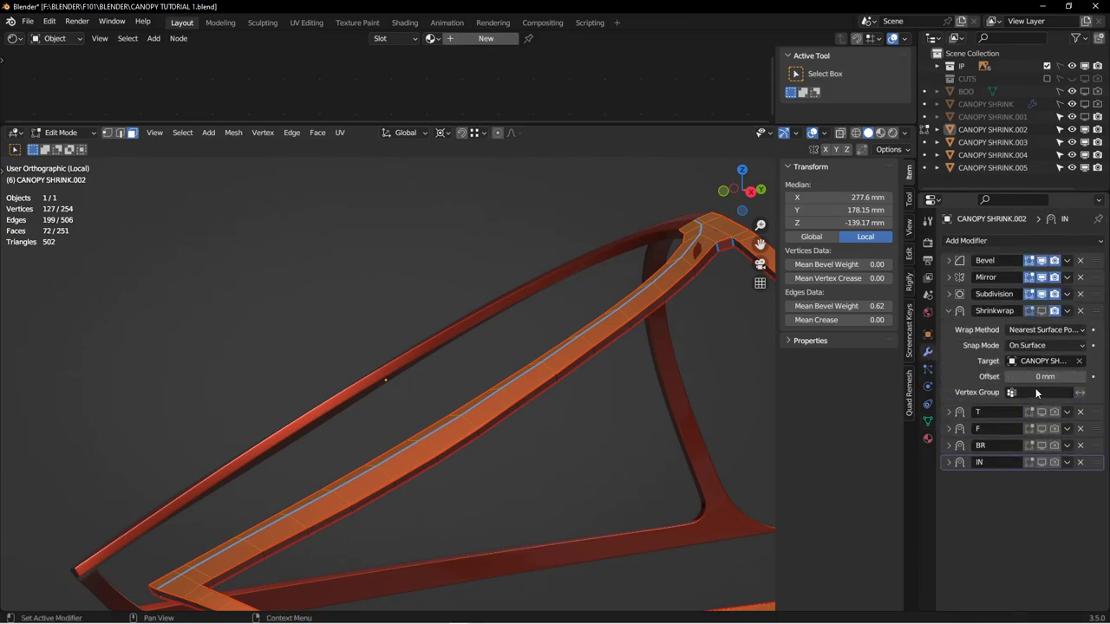
left_click(1036, 393)
left_click(1006, 457)
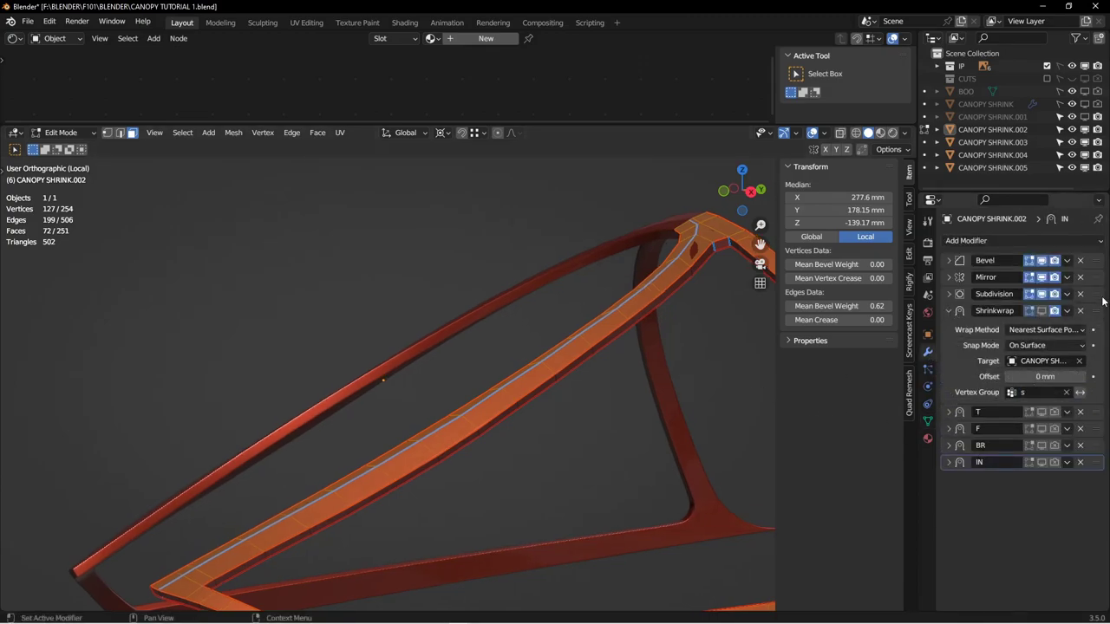
left_click(1042, 311)
Step: Return to Object Mode and examine the shrinkwrapped frame's surface around the rear junction
middle_click_drag(529, 300, 583, 339)
key("ctrl+Tab")
left_click(495, 322)
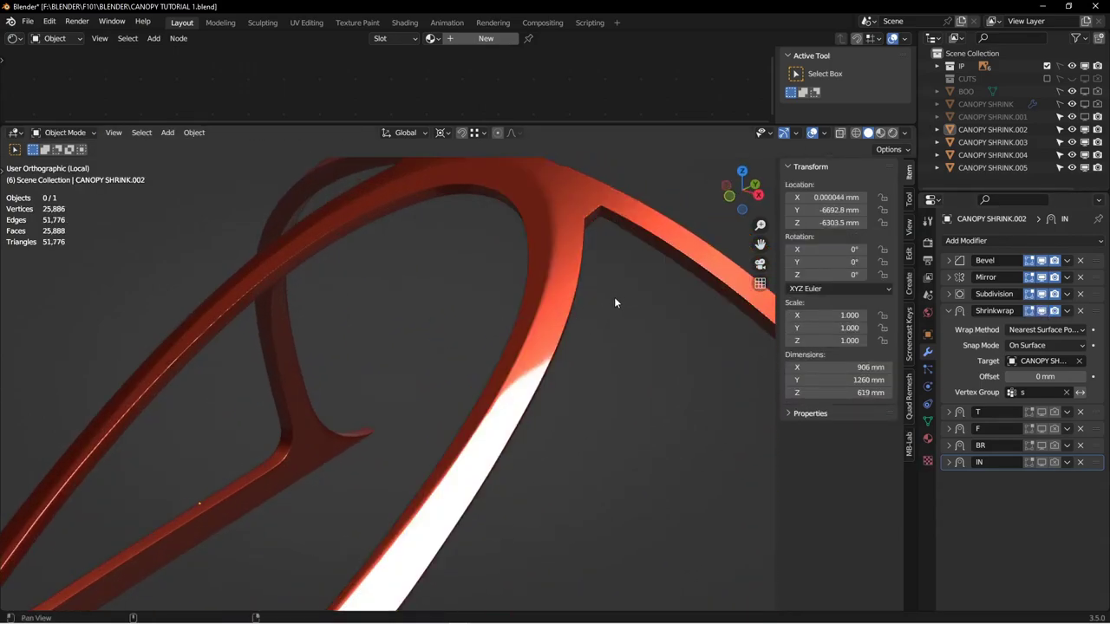
middle_click_drag(613, 294, 580, 353)
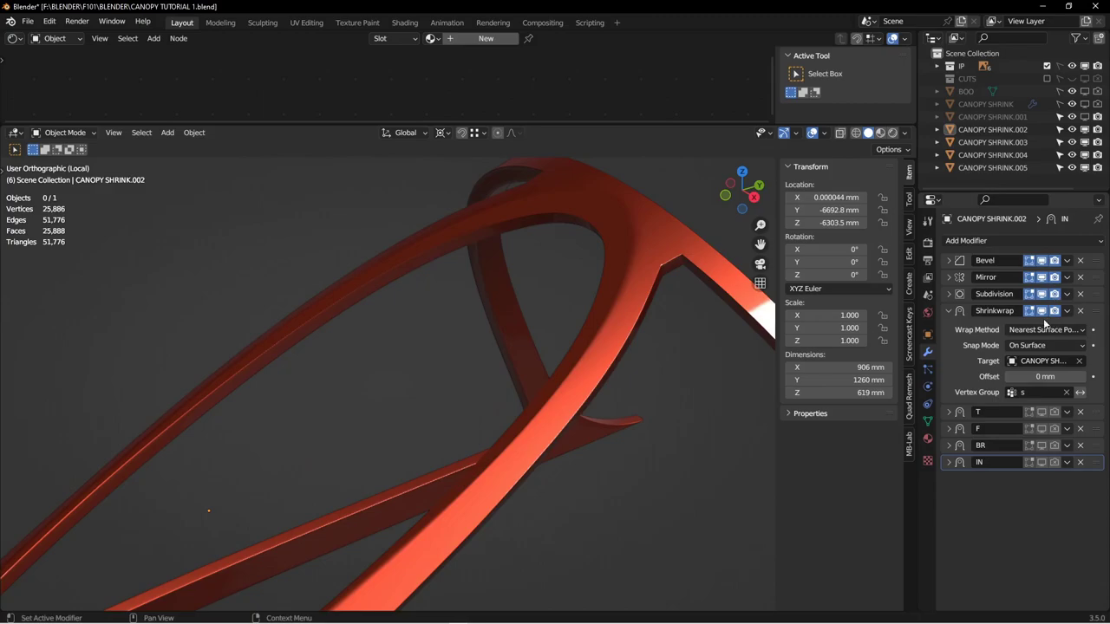
Step: Move the Mirror modifier above Bevel in the frame's modifier stack and collapse the Shrinkwrap settings
left_click_drag(1096, 279, 1095, 260)
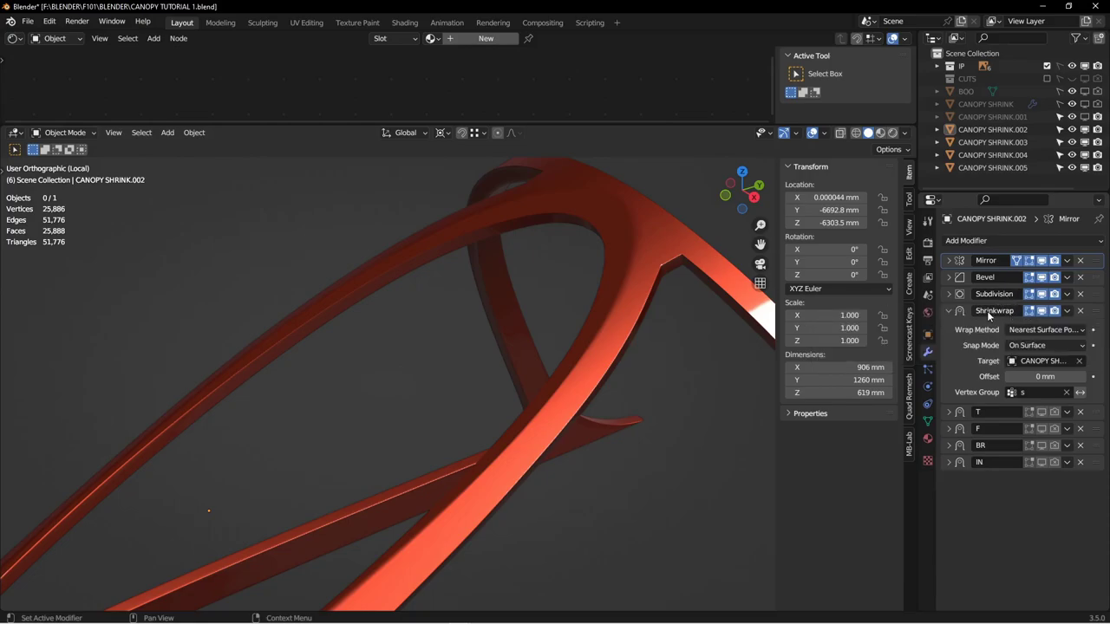
mouse_move(661, 245)
middle_mouse_down()
mouse_move(637, 252)
mouse_move(675, 253)
middle_mouse_up()
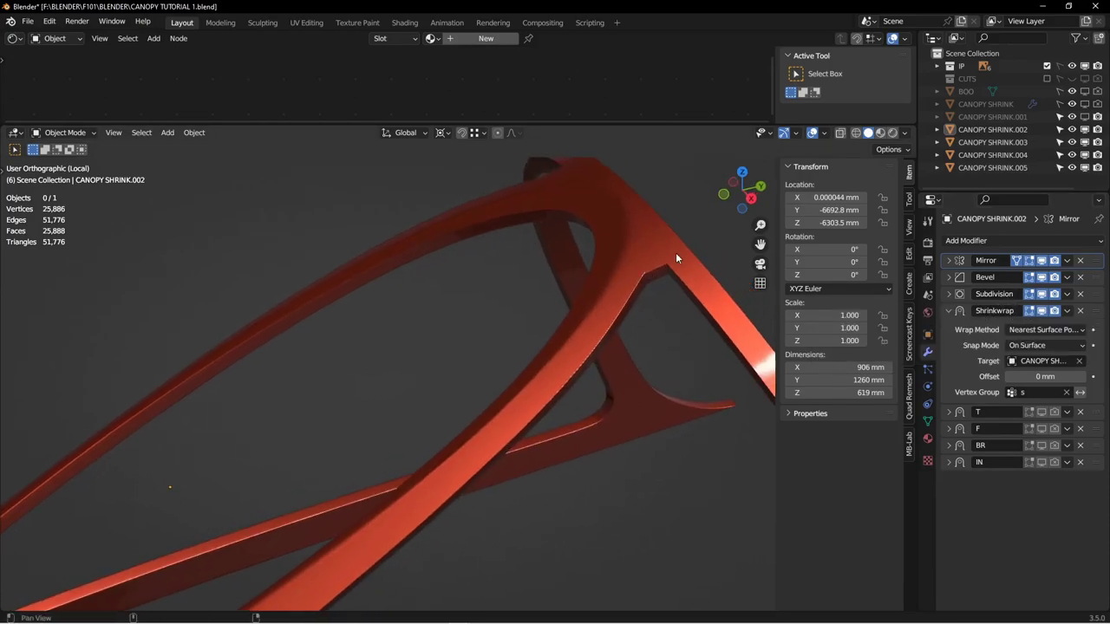
left_click(949, 310)
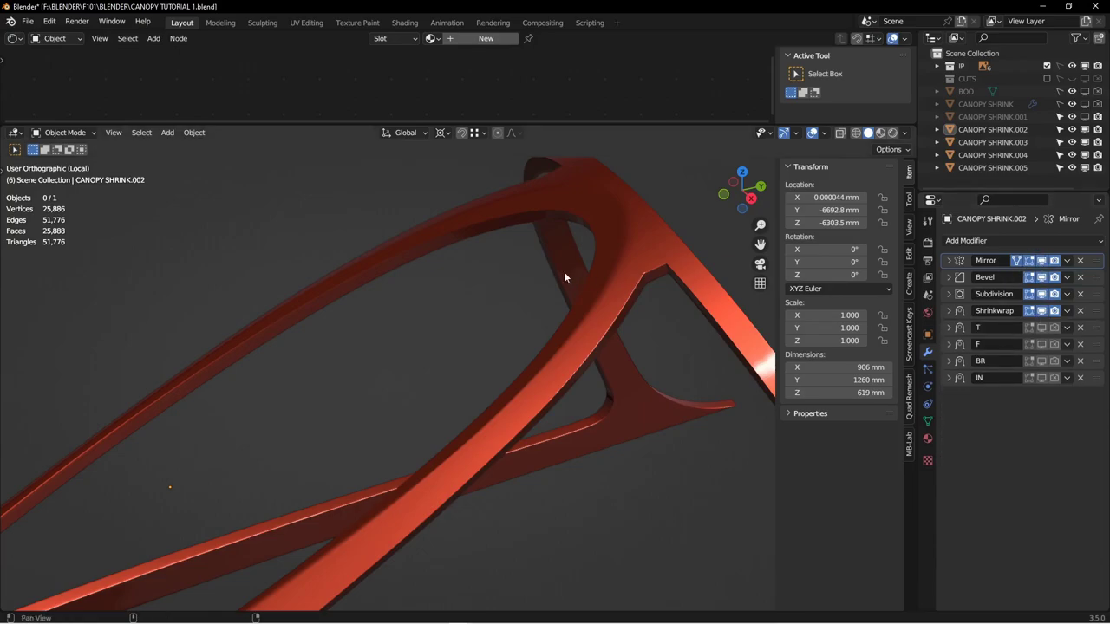
Step: Examine the inner notch at the frame's rear junction in both Edit Mode and Object Mode
scroll(550, 339, "up", 8)
key("ctrl+Tab")
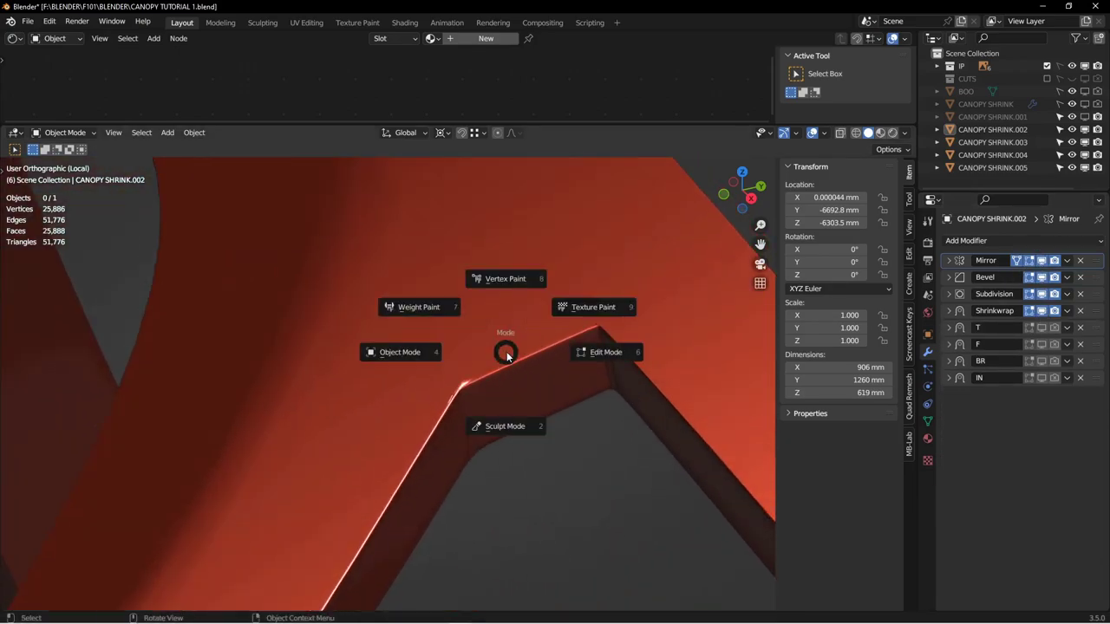
left_click(568, 347)
left_click(465, 400)
key("ctrl+Tab")
left_click(409, 405)
mouse_move(456, 392)
left_mouse_down("alt")
mouse_move(476, 384)
mouse_move(456, 382)
left_mouse_up("alt")
middle_click_drag(457, 387, 560, 369)
key("ctrl+Tab")
left_click(666, 370)
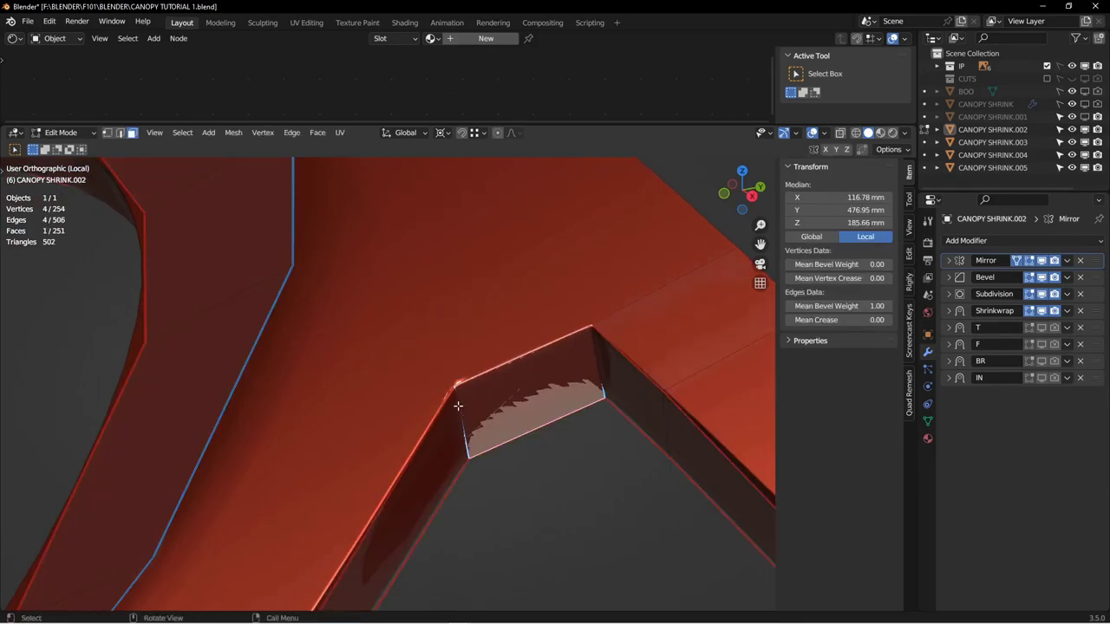
scroll(580, 363, "down", 3)
middle_click_drag(572, 304, 618, 339, "shift")
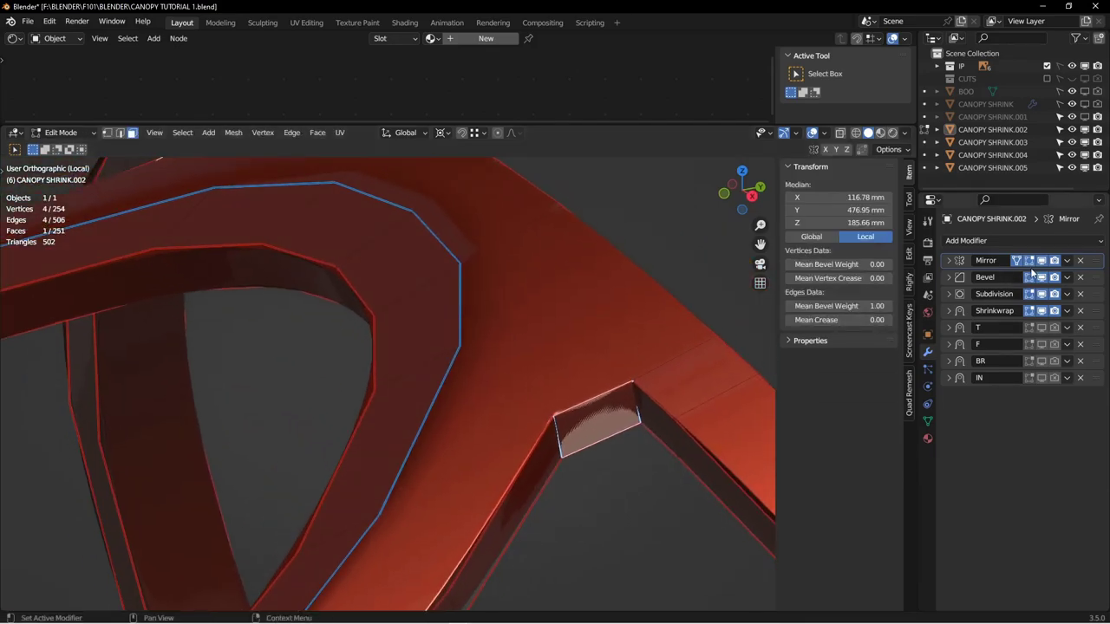
Step: Turn off viewport display of the frame's Mirror, Bevel, Subdivision and Shrinkwrap modifiers and add one loop cut across the rear edge strip near the junction
left_click_drag(1042, 260, 1040, 311)
key("alt+a")
left_click_drag(614, 343, 600, 347, "alt")
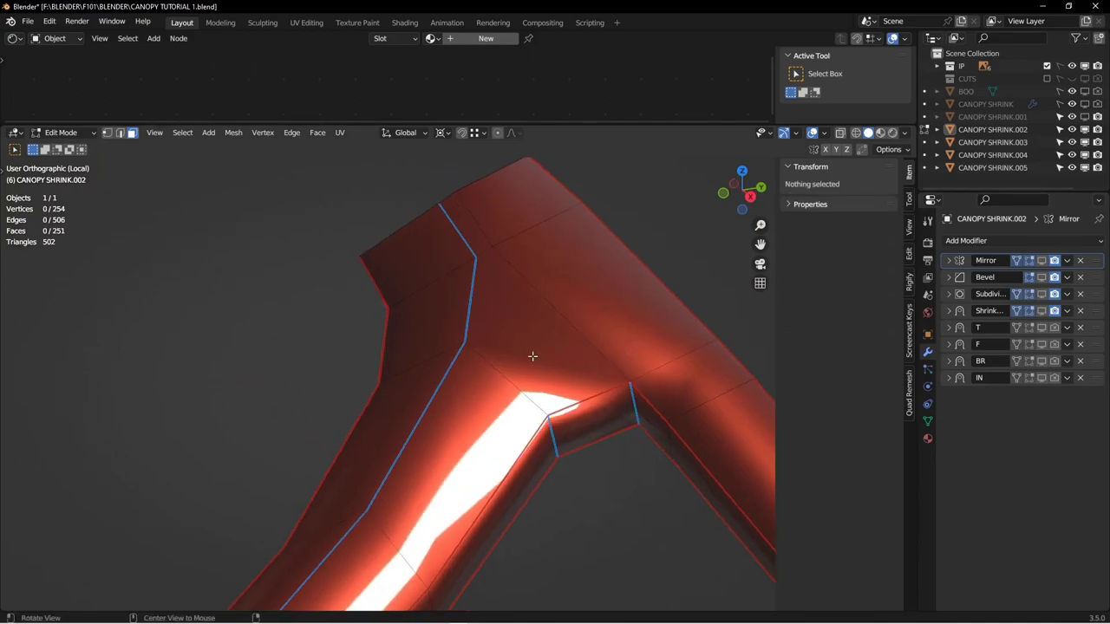
left_click_drag(430, 334, 477, 354, "alt")
middle_click_drag(478, 354, 607, 373)
key("ctrl+r")
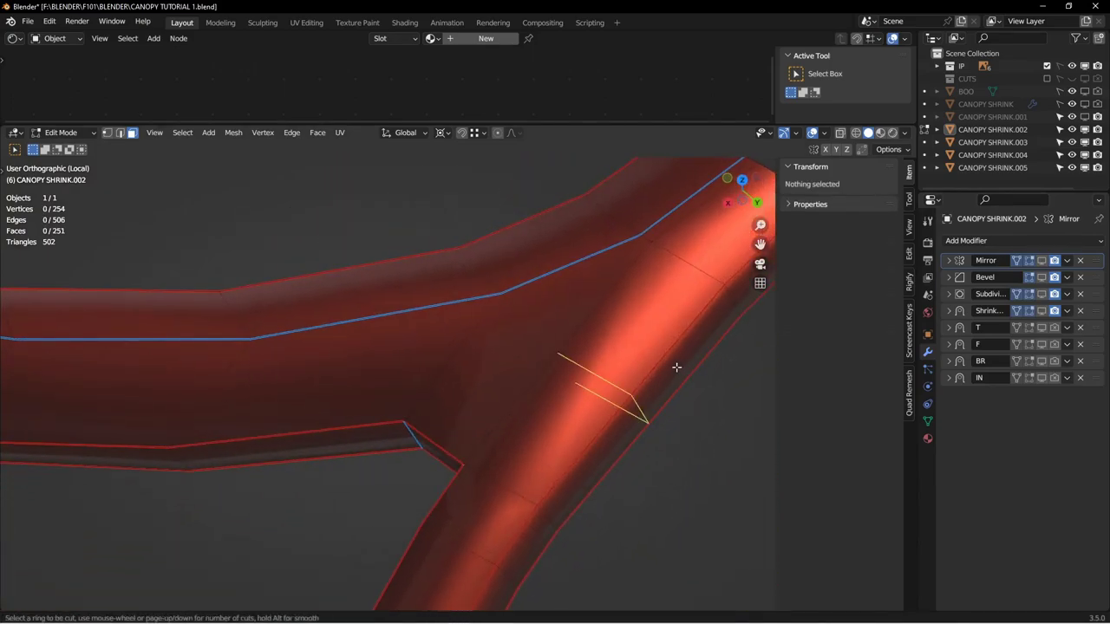
left_click(673, 368)
left_click(673, 367)
Step: Connect the end vertices of the new cut to the opposite seam vertices on both surfaces of the junction
key("1")
key("alt+a")
left_click(504, 295)
key("j")
left_click(558, 353, "shift")
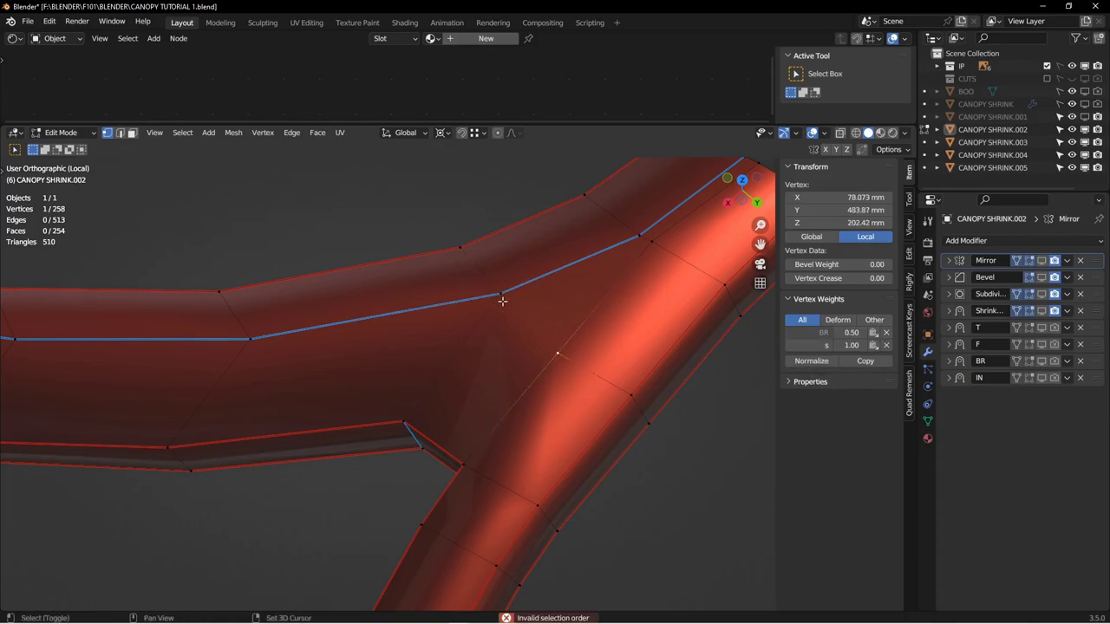
key("j")
middle_click_drag(560, 331, 560, 278)
left_click(545, 314)
left_click(539, 388, "shift")
key("j")
Step: Add two loop cuts through the short wall of the notch at the rear junction
middle_click_drag(505, 335, 535, 389)
key("ctrl+r")
scroll(525, 430, "up", 1)
left_click(525, 430)
scroll(535, 389, "up", 1)
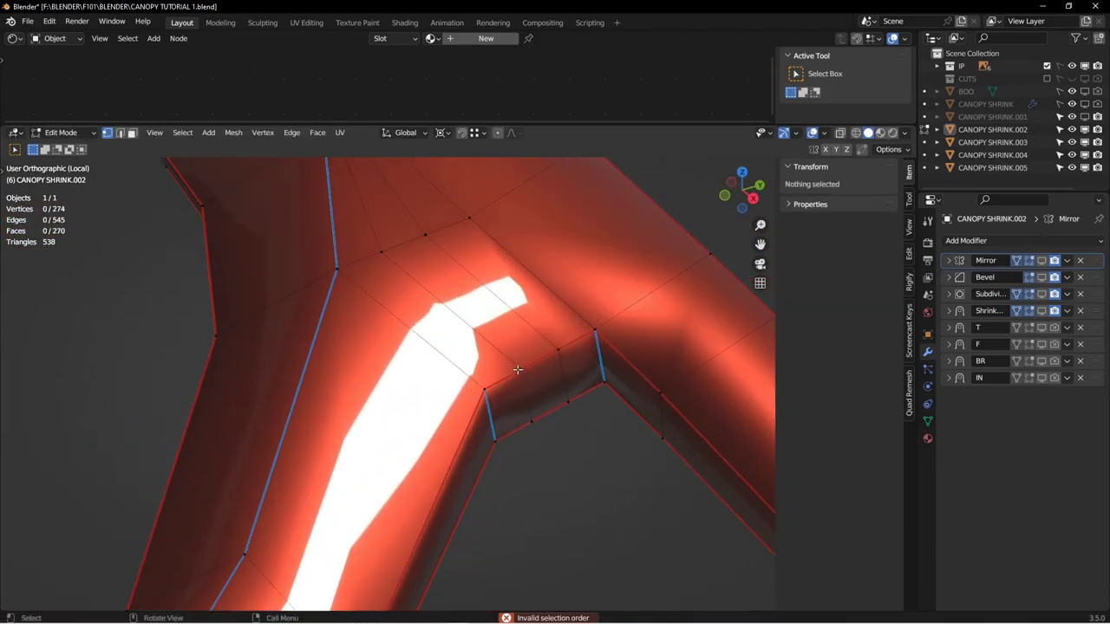
left_click(518, 369)
scroll(511, 368, "up", 2)
scroll(507, 366, "down", 5)
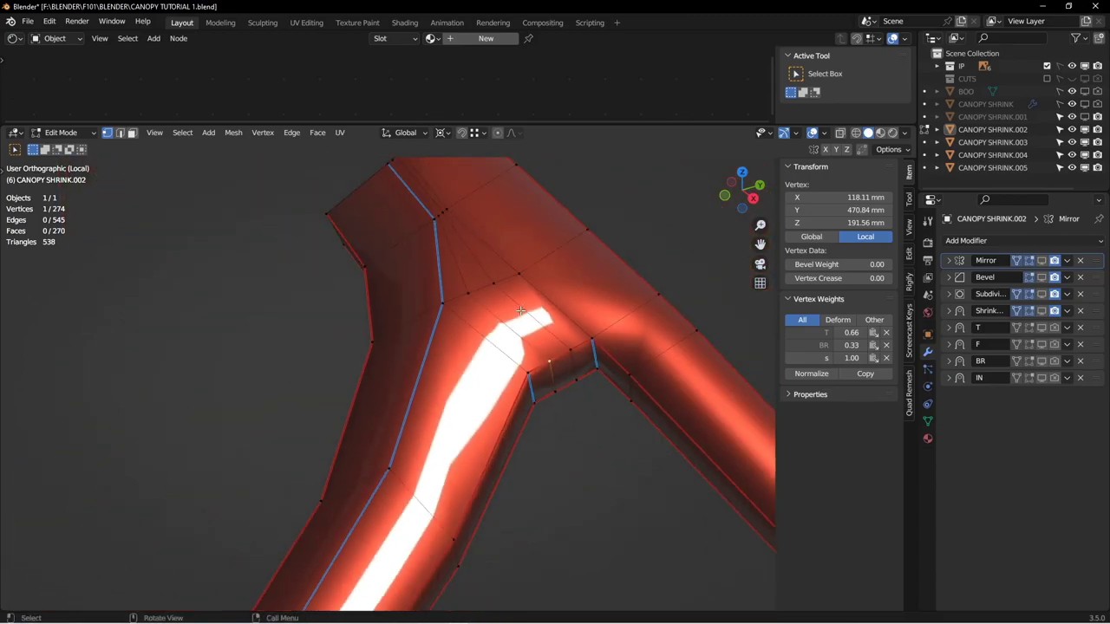
Step: Space the vertices evenly along three cross rows on the outer surface of the junction with cubic interpolation
middle_click_drag(506, 366, 496, 399)
left_click(464, 289)
left_click(583, 228, "ctrl")
key("ctrl+space")
middle_click_drag(517, 248, 528, 403, "shift")
left_click(476, 359)
left_click(546, 313, "ctrl+shift")
key("ctrl+space")
left_click(508, 260)
left_click(449, 296, "ctrl+shift")
key("ctrl+space")
left_click_drag(474, 309, 441, 274, "alt")
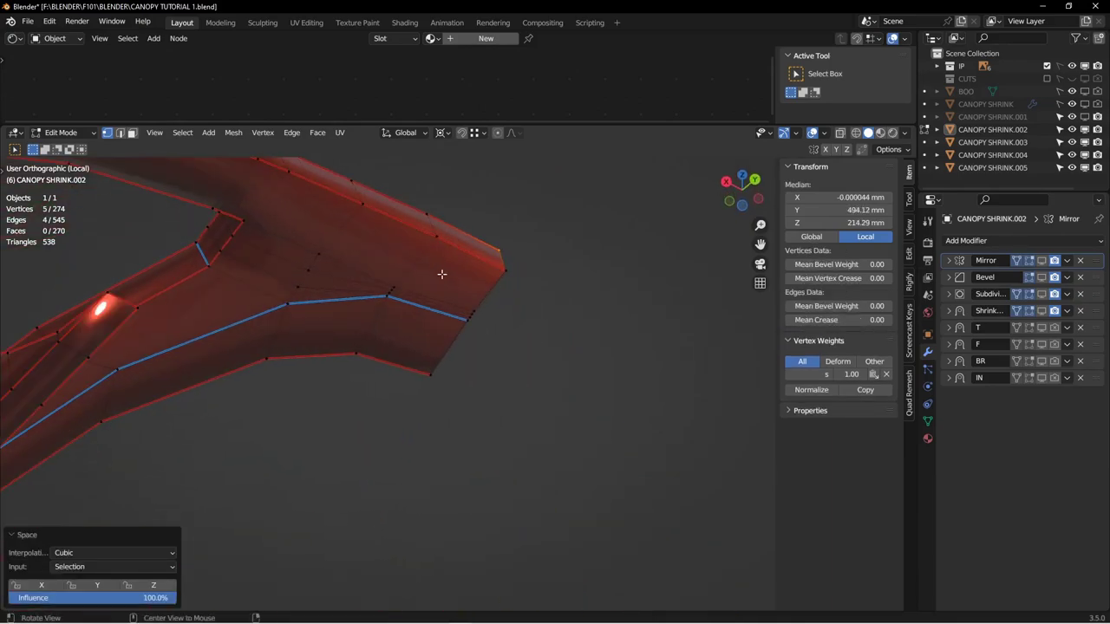
Step: Space the vertices evenly along the three matching cross rows on the junction's other surface
left_click(504, 271)
left_click(467, 320, "ctrl+shift")
key("ctrl+space")
left_click(438, 237)
left_click(387, 296, "ctrl+shift")
key("ctrl+space")
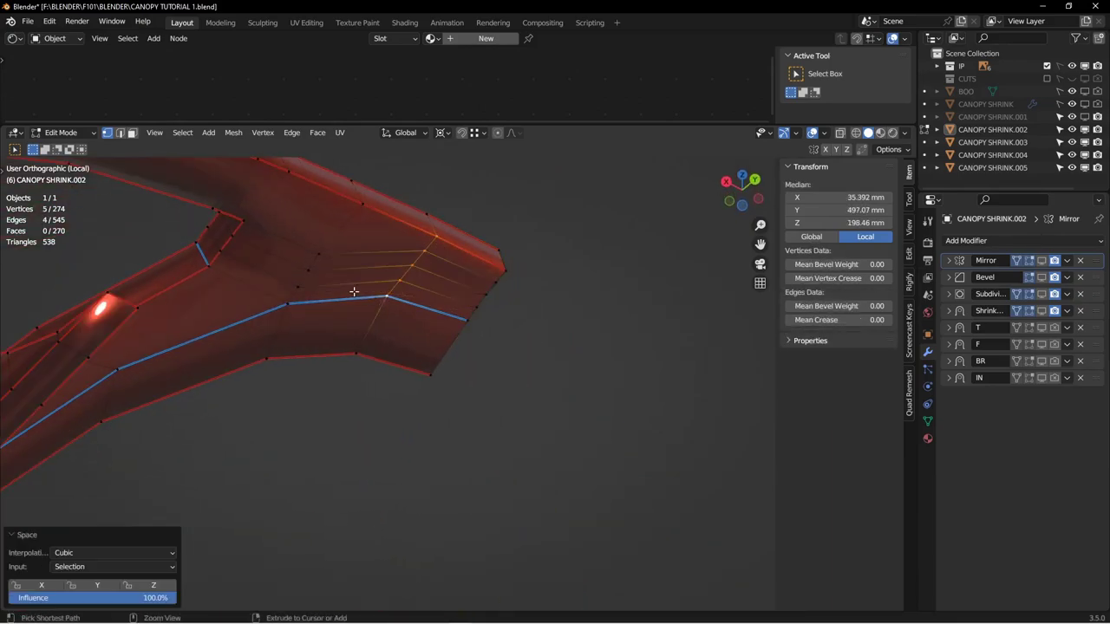
left_click(360, 207)
left_click(286, 306, "ctrl+shift")
key("ctrl+space")
Step: Turn the frame's Mirror through Shrinkwrap modifiers back on in the viewport and slide one notch loop edge close to the nearest notch corner
middle_click_drag(322, 260, 619, 375)
scroll(417, 327, "up", 3)
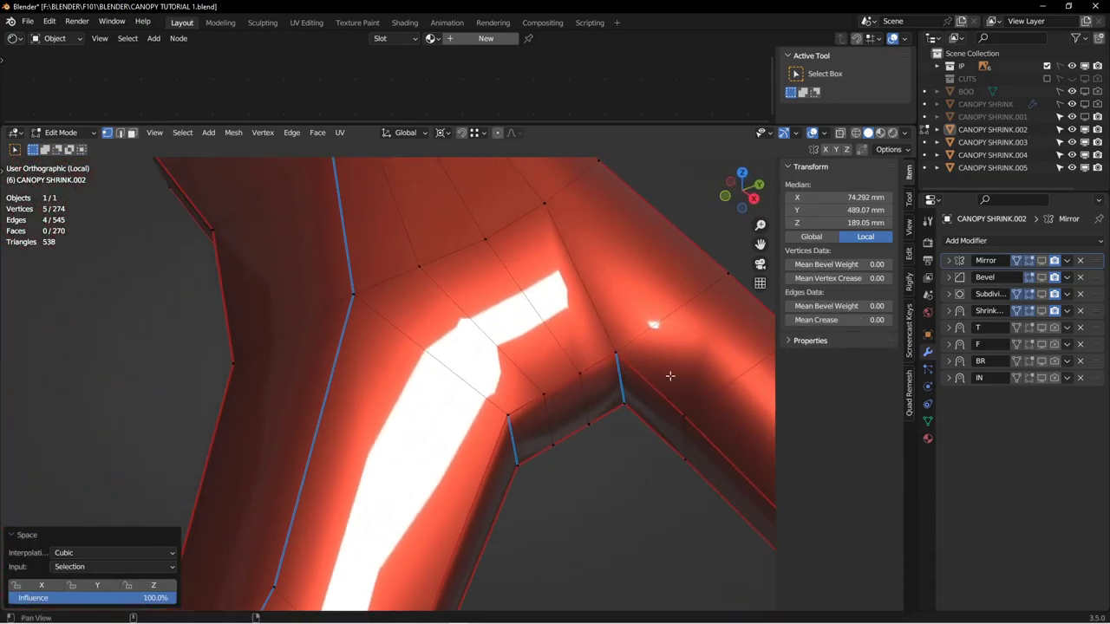
left_click_drag(1041, 262, 1043, 311)
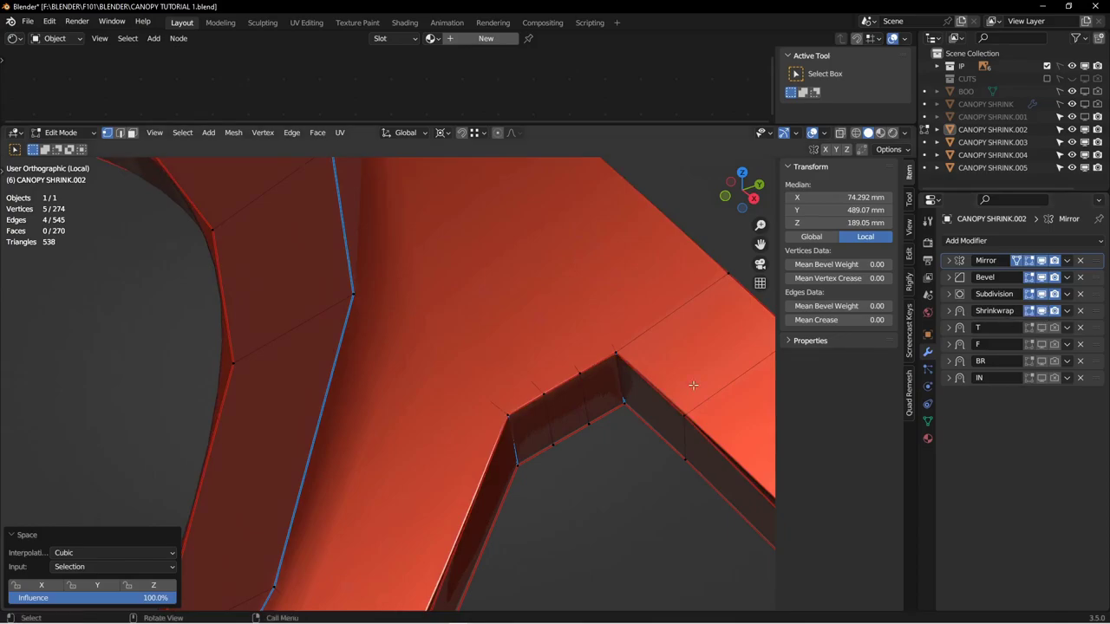
scroll(594, 413, "up", 2)
key("2")
left_click(520, 422)
mouse_move(521, 422)
middle_mouse_down()
mouse_move(508, 441)
mouse_move(452, 422)
mouse_move(449, 436)
mouse_move(447, 426)
mouse_move(500, 428)
middle_mouse_up()
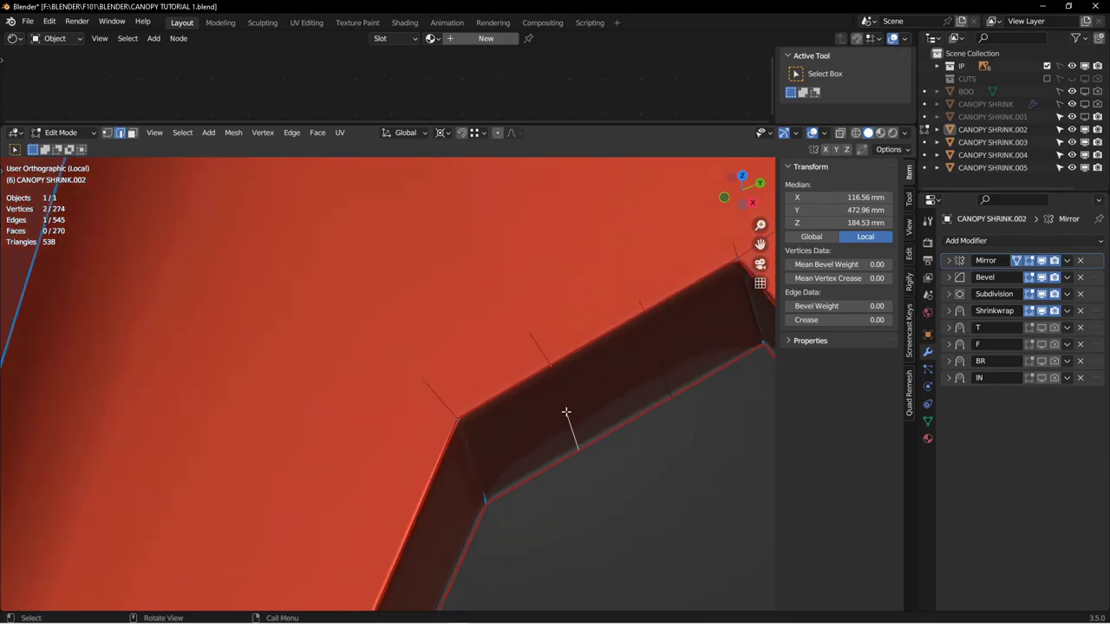
key("g")
key("g")
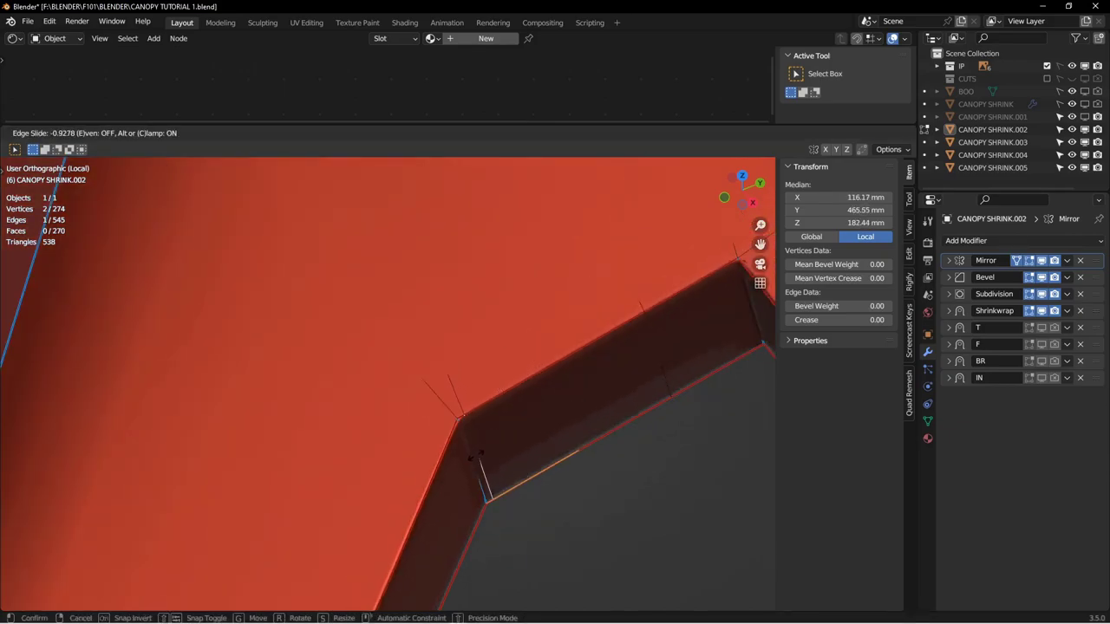
left_click(479, 454)
Step: Slide the second notch loop edge towards the opposite notch corner with a factor of about 0.88
key("g")
key("g")
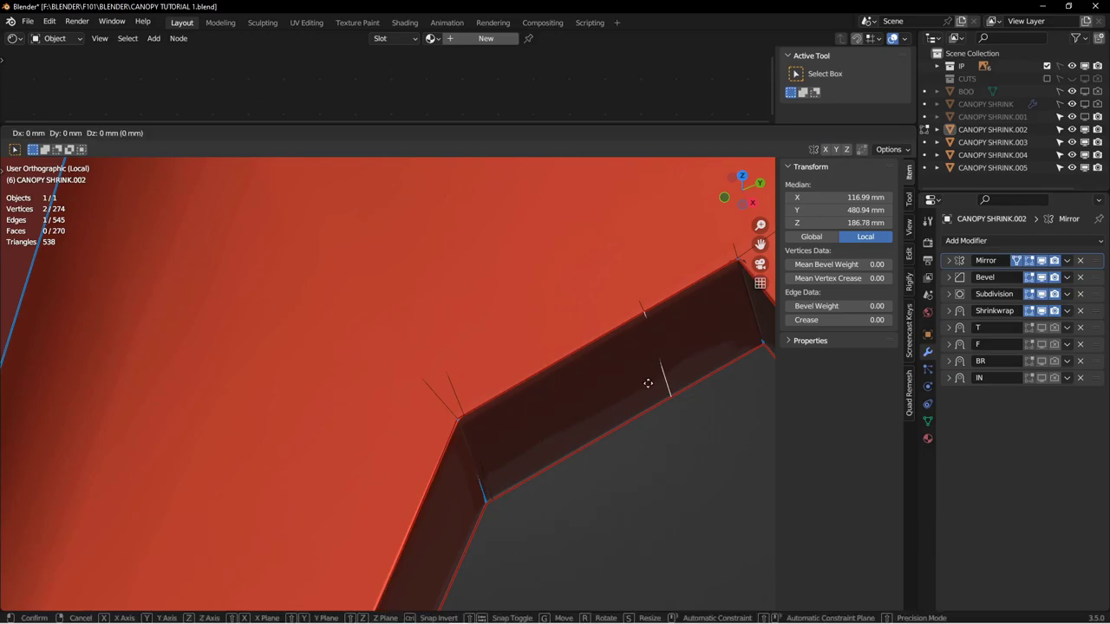
left_click(688, 356)
middle_click_drag(708, 293, 594, 339)
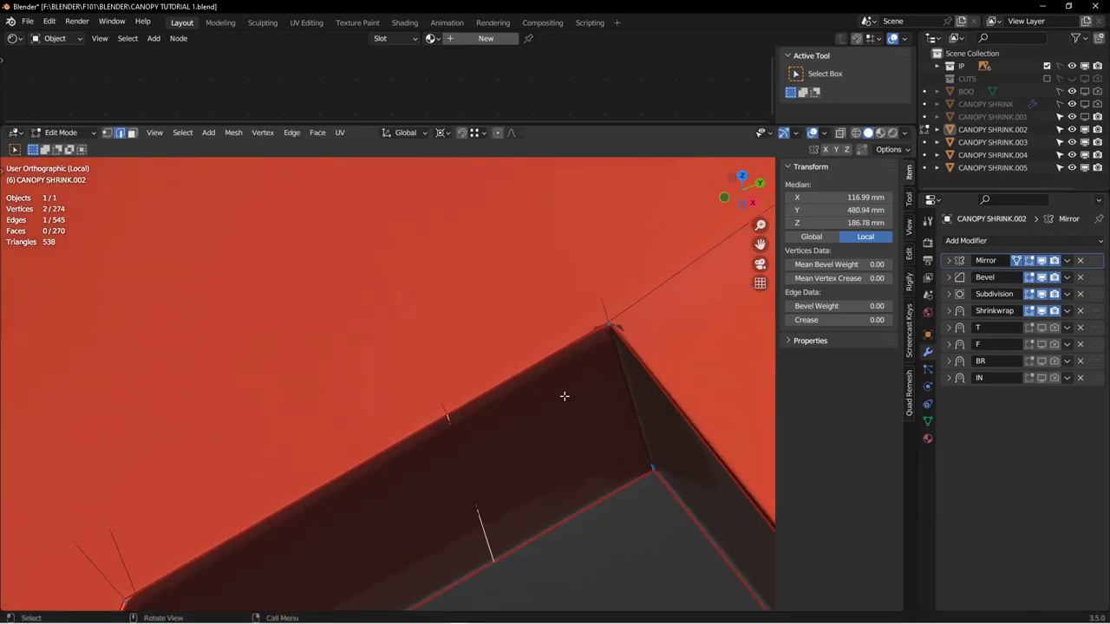
key("g")
key("g")
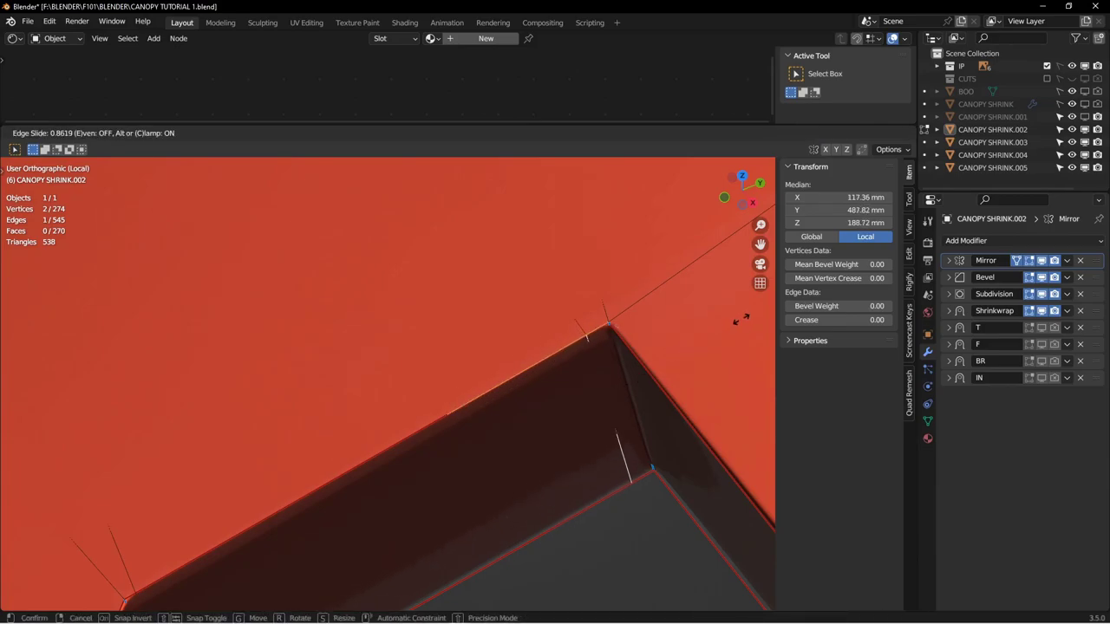
left_click(744, 317)
scroll(590, 361, "down", 6)
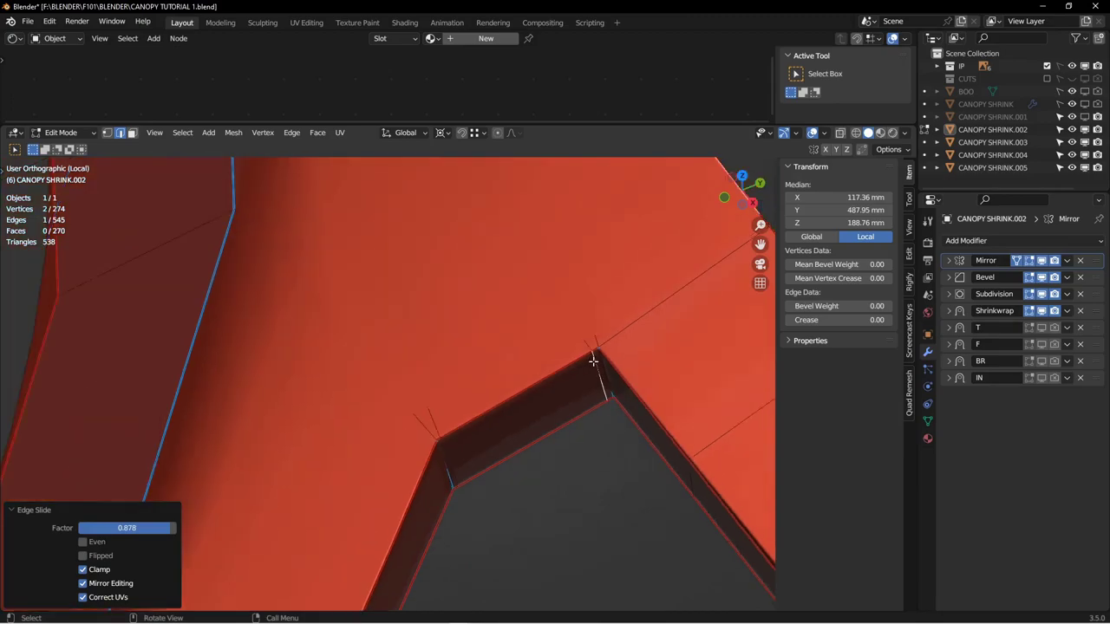
Step: Return to Object Mode and inspect the smoothed rear junction and the whole frame
scroll(553, 408, "down", 4)
key("ctrl+Tab")
left_click(473, 409)
left_click(523, 433)
middle_click_drag(523, 434, 571, 415)
scroll(543, 367, "down", 8)
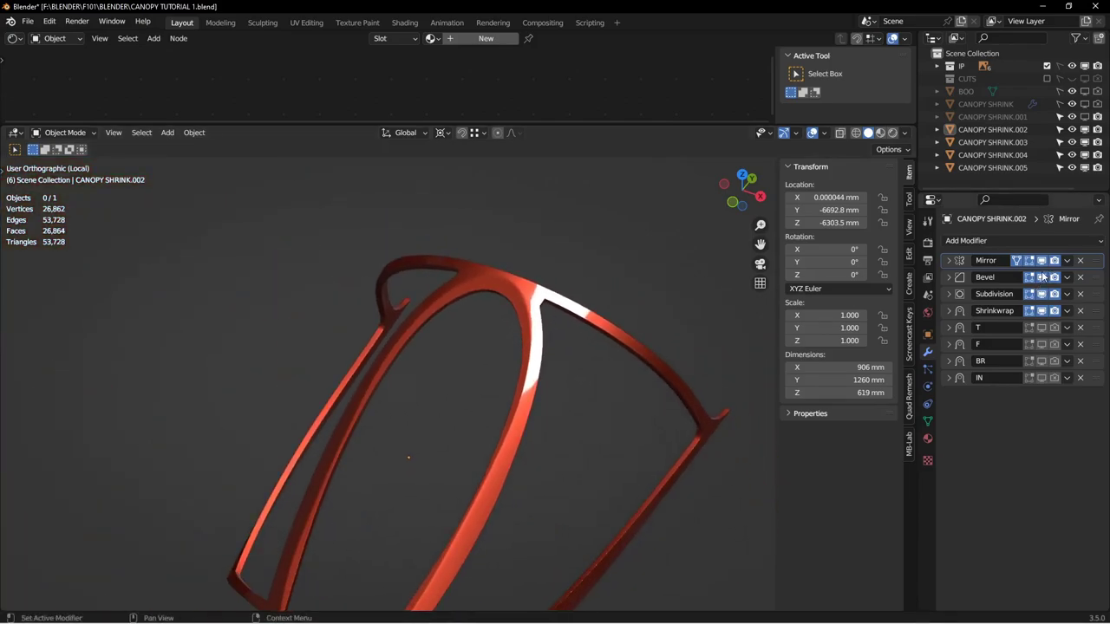
Step: Set a bevel weight of 1 on the selected edge at the frame's front inner corner and return to Object Mode to check it
scroll(460, 440, "up", 10)
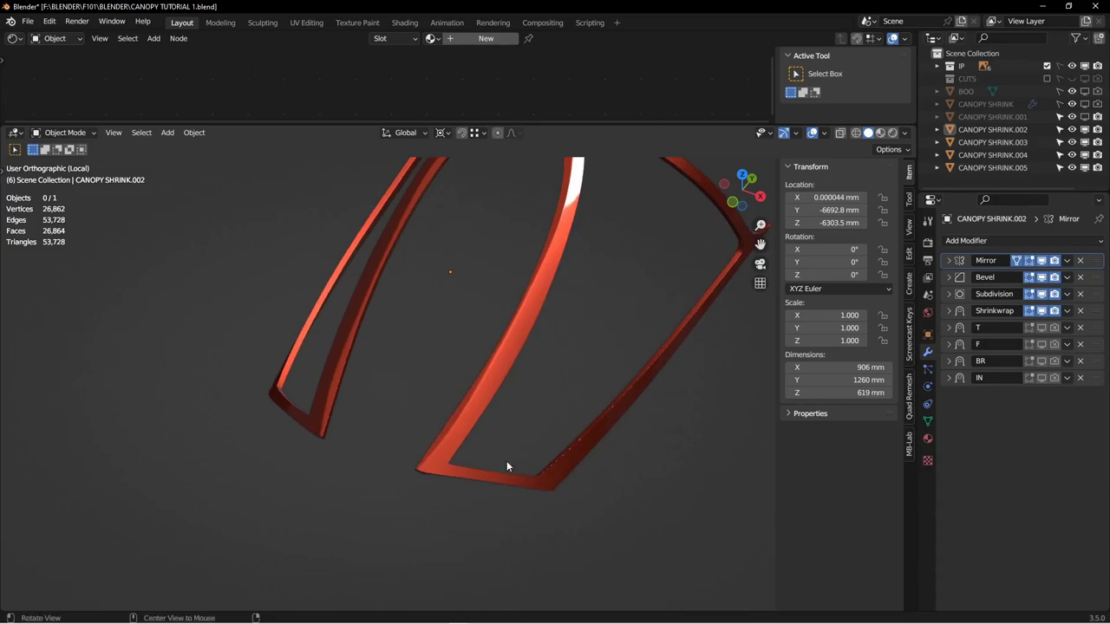
key("ctrl+Tab")
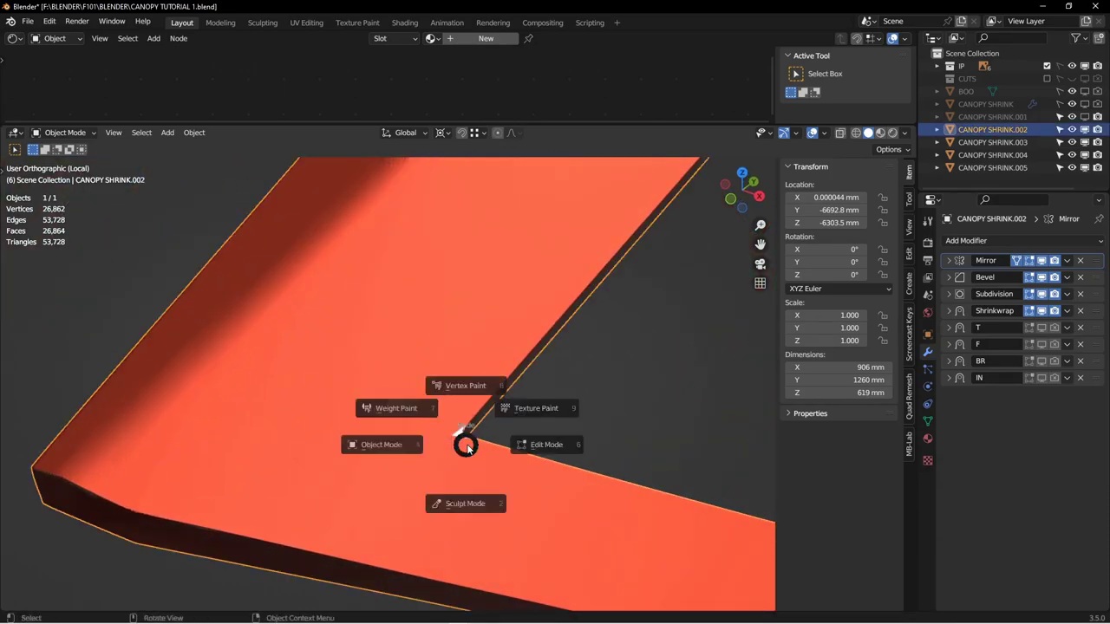
left_click(555, 446)
middle_click_drag(388, 426, 272, 386)
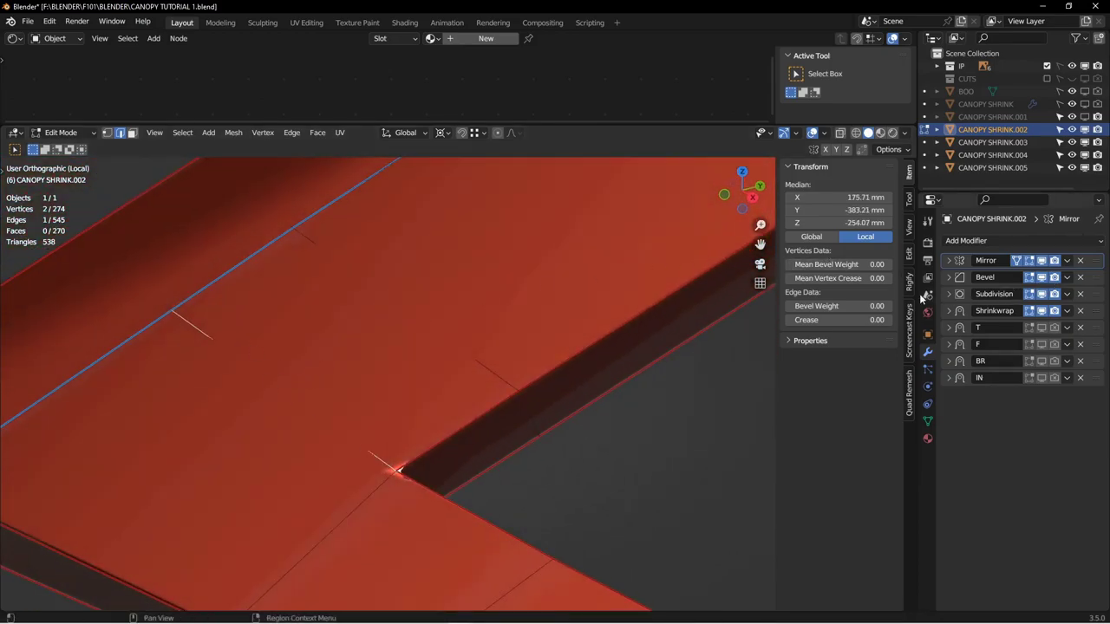
left_click_drag(819, 306, 888, 306)
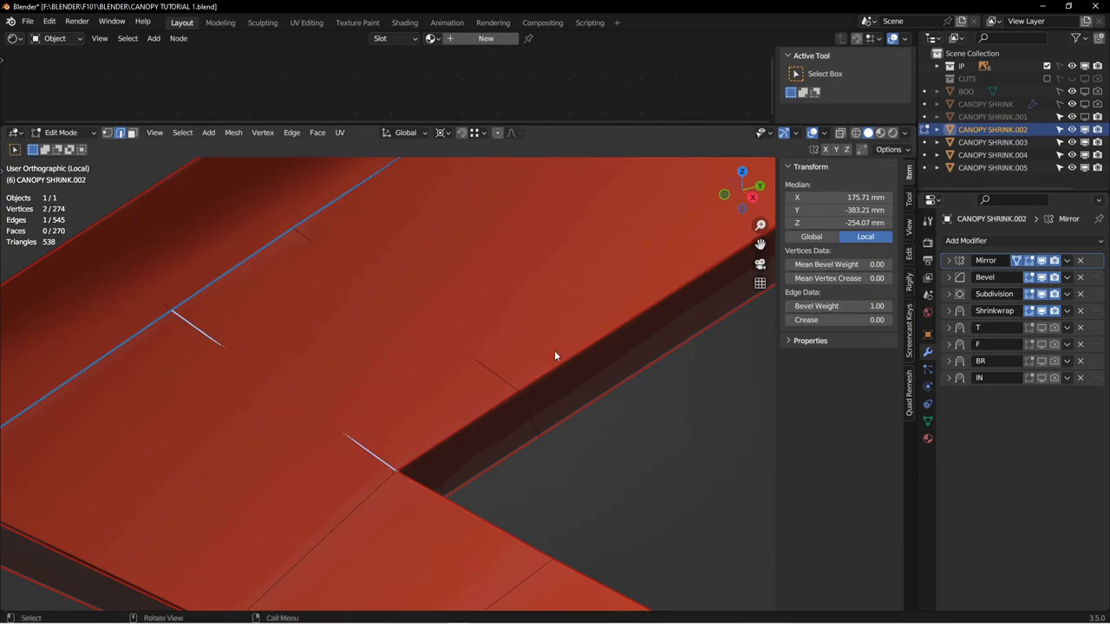
scroll(517, 359, "down", 3)
key("ctrl+Tab")
left_click(427, 367)
mouse_move(478, 376)
middle_mouse_down()
mouse_move(503, 426)
mouse_move(557, 361)
mouse_move(546, 369)
middle_mouse_up()
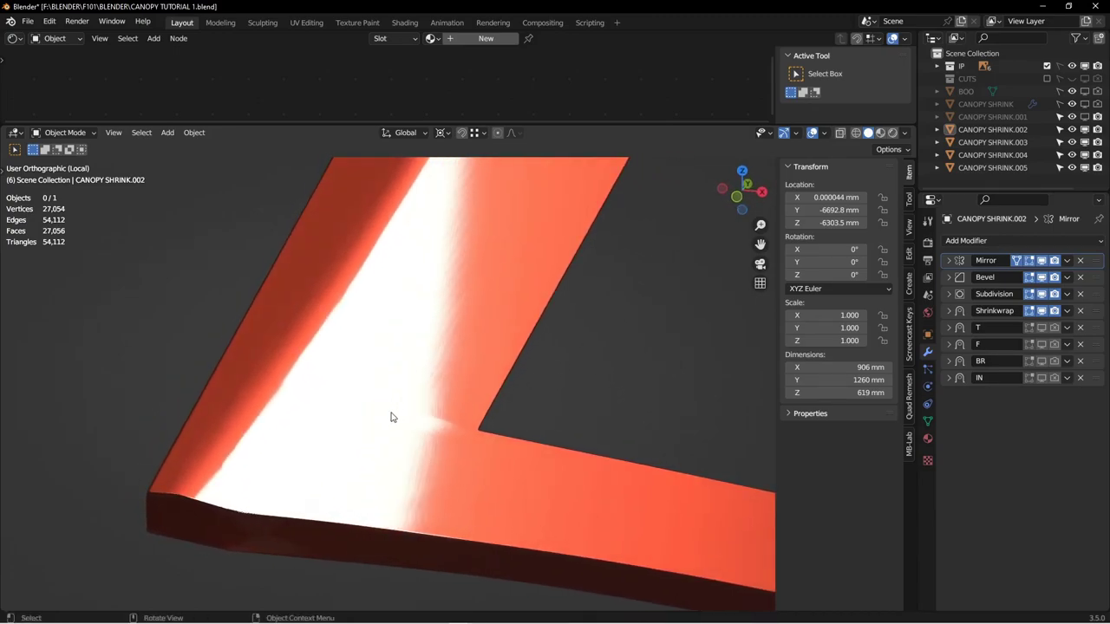
mouse_move(446, 421)
middle_mouse_down()
mouse_move(437, 423)
mouse_move(461, 416)
middle_mouse_up()
middle_click_drag(559, 404, 488, 422)
Step: Select another edge loop on the frame in Edit Mode, set its bevel weight to 1, and review the frame in Object Mode
key("ctrl+Tab")
left_click(486, 368)
left_click(461, 480, "alt")
mouse_move(463, 478)
middle_mouse_down()
mouse_move(459, 497)
mouse_move(471, 491)
middle_mouse_up()
scroll(475, 487, "up", 4)
left_click(860, 311)
type("1")
key("Return")
key("ctrl+Tab")
left_click(397, 381)
key("alt+a")
middle_click_drag(395, 376, 471, 372)
middle_click_drag(483, 421, 659, 286)
scroll(493, 427, "down", 5)
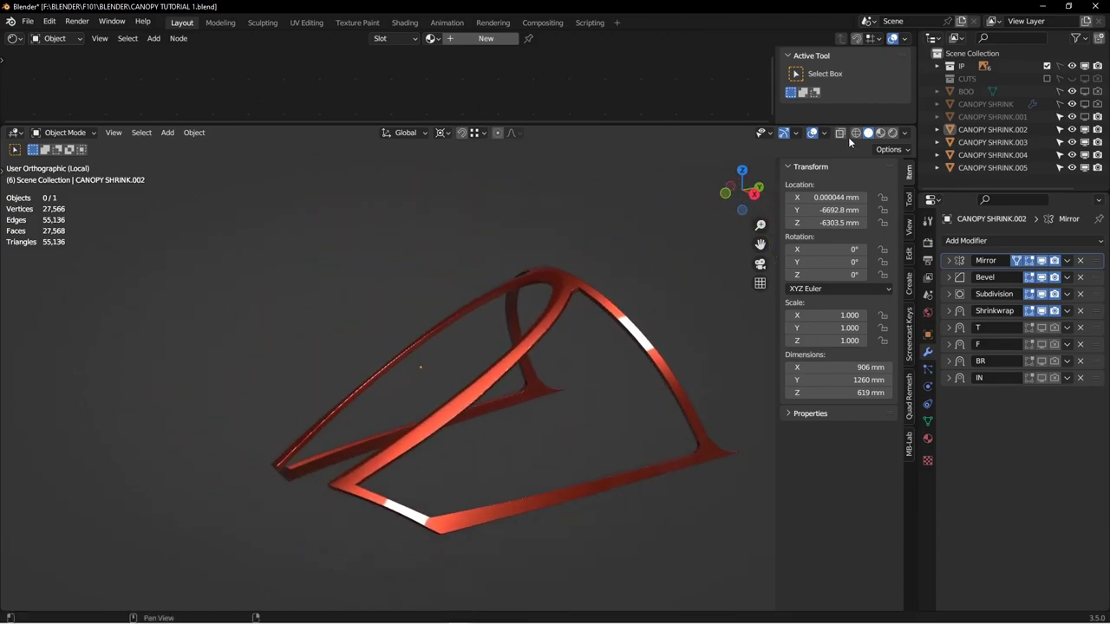
Step: Switch the solid viewport shading from red to neutral grey and isolate the front glass panel CANOPY SHRINK.005 in local view
left_click(902, 135)
left_click(849, 194)
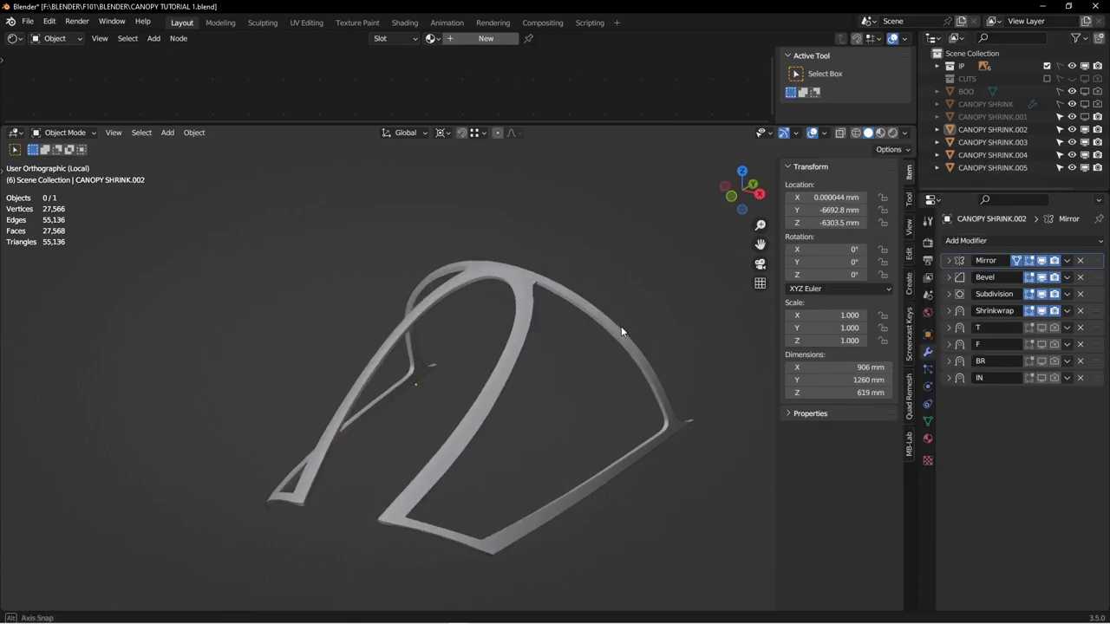
key("KP_Divide")
middle_click_drag(605, 317, 513, 314, "shift")
left_click(471, 282)
key("KP_Divide")
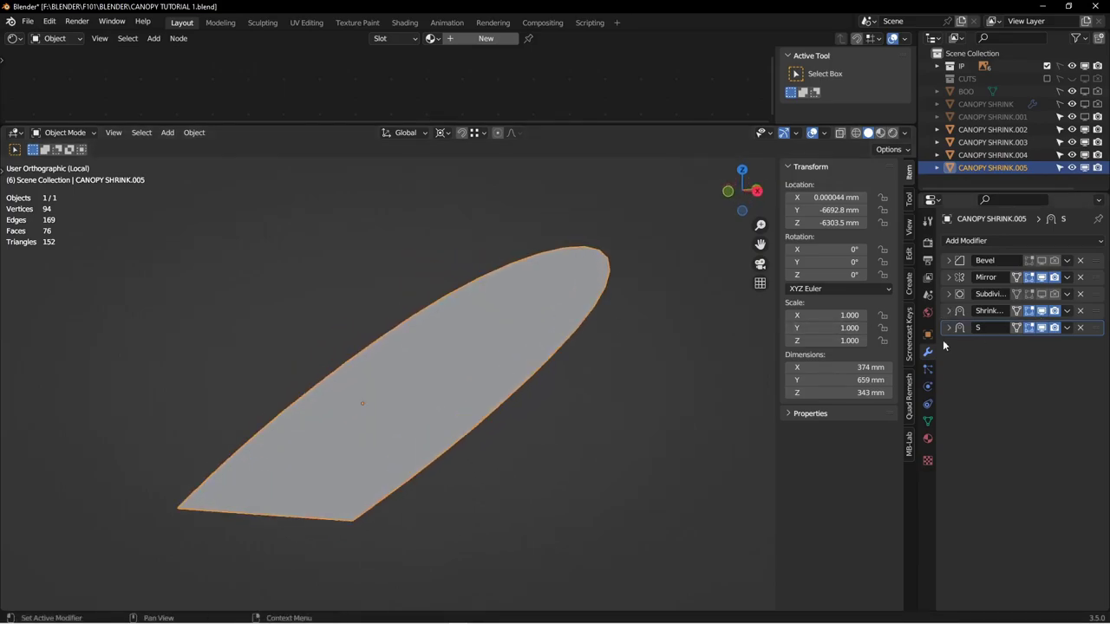
Step: Select the glass panel's curved and front border edges, set their mean bevel weight to 1, and return to Object Mode
key("ctrl+Tab")
left_click(592, 329)
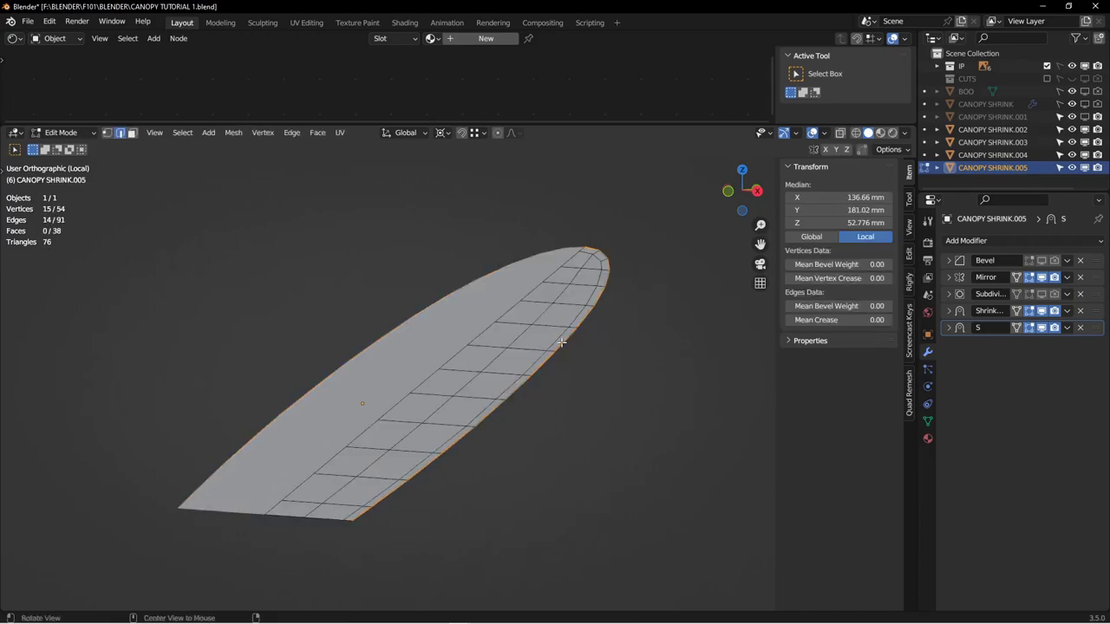
left_click(317, 558, "alt+shift")
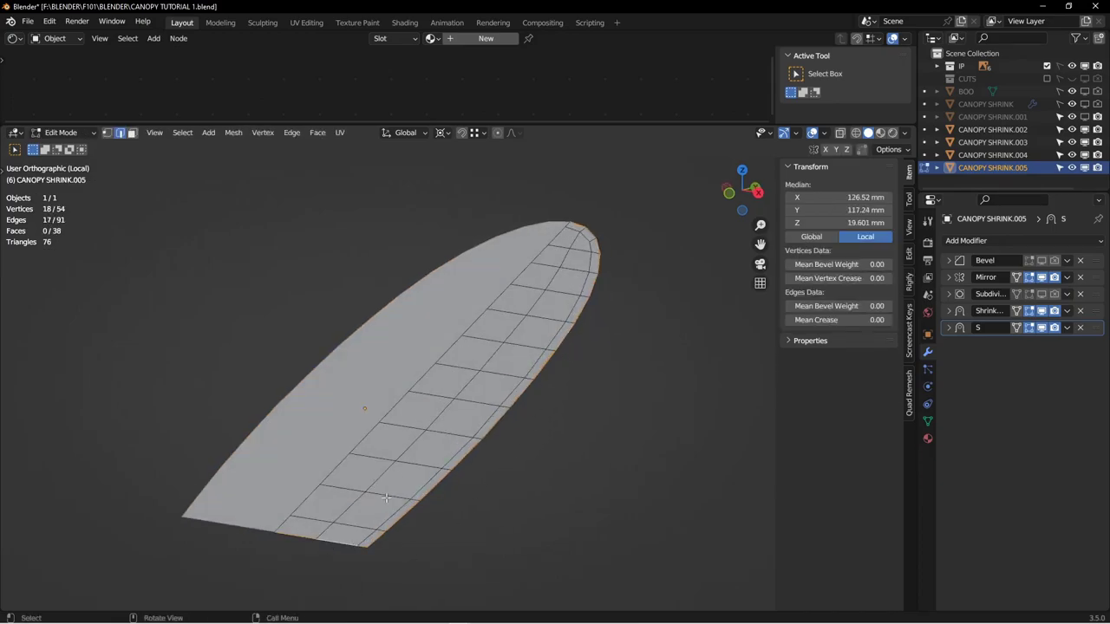
key("ctrl+e")
left_click(441, 408)
left_click(863, 305)
type("1")
key("Return")
middle_click_drag(659, 365, 598, 298)
key("ctrl+Tab")
left_click(439, 299)
Step: Add a Solidify modifier to the glass panel with 10 mm thickness and Even Thickness enabled, and apply it
left_click(975, 243)
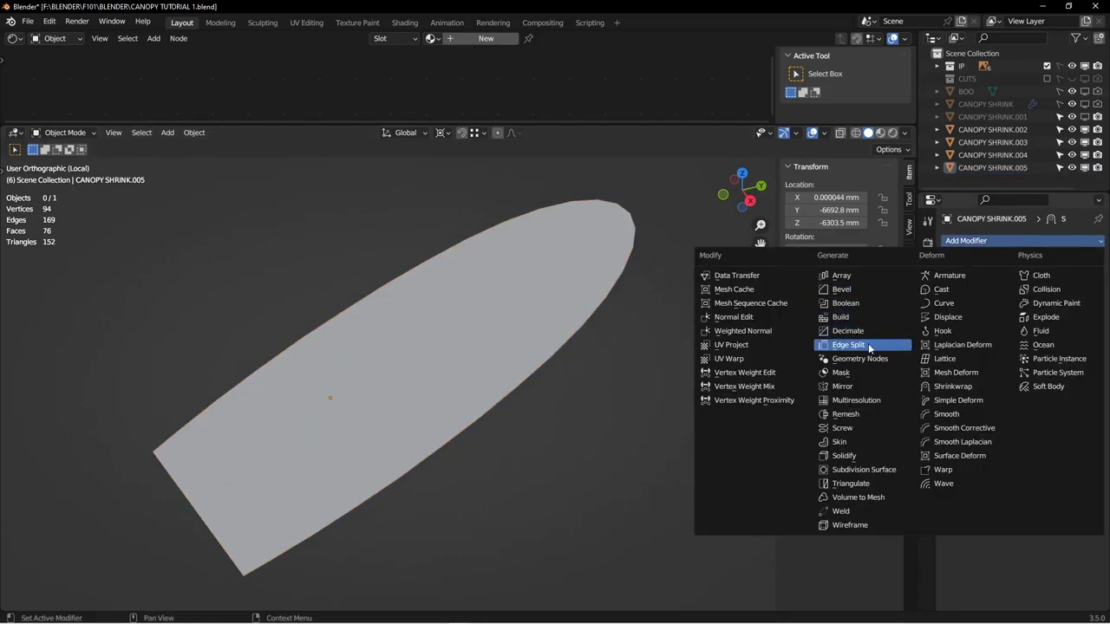
left_click(848, 455)
middle_click_drag(671, 363, 552, 371)
middle_click_drag(605, 406, 567, 345)
left_click(1009, 411)
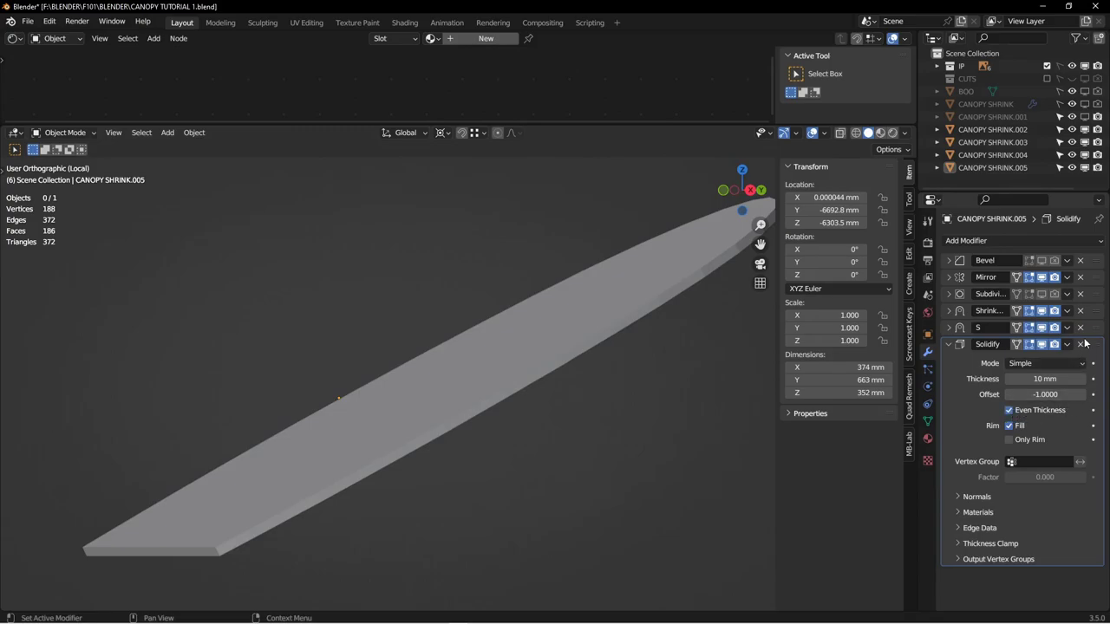
left_click(1067, 344)
left_click(1032, 361)
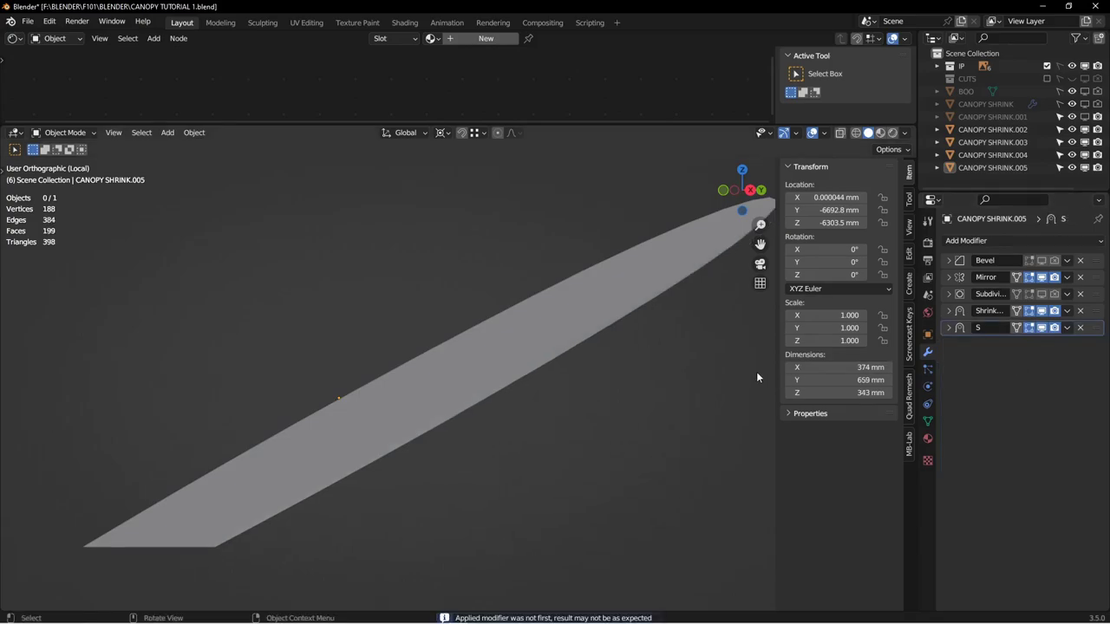
Step: Disable the panel's S modifier and turn off the Shrinkwrap's viewport display, checking the solidified panel from both sides
left_click(1045, 328)
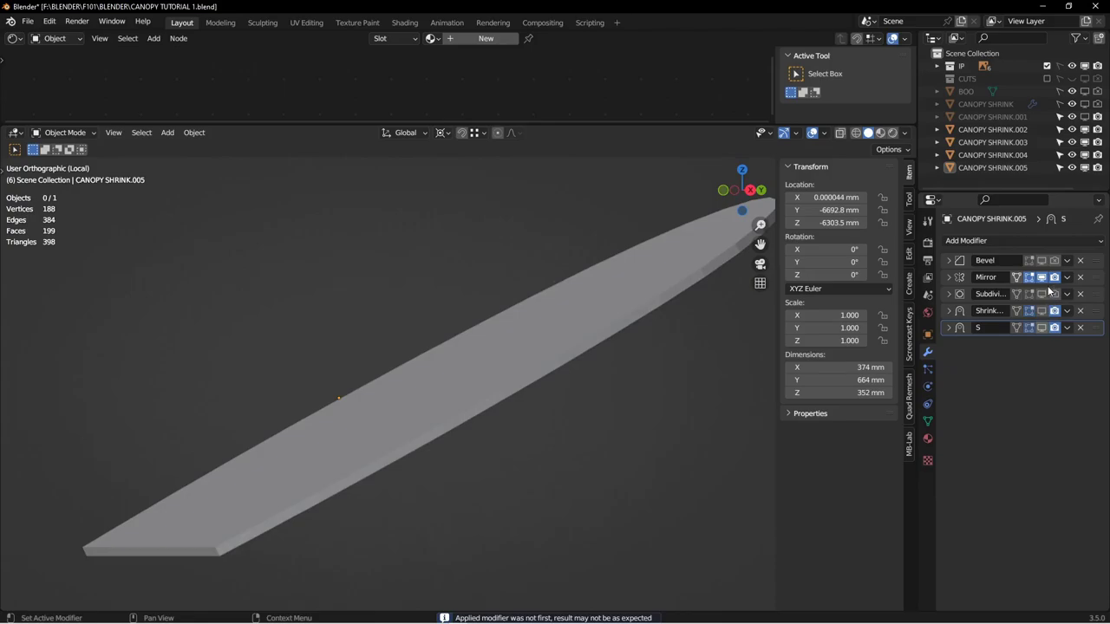
middle_click_drag(502, 439, 541, 401)
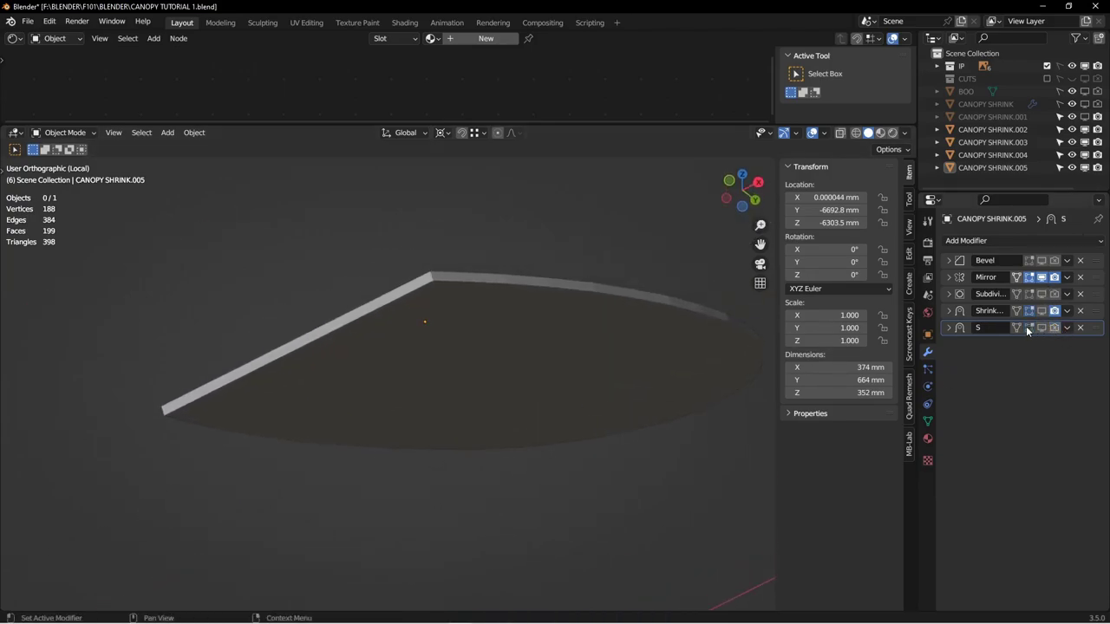
middle_click_drag(716, 355, 404, 434)
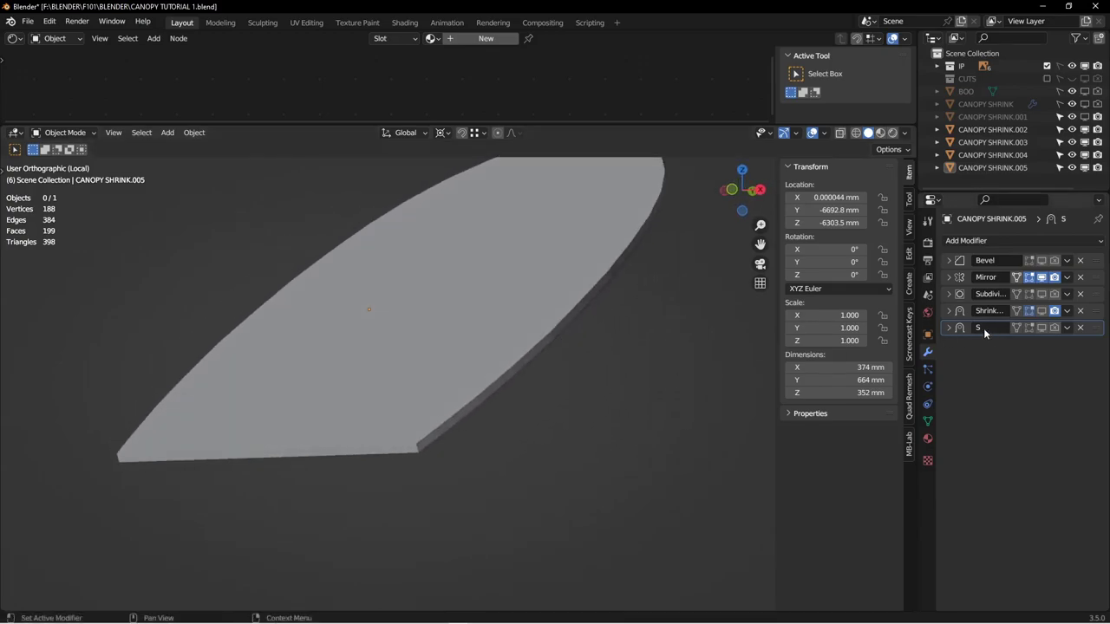
Step: Disable the glass panel's Shrinkwrap modifier, enable its Bevel modifier, and enter Edit Mode
left_click(1041, 310)
left_click(1041, 310)
left_click(1043, 310)
left_click(1041, 311)
left_click(1042, 260)
scroll(603, 314, "up", 3)
key("Tab")
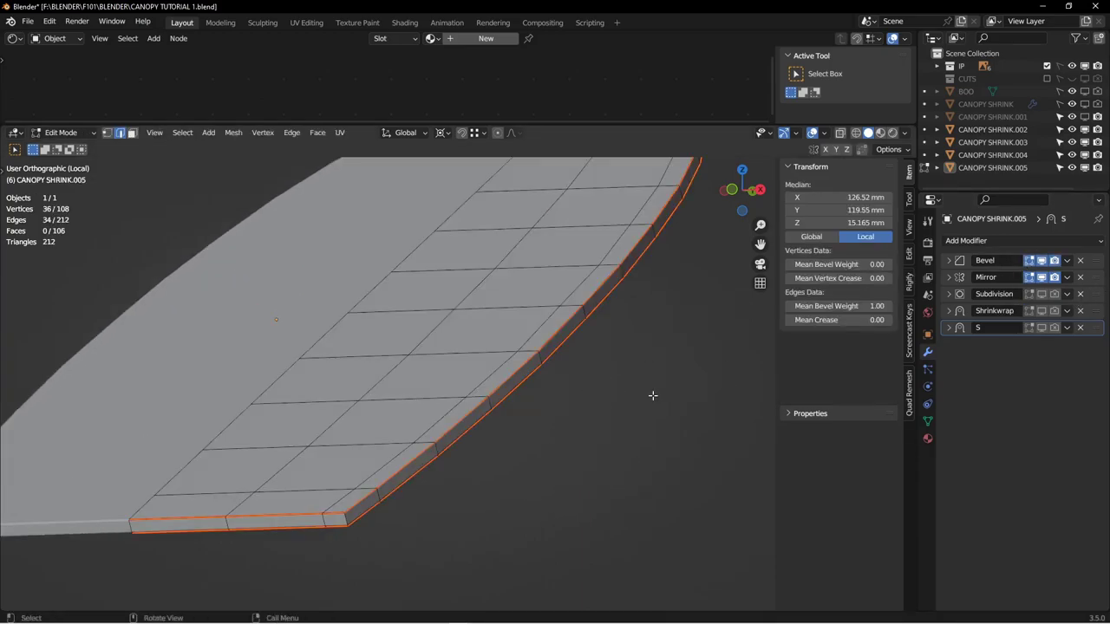
Step: Enable the Subdivision modifier and set the bevel weight of the short vertical edge at the panel's lower outer corner to 0.90
scroll(425, 438, "up", 1)
scroll(425, 437, "up", 3)
left_click(386, 507)
scroll(426, 488, "down", 4)
left_click_drag(425, 489, 441, 468, "alt")
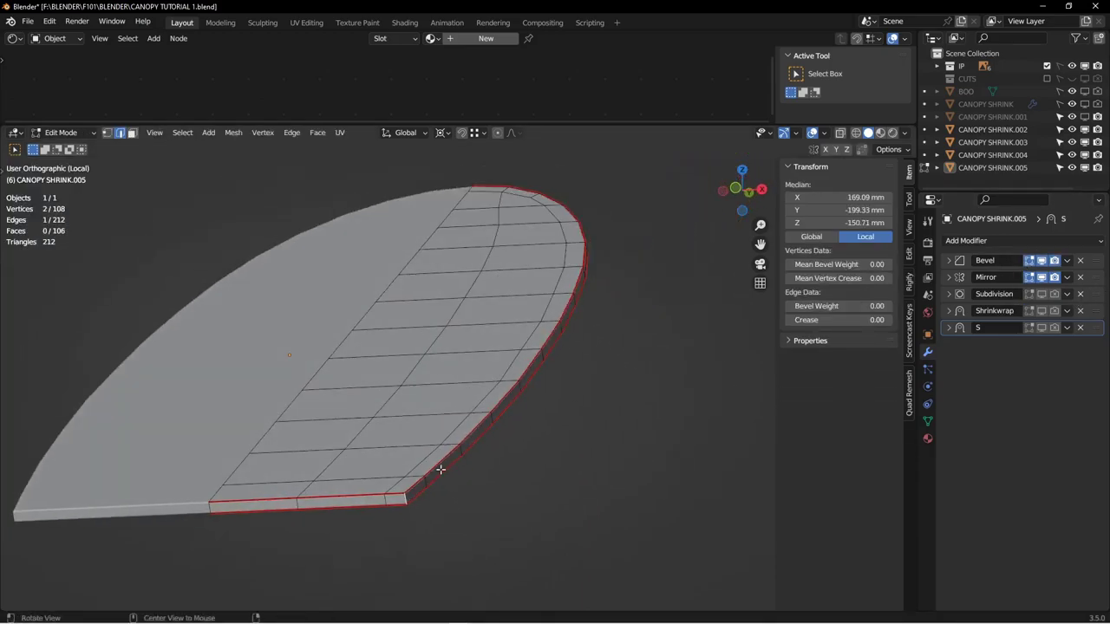
left_click_drag(1055, 298, 1026, 296)
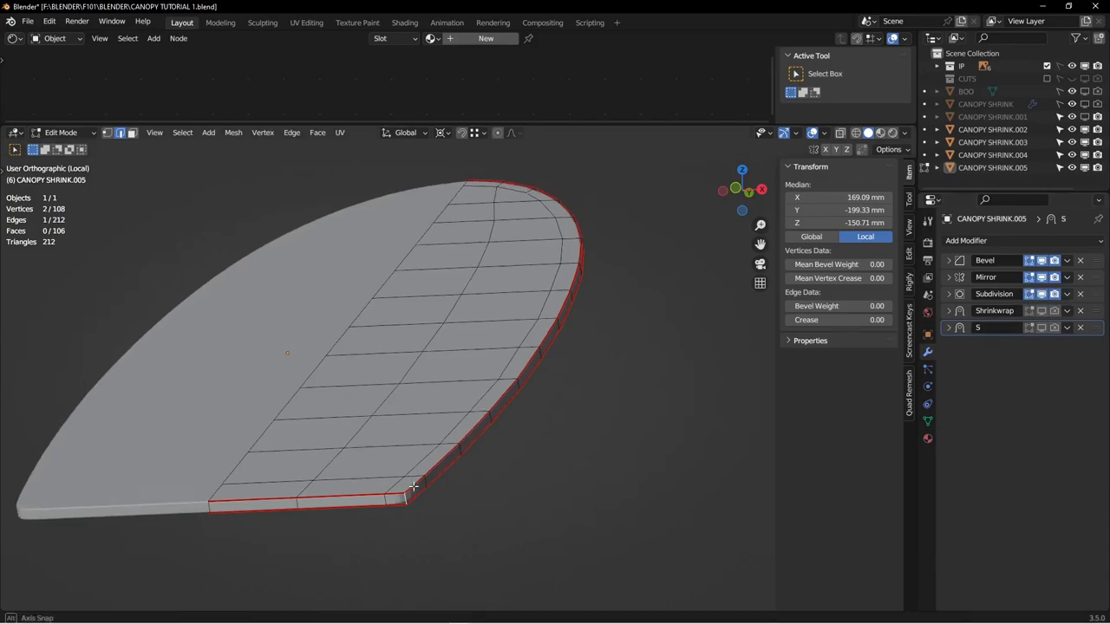
scroll(413, 485, "up", 4)
left_click_drag(818, 306, 883, 307)
key("ctrl+e")
left_click(571, 429)
Step: Hide the Bevel, Mirror and Subdivision modifiers in the viewport, and delete the strip of rim faces along the glass panel's mirror centre line
left_click_drag(1041, 261, 1042, 296)
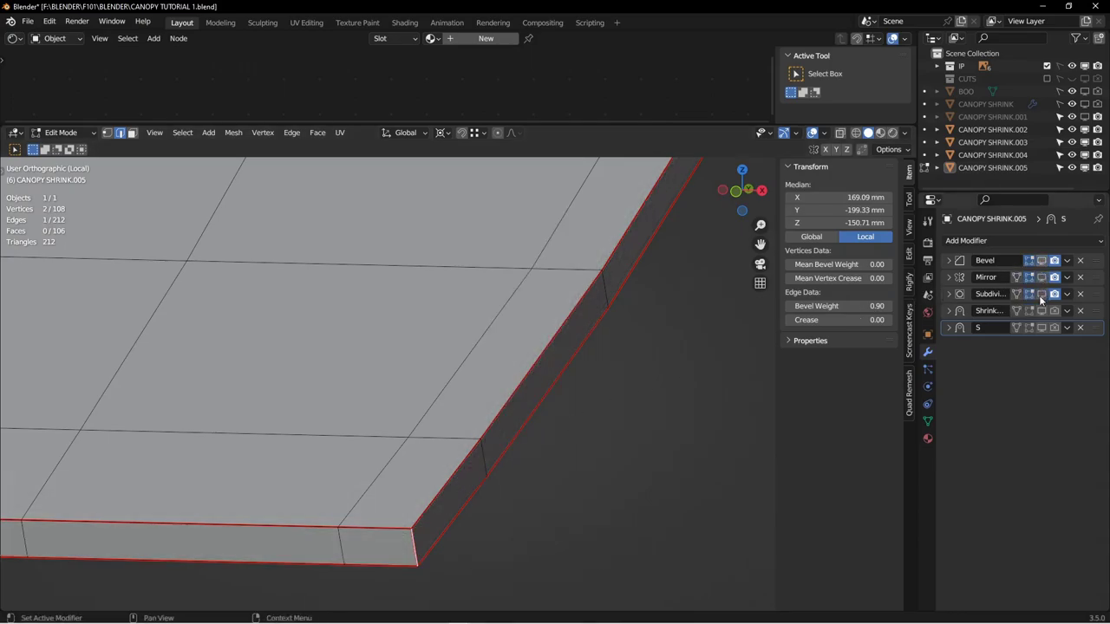
scroll(530, 326, "down", 6)
middle_click_drag(287, 344, 461, 344)
middle_click_drag(324, 368, 545, 471, "shift")
key("3")
left_click(605, 467)
middle_click_drag(500, 424, 354, 438)
scroll(491, 404, "down", 4)
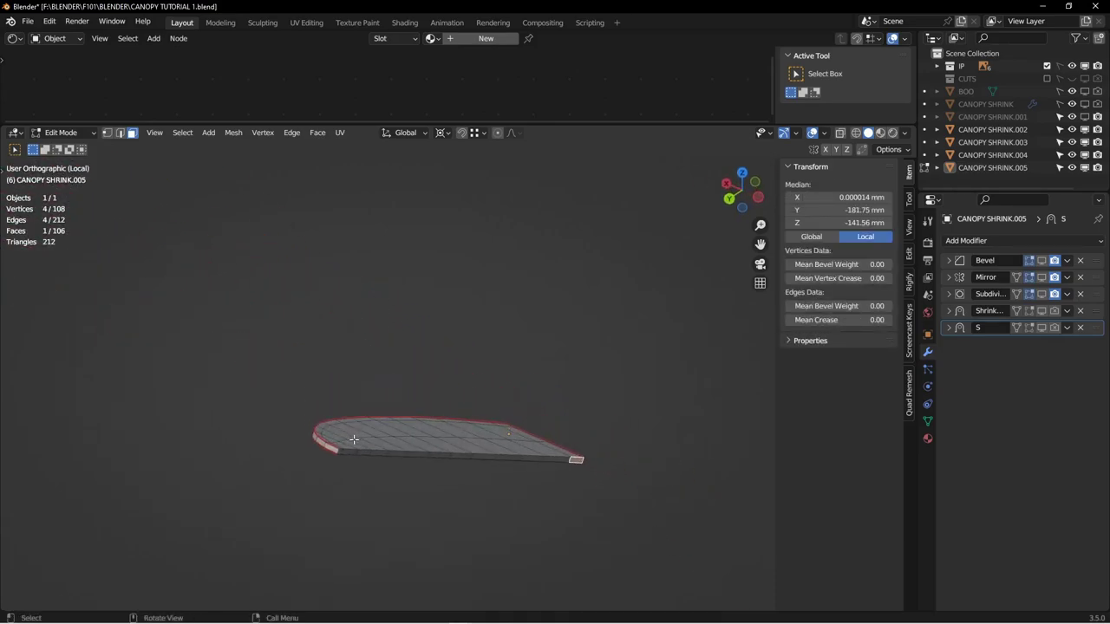
scroll(354, 439, "up", 3)
left_click(327, 461, "ctrl+shift")
key("x")
left_click(404, 462)
middle_click_drag(405, 462, 451, 449)
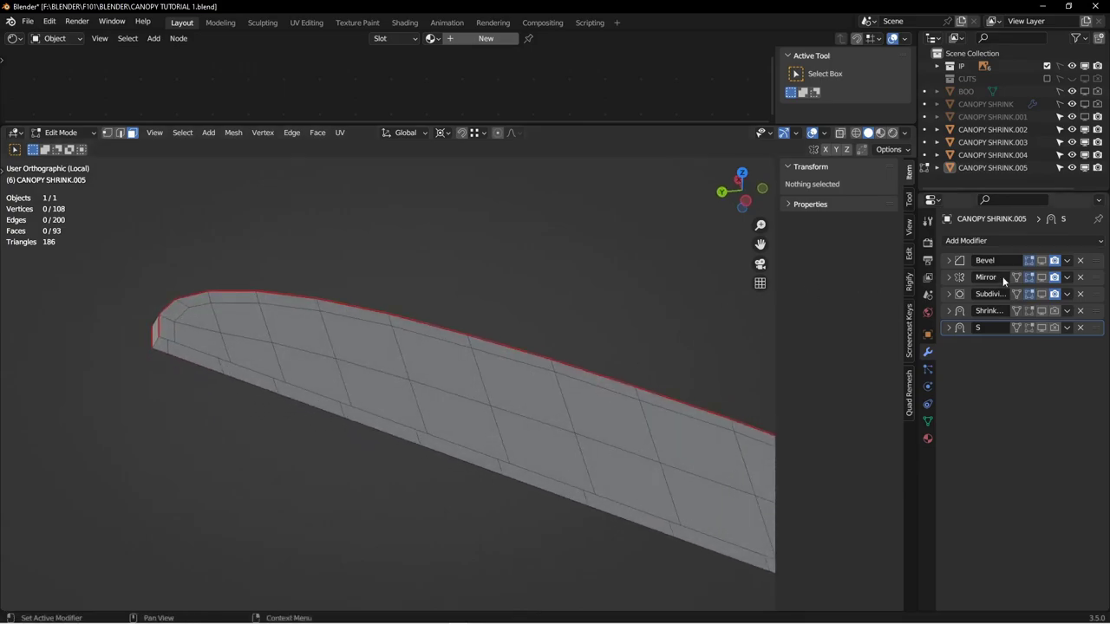
Step: Move Mirror above Bevel, restore the viewport display of Mirror, Bevel and Subdivision, and return to Object Mode
left_click_drag(1092, 277, 1043, 266)
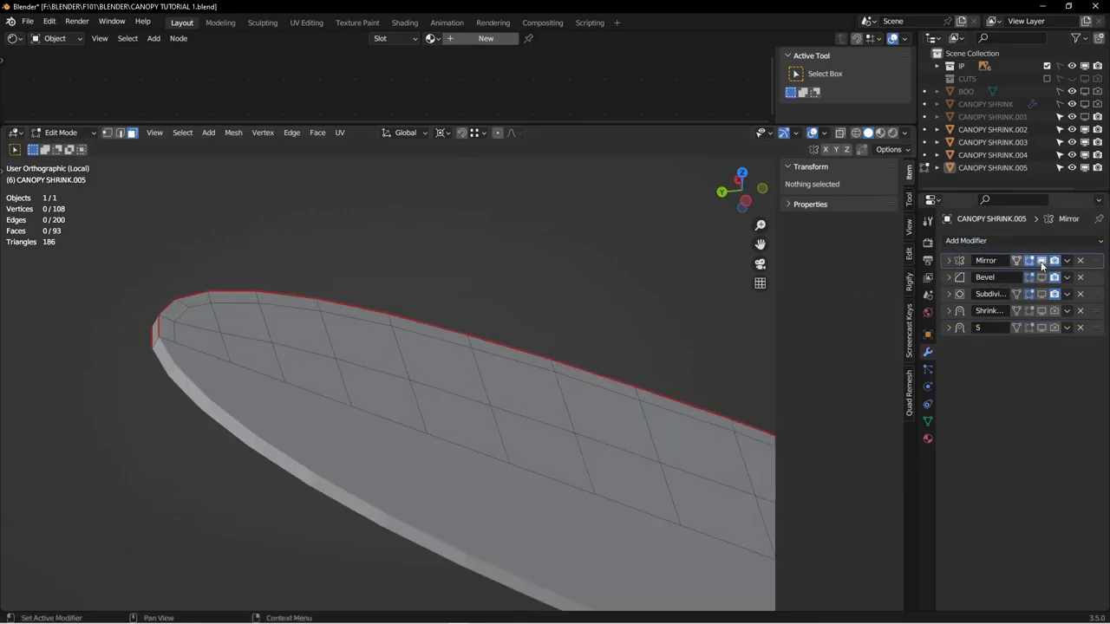
left_click(1041, 276)
left_click(1042, 294)
middle_click_drag(468, 364, 508, 383)
key("ctrl+Tab")
left_click(440, 365)
middle_click_drag(441, 365, 446, 334)
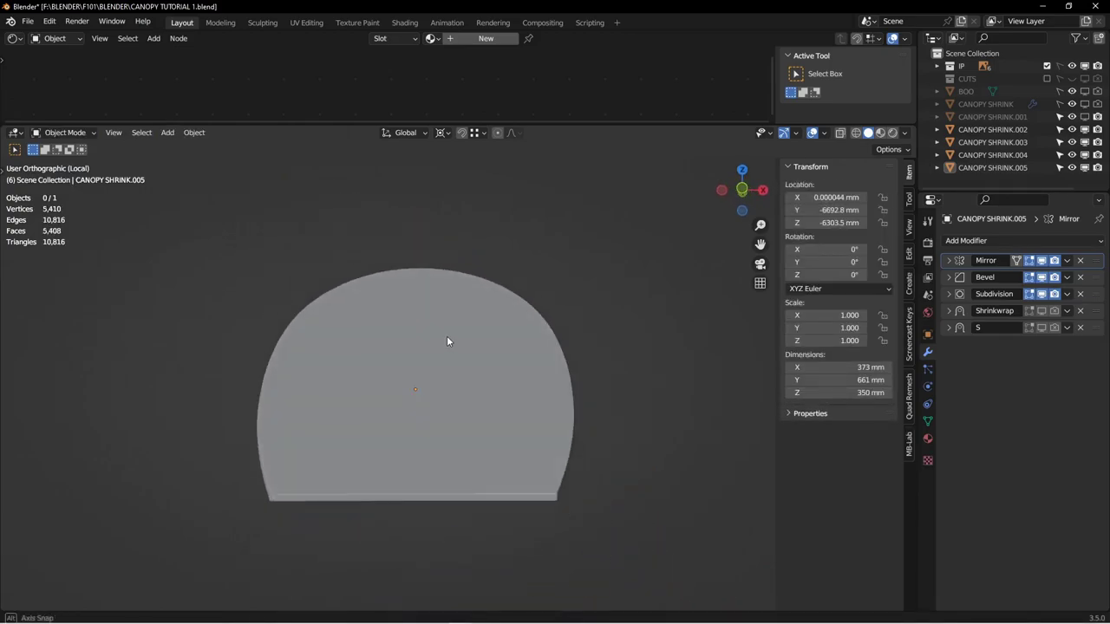
Step: Assign the existing glass material to the front panel and leave local view
left_click(927, 440)
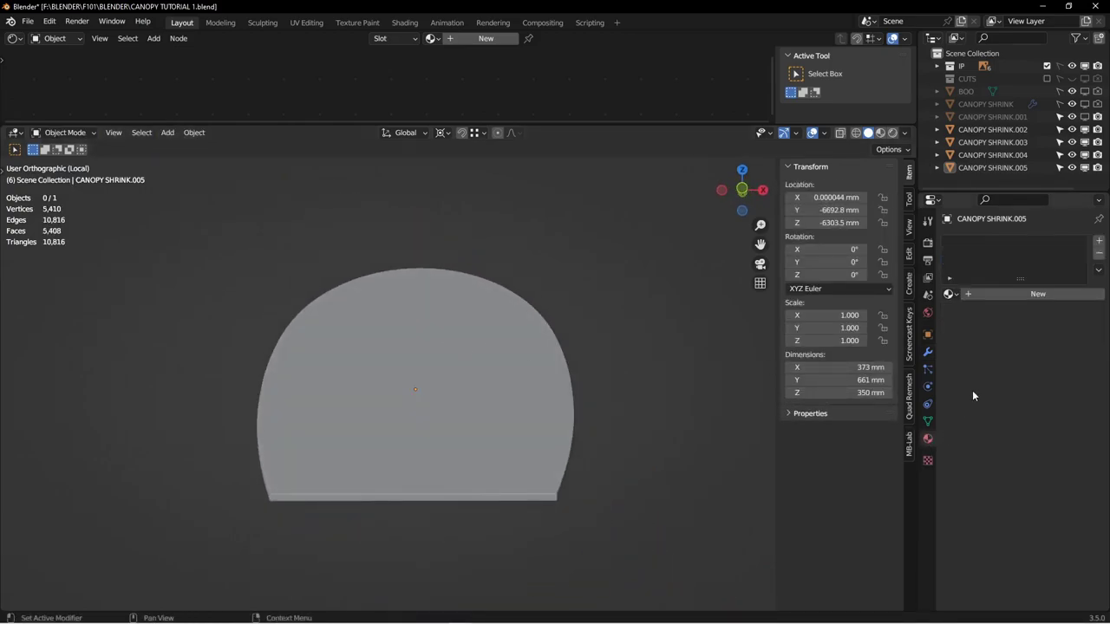
left_click(951, 294)
left_click(835, 315)
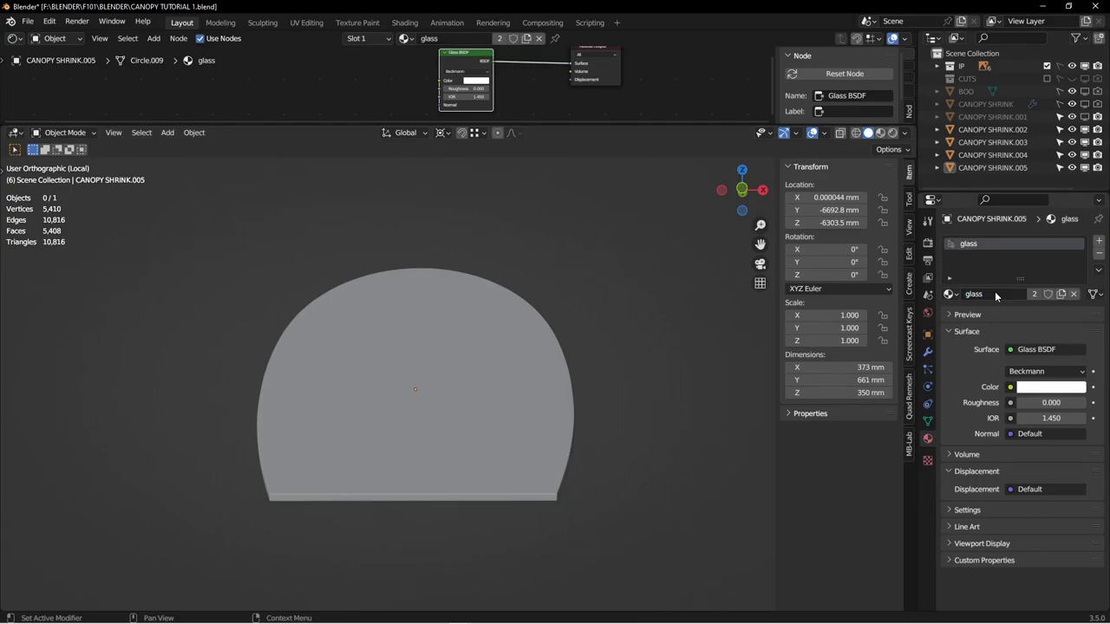
middle_click_drag(520, 364, 497, 397)
key("slash")
scroll(510, 398, "down", 3)
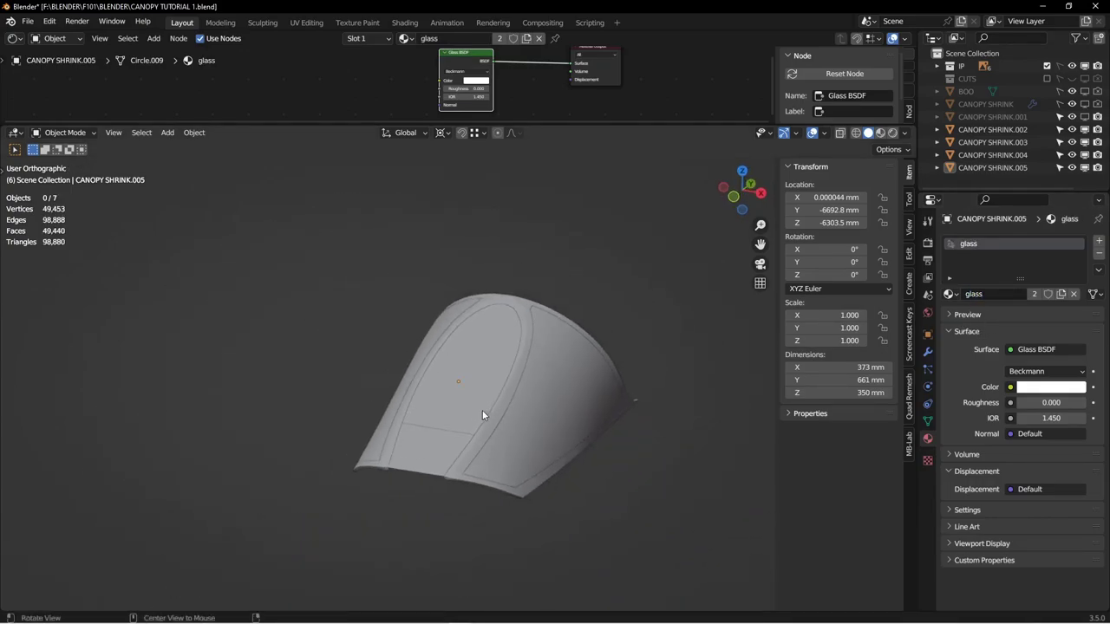
Step: Isolate the lower front panel CANOPY SHRINK.003 in local view, then add and apply a Solidify modifier with 10 mm thickness
left_click(443, 448)
scroll(441, 457, "up", 1)
key("KP_Divide")
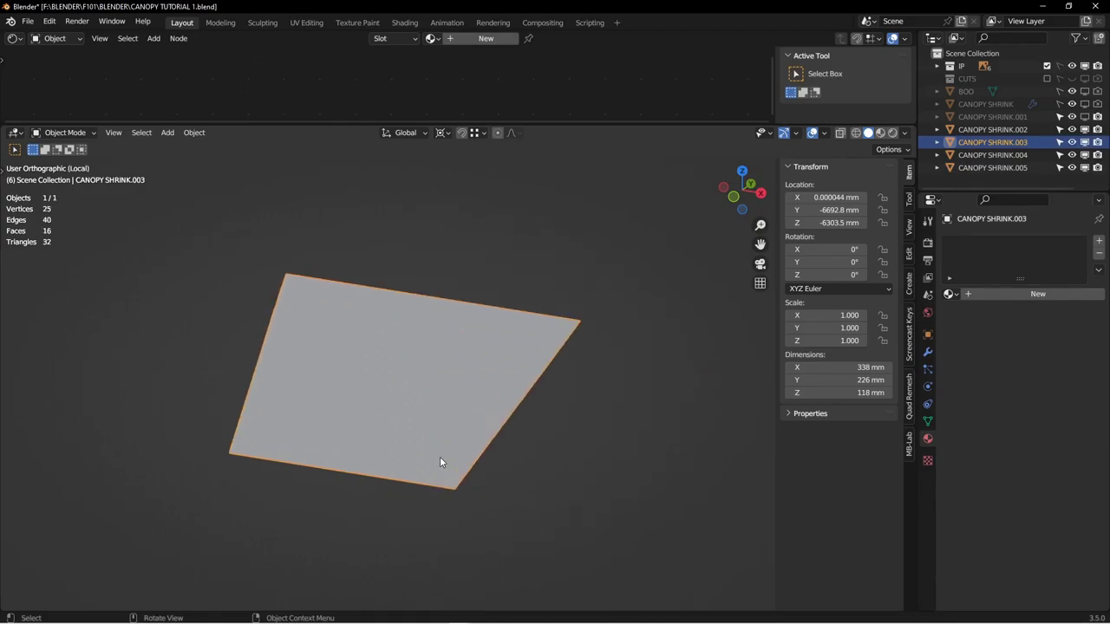
middle_click_drag(440, 456, 459, 425)
left_click(927, 351)
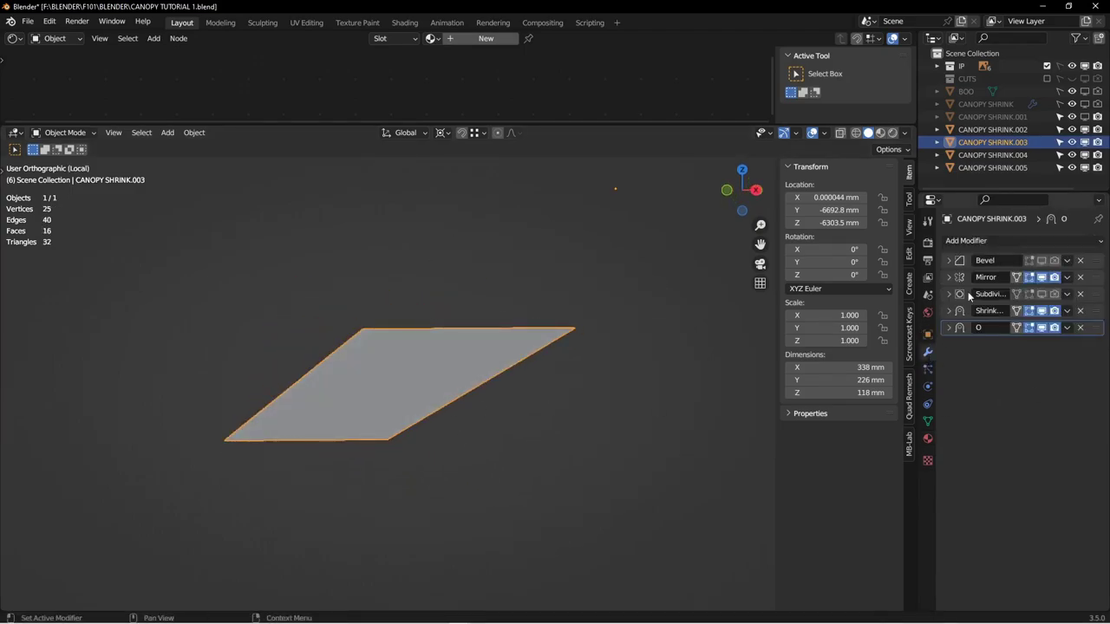
left_click(982, 236)
left_click(867, 456)
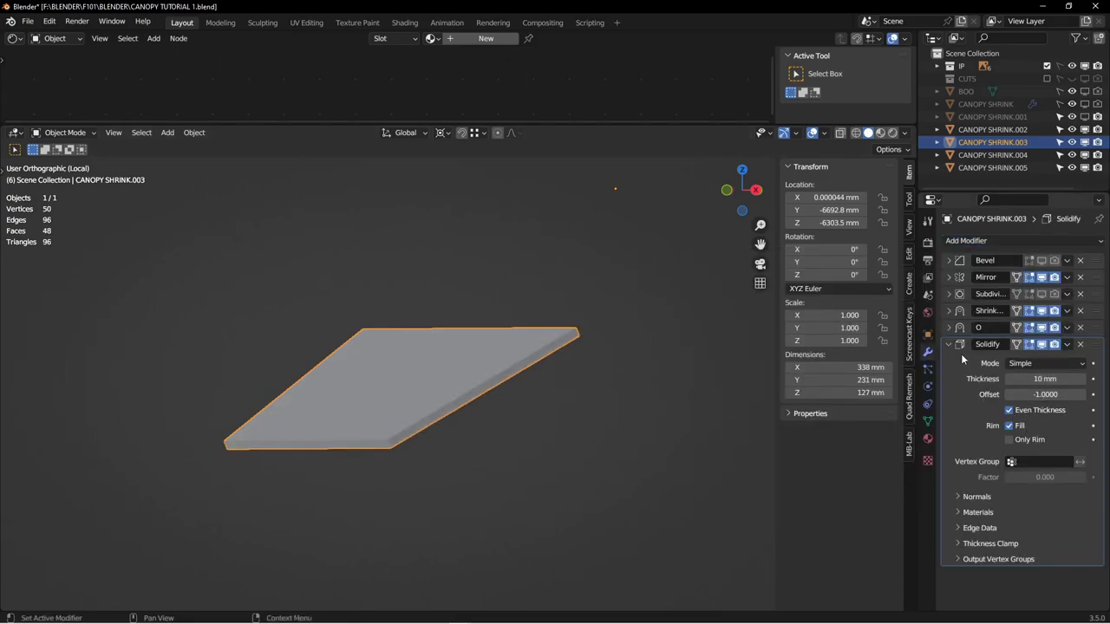
left_click(1066, 344)
left_click(1032, 356)
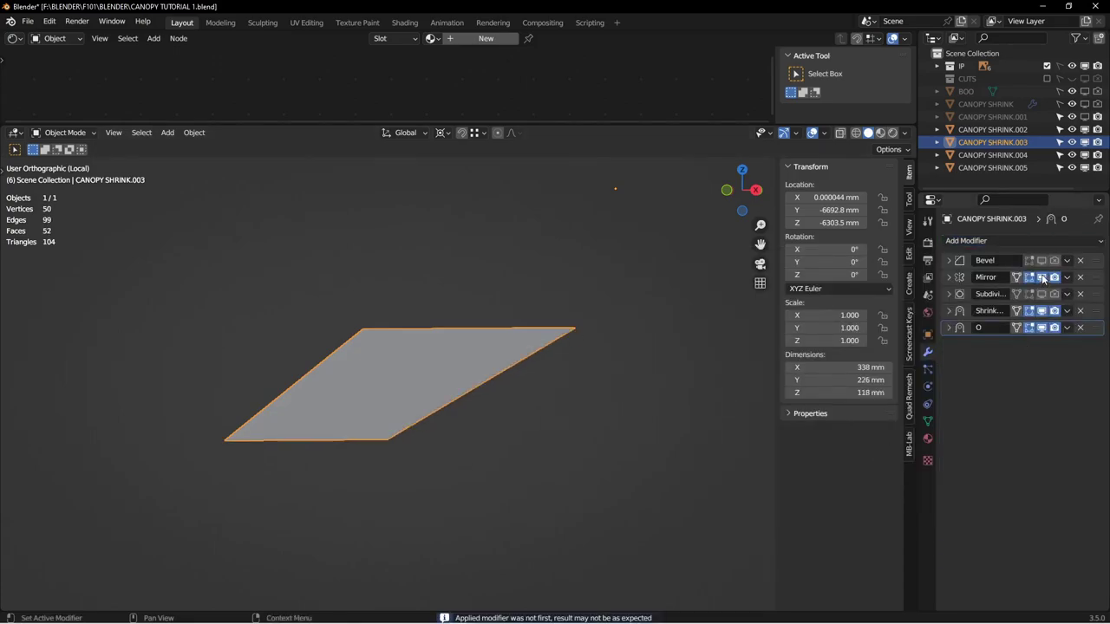
Step: Hide the lower panel's Mirror, Shrinkwrap and O modifiers in the viewport, and delete its rim faces along the mirror centre line
middle_click_drag(477, 438, 483, 459)
key("ctrl+Tab")
left_click(586, 447)
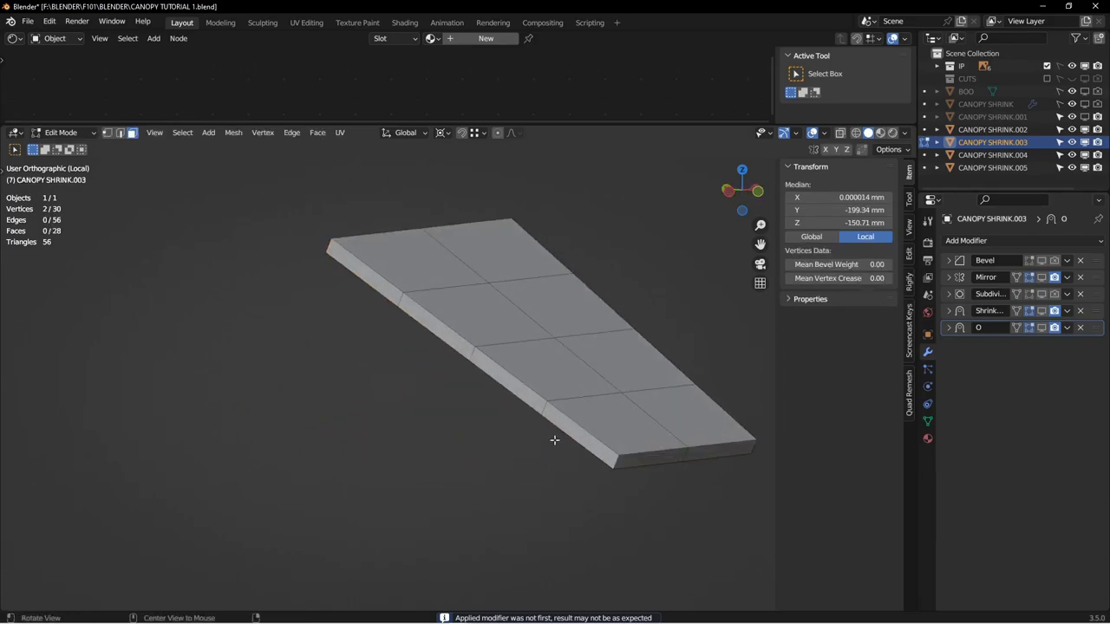
left_click(582, 441)
left_click(392, 288, "ctrl")
key("x")
left_click(368, 297)
Step: Select the lower panel's outer border edges and its vertical corner edges, and set their mean bevel weight to 1
middle_click_drag(428, 304, 407, 286)
key("2")
left_click(390, 236, "alt")
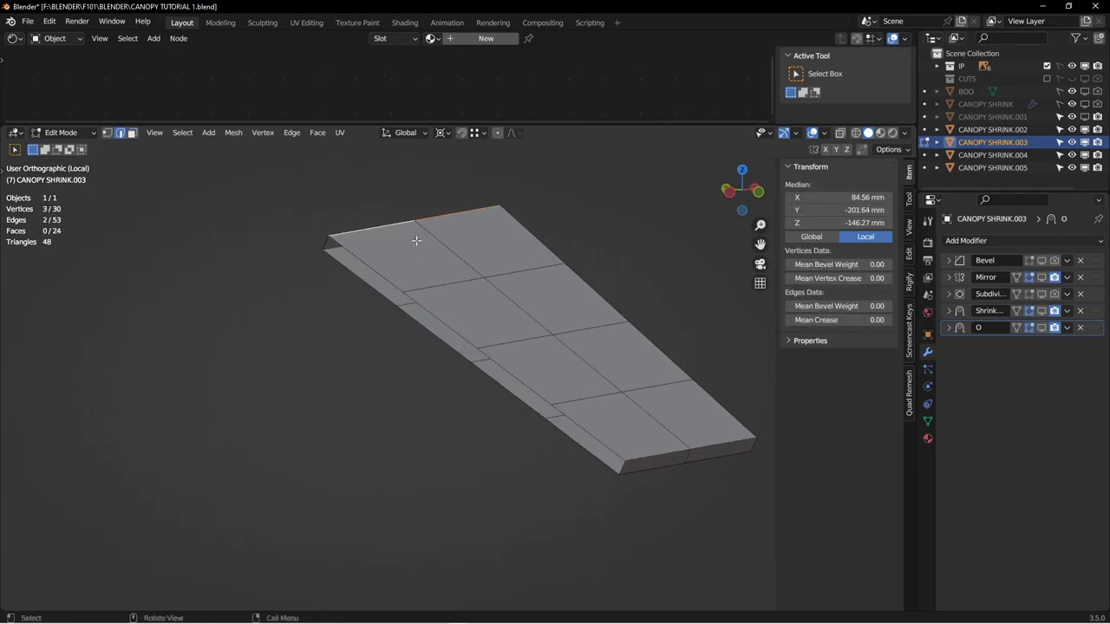
left_click(590, 289, "alt+shift")
left_click(677, 471, "alt+shift")
left_click(755, 447, "shift")
middle_click_drag(755, 447, 539, 431)
left_click(512, 425, "alt+shift")
left_click(572, 399, "shift")
left_click(514, 394, "shift")
key("ctrl+e")
left_click(539, 431)
left_click(830, 307)
type("1")
key("Return")
Step: Return to Object Mode, move Mirror above Bevel, and enable the viewport display of Mirror, Bevel and Subdivision
middle_click_drag(460, 398, 521, 468)
middle_click_drag(520, 468, 567, 365, "shift")
key("ctrl+Tab")
left_click(532, 363)
left_click_drag(1054, 261, 1029, 261)
left_click_drag(1096, 278, 1095, 259)
left_click(1042, 261)
middle_click_drag(676, 289, 542, 330)
left_click(1041, 294)
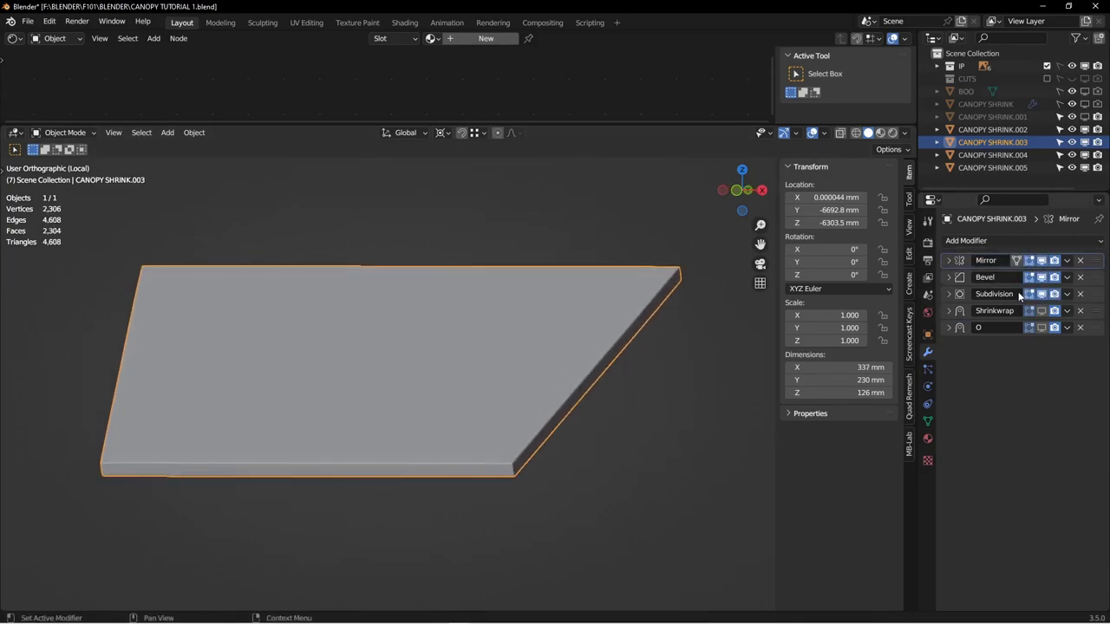
Step: Disable the lower panel's Subdivision, Shrinkwrap and O modifiers and leave local view
left_click(1040, 295)
left_click(1041, 295)
left_click(1042, 294)
left_click(1042, 294)
left_click(1041, 294)
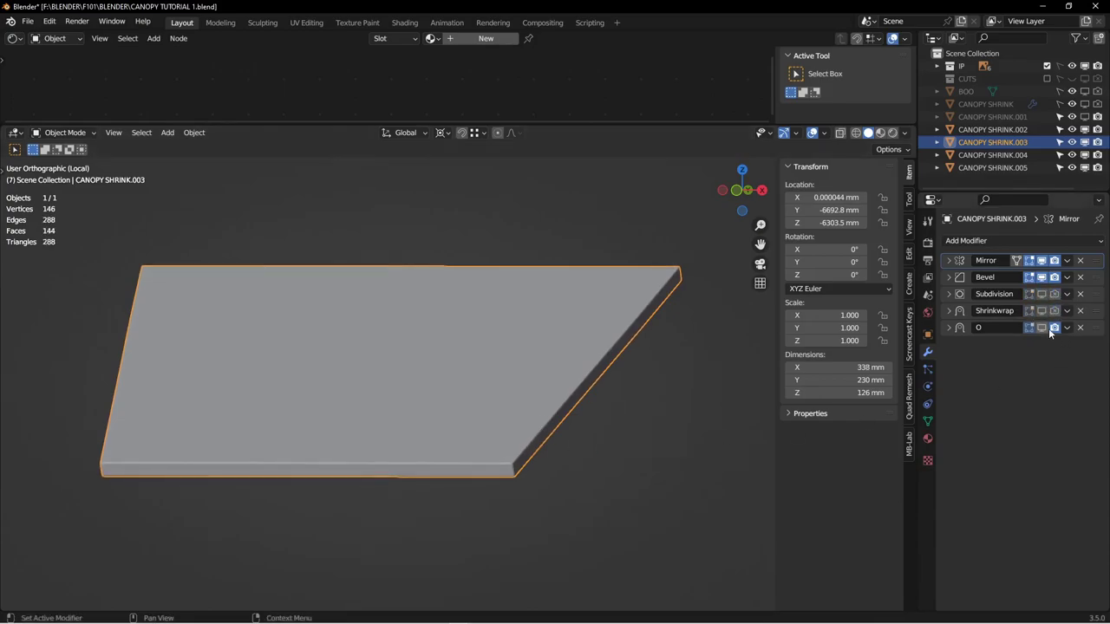
key("KP_Divide")
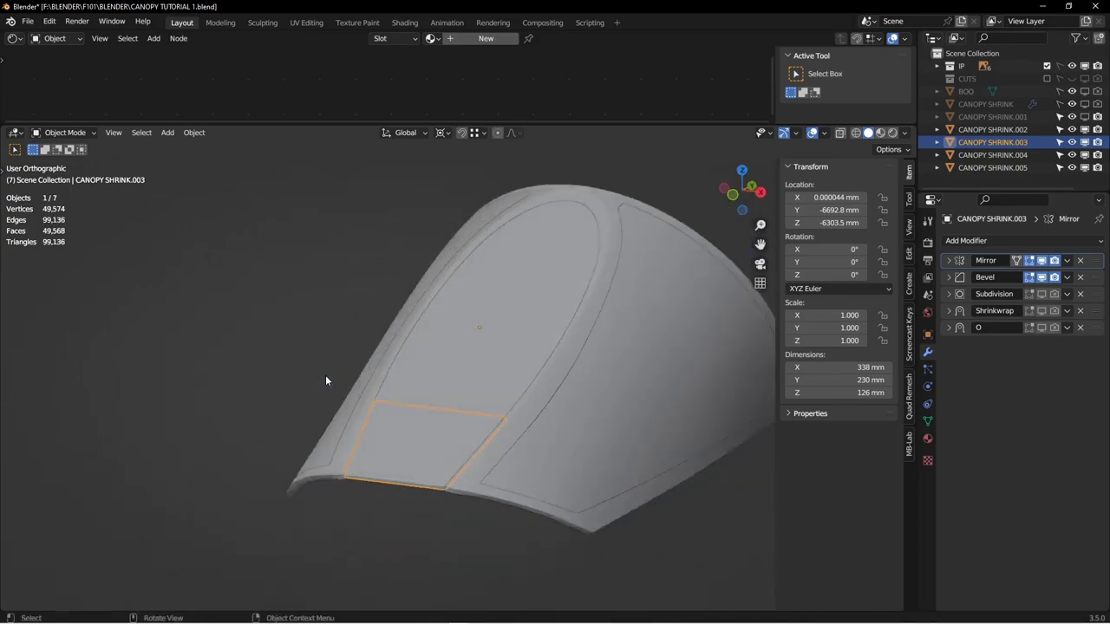
Step: Select the canopy frame CANOPY SHRINK.002 and enlarge the shader editor area above the viewport
middle_click_drag(326, 376, 313, 345)
scroll(345, 372, "up", 3)
scroll(289, 388, "up", 2)
middle_click_drag(383, 377, 283, 388, "shift")
key("alt+a")
middle_click_drag(569, 221, 572, 245, "shift")
left_click(575, 210)
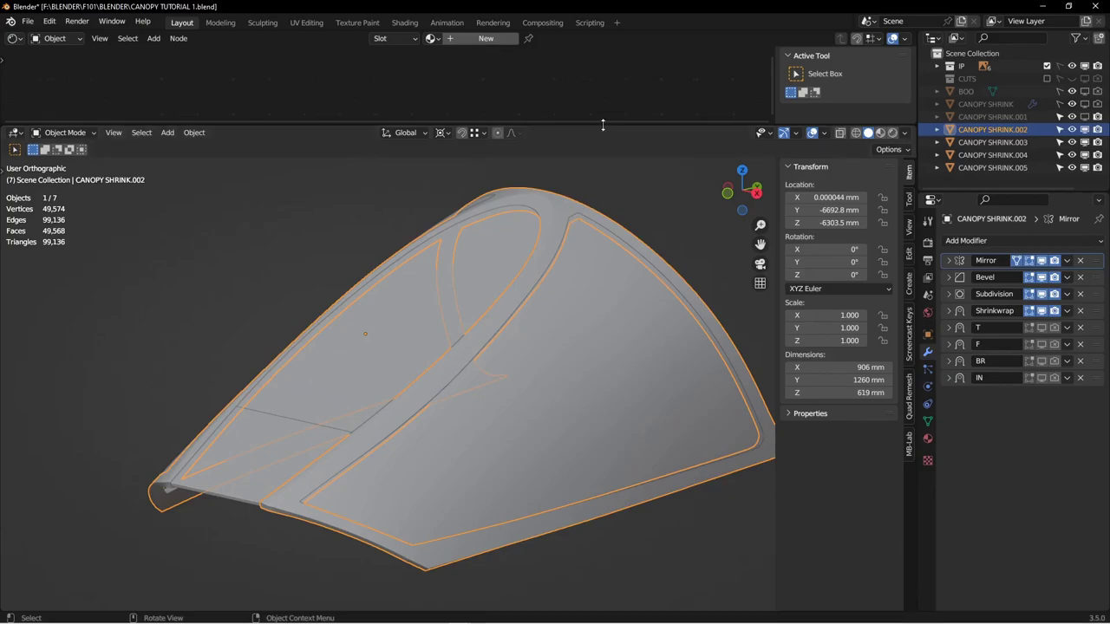
left_click_drag(602, 126, 602, 235)
middle_click_drag(563, 276, 685, 416)
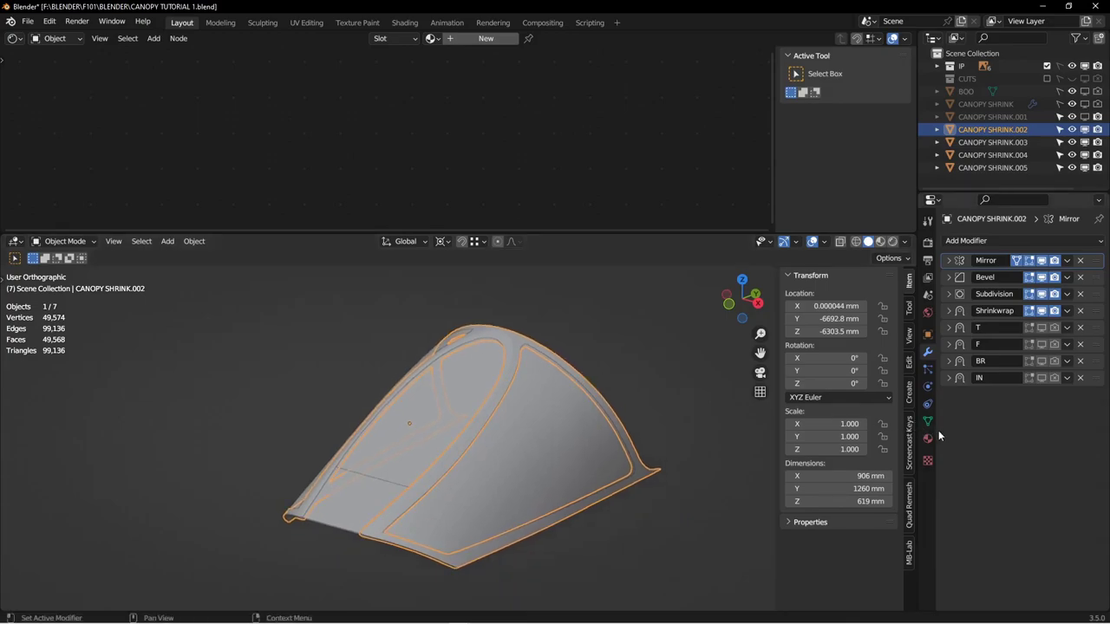
Step: Create a new material on the canopy frame and name it white
left_click(927, 437)
left_click(992, 288)
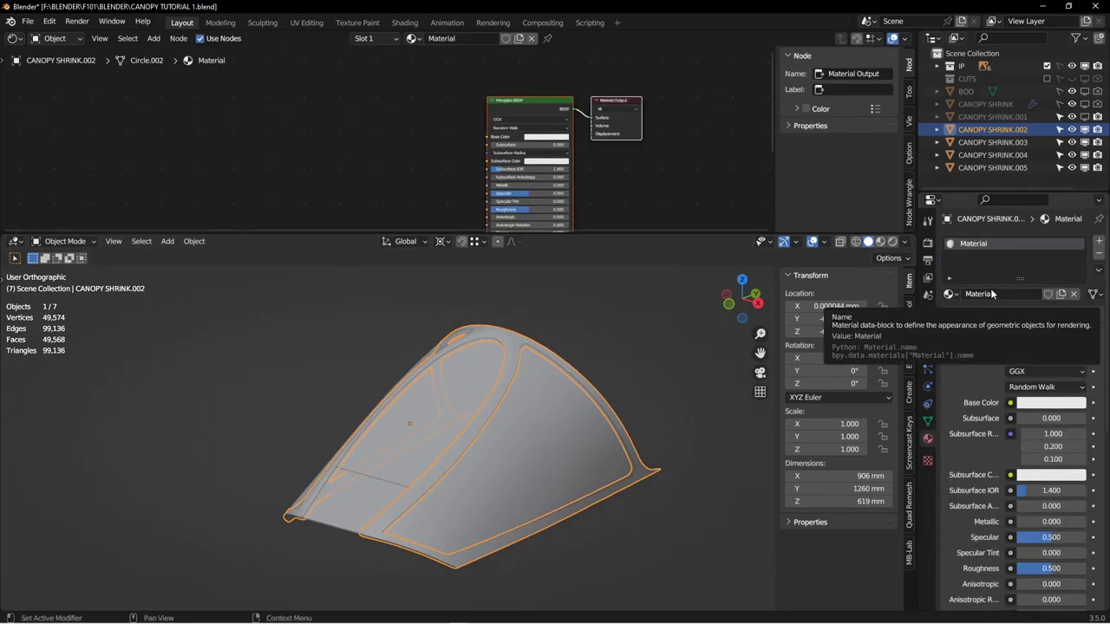
left_click(992, 294)
type("white")
key("Return")
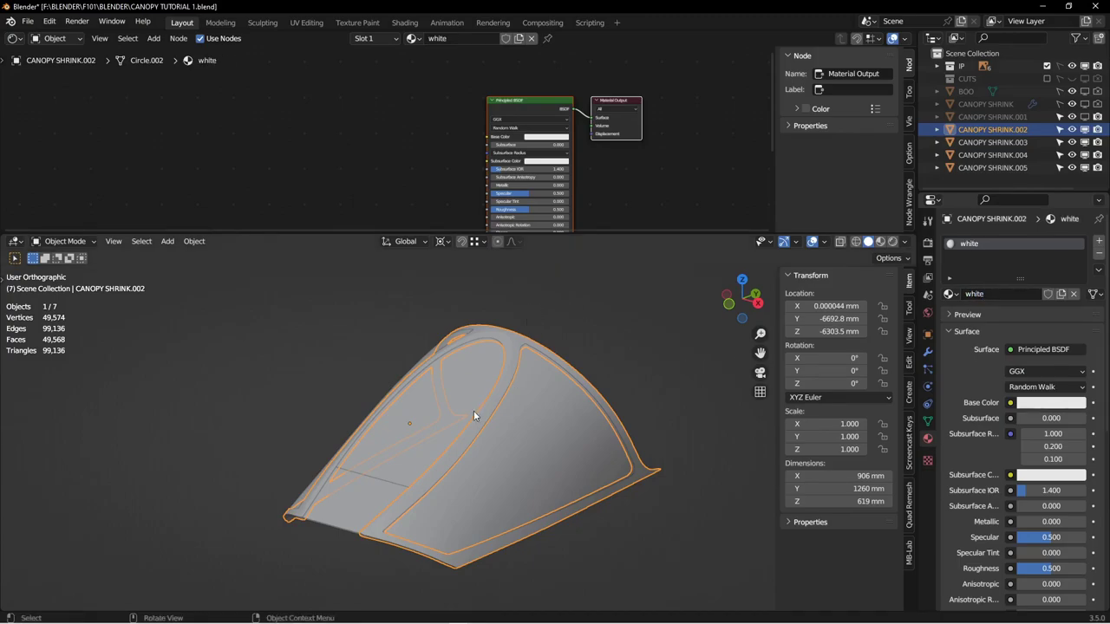
Step: Deselect everything, switch the viewport to rendered shading, and inspect the canopy's glass and frame up close
scroll(555, 388, "up", 1)
key("alt+a")
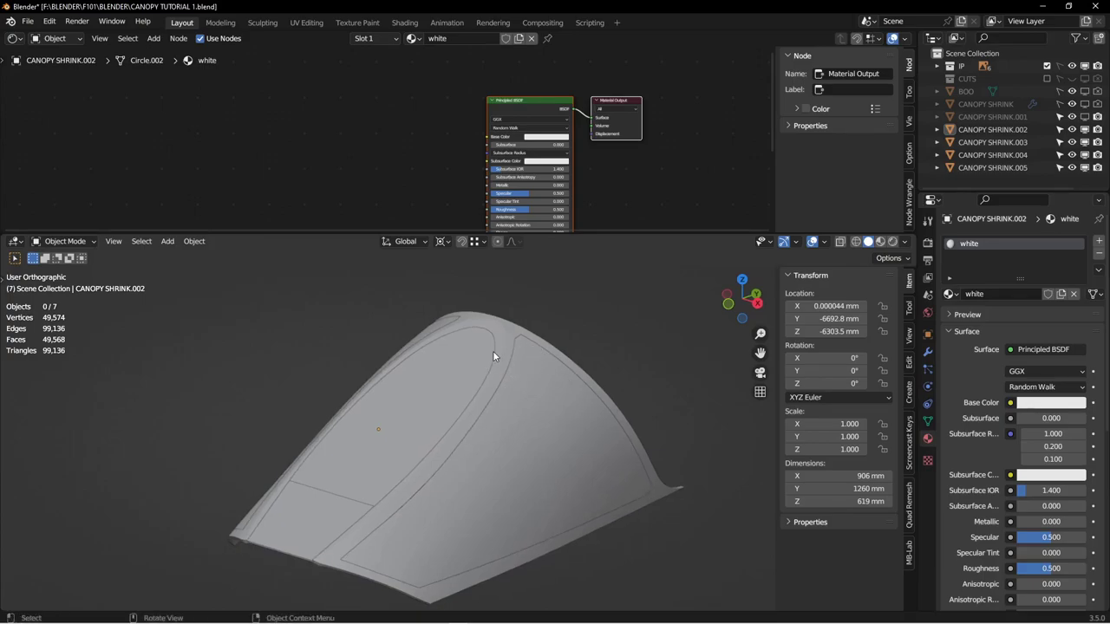
left_click(895, 245)
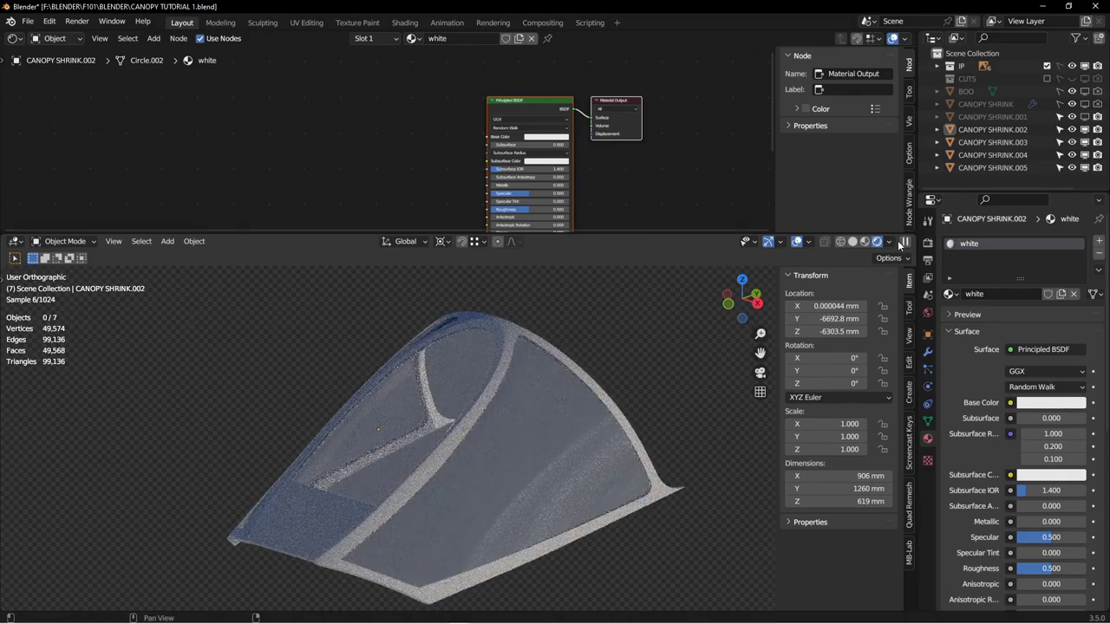
middle_click_drag(558, 408, 526, 446)
scroll(555, 415, "up", 5)
middle_click_drag(523, 448, 572, 432)
Step: Show the World shader nodes and set the environment Mapping node's Z rotation to 26.7°, checking the lighting on the canopy
left_click(56, 38)
left_click(58, 67)
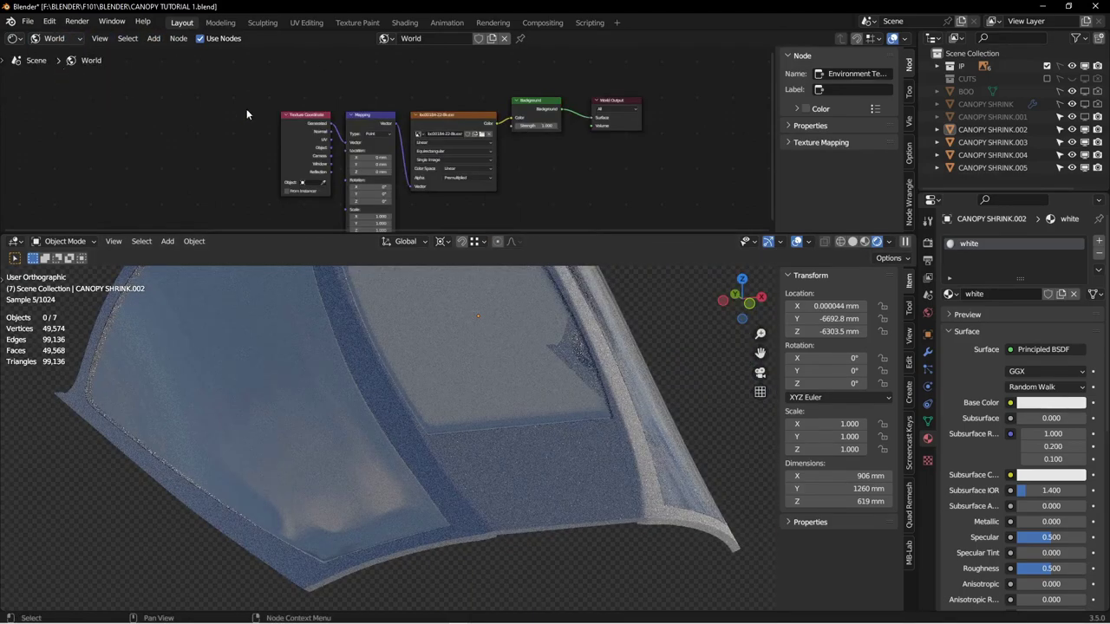
middle_click_drag(354, 176, 399, 130)
scroll(399, 129, "up", 4)
left_click_drag(426, 165, 554, 165)
middle_click_drag(555, 425, 604, 431, "alt")
middle_click_drag(252, 476, 399, 501)
scroll(407, 453, "up", 4)
middle_click_drag(441, 361, 532, 338)
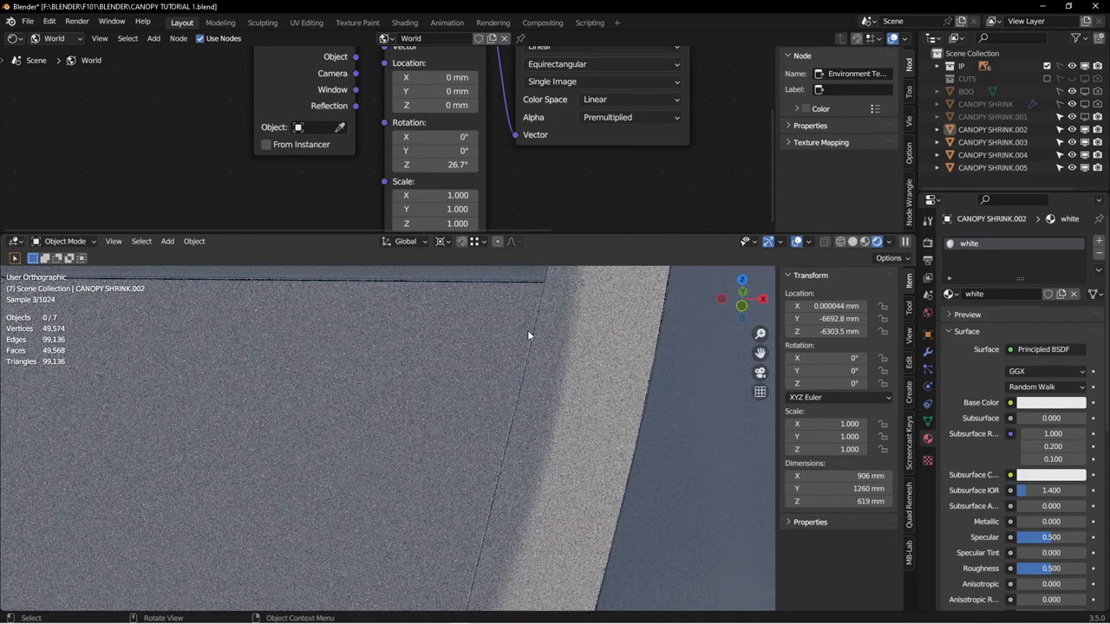
Step: Select the lower front panel, switch the shader editor back to Object shaders, and assign the white material to the panel
middle_click_drag(532, 390, 505, 161)
scroll(393, 127, "down", 2)
scroll(393, 127, "down", 2)
left_click(512, 364)
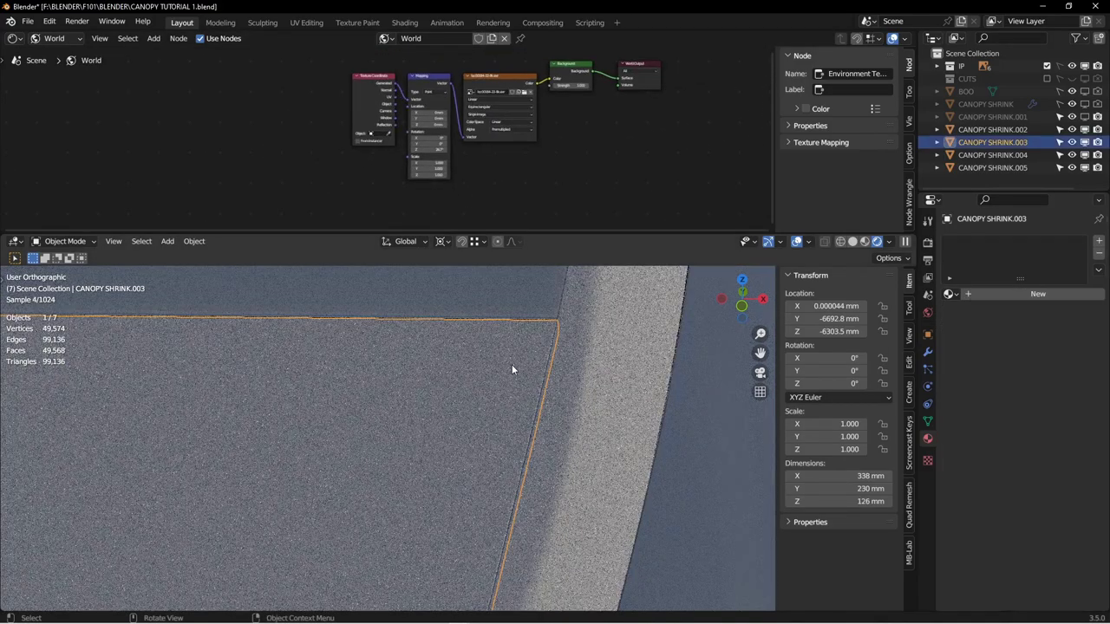
left_click(53, 39)
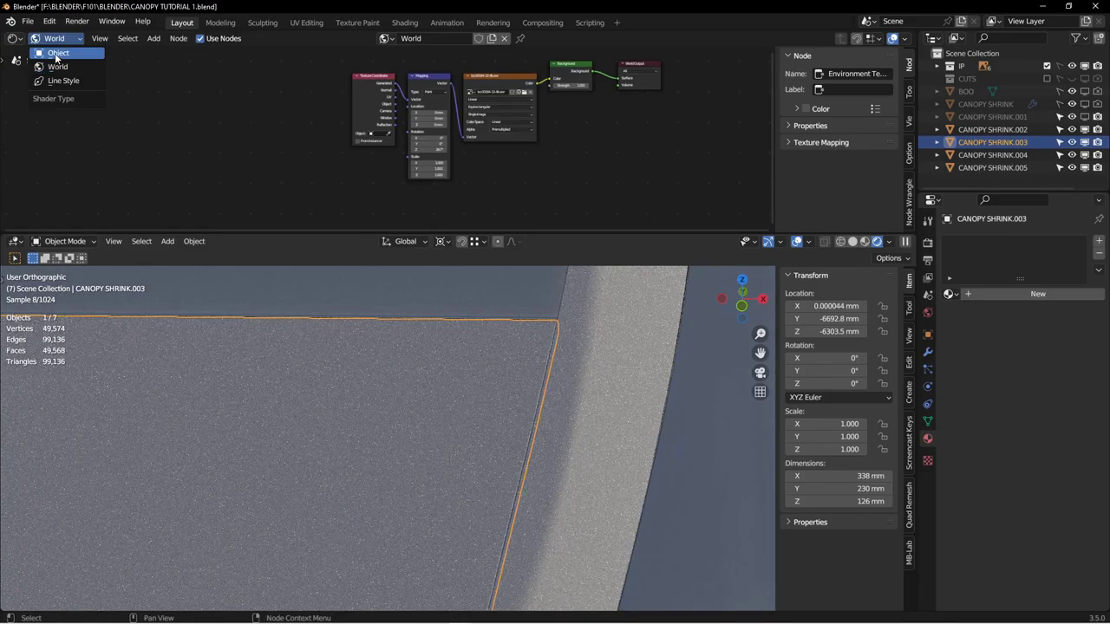
left_click(55, 53)
left_click(623, 436)
left_click(497, 420)
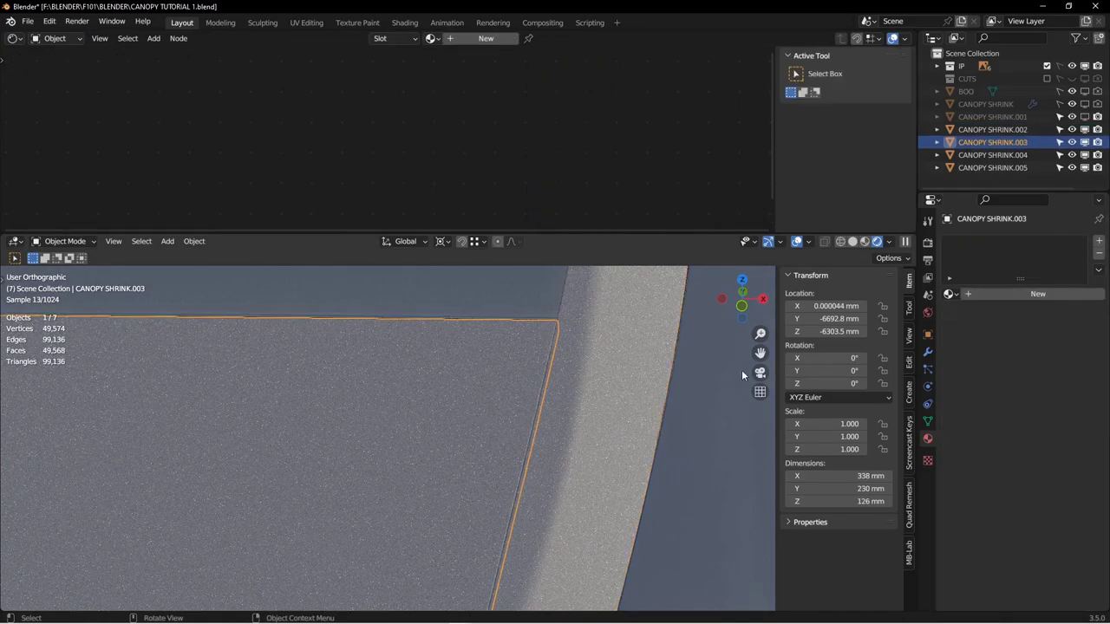
left_click(949, 294)
left_click(829, 321)
scroll(463, 423, "down", 6)
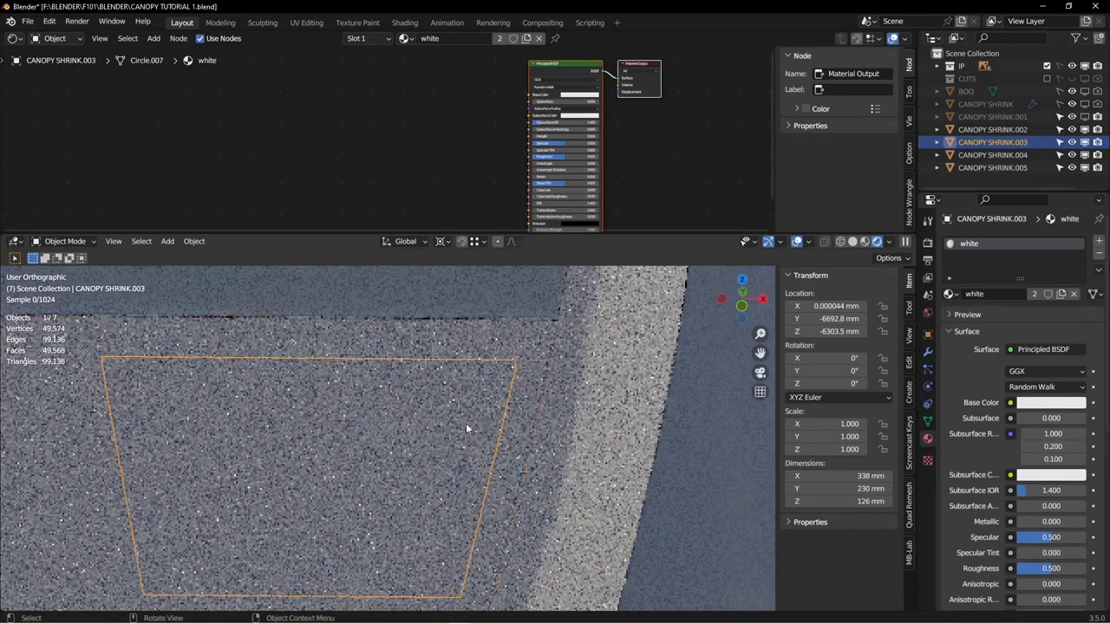
Step: Enlarge the shader editor further and make free space beside the white material's Principled BSDF node
scroll(461, 423, "up", 8)
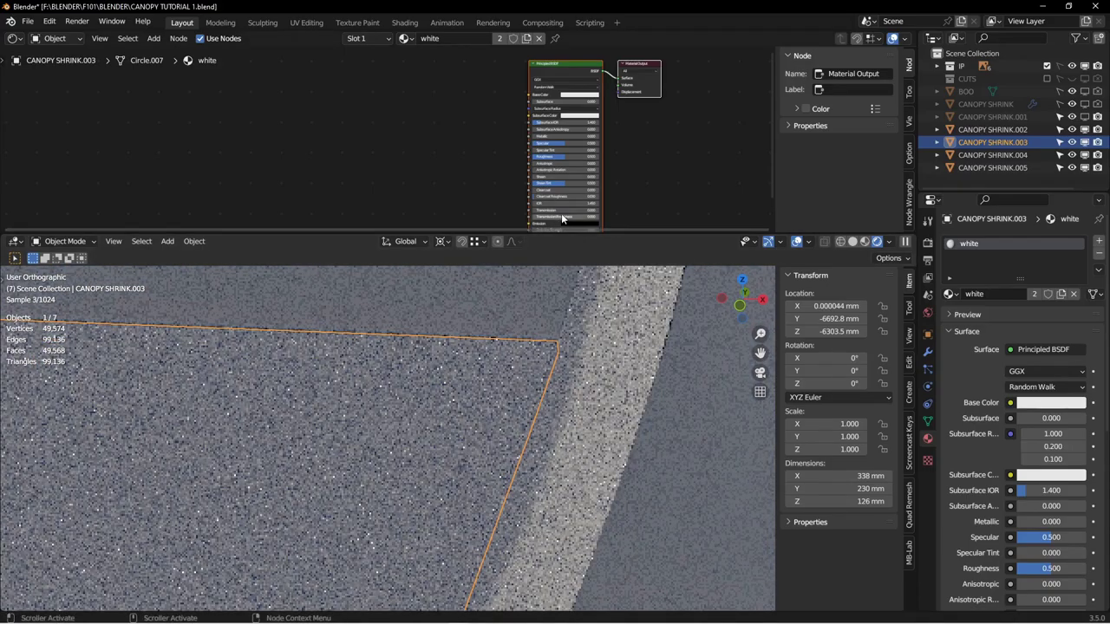
left_click_drag(564, 231, 550, 319)
middle_click_drag(549, 491, 517, 496, "shift")
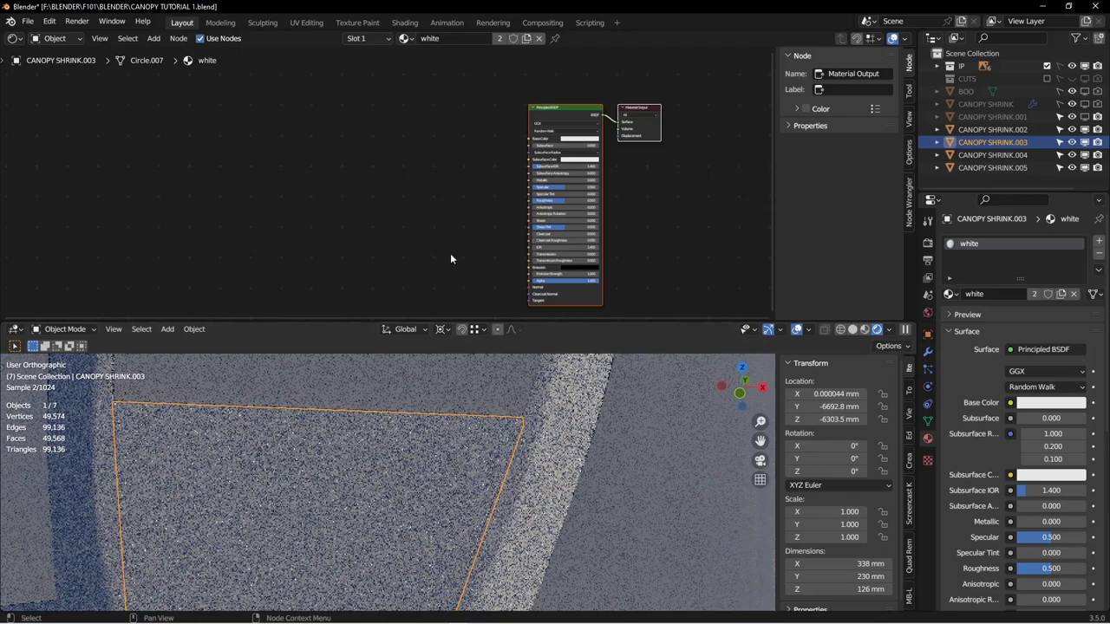
middle_click_drag(391, 192, 460, 154)
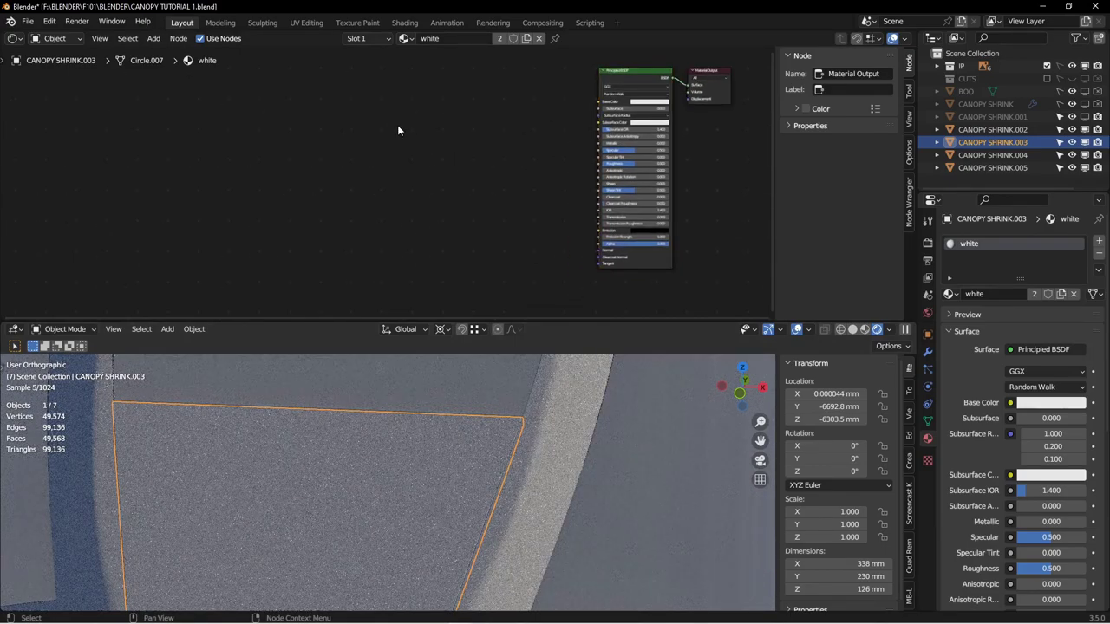
Step: Add an Ambient Occlusion node to the white material, well ahead of the Principled BSDF node
key("shift+a")
mouse_move(397, 126)
left_click(372, 82)
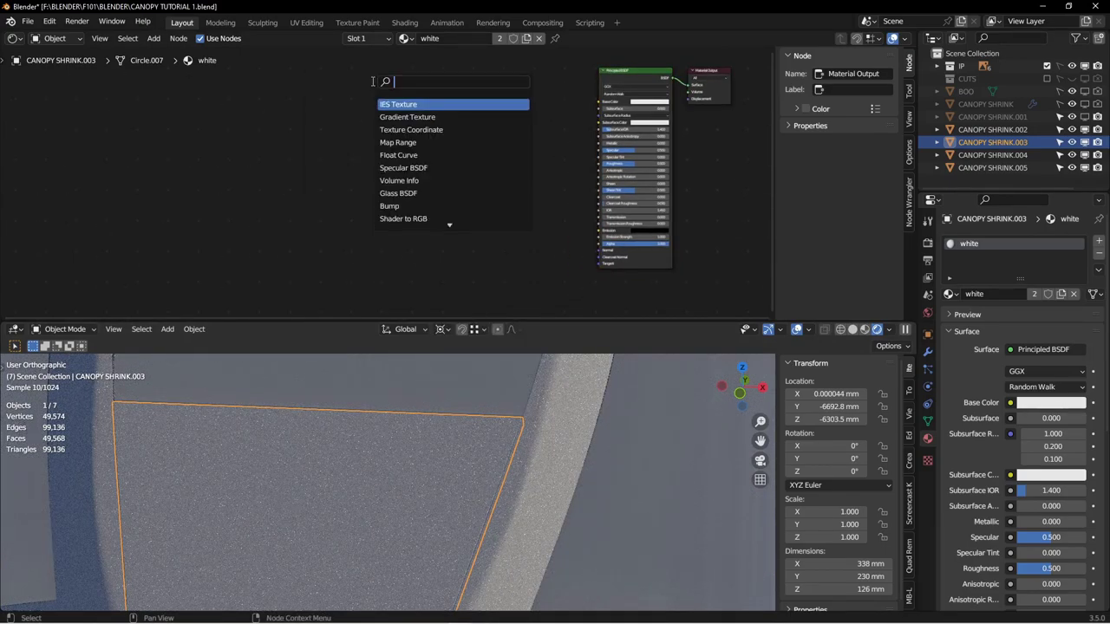
type("am")
left_click(393, 103)
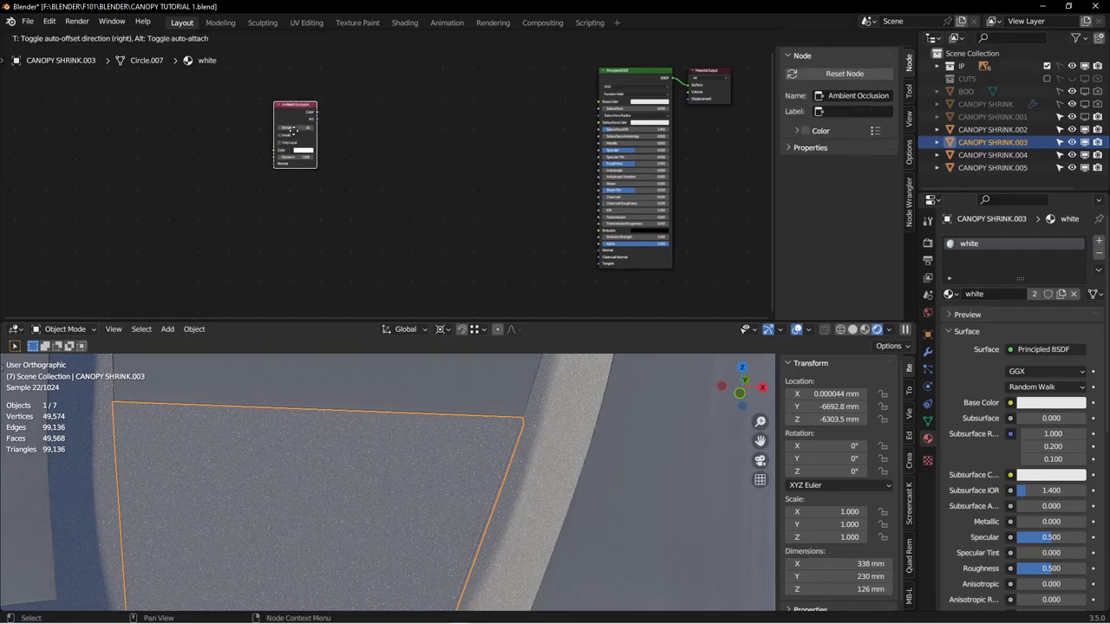
Step: Add a Math node beside the Ambient Occlusion node and set its operation to Power
key("shift+a")
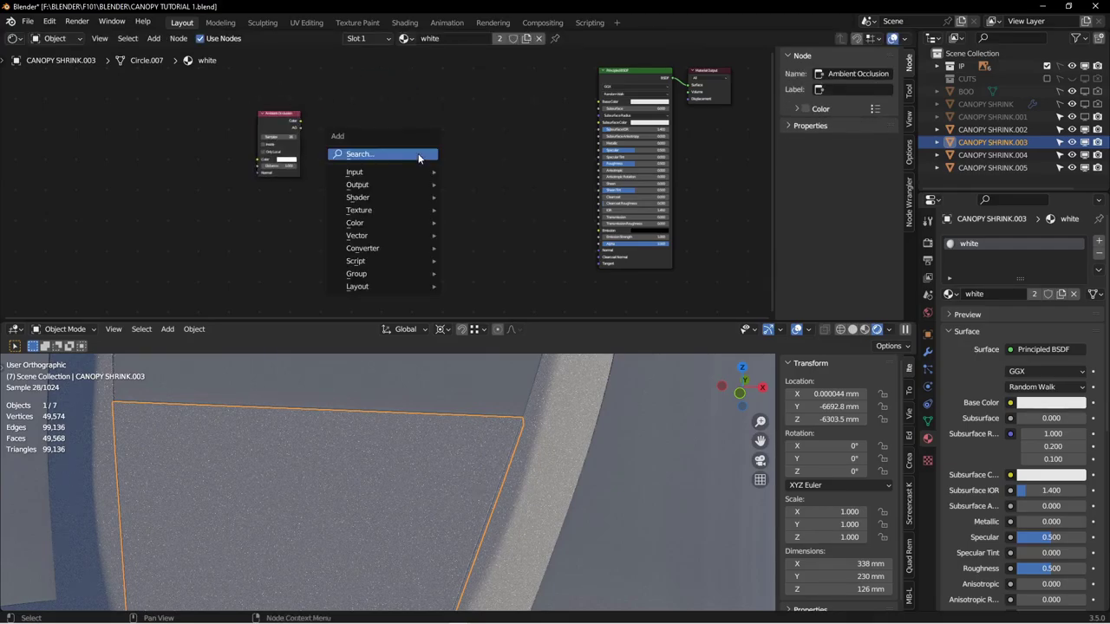
left_click(419, 153)
type("mat")
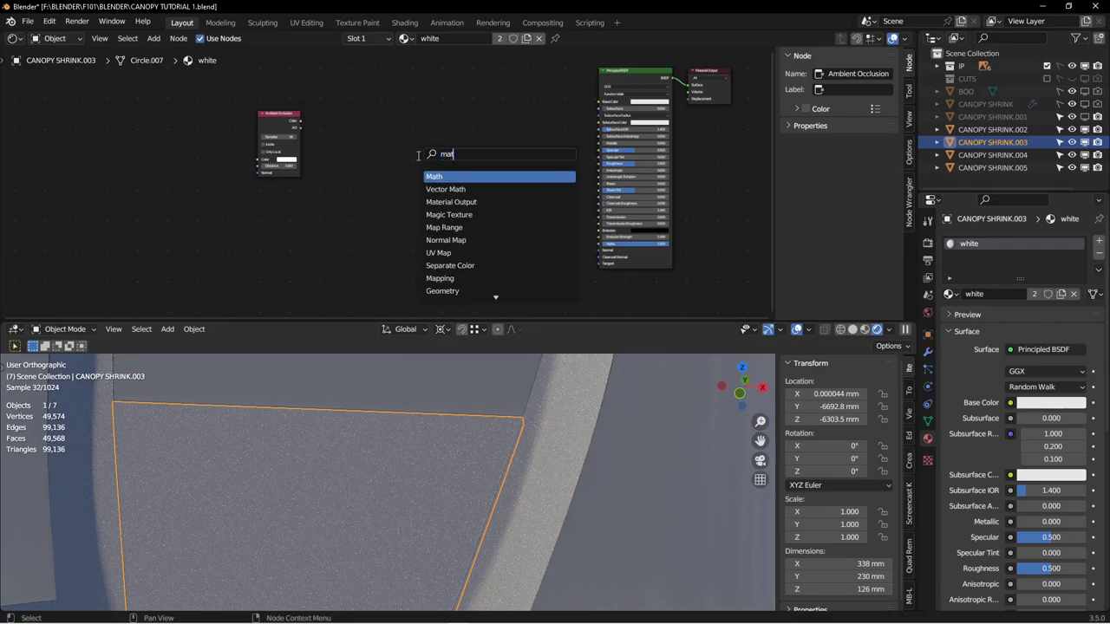
key("Return")
left_click(357, 139)
scroll(371, 153, "up", 4)
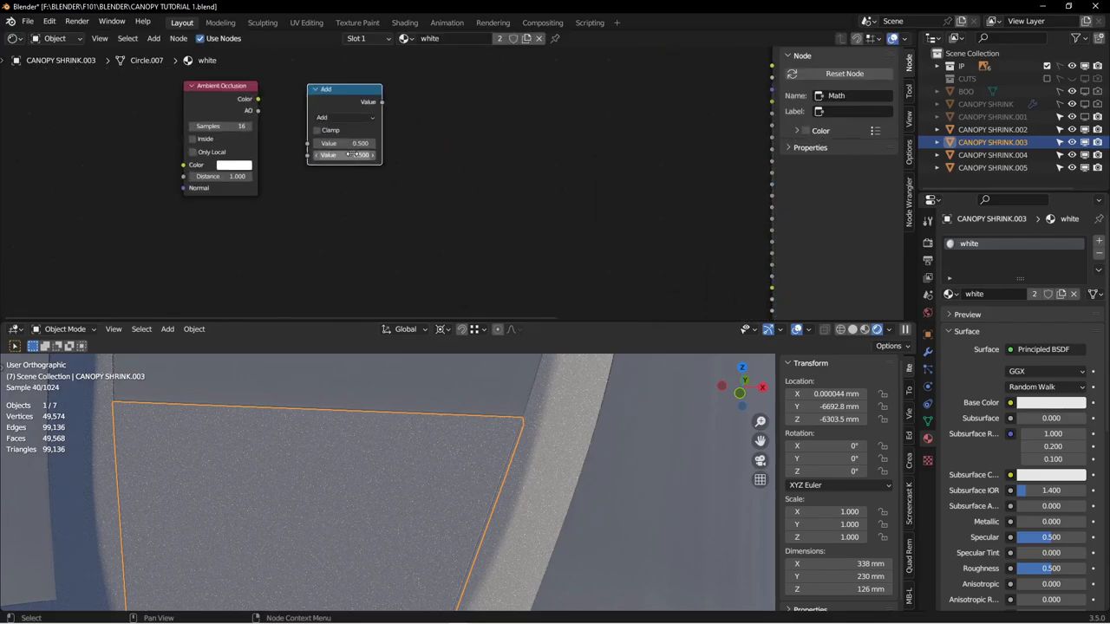
left_click(346, 111)
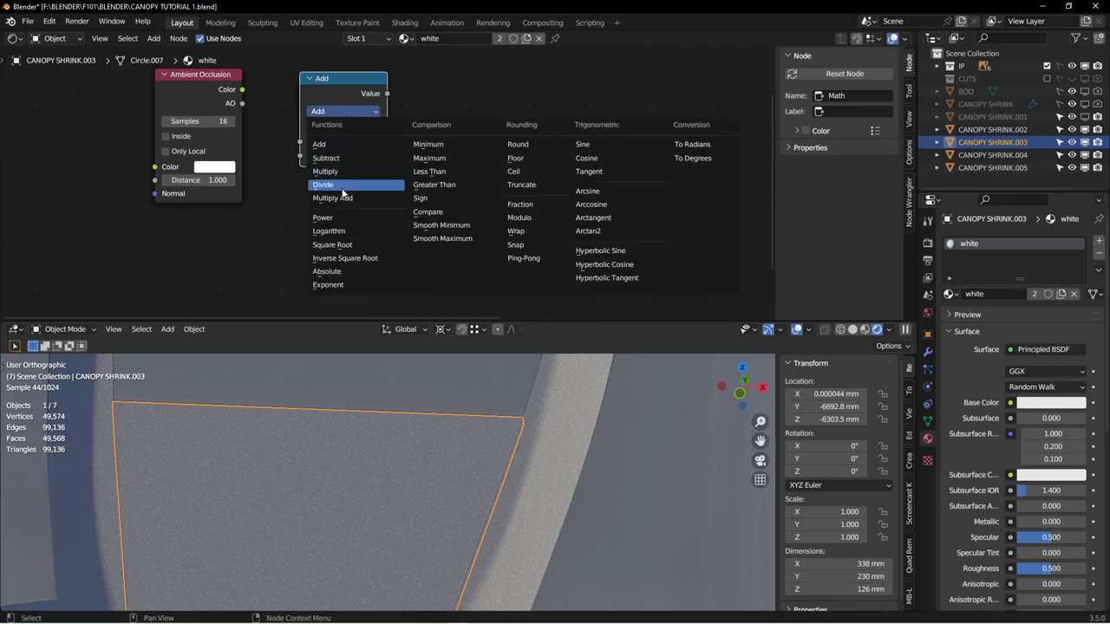
left_click(349, 217)
Step: Connect the Ambient Occlusion node's AO output to the Power node's Base and set the Exponent to 4
left_click_drag(243, 103, 271, 105)
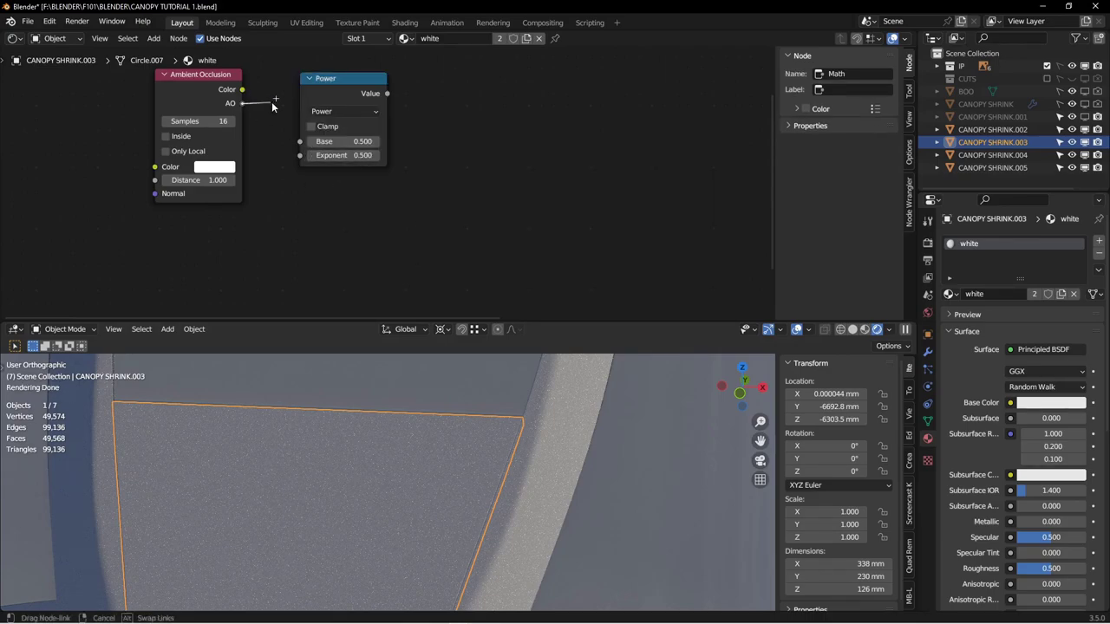
left_click_drag(290, 152, 300, 141)
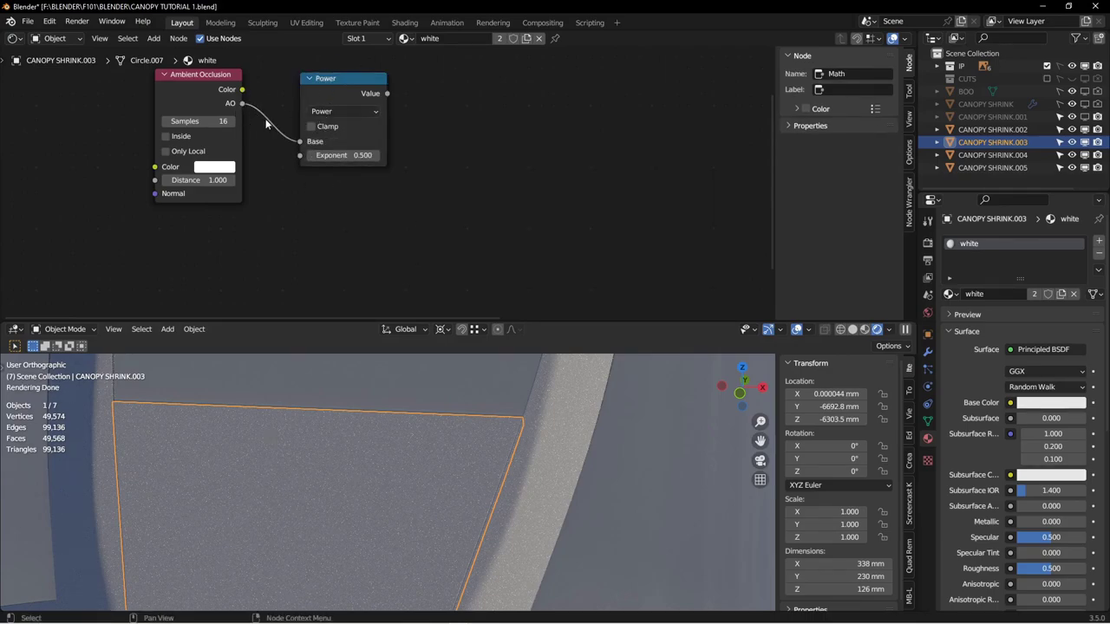
left_click(327, 156)
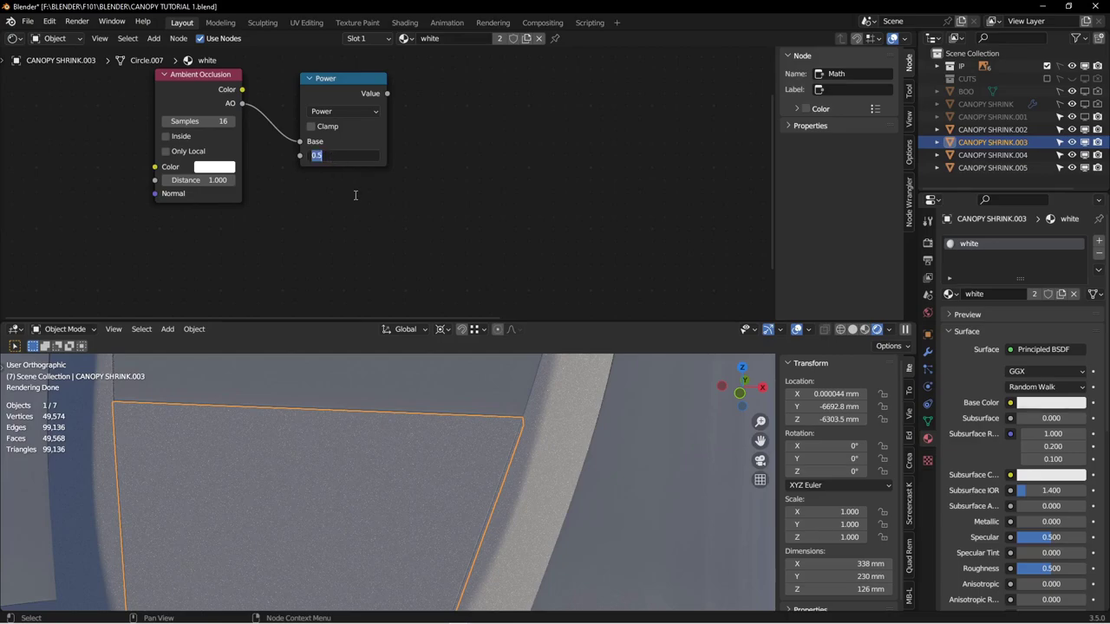
type("4")
key("Return")
Step: Preview the Power node's output on the canopy and examine the lower front panel's seams
scroll(357, 199, "down", 2)
left_click(333, 107, "ctrl+shift")
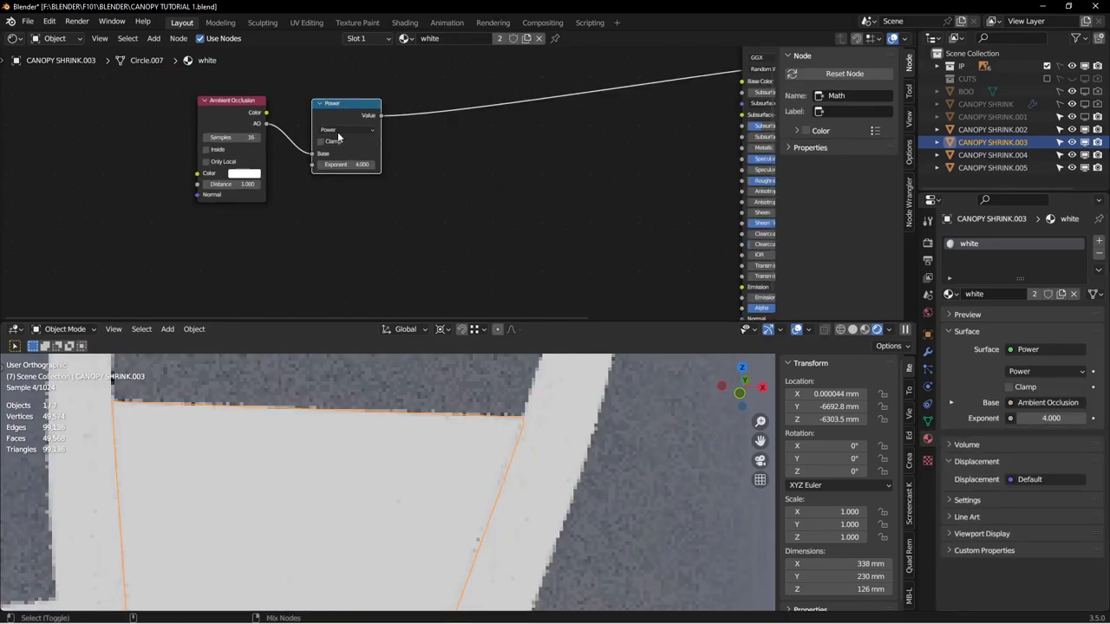
middle_click_drag(488, 493, 451, 457)
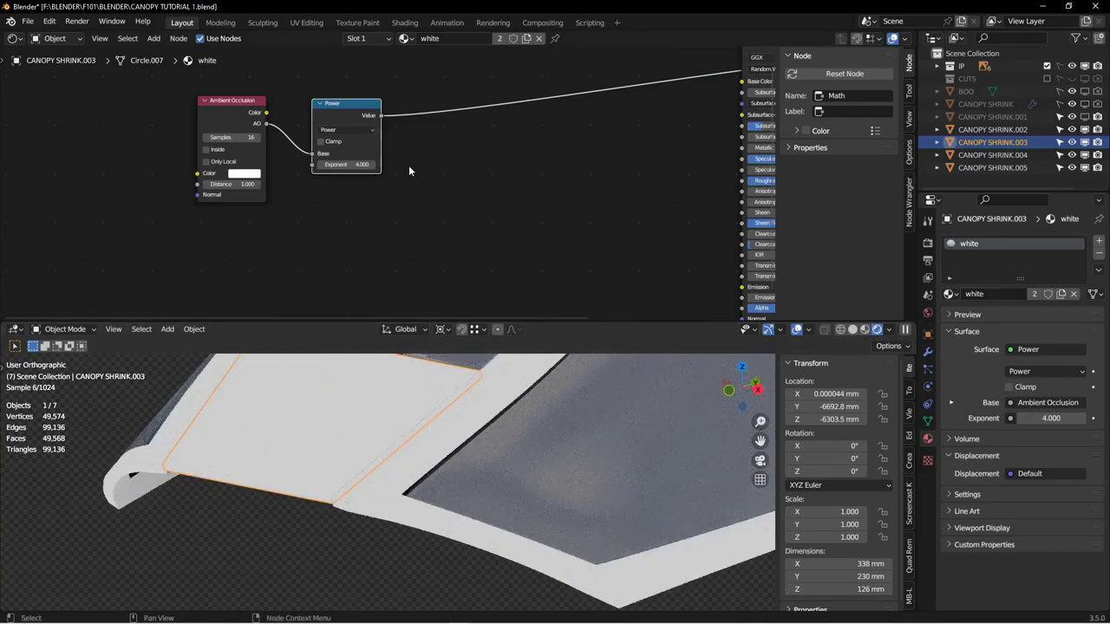
Step: Insert a ColorRamp node on the link after the Power node
middle_click_drag(404, 153, 262, 212)
key("shift+a")
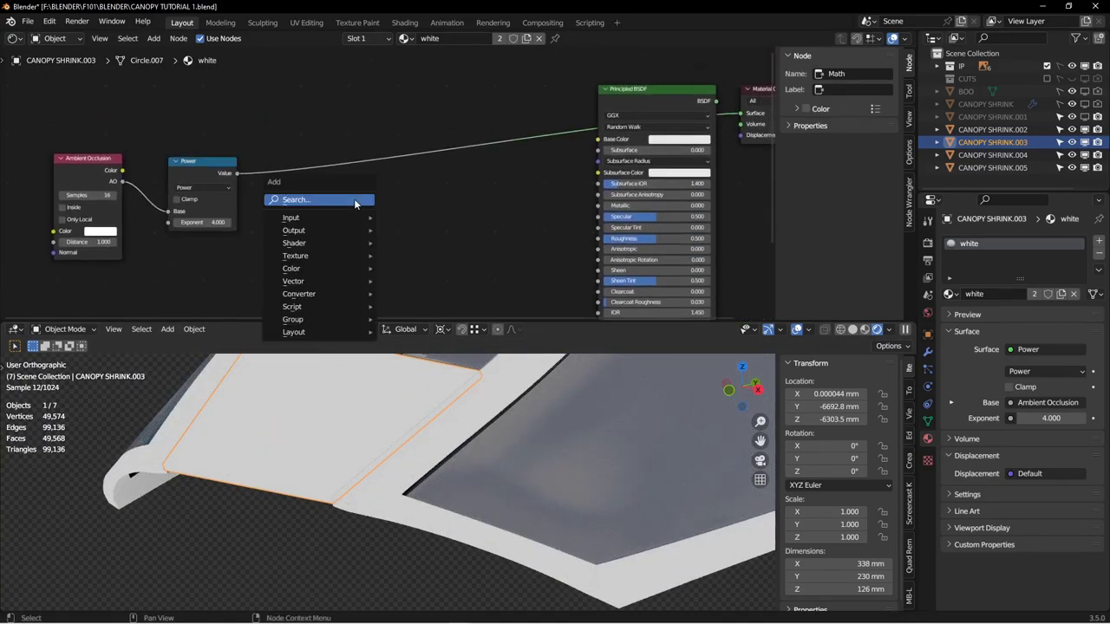
mouse_move(320, 294)
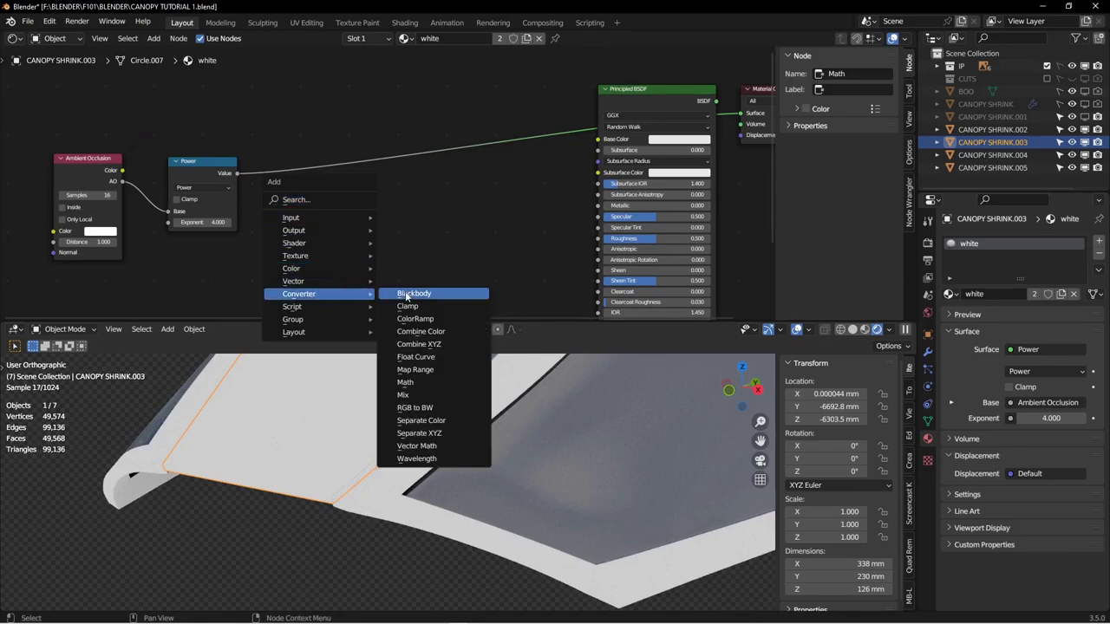
left_click(414, 319)
left_click(305, 156)
scroll(305, 156, "up", 2)
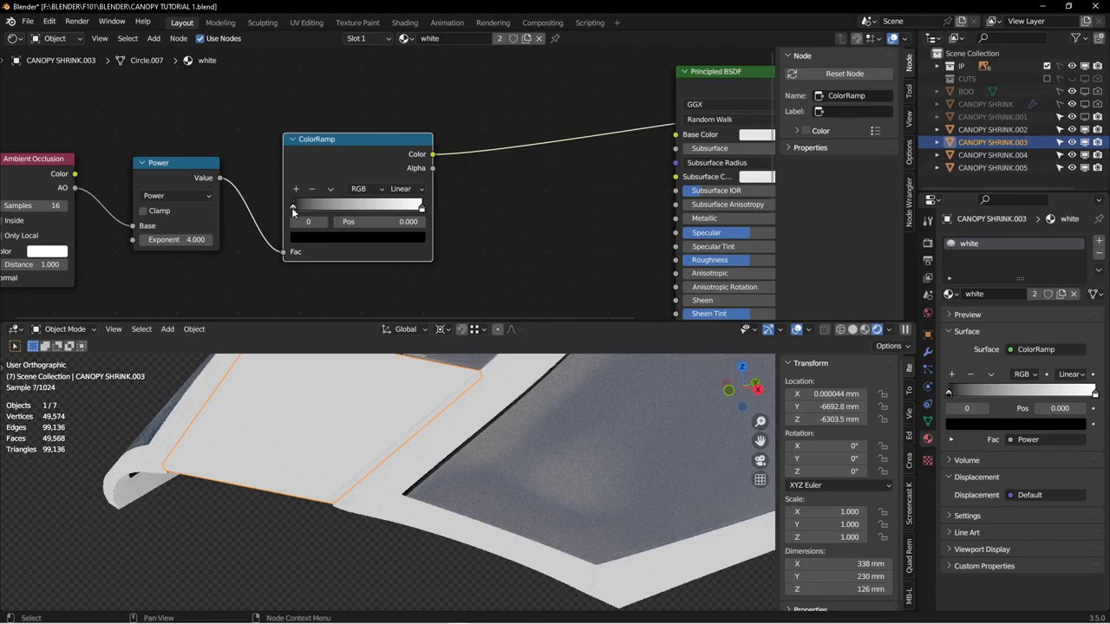
Step: Move the ColorRamp's black stop to position 0.377
left_click(422, 208)
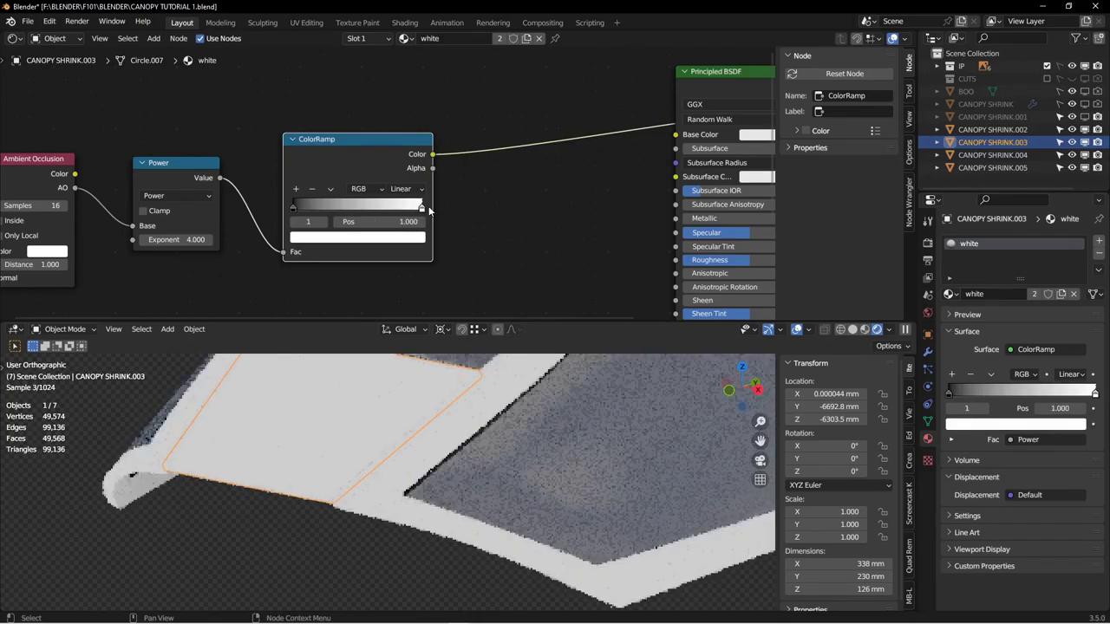
left_click_drag(299, 205, 332, 214)
scroll(333, 214, "down", 4)
middle_click_drag(313, 235, 380, 212)
scroll(380, 211, "up", 1)
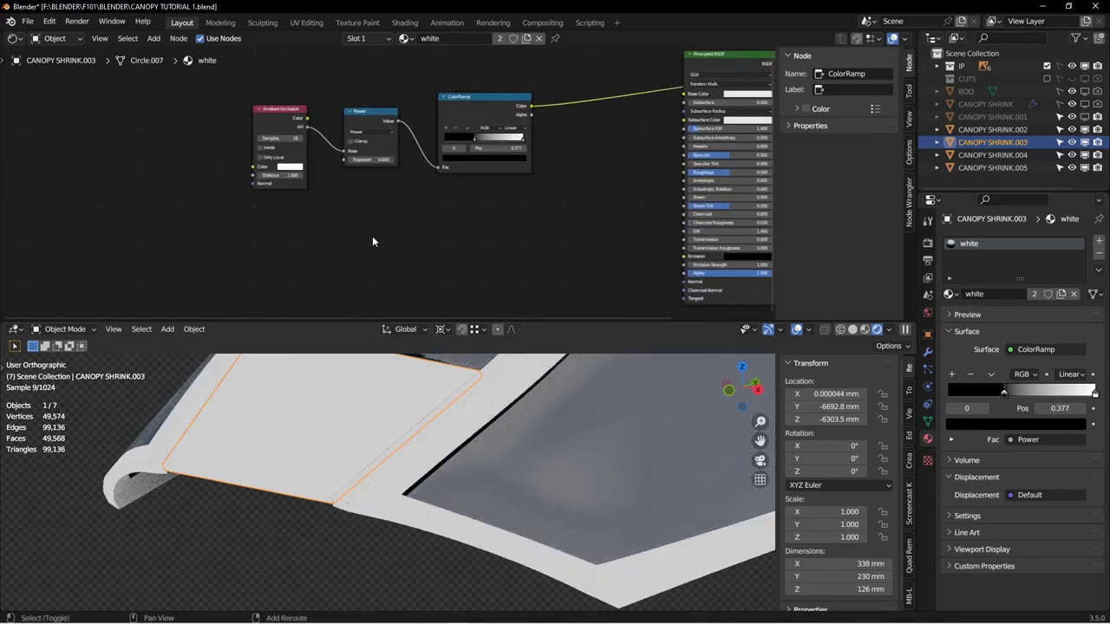
Step: Add a Bevel node below and ahead of the Ambient Occlusion node
key("shift+a")
left_click(355, 142)
type("be")
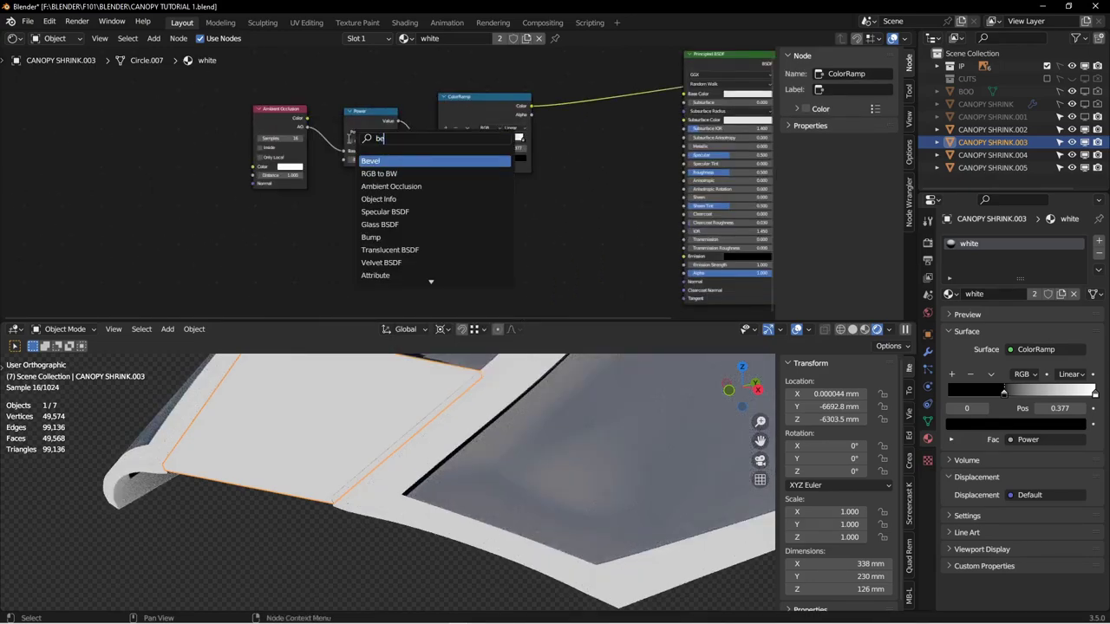
type("v")
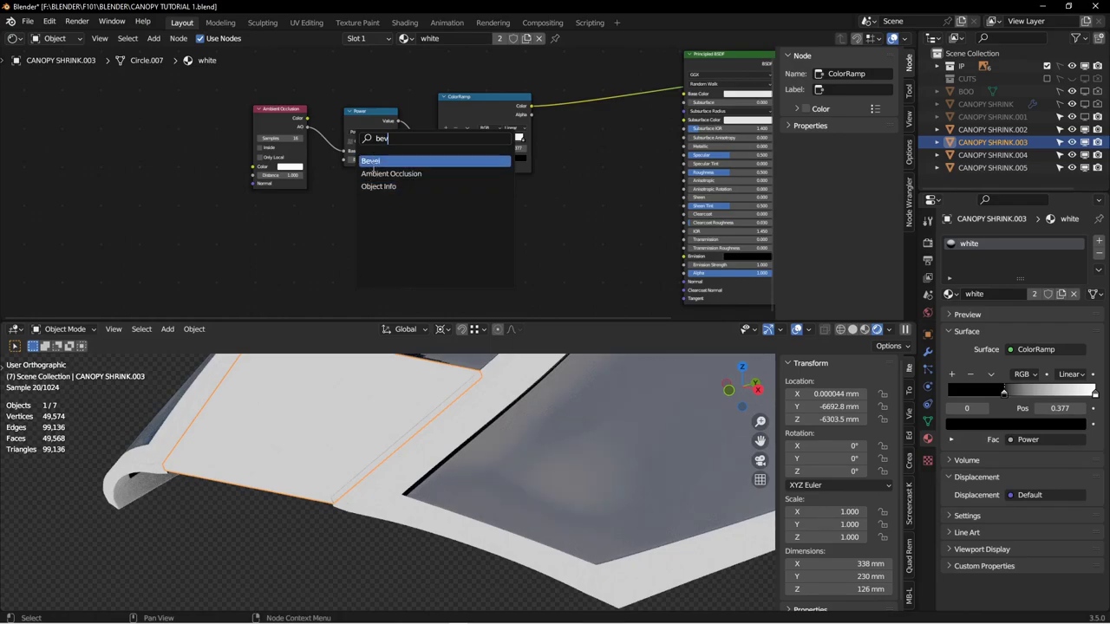
key("Return")
left_click(197, 251)
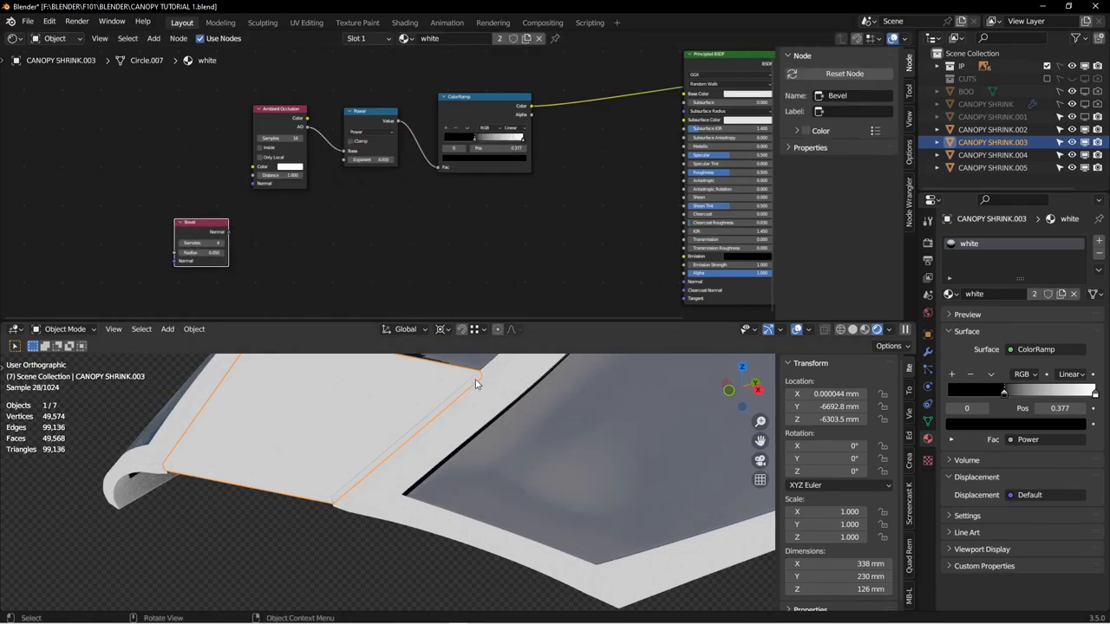
Step: Set the Bevel node's Radius to 0.006
scroll(328, 269, "up", 3)
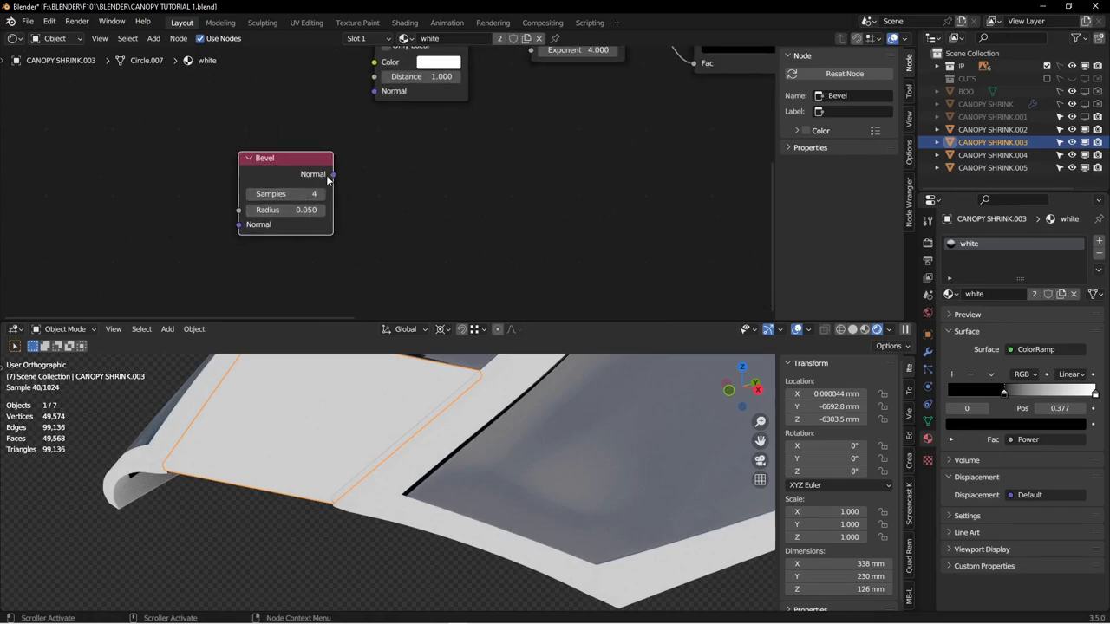
scroll(330, 176, "up", 2)
left_click(301, 227)
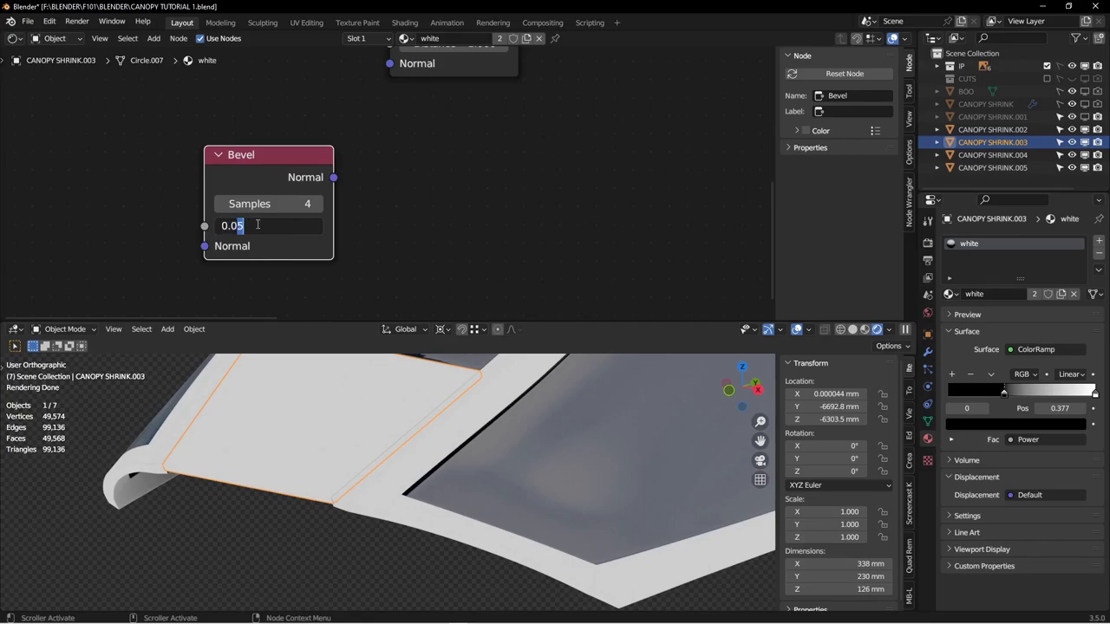
key("Return")
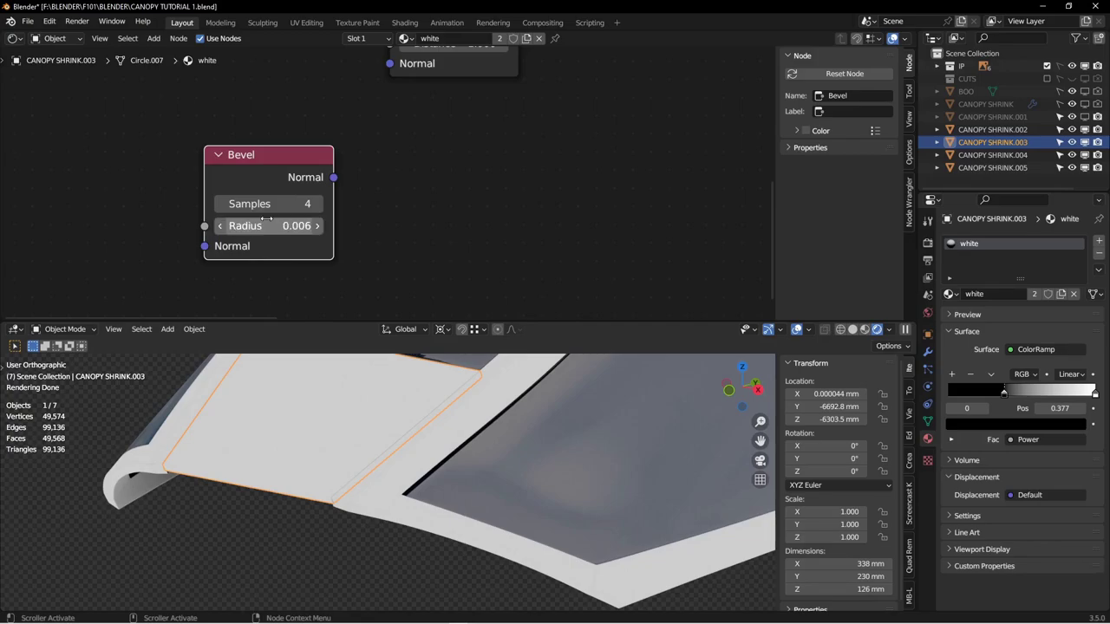
Step: Preview the Bevel node's output on the canopy, deselect the panel, and examine the panel edges
left_click(295, 161, "ctrl+shift")
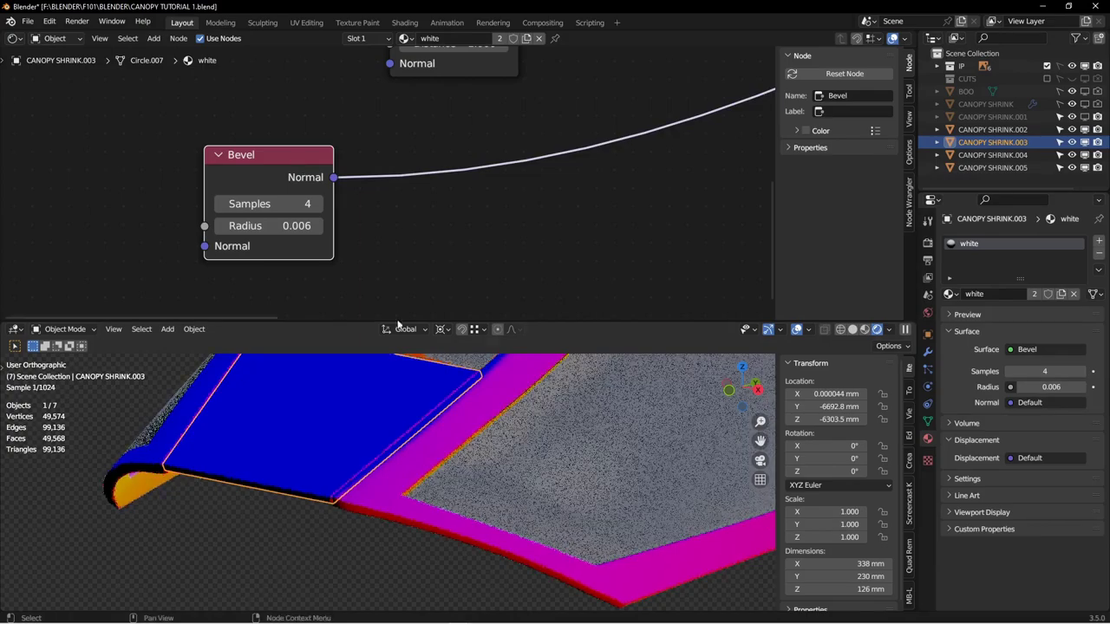
key("alt+a")
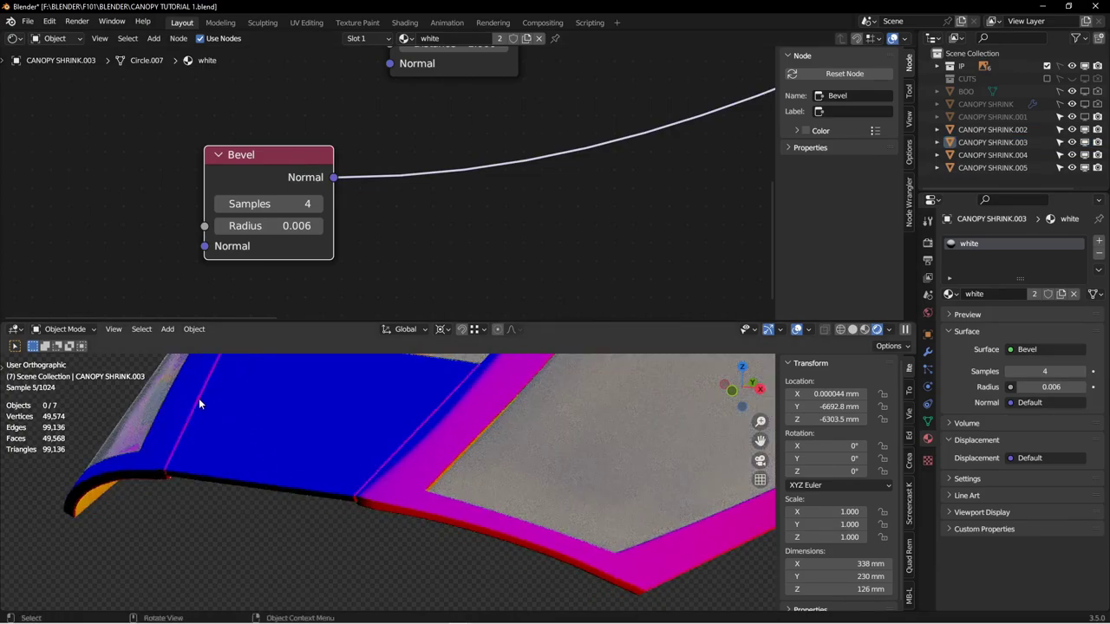
middle_click_drag(291, 472, 491, 458)
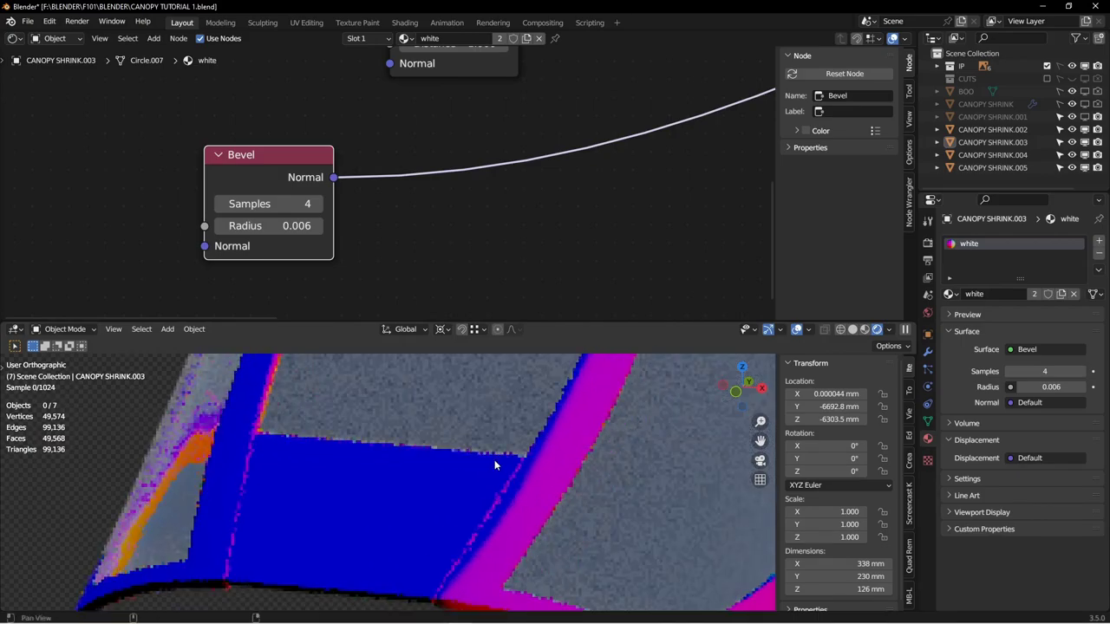
Step: Switch the preview back to the ColorRamp and connect the Bevel node's Normal output to the Ambient Occlusion node's Normal
scroll(478, 186, "down", 2)
scroll(480, 174, "down", 2)
middle_click_drag(479, 174, 471, 215)
left_click_drag(357, 206, 332, 174)
middle_click_drag(502, 81, 492, 142)
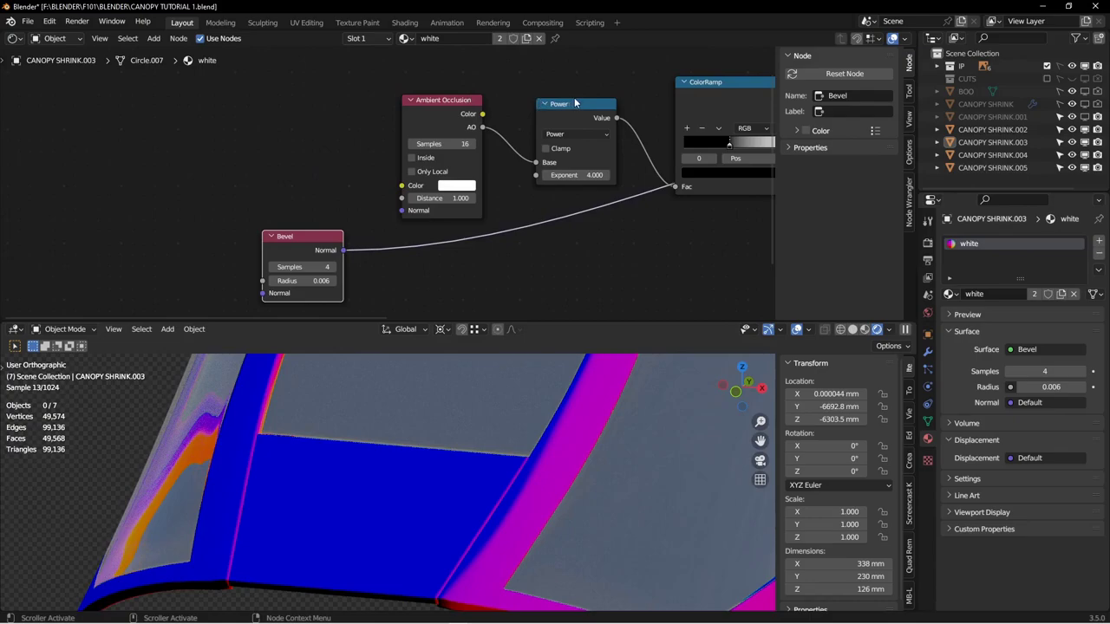
left_click(705, 94, "ctrl+shift")
left_click_drag(344, 250, 401, 211)
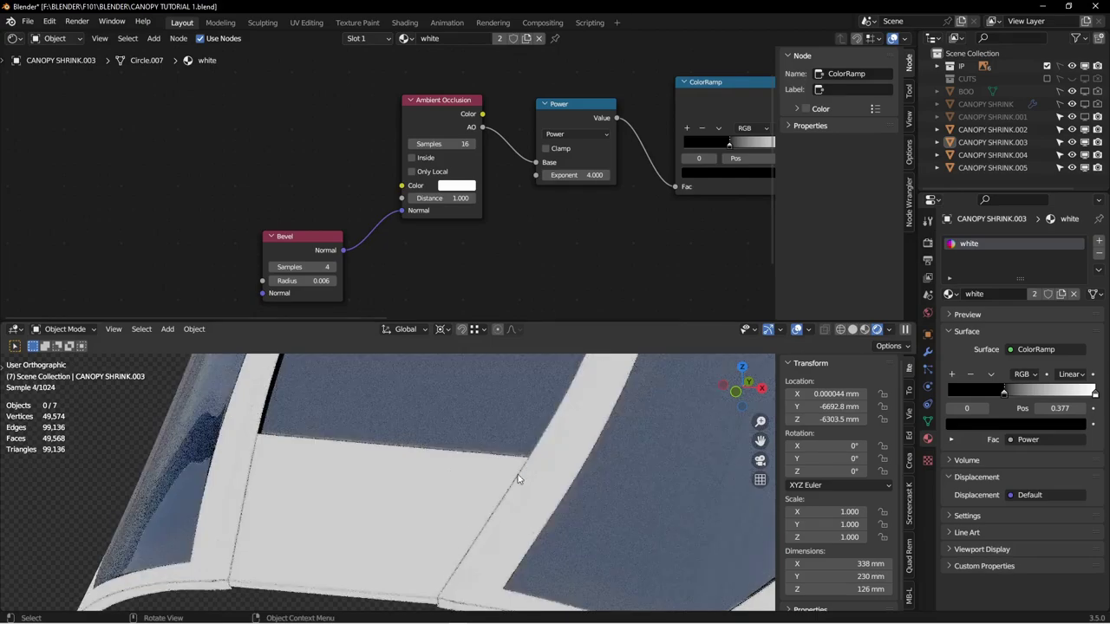
Step: Restore the Principled BSDF as the material output, feeding the ColorRamp into its Base Color and the Bevel's normal into its Normal
middle_click_drag(473, 225, 388, 124)
scroll(463, 184, "down", 4)
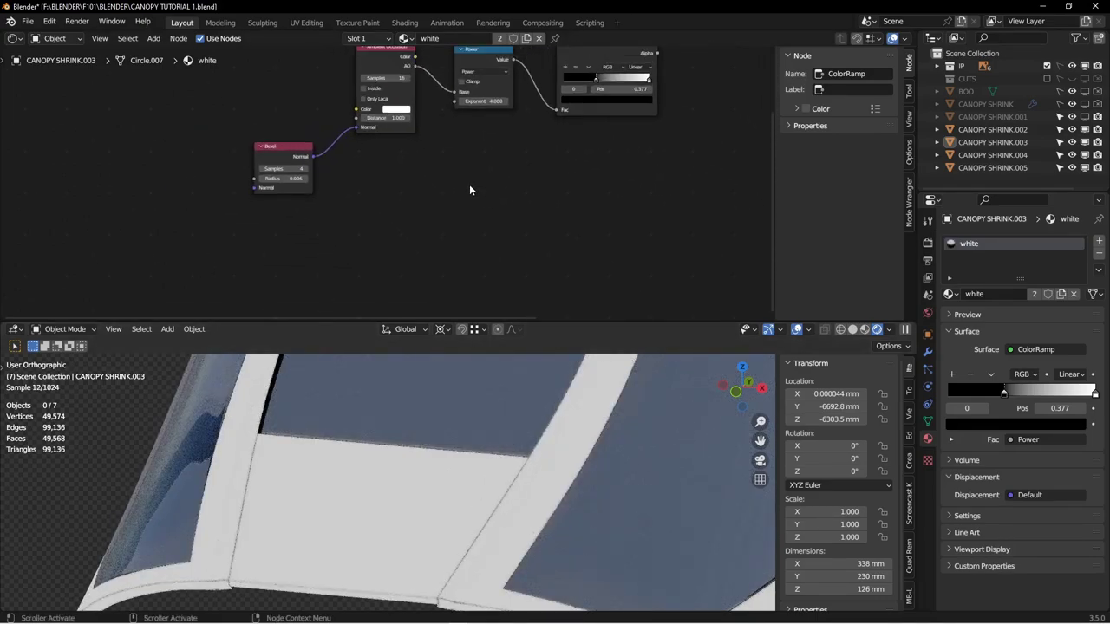
middle_click_drag(447, 122, 424, 176)
scroll(572, 171, "down", 8)
middle_click_drag(645, 153, 436, 183)
scroll(516, 149, "up", 4)
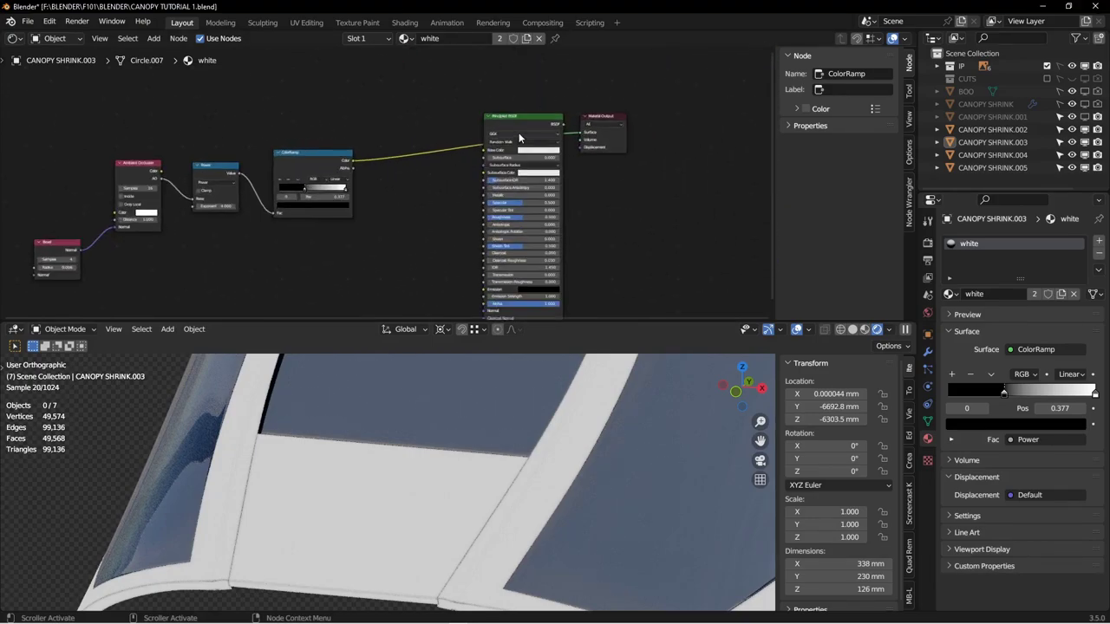
scroll(519, 139, "up", 1)
left_click_drag(324, 165, 478, 154)
left_click(513, 124)
middle_click_drag(394, 214, 472, 142)
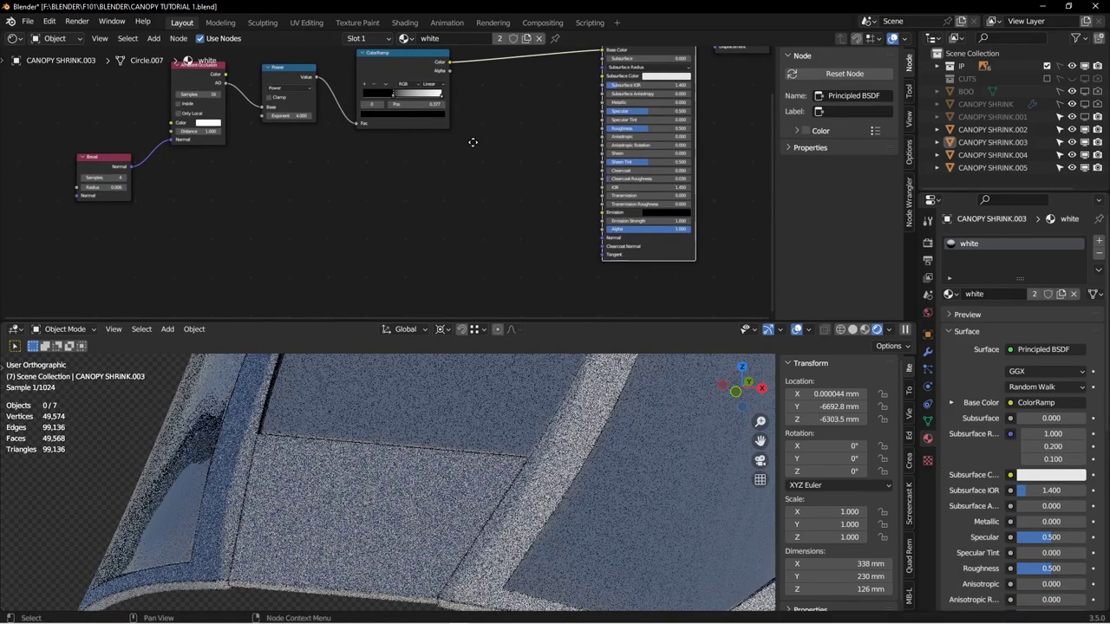
left_click_drag(131, 165, 602, 237)
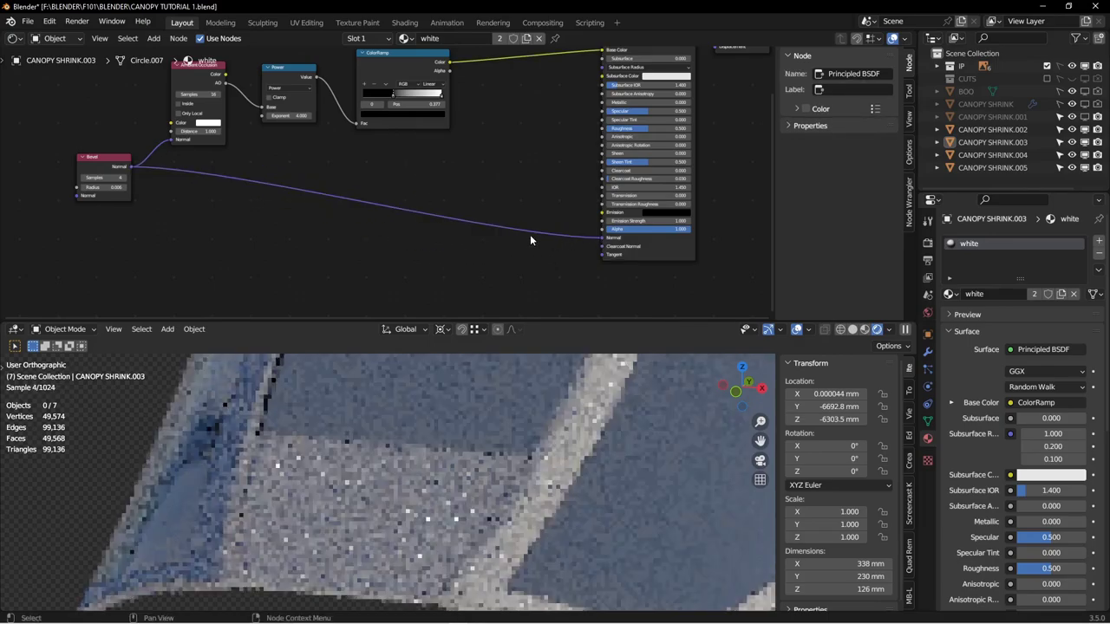
Step: Move the ColorRamp's black stop to position 0.057 to soften the dark seams
middle_click_drag(405, 145, 457, 251)
scroll(456, 250, "up", 3)
left_click_drag(458, 204, 428, 212)
scroll(428, 211, "up", 2)
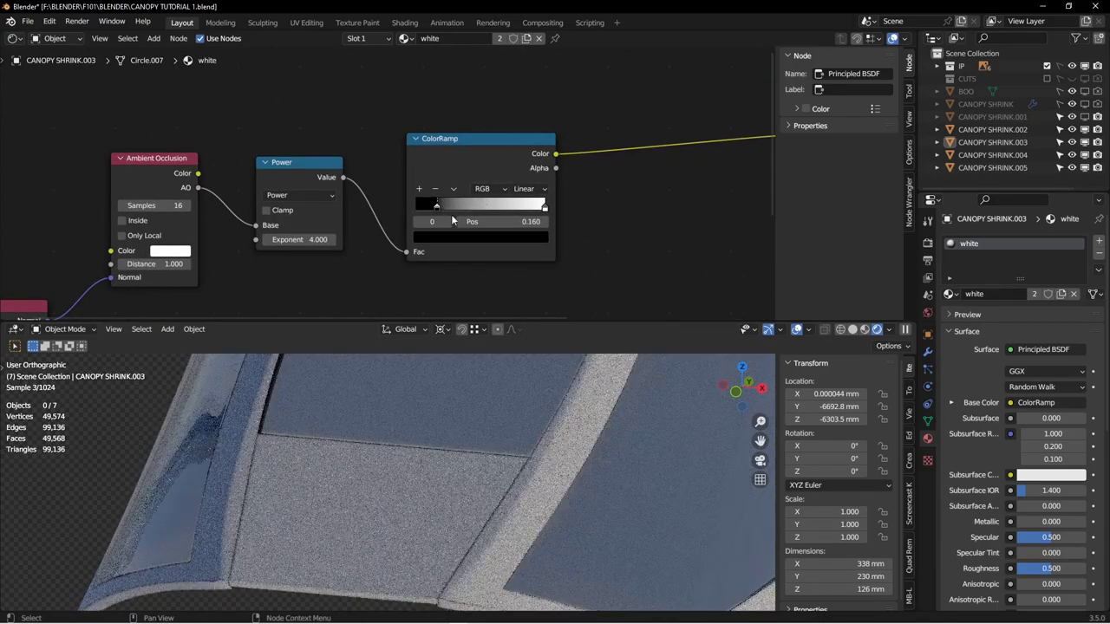
left_click_drag(435, 204, 421, 204)
Step: Enlarge the 3D viewport and inspect the rendered canopy from several angles
middle_click_drag(317, 425, 559, 420)
scroll(558, 408, "down", 4)
left_click_drag(591, 322, 590, 178)
middle_click_drag(532, 375, 419, 404, "shift")
scroll(421, 444, "up", 3)
mouse_move(422, 446)
middle_mouse_down()
mouse_move(442, 426)
mouse_move(471, 424)
mouse_move(376, 443)
mouse_move(457, 450)
middle_mouse_up()
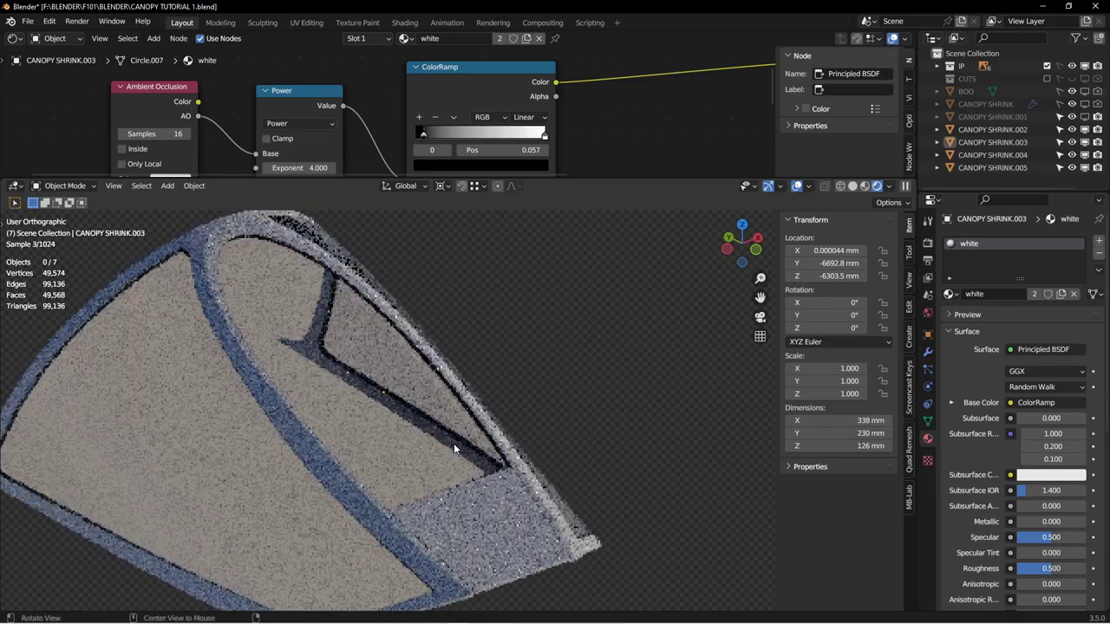
Step: Switch the viewport to solid shading with material colors and view the whole canopy
left_click(852, 186)
mouse_move(495, 360)
middle_mouse_down()
mouse_move(379, 393)
mouse_move(399, 391)
middle_mouse_up()
left_click(905, 187)
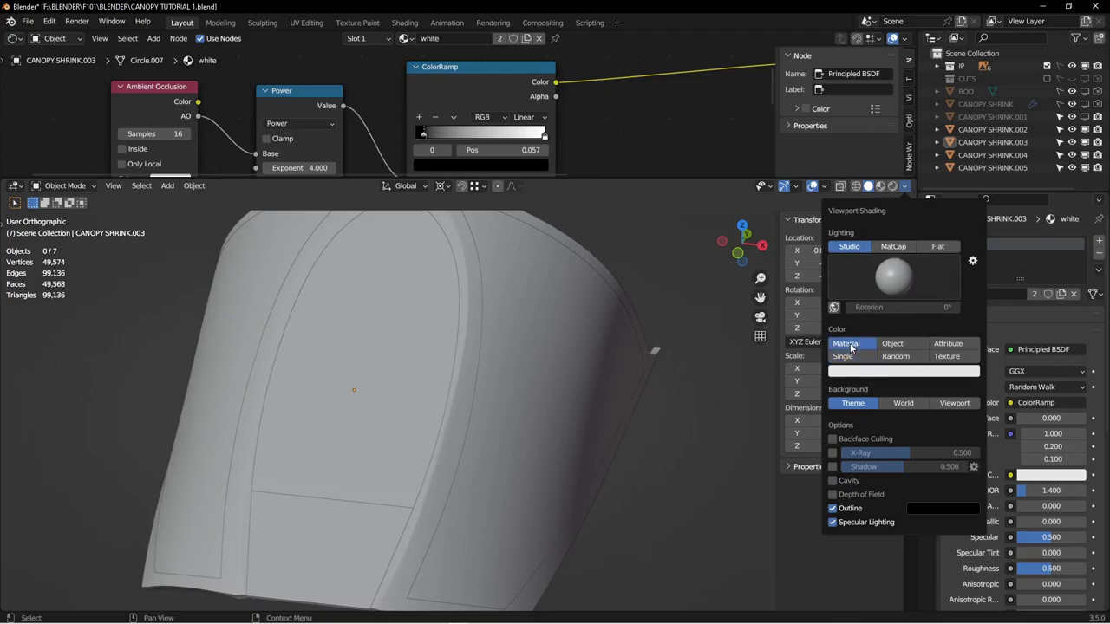
scroll(577, 305, "down", 3)
mouse_move(578, 304)
middle_mouse_down()
mouse_move(463, 304)
mouse_move(434, 321)
middle_mouse_up()
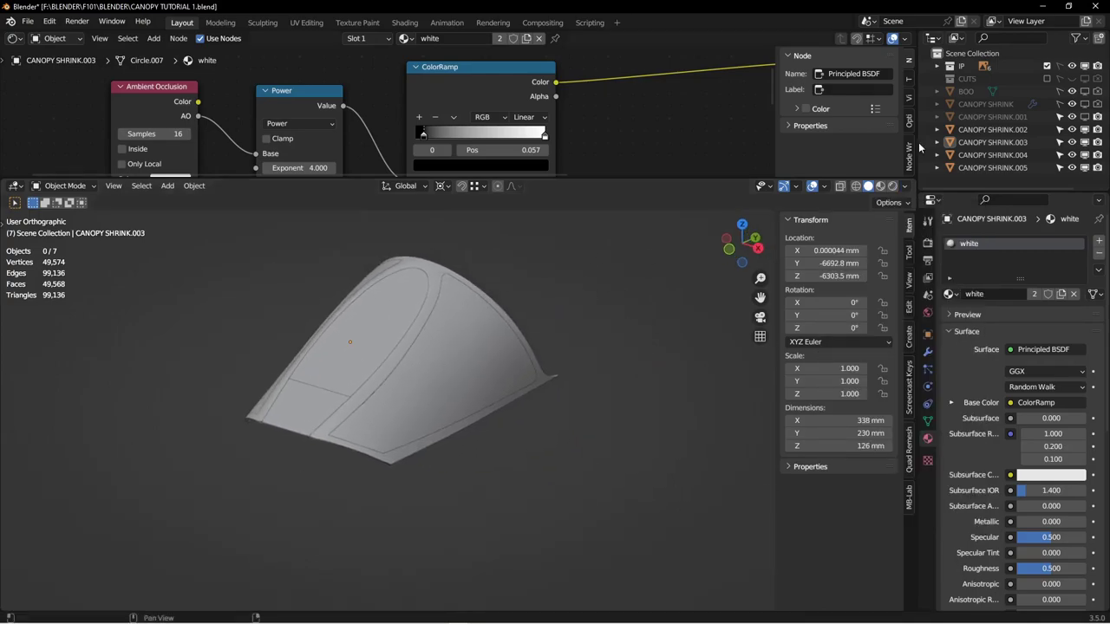
Step: Unhide CANOPY SHRINK.001 and inspect the full canopy against the right-side blueprint and from several front-quarter angles
left_click(1072, 104)
middle_click_drag(564, 284, 455, 350)
key("KP_3")
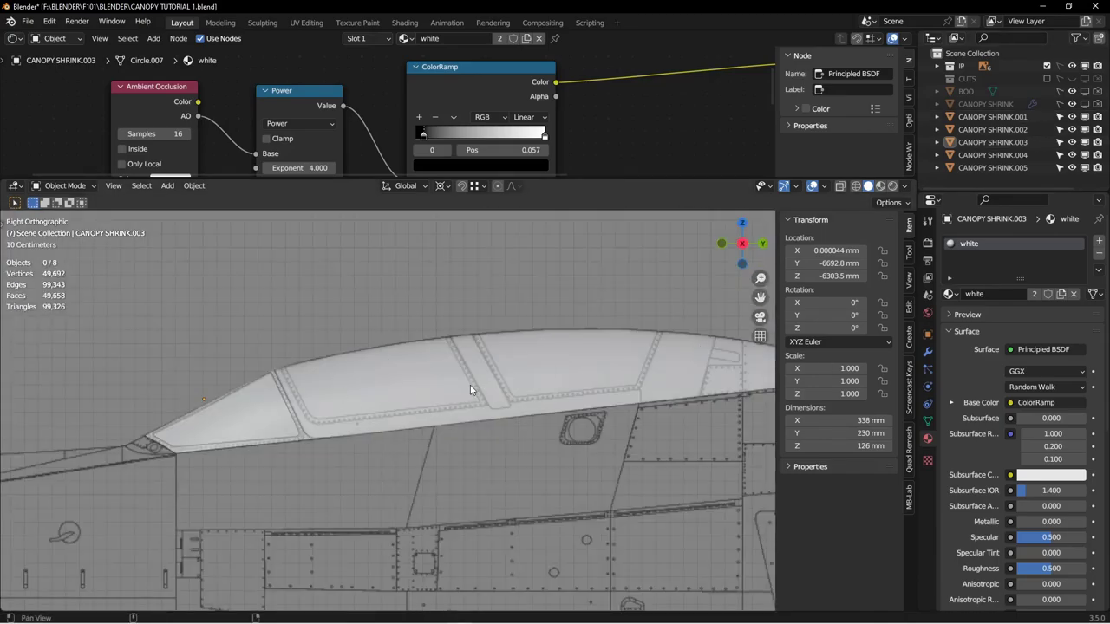
scroll(295, 391, "up", 1)
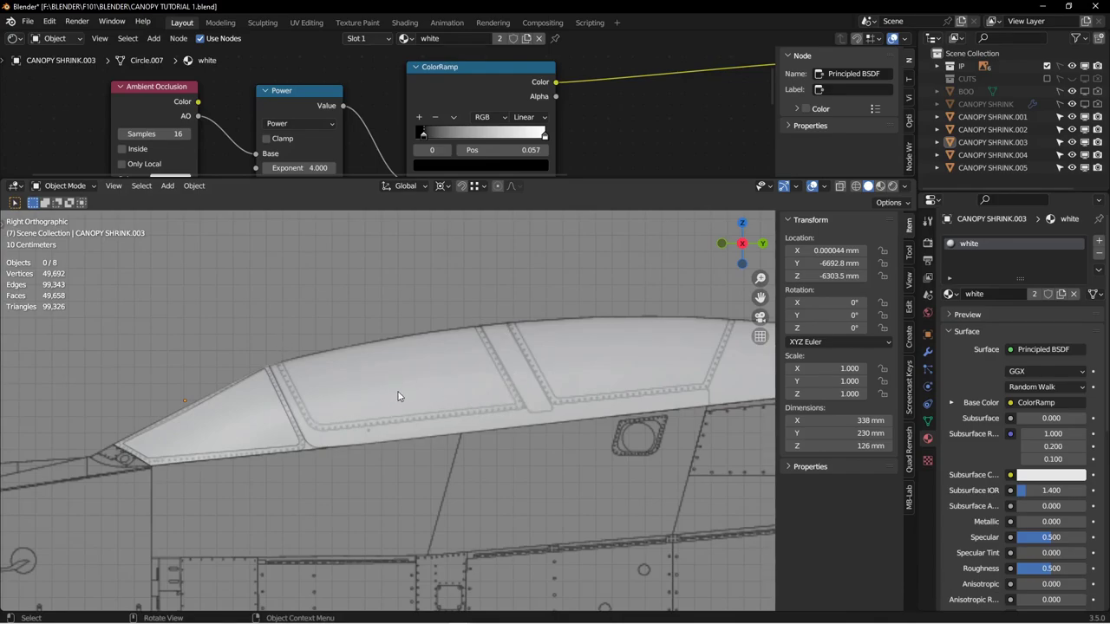
middle_click_drag(442, 381, 346, 376)
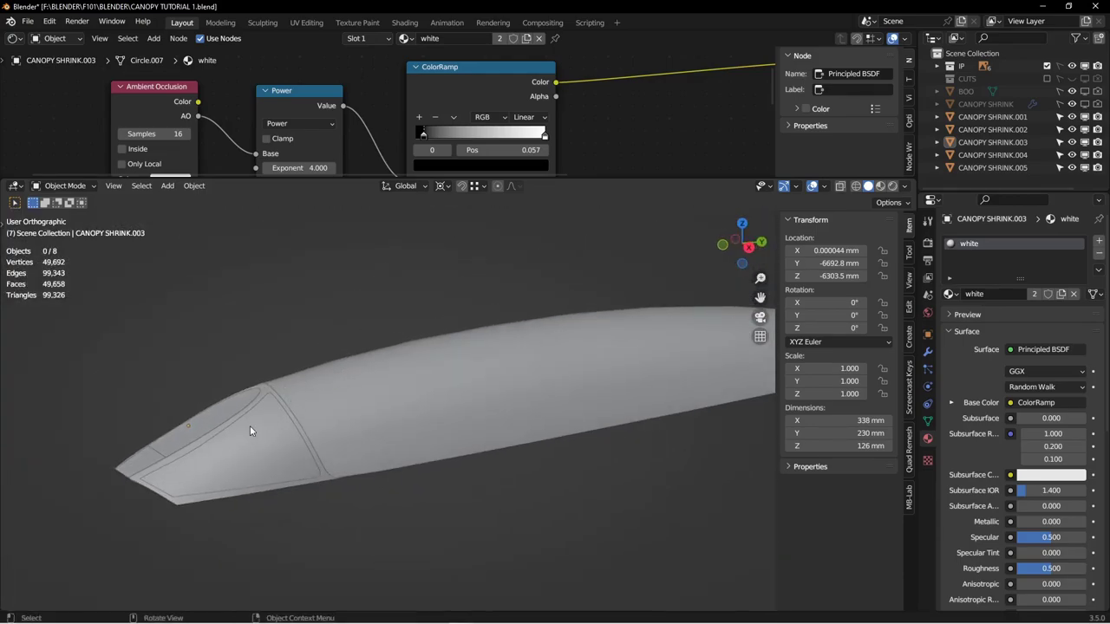
middle_click_drag(269, 427, 321, 455)
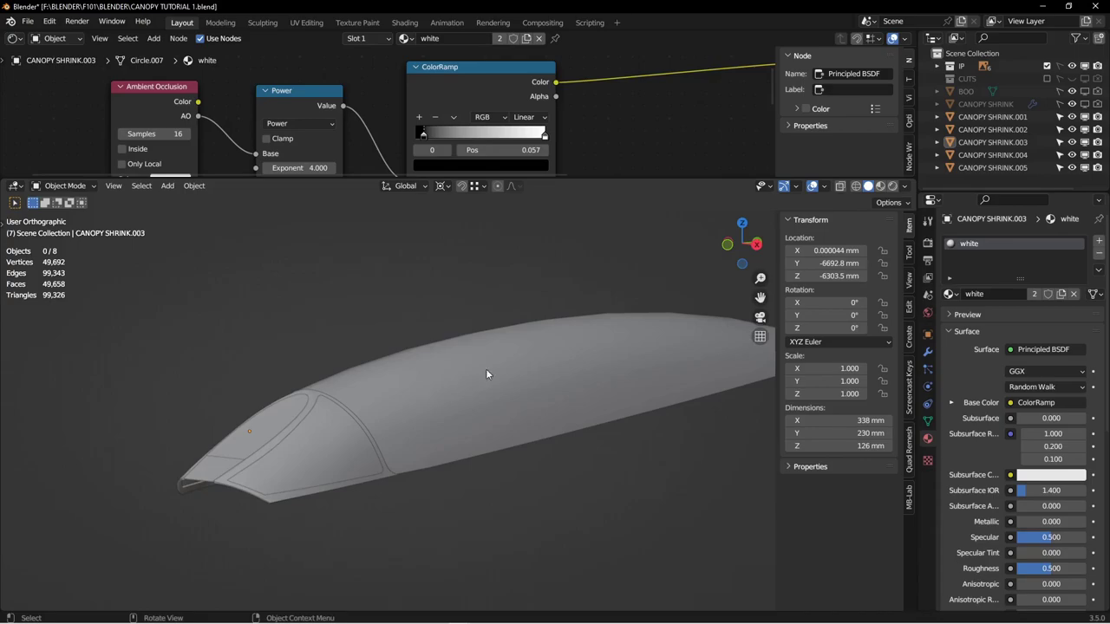
middle_click_drag(609, 378, 330, 456)
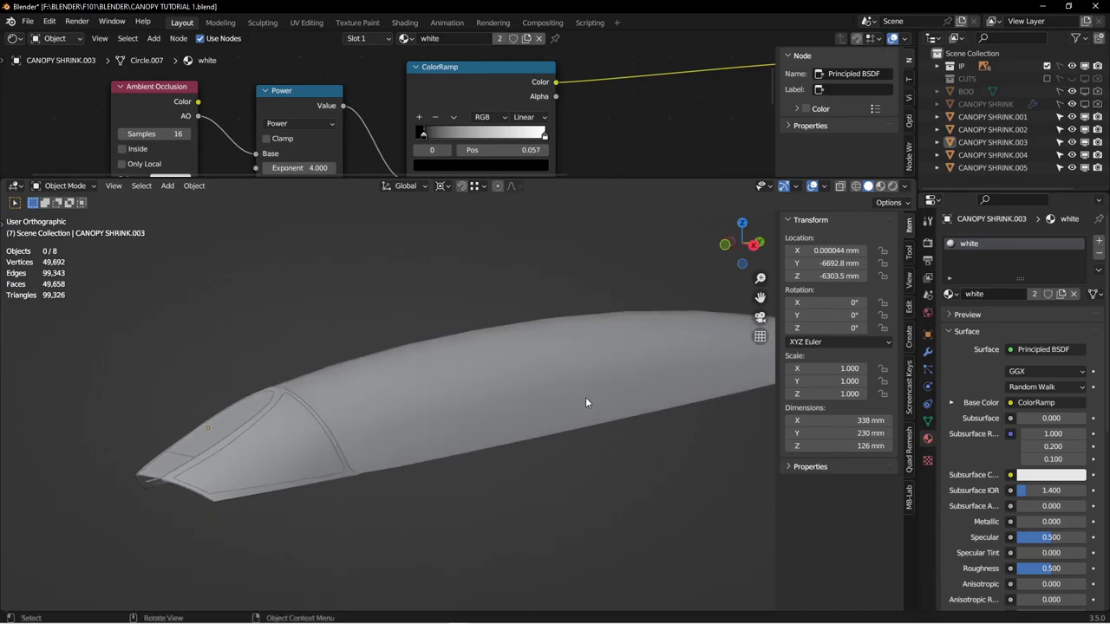
middle_click_drag(443, 389, 381, 378)
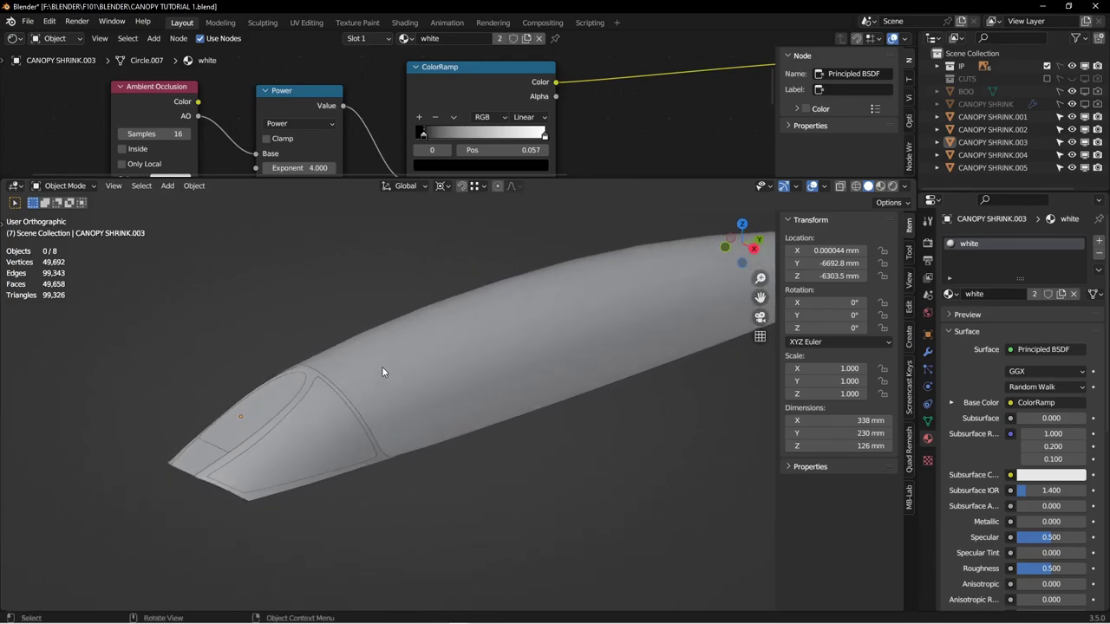